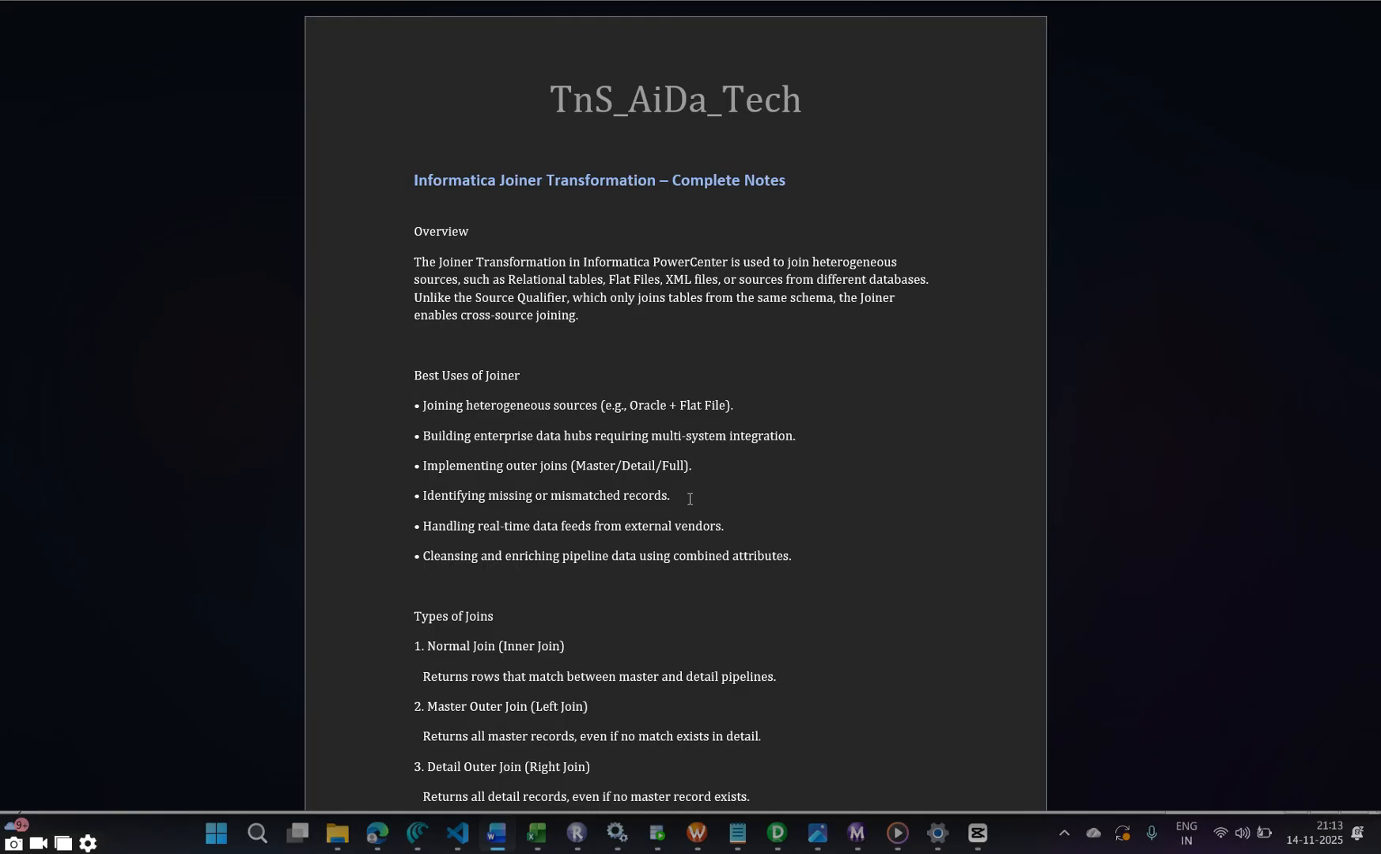
Read the Joiner Transformation notes on overview, best uses and types of joins, highlighting the Normal Join entry and its description
scroll(744, 507, down, 3)
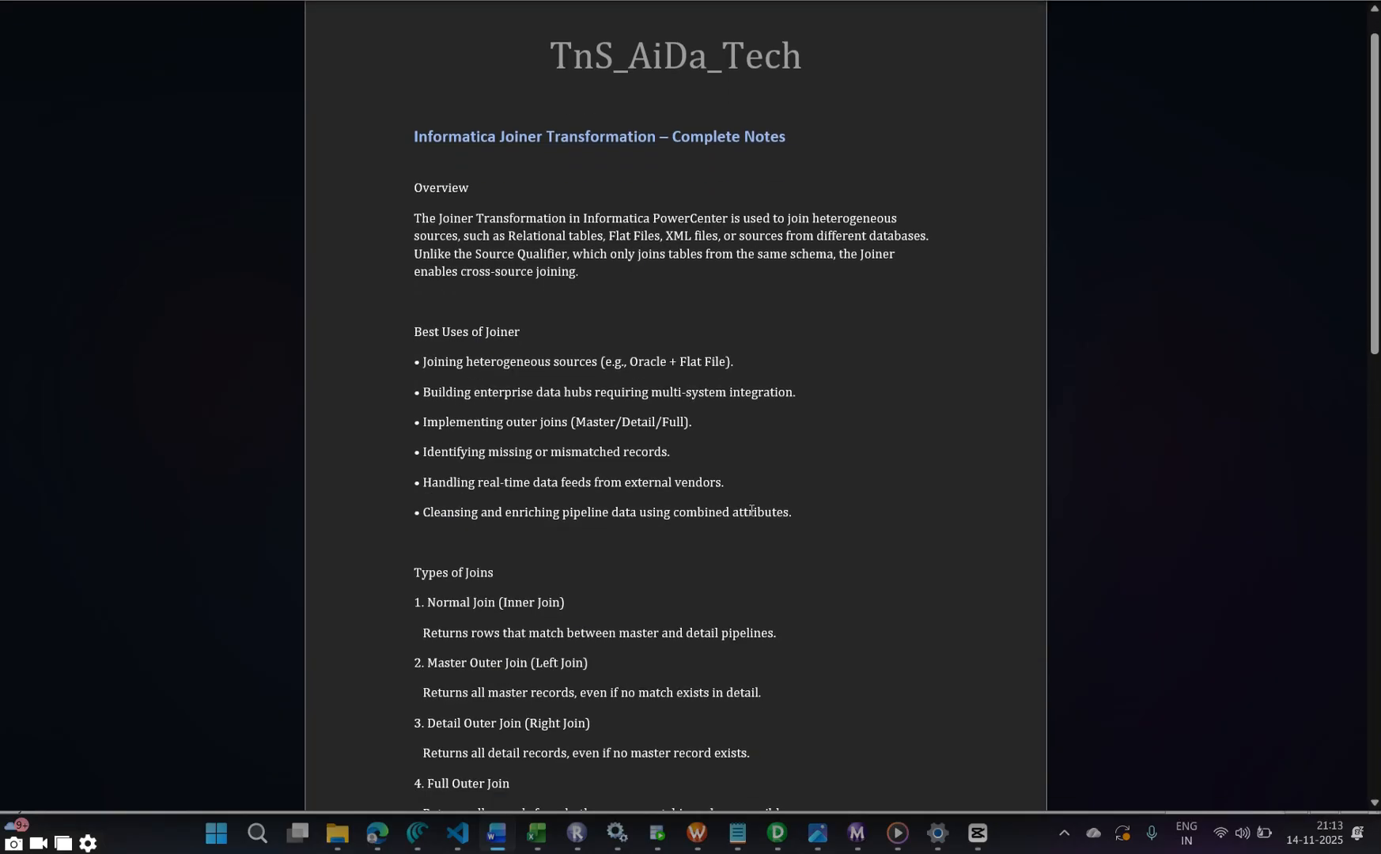
scroll(751, 515, down, 2)
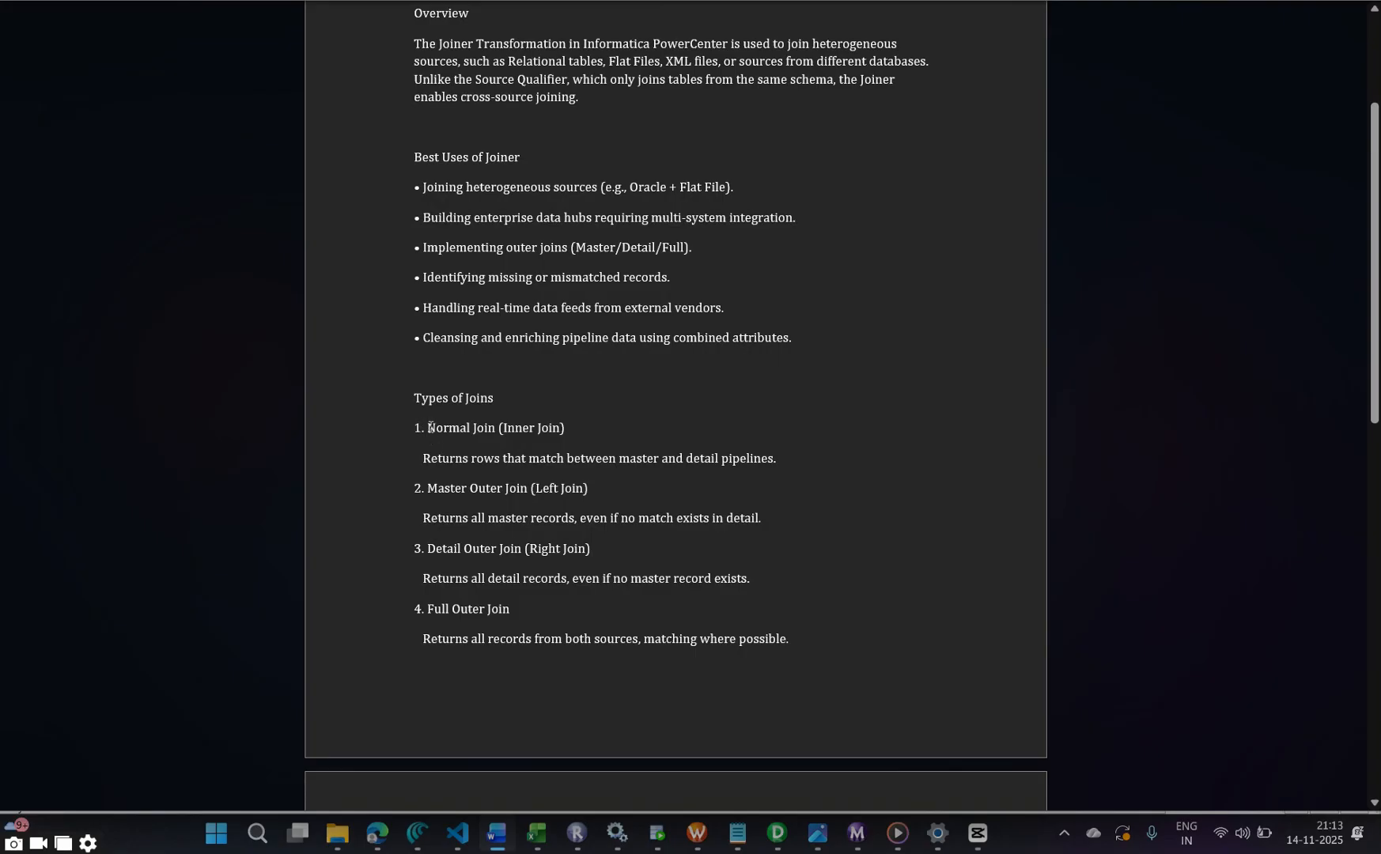
drag(428, 427, 518, 428)
click(565, 429)
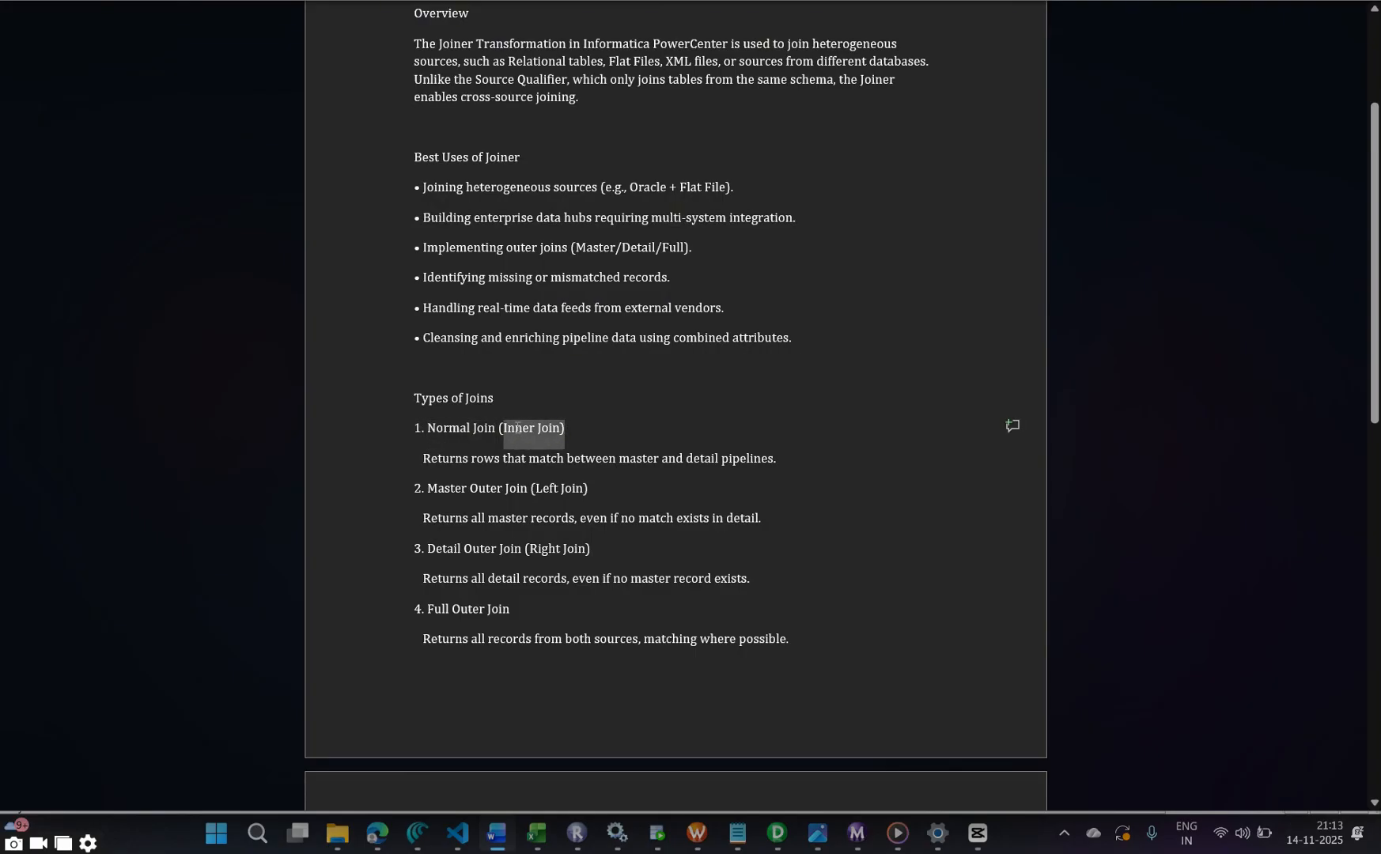
click(511, 427)
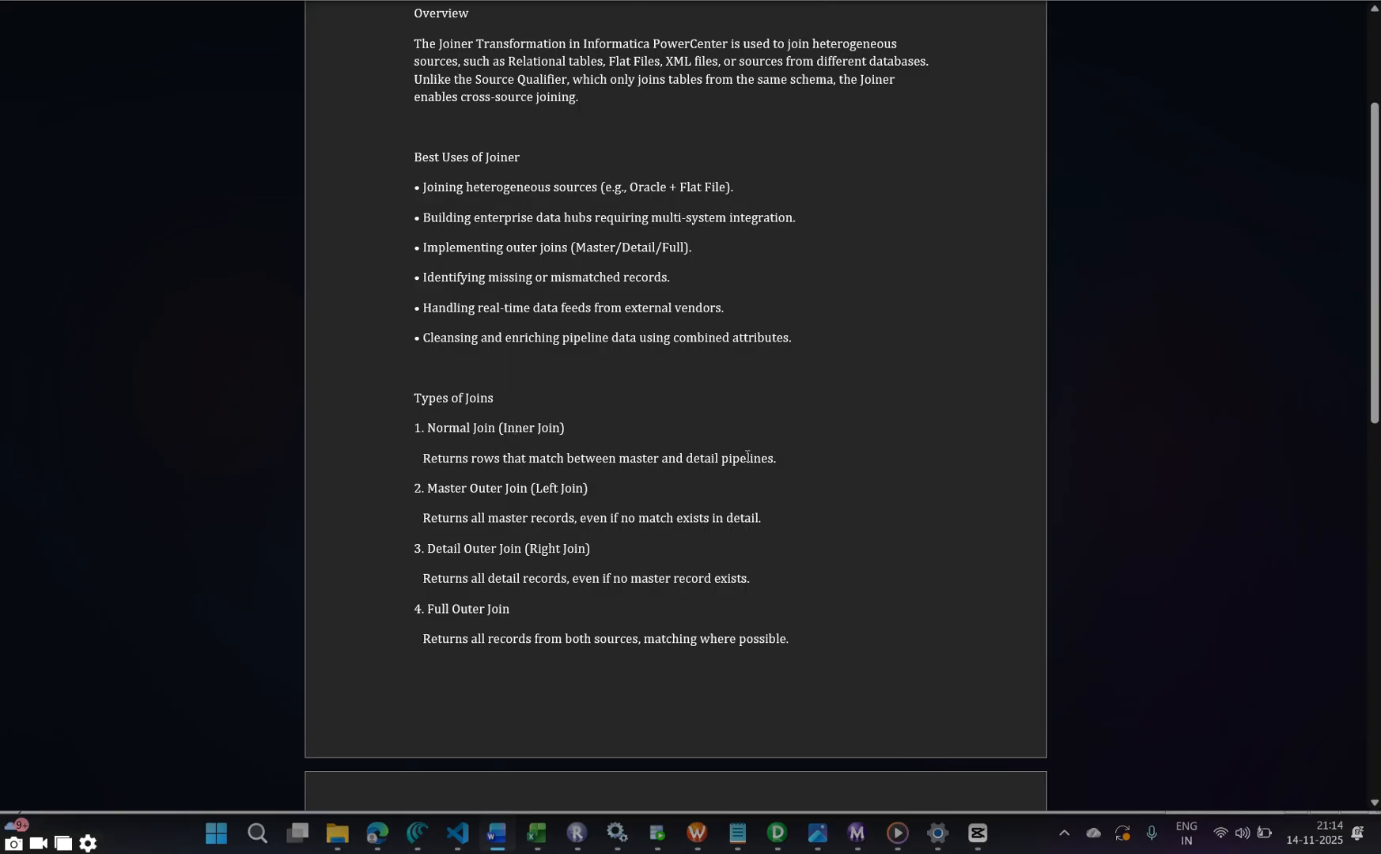
drag(778, 459, 620, 459)
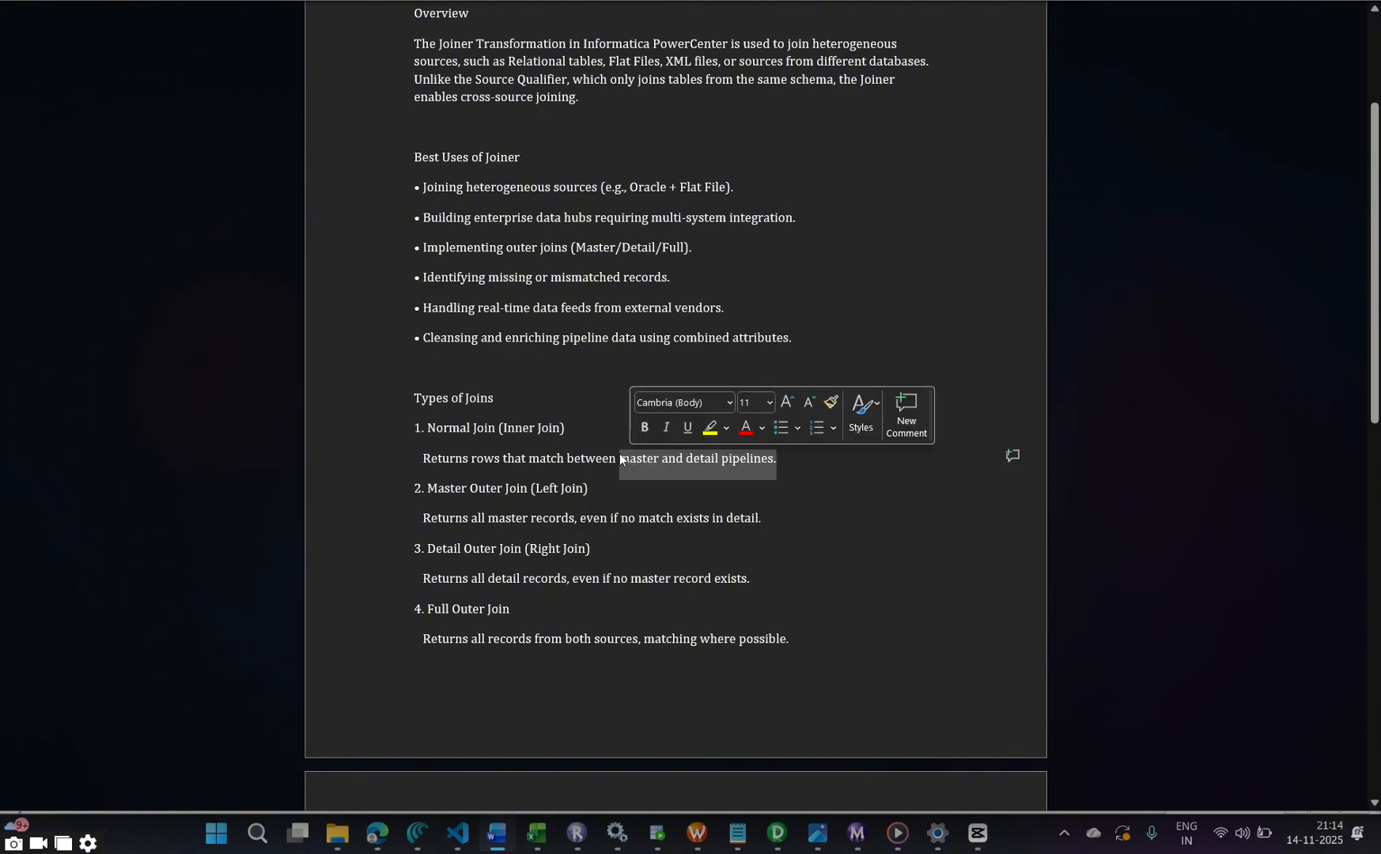
click(449, 428)
scroll(453, 445, down, 1)
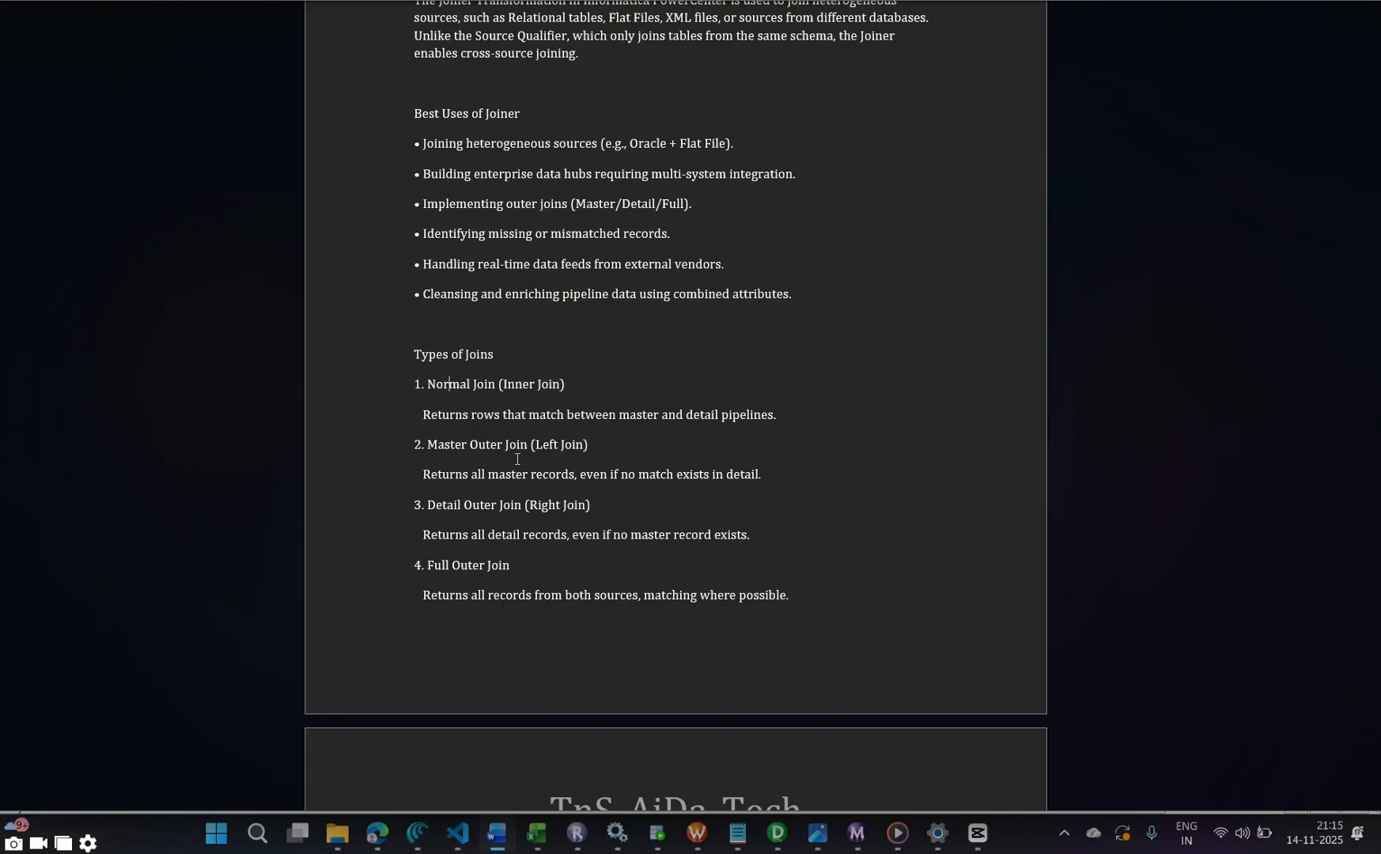
Read the Merits and Demerits sections on the second page of the Joiner notes
scroll(639, 574, down, 4)
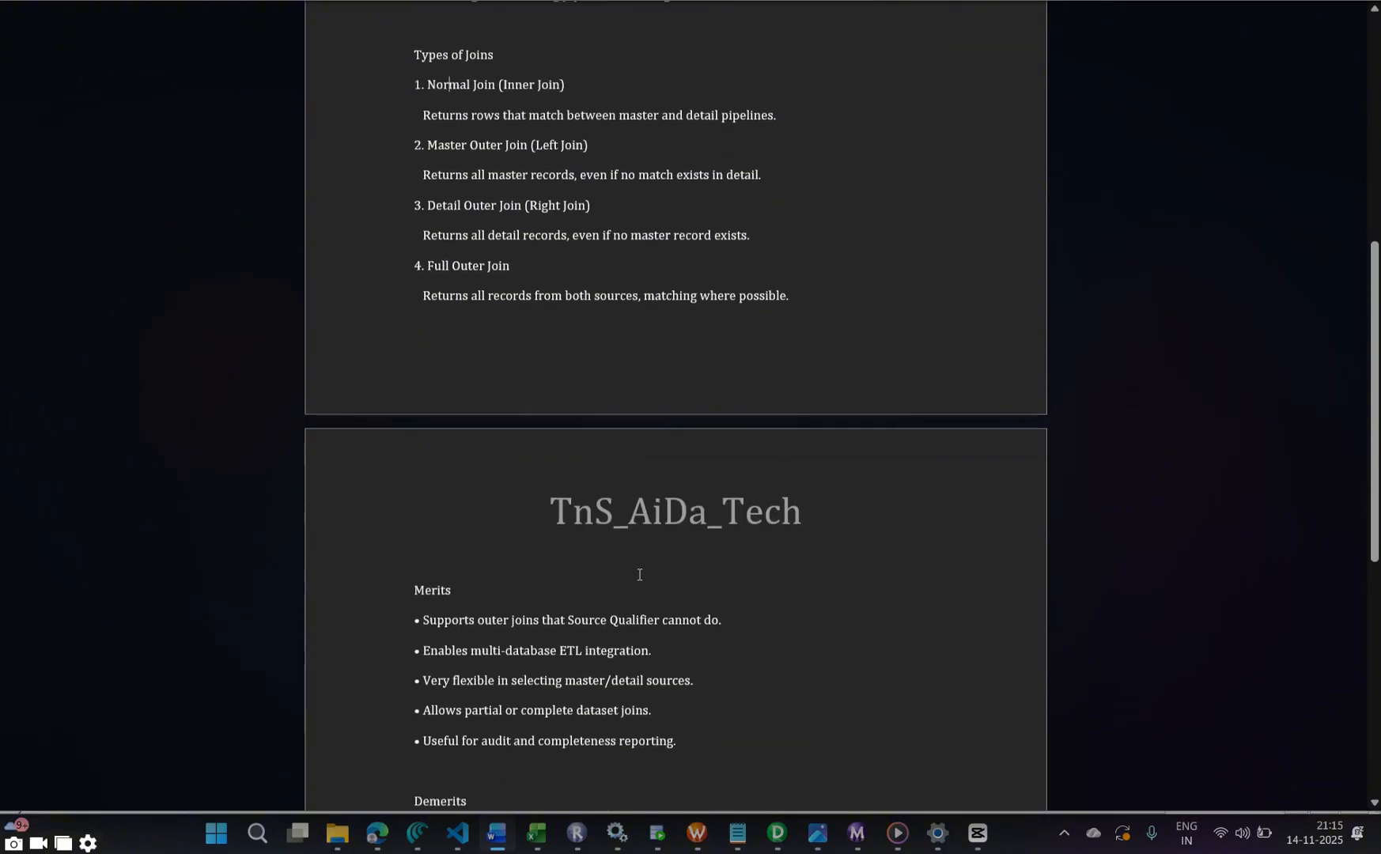
scroll(639, 574, down, 2)
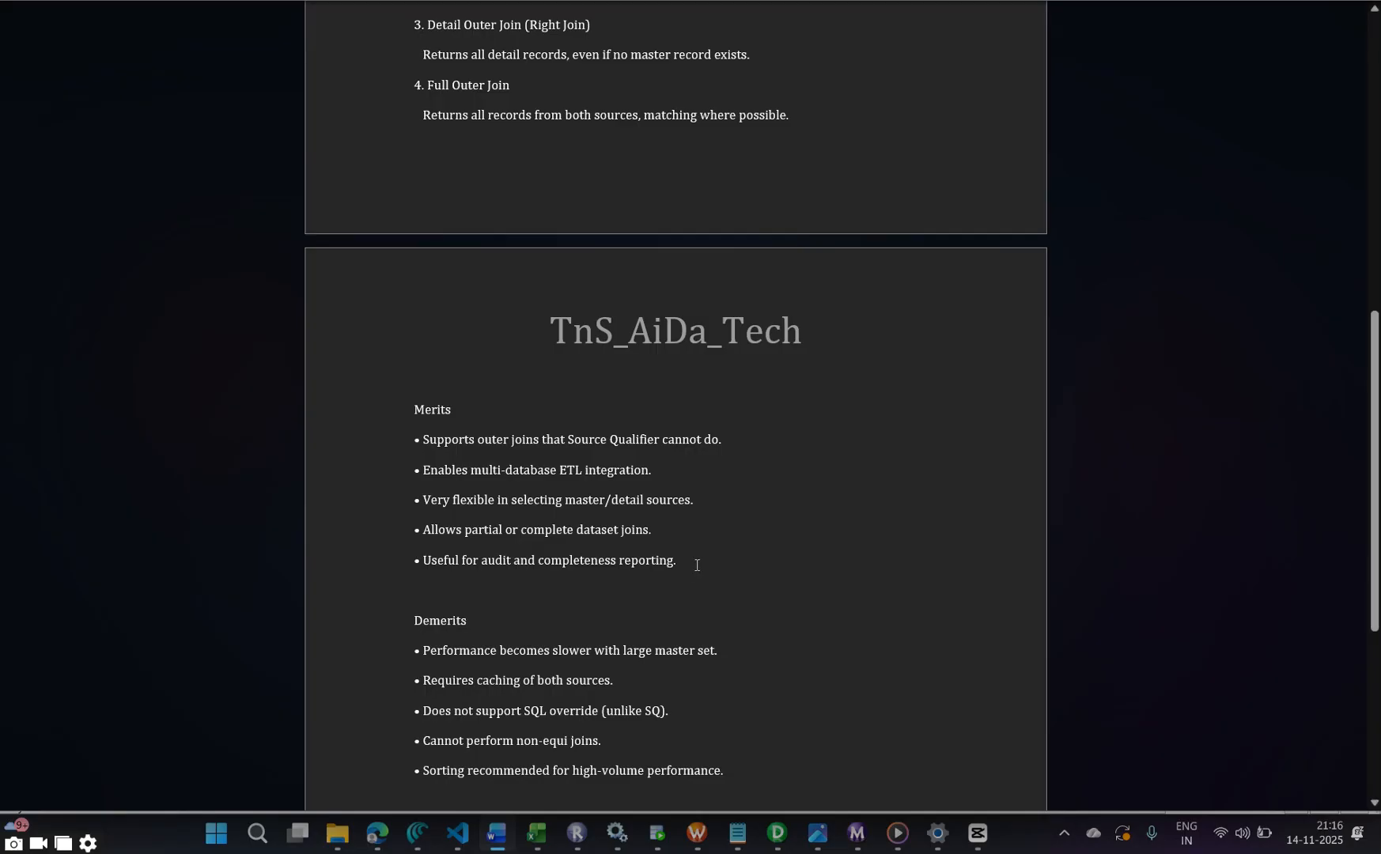
scroll(690, 570, down, 3)
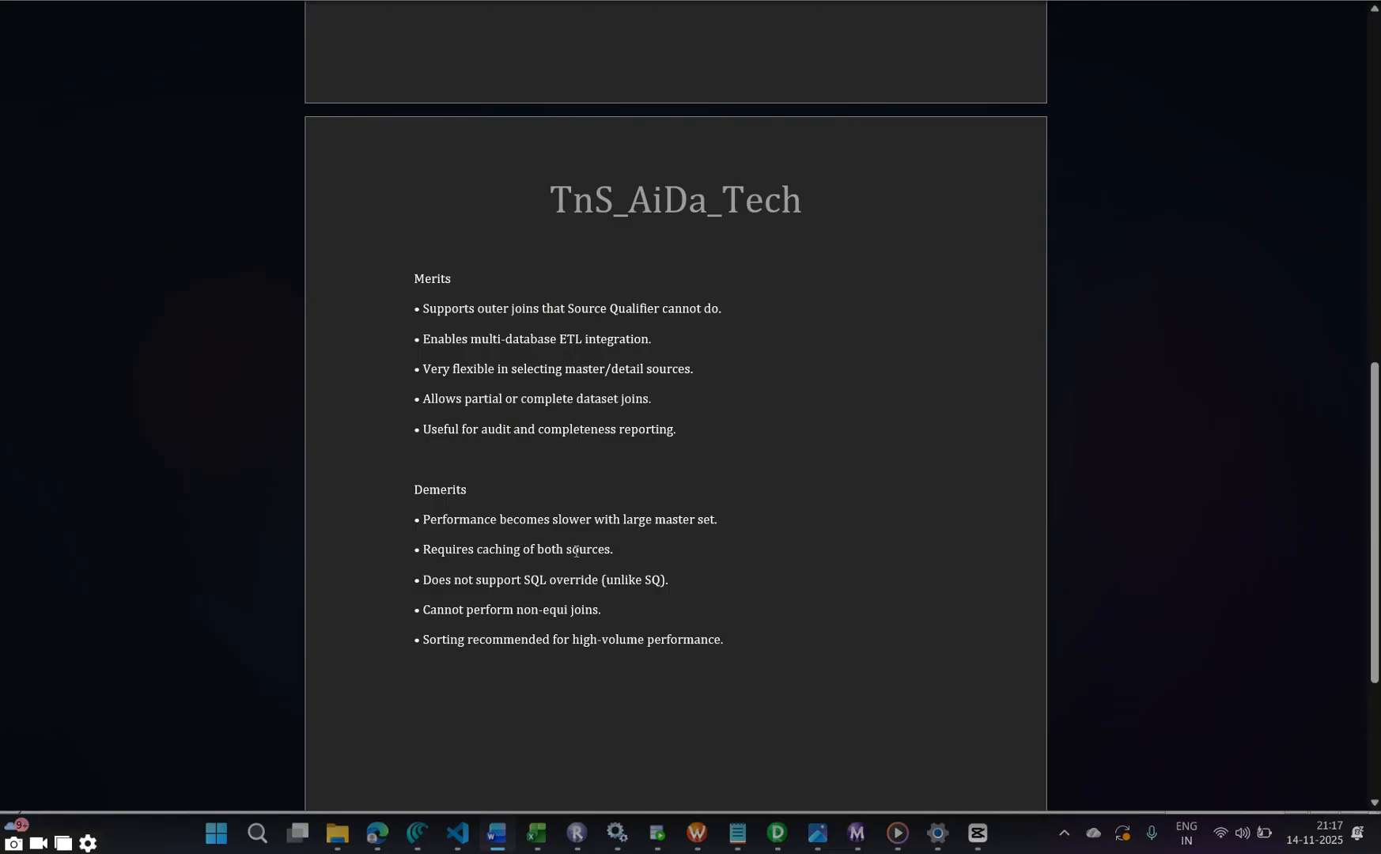
scroll(583, 573, down, 4)
scroll(577, 617, up, 3)
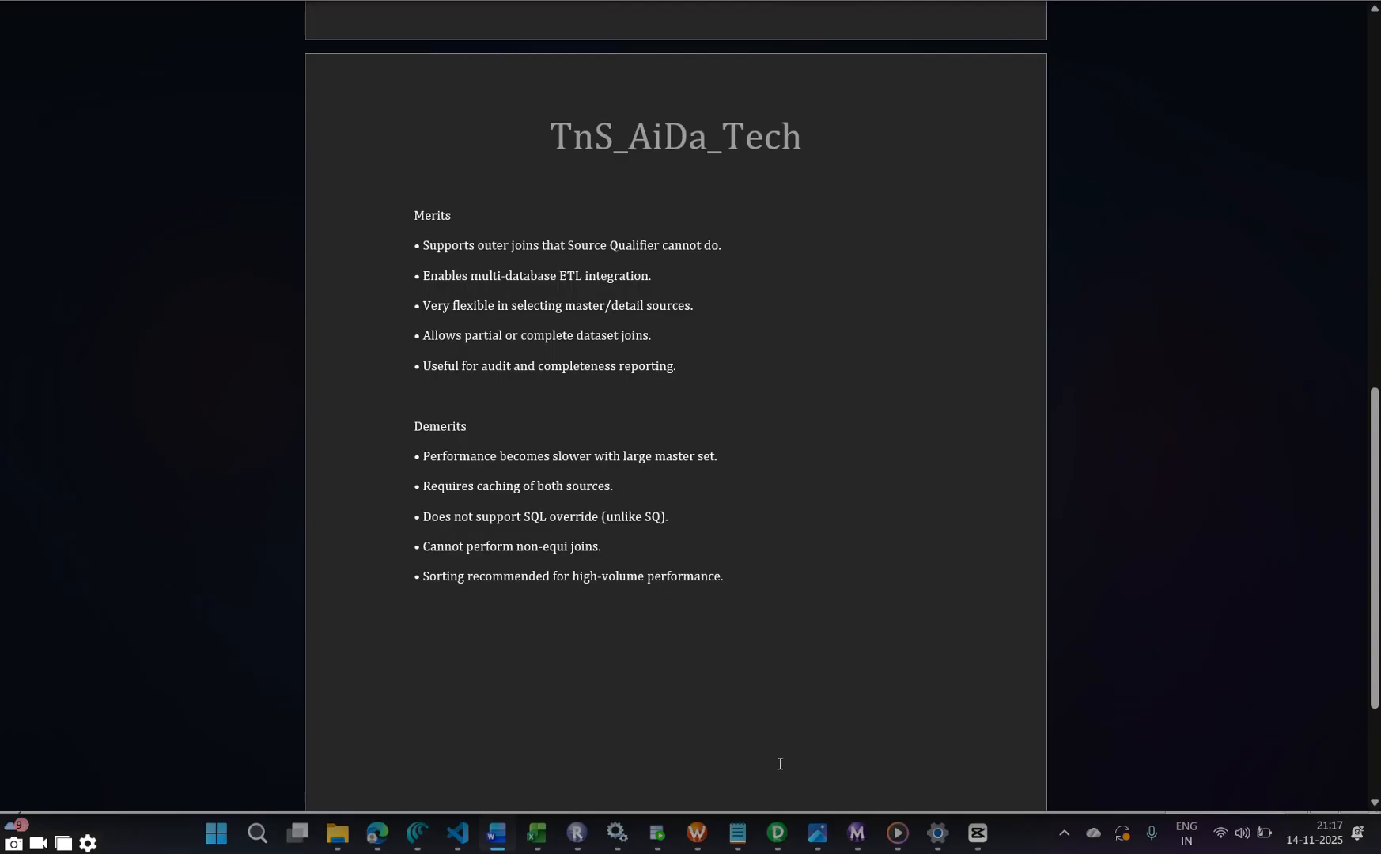
Switch to Informatica PowerCenter Designer briefly, and bring up the JOINER_MAPPING_DOCUMENT workbook in Excel
mouse_move(765, 850)
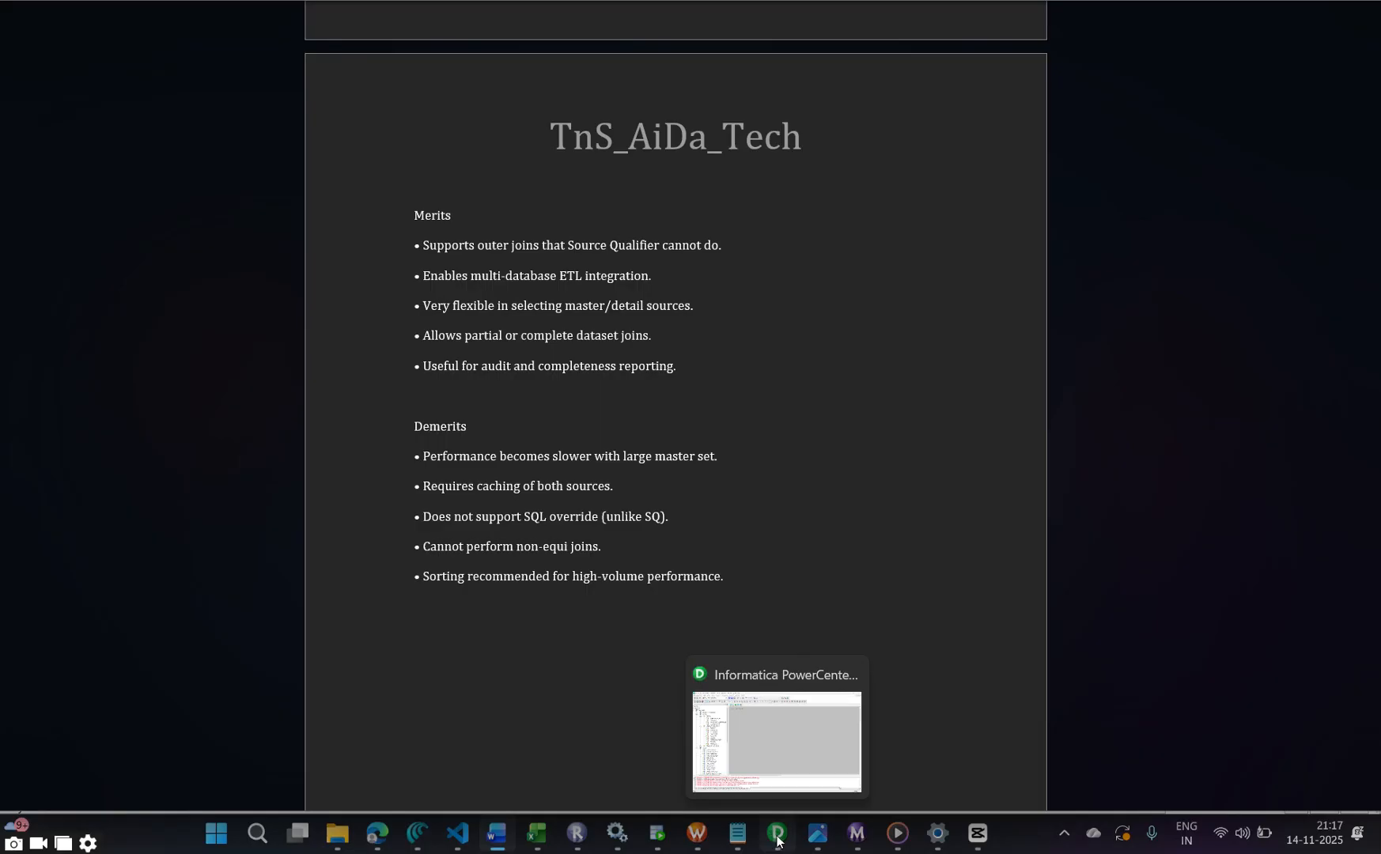
click(779, 842)
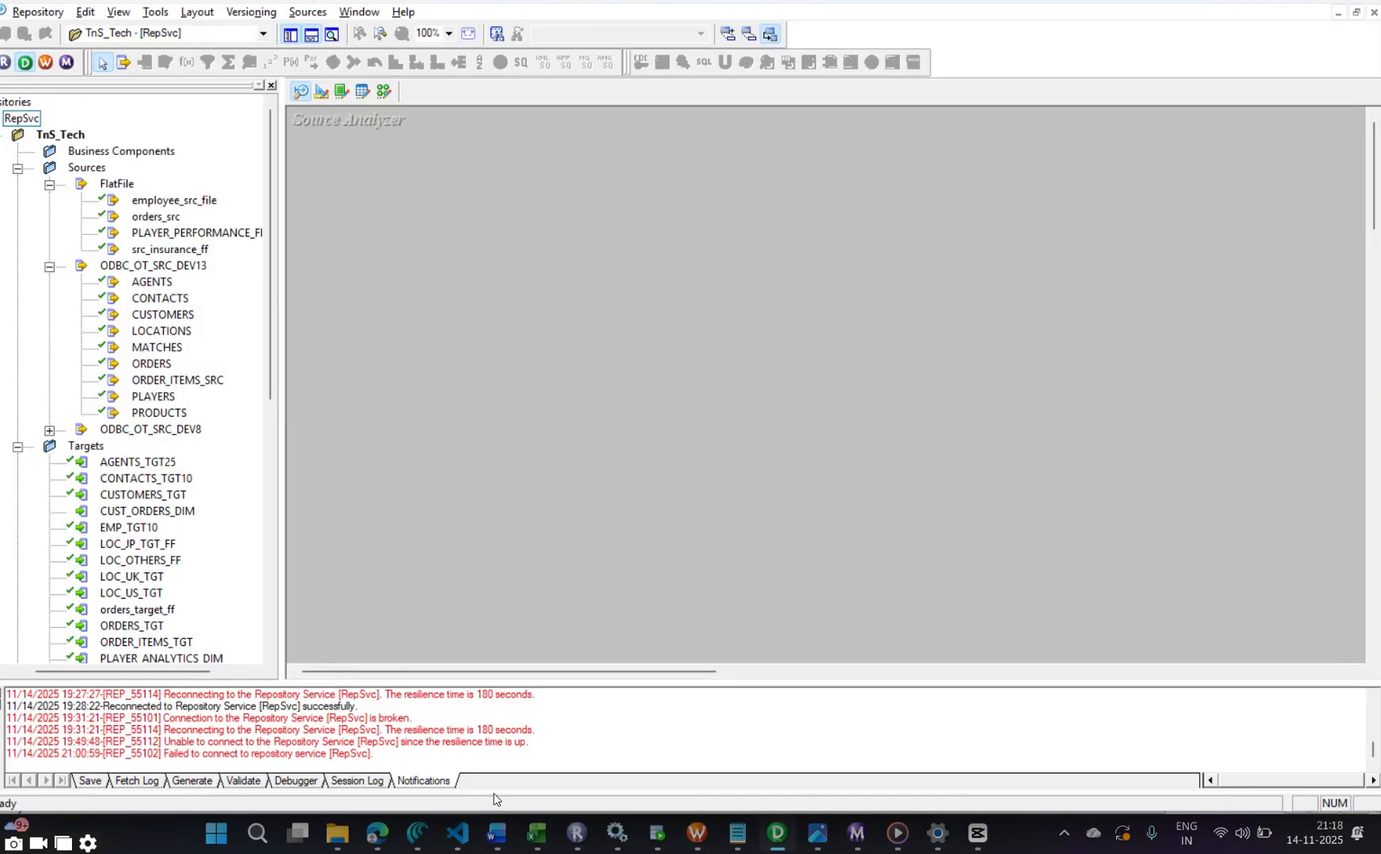
mouse_move(537, 840)
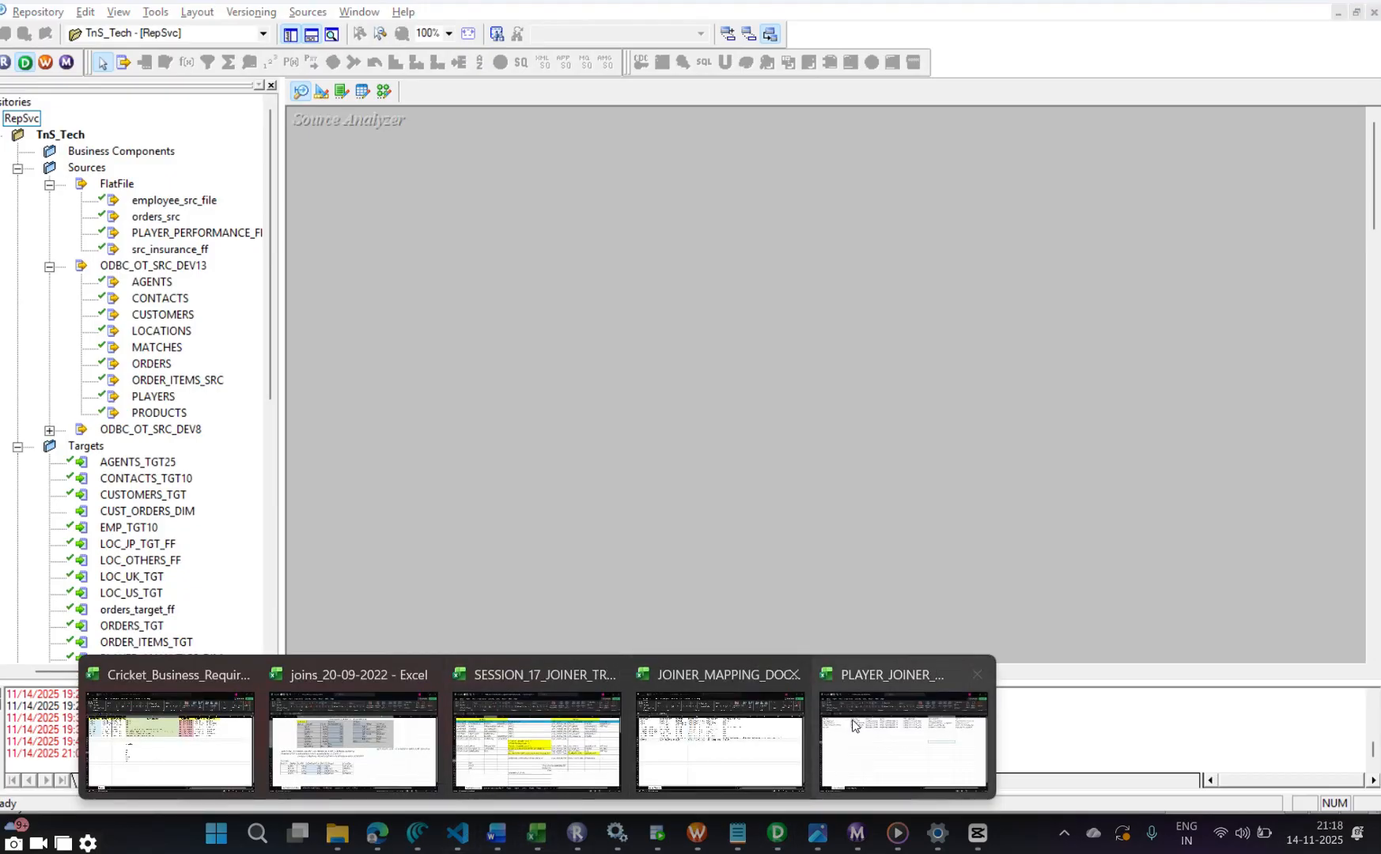
mouse_move(867, 742)
mouse_move(670, 727)
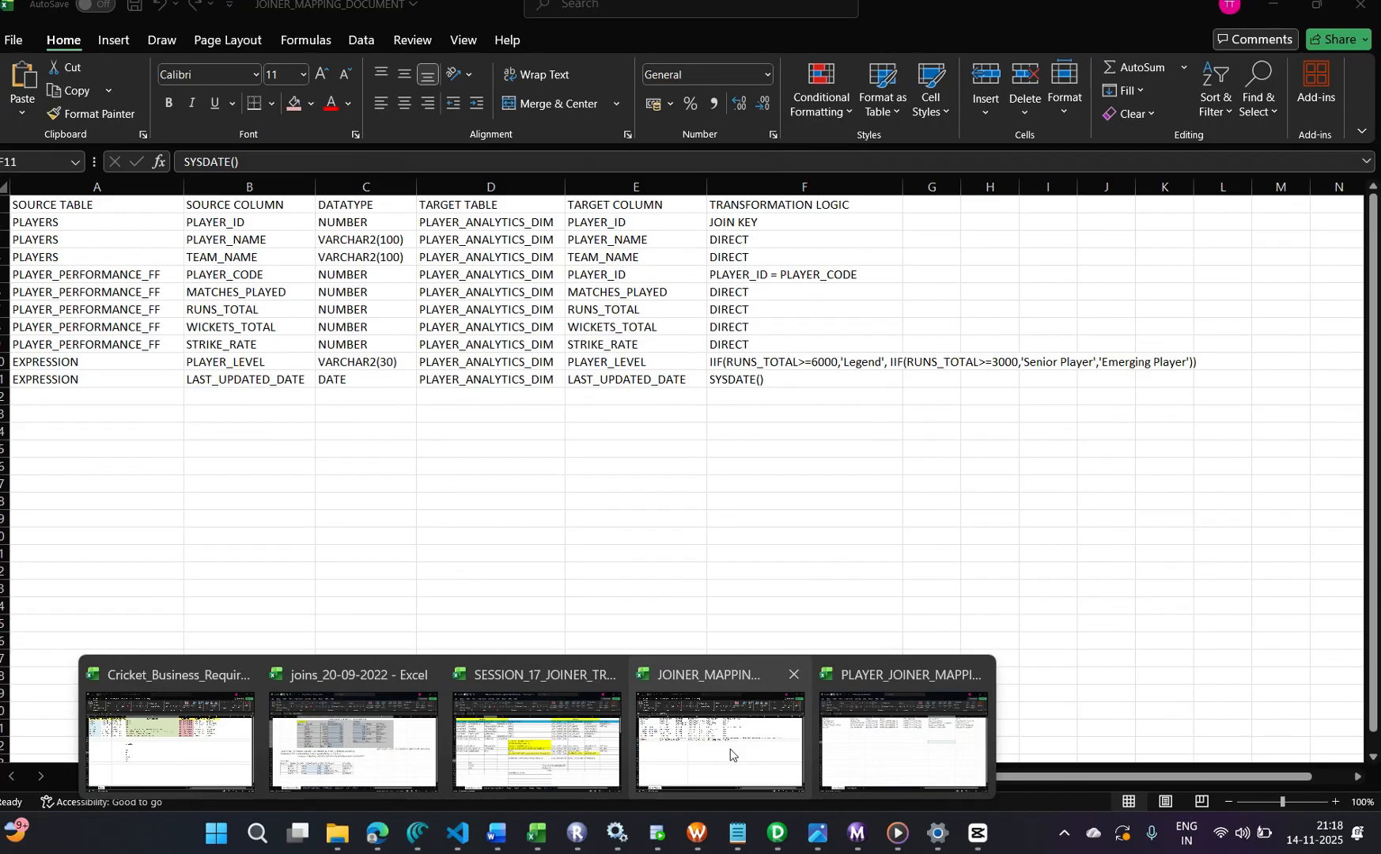
mouse_move(916, 754)
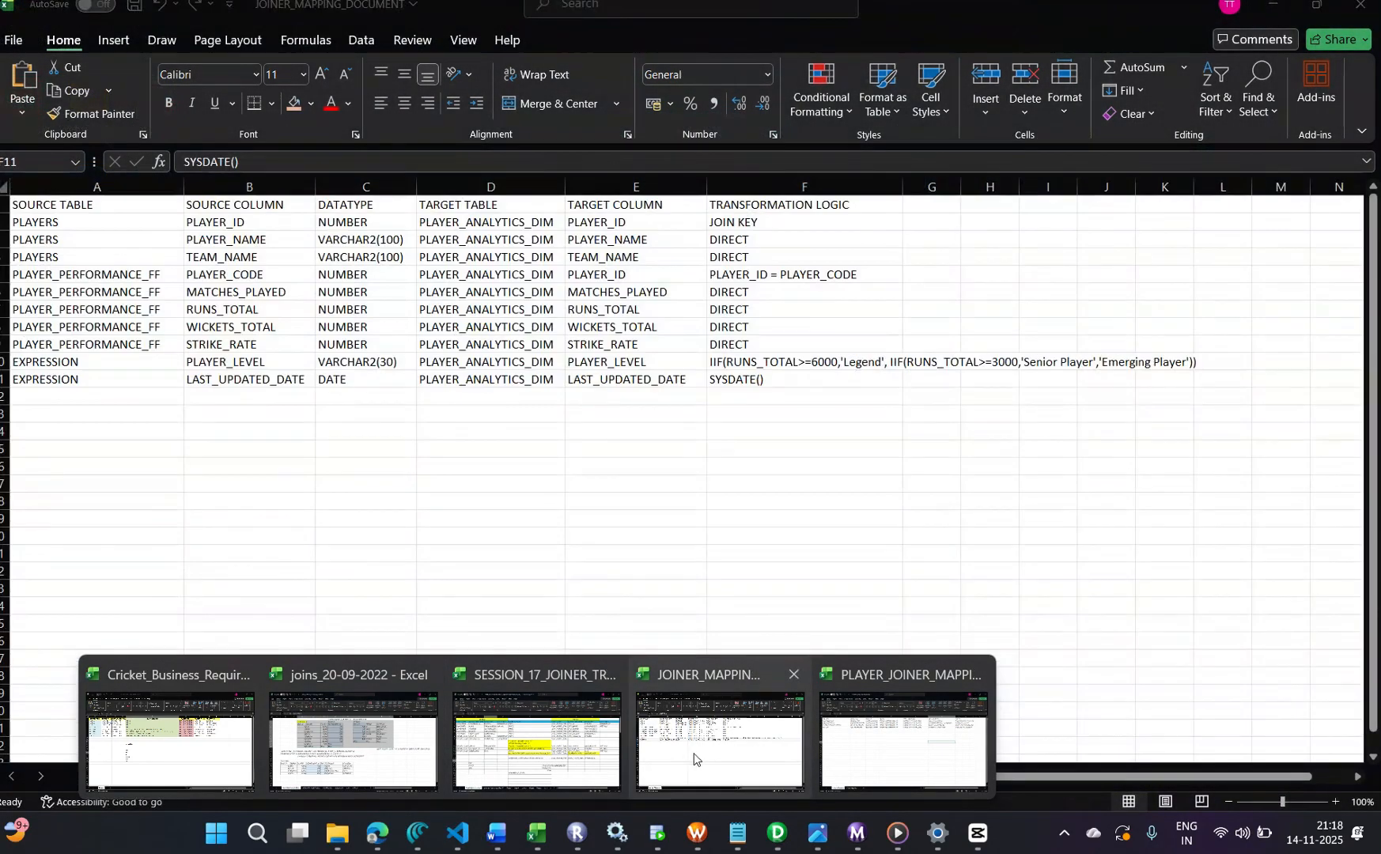
click(693, 759)
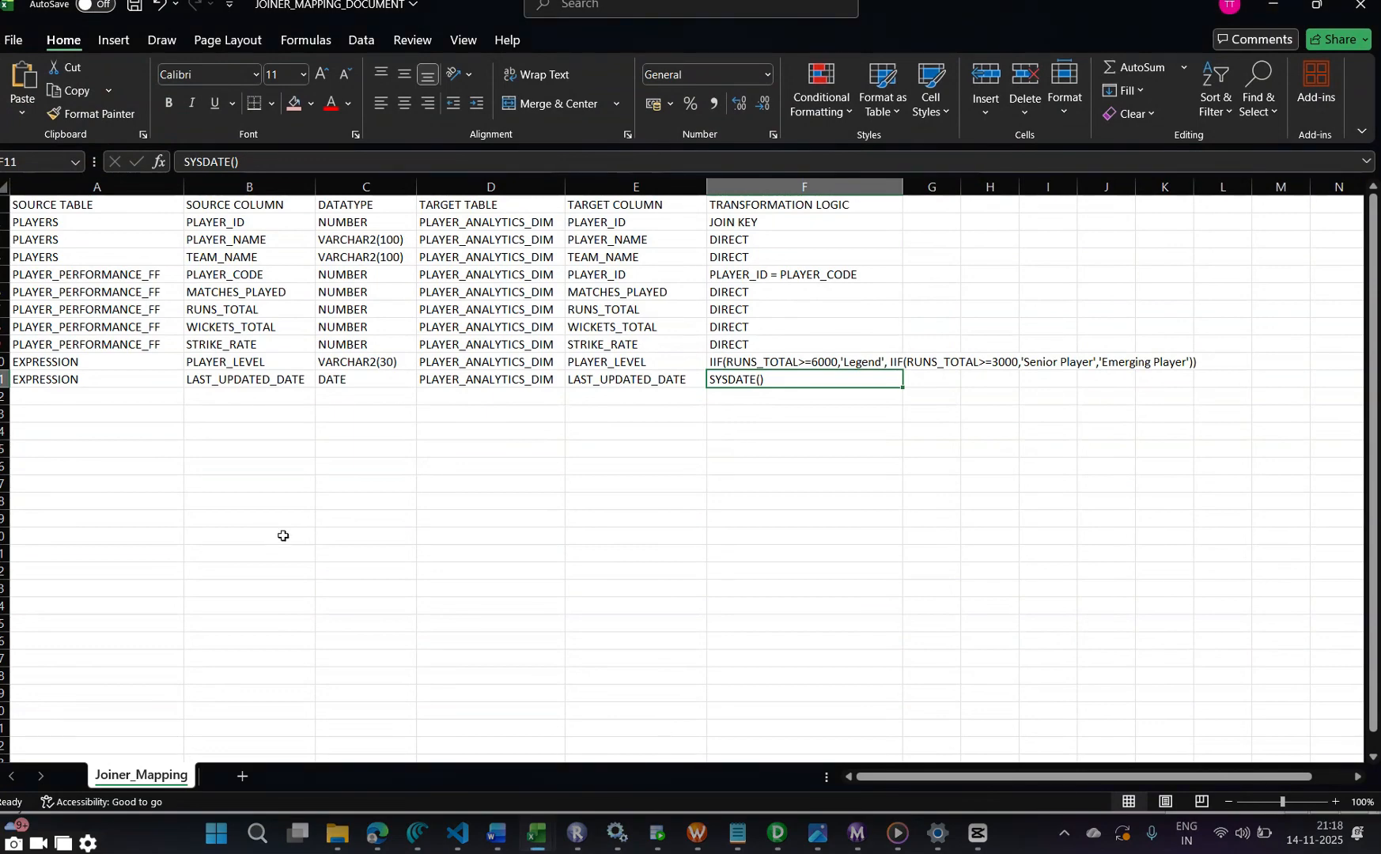
Fill the header cells A1:F1 of the Joiner_Mapping sheet with light red and widen the DATATYPE column slightly
drag(26, 206, 797, 204)
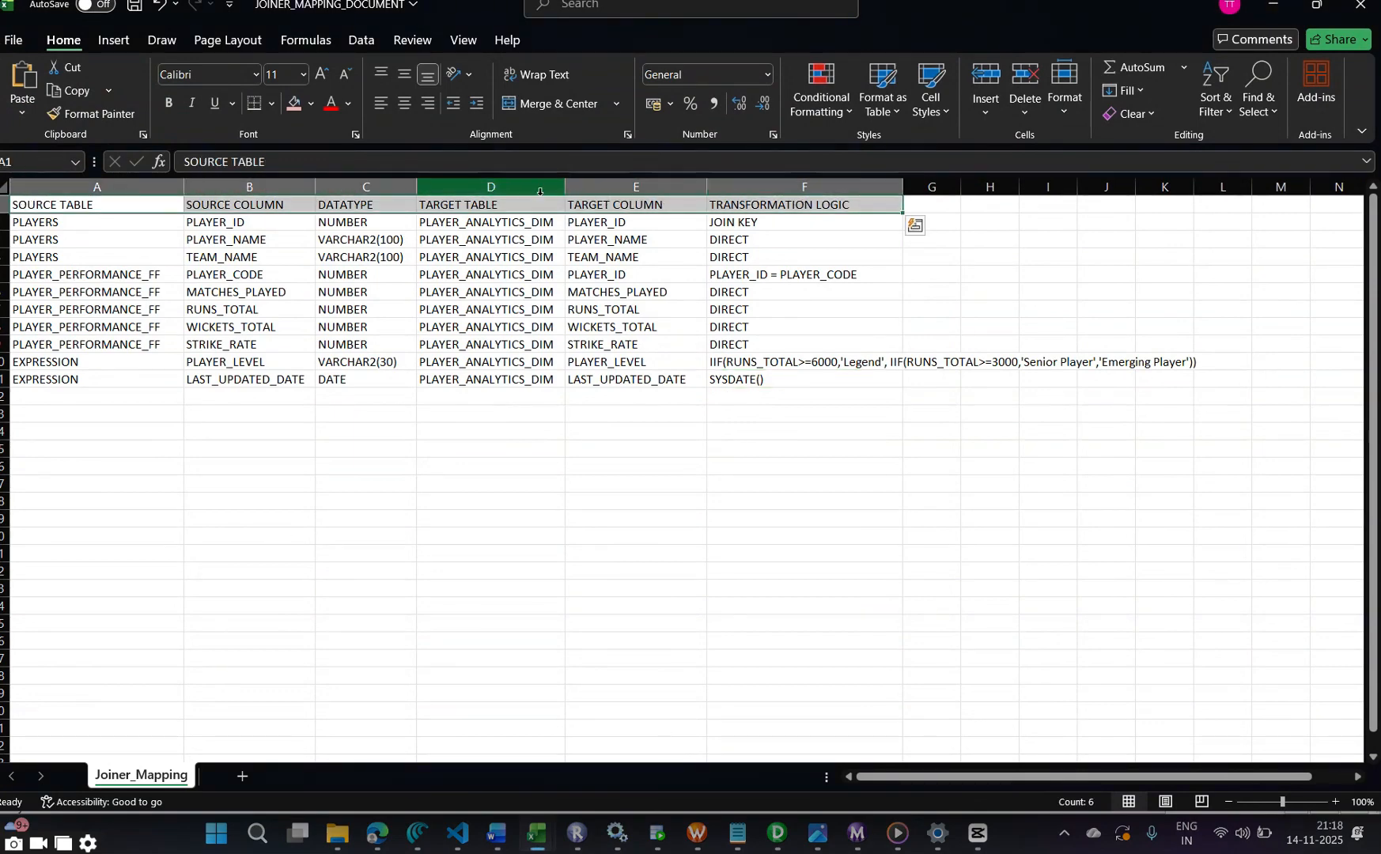
click(301, 105)
click(841, 468)
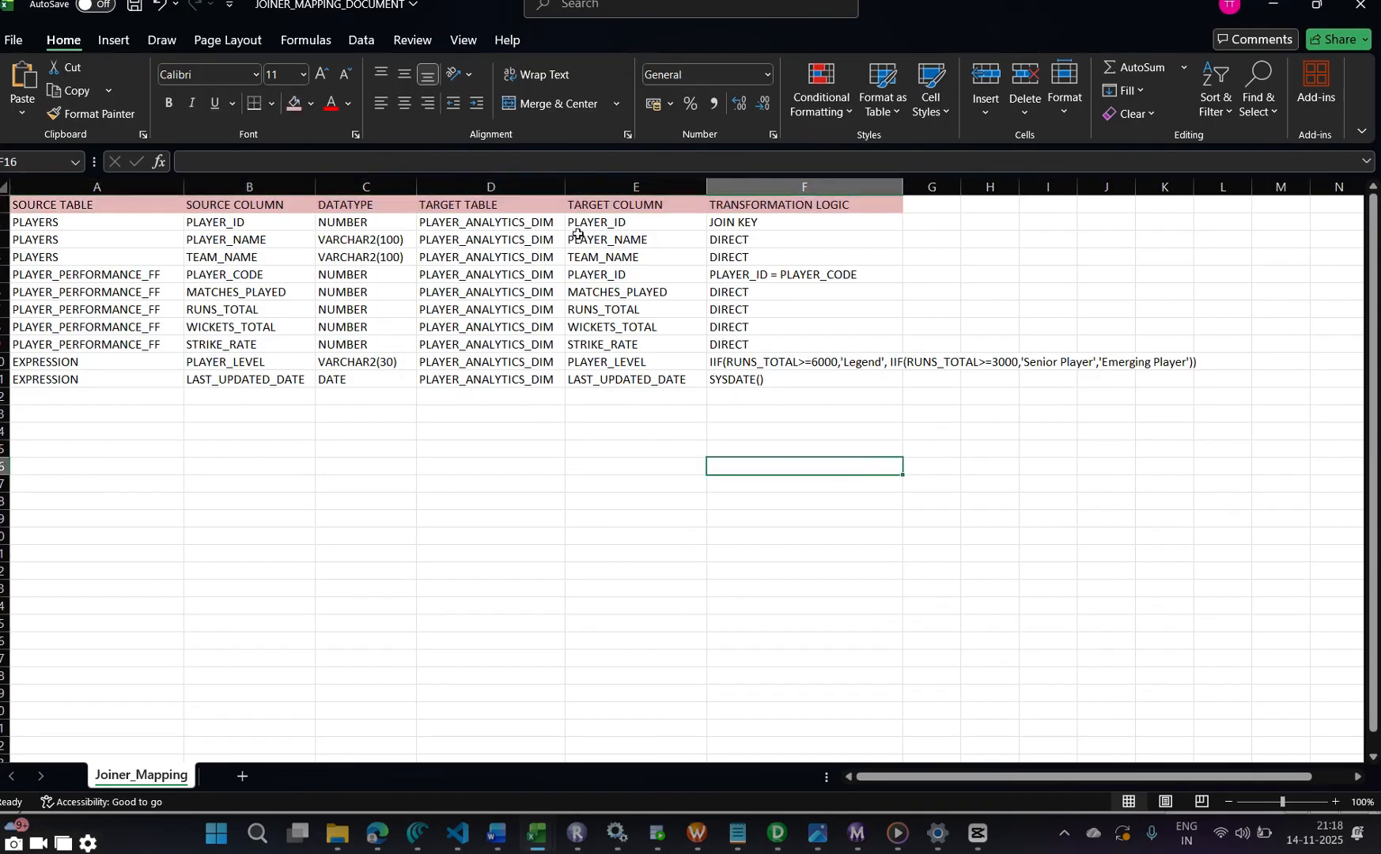
drag(416, 186, 434, 187)
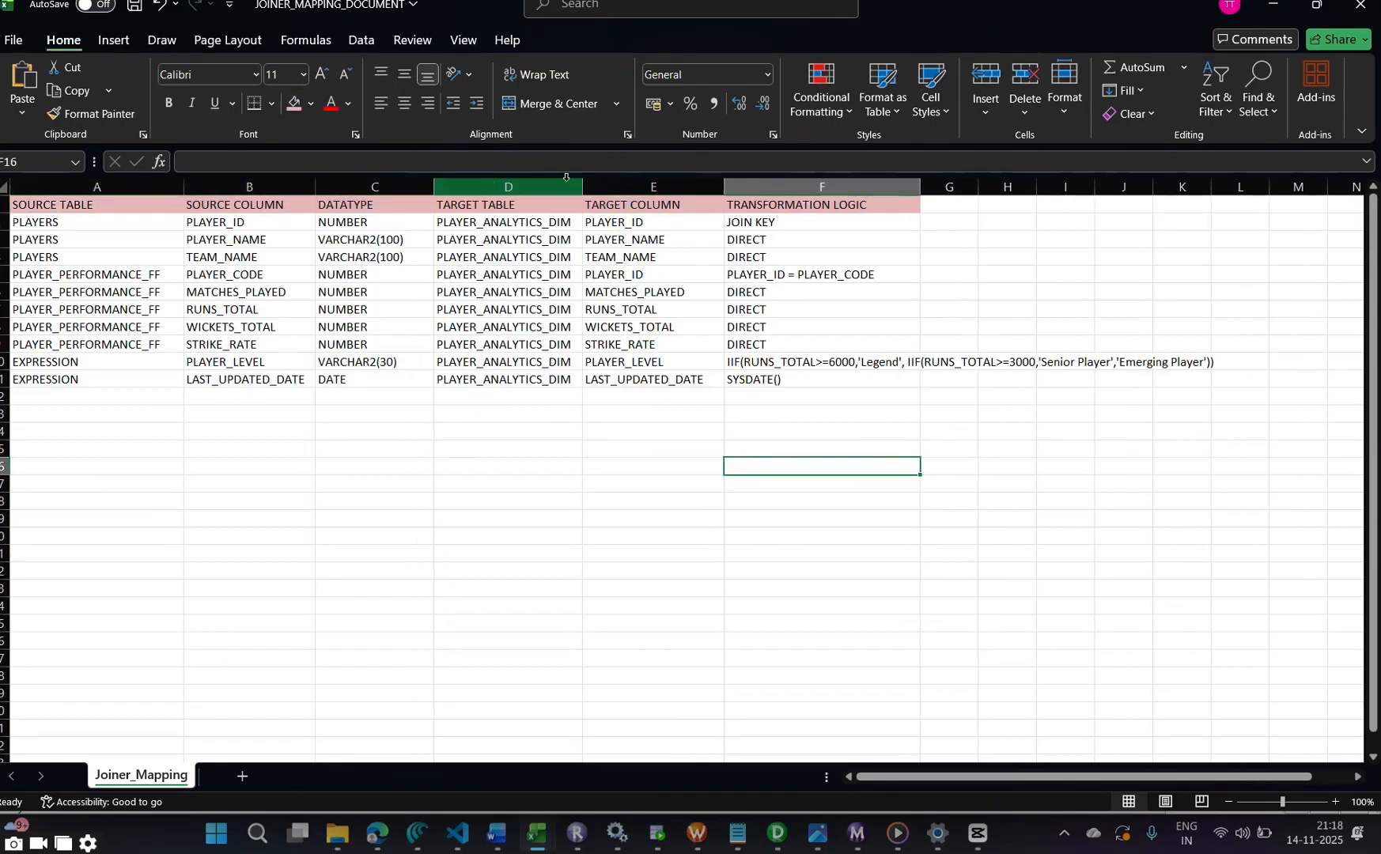
Check the PLAYERS and PLAYER_PERFORMANCE_FF source rows in the mapping sheet and glance at the PLAYER_ANALYTICS_DIM script in Notepad
click(44, 229)
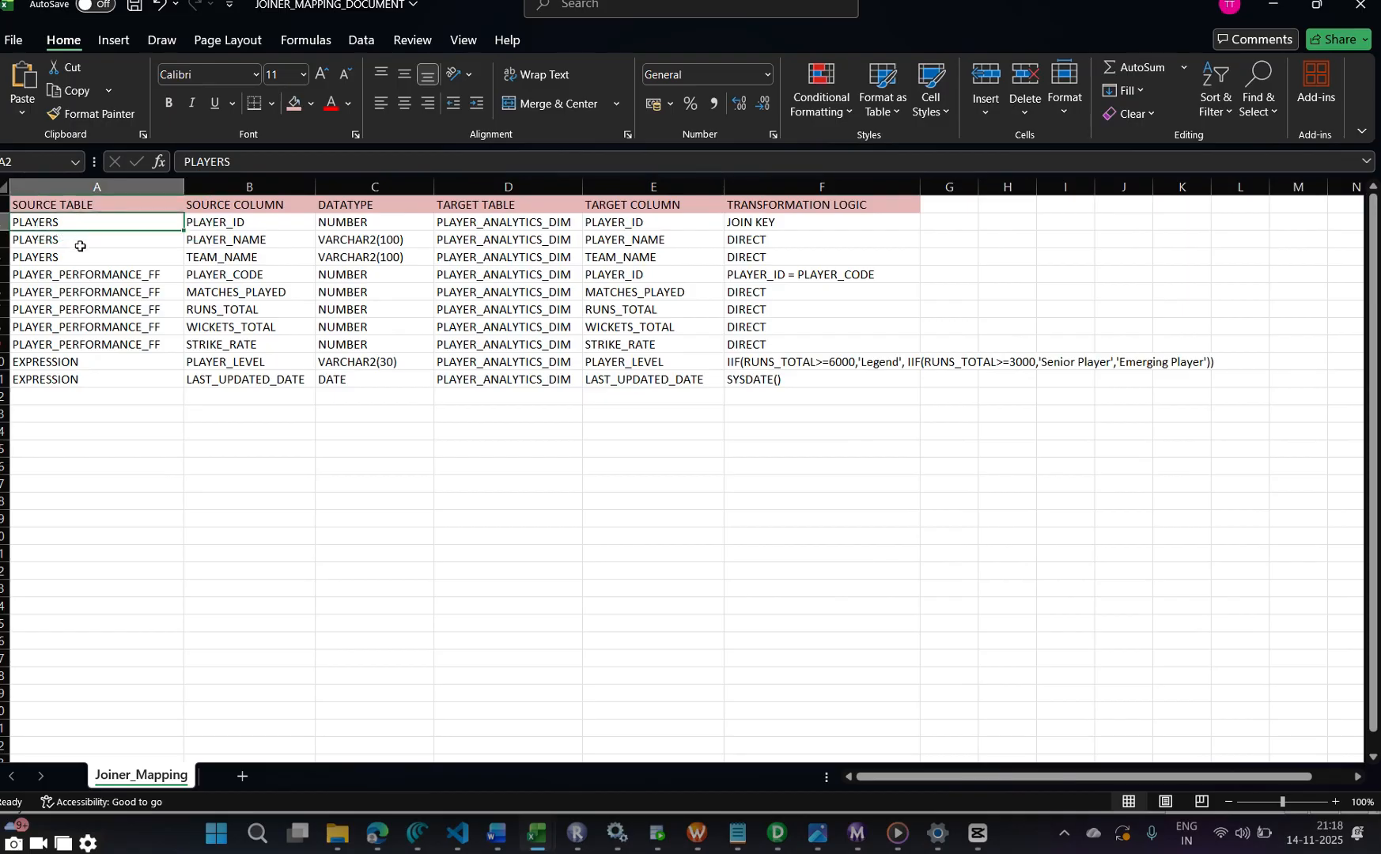
click(78, 240)
click(103, 273)
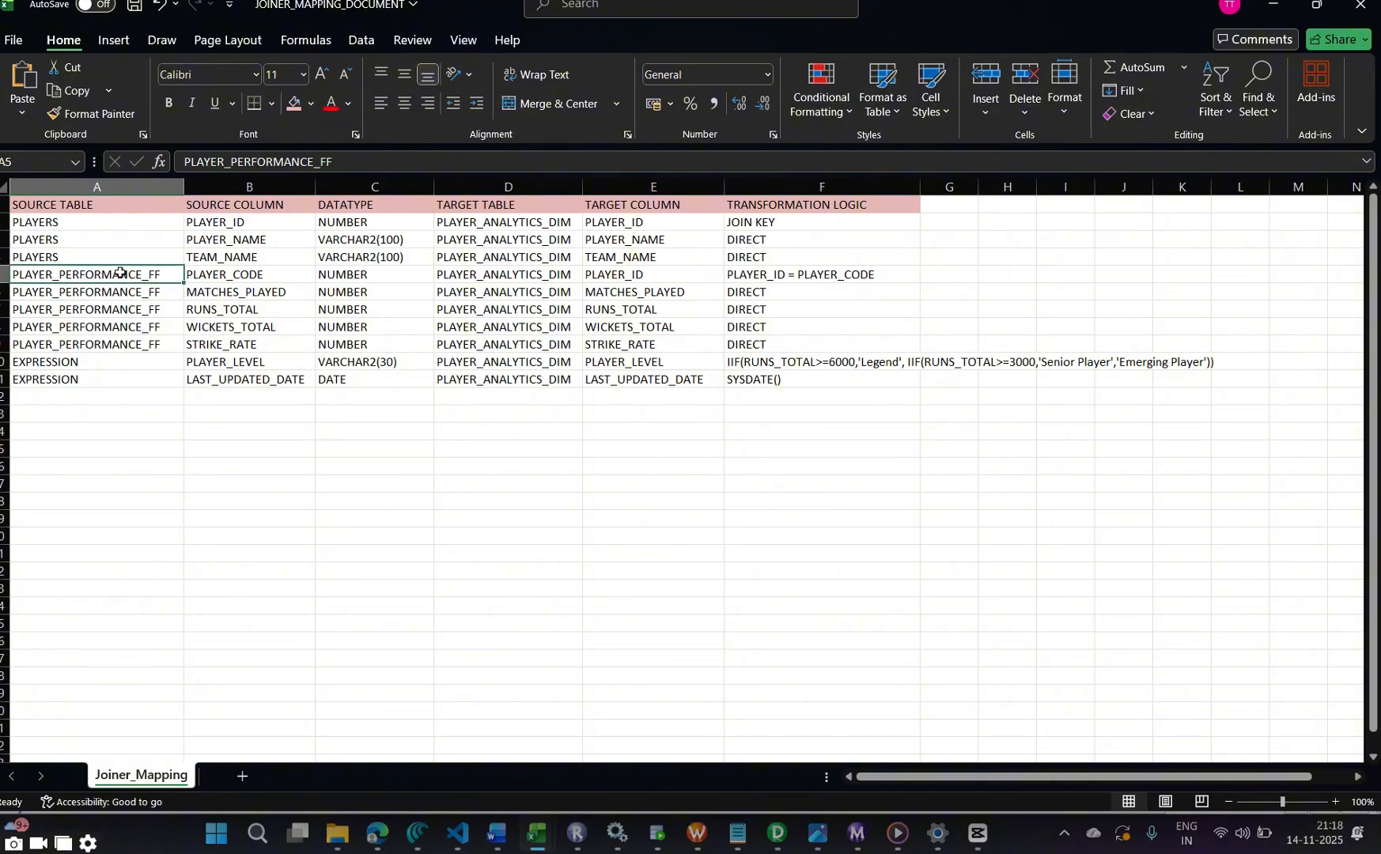
click(738, 834)
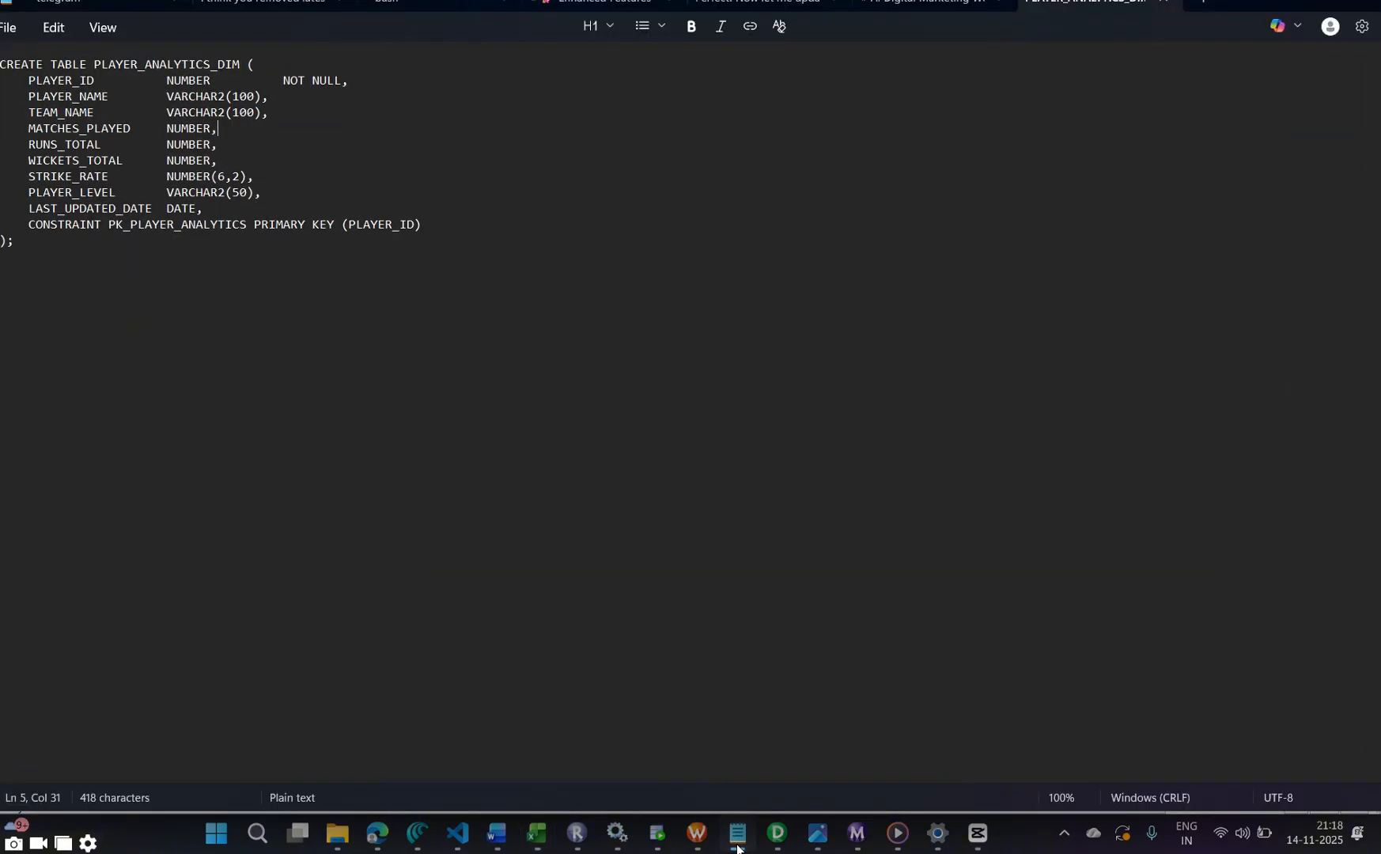
click(737, 838)
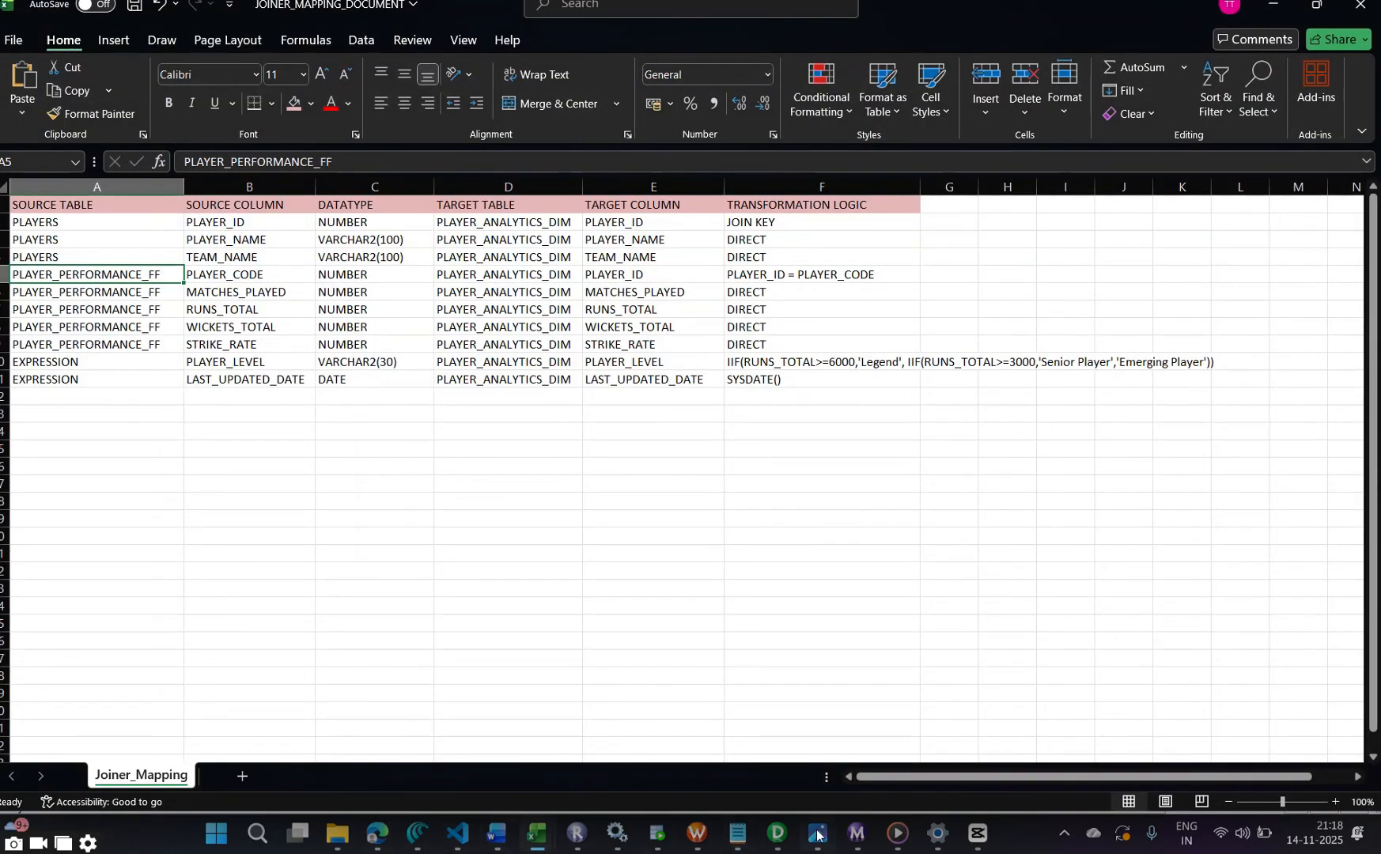
Switch to File Explorer's SrcFiles folder and open the PLAYER_PERFORMANCE_FF CSV file
click(40, 816)
mouse_move(337, 837)
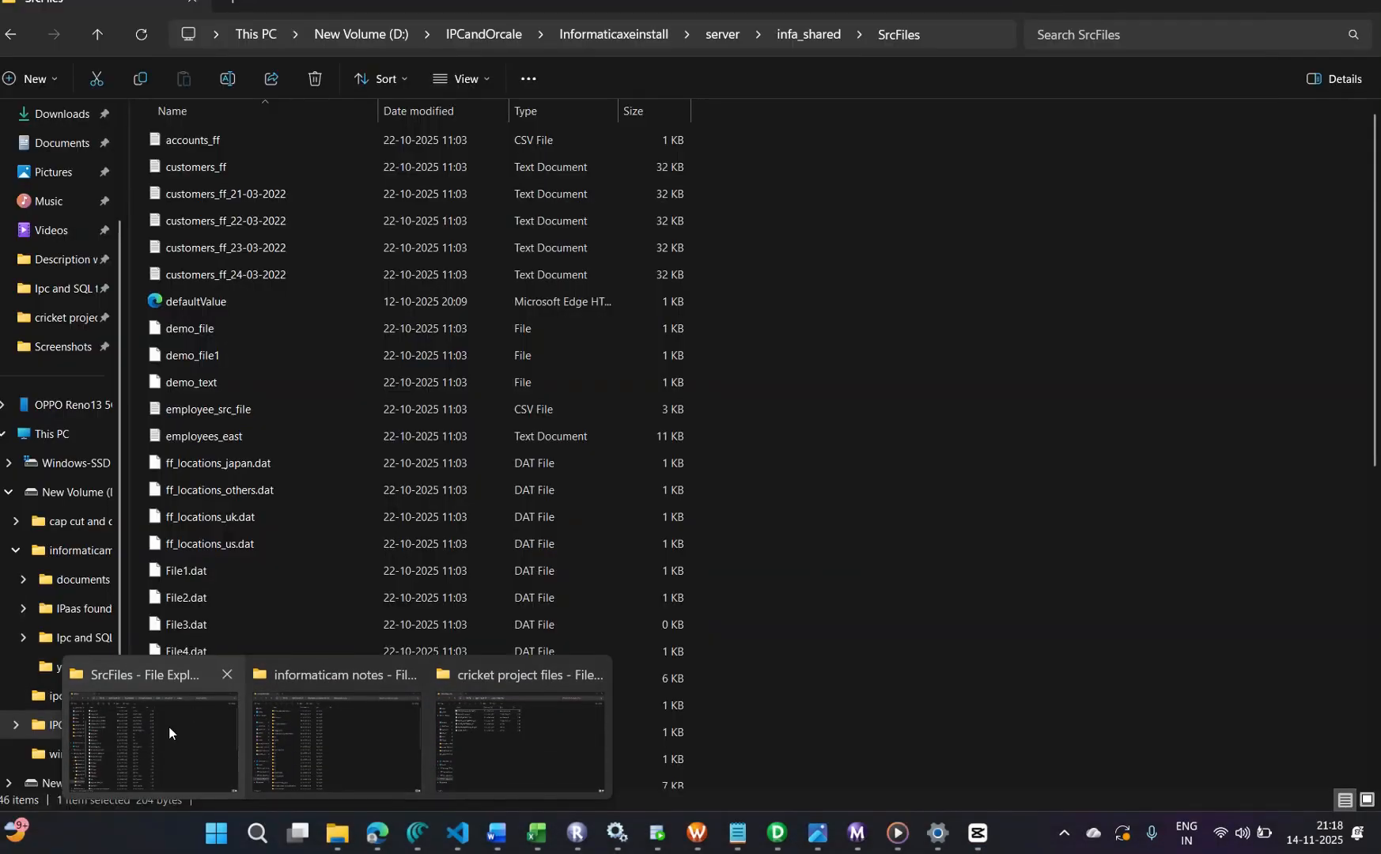
click(169, 732)
scroll(295, 540, down, 8)
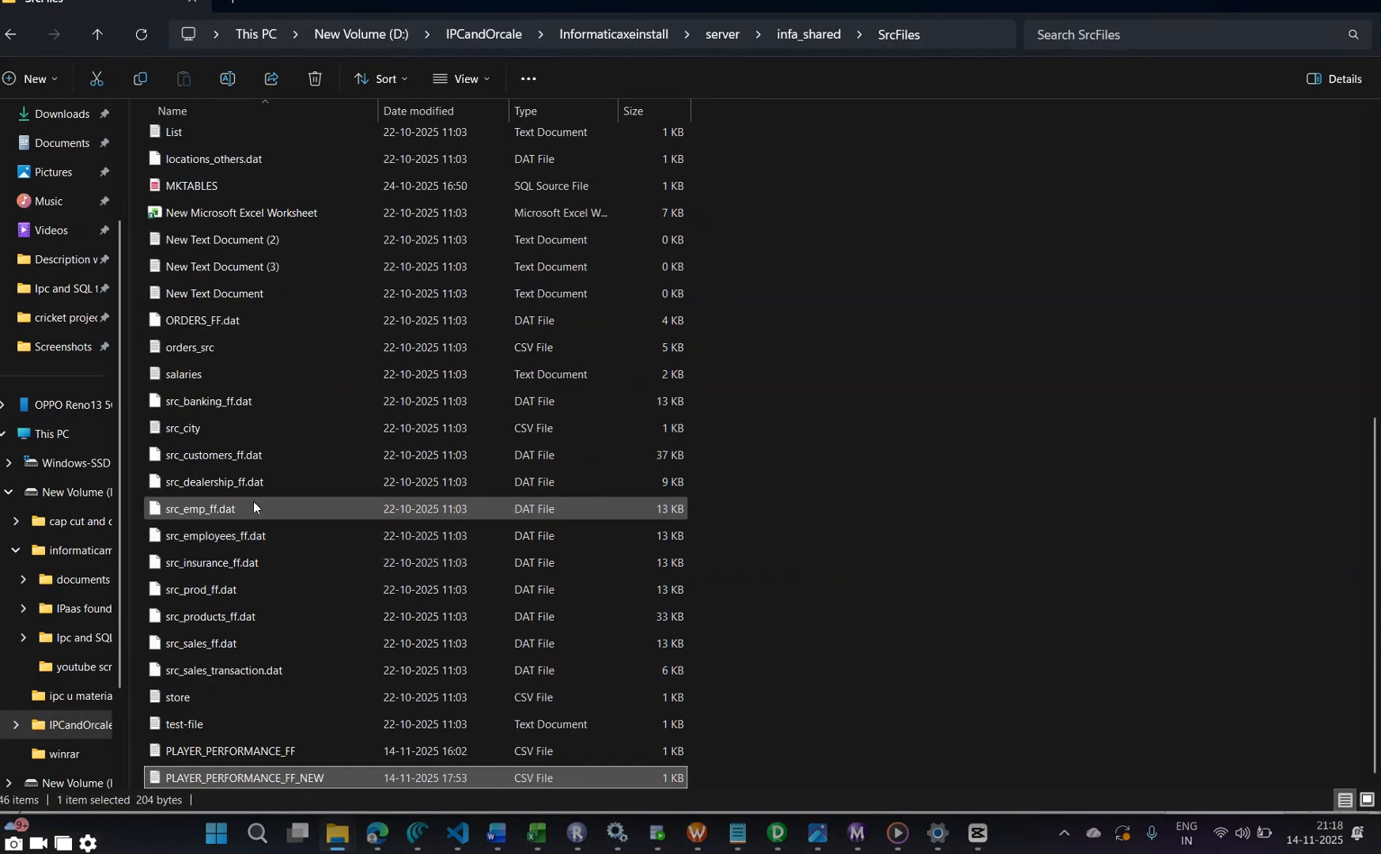
click(39, 830)
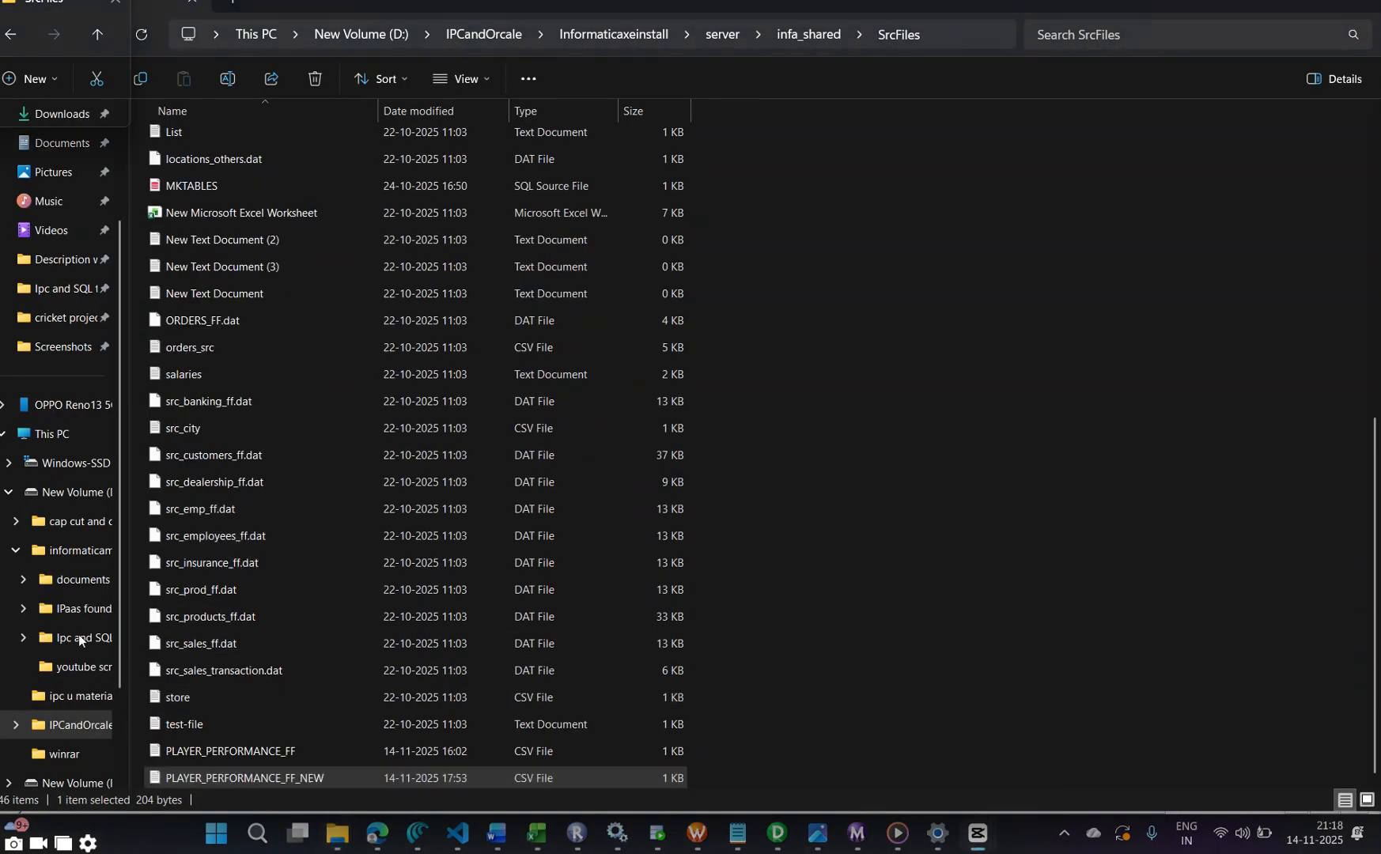
double_click(268, 753)
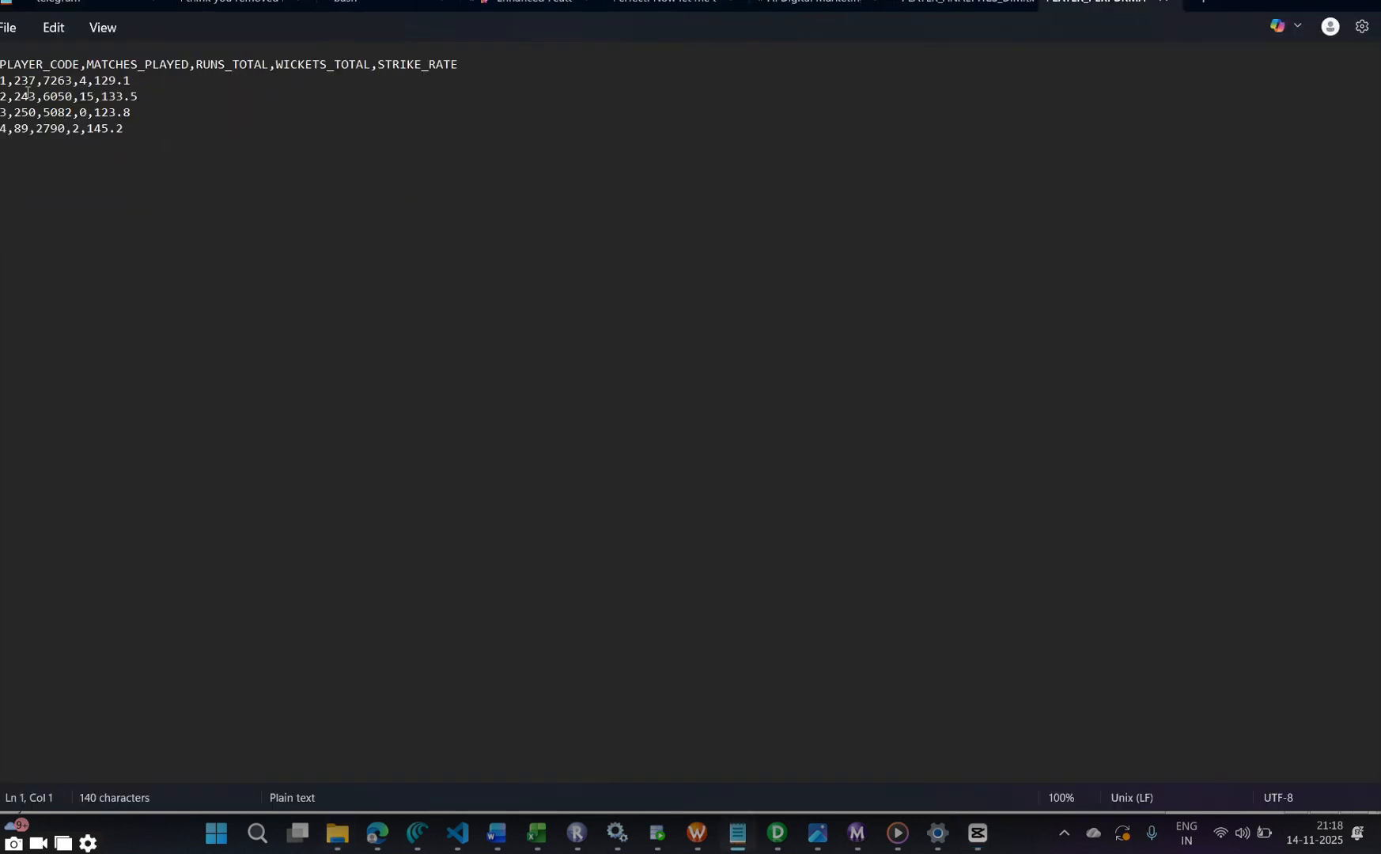
Examine the header columns and data rows of the player performance flat file, from PLAYER_CODE to STRIKE_RATE
click(103, 64)
click(246, 64)
click(441, 64)
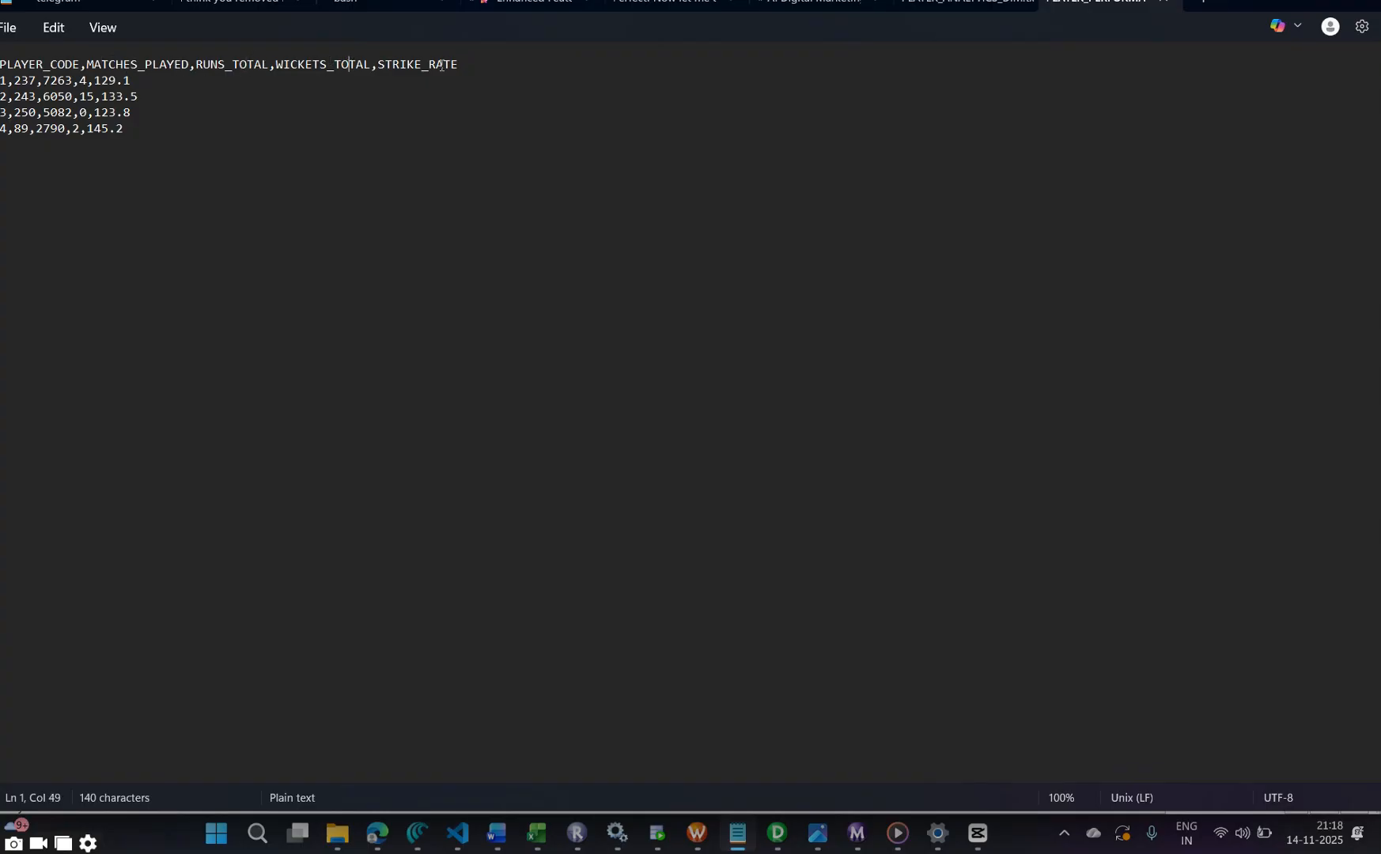
double_click(5, 81)
click(32, 82)
click(223, 64)
click(53, 82)
click(81, 80)
drag(144, 133, 3, 79)
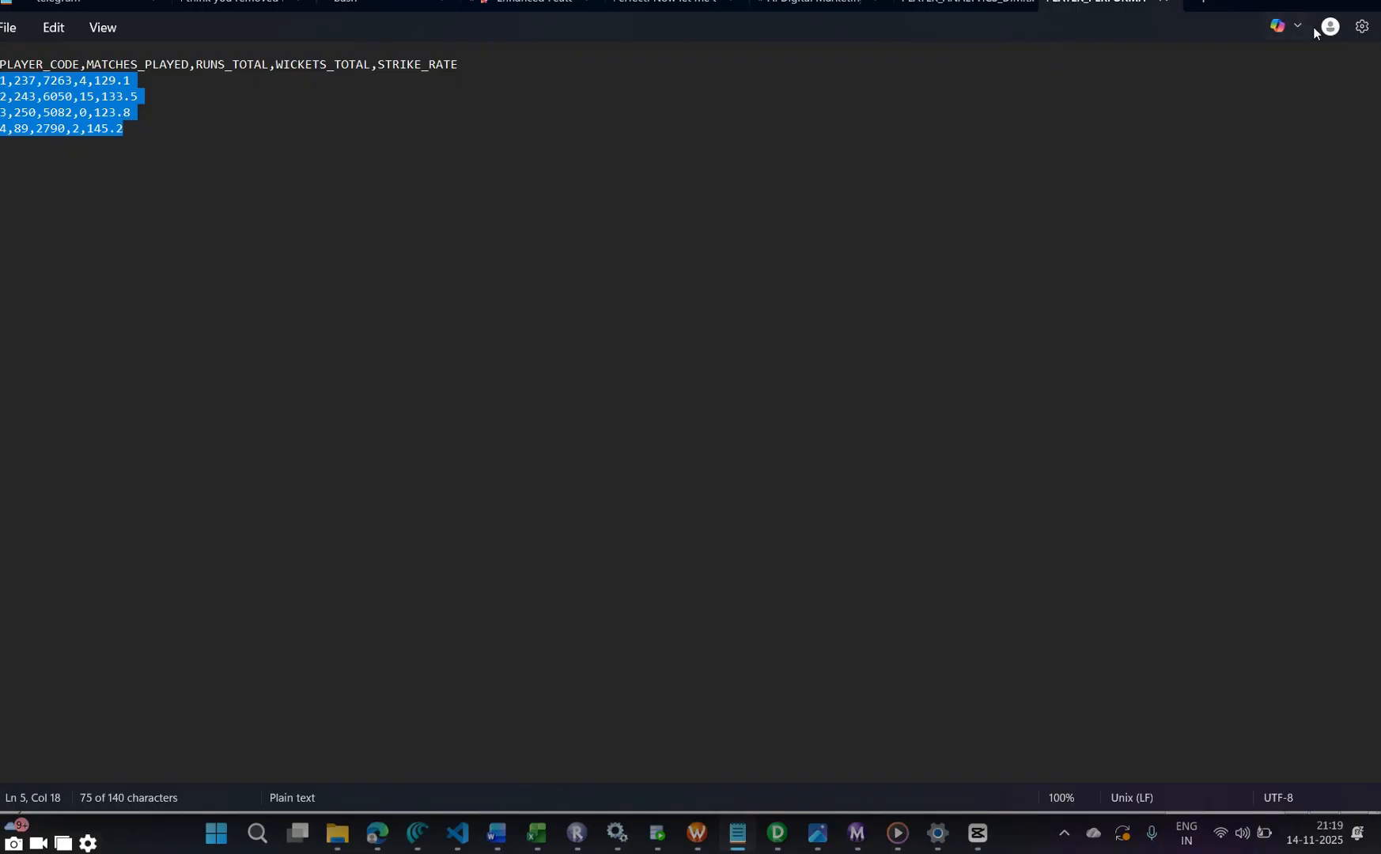
click(814, 361)
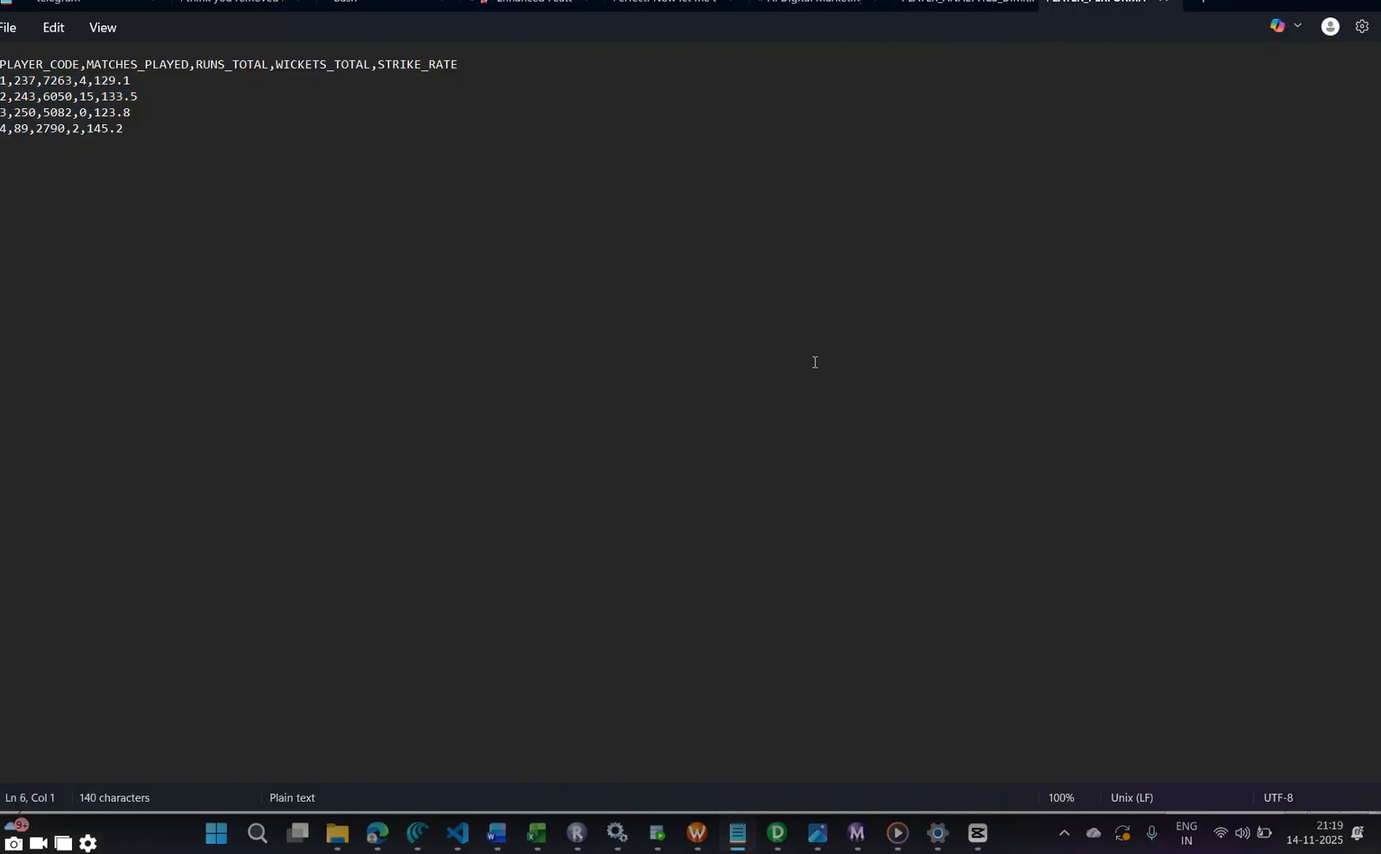
Switch to Oracle SQL Developer, run "select * from PLAYERS;" in the OT_SRC_DEV13 worksheet, and highlight the lower block of insert statements
click(658, 835)
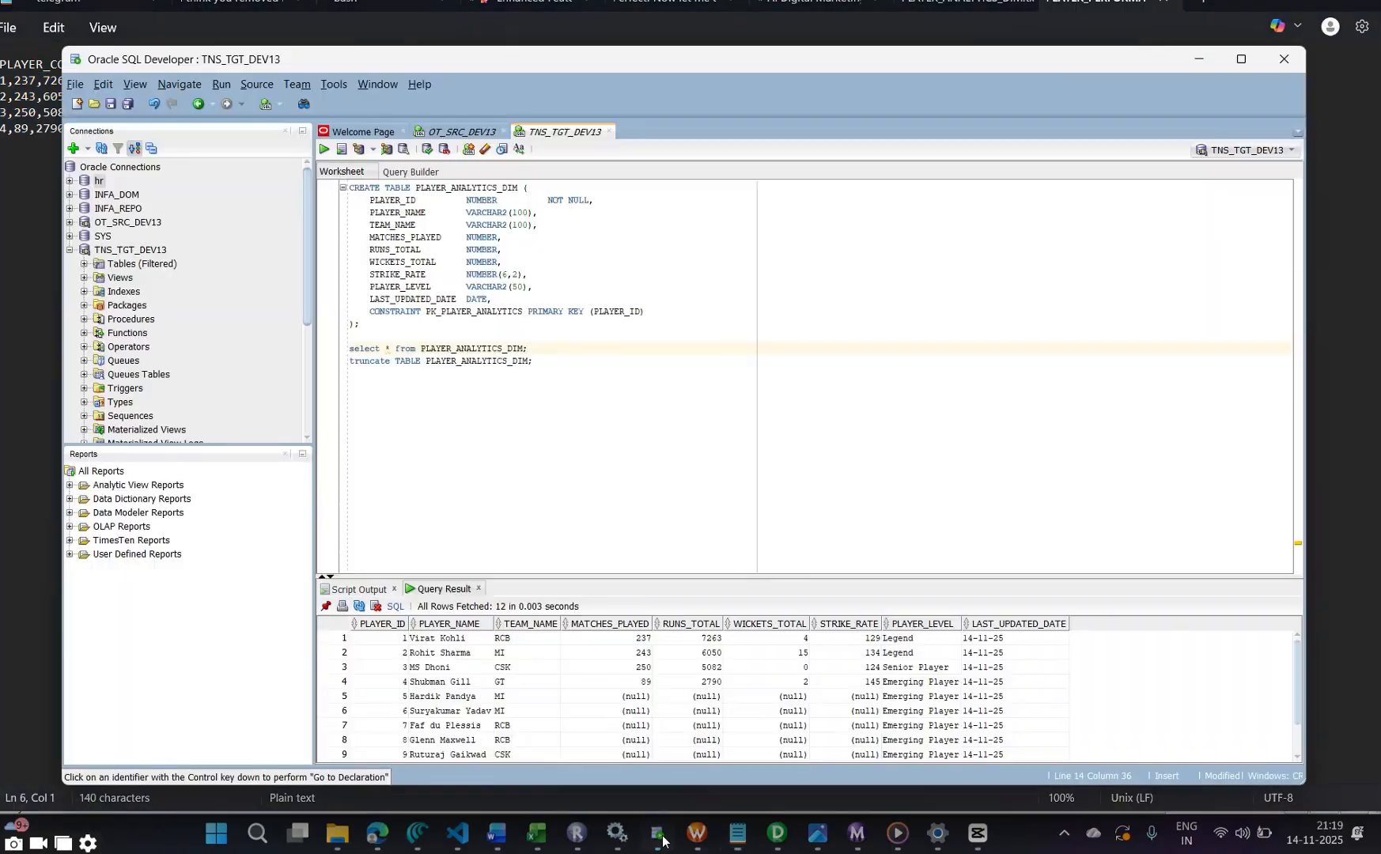
click(462, 131)
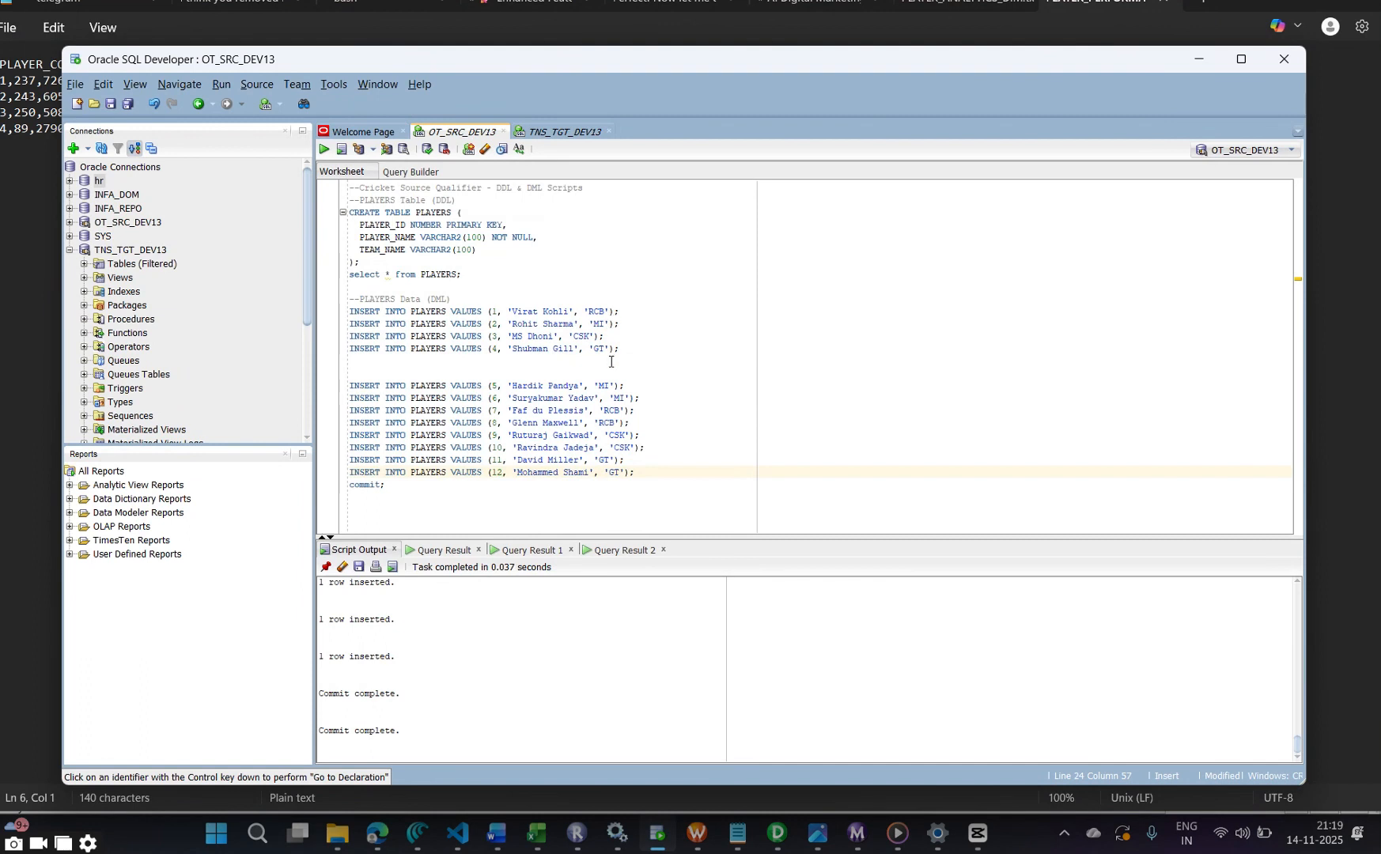
triple_click(478, 279)
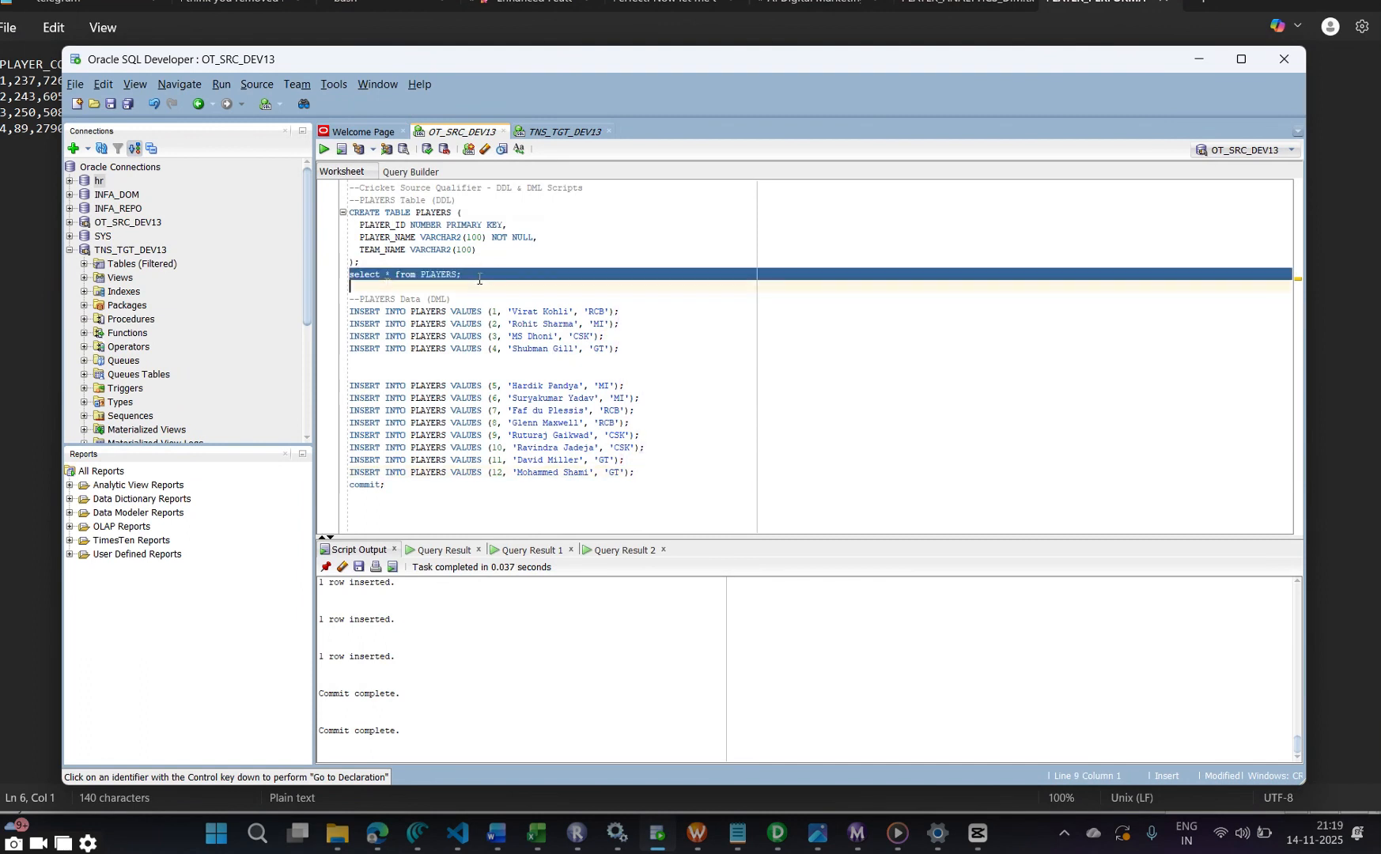
click(324, 151)
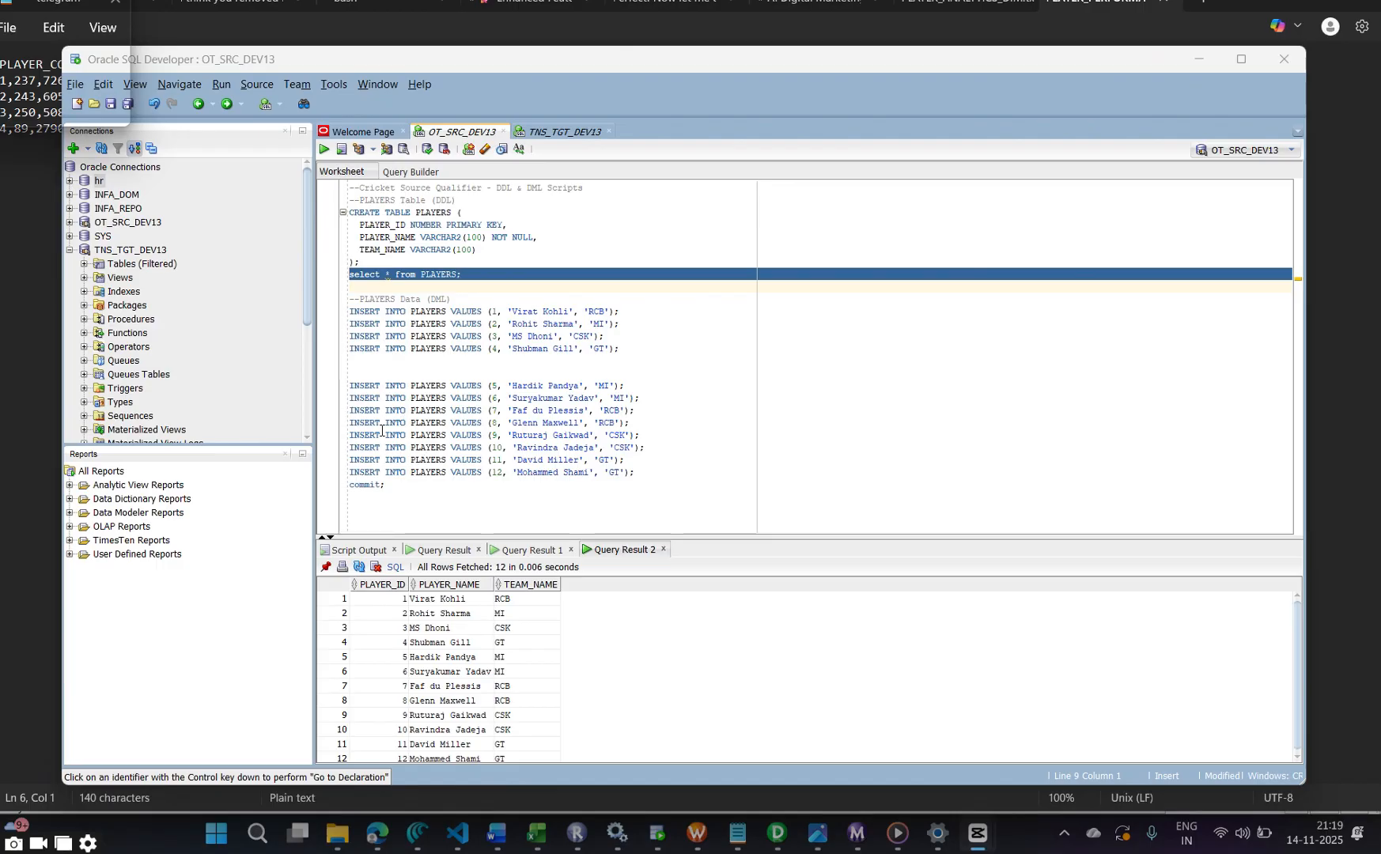
drag(350, 393, 601, 487)
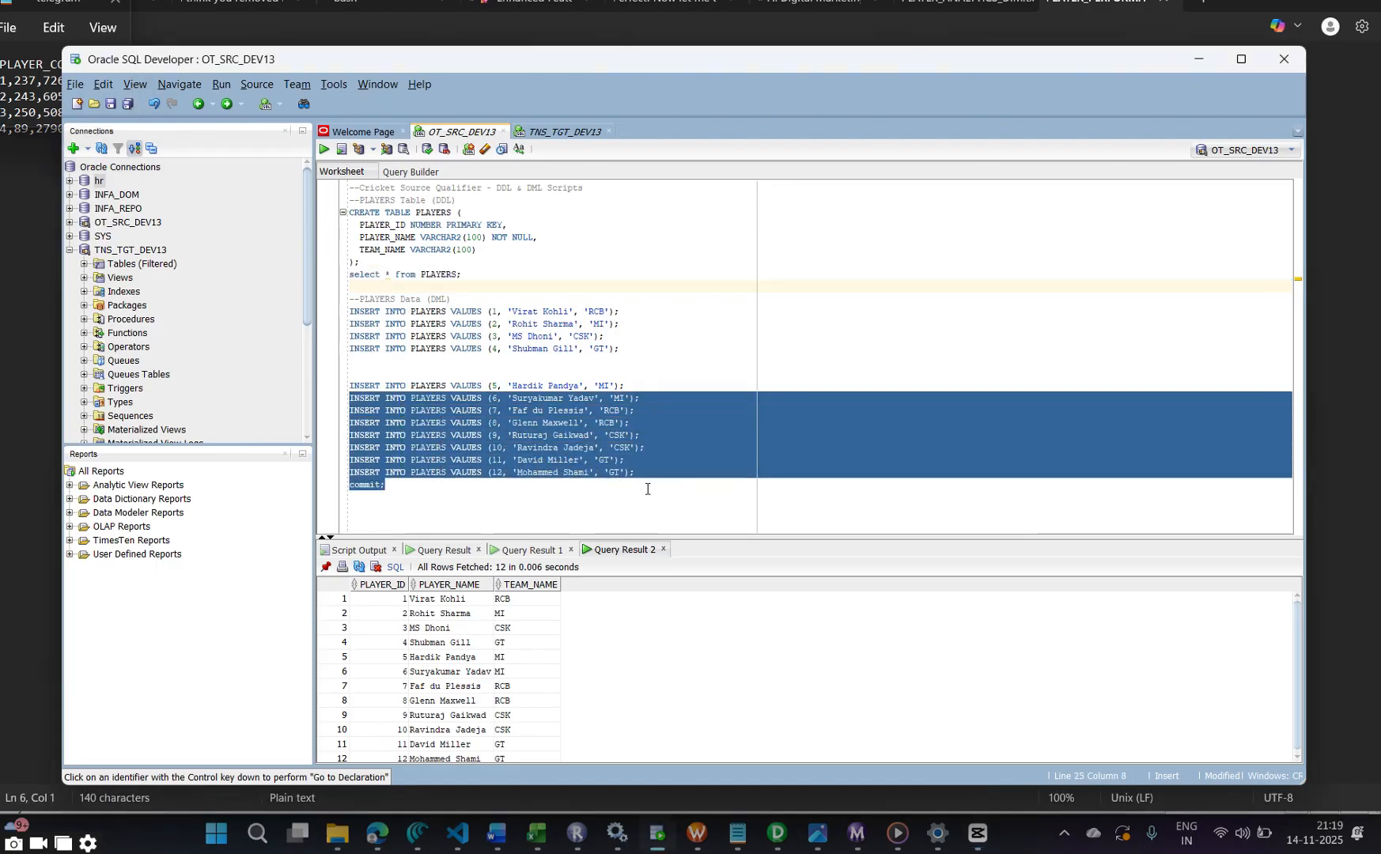
Examine the PLAYERS script in the worksheet: the create table statement, the inserts for IDs 1 to 4 and 5 to 12, and the result rows
drag(647, 472, 341, 379)
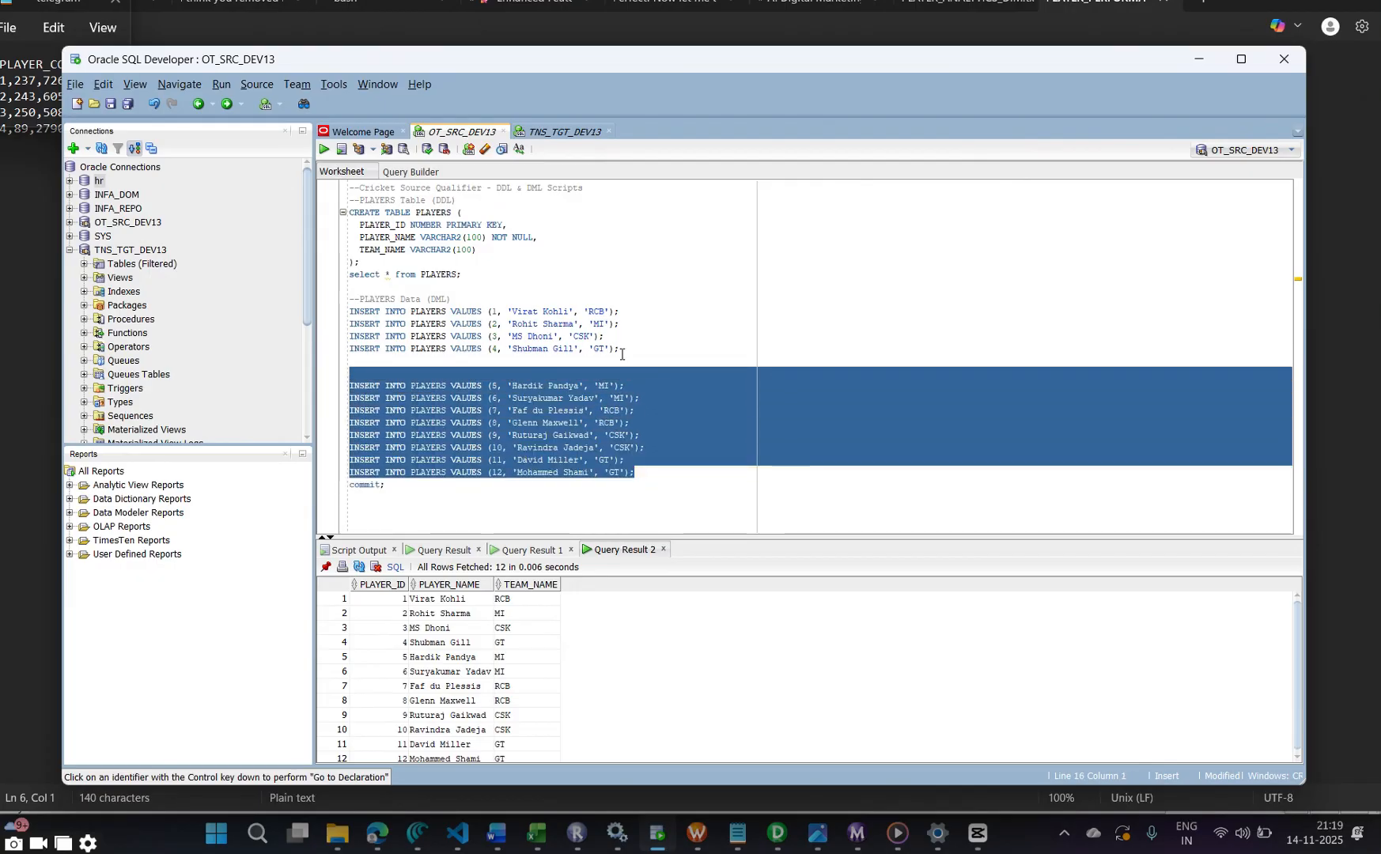
drag(621, 349, 302, 293)
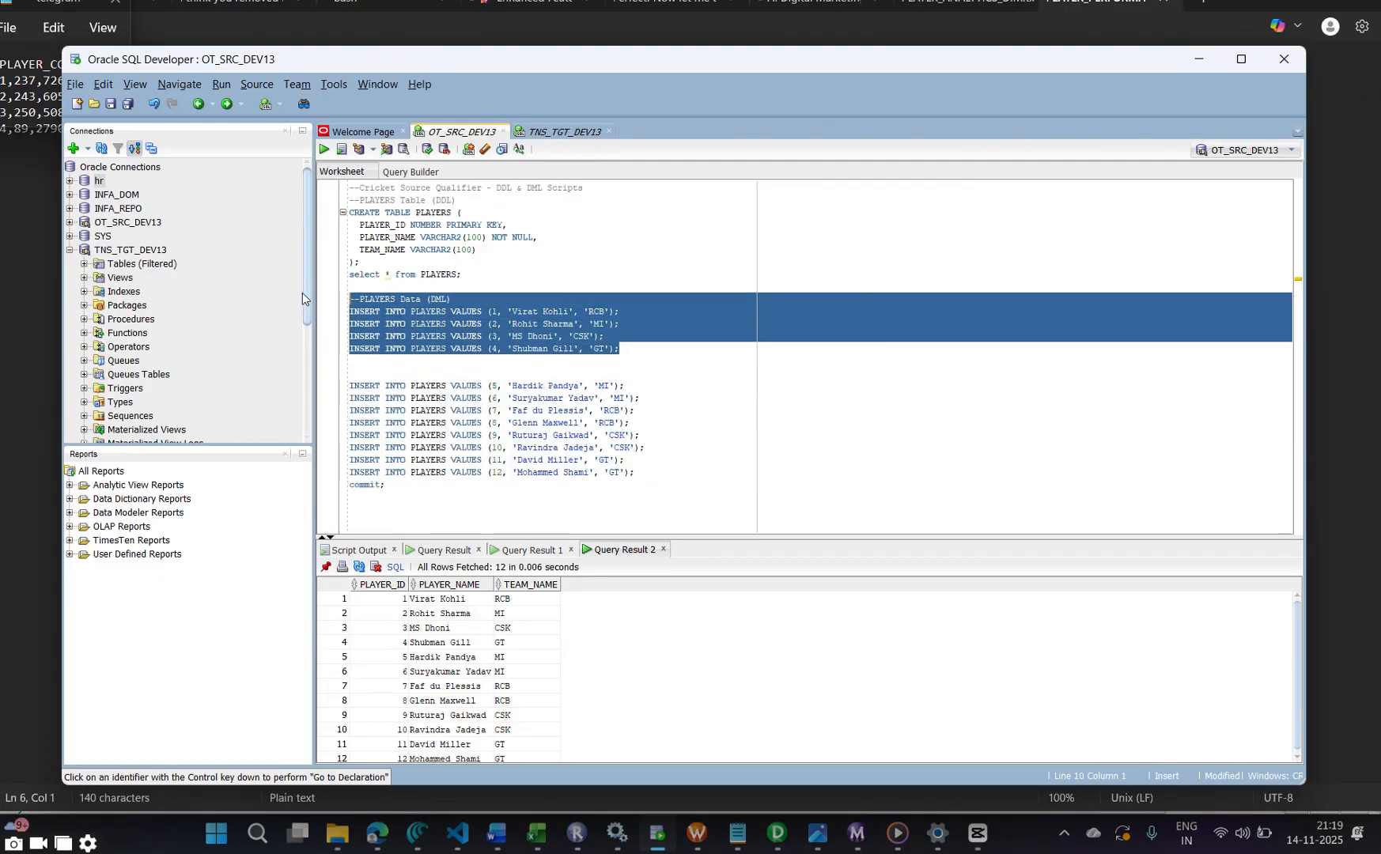
click(637, 424)
drag(646, 484, 349, 385)
drag(382, 280, 354, 212)
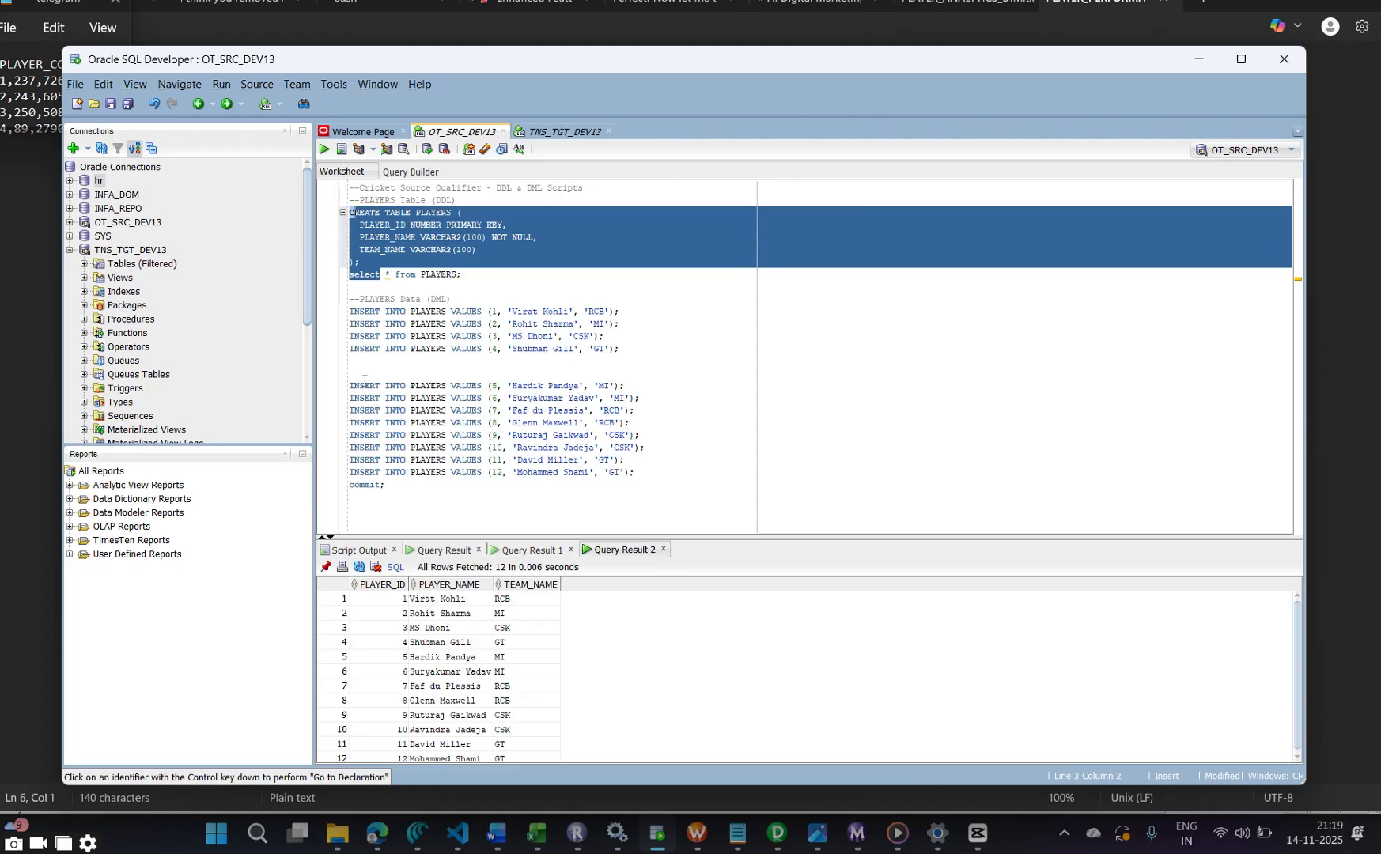
drag(351, 385, 647, 483)
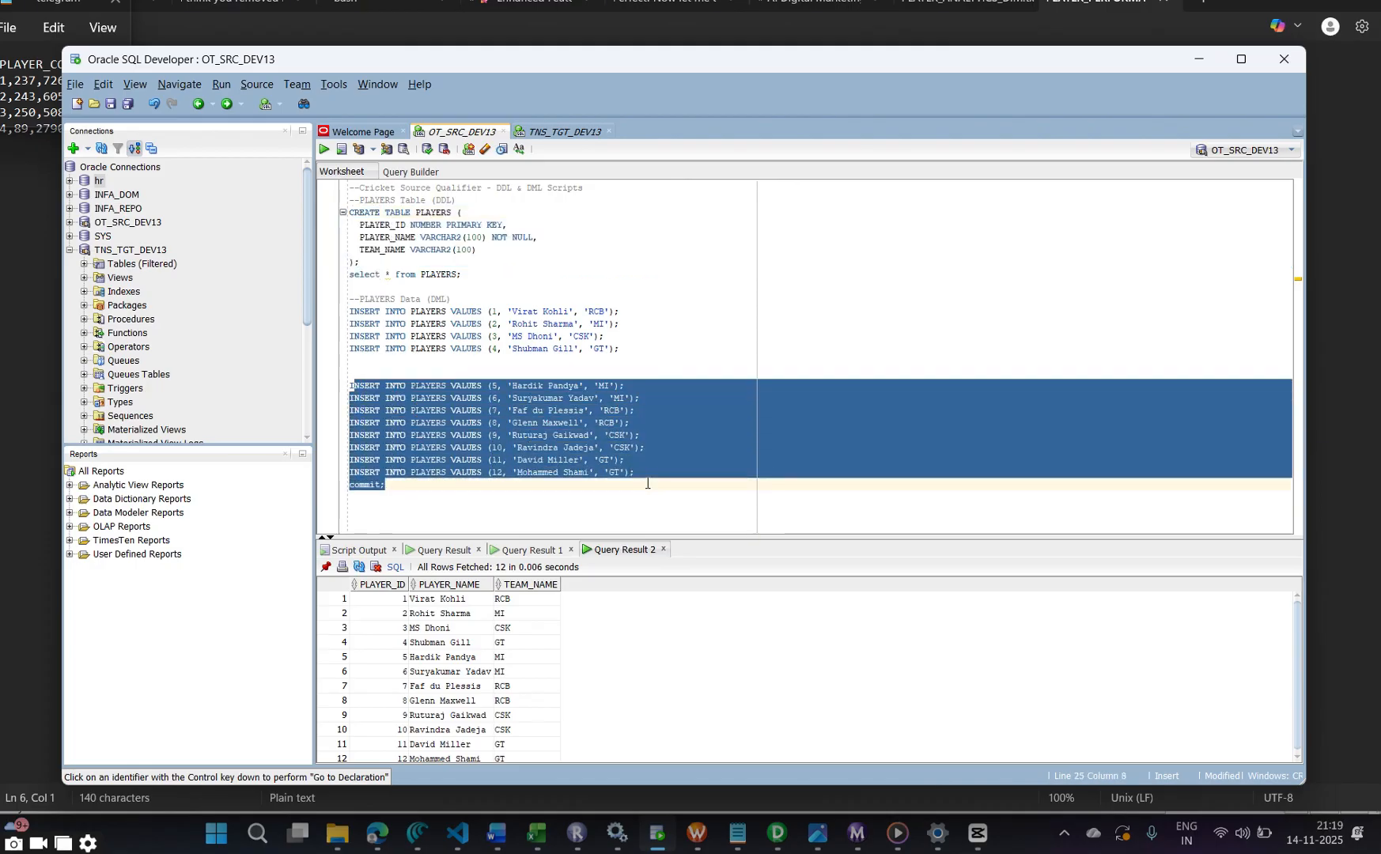
click(532, 472)
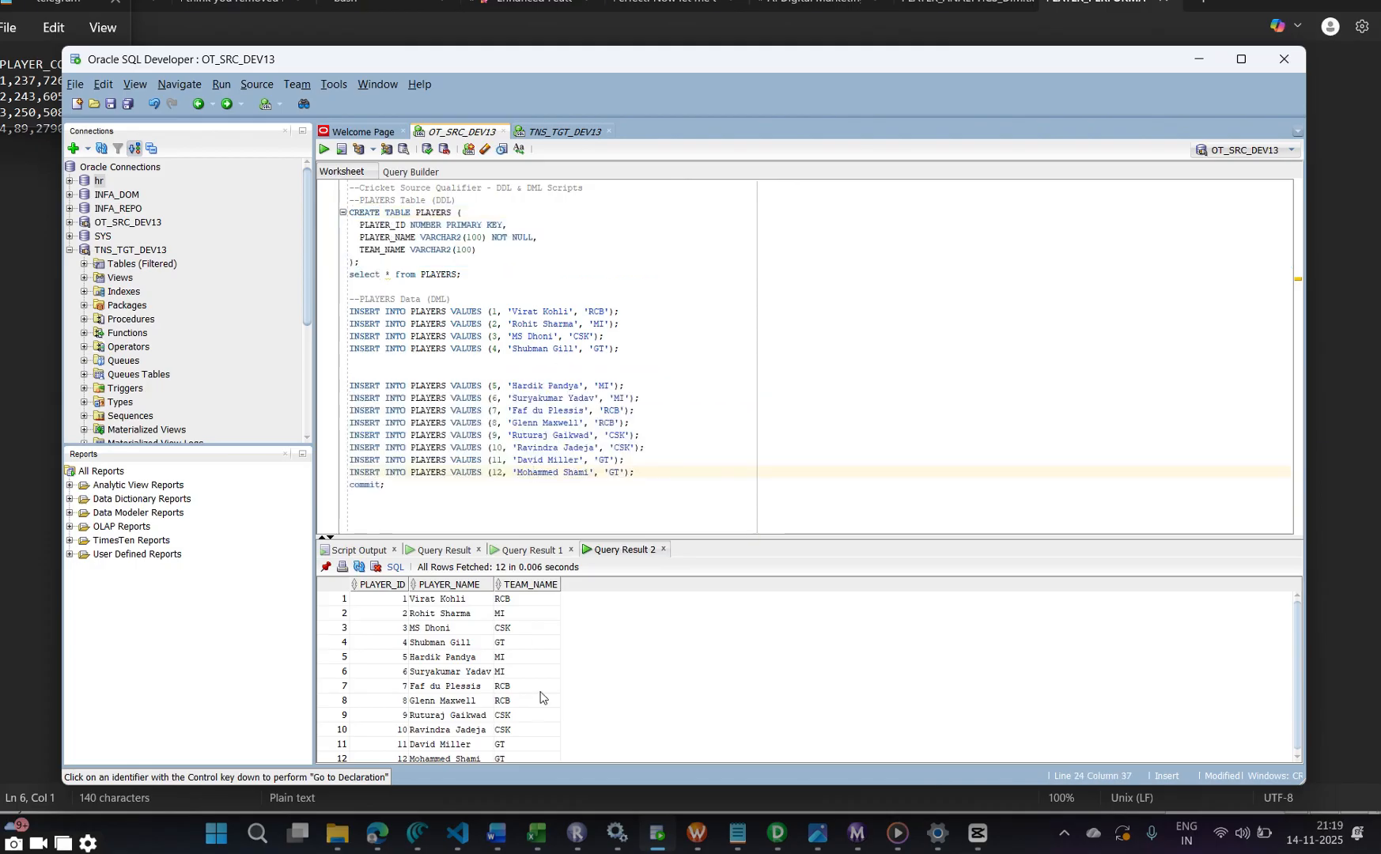
scroll(542, 694, down, 1)
click(20, 770)
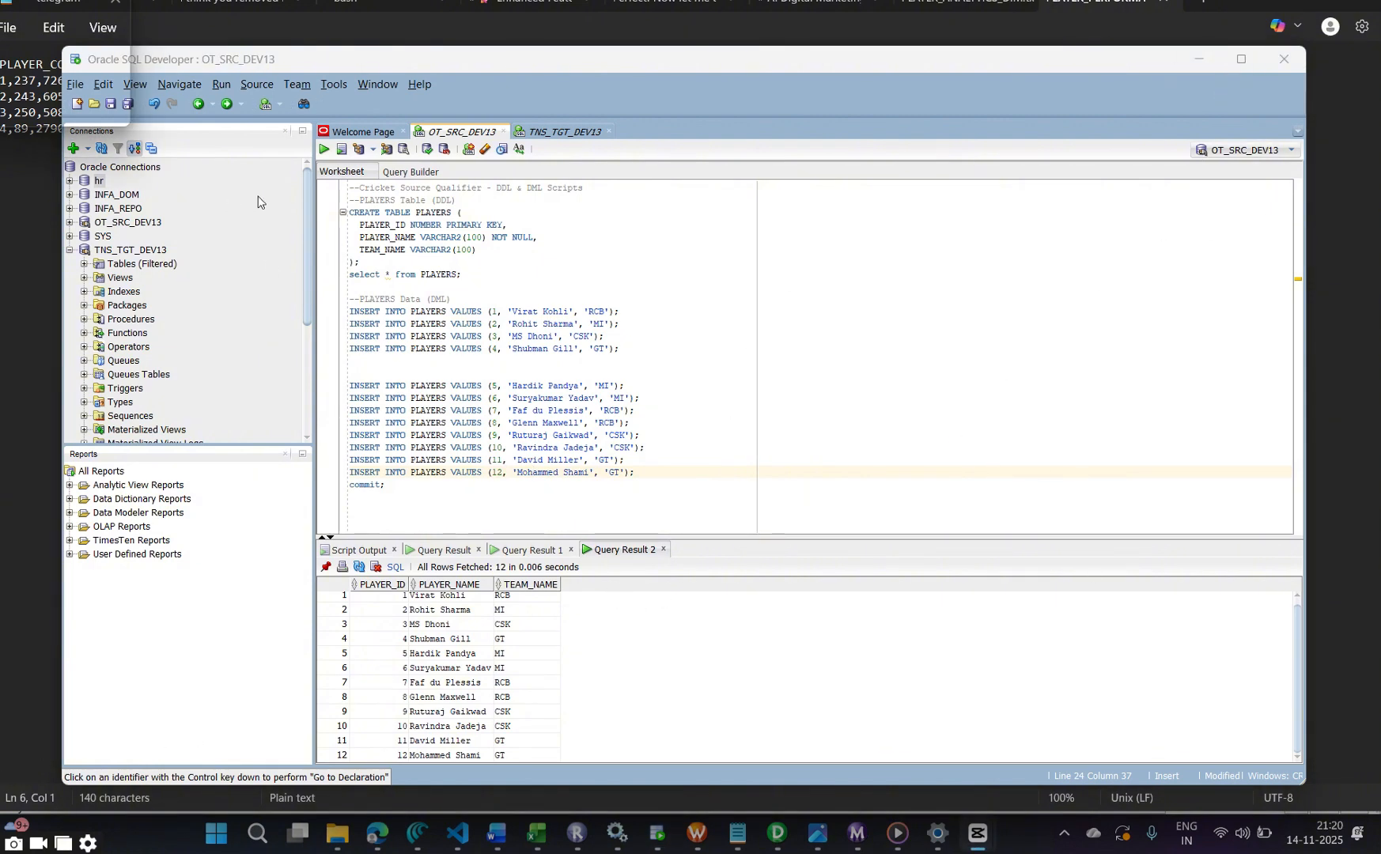
Switch to the JOINER_MAPPING_DOCUMENT workbook in Excel and examine the target table and the PLAYER_ID = PLAYER_CODE join condition under TRANSFORMATION LOGIC
mouse_move(536, 835)
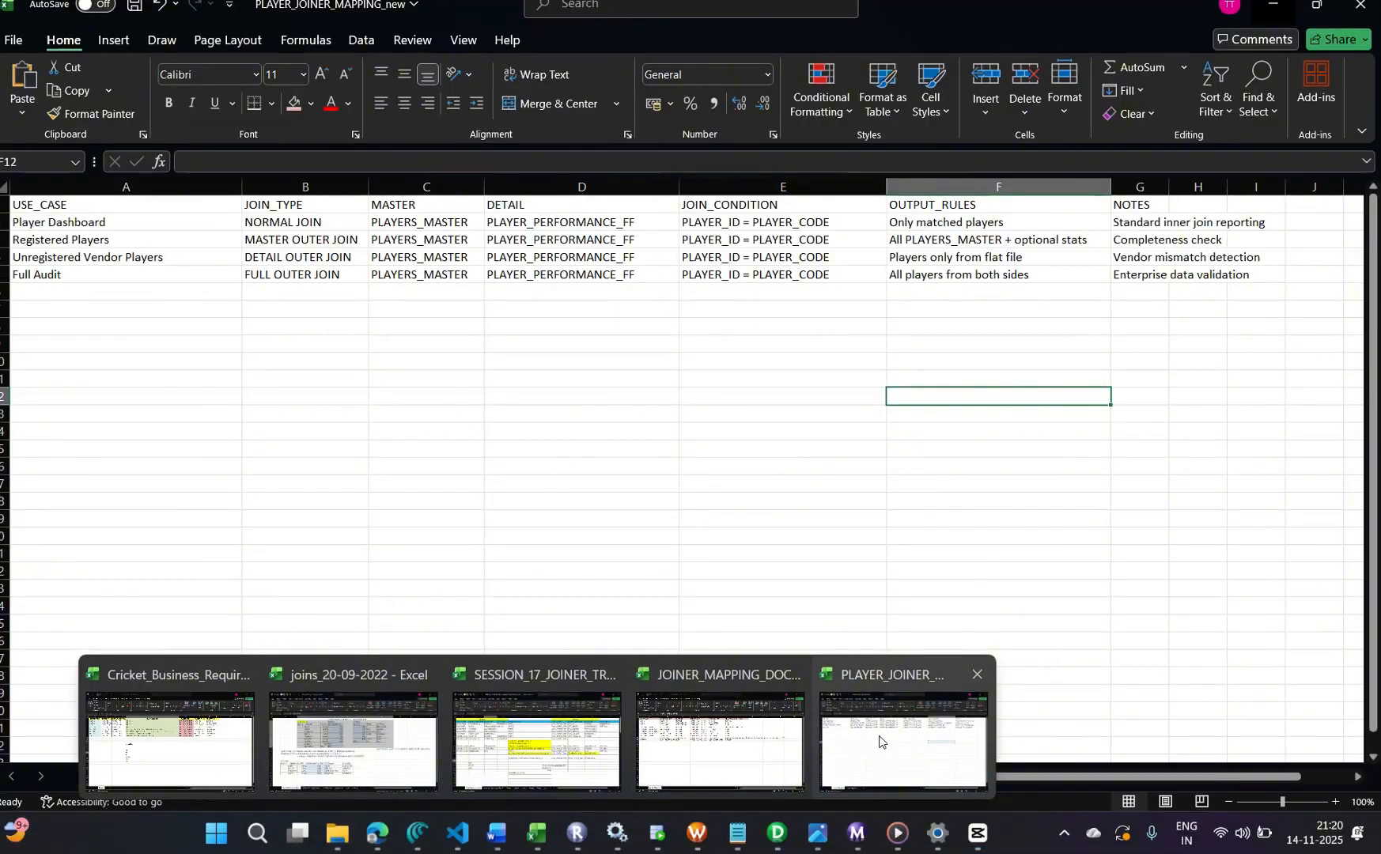
click(736, 741)
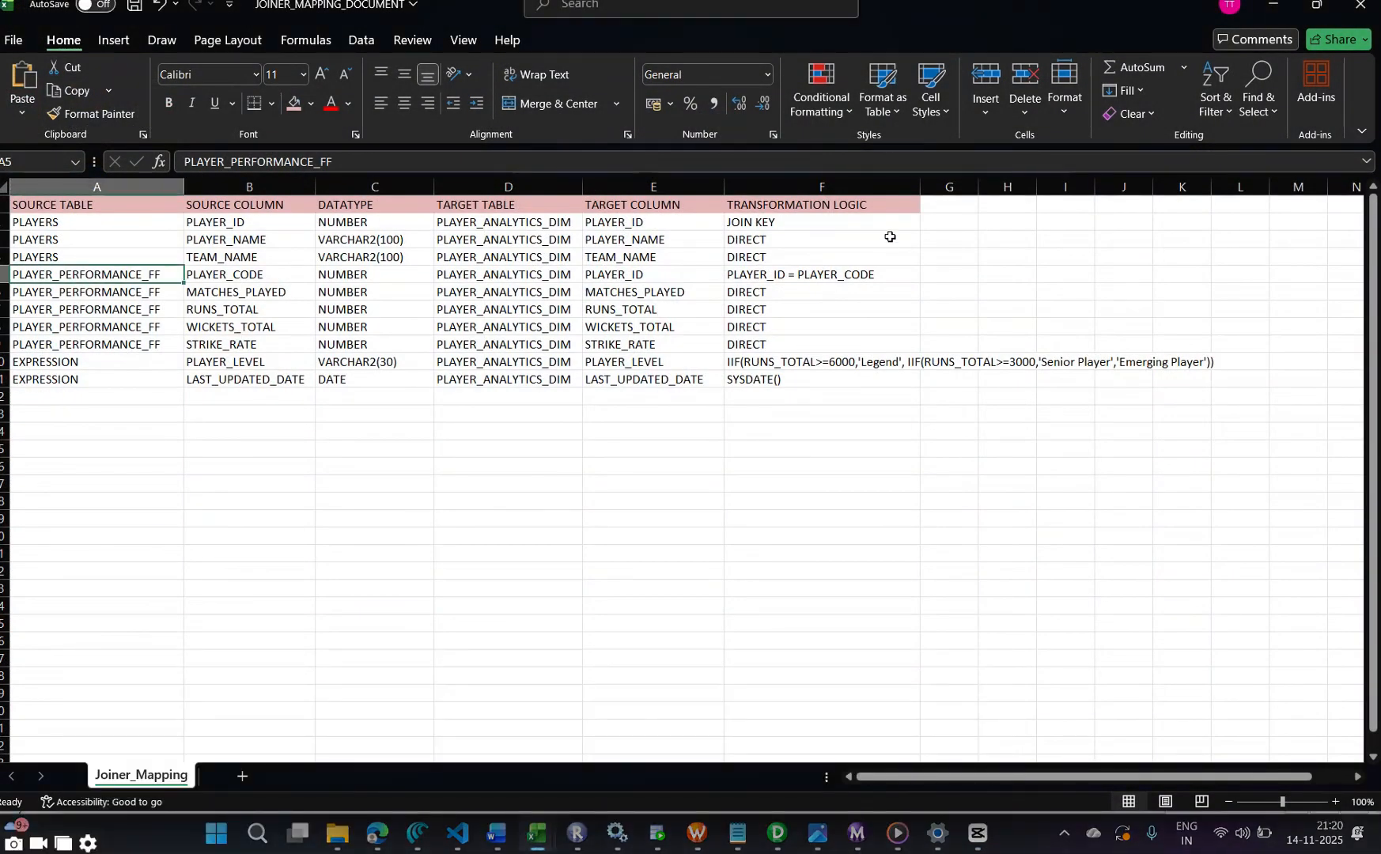
click(790, 208)
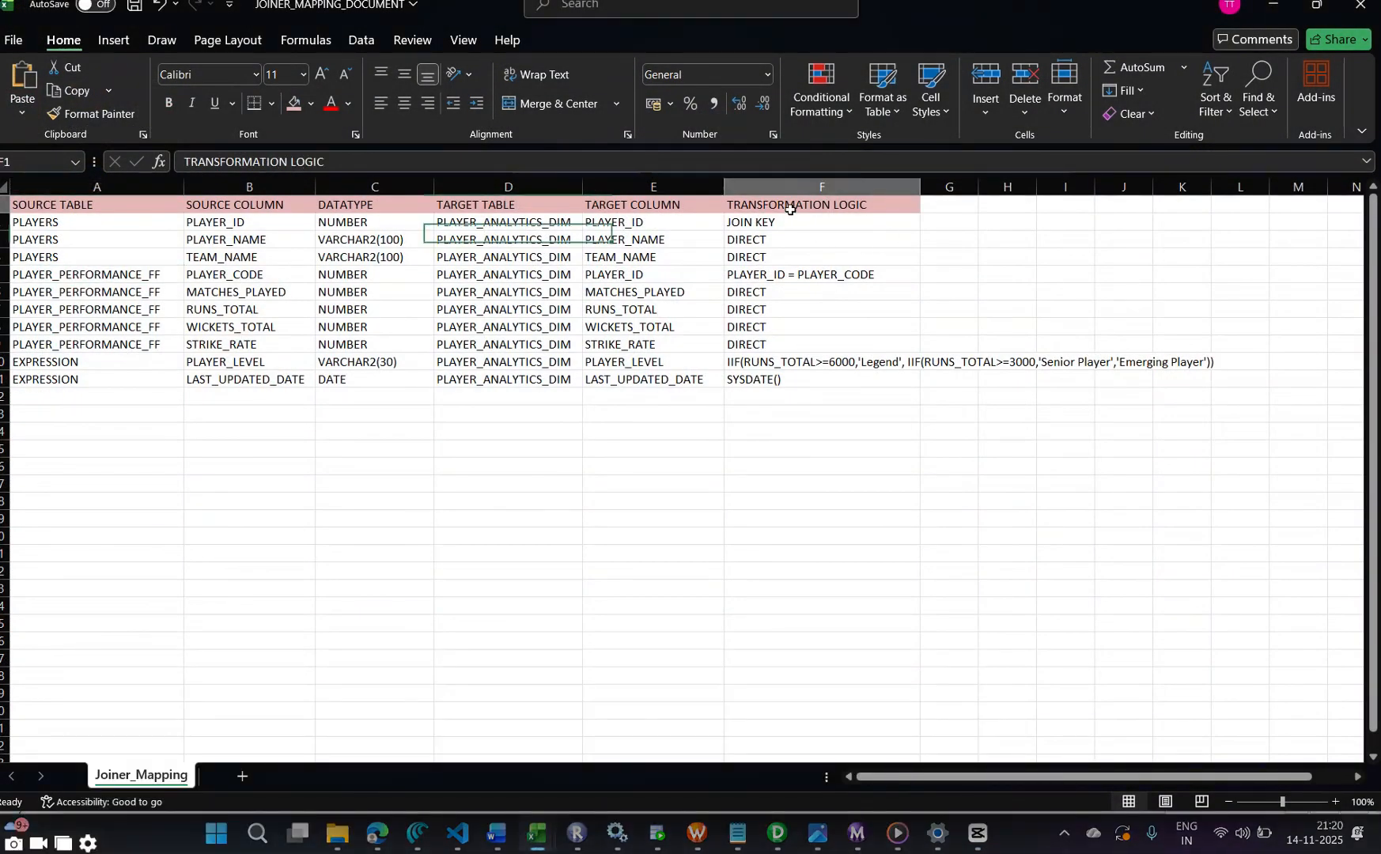
click(496, 229)
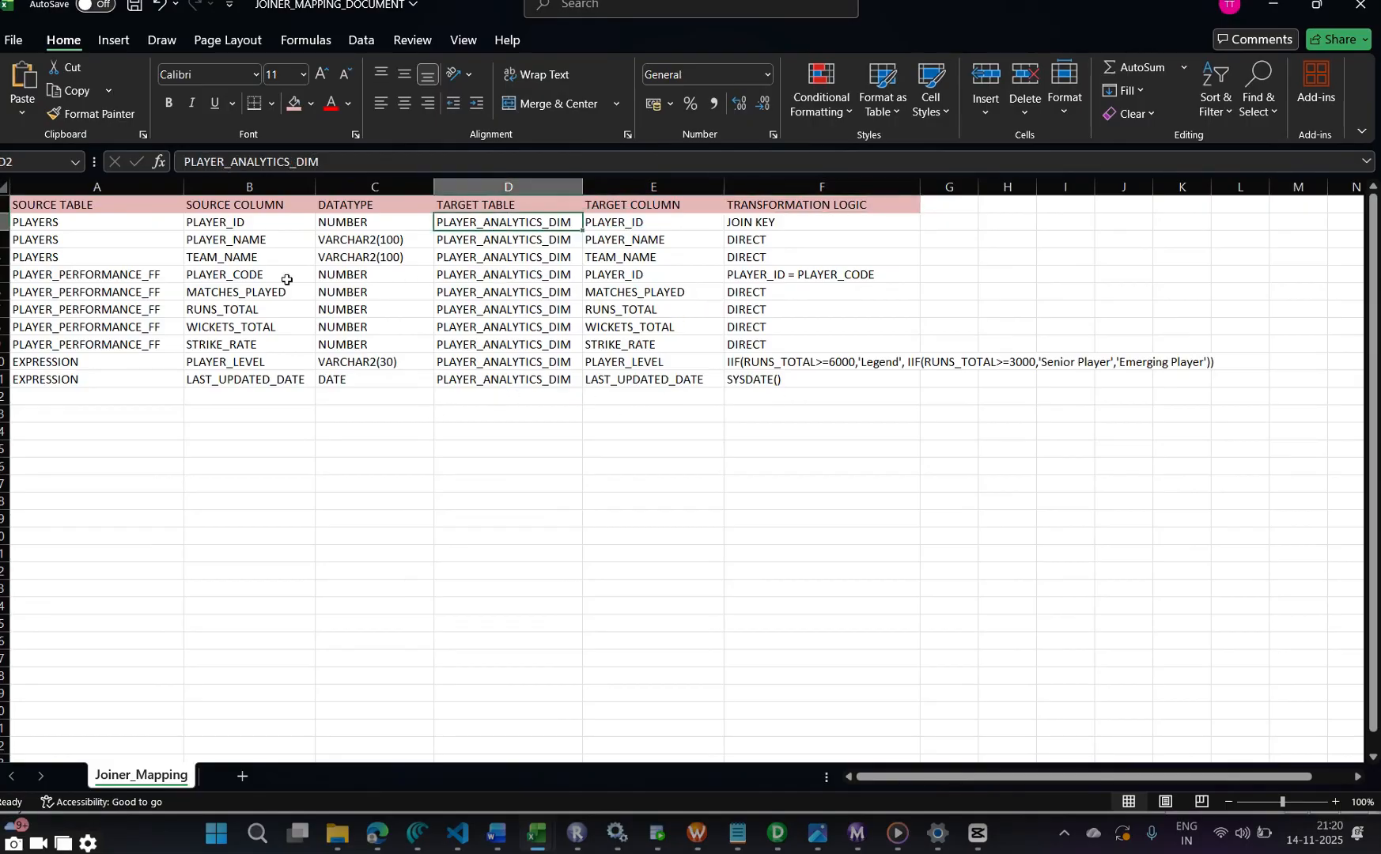
click(771, 276)
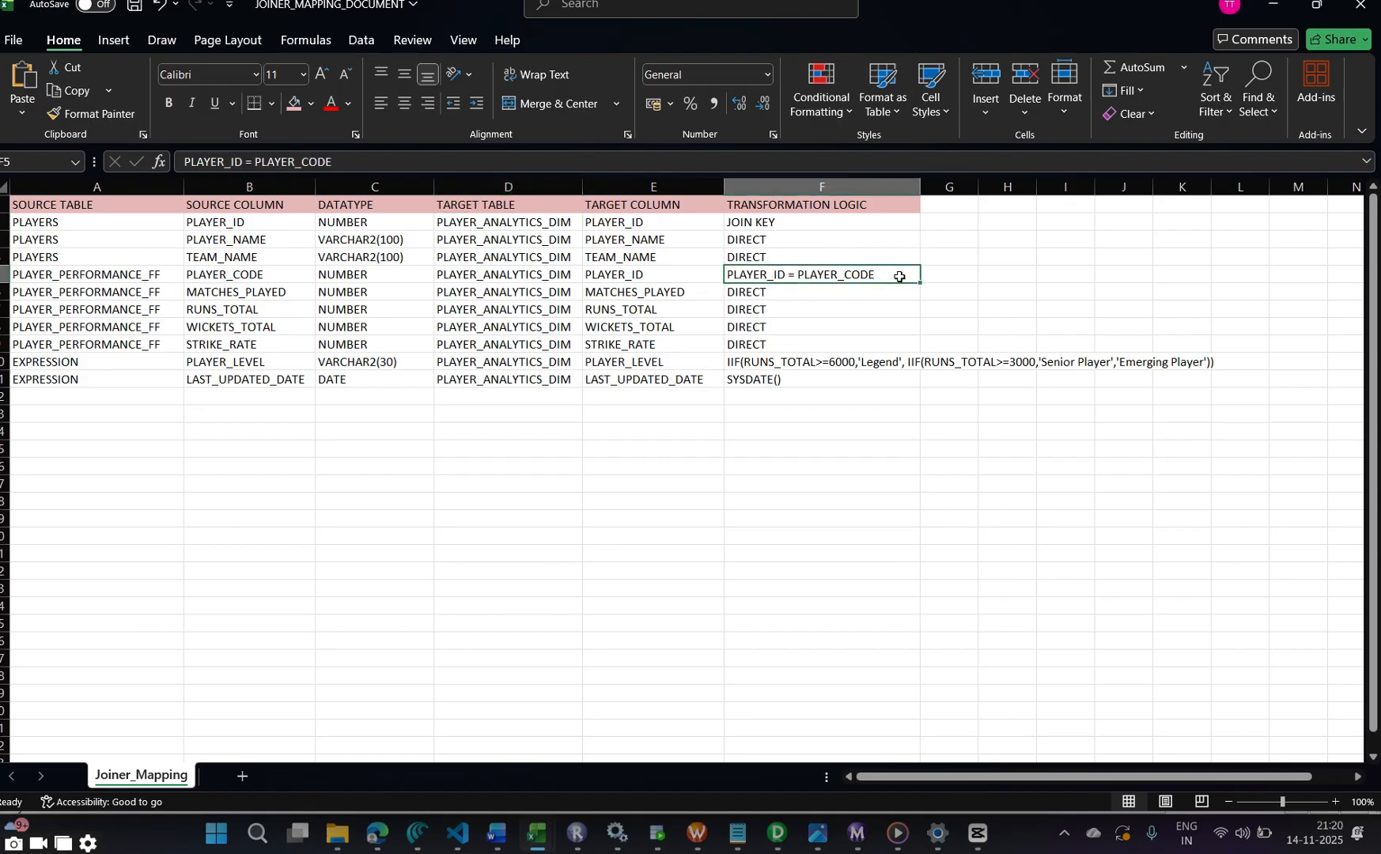
double_click(752, 275)
double_click(751, 274)
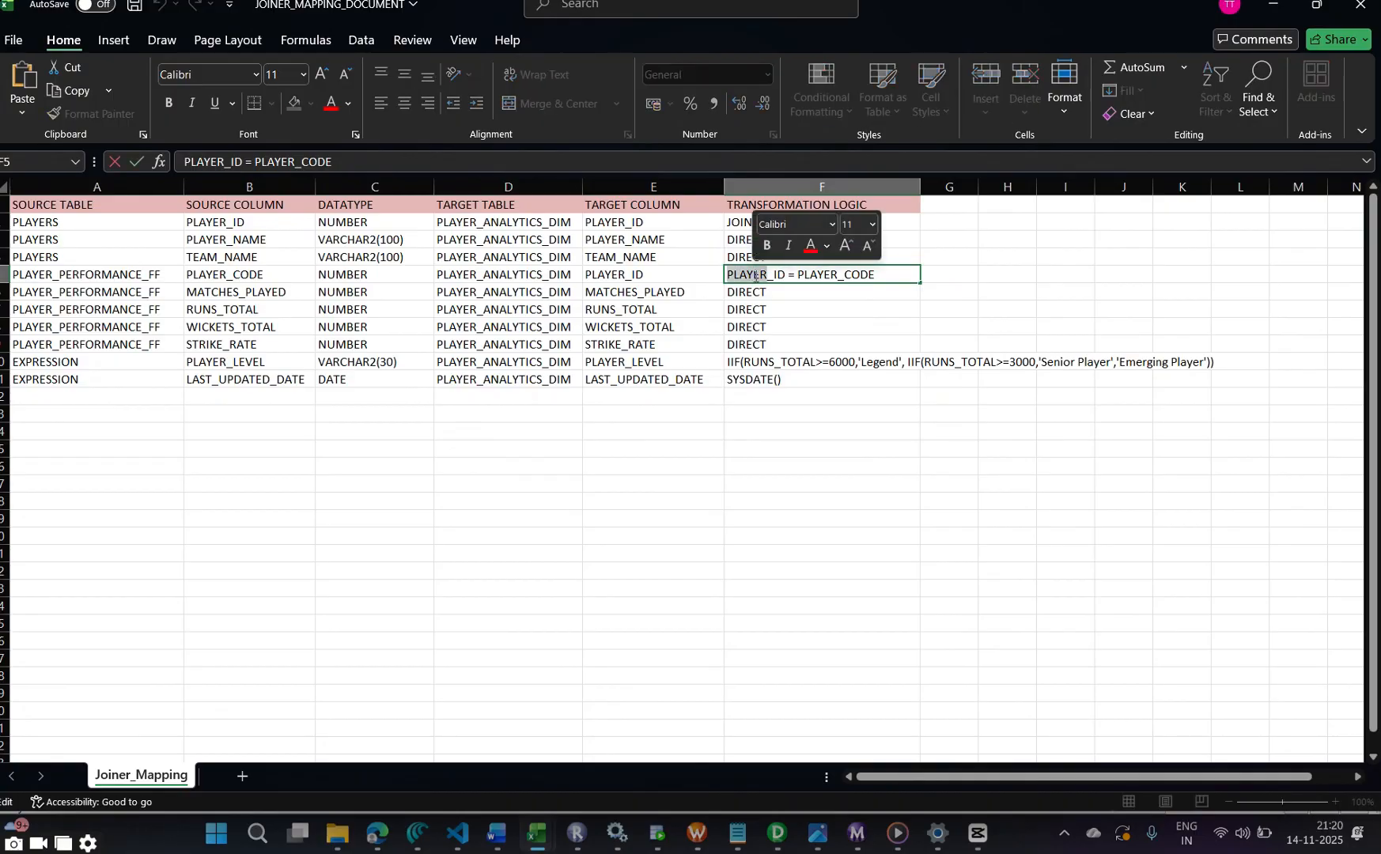
click(756, 276)
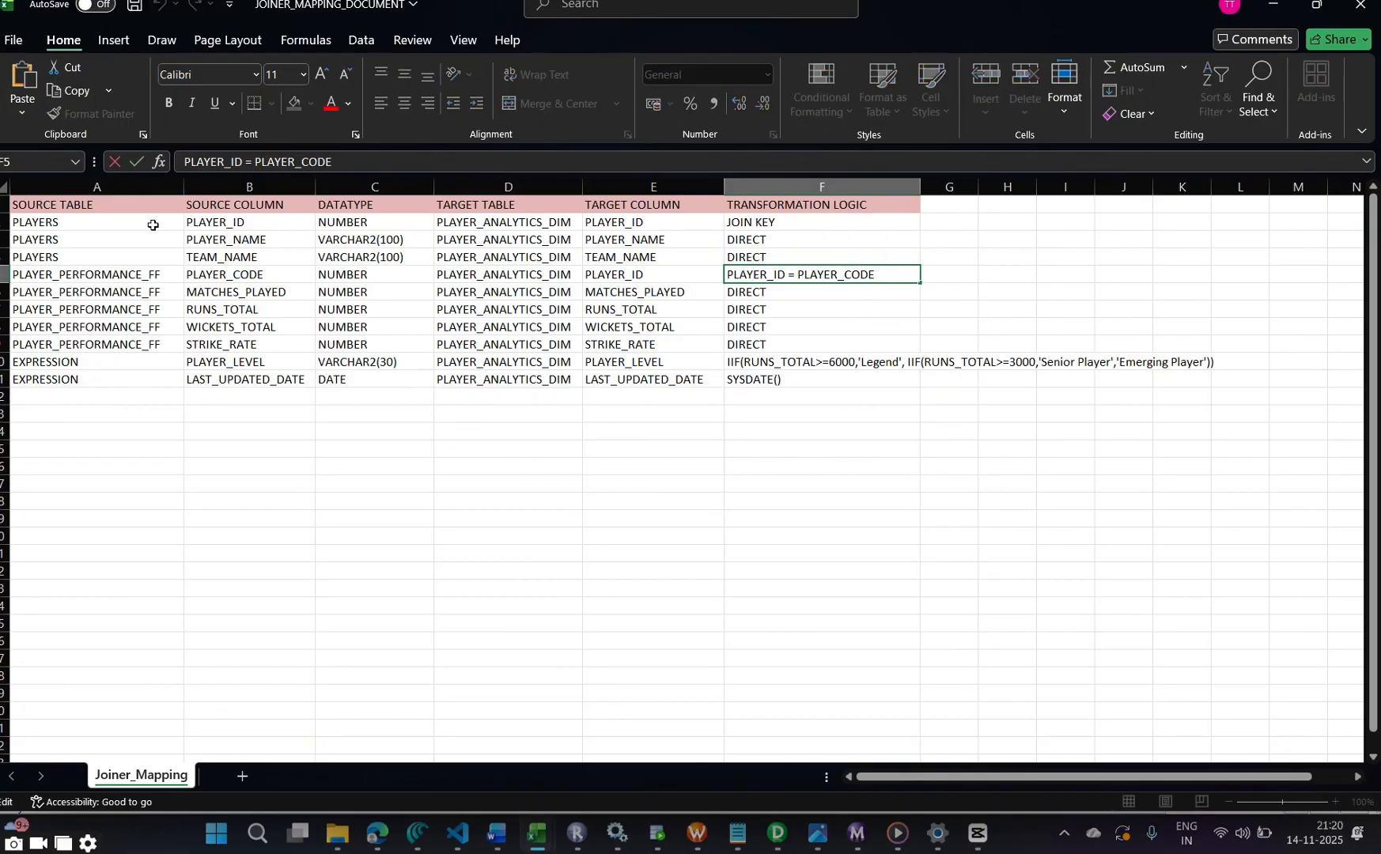
Examine the nested IIF expression for PLAYER_LEVEL and the SYSDATE() logic for LAST_UPDATED_DATE in the mapping sheet
click(780, 362)
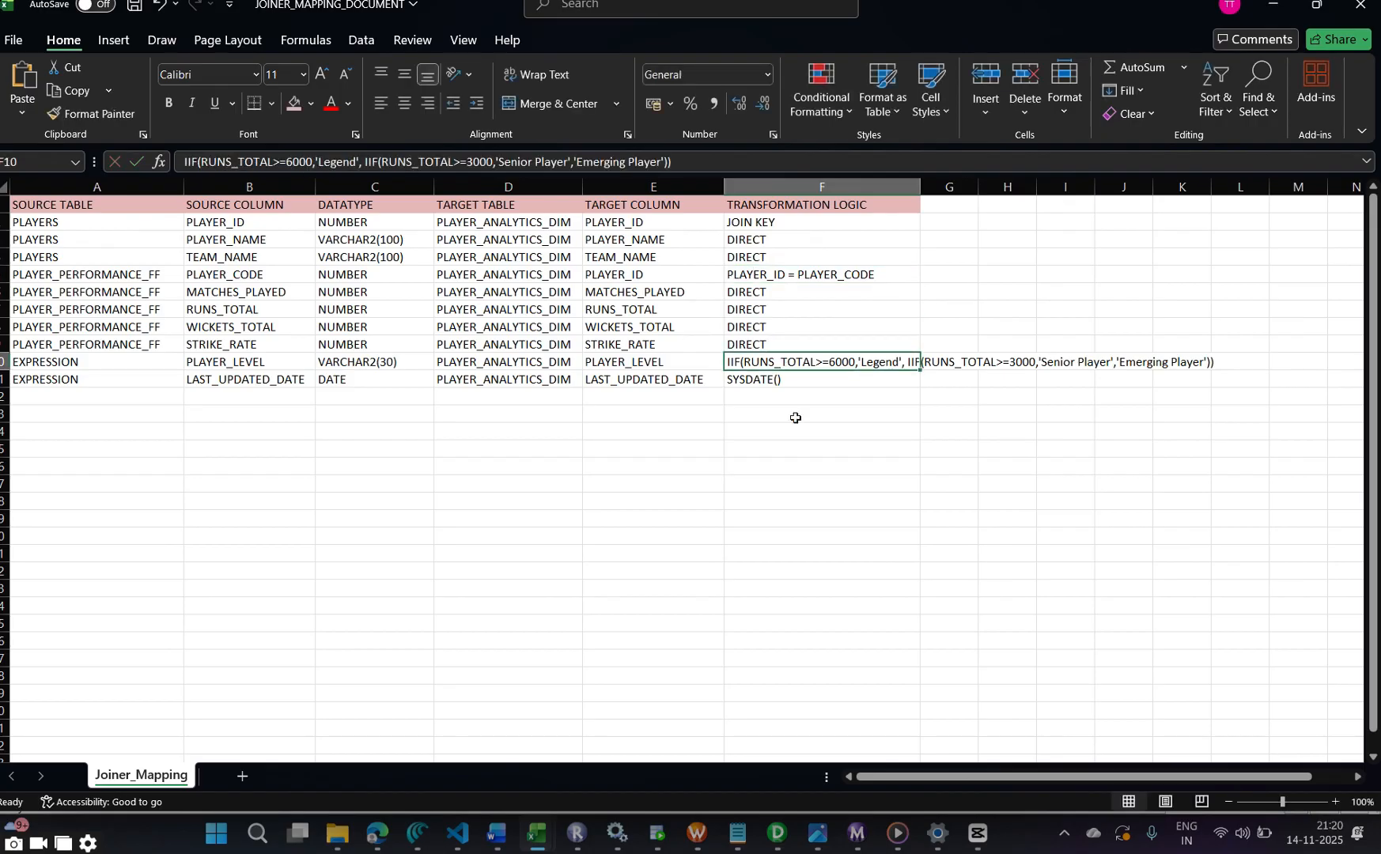
click(342, 163)
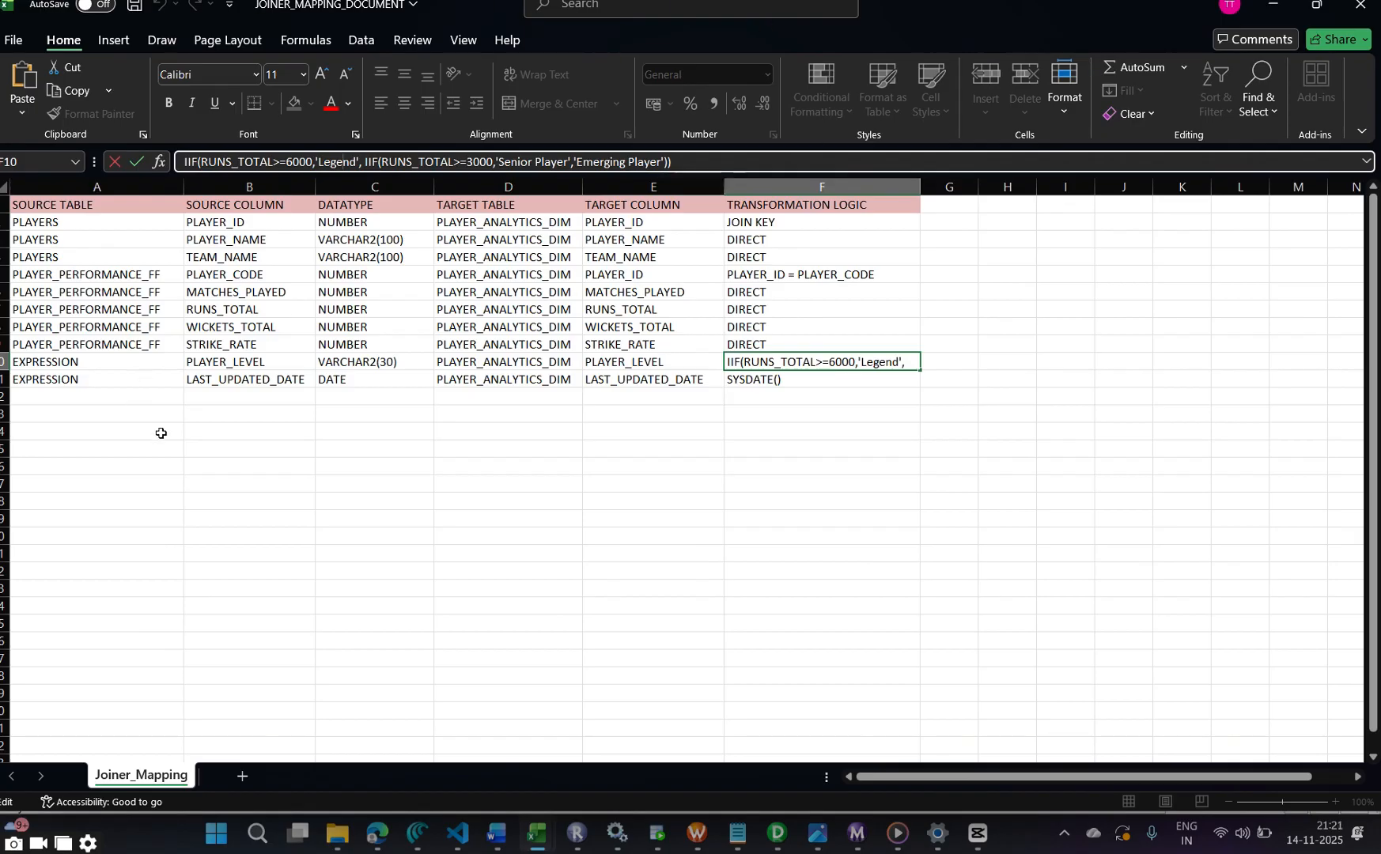
click(783, 384)
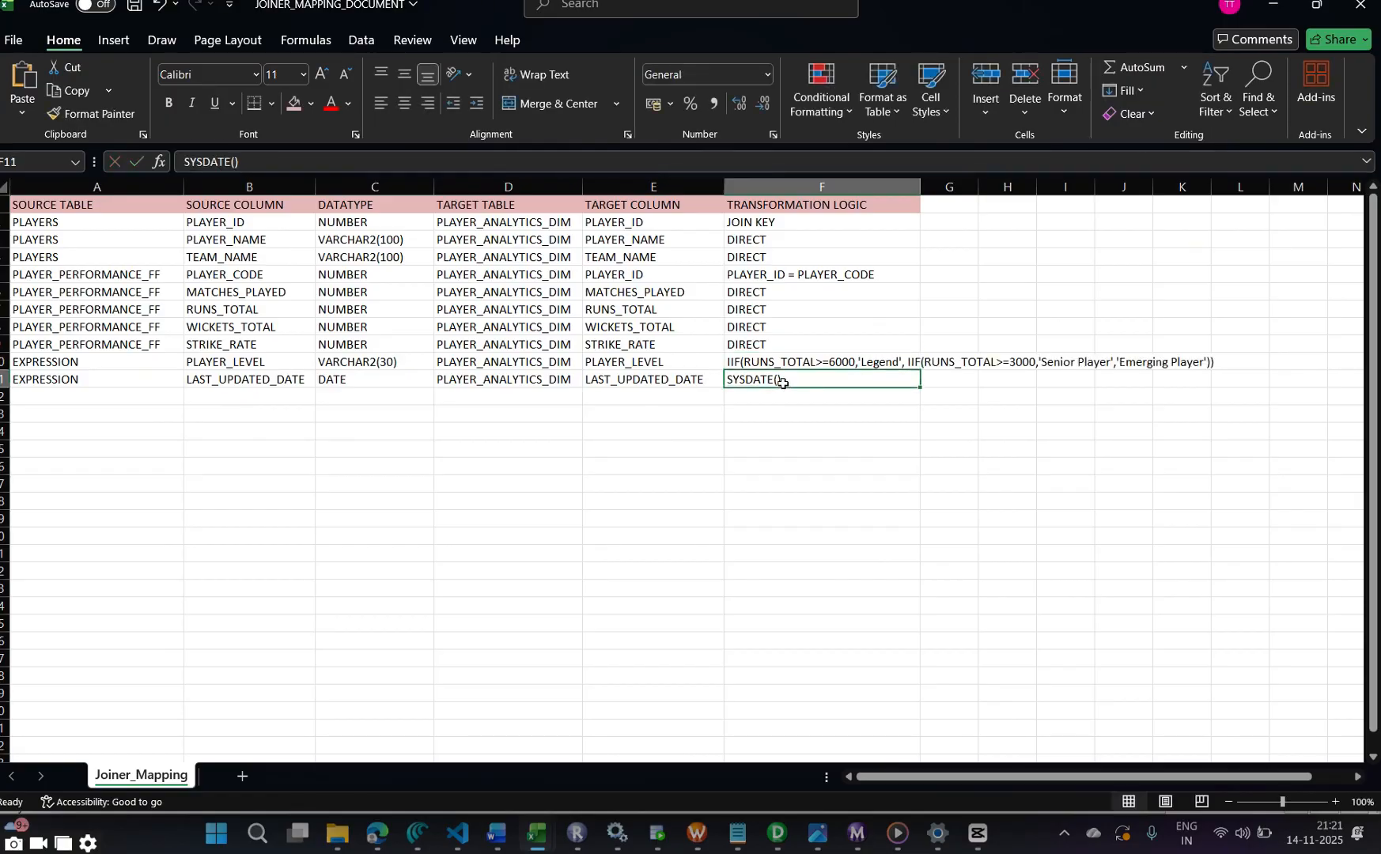
click(780, 432)
click(762, 368)
click(766, 394)
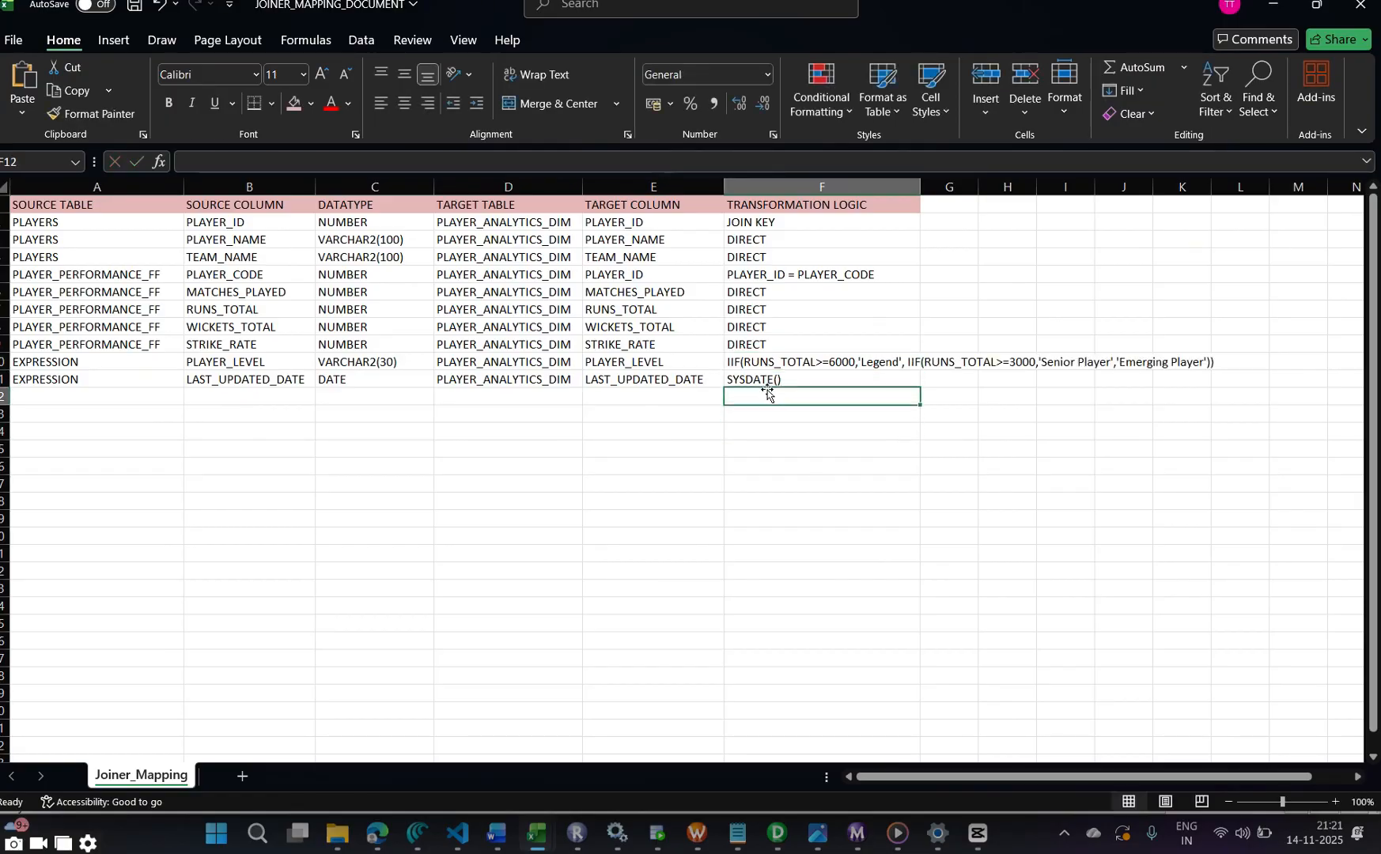
click(767, 381)
click(795, 413)
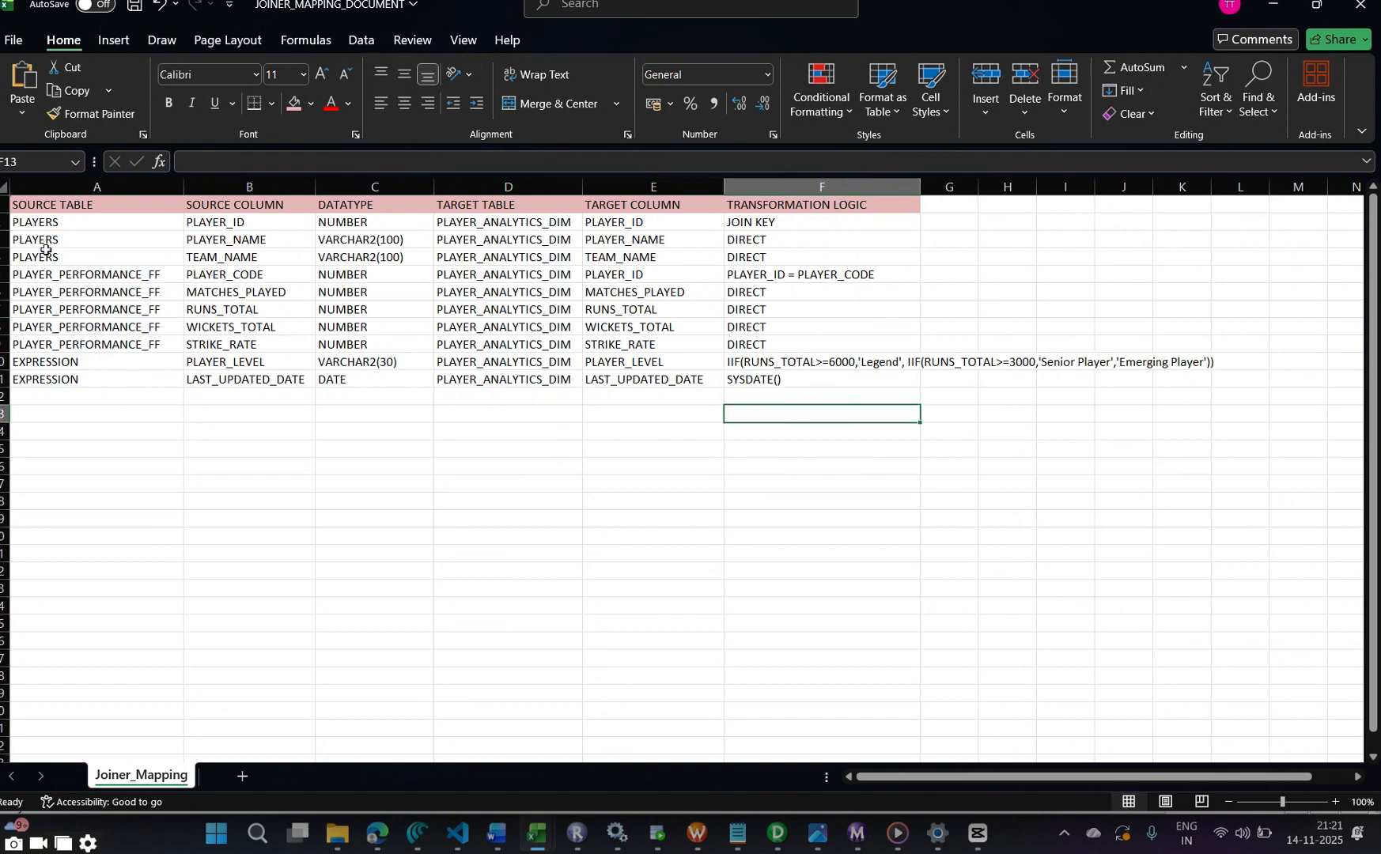
Check the SOURCE TABLE entries in the mapping sheet, look at the player performance flat file in Notepad, and close Notepad
click(83, 274)
click(95, 225)
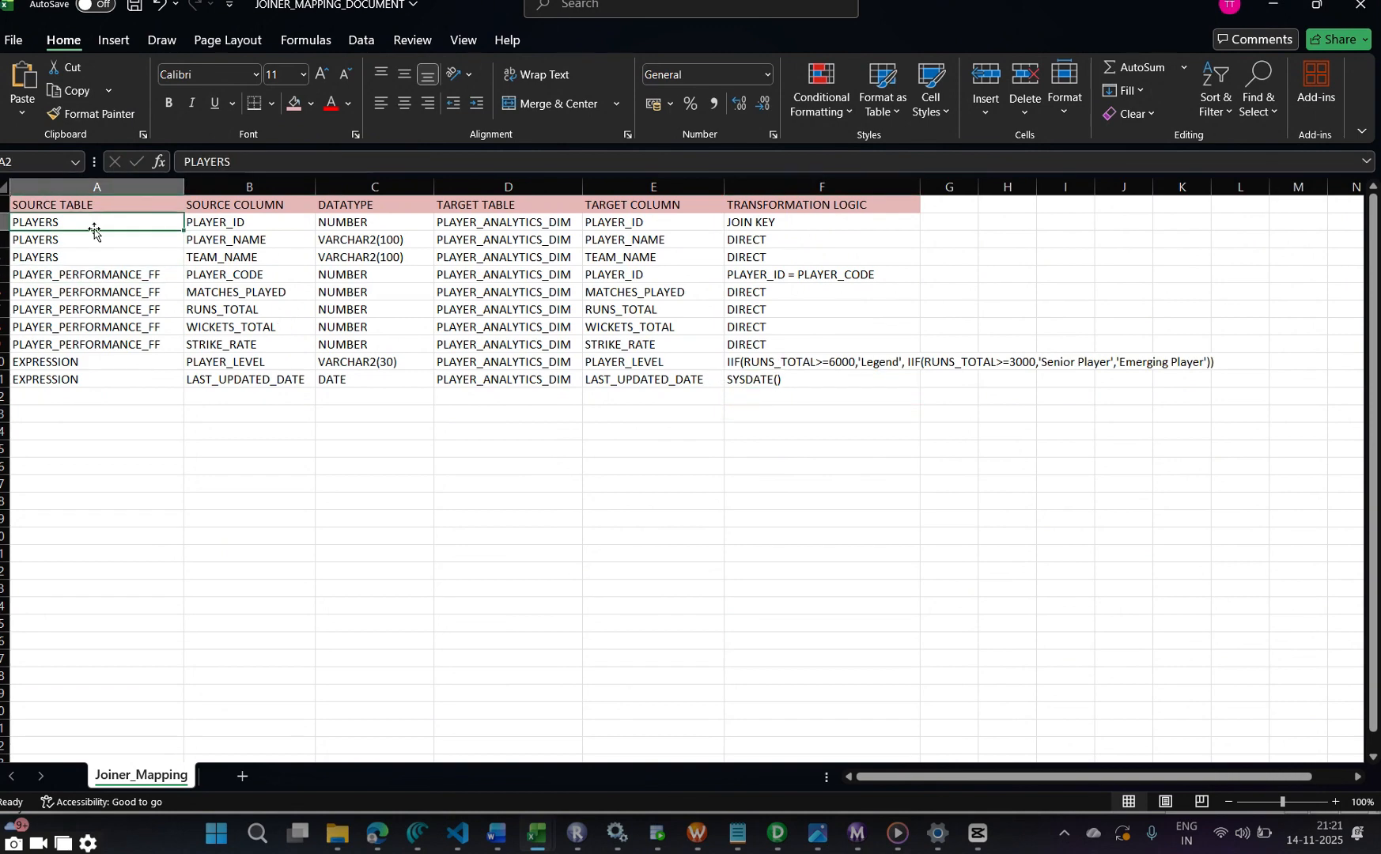
click(95, 238)
double_click(95, 237)
double_click(85, 326)
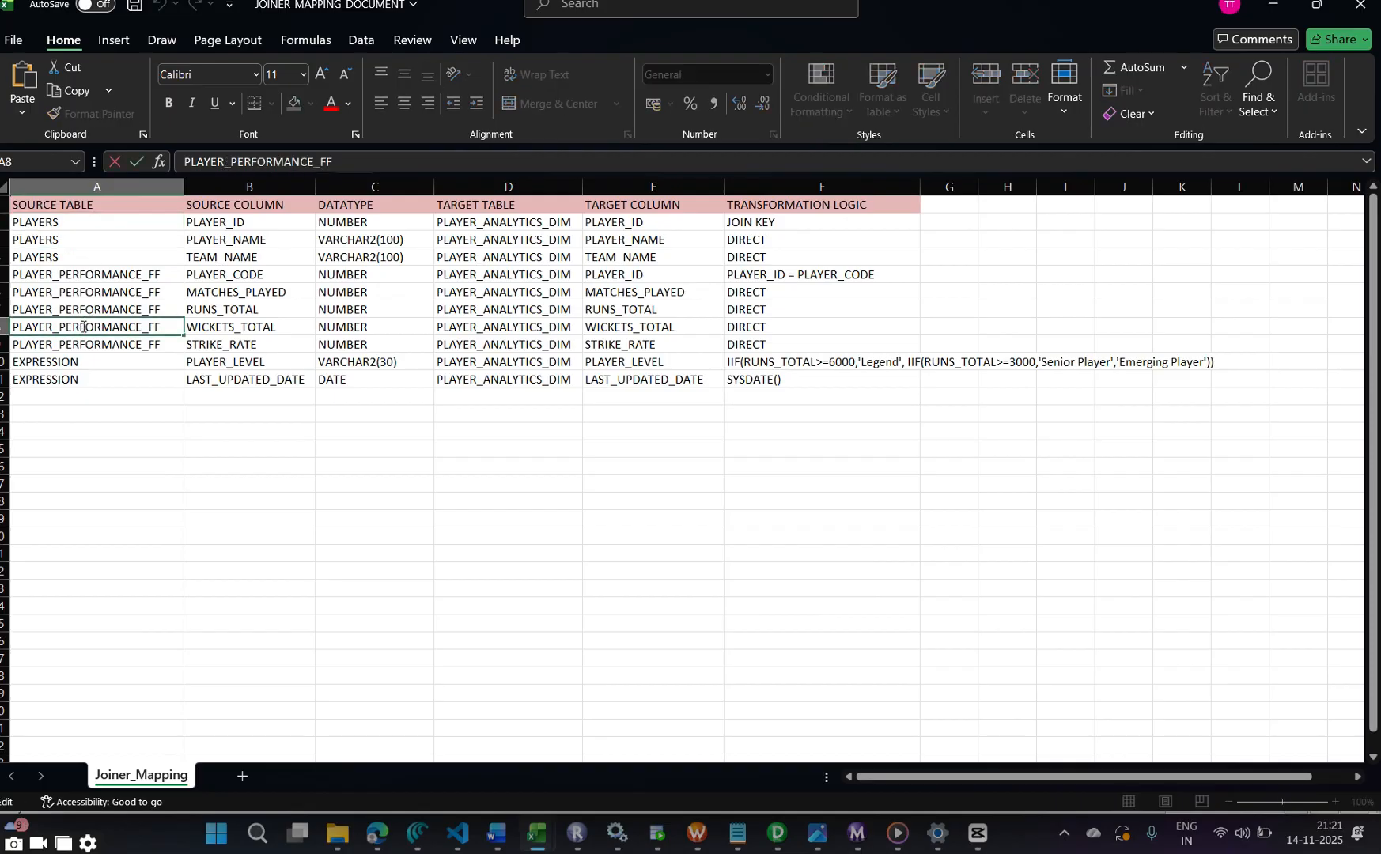
click(741, 833)
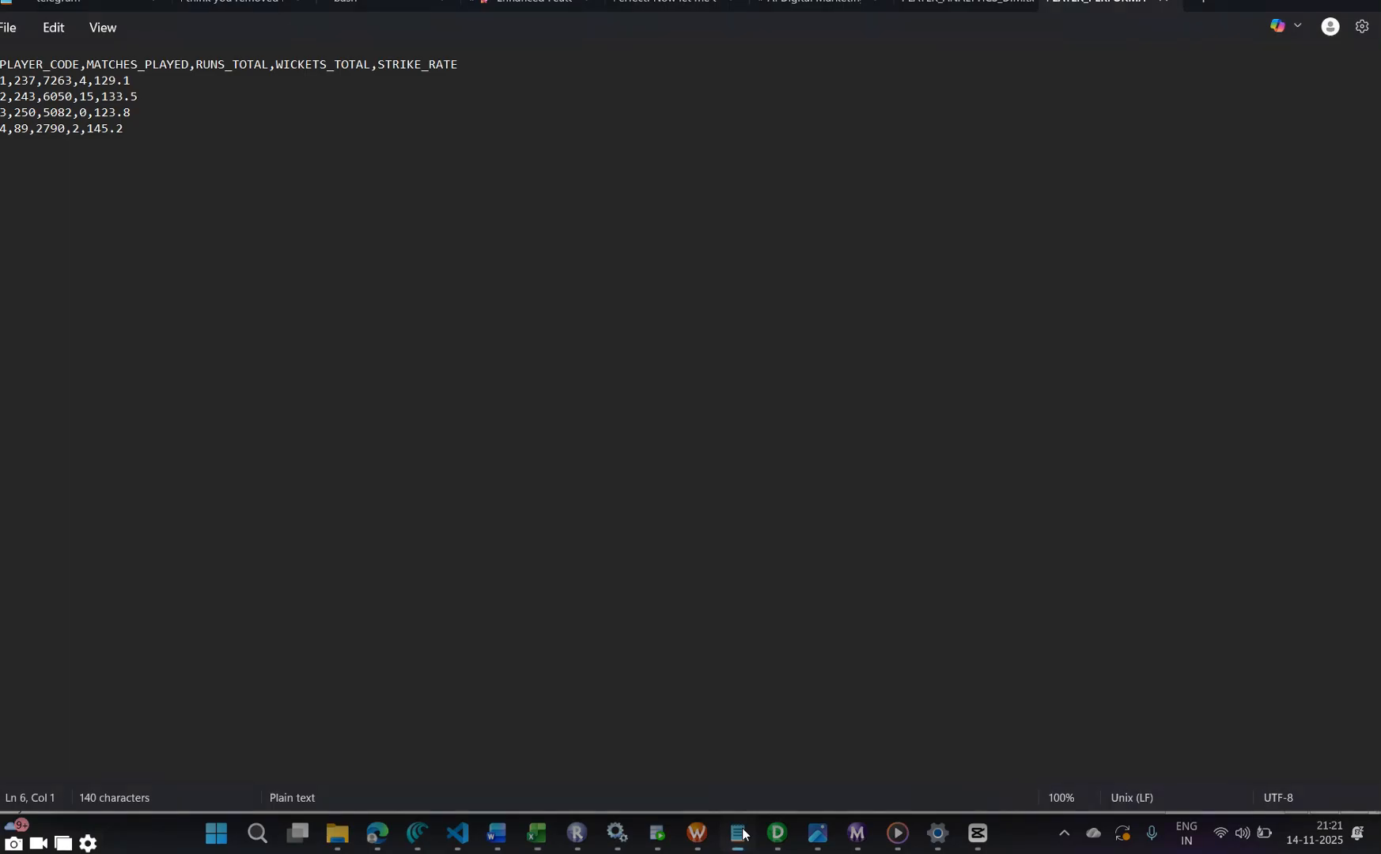
click(1360, 2)
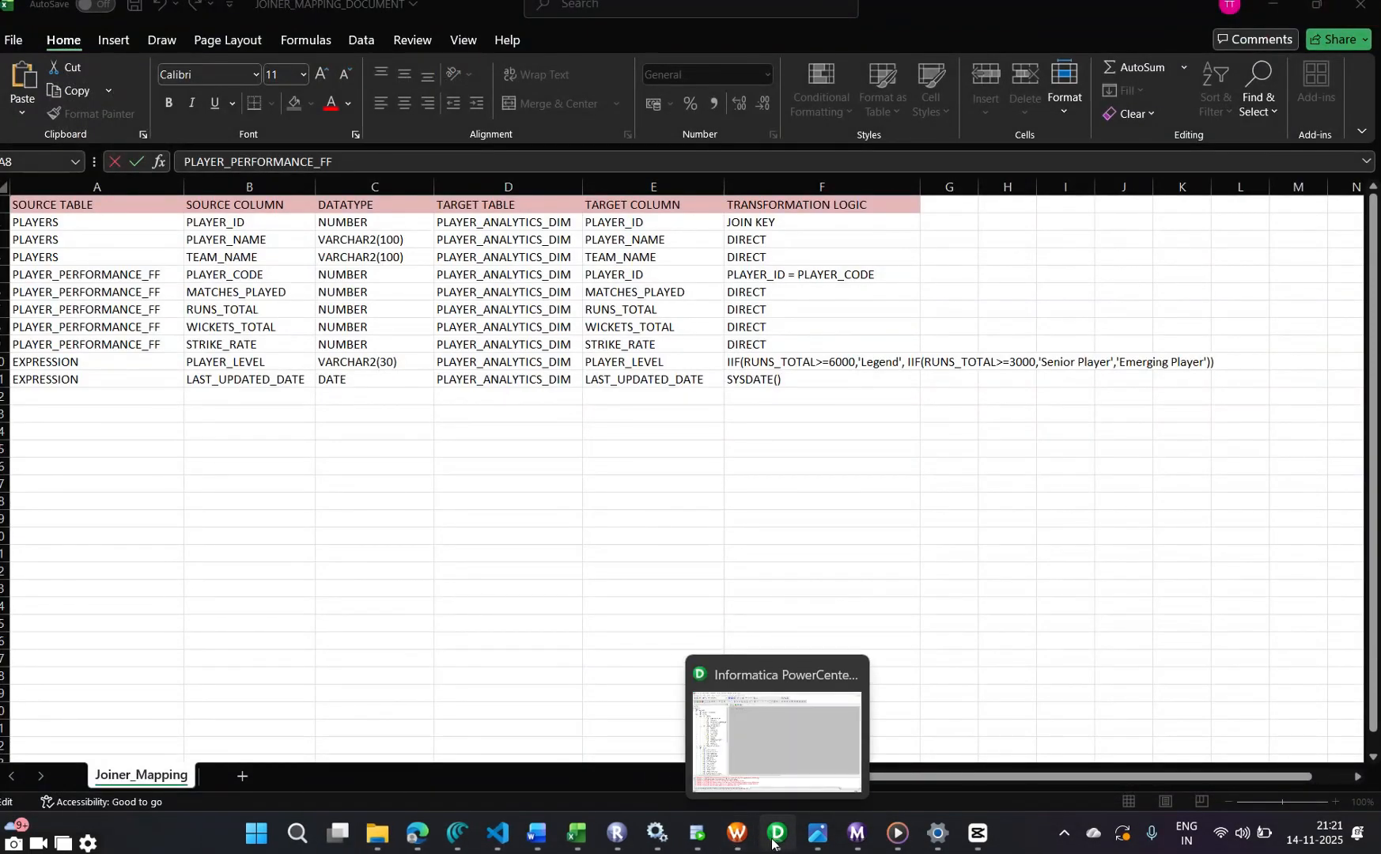
Switch to Informatica PowerCenter Designer and place the PLAYERS source from ODBC_OT_SRC_DEV13 in the Source Analyzer workspace
click(772, 836)
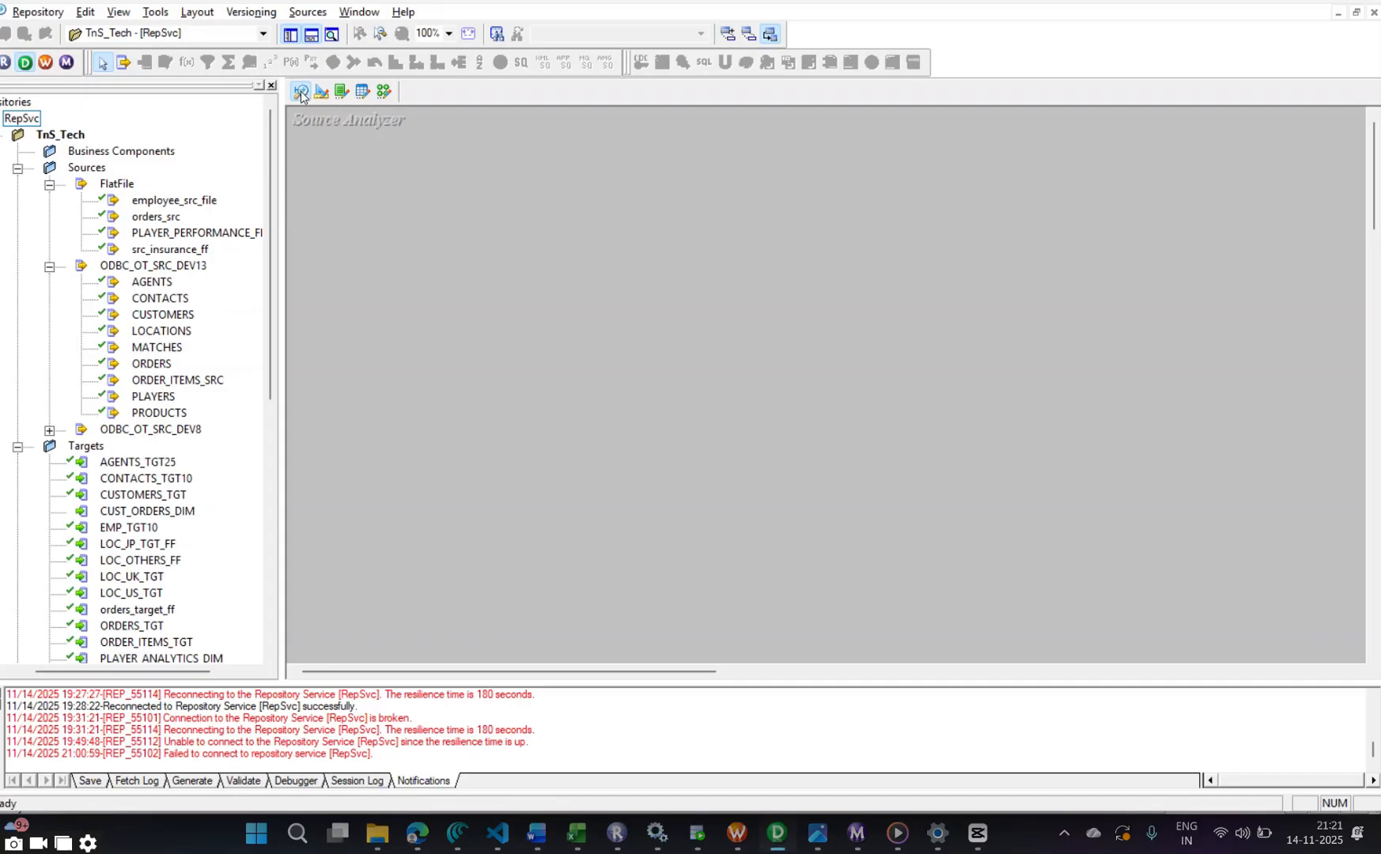
click(150, 398)
drag(337, 253, 383, 205)
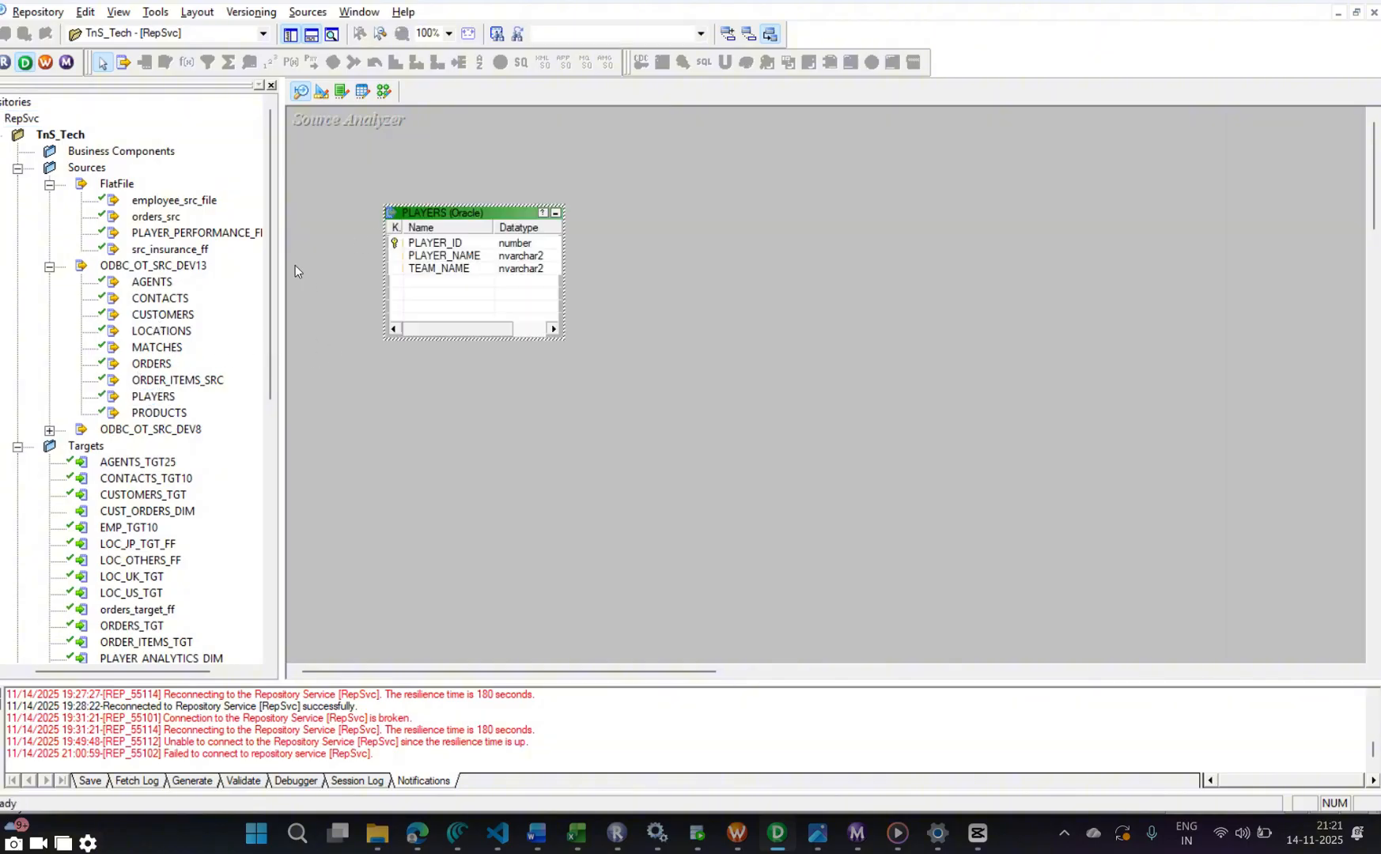
Start a flat file source import, show all file types in SrcFiles, and open PLAYER_PERFORMANCE_FF
click(308, 11)
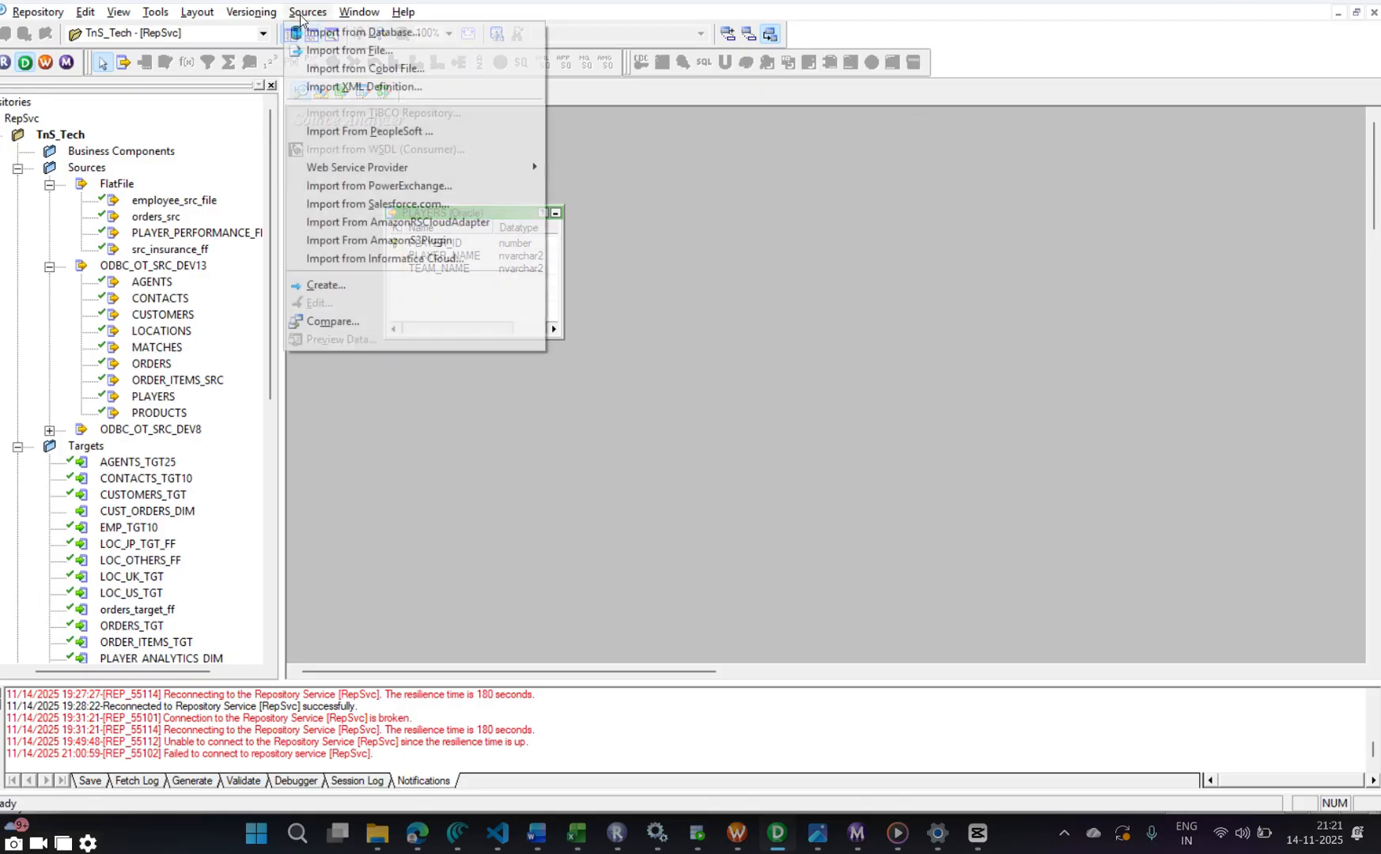
click(353, 50)
scroll(648, 380, down, 2)
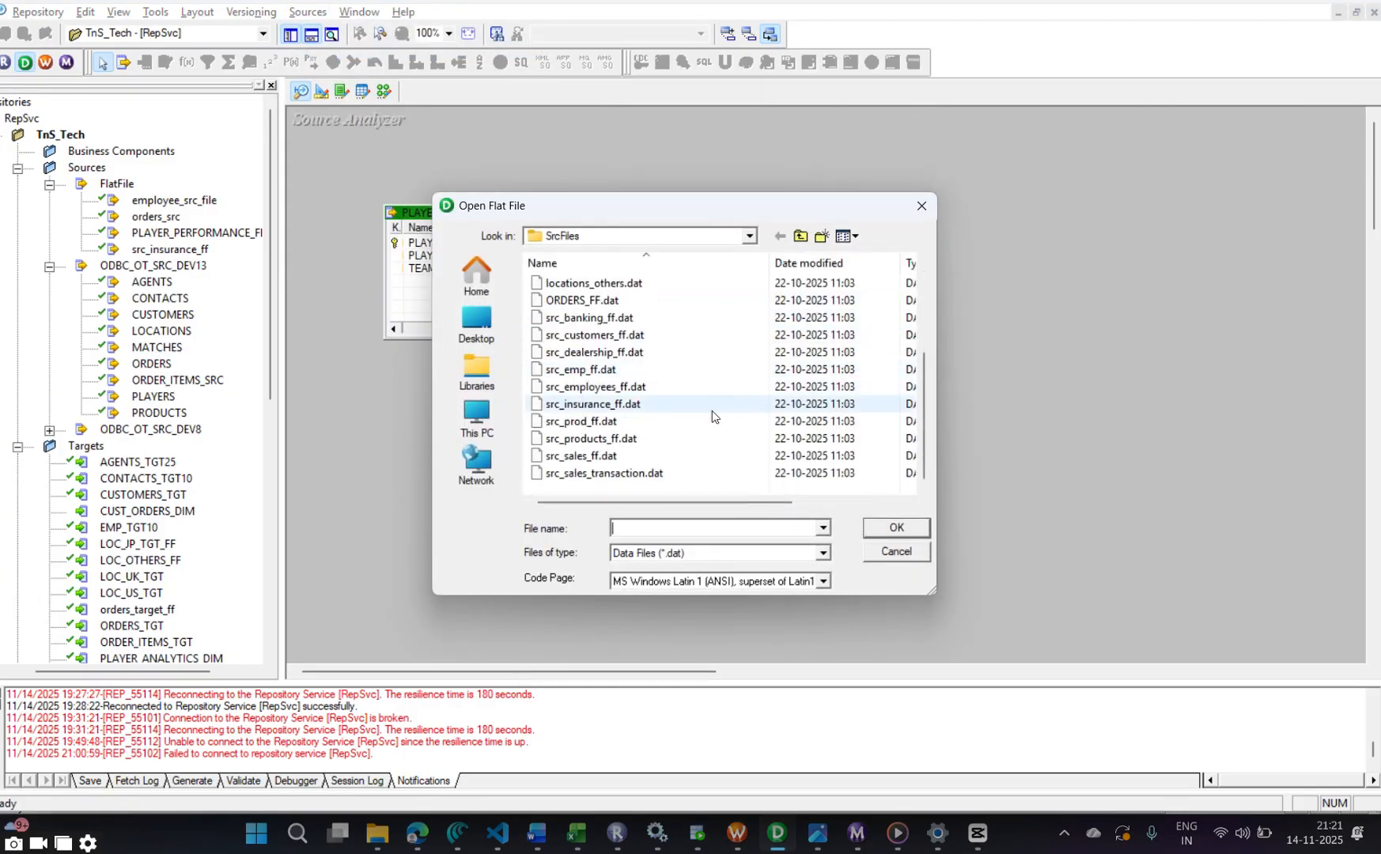
click(689, 552)
click(667, 575)
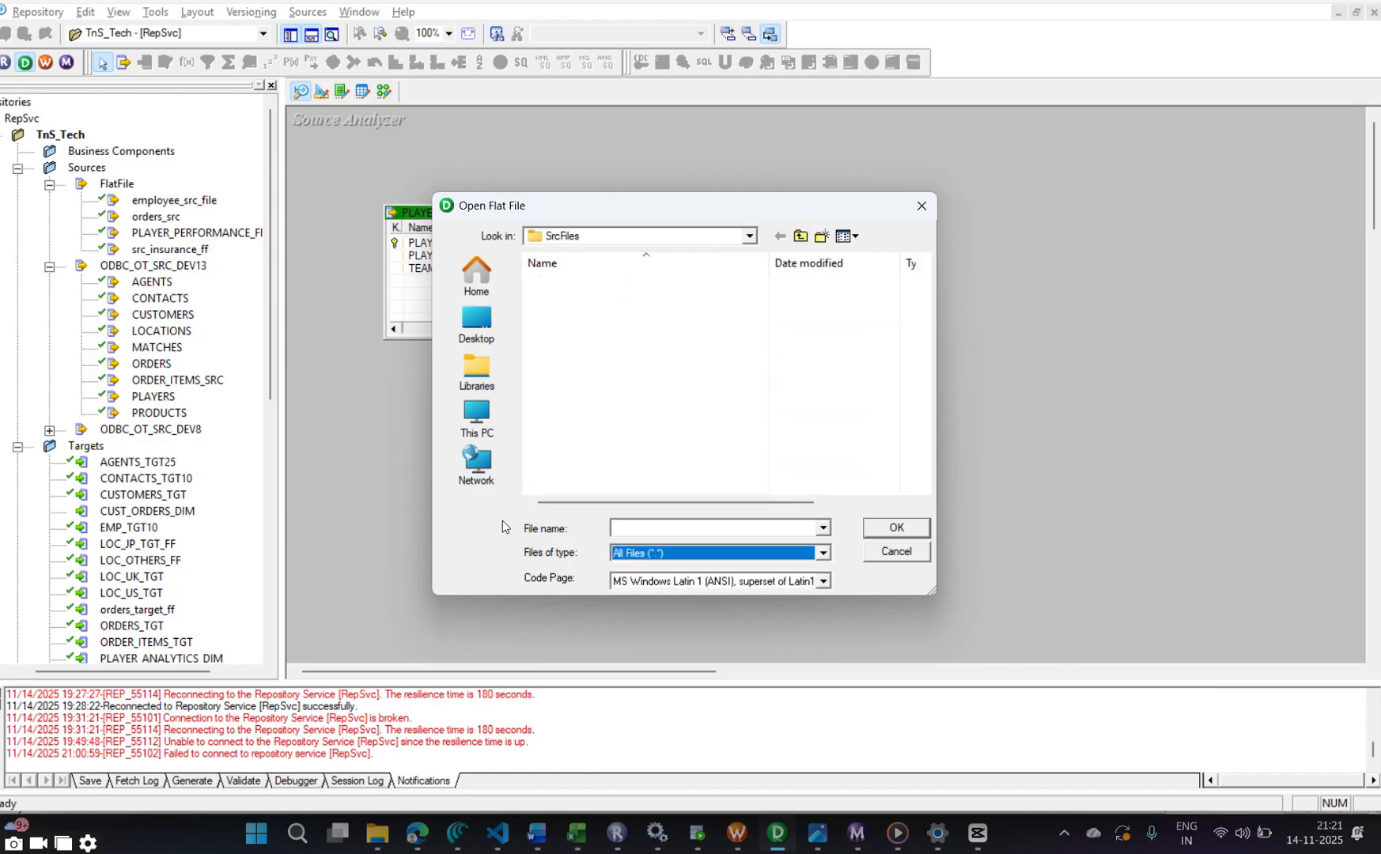
scroll(702, 368, down, 3)
scroll(703, 372, down, 4)
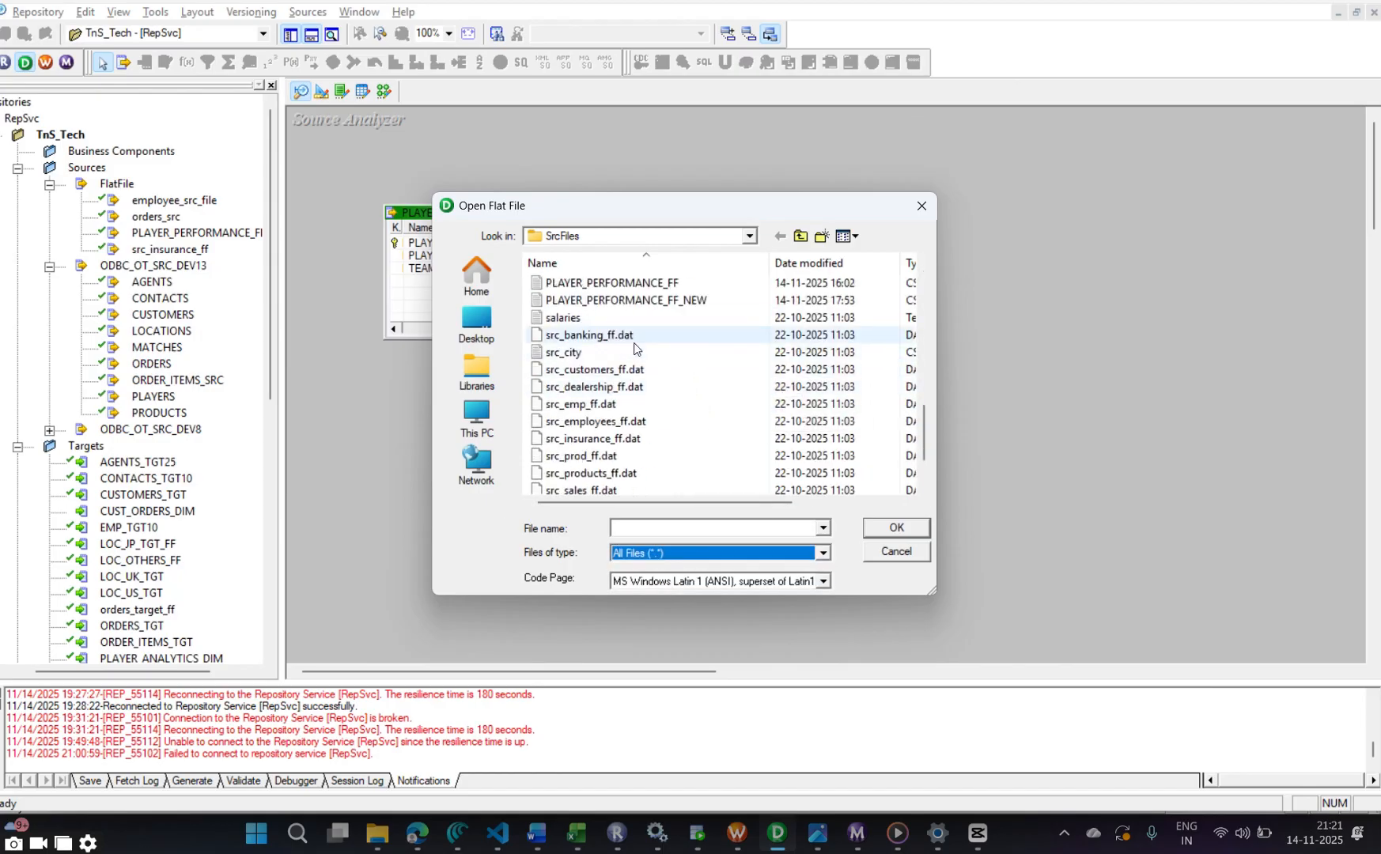
click(628, 283)
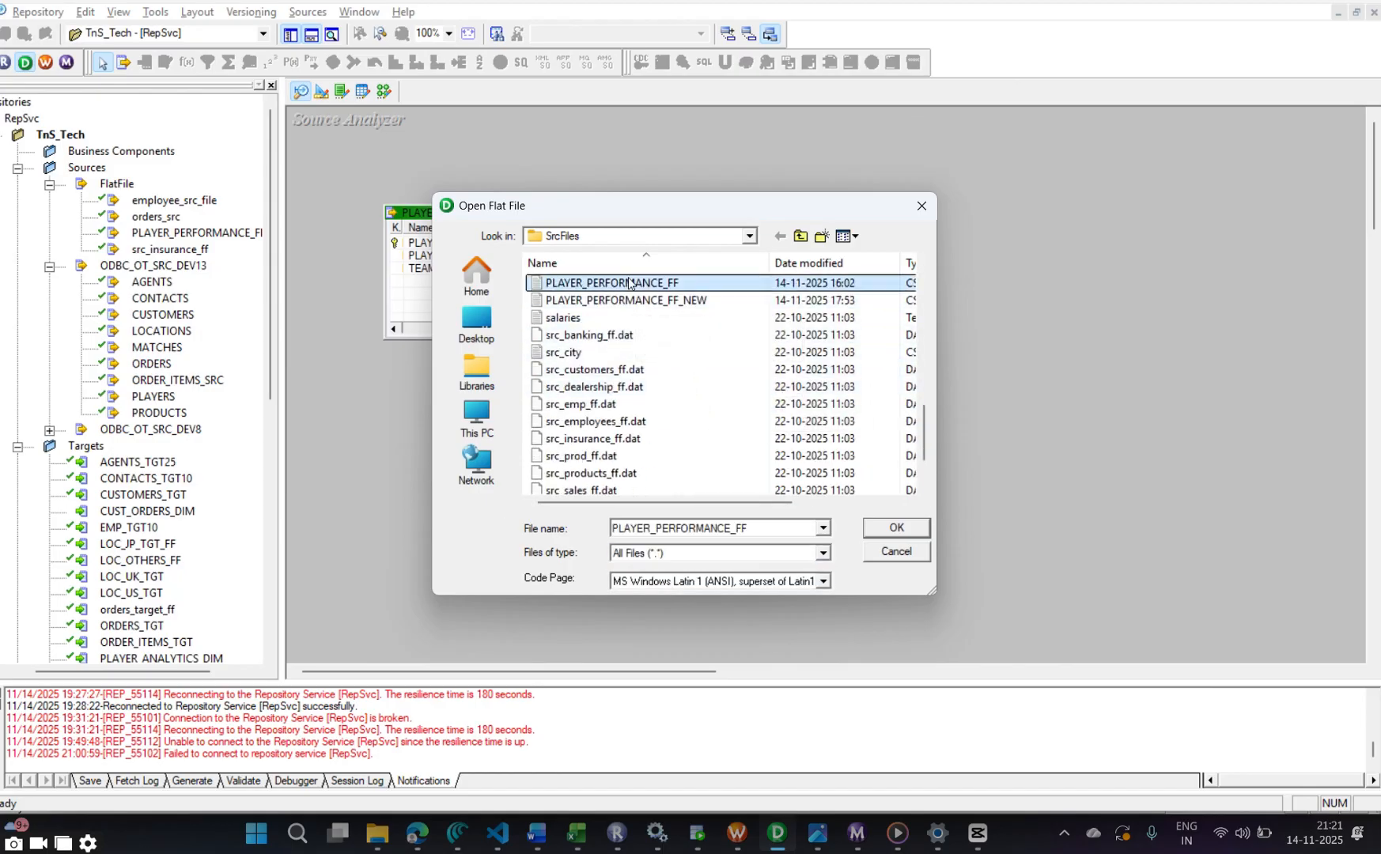
click(897, 529)
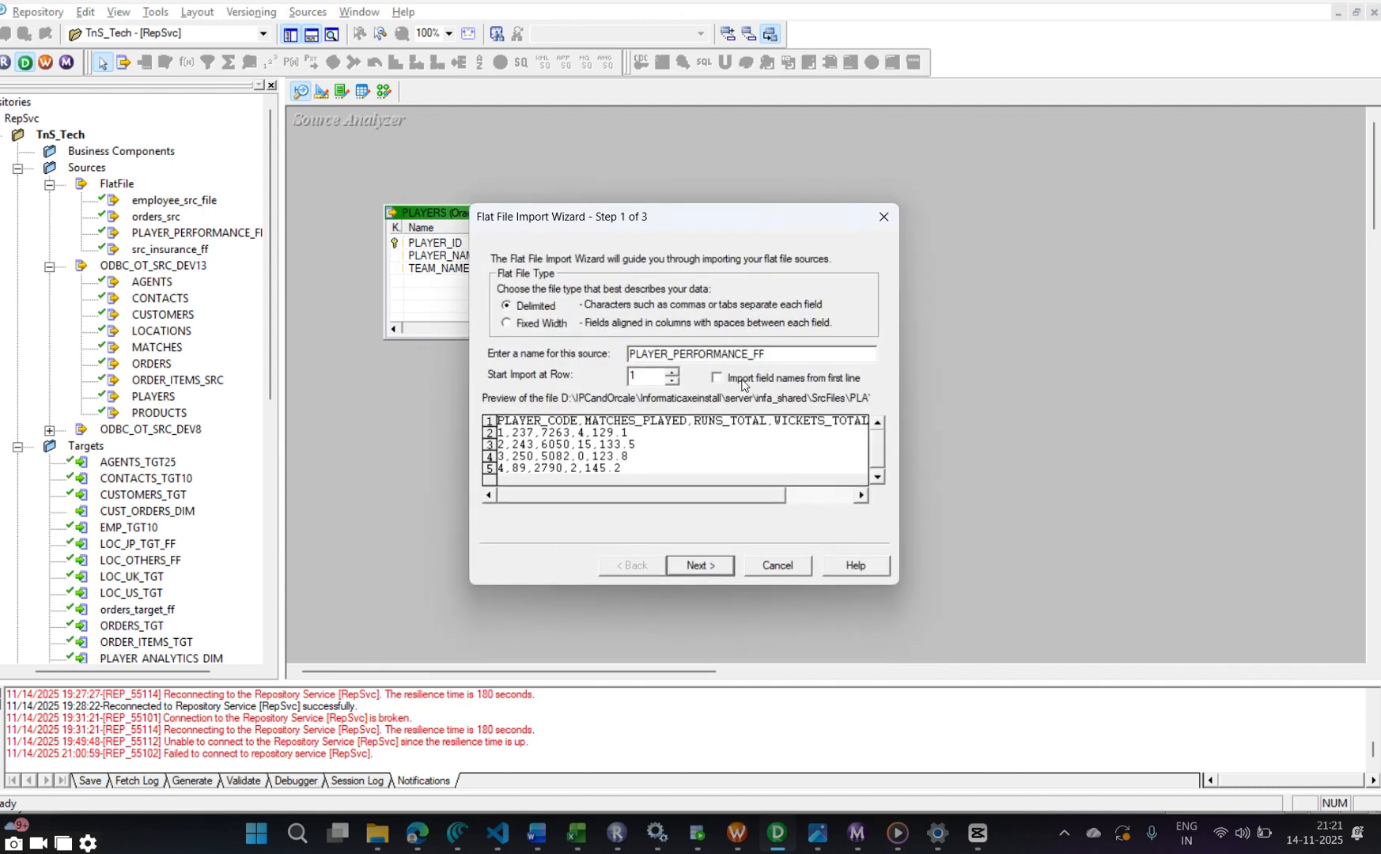
Import the field names from the first line of the delimited file and accept the comma delimiter with double quotes as text qualifier
click(717, 379)
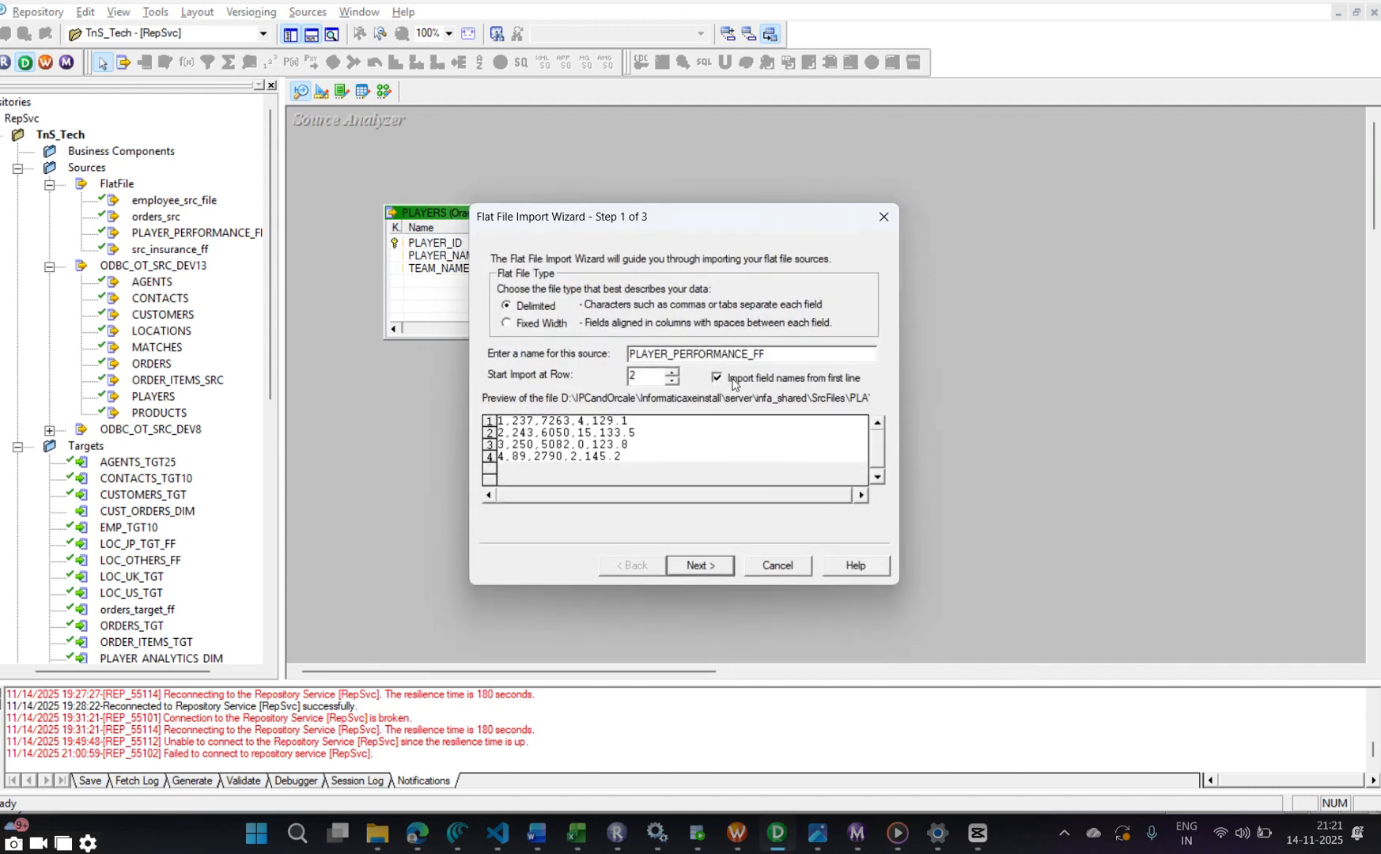
click(699, 566)
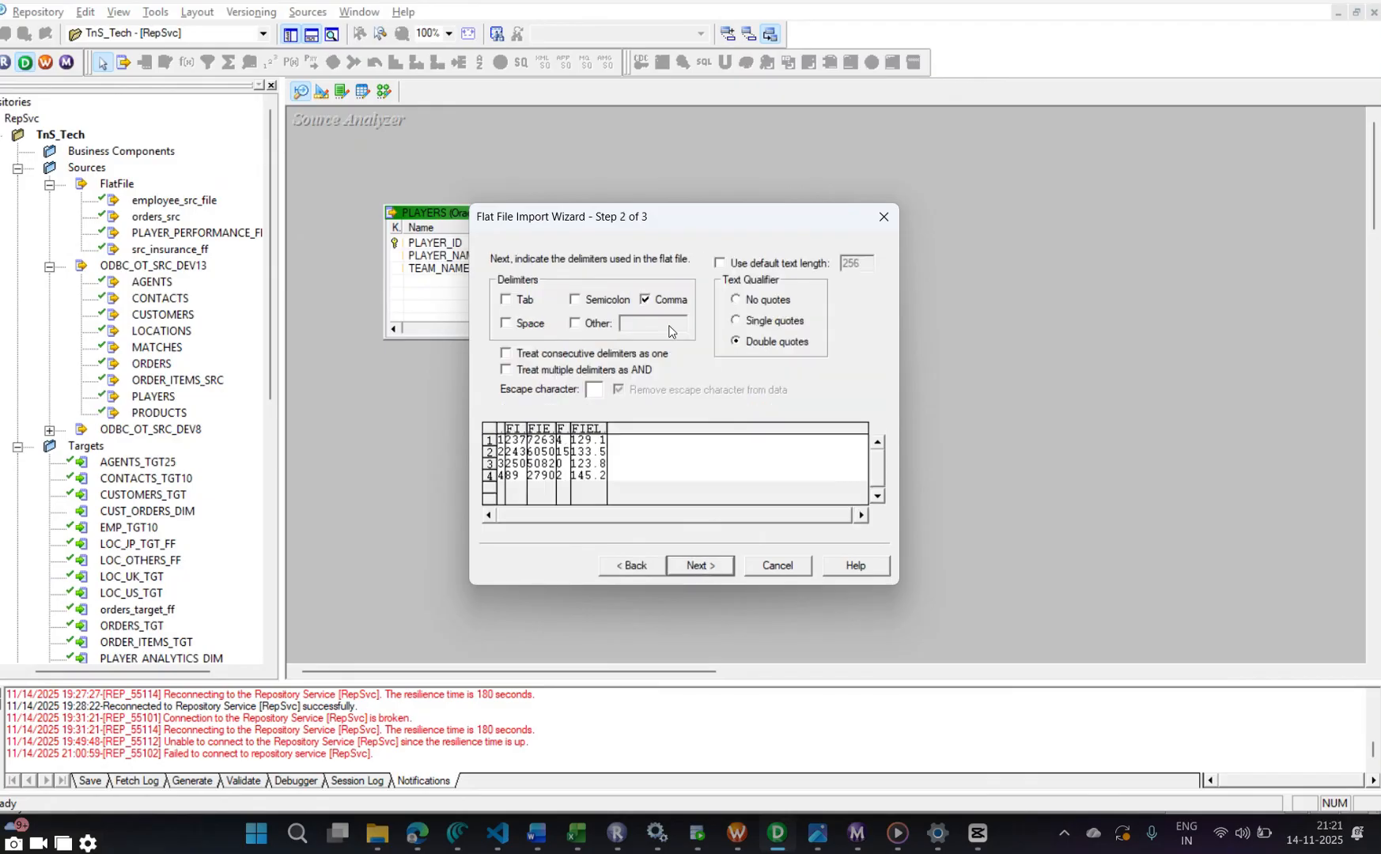
click(721, 566)
Check the column definitions, finish the import by replacing the existing PLAYER_PERFORMANCE_FF definition, and place that source below PLAYERS
click(720, 285)
click(720, 299)
click(721, 311)
click(723, 324)
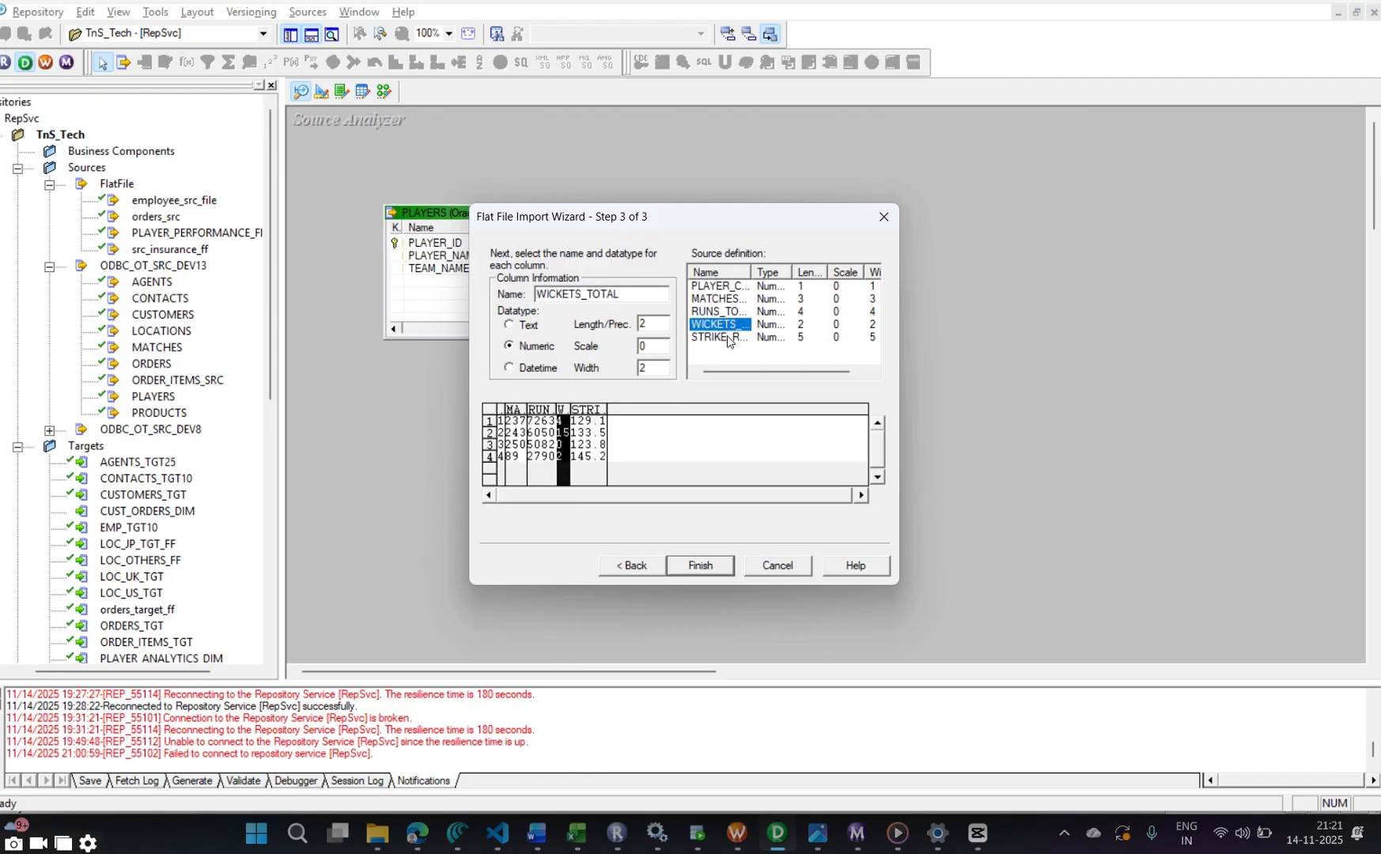
click(728, 338)
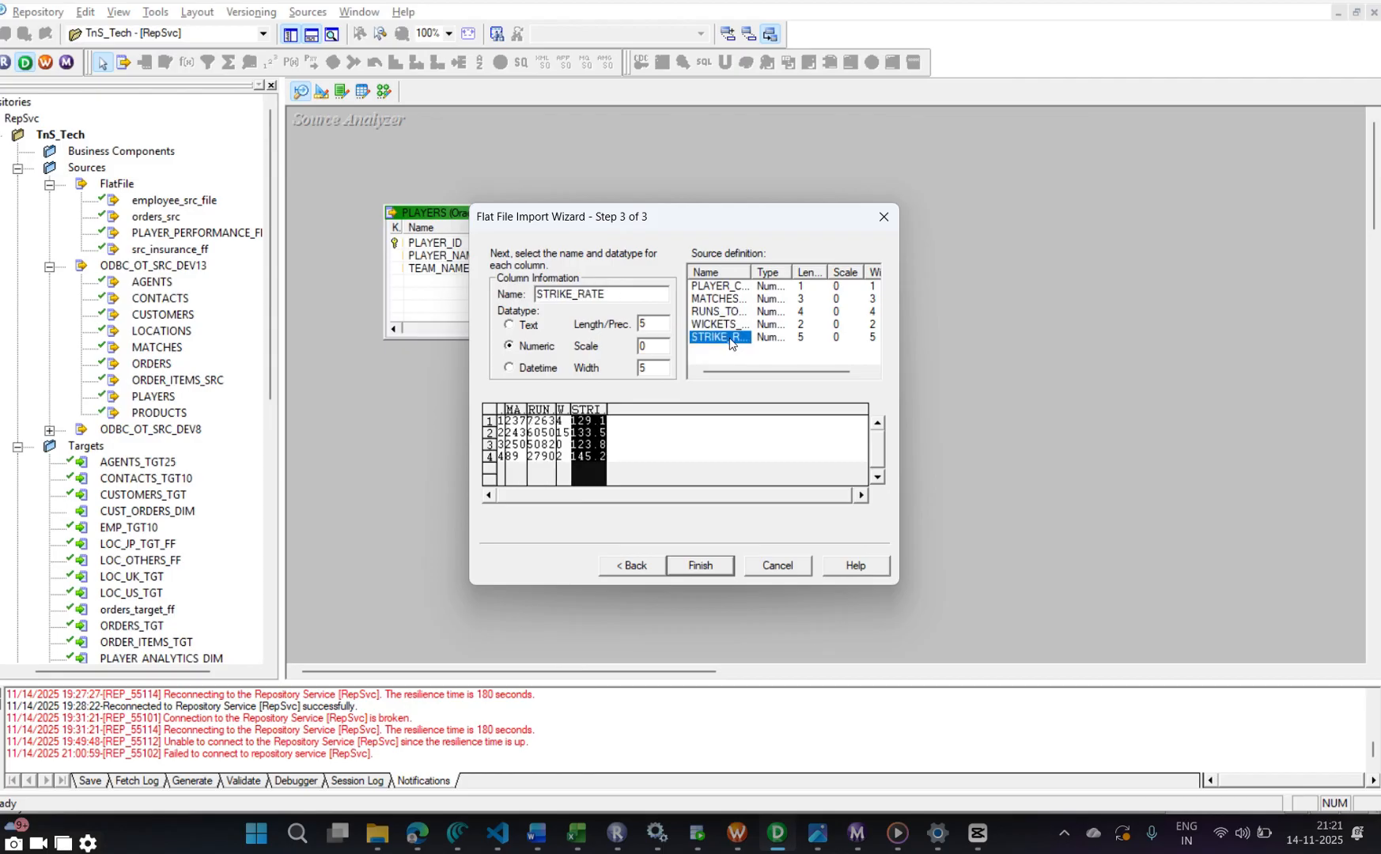
click(713, 563)
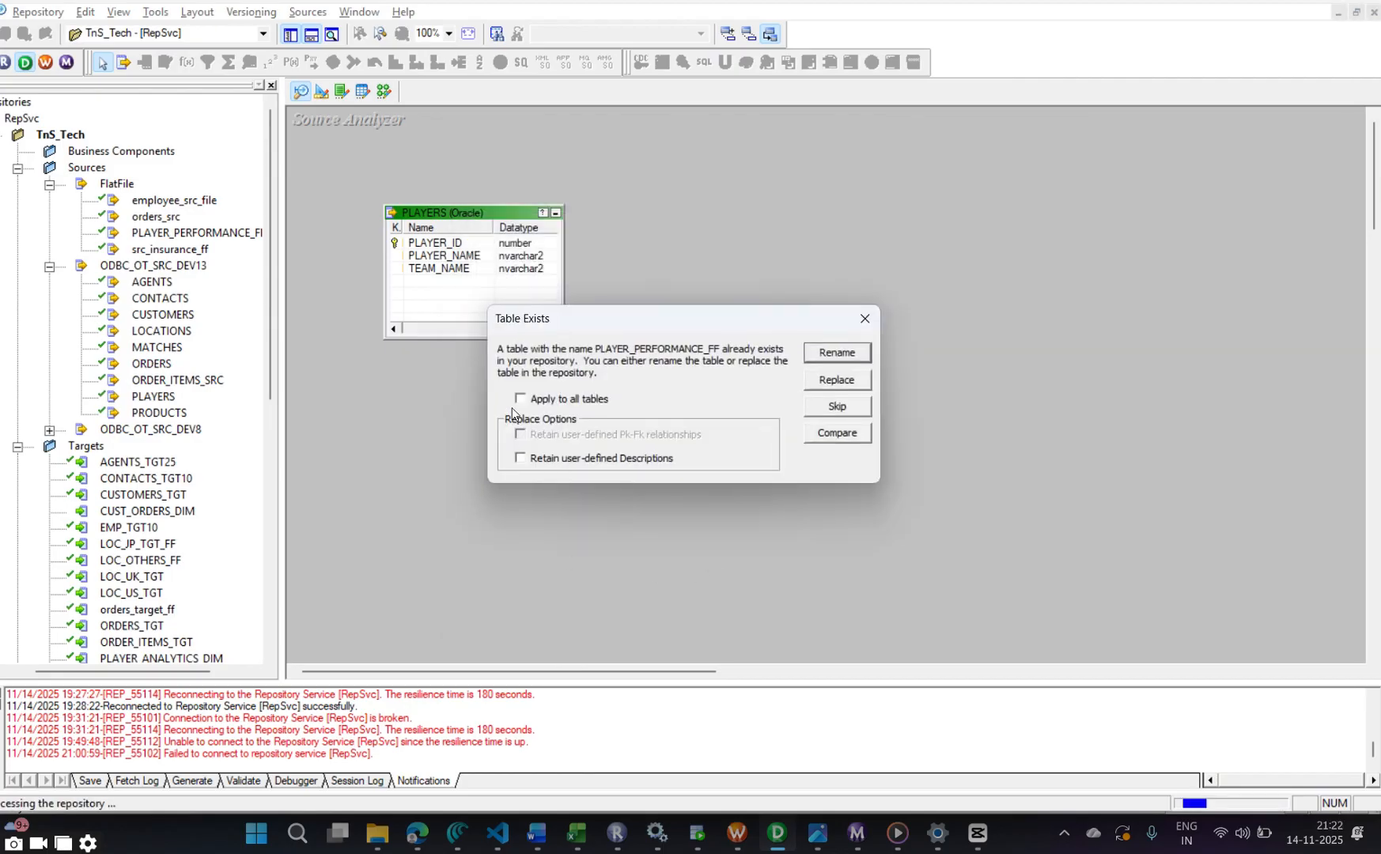
click(837, 381)
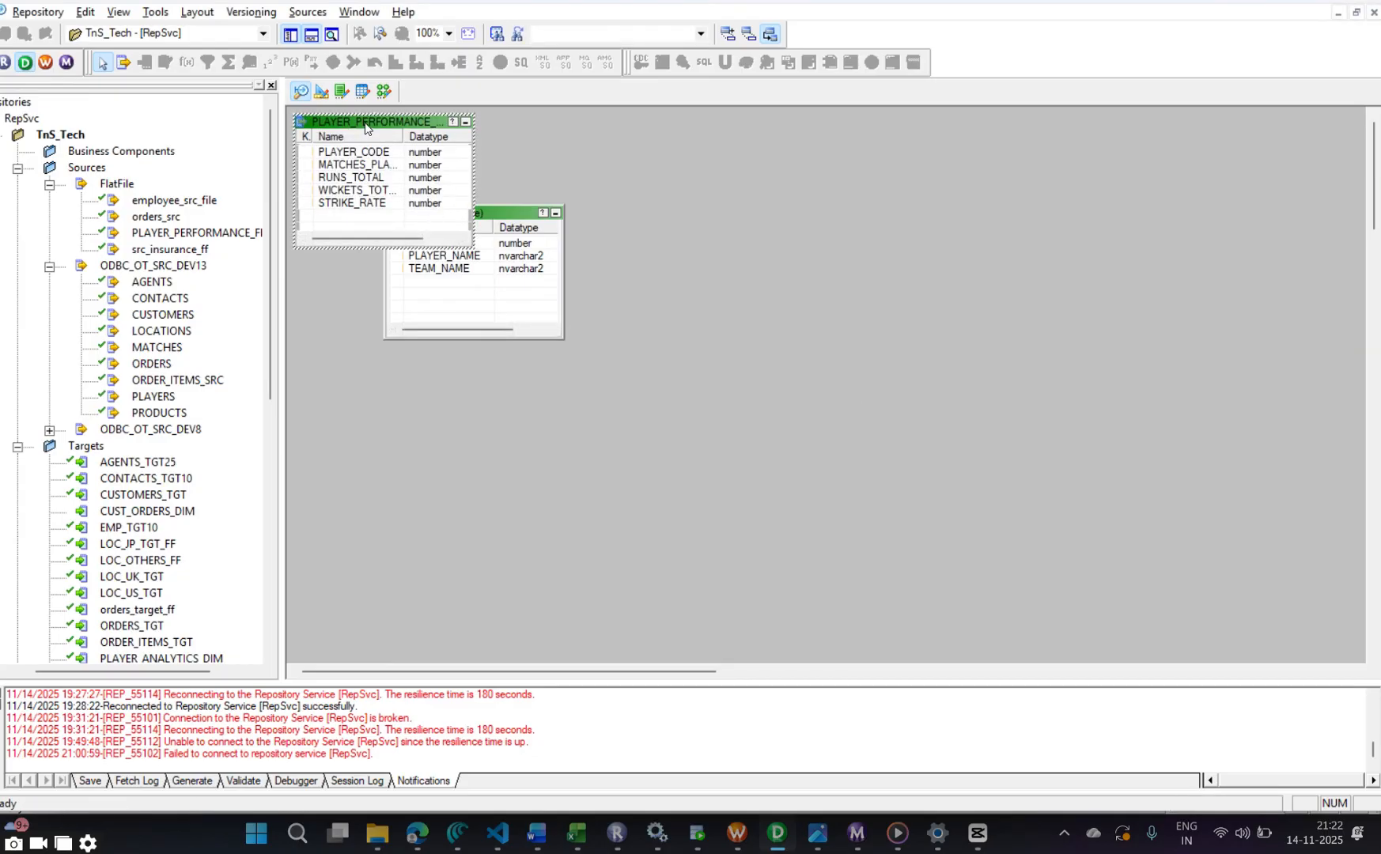
drag(367, 128, 481, 431)
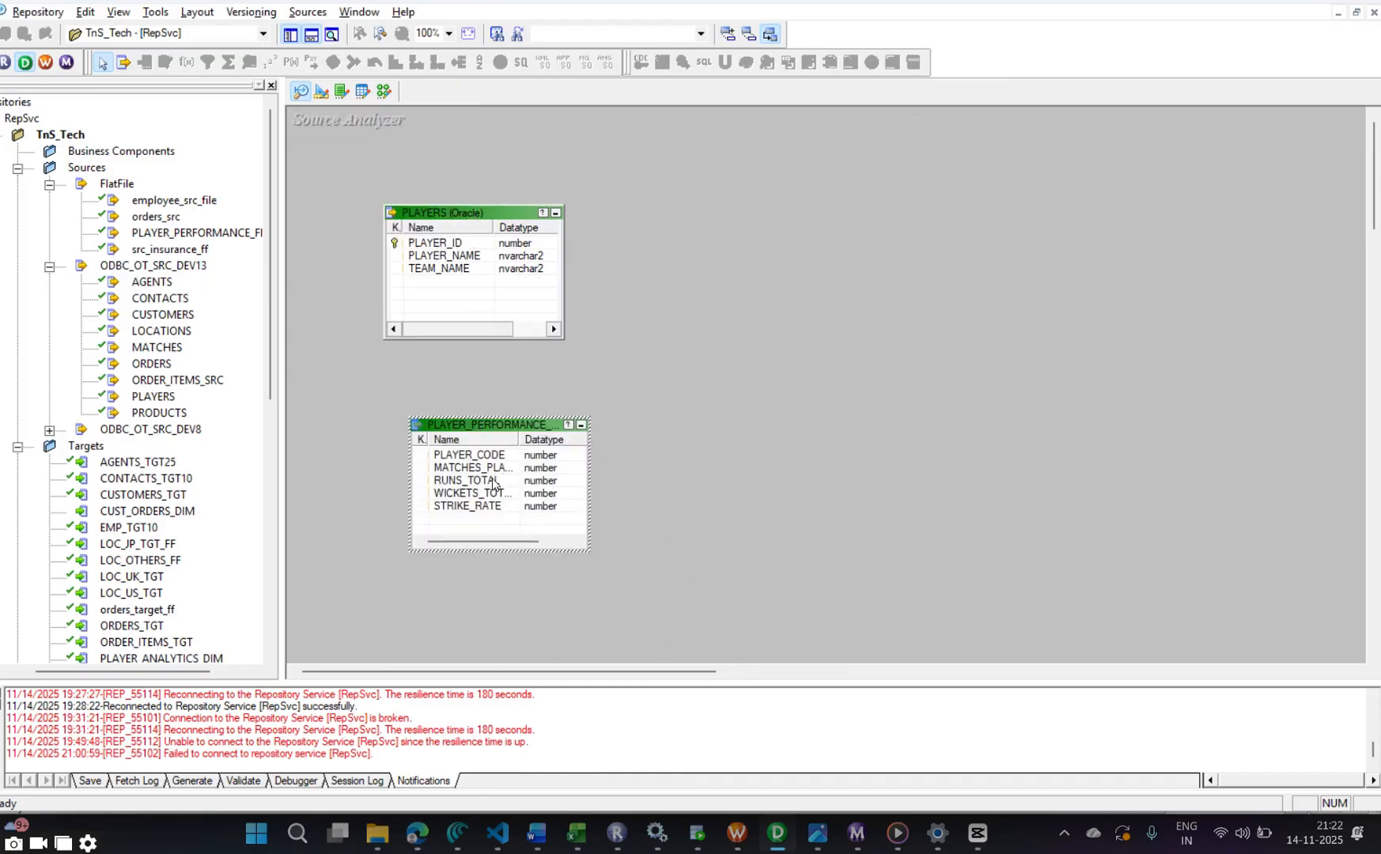
Review the column definitions of PLAYER_PERFORMANCE_FF and widen the PLAYERS table to show its length column
double_click(492, 479)
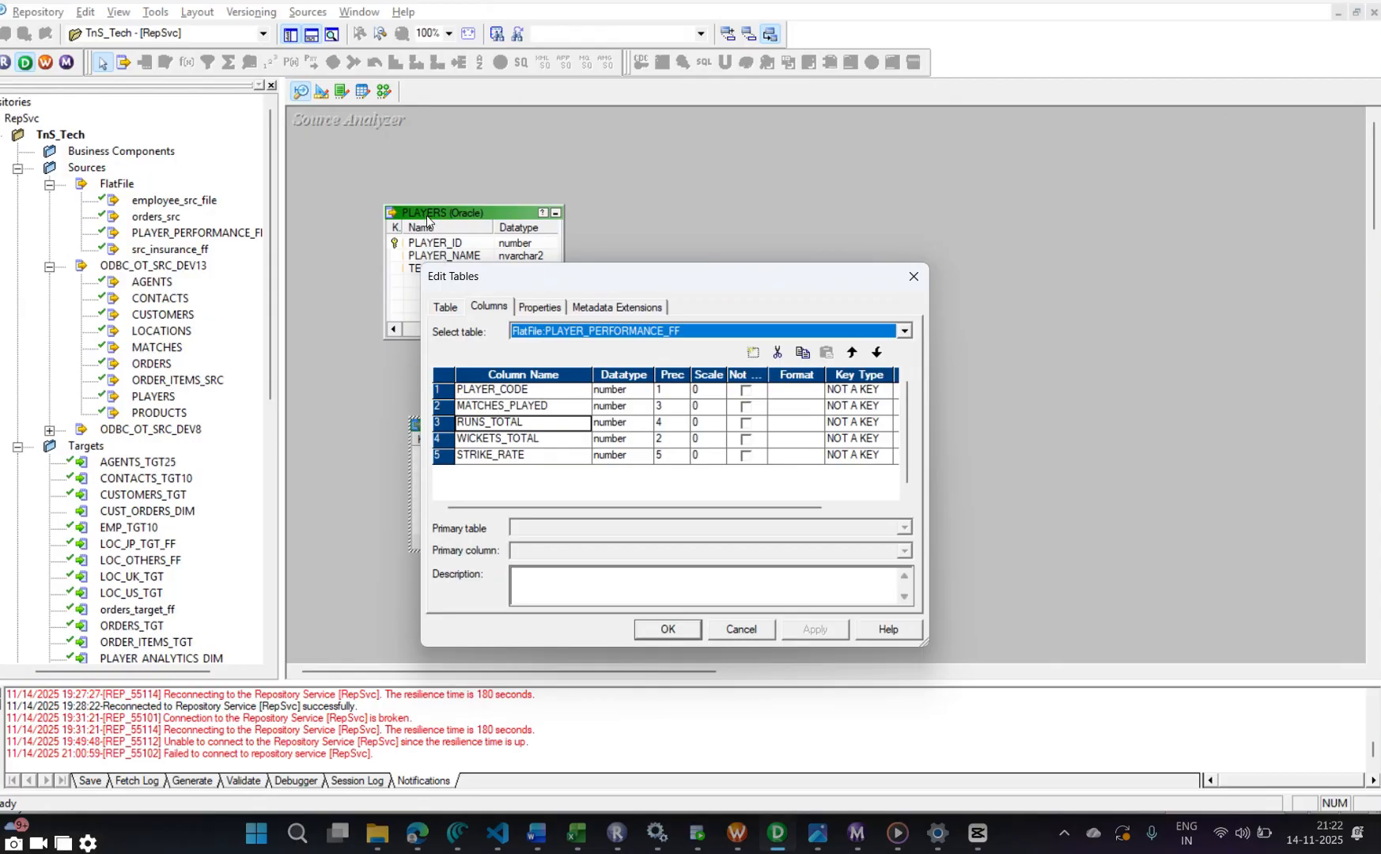
click(489, 390)
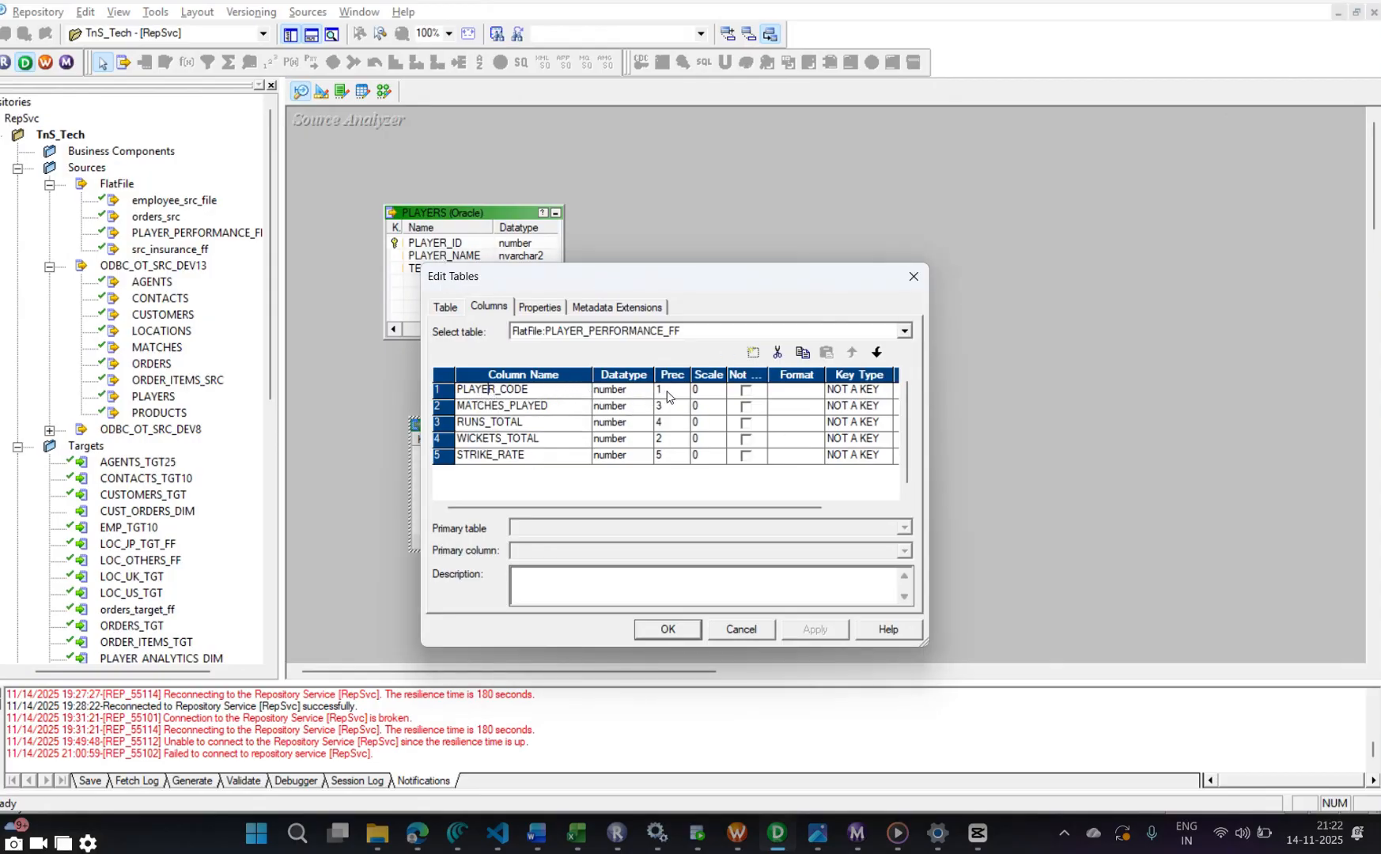
click(913, 276)
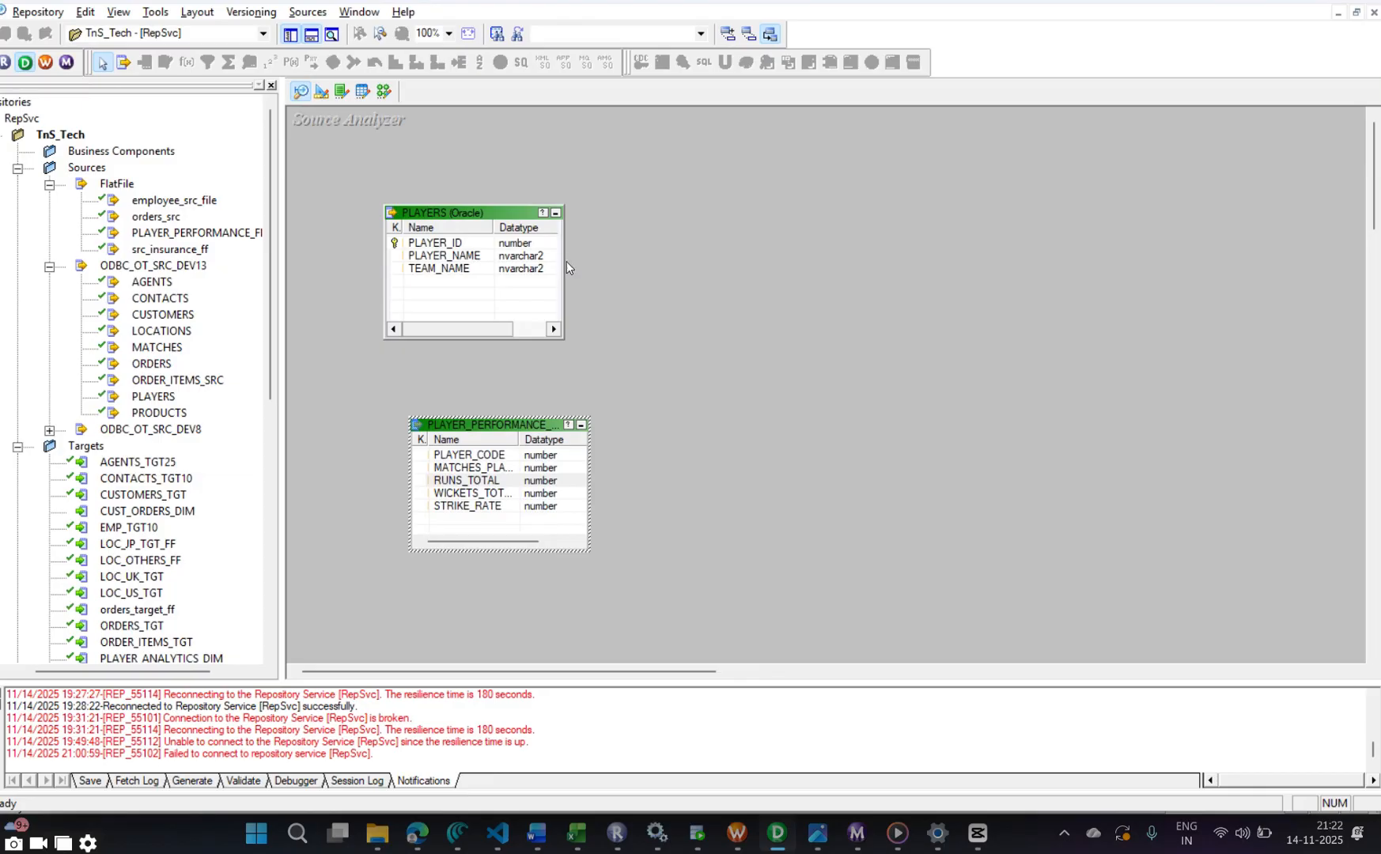
drag(565, 261, 701, 261)
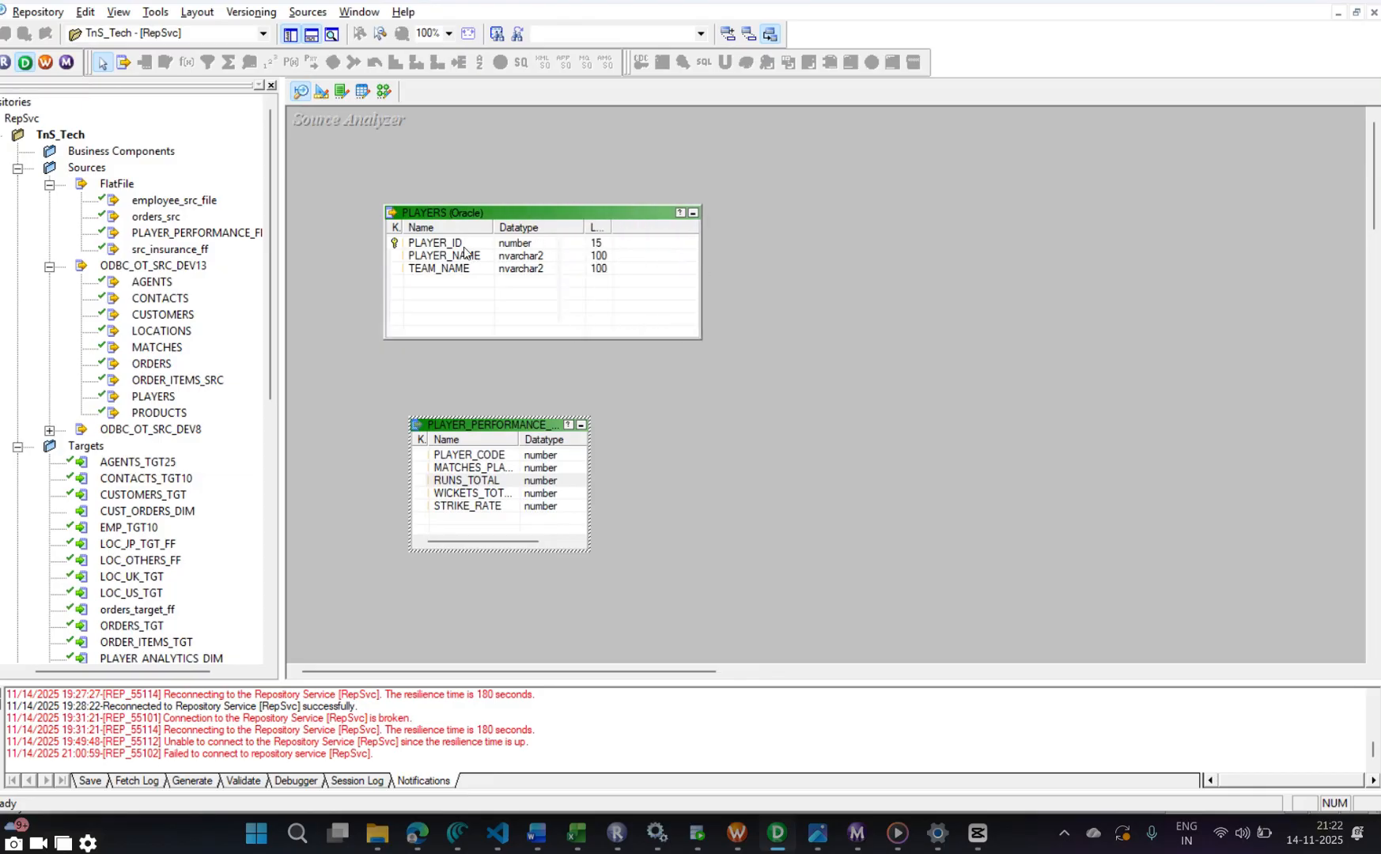
Set the precision of PLAYER_CODE to 15 and MATCHES_PLAYED to 3 in the PLAYER_PERFORMANCE_FF source, and apply the changes
click(485, 495)
double_click(484, 502)
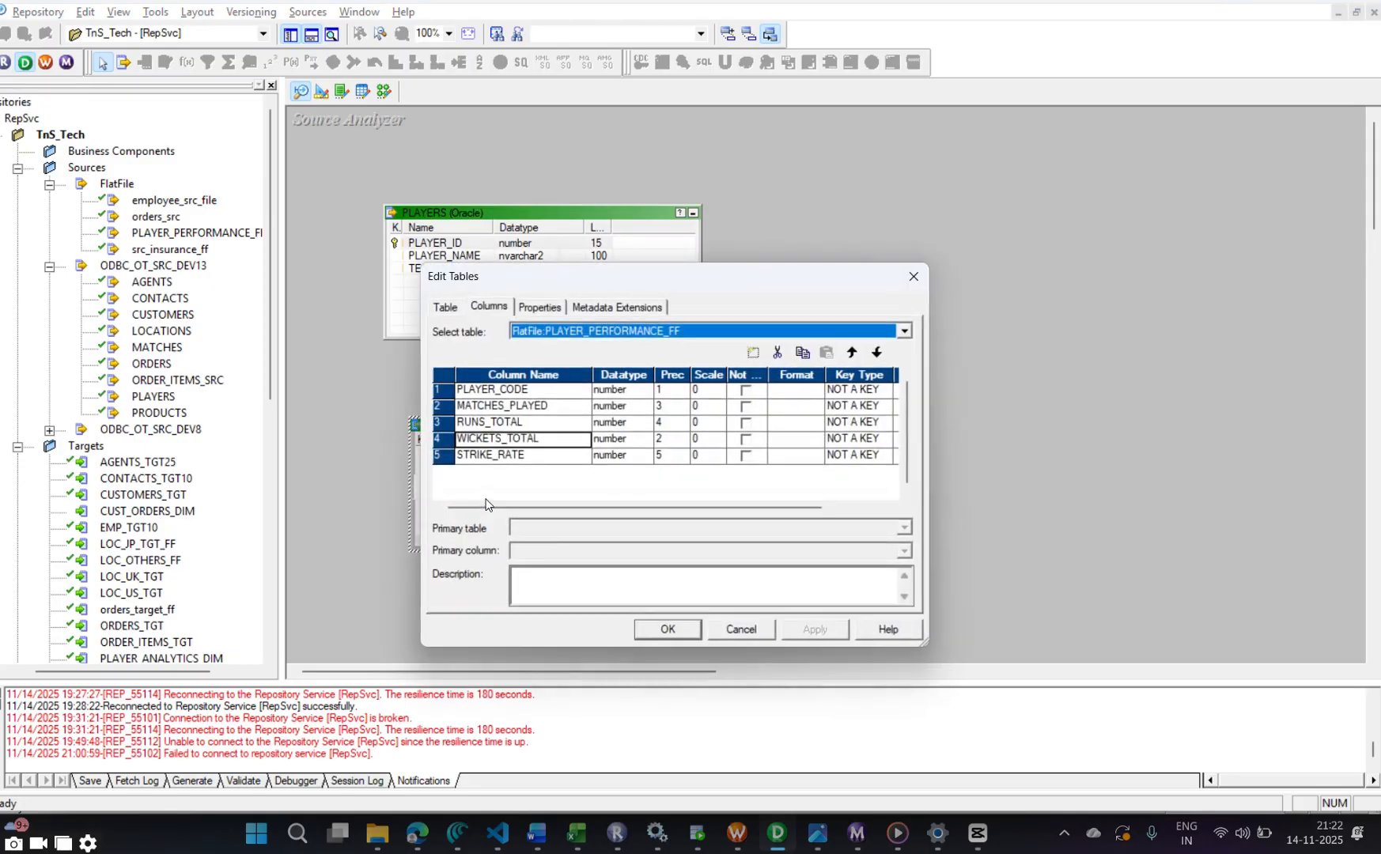
click(672, 390)
click(681, 388)
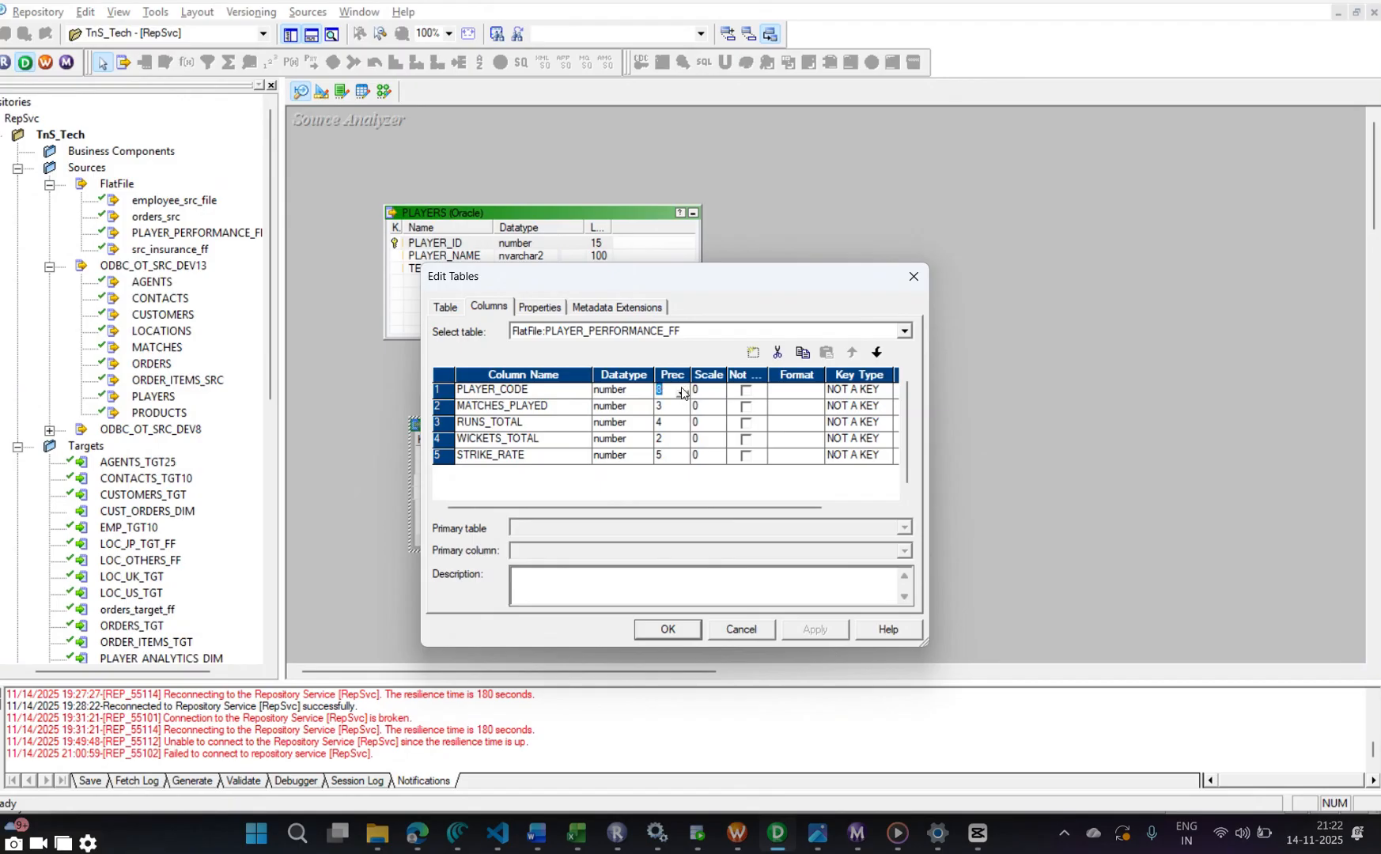
click(682, 388)
click(681, 388)
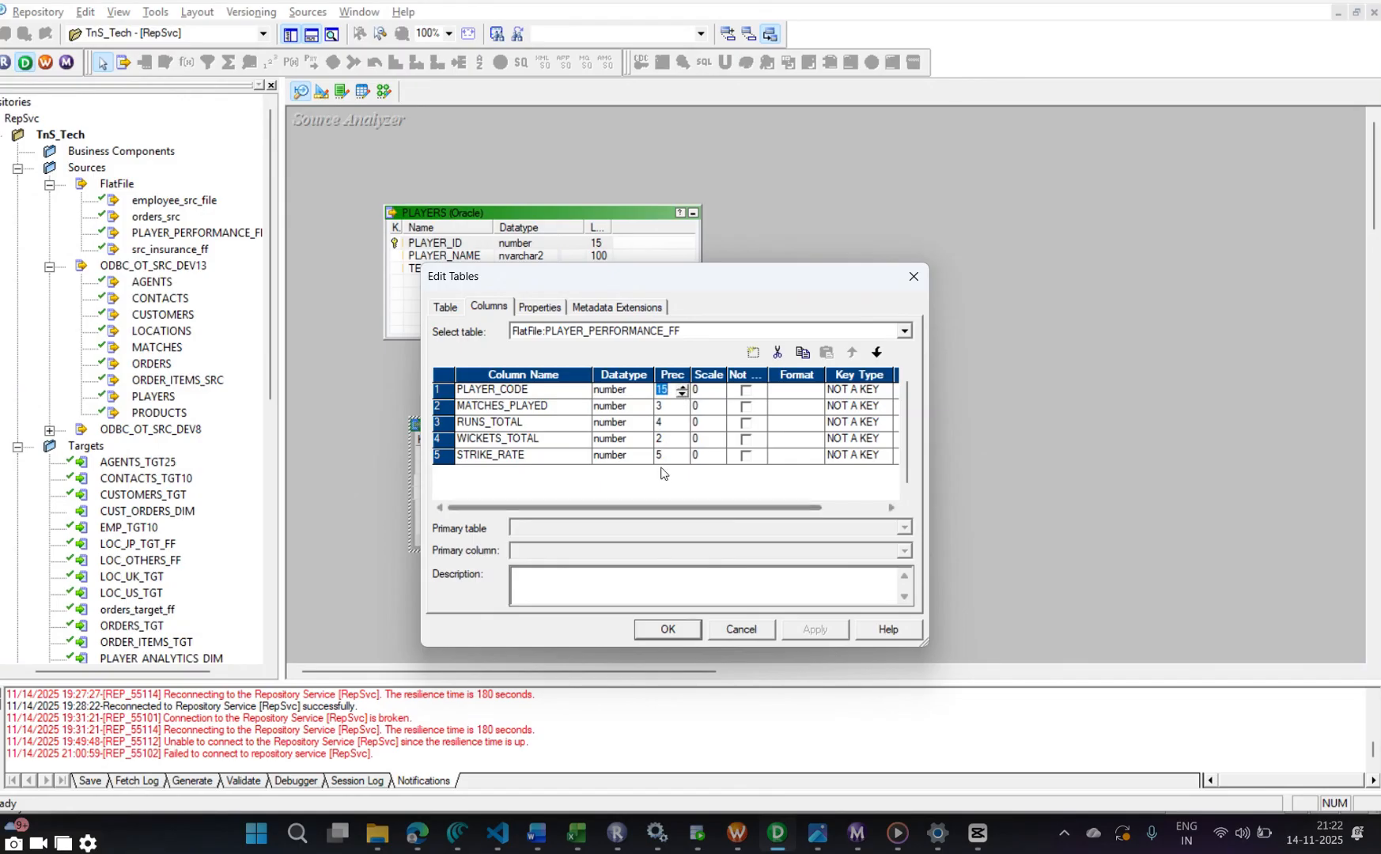
click(665, 406)
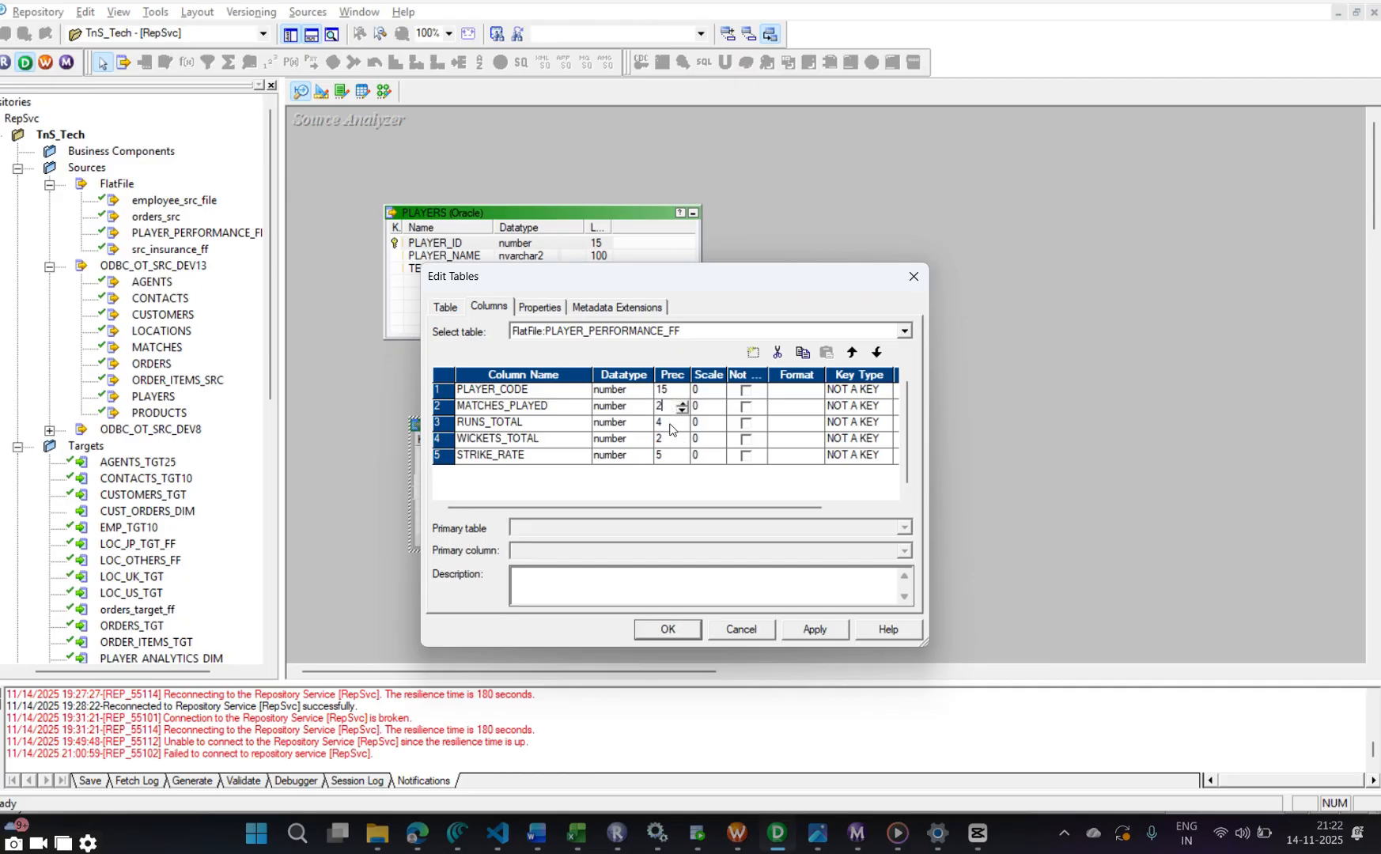
key(BackSpace)
text(3)
click(822, 637)
click(668, 633)
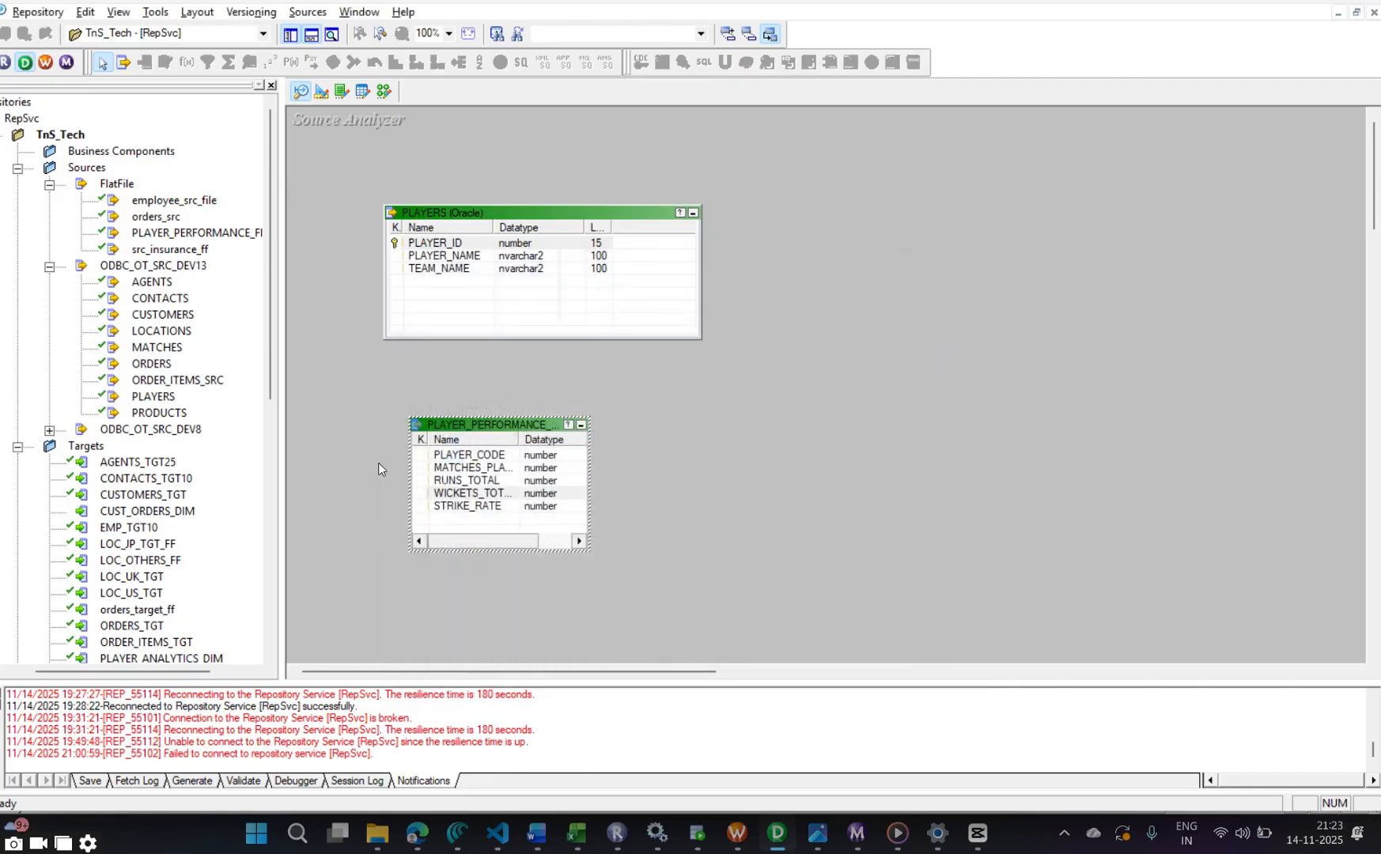
click(471, 493)
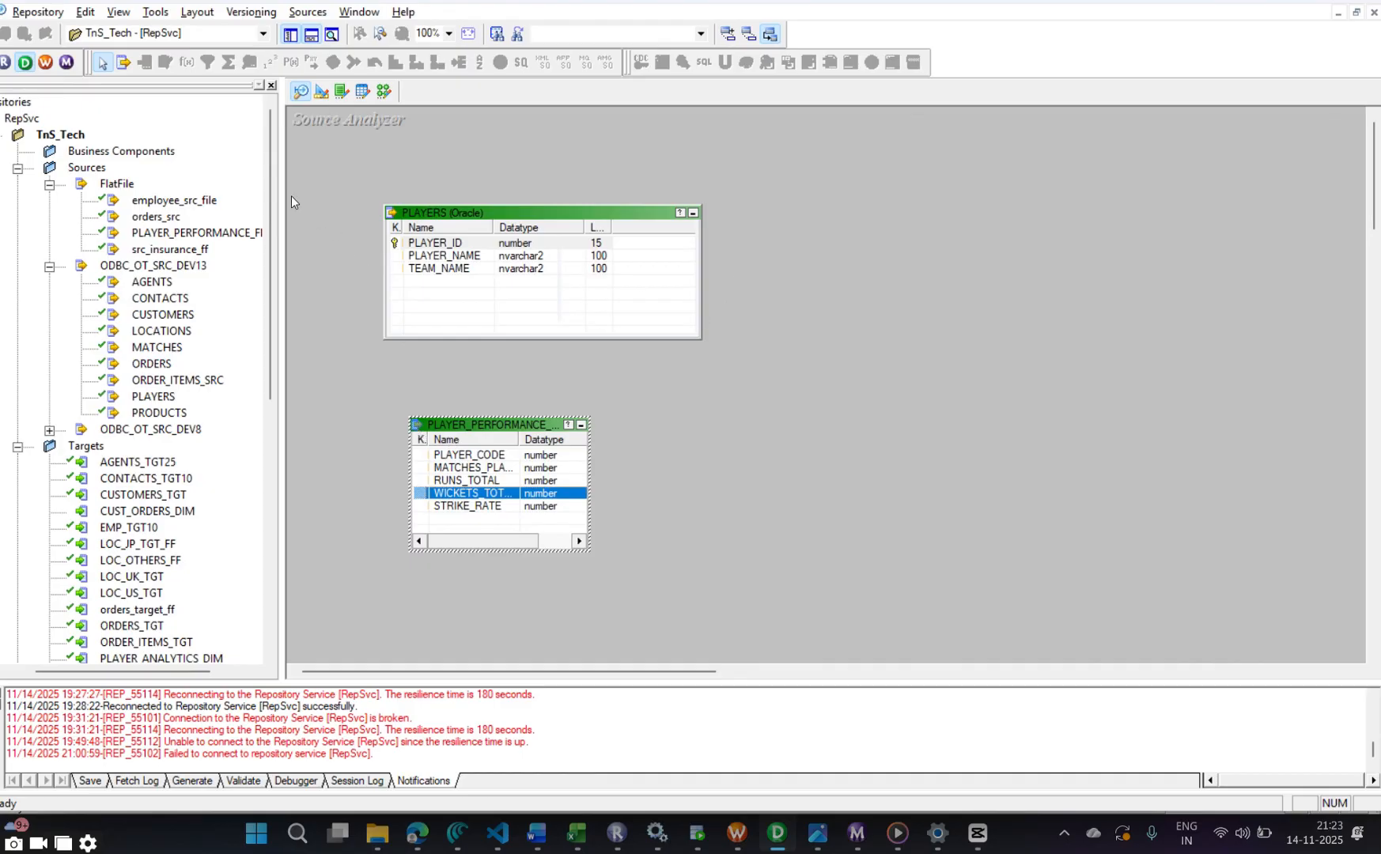
Open the Target Designer and clear the PLAYER_ANALYTICS_DIM table from the workspace
click(323, 92)
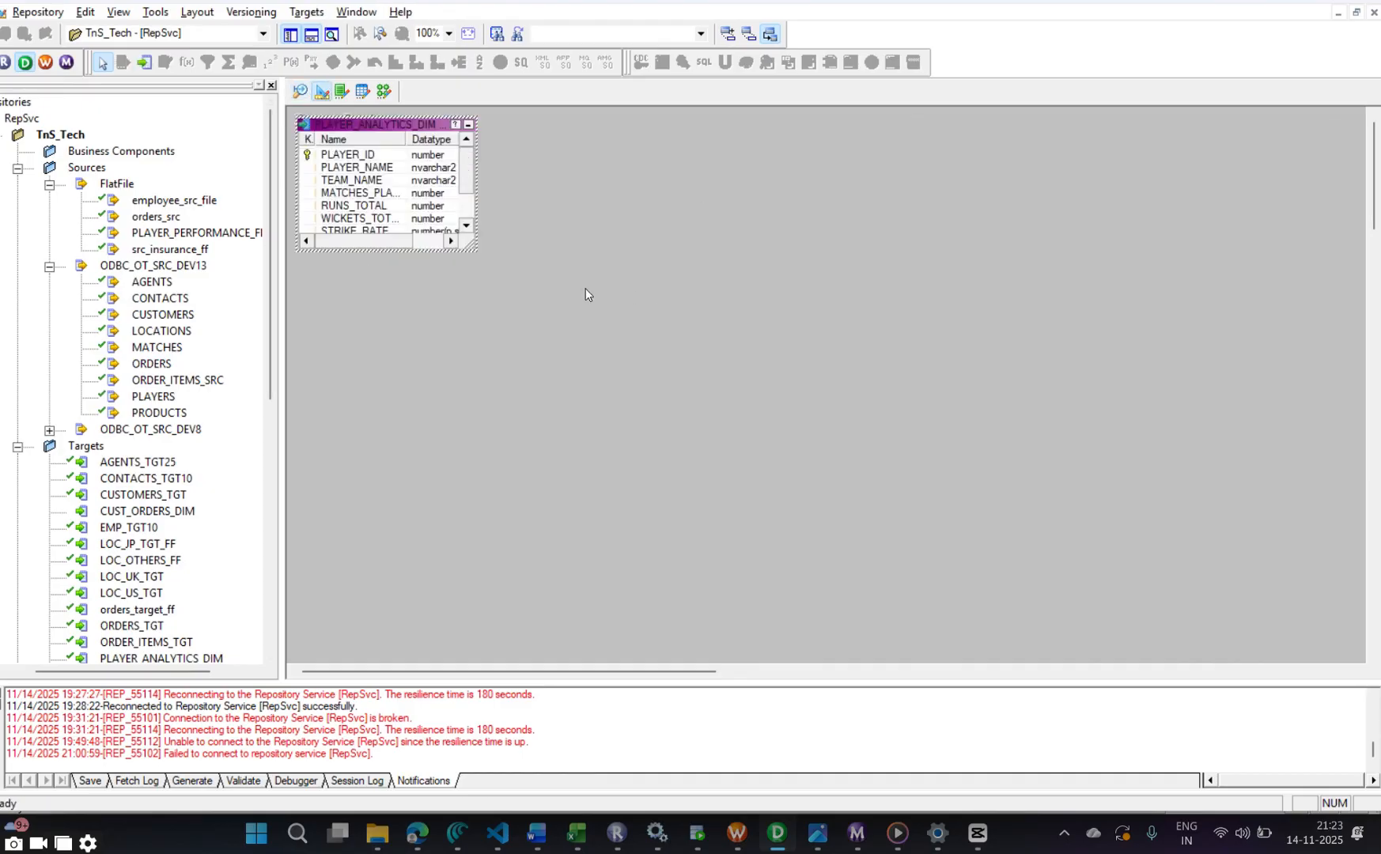
right_click(619, 169)
click(694, 197)
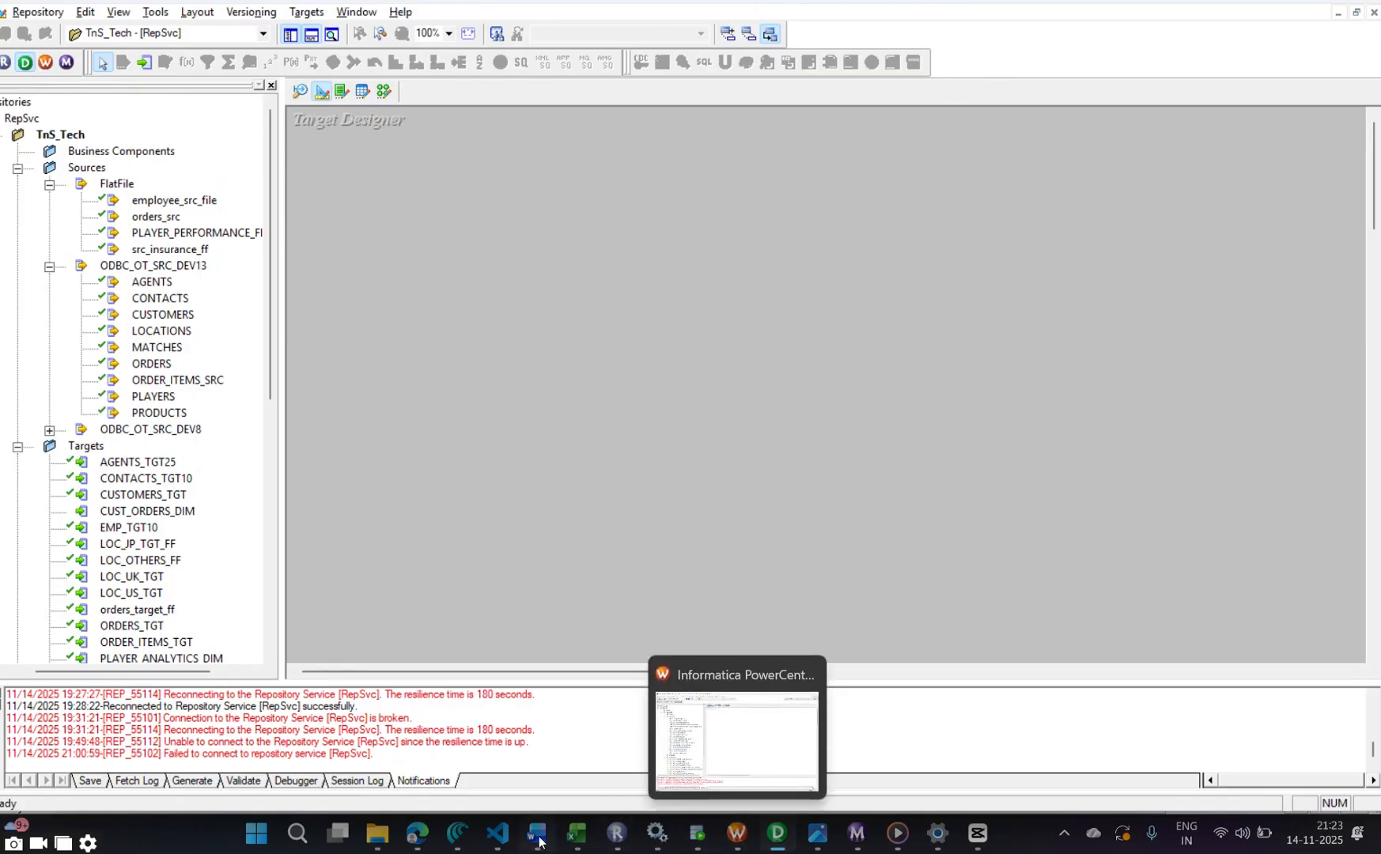
Switch to Oracle SQL Developer and look at the PLAYER_ANALYTICS_DIM create script in the TNS_TGT_DEV13 worksheet
mouse_move(537, 840)
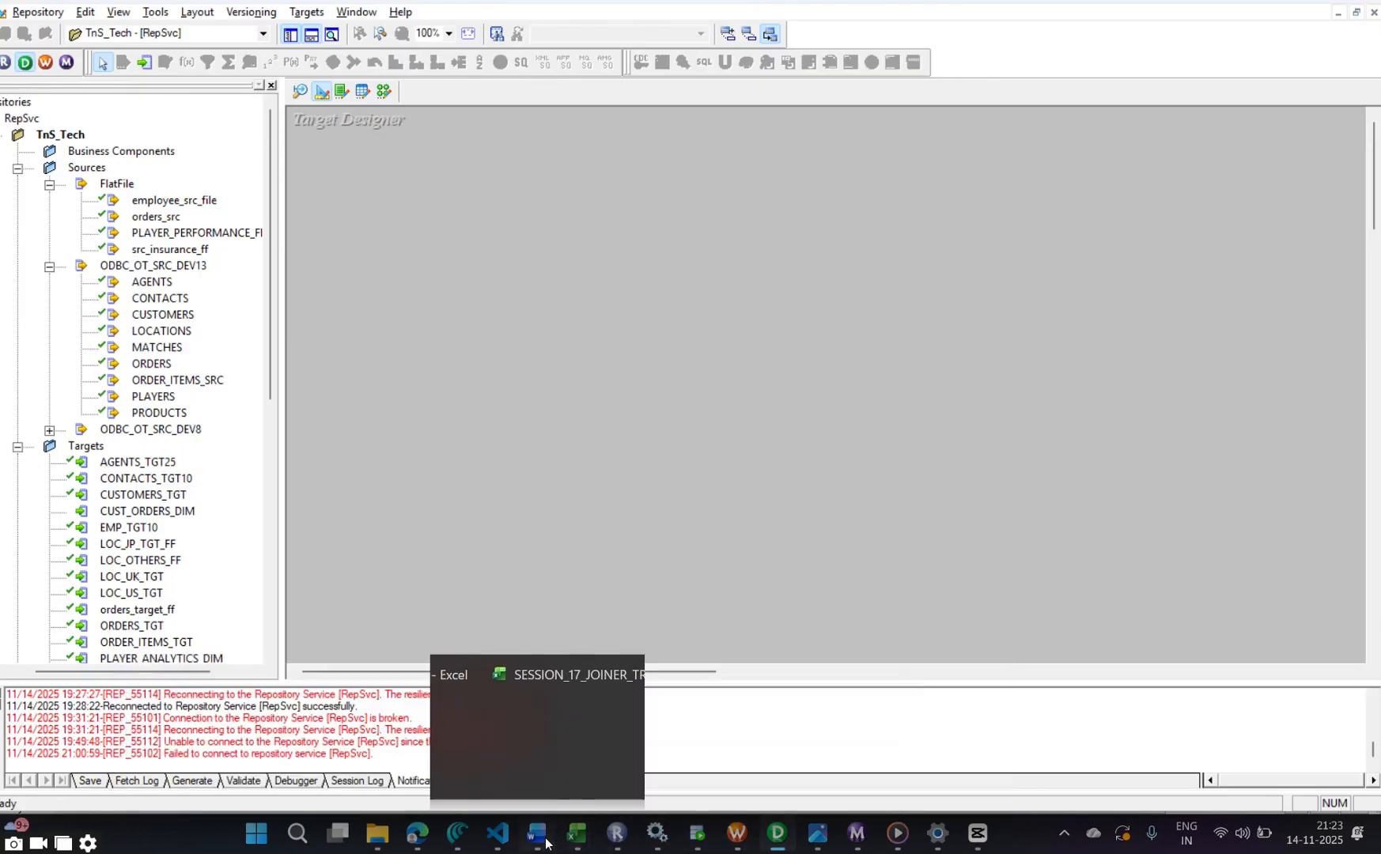
click(697, 833)
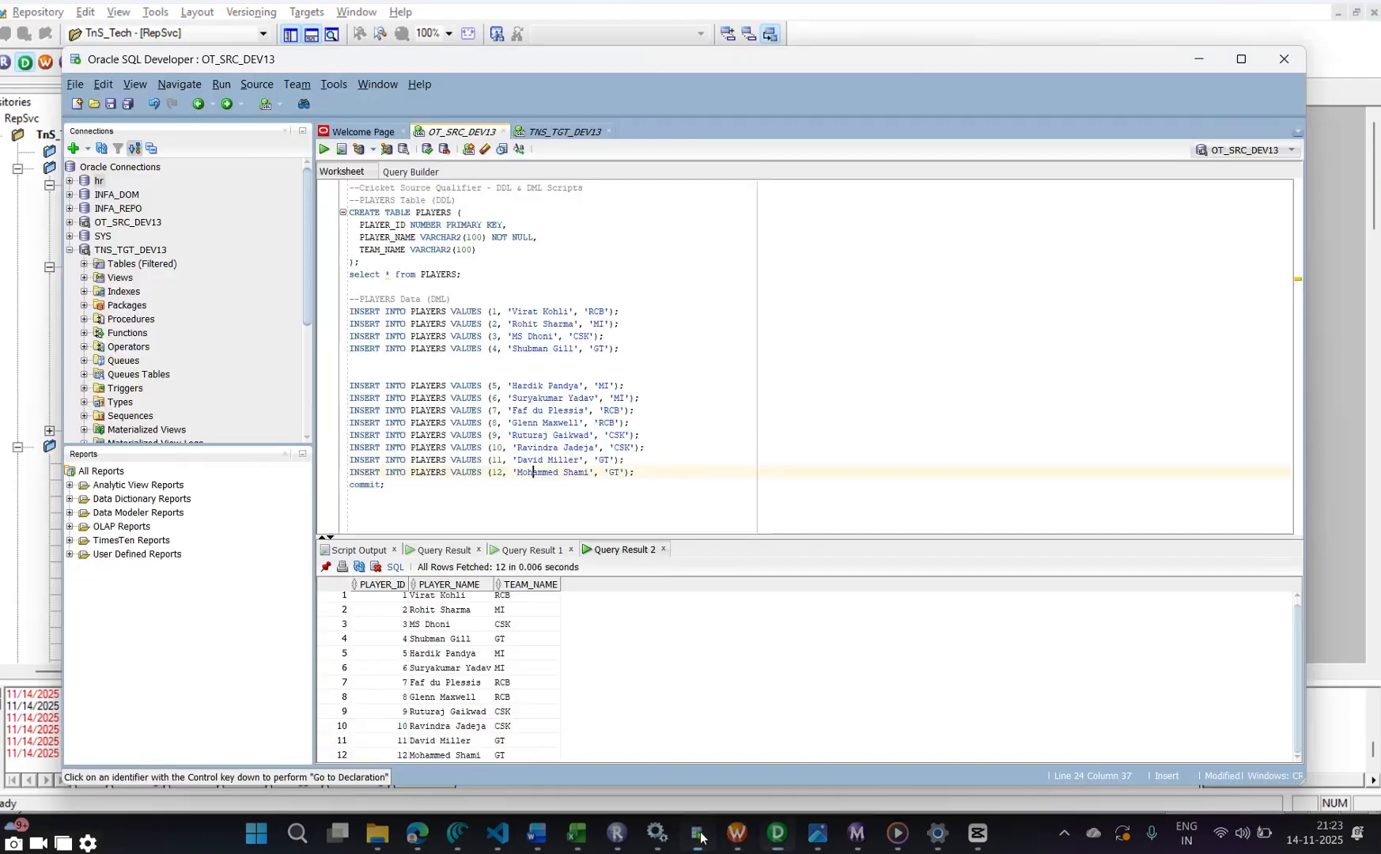
click(565, 132)
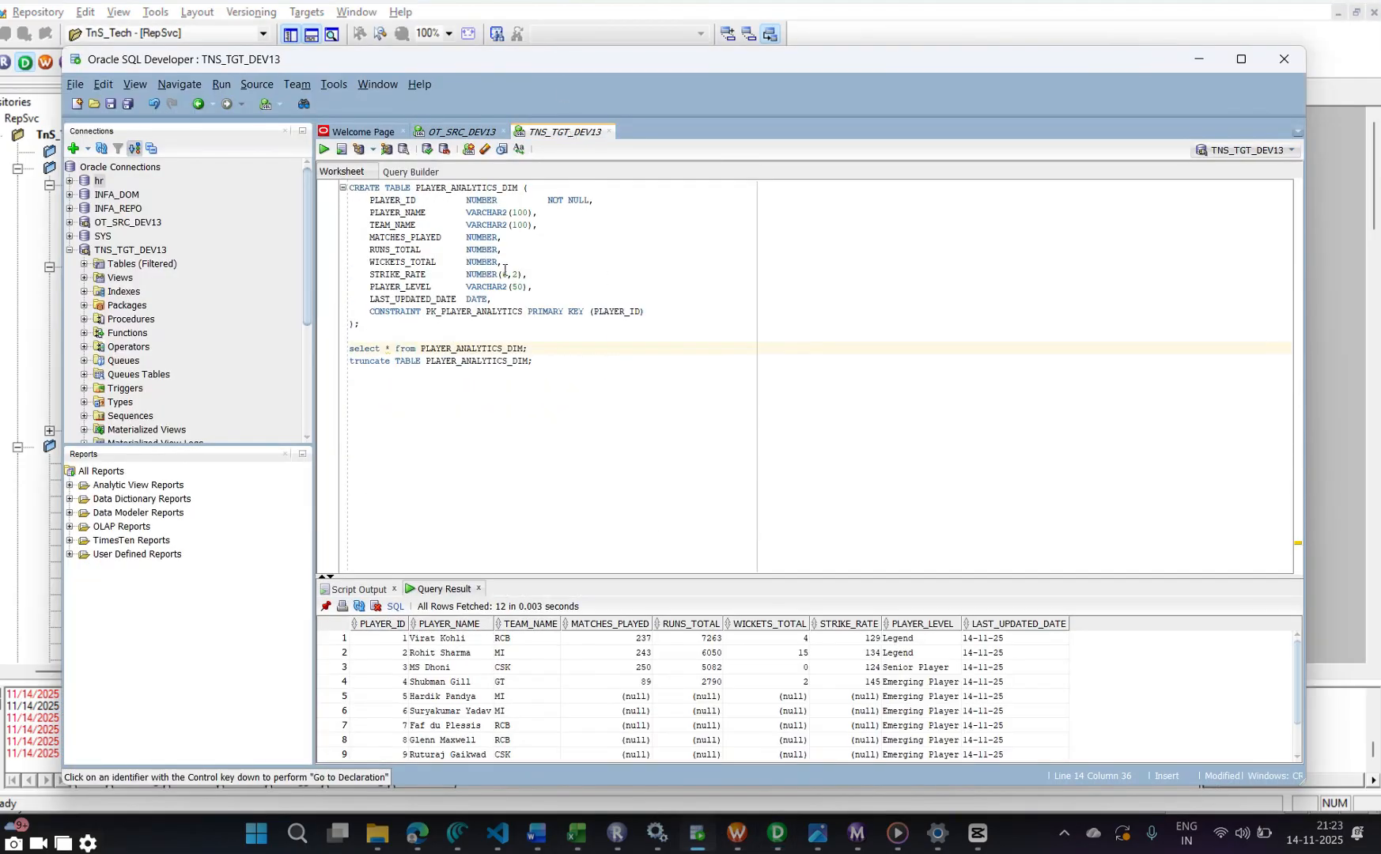
drag(372, 321, 337, 191)
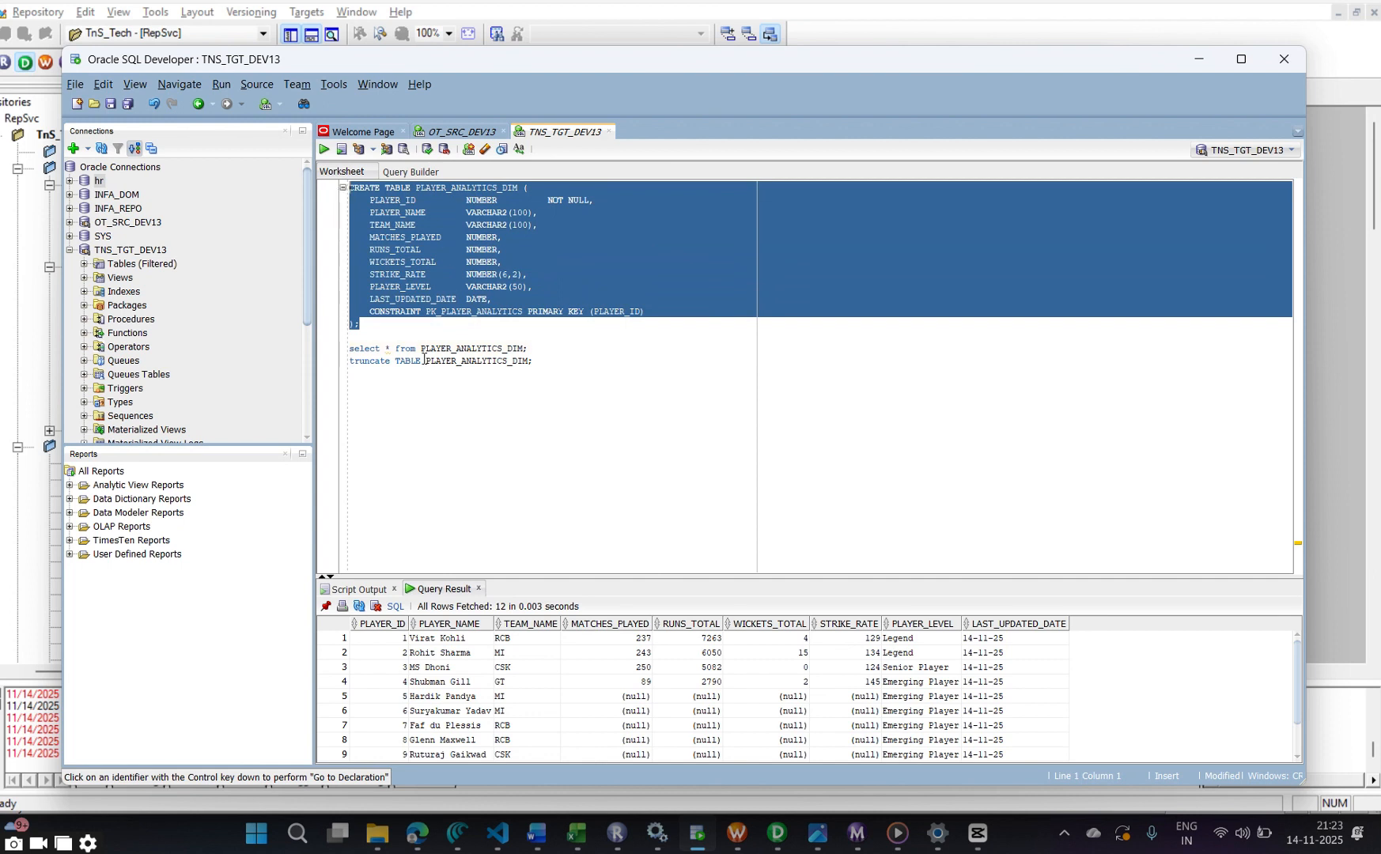
Truncate the PLAYER_ANALYTICS_DIM table and query all of its rows to check its contents
triple_click(549, 350)
click(554, 363)
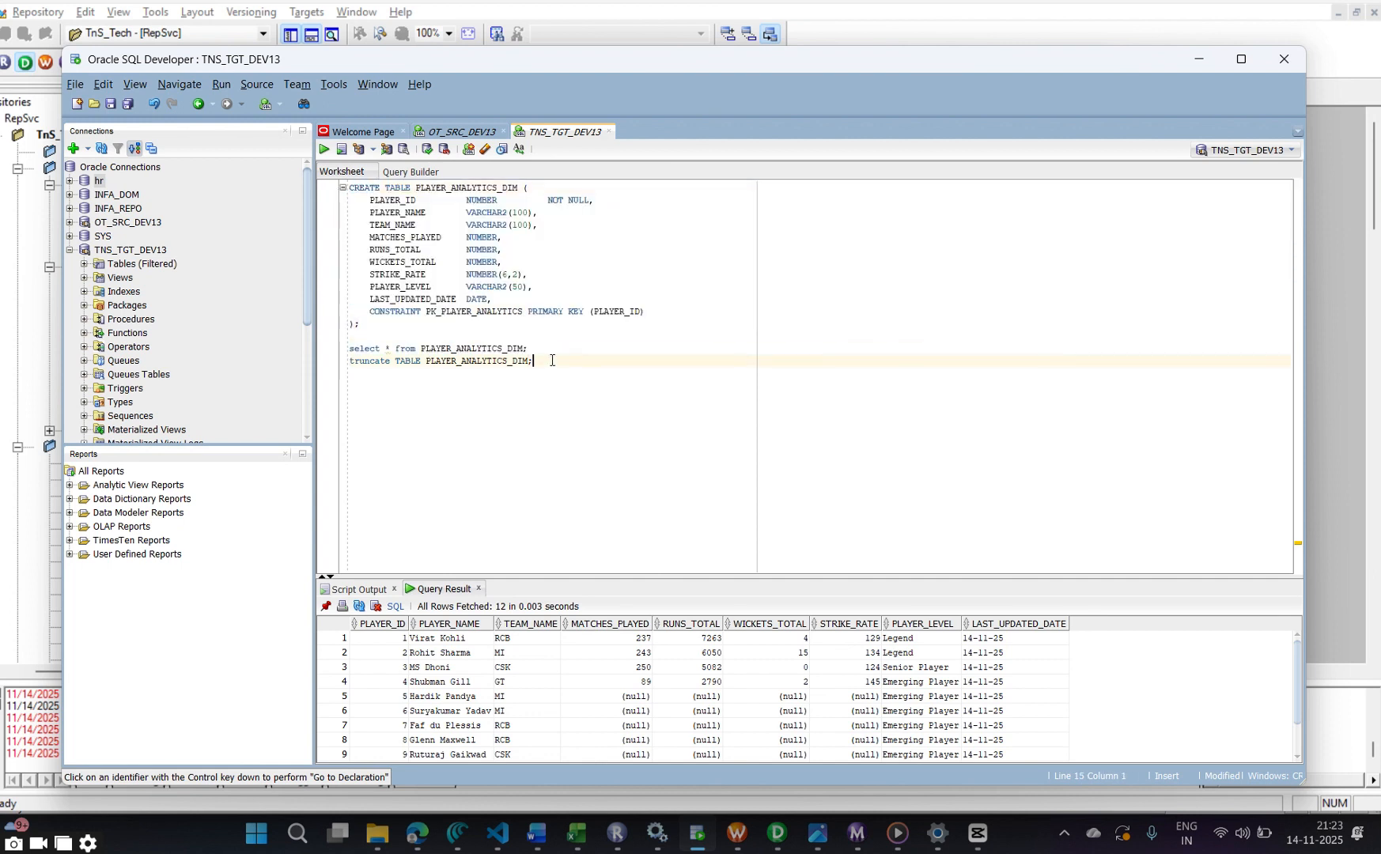
triple_click(552, 360)
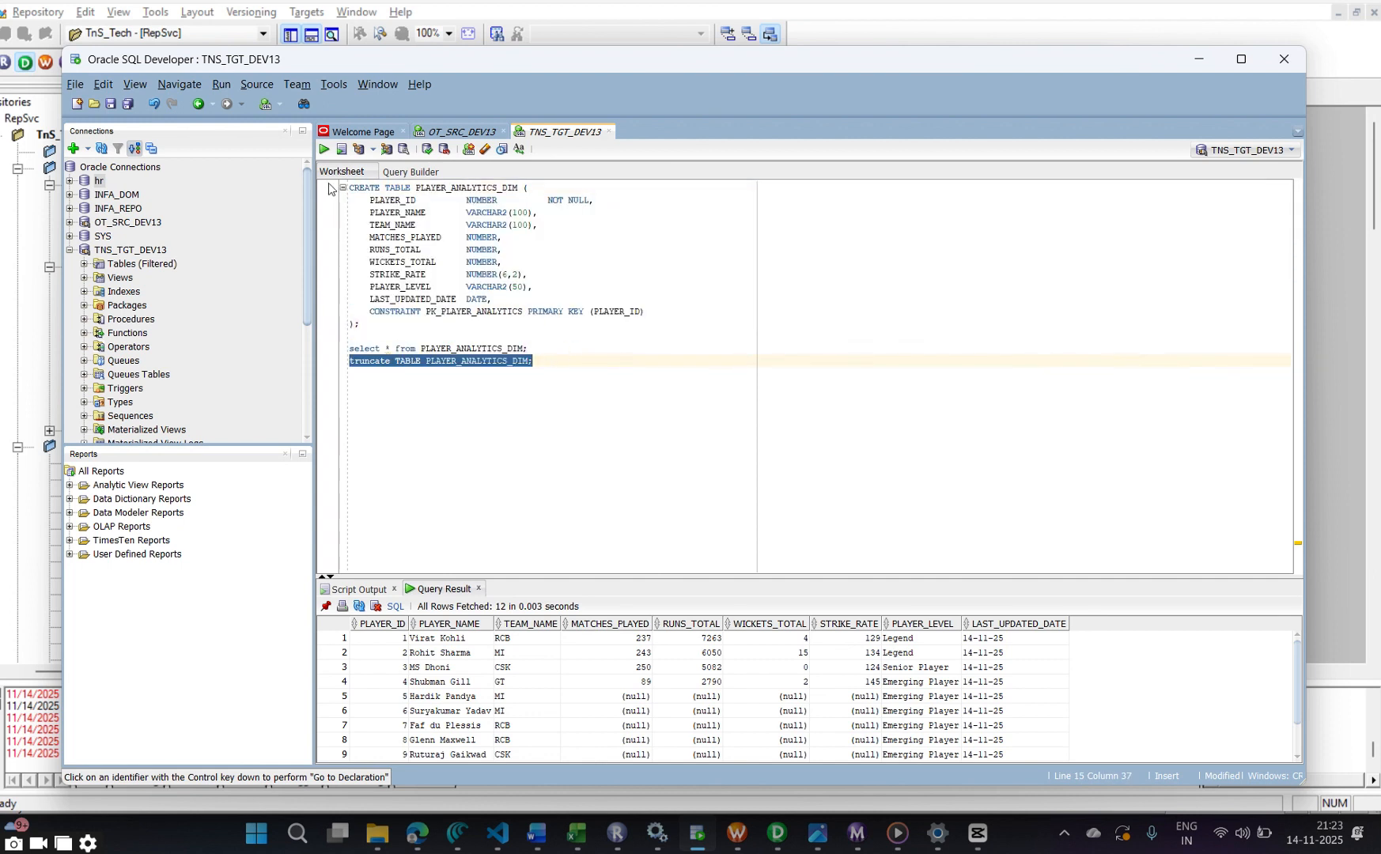
click(337, 150)
click(531, 348)
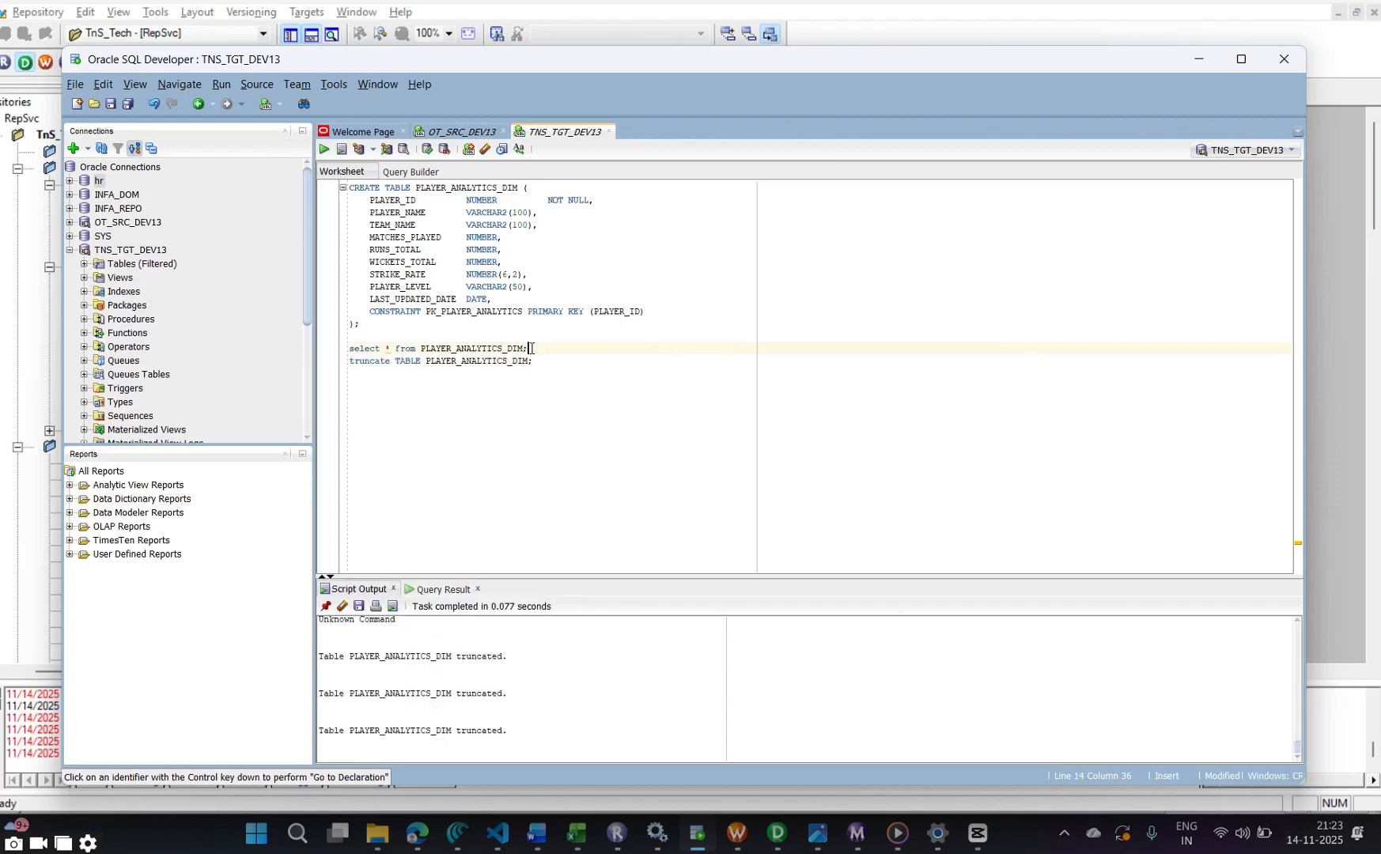
click(324, 150)
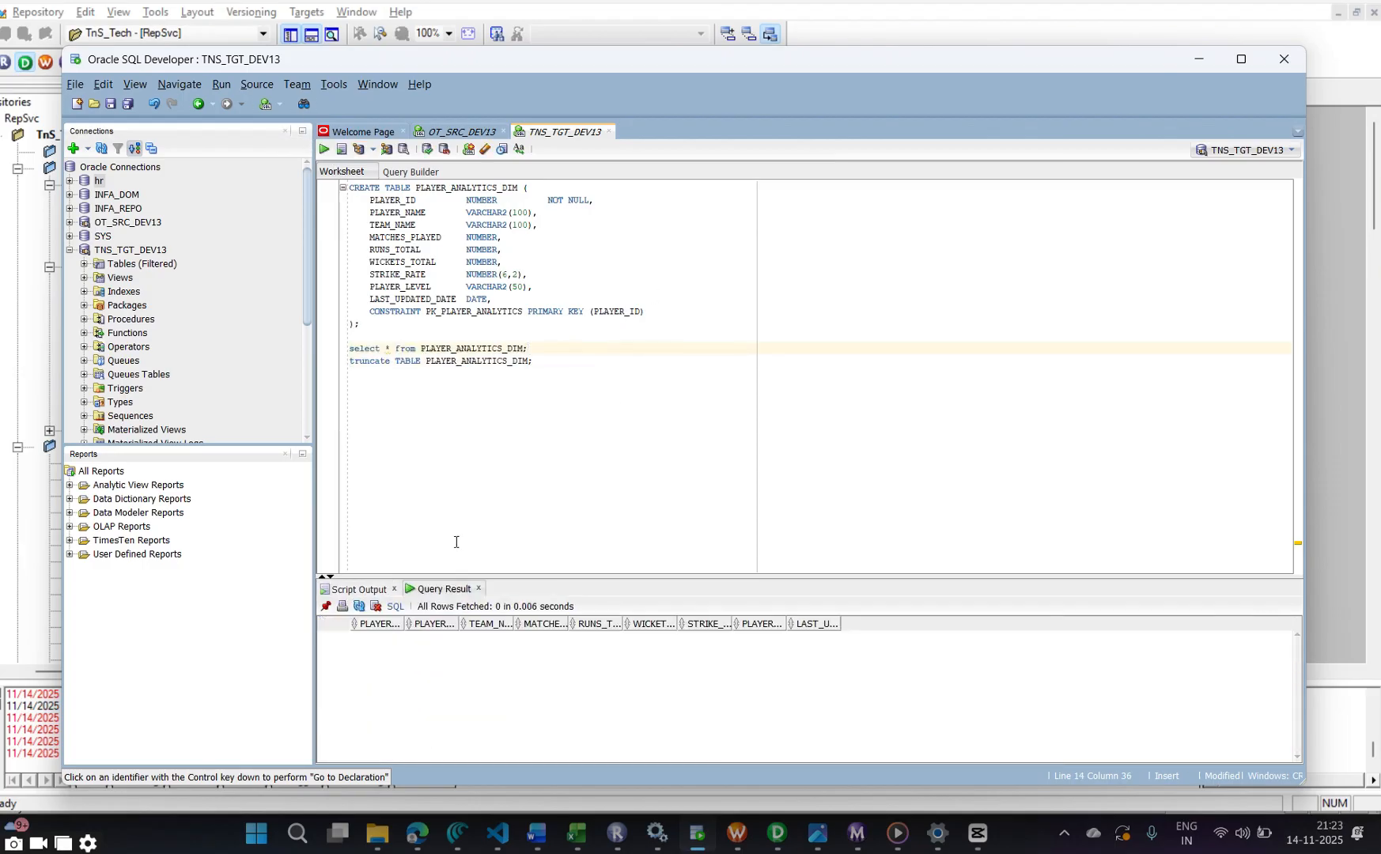
Examine the columns in the PLAYER_ANALYTICS_DIM create statement, including PLAYER_LEVEL, LAST_UPDATED_DATE and the primary key constraint
click(416, 211)
click(401, 226)
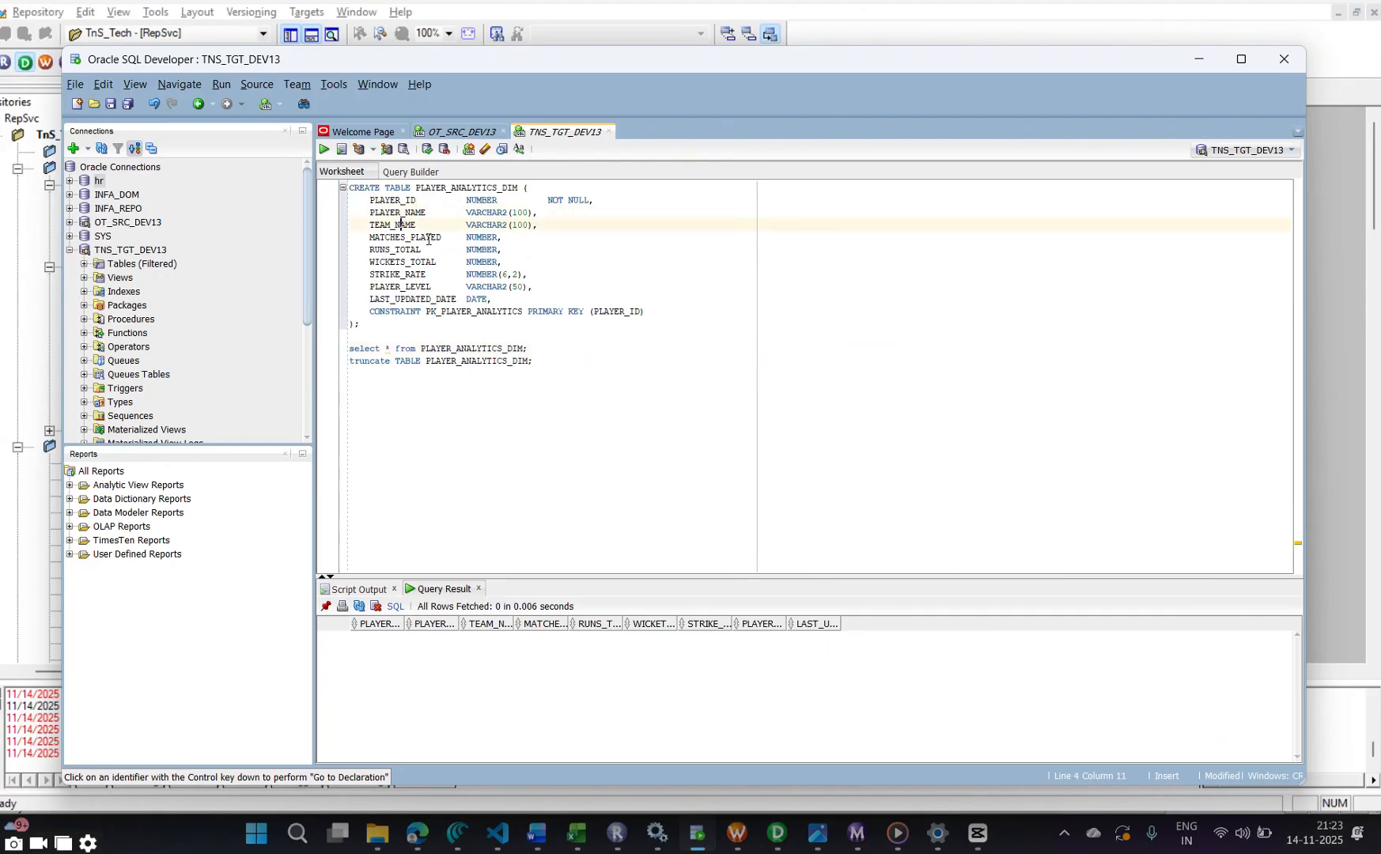
click(433, 238)
click(432, 263)
click(406, 276)
triple_click(411, 292)
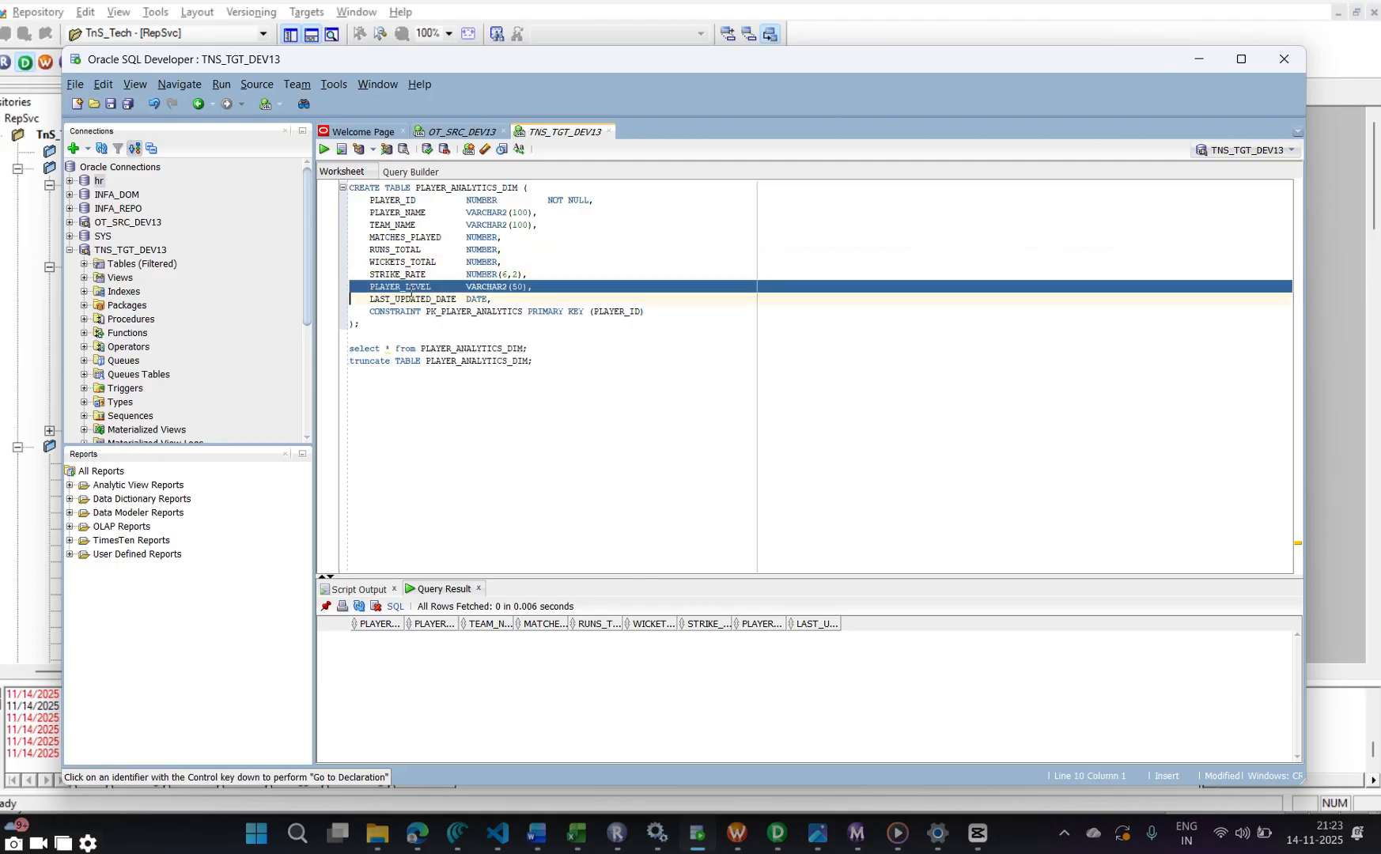
click(410, 288)
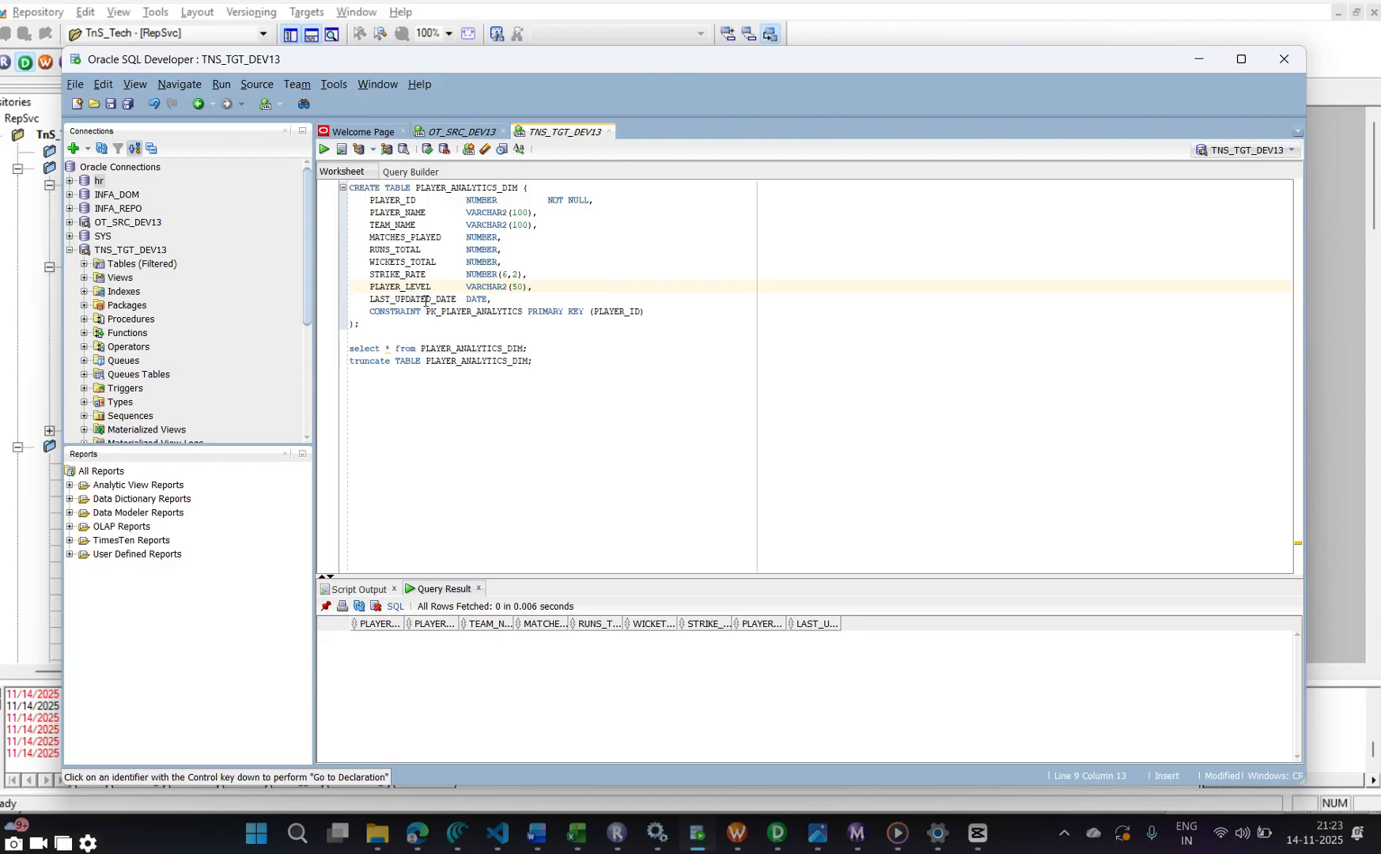
triple_click(426, 302)
double_click(426, 302)
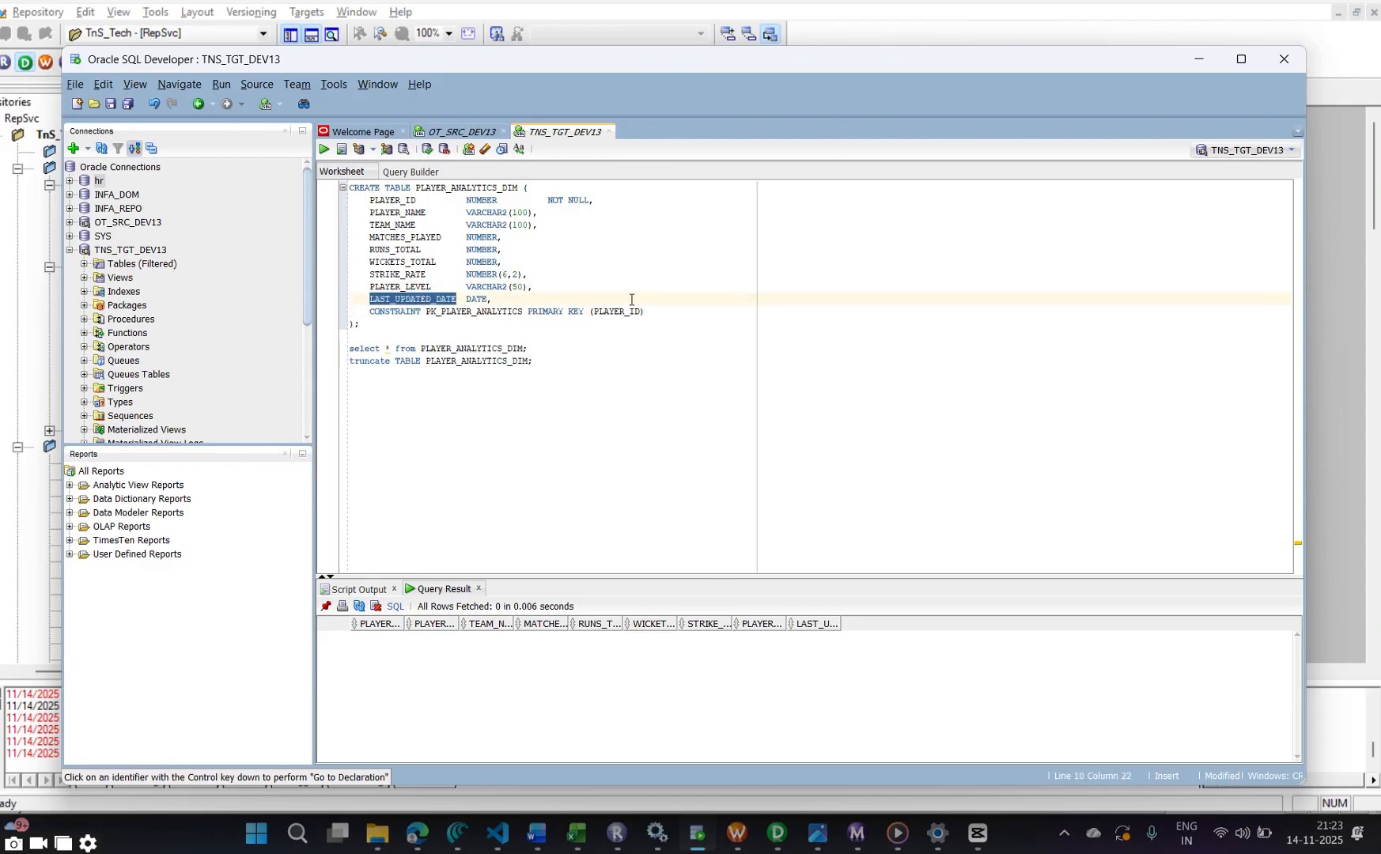
drag(653, 311, 366, 198)
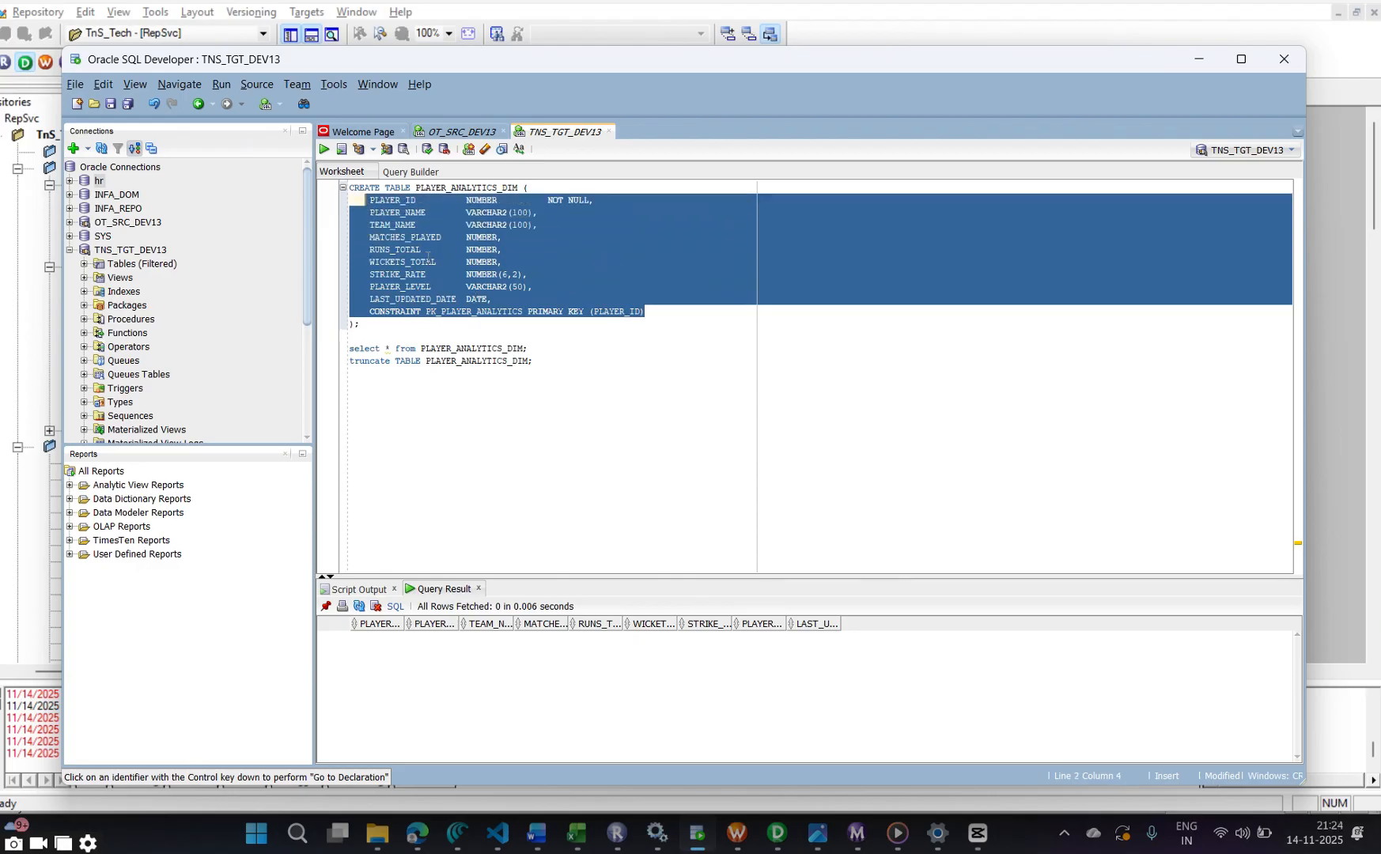
Switch to JOINER_MAPPING_DOCUMENT in Excel and fill the TARGET TABLE cells D2:D11 with light blue
key(alt+Tab)
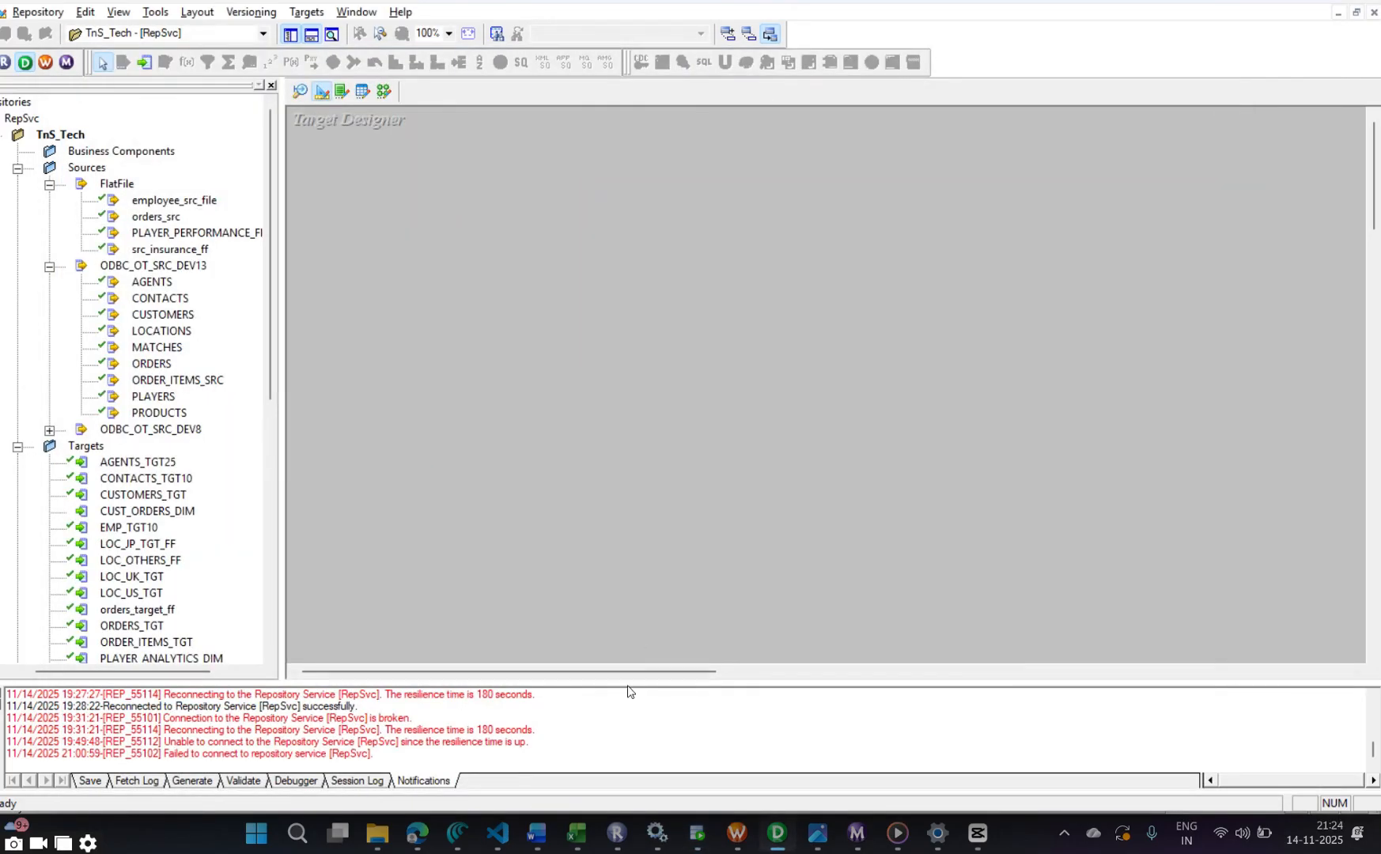
key(alt+Tab)
mouse_move(576, 832)
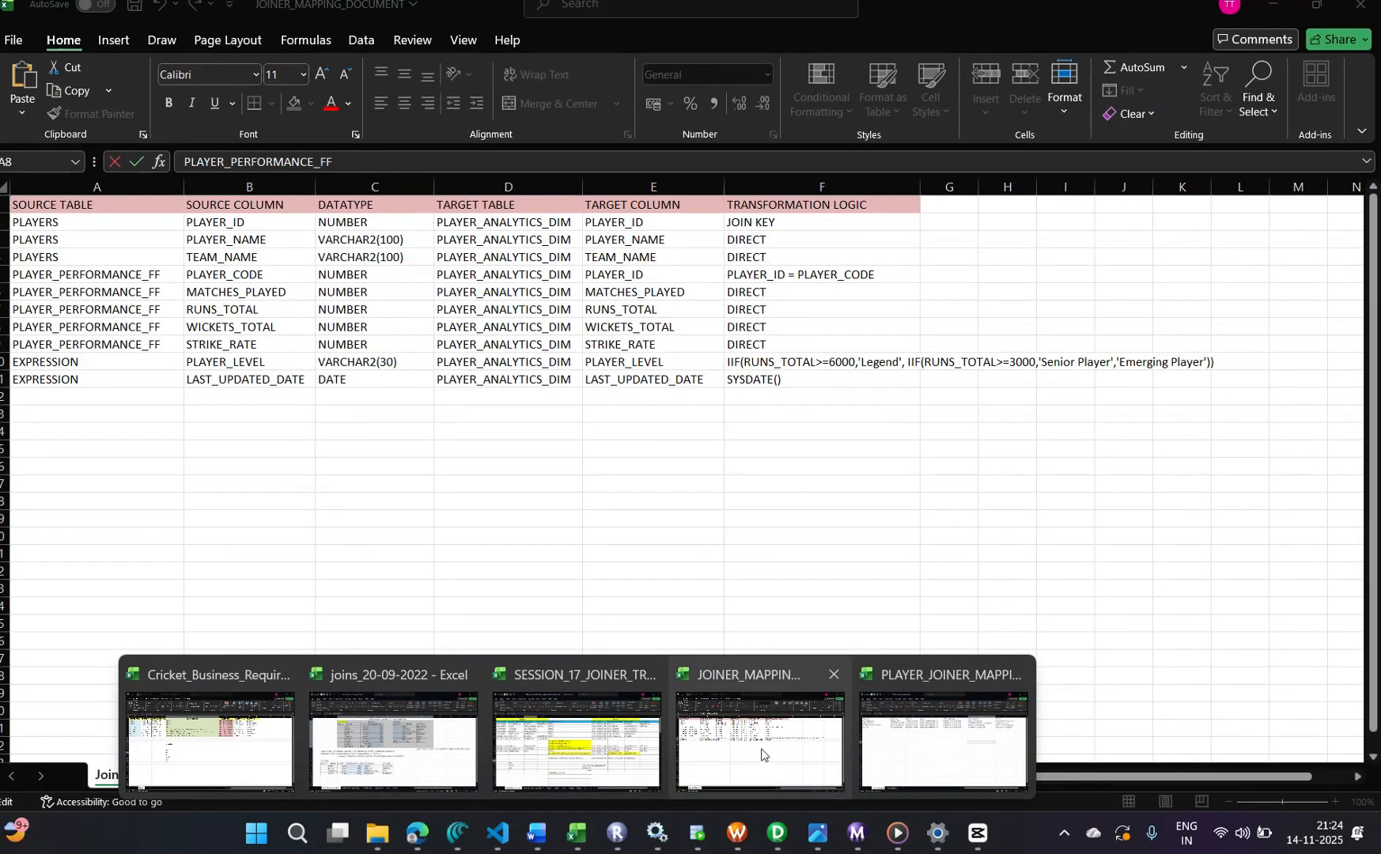
click(761, 753)
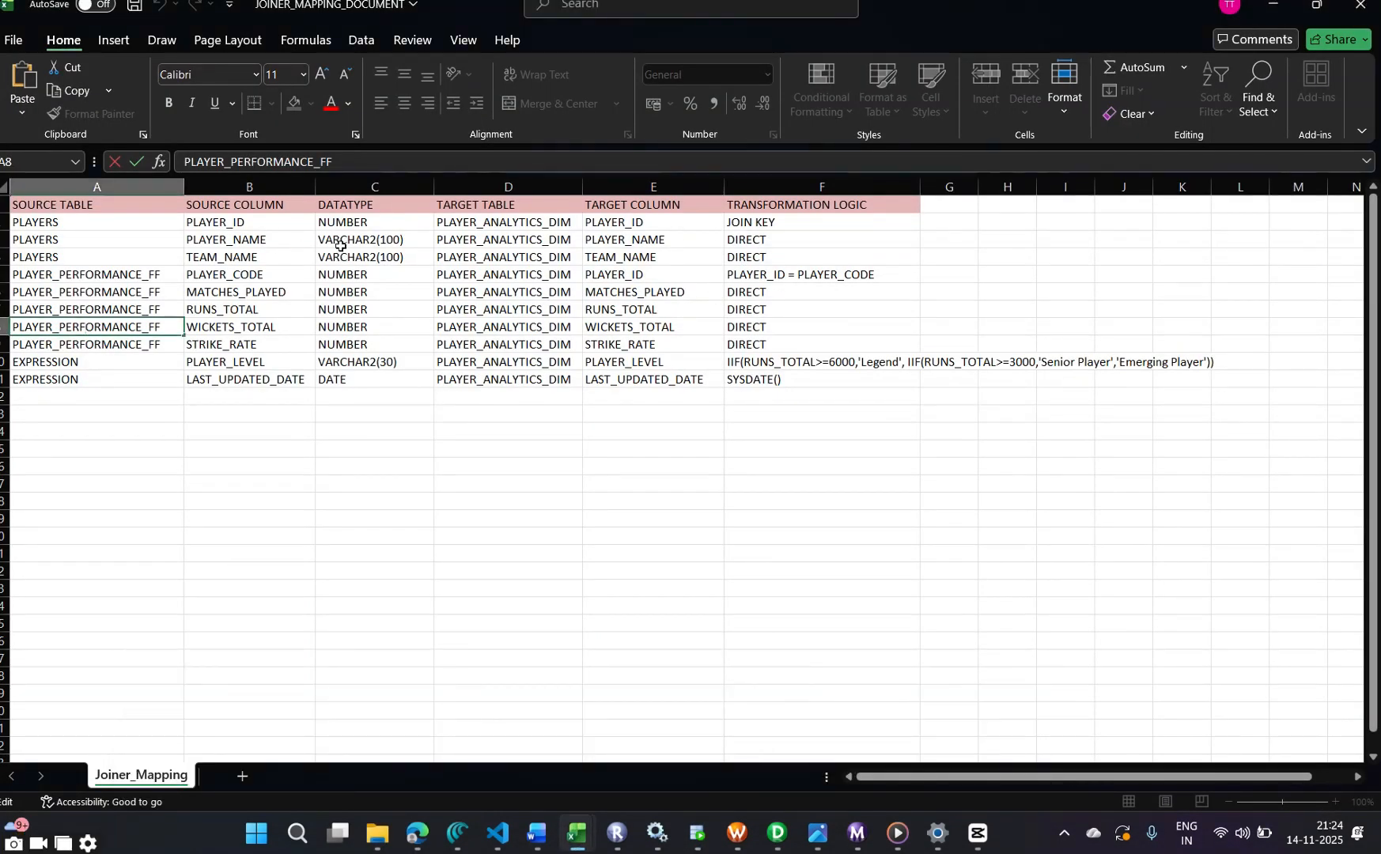
drag(487, 226, 504, 379)
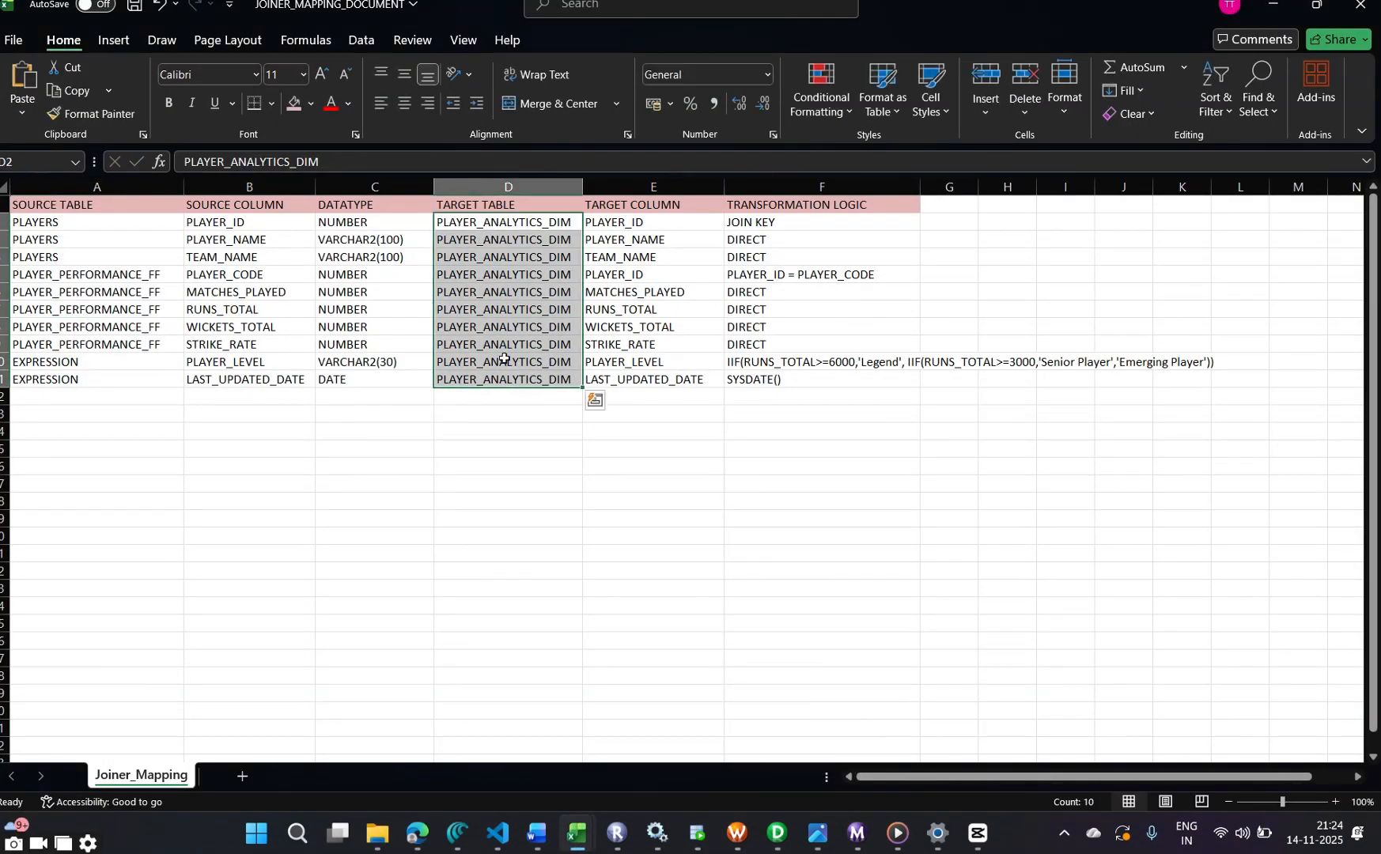
right_click(509, 325)
click(609, 204)
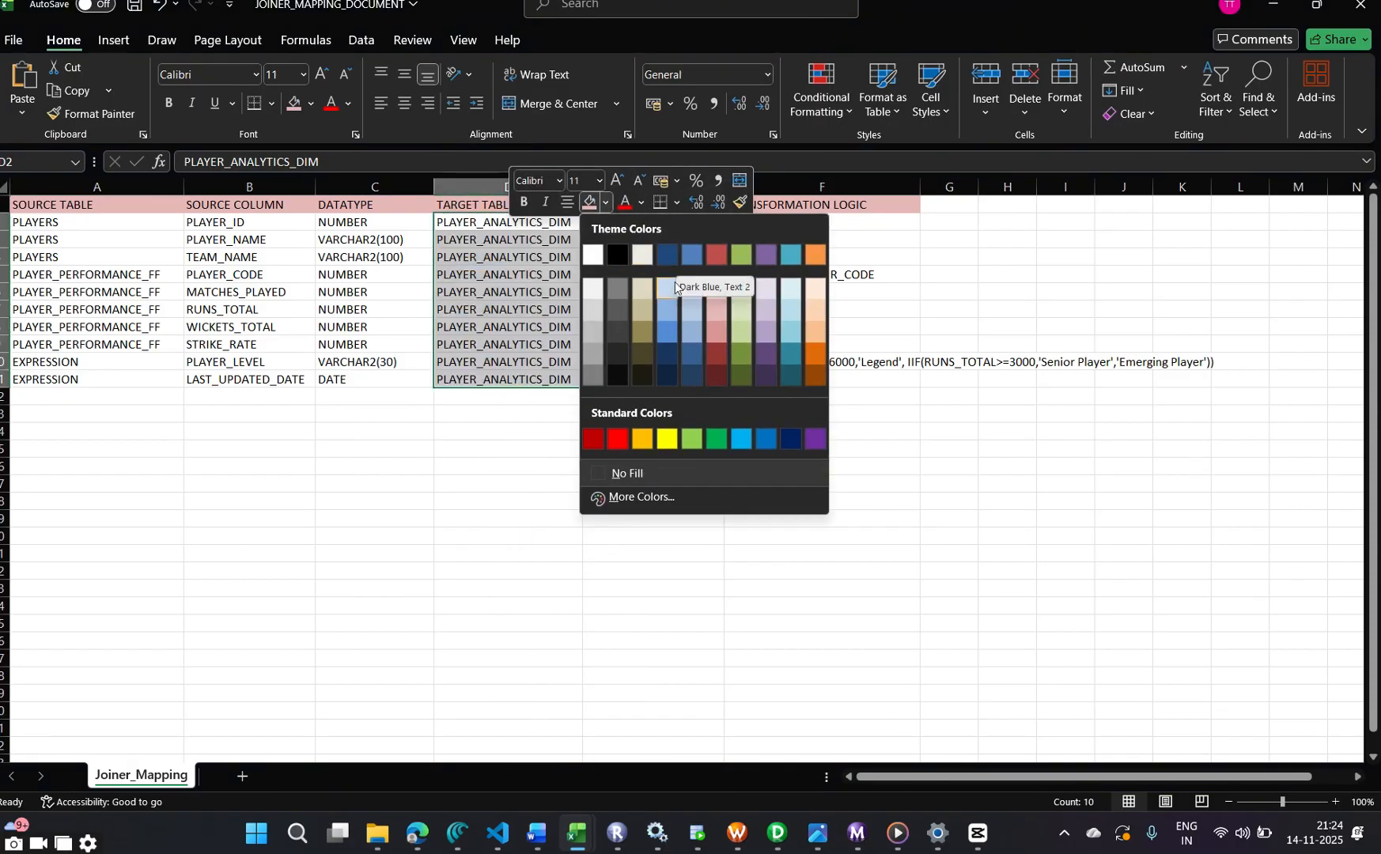
click(669, 289)
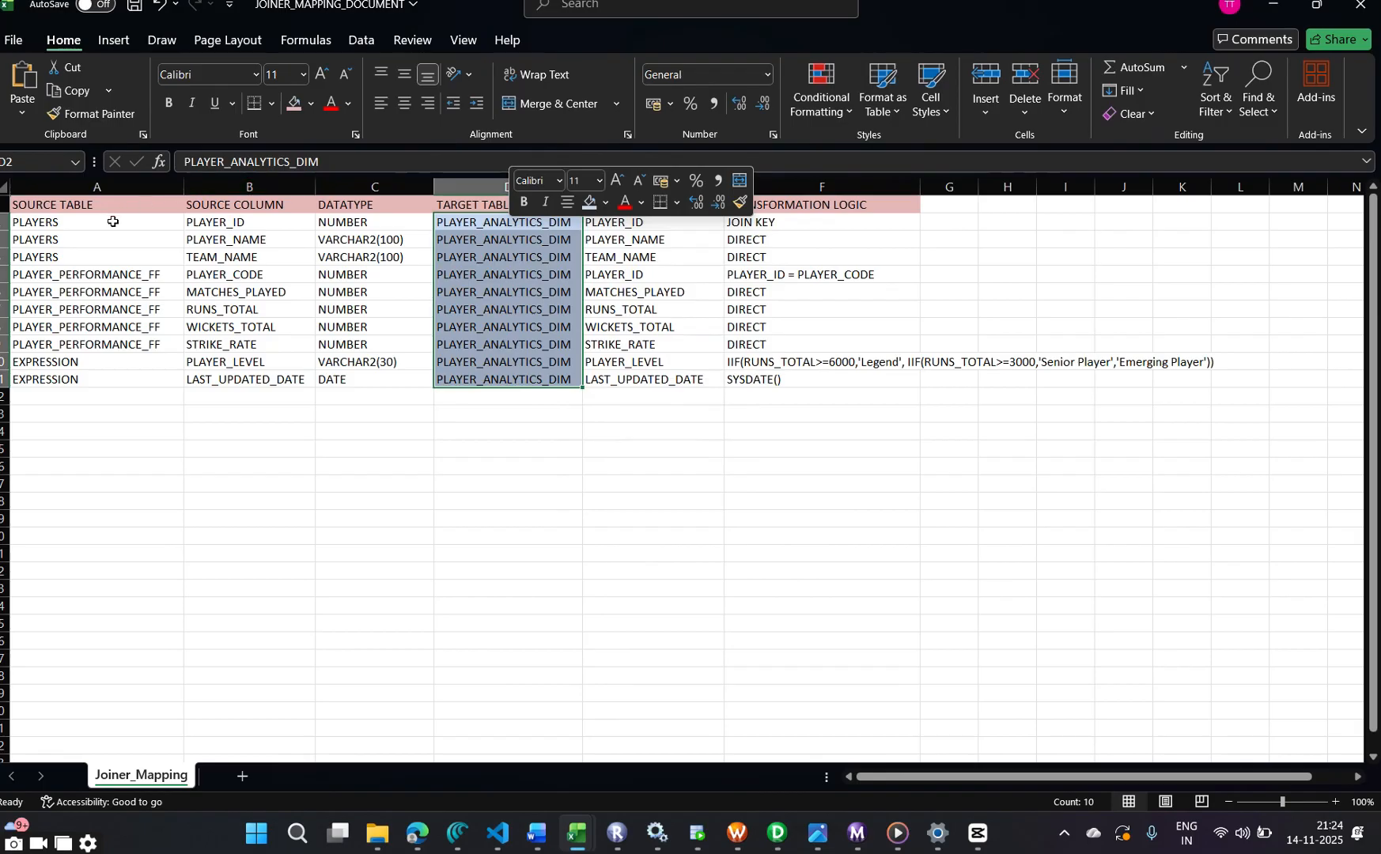
Fill the SOURCE TABLE cells A2:A11 with the same light blue
drag(110, 222, 117, 377)
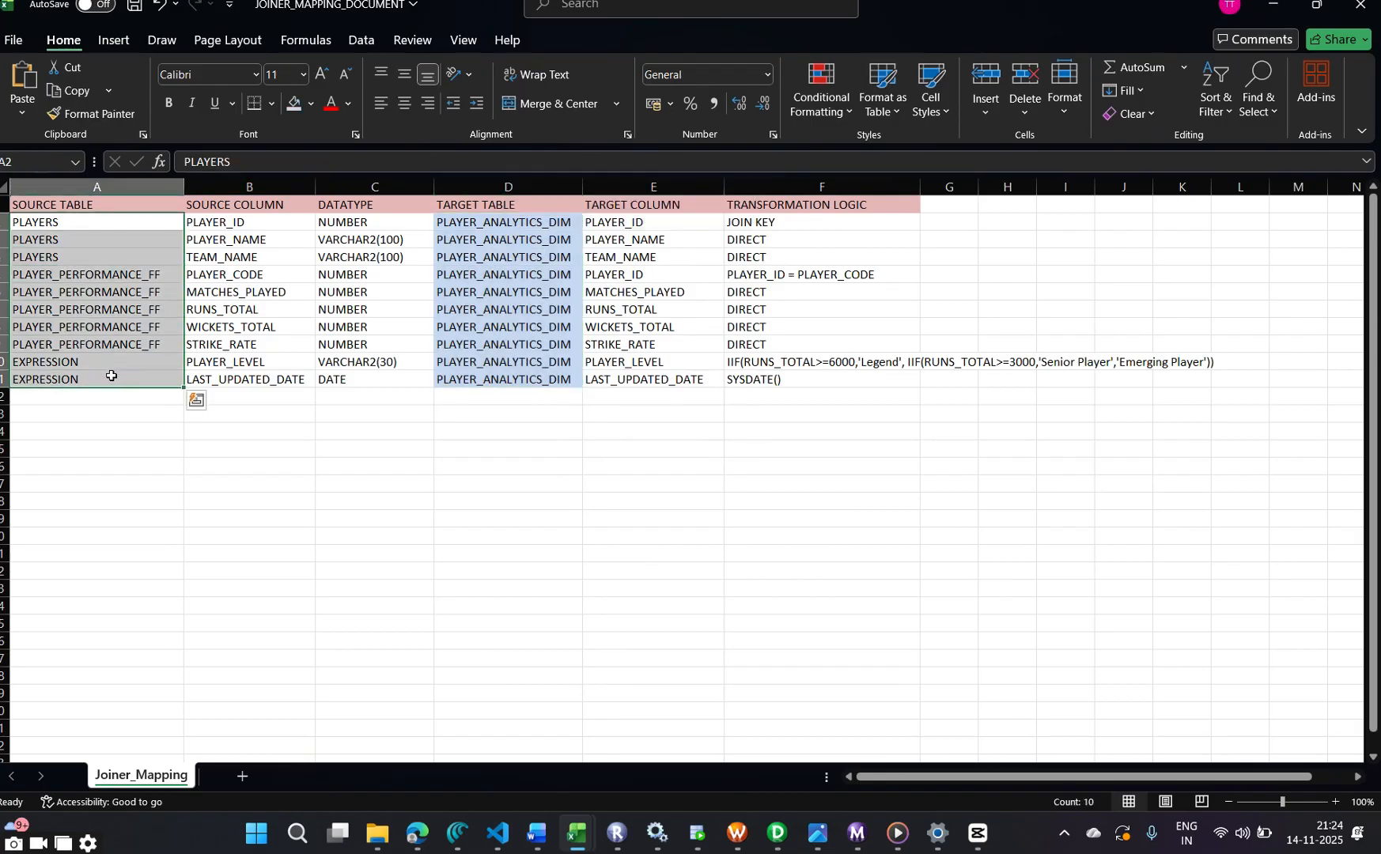
right_click(77, 287)
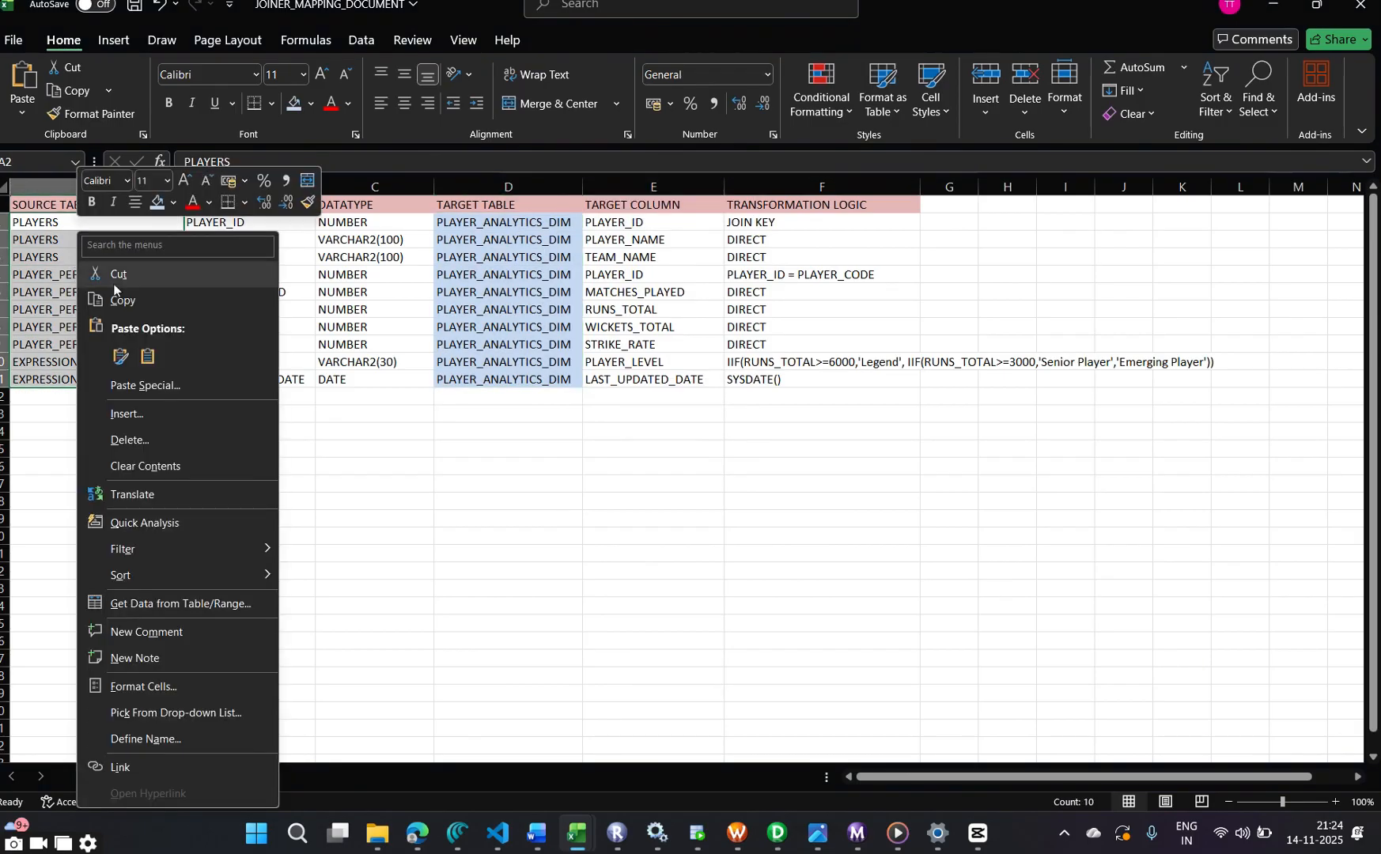
click(159, 204)
click(482, 498)
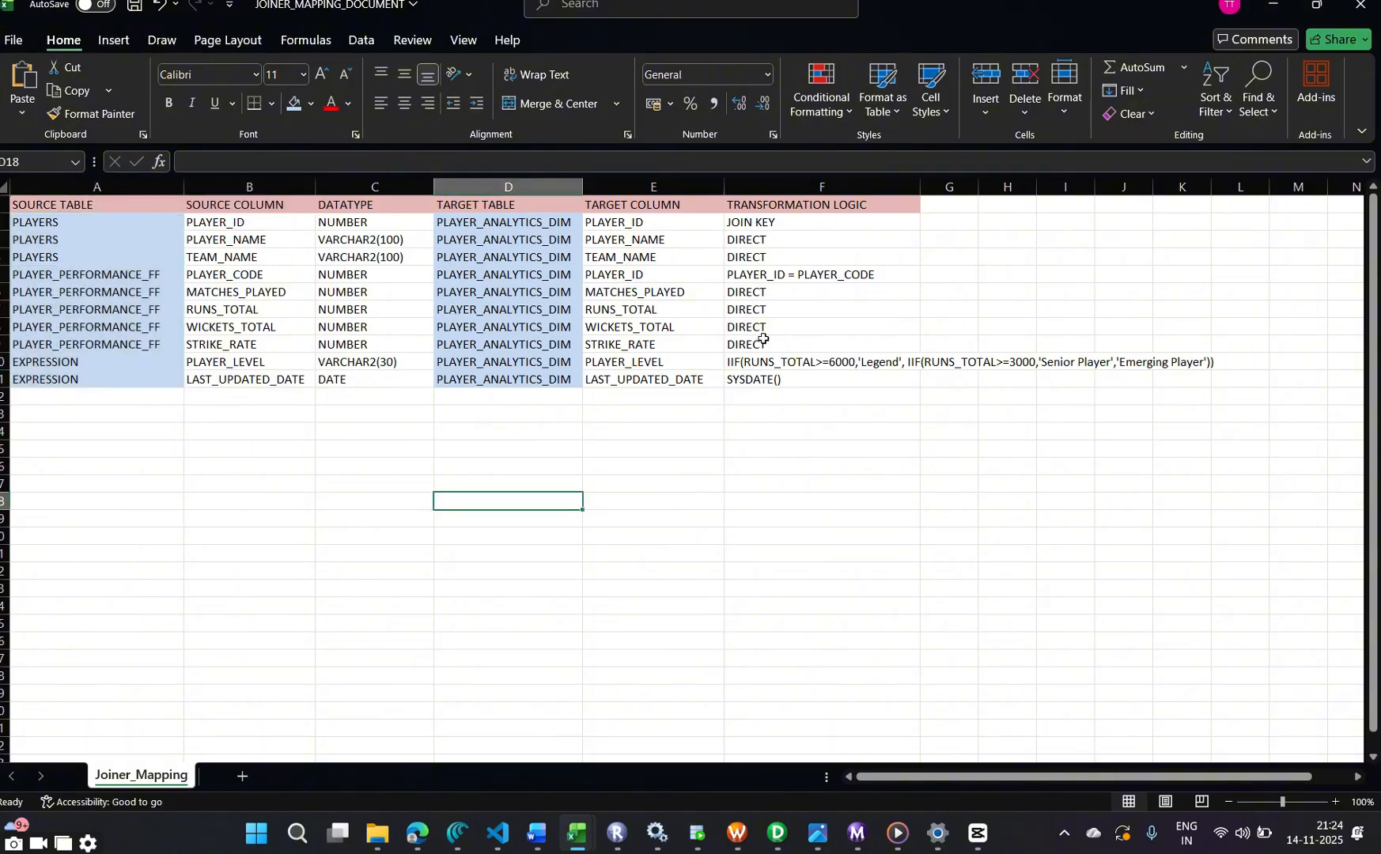
Examine the transformation logic for the PLAYER_CODE join condition, PLAYER_LEVEL and LAST_UPDATED_DATE
click(797, 276)
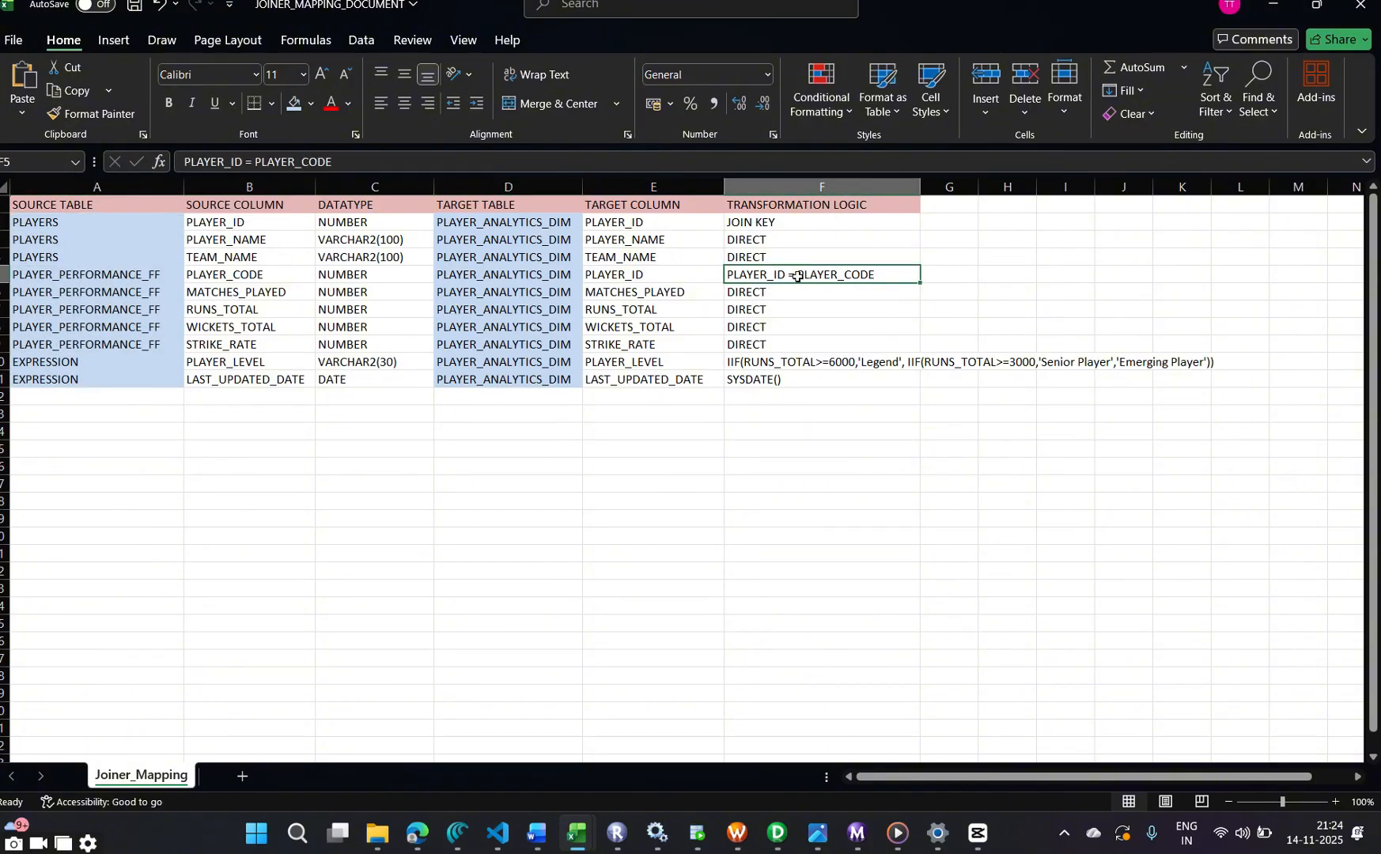
double_click(882, 276)
triple_click(882, 276)
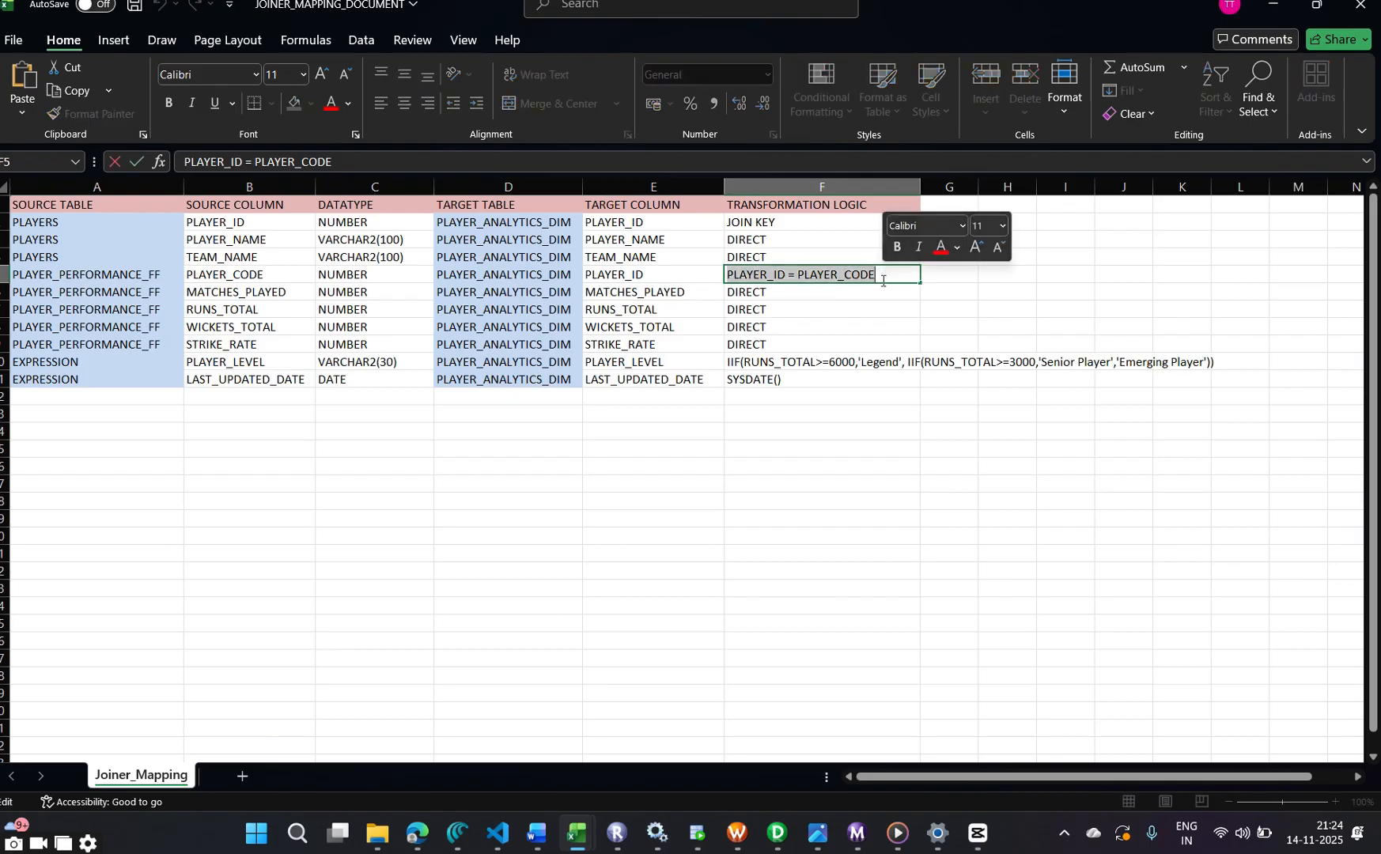
double_click(845, 366)
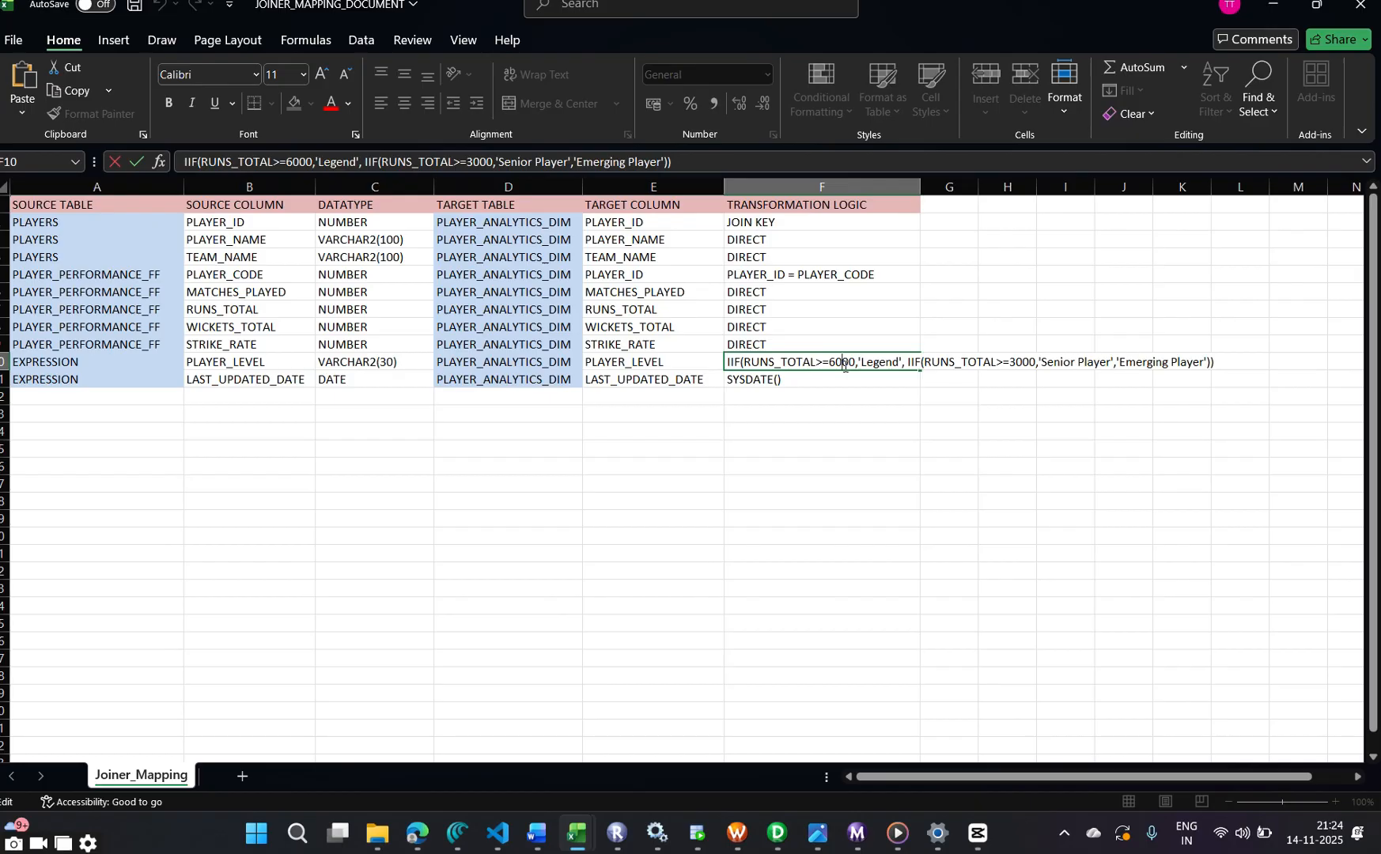
key(Escape)
drag(818, 379, 833, 398)
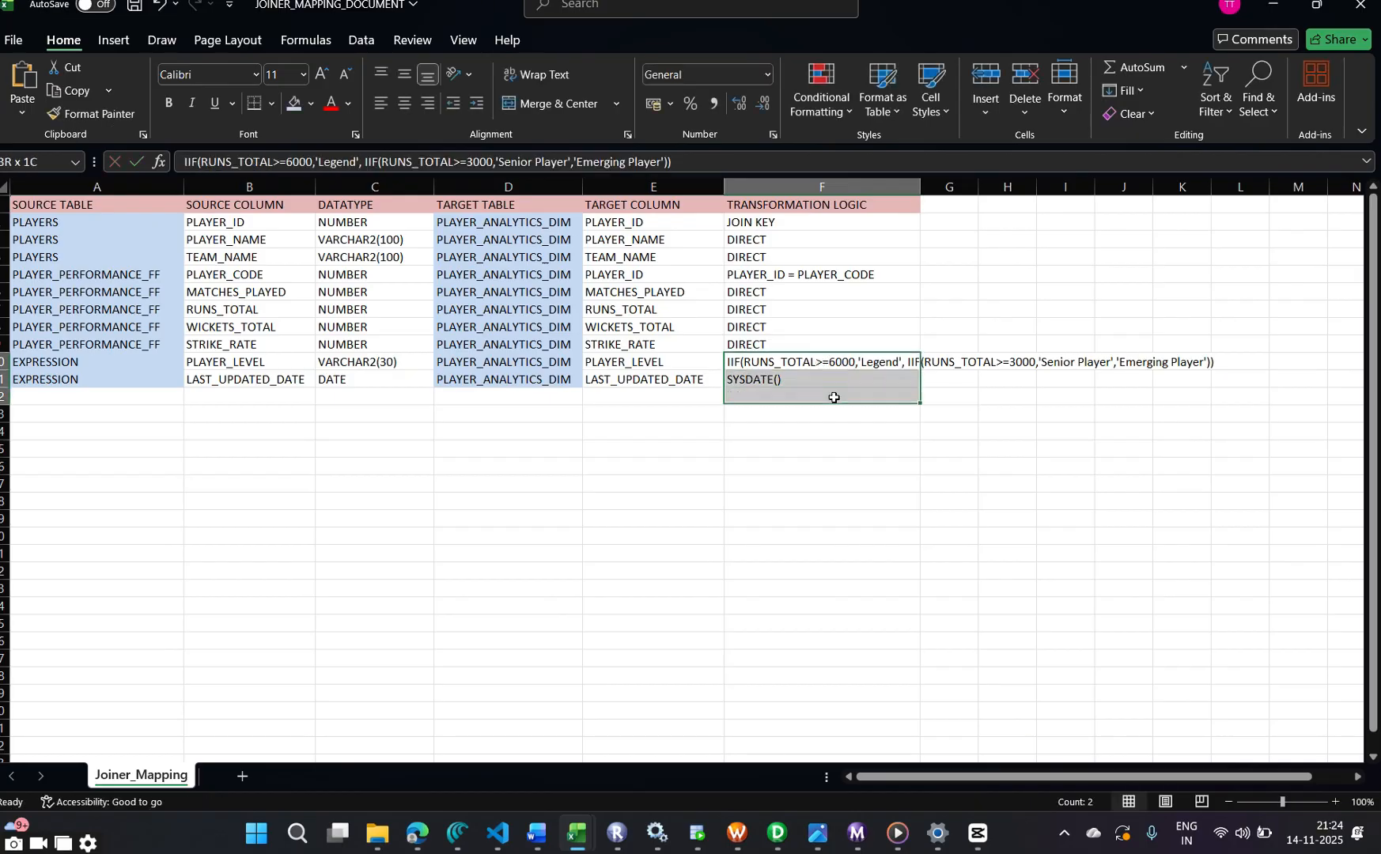
click(714, 496)
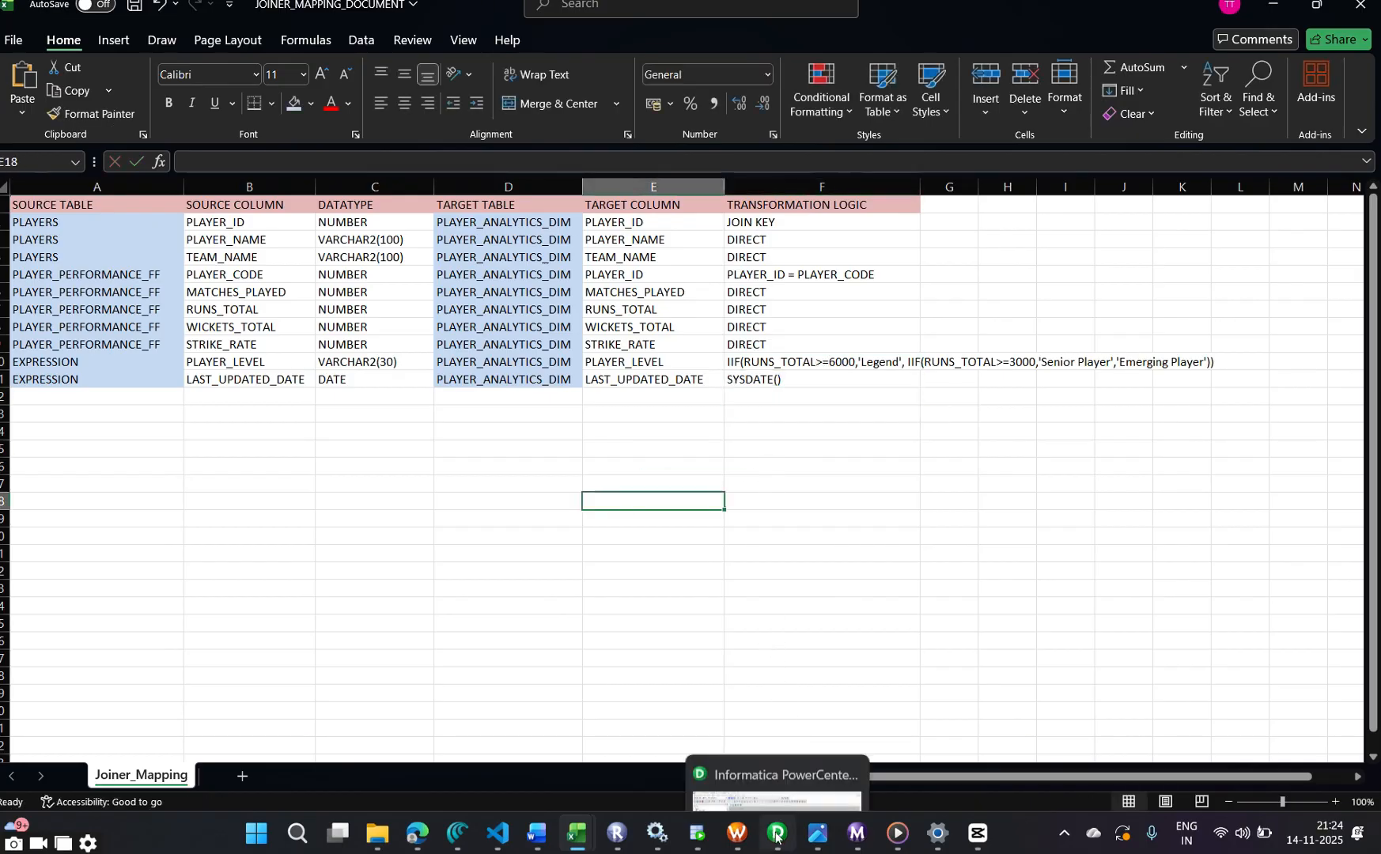
Switch to Informatica PowerCenter Designer and place the PLAYER_ANALYTICS_DIM target in the Target Designer workspace
click(776, 836)
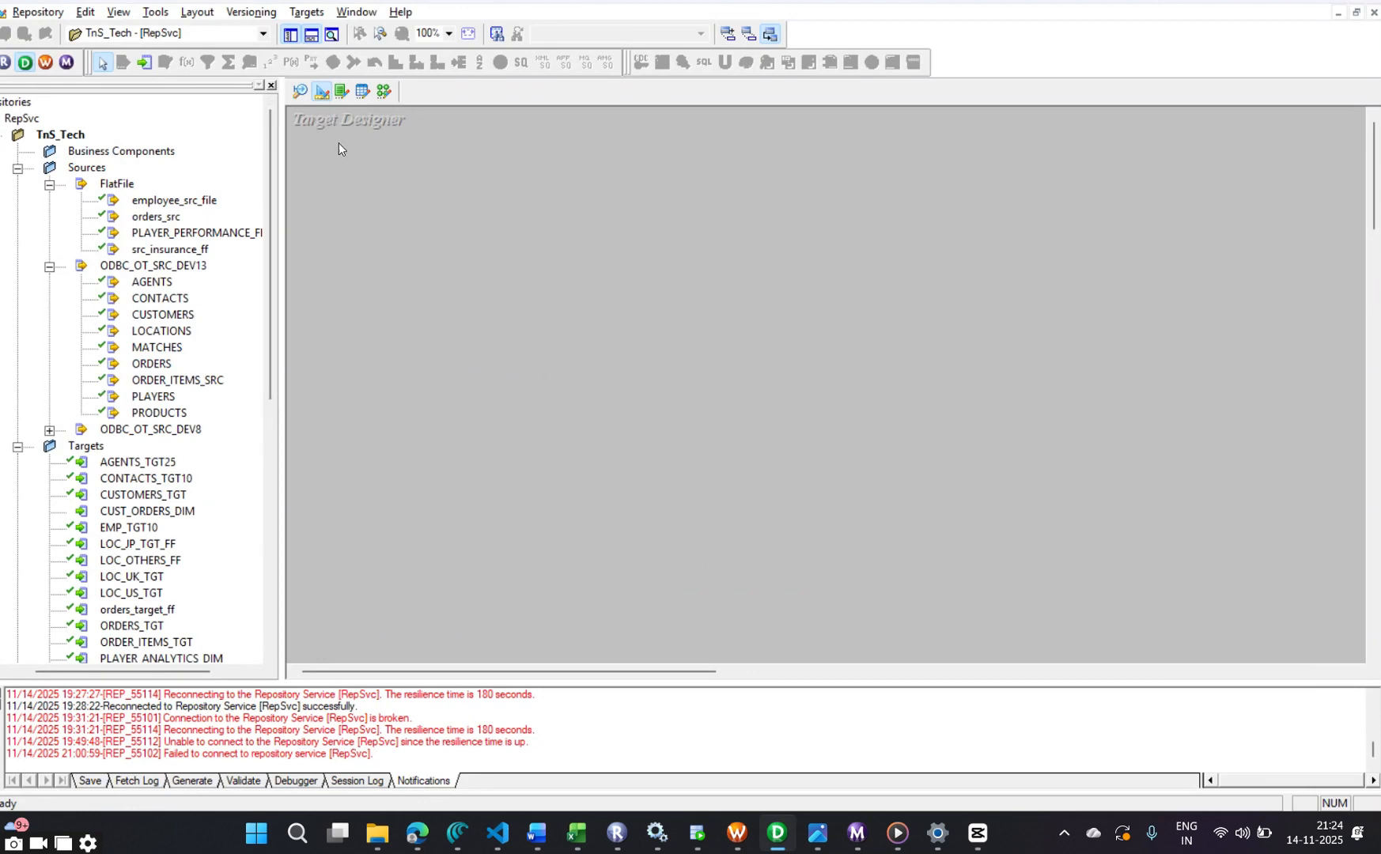
scroll(191, 449, down, 3)
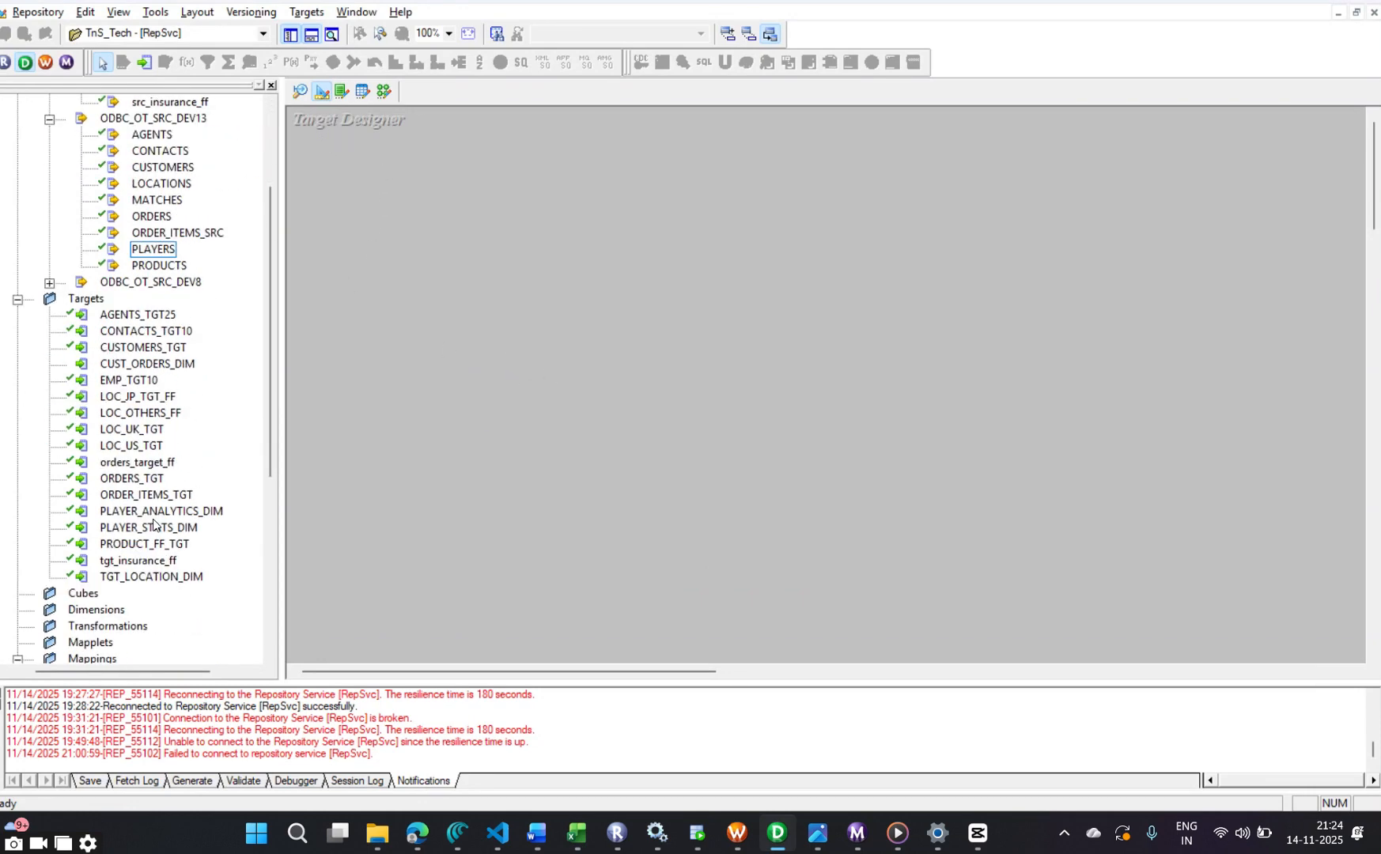
drag(142, 517, 374, 248)
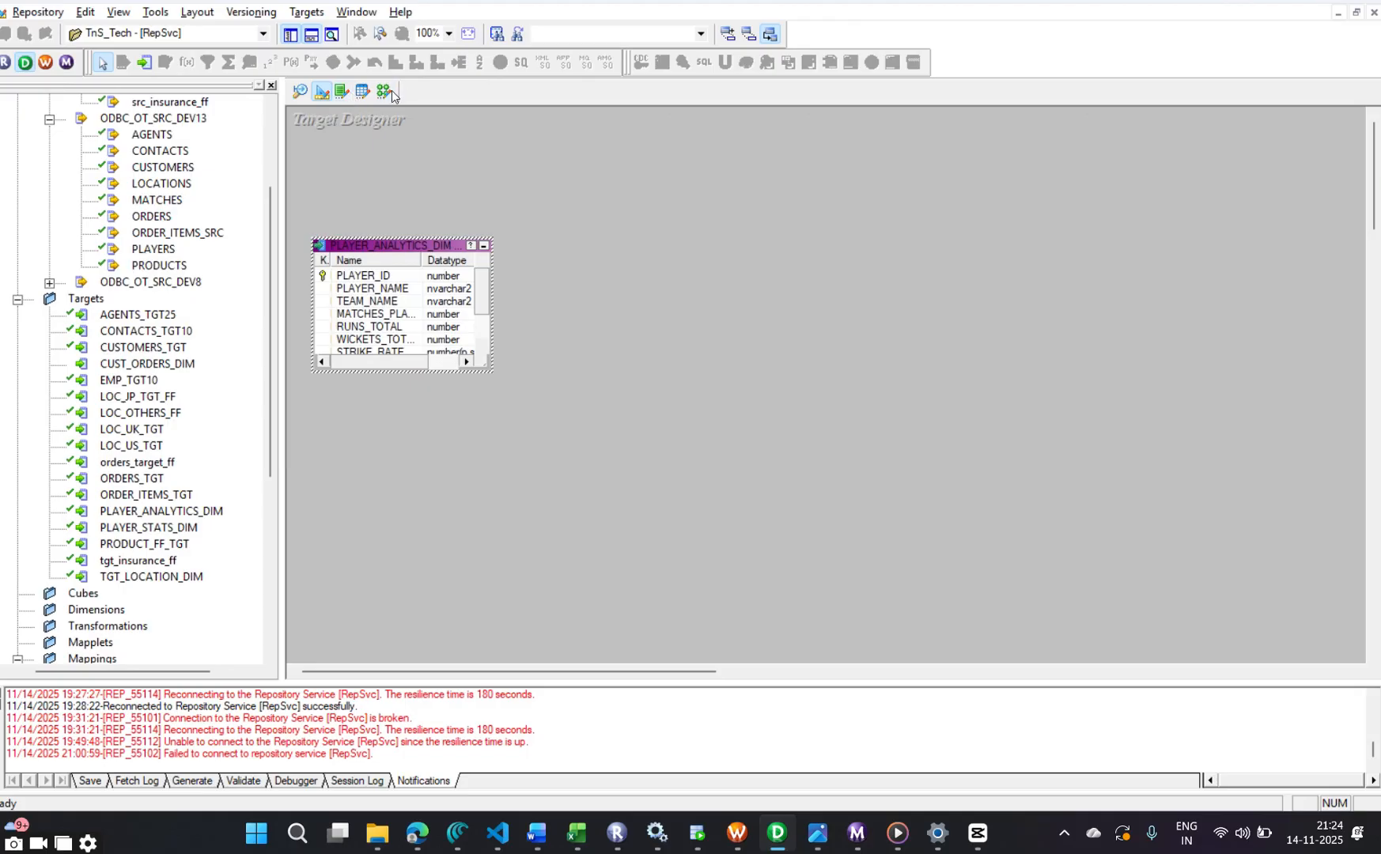
Create a mapping named m_PLAYER_ANALYTICS_DIM_stats in the Mapping Designer, copying the target table name from the mapping document
click(390, 92)
click(299, 13)
mouse_move(349, 24)
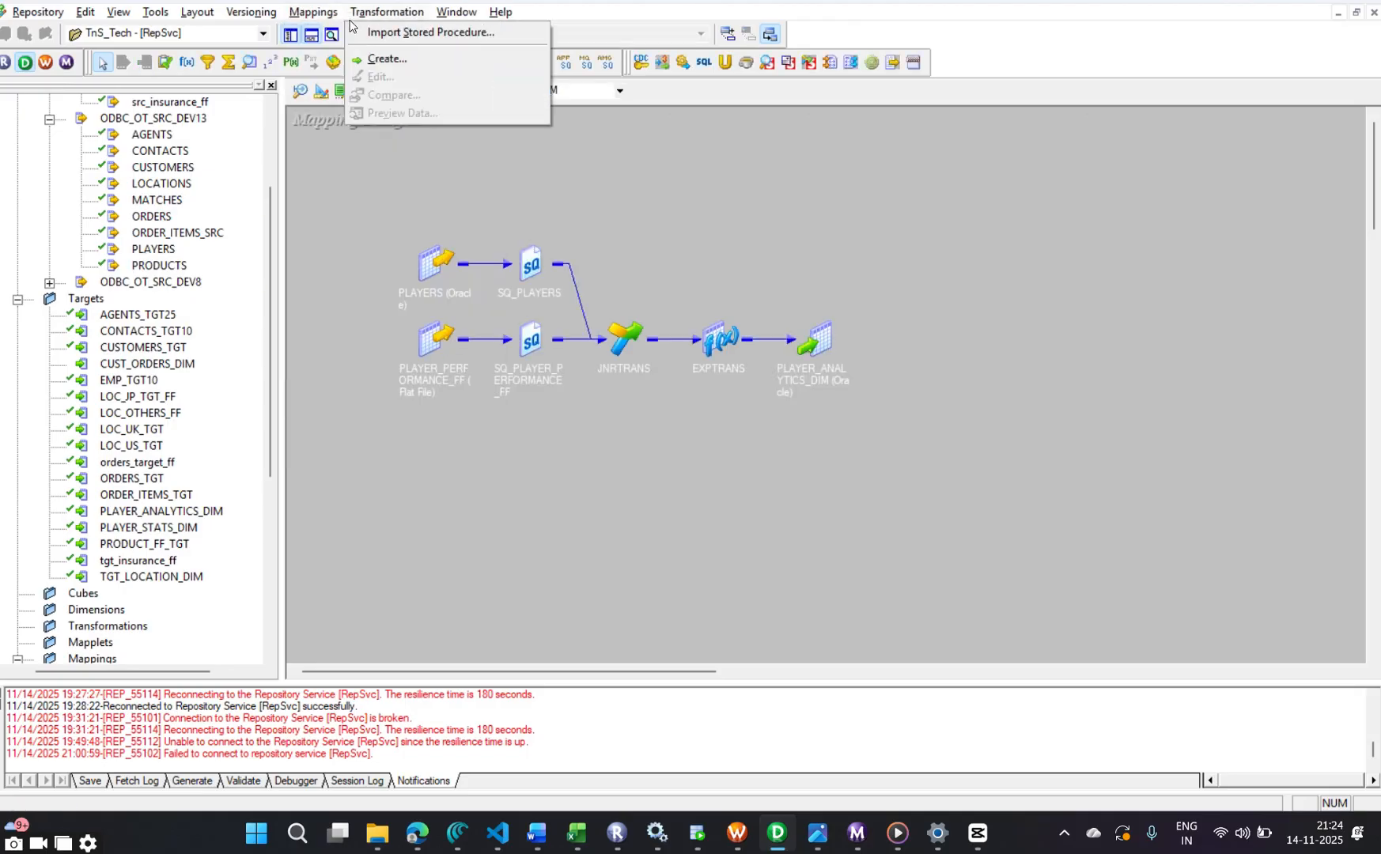
click(324, 31)
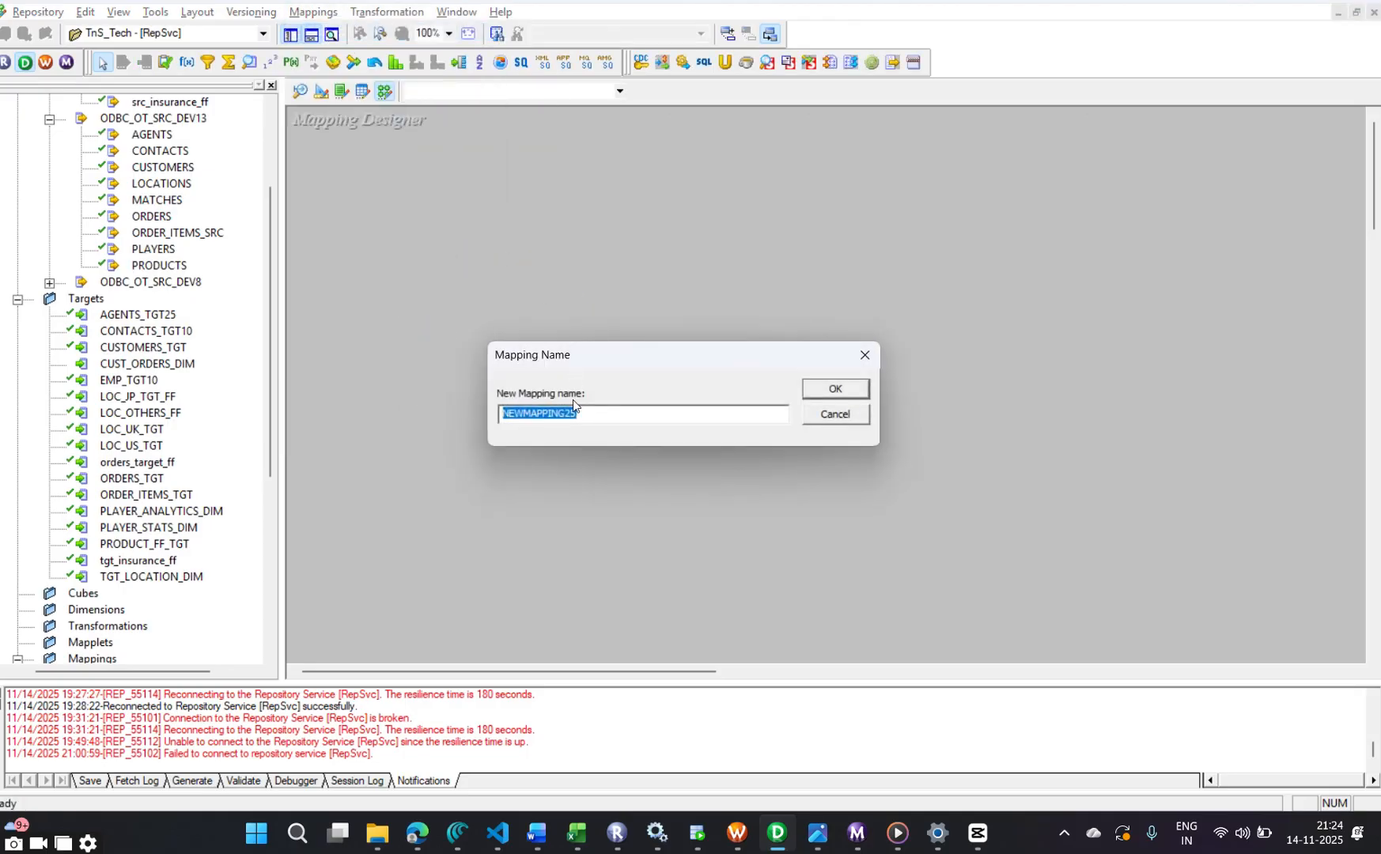
text(m_)
key(alt+Tab)
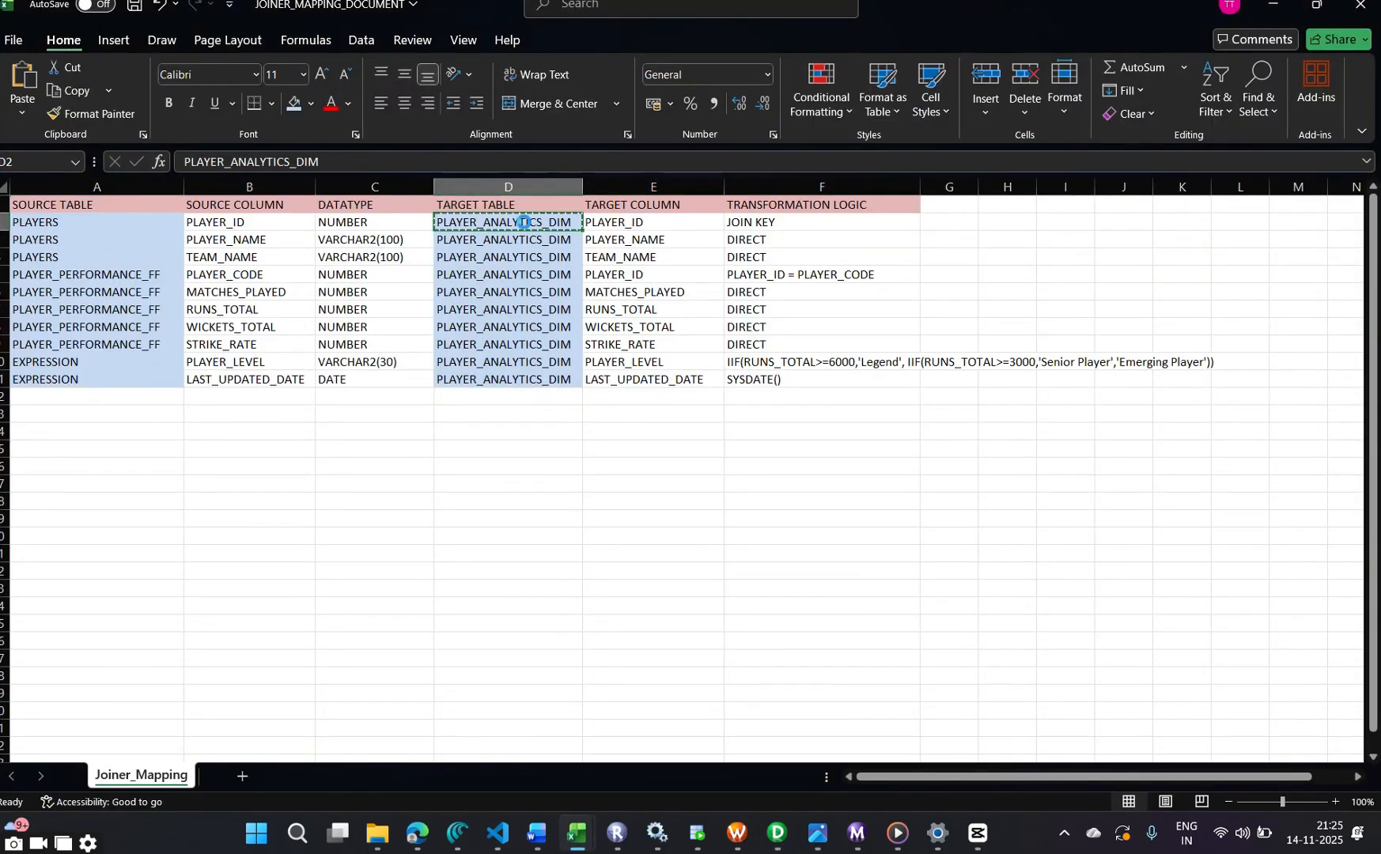
key(ctrl+c)
key(alt+Tab)
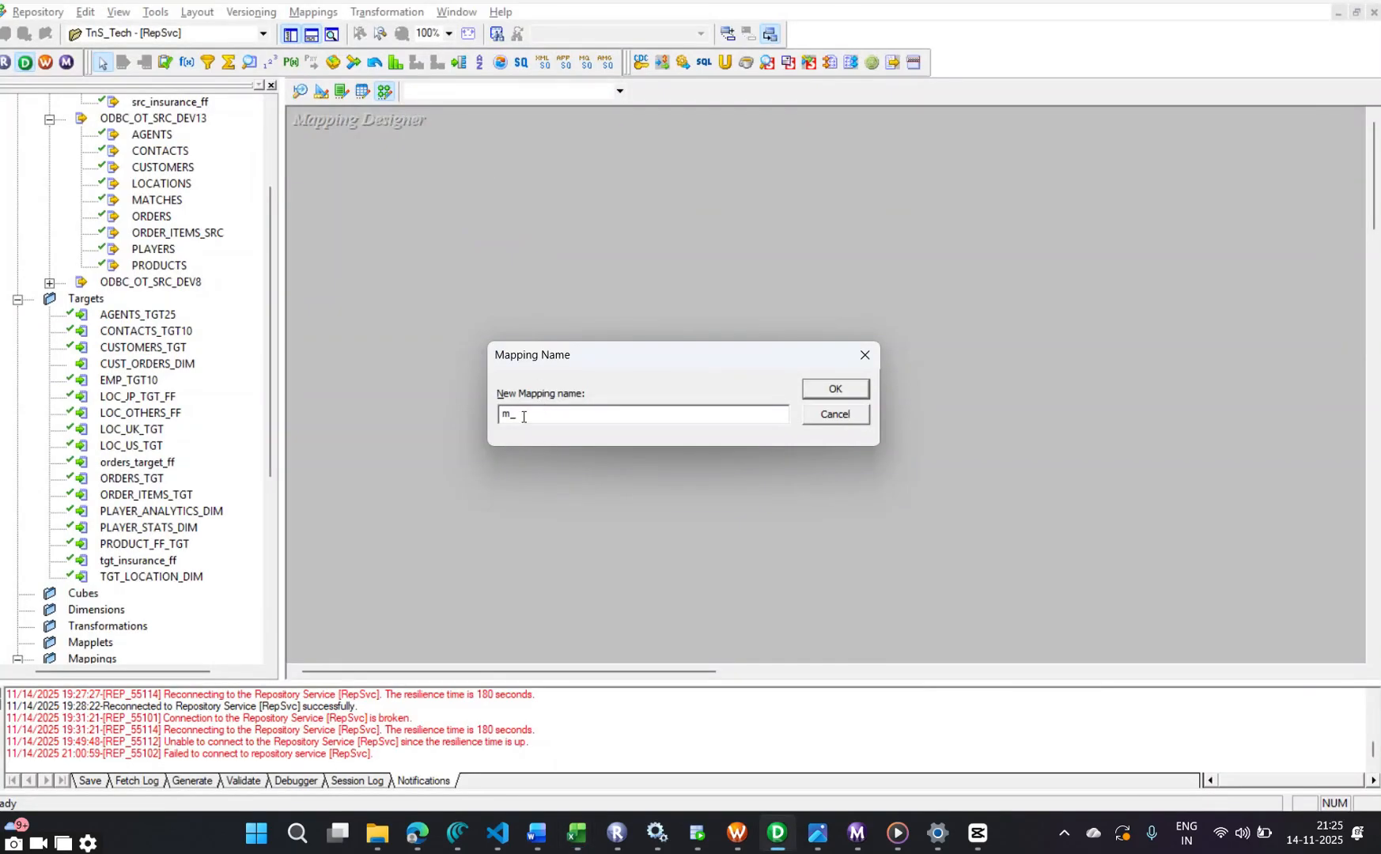
key(ctrl+v)
click(856, 388)
right_click(855, 388)
click(601, 348)
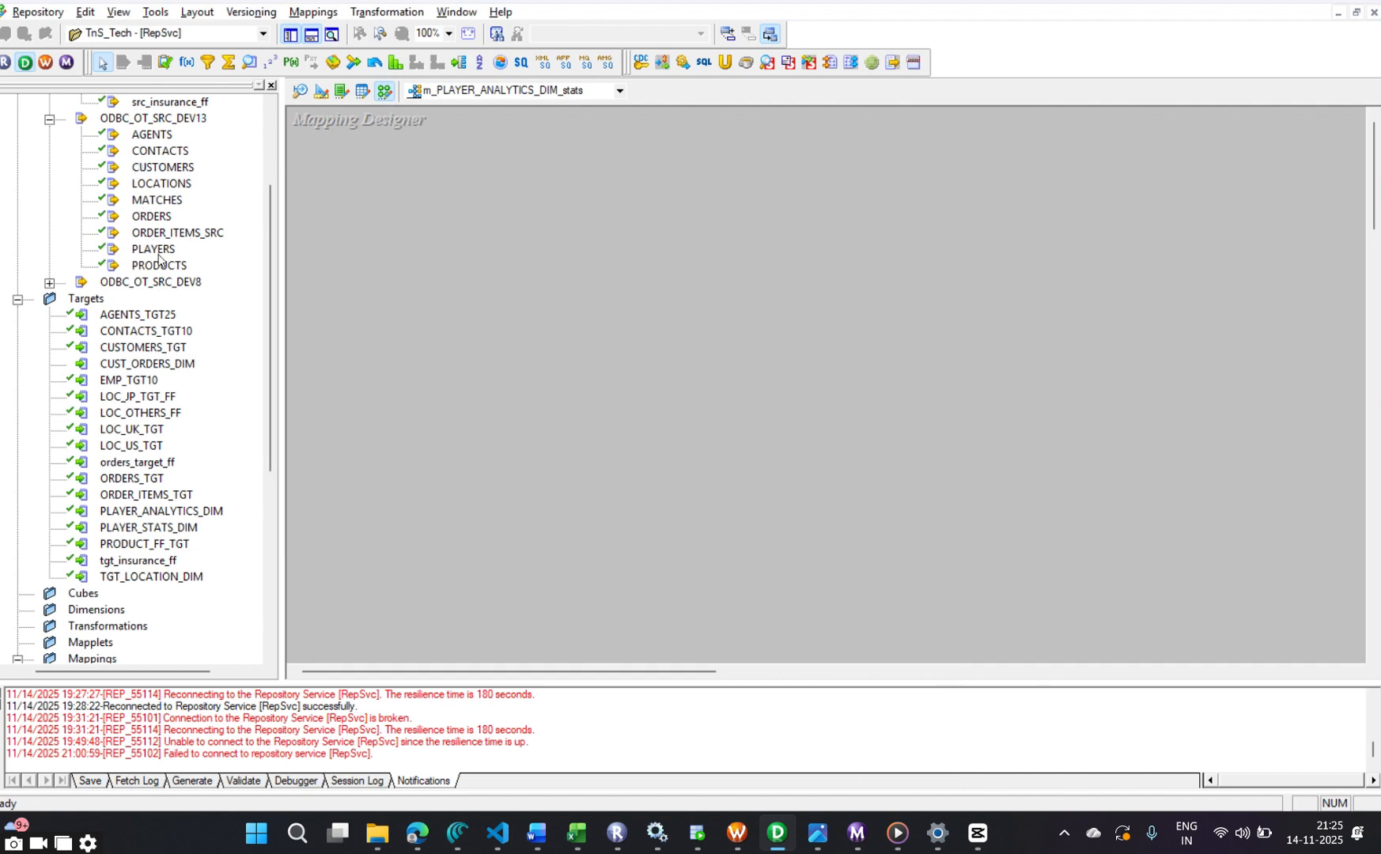
Add the PLAYERS and PLAYER_PERFORMANCE_FF sources to the mapping and arrange them one above the other
drag(158, 255, 423, 209)
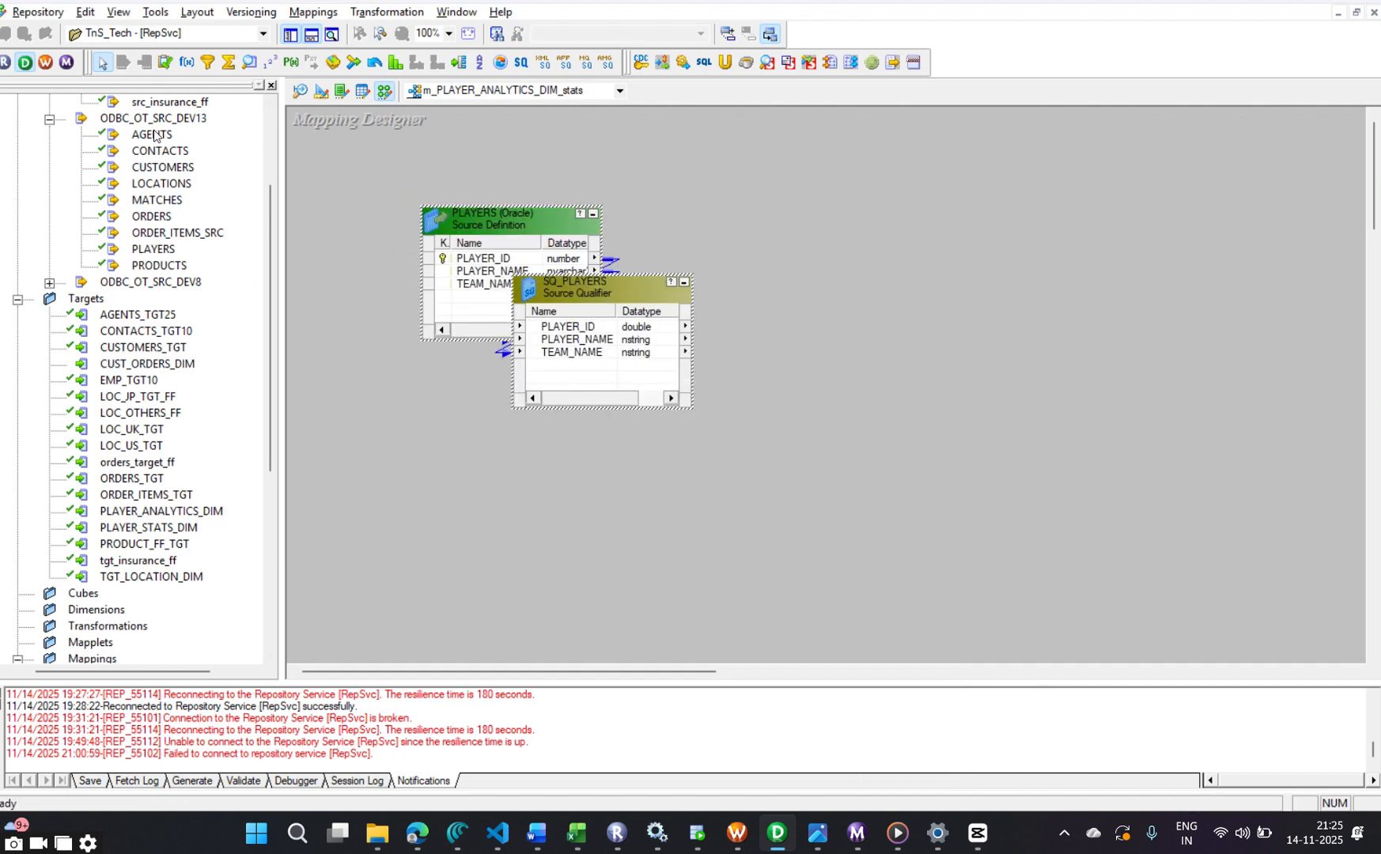
scroll(155, 135, up, 3)
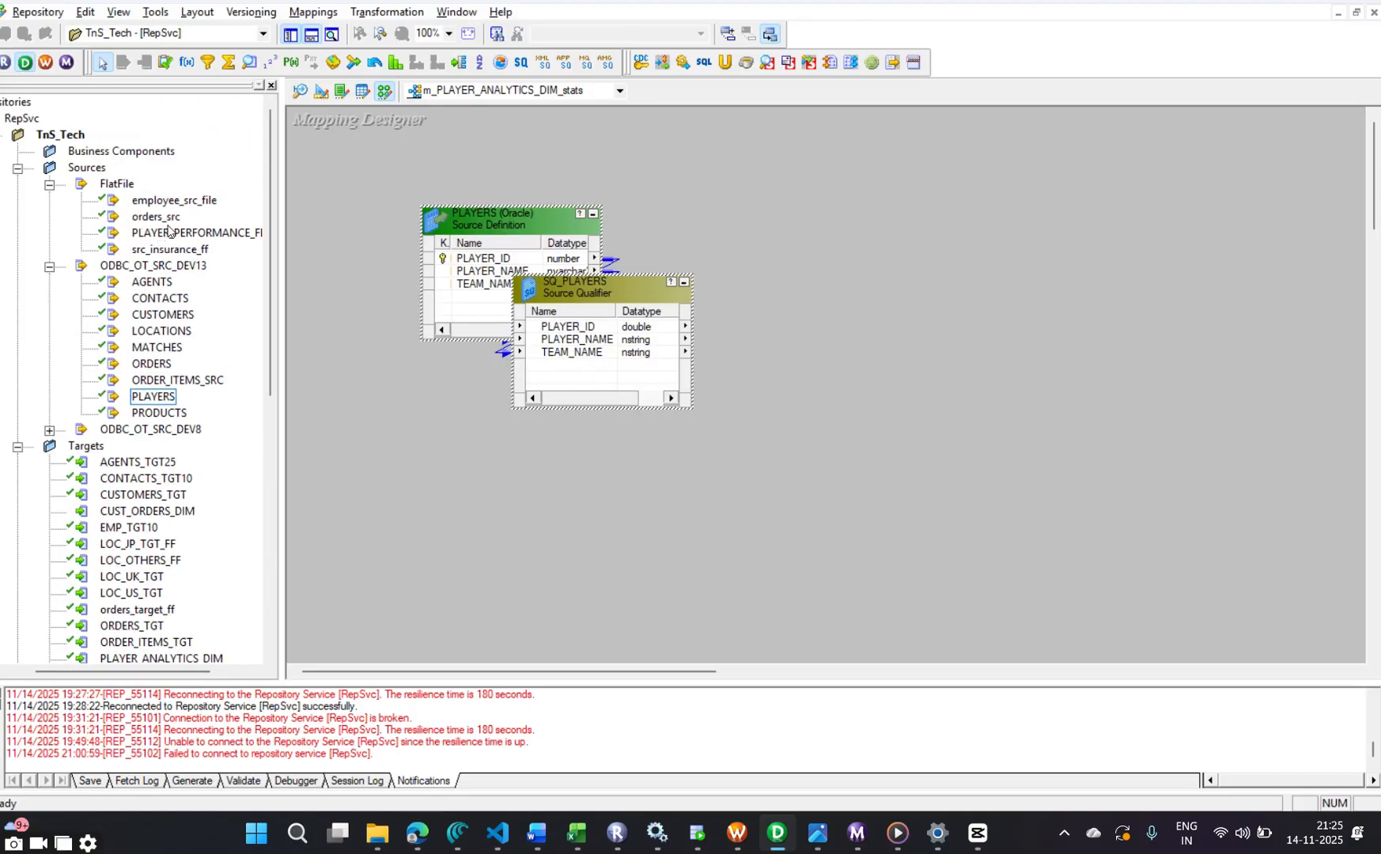
drag(202, 237, 503, 486)
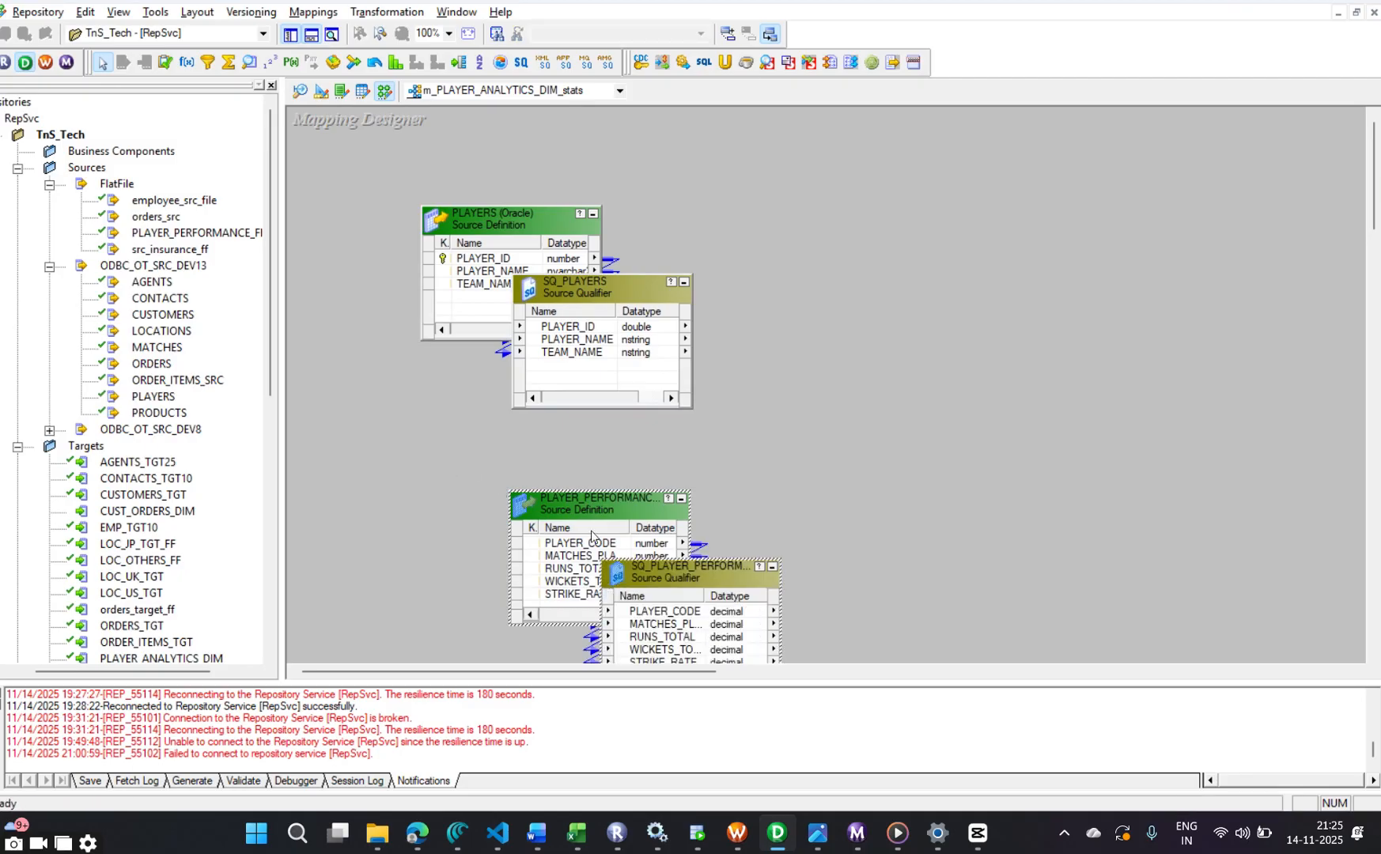
drag(581, 508, 436, 454)
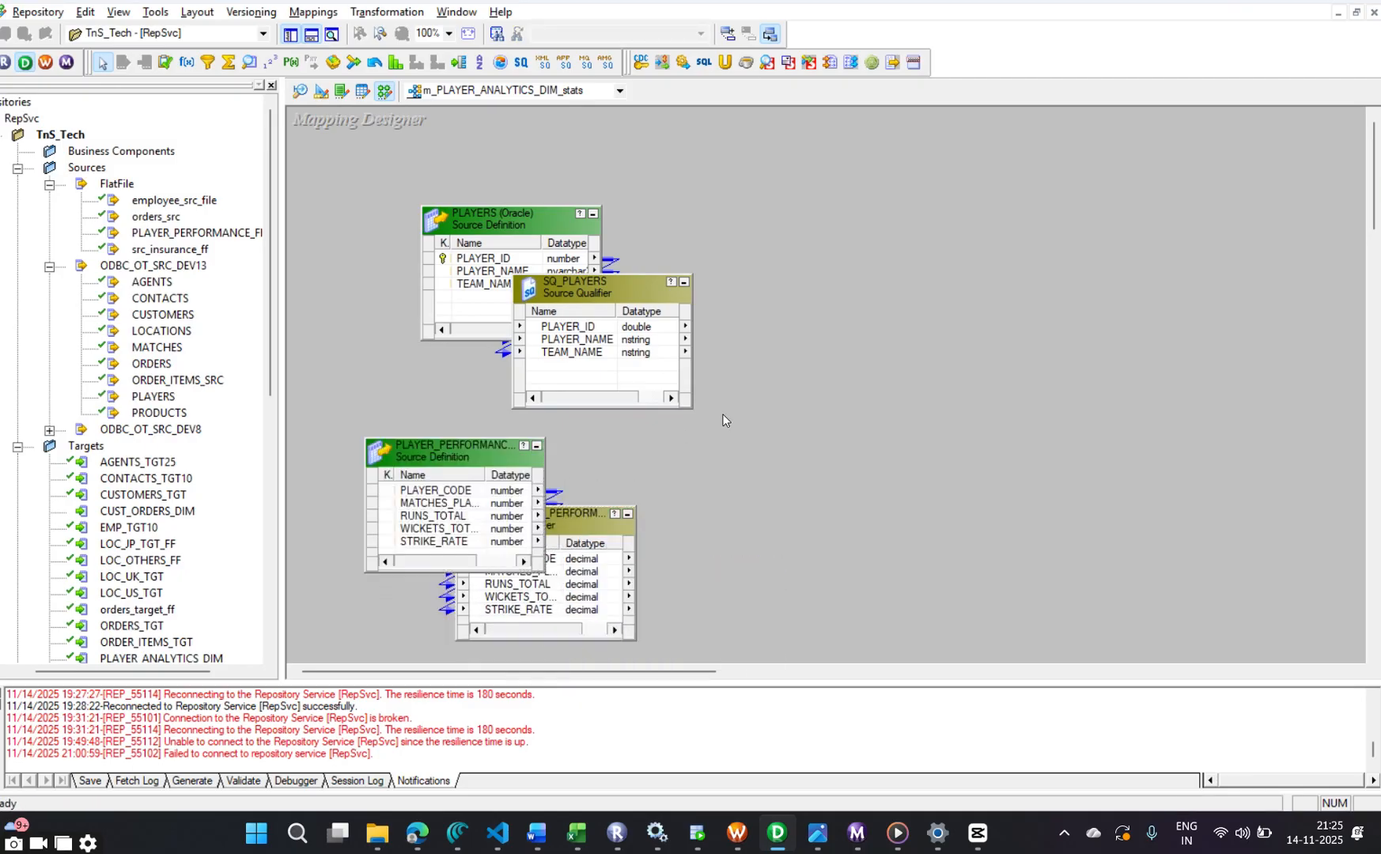
drag(447, 226, 364, 216)
drag(462, 456, 432, 448)
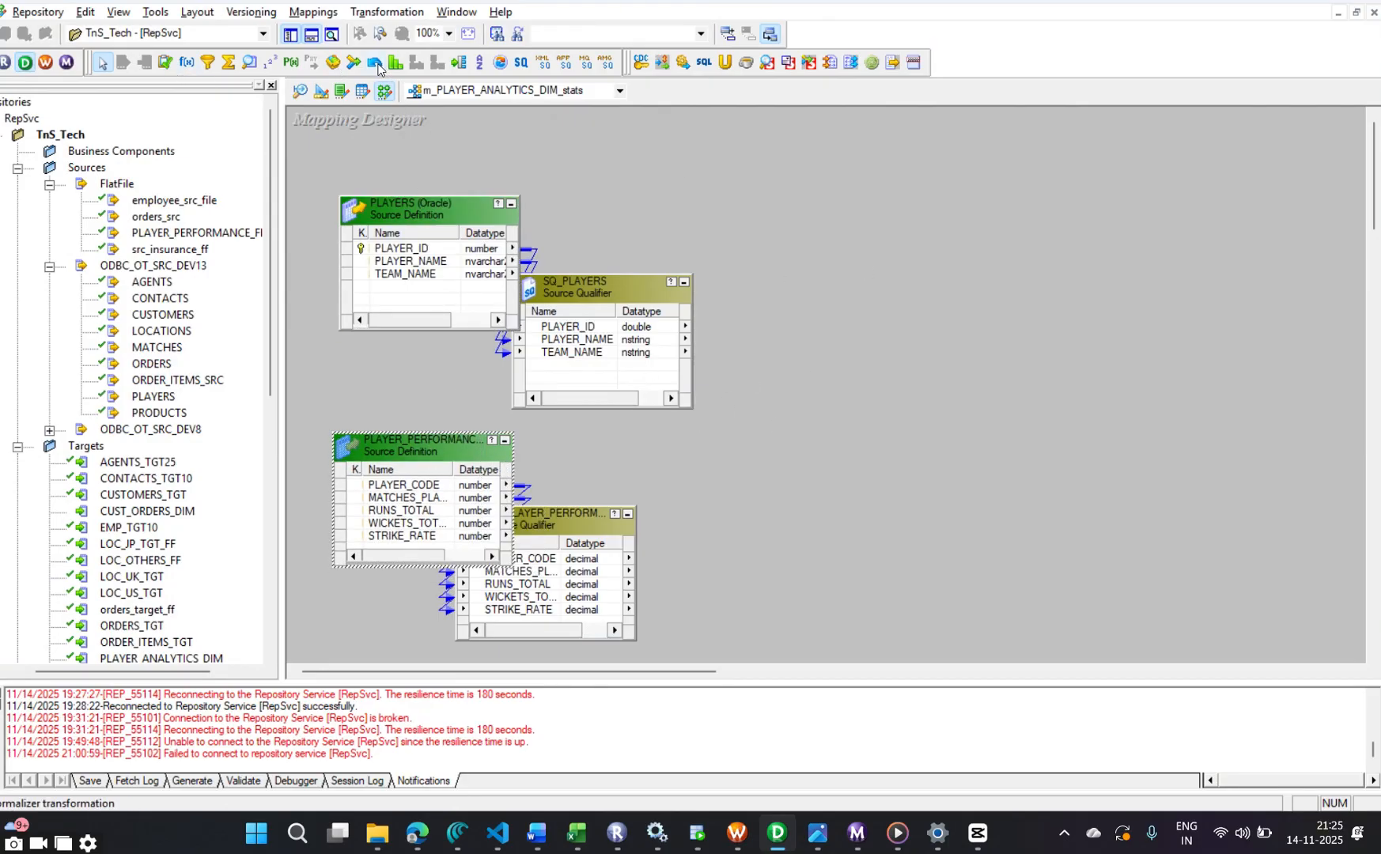
Place a Joiner transformation beside the source qualifiers and link all SQ_PLAYERS ports to it
click(354, 62)
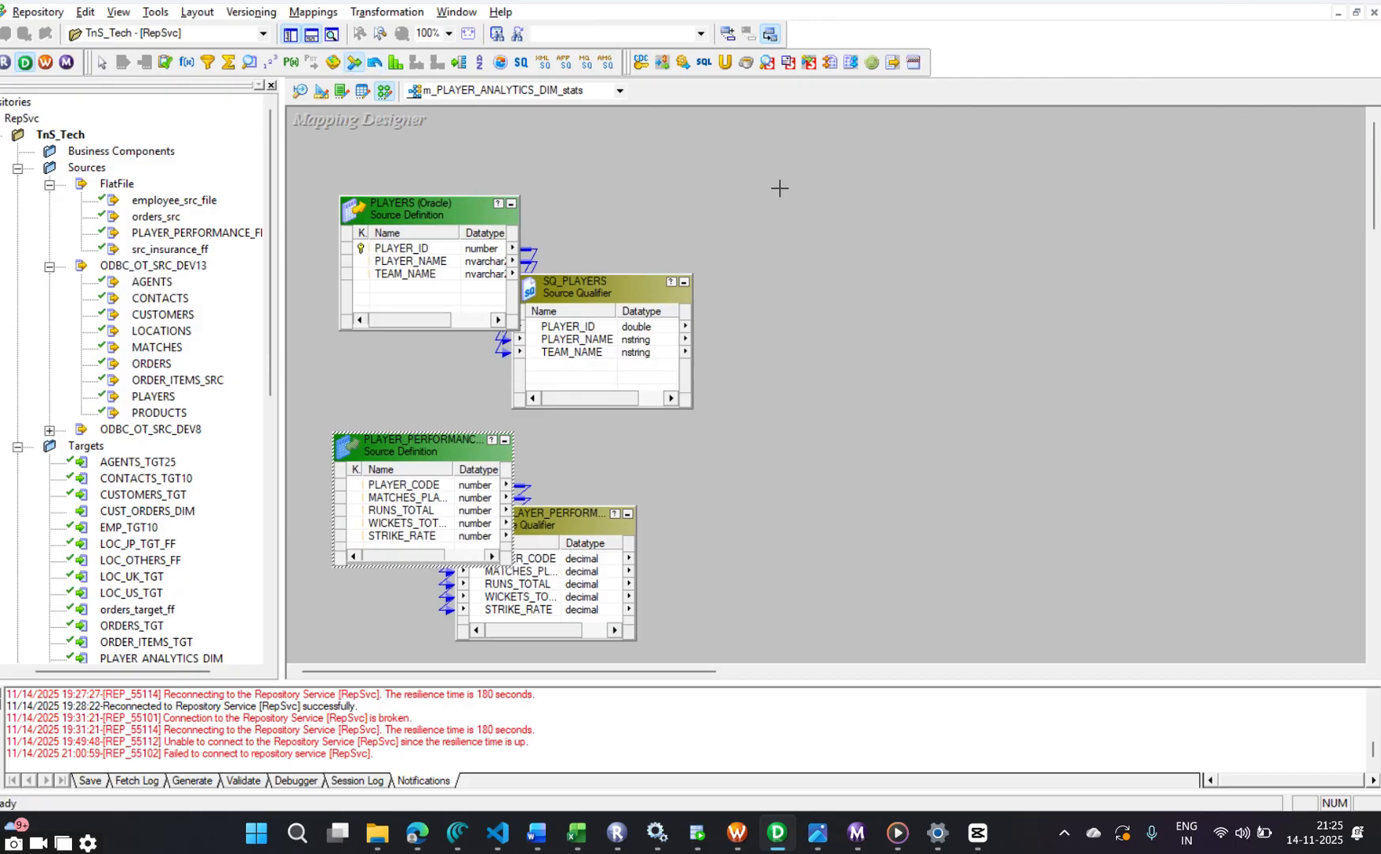
drag(780, 187, 1030, 498)
click(589, 284)
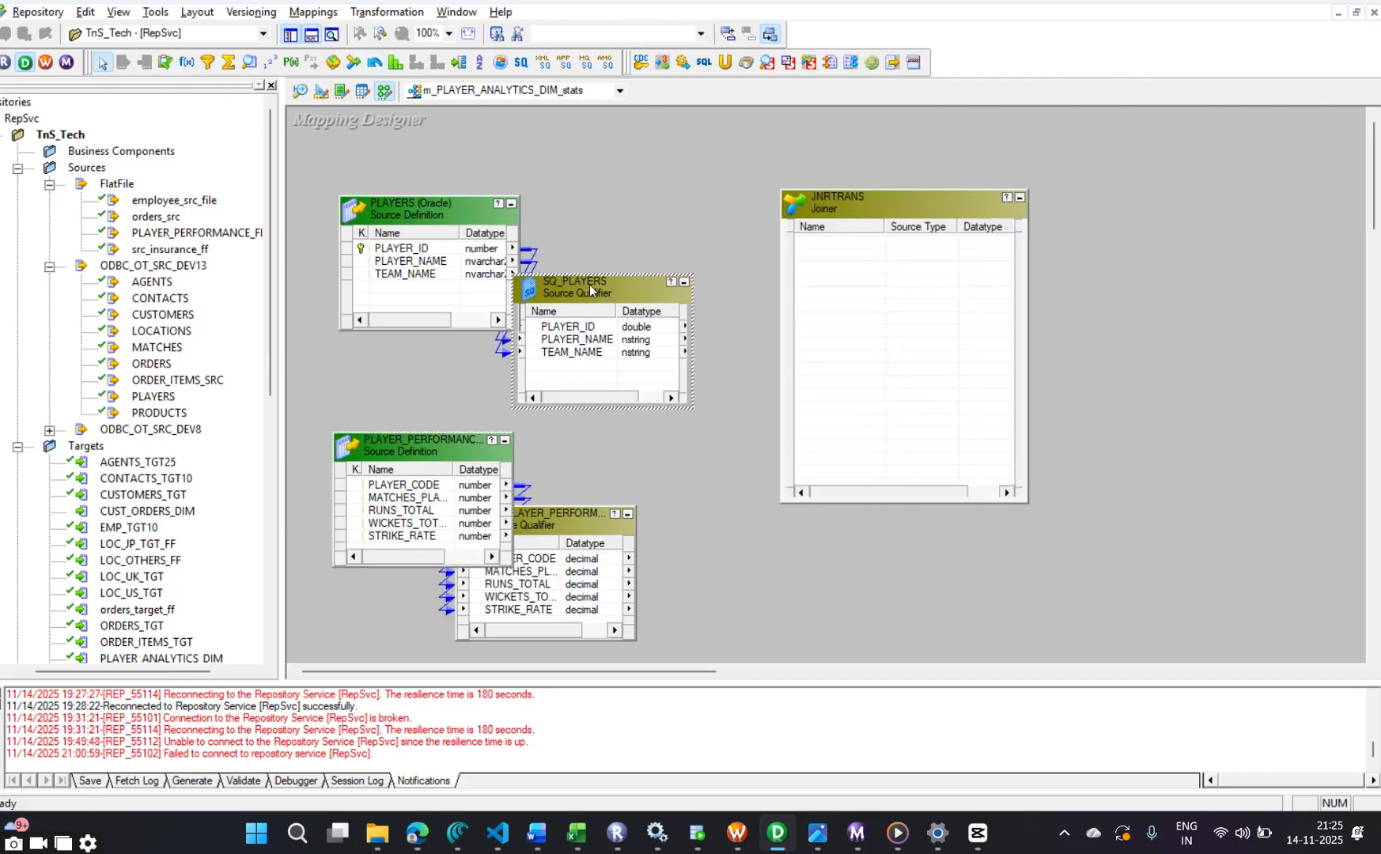
drag(590, 284, 609, 222)
right_click(620, 276)
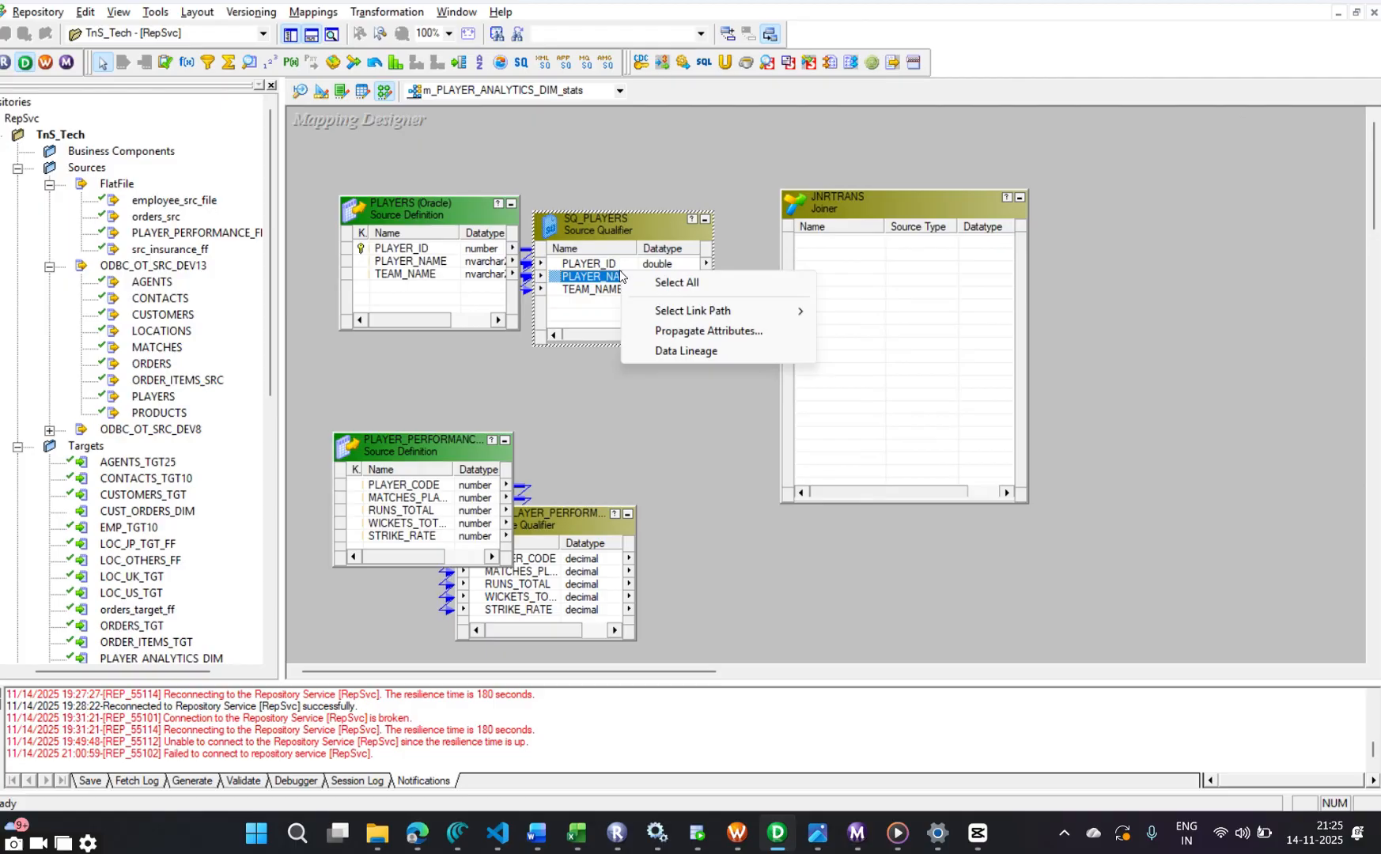
click(679, 283)
drag(591, 267, 837, 258)
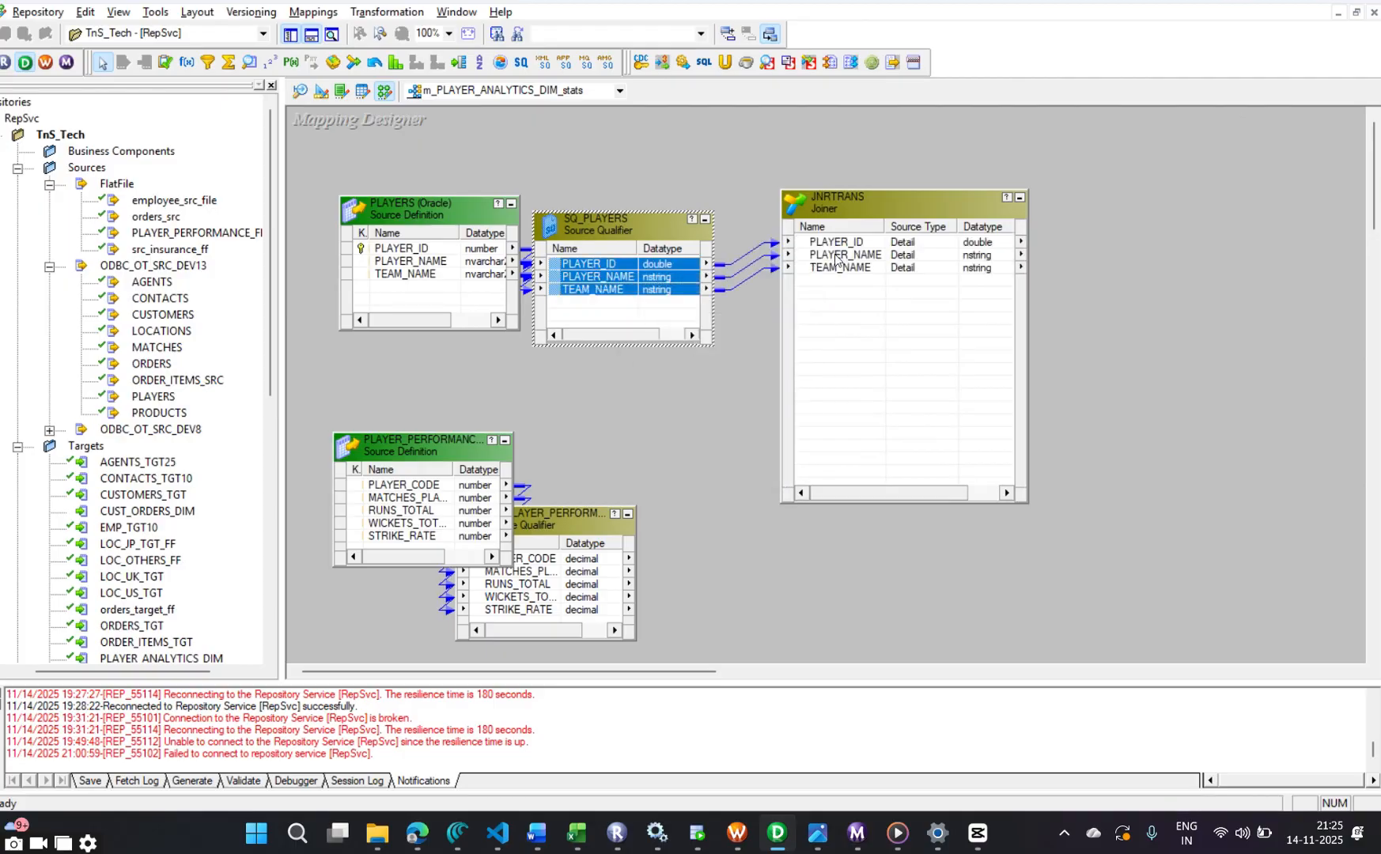
Link all ports of the PLAYER_PERFORMANCE_FF source qualifier to the Joiner
right_click(563, 583)
click(602, 592)
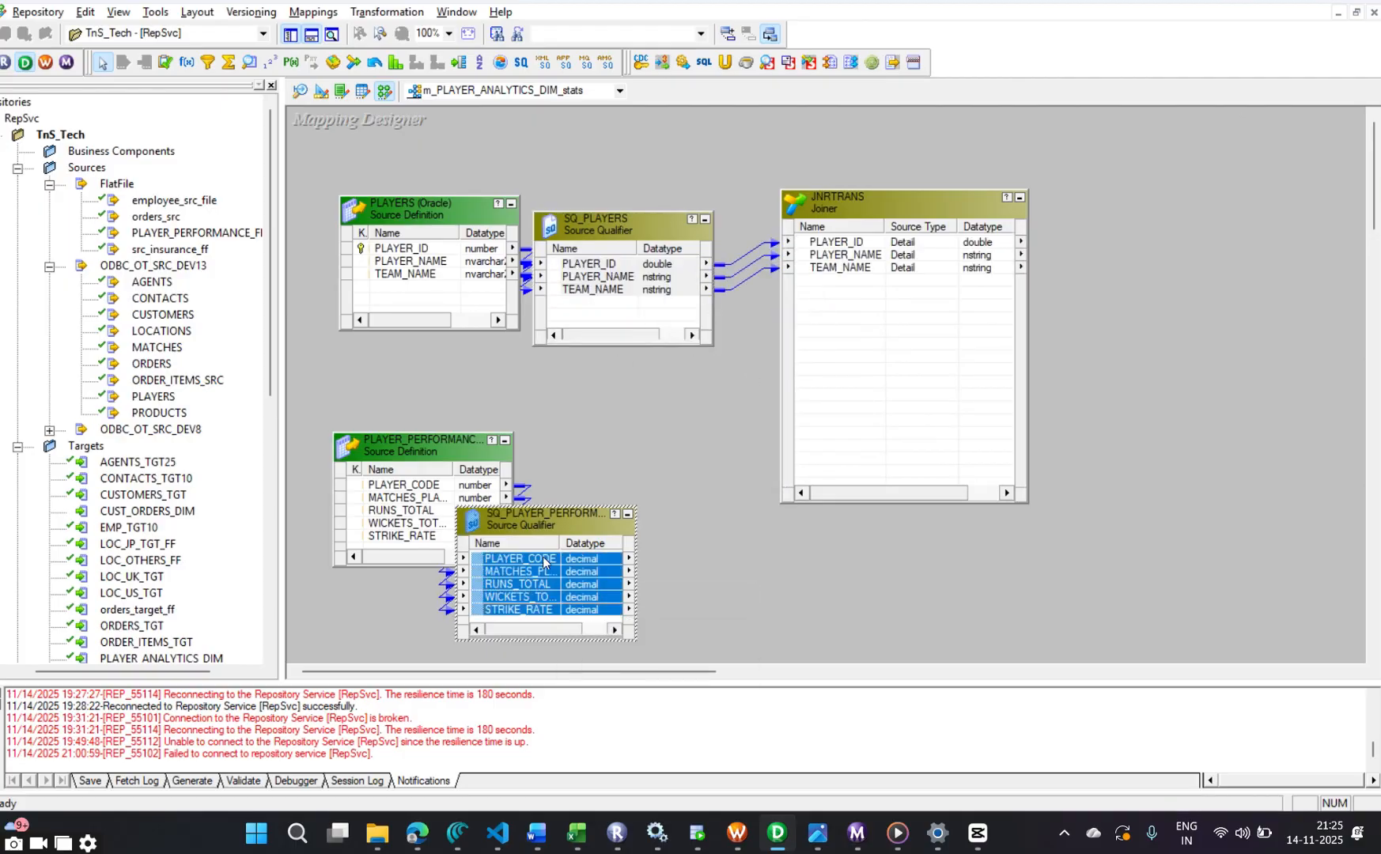
drag(518, 564, 841, 287)
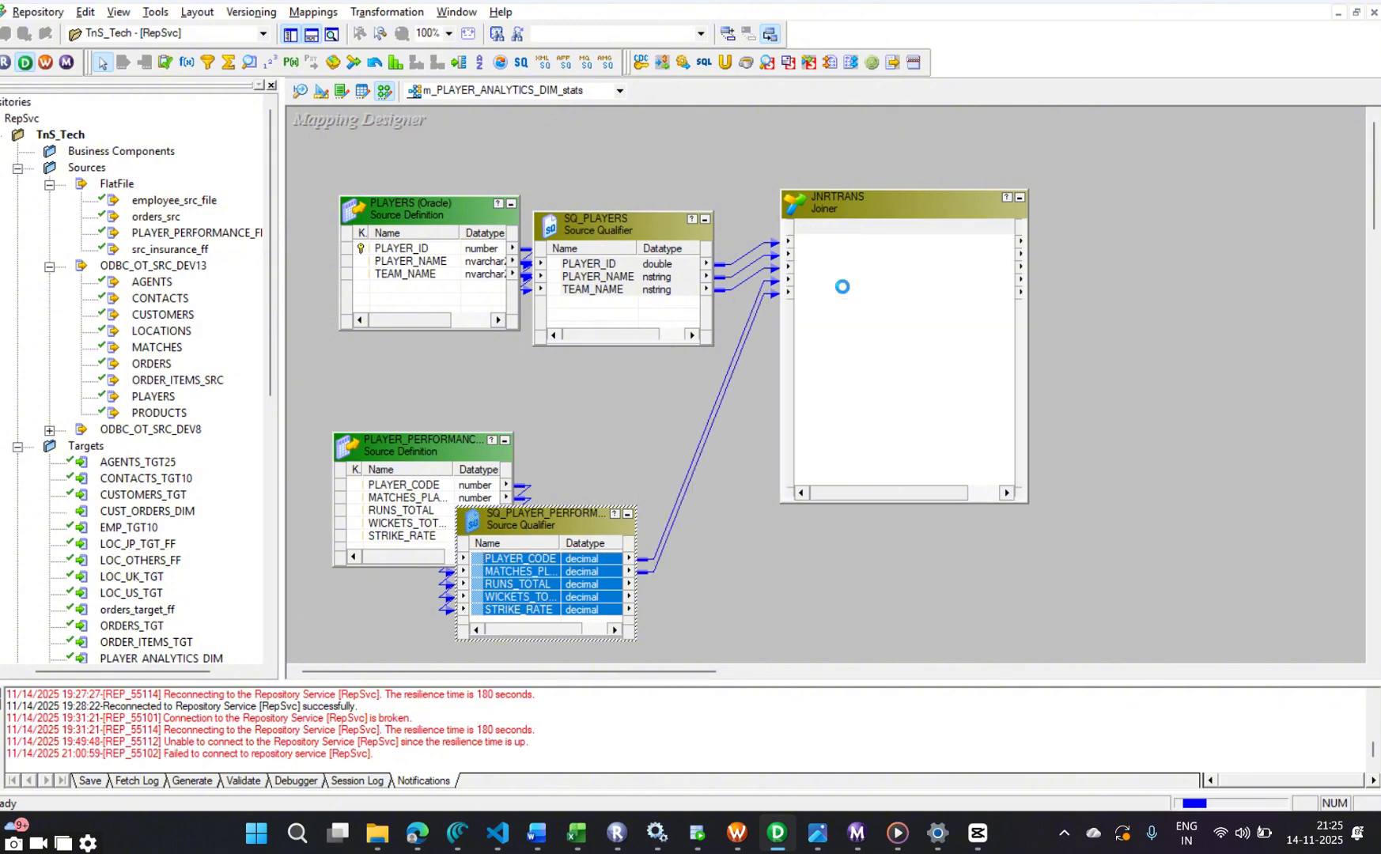
Add the join condition PLAYER_CODE = PLAYER_ID to the Joiner and apply it
double_click(864, 388)
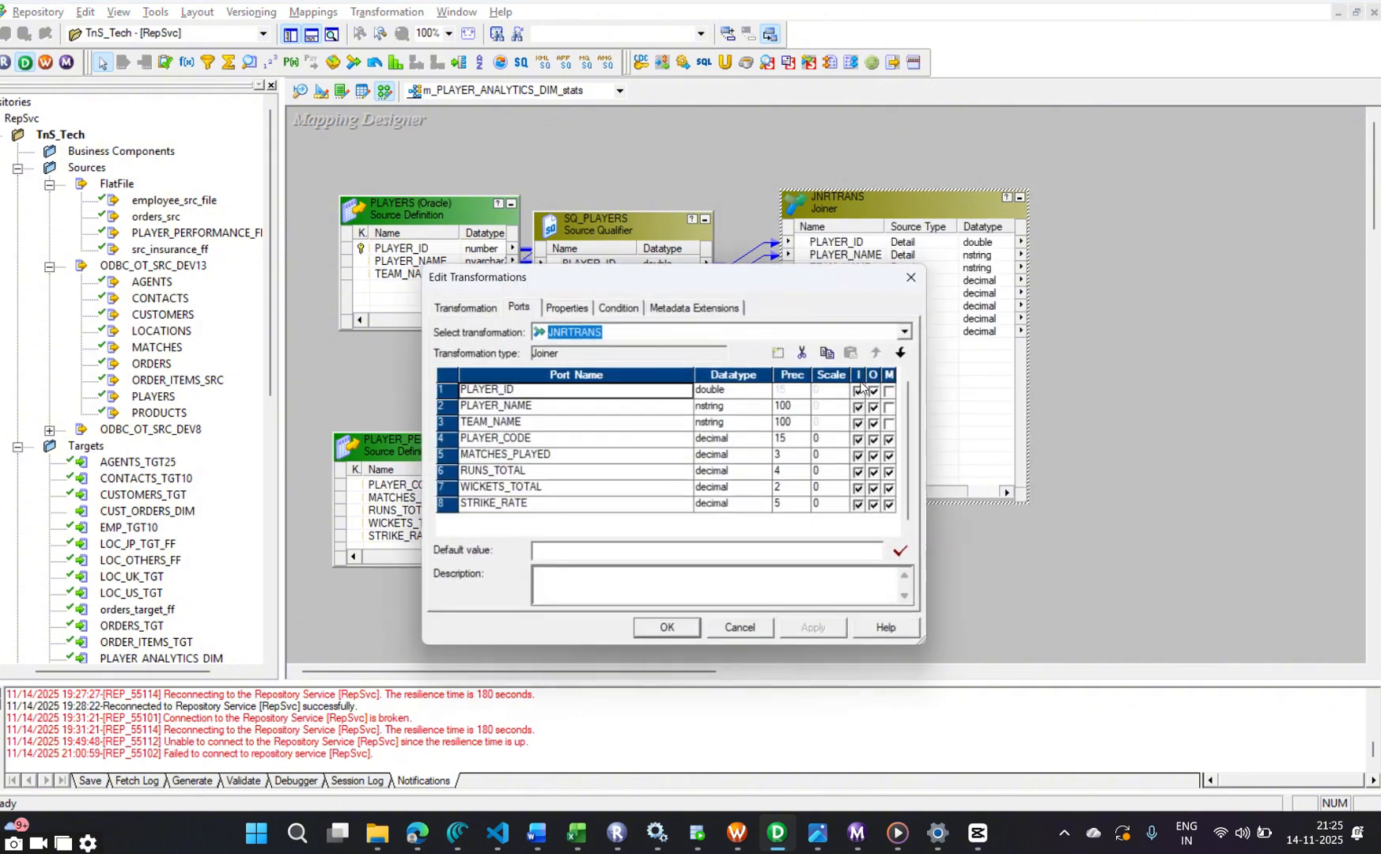
click(567, 308)
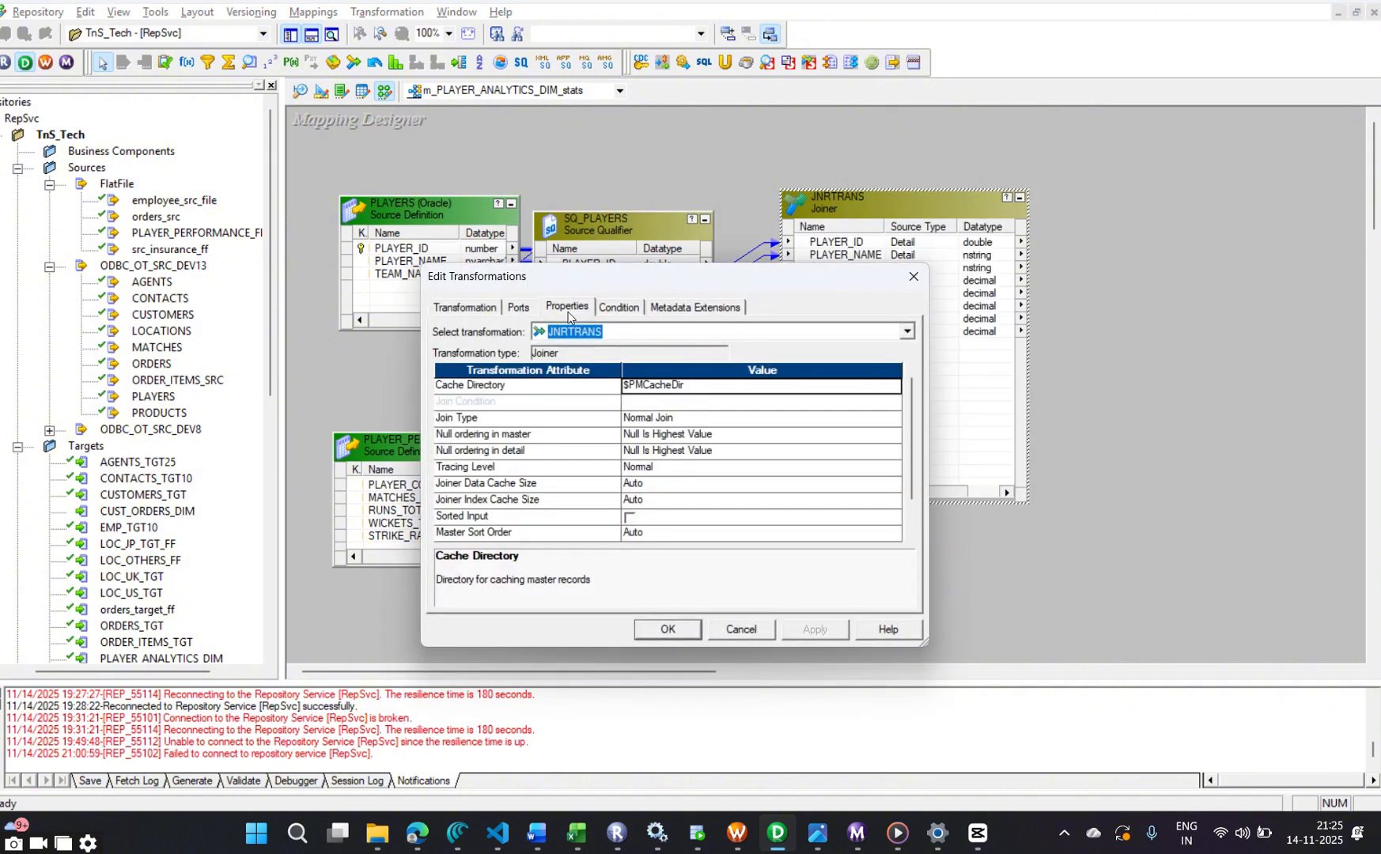
click(619, 307)
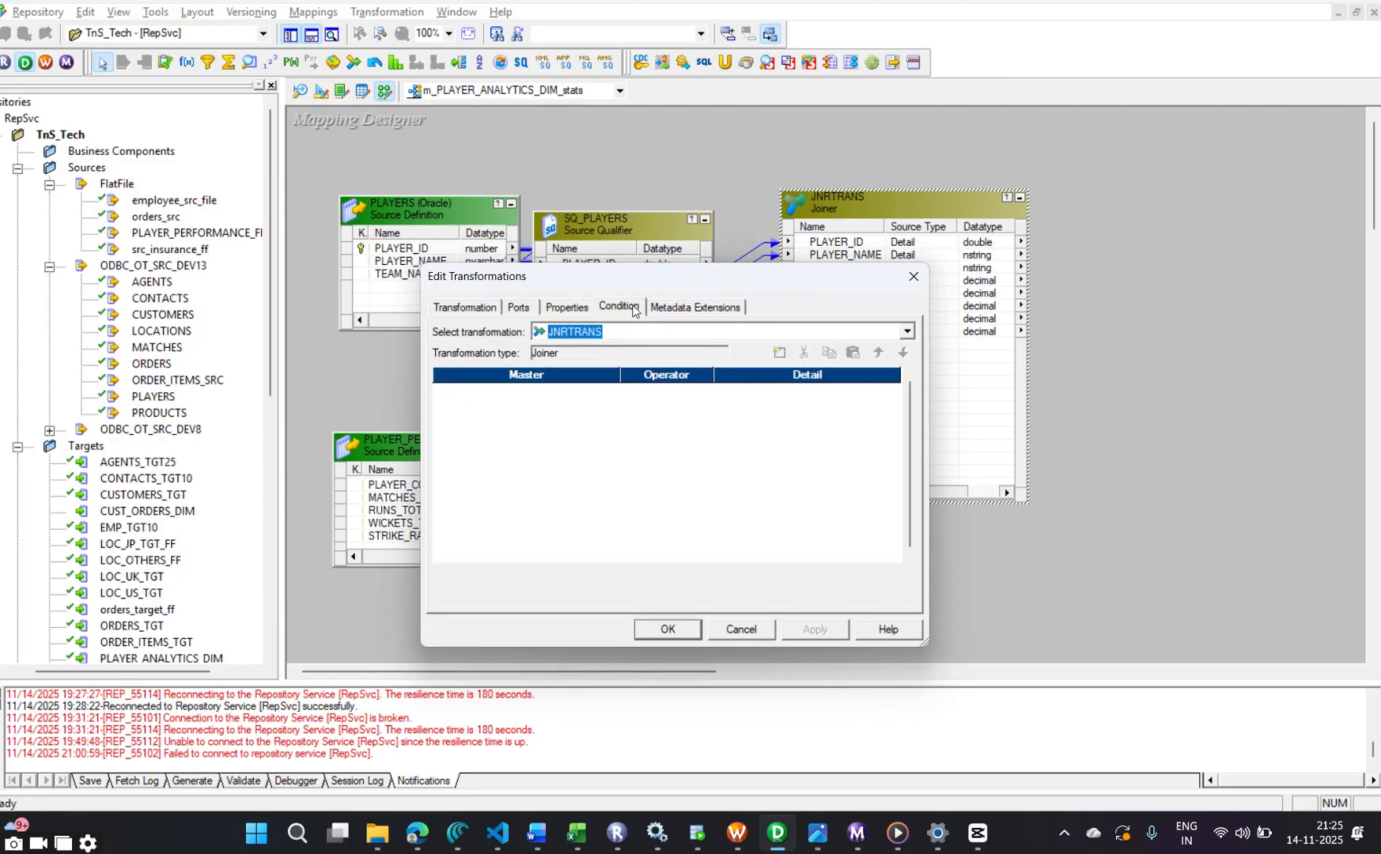
click(780, 353)
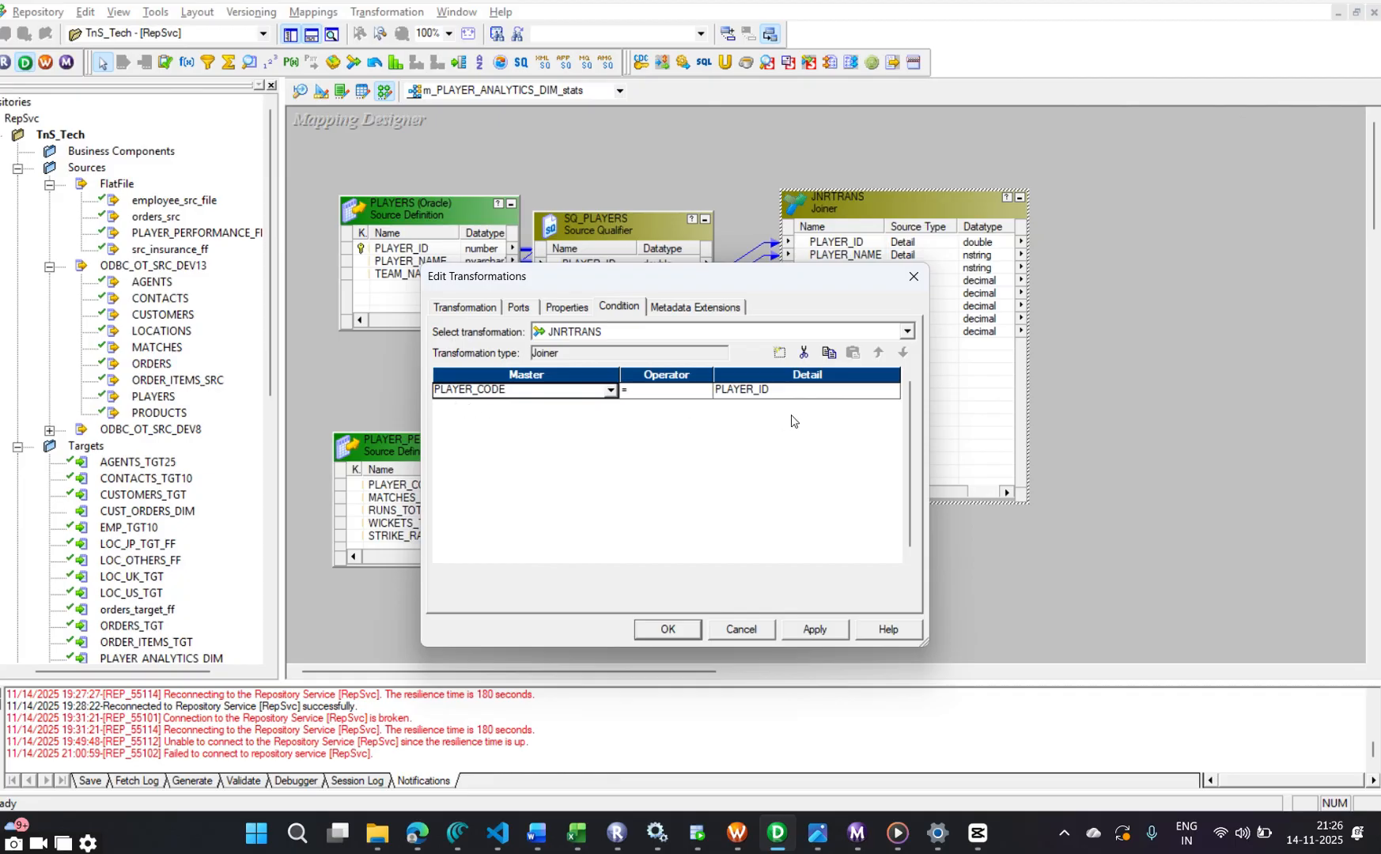
click(814, 629)
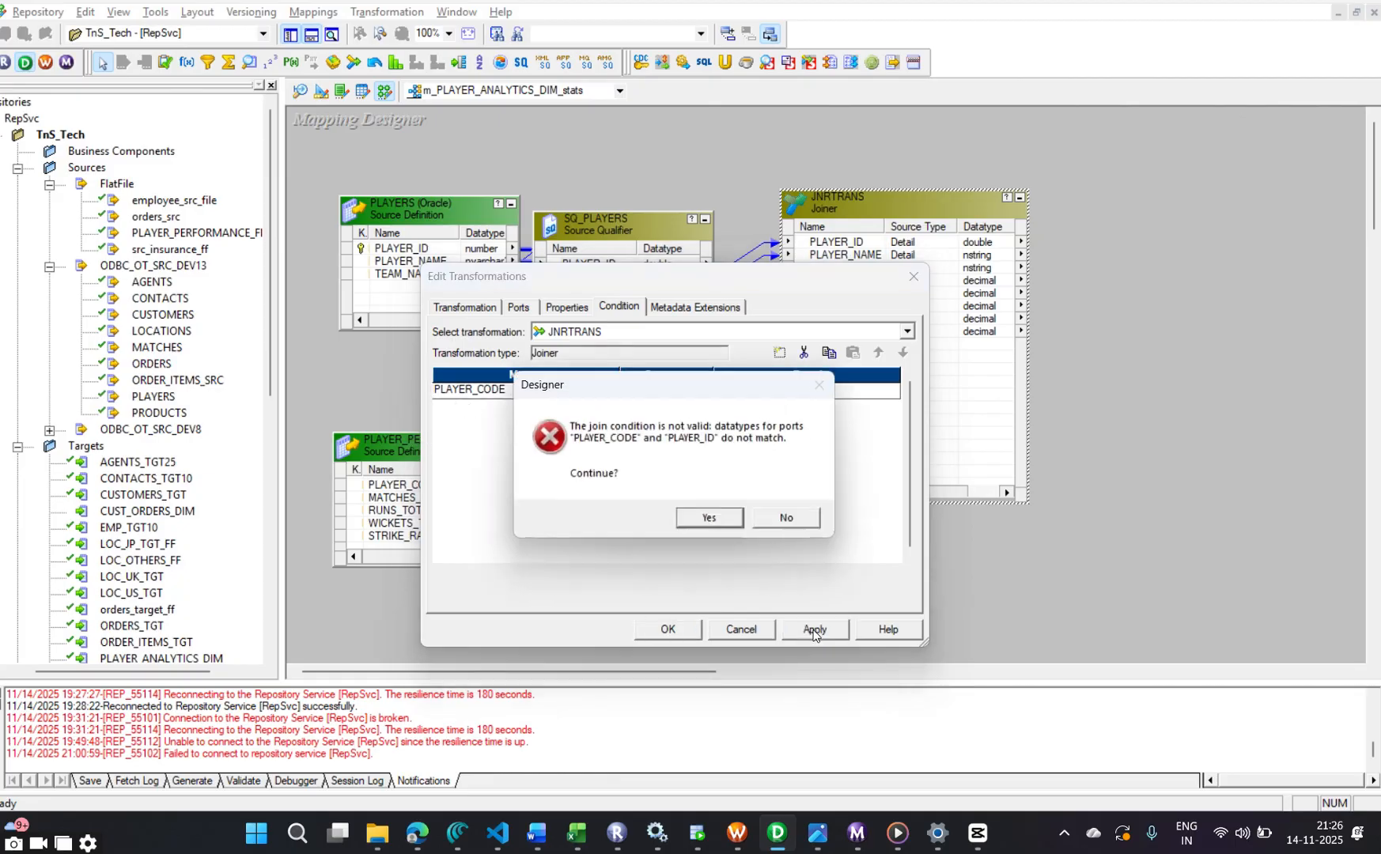
click(709, 518)
click(669, 629)
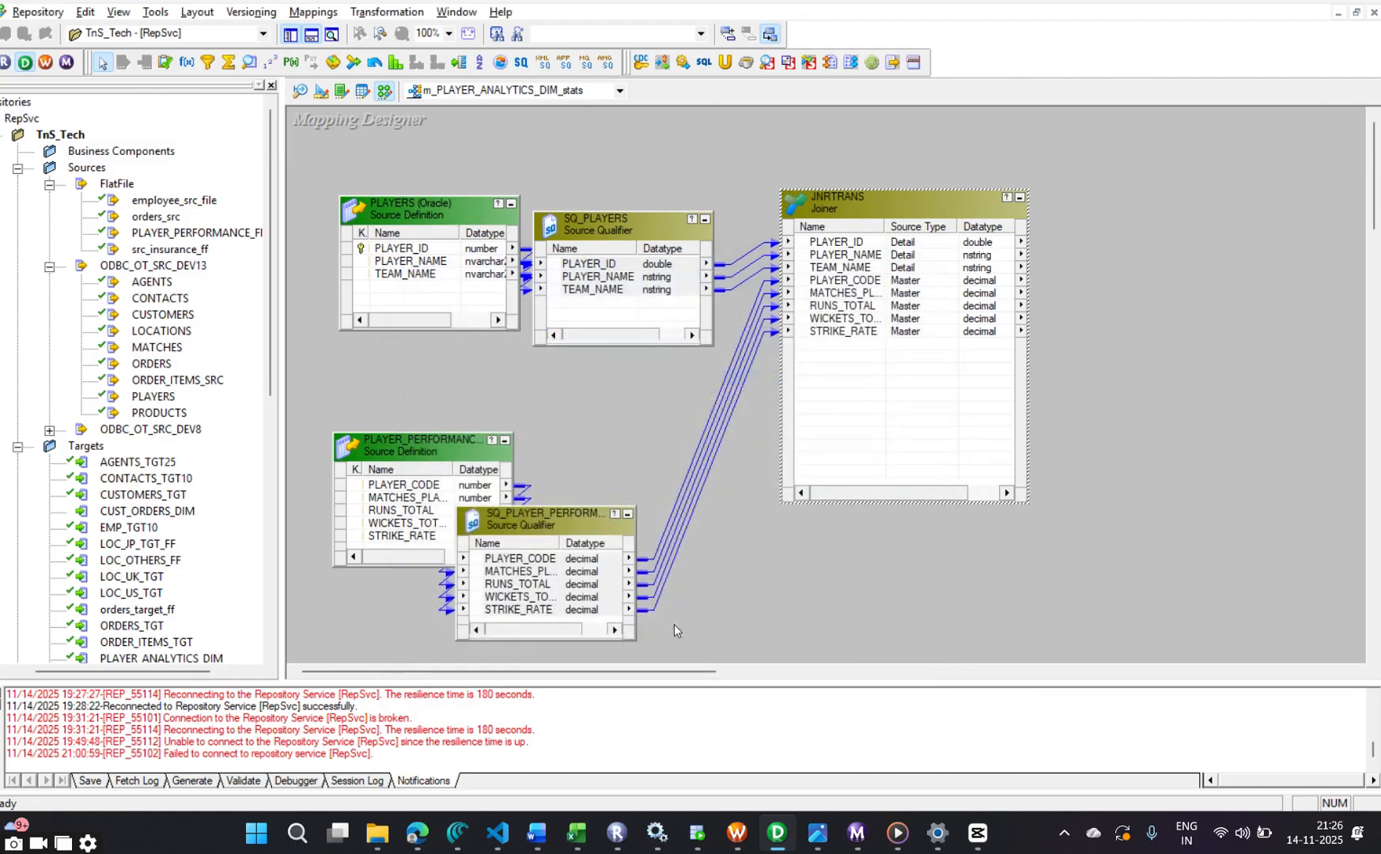
Place the PLAYER_PERFORMANCE_FF source qualifier beneath SQ_PLAYERS and set the datatype of its PLAYER_CODE port to double
drag(437, 447, 337, 443)
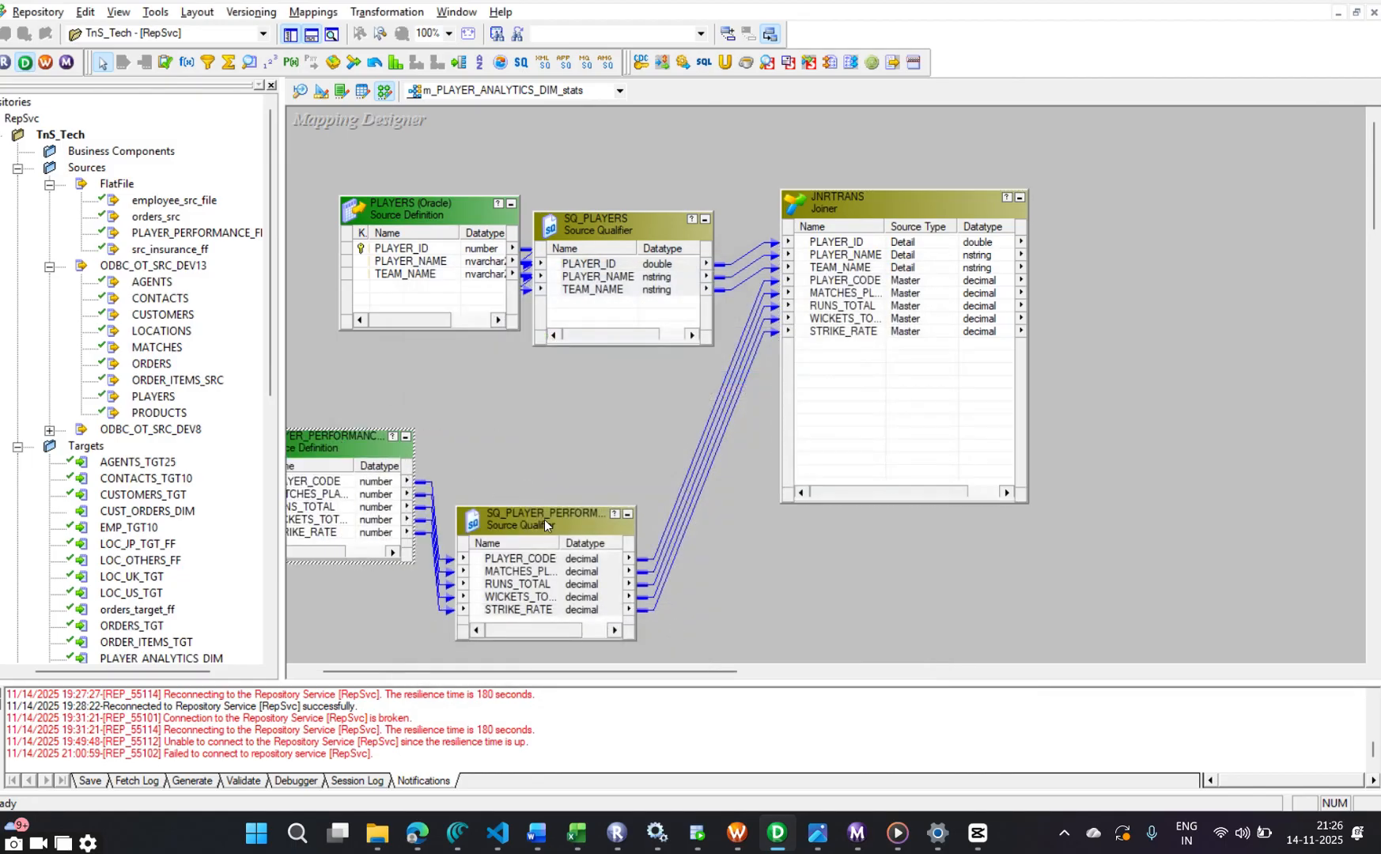
drag(543, 519, 621, 401)
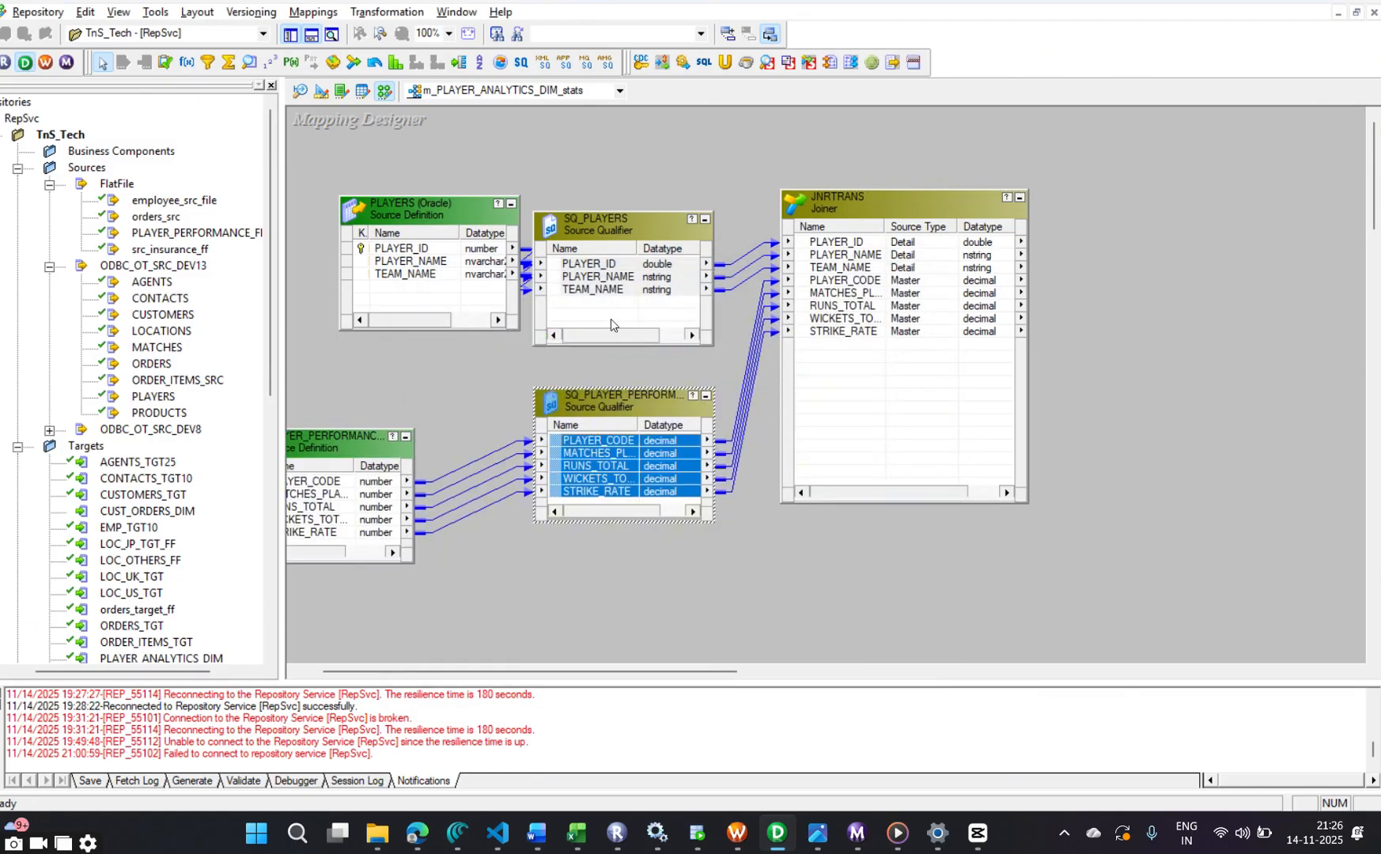
click(656, 269)
click(655, 440)
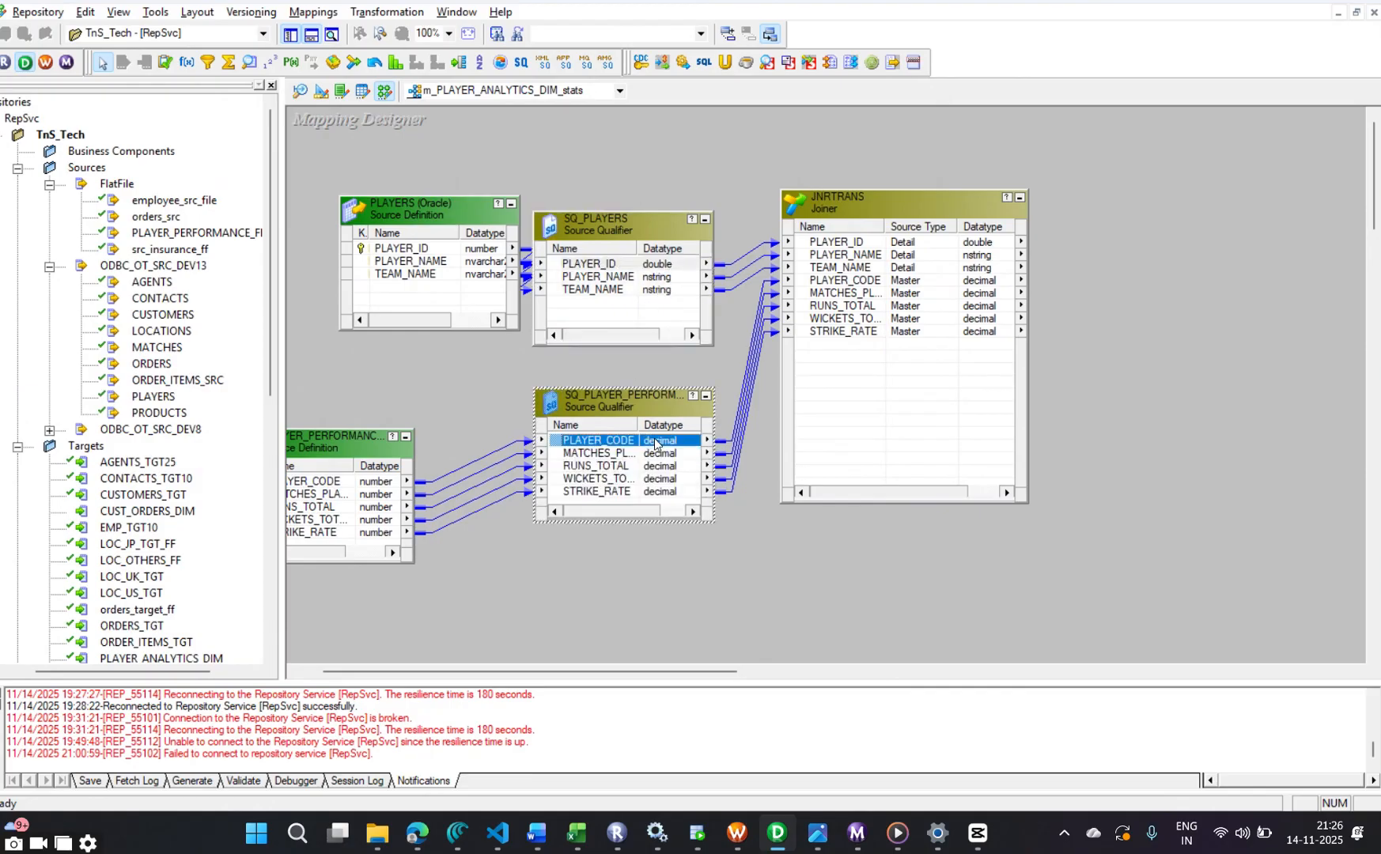
double_click(654, 441)
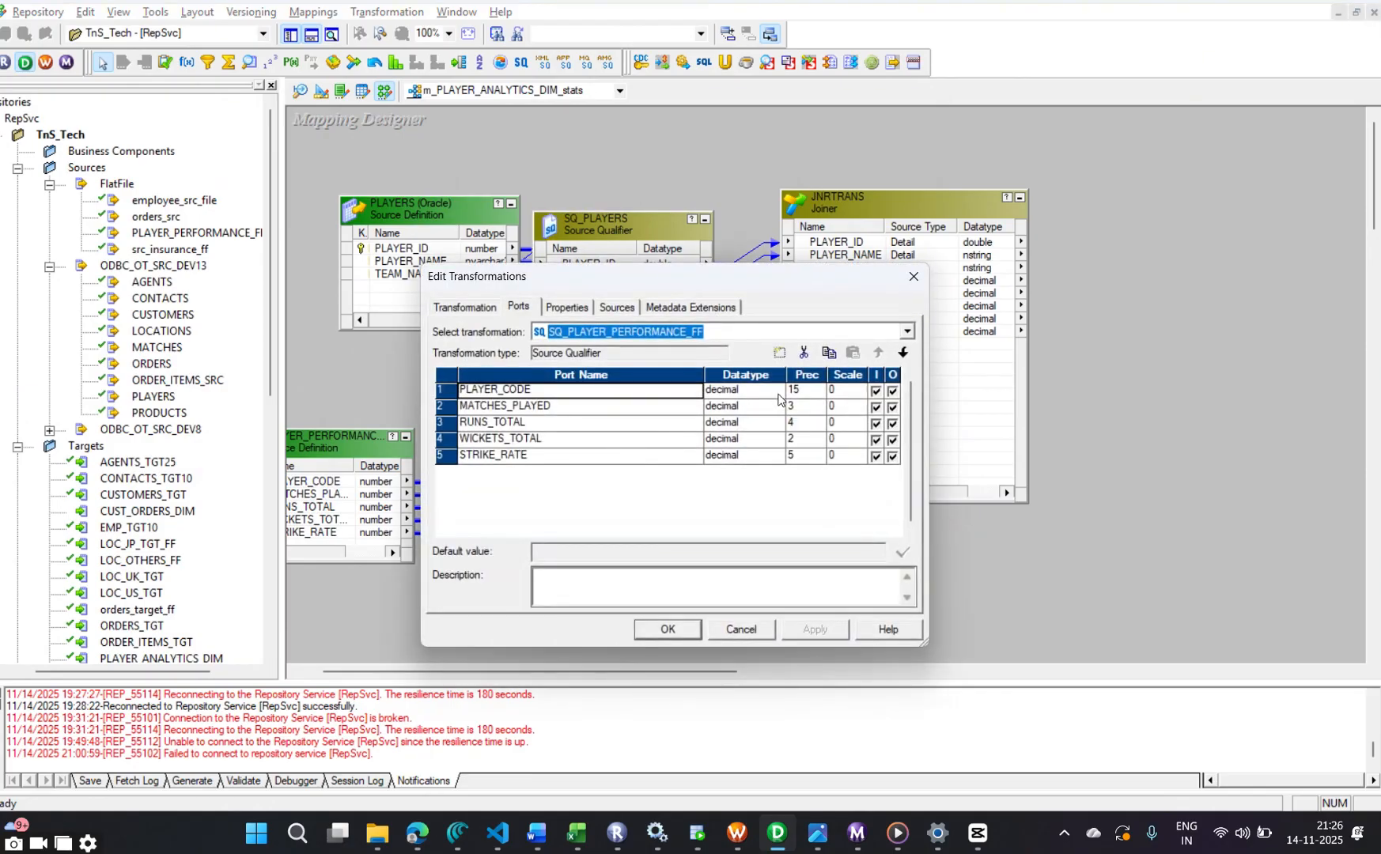
click(775, 391)
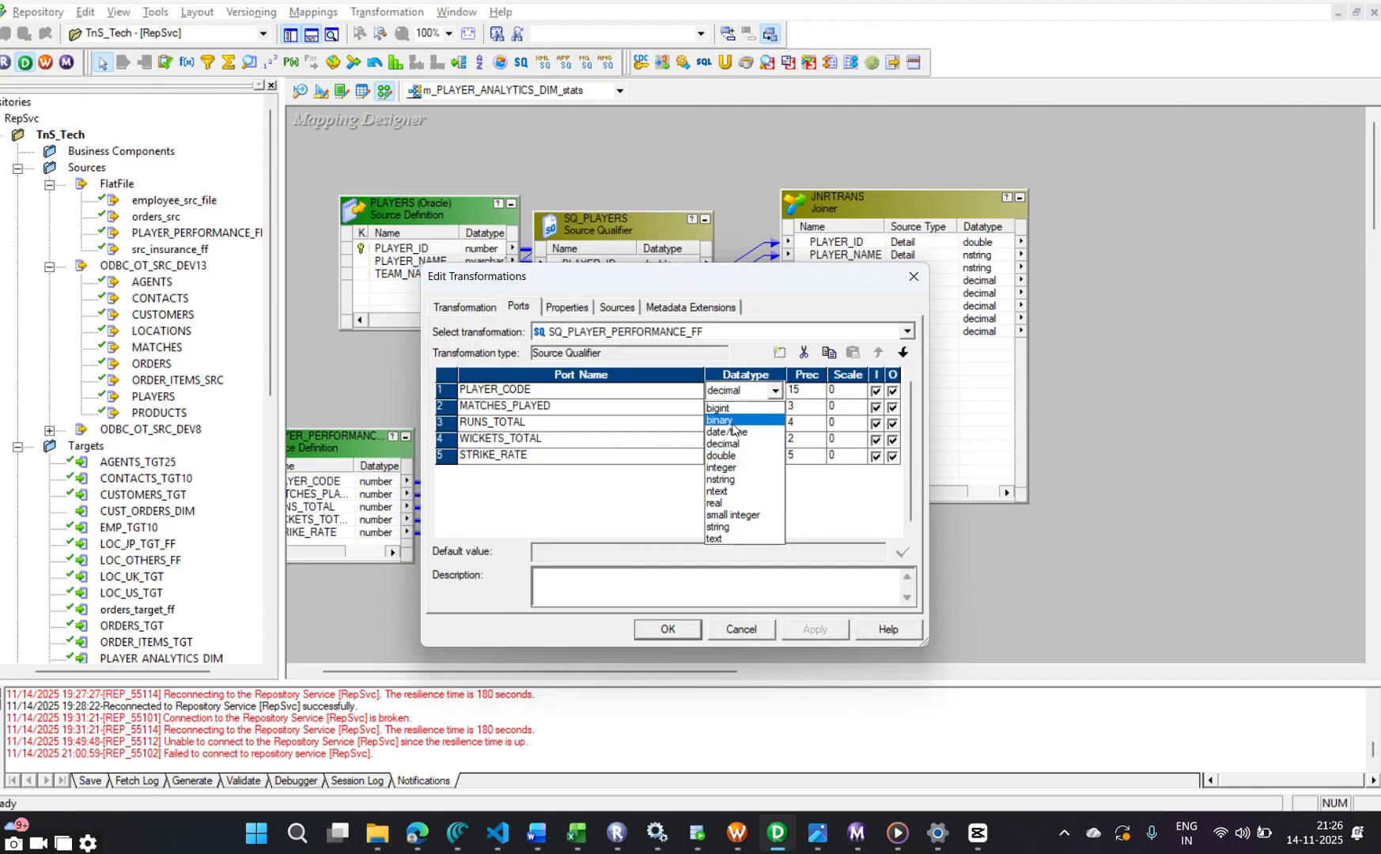
click(739, 456)
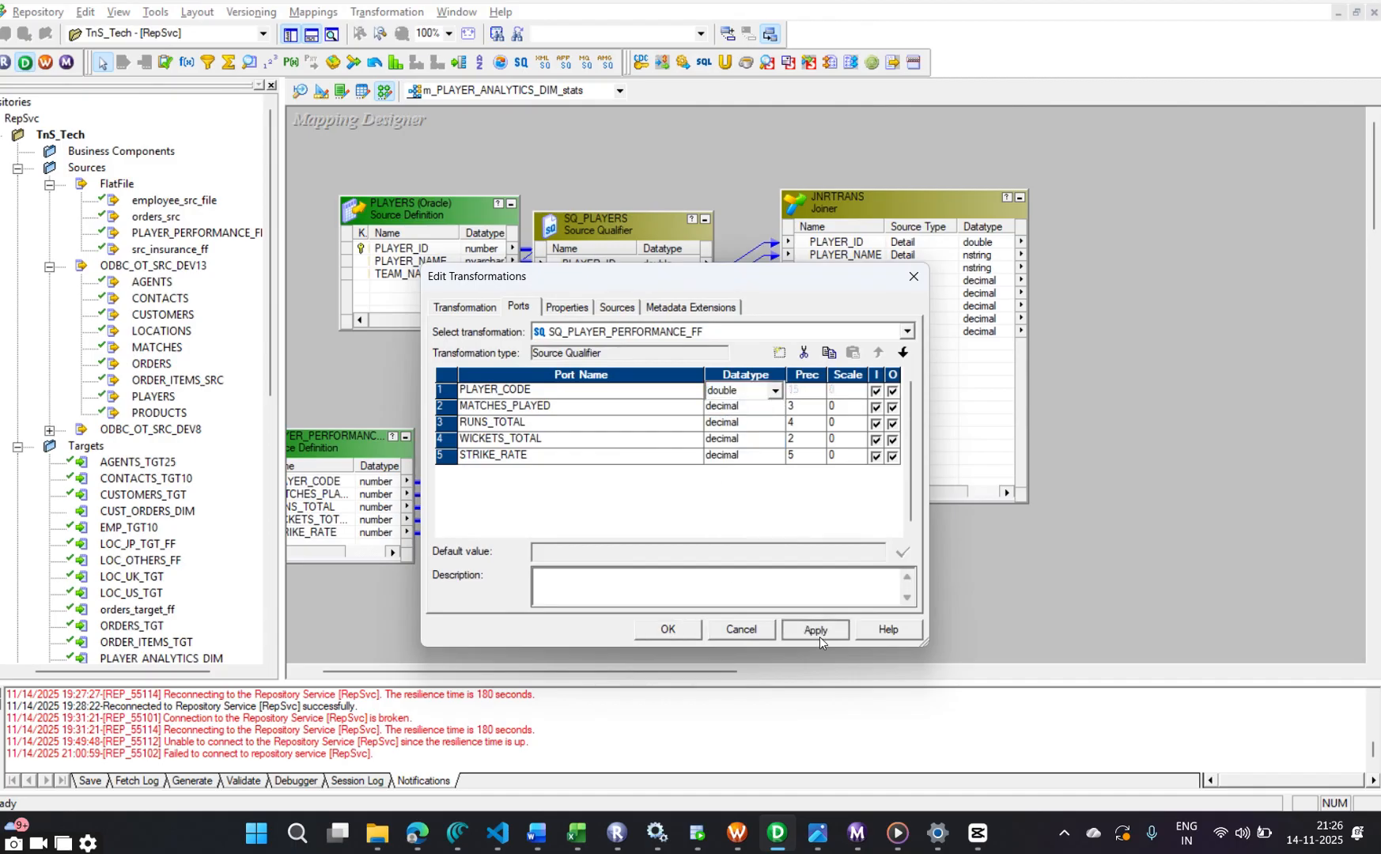
click(667, 630)
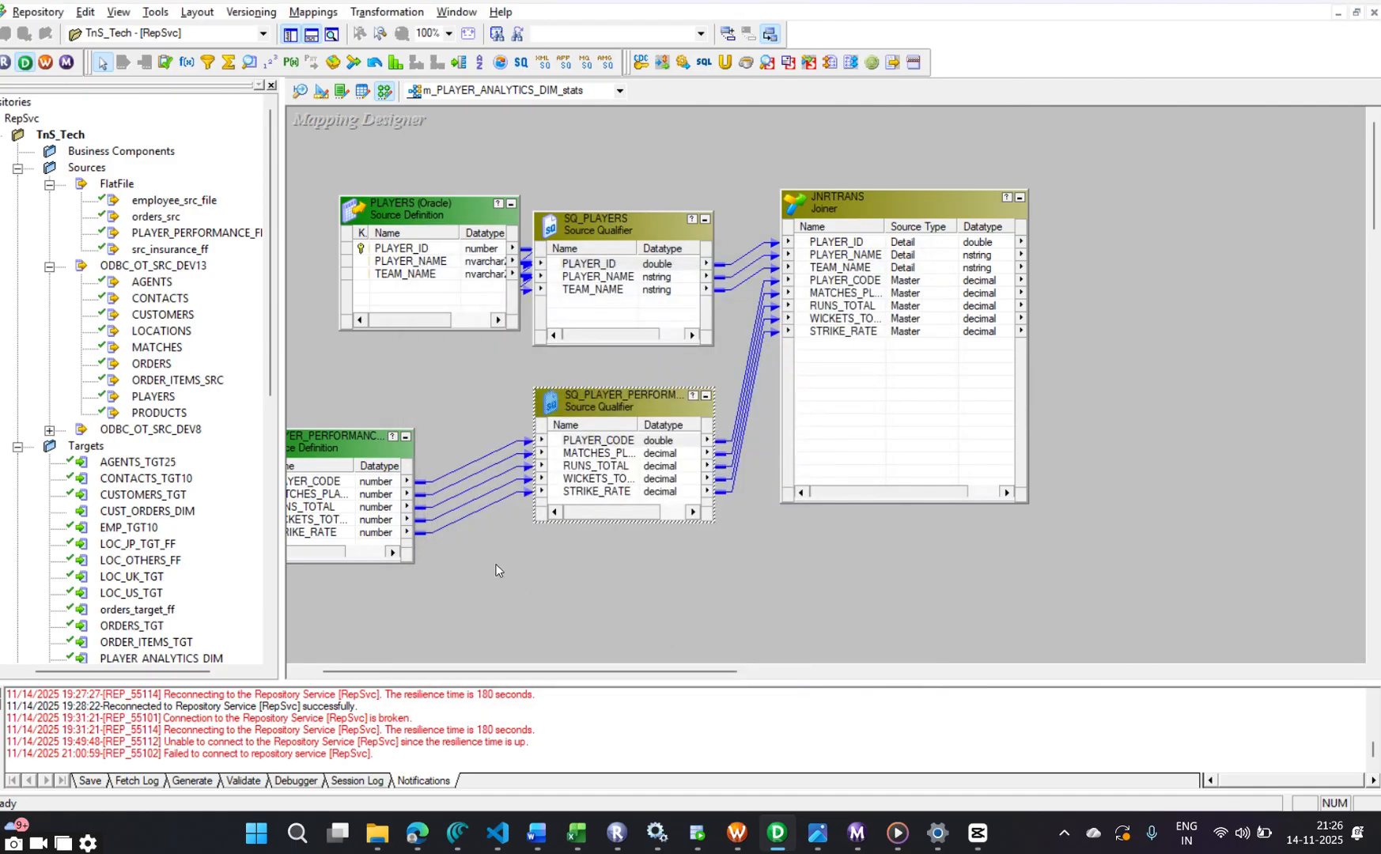
Try to reapply the Joiner condition by picking PLAYER_ID again as the detail port matched to PLAYER_CODE
double_click(834, 308)
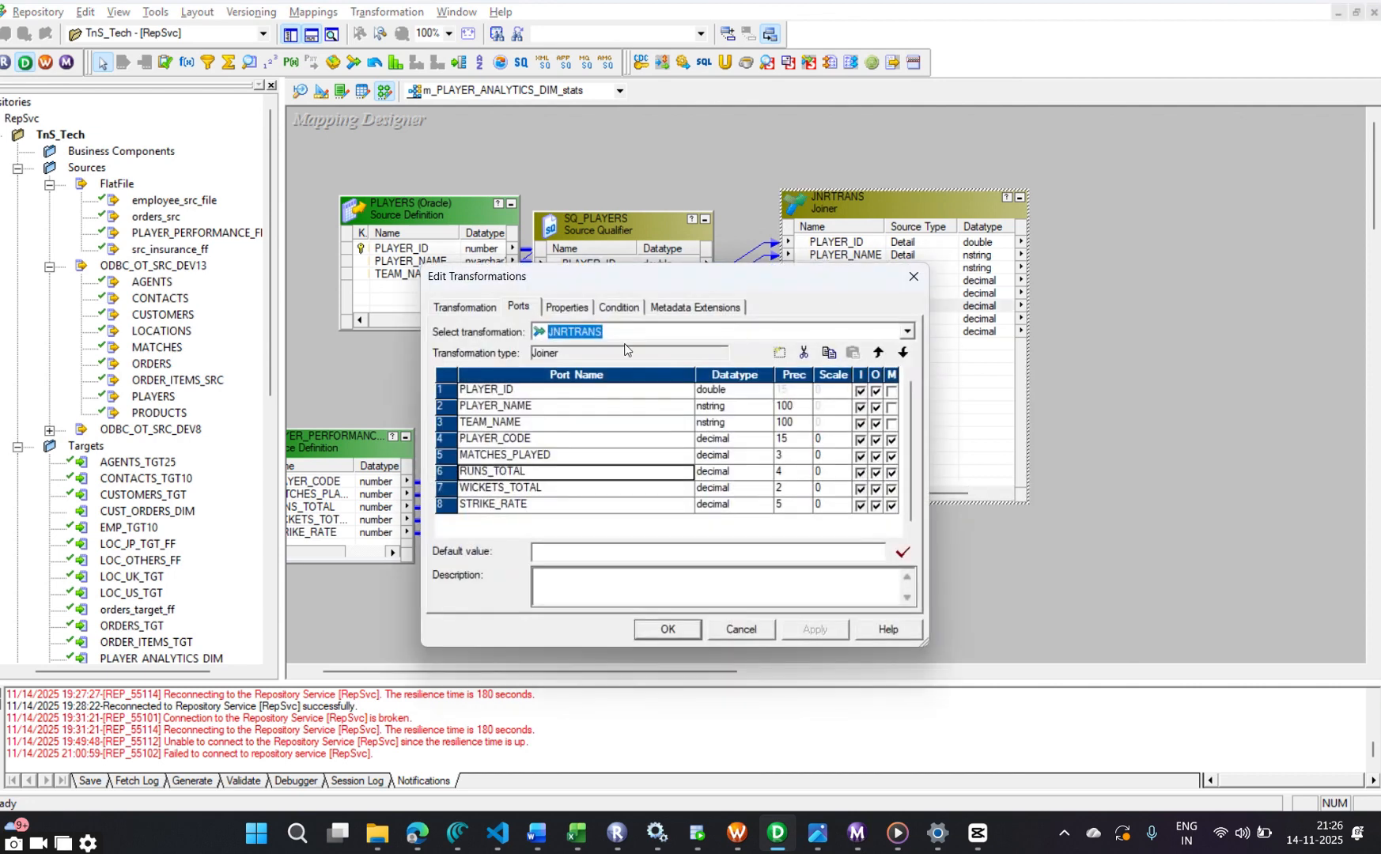
click(625, 309)
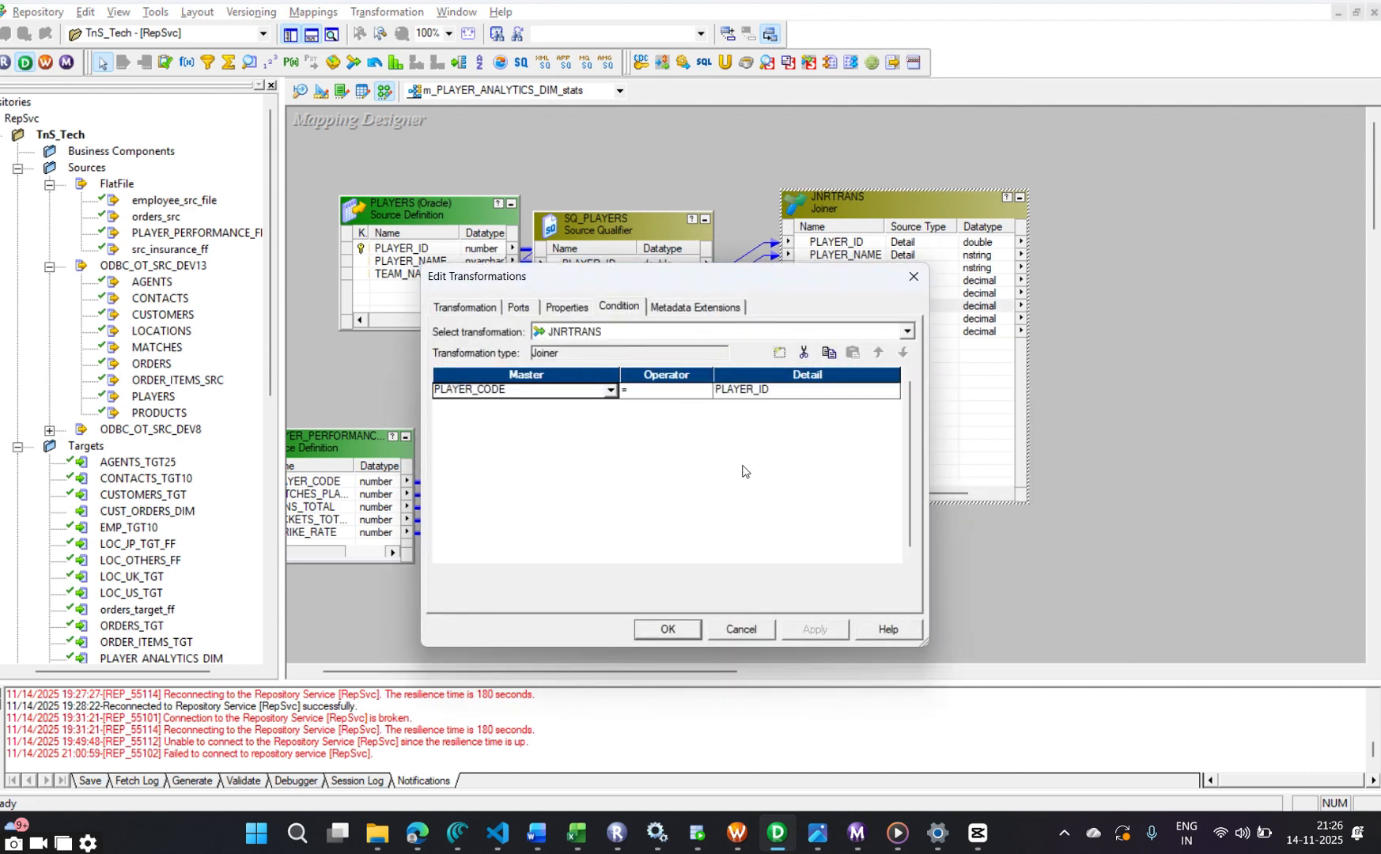
click(757, 396)
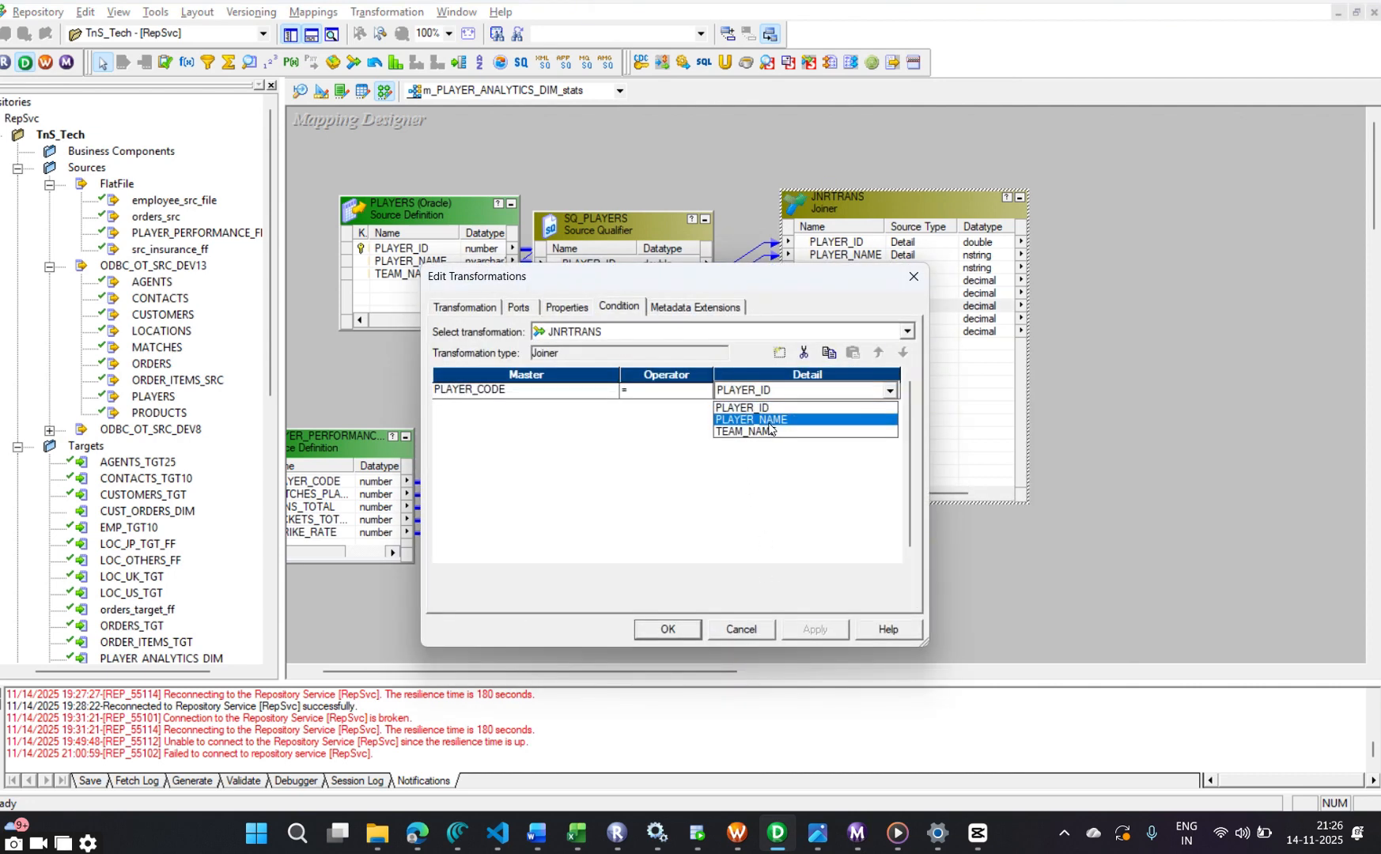
click(768, 422)
click(754, 391)
click(764, 410)
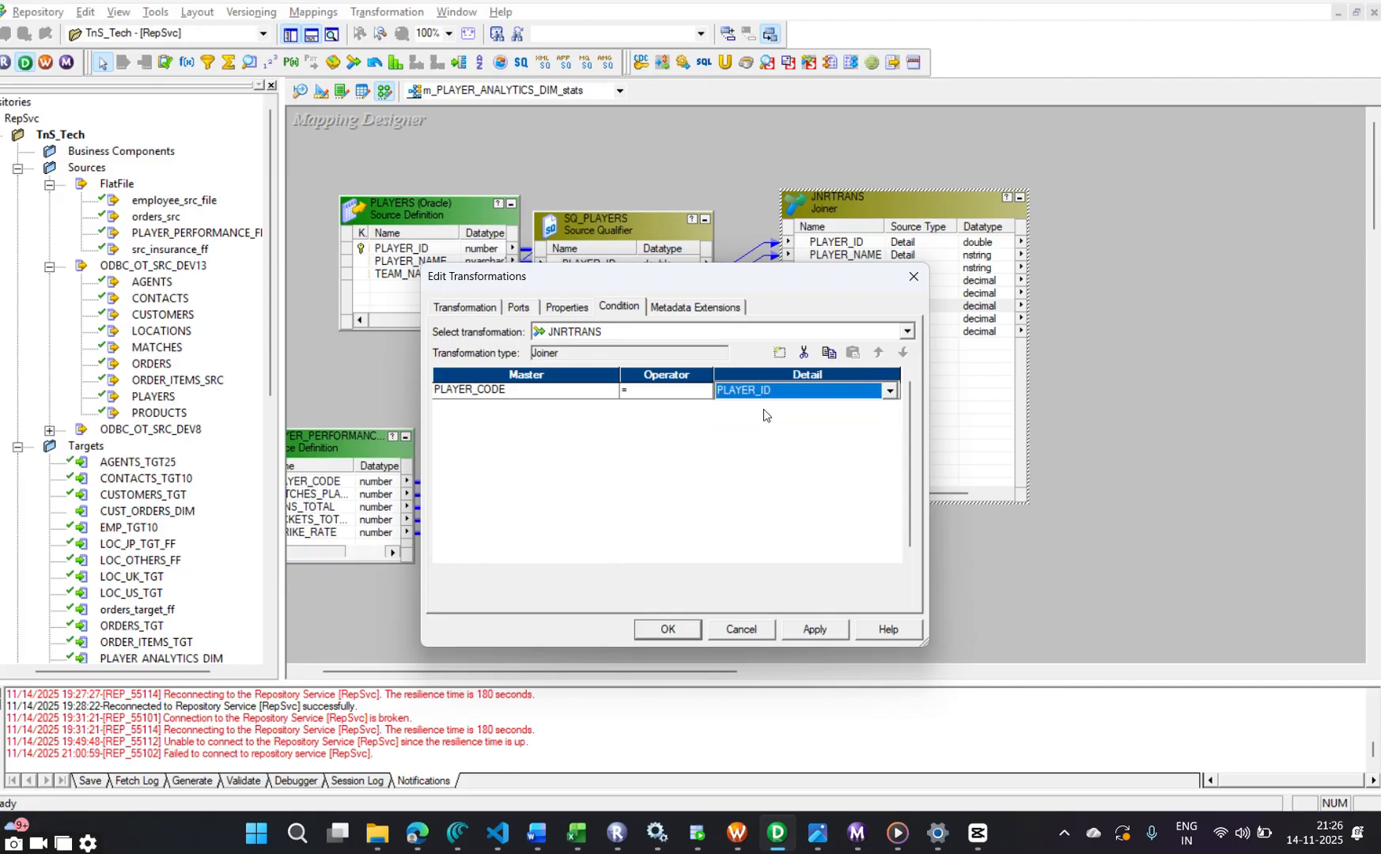
click(815, 631)
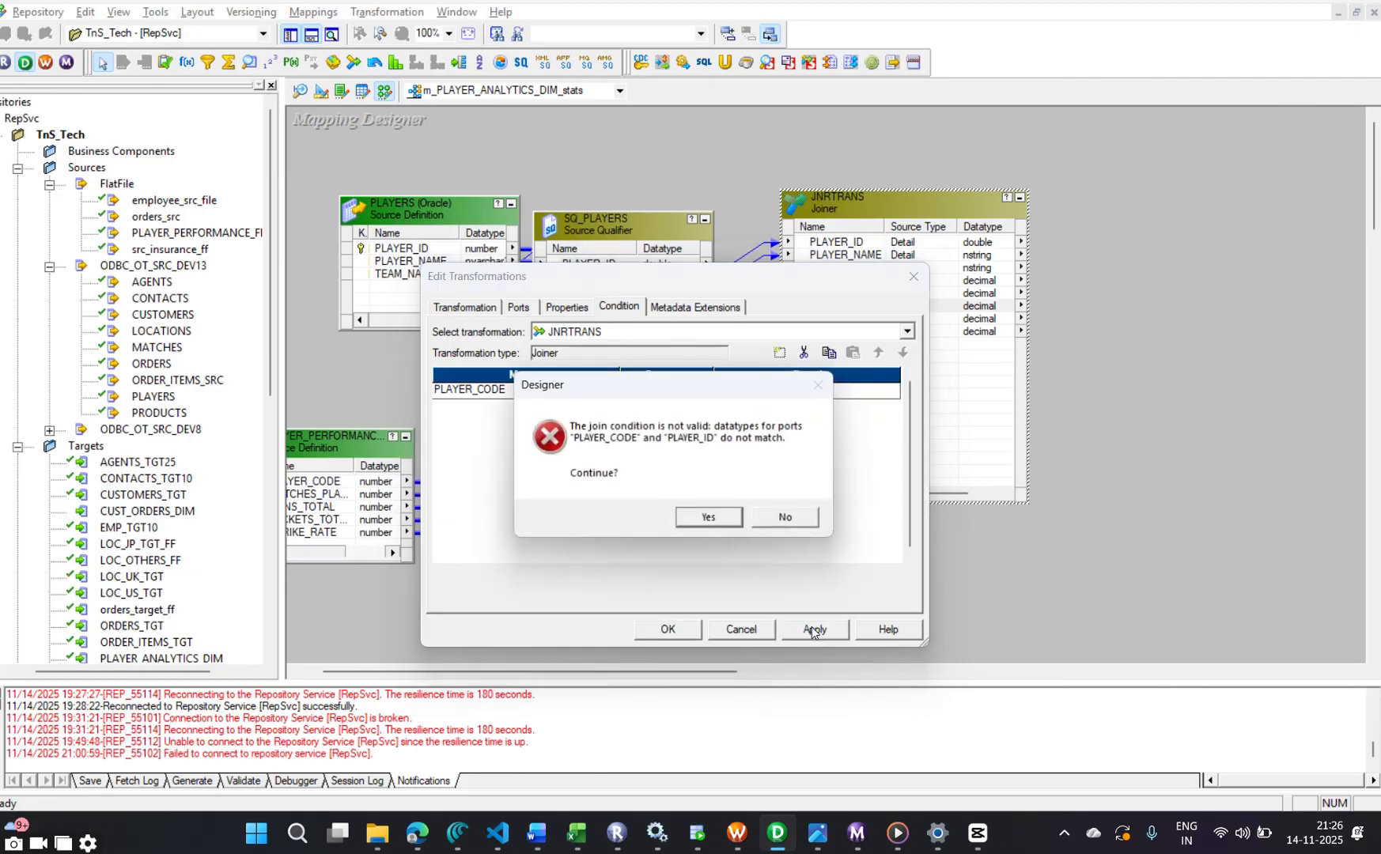
click(711, 518)
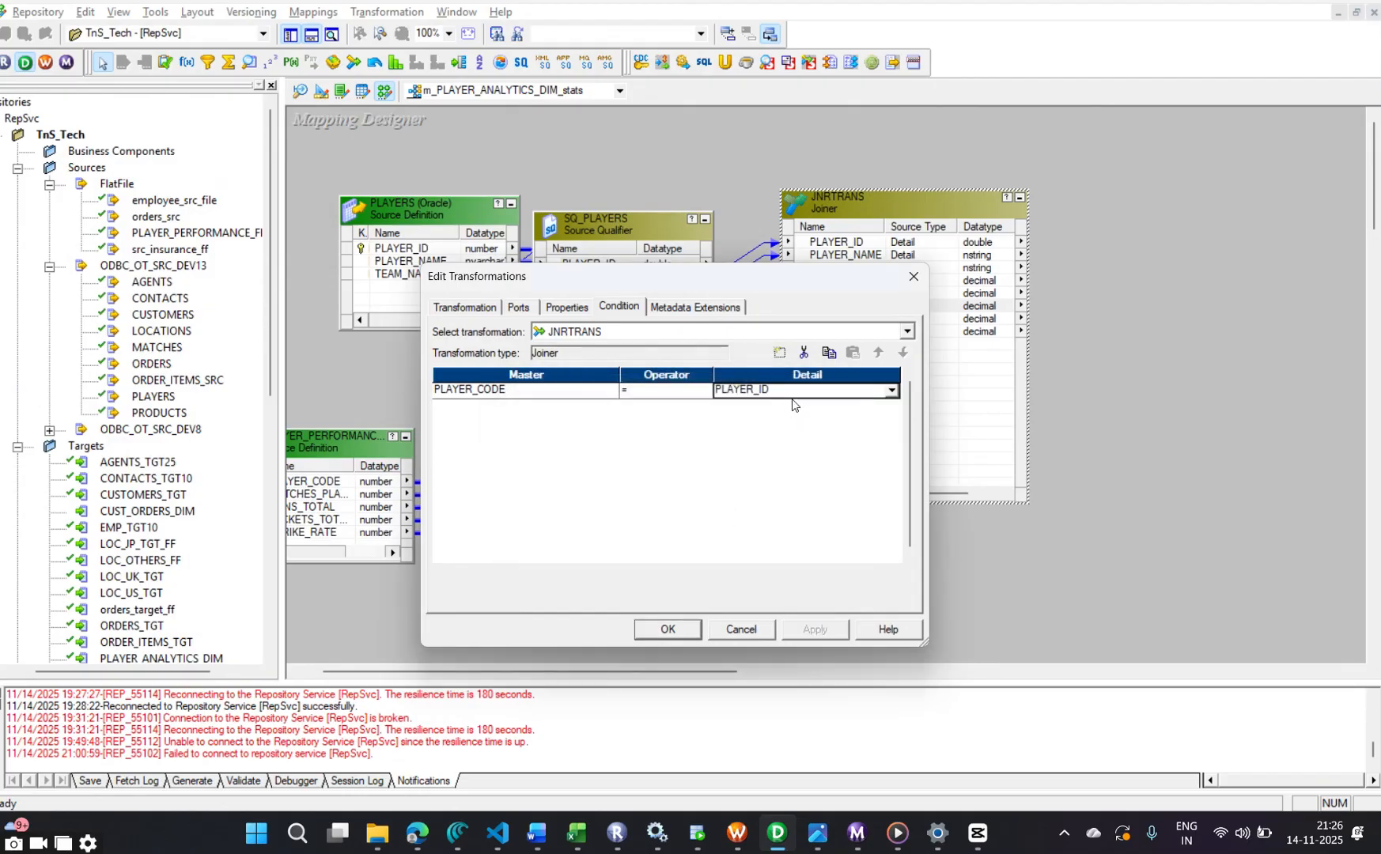
click(913, 276)
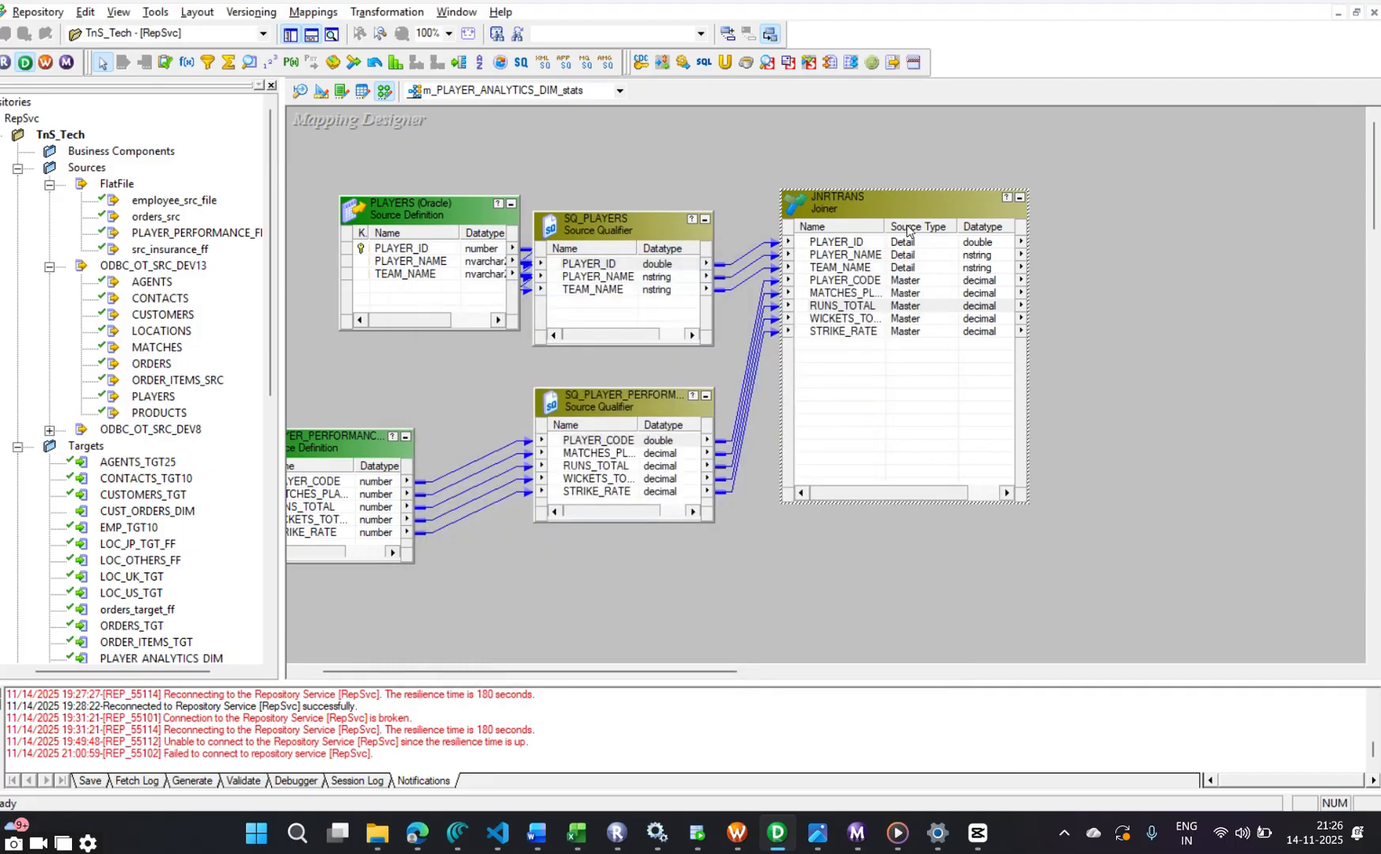
Spread out the Joiner and the PLAYER_PERFORMANCE_FF source and qualifier, and widen SQ_PLAYERS to show its length column
drag(900, 215, 1003, 202)
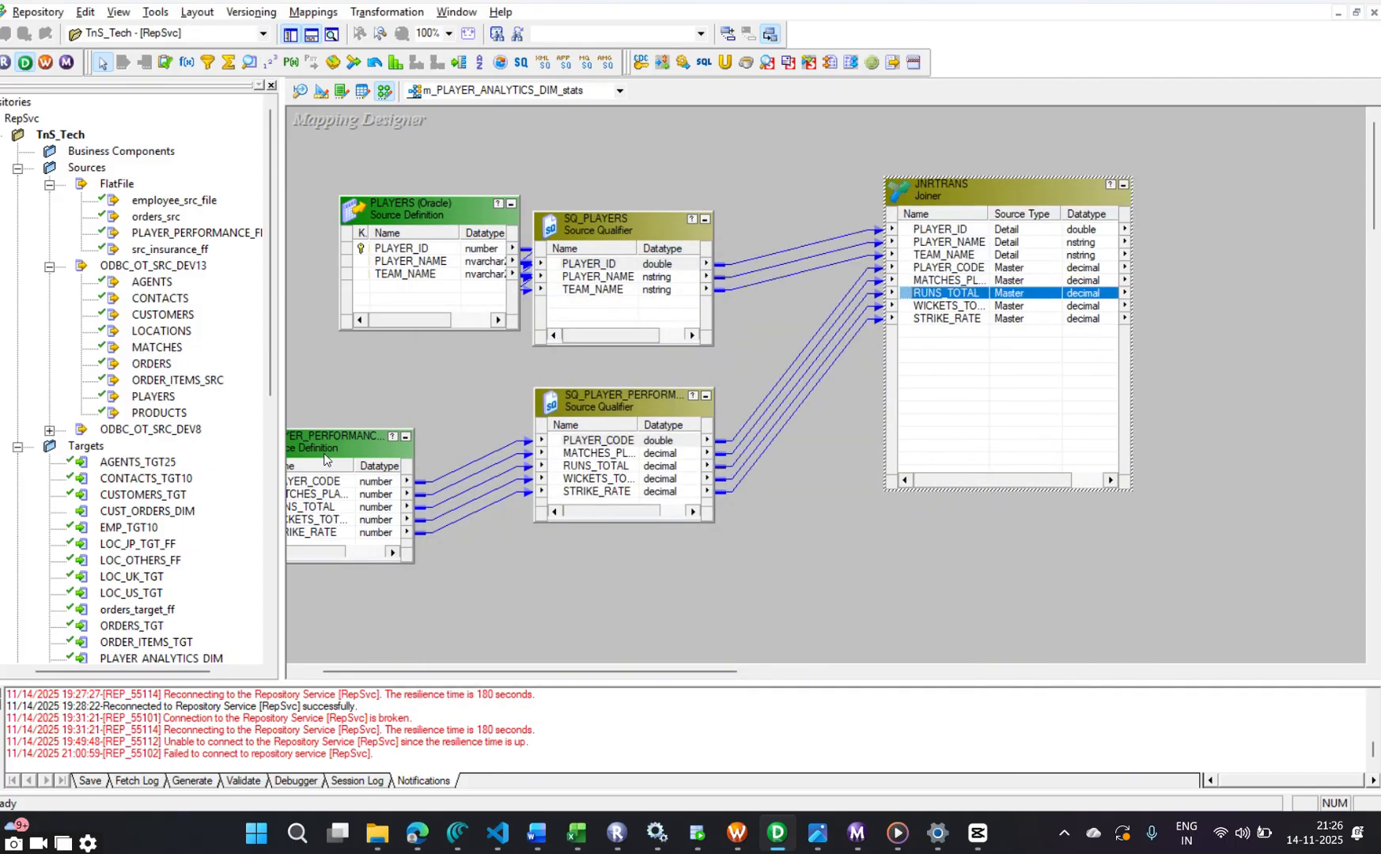
drag(323, 459, 436, 456)
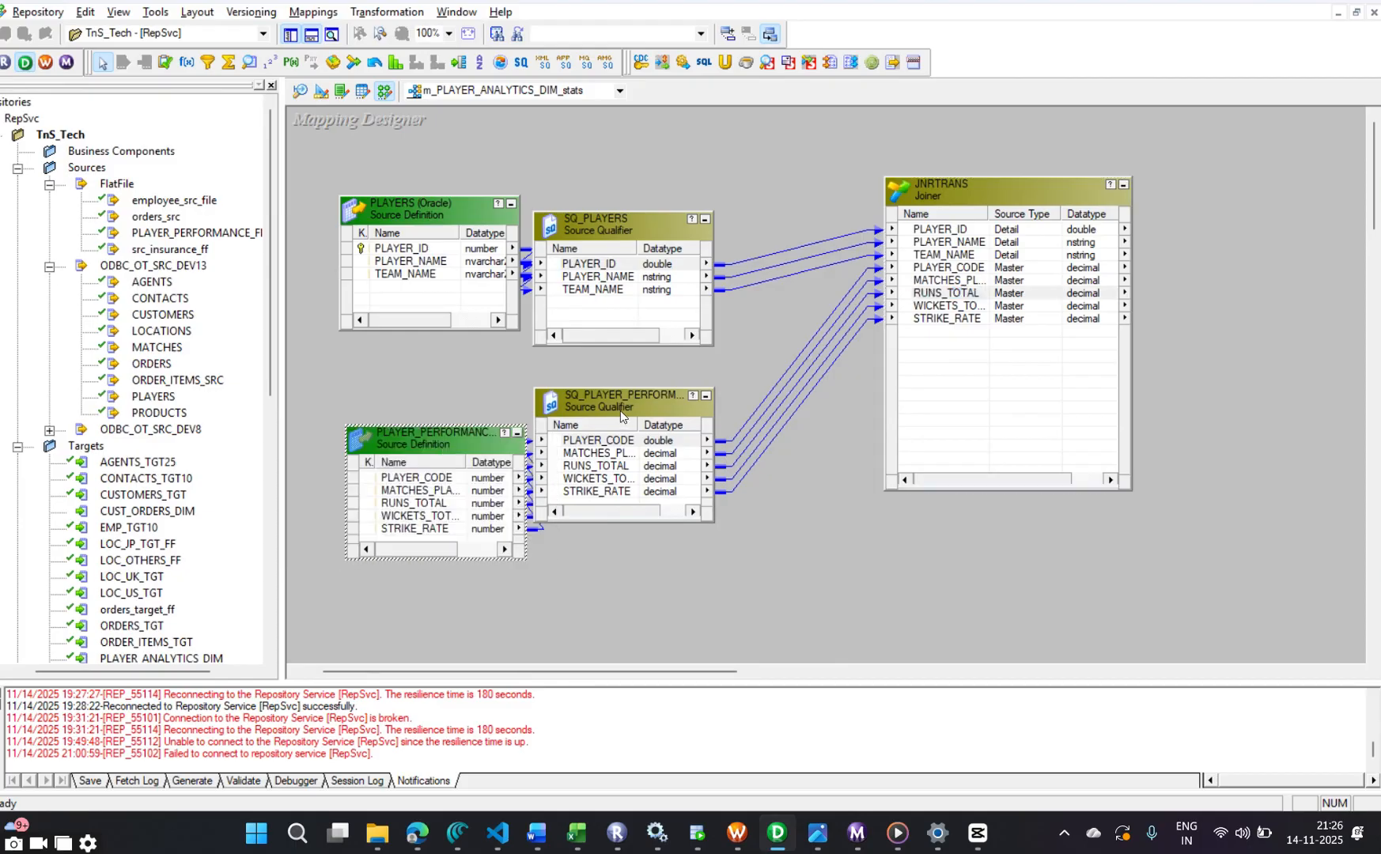
drag(620, 410, 664, 418)
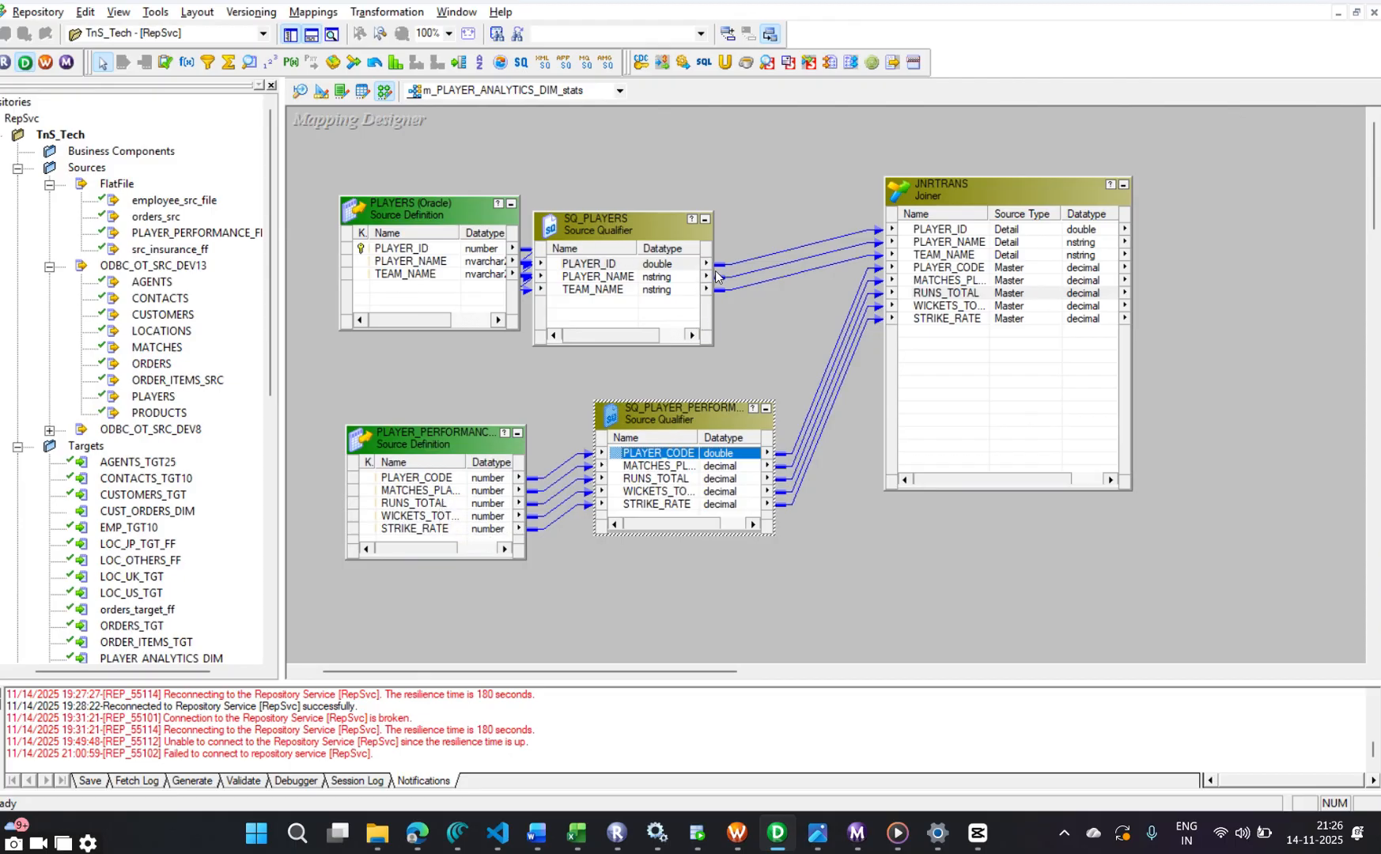
drag(713, 270, 766, 271)
drag(842, 233, 1111, 541)
key(Delete)
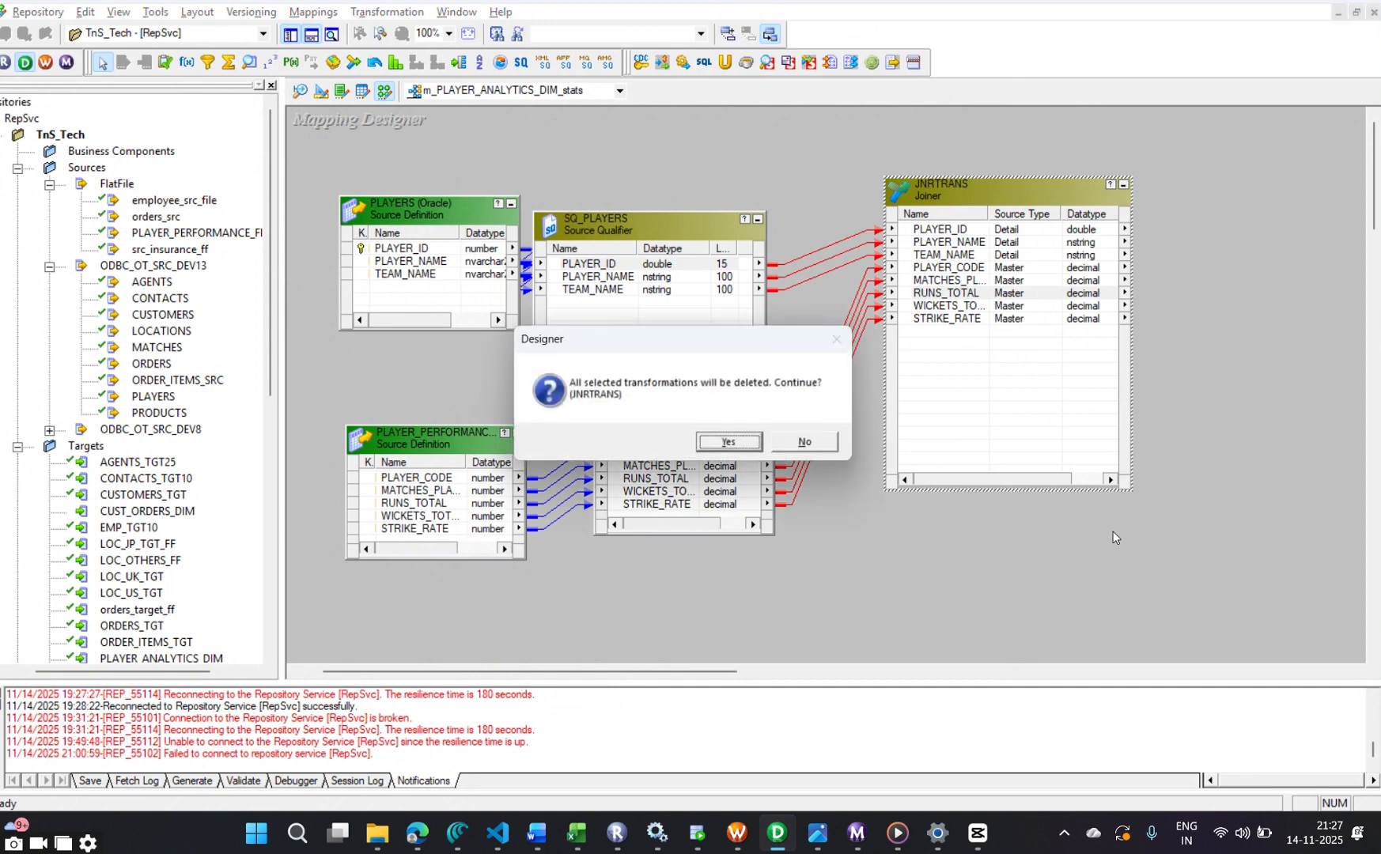
click(808, 441)
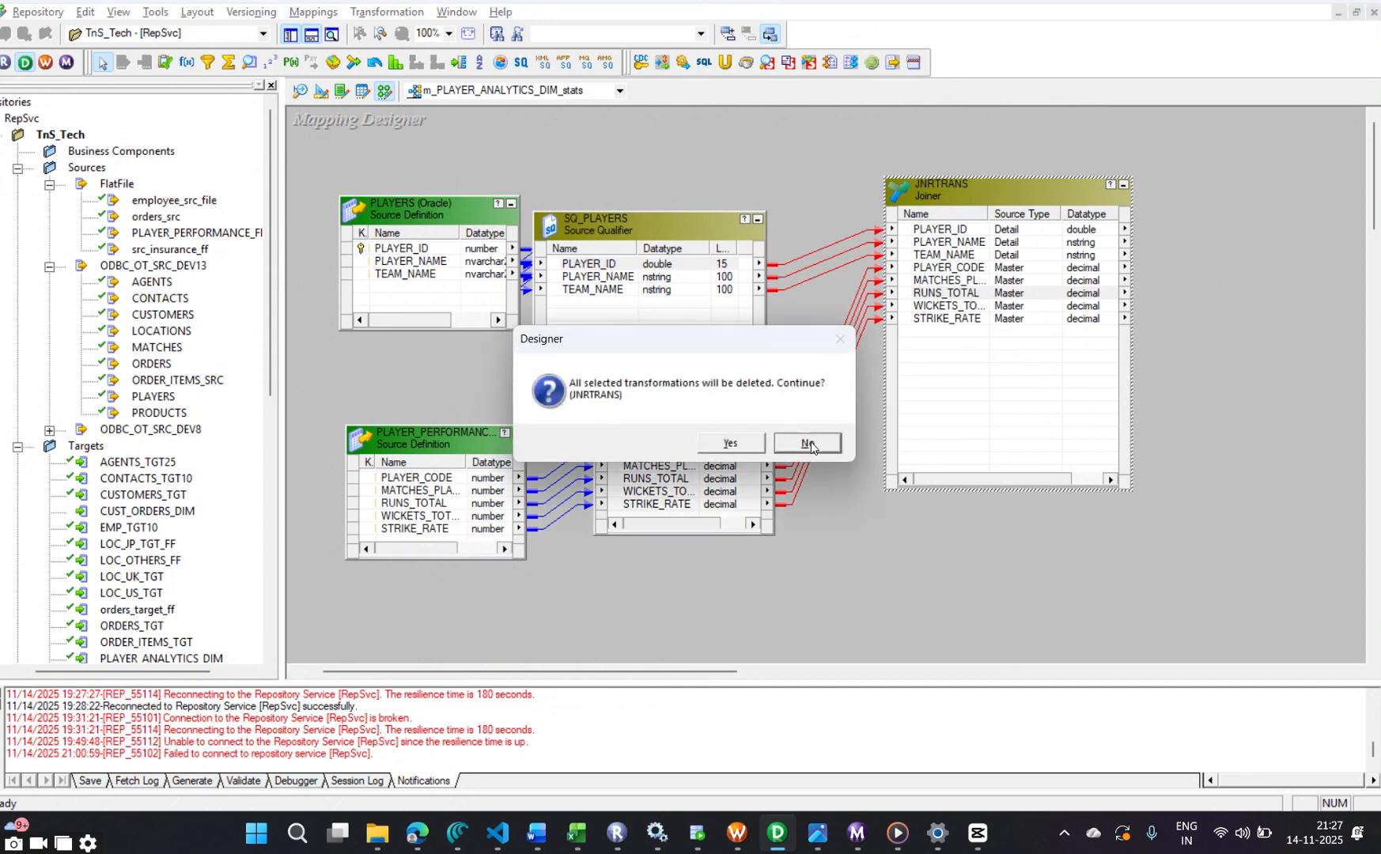
Remove all links from the two source qualifiers to the Joiner and delete the Joiner transformation from the mapping
click(799, 233)
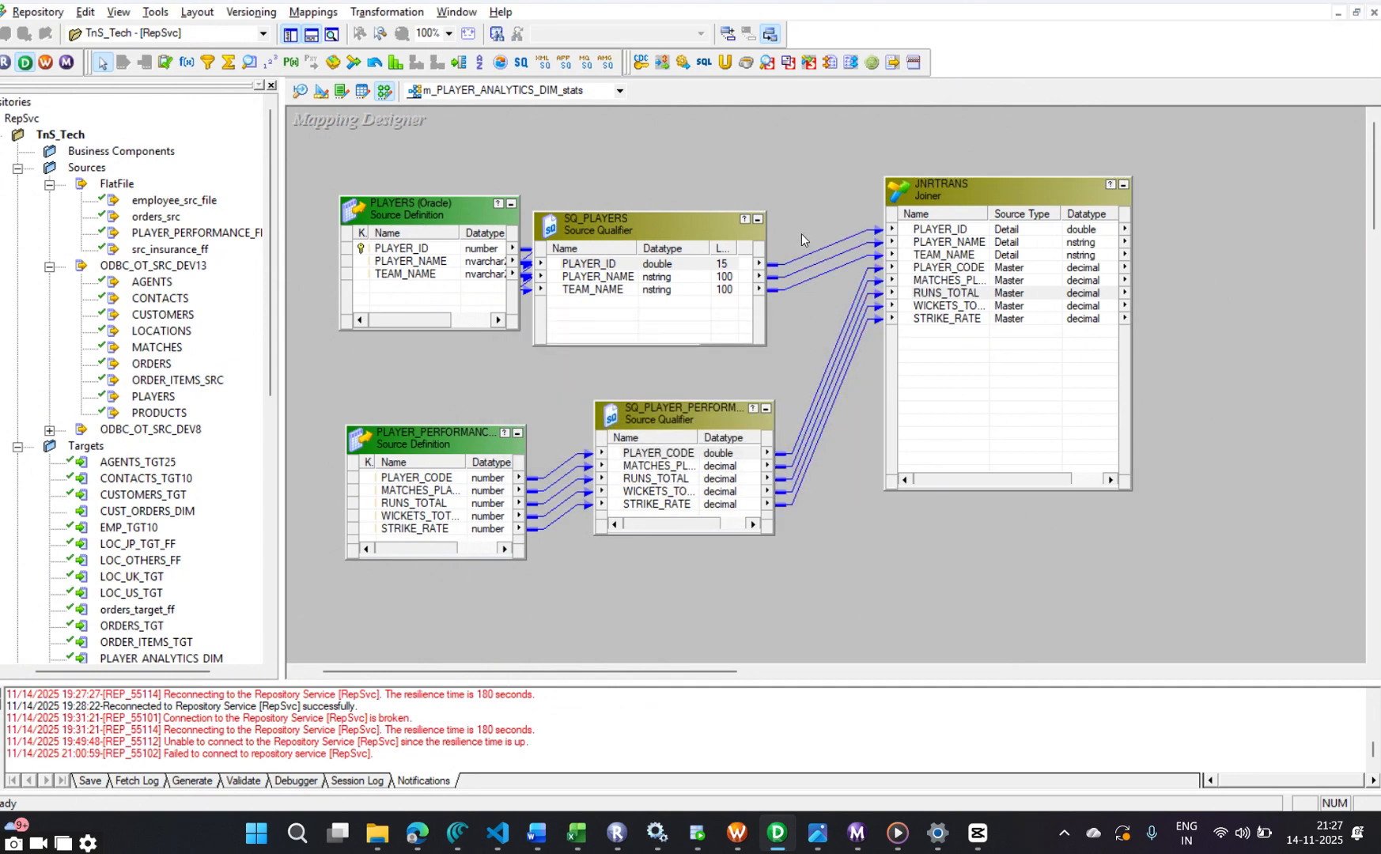
click(881, 389)
key(Delete)
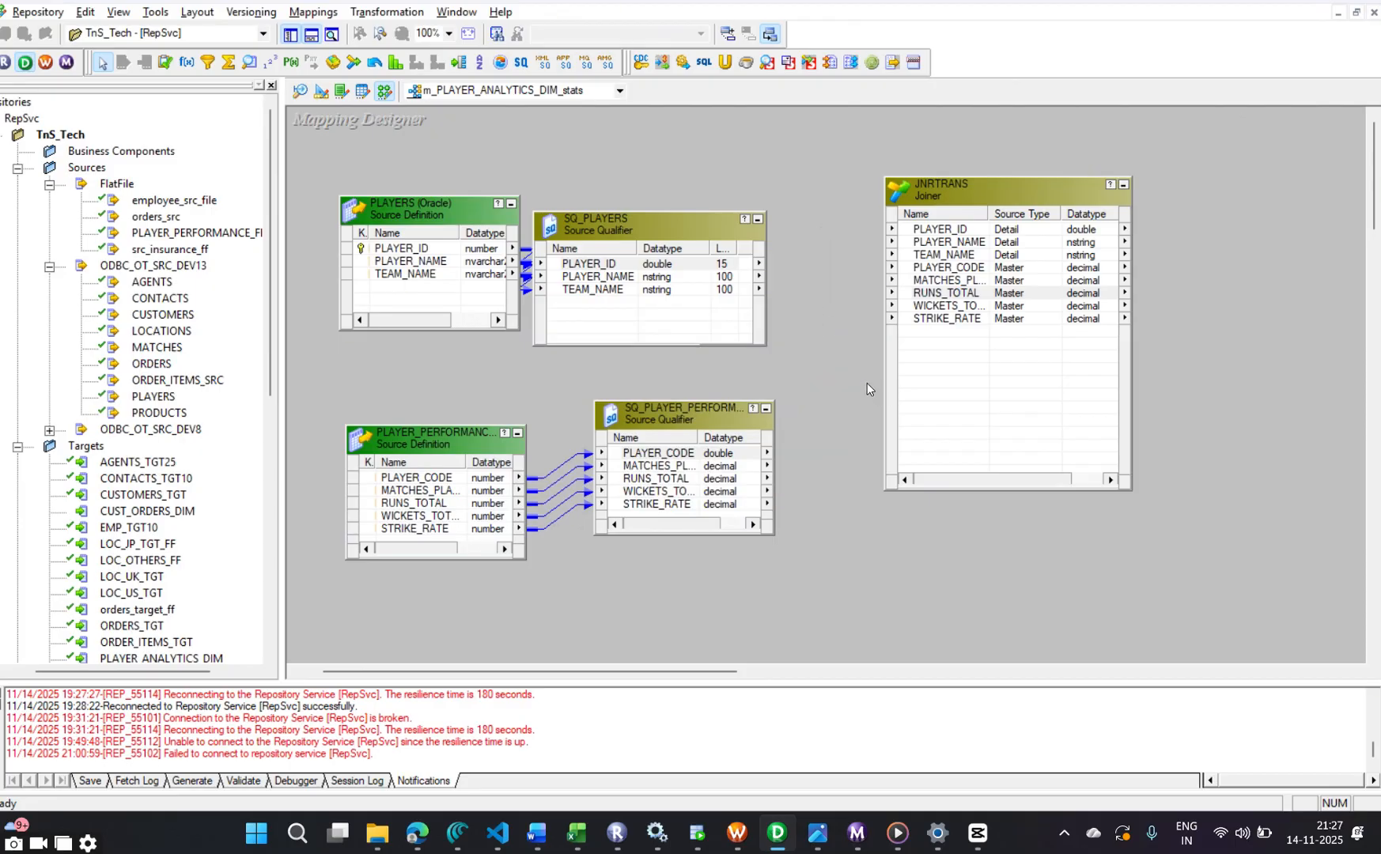
click(694, 289)
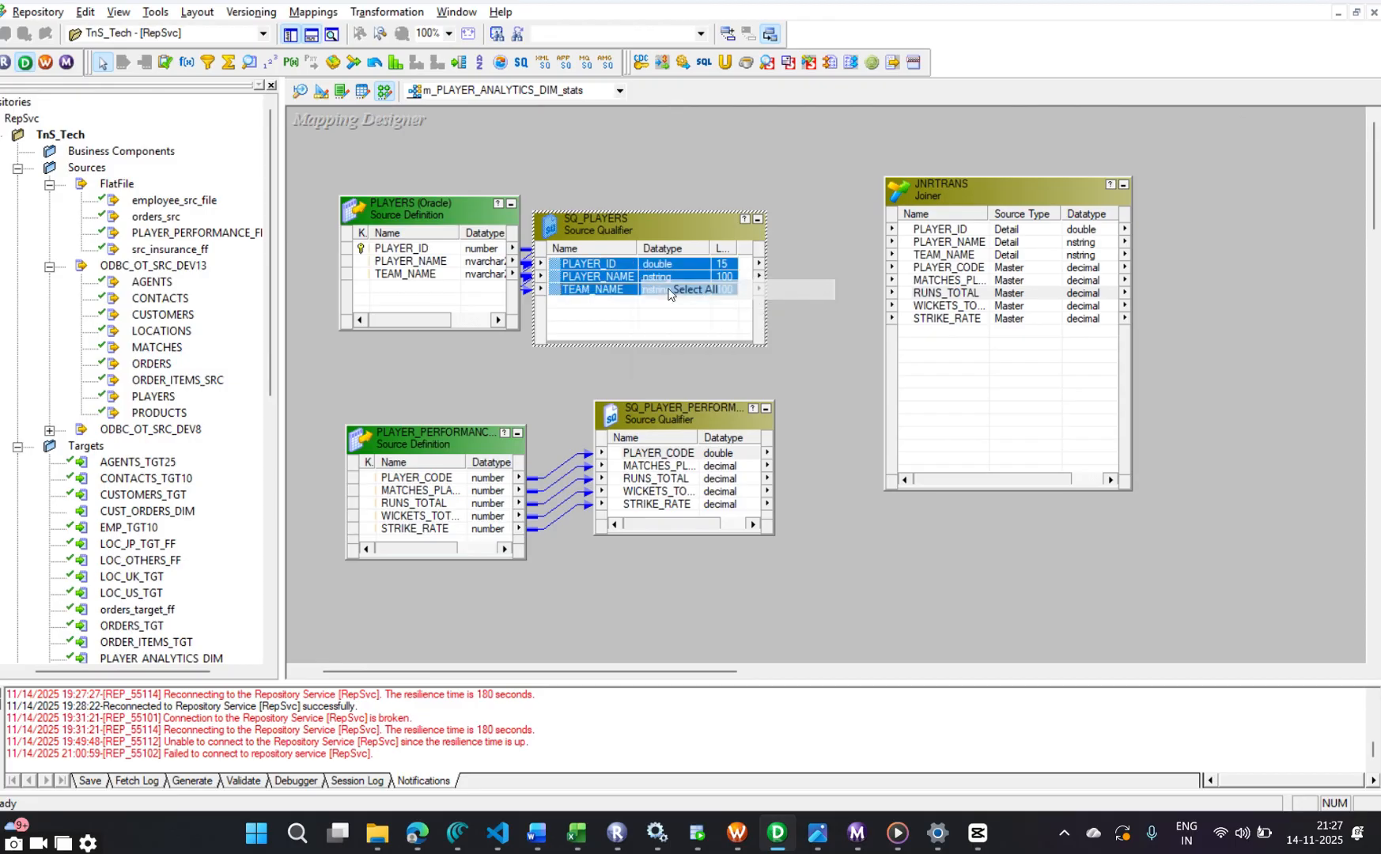
drag(609, 289, 643, 287)
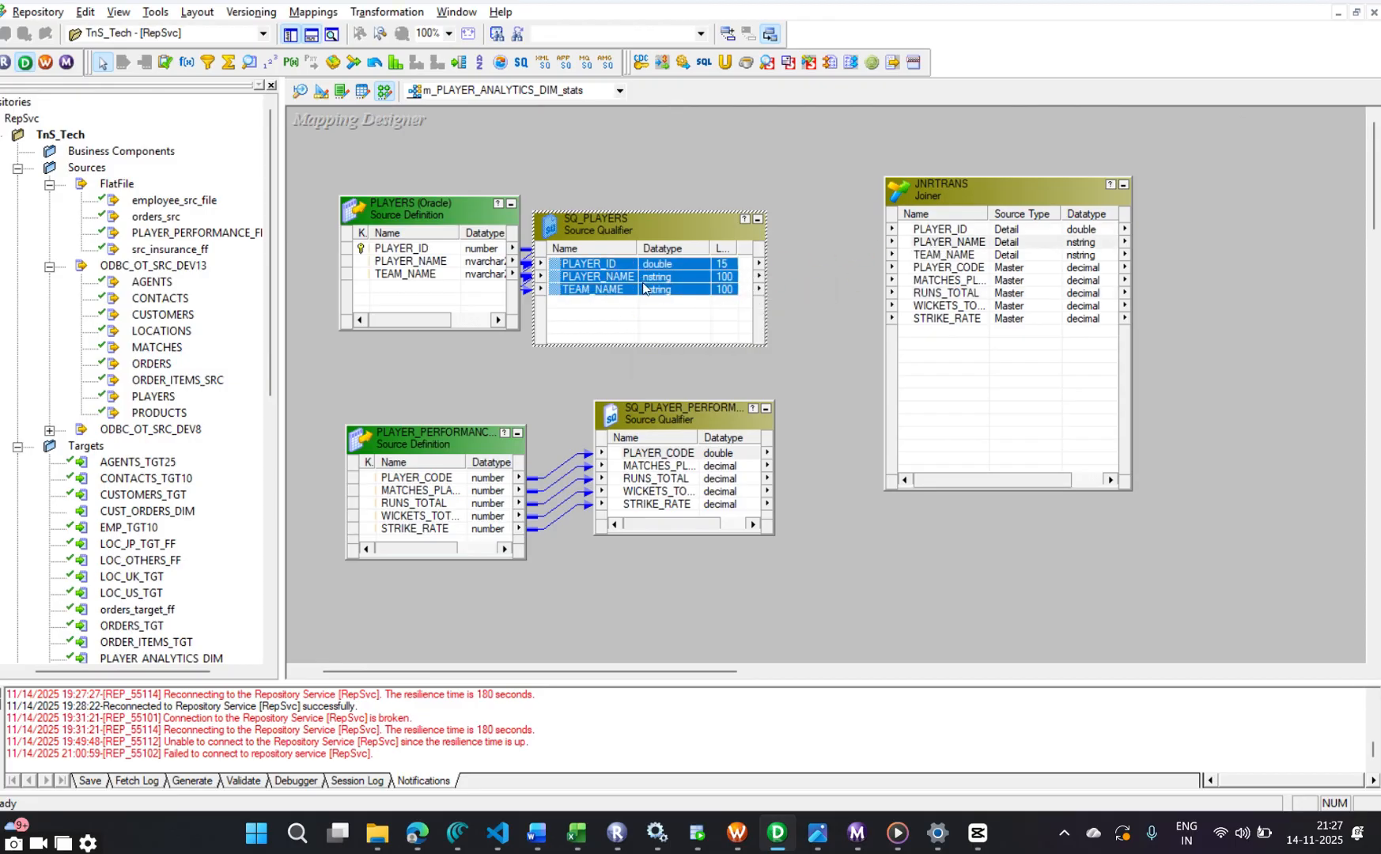
click(1024, 200)
key(Delete)
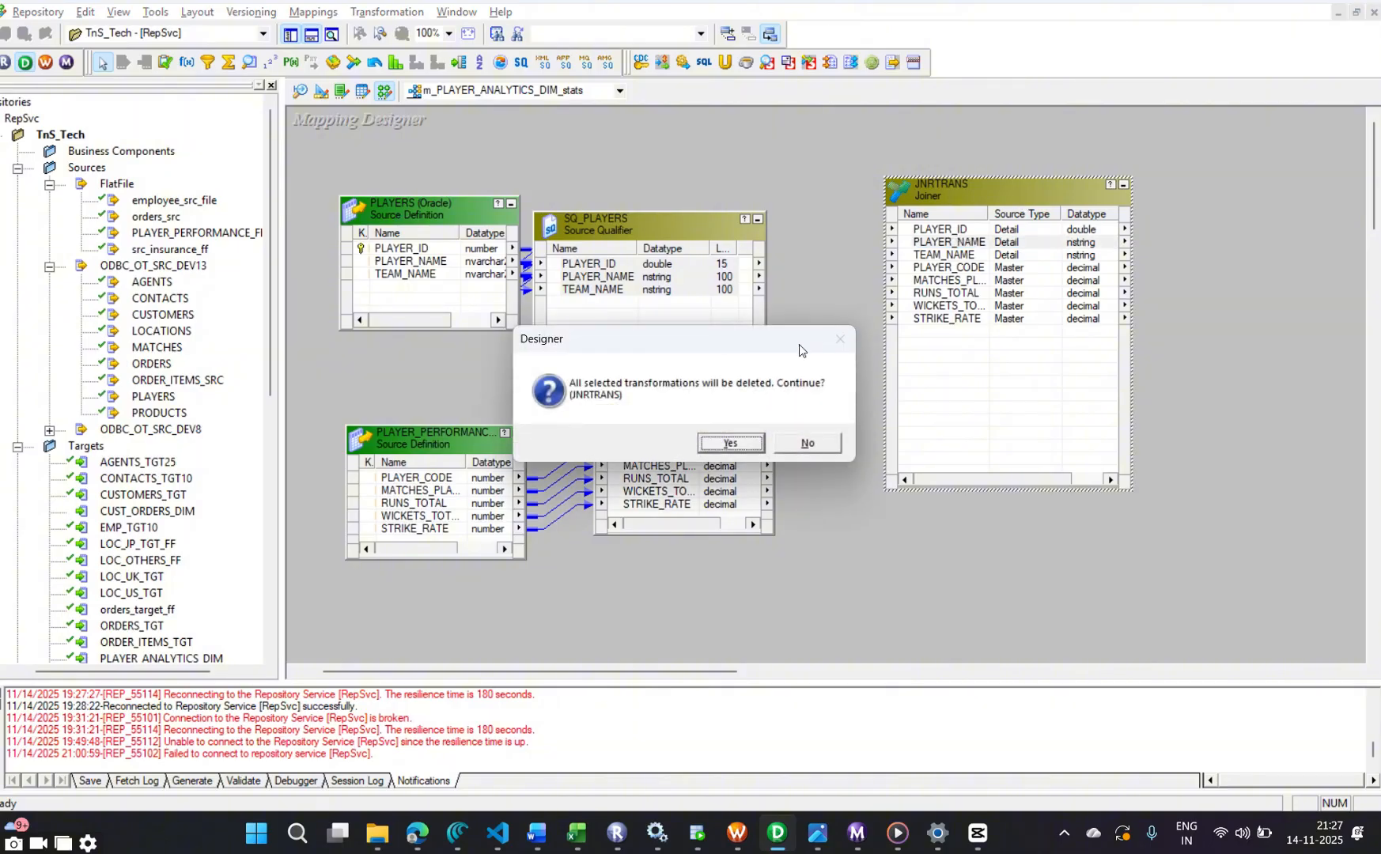
click(743, 444)
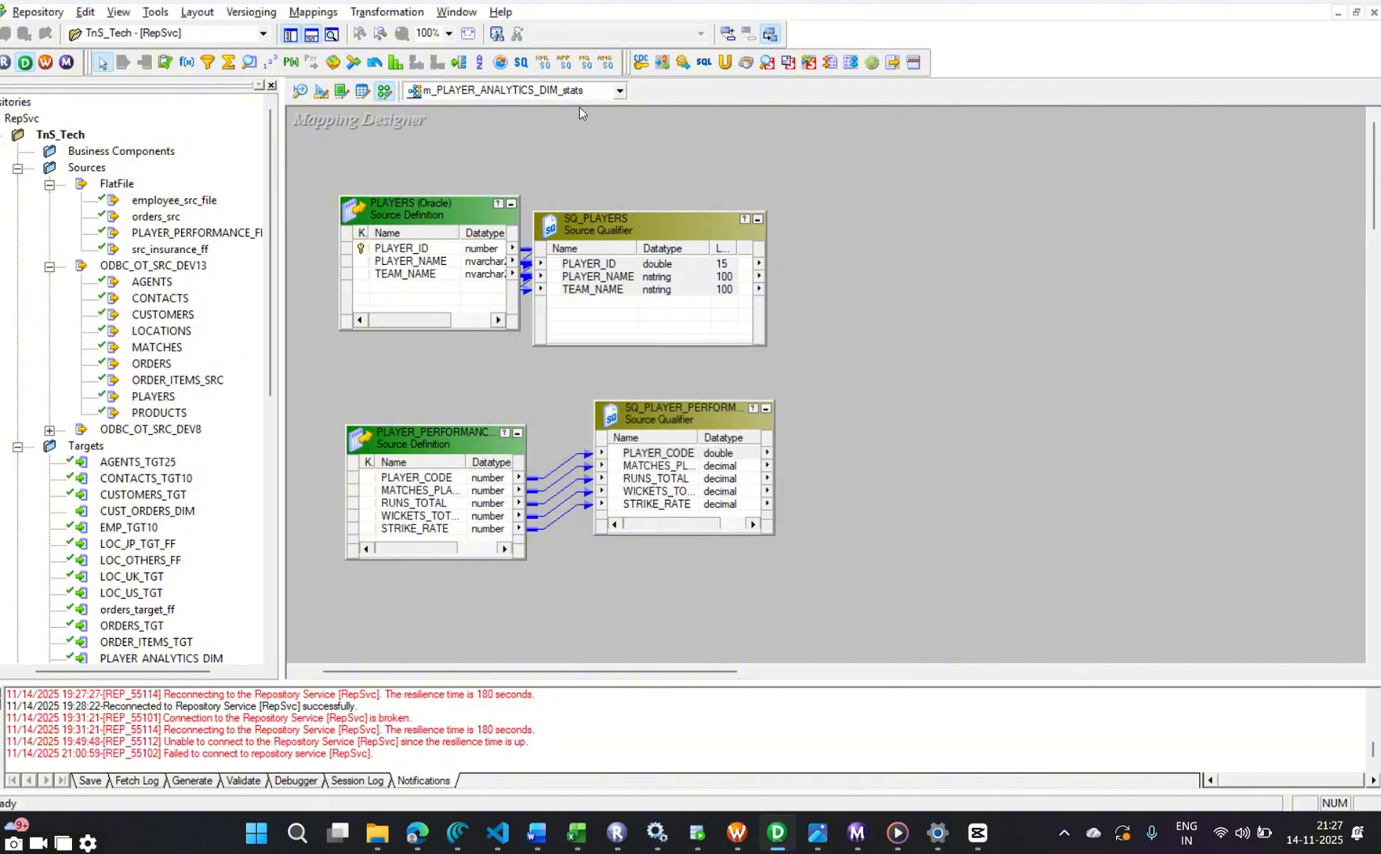
Place a new Joiner transformation beside the source qualifiers and link all SQ_PLAYERS ports to it
drag(887, 164, 1131, 520)
click(354, 62)
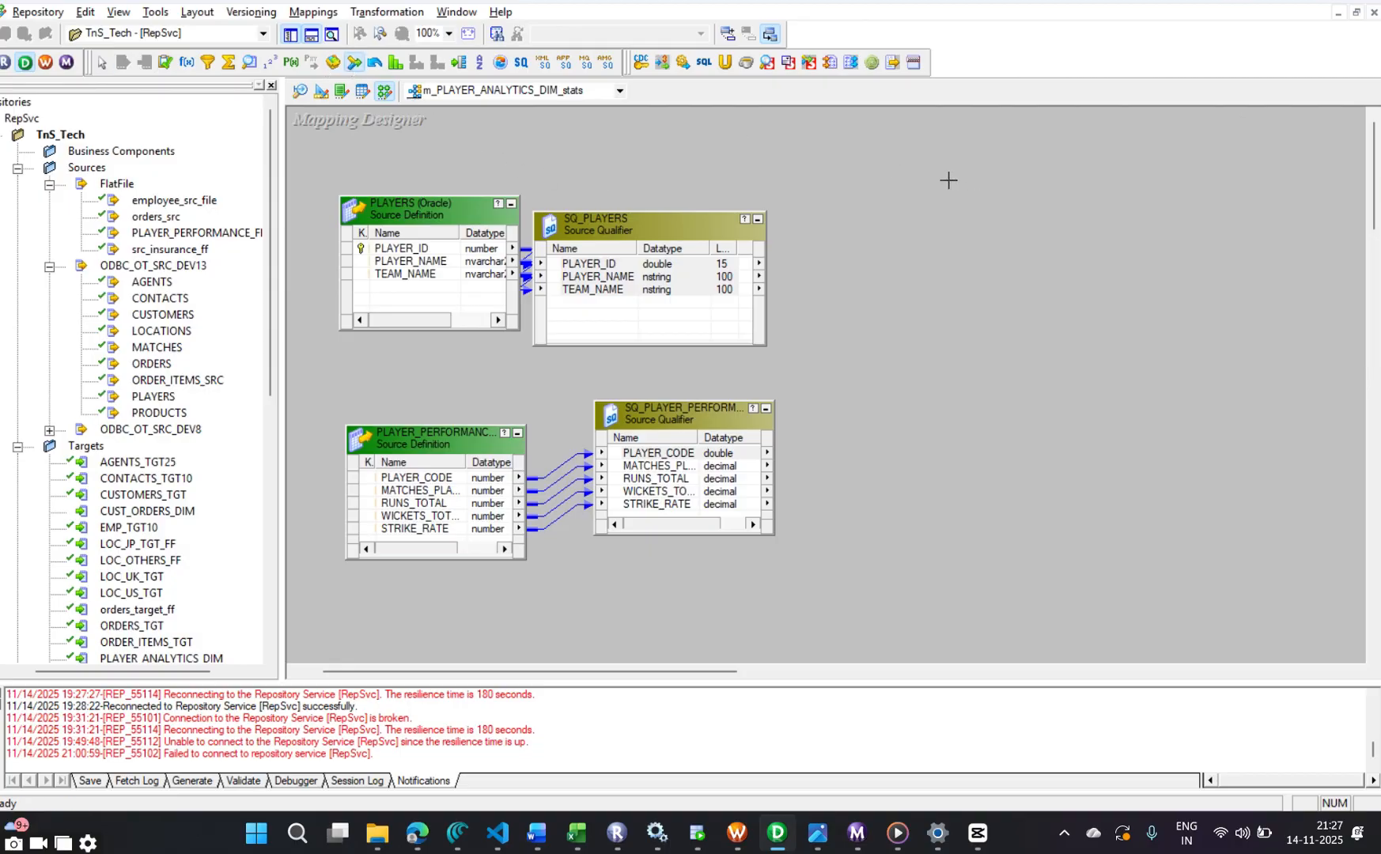
drag(836, 163, 1156, 544)
right_click(607, 294)
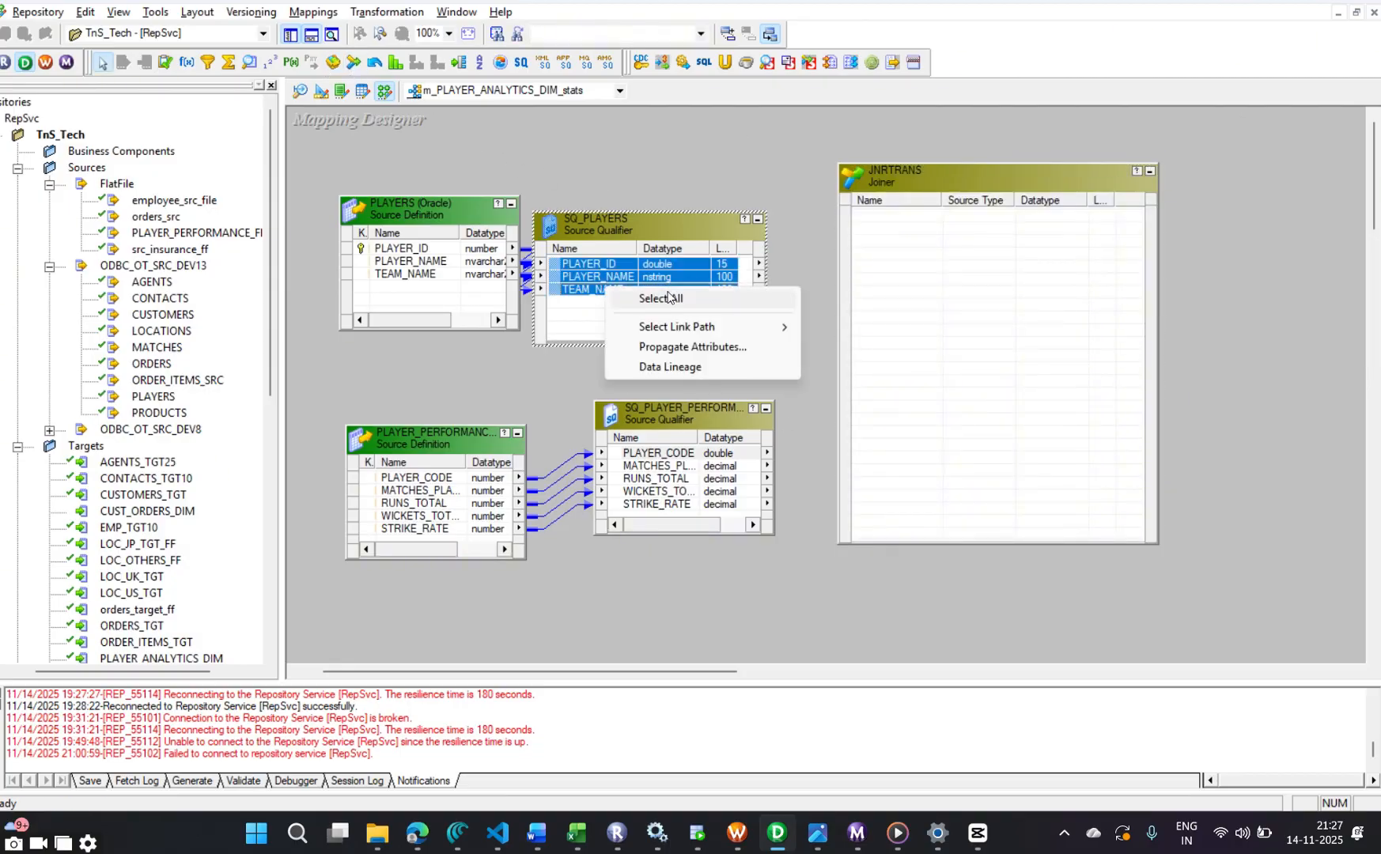
click(649, 294)
drag(711, 286, 952, 248)
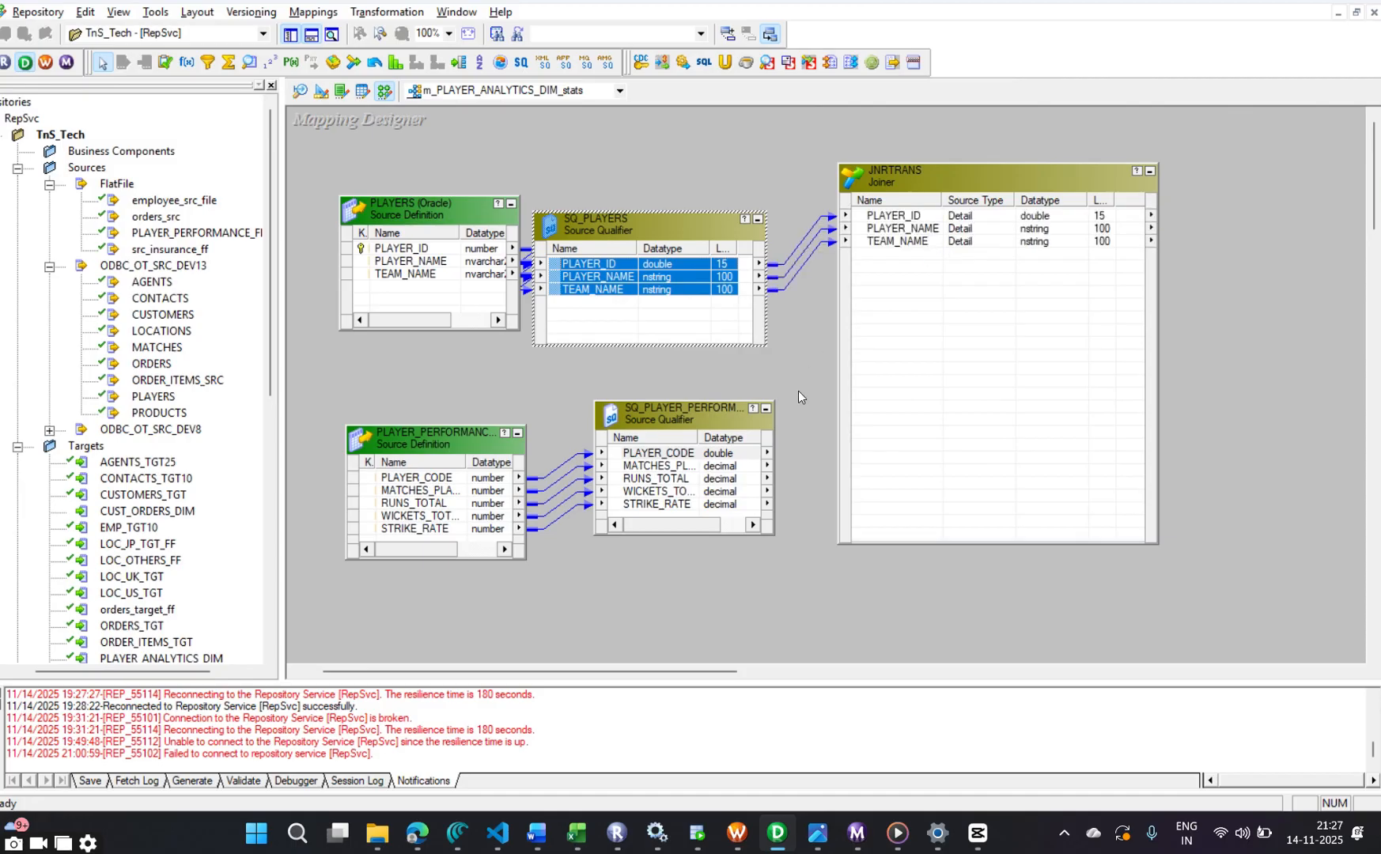
Link all ports of the PLAYER_PERFORMANCE_FF source qualifier to the Joiner transformation
right_click(689, 466)
click(743, 480)
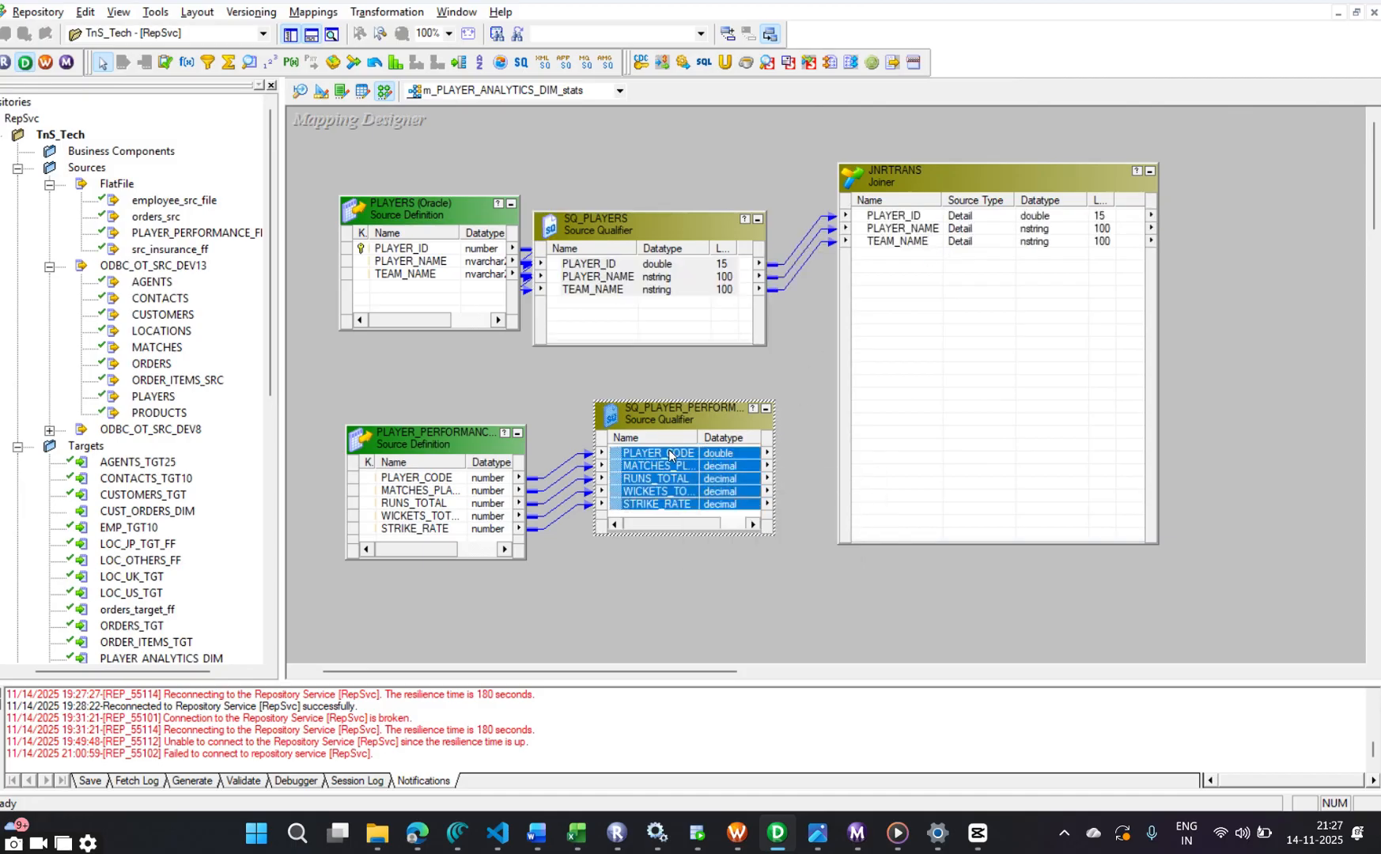
drag(669, 452, 943, 265)
Add the join condition PLAYER_CODE = PLAYER_ID to the Joiner and save its settings
double_click(924, 346)
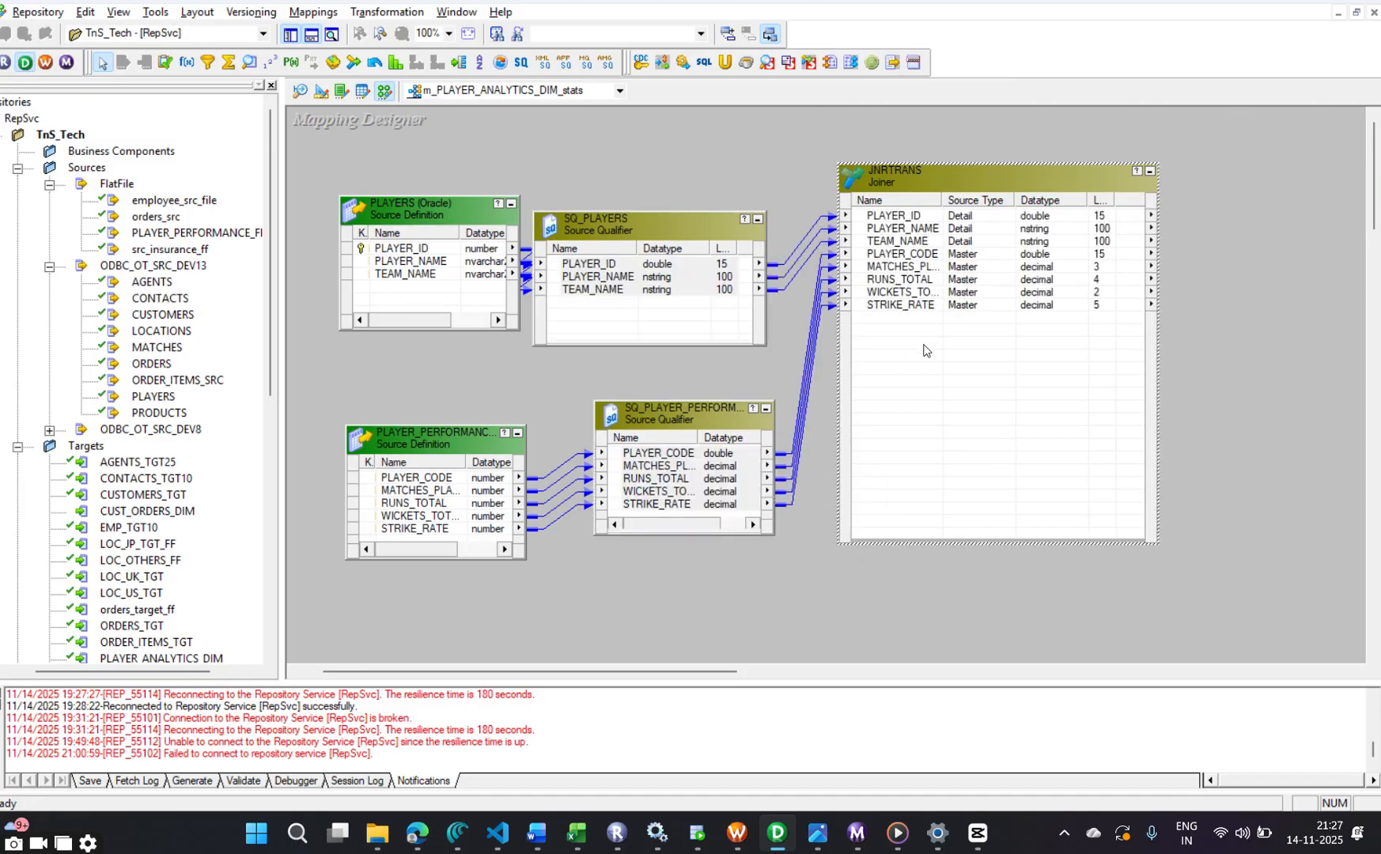
click(621, 307)
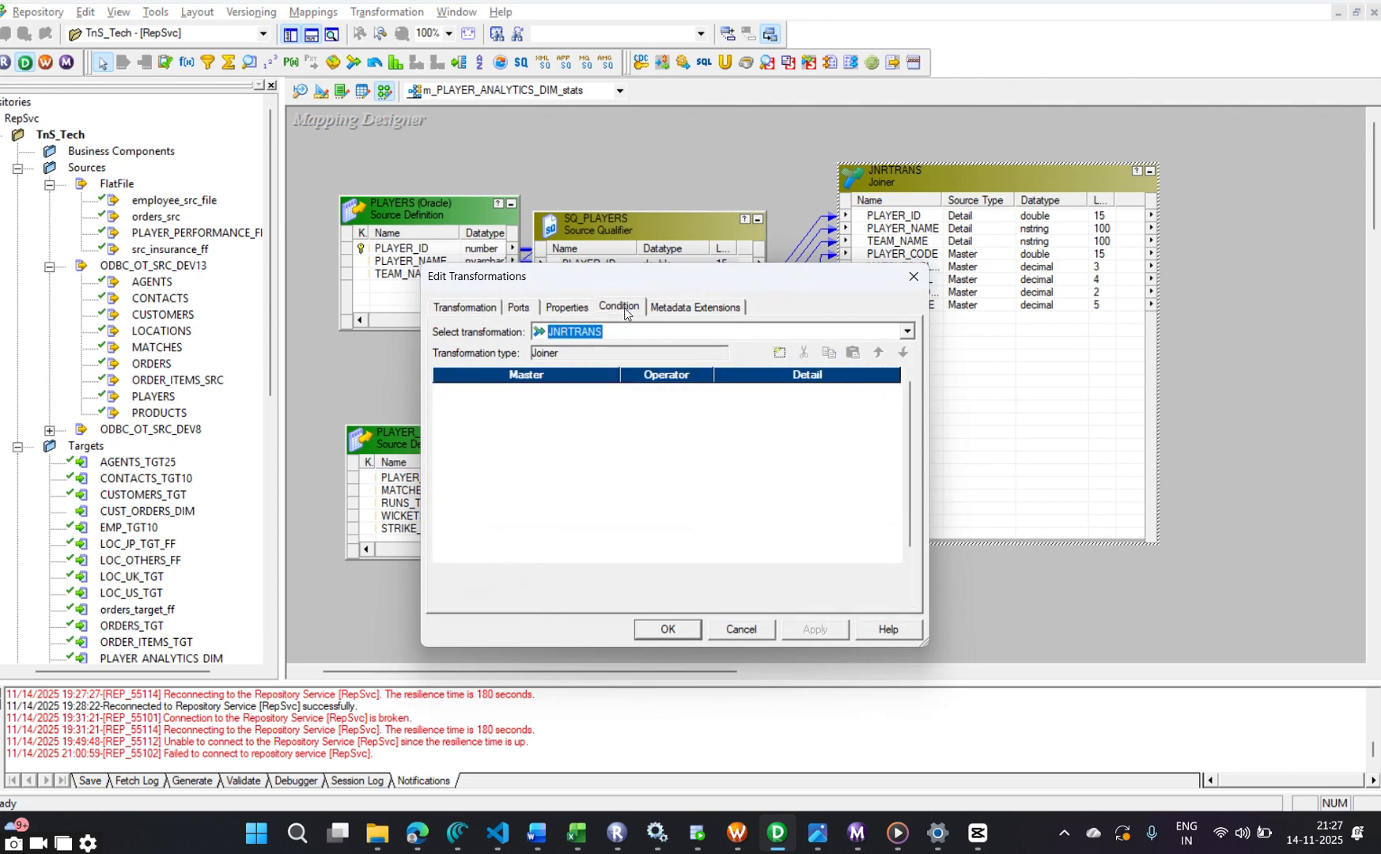
click(779, 352)
click(815, 636)
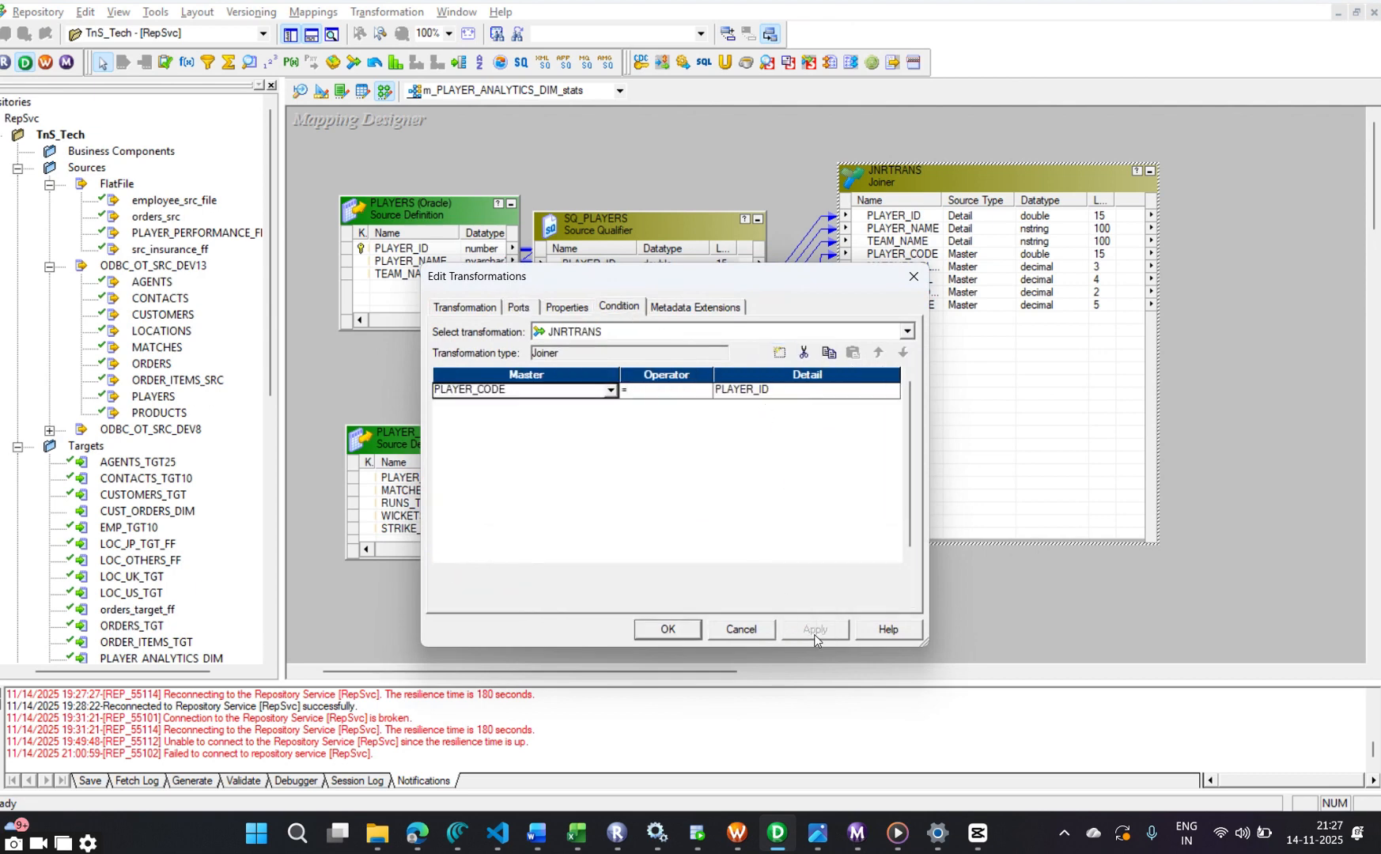
click(668, 631)
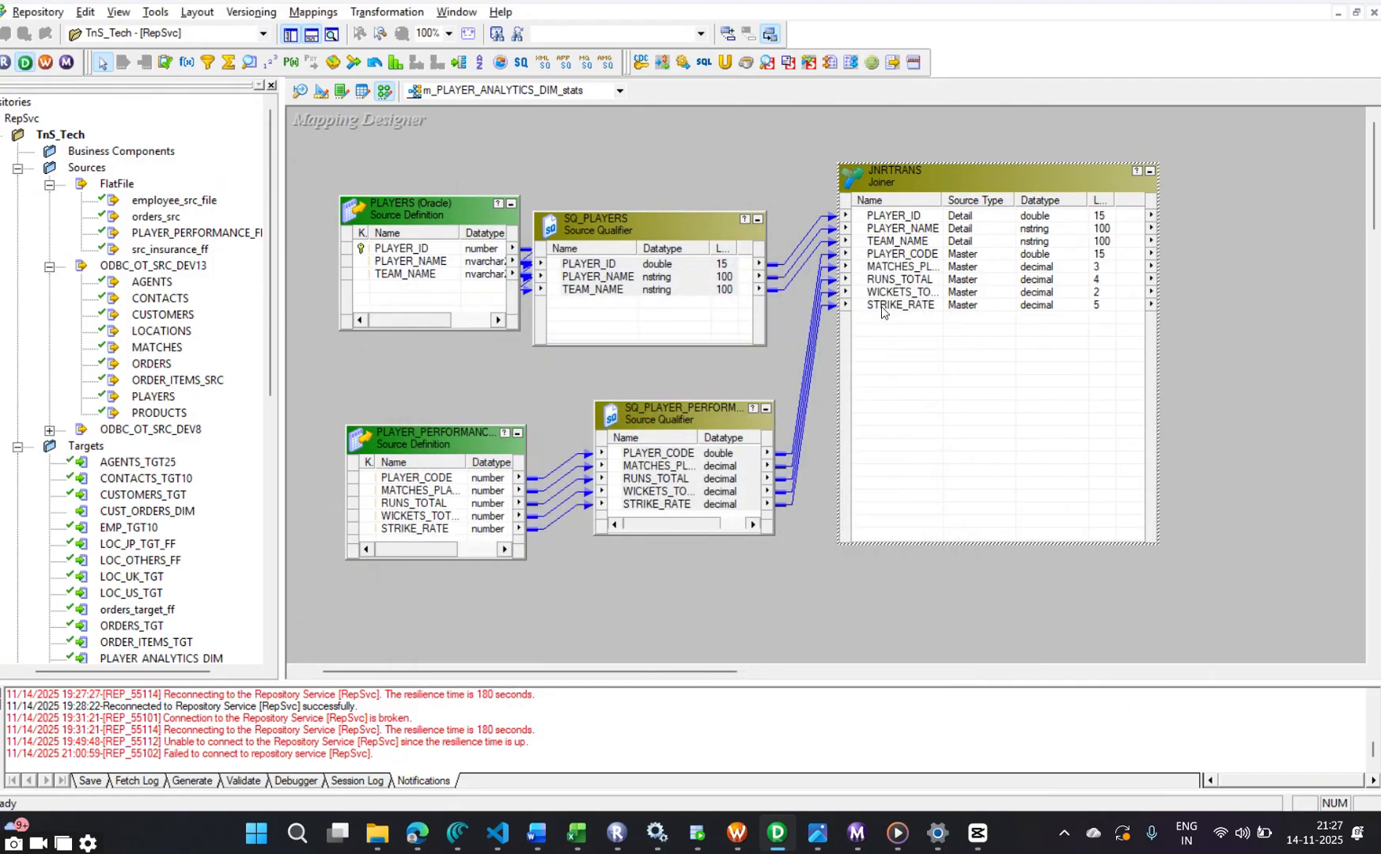
Shift both source definitions, the PLAYER_PERFORMANCE_FF source qualifier and the Joiner to free space for the target
drag(441, 212, 387, 204)
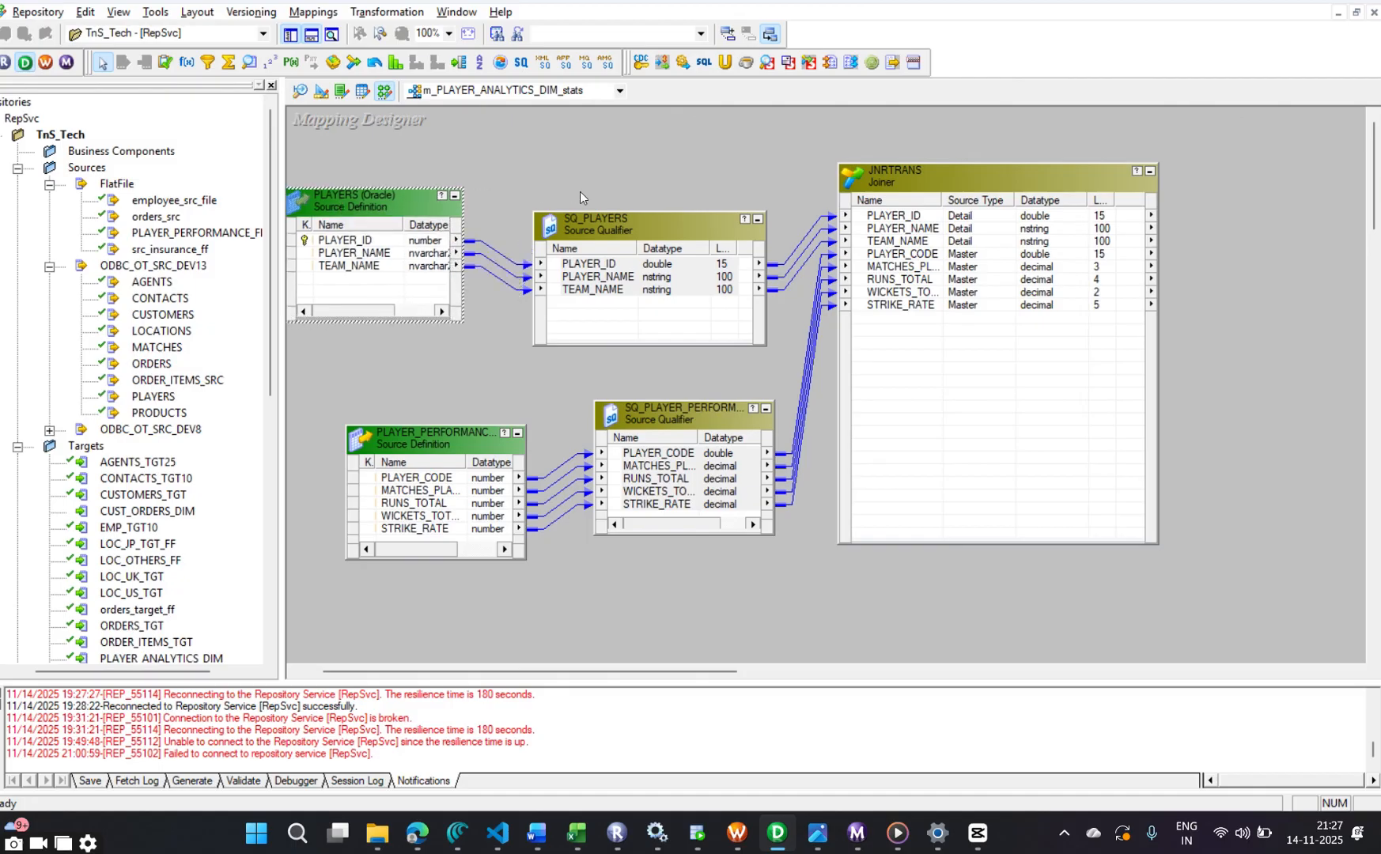
drag(478, 427, 370, 412)
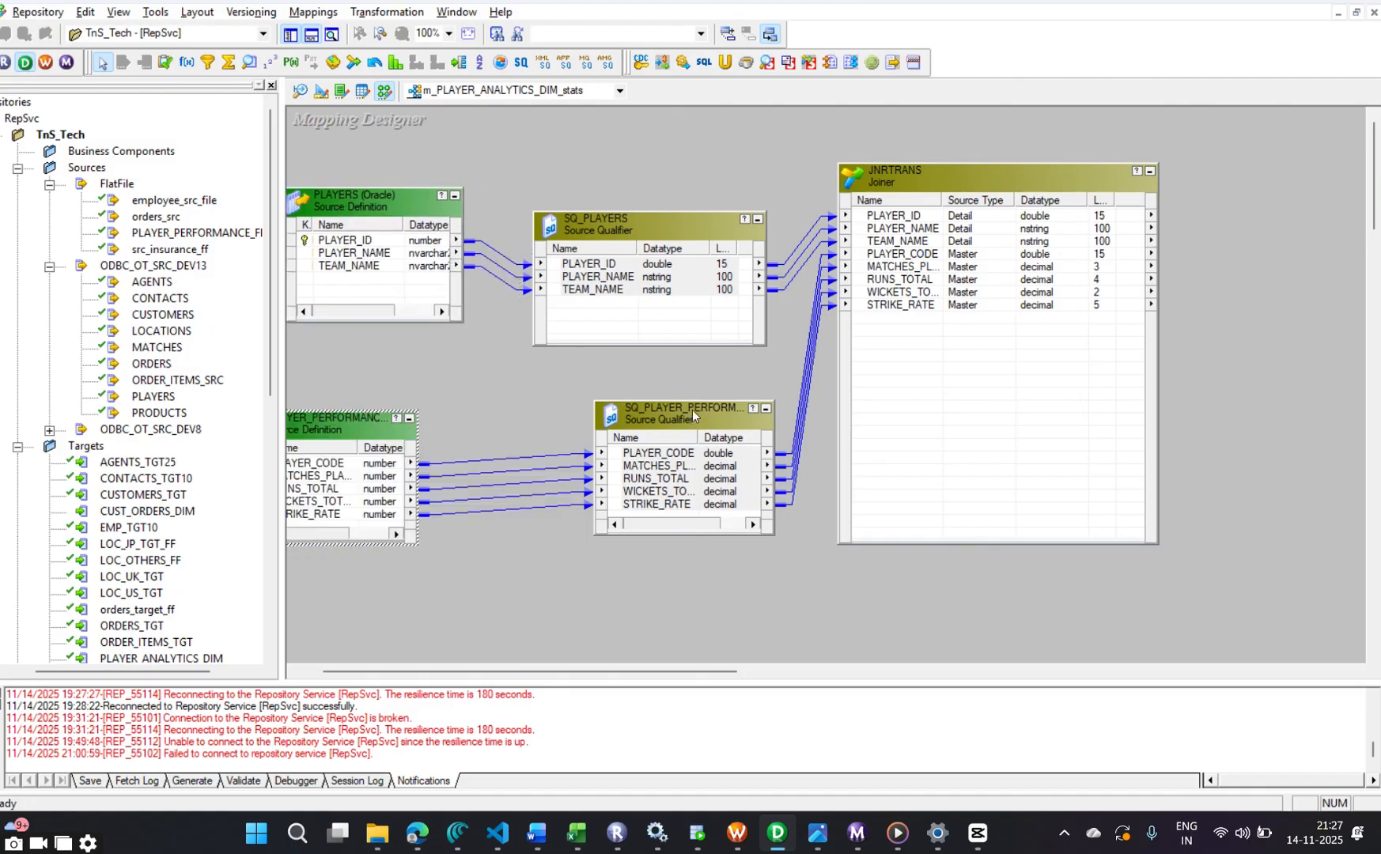
drag(691, 410, 577, 412)
drag(928, 174, 867, 170)
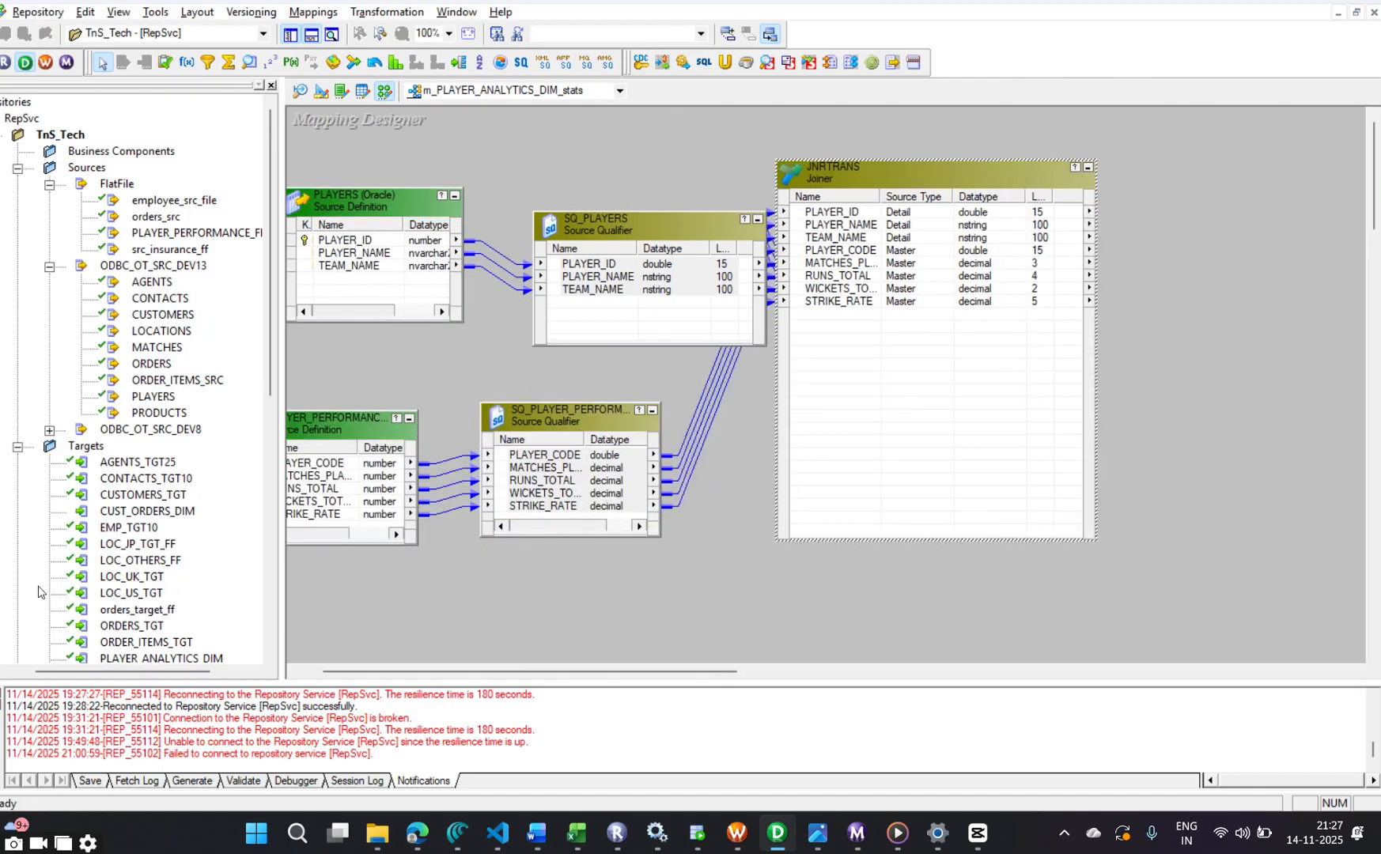
Place the PLAYER_ANALYTICS_DIM target beyond the Joiner, hide the repository navigator, and enlarge the target until all its columns fit
scroll(38, 592, down, 1)
drag(141, 610, 1287, 256)
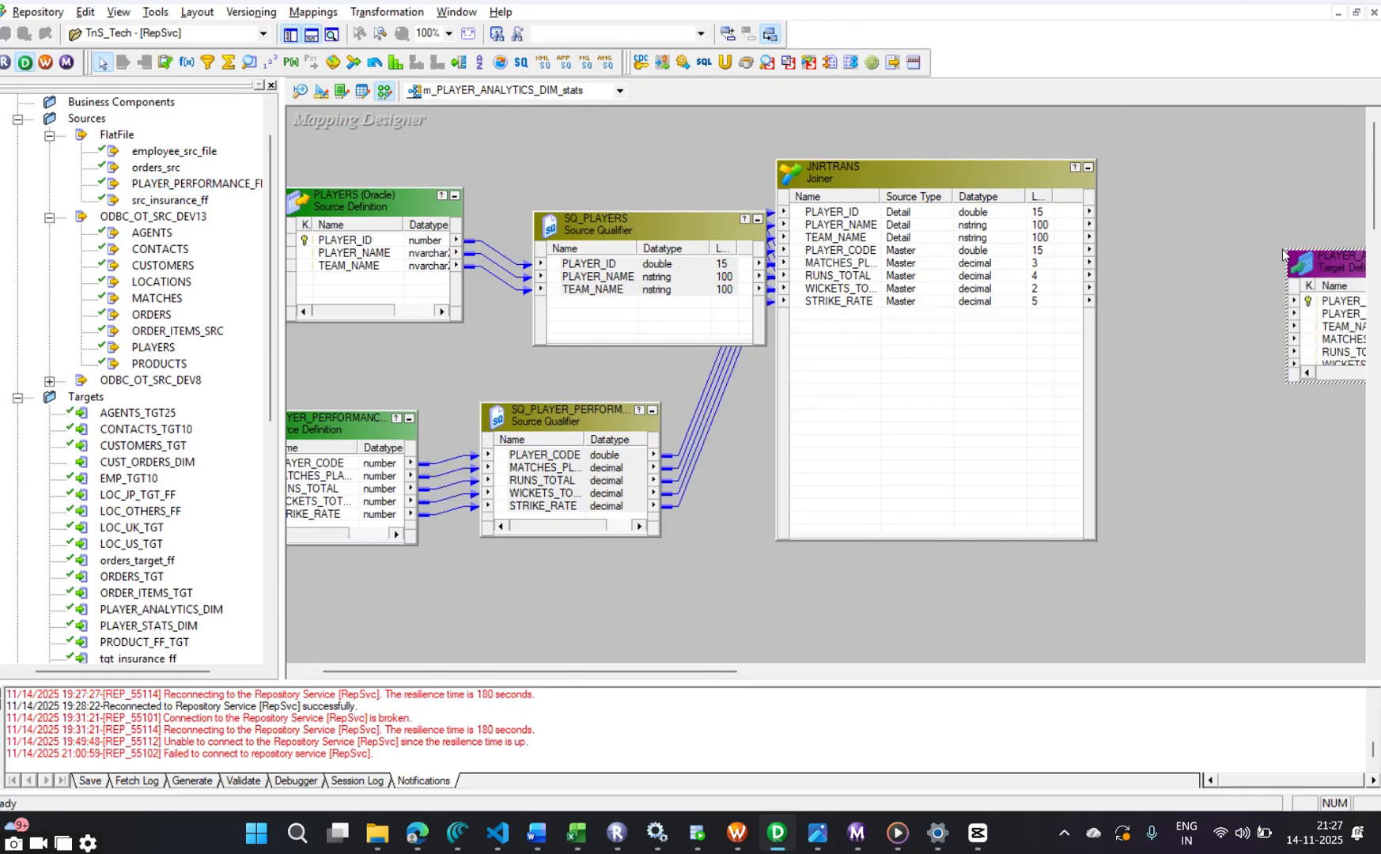
click(290, 36)
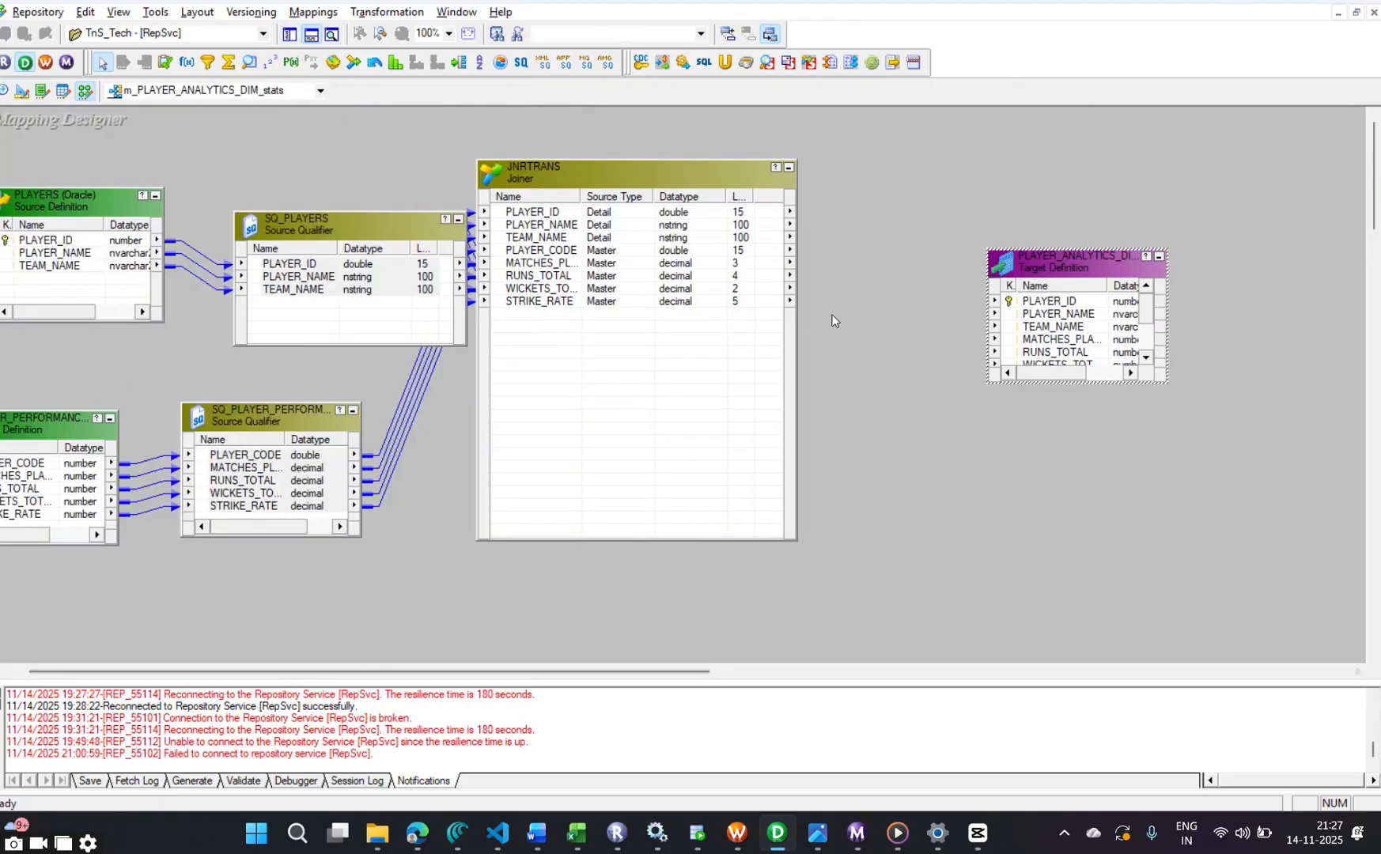
drag(1043, 250, 1042, 146)
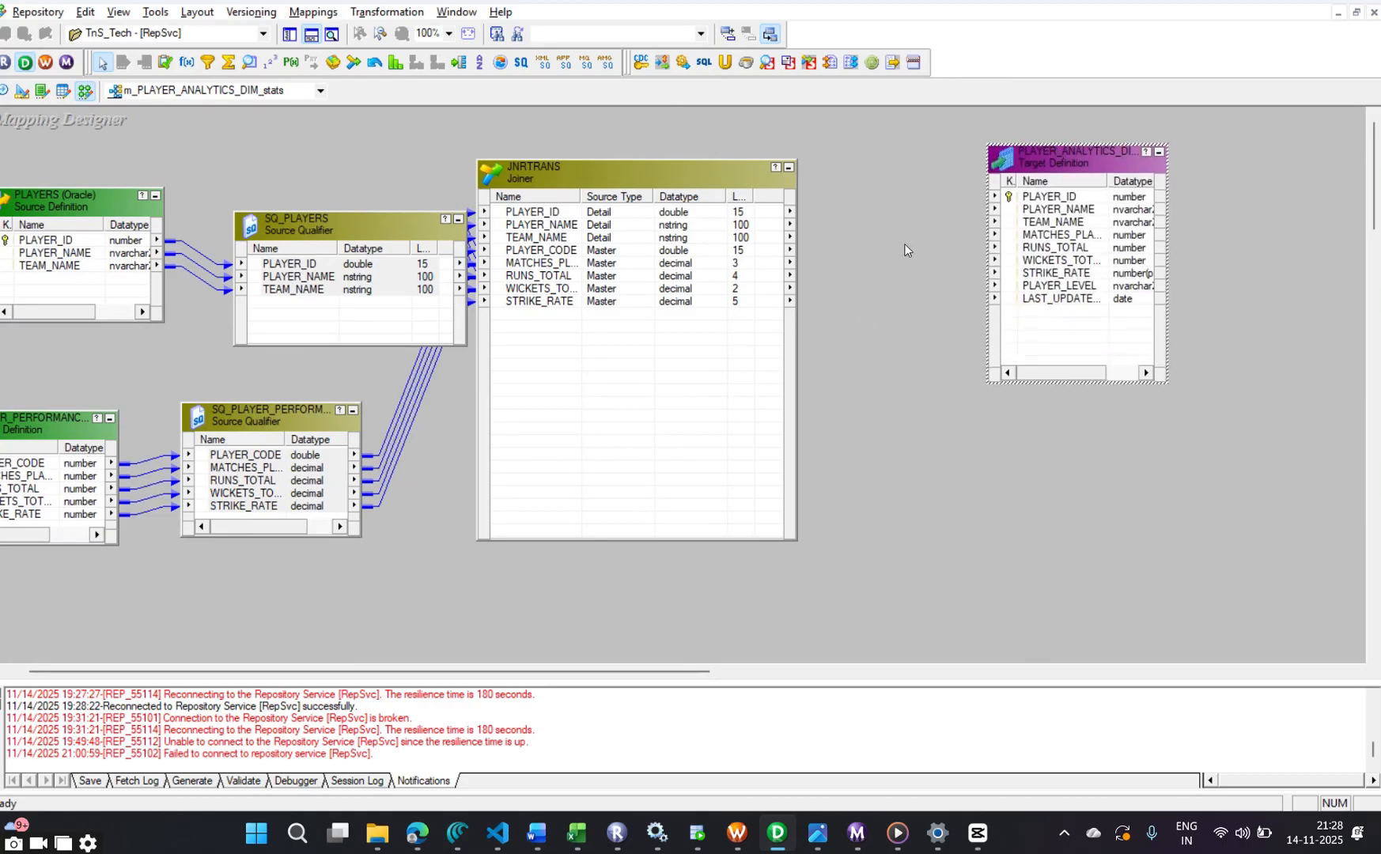
drag(1087, 383, 1100, 422)
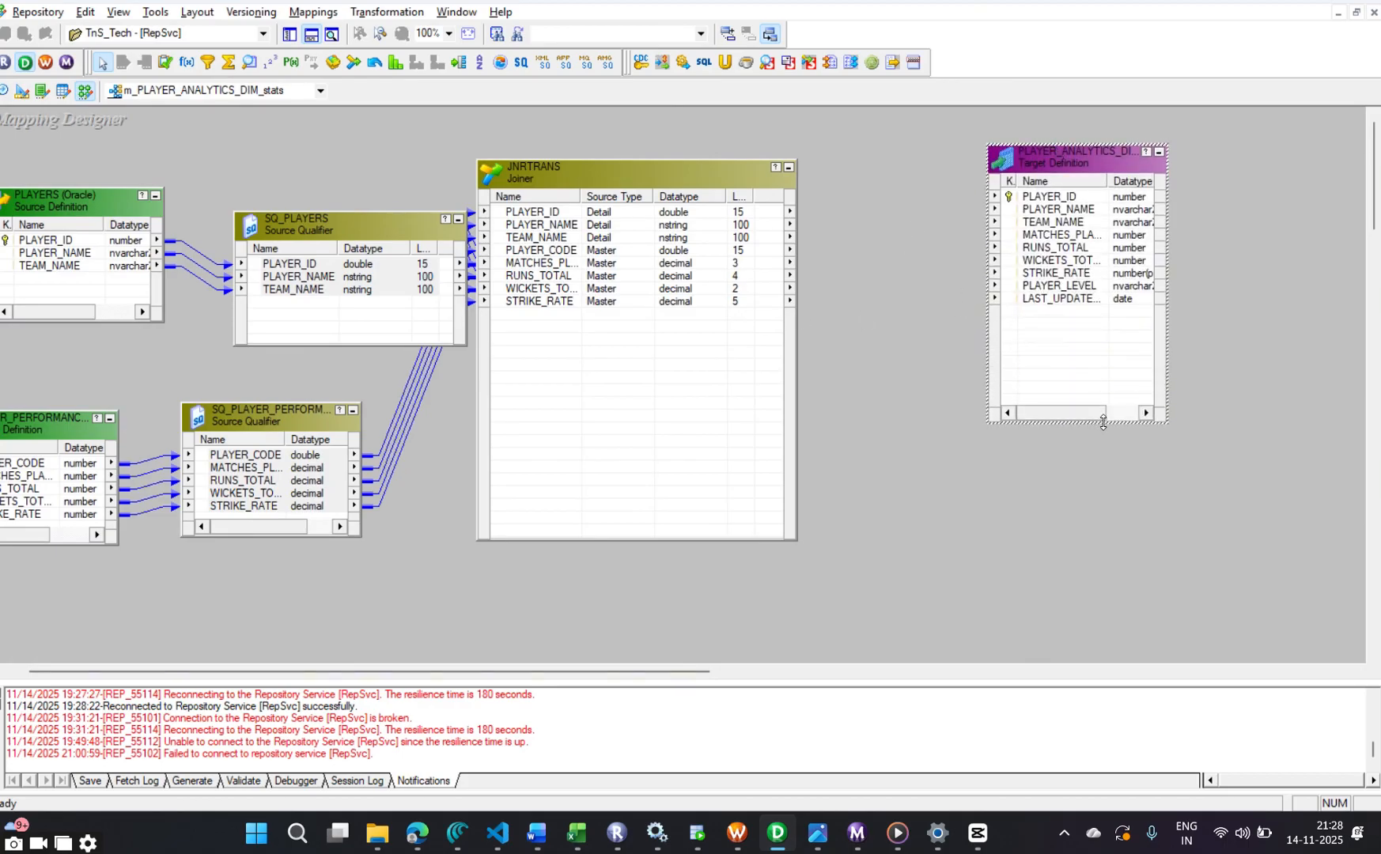
Switch to the Excel mapping document and examine the source, target and transformation logic for PLAYER_LEVEL and LAST_UPDATED_DATE
key(alt+Tab)
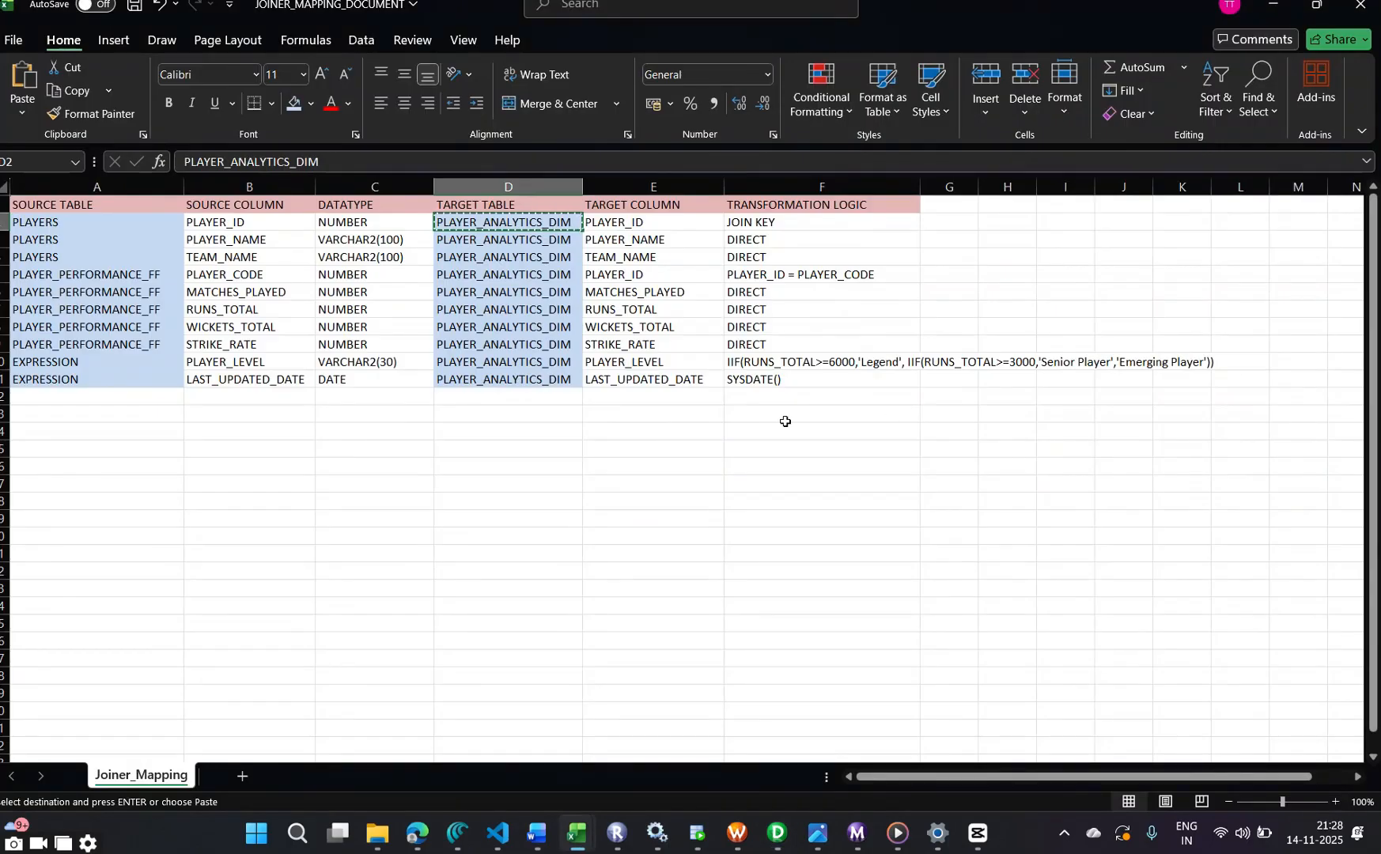
click(683, 382)
double_click(637, 364)
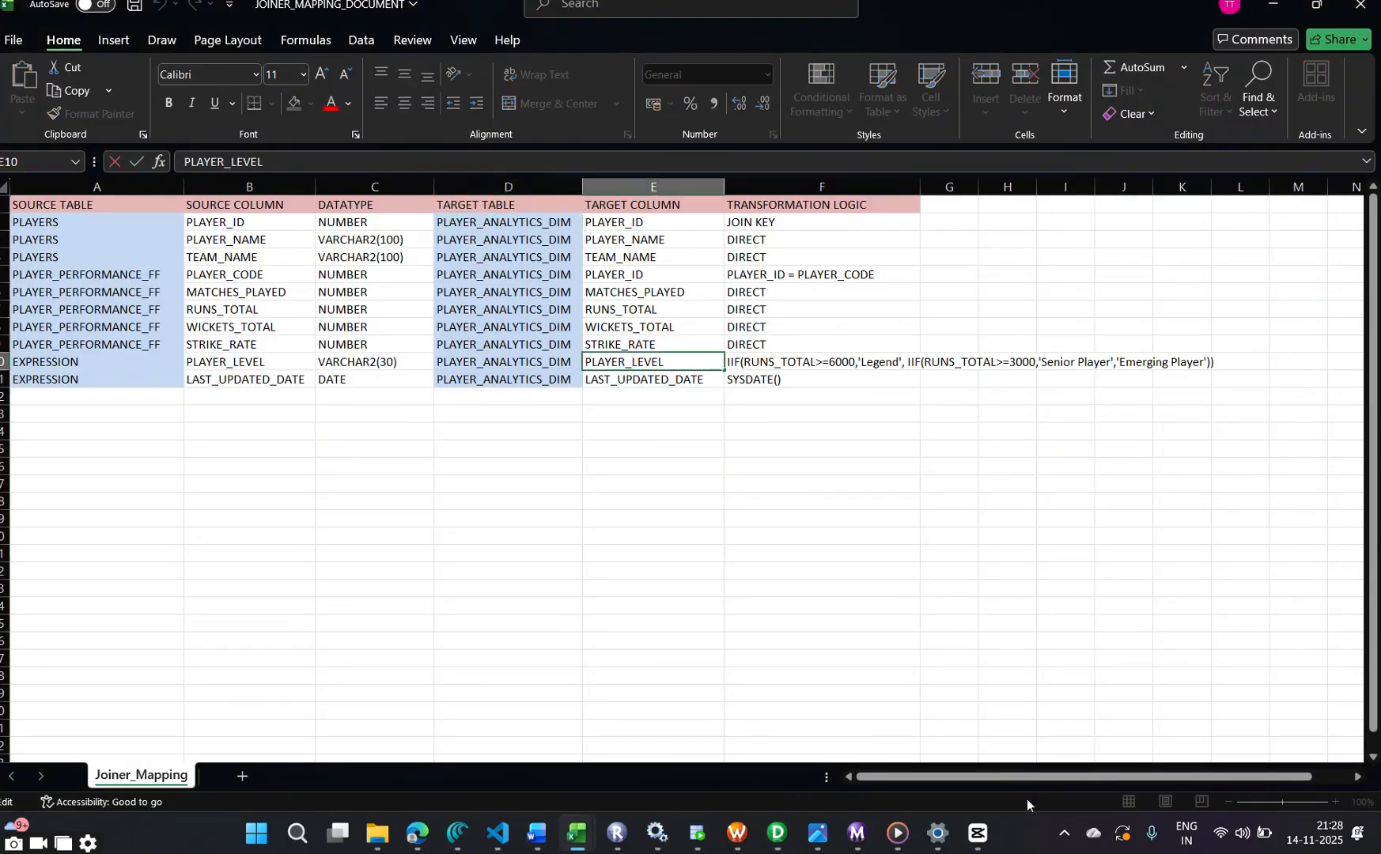
click(117, 363)
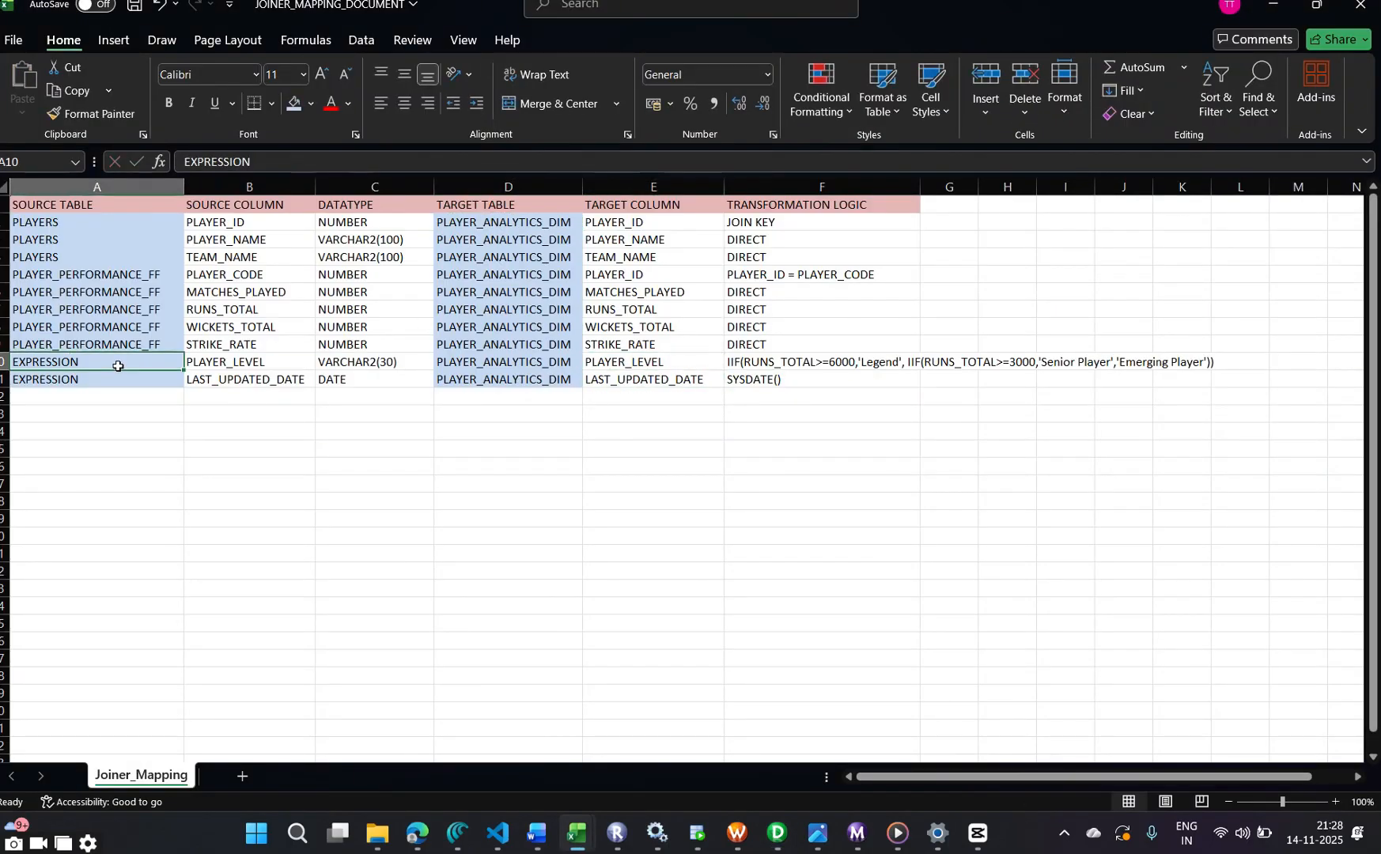
drag(224, 223, 261, 384)
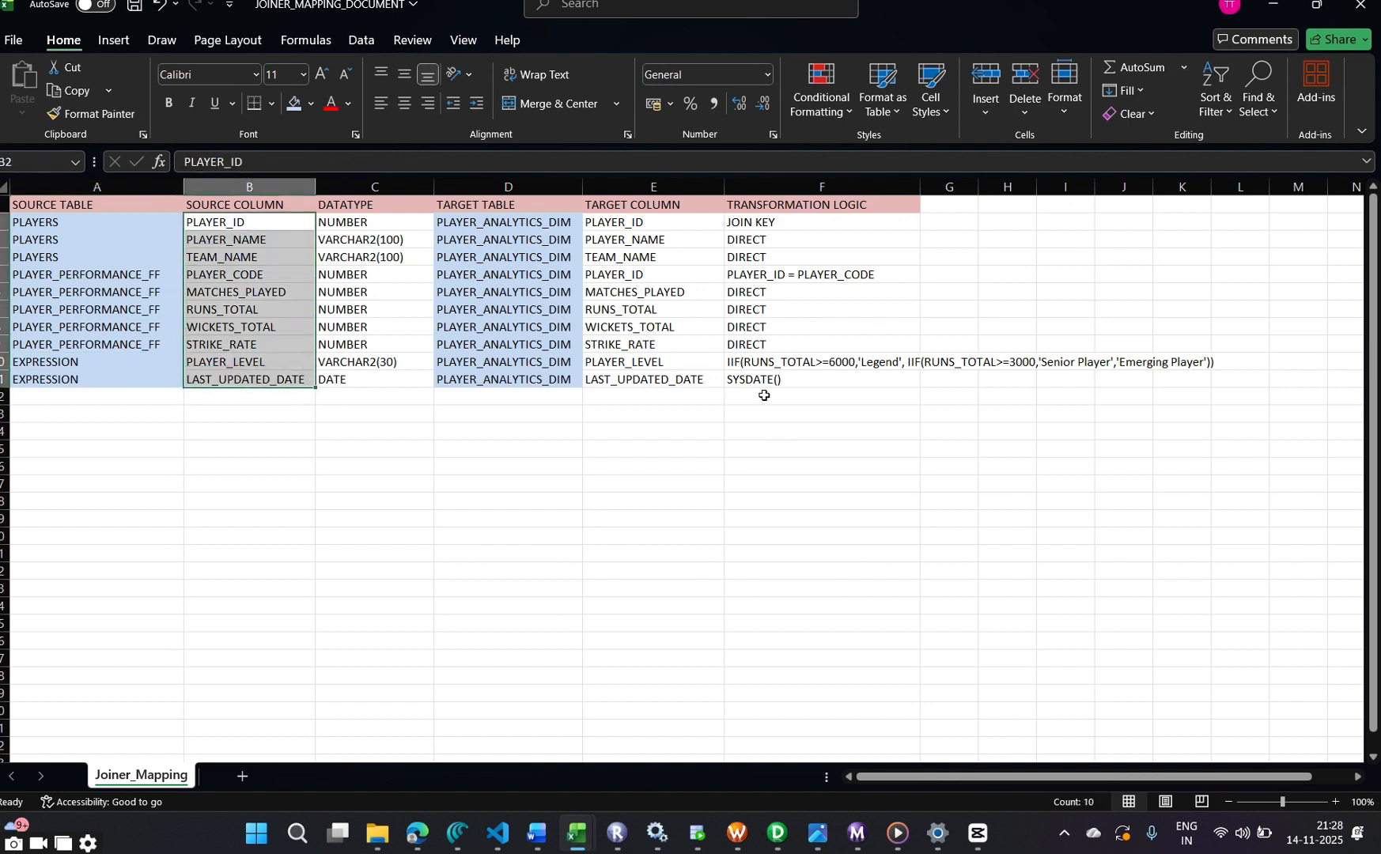
click(781, 376)
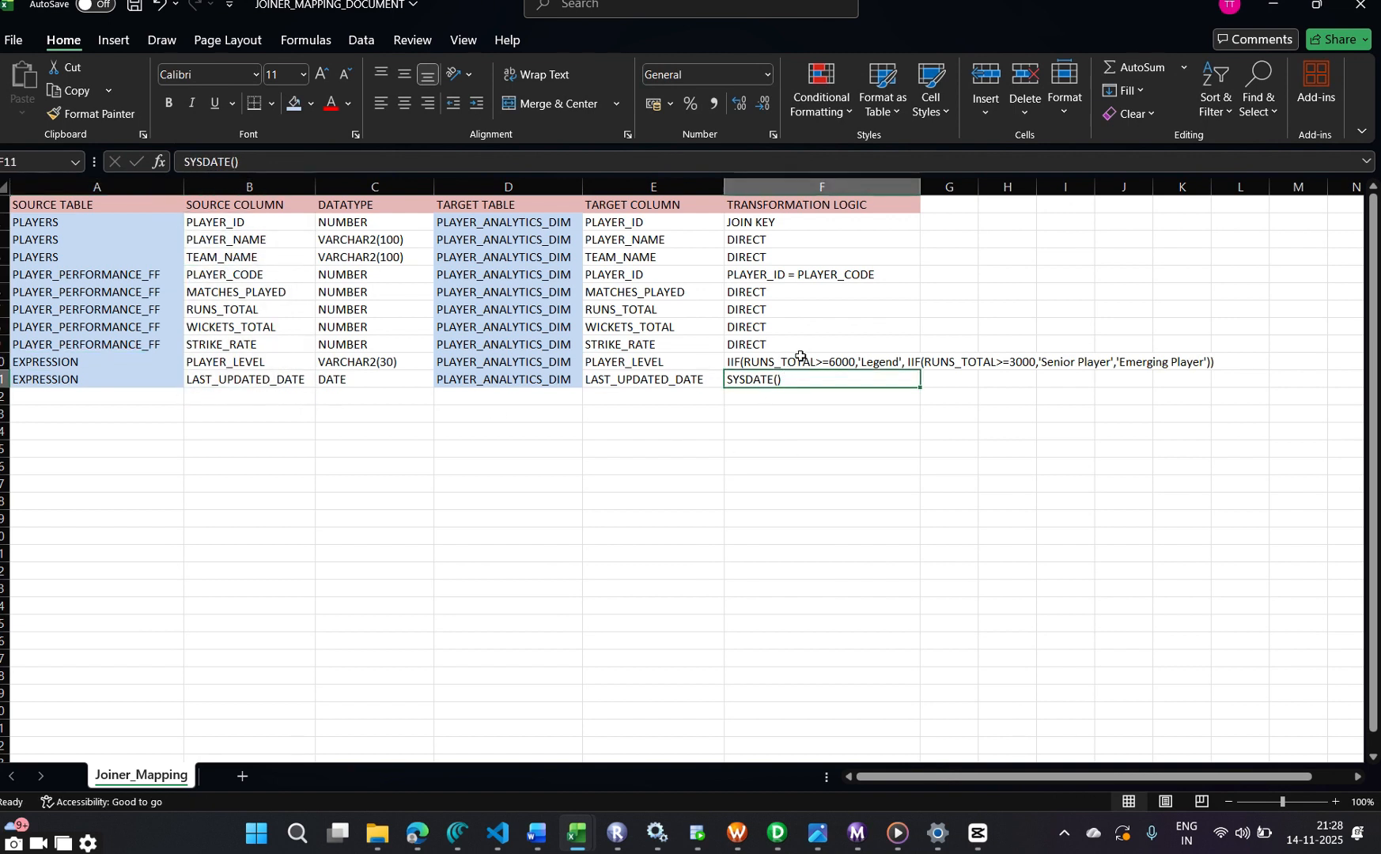
click(805, 360)
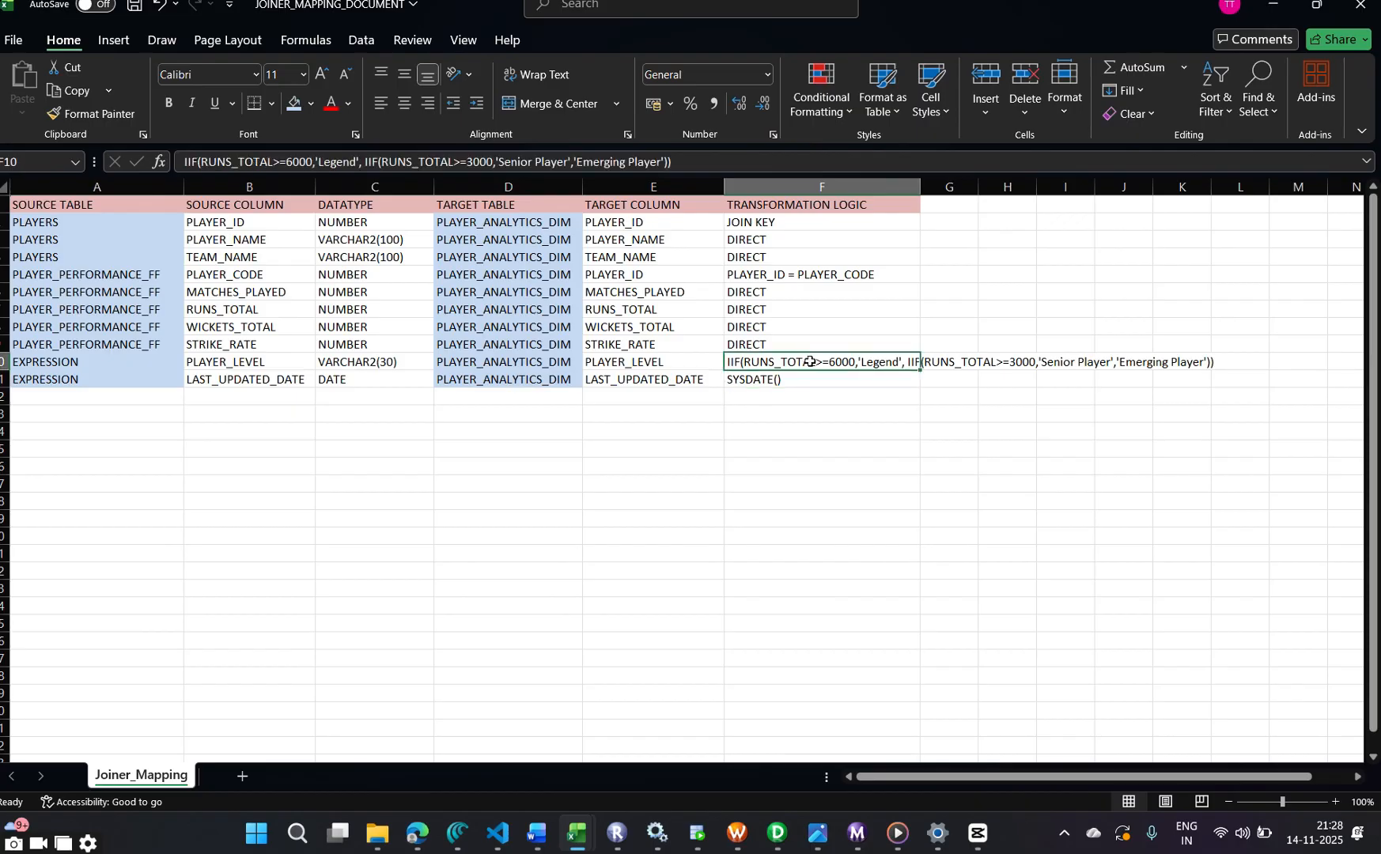
click(631, 366)
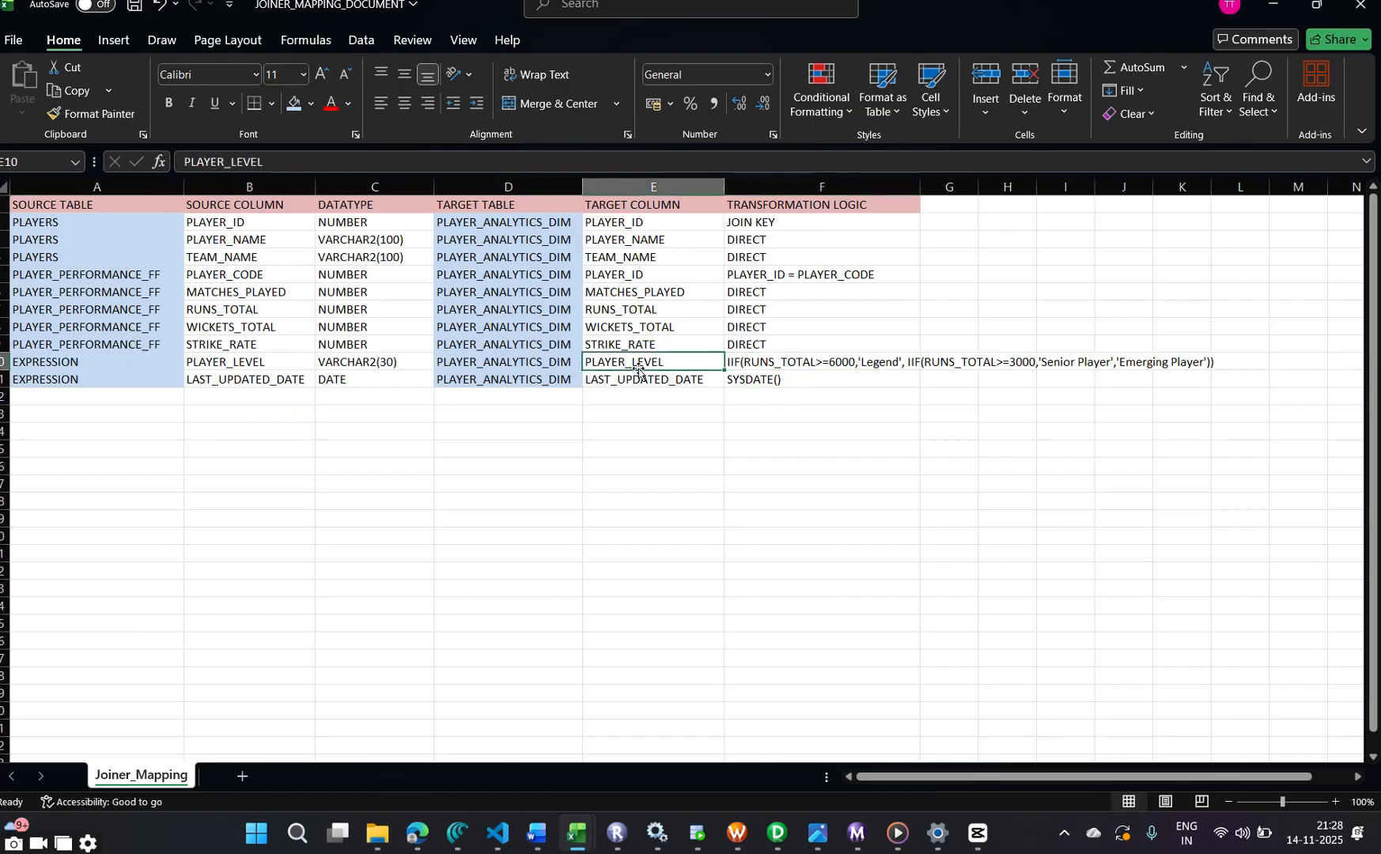
key(alt+Tab)
double_click(631, 339)
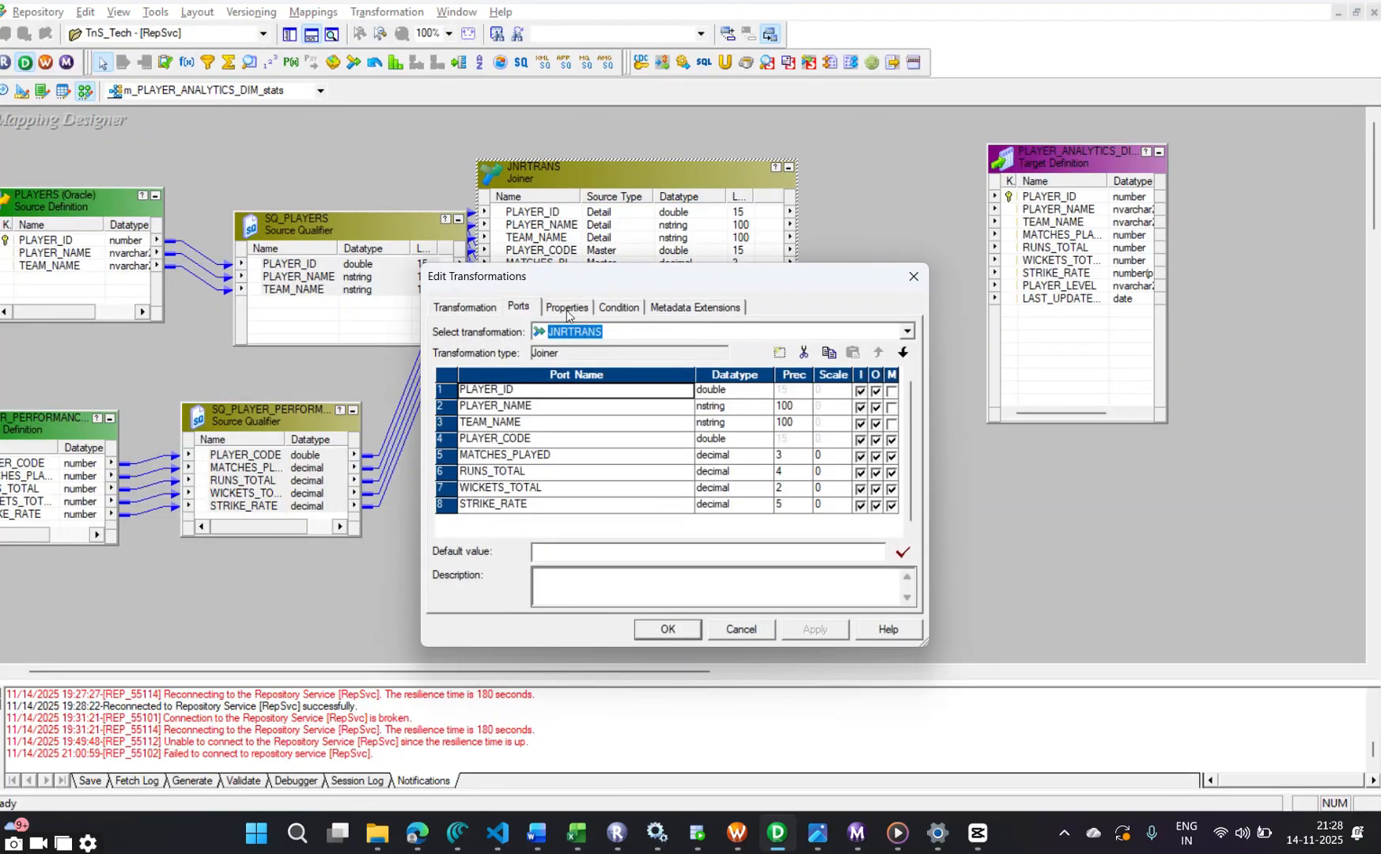
click(523, 310)
click(549, 510)
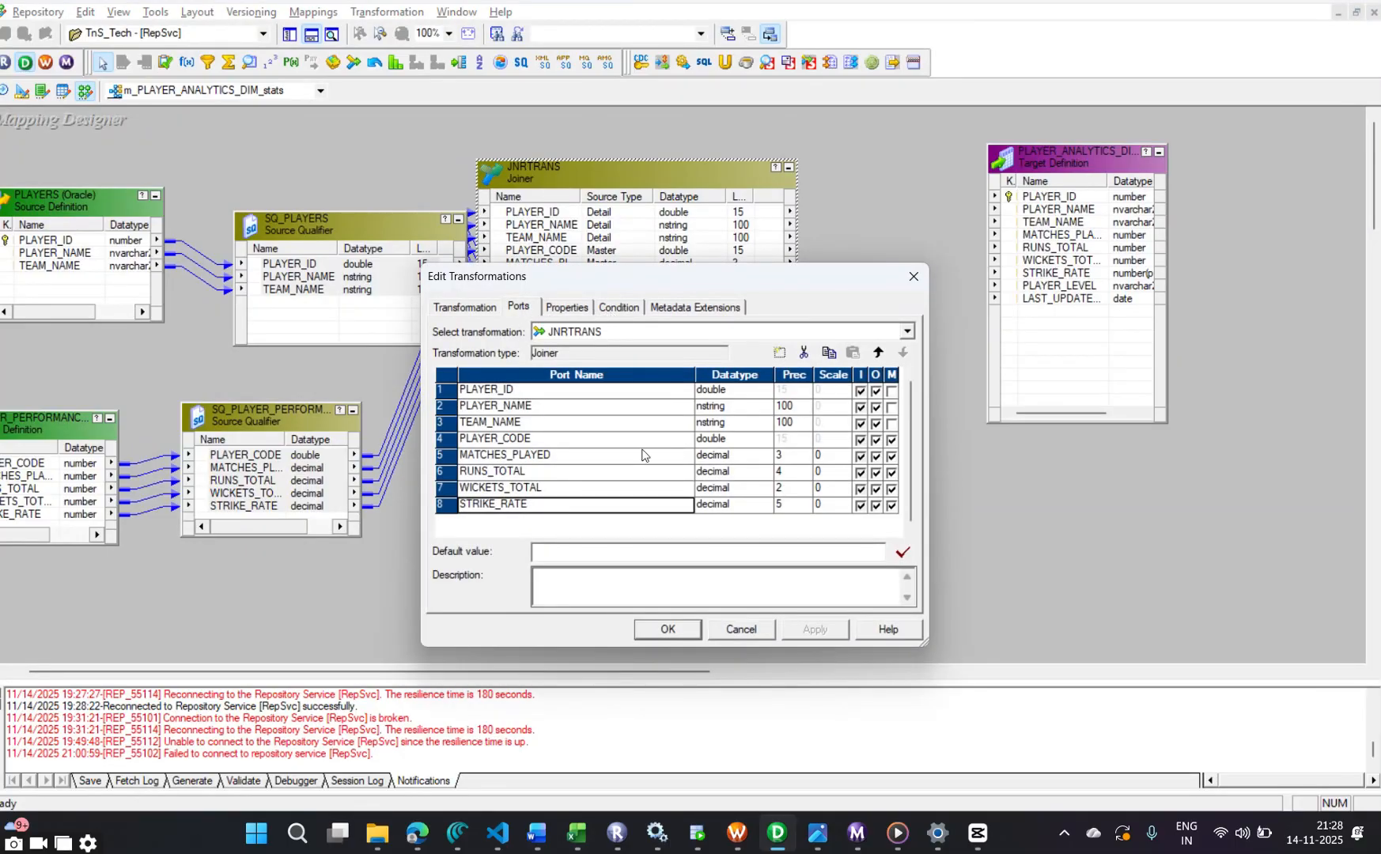
click(779, 353)
double_click(515, 519)
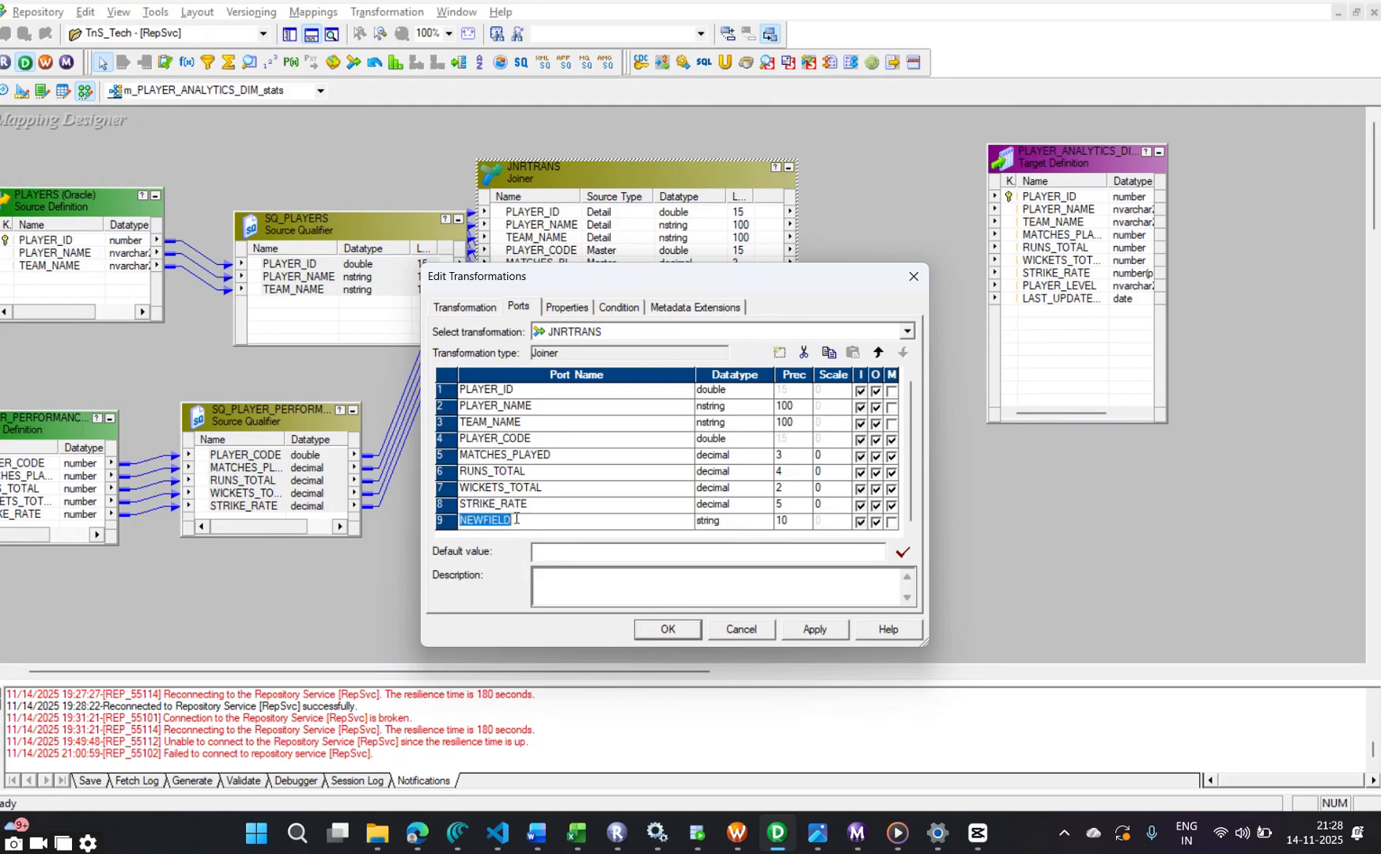
text(o)
text(_playre_level)
drag(748, 276, 792, 279)
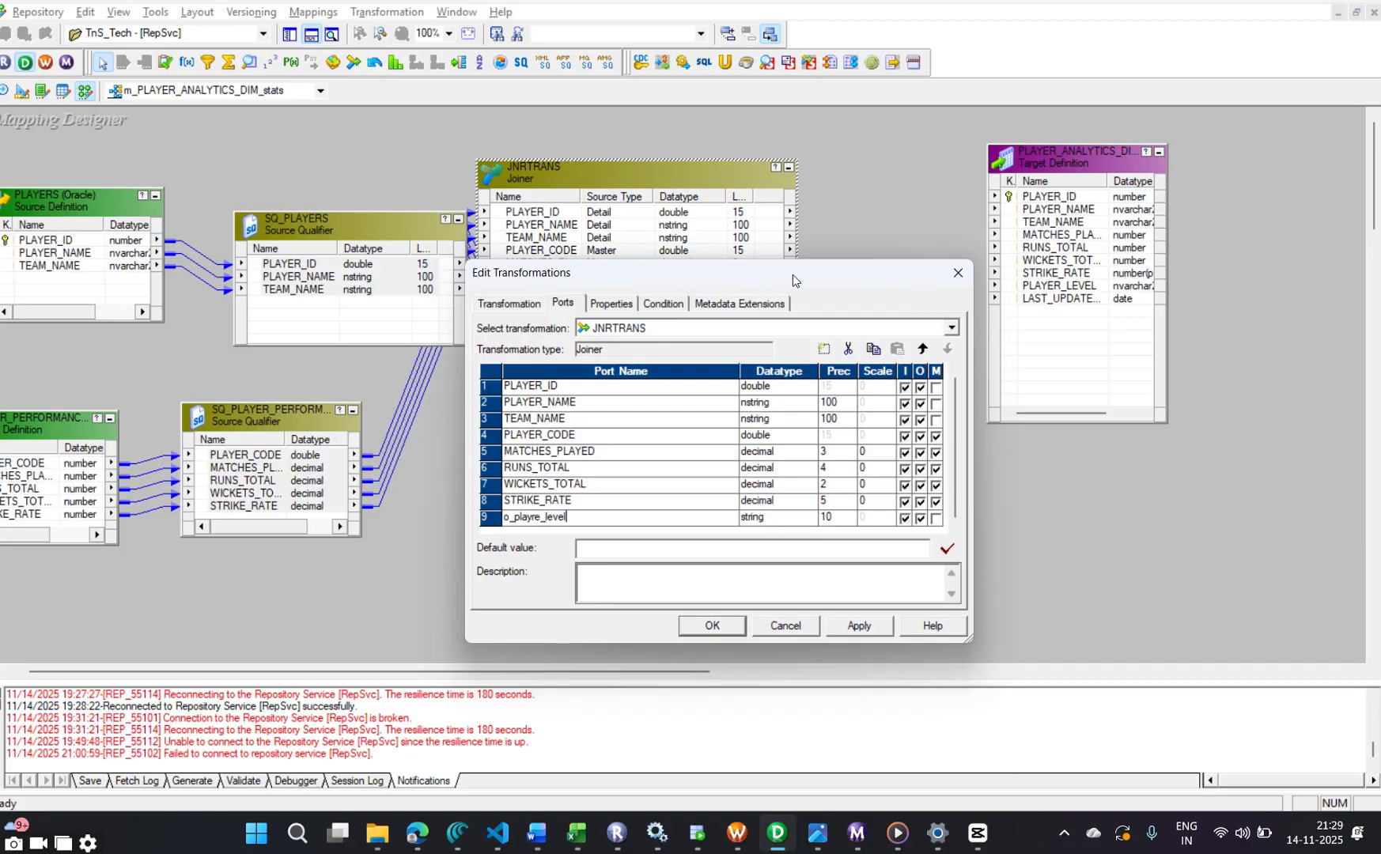
click(830, 521)
double_click(832, 519)
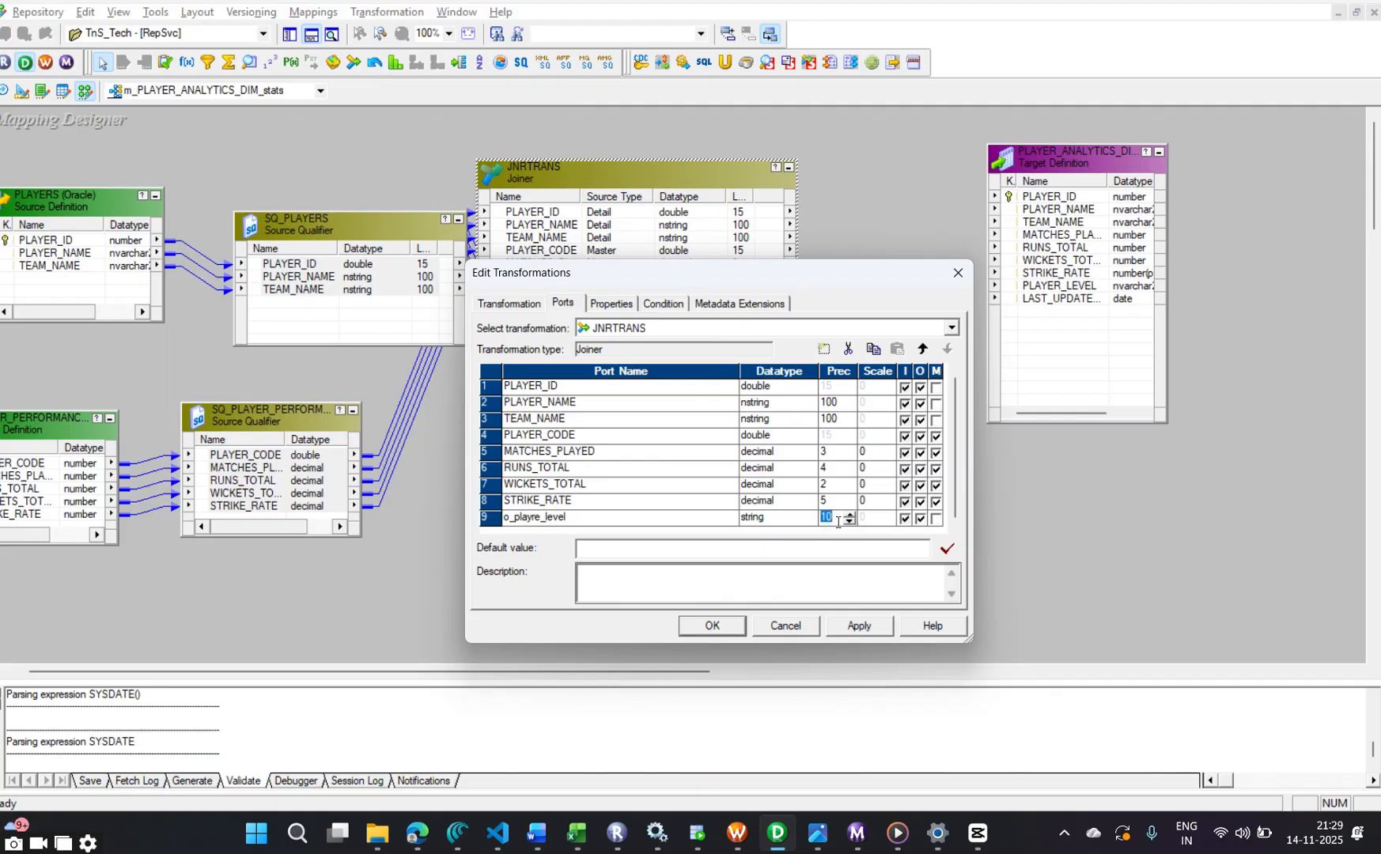
text(50)
mouse_move(971, 498)
mouse_down()
mouse_move(1052, 500)
mouse_move(948, 500)
mouse_up()
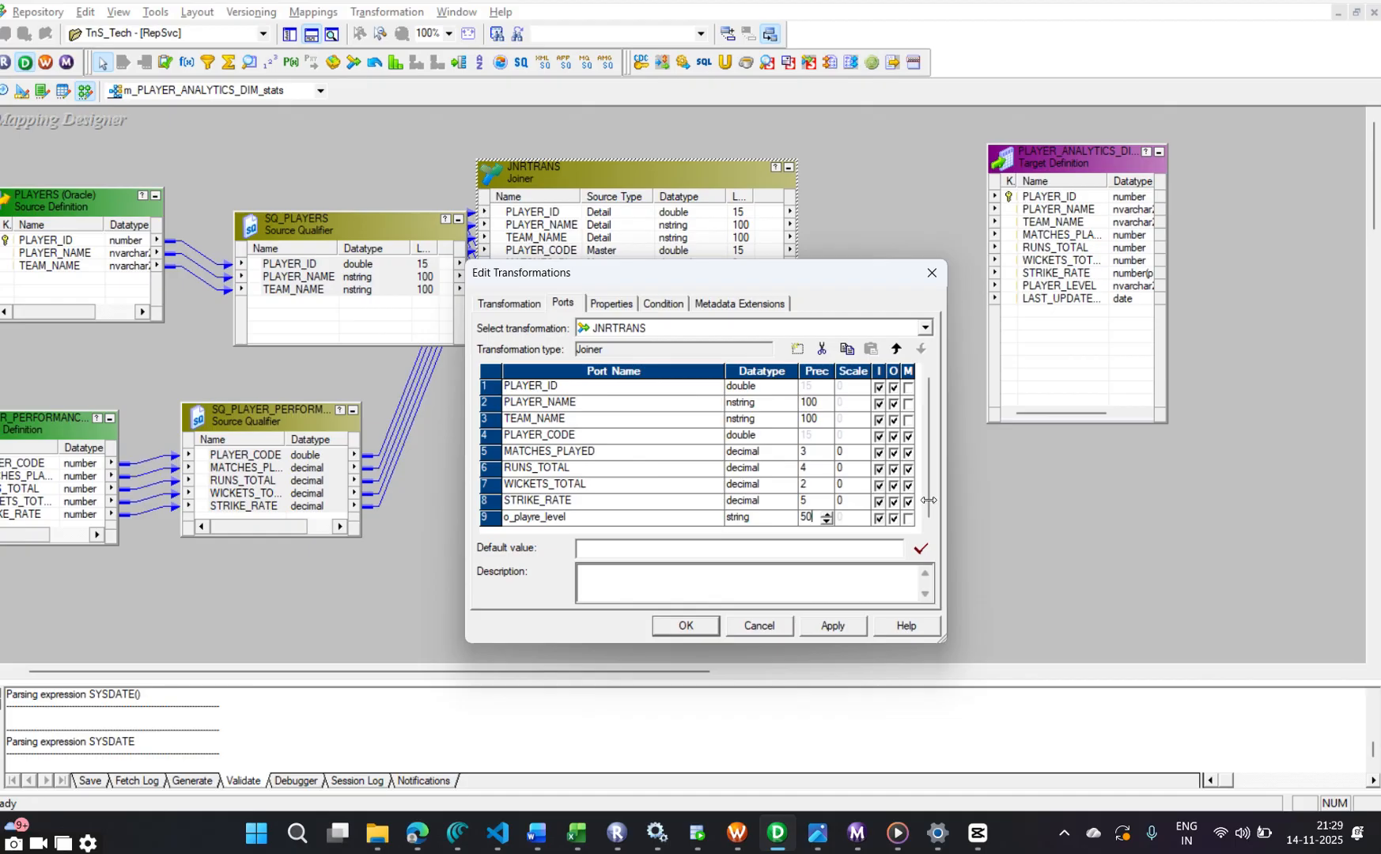
click(825, 348)
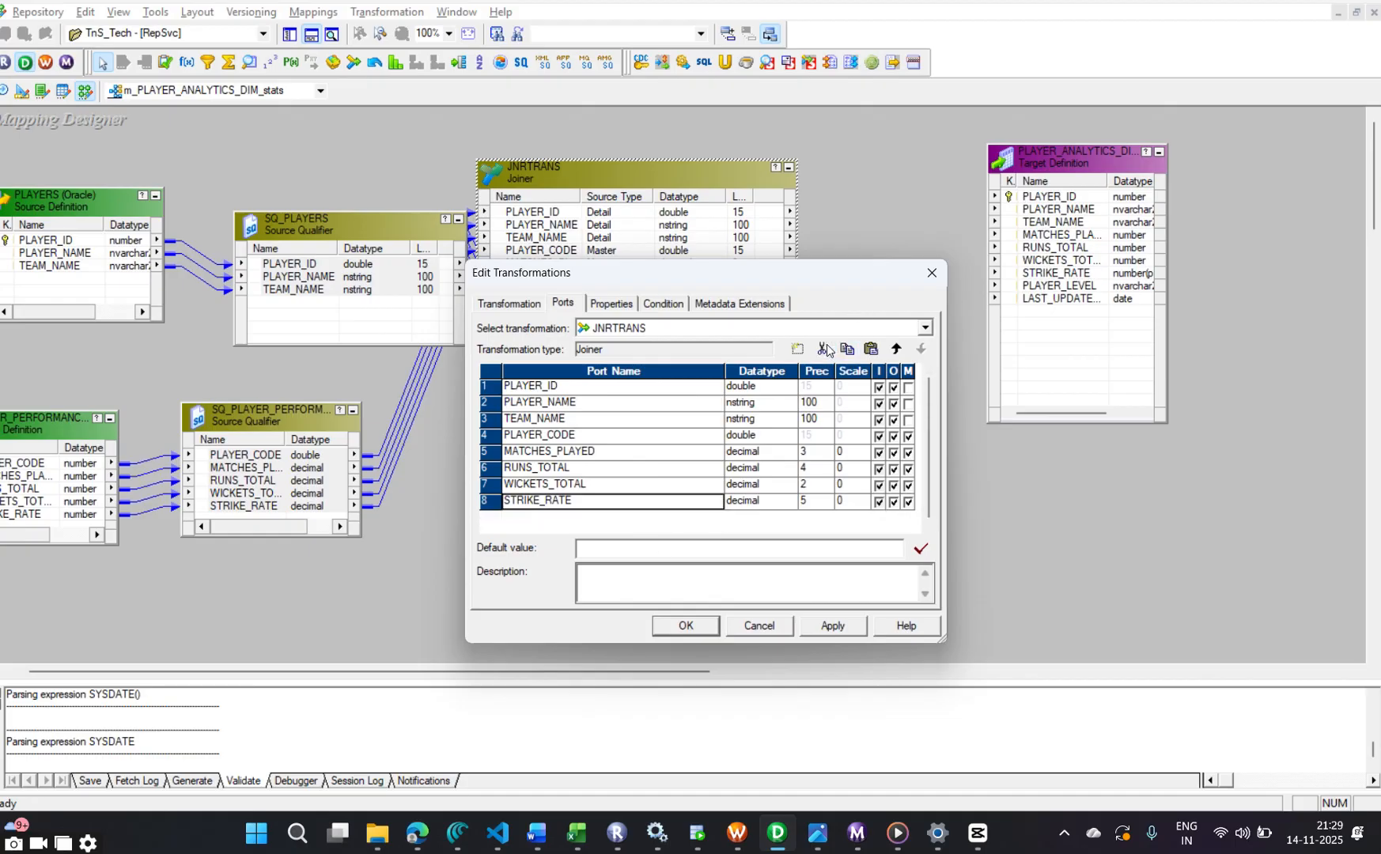
click(836, 629)
click(686, 626)
Move the PLAYER_ANALYTICS_DIM target farther away and place a new Expression transformation between the Joiner and the target
drag(1065, 165, 1210, 174)
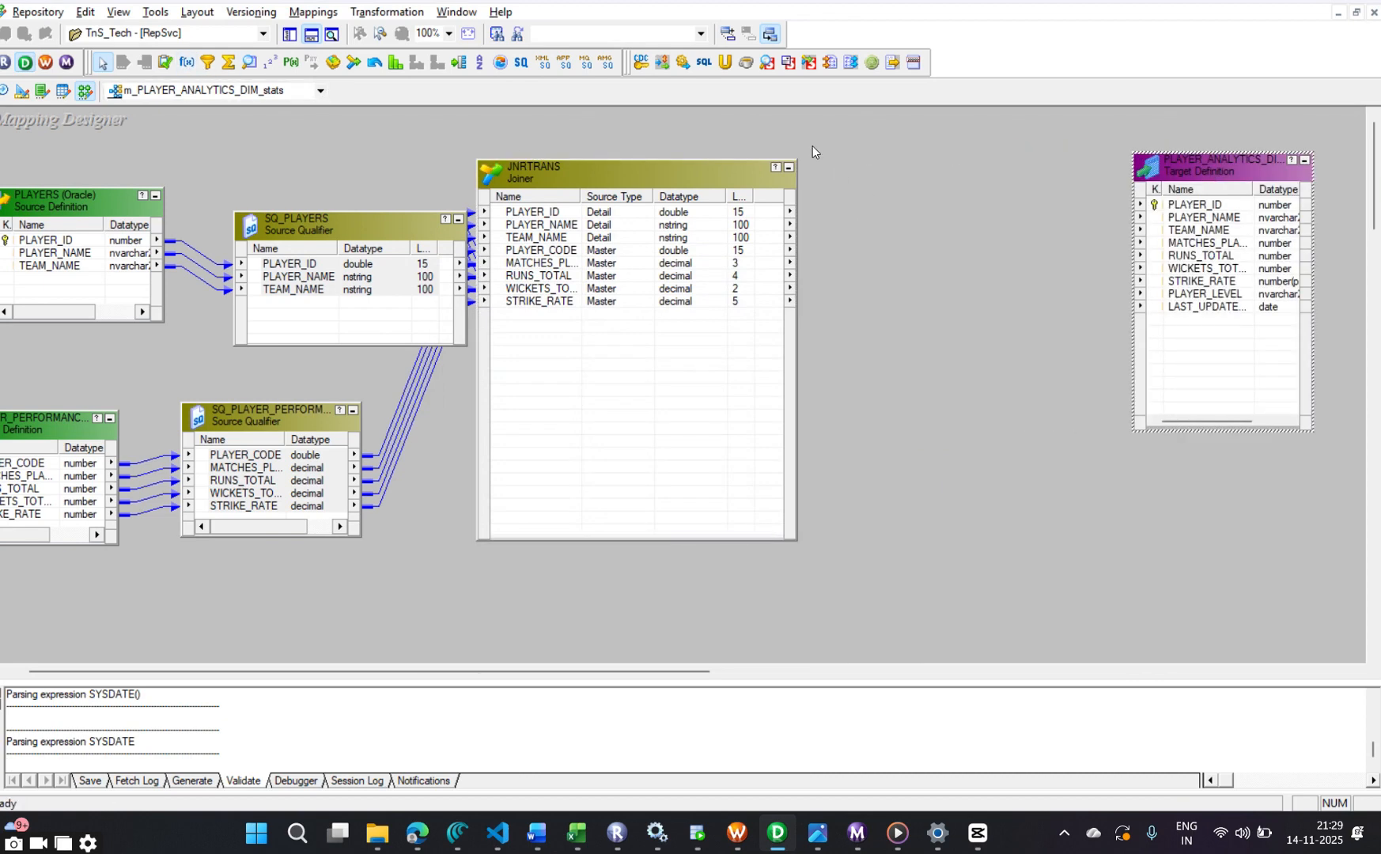
click(187, 62)
drag(840, 145, 1025, 550)
Link all Joiner ports to the Expression transformation
click(636, 328)
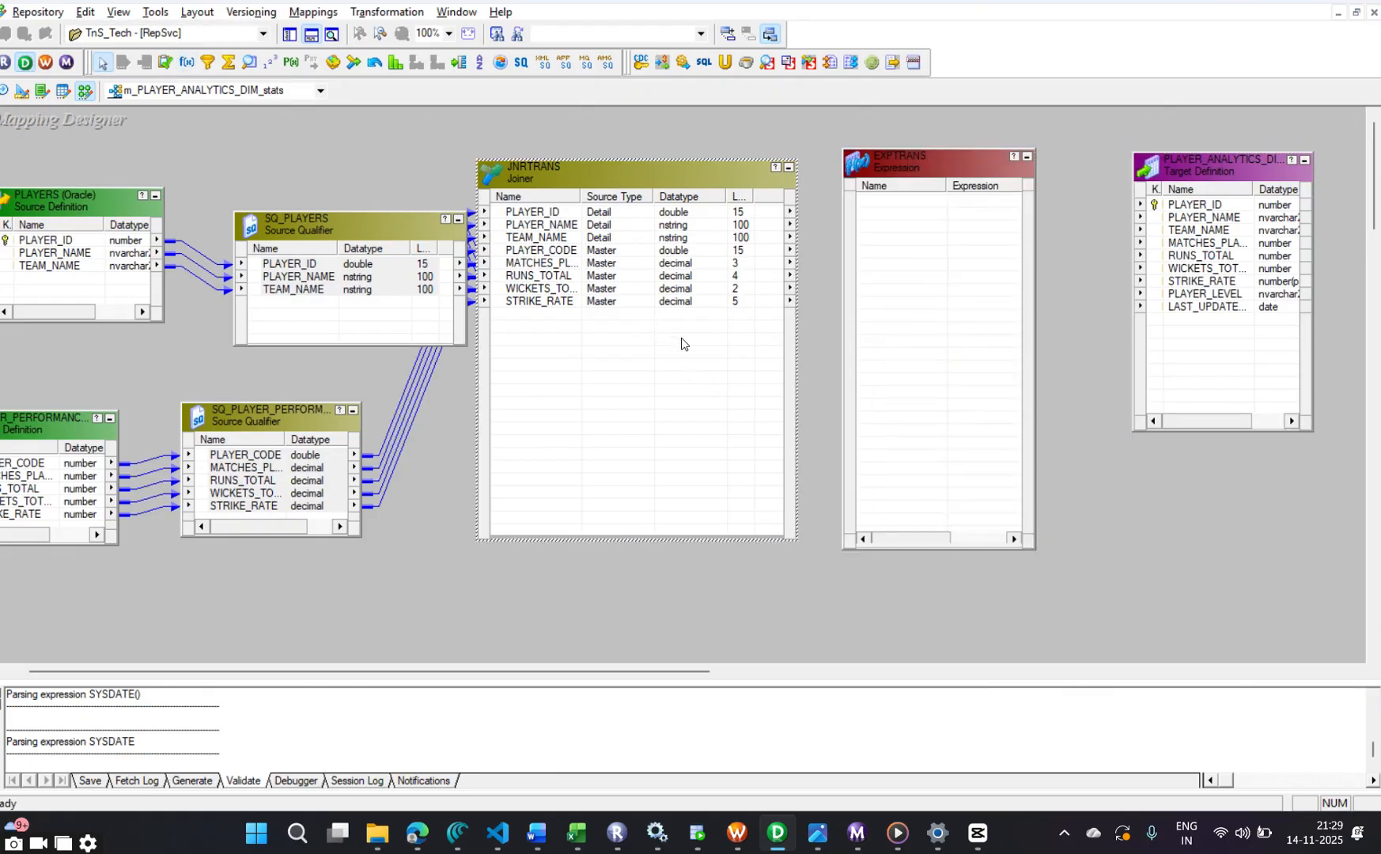
click(650, 265)
right_click(648, 264)
click(668, 277)
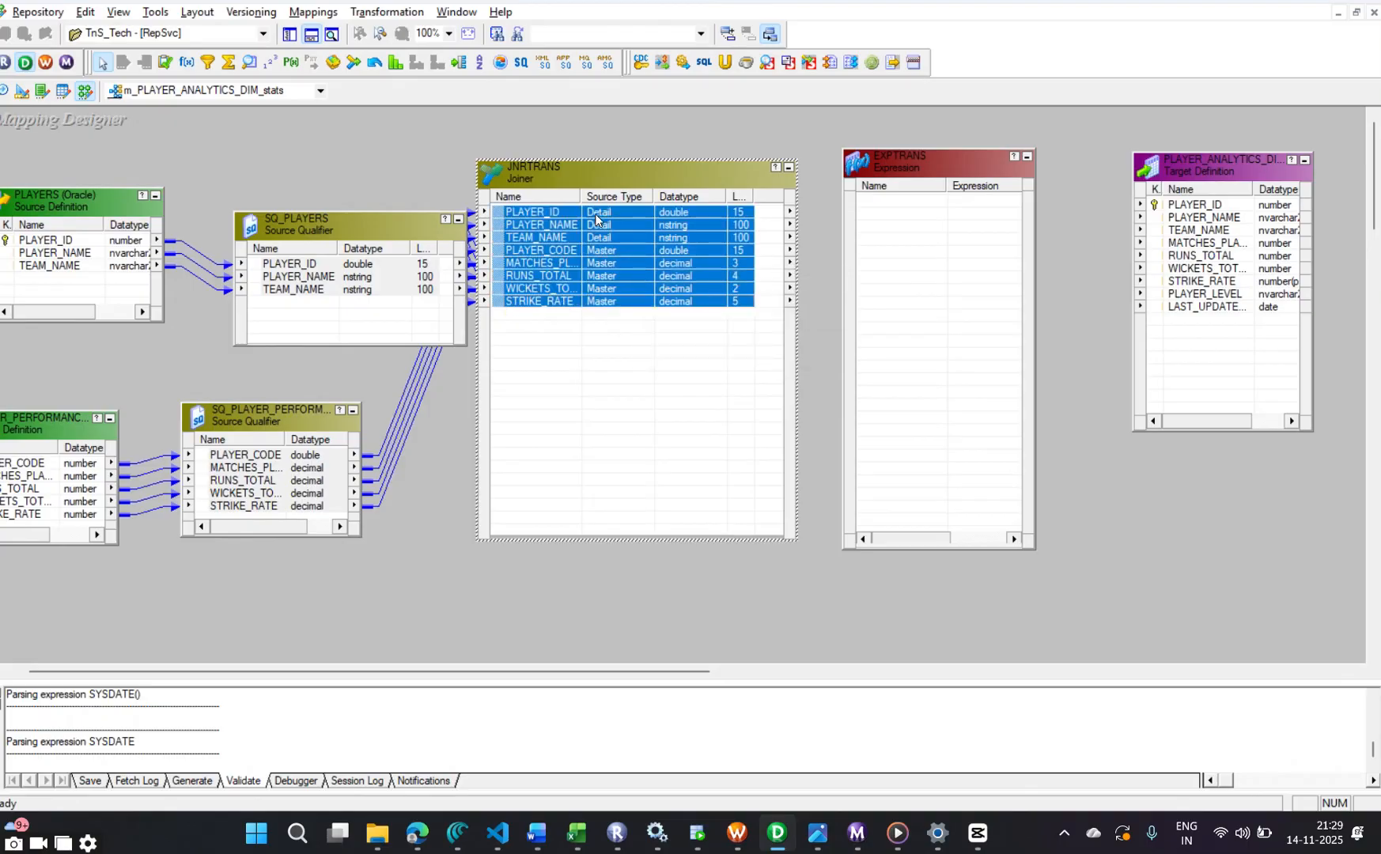
drag(867, 250, 880, 246)
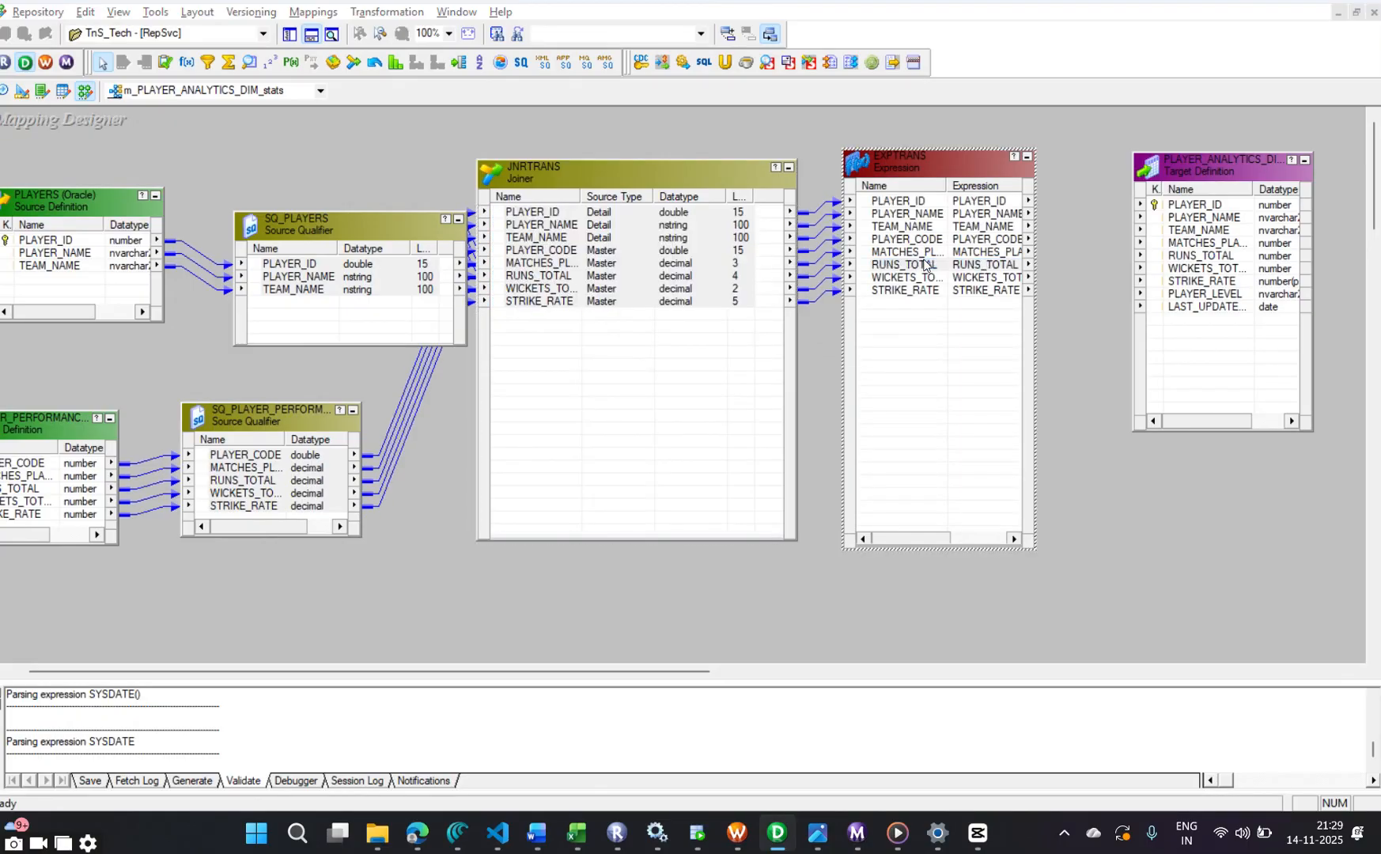
Add an output-only string port named o_player_level with precision 50 to the Expression transformation
double_click(902, 264)
click(572, 507)
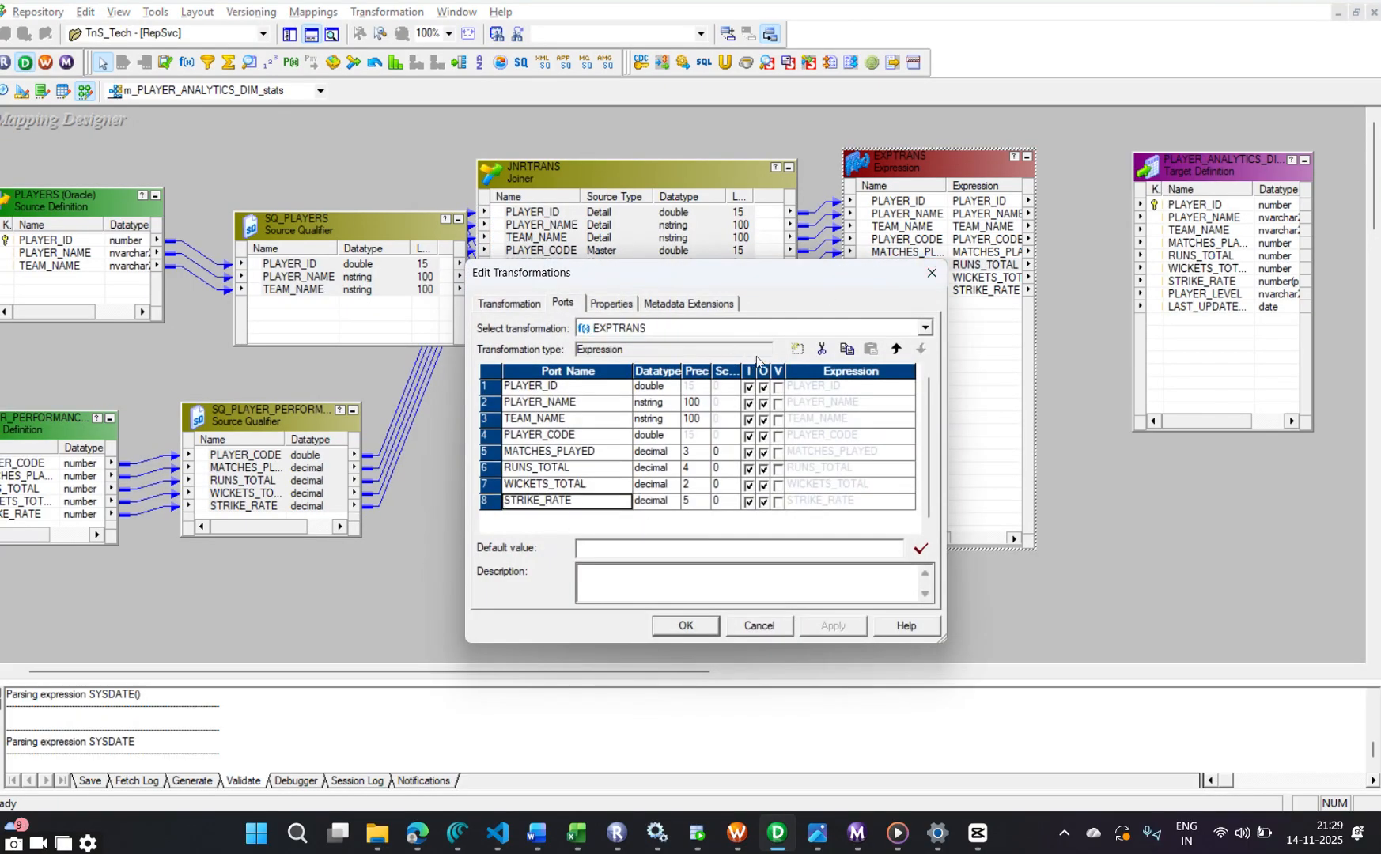
click(805, 350)
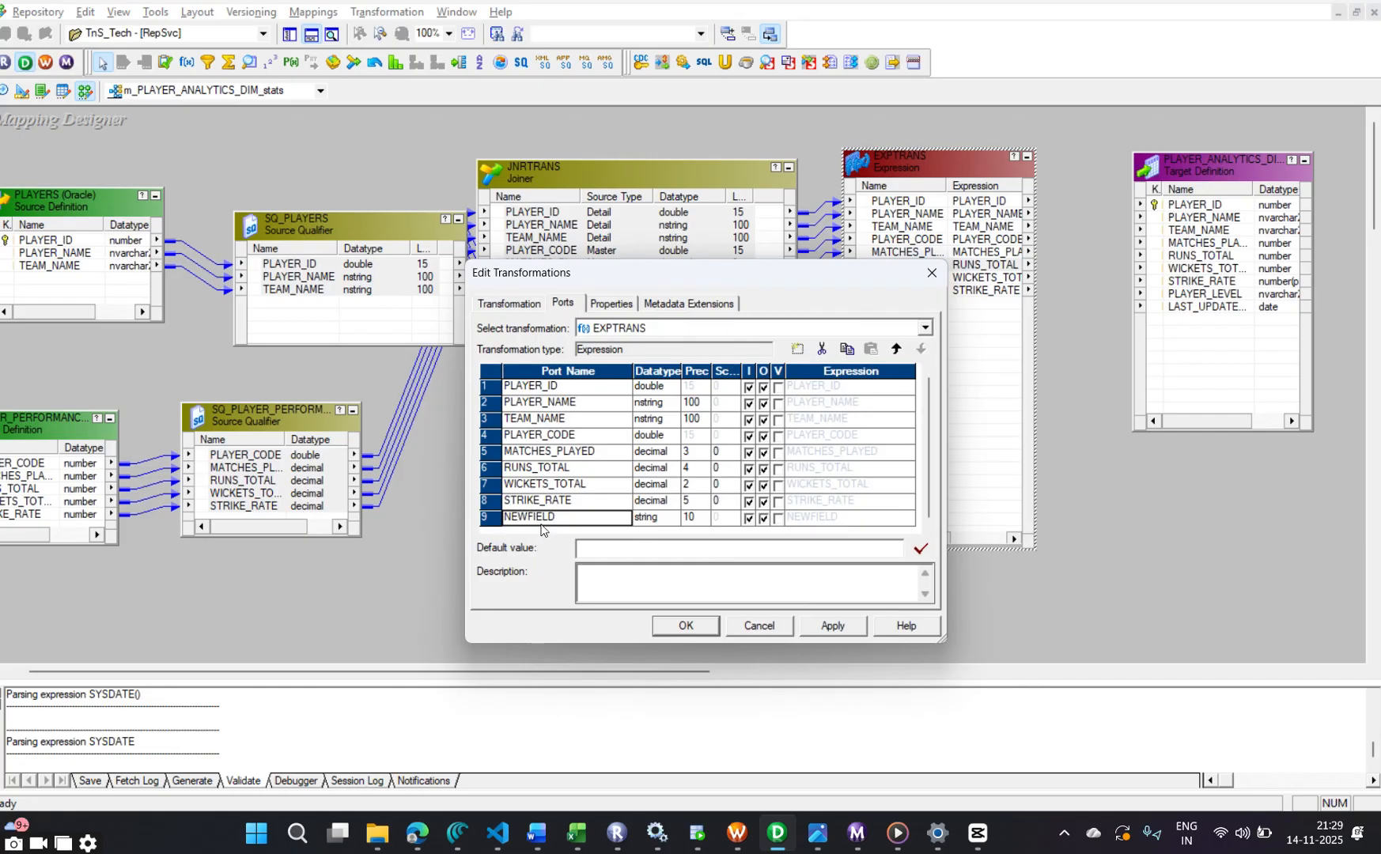
click(542, 517)
click(542, 517)
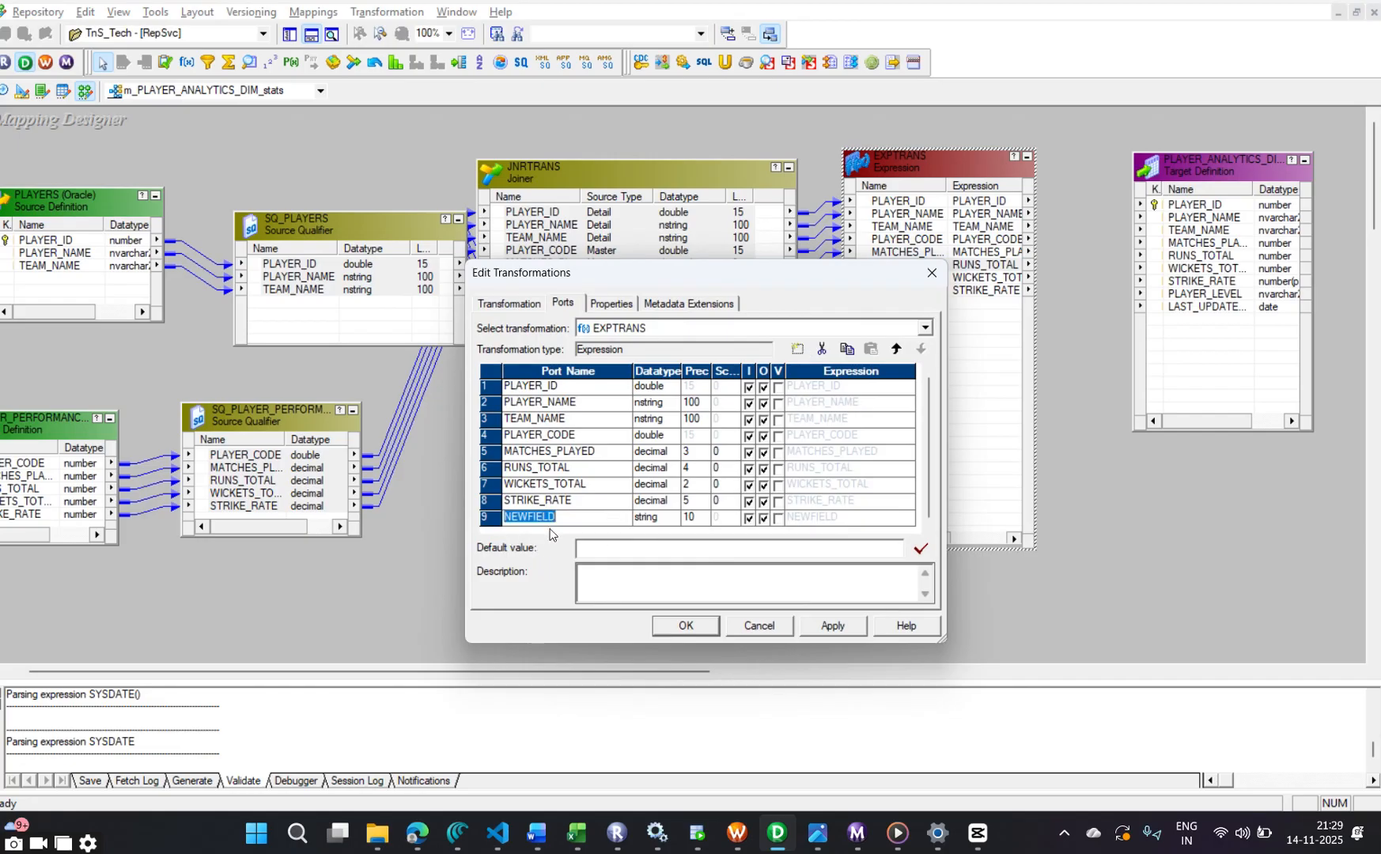
text(o_player_level)
click(691, 517)
text(5)
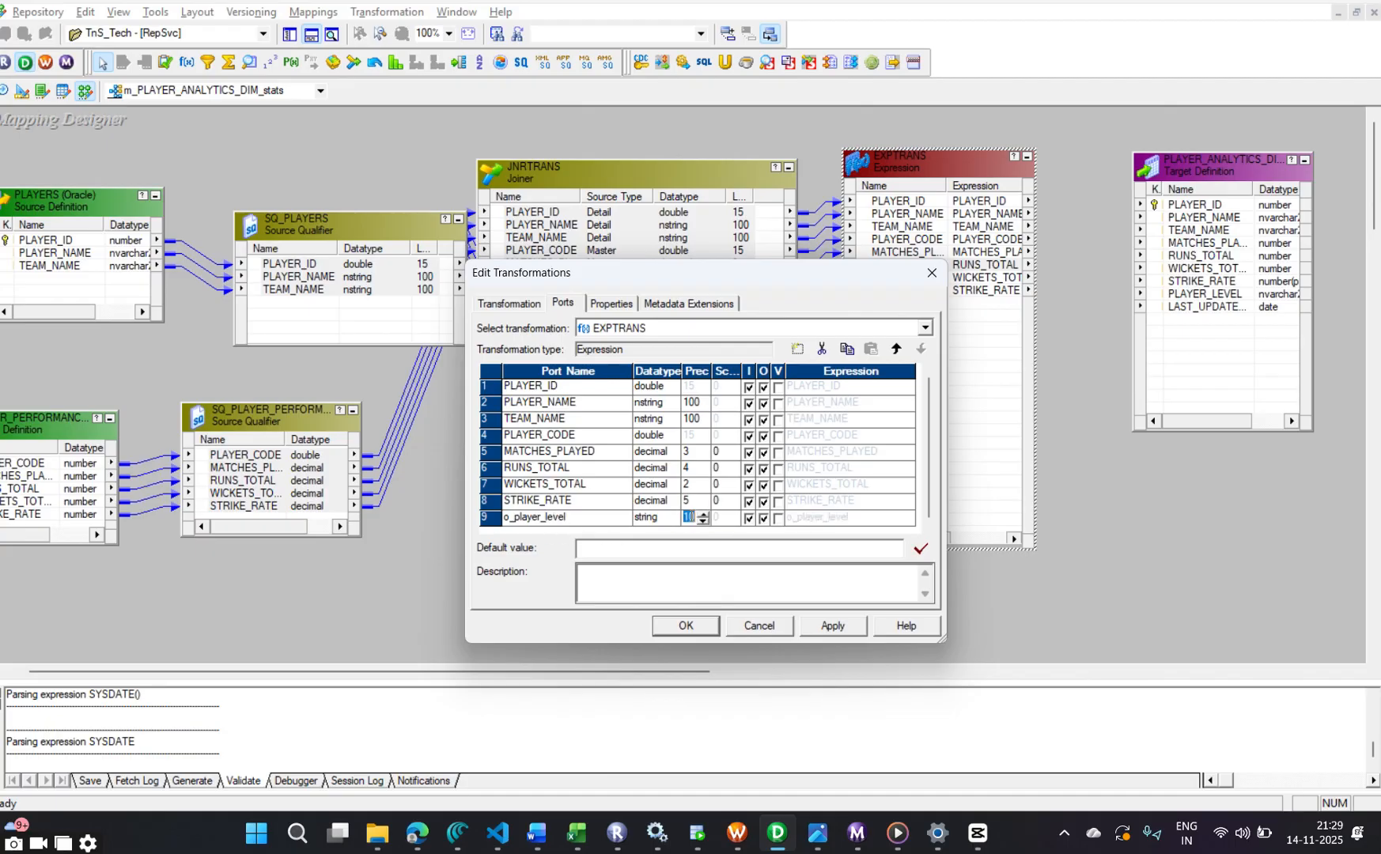
text(0)
click(749, 519)
Start the o_player_level expression with an iif returning 'Legend' for RUNS_TOTAL>=6000, with a nested iif for the other cases
click(847, 518)
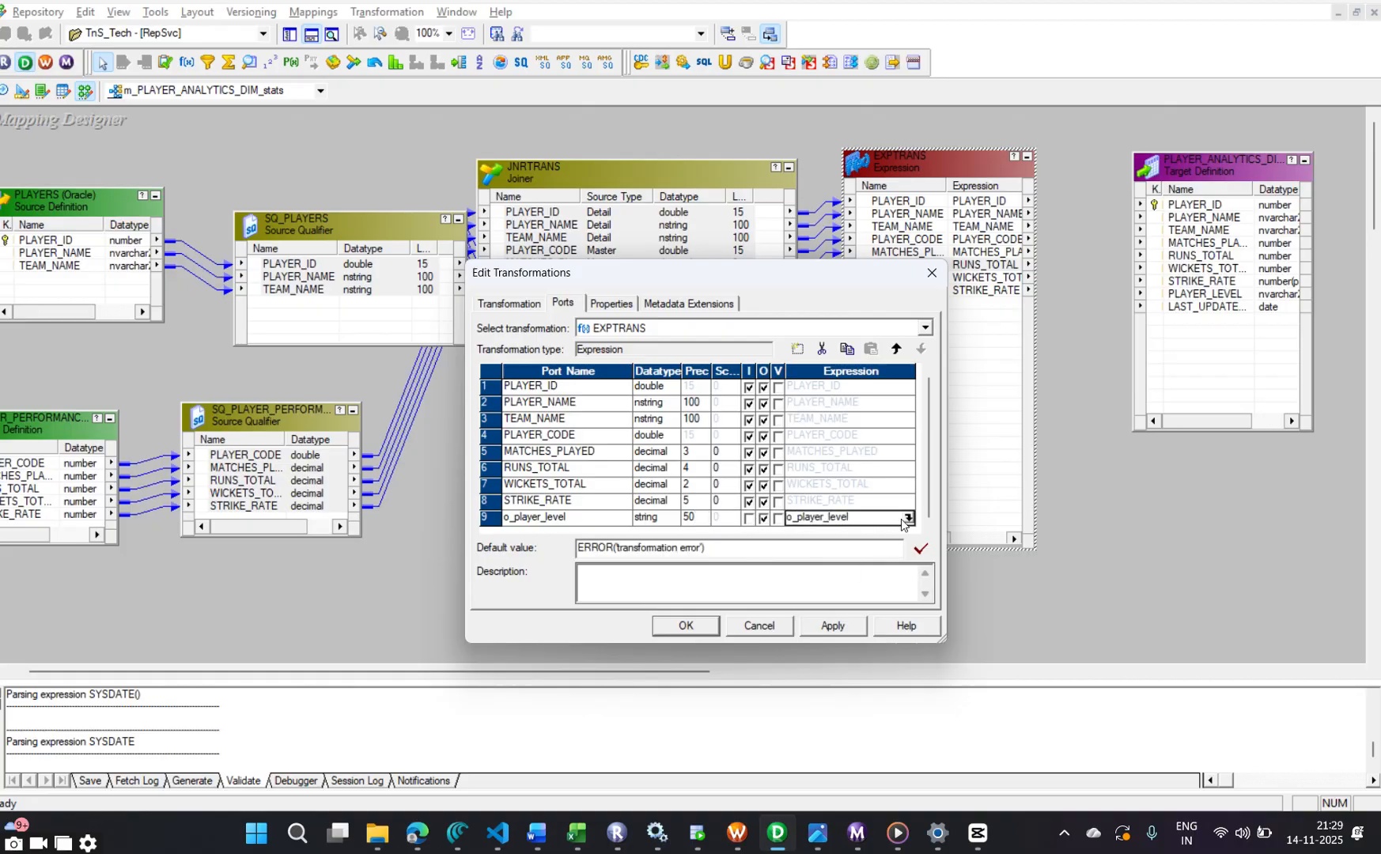
click(909, 519)
drag(603, 283, 472, 282)
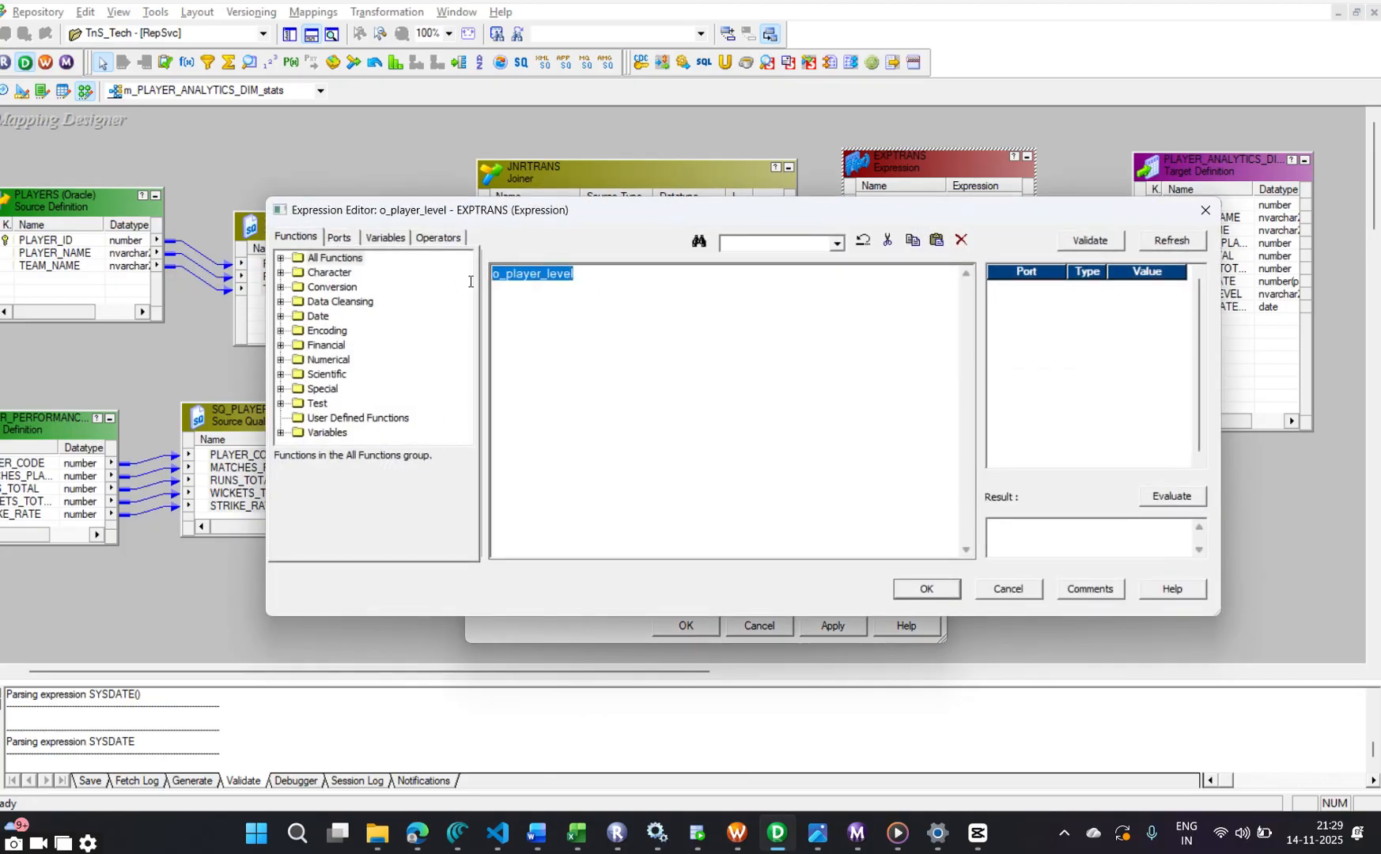
text(iif()
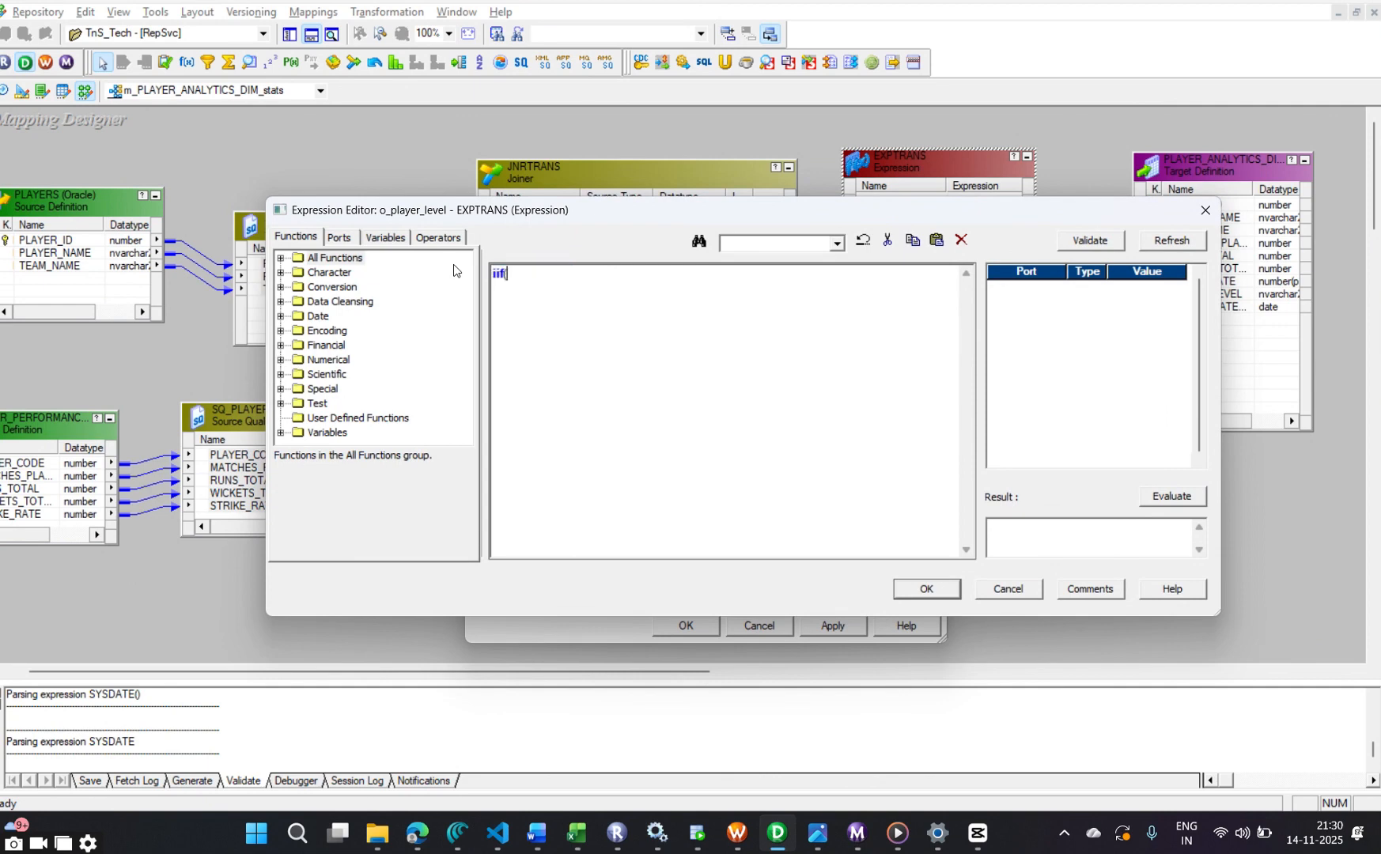
click(346, 244)
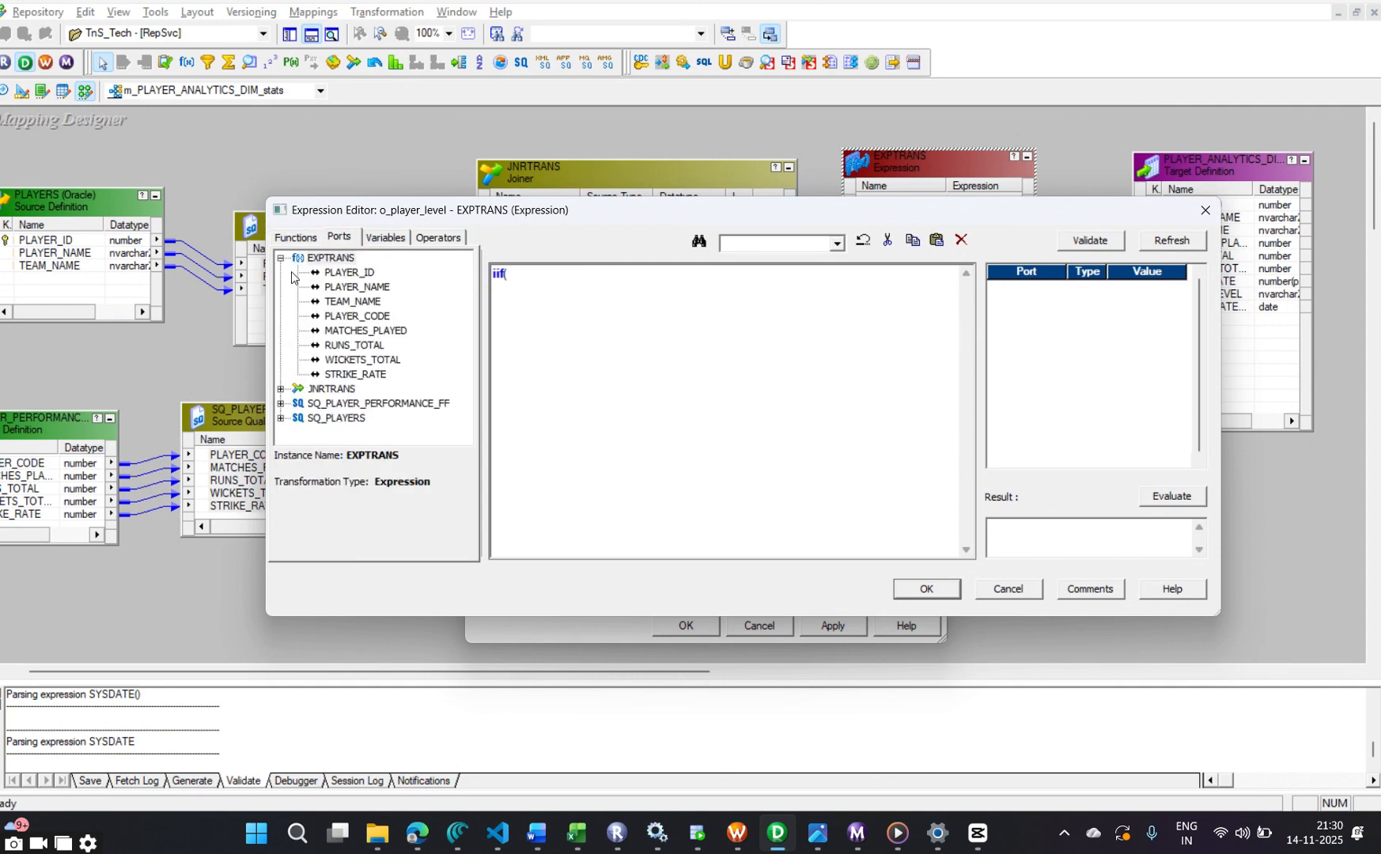
text(()
double_click(365, 348)
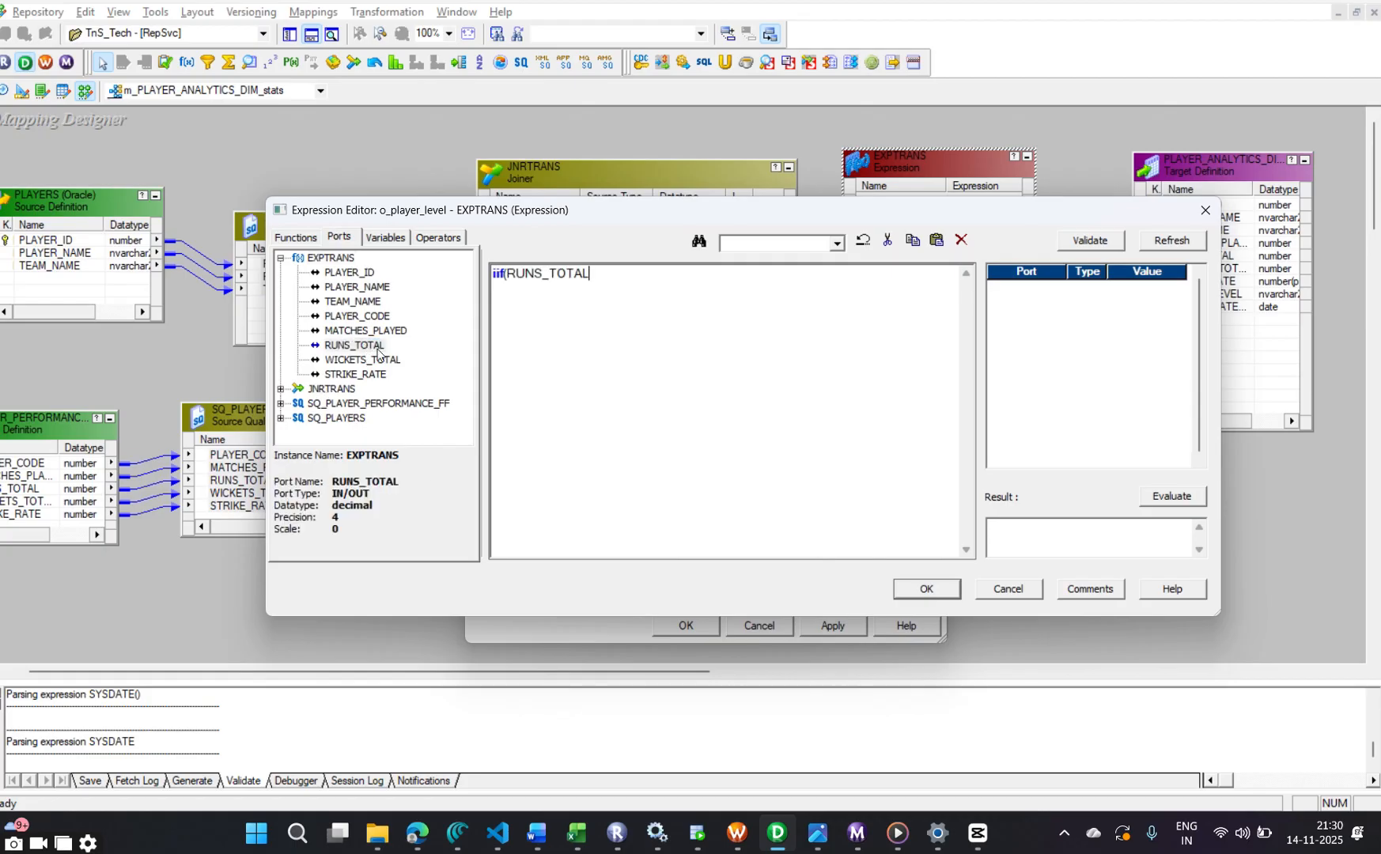
text(>=6000)
key(BackSpace)
text('Legend)
text(',iif()
Complete the nested iif with RUNS_TOTAL>=3000 returning 'senior player' and otherwise 'emerging plyaer', then validate and accept the expression
double_click(358, 345)
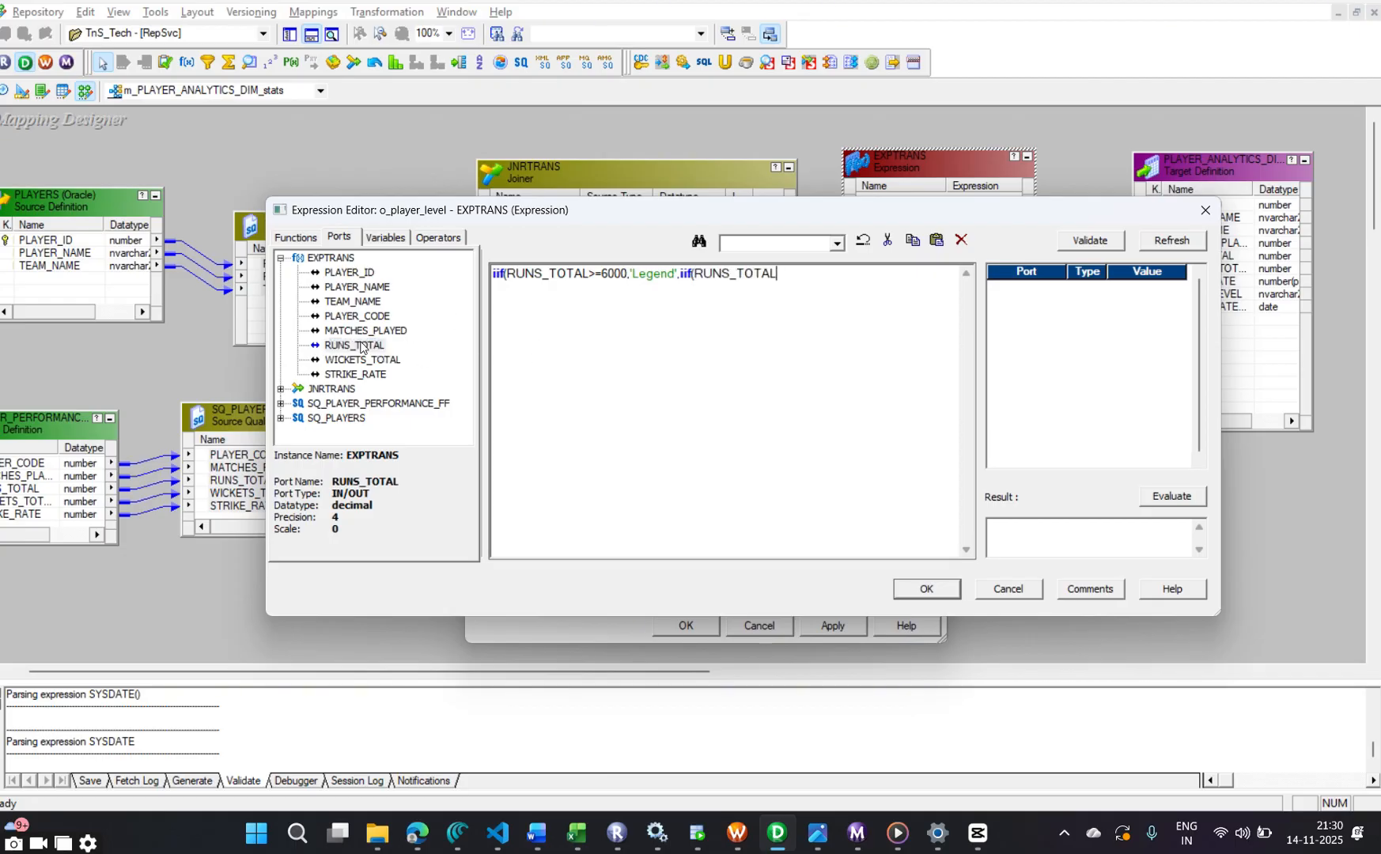
text(>=3000,'senior player',)
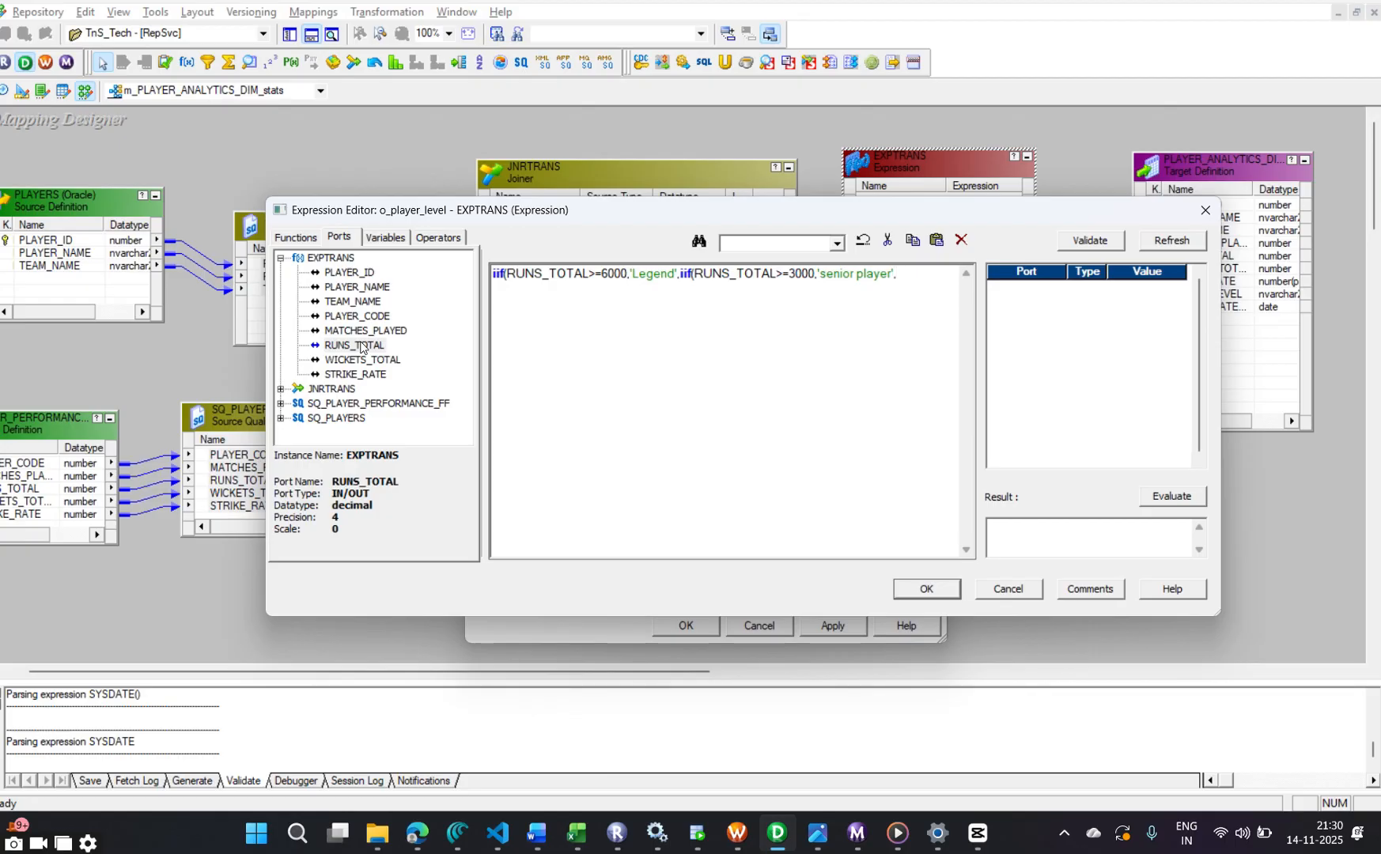
text(me)
key(BackSpace)
key(BackSpace)
key(BackSpace)
text(emergibn)
key(BackSpace)
key(BackSpace)
text(ng plyaer)
text(')))
click(1089, 241)
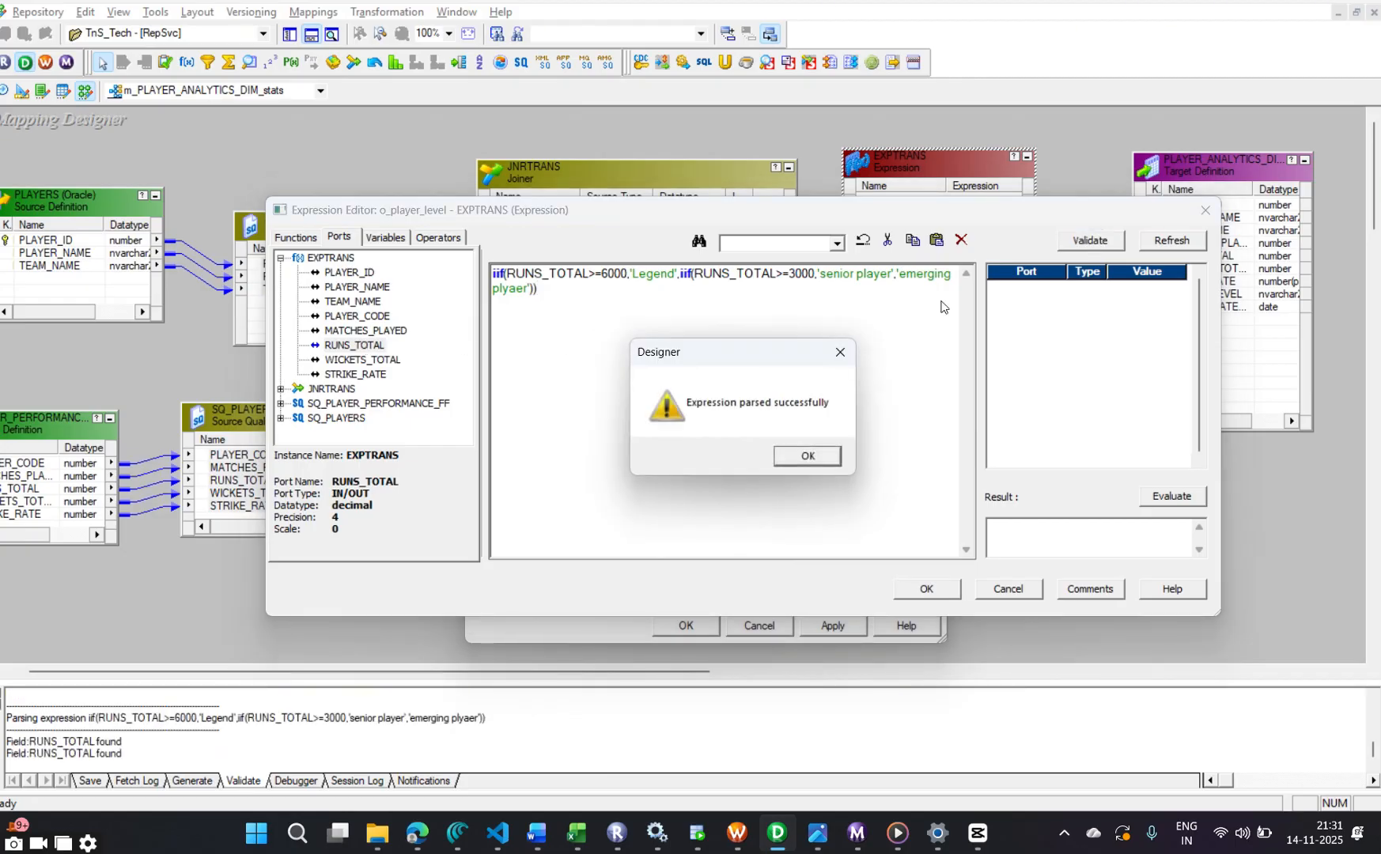
click(835, 451)
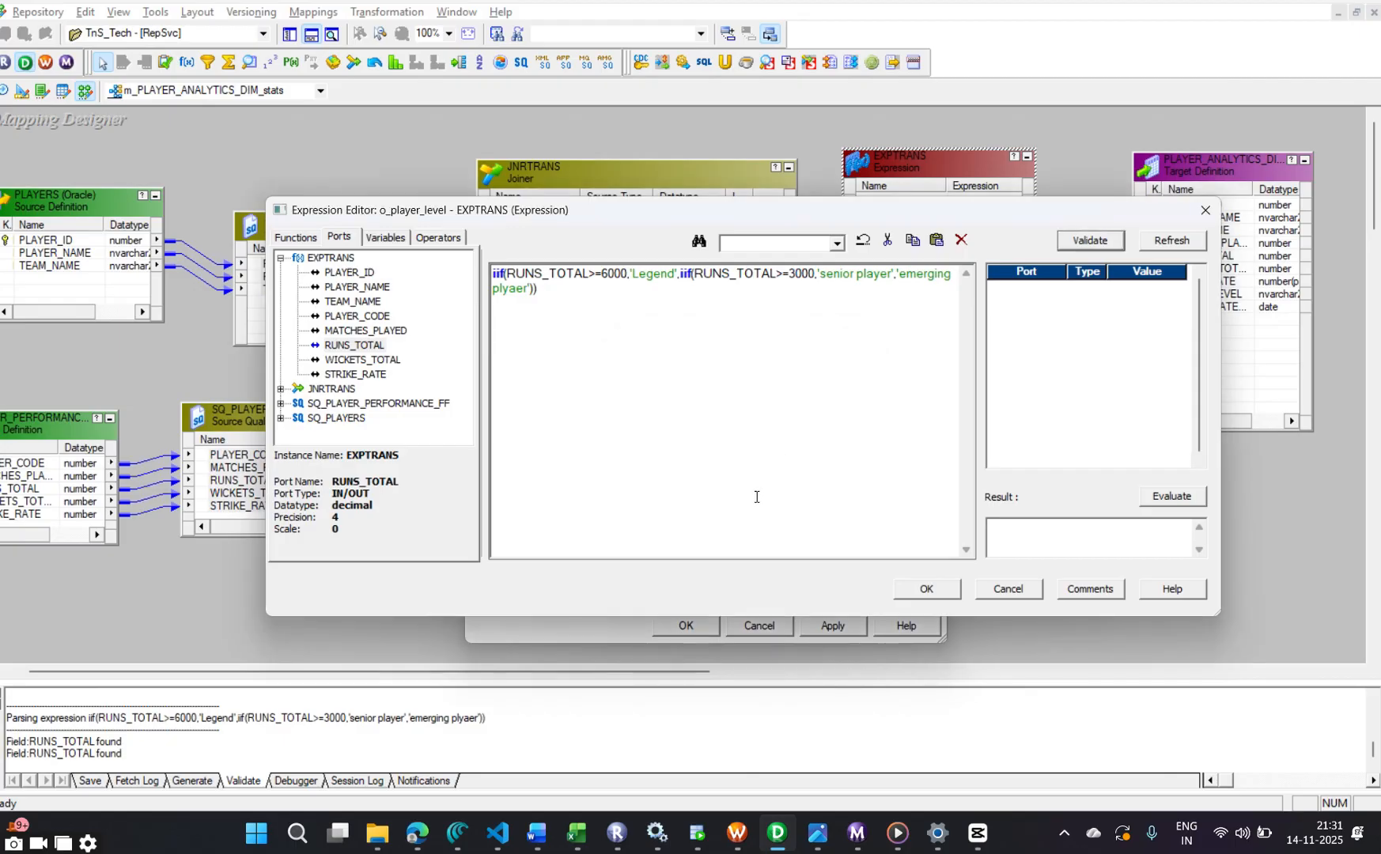
click(926, 589)
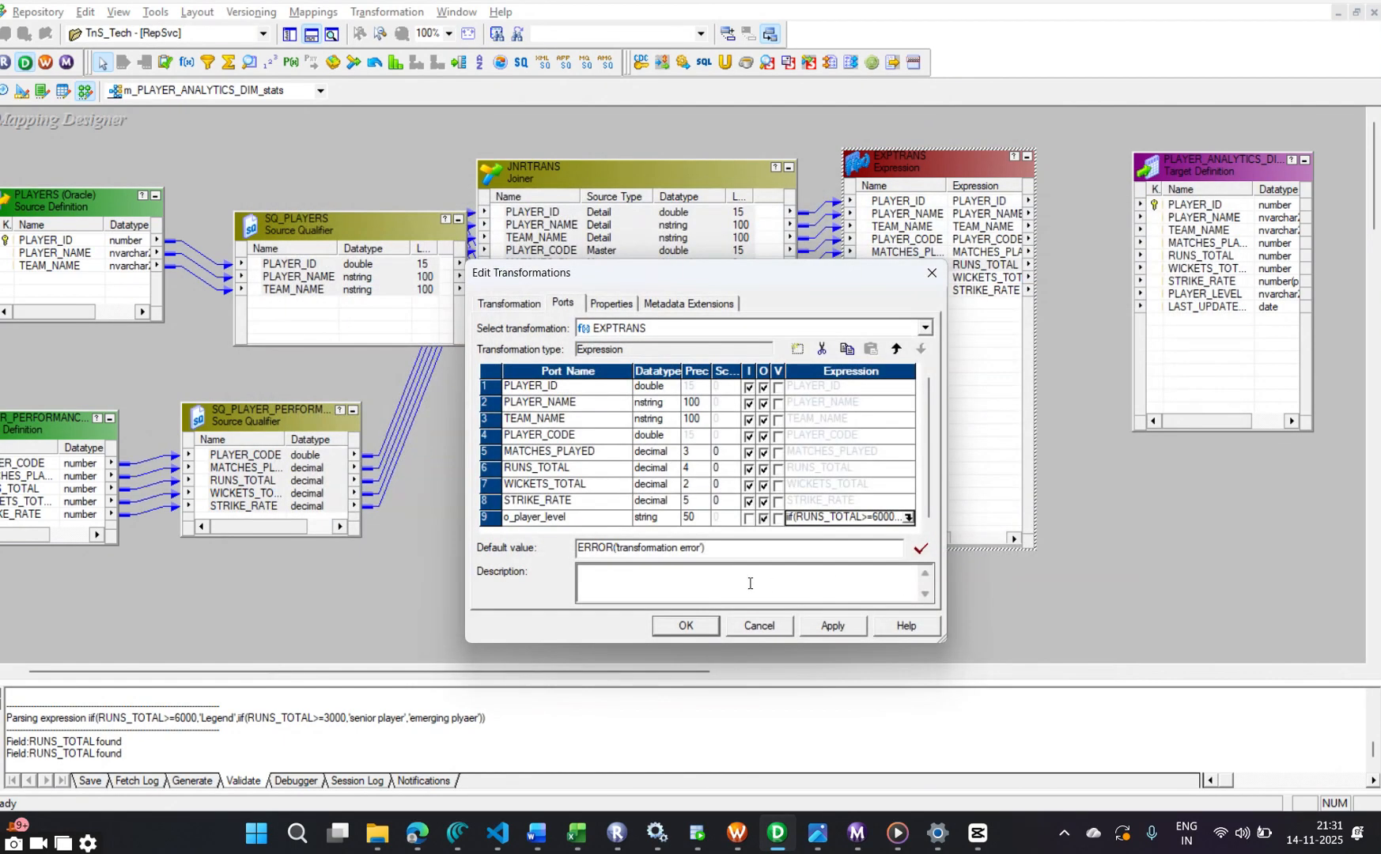
Add an output-only port named o_last_update with datatype date/time below o_player_level in the Expression transformation
click(648, 503)
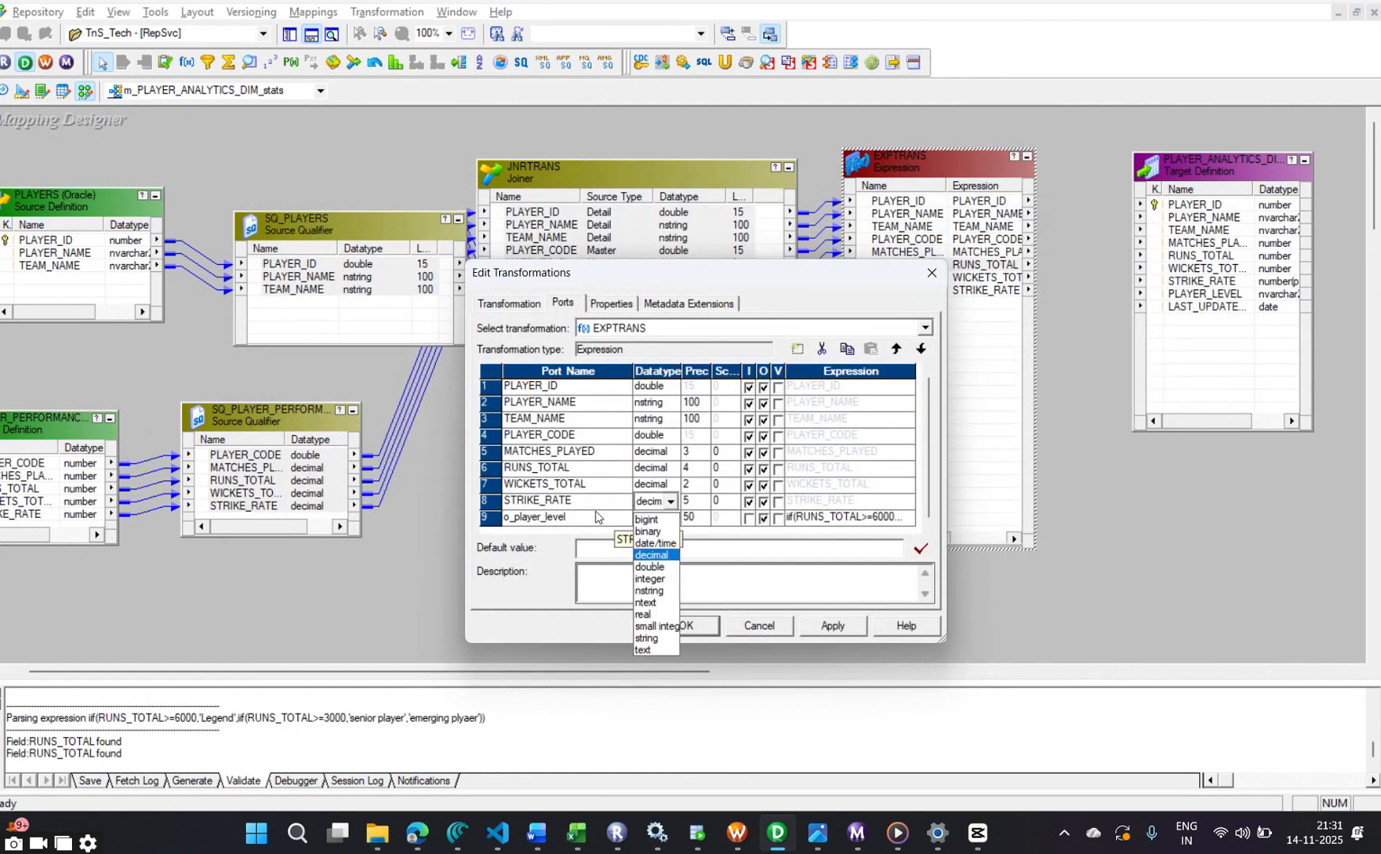
click(598, 519)
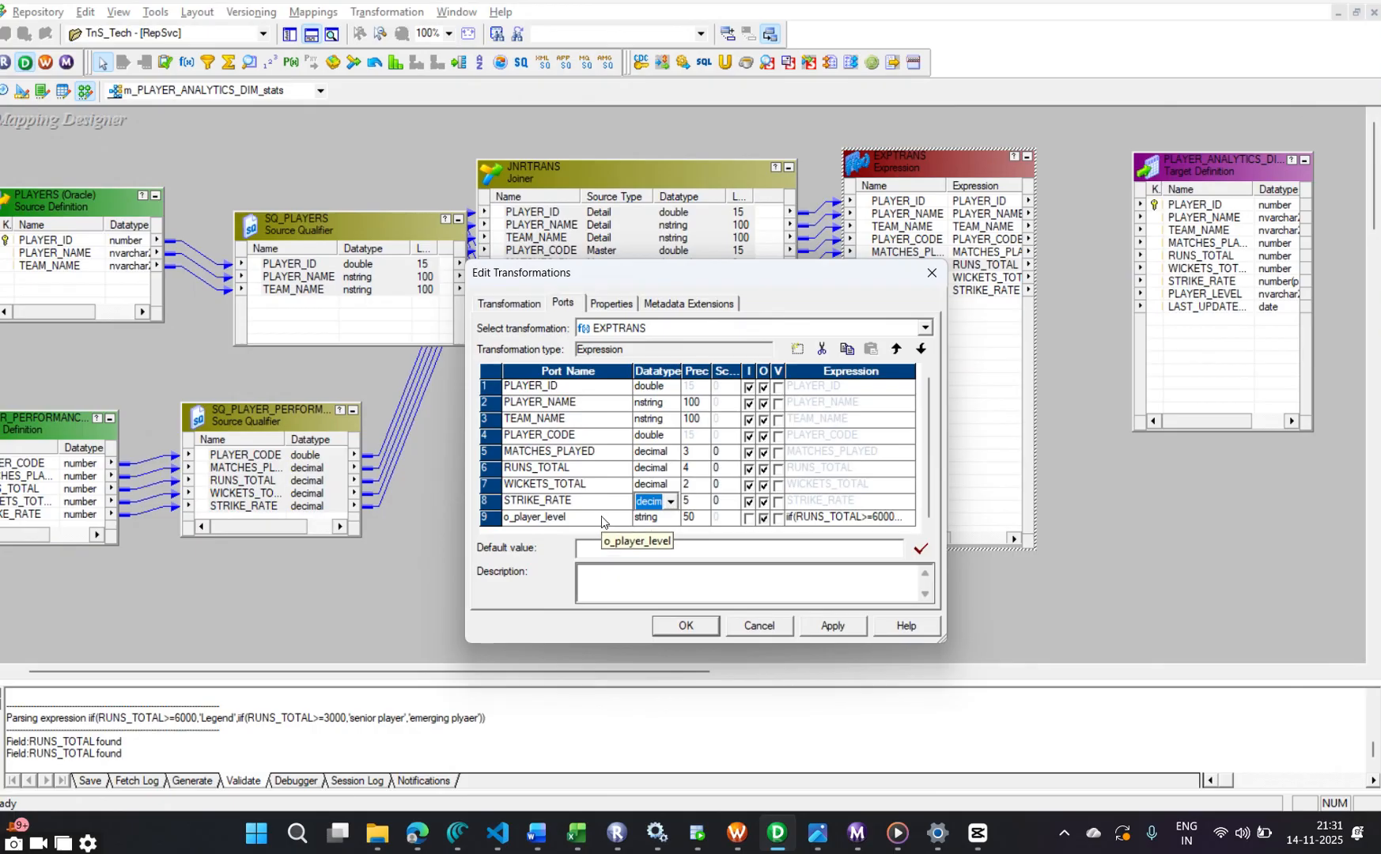
click(601, 520)
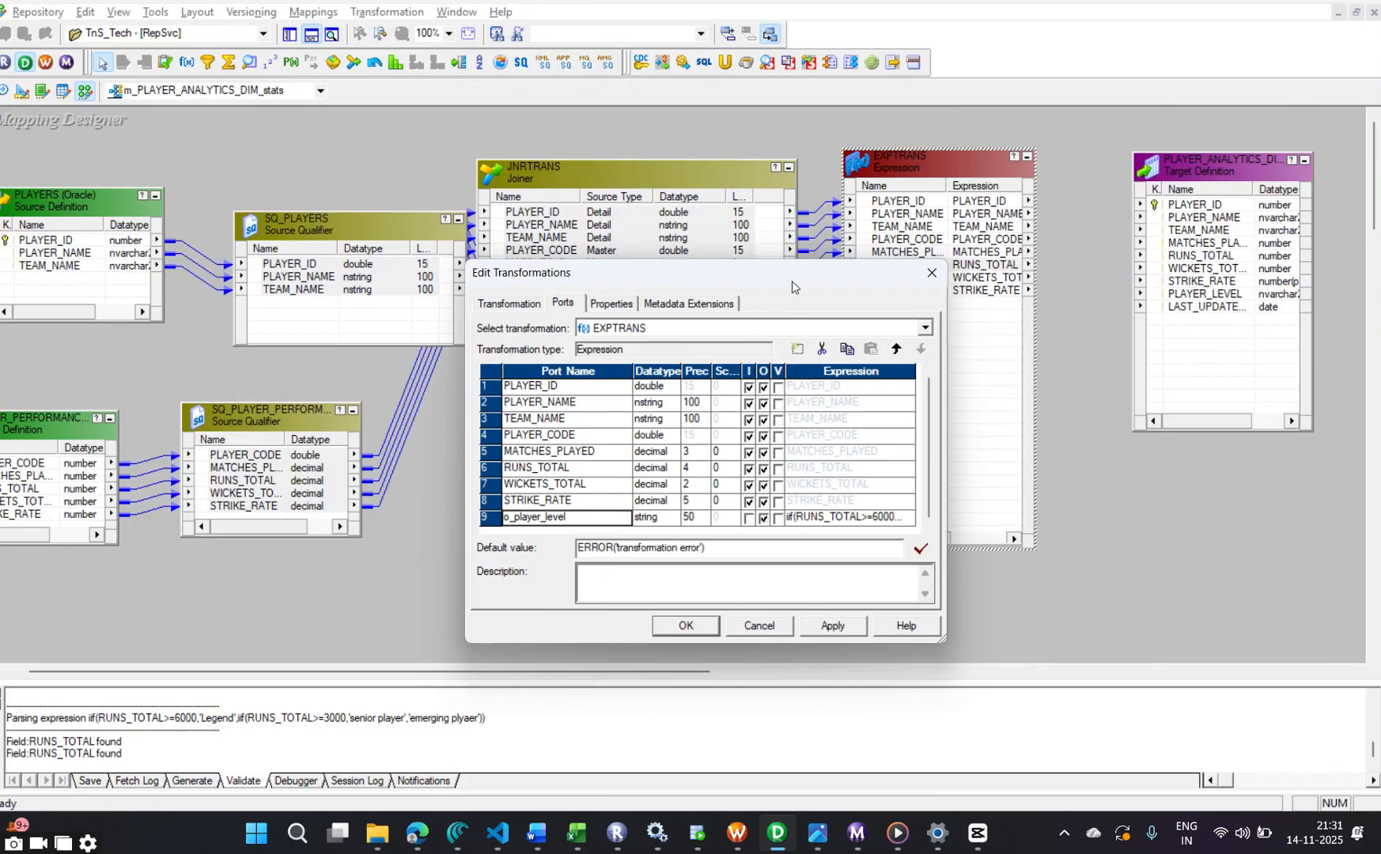
click(797, 349)
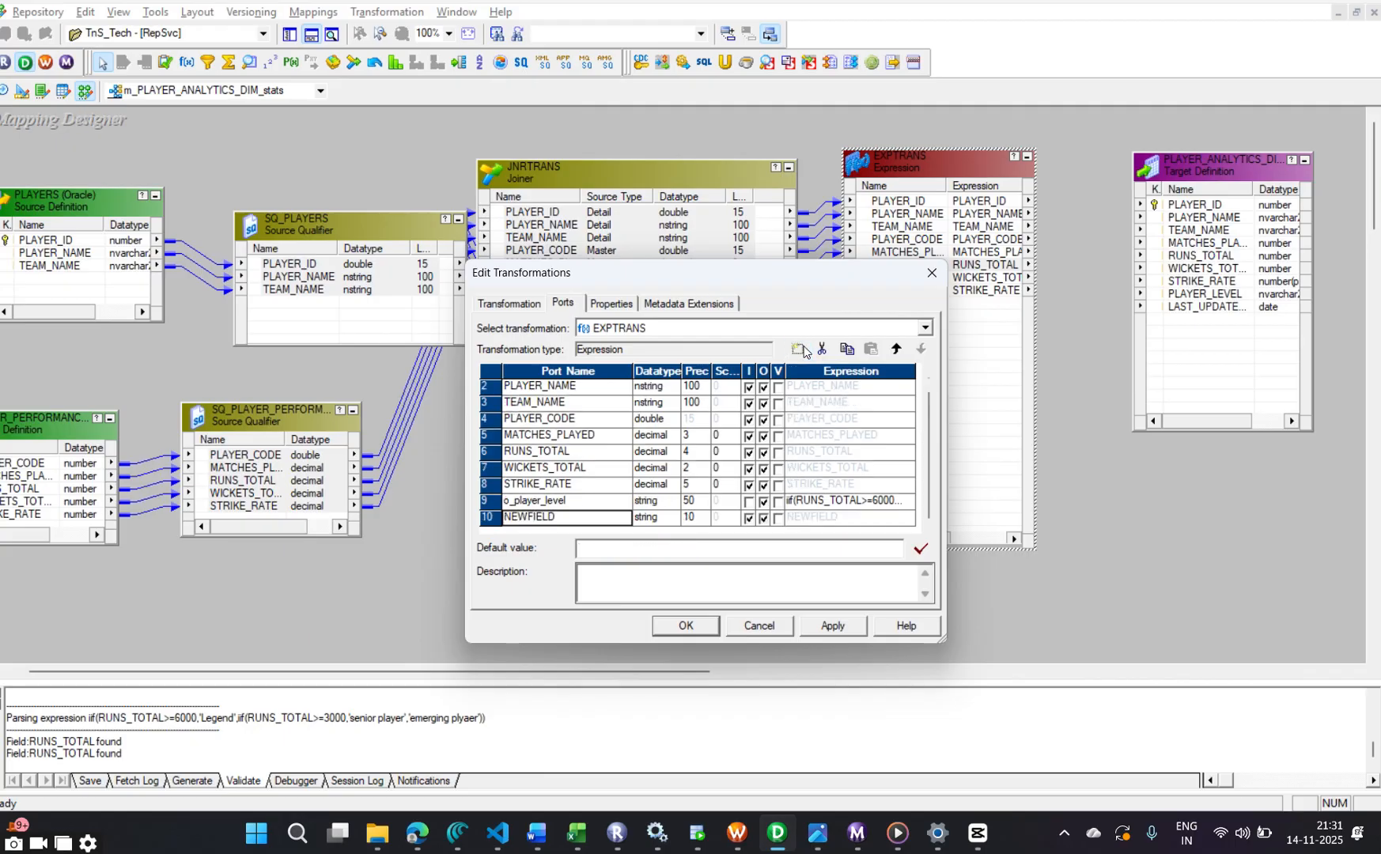
click(547, 518)
double_click(546, 518)
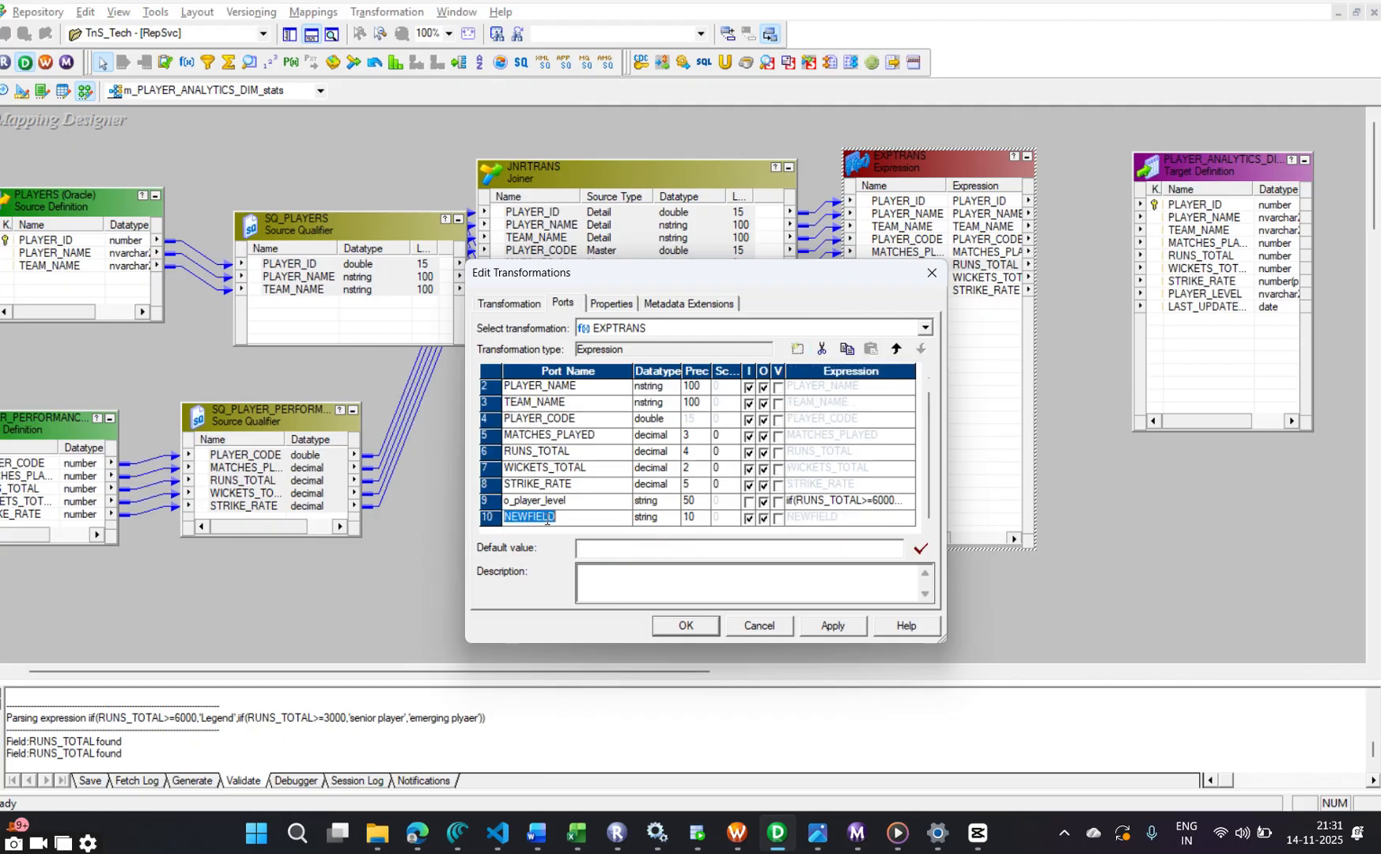
text(o_last_update)
click(653, 518)
click(670, 518)
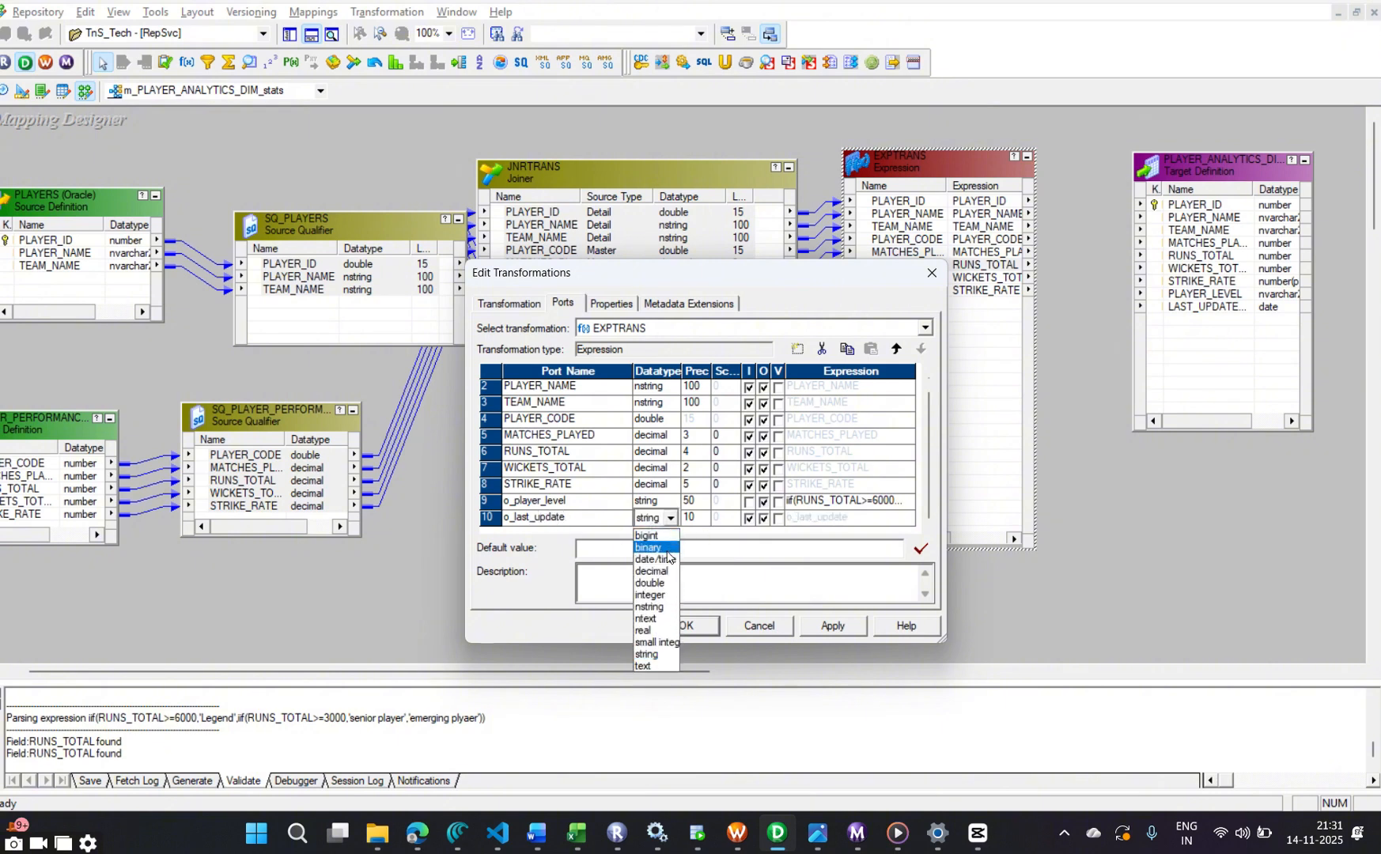
click(667, 559)
click(748, 518)
Set the o_last_update expression to sysdate and validate it, and make PLAYER_CODE an input-only port before accepting the Expression's changes
click(905, 518)
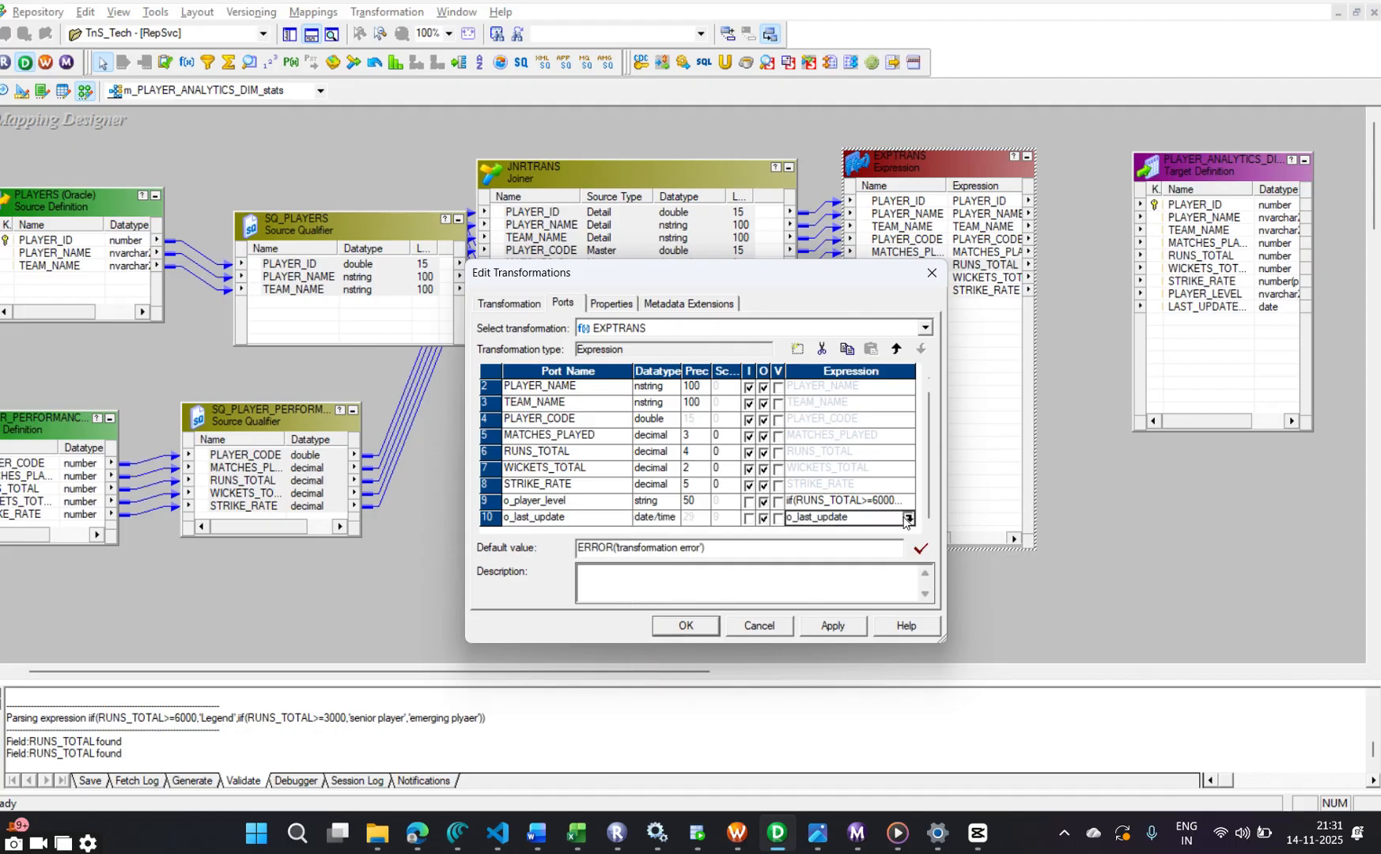
click(906, 518)
double_click(564, 275)
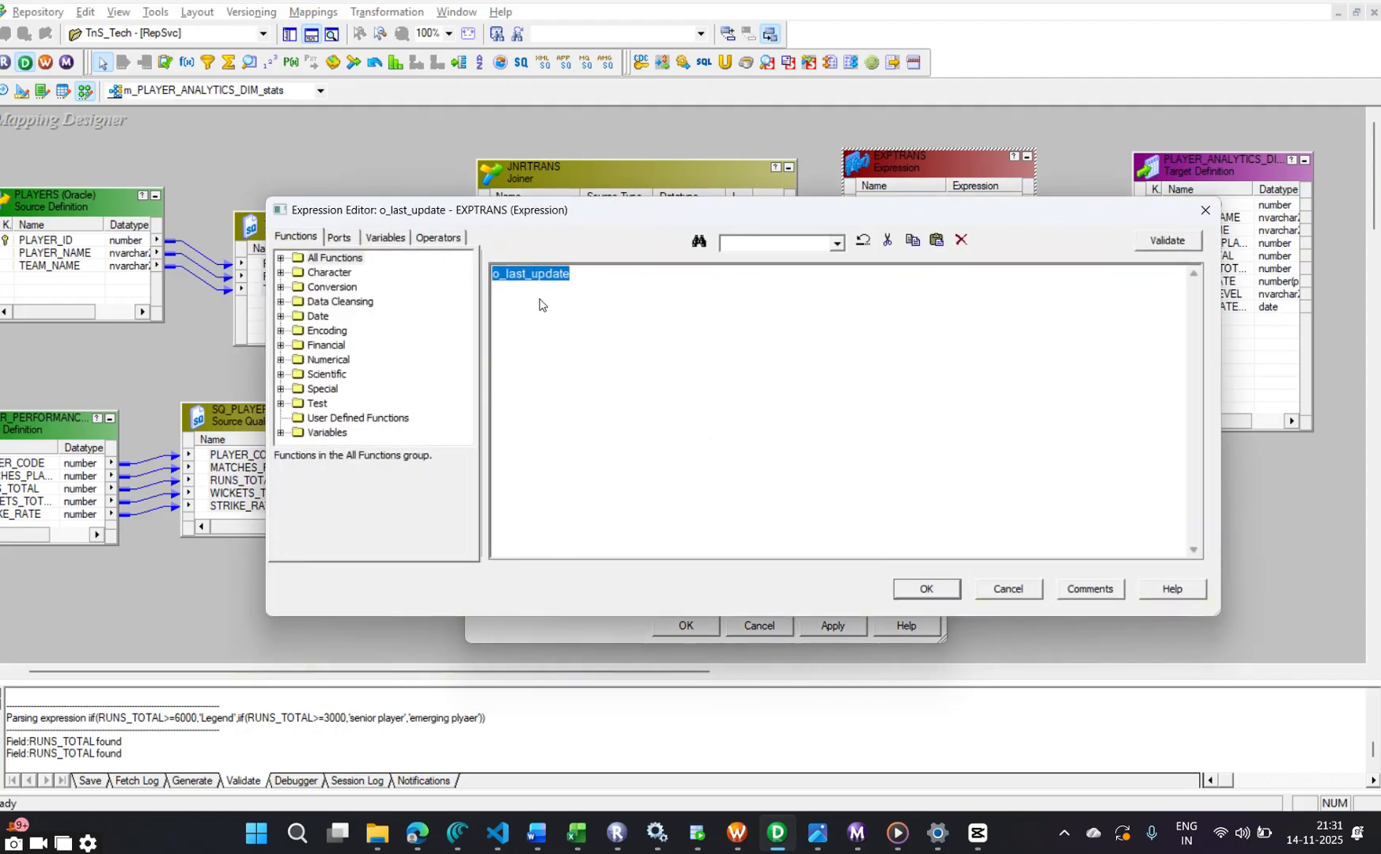
text(sys)
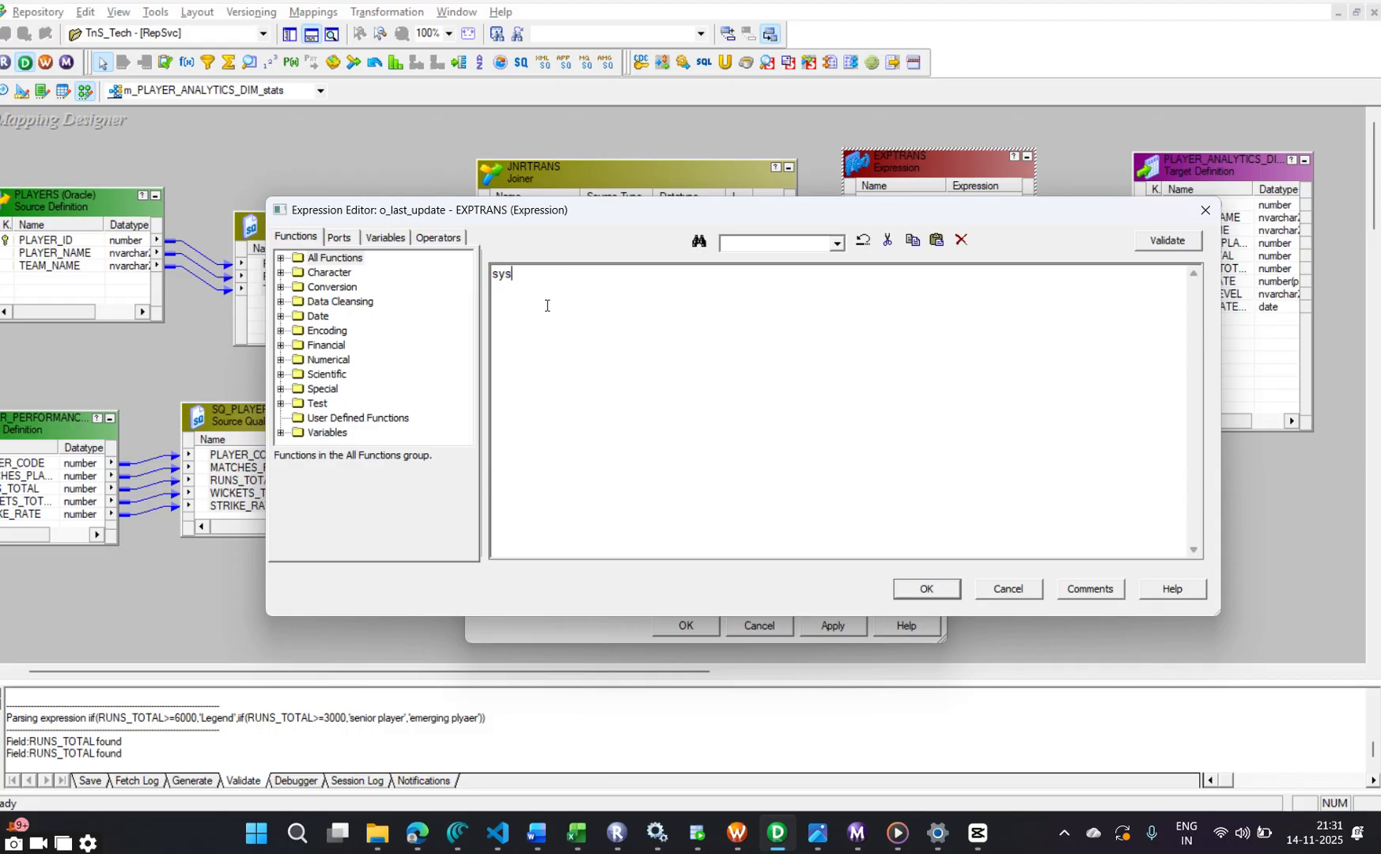
text(date)
click(1168, 241)
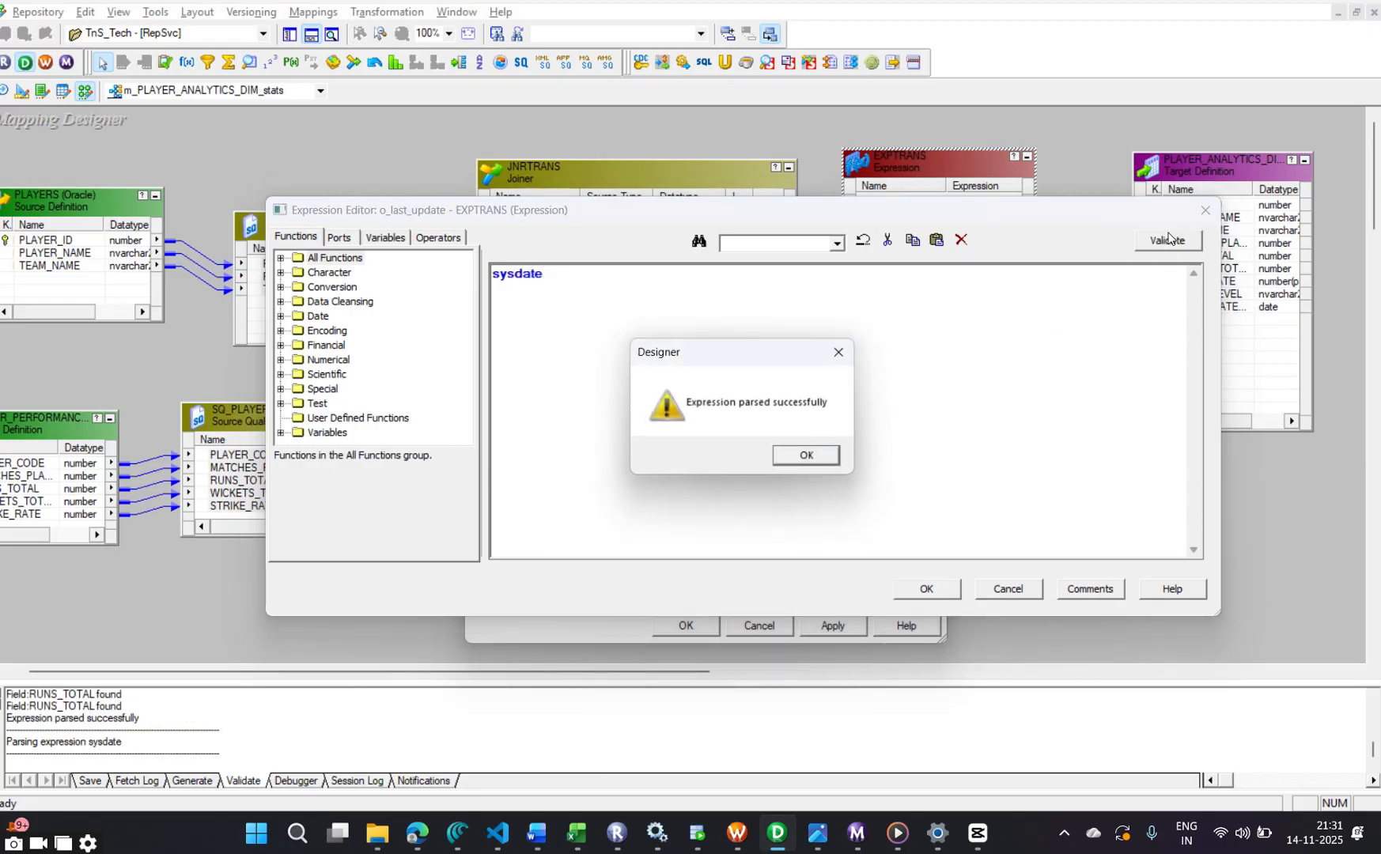
click(809, 457)
click(933, 592)
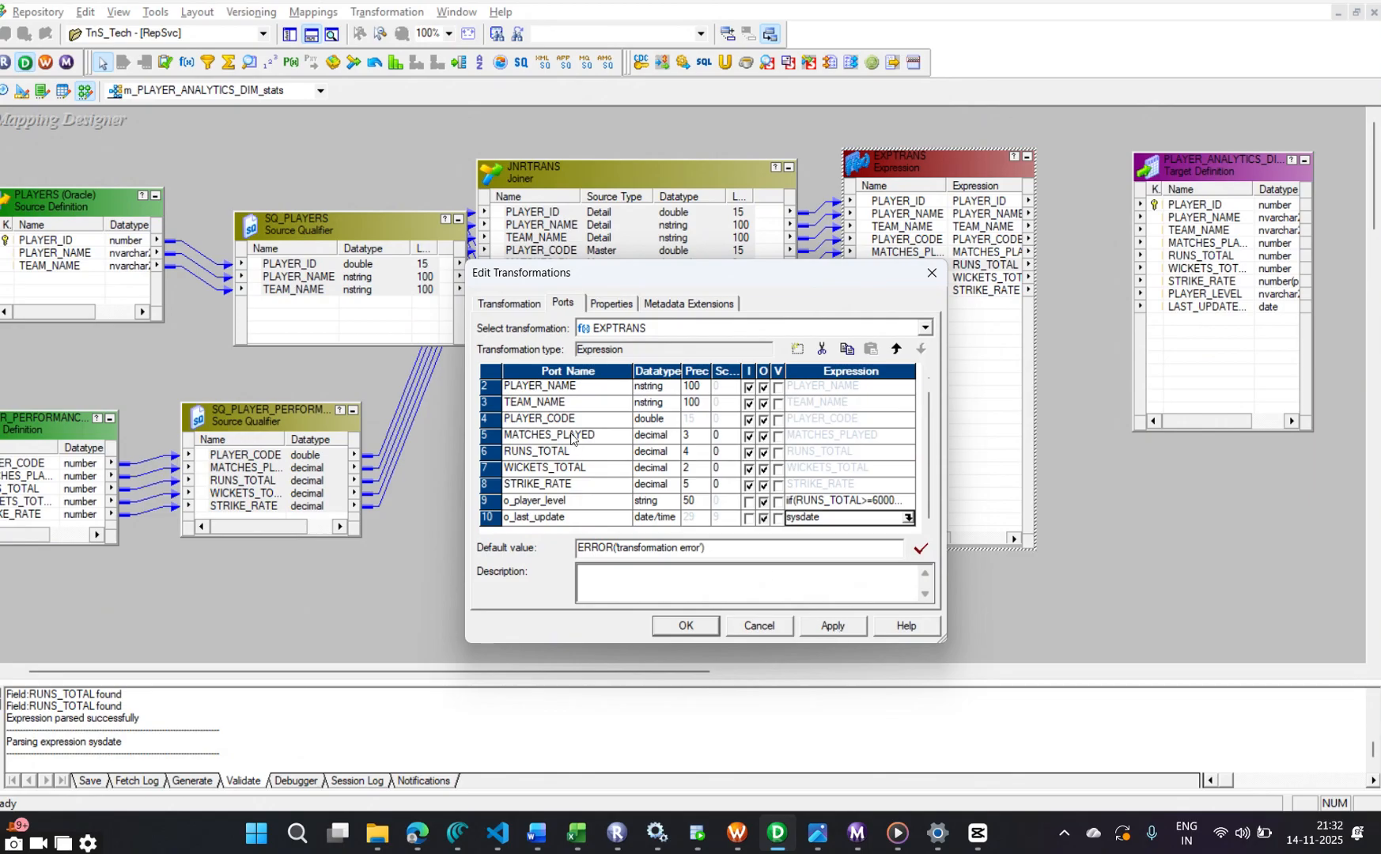
click(764, 425)
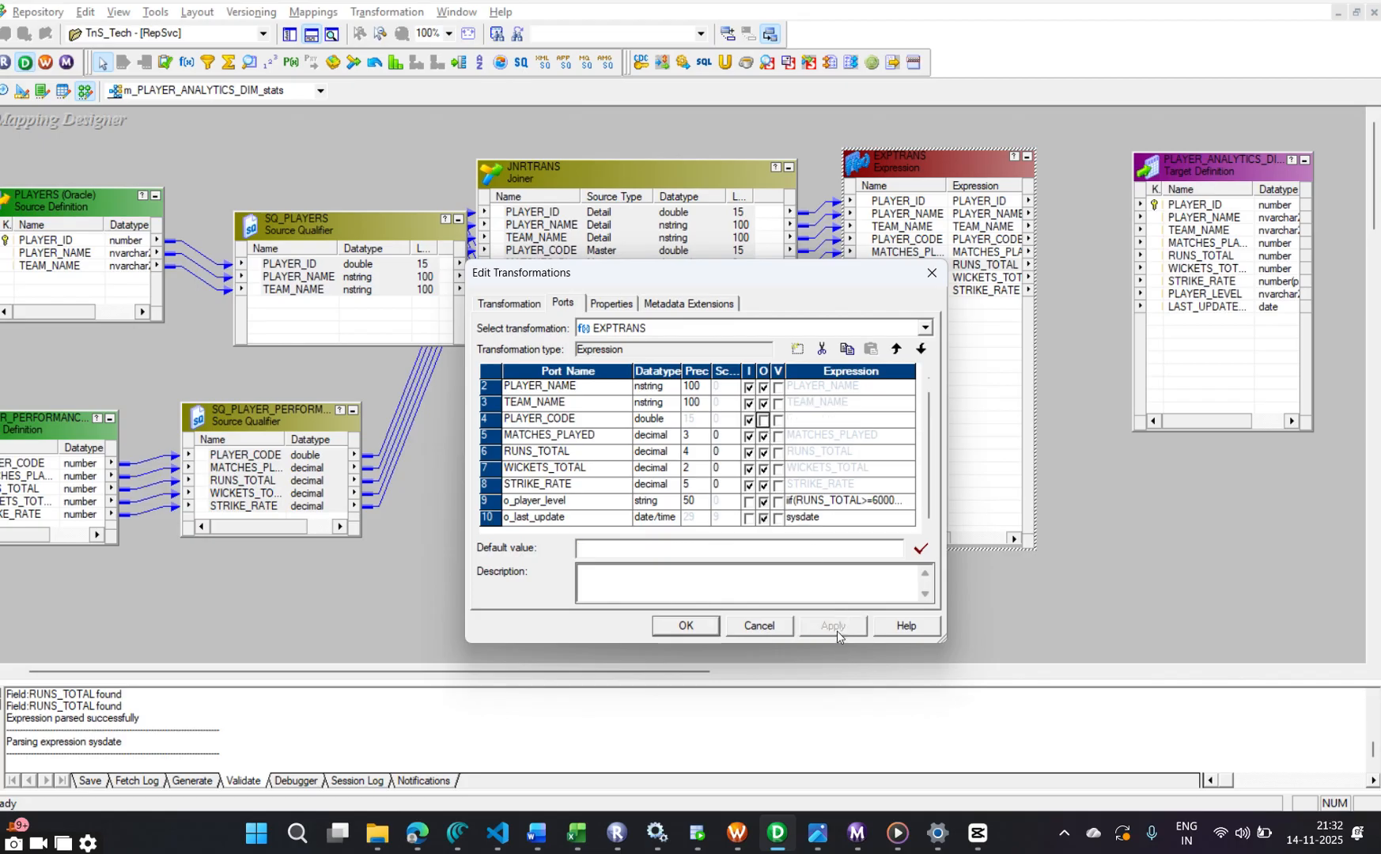
click(688, 626)
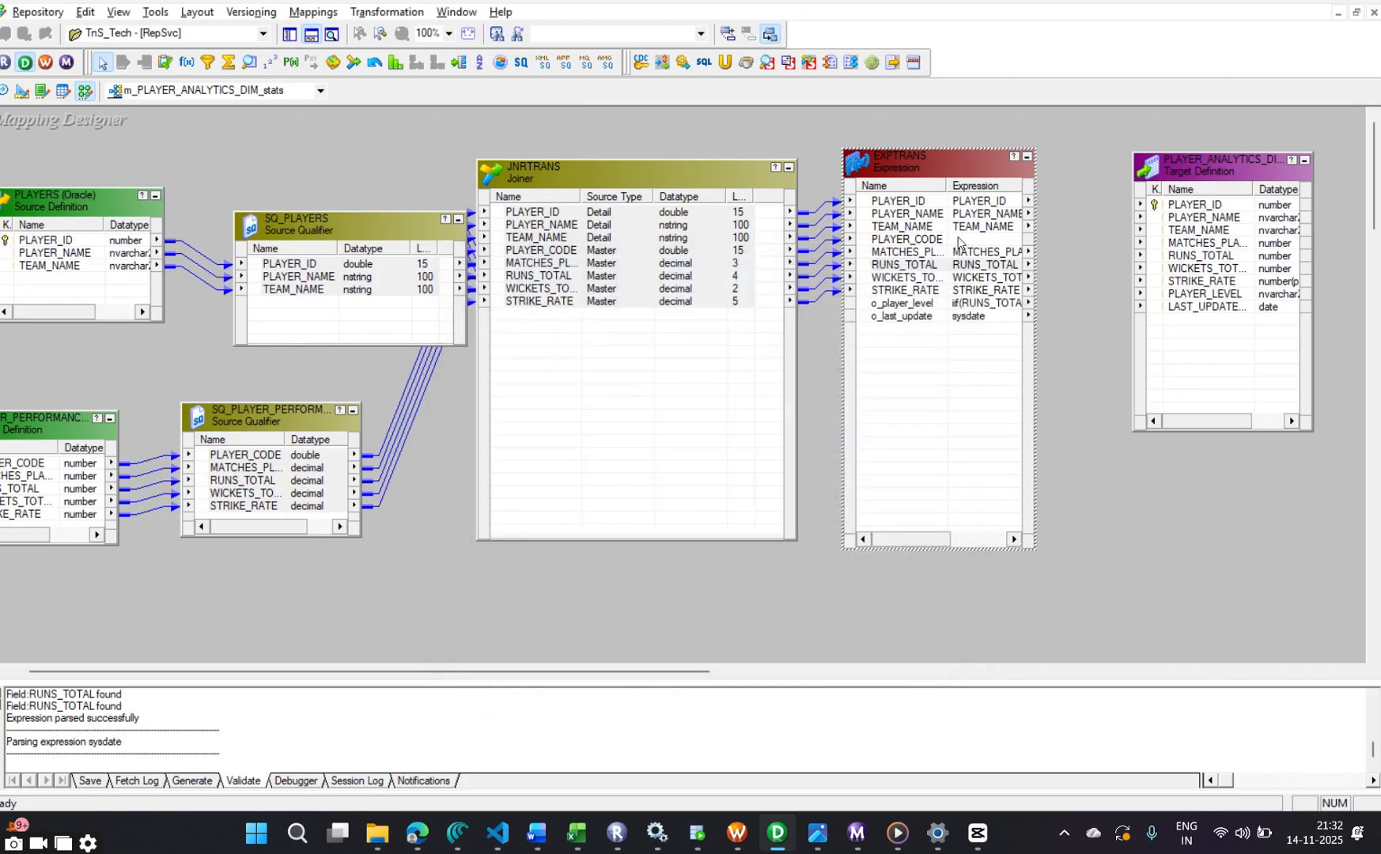
shift+click(904, 203)
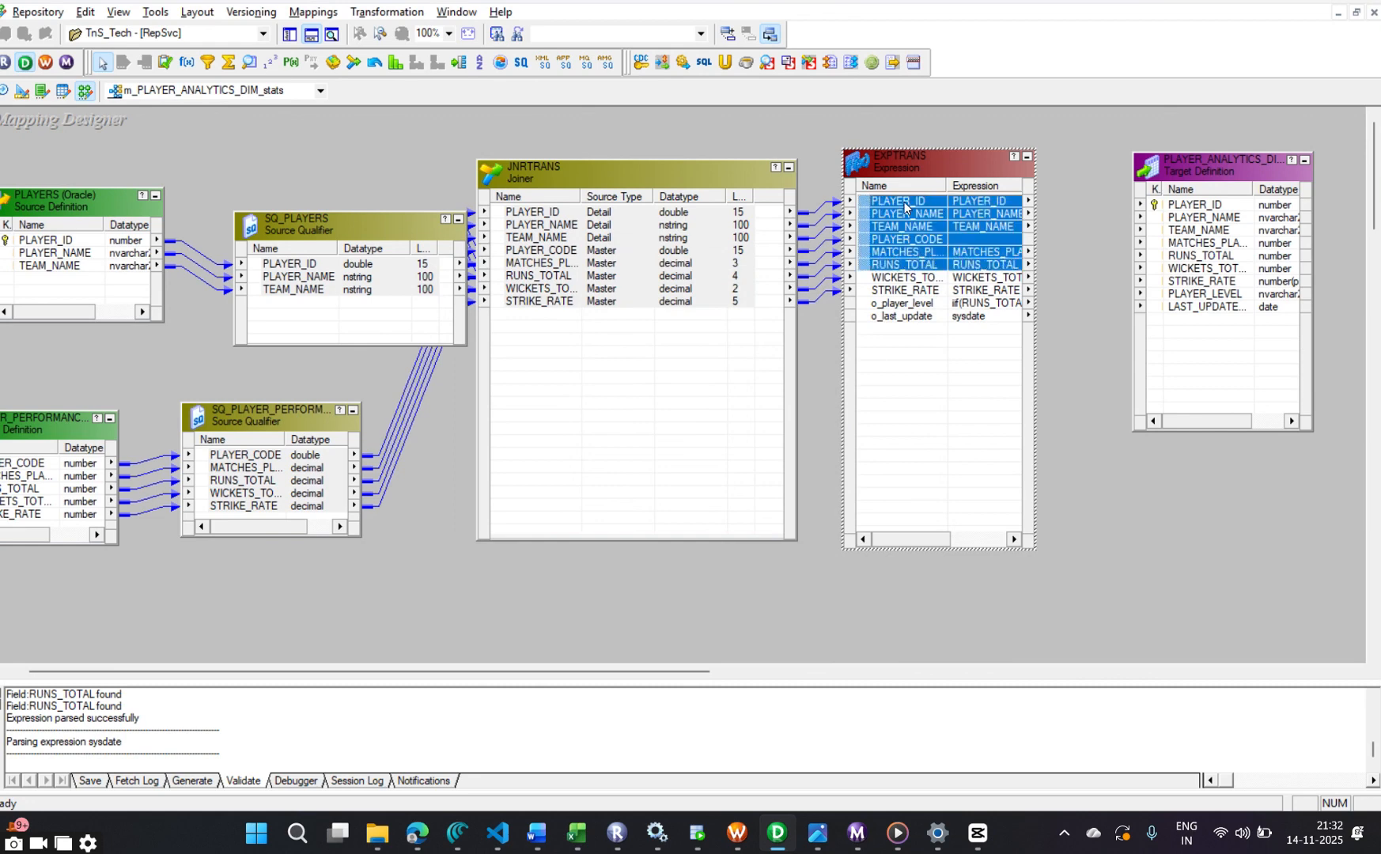
click(903, 306)
shift+click(912, 204)
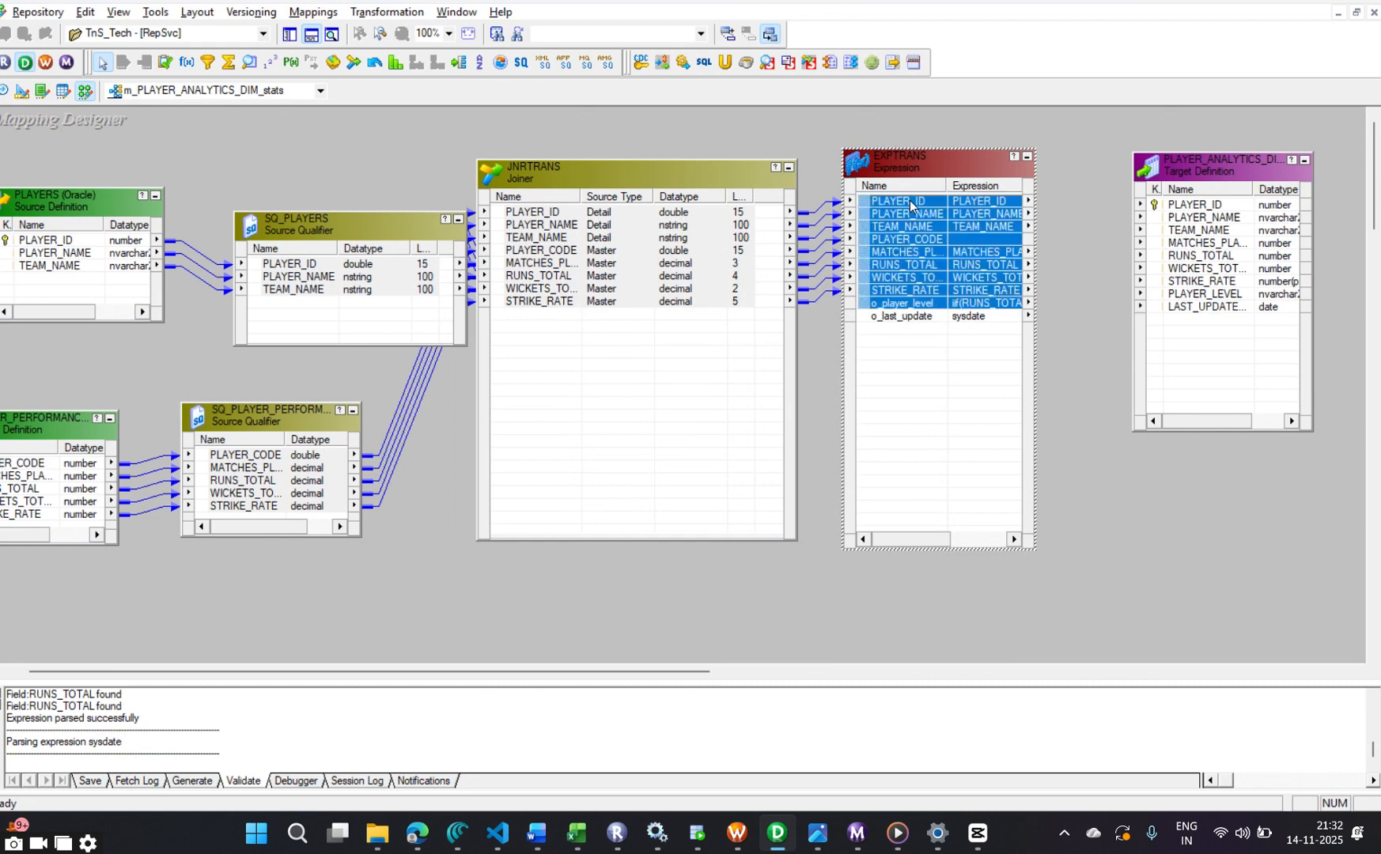
double_click(914, 163)
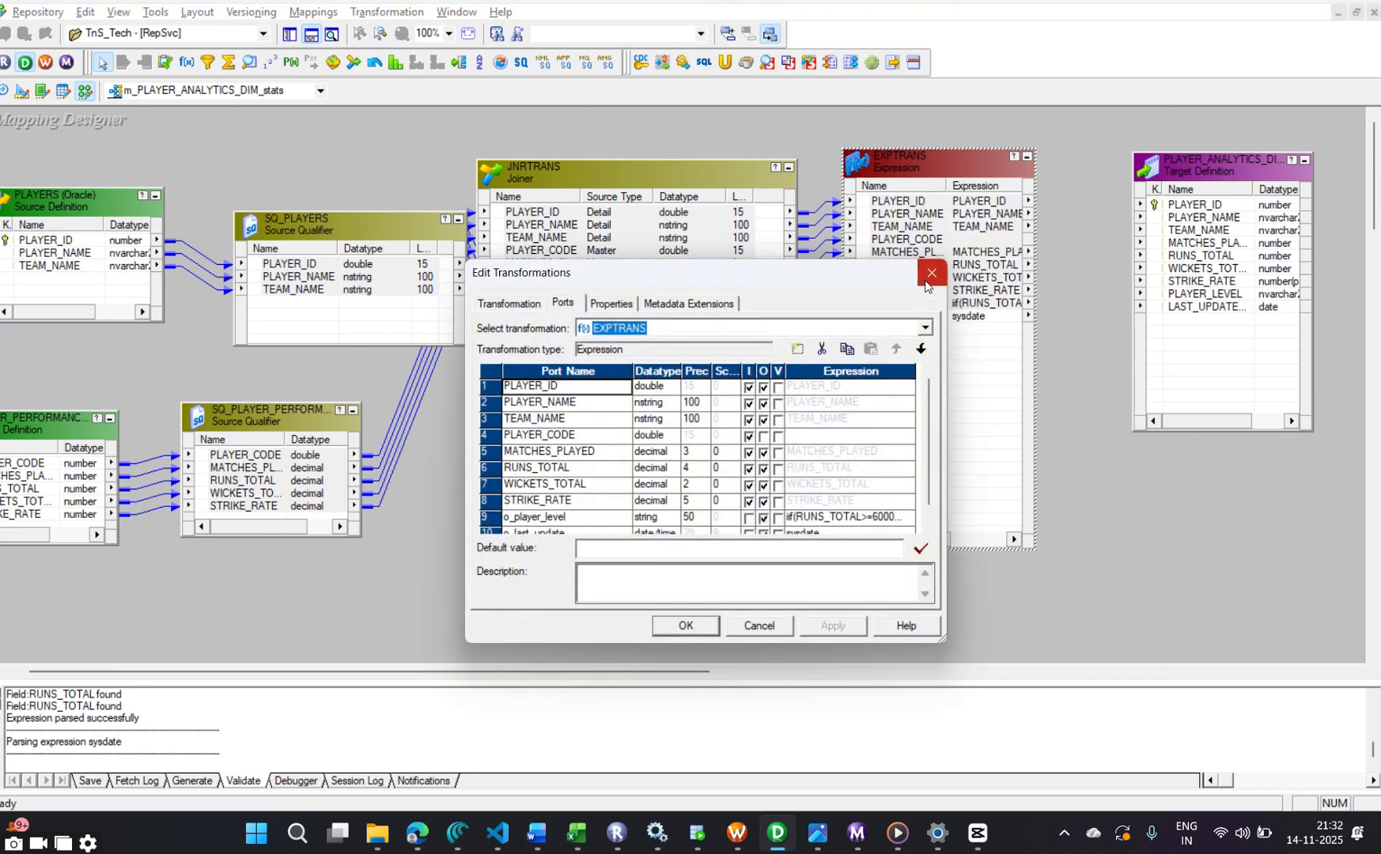
click(932, 273)
Link the Expression's PLAYER_ID through TEAM_NAME and MATCHES_PLAYED through o_last_update ports to the matching PLAYER_ANALYTICS_DIM columns, skipping PLAYER_CODE
click(906, 203)
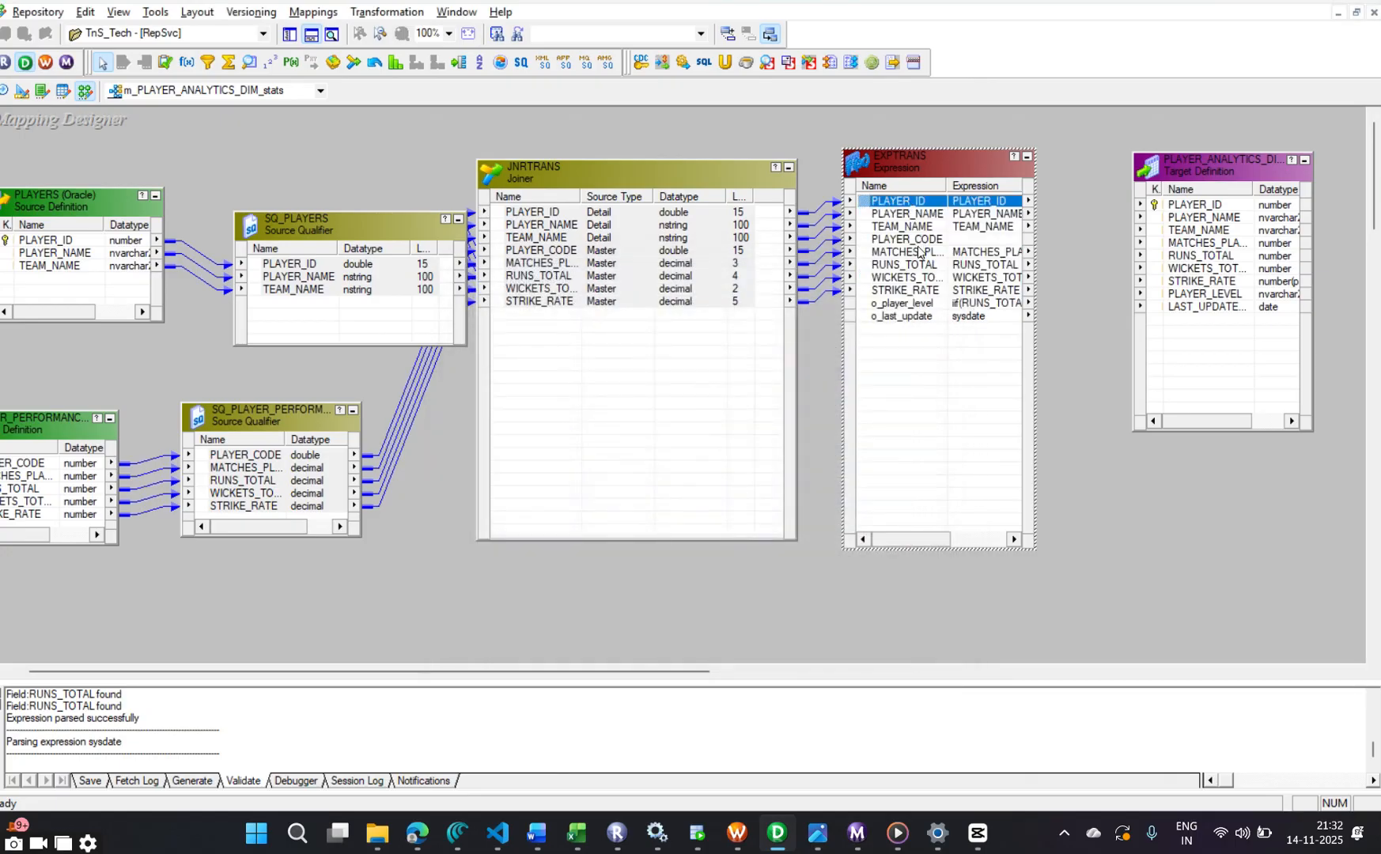
shift+click(919, 229)
drag(919, 208, 1172, 208)
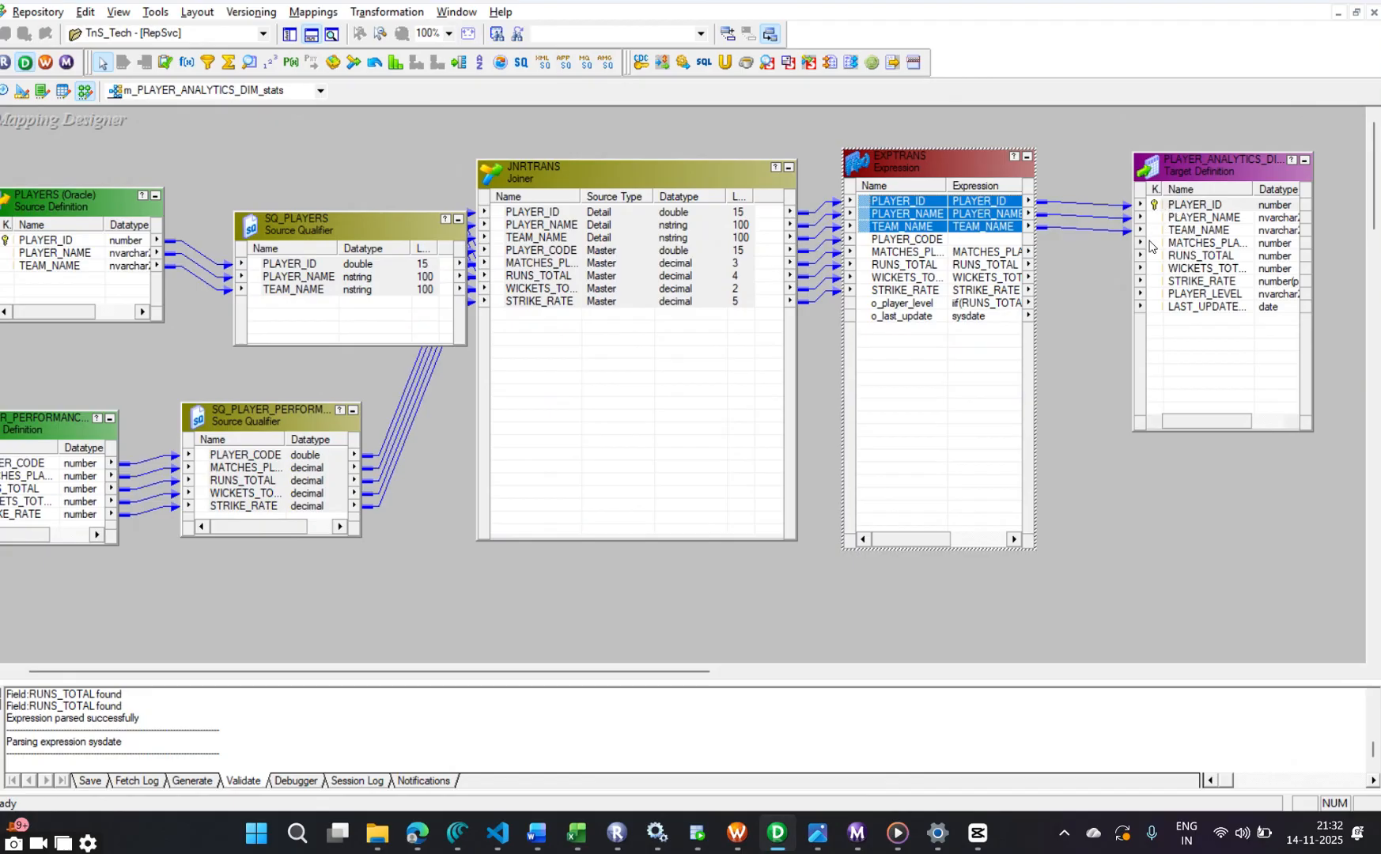
click(912, 257)
shift+click(917, 317)
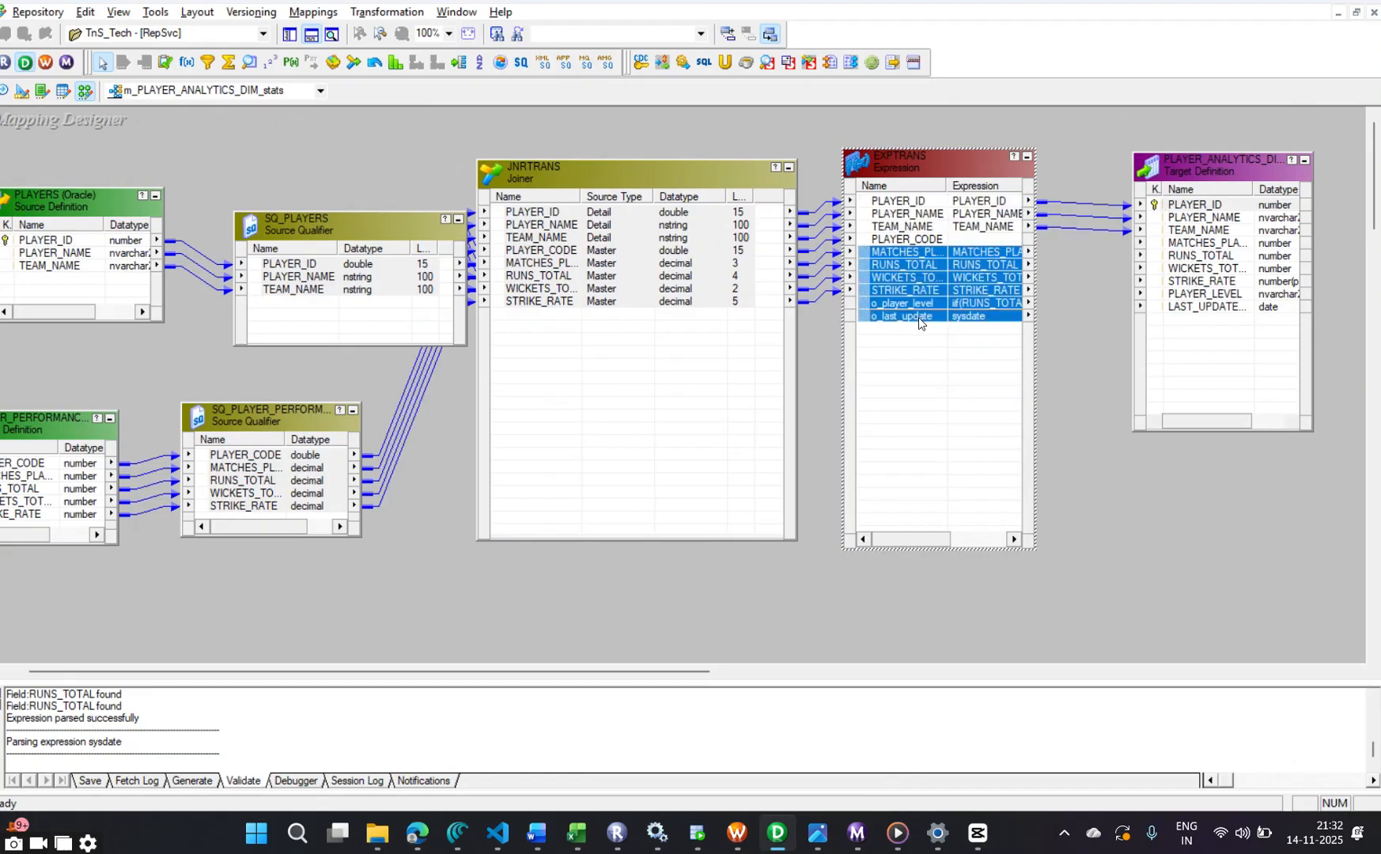
drag(932, 255, 1211, 246)
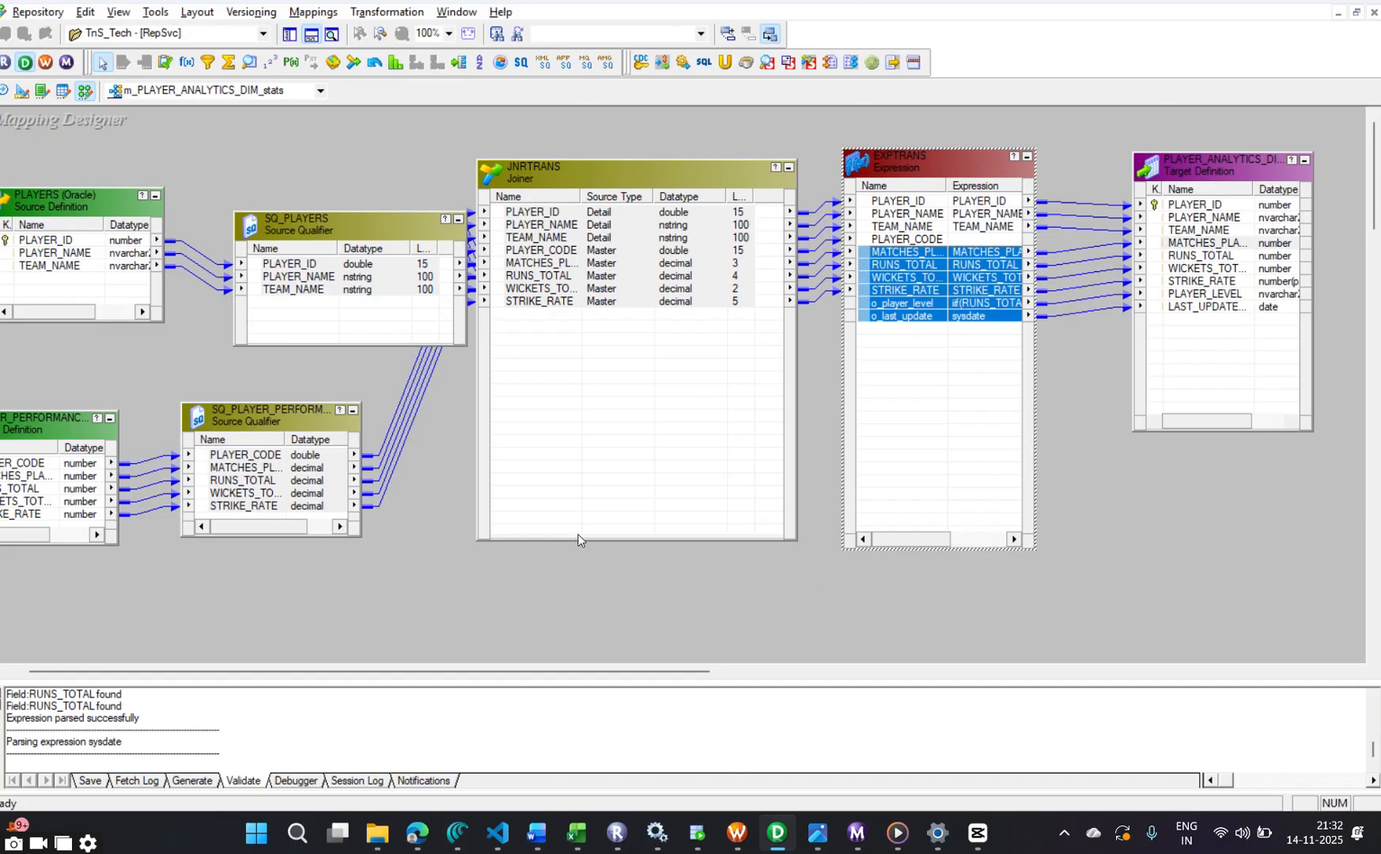
Review the Joiner's join condition and join type options, keeping Normal Join
double_click(688, 374)
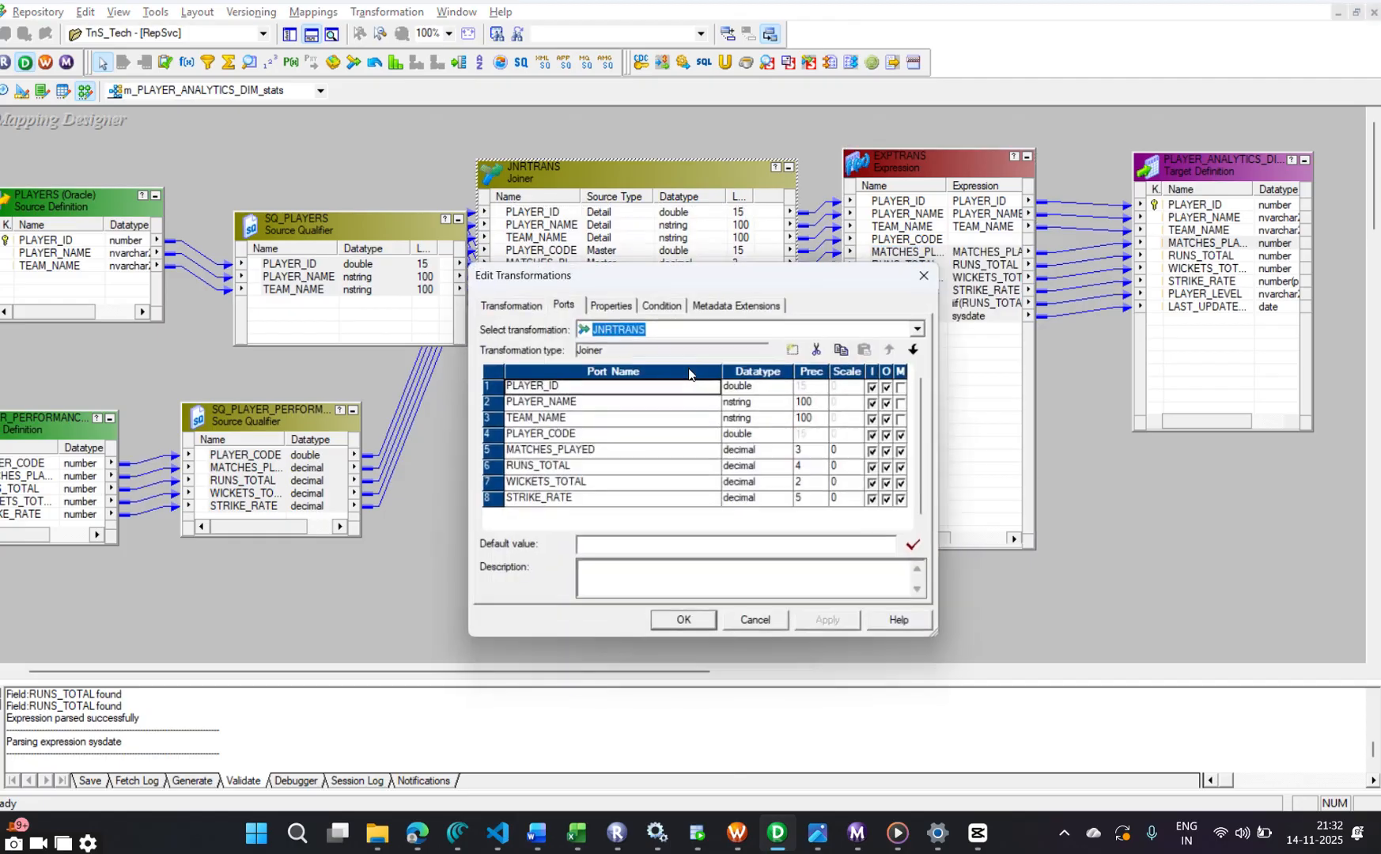
click(612, 304)
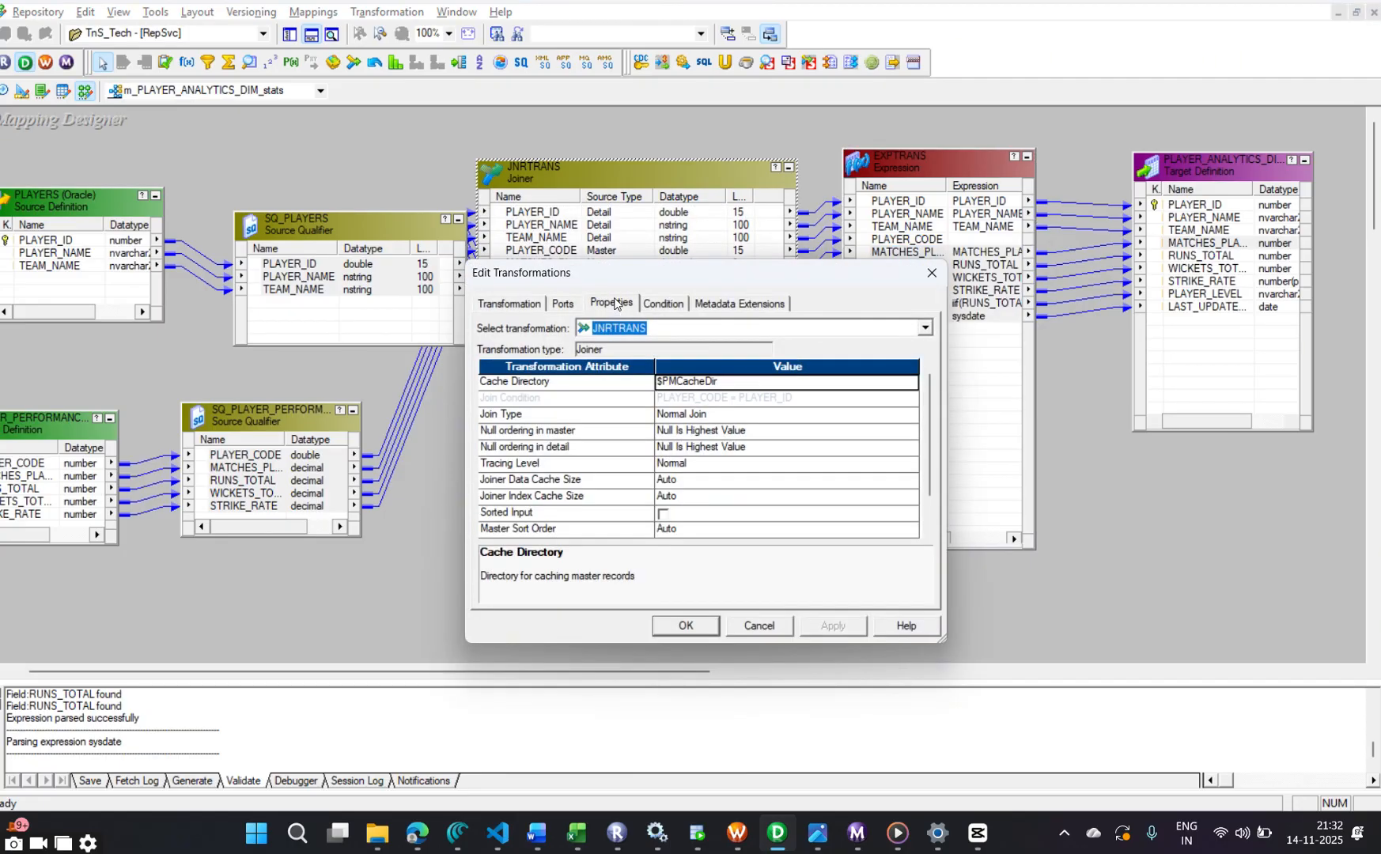
click(662, 304)
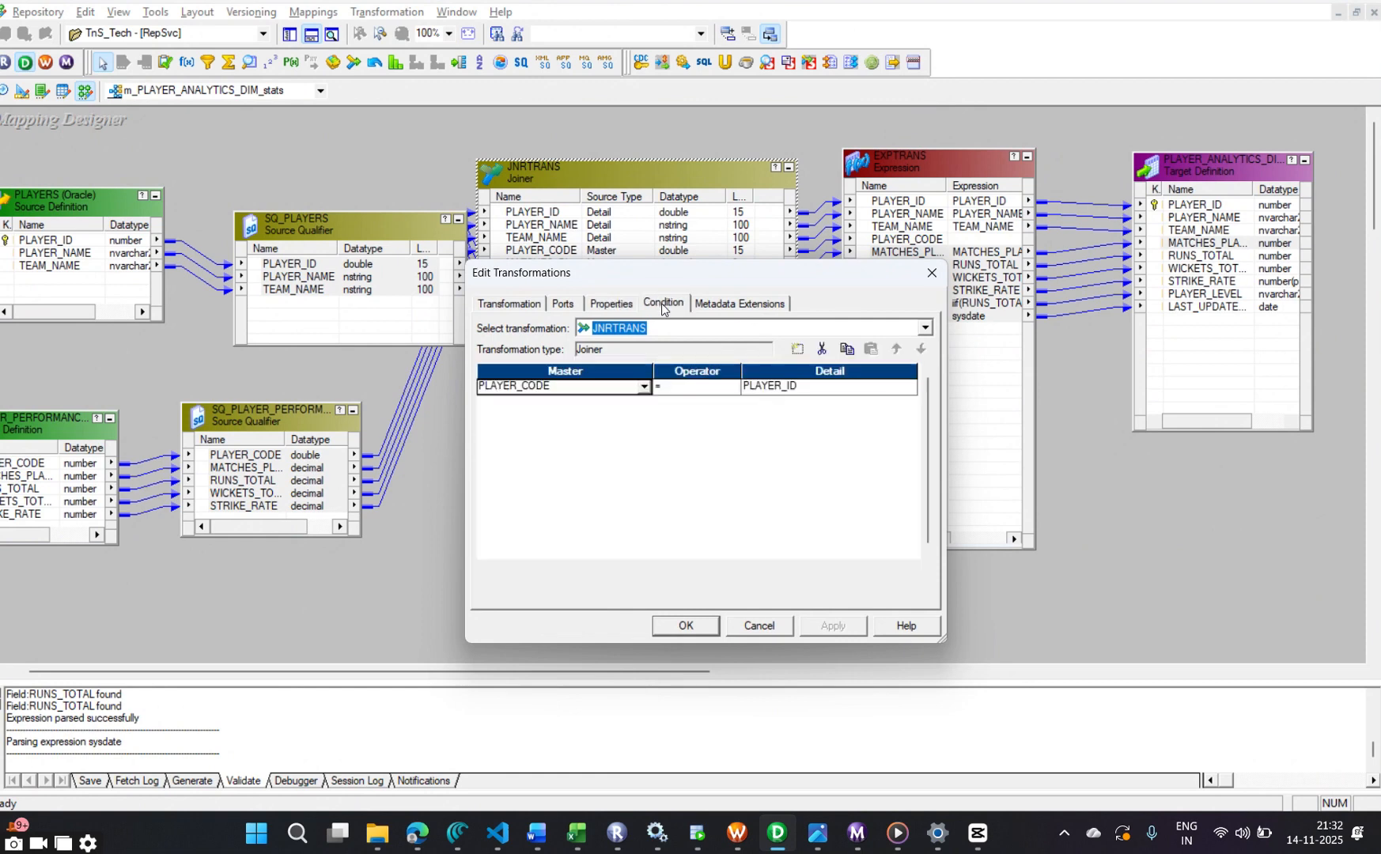
click(612, 304)
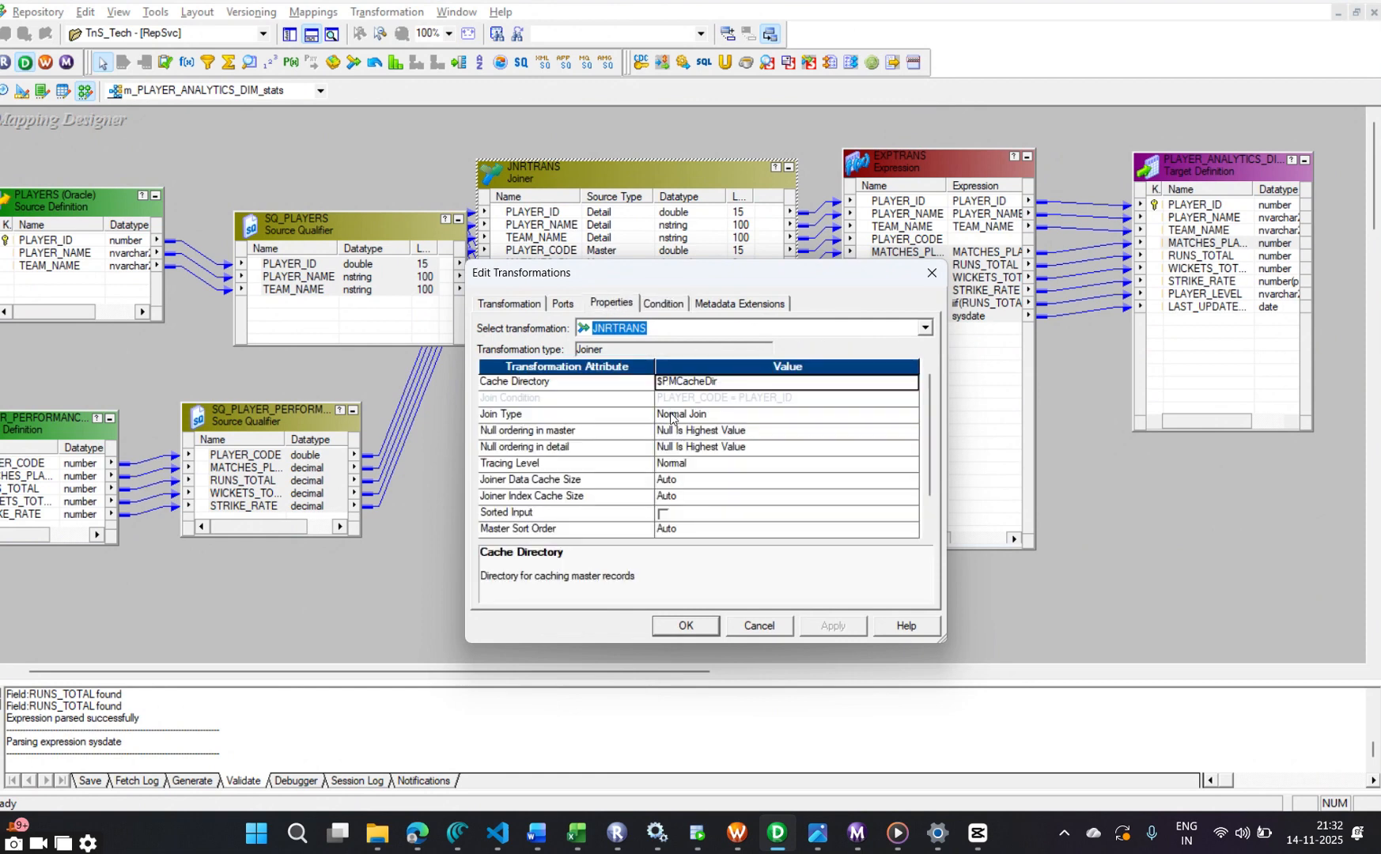
click(704, 417)
click(705, 417)
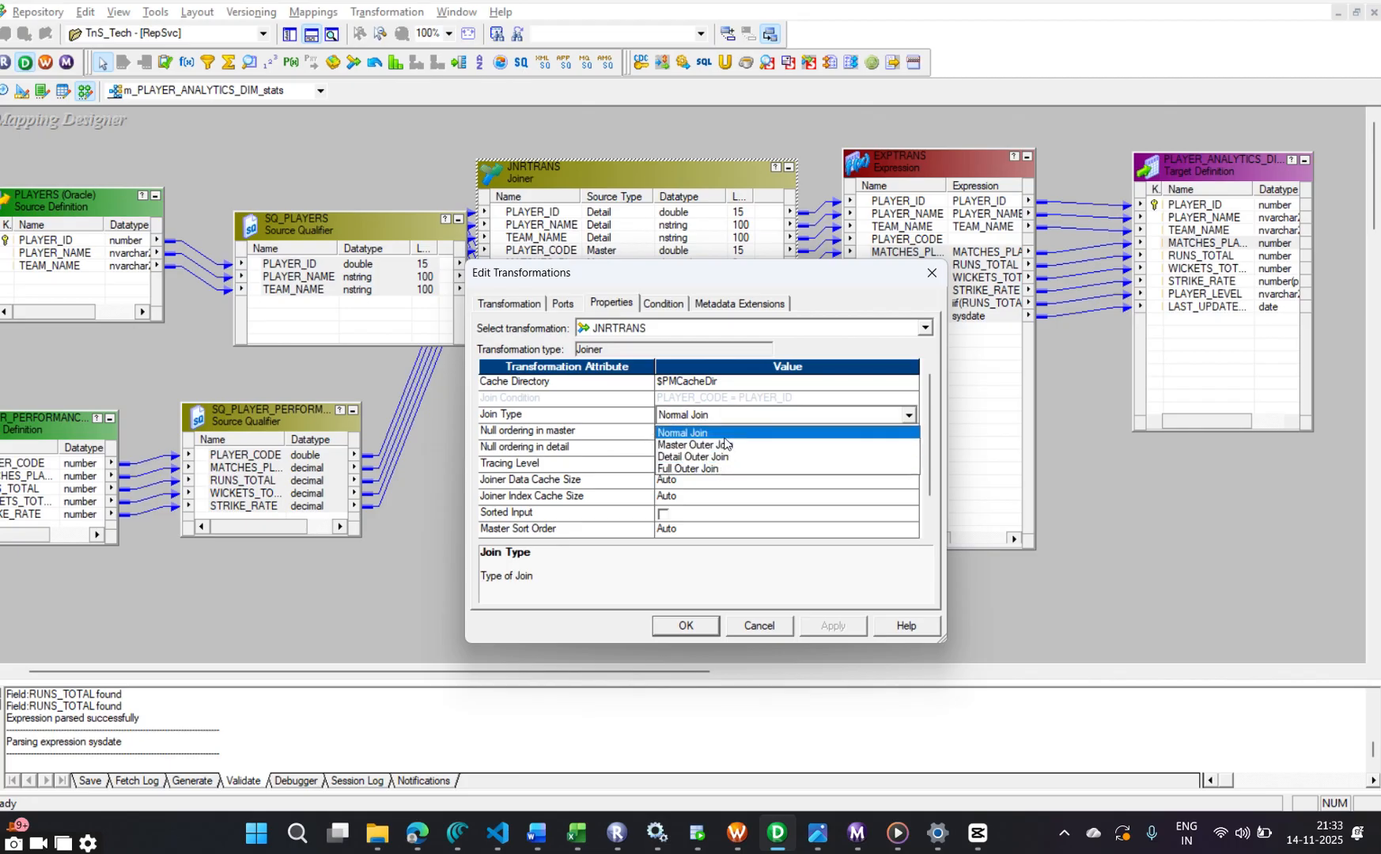
click(687, 432)
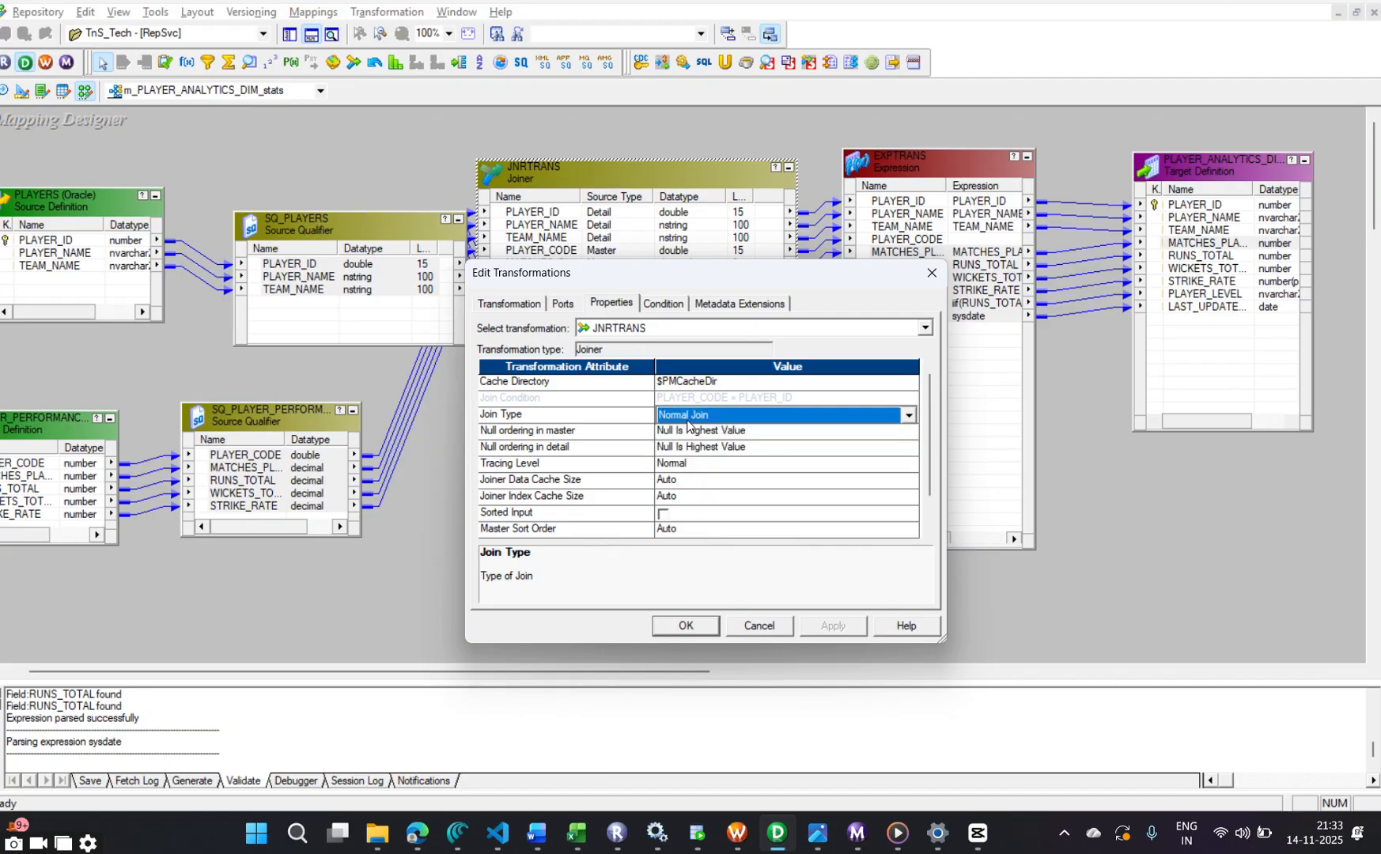
click(681, 628)
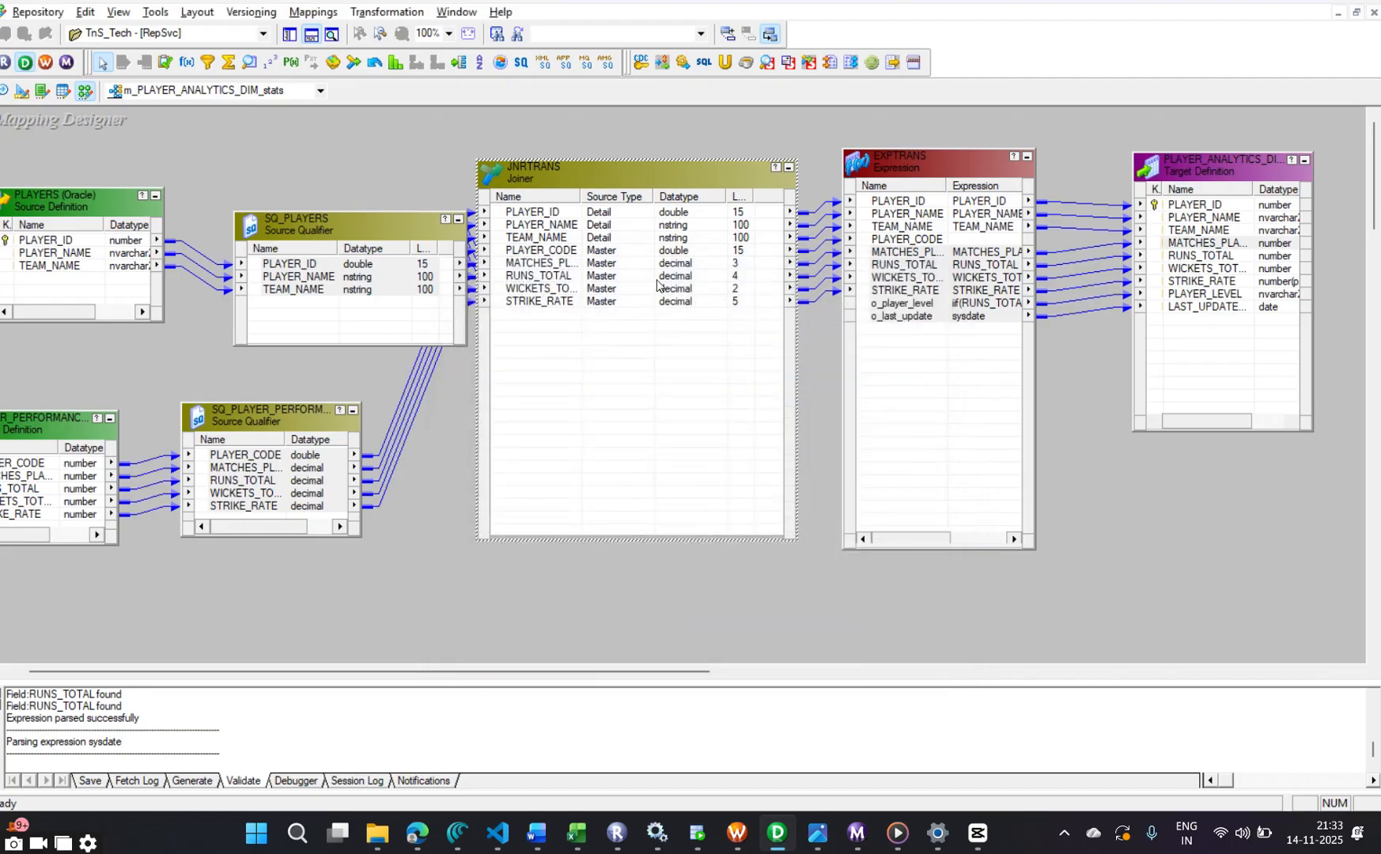
Check which Joiner ports are flagged as master and look over the join types again, leaving Normal Join selected
double_click(680, 278)
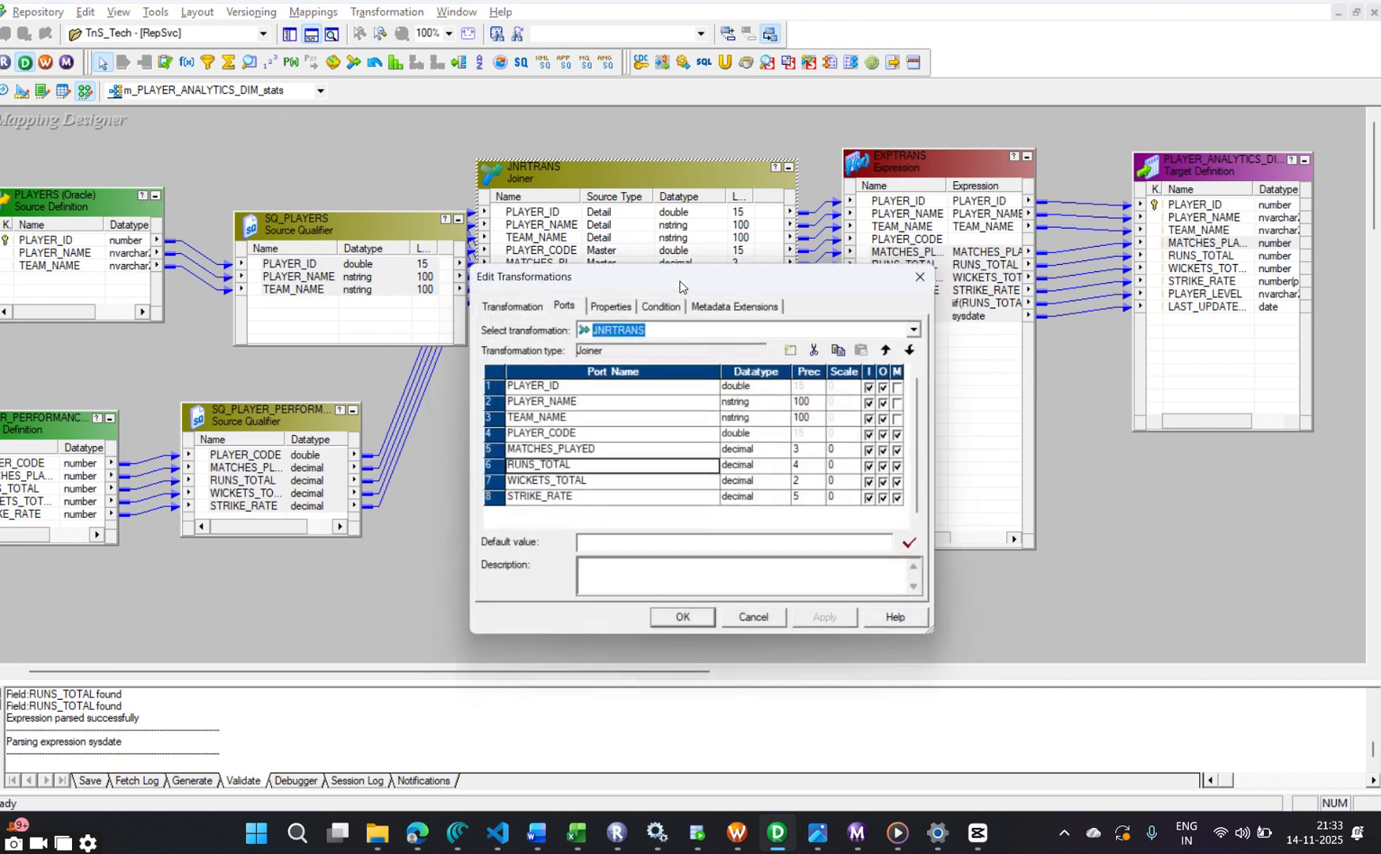
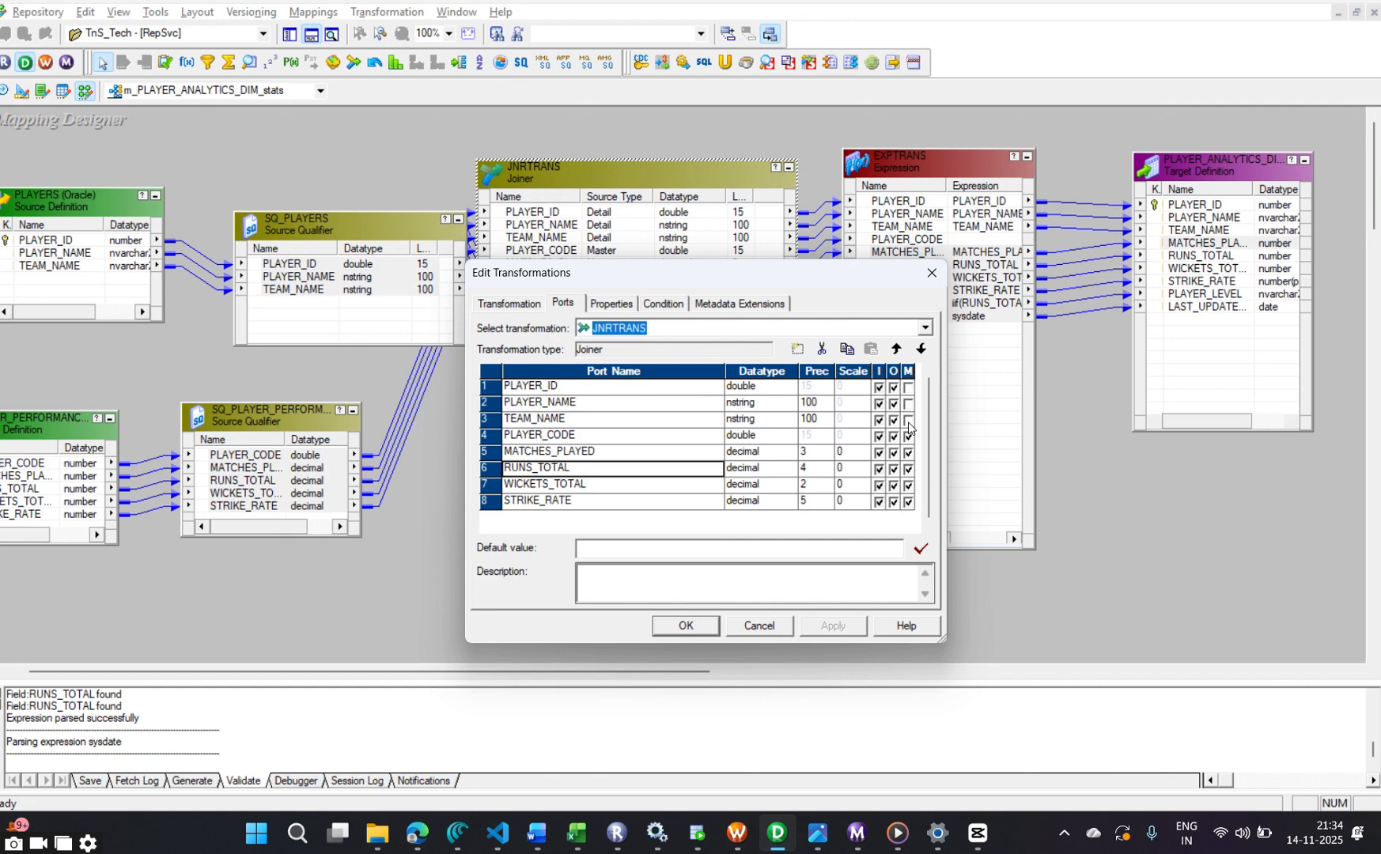
click(613, 307)
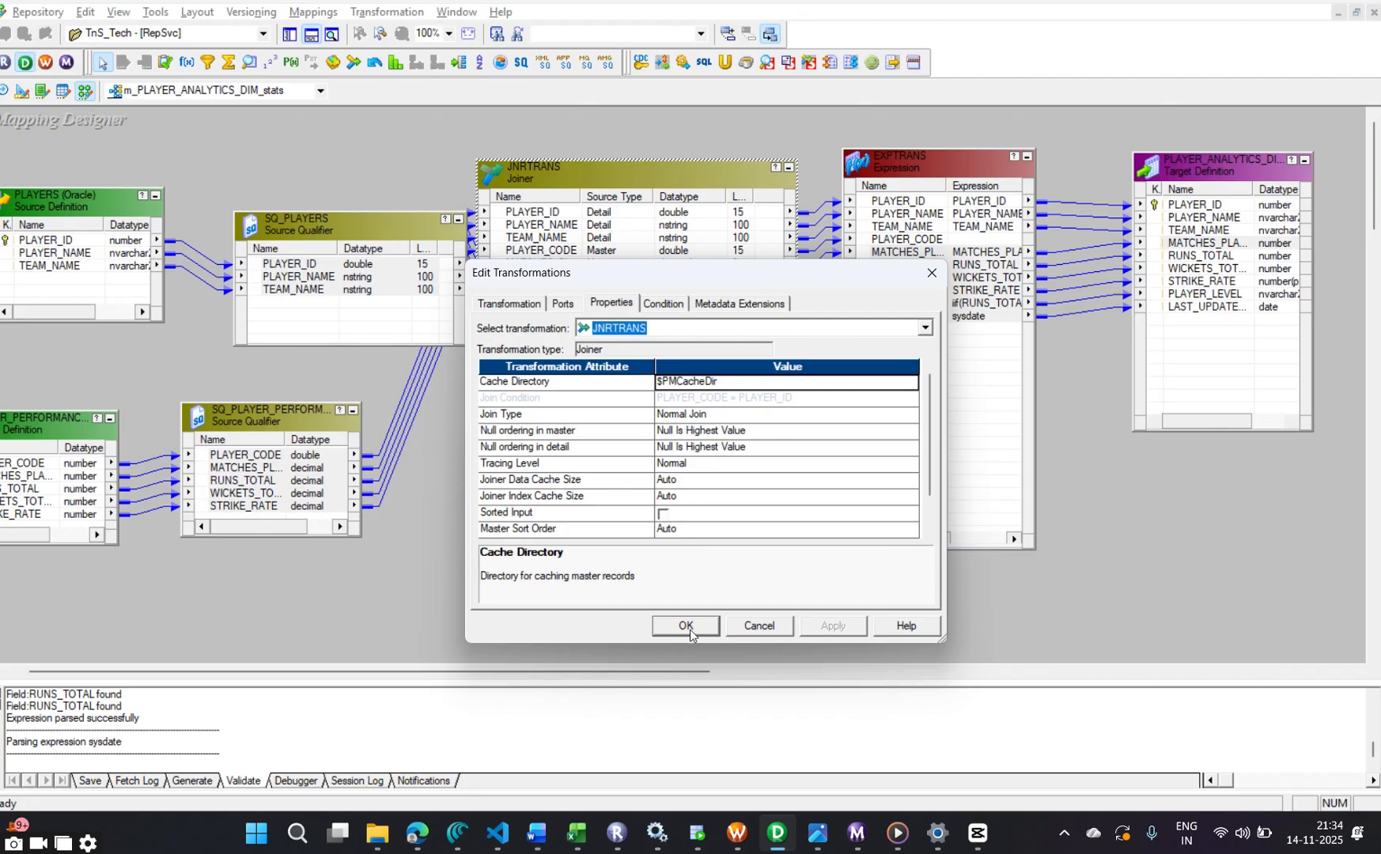
click(738, 417)
click(738, 418)
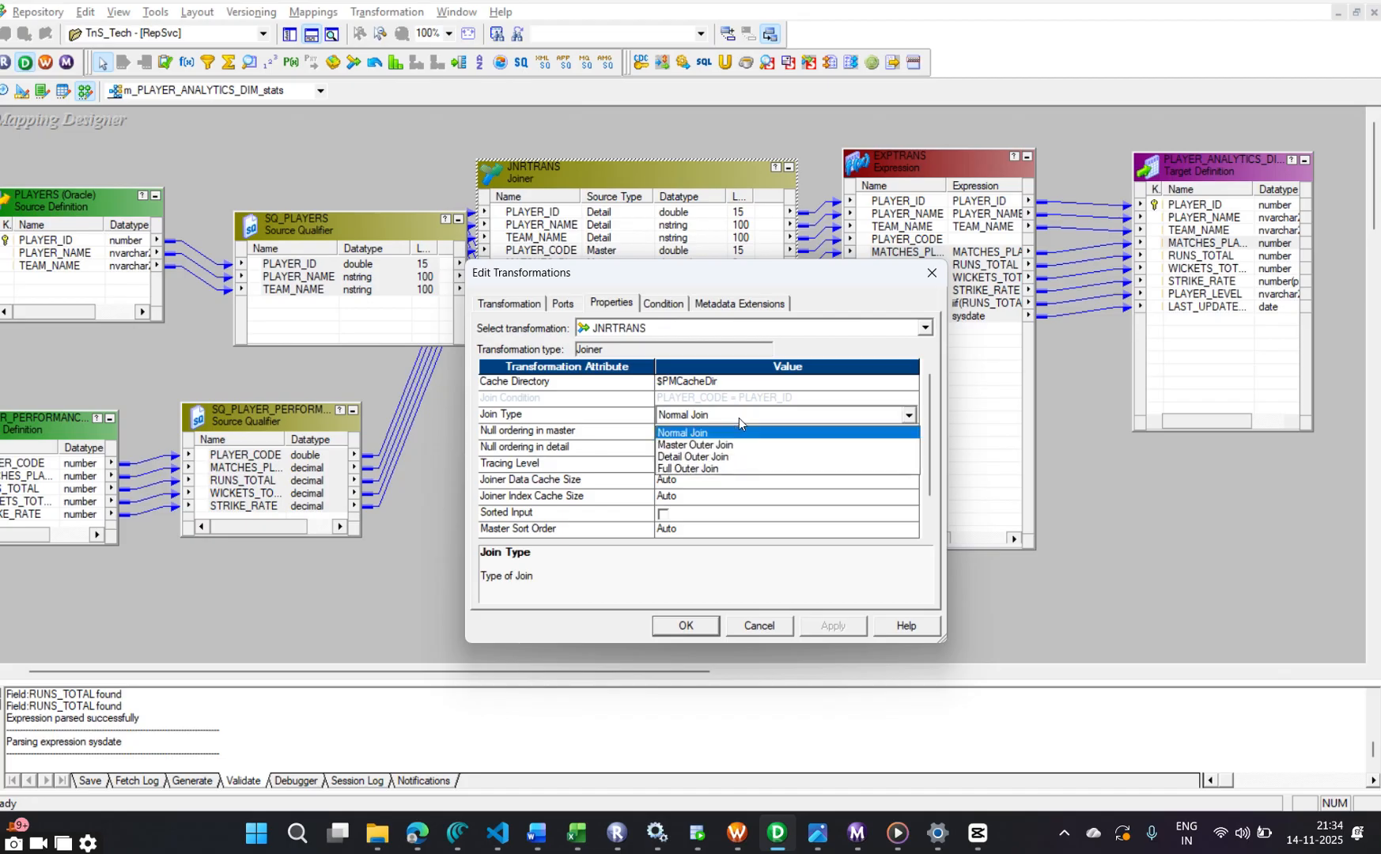
click(739, 416)
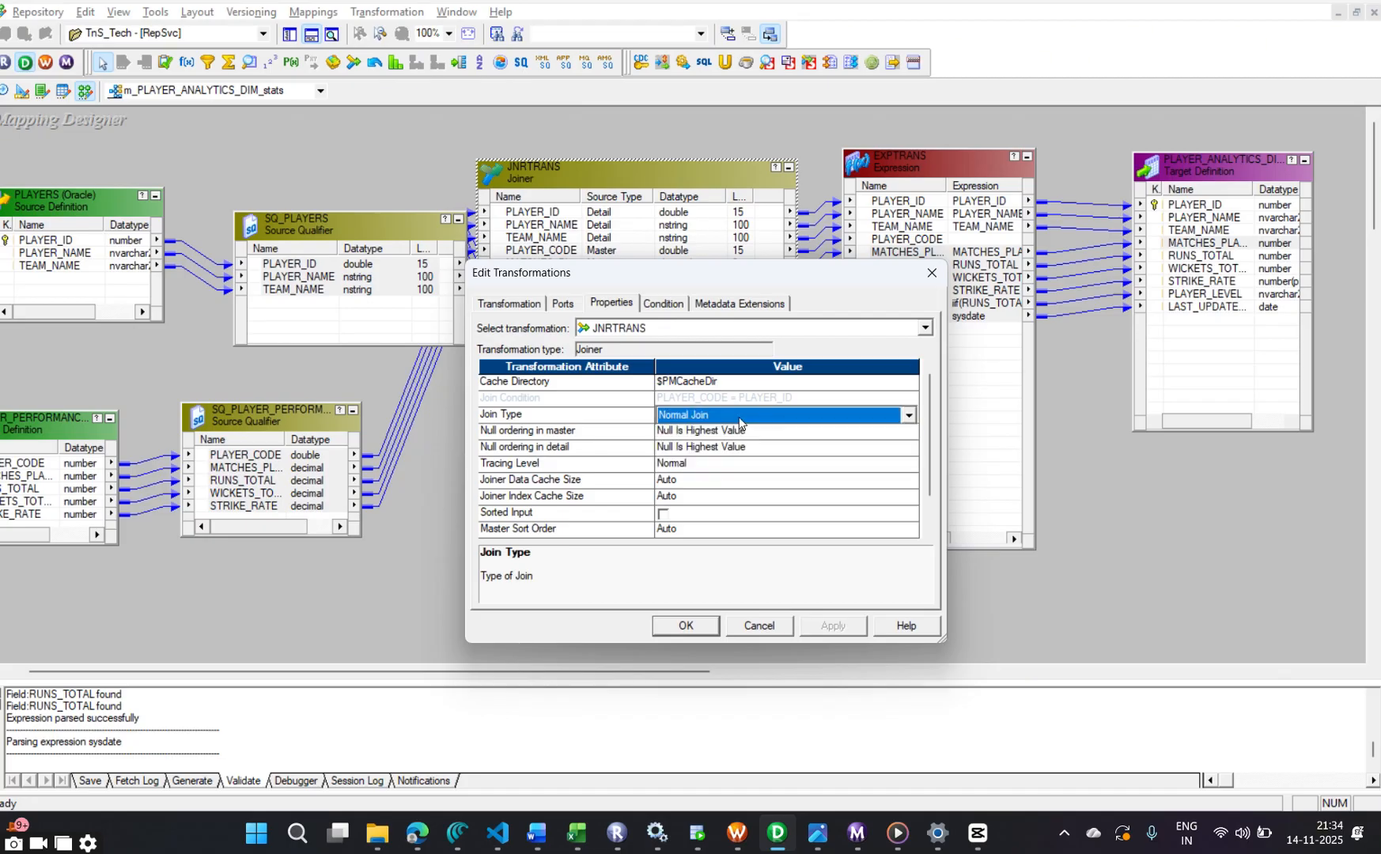
click(710, 626)
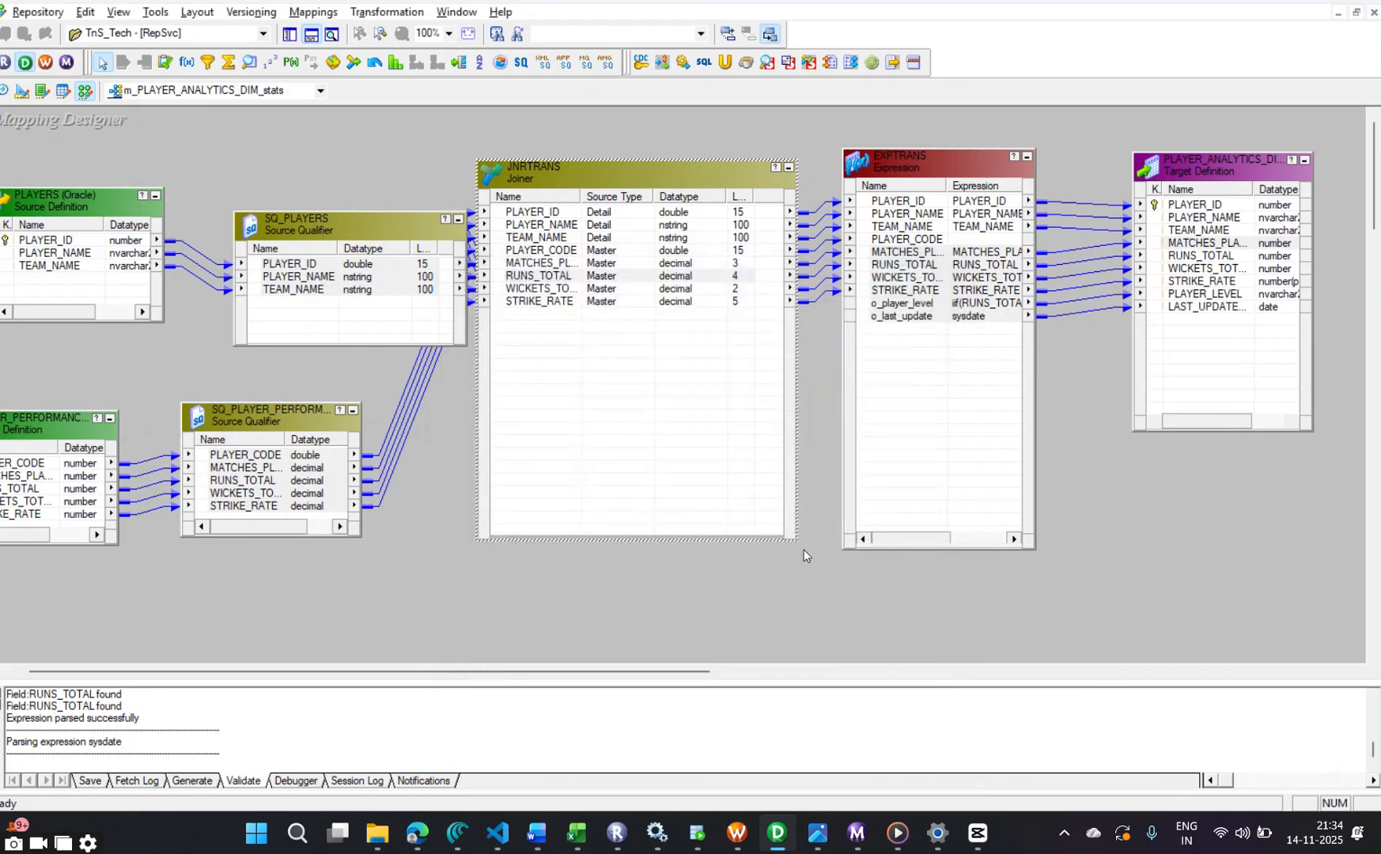
Make the PLAYERS ports PLAYER_ID, PLAYER_NAME and TEAM_NAME the Joiner's master side, then apply and accept the change
click(658, 278)
double_click(657, 278)
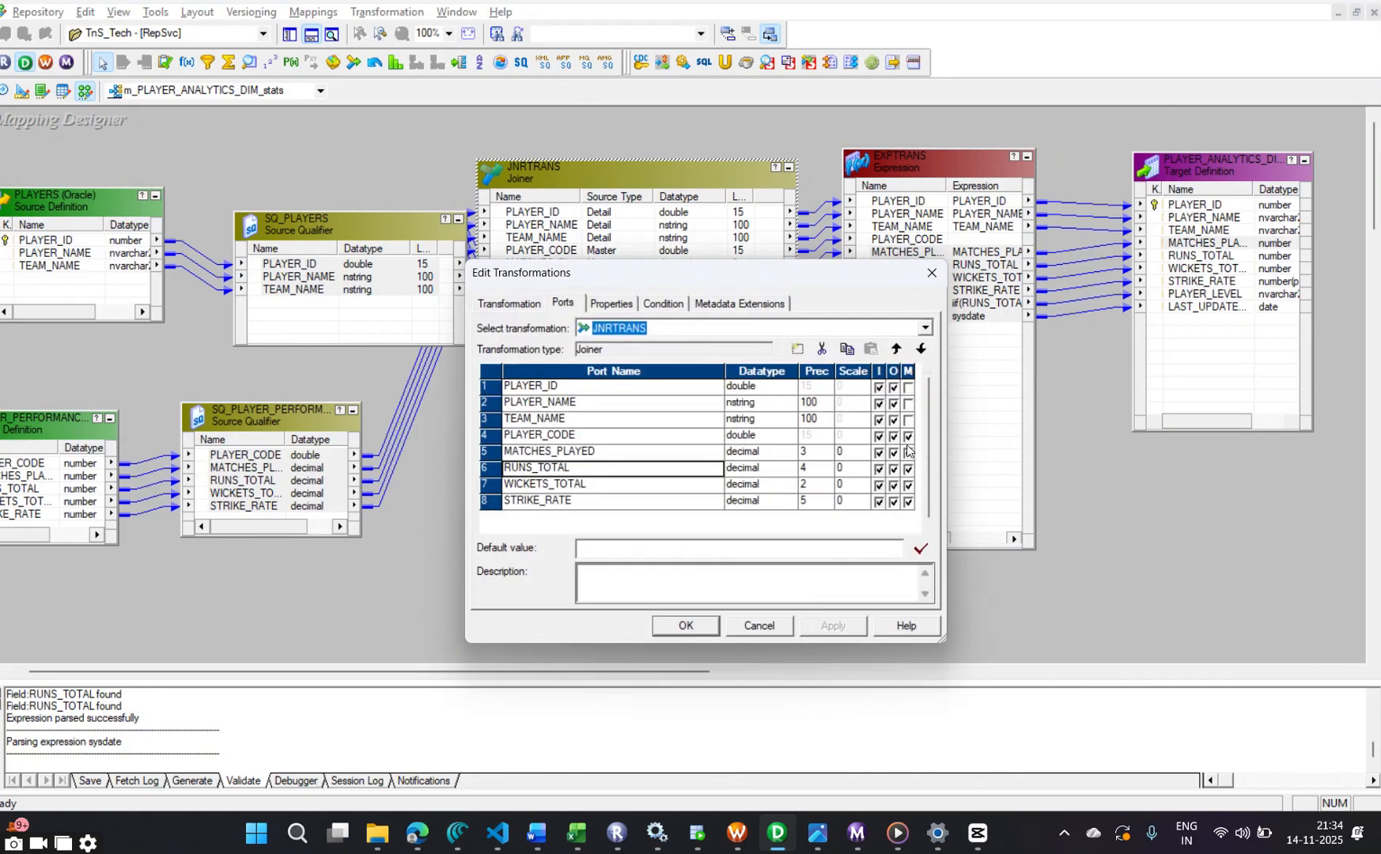
click(909, 394)
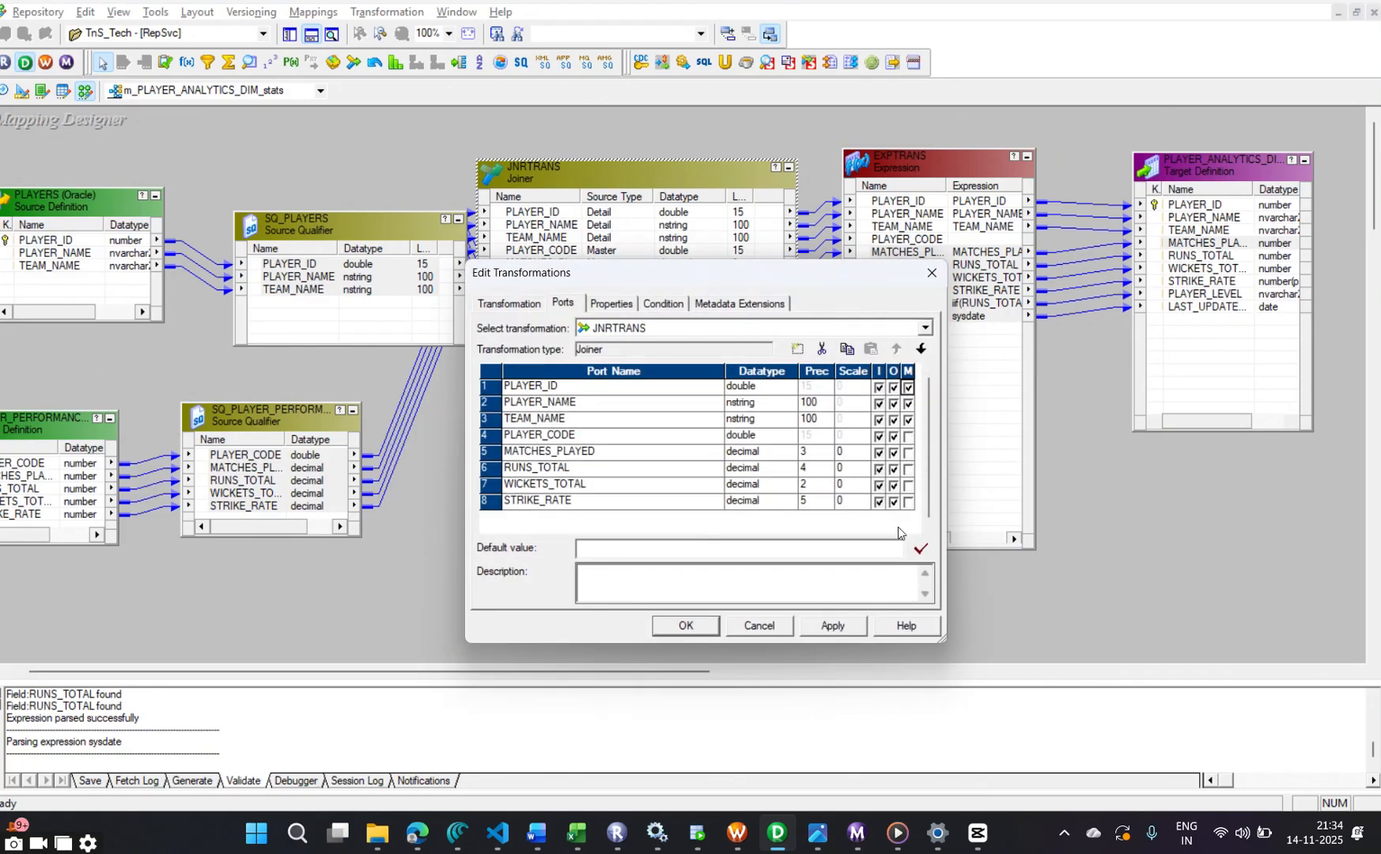
click(834, 625)
click(682, 625)
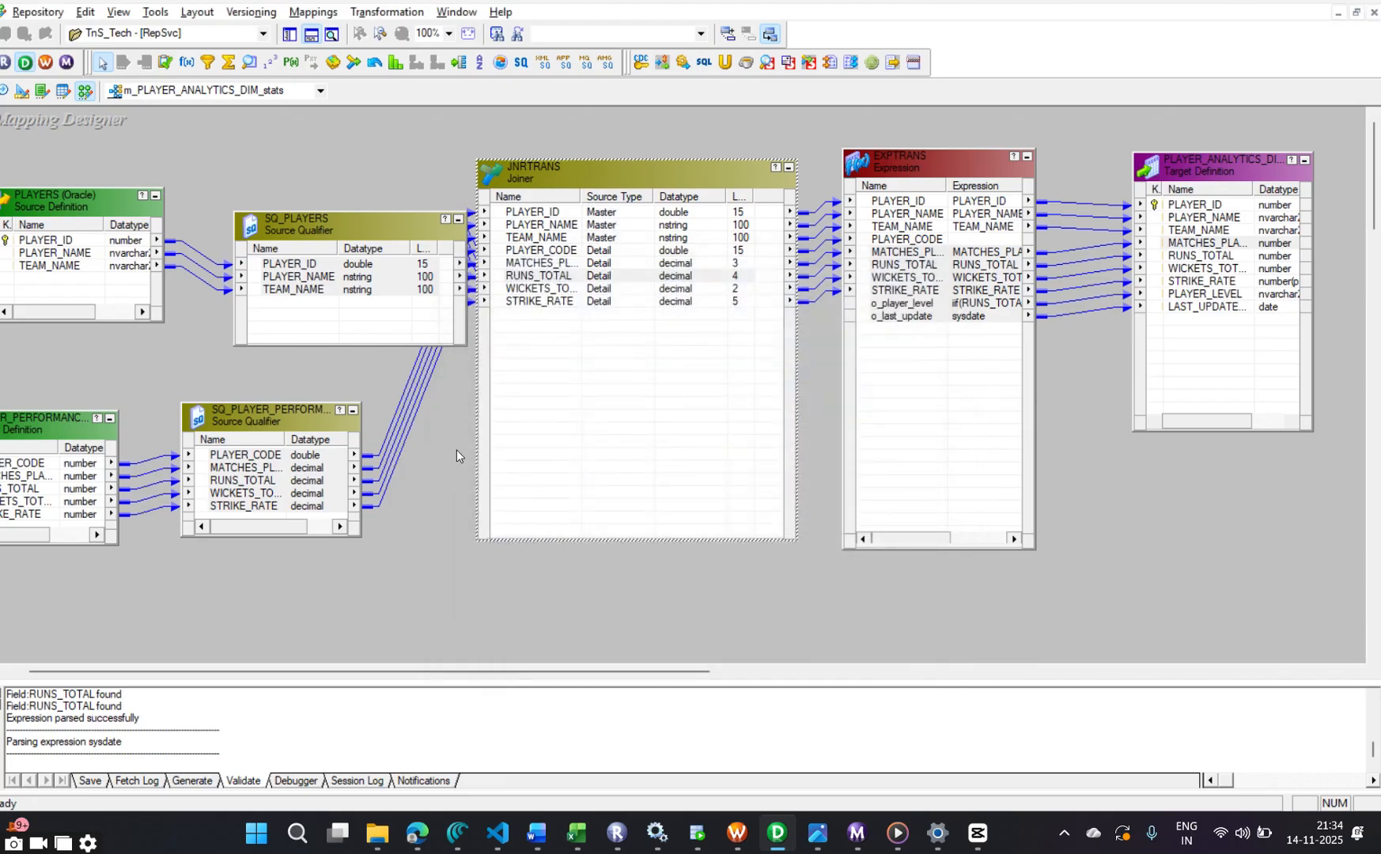
Save the mapping and enlarge the output area to read the validation messages
key(ctrl+s)
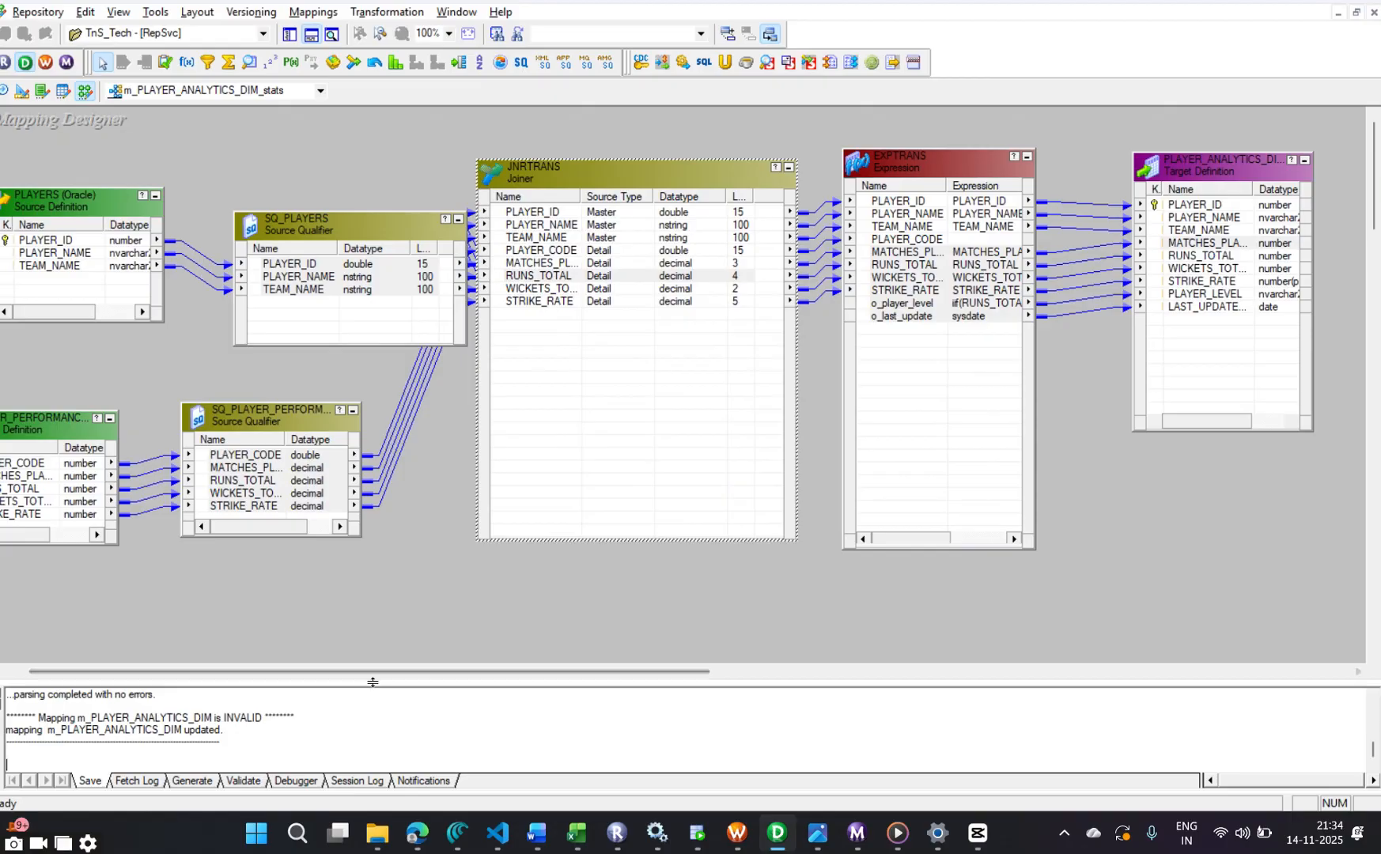
drag(368, 682, 371, 612)
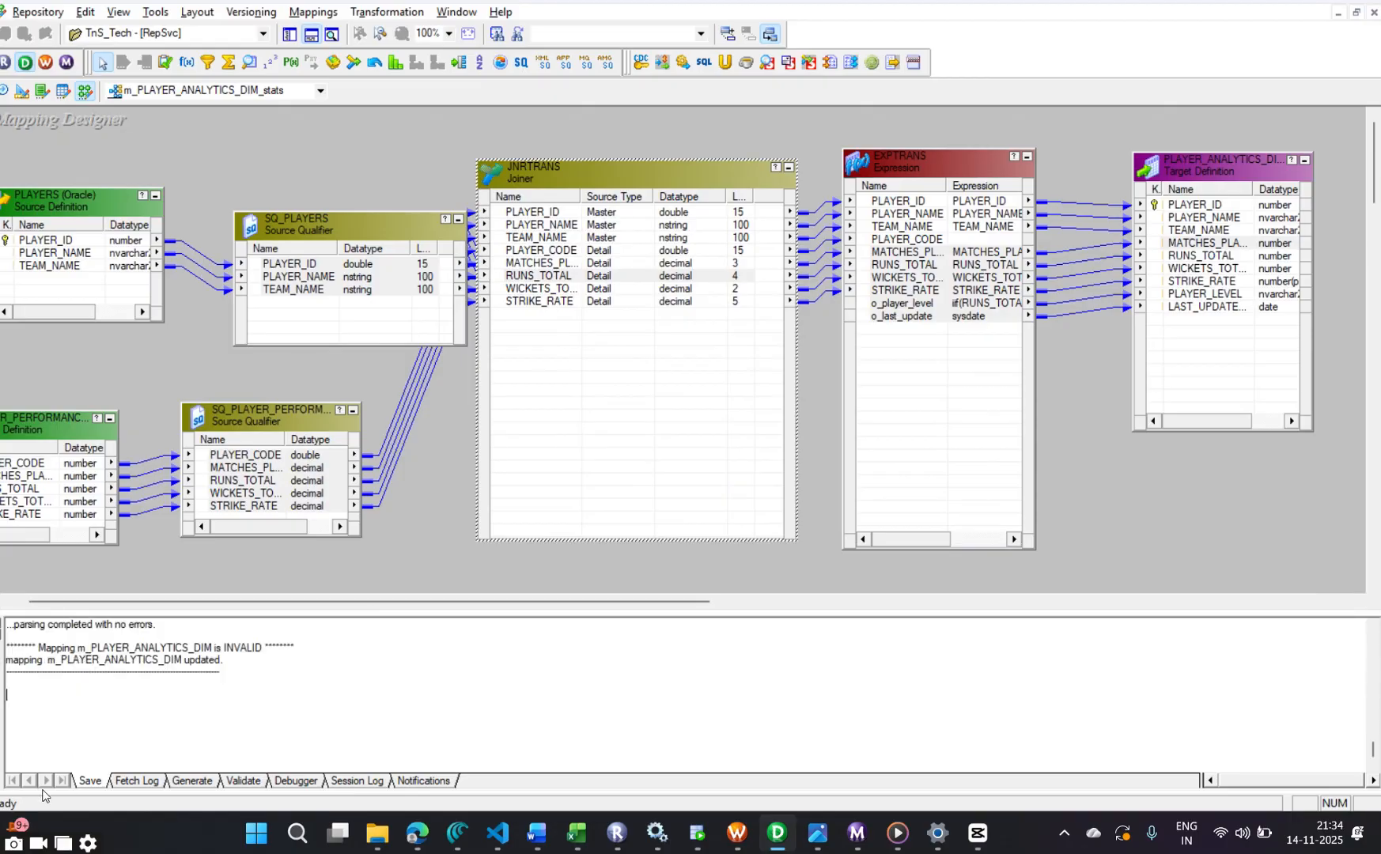
key(ctrl+s)
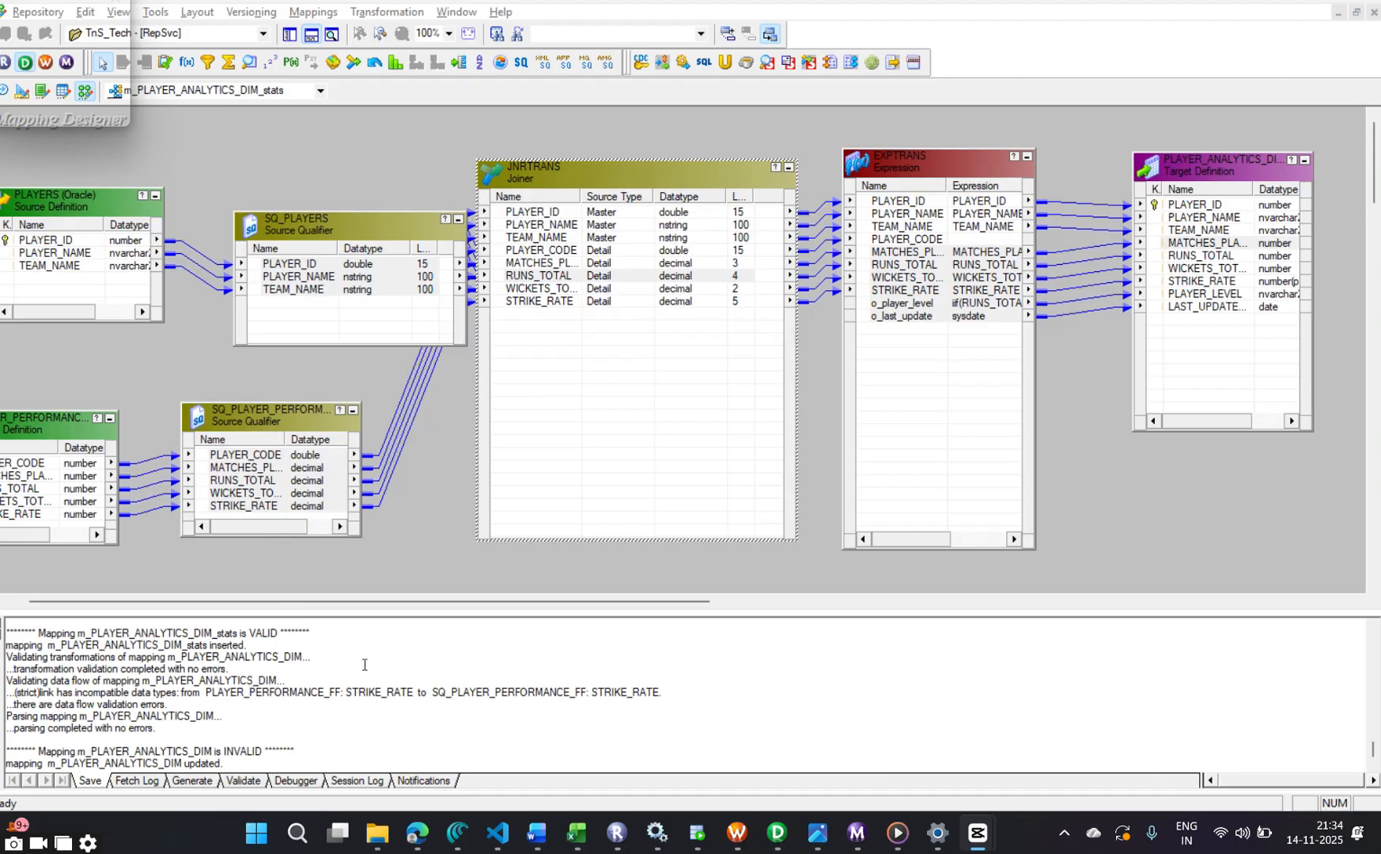
drag(585, 601, 536, 599)
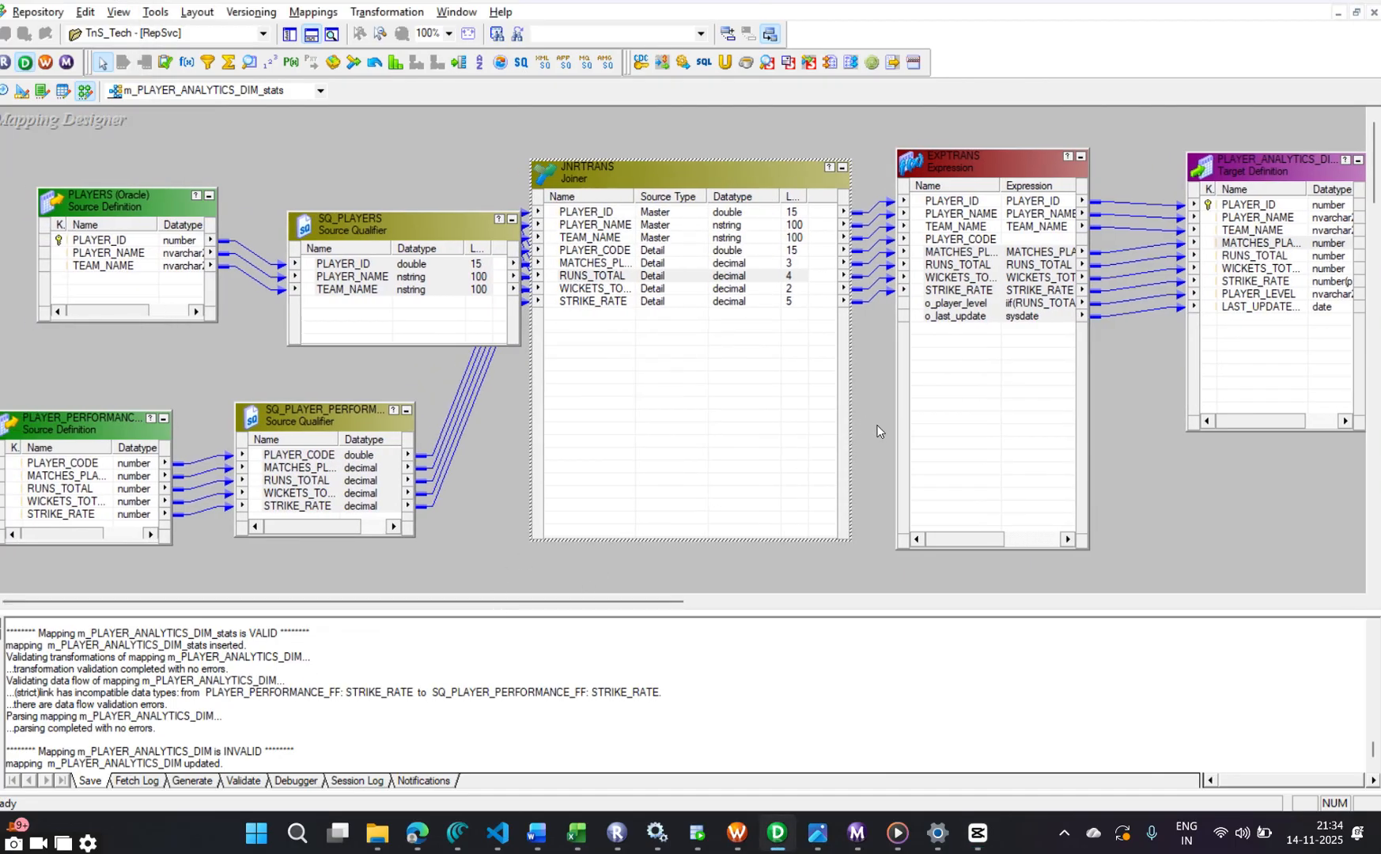
Move the SQ_PLAYERS source qualifier higher and extend the performance source qualifier upward below it
drag(427, 231, 412, 177)
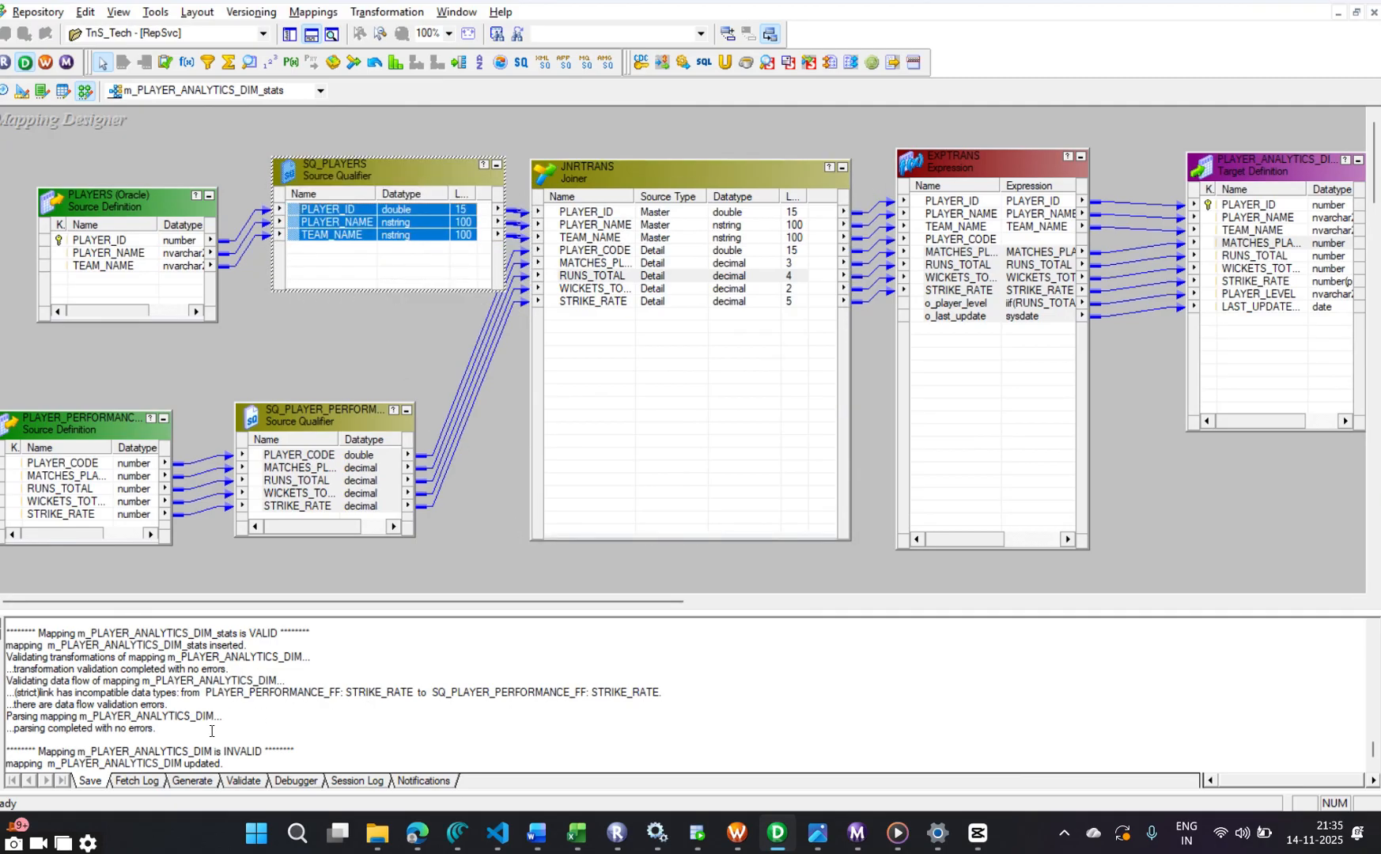
click(977, 833)
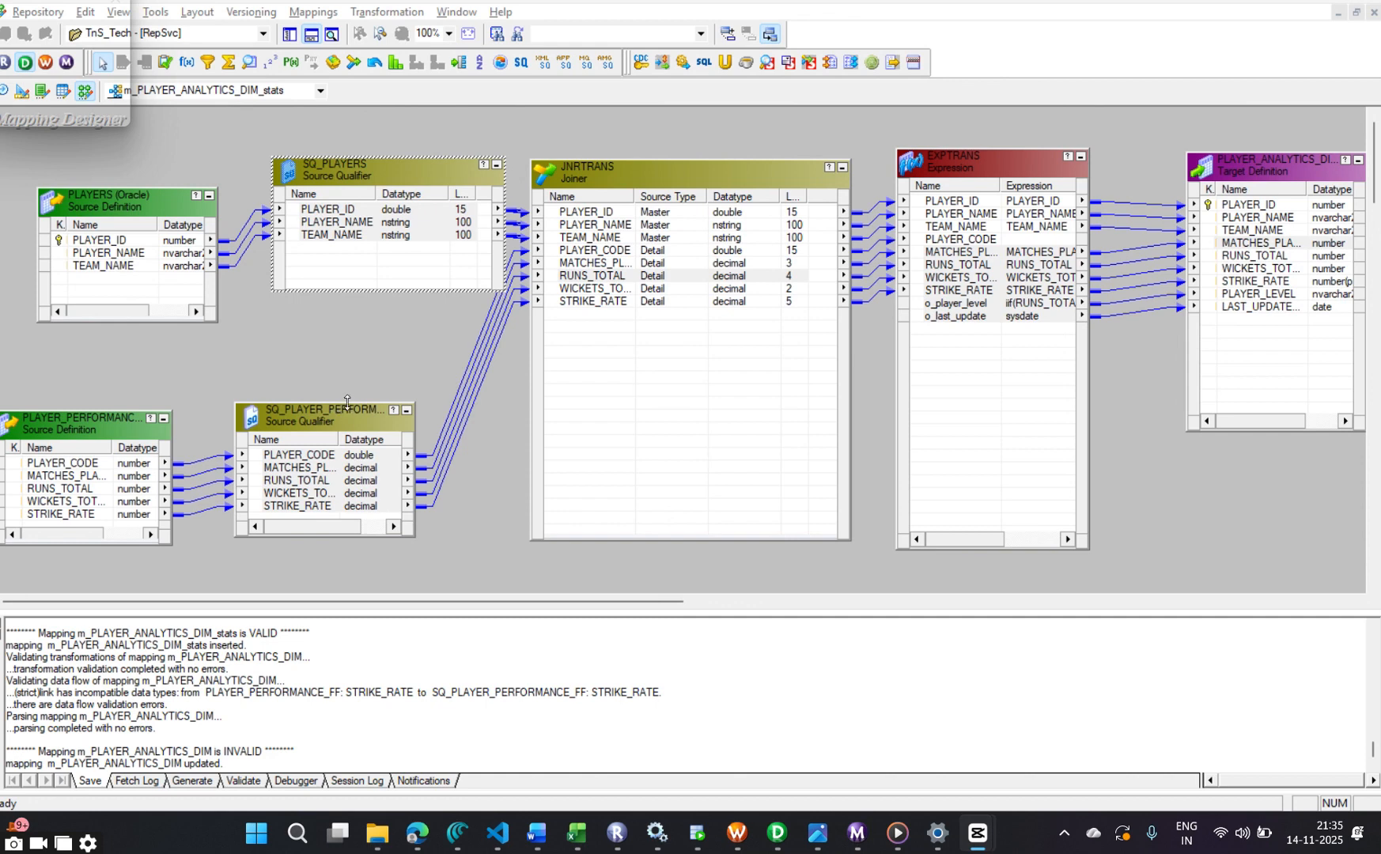
drag(348, 404, 351, 343)
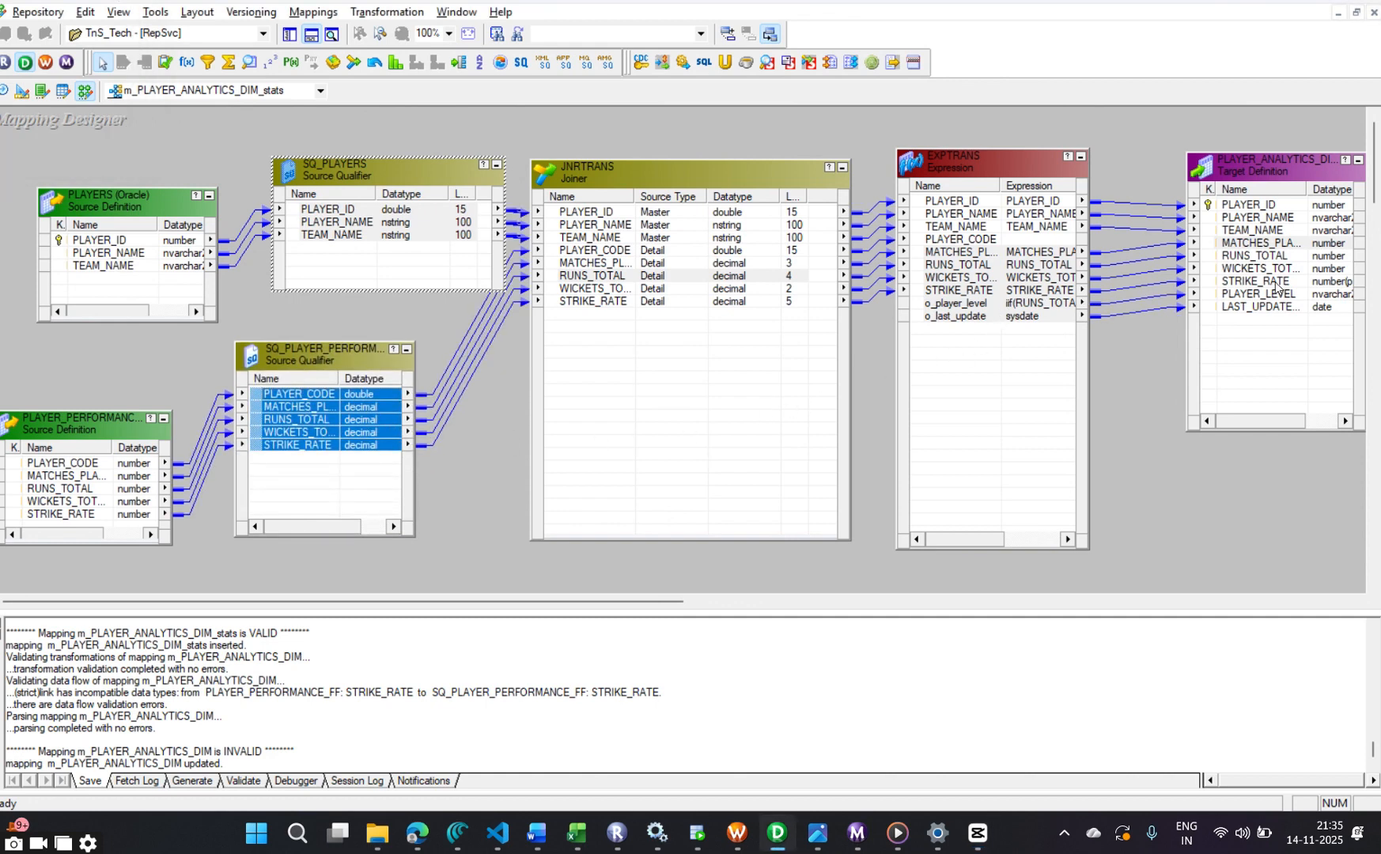
Move the PLAYER_ANALYTICS_DIM target closer to the Expression and widen it to show its column lengths
click(995, 290)
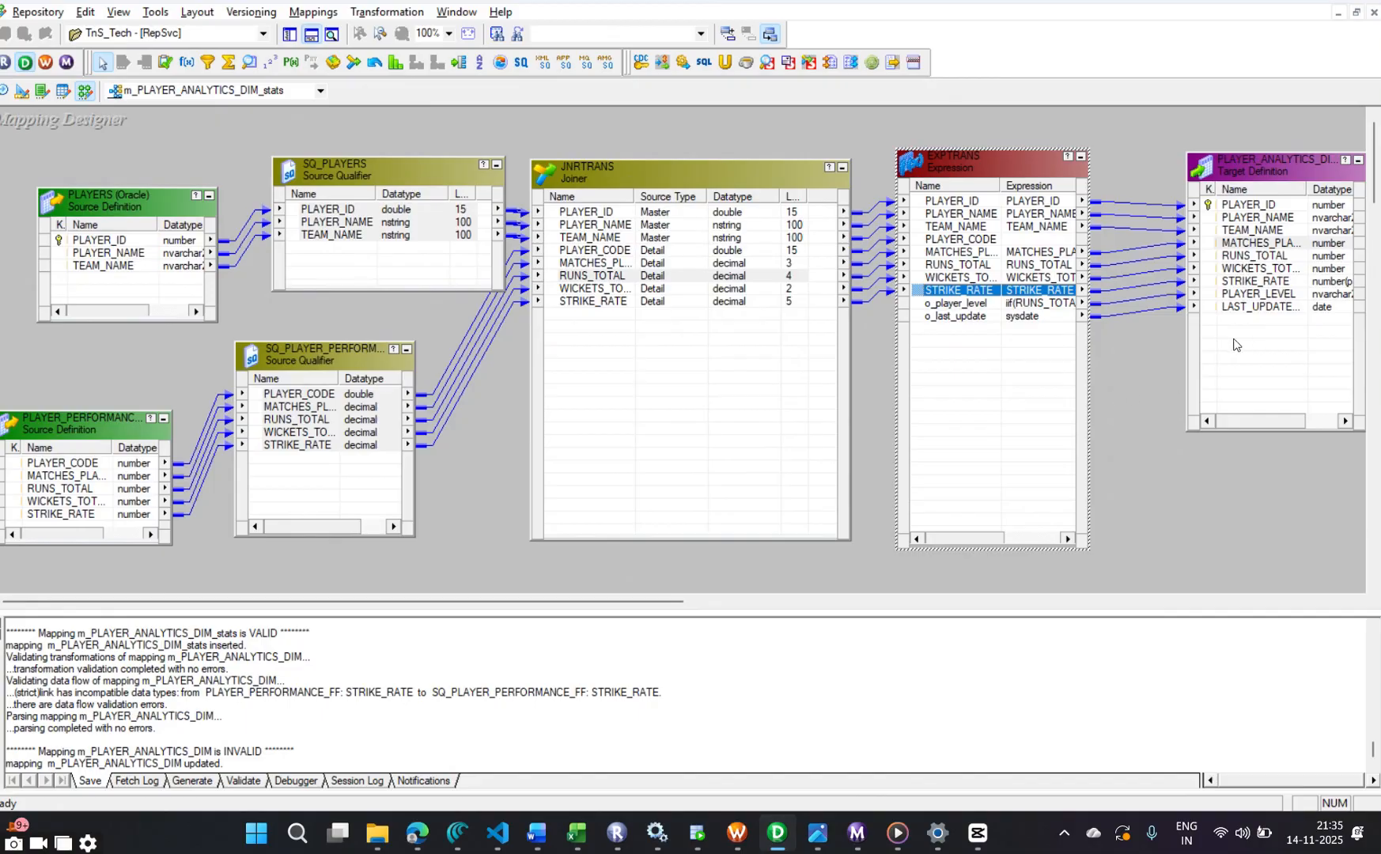
drag(1279, 181, 1226, 180)
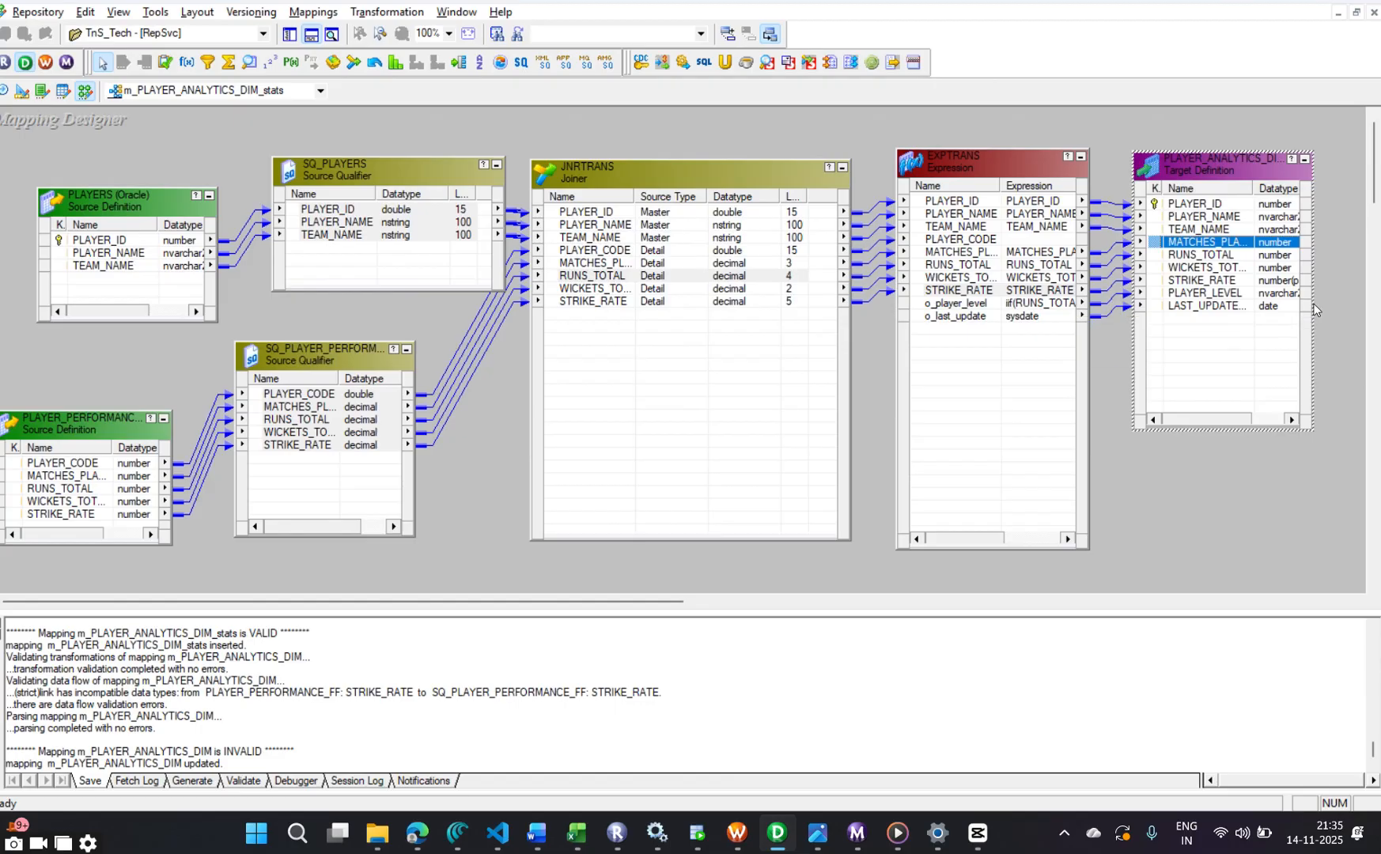
drag(1311, 304, 1364, 304)
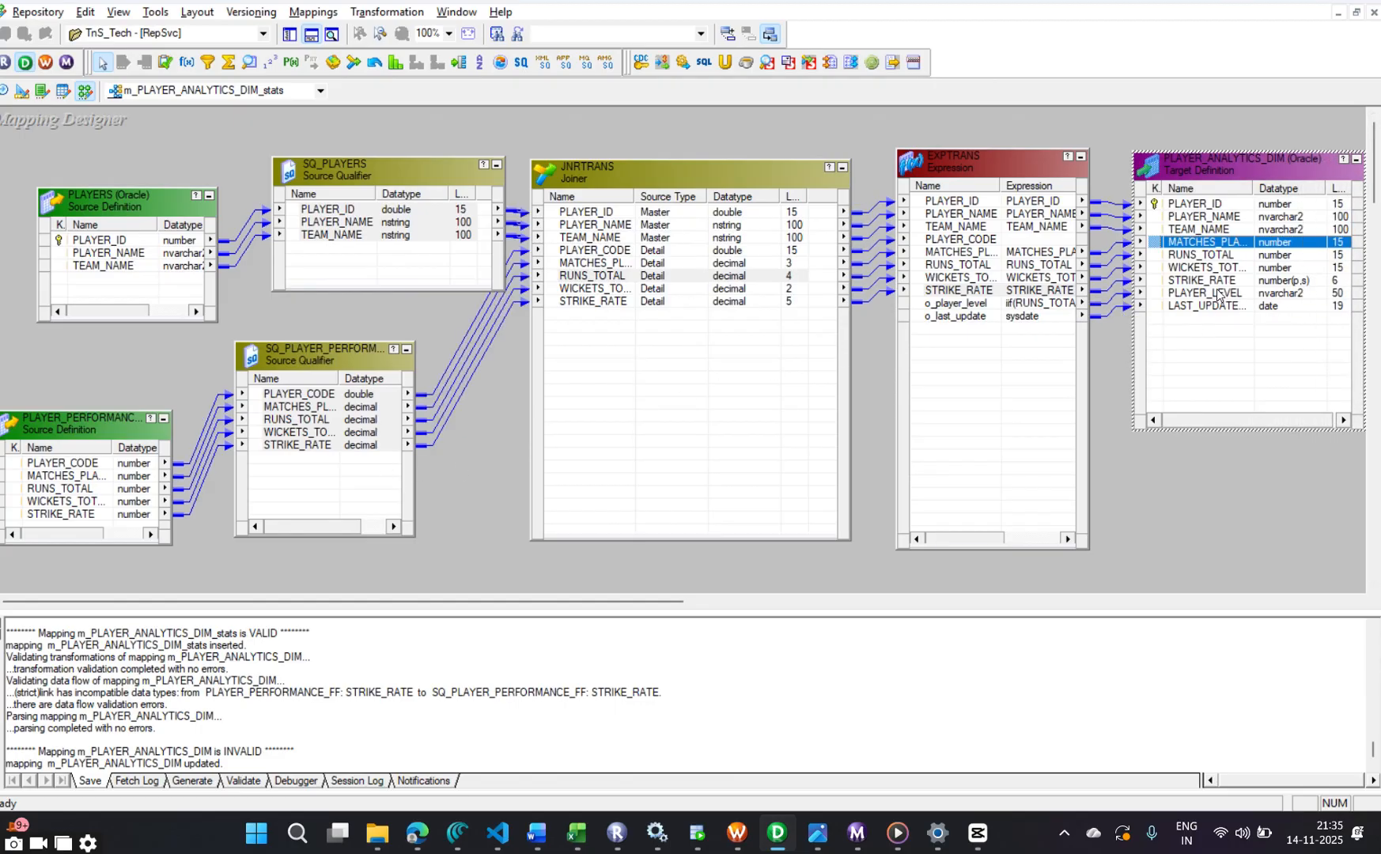
Compare the STRIKE_RATE column in the target and the Joiner, and inspect the PLAYER_PERFORMANCE_FF source definition
click(1341, 281)
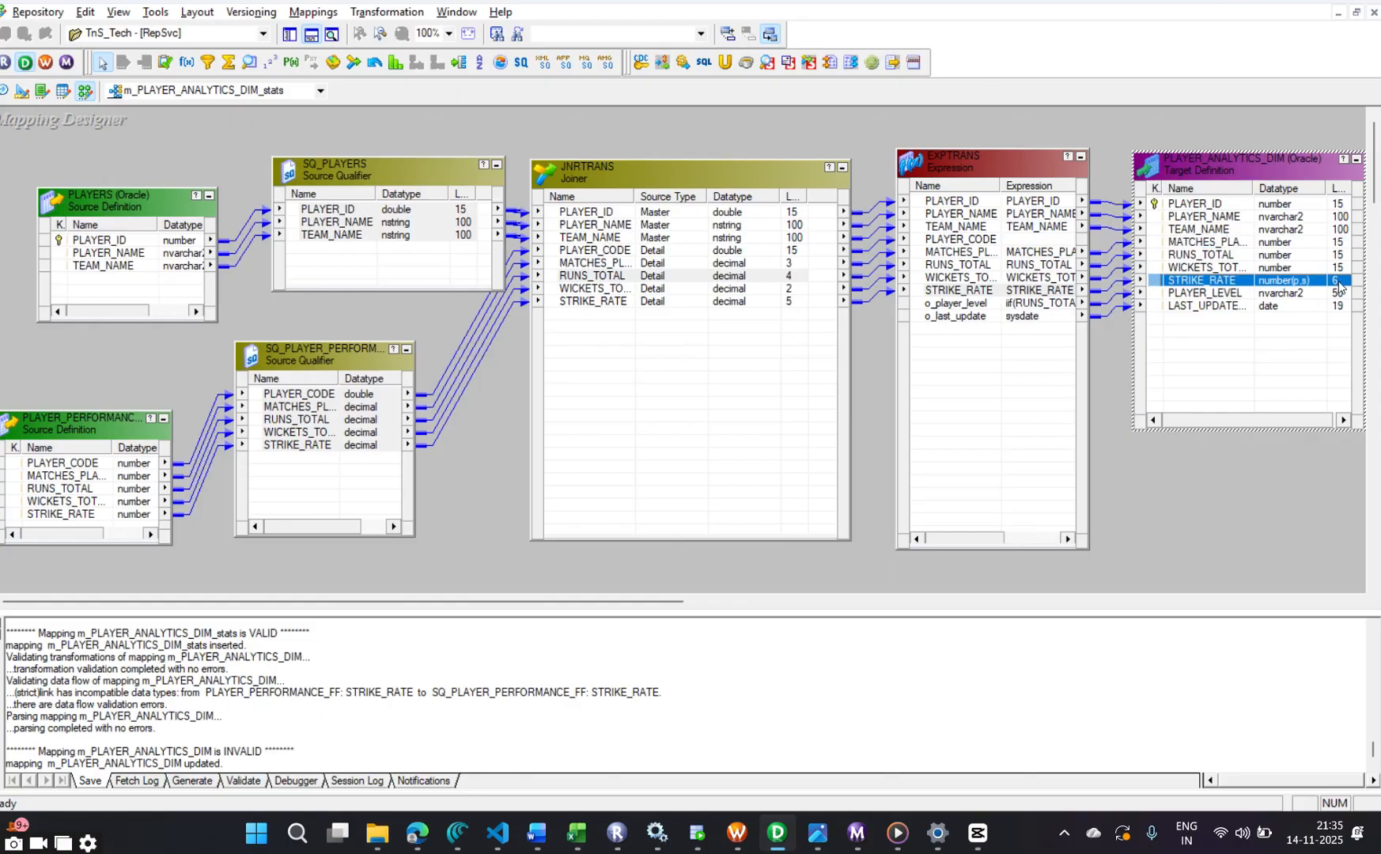
click(599, 300)
double_click(95, 484)
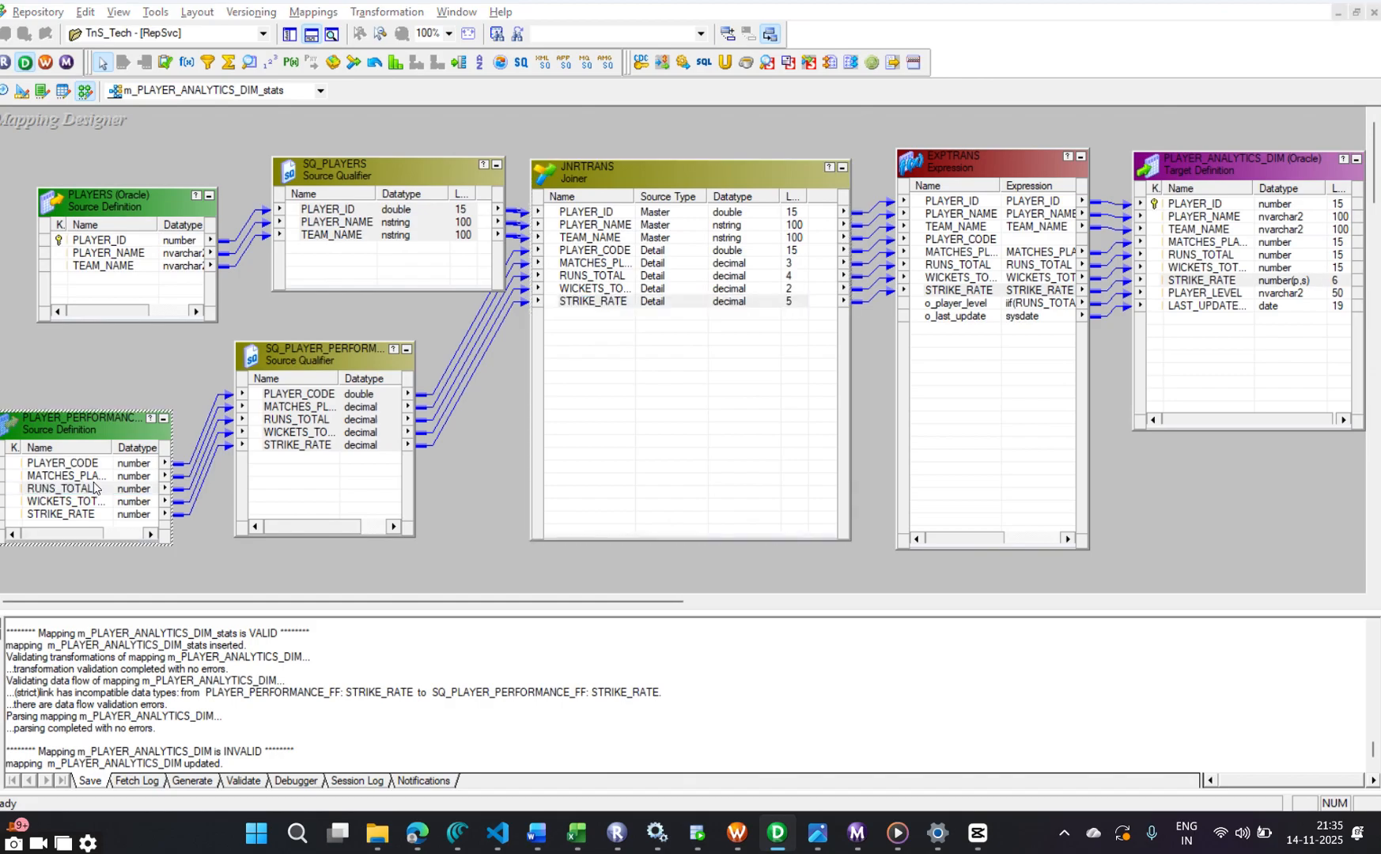
click(771, 630)
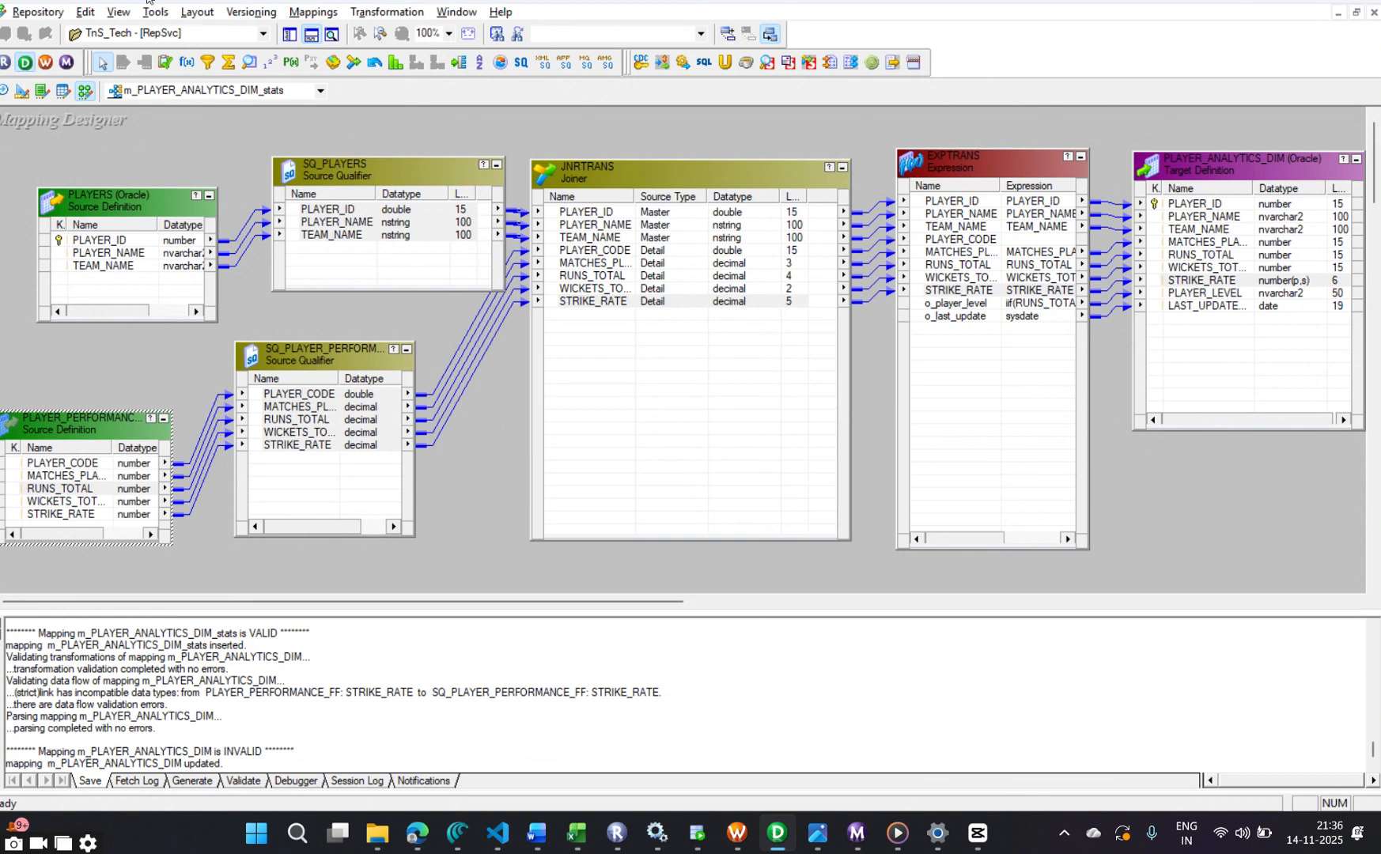
In the Source Analyzer, edit PLAYER_PERFORMANCE_FF and set the precision of STRIKE_RATE and WICKETS_TOTAL to 20
click(291, 35)
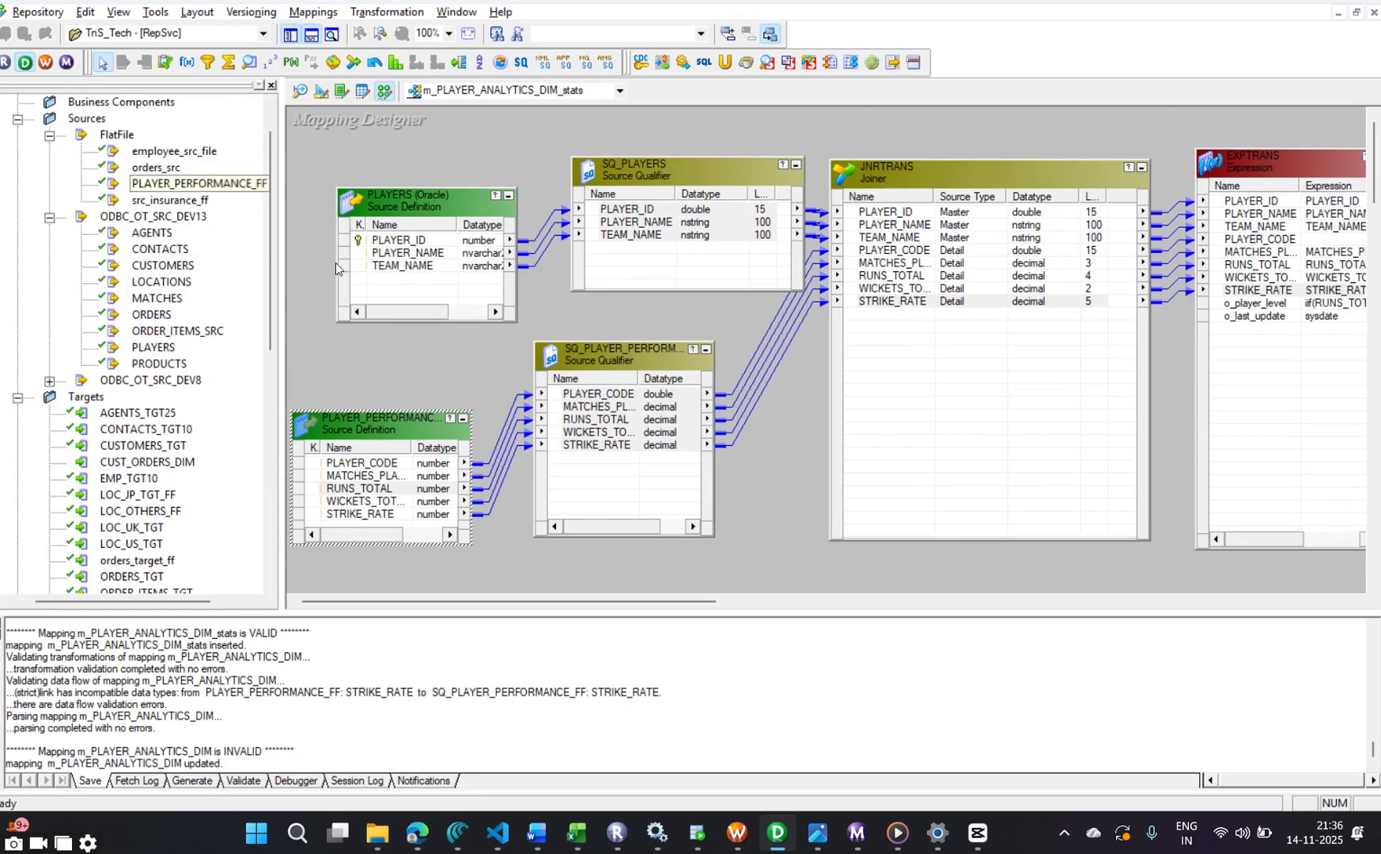
click(301, 92)
click(510, 481)
double_click(510, 481)
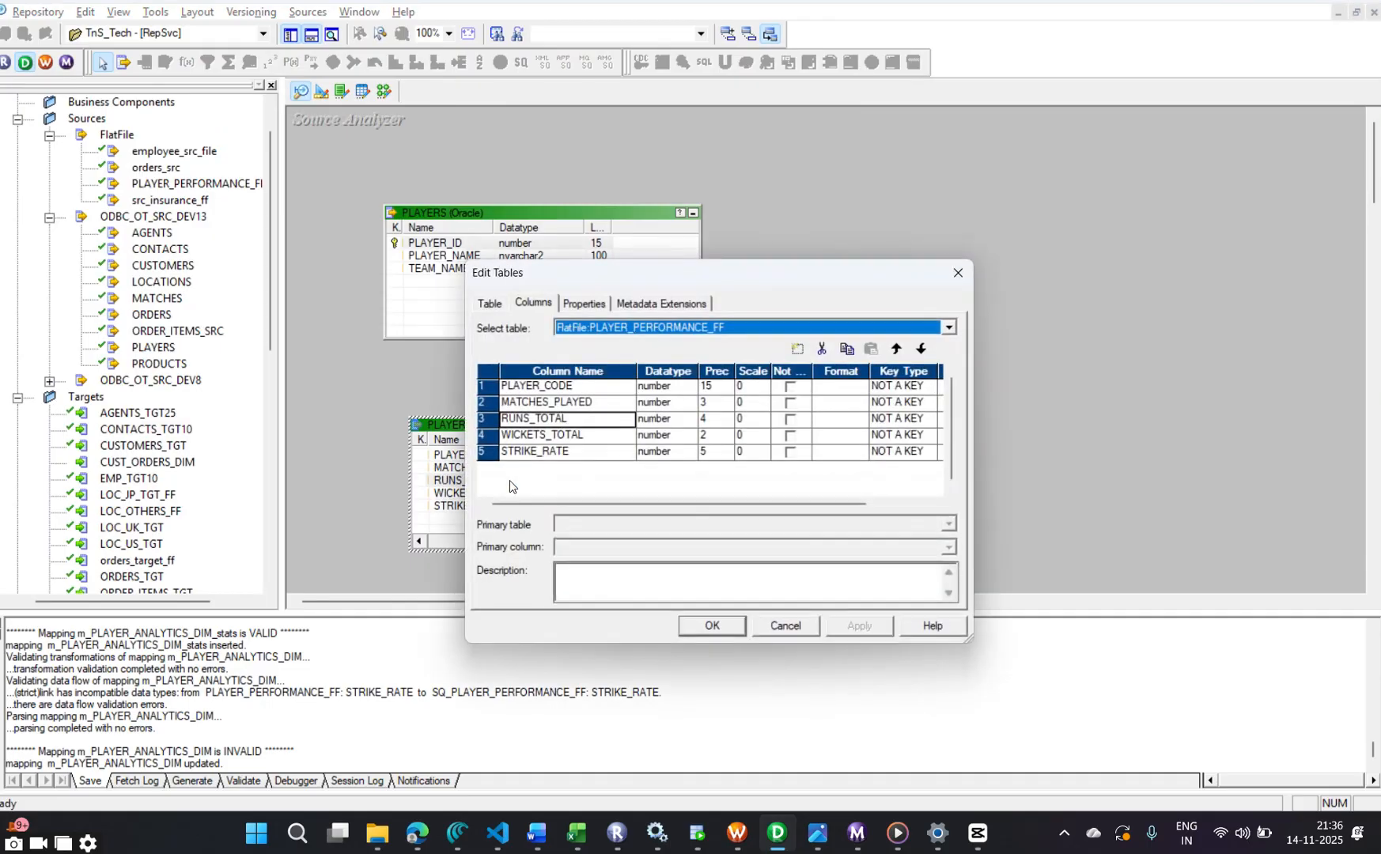
click(701, 452)
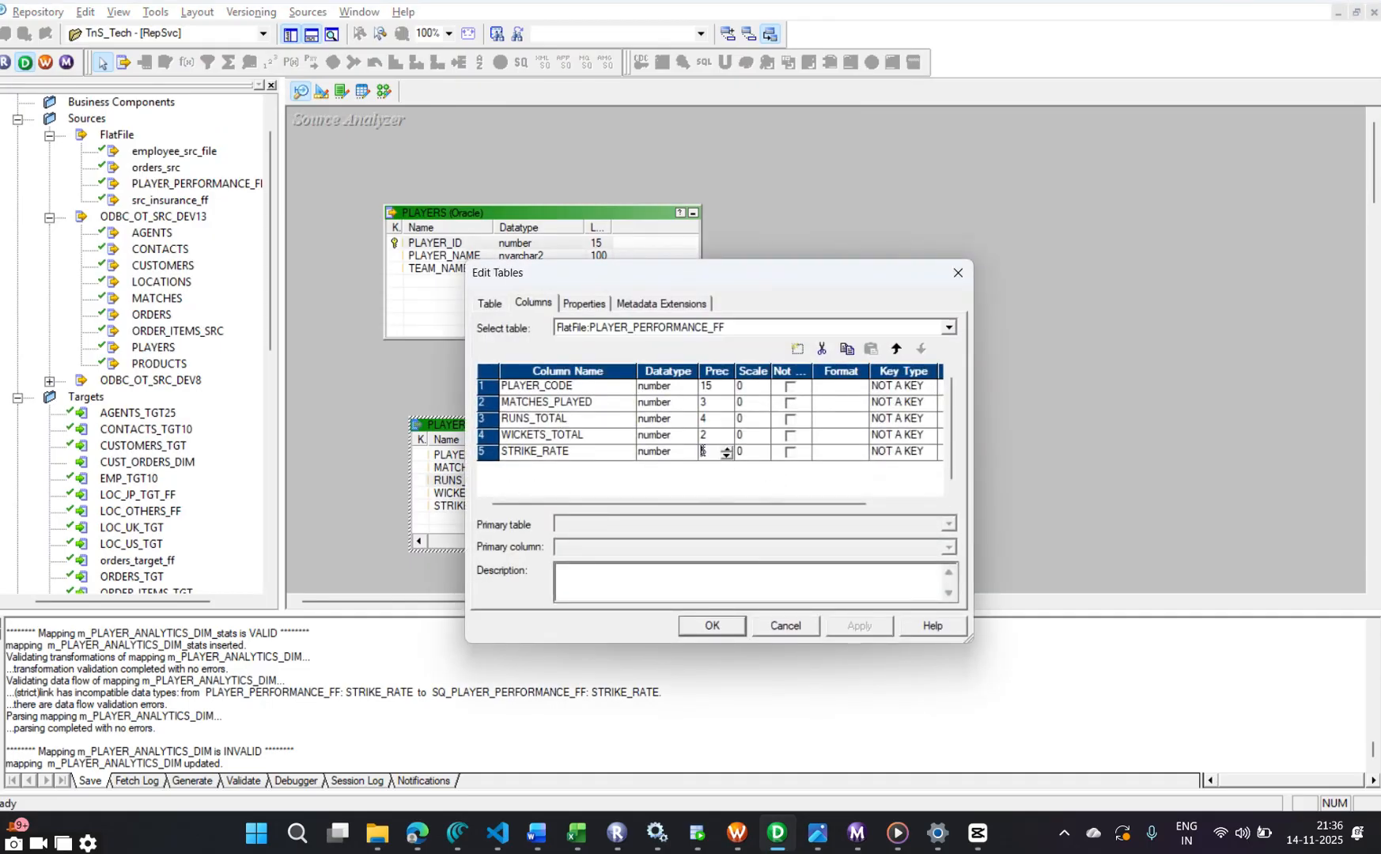
text(20)
click(706, 433)
text(20)
Set the precision of RUNS_TOTAL and MATCHES_PLAYED to 20, accept the table edits and return to the Mapping Designer
click(703, 419)
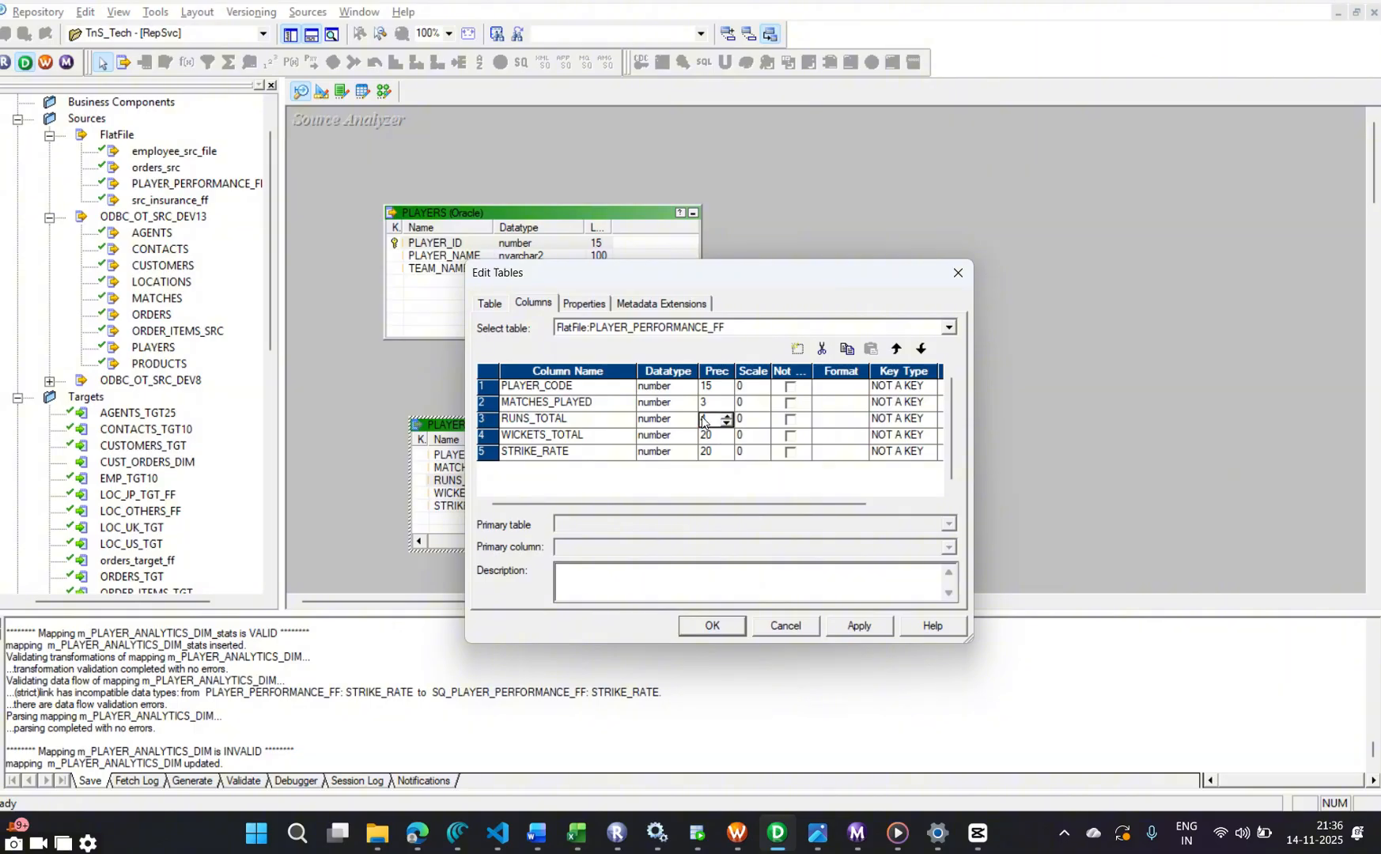
text(20)
click(703, 403)
text(20)
click(722, 425)
click(725, 424)
key(BackSpace)
click(862, 626)
click(713, 625)
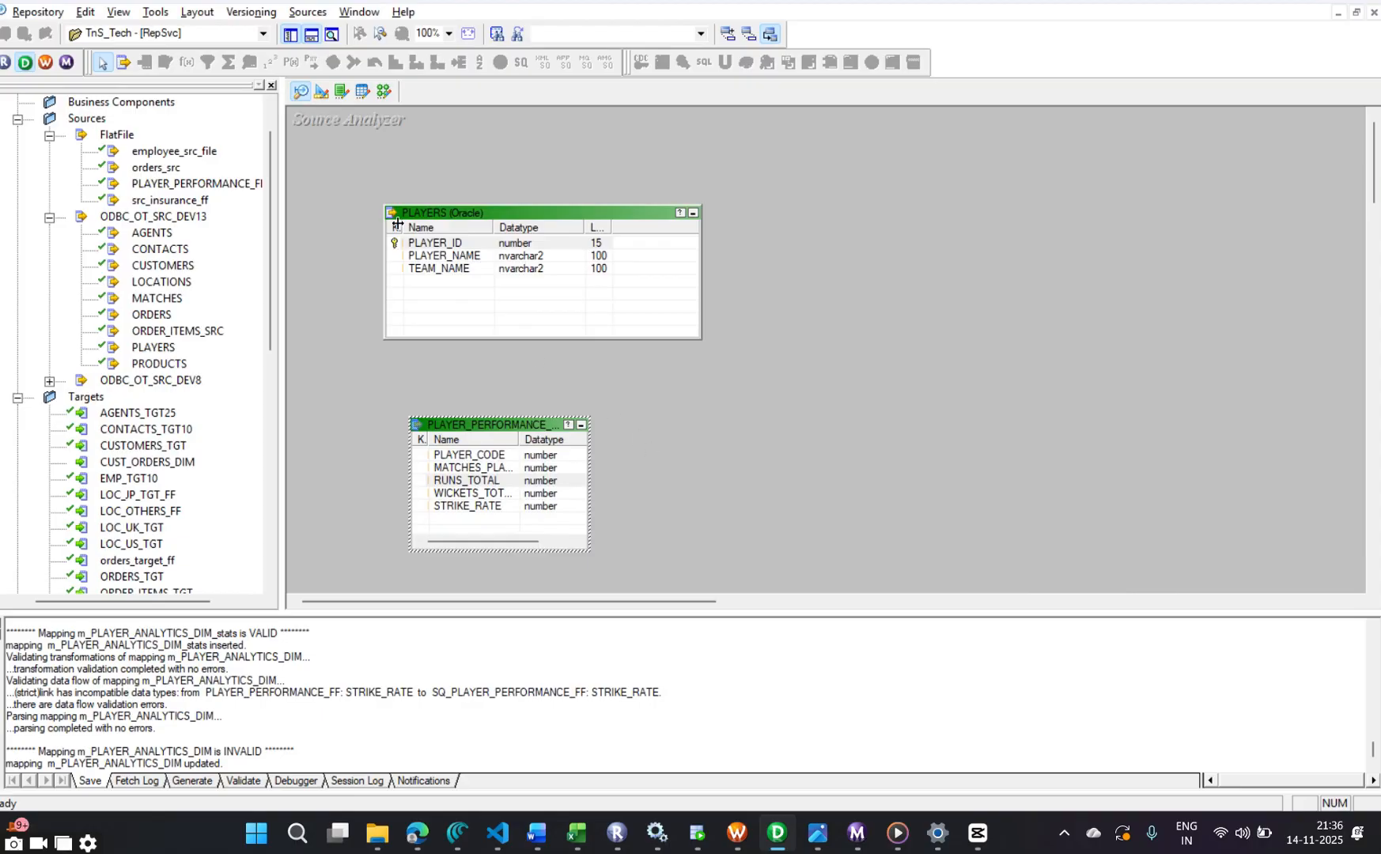
click(383, 91)
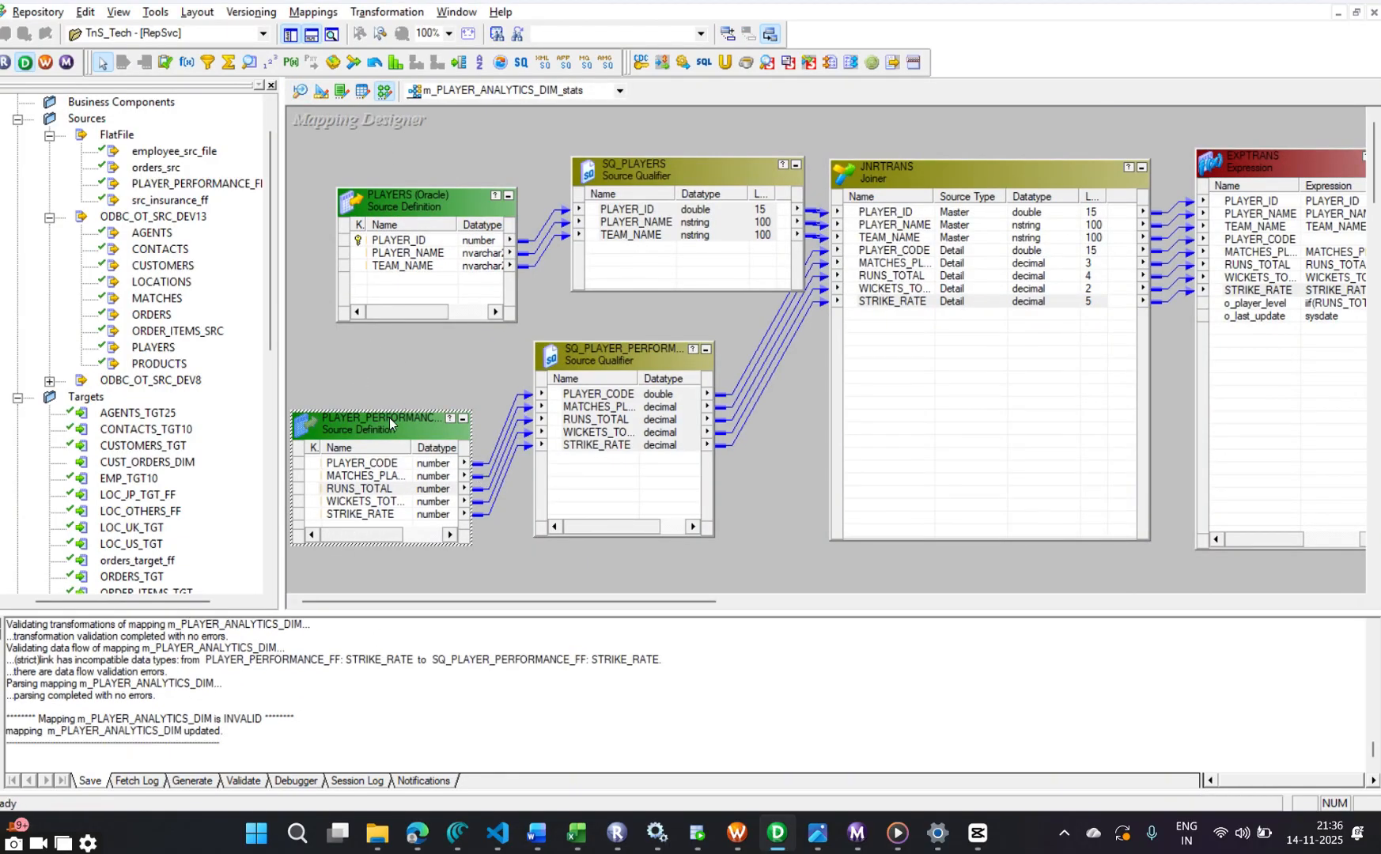
Widen the PLAYER_PERFORMANCE_FF source definition in the mapping to show its column lengths
drag(389, 417, 381, 417)
drag(461, 484, 539, 489)
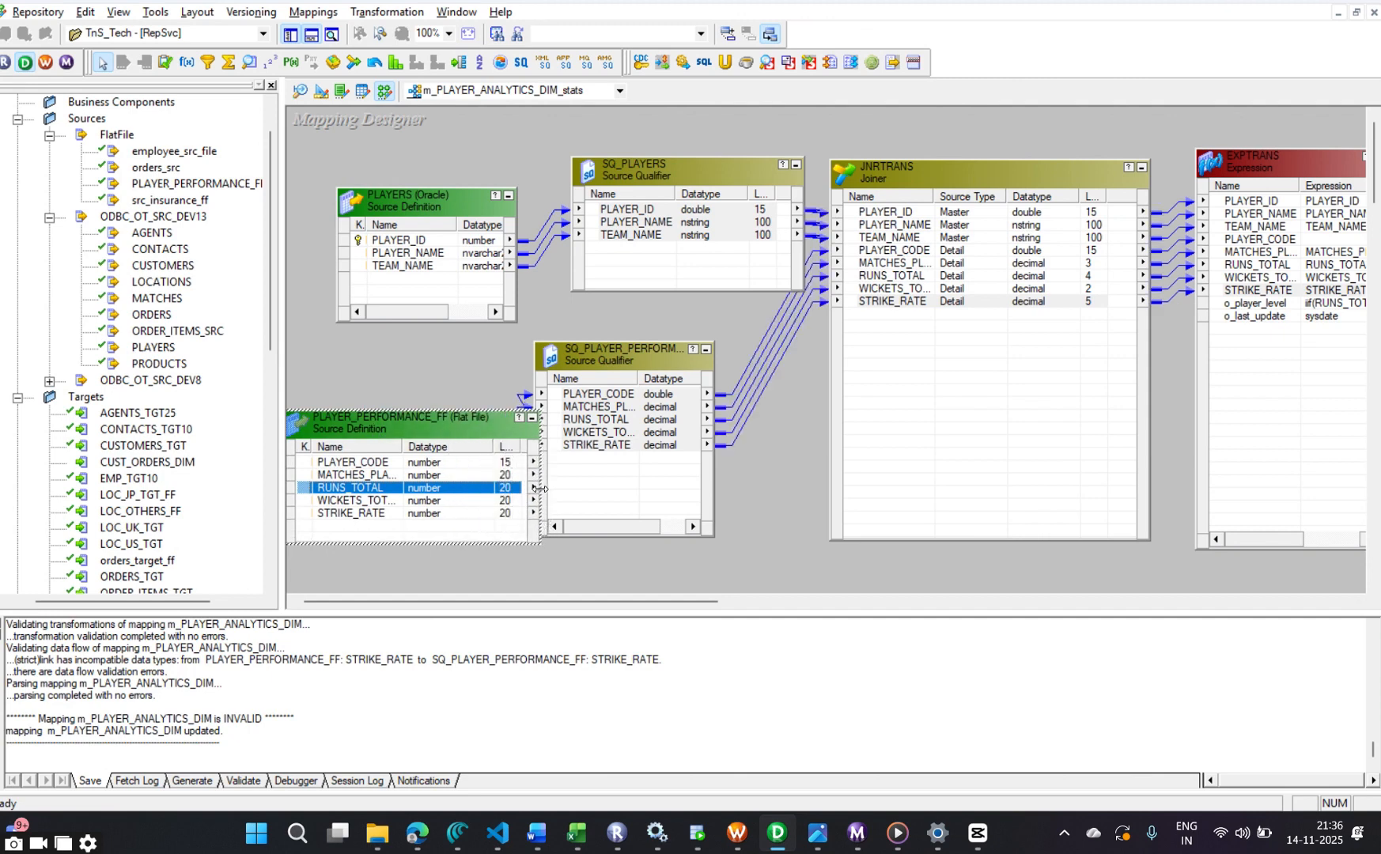
scroll(299, 695, up, 2)
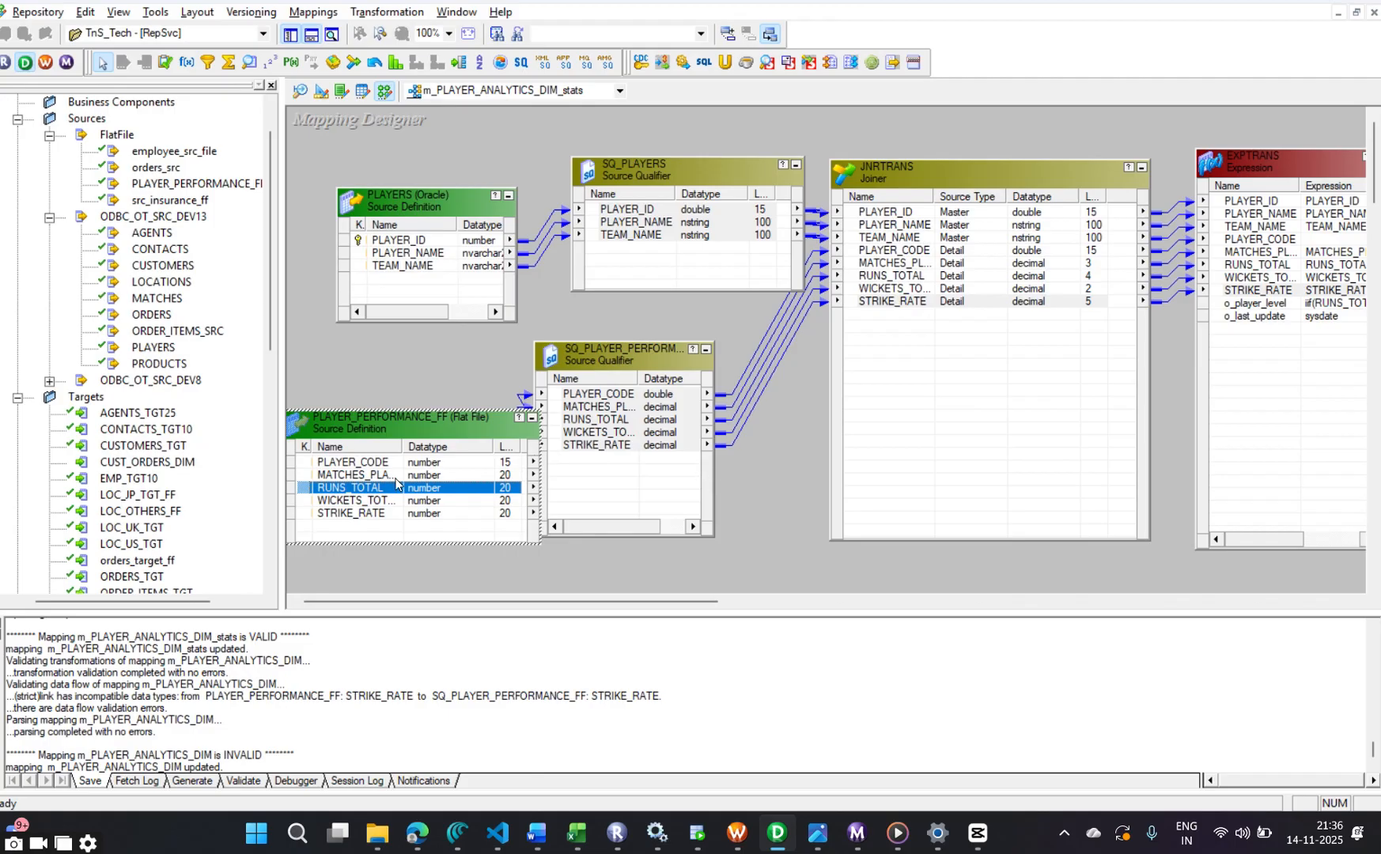
In the Source Analyzer, change the STRIKE_RATE datatype of PLAYER_PERFORMANCE_FF to double, accept the edits and return to the Mapping Designer
click(299, 91)
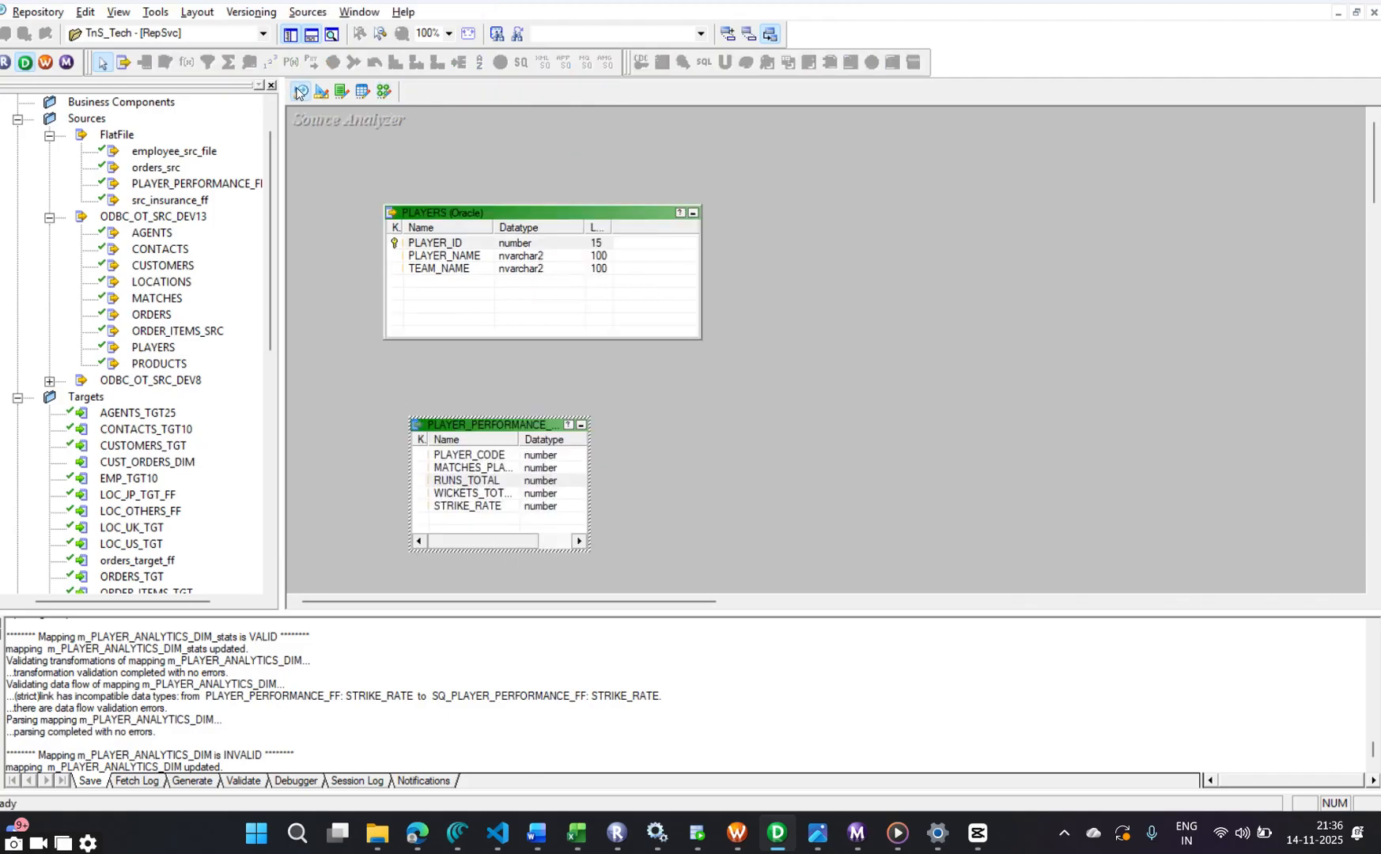
double_click(463, 481)
click(652, 452)
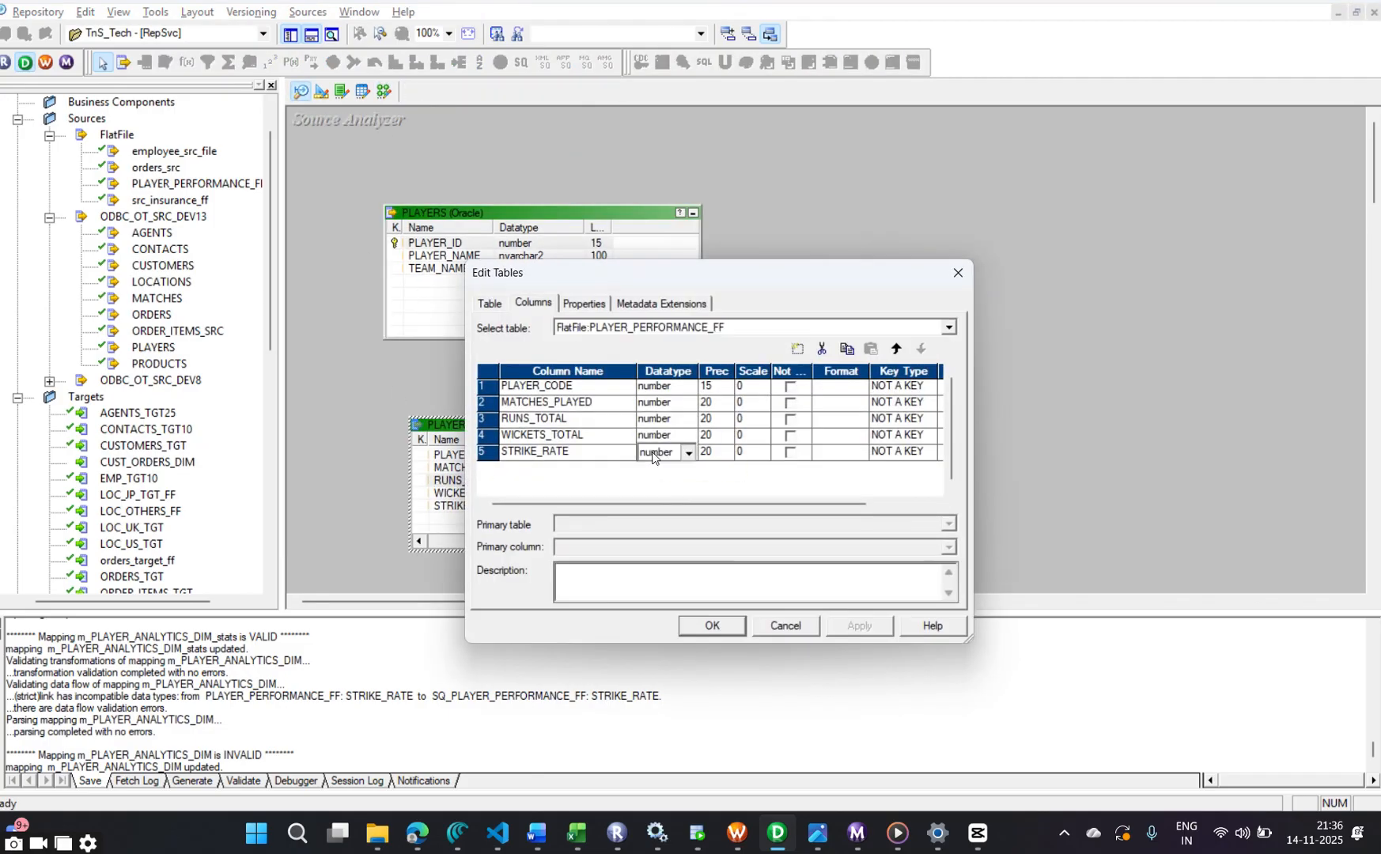
click(651, 451)
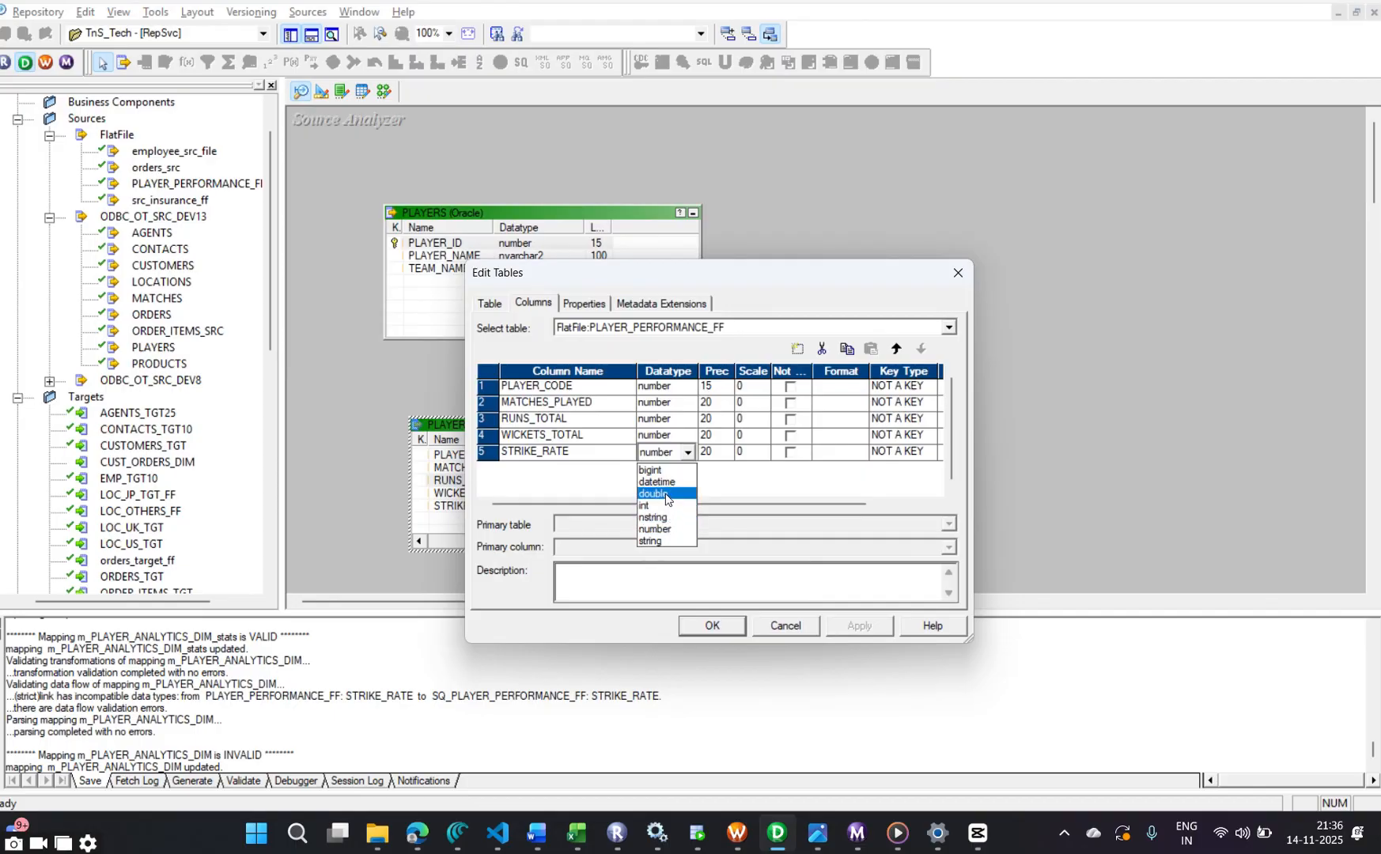
click(665, 494)
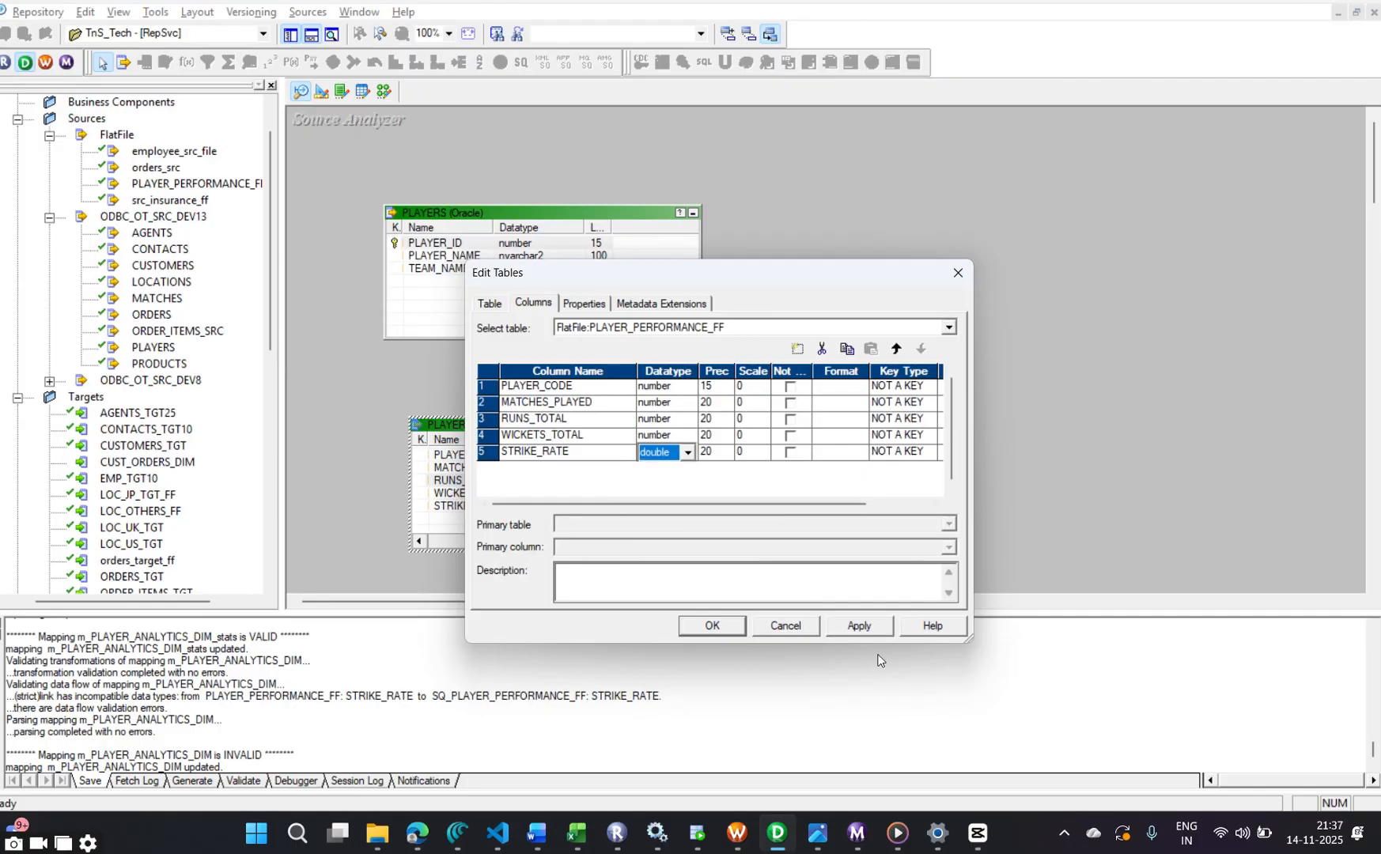
click(870, 628)
click(711, 626)
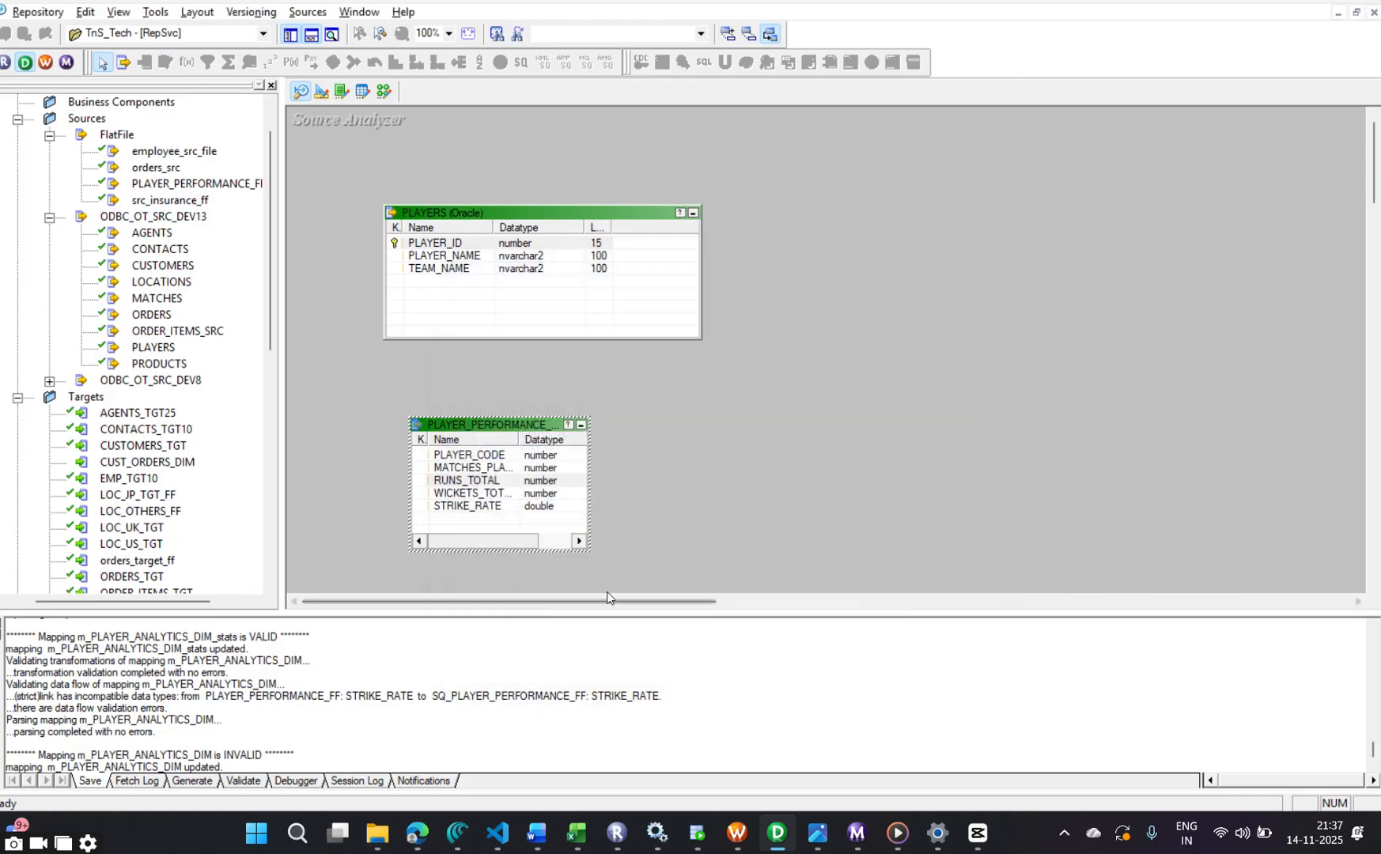
click(383, 93)
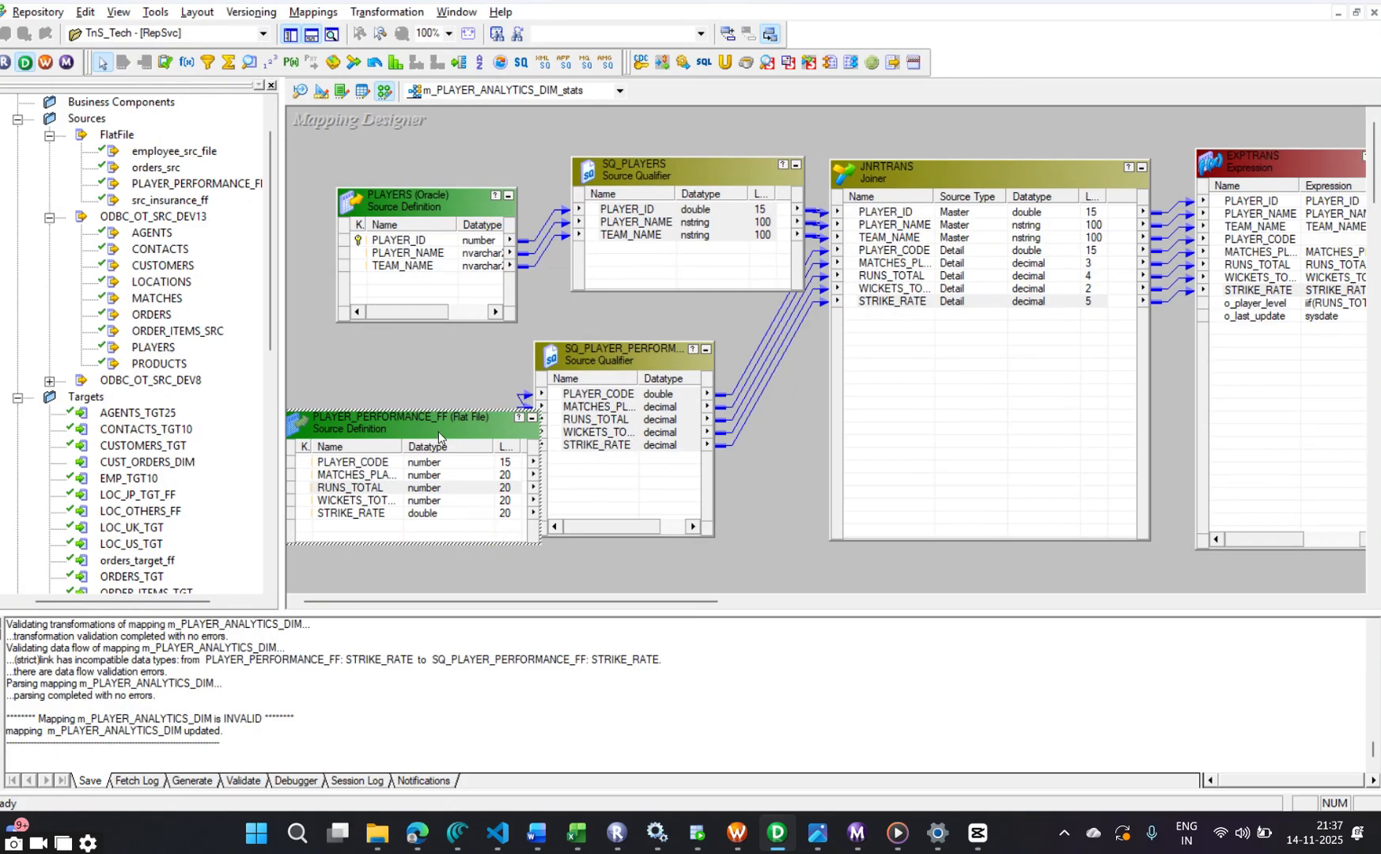
Space out PLAYER_PERFORMANCE_FF and its Source Qualifier, and widen the Source Qualifier to show its column lengths
drag(439, 436, 406, 404)
drag(607, 361, 650, 352)
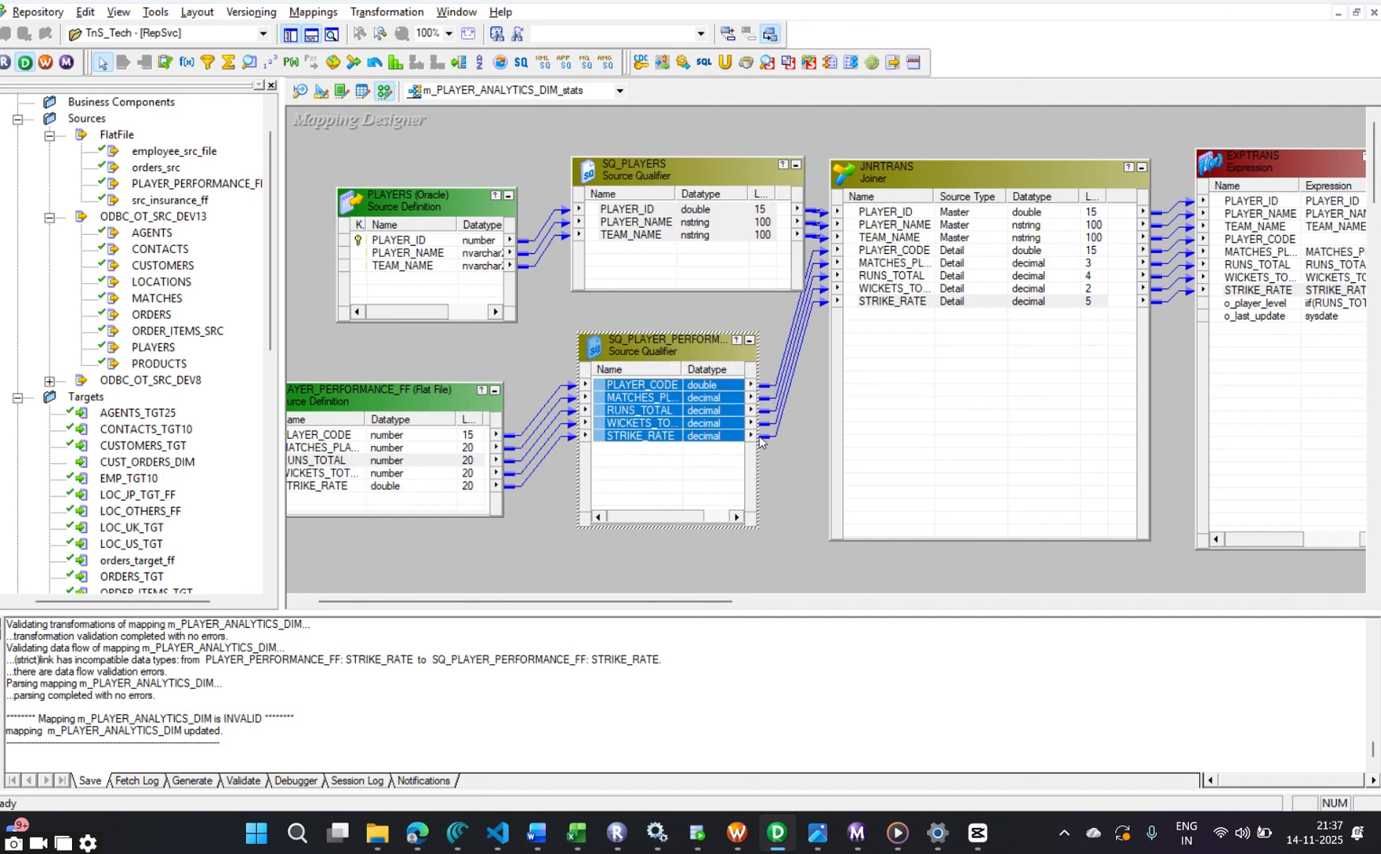
drag(757, 440, 814, 452)
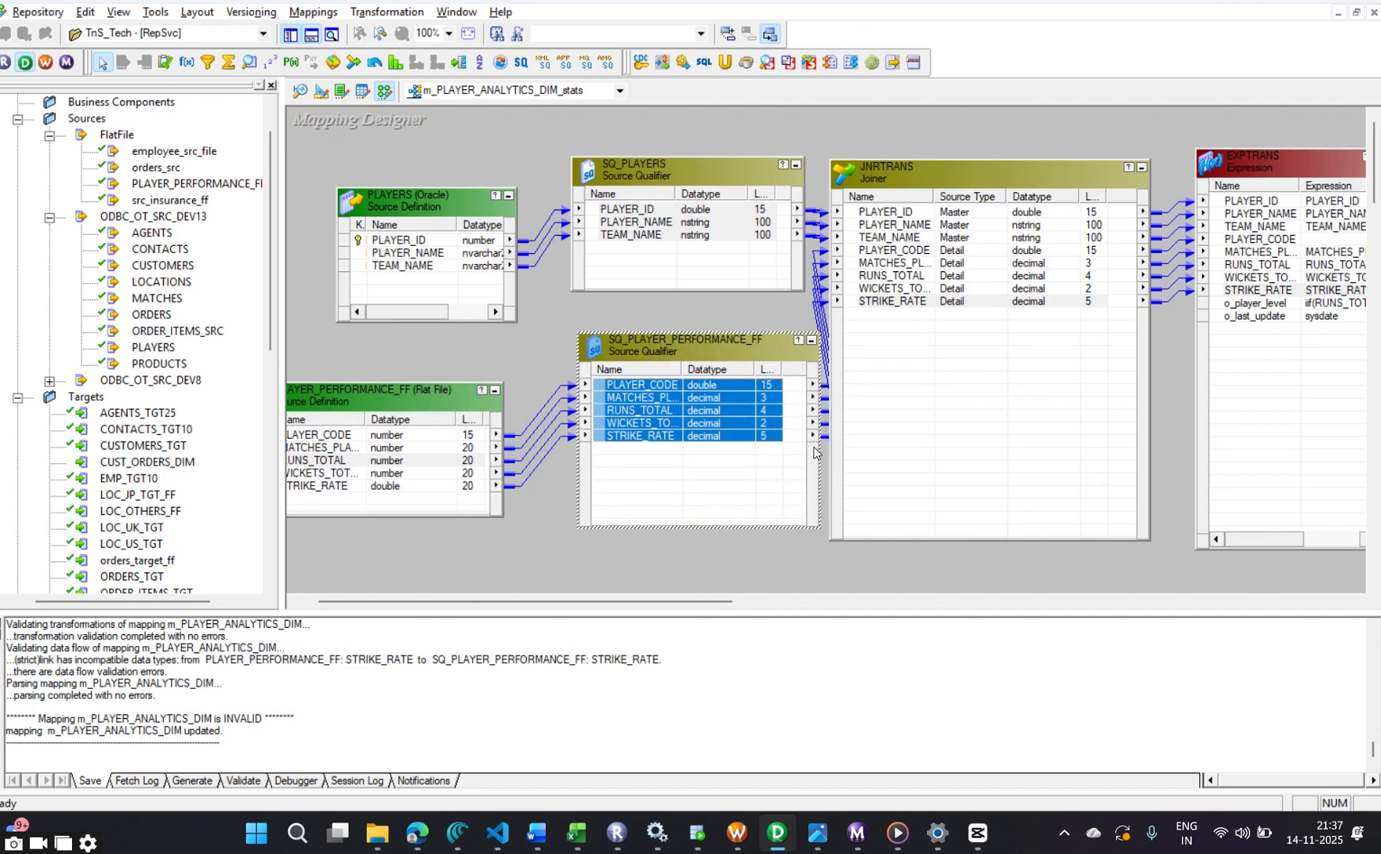
drag(704, 348, 677, 350)
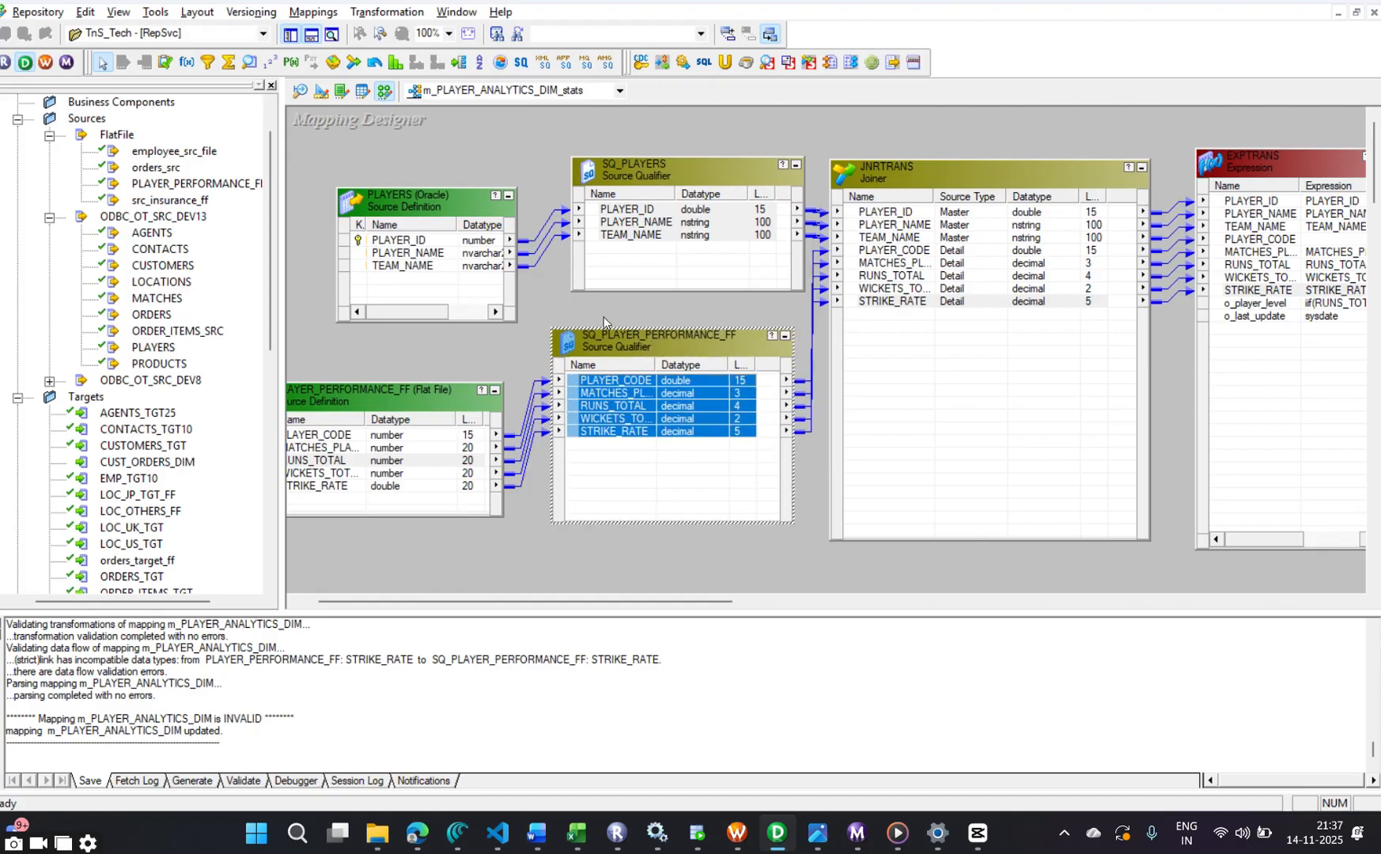
Delete the SQ_PLAYER_PERFORMANCE_FF Source Qualifier from the mapping
drag(539, 329, 813, 527)
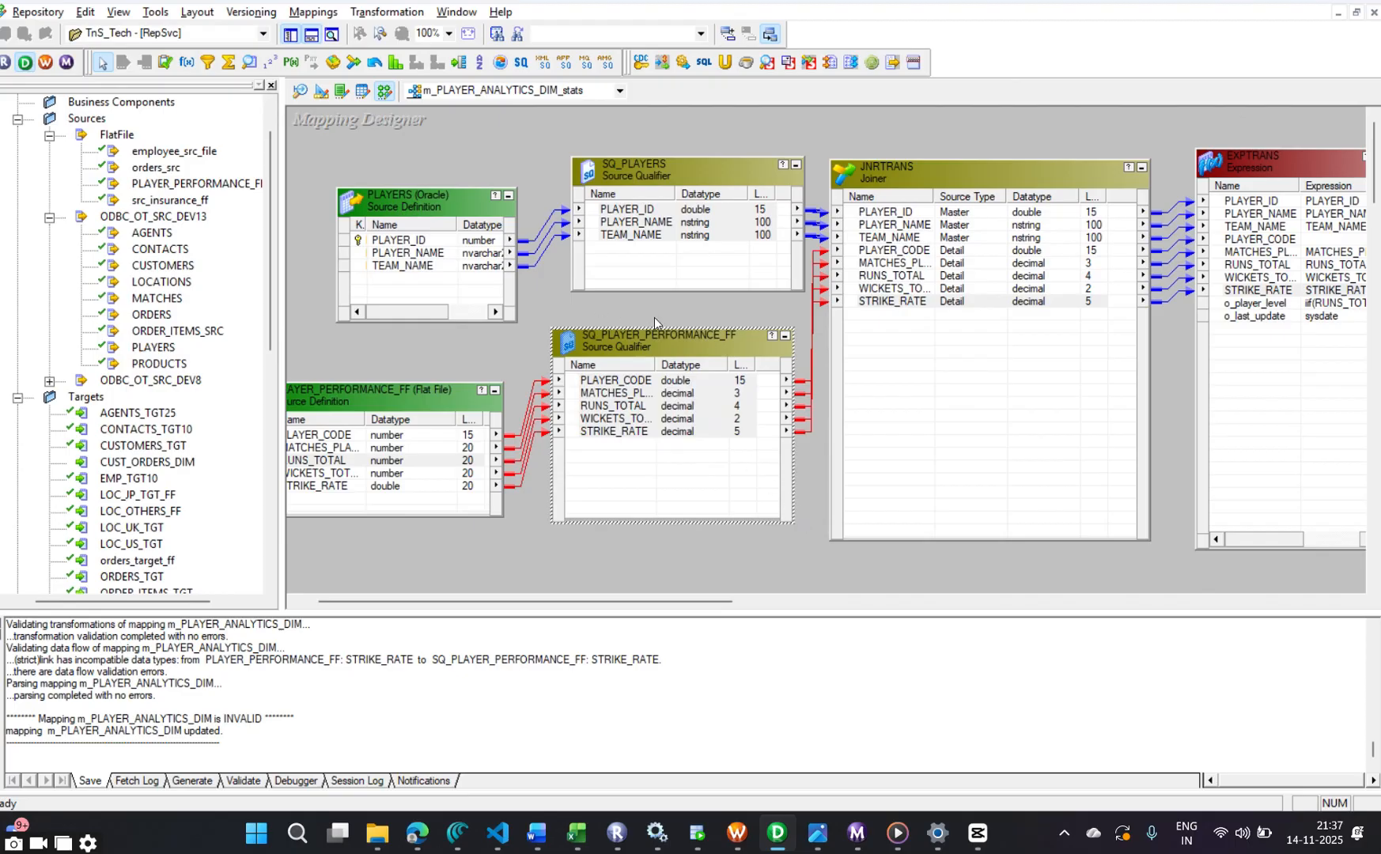
key(Delete)
click(729, 446)
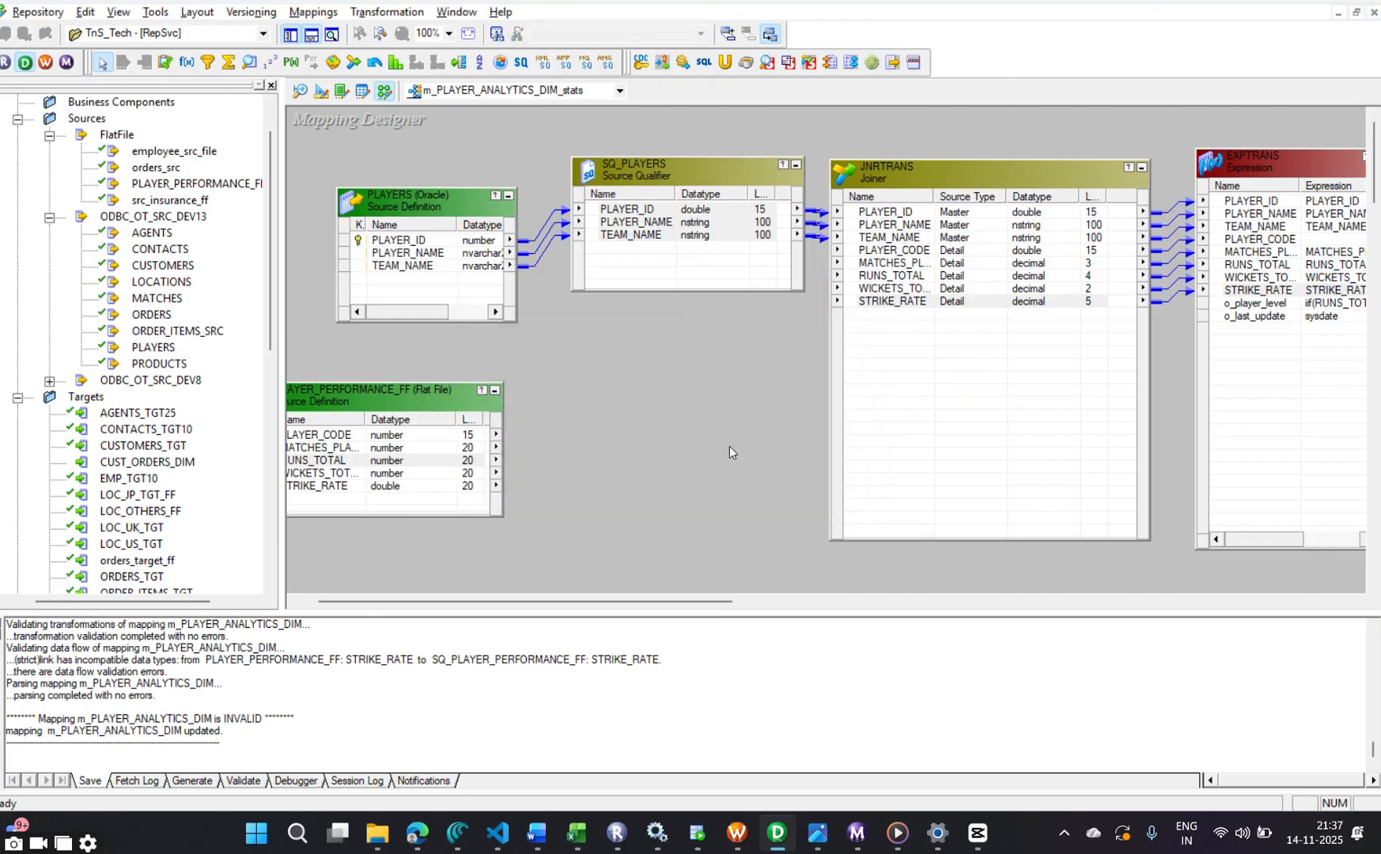
Try to link all PLAYER_PERFORMANCE_FF columns directly to the existing detail ports of the Joiner
right_click(415, 448)
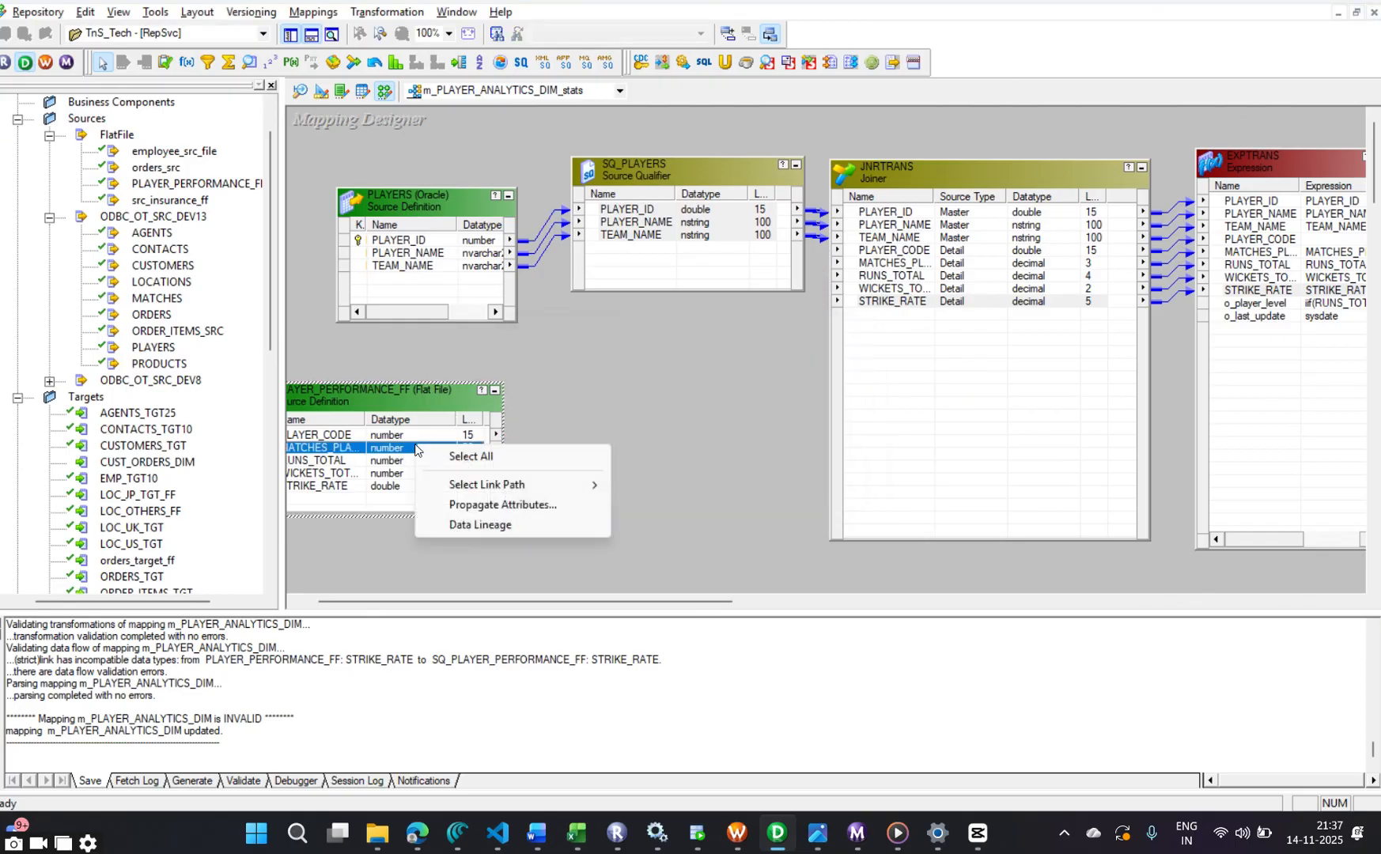
click(470, 456)
drag(403, 437, 882, 261)
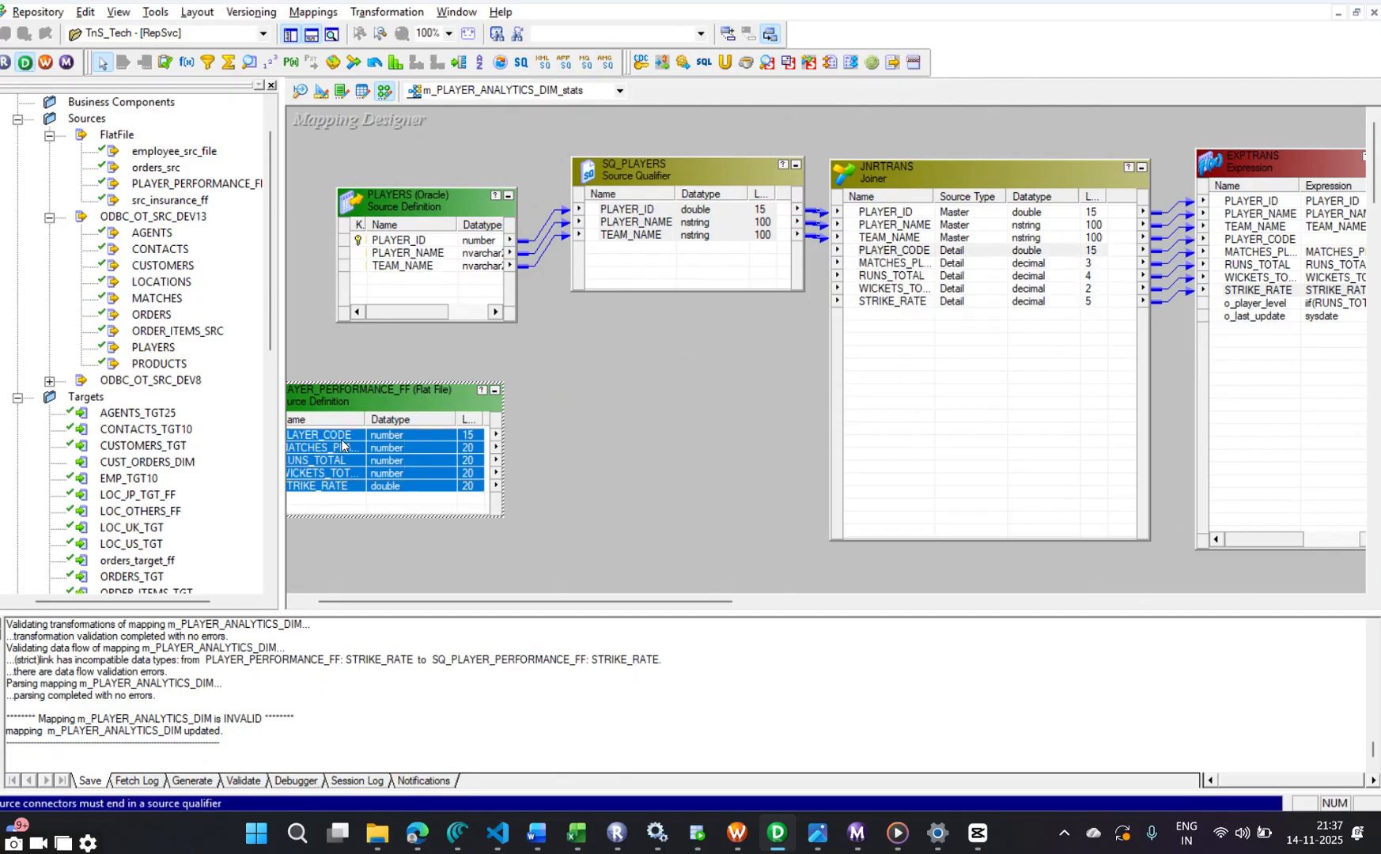
drag(341, 441, 919, 261)
Move PLAYER_PERFORMANCE_FF directly below the PLAYERS source, check its ports and try to link PLAYER_CODE to the Joiner
drag(390, 394, 466, 376)
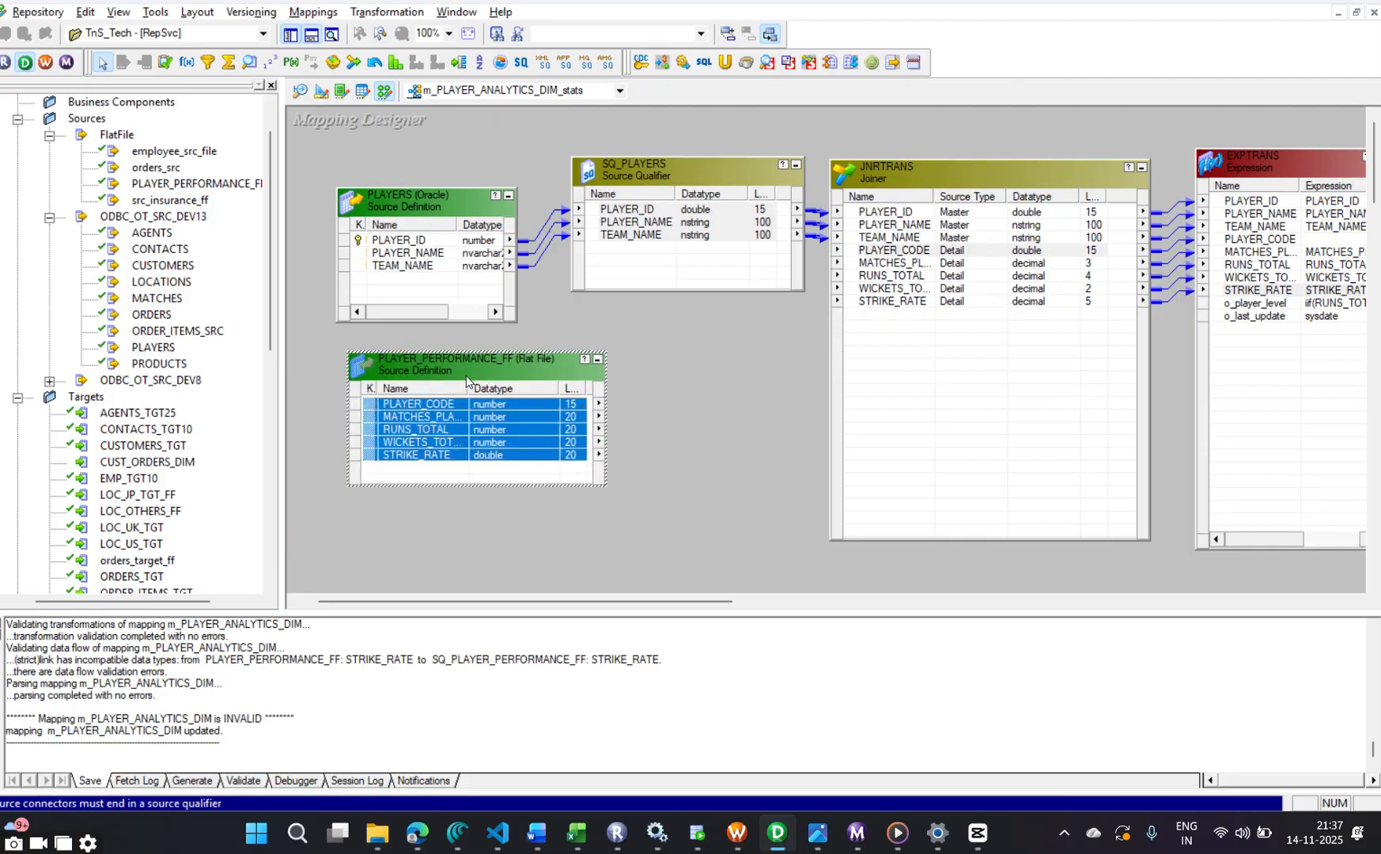
right_click(519, 444)
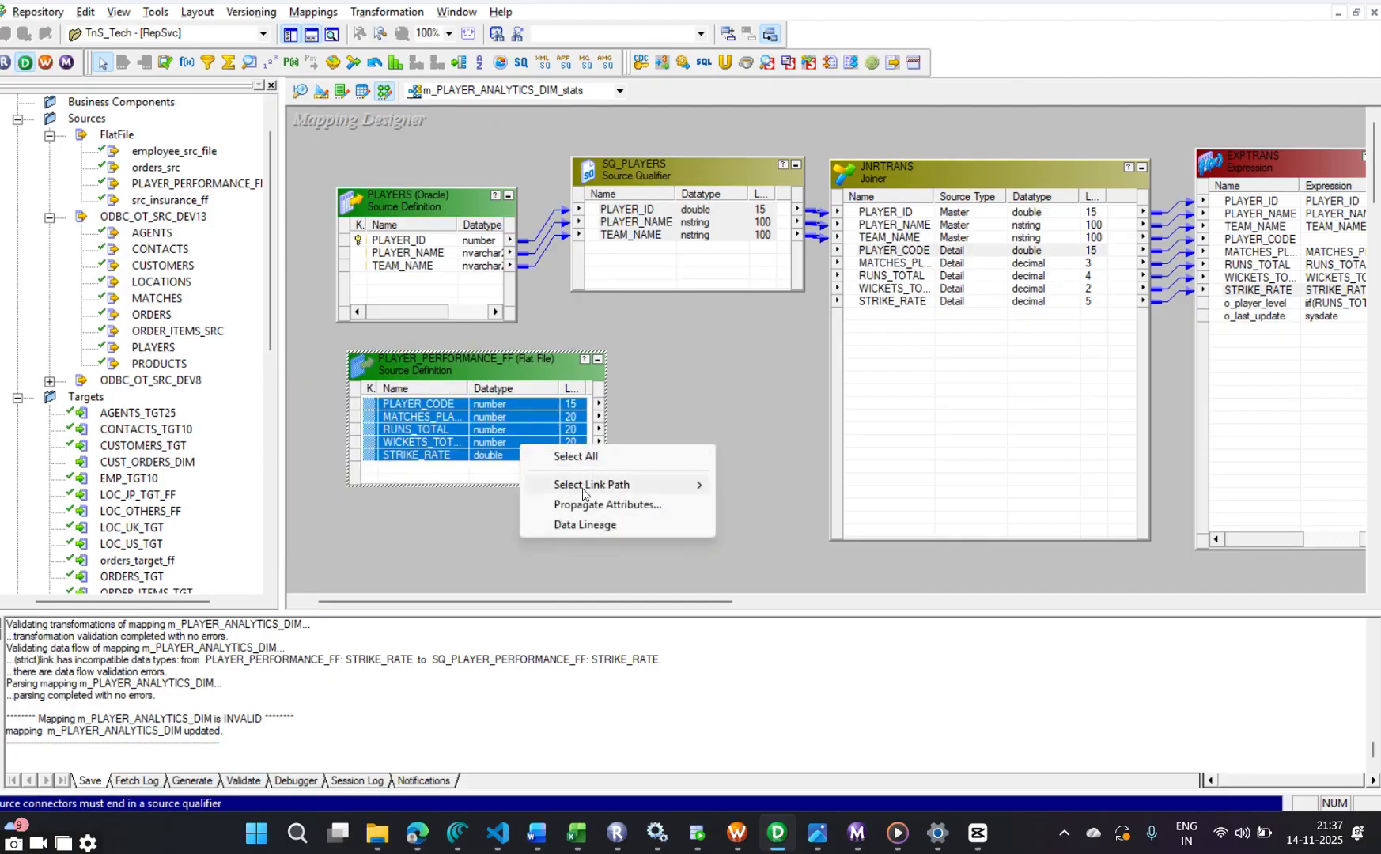
click(473, 417)
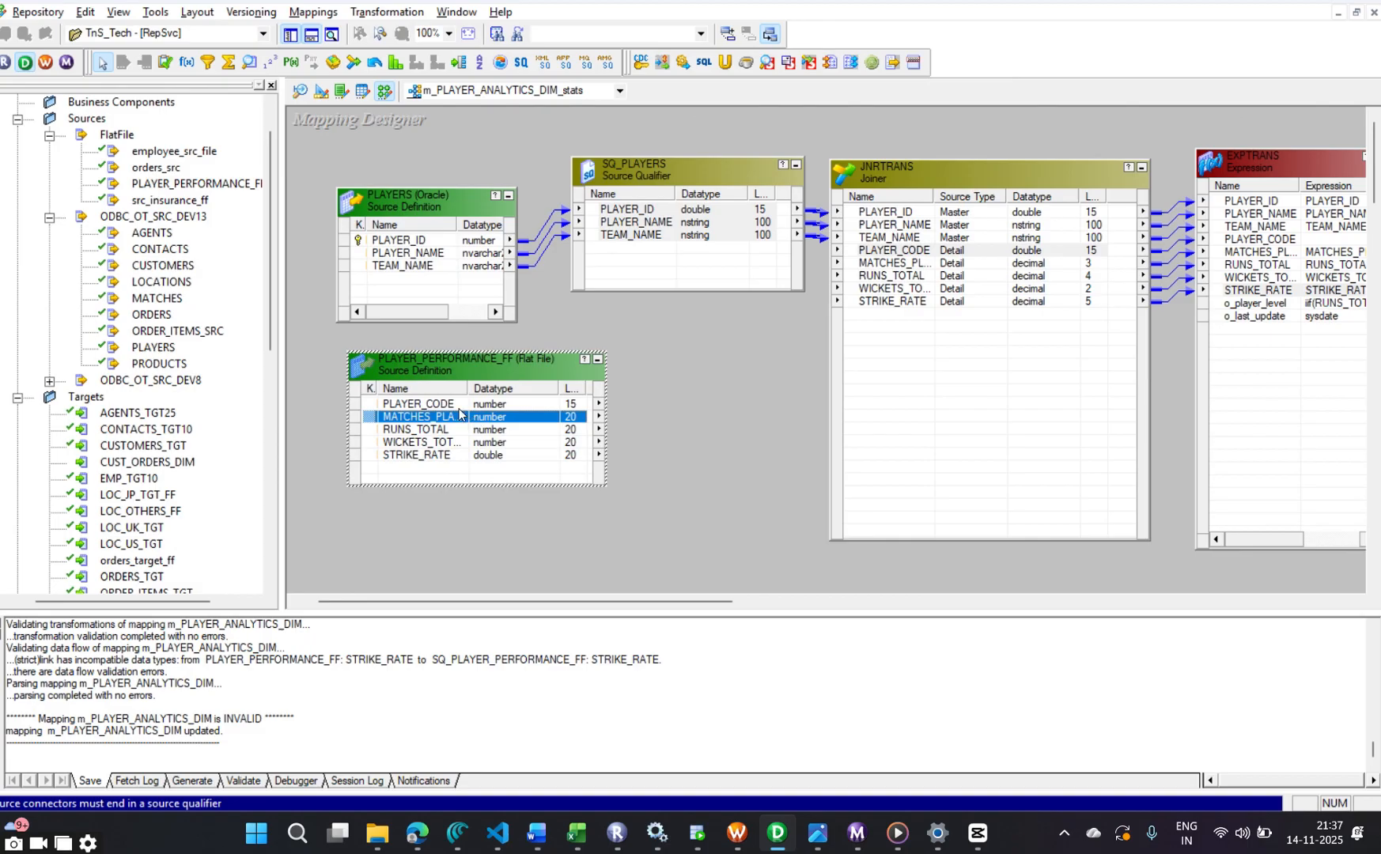
click(873, 251)
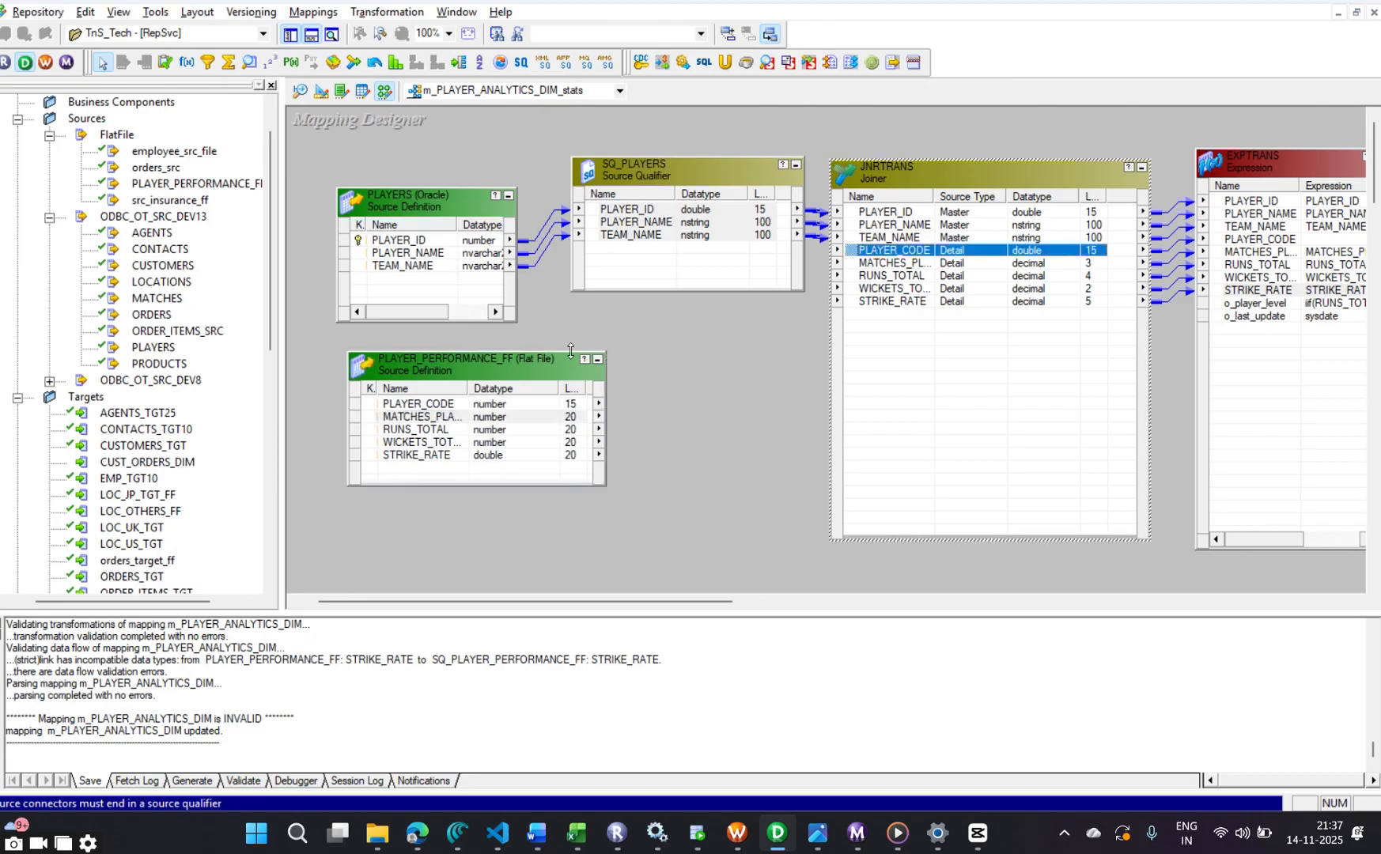
double_click(431, 417)
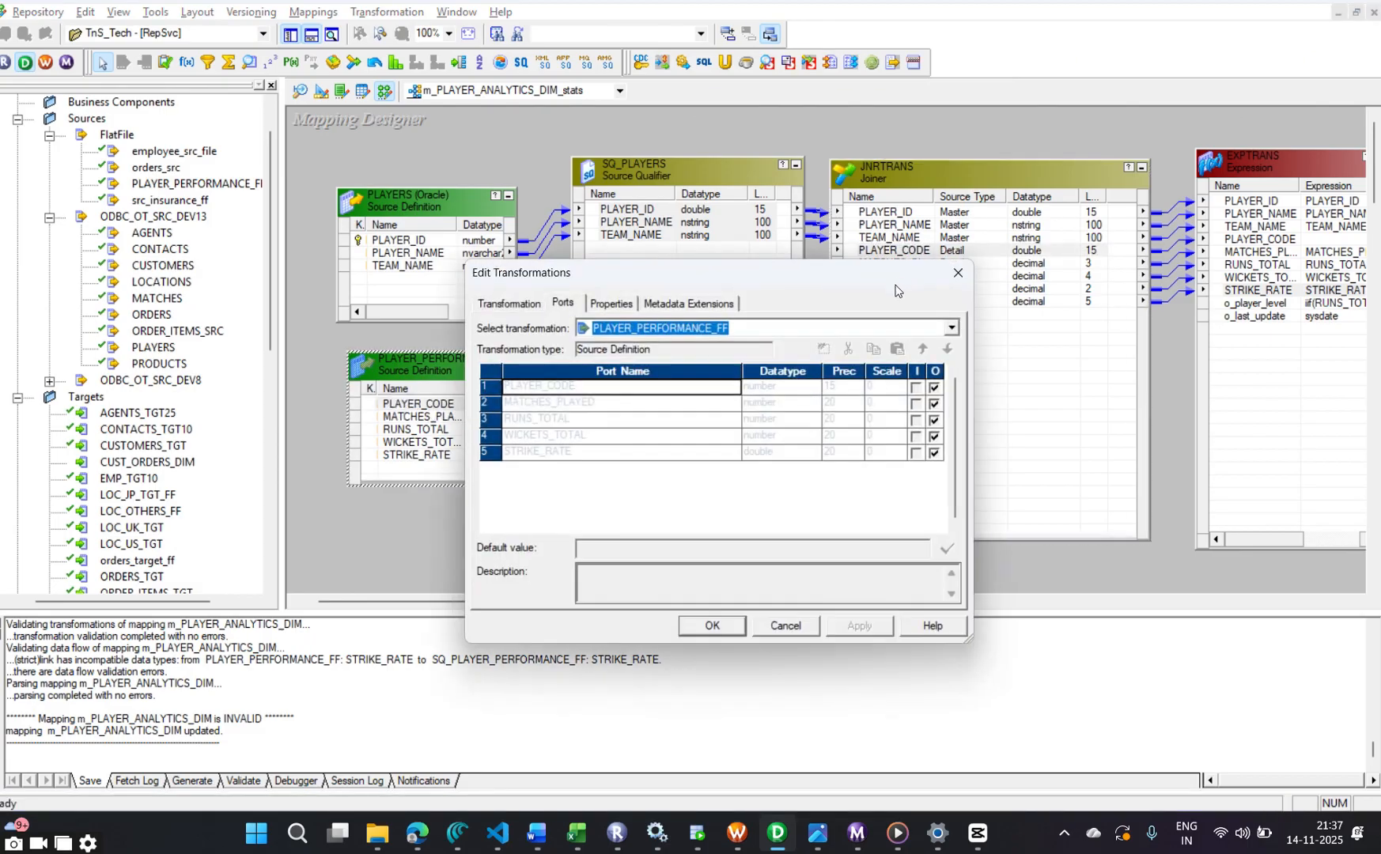
click(958, 273)
click(420, 408)
drag(420, 412, 868, 252)
Delete the PLAYER_CODE, MATCHES_PLAYED, RUNS_TOTAL, WICKETS_TOTAL and STRIKE_RATE ports from the JNRTRANS Joiner and accept the edits
double_click(867, 255)
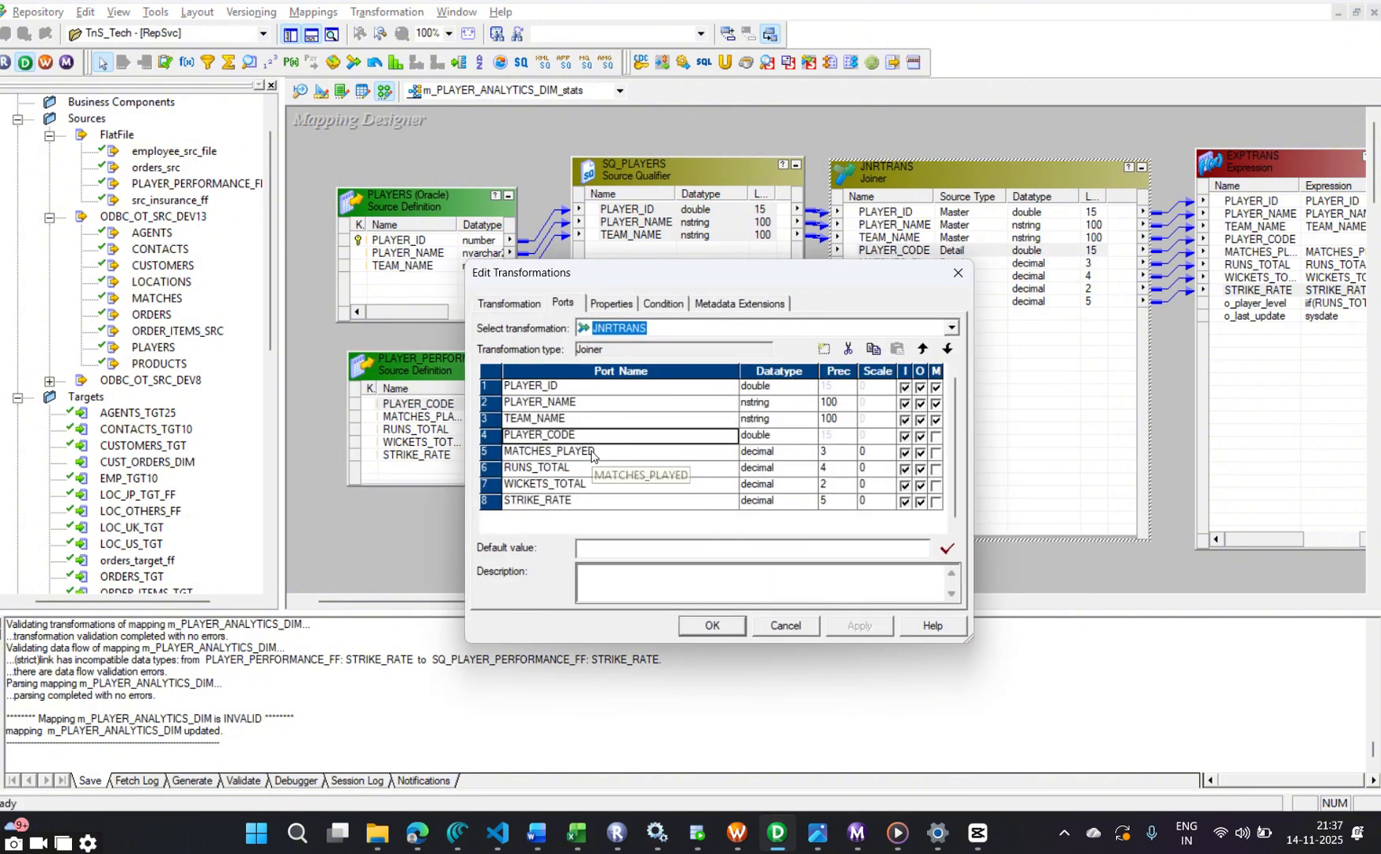
click(849, 349)
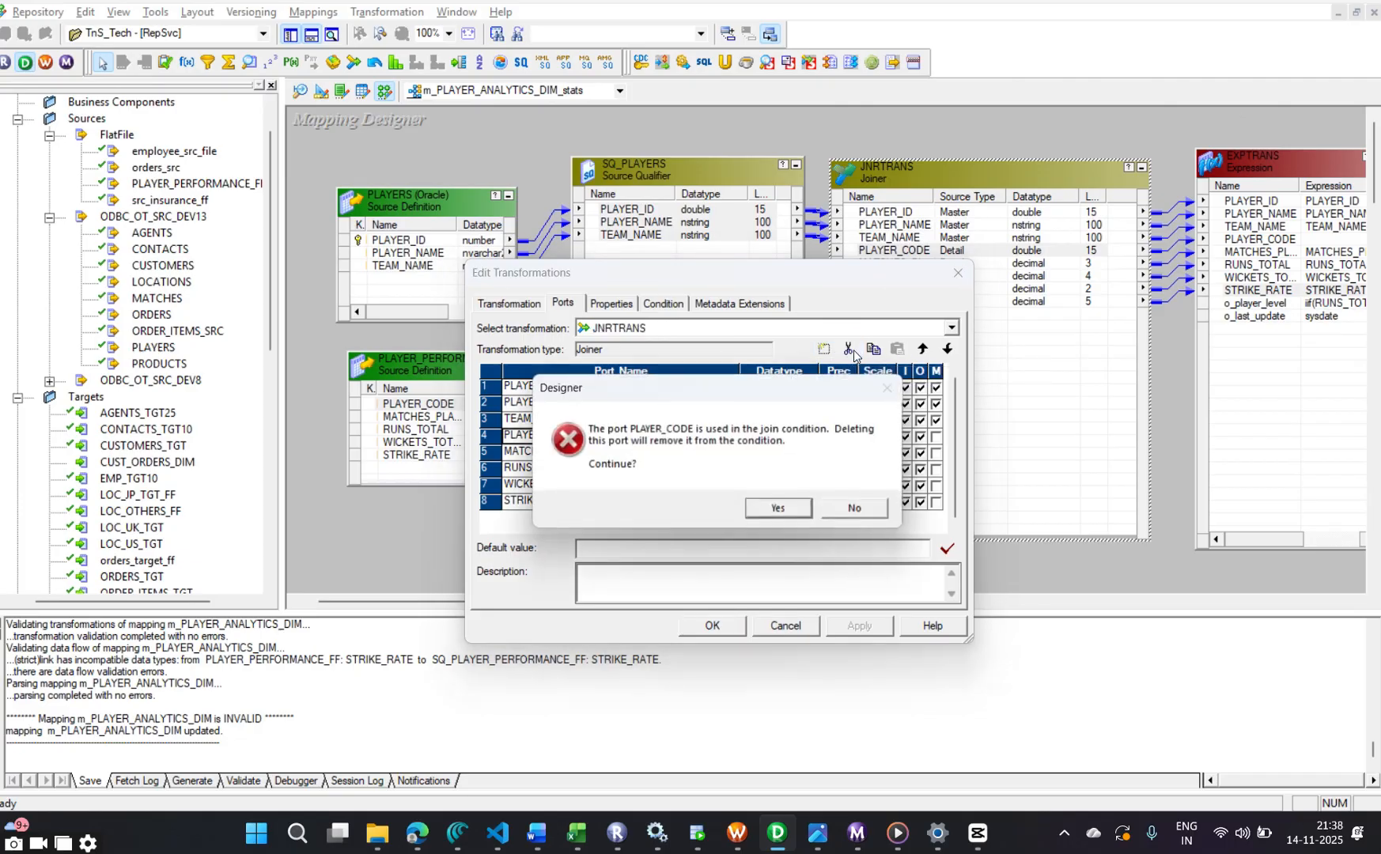
click(780, 508)
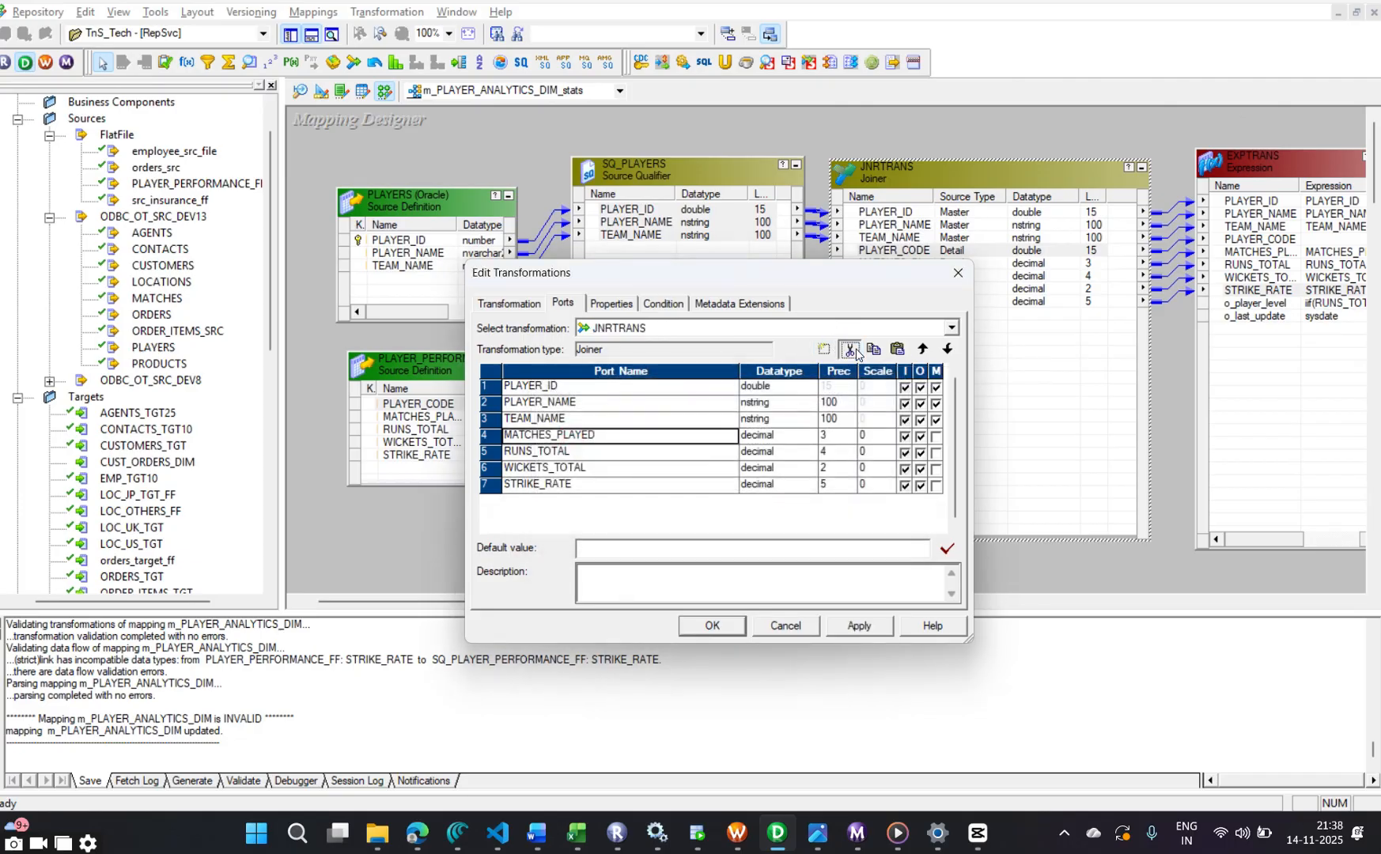
click(851, 349)
click(851, 350)
click(851, 349)
click(851, 349)
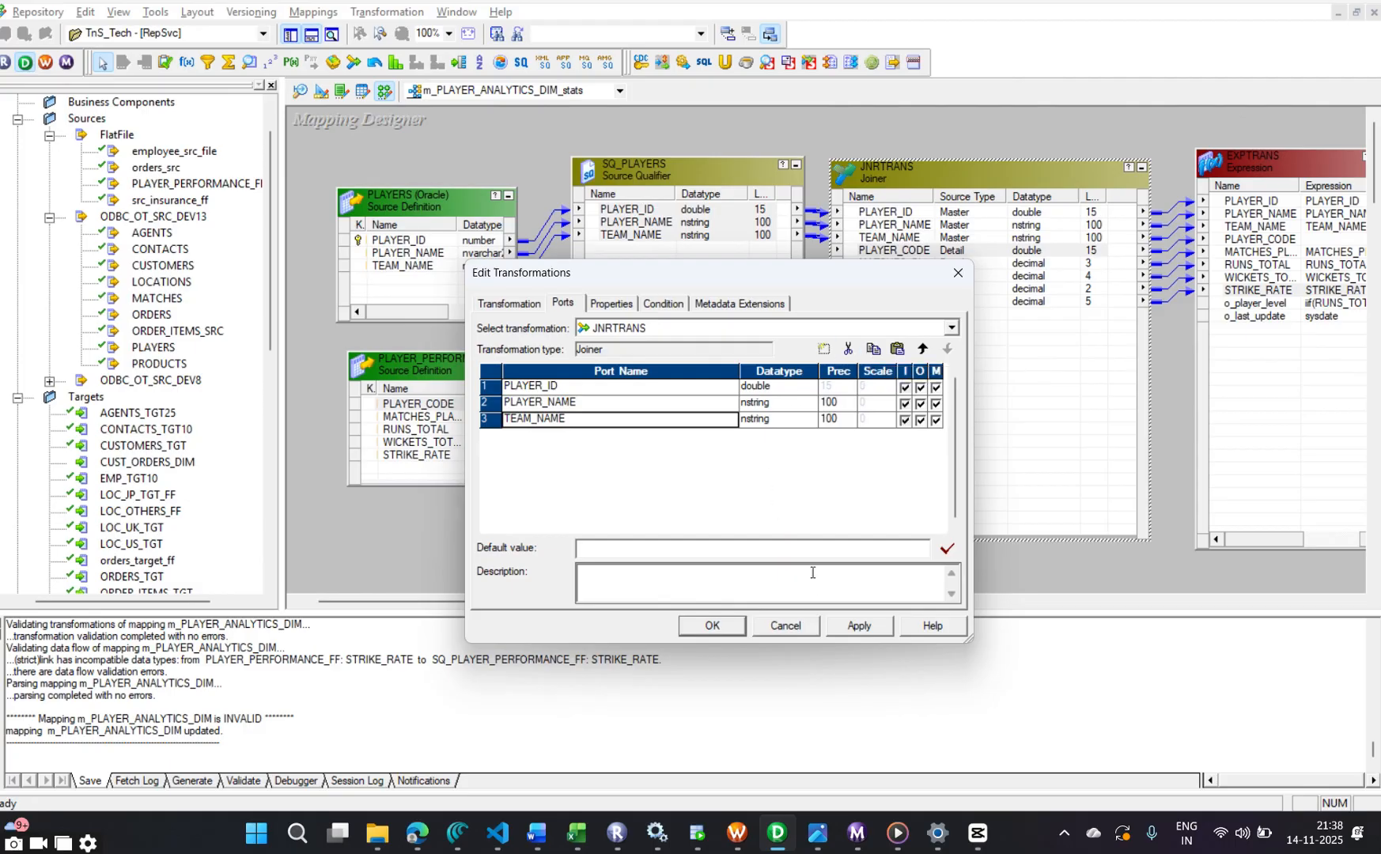
click(860, 626)
click(779, 503)
click(708, 626)
Copy all PLAYER_PERFORMANCE_FF source columns into the Joiner as new detail ports
click(424, 406)
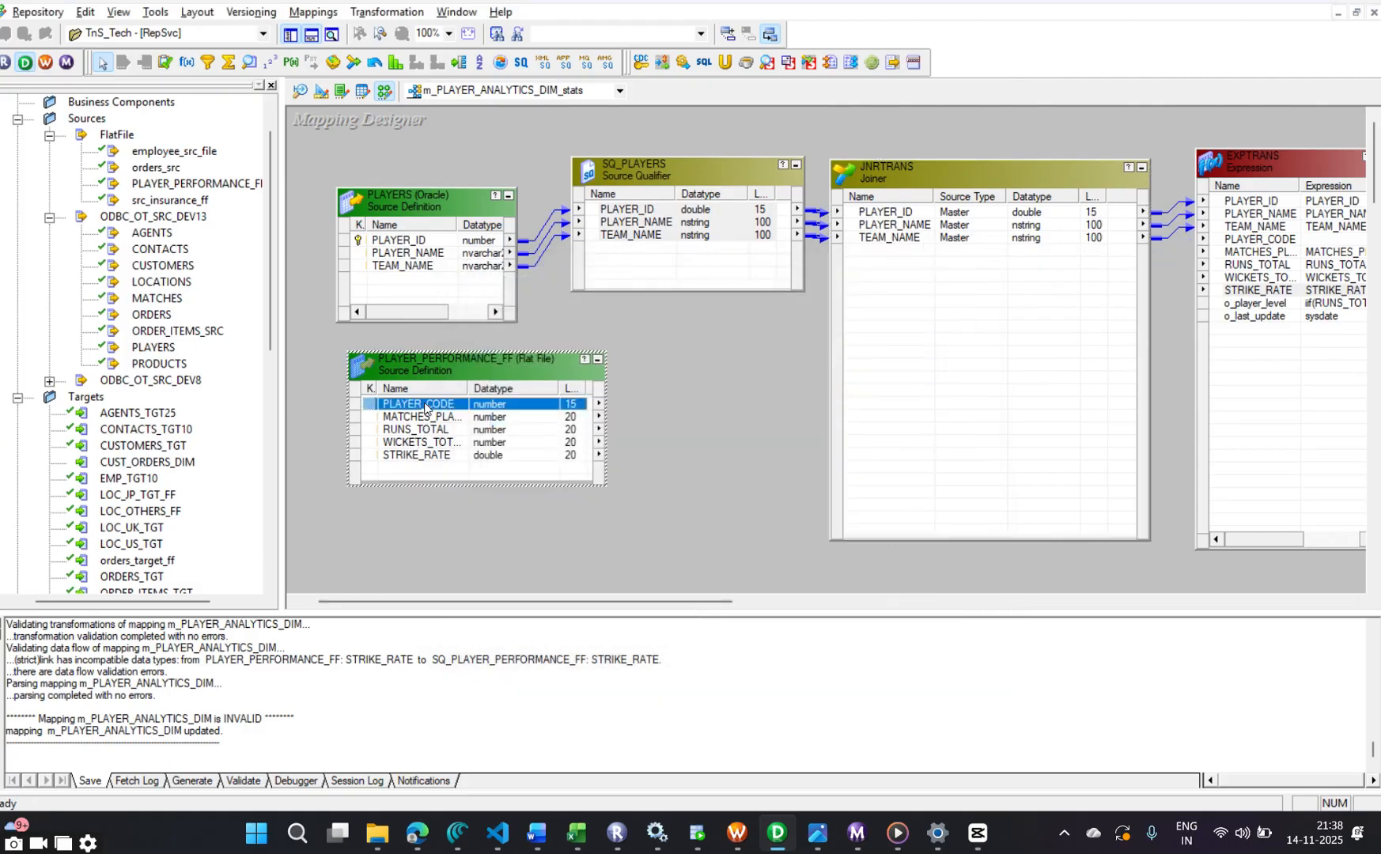
right_click(424, 406)
click(482, 416)
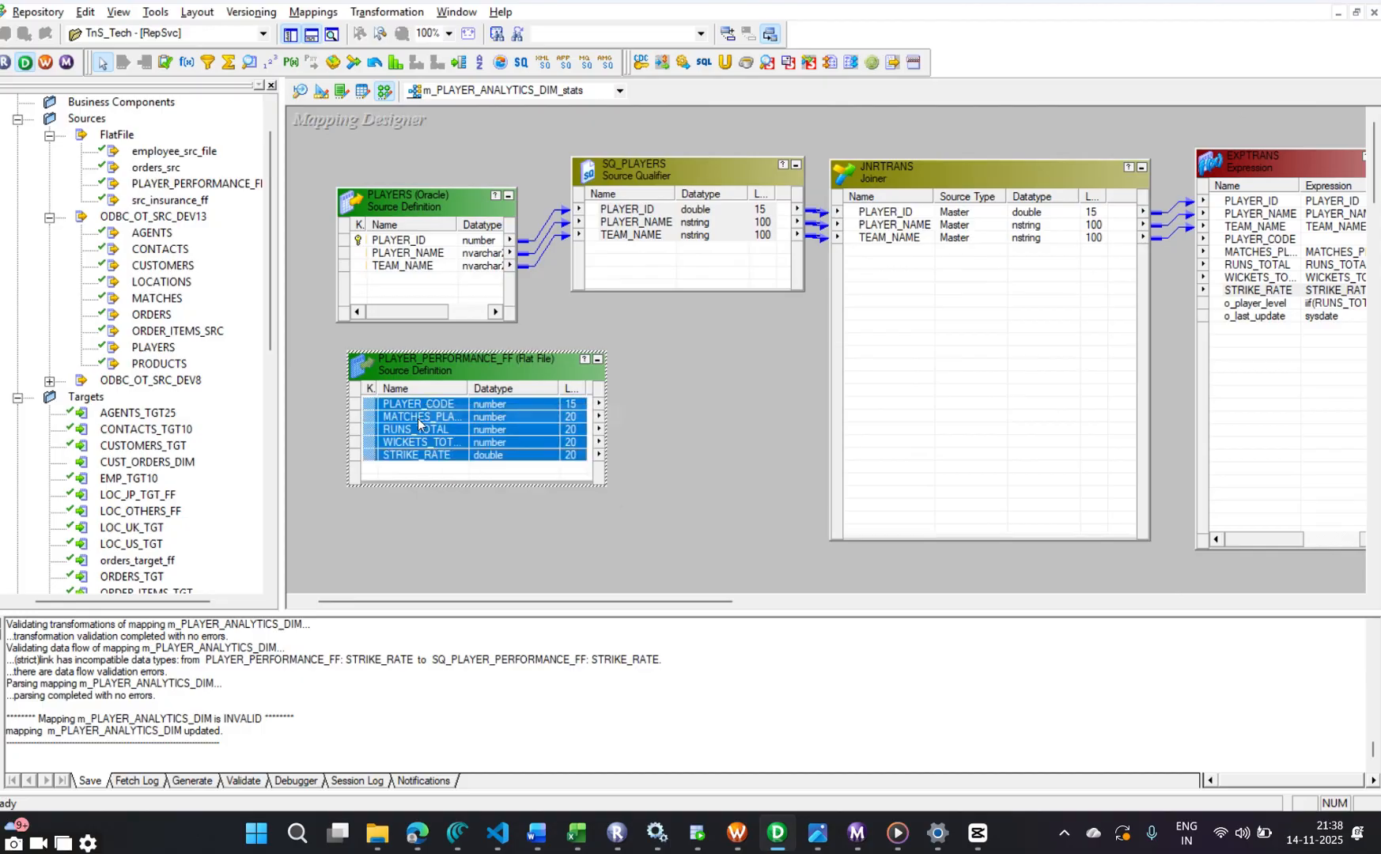
drag(416, 415, 886, 268)
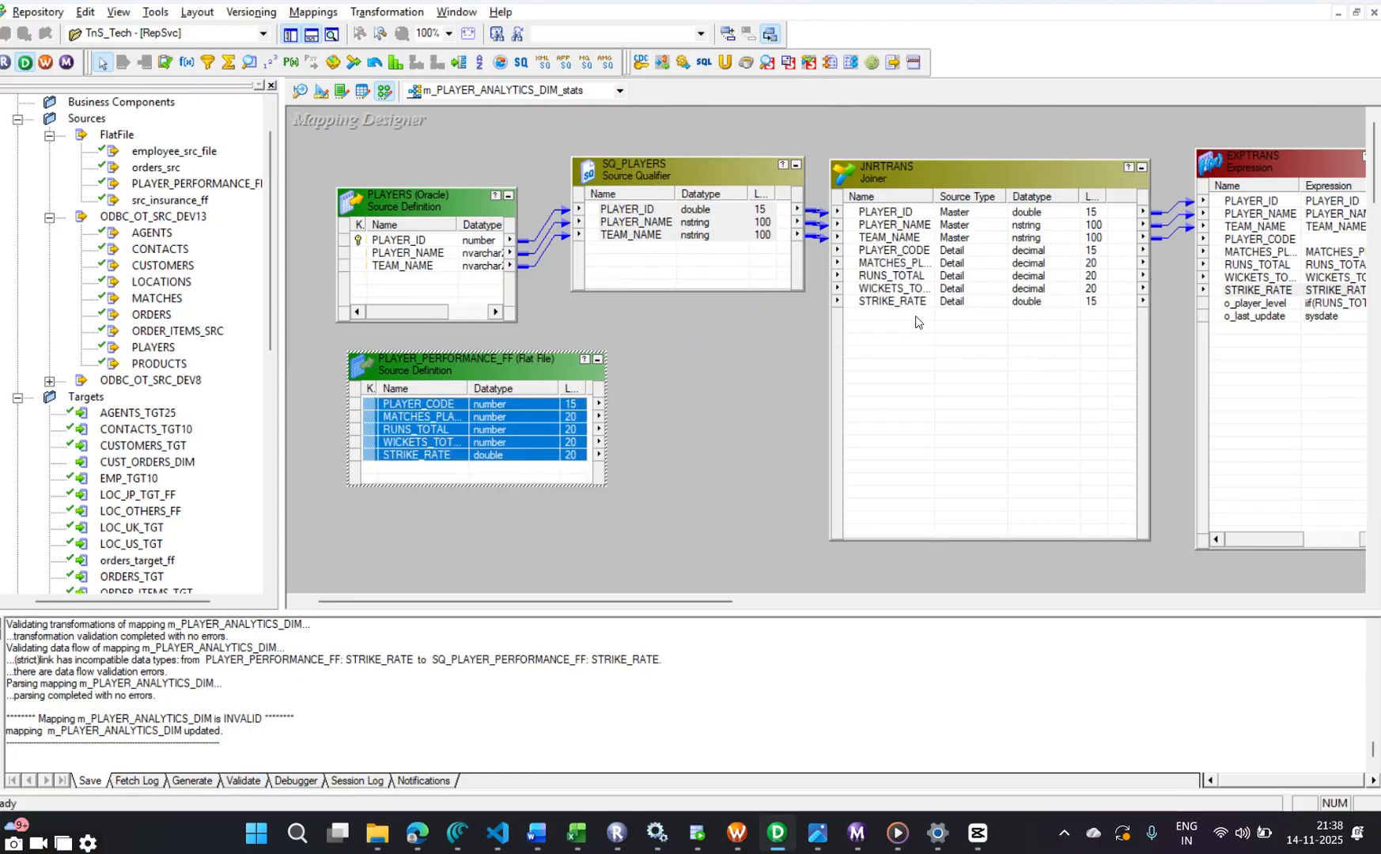
Add the join condition PLAYER_ID = PLAYER_CODE to the JNRTRANS Joiner and accept the edits
double_click(926, 346)
click(666, 309)
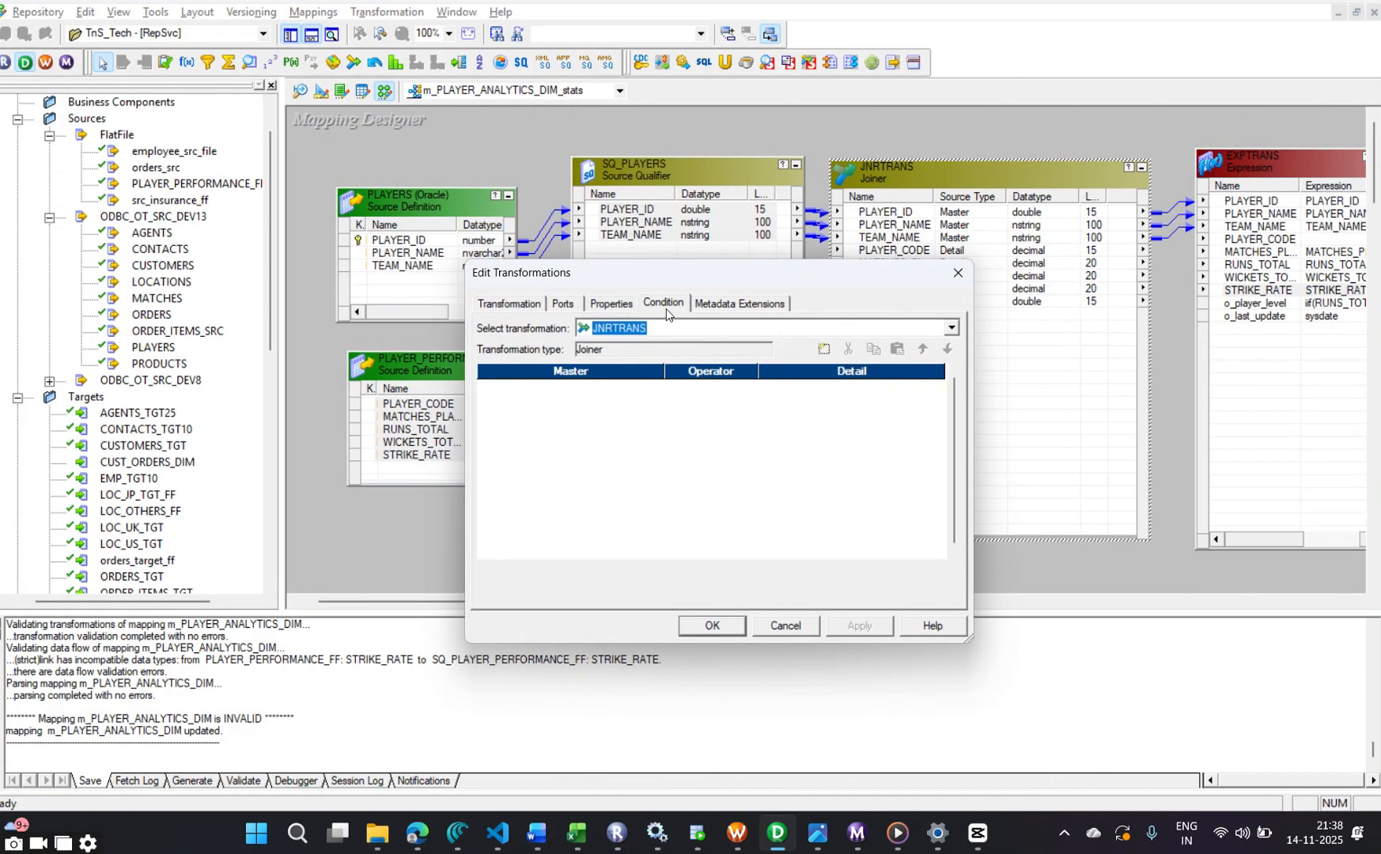
click(824, 348)
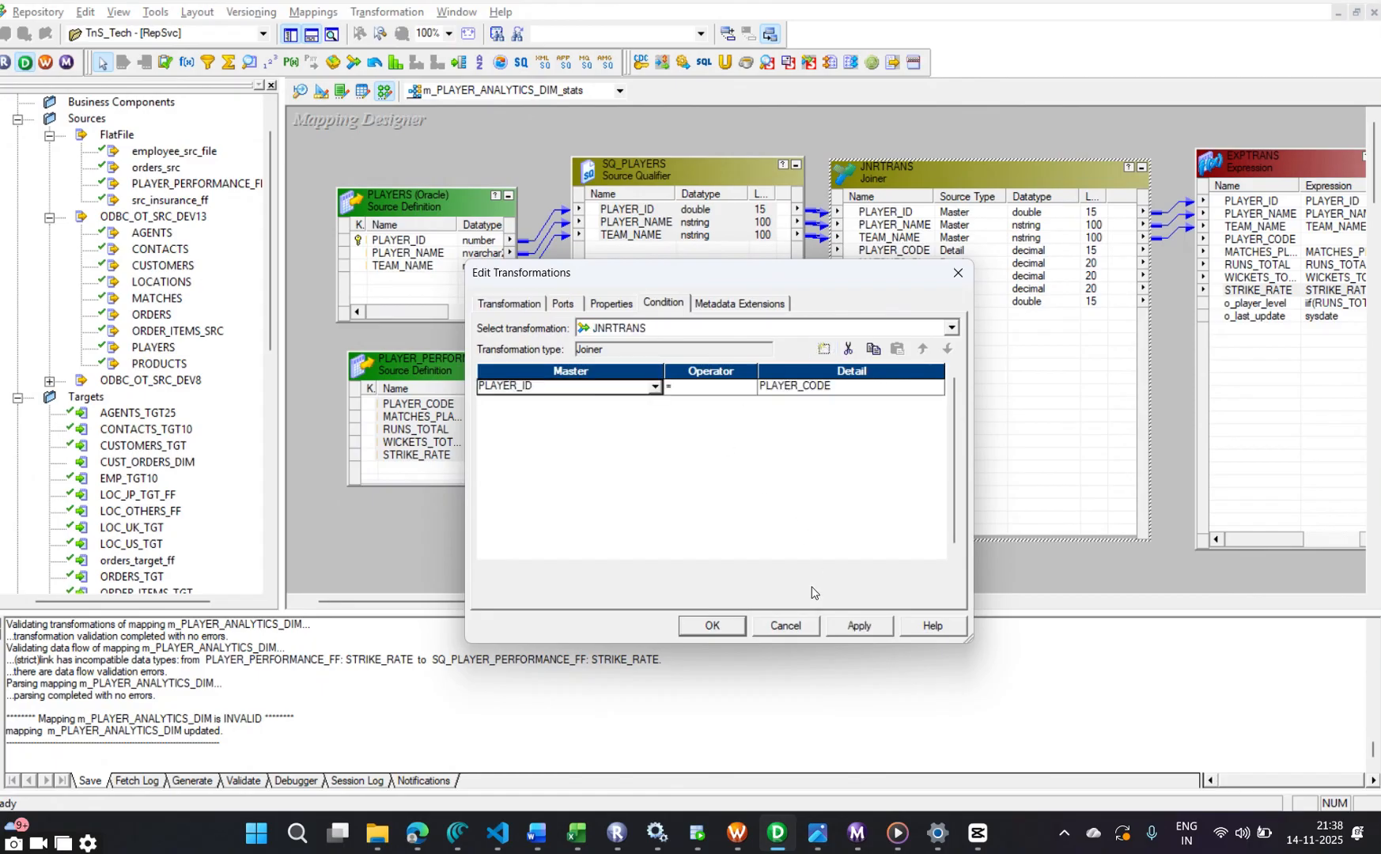
click(885, 628)
click(774, 511)
click(712, 627)
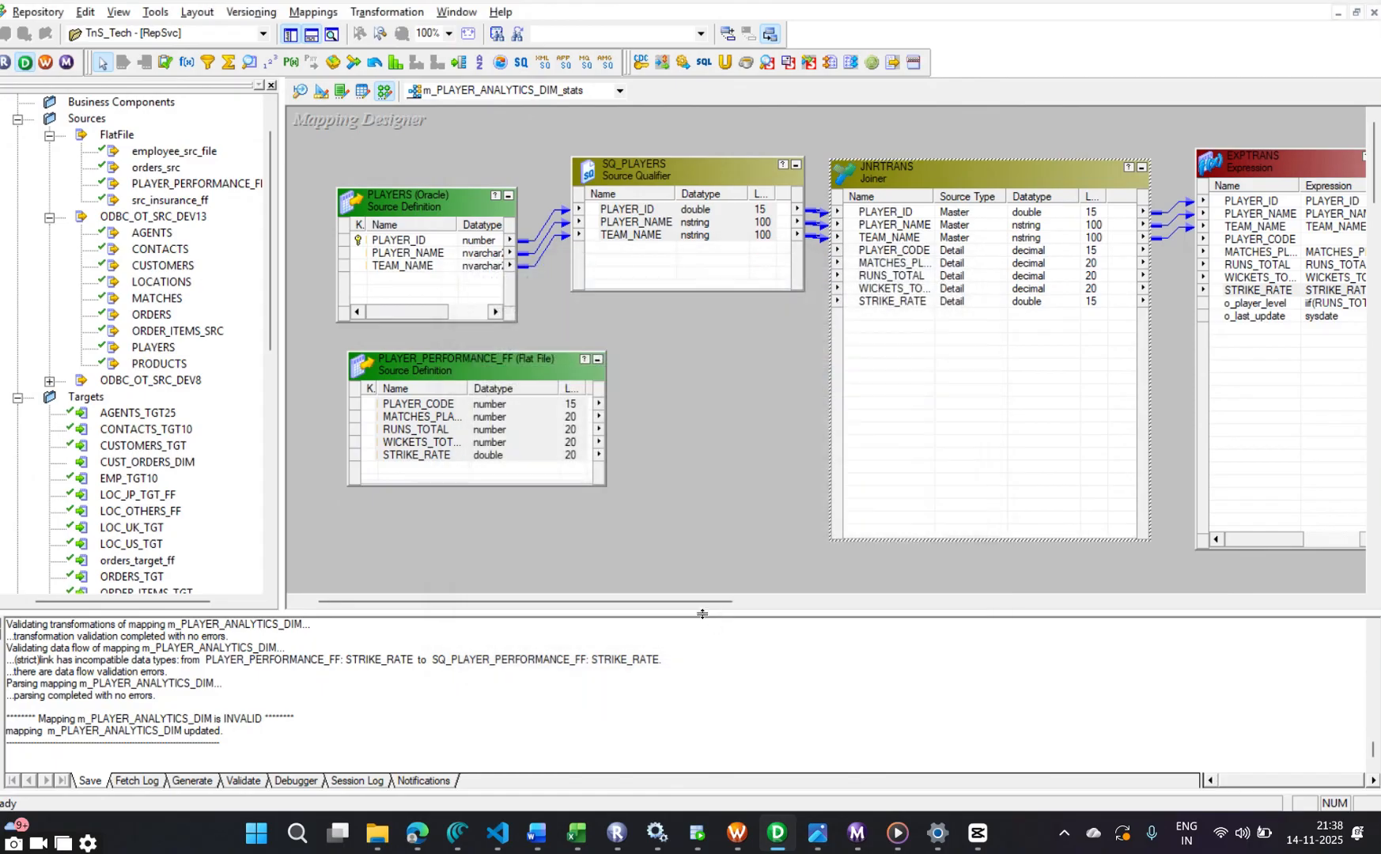
Try to link all PLAYER_PERFORMANCE_FF columns to the new Joiner detail ports, and move the SQ_PLAYERS Source Qualifier slightly up
click(431, 406)
right_click(431, 408)
click(466, 418)
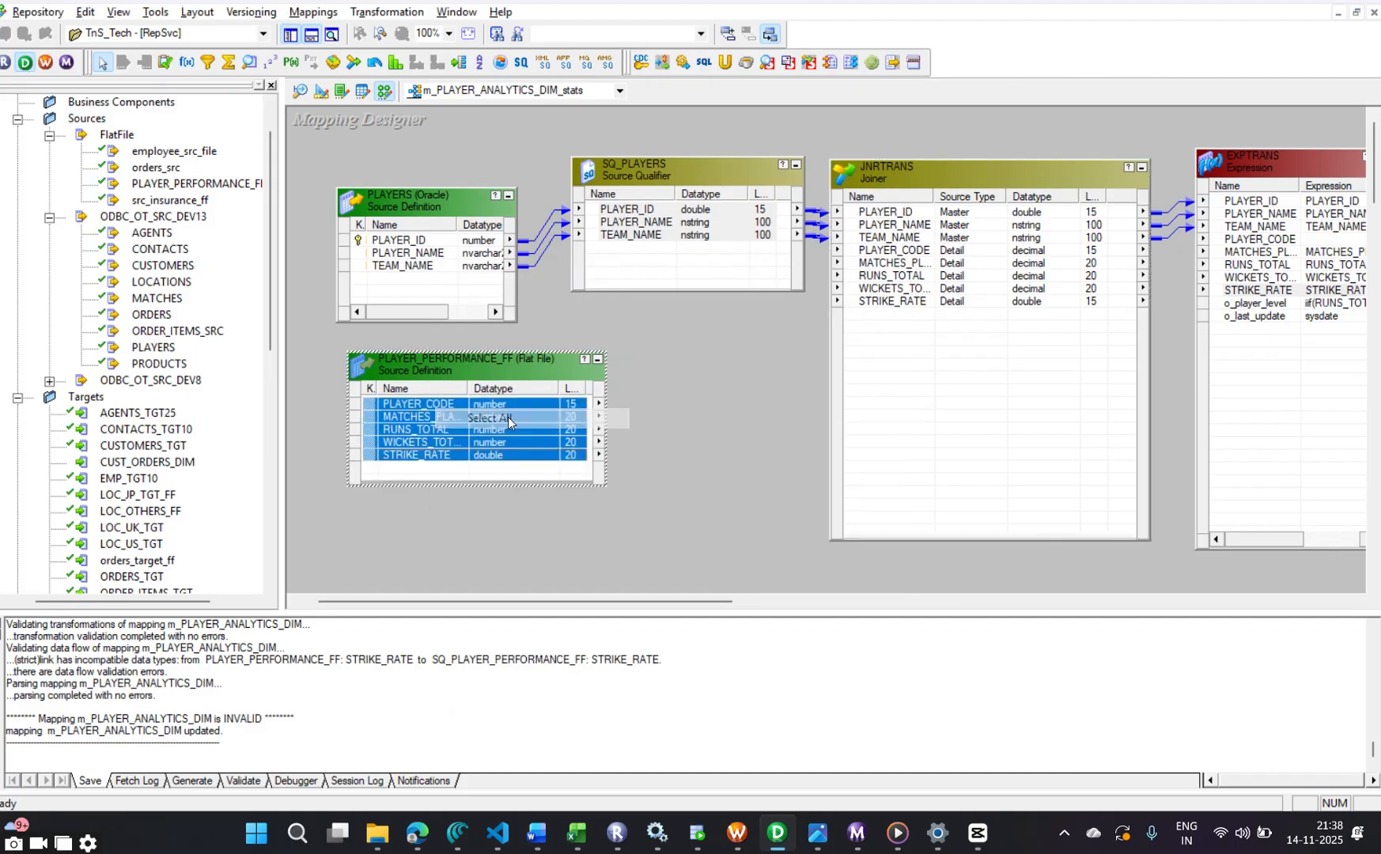
drag(468, 407, 877, 261)
click(676, 170)
drag(676, 169, 668, 138)
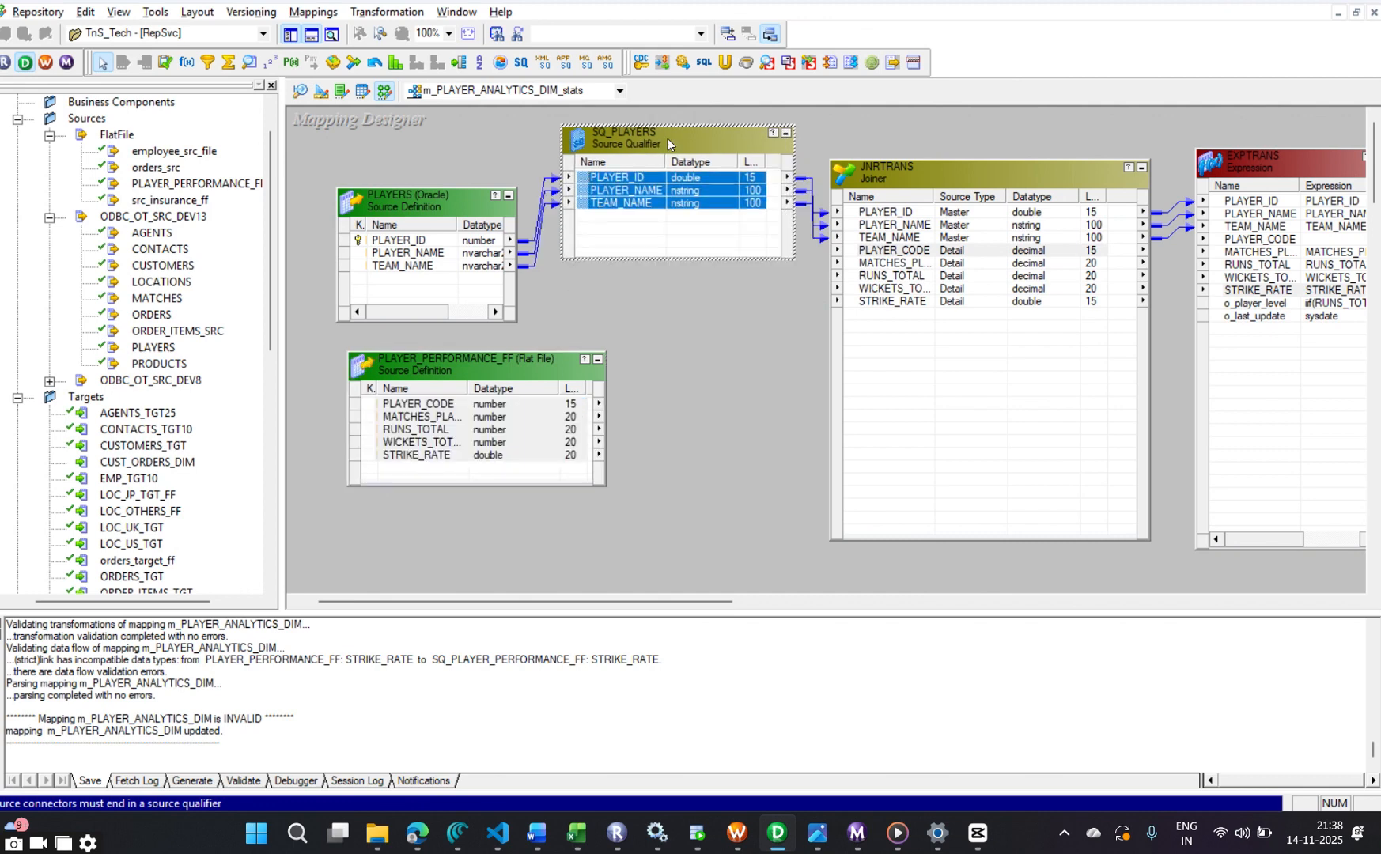
Reselect all PLAYER_PERFORMANCE_FF columns and retry connecting them straight to the Joiner
click(478, 424)
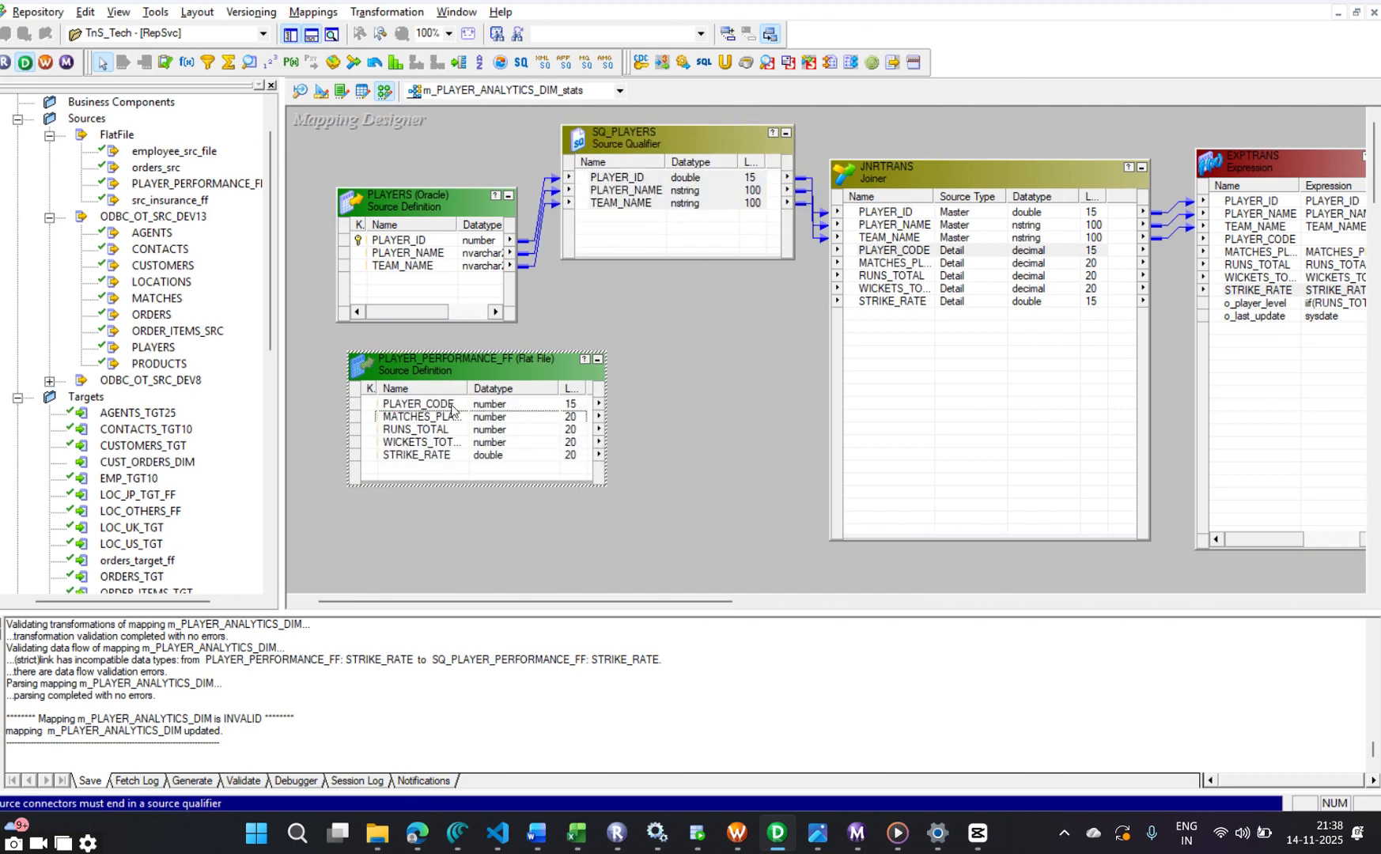
click(448, 405)
right_click(448, 407)
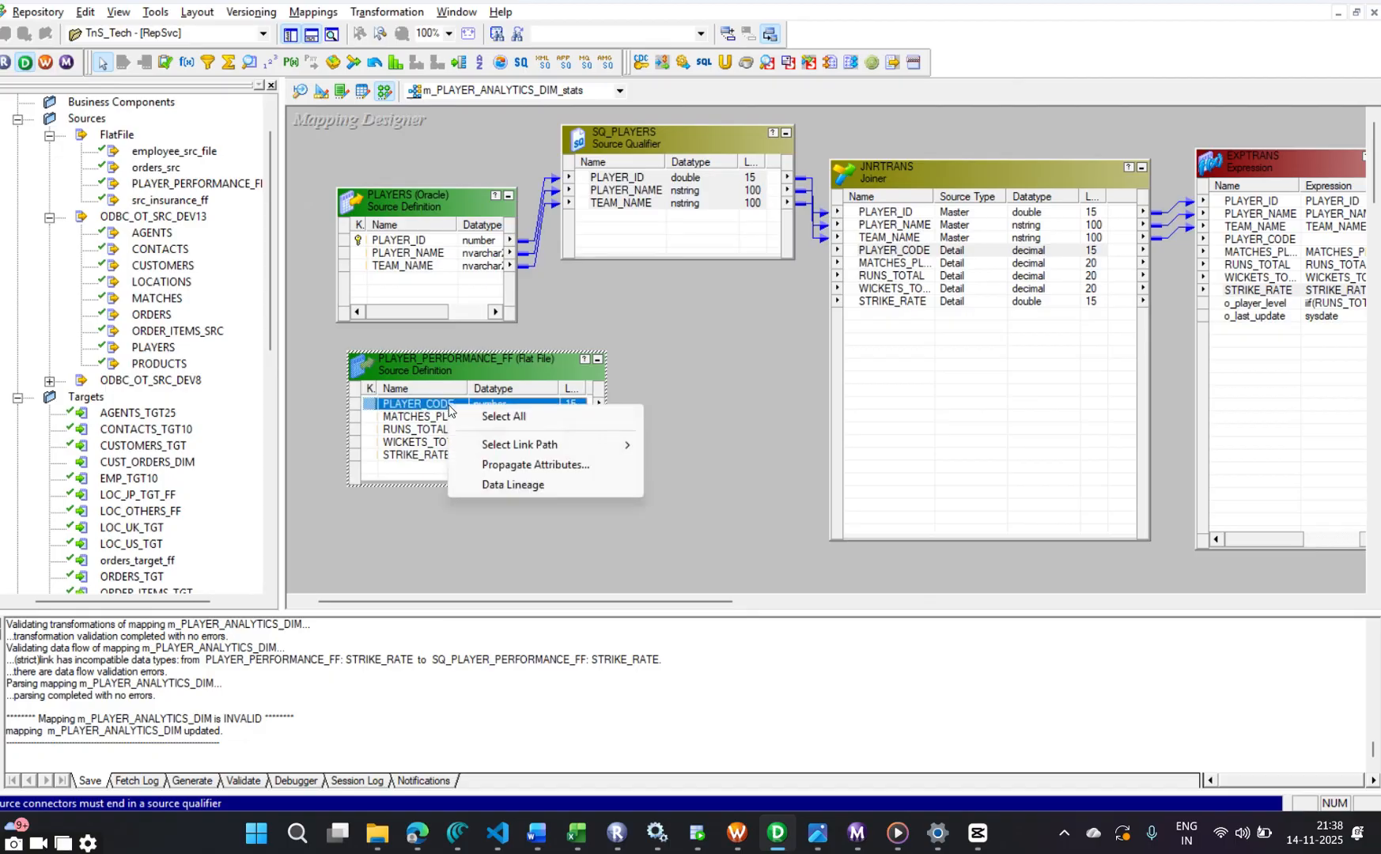
click(527, 418)
drag(527, 417, 917, 370)
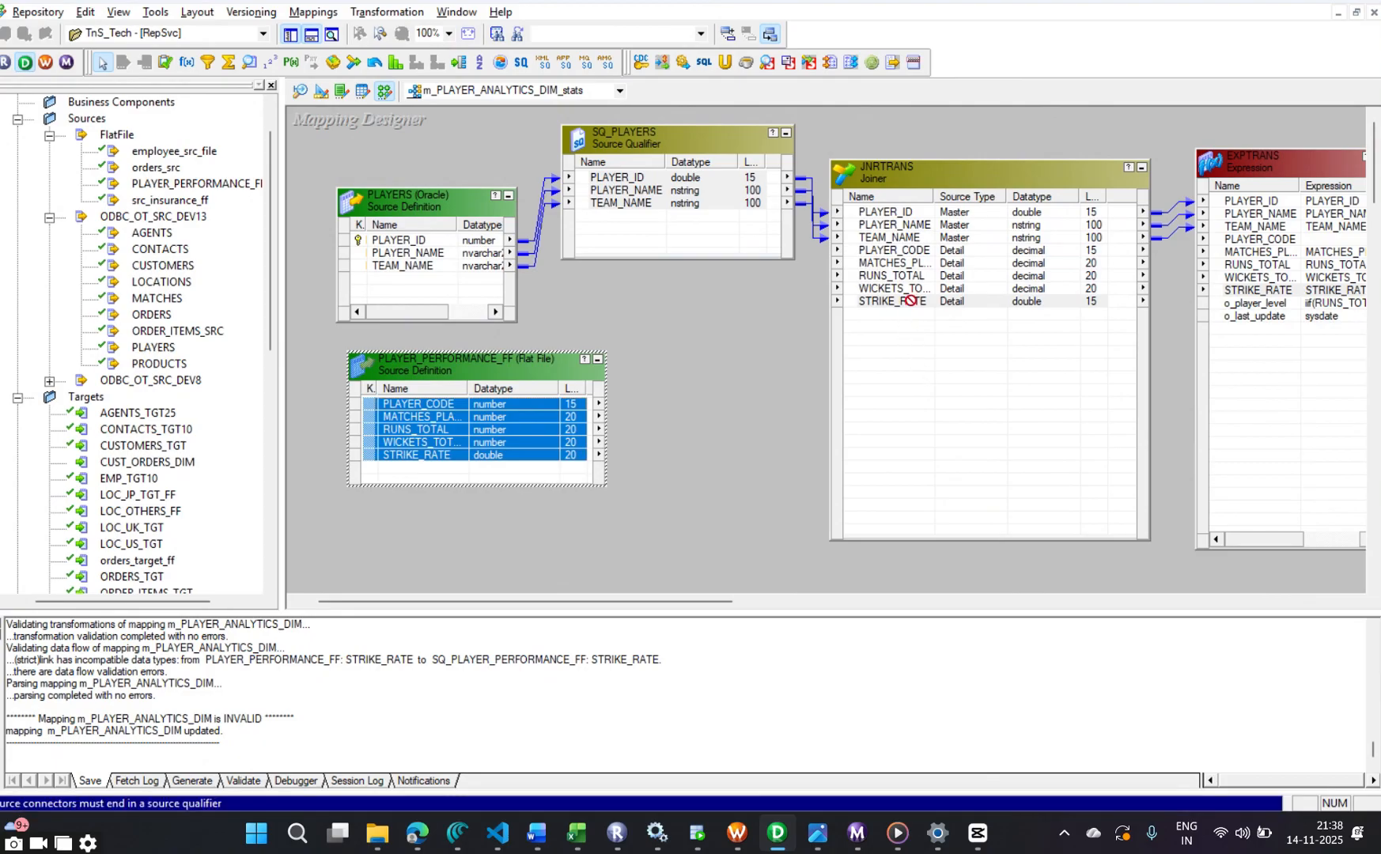
Move the PLAYERS source level with its Source Qualifier and shift the JNRTRANS Joiner slightly down
drag(442, 215, 422, 154)
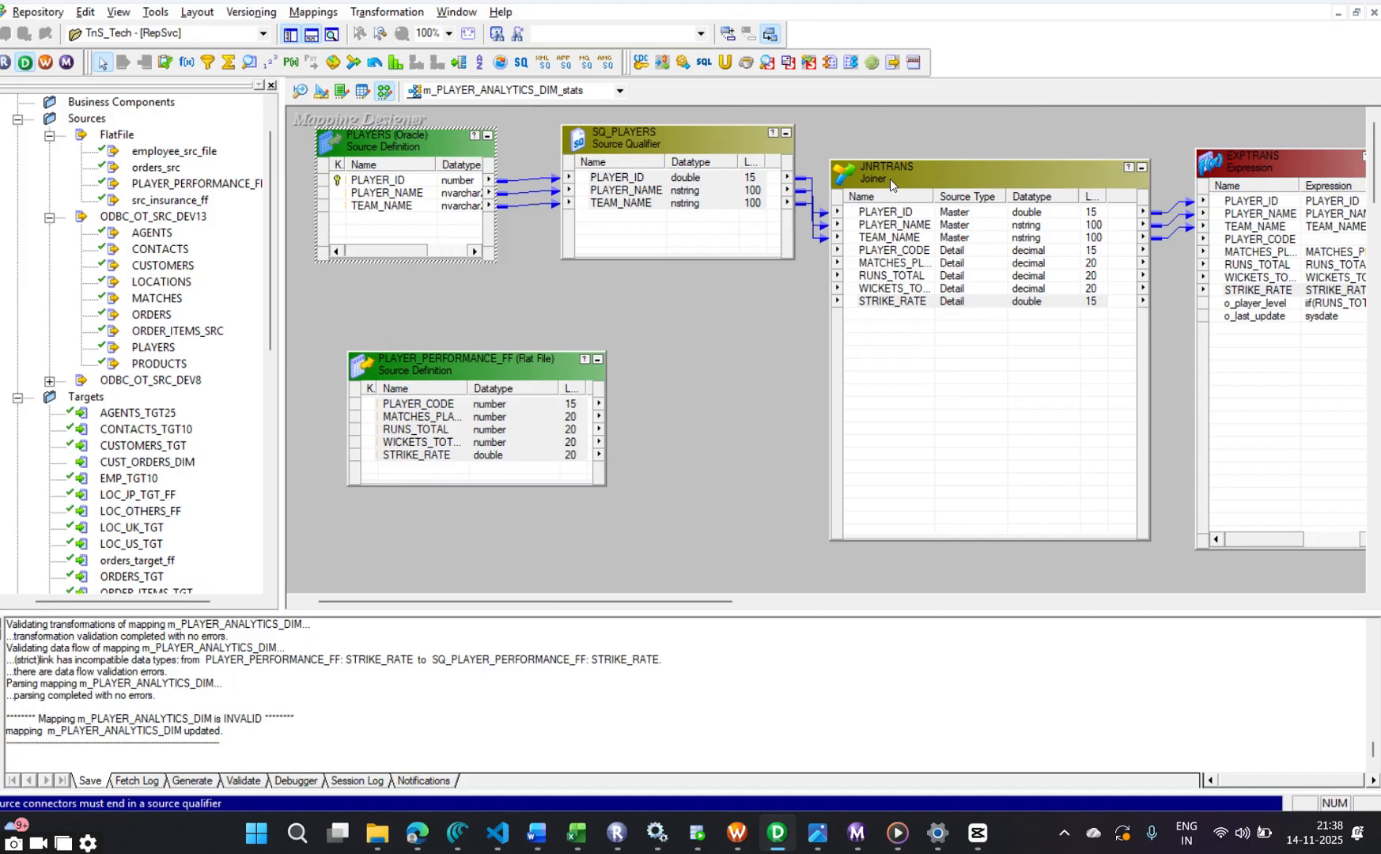
drag(889, 179, 908, 218)
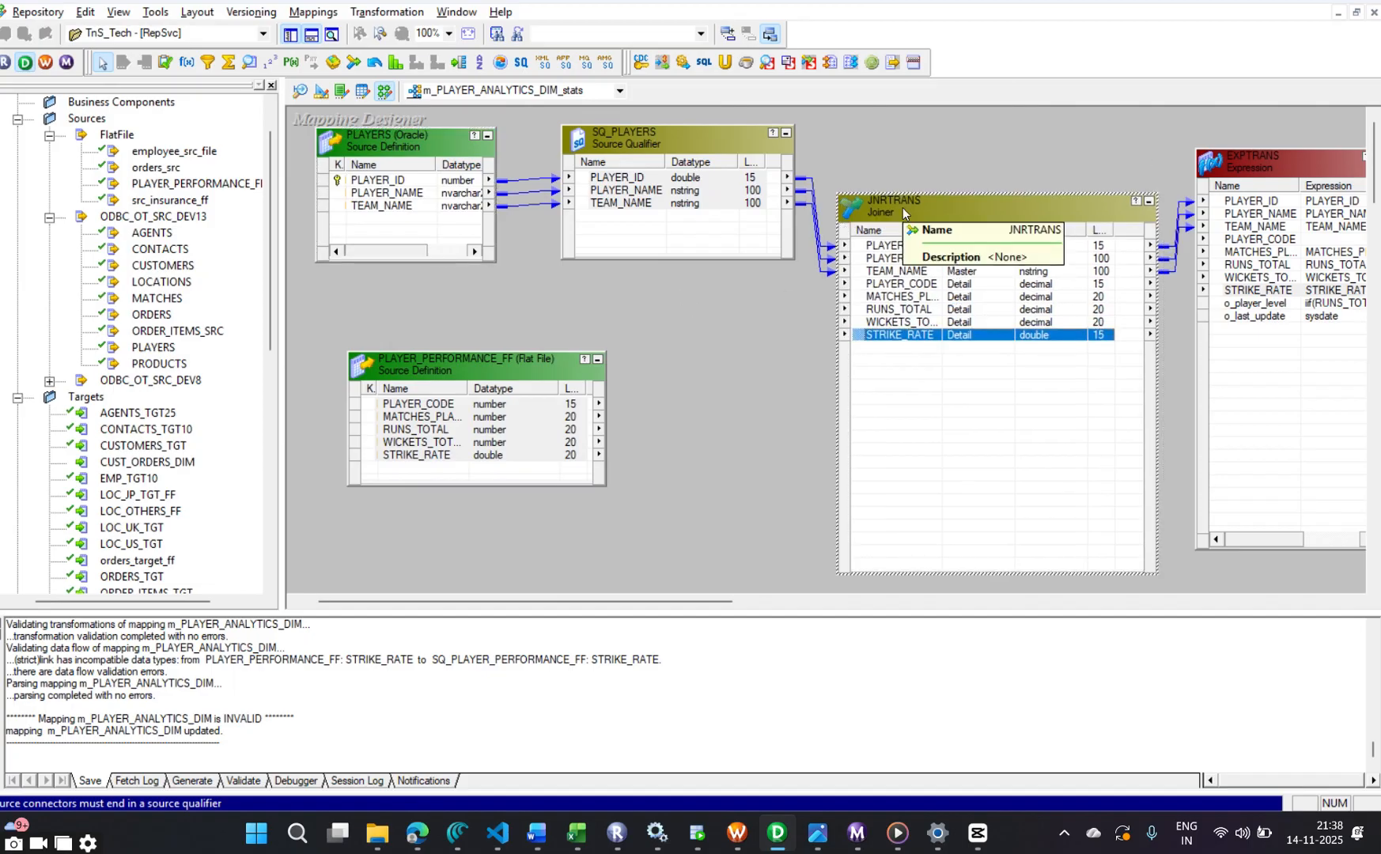
Try again to link all PLAYER_PERFORMANCE_FF source columns directly to the Joiner's PLAYER_CODE detail port and those below it
click(478, 434)
key(ctrl+a)
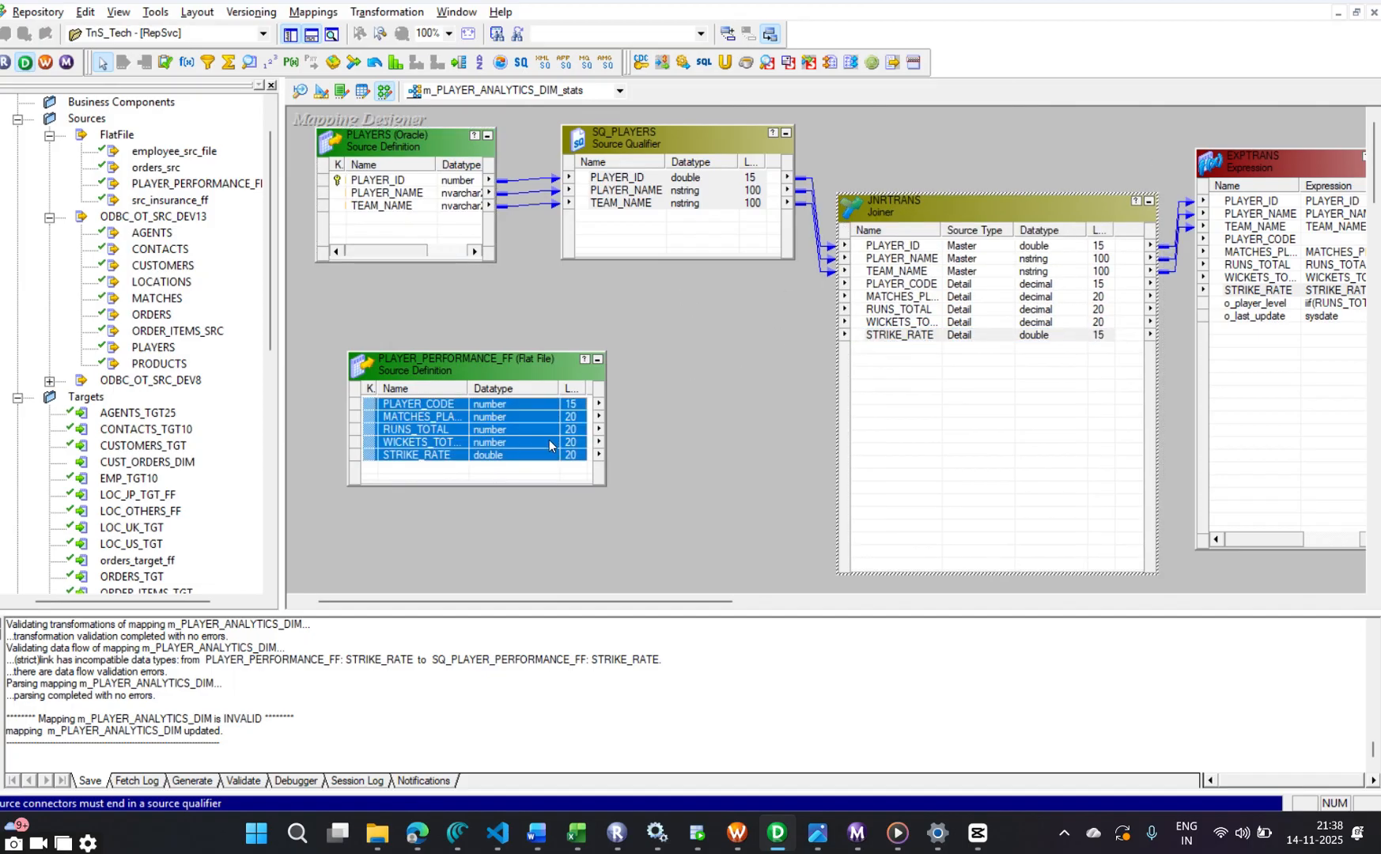
drag(407, 412, 898, 289)
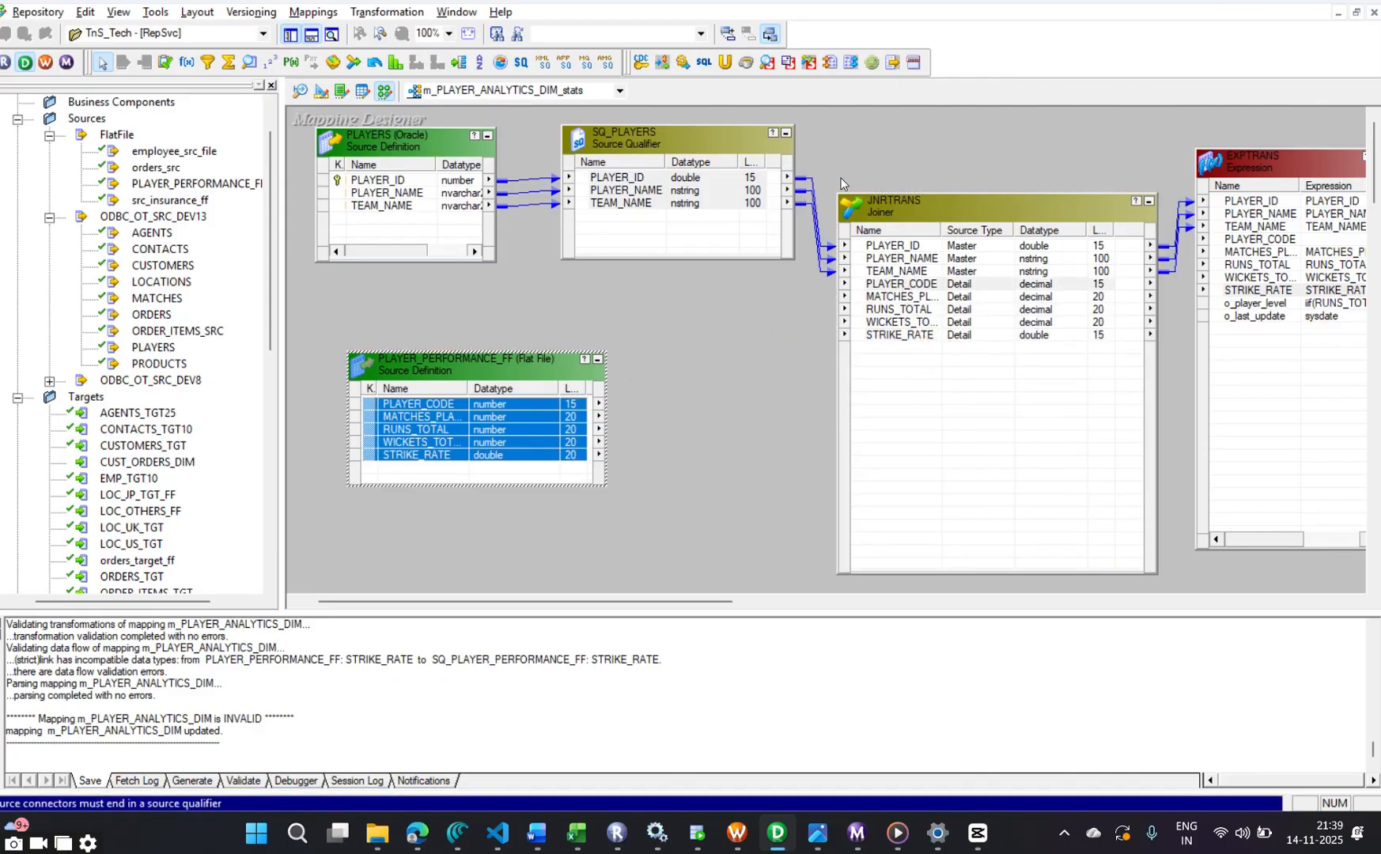
Delete the JNRTRANS Joiner and the PLAYER_PERFORMANCE_FF source definition from the mapping
click(1131, 482)
key(Delete)
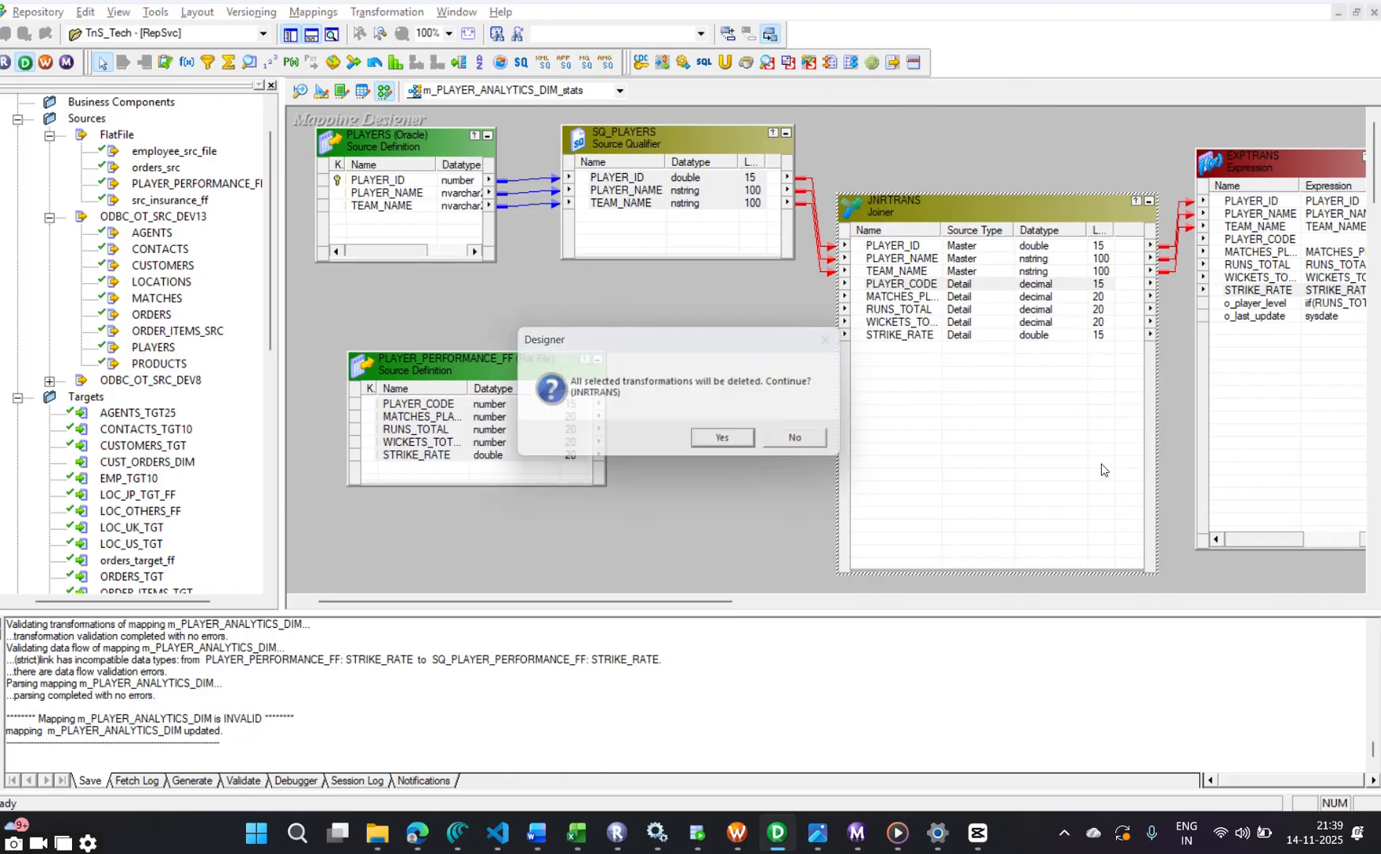
click(752, 441)
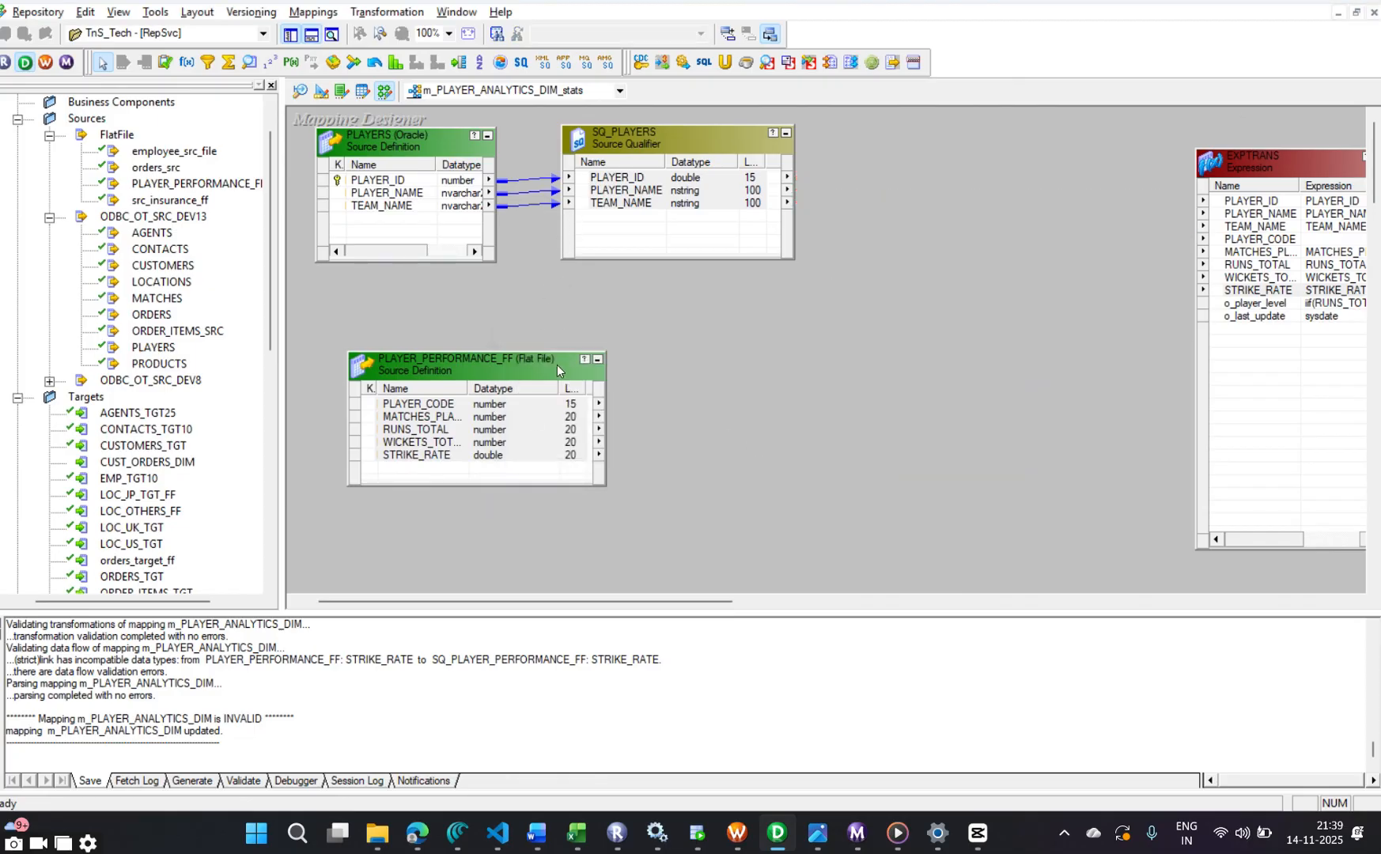
drag(556, 364, 497, 367)
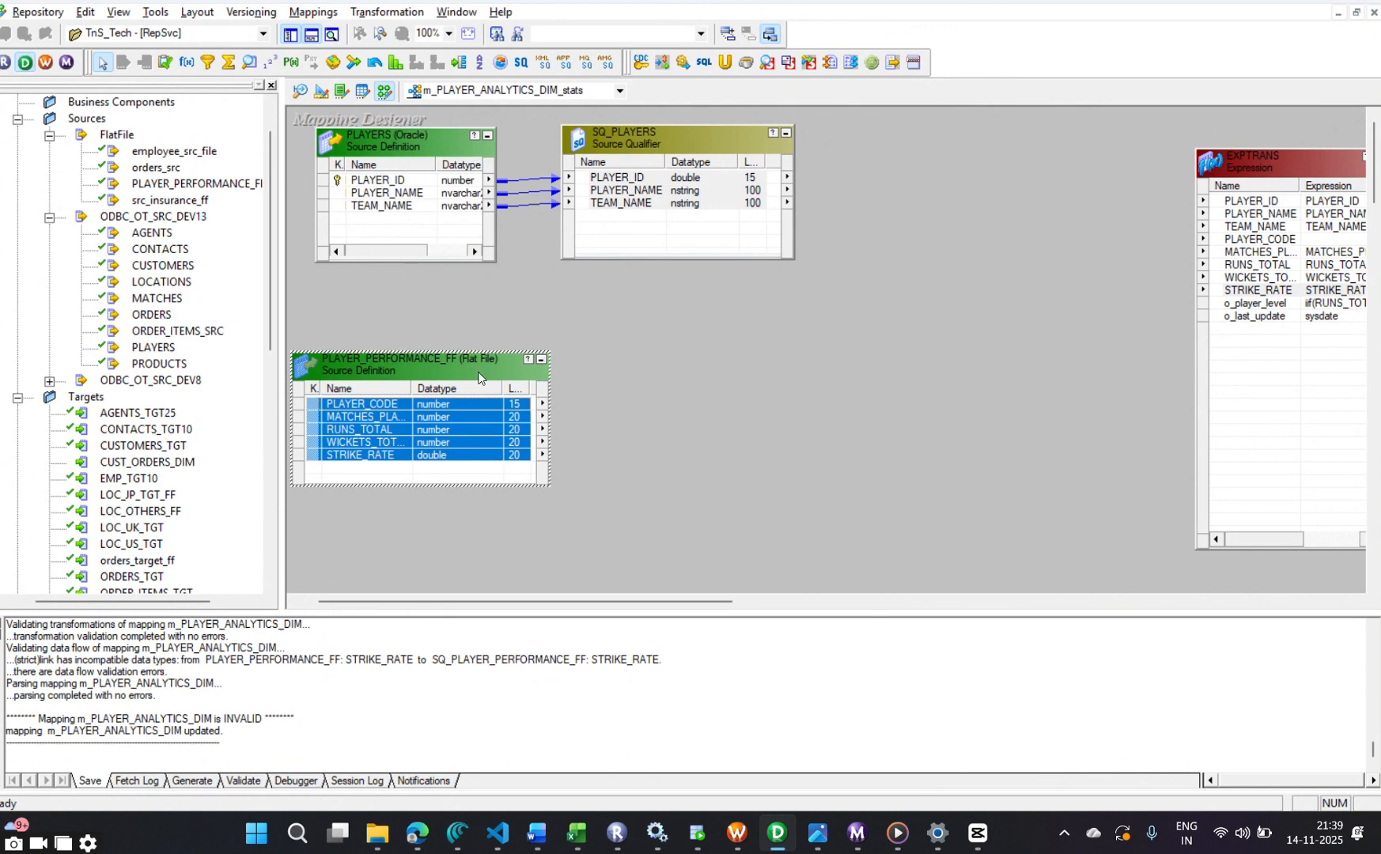
key(Delete)
click(732, 445)
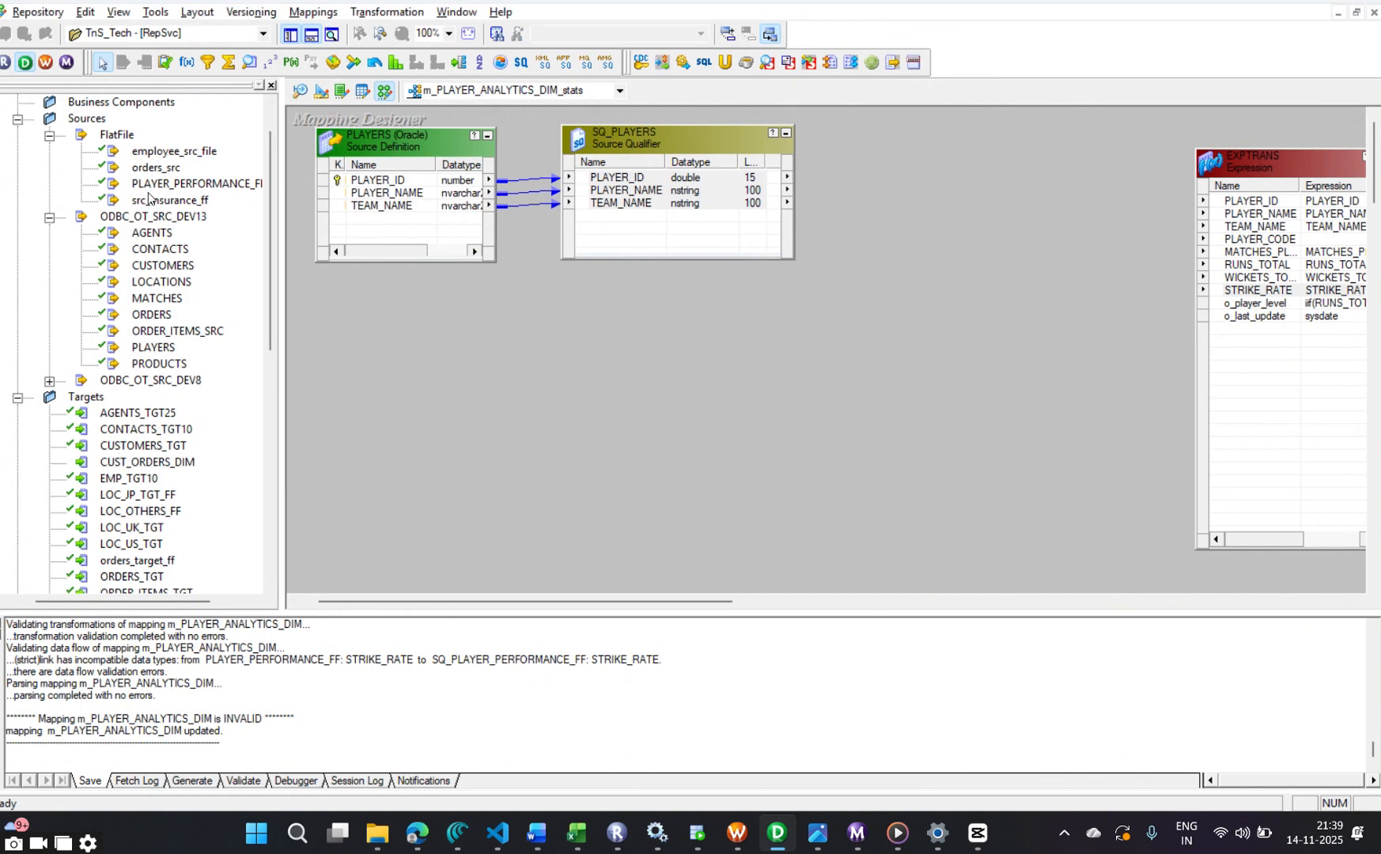
Add the PLAYER_PERFORMANCE_FF flat-file source below PLAYERS again and place its Source Qualifier beside it, beneath SQ_PLAYERS
drag(150, 184, 393, 367)
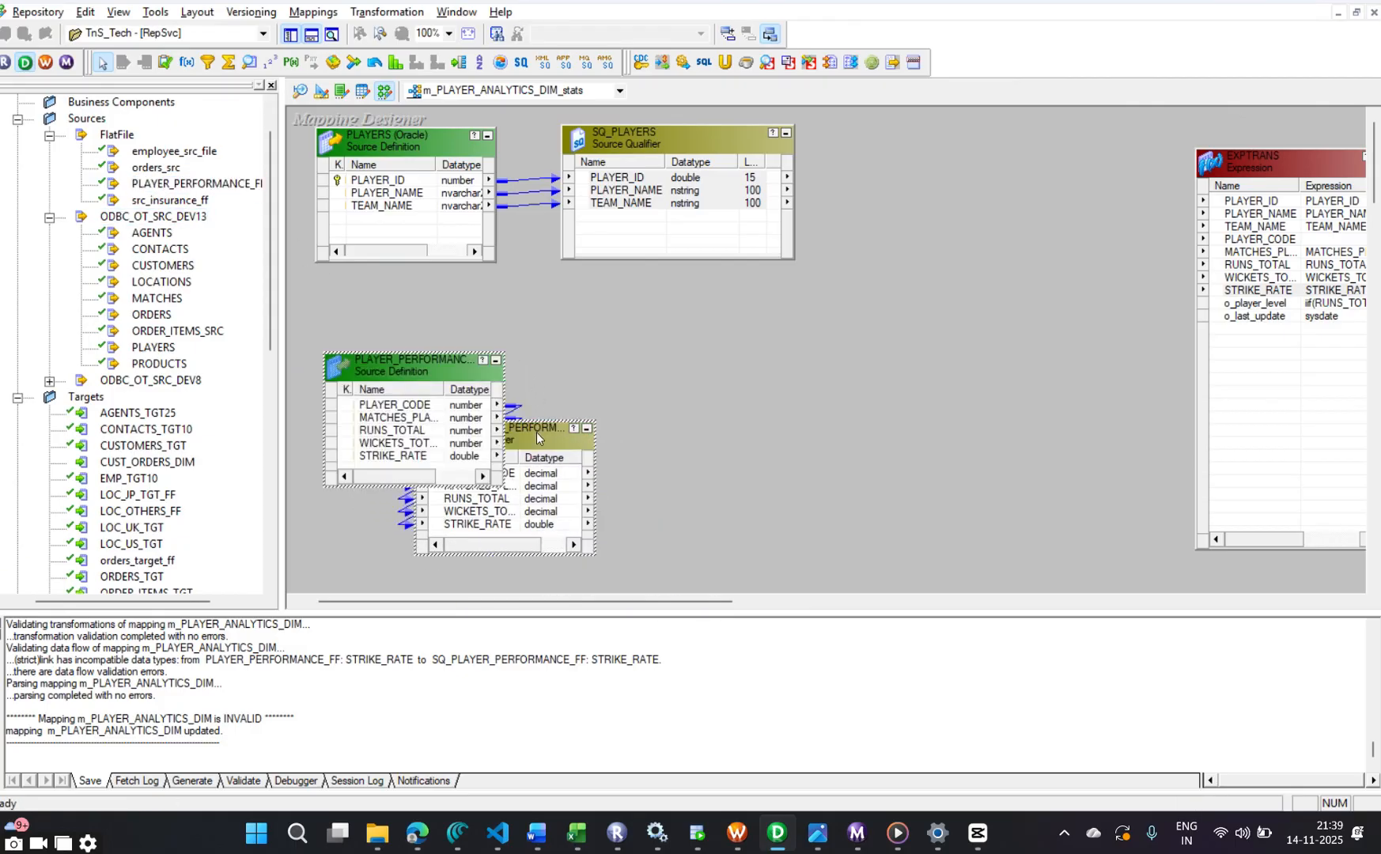
drag(536, 431, 681, 375)
click(715, 422)
Create a Joiner between the Source Qualifiers and EXPTRANS, and link all SQ_PLAYERS ports into it
click(354, 61)
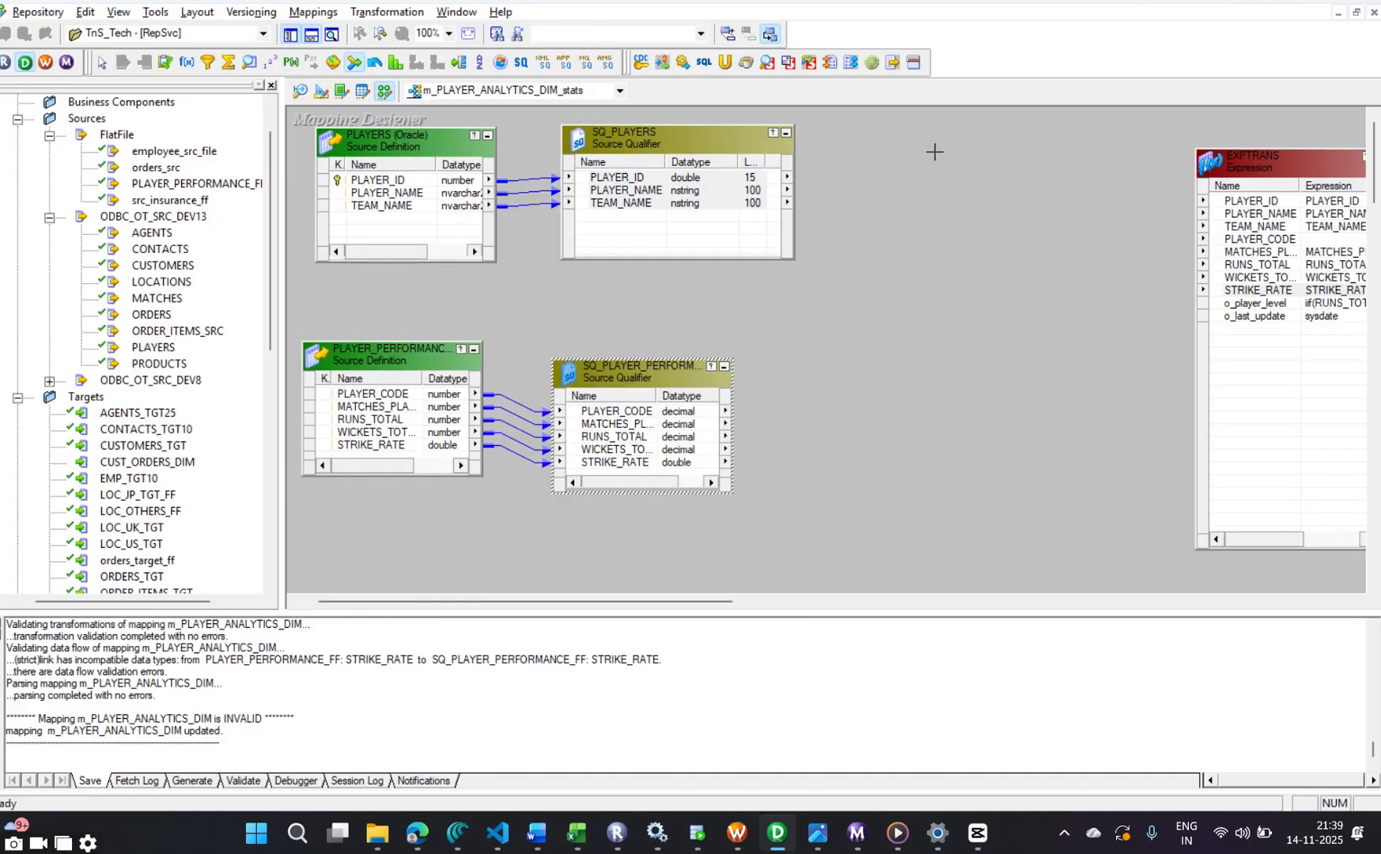
drag(879, 150, 1127, 513)
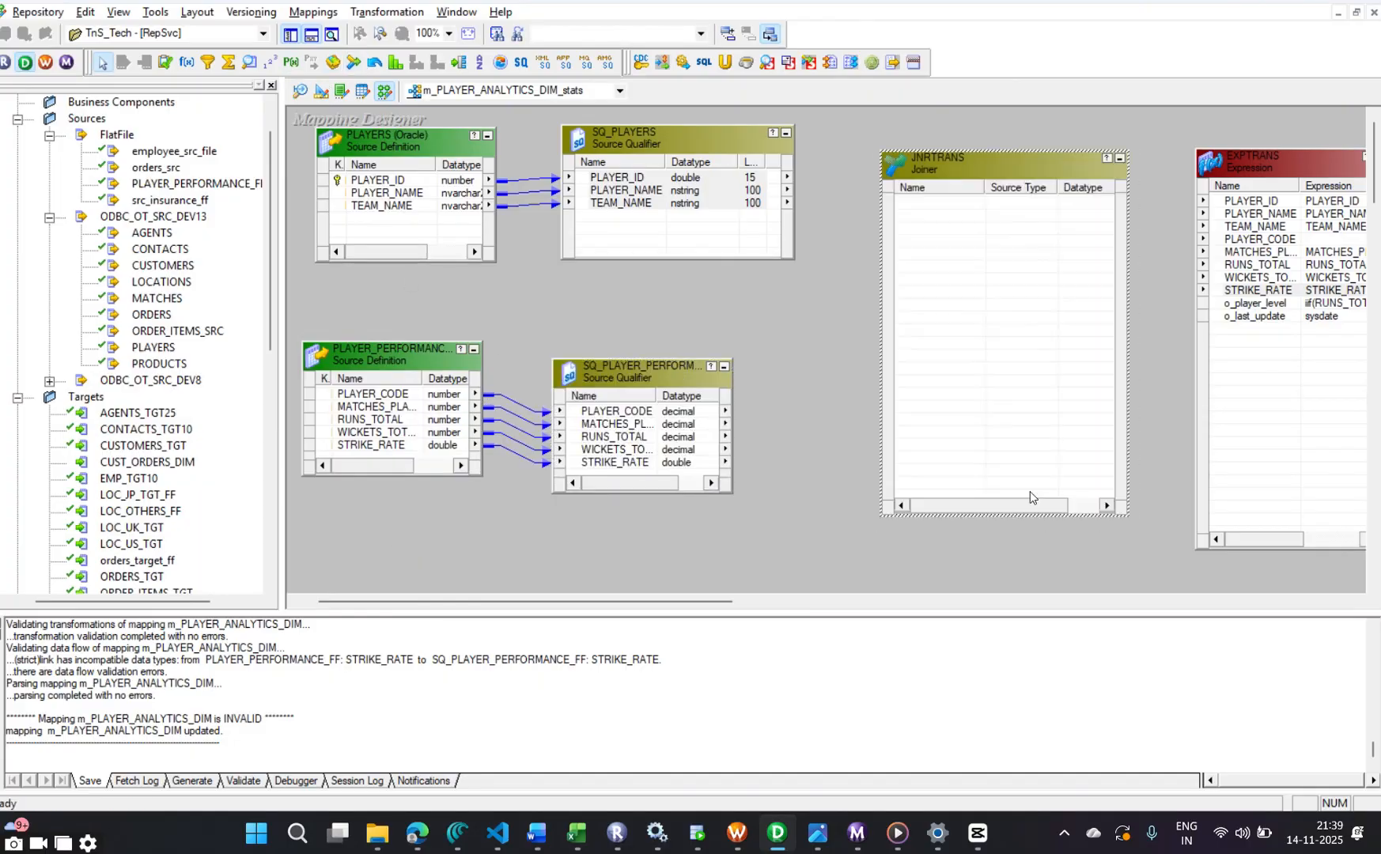
right_click(611, 192)
click(656, 199)
drag(627, 189, 934, 221)
Link all SQ_PLAYER_PERFORMANCE_FF ports into the Joiner below the PLAYERS ports
right_click(596, 427)
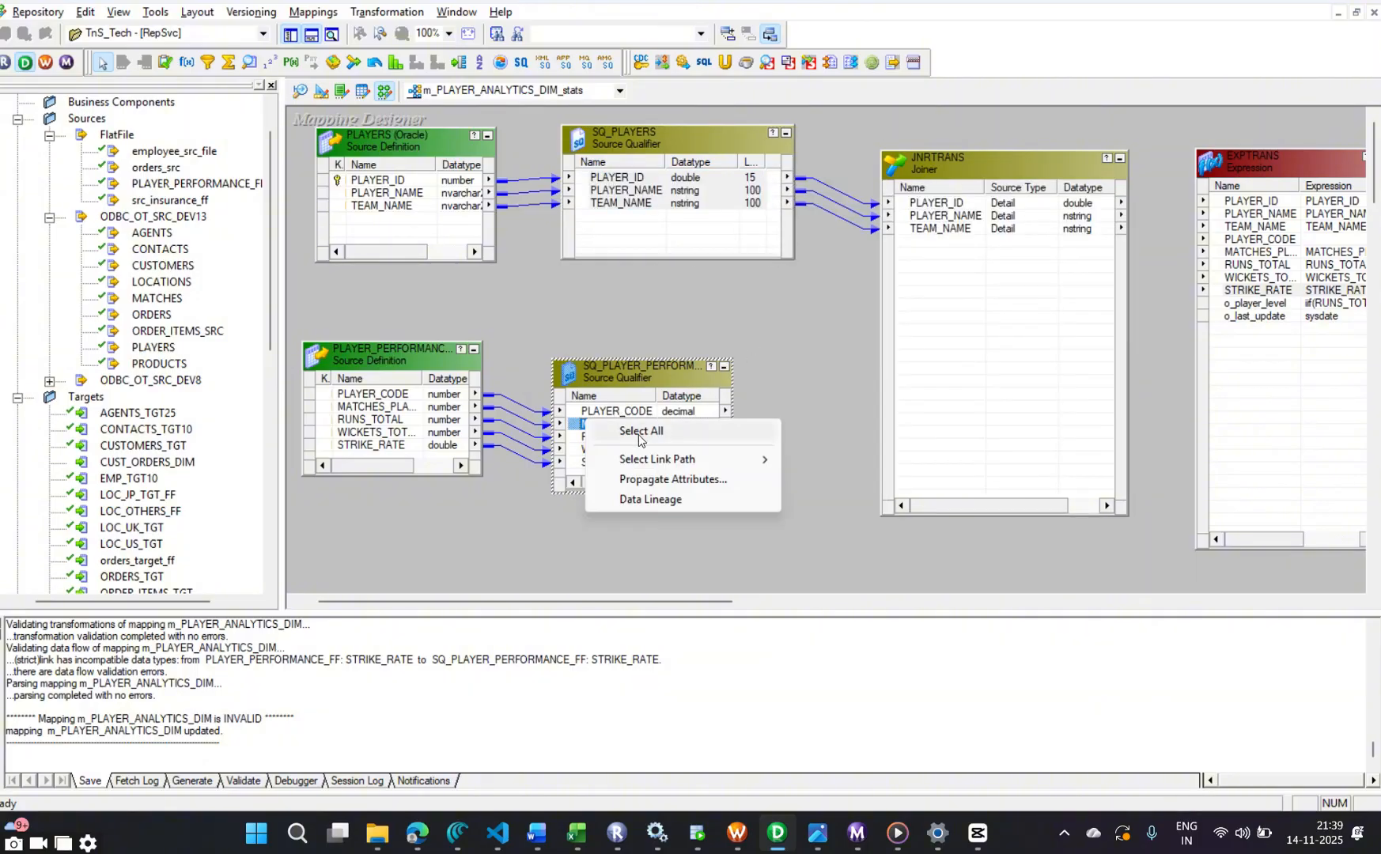
click(637, 432)
drag(668, 411, 981, 244)
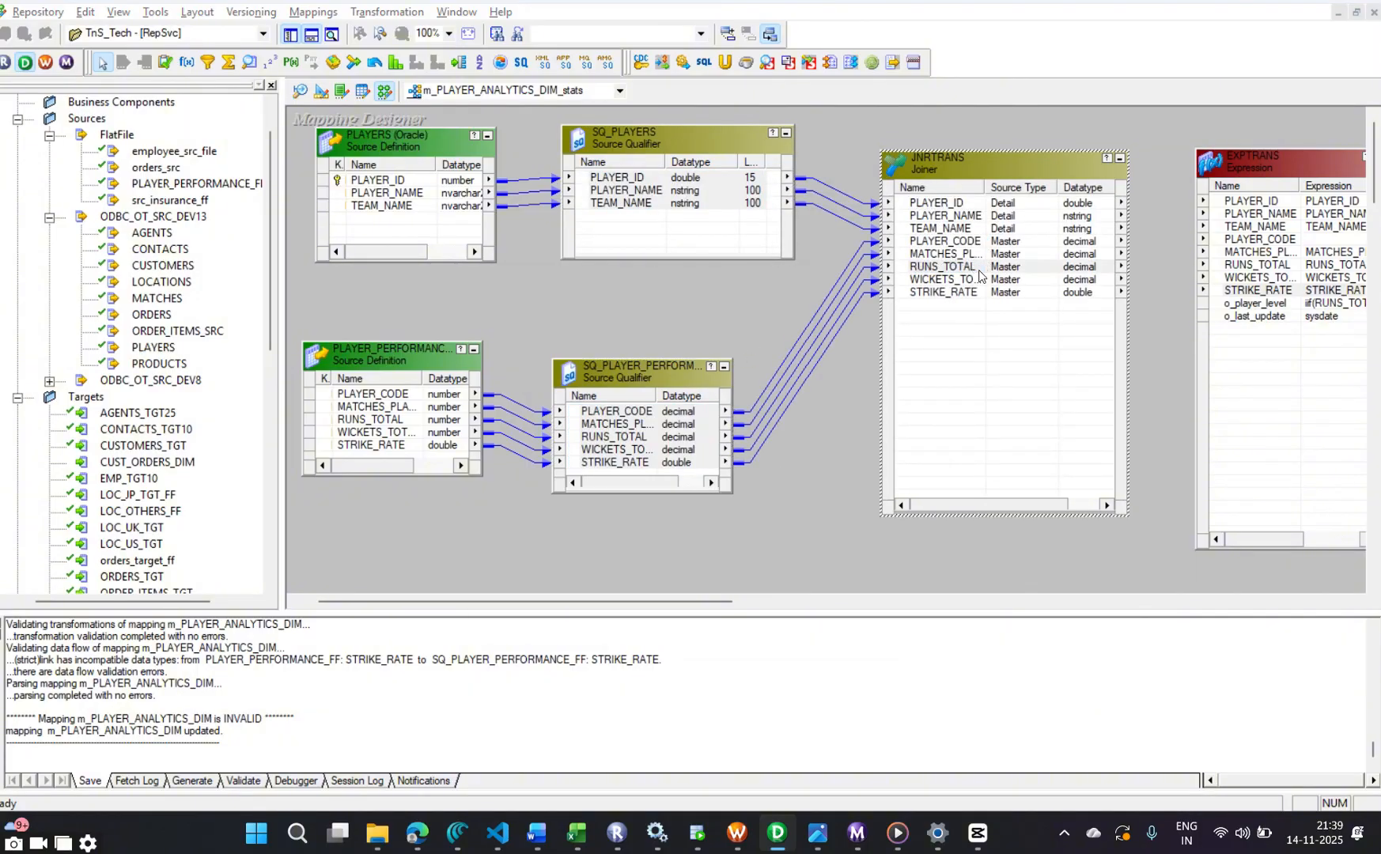
Add the join condition PLAYER_CODE = PLAYER_ID to the Joiner and accept it despite the datatype mismatch
double_click(981, 273)
click(666, 304)
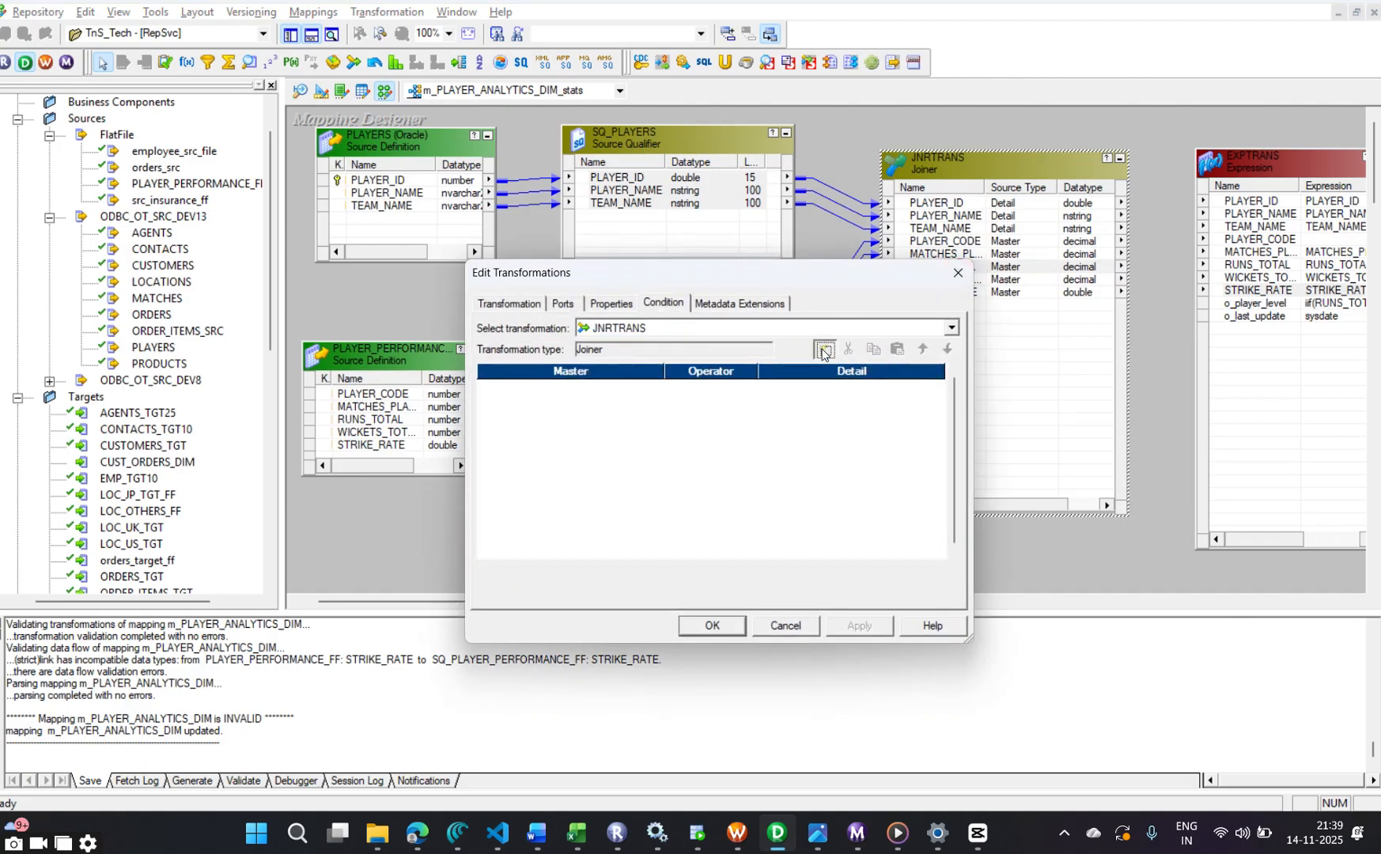
click(824, 349)
click(861, 624)
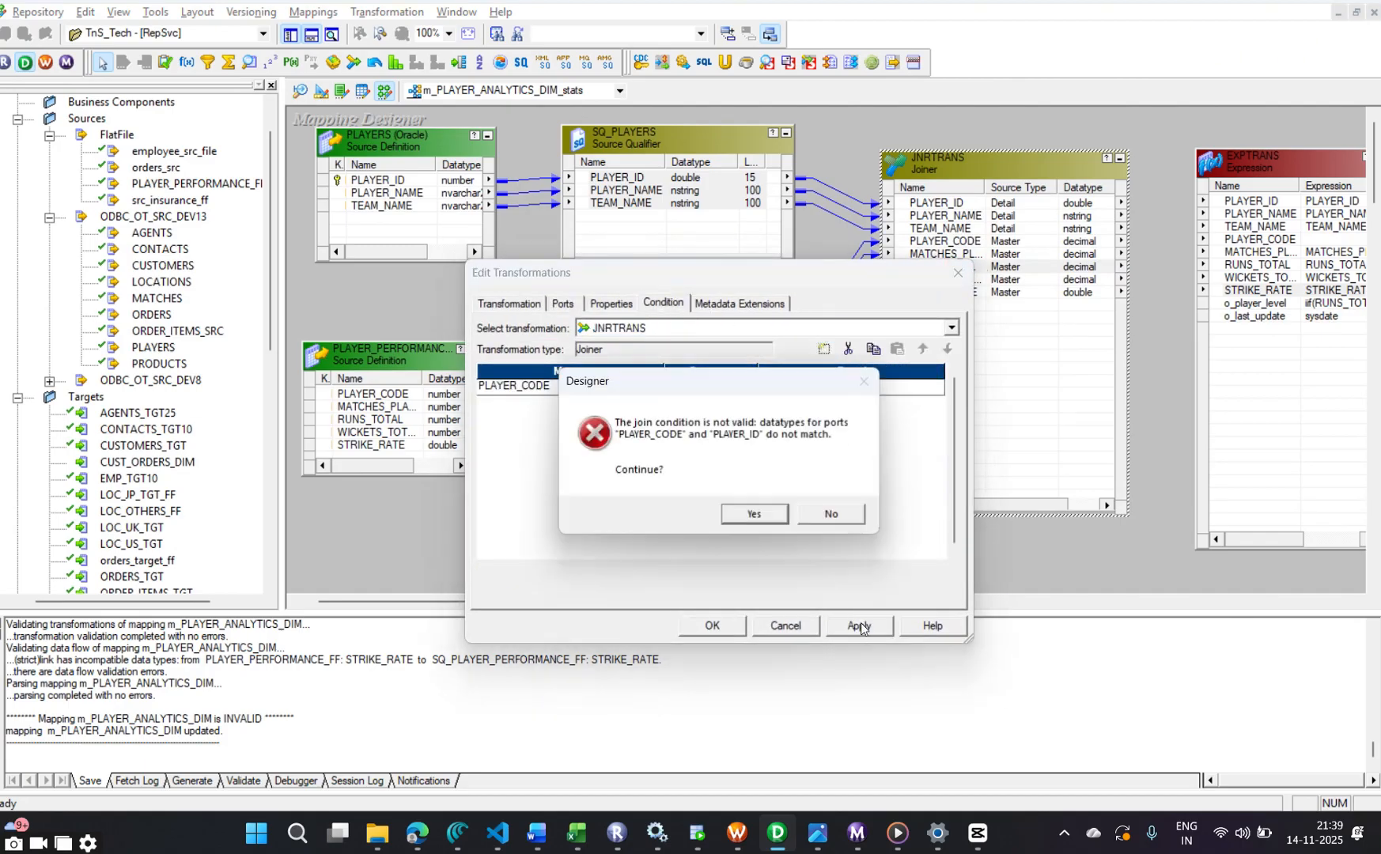
click(754, 512)
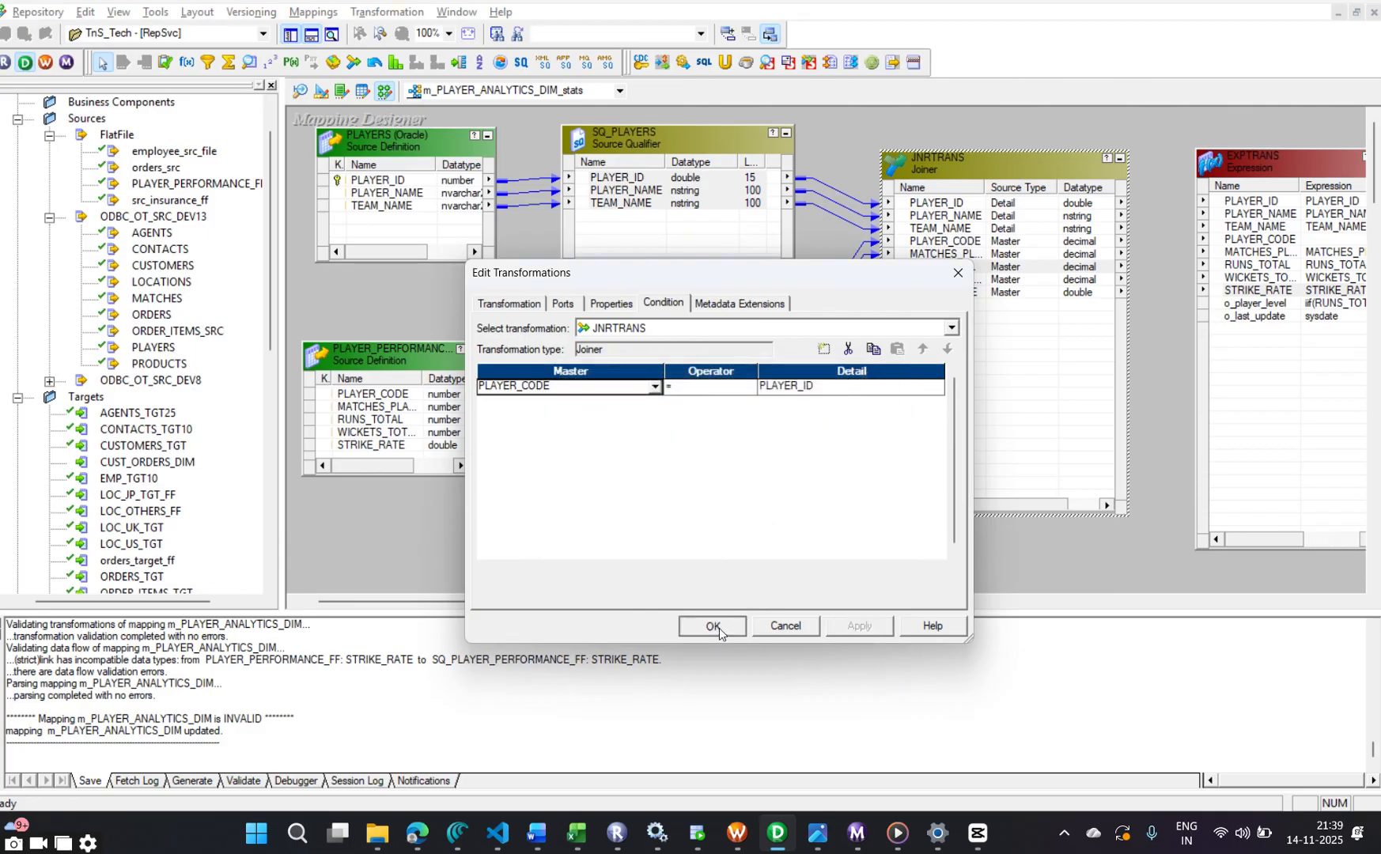
click(718, 628)
Change the PLAYER_CODE port's datatype to double in the SQ_PLAYER_PERFORMANCE_FF Source Qualifier and apply the edit
click(687, 436)
double_click(687, 437)
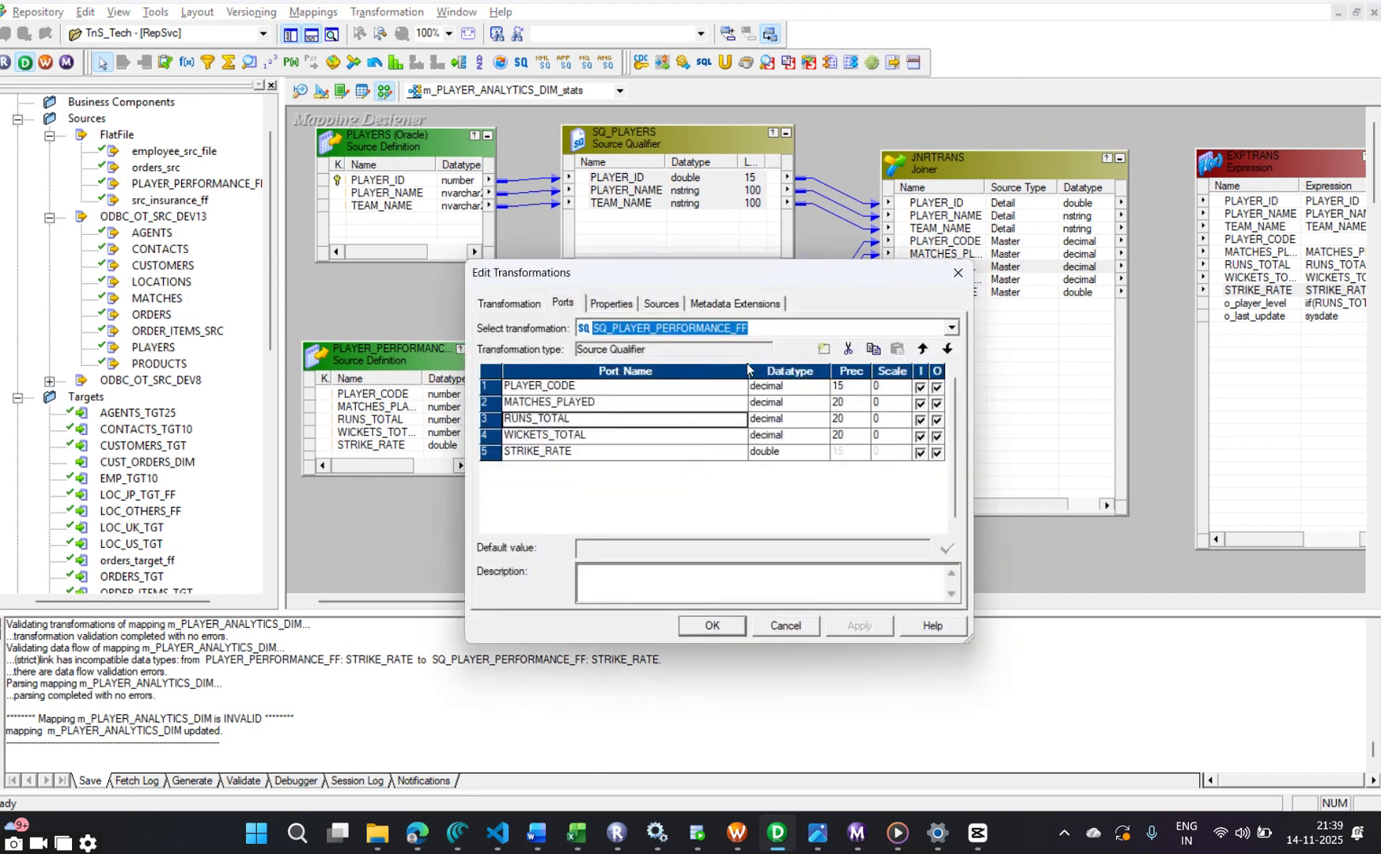
click(817, 389)
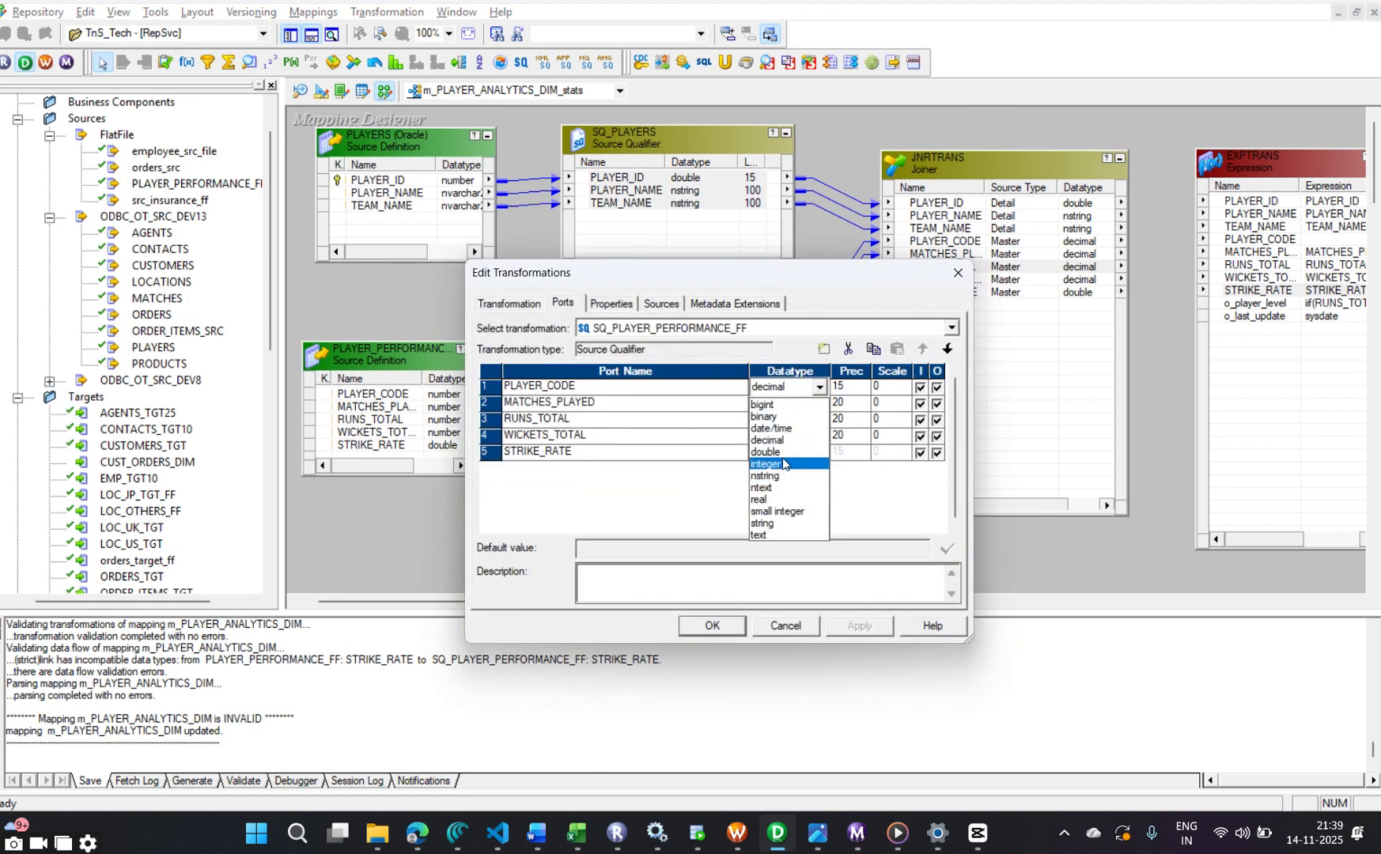
click(785, 454)
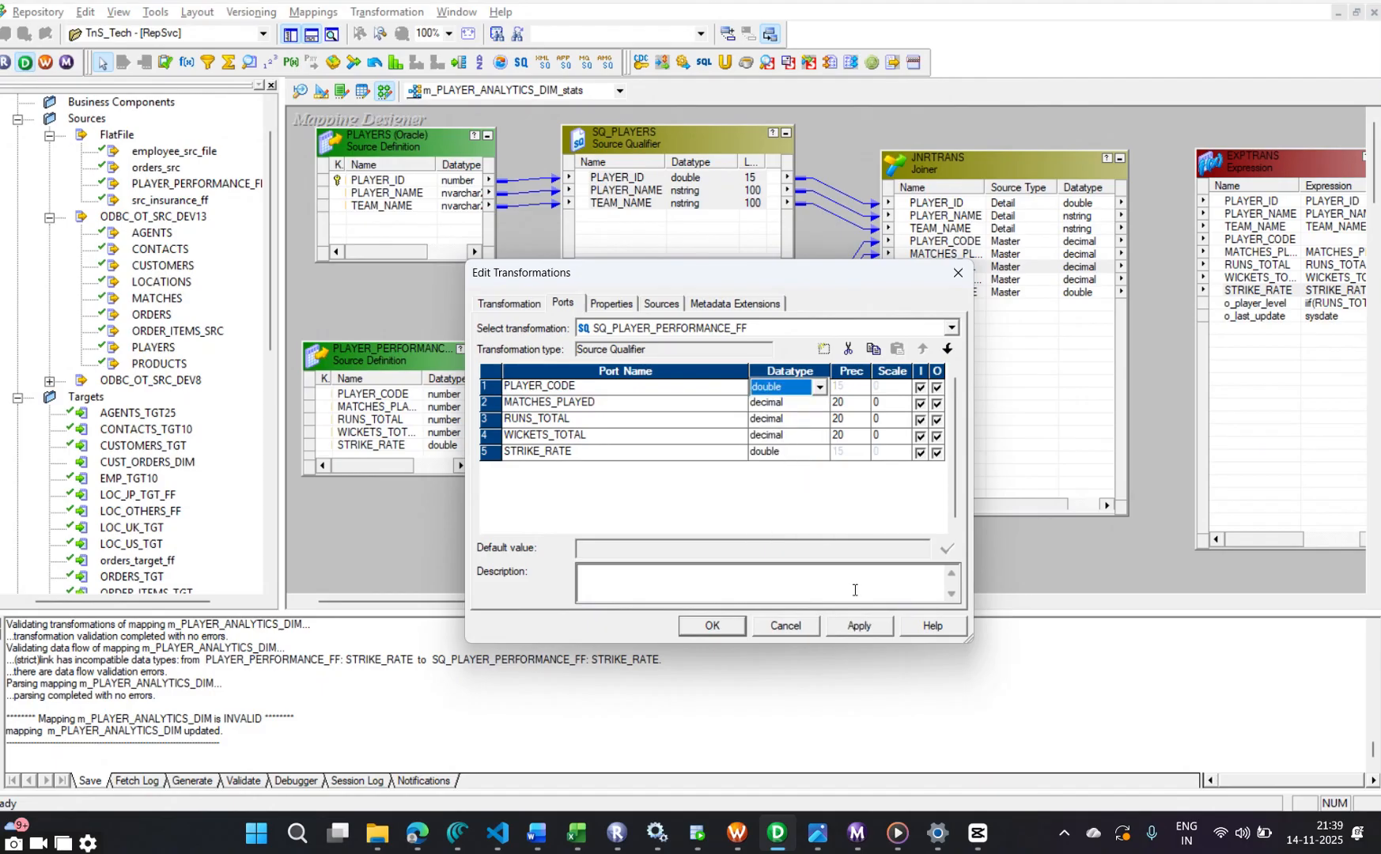
click(870, 628)
click(707, 627)
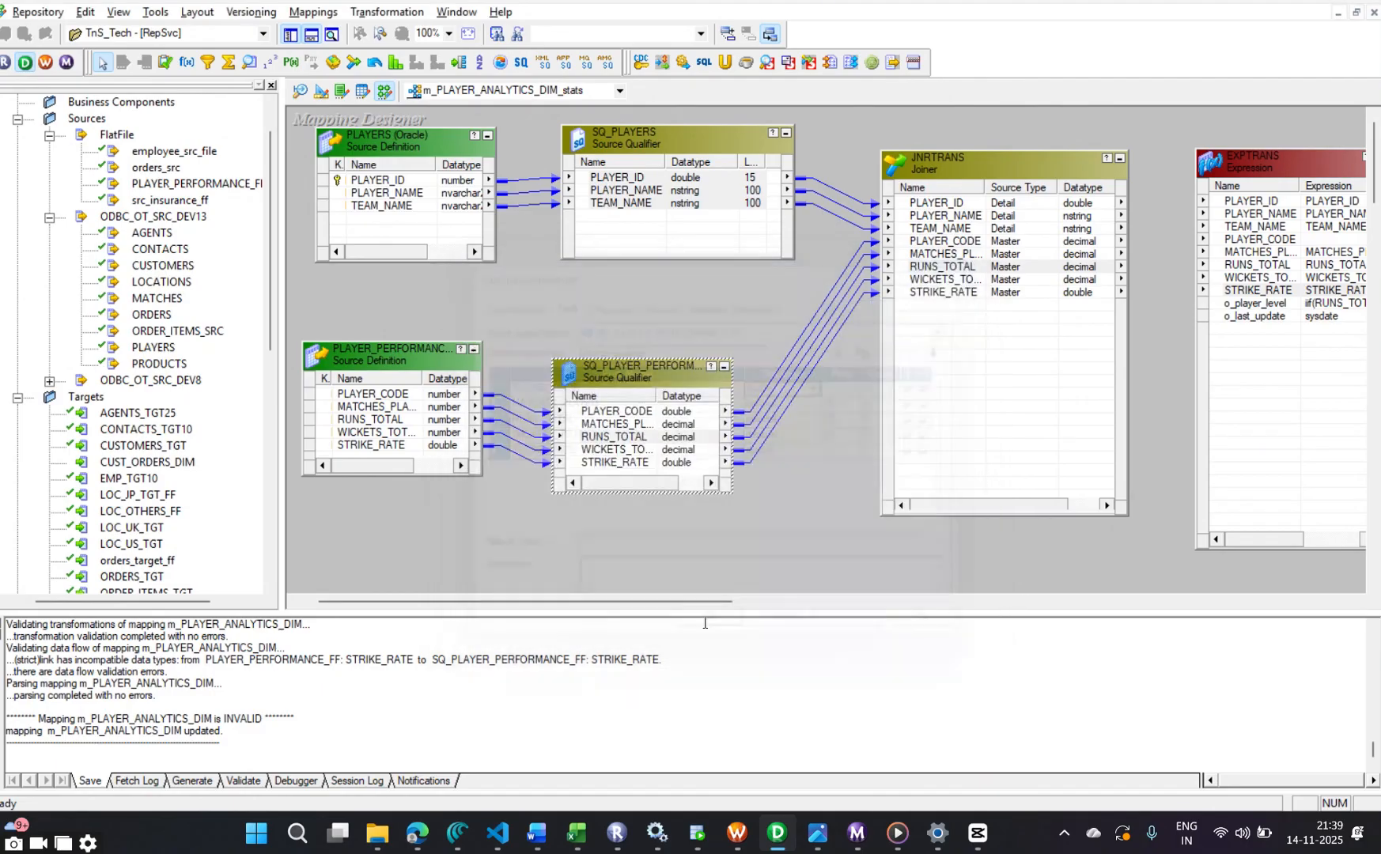
Try PLAYER_NAME as the detail port matched with PLAYER_CODE in the Joiner's join condition
double_click(930, 314)
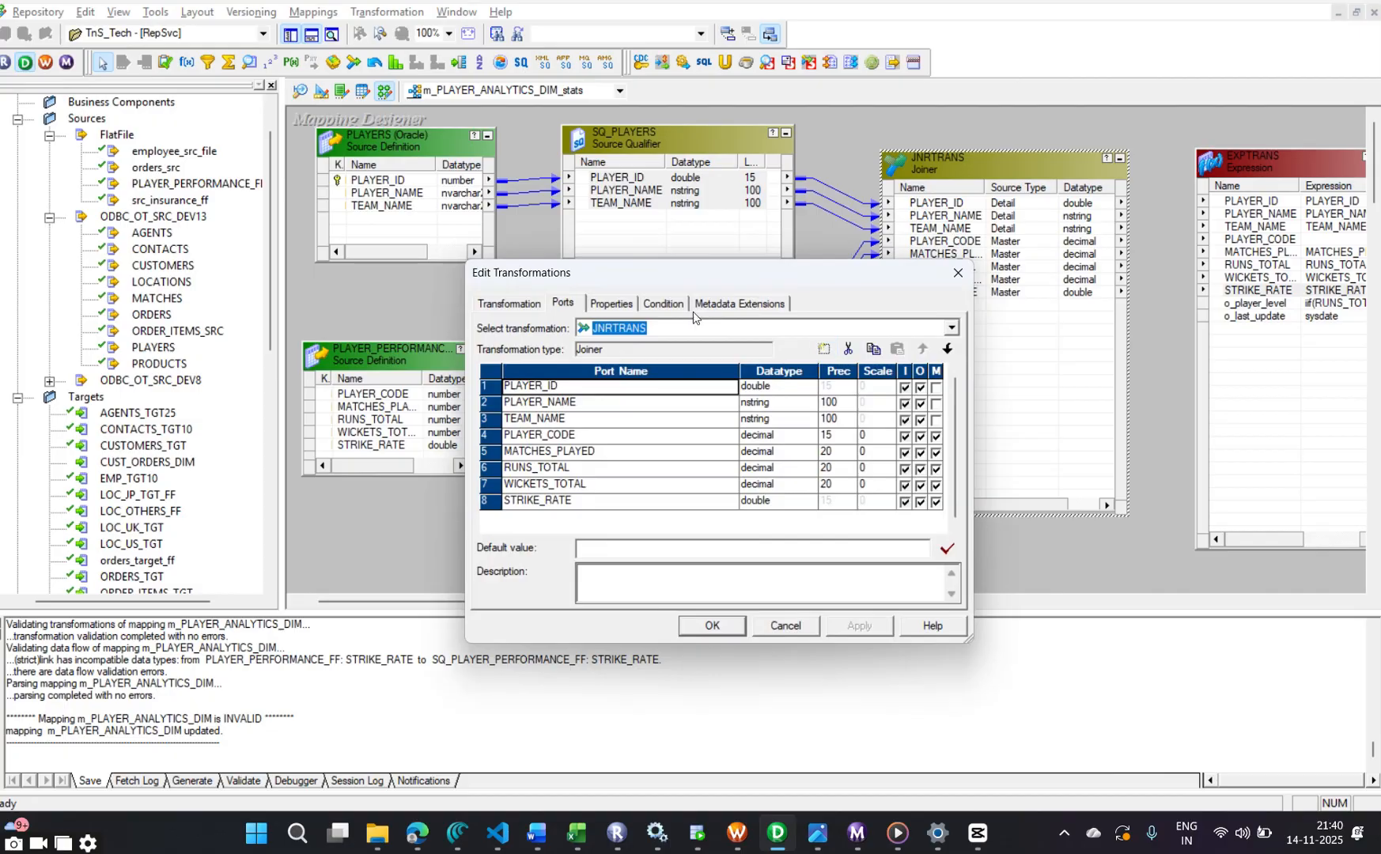
click(663, 303)
click(843, 386)
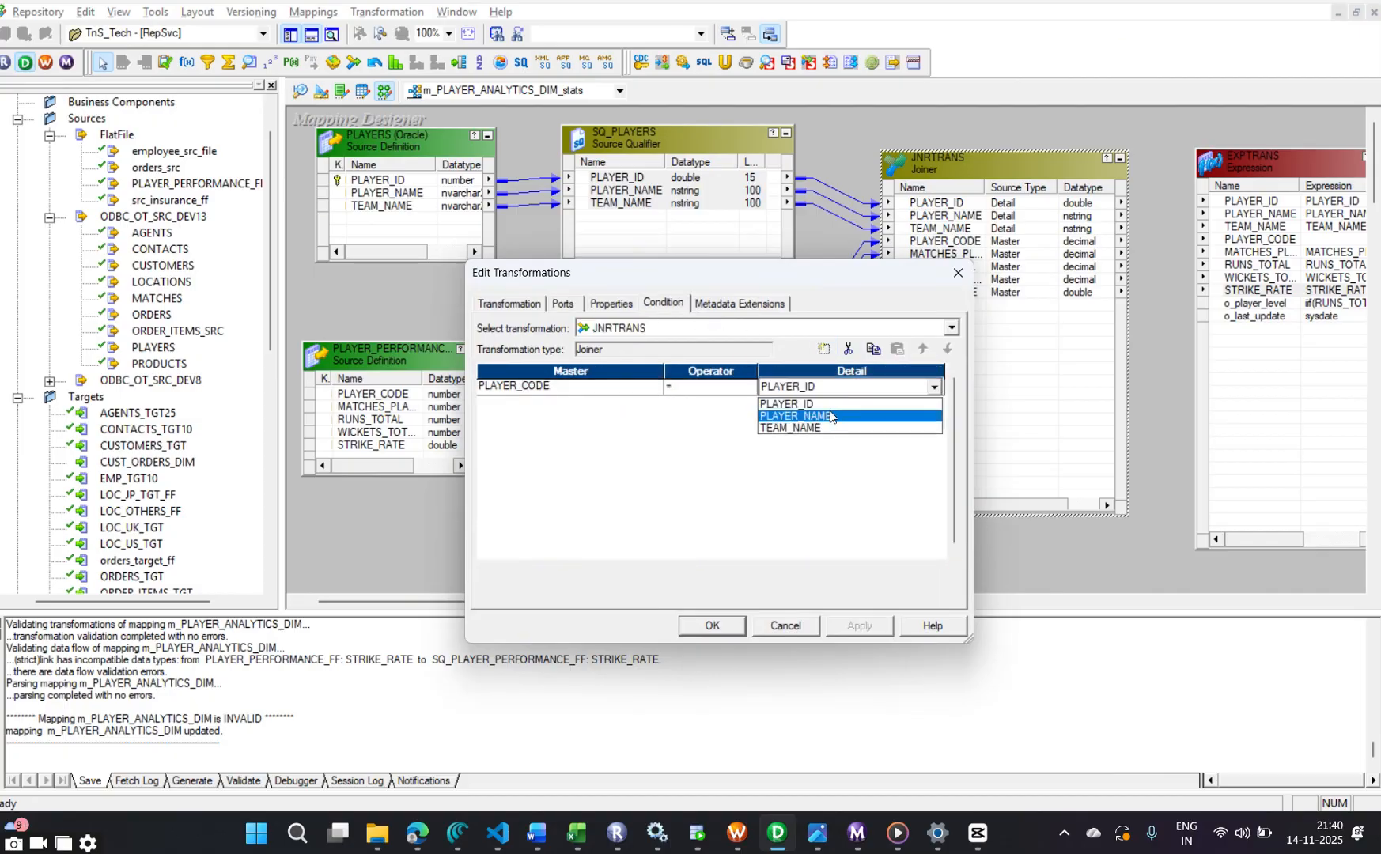
click(799, 414)
click(859, 626)
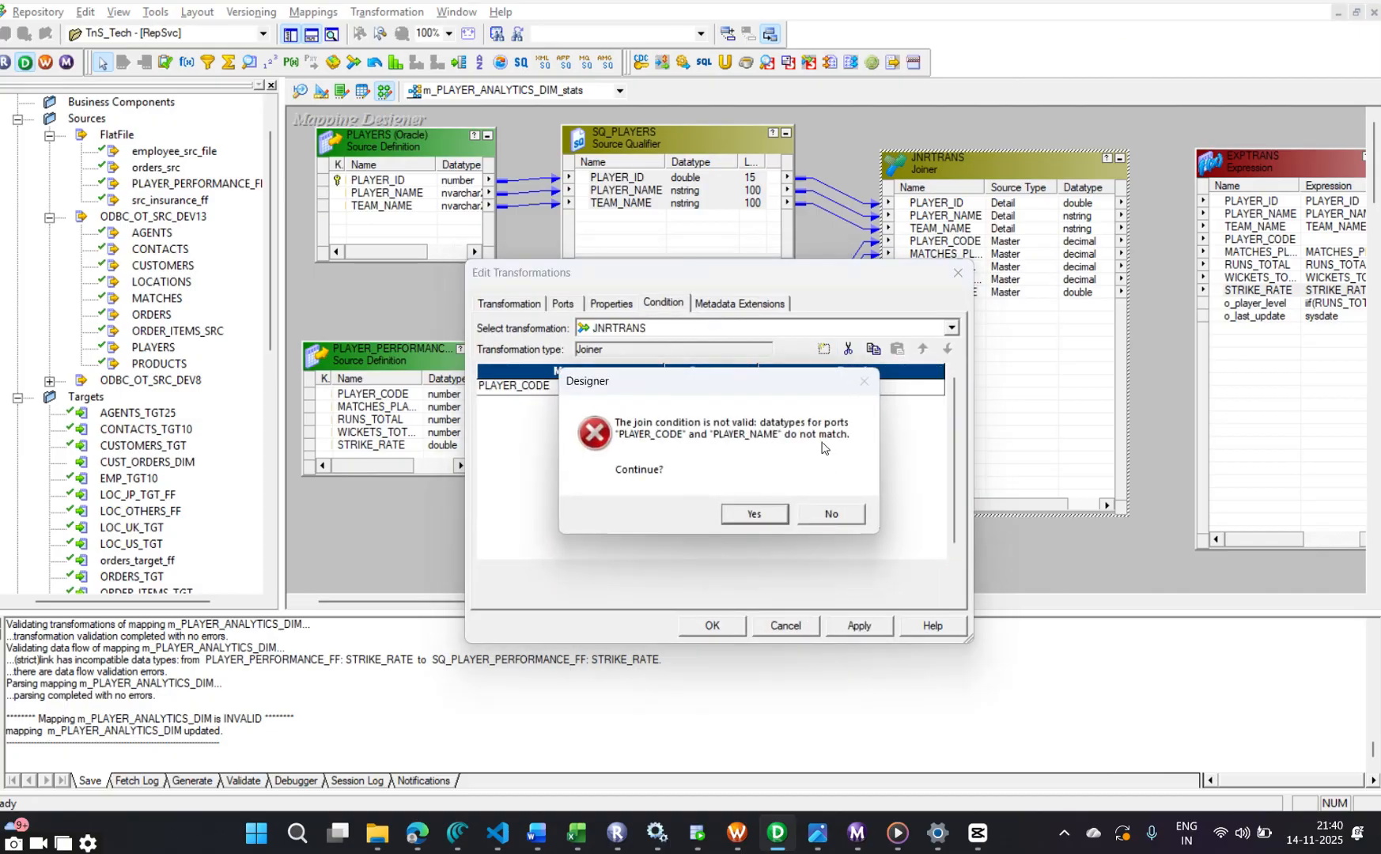
click(771, 514)
Set the join condition's detail port back to PLAYER_ID, apply it and close the Joiner edits
click(822, 386)
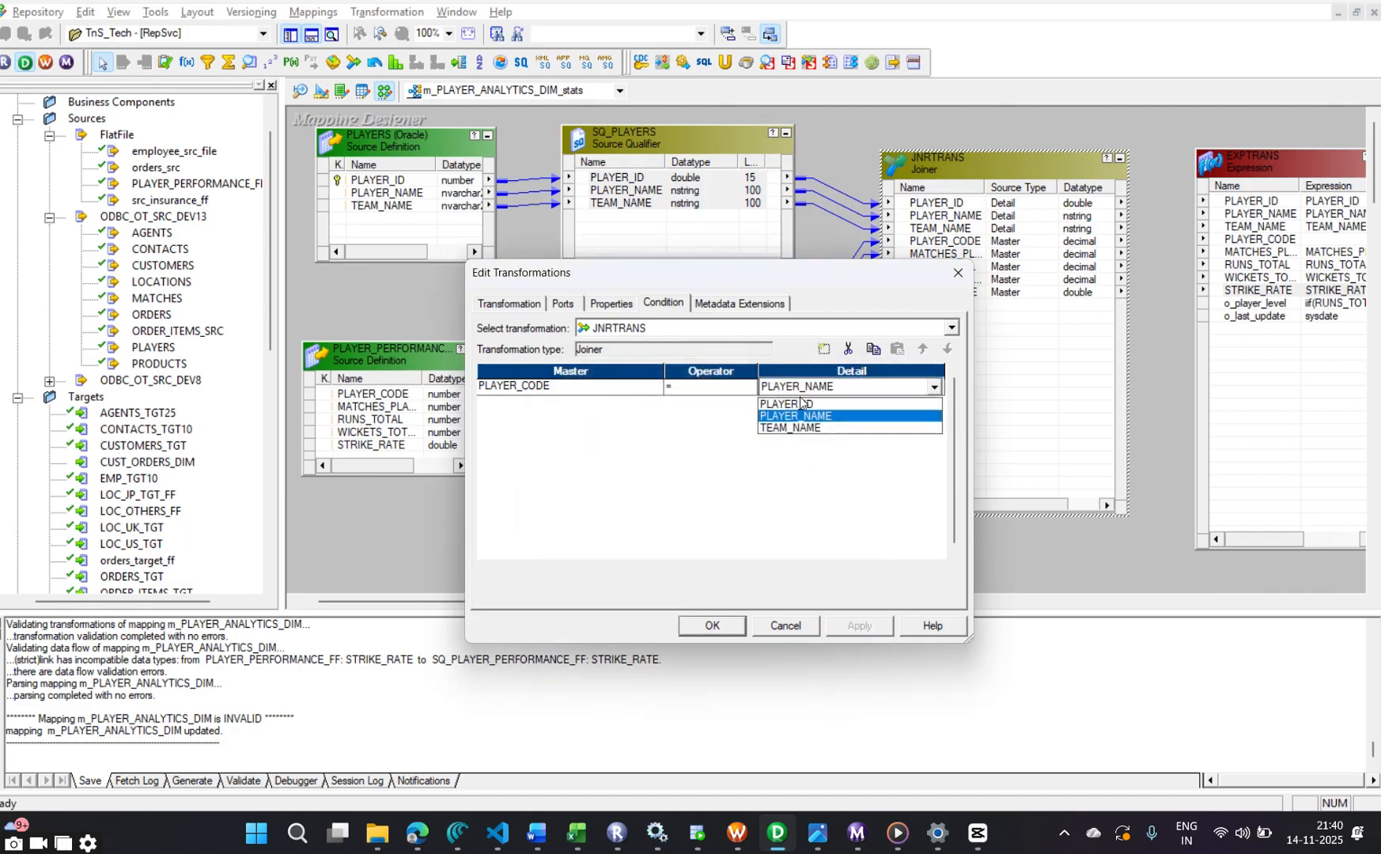
click(801, 400)
click(838, 389)
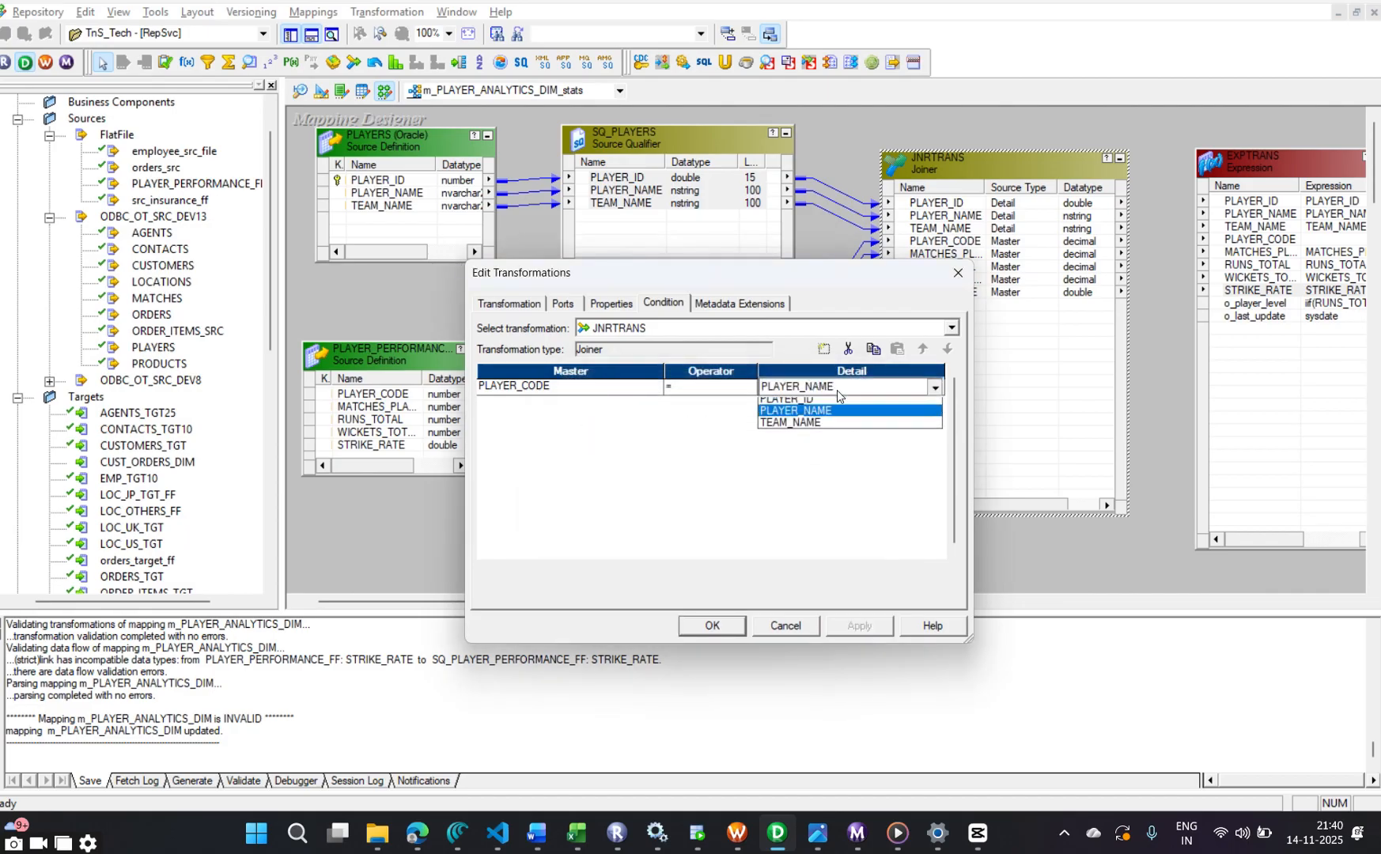
click(822, 401)
click(858, 625)
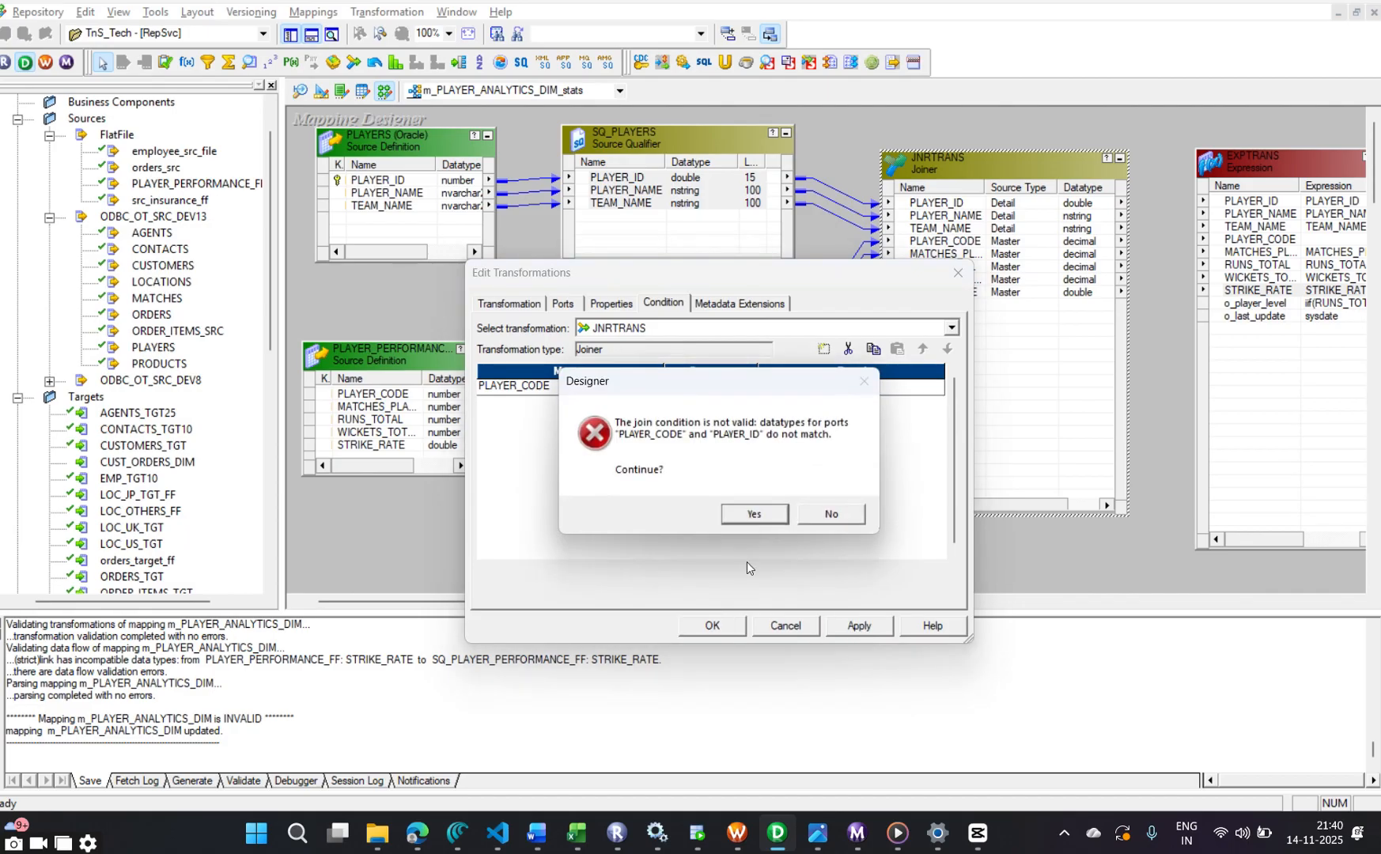
click(737, 514)
click(709, 625)
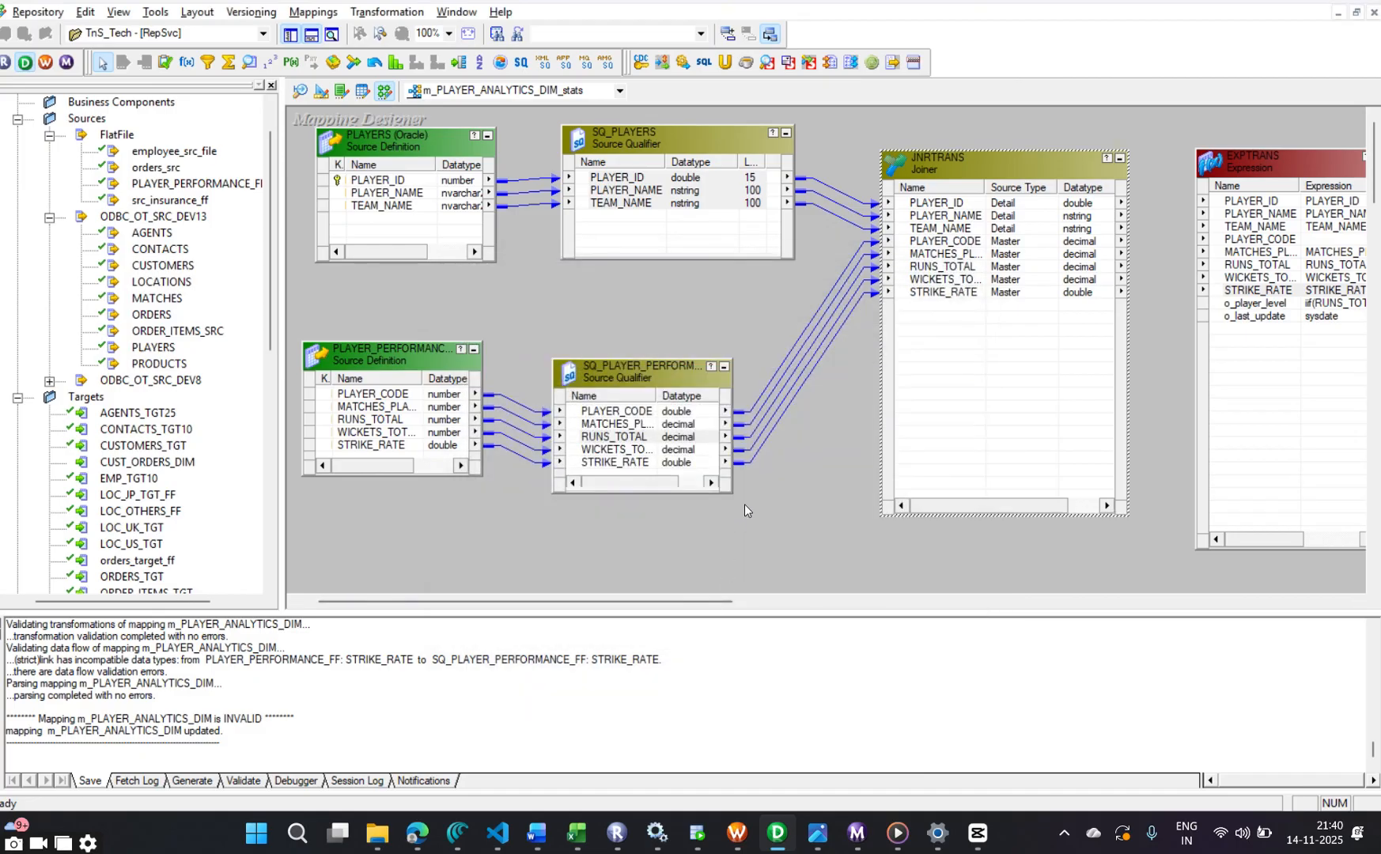
Delete the JNRTRANS Joiner together with its links from both Source Qualifiers
click(795, 493)
drag(753, 337, 830, 408)
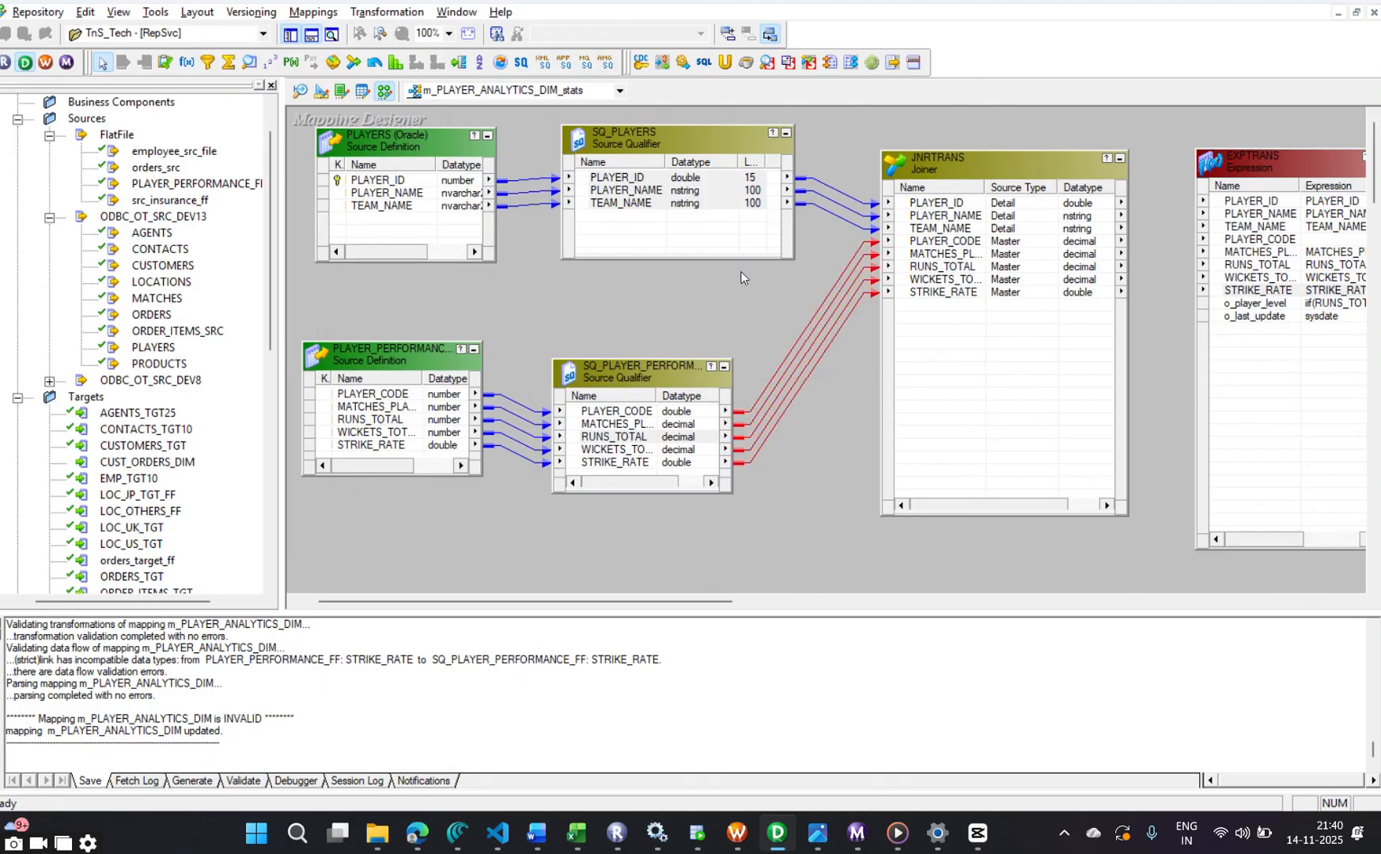
drag(852, 152, 1161, 542)
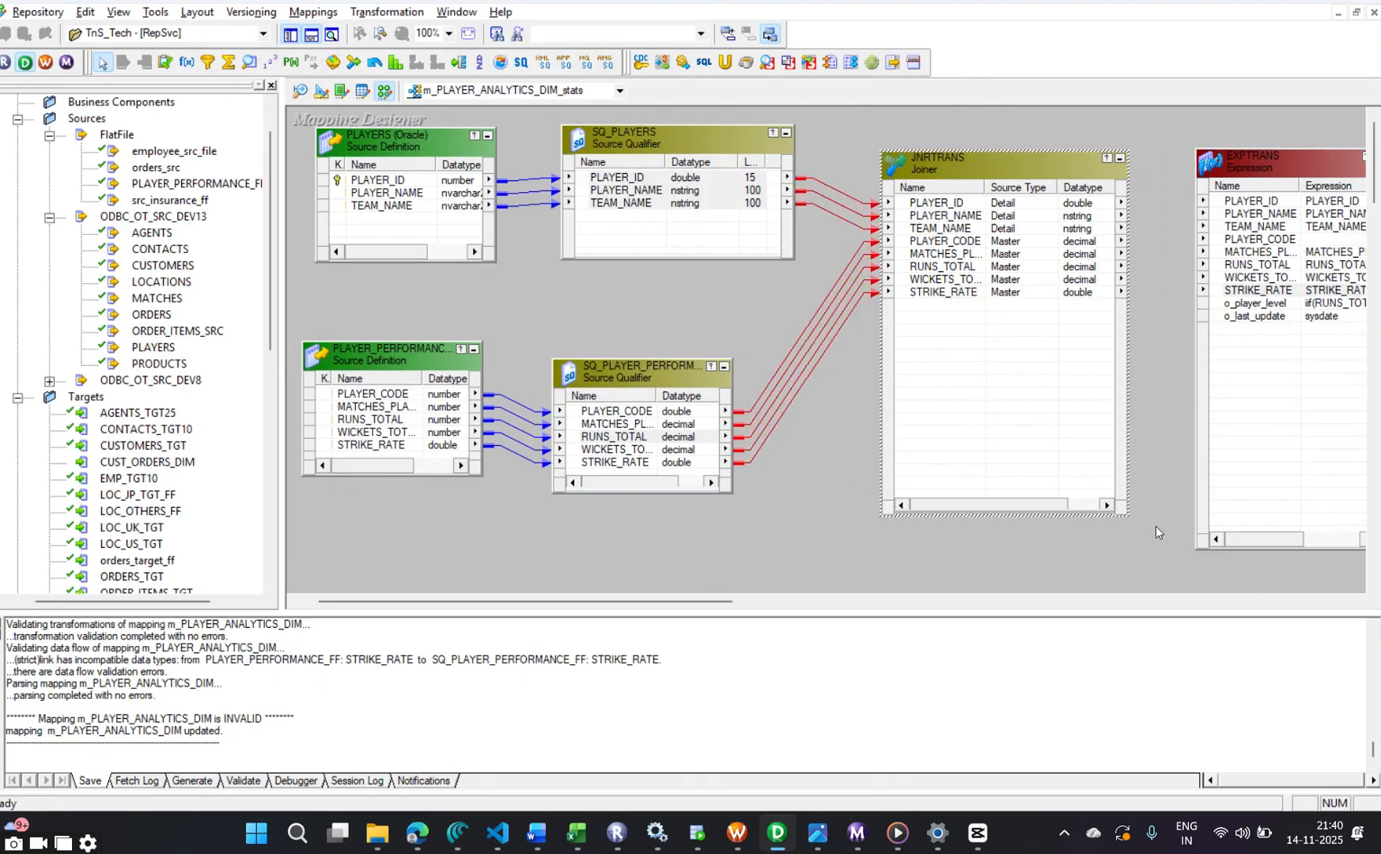
key(Delete)
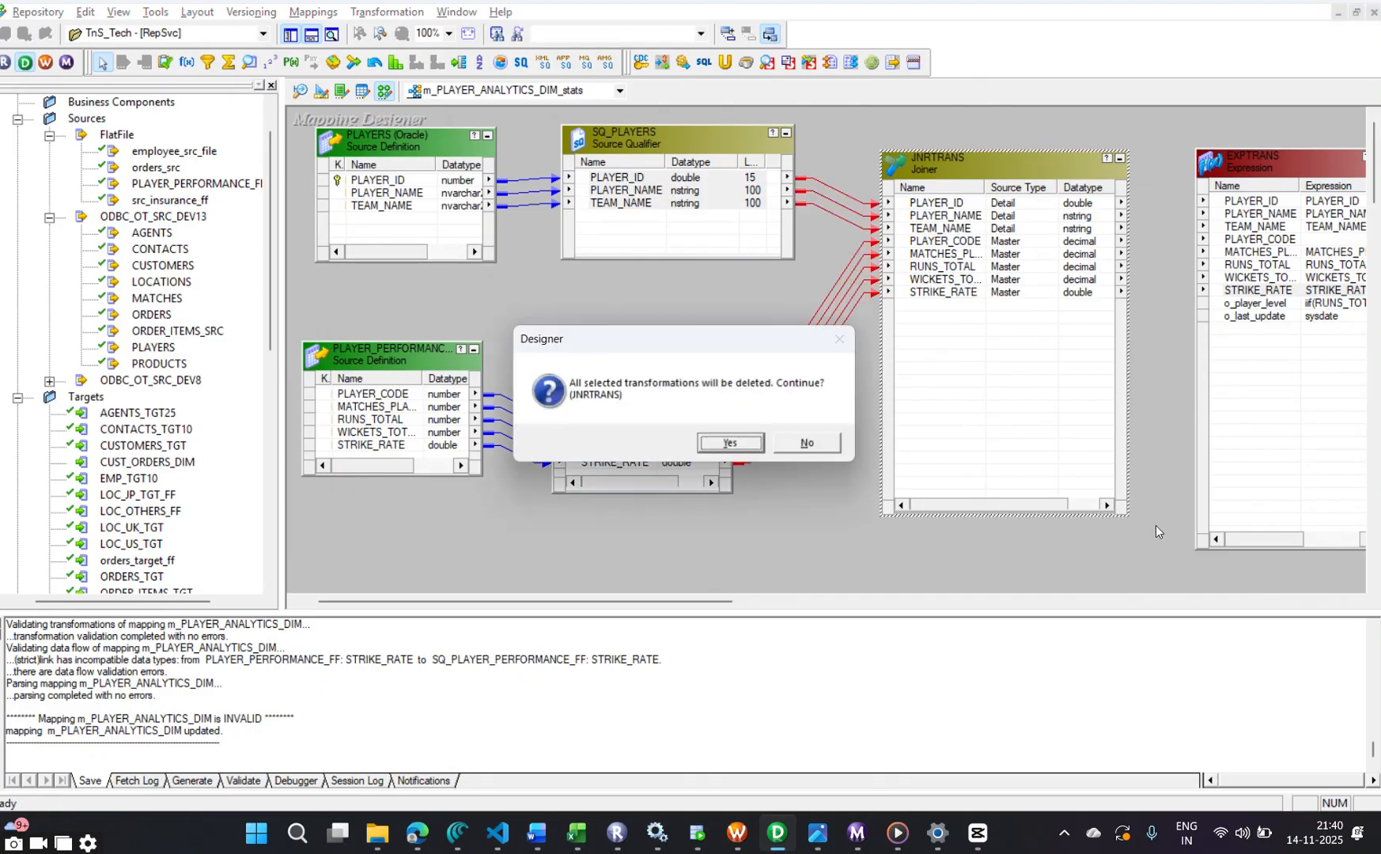
click(752, 441)
Create a new Joiner before EXPTRANS and link PLAYER_ID, PLAYER_NAME and TEAM_NAME from SQ_PLAYERS into it
click(353, 63)
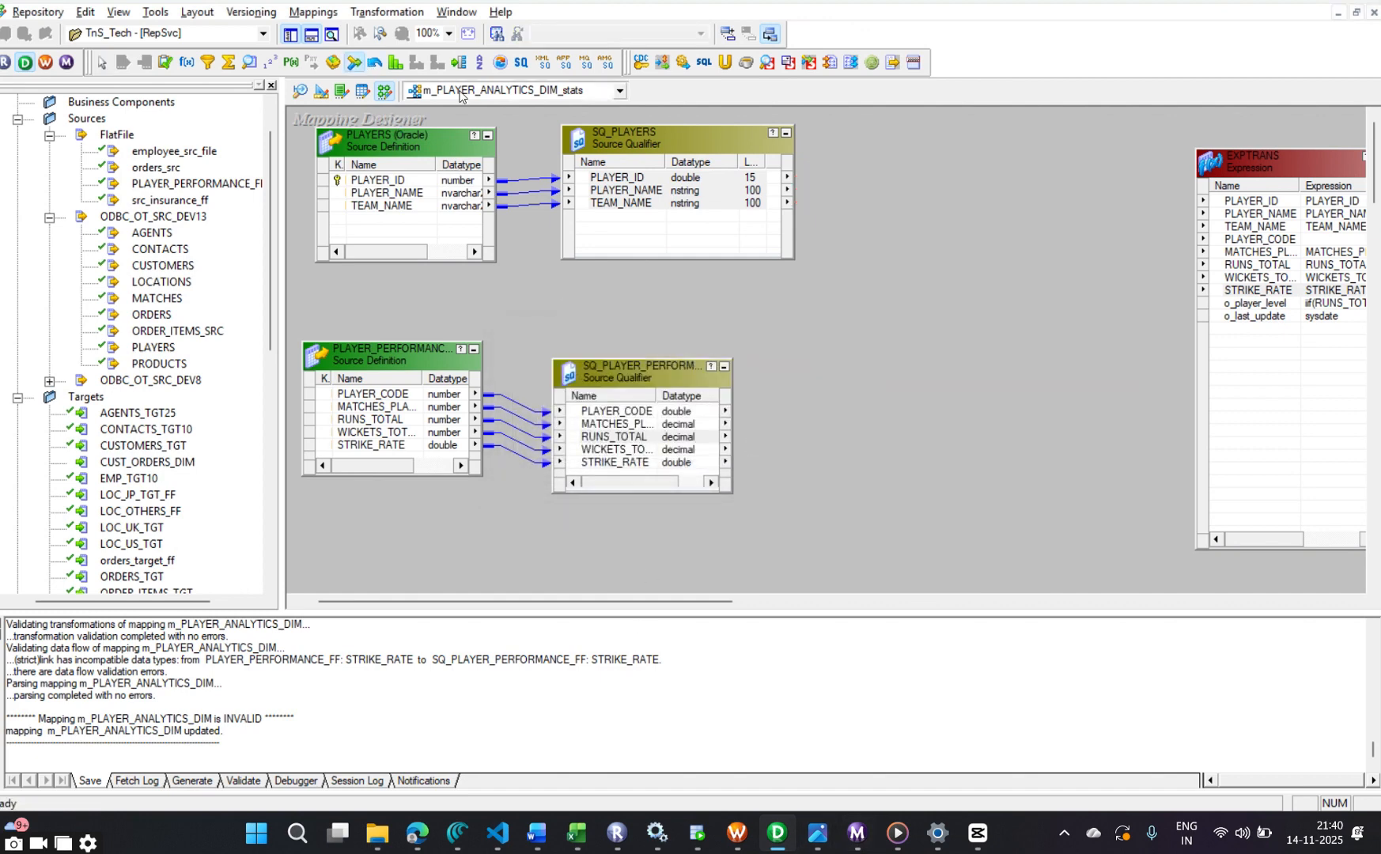
drag(846, 153, 1133, 481)
click(678, 181)
right_click(679, 182)
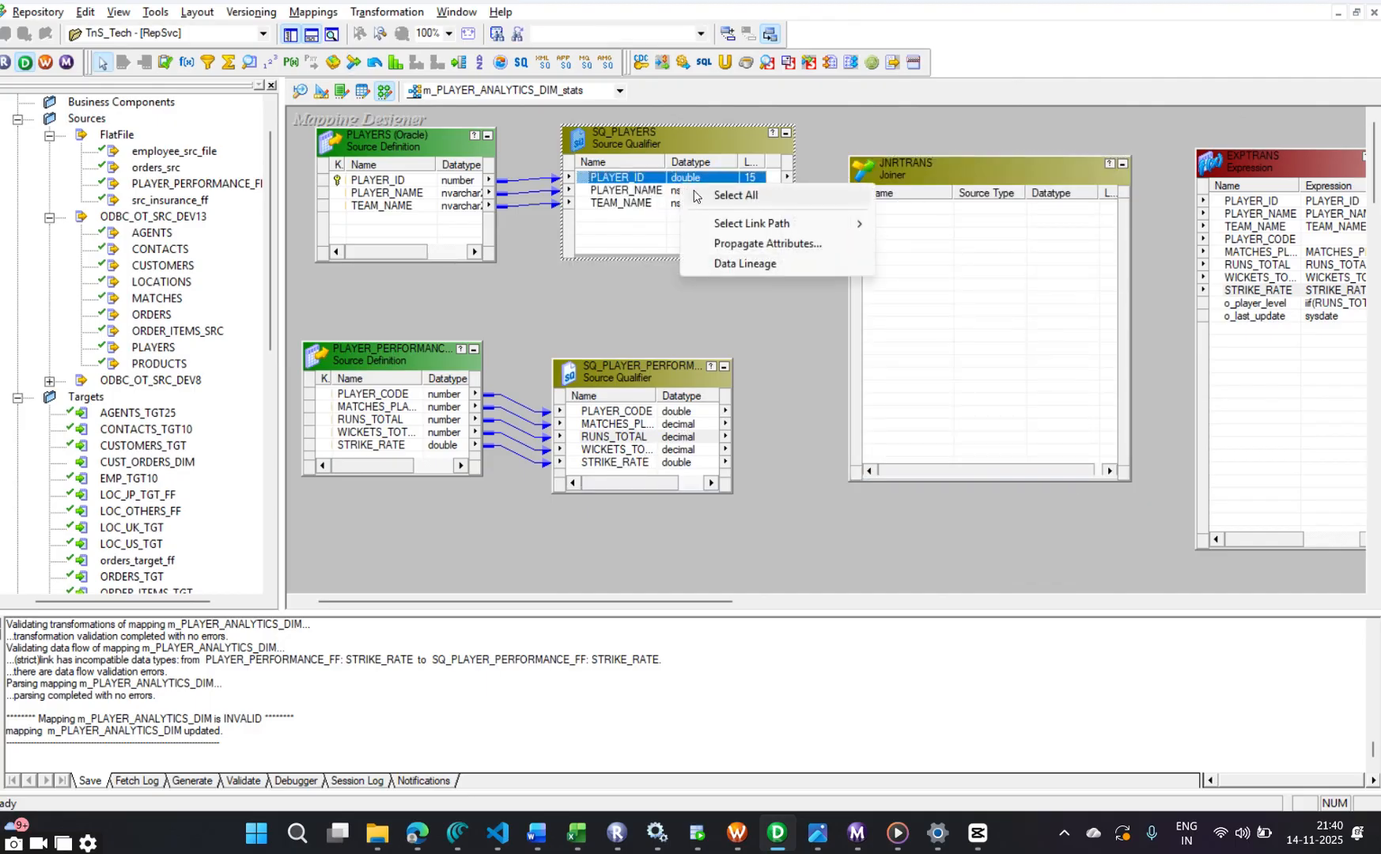
click(723, 196)
drag(627, 181, 958, 237)
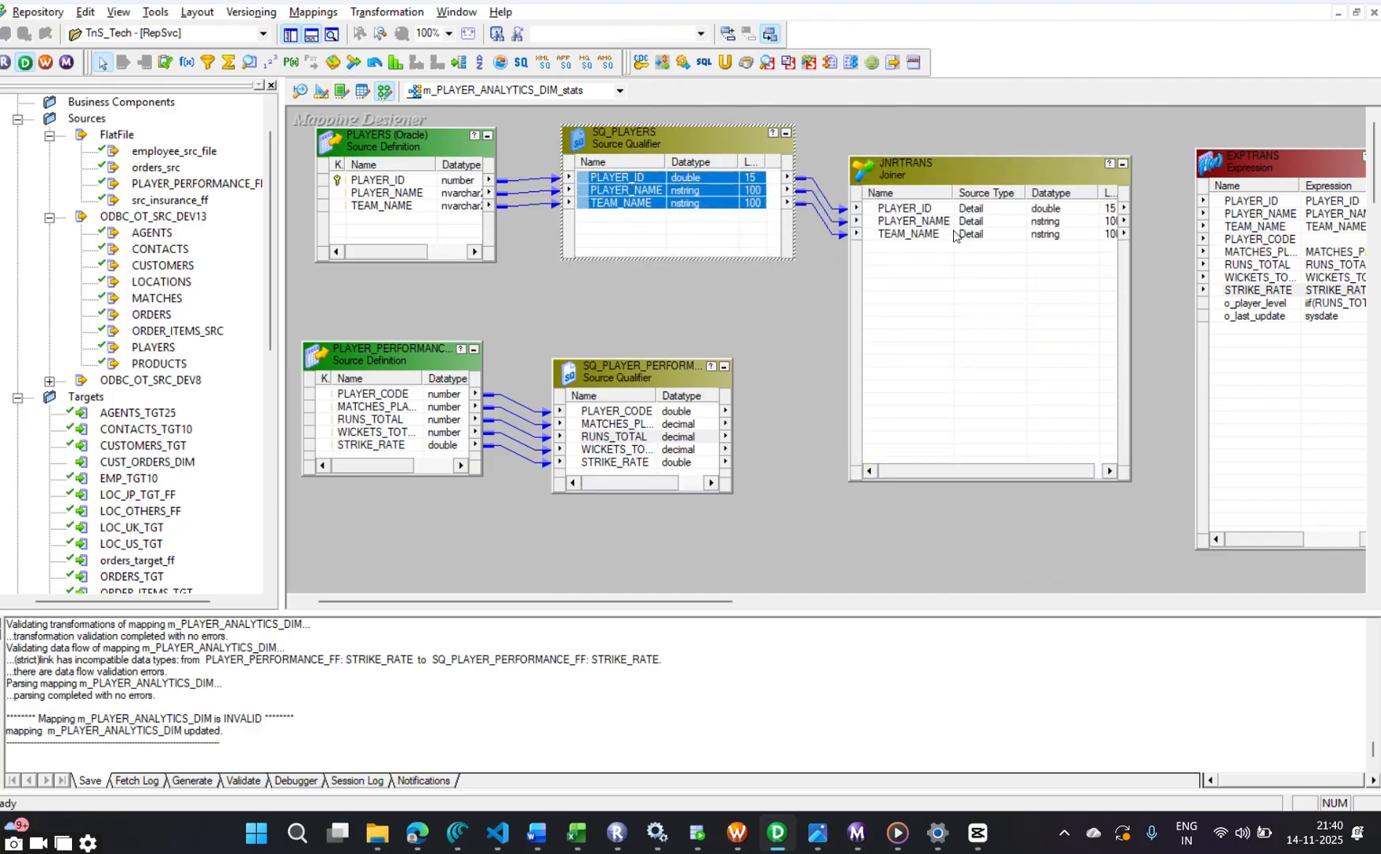
Link all five SQ_PLAYER_PERFORMANCE_FF ports, PLAYER_CODE through STRIKE_RATE, into the new Joiner
click(631, 424)
right_click(631, 428)
click(685, 433)
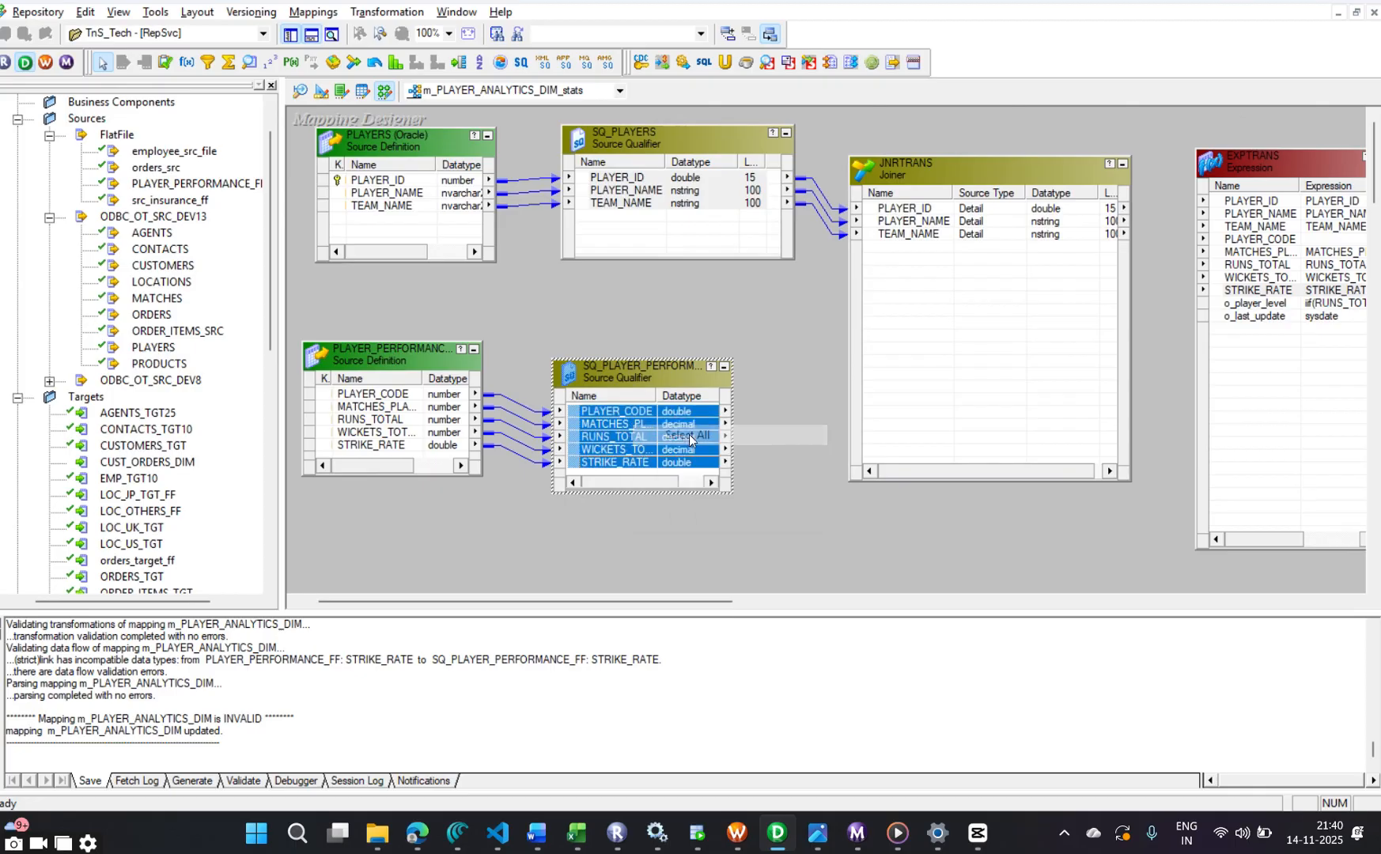
drag(616, 418, 905, 254)
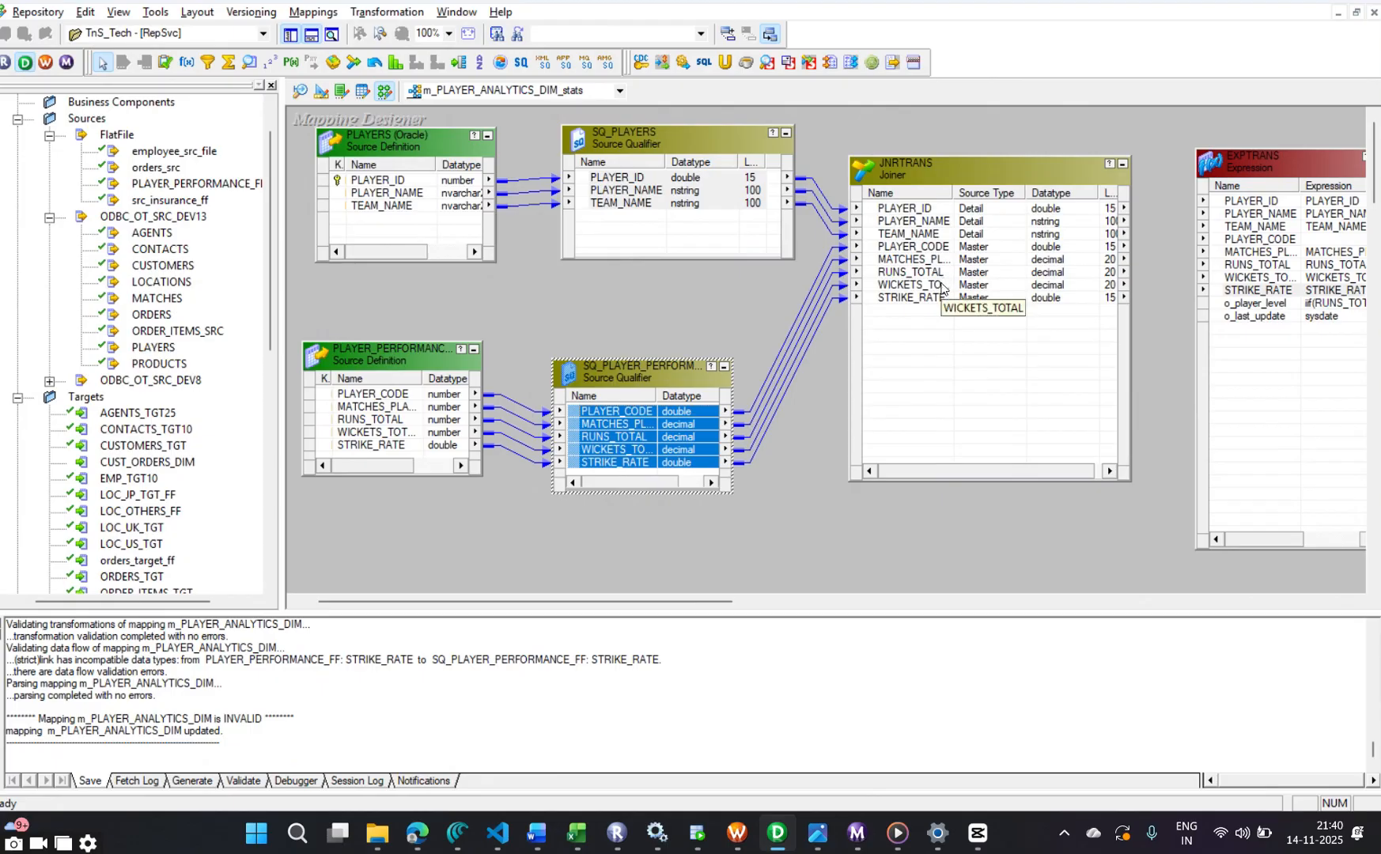
Add a join condition to the new JNRTRANS Joiner and accept the transformation edits
double_click(941, 274)
click(665, 303)
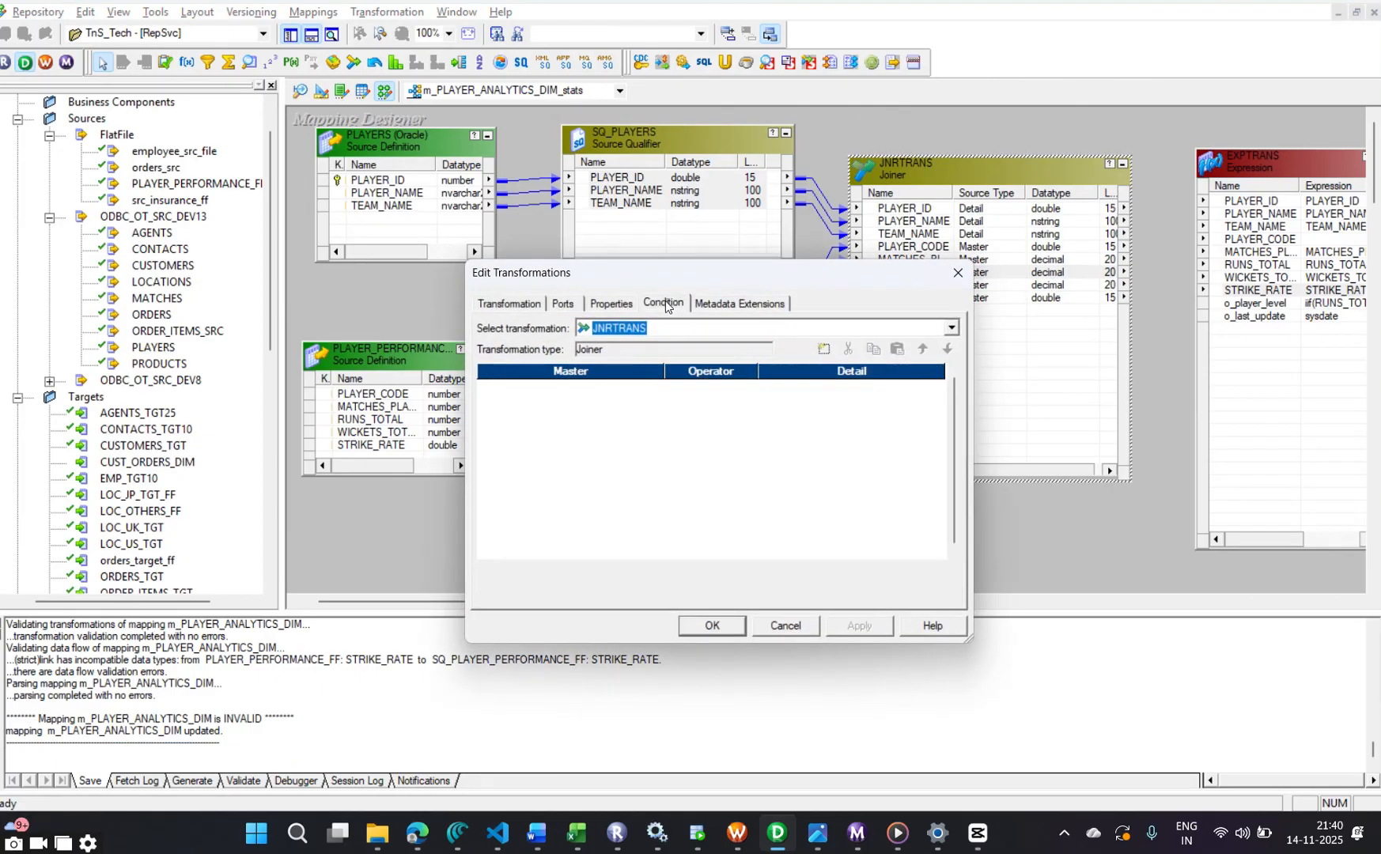
click(824, 349)
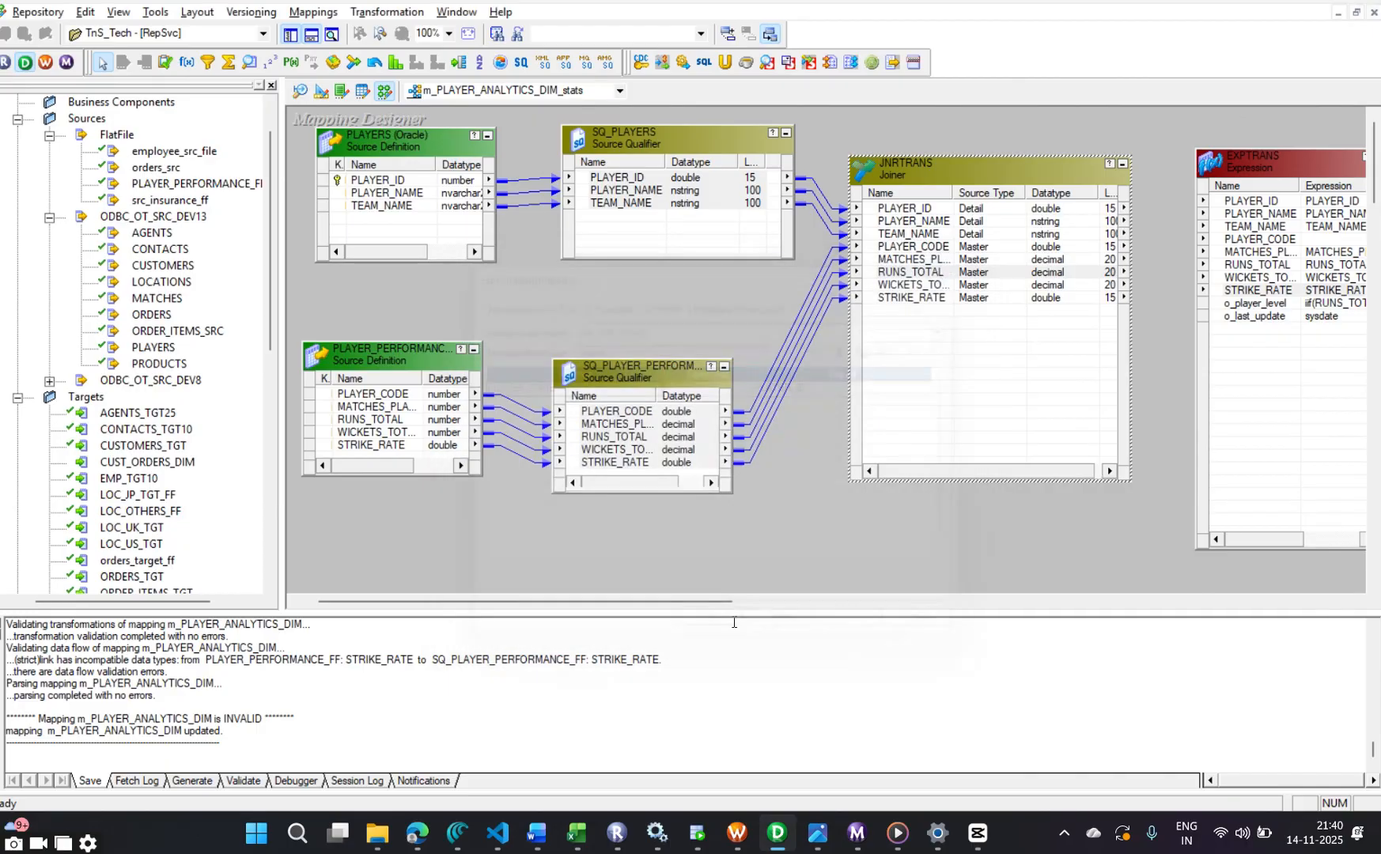
click(735, 626)
Make the SQ_PLAYER_PERFORMANCE_FF Source Qualifier box taller by extending its upper edge
drag(647, 355, 647, 306)
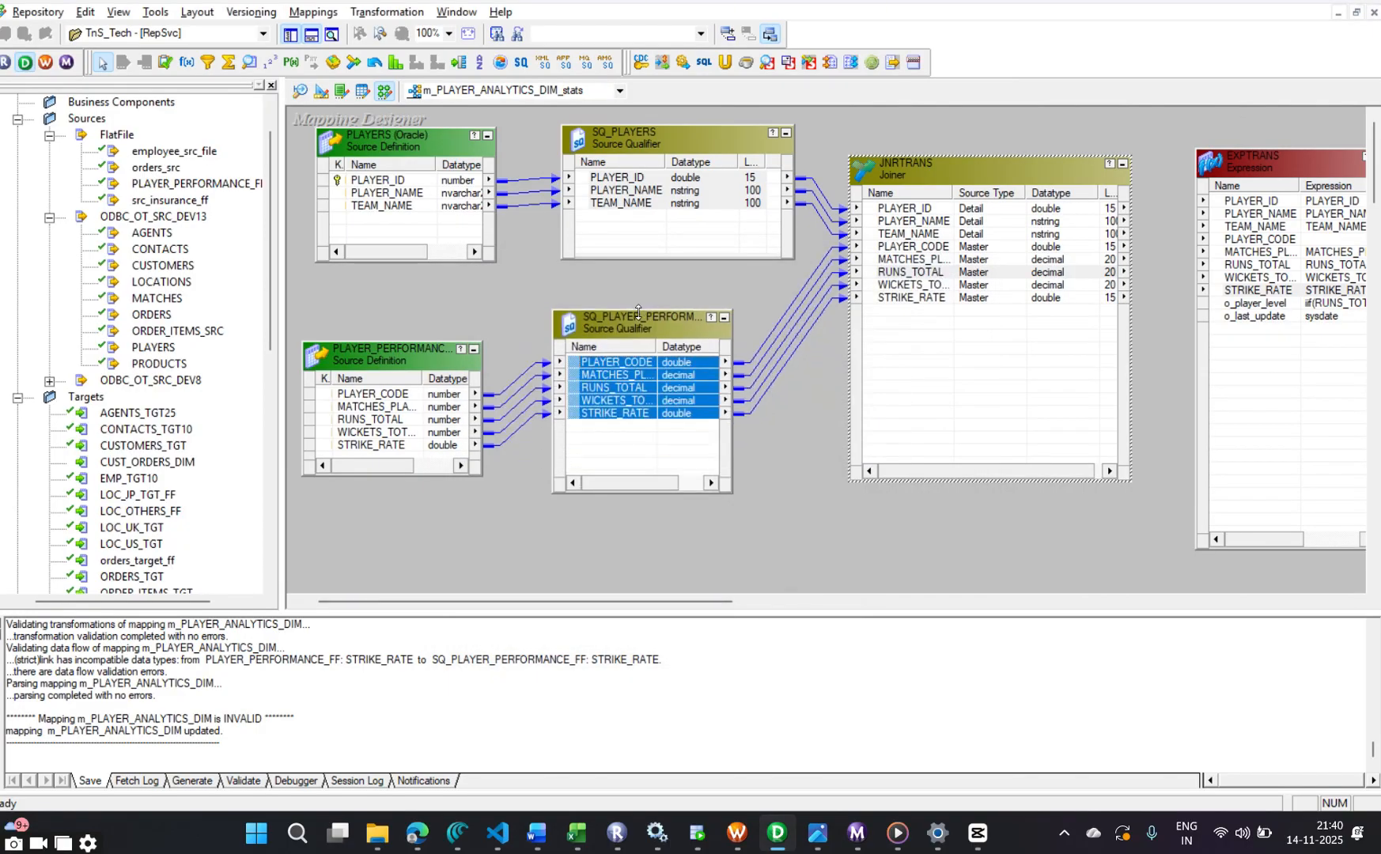
click(670, 440)
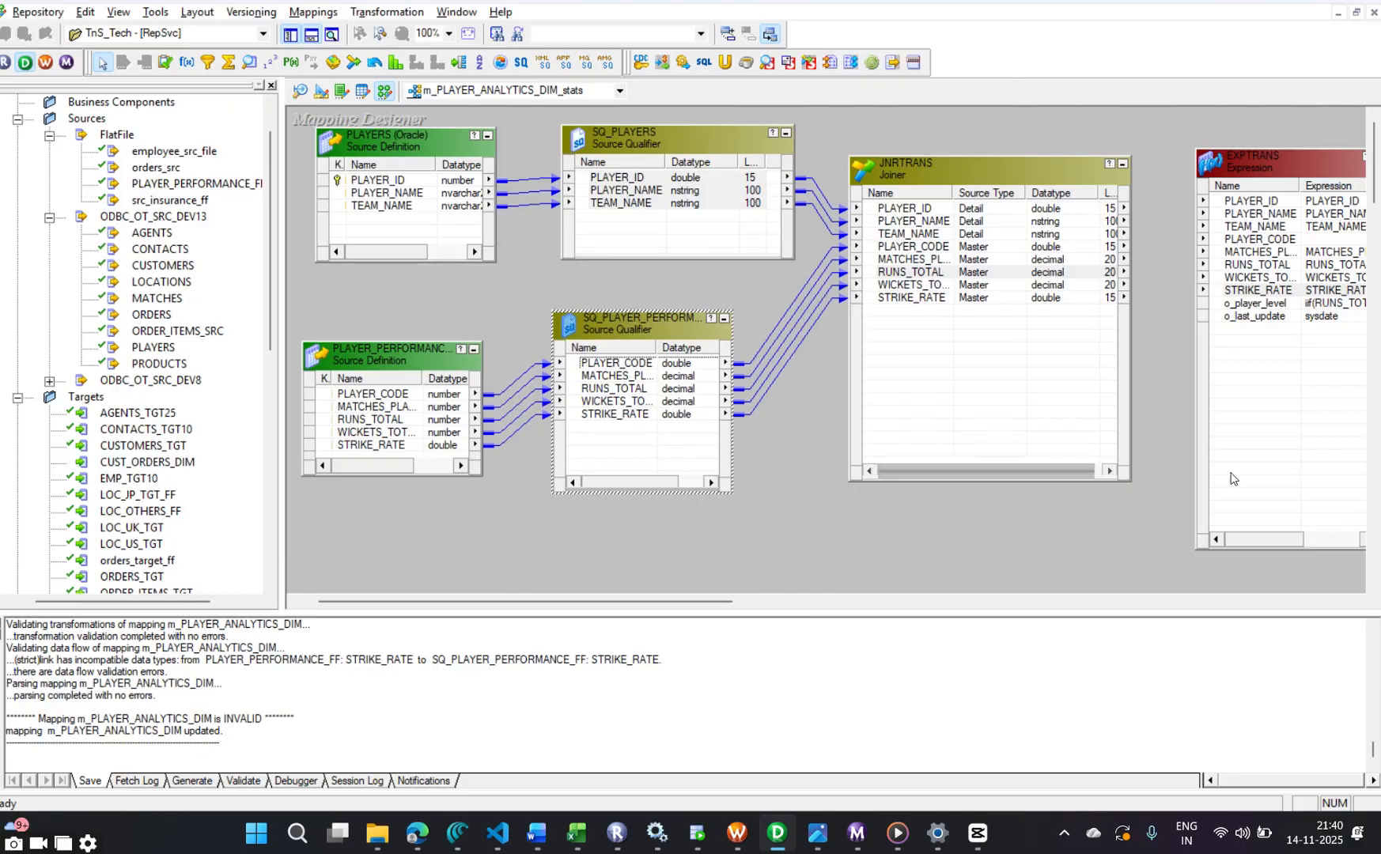
Check the JNRTRANS port settings and link all its ports, PLAYER_ID through STRIKE_RATE, to the matching EXPTRANS ports
drag(656, 601, 710, 603)
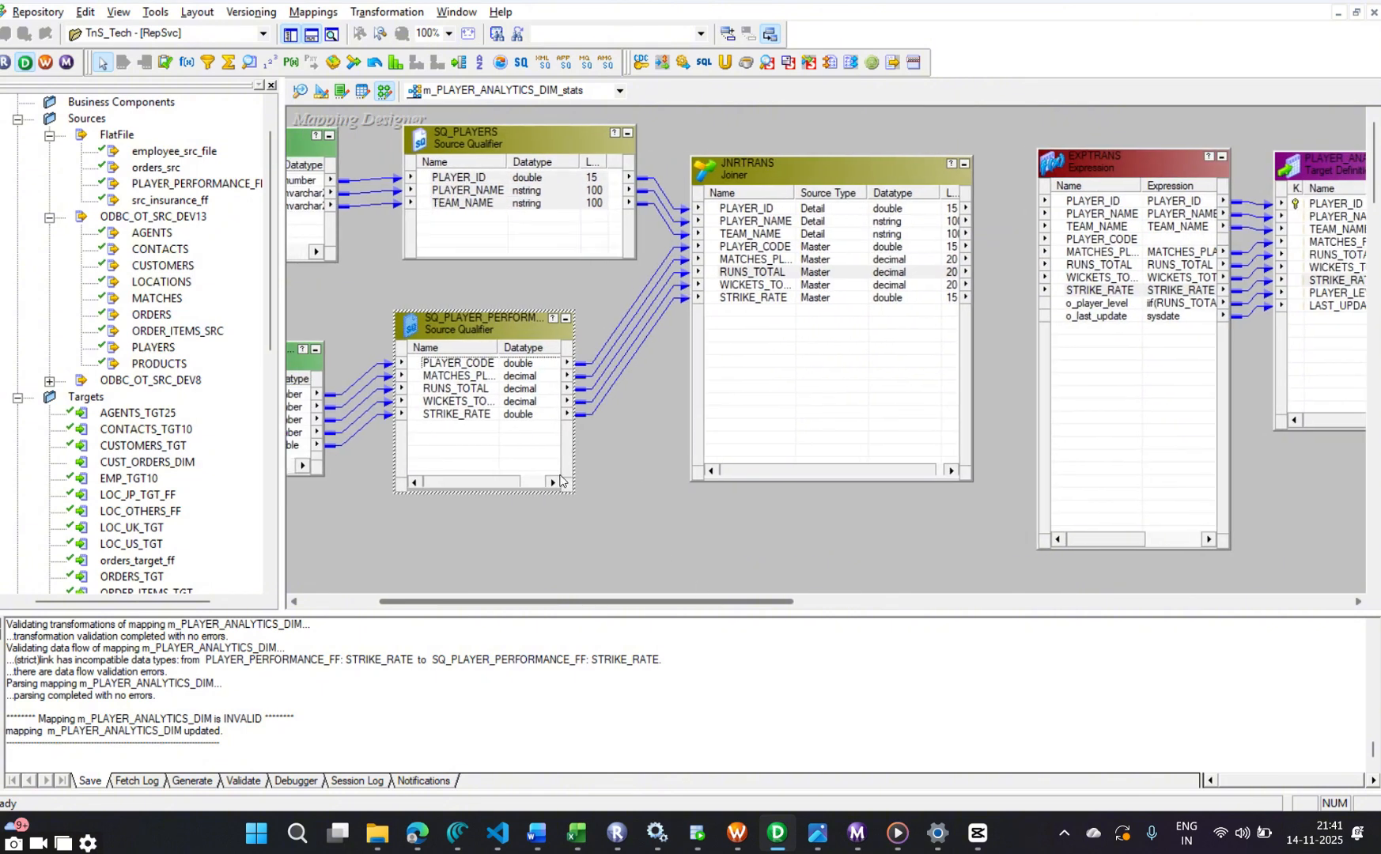
click(751, 210)
click(771, 247)
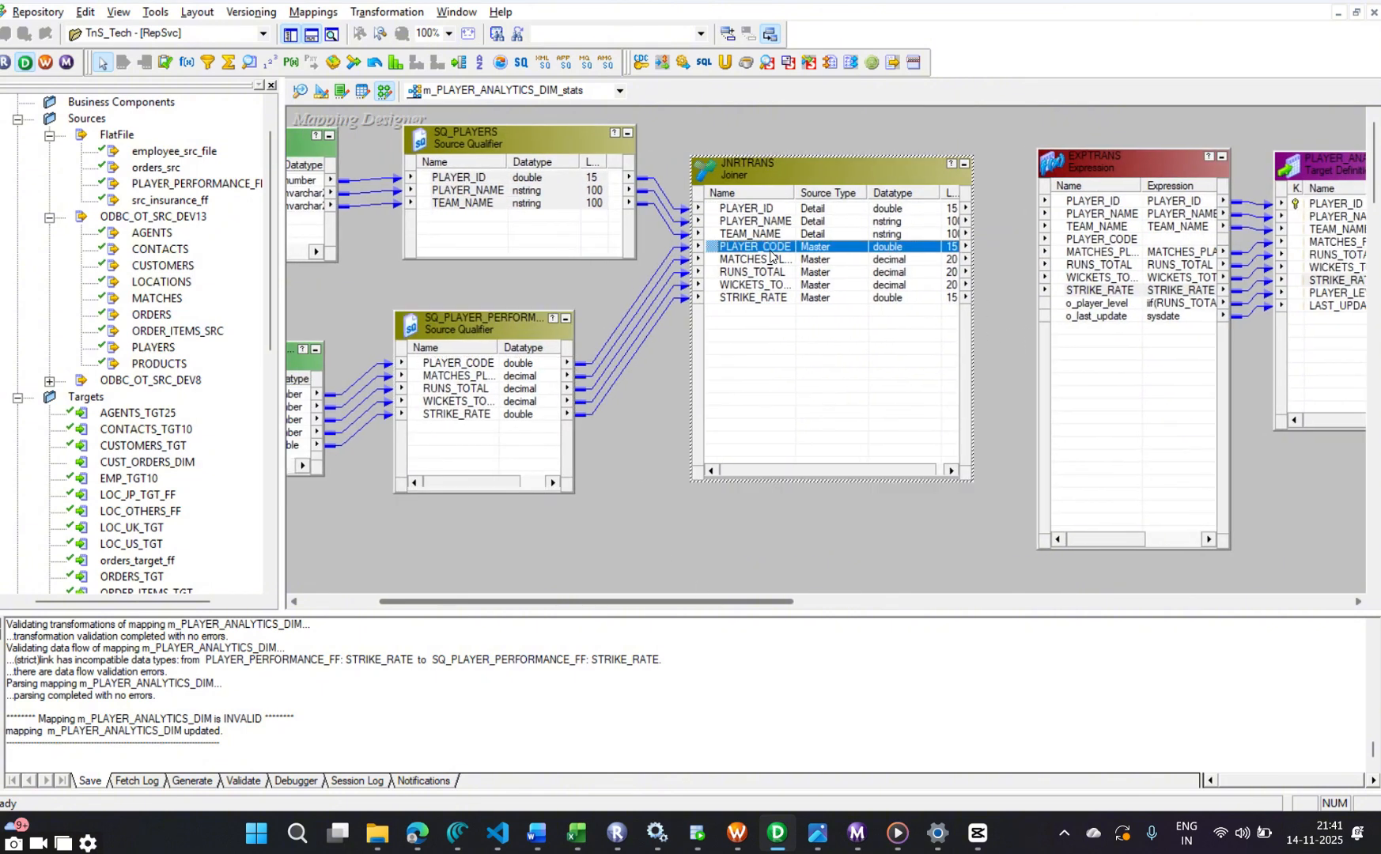
double_click(770, 247)
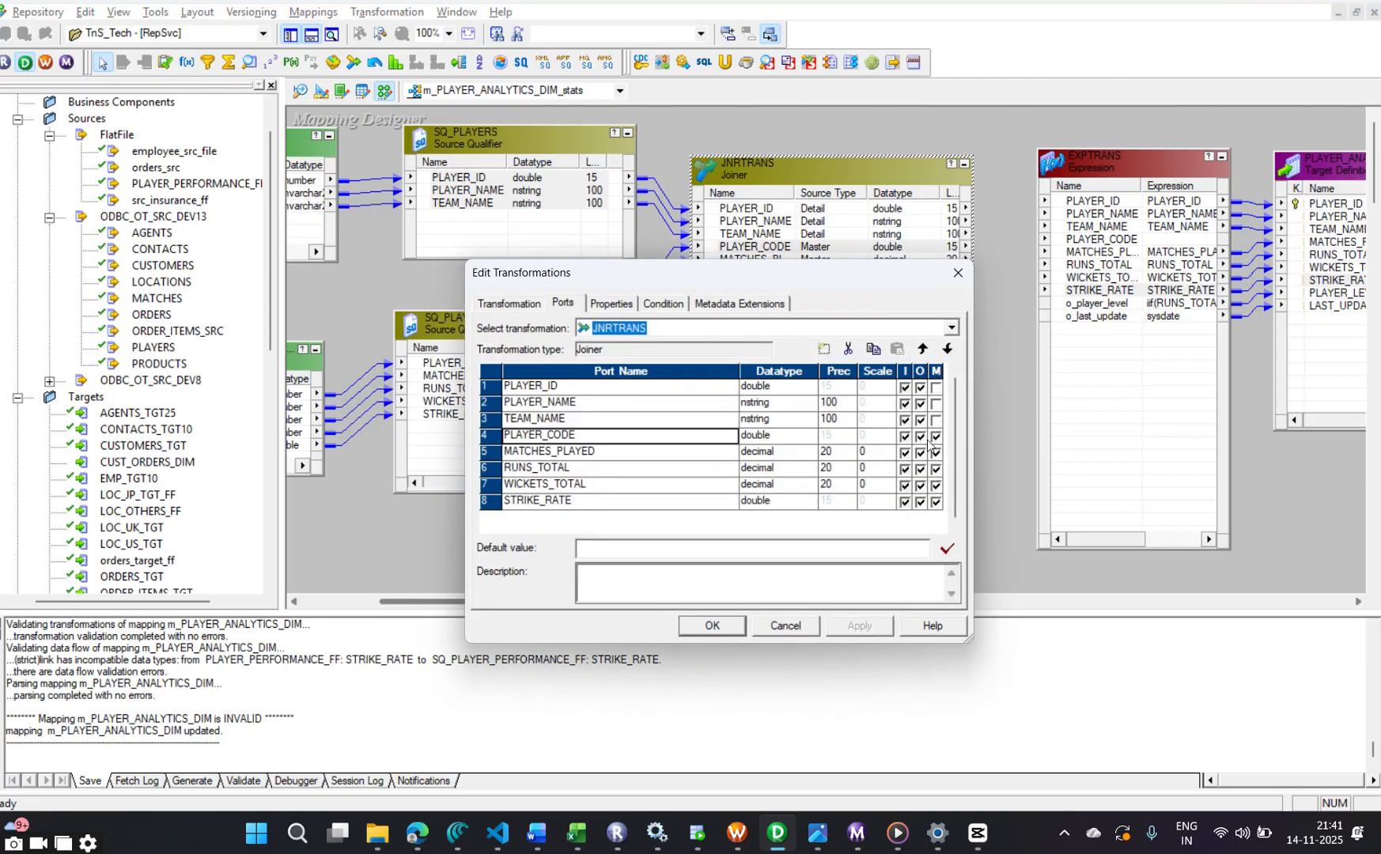
click(712, 626)
right_click(755, 222)
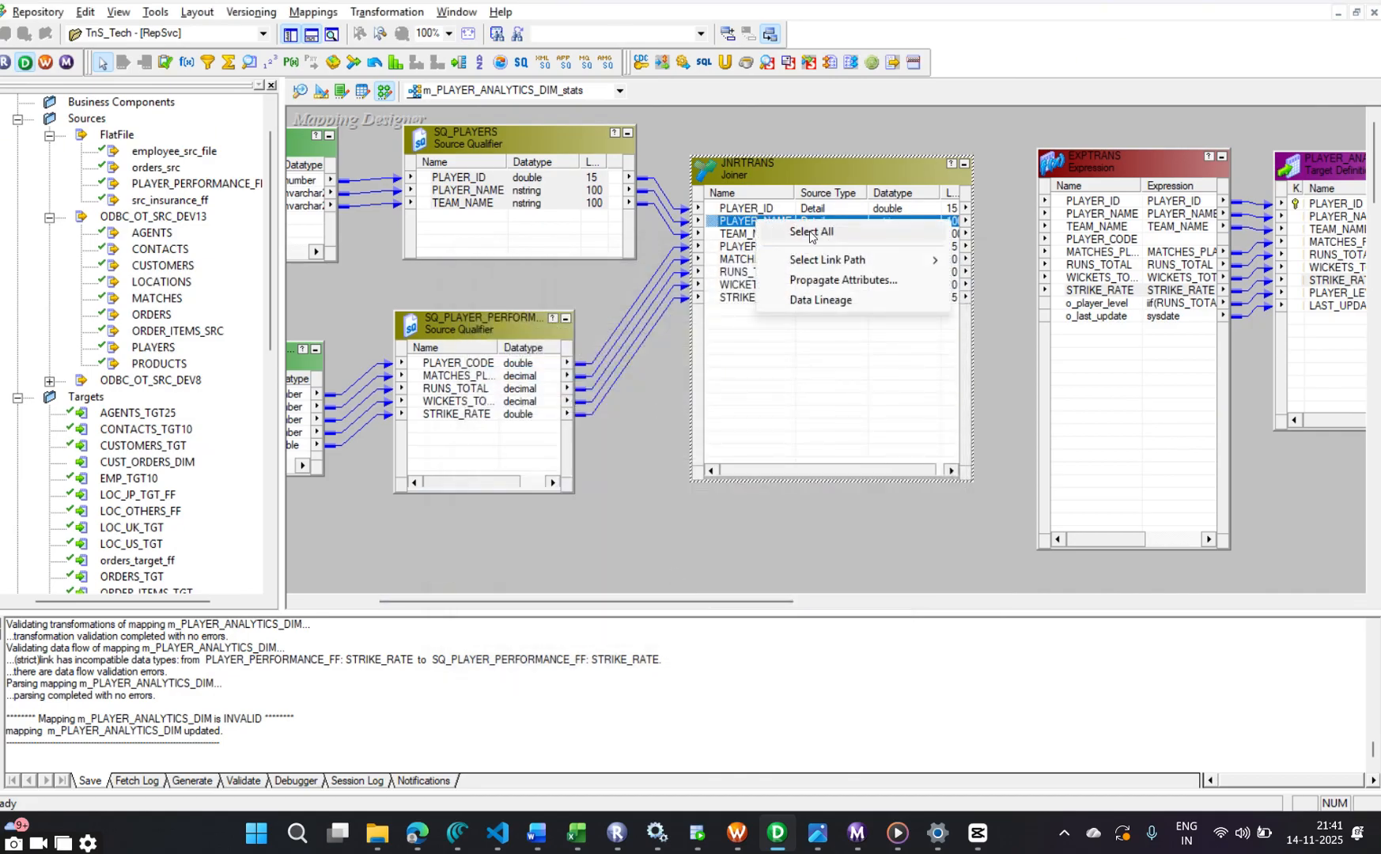
click(810, 232)
drag(1092, 205, 1094, 206)
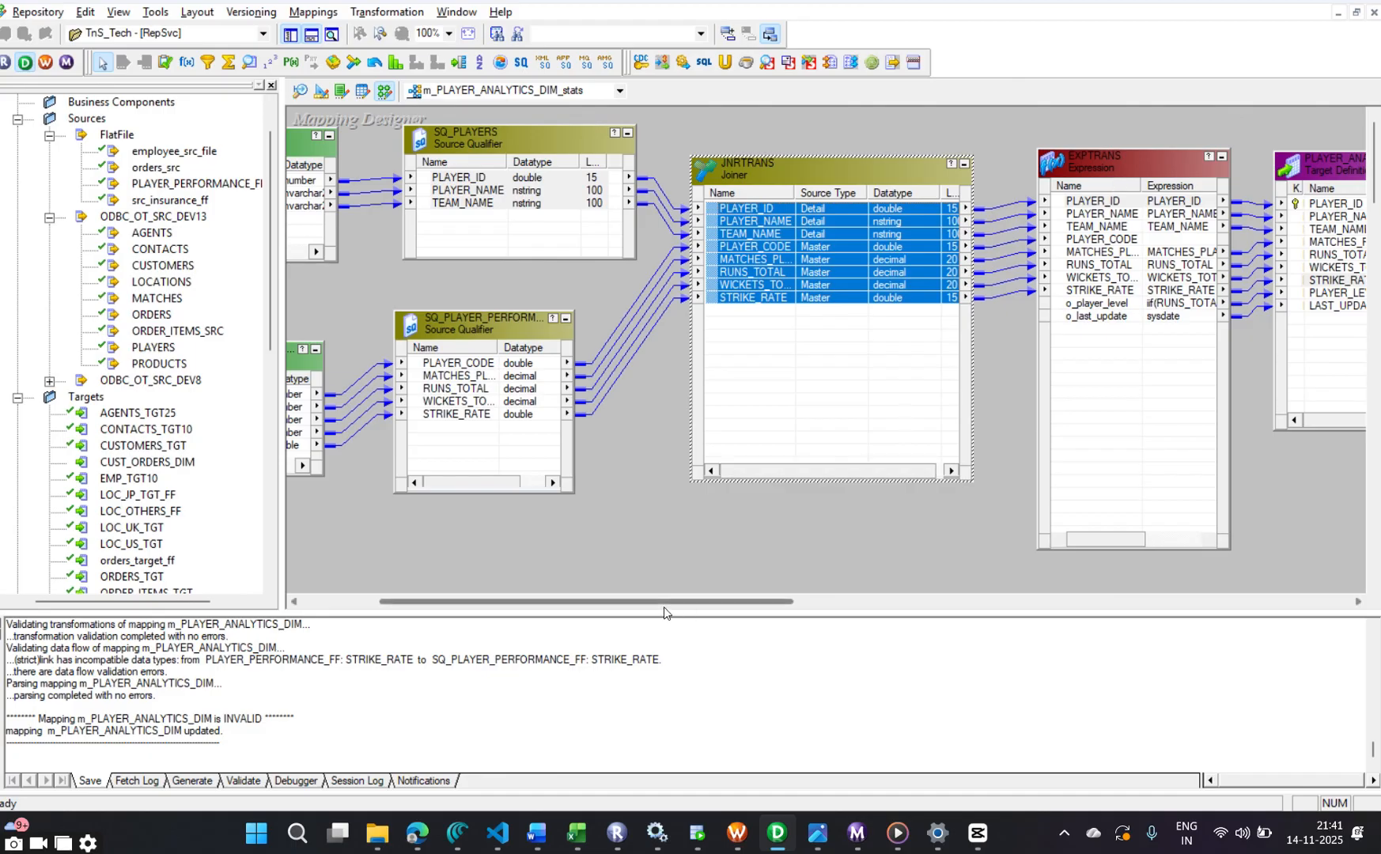
Save m_PLAYER_ANALYTICS_DIM_stats and highlight its validation result in the output log
drag(663, 607, 824, 607)
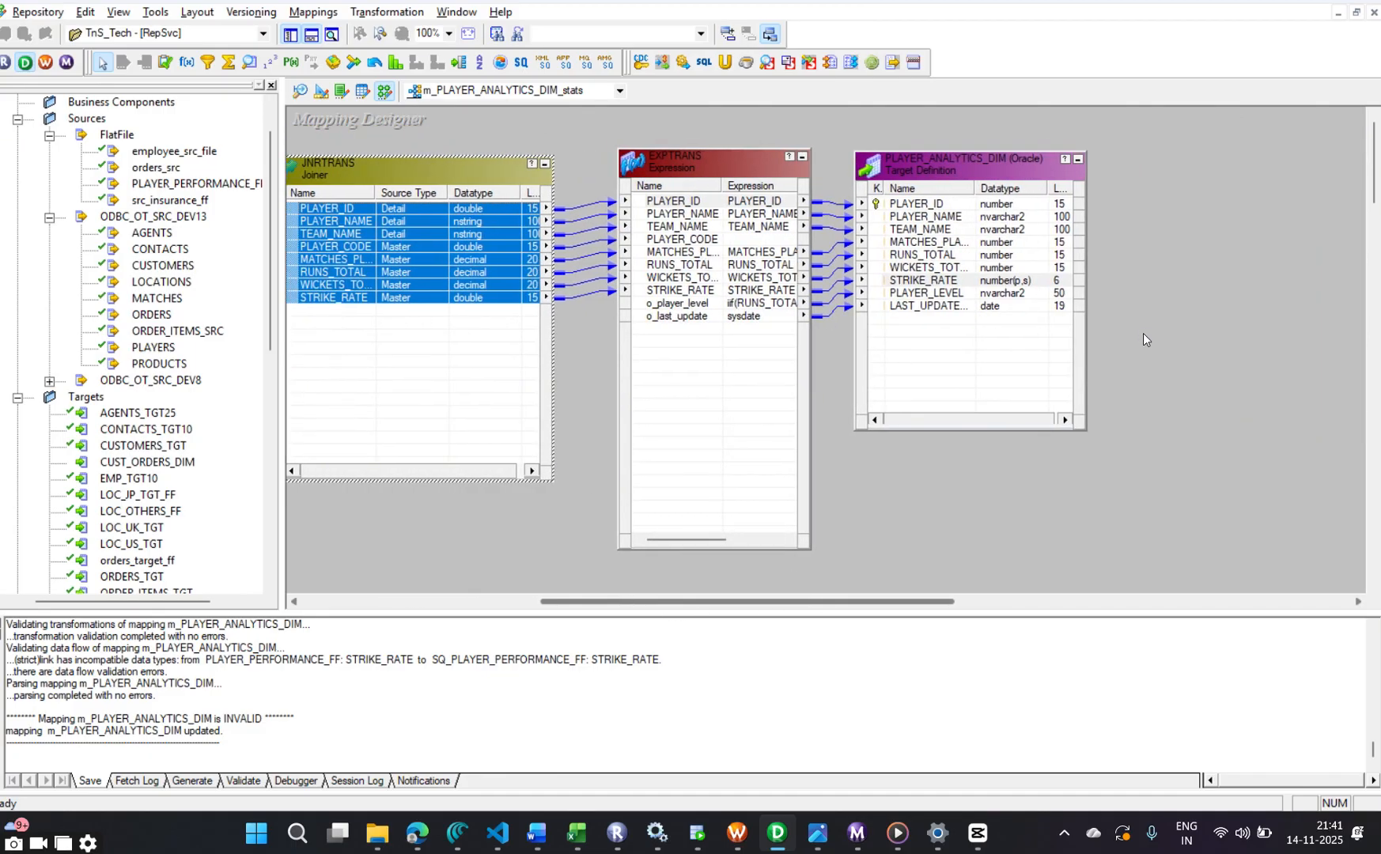
key(ctrl+s)
drag(251, 742, 36, 706)
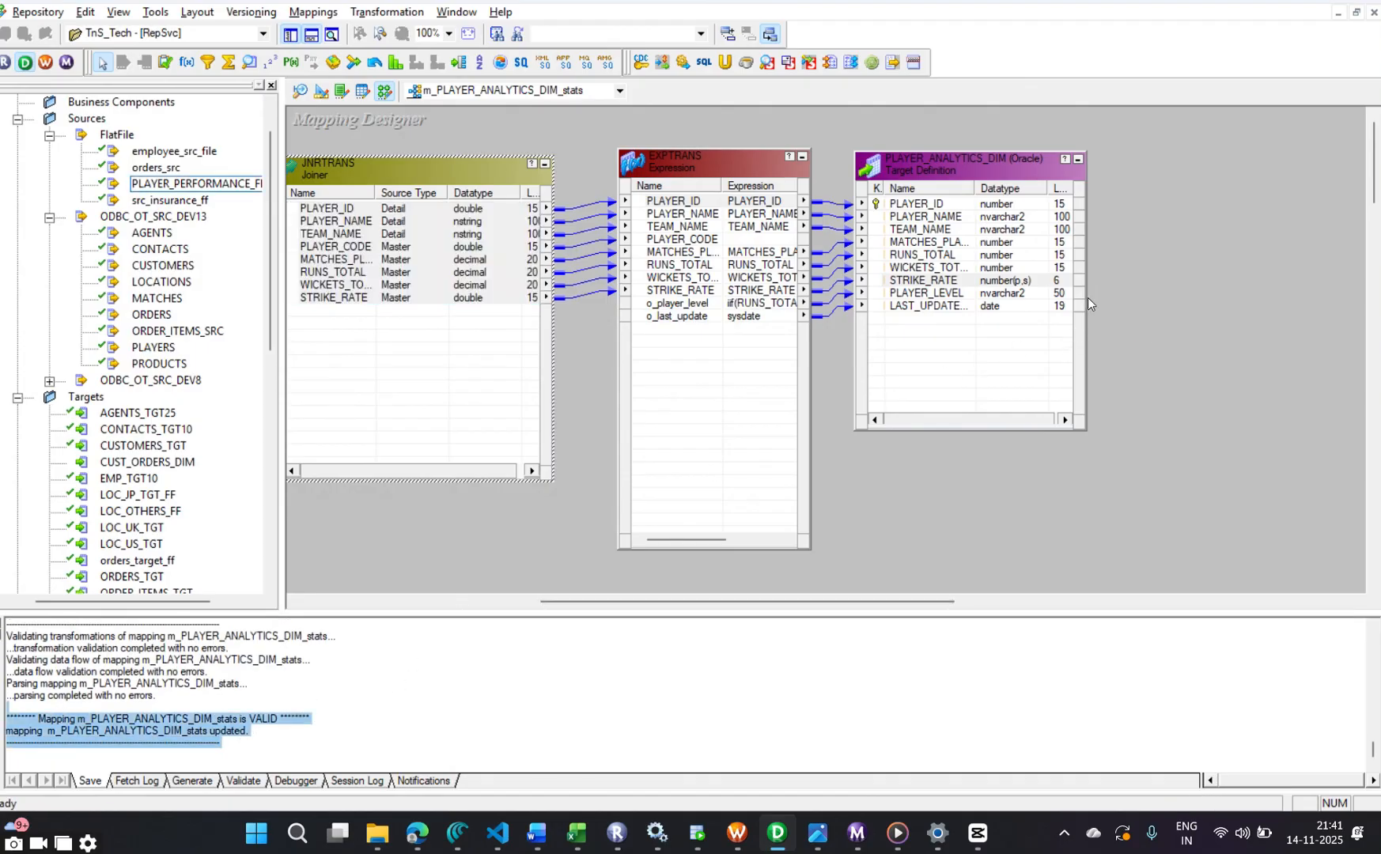
Widen the PLAYER_ANALYTICS_DIM target definition box and select its STRIKE_RATE column
drag(1091, 300, 1160, 299)
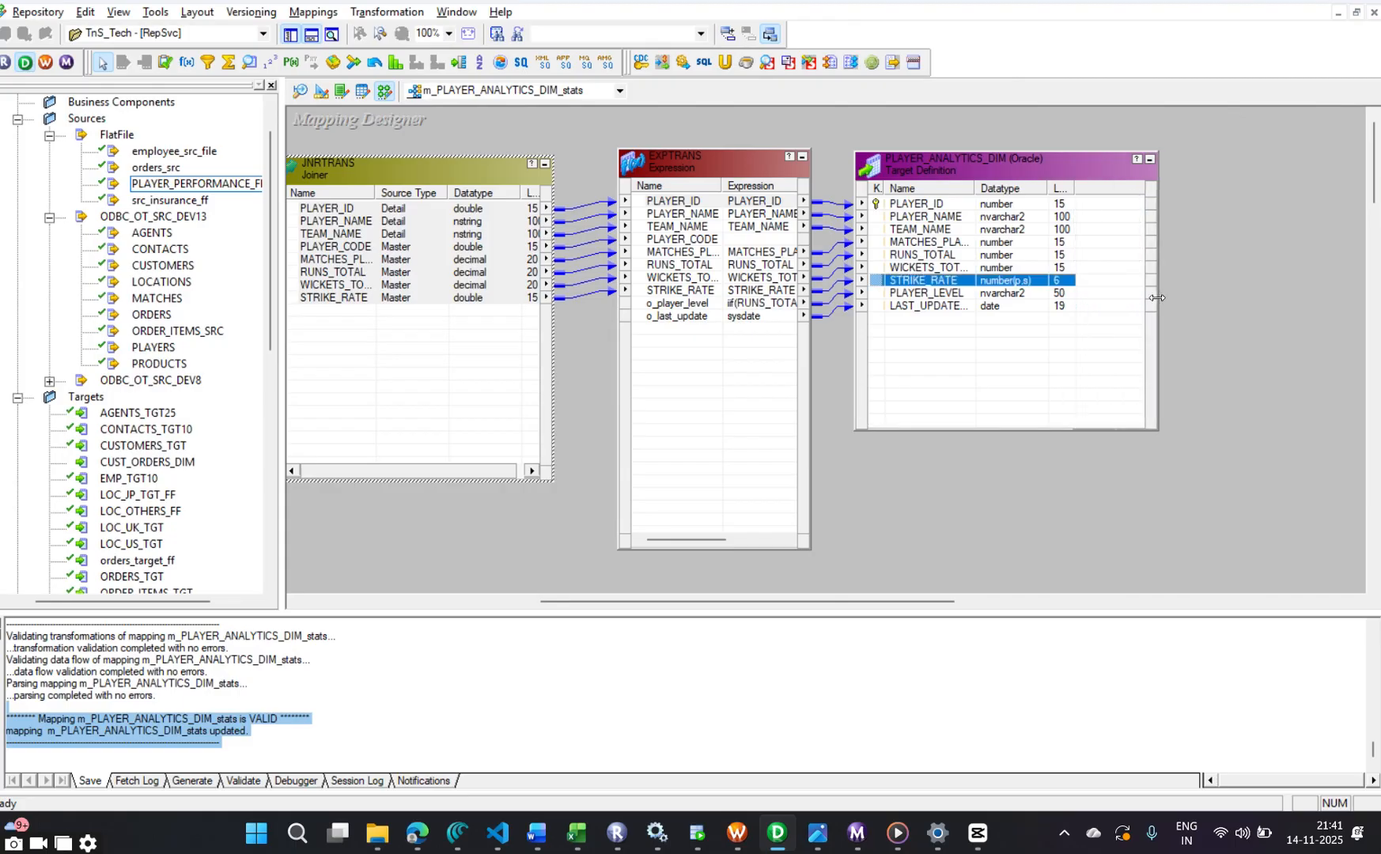
click(1052, 294)
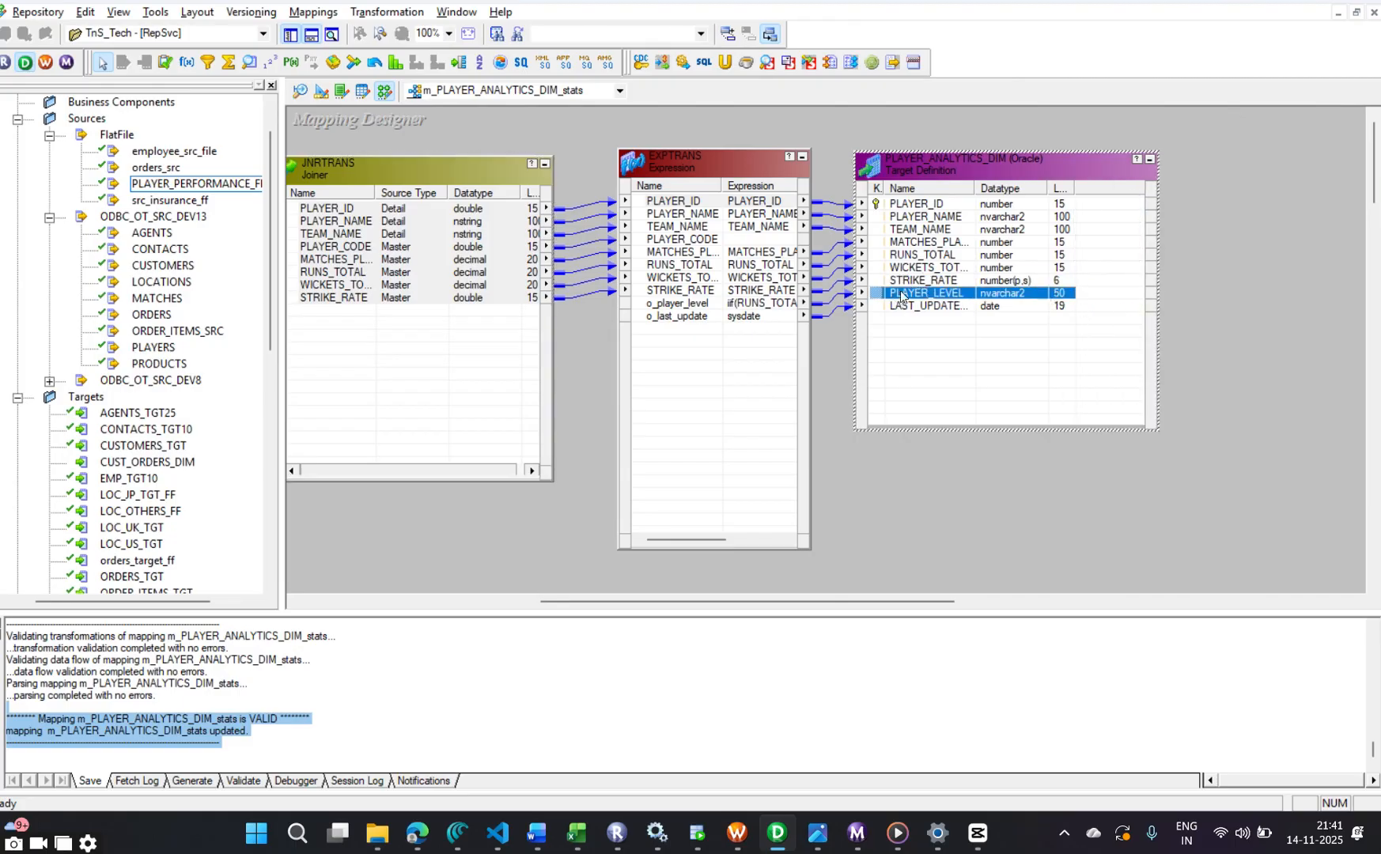
click(1066, 282)
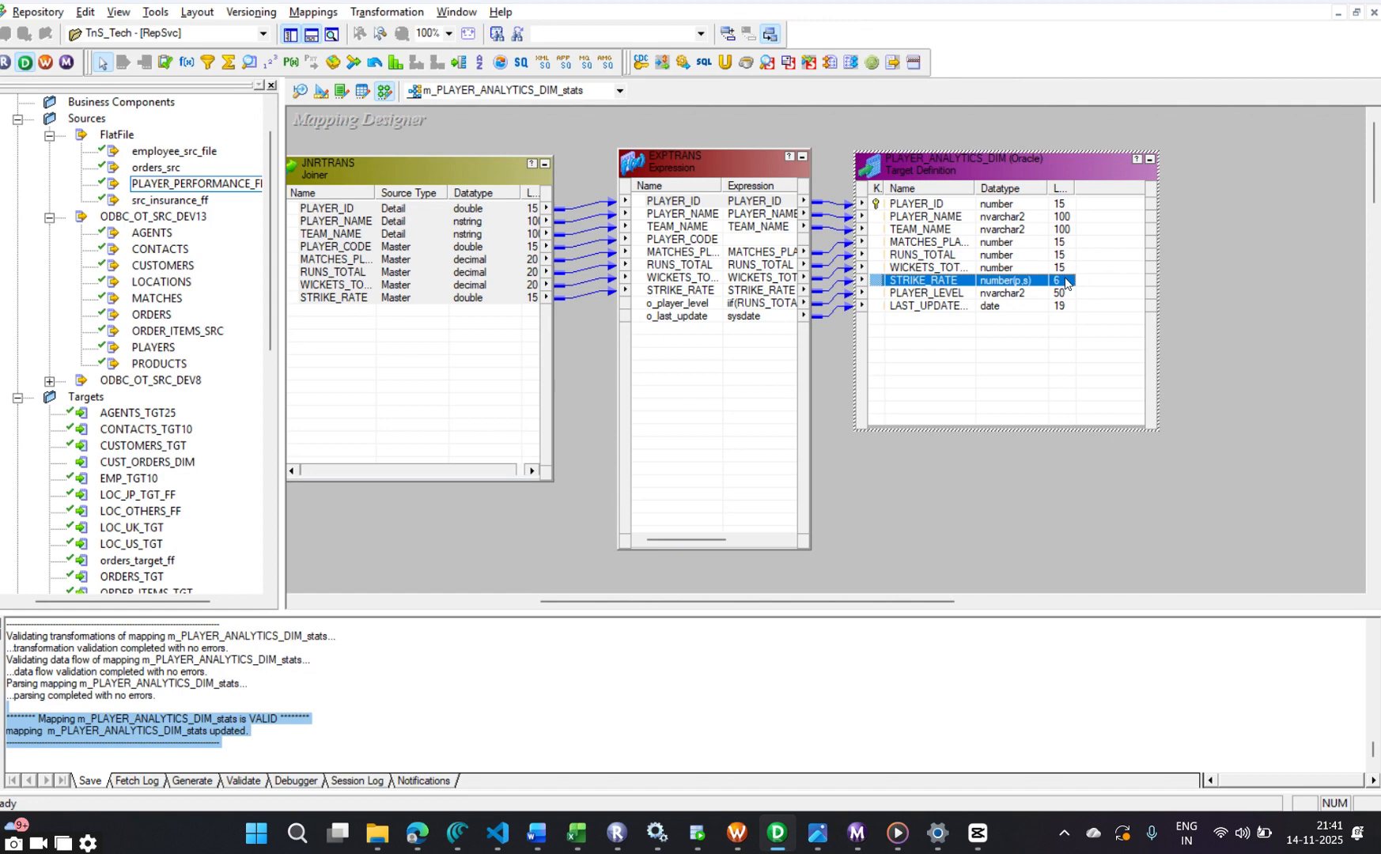
Inspect the STRIKE_RATE port's precision and scale in the PLAYER_ANALYTICS_DIM target definition, and close the definition
double_click(1066, 282)
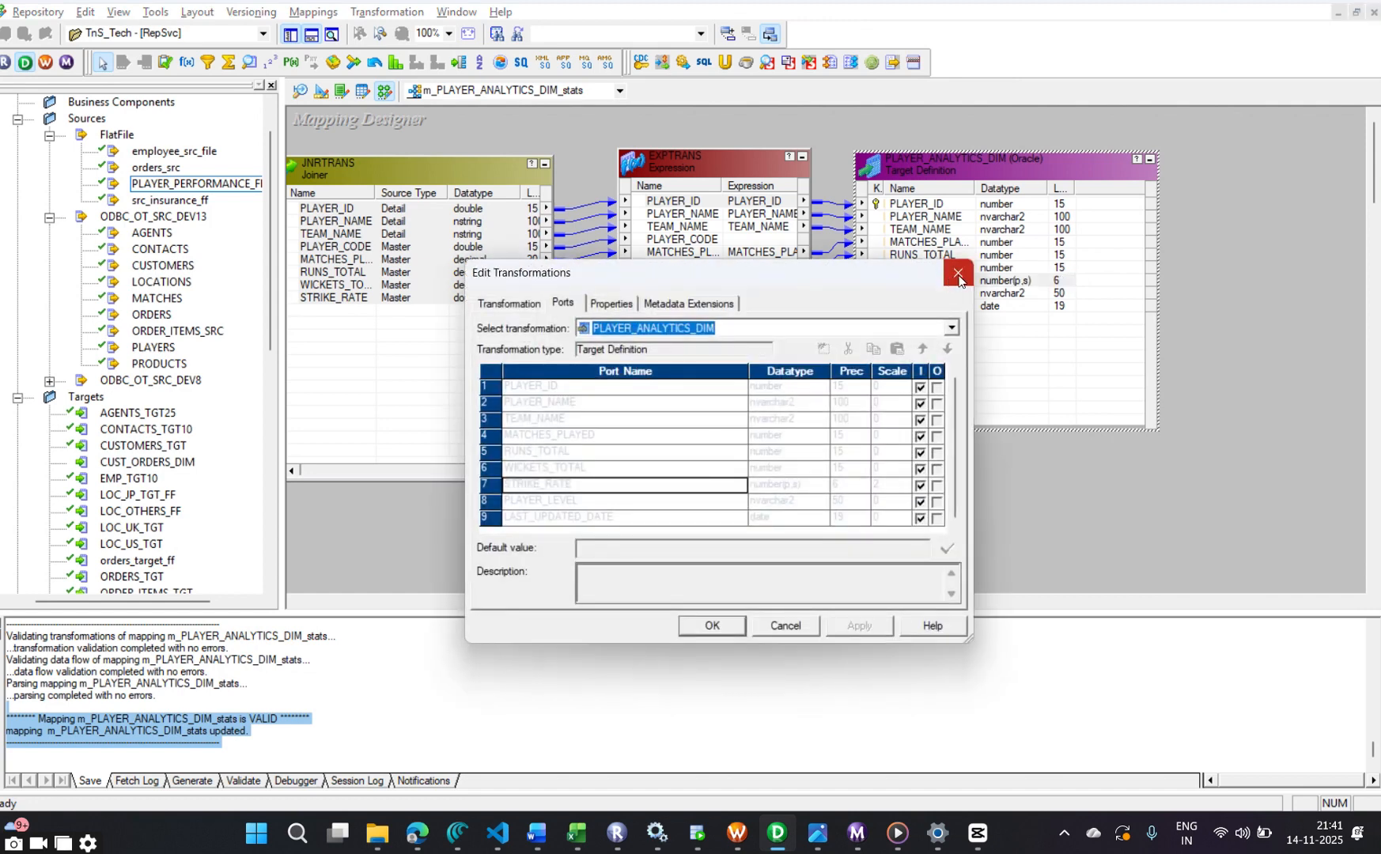
click(958, 276)
drag(566, 602, 528, 601)
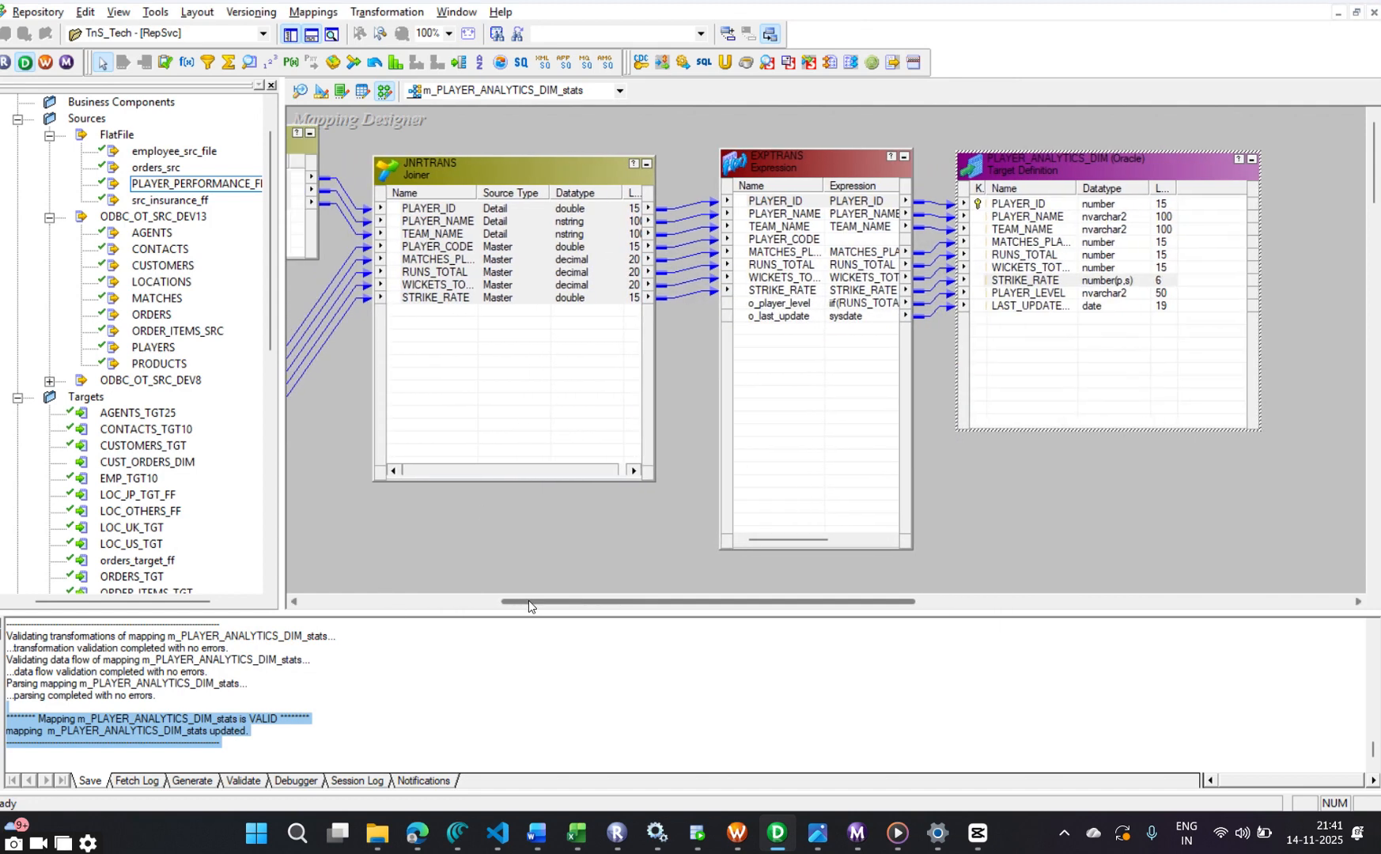
Save the mapping and review the output log's validation messages on STRIKE_RATE data types and on m_PLAYER_ANALYTICS_DIM_stats
key(ctrl+s)
scroll(261, 671, up, 1)
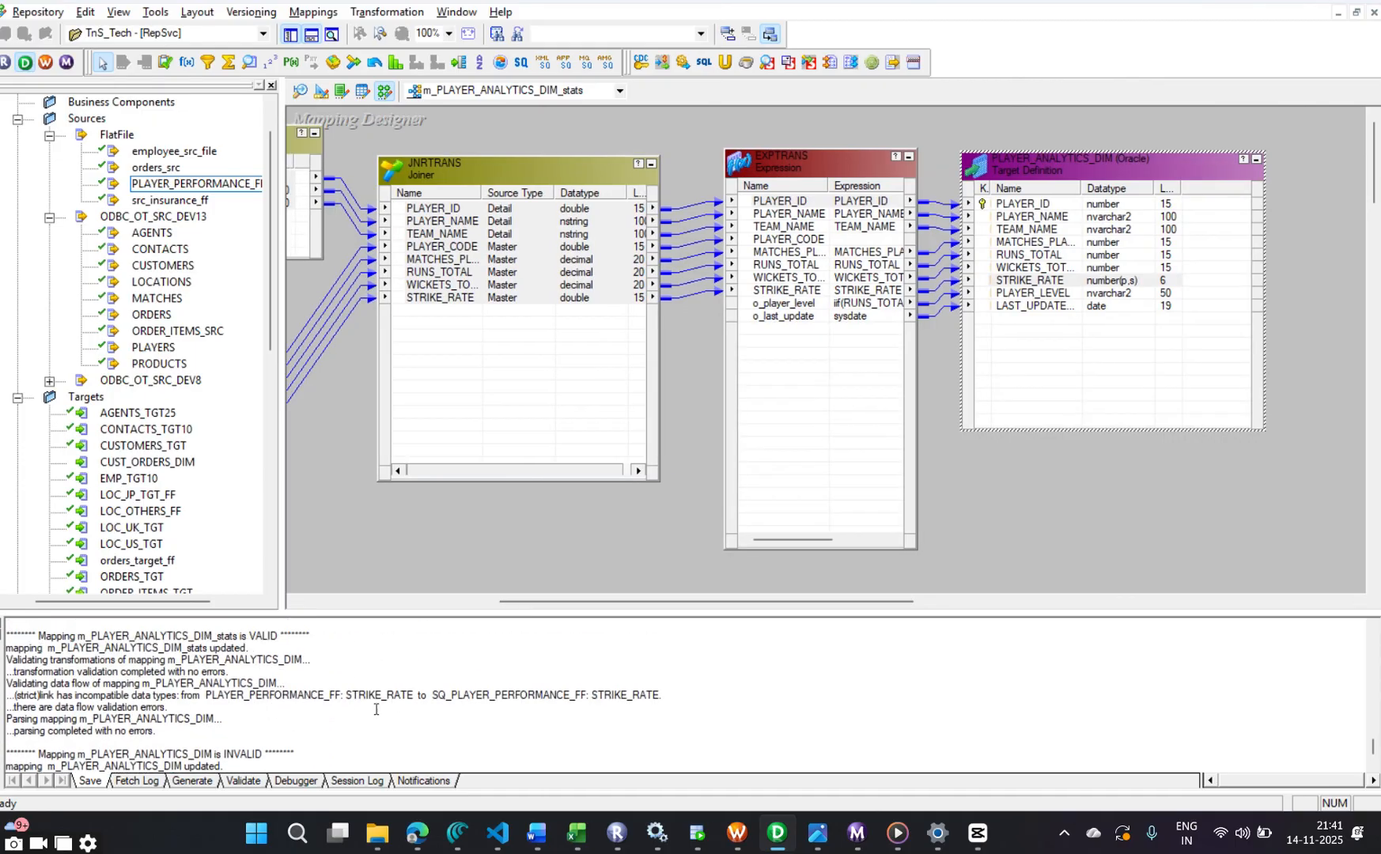
drag(329, 694, 718, 693)
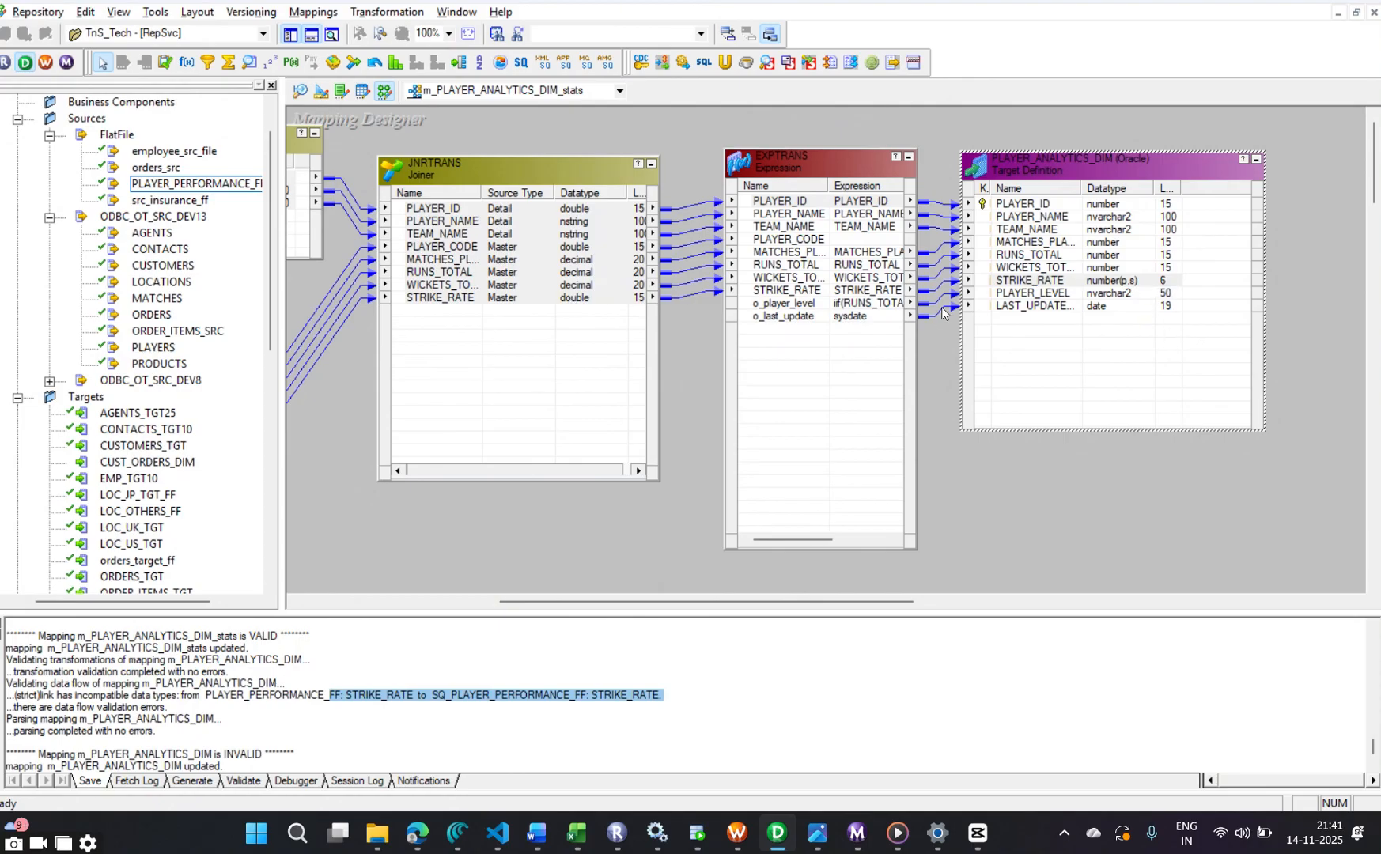
click(1160, 285)
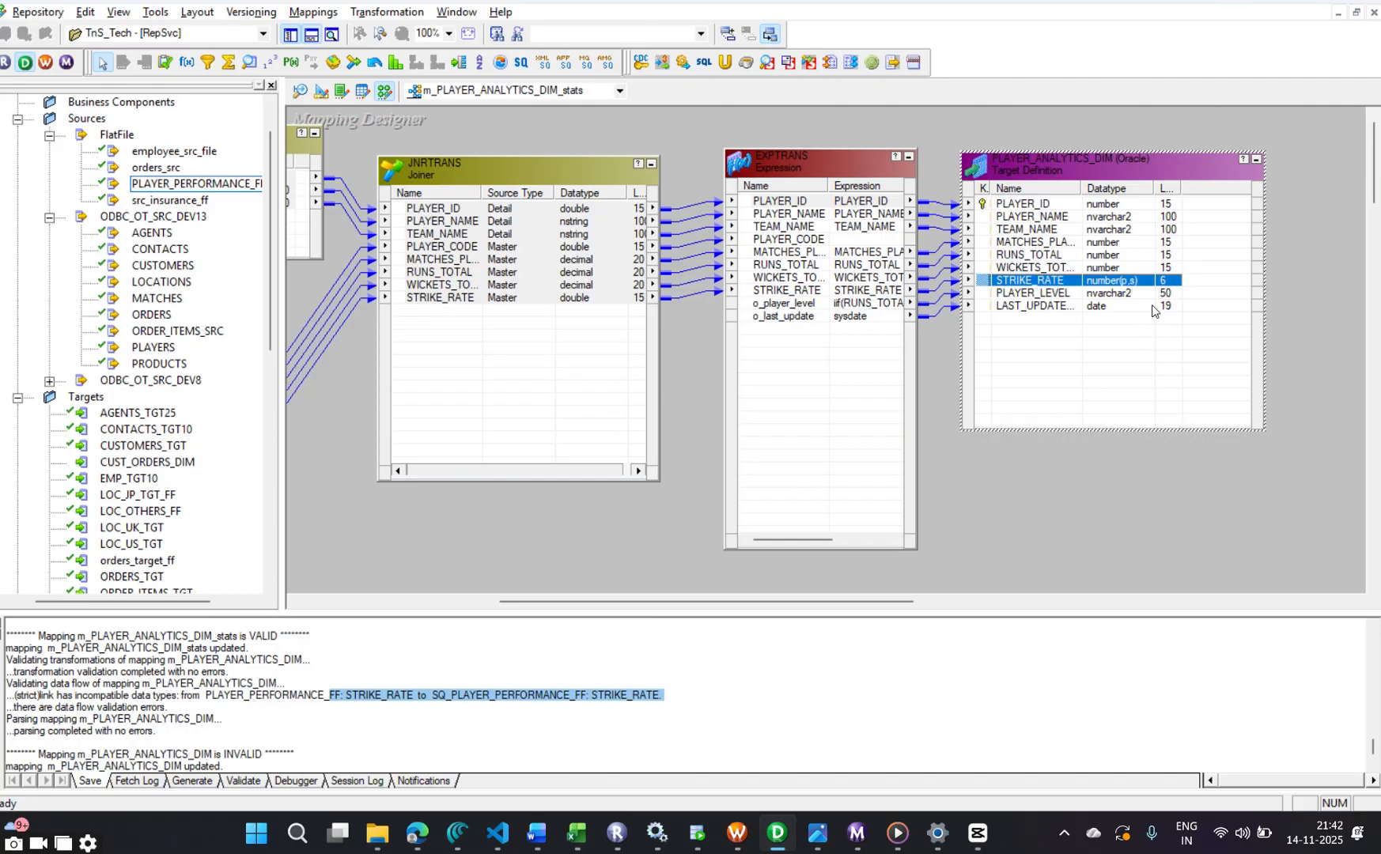
click(490, 715)
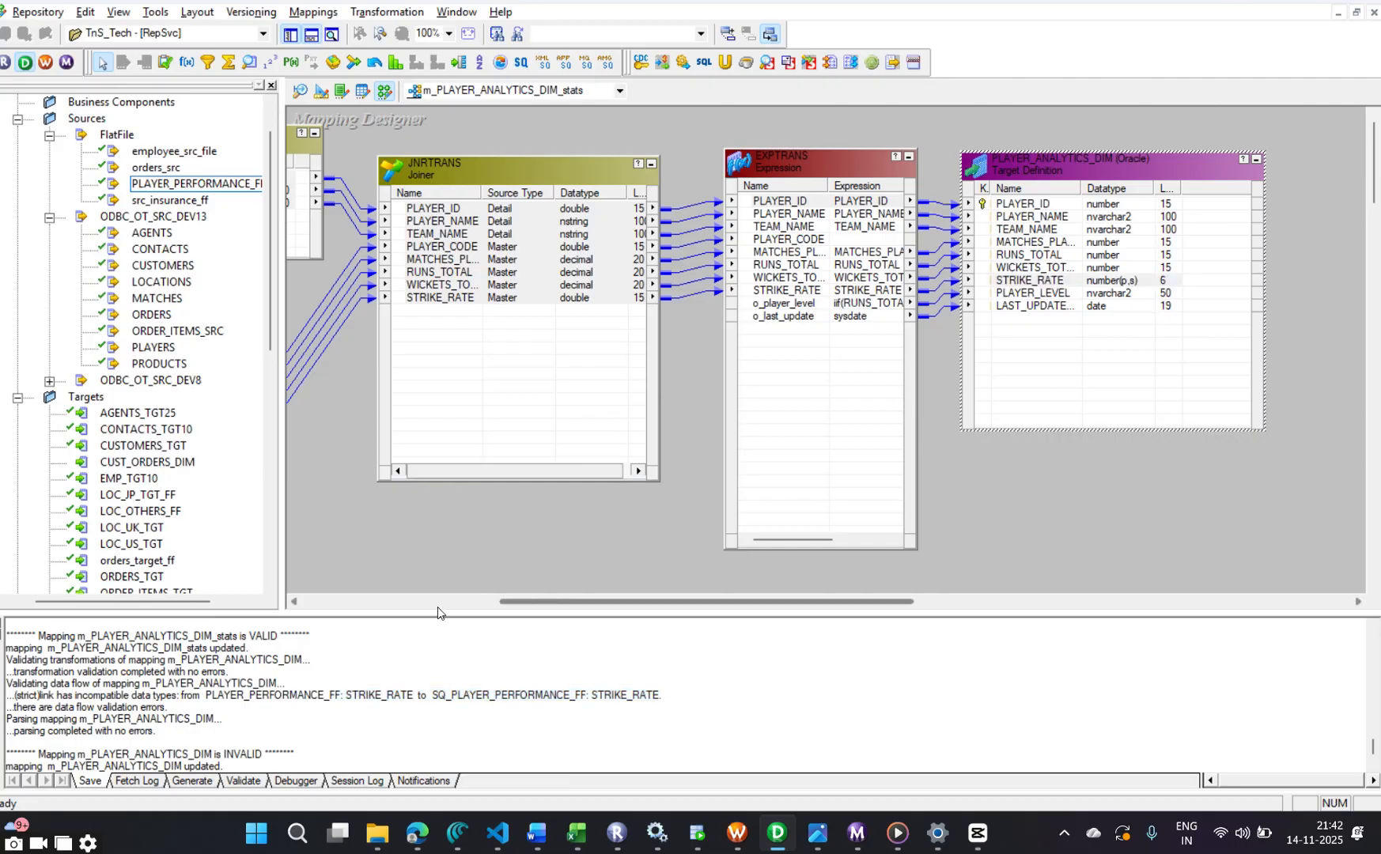
scroll(437, 605, down, 2)
scroll(425, 697, down, 6)
drag(298, 729, 99, 731)
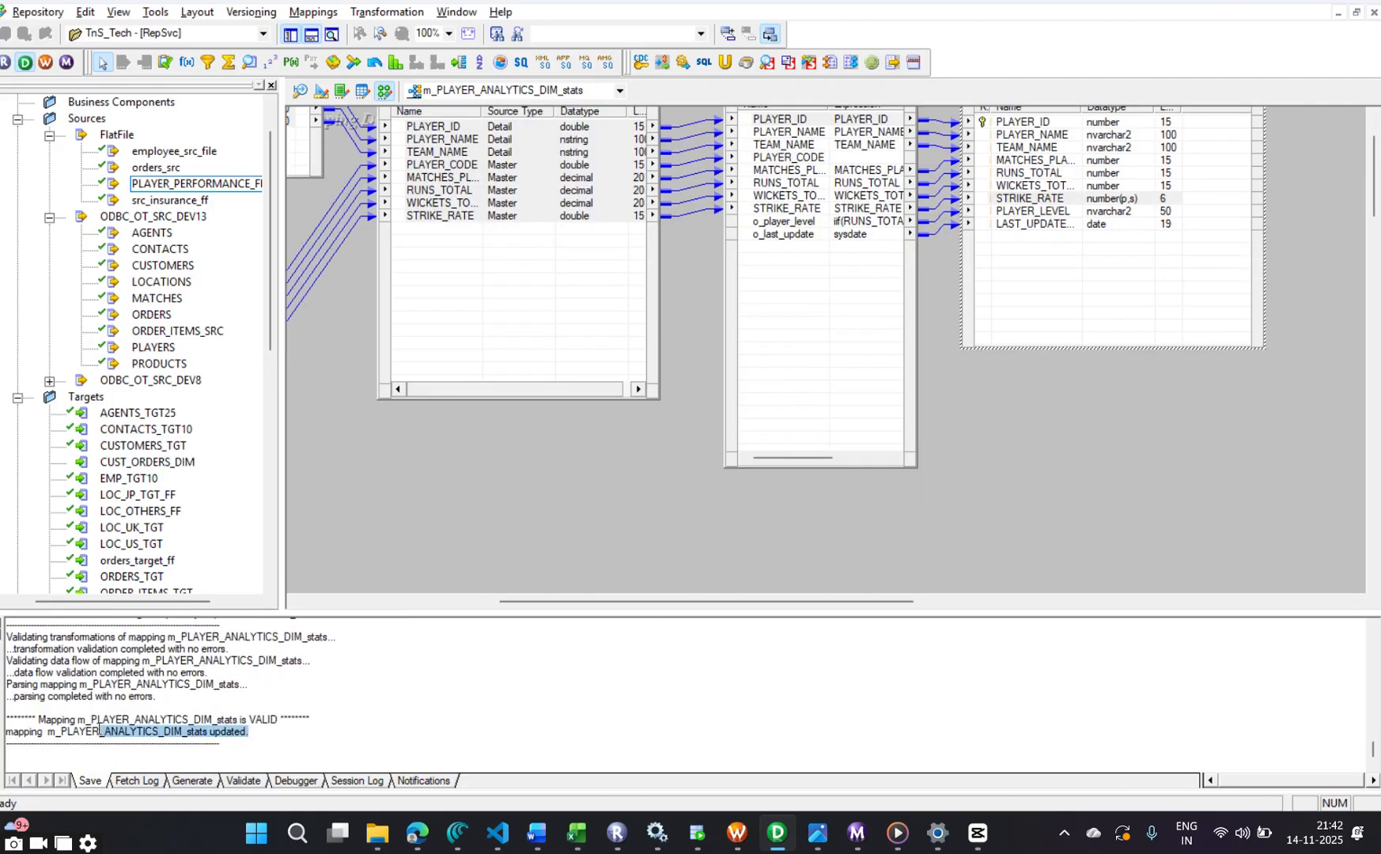
click(640, 454)
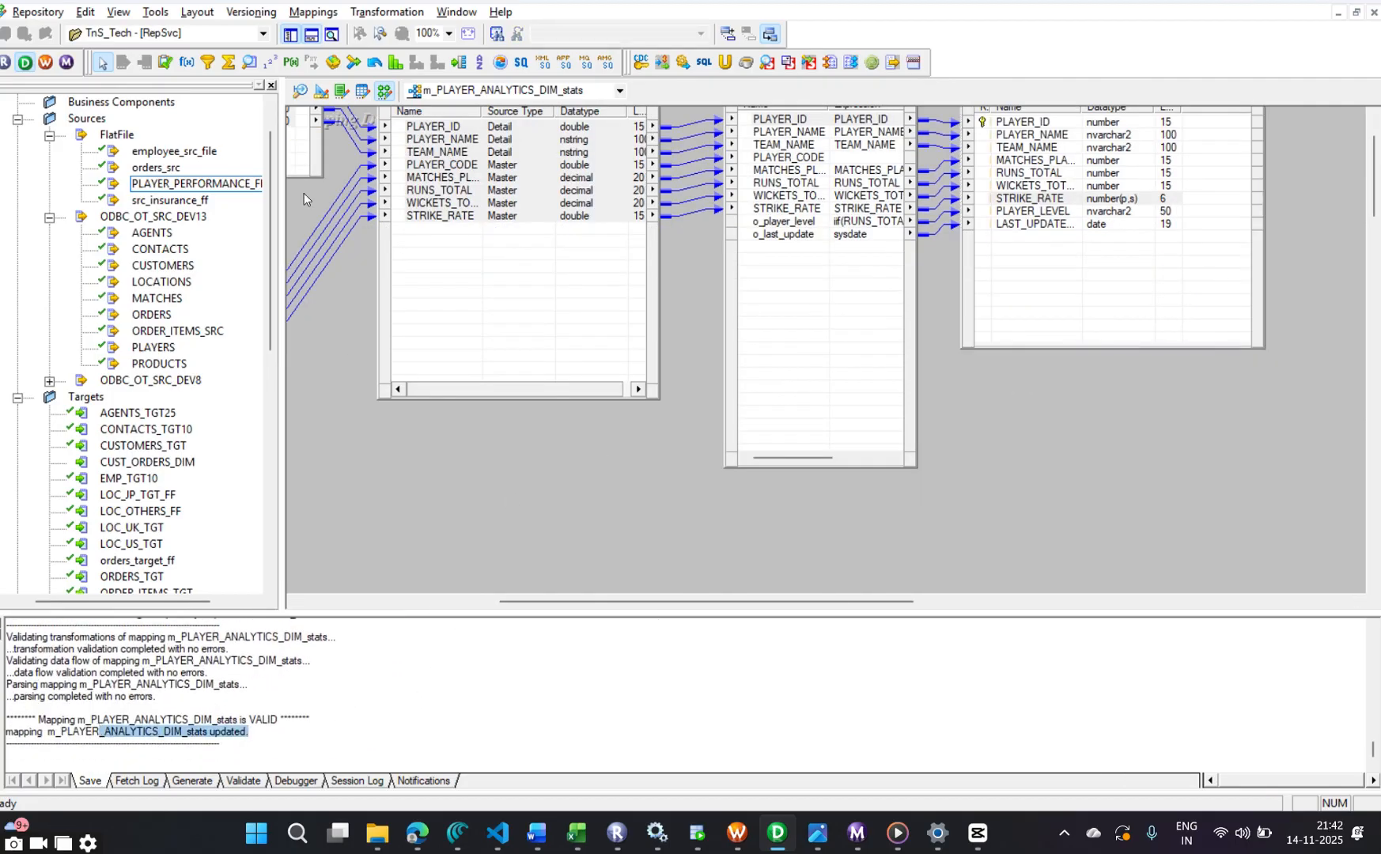
Copy the mapping name m_PLAYER_ANALYTICS_DIM_stats from the mapping's edit settings
click(313, 11)
click(348, 69)
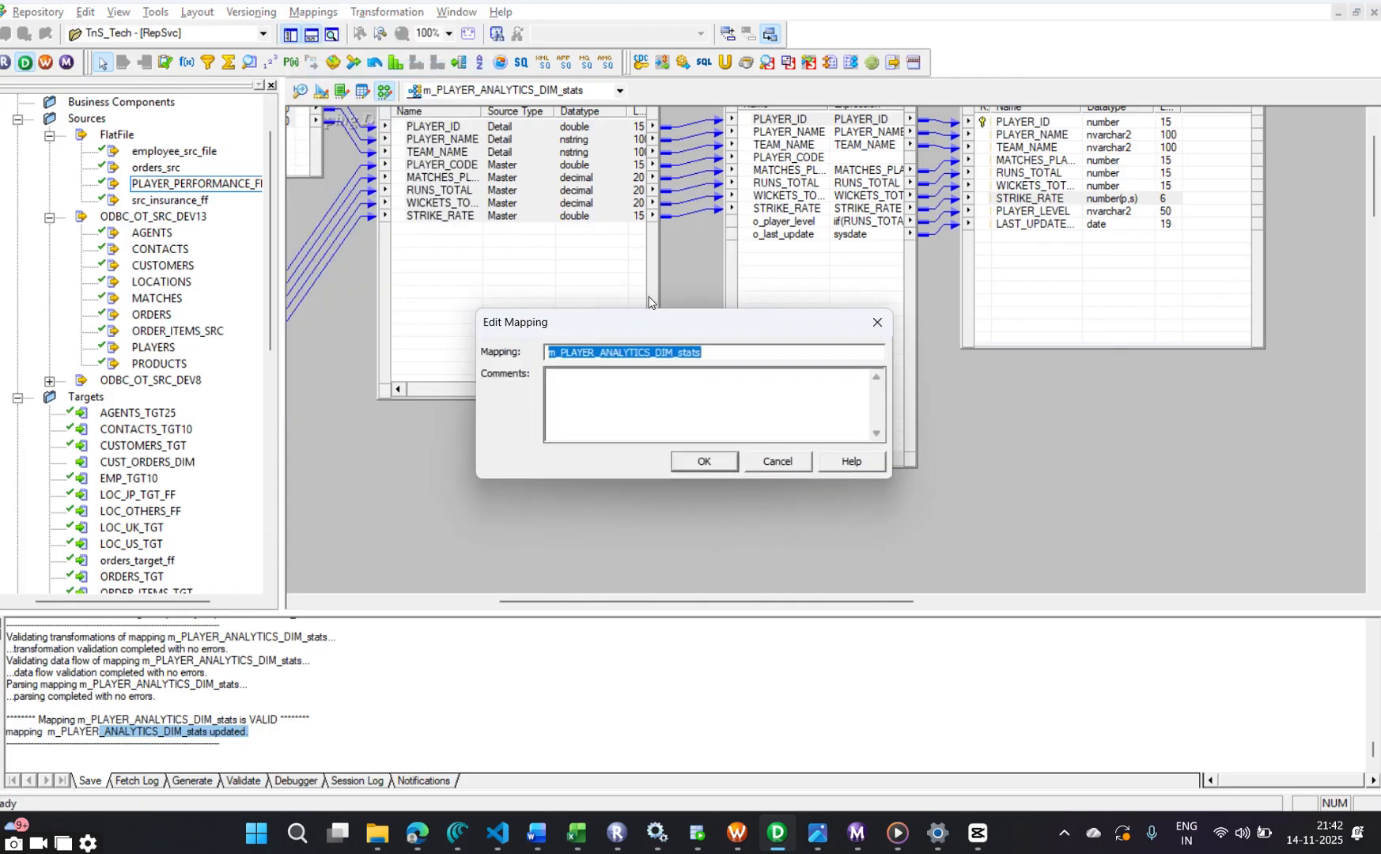
click(706, 462)
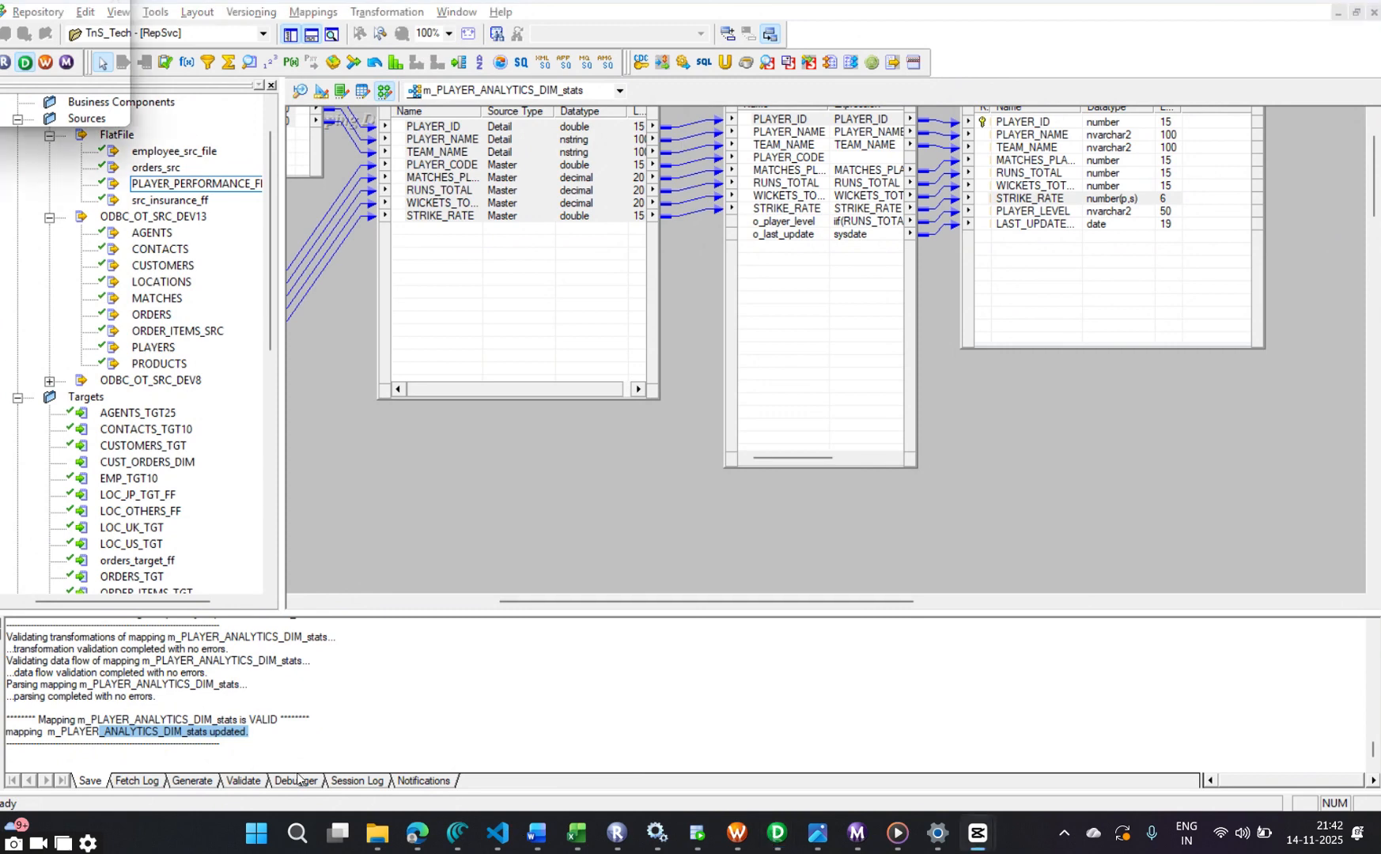
Switch to Workflow Manager and create a session task named s_m_PLAYER_ANALYTICS_DIM_stats
click(738, 833)
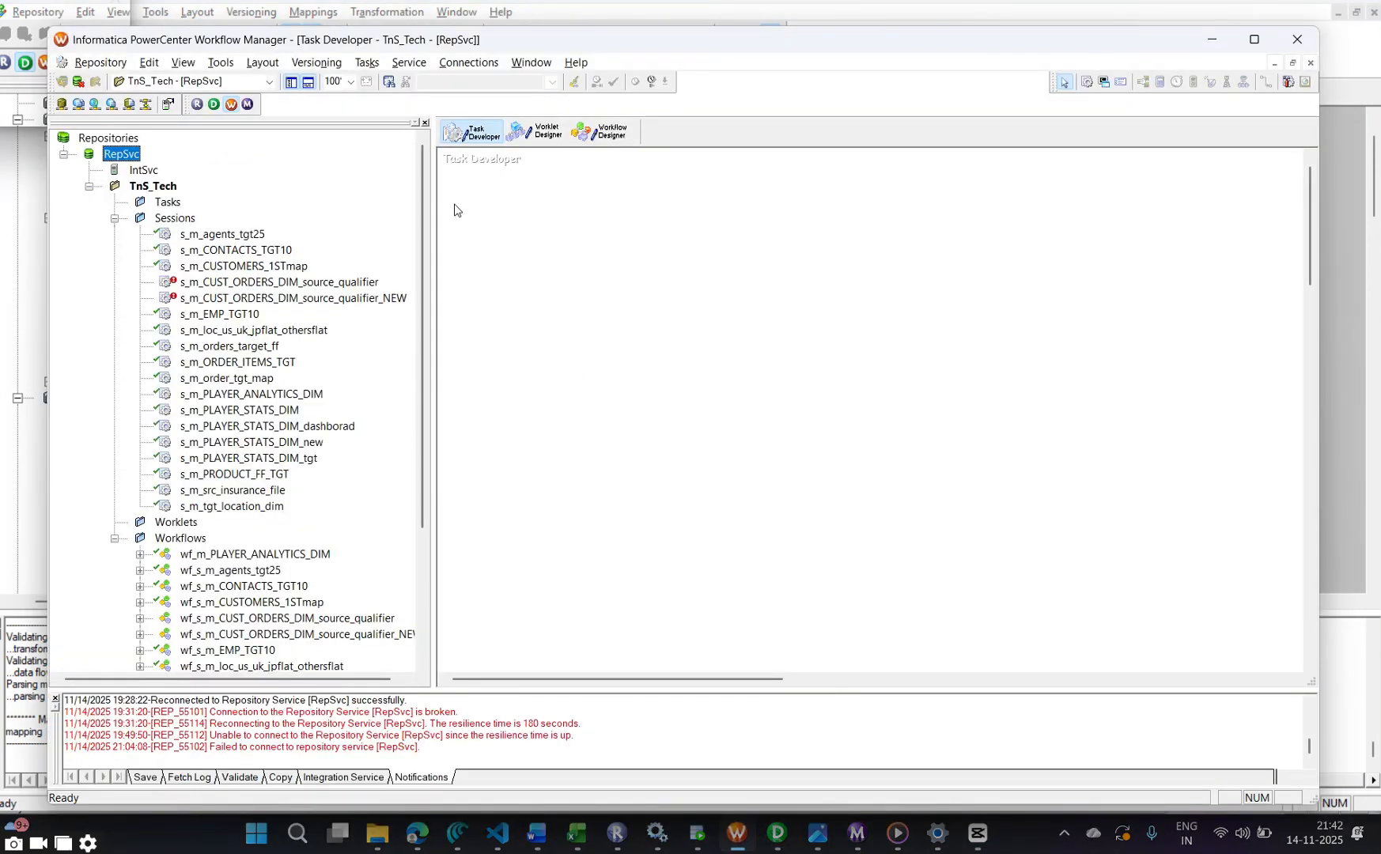
click(367, 63)
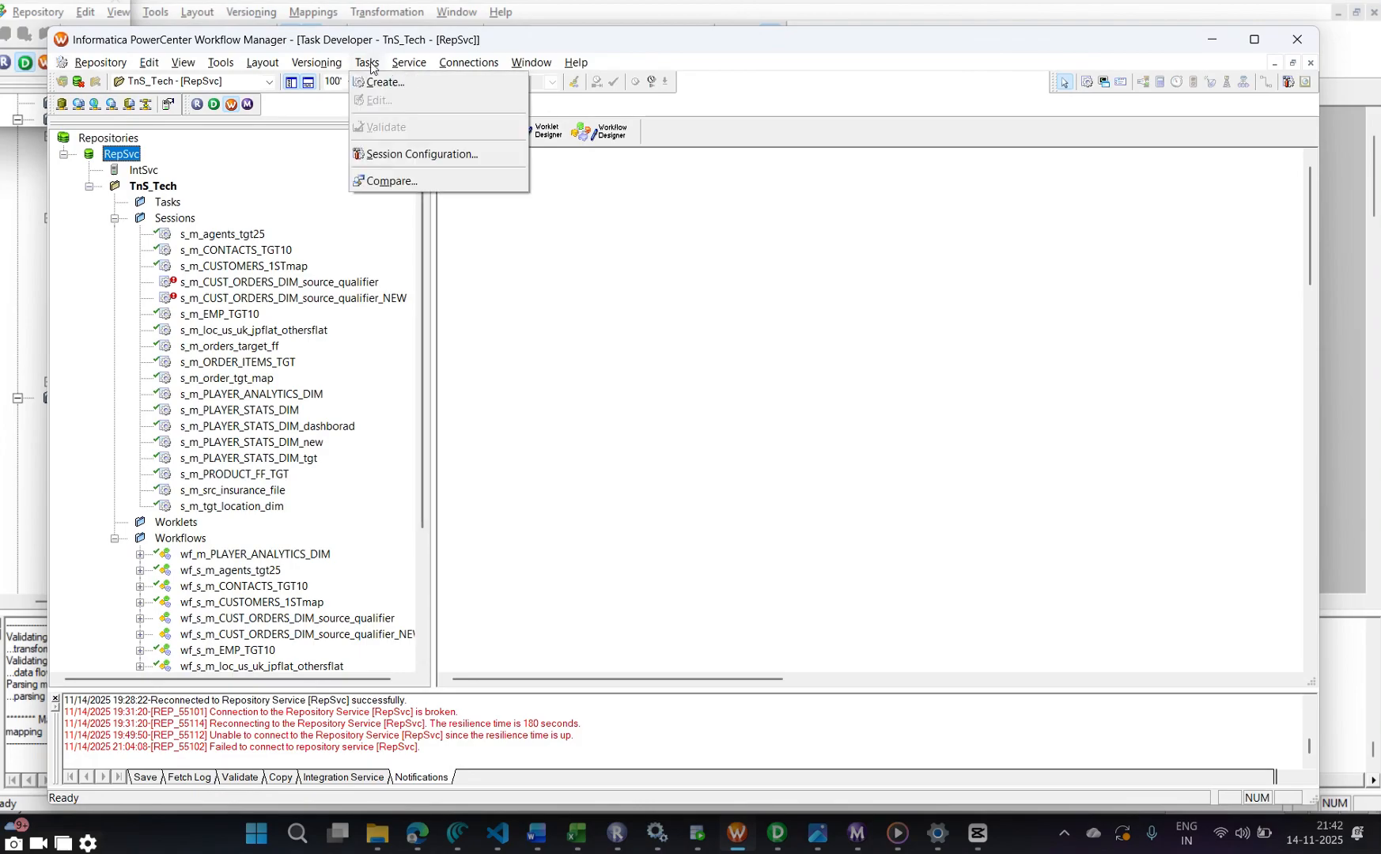
click(368, 63)
click(368, 62)
click(376, 86)
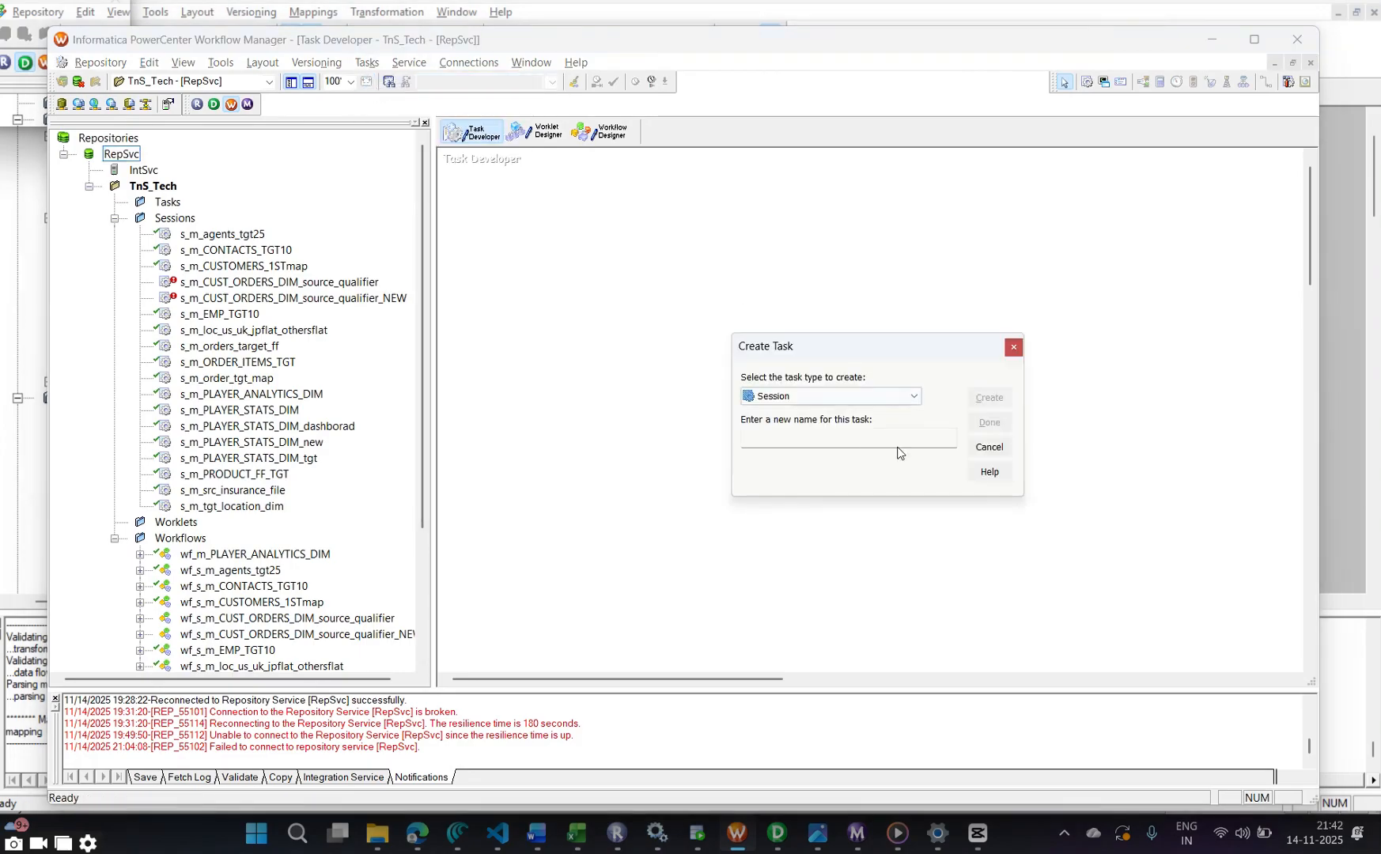
click(854, 441)
text(m_PLAYER_ANALYTICS_DIM_stats)
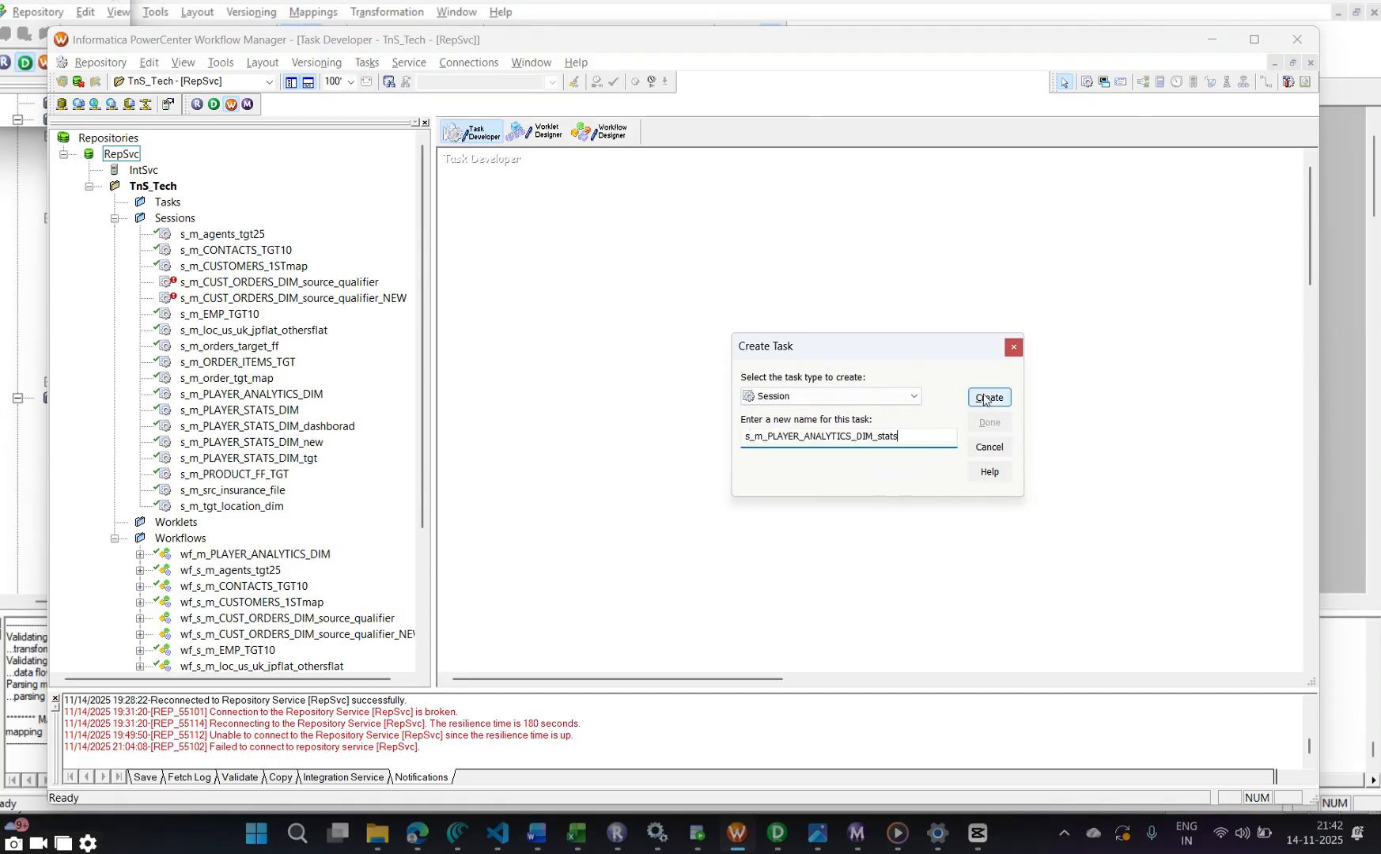
click(988, 397)
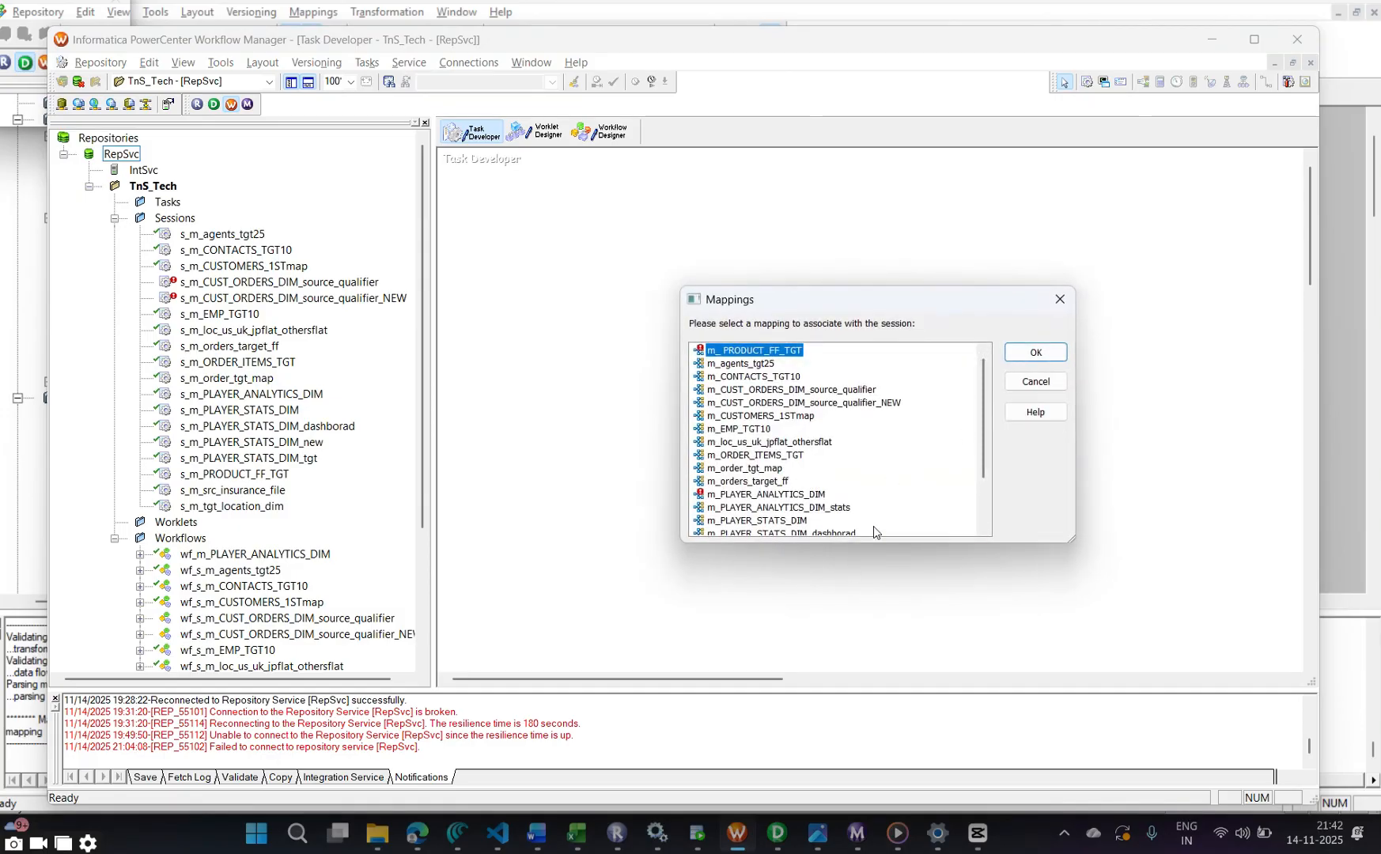
Associate the session with mapping m_PLAYER_ANALYTICS_DIM_stats, copy the session's name and finish creating the task
click(839, 509)
click(1032, 348)
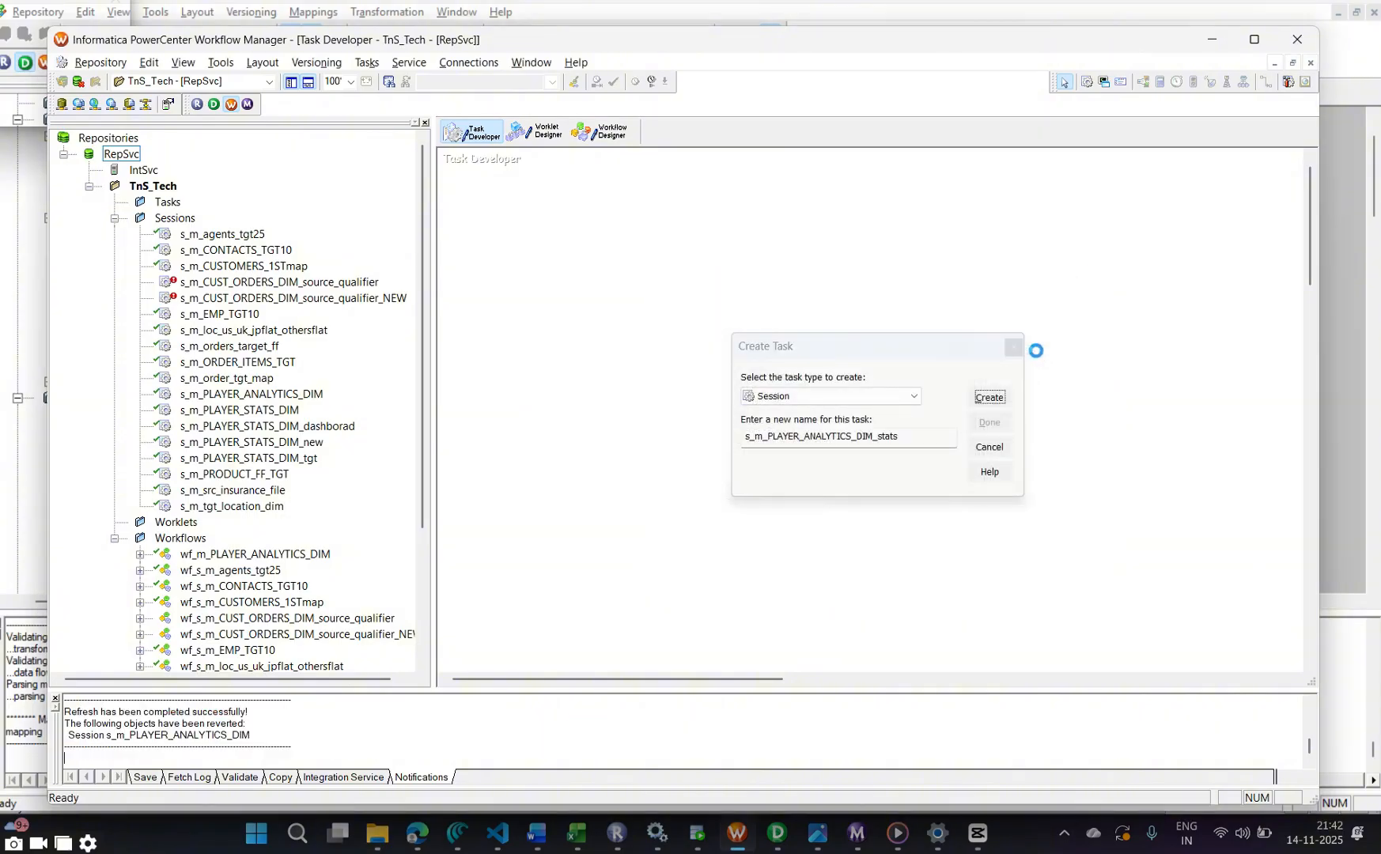
click(903, 432)
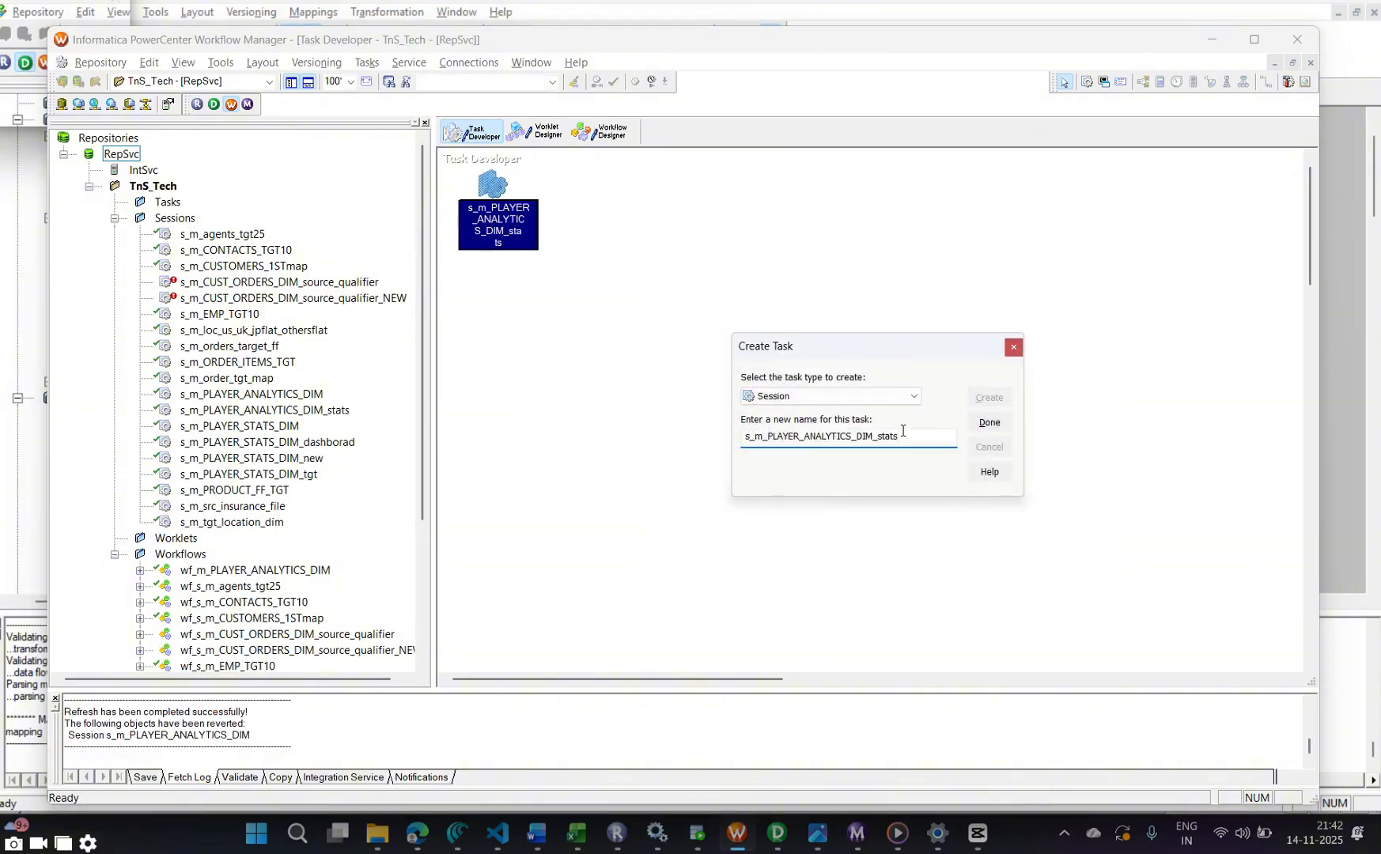
double_click(902, 431)
key(ctrl+c)
click(989, 422)
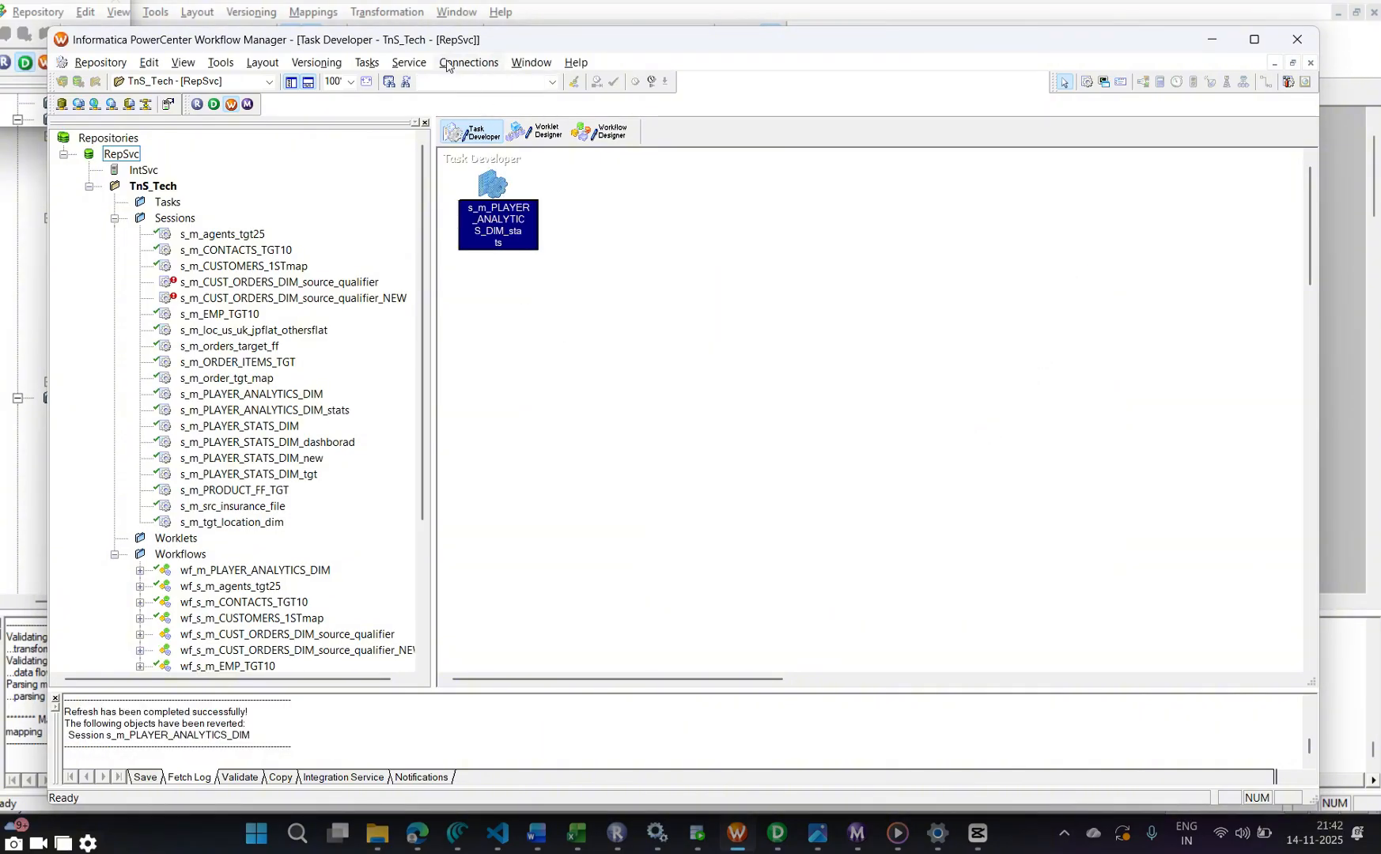
Create a workflow named wf_s_m_PLAYER_ANALYTICS_DIM_stats in Workflow Designer
click(621, 132)
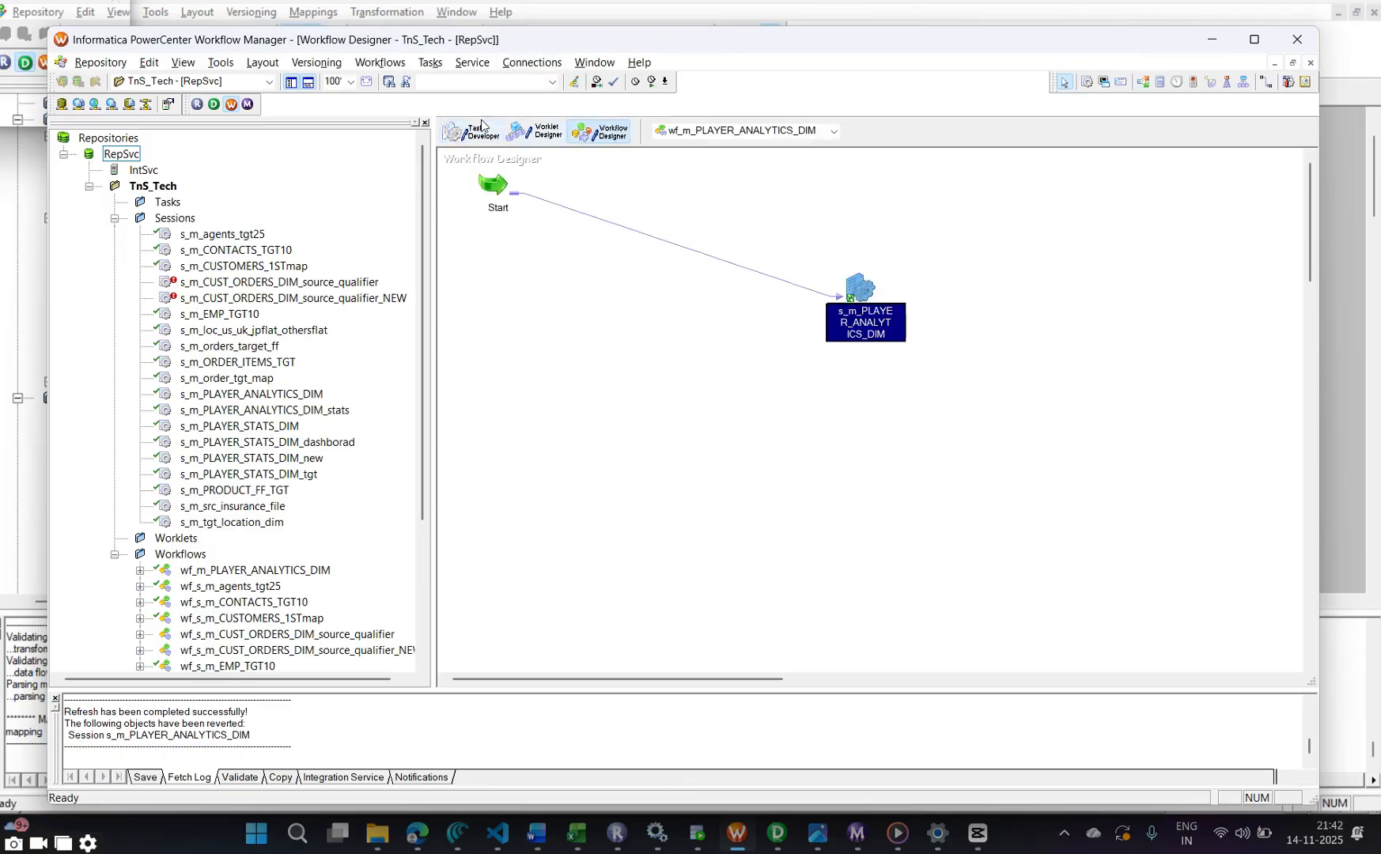
click(479, 128)
click(610, 130)
click(380, 62)
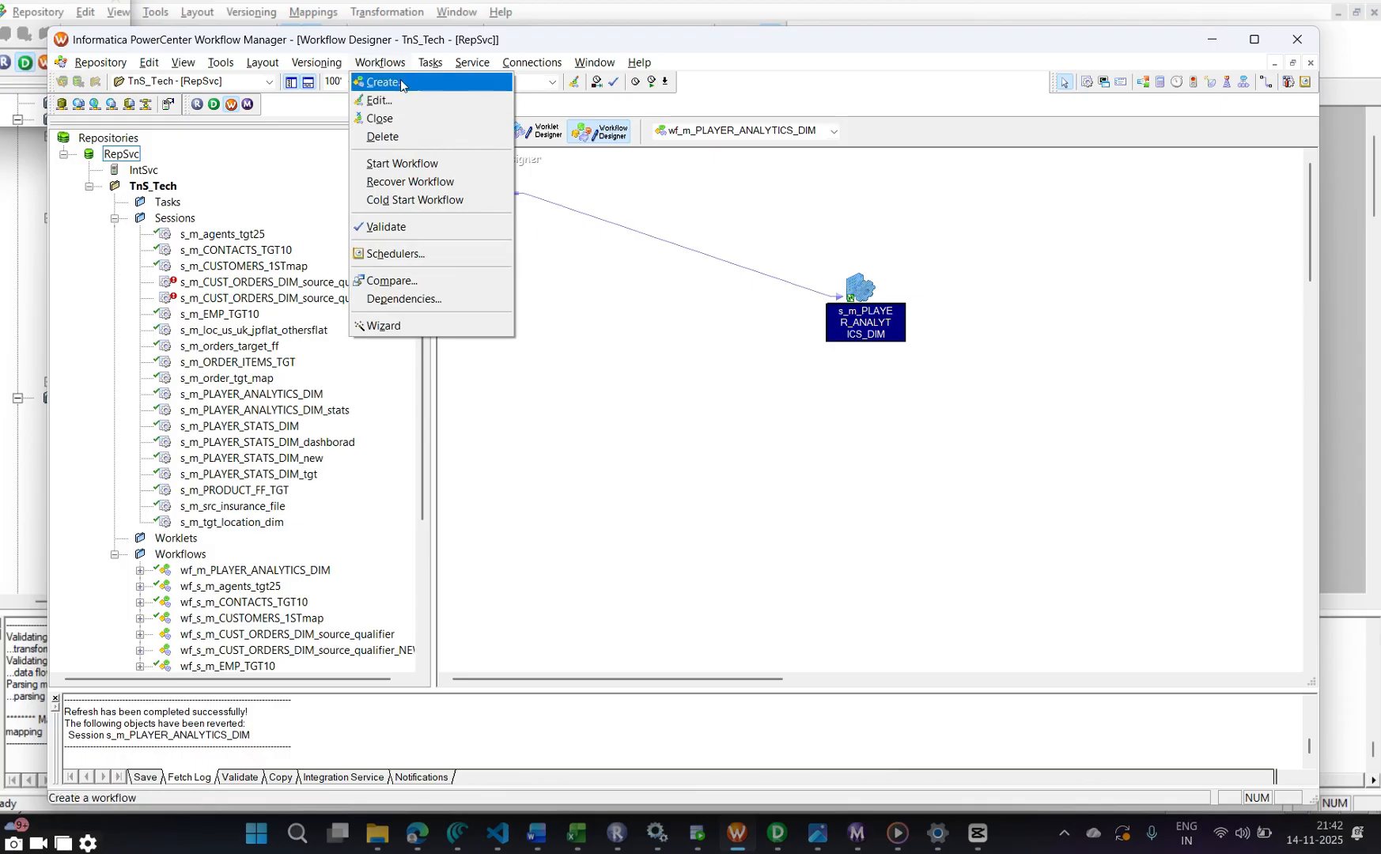
click(382, 82)
text(wf)
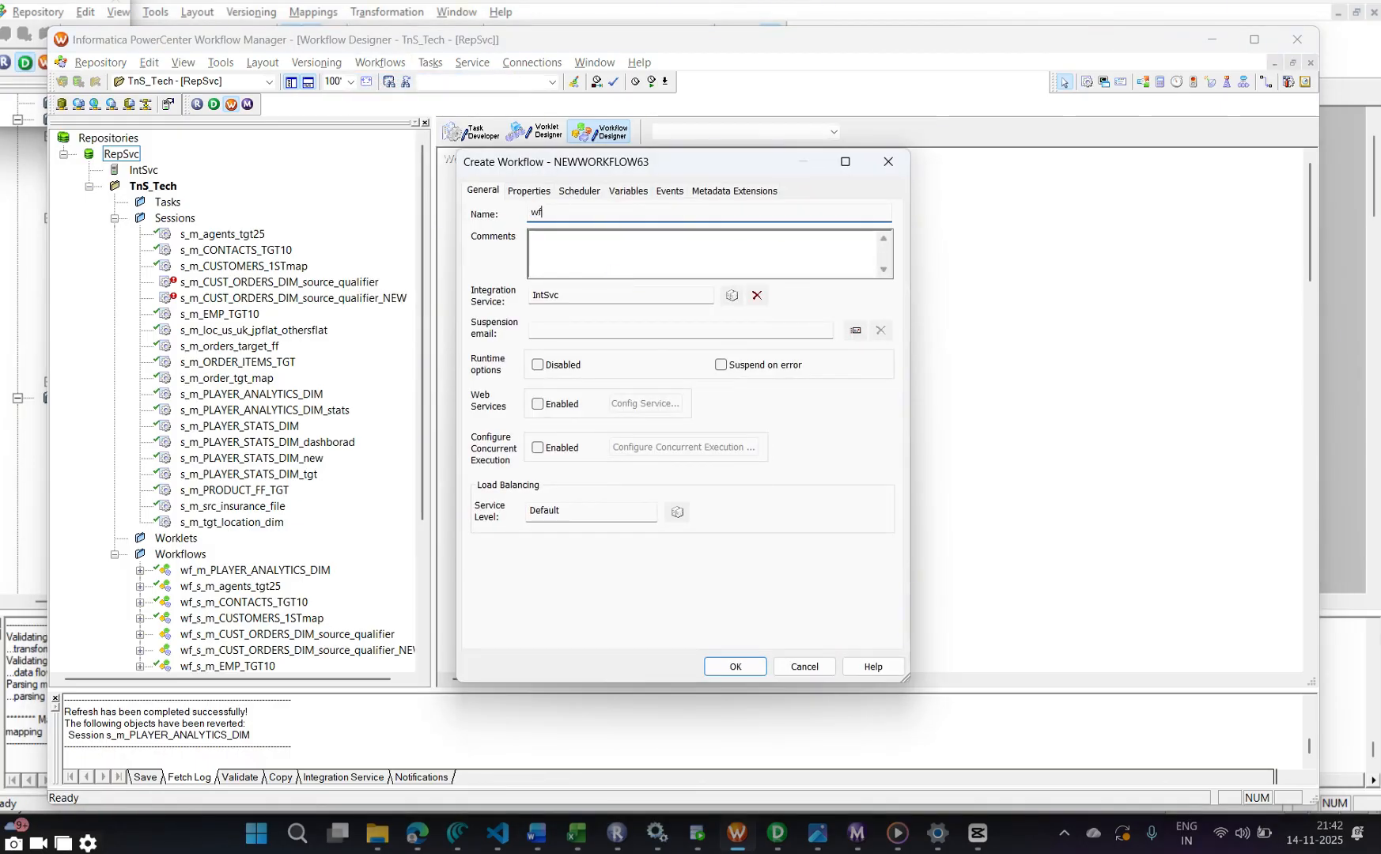
text(_)
key(ctrl+v)
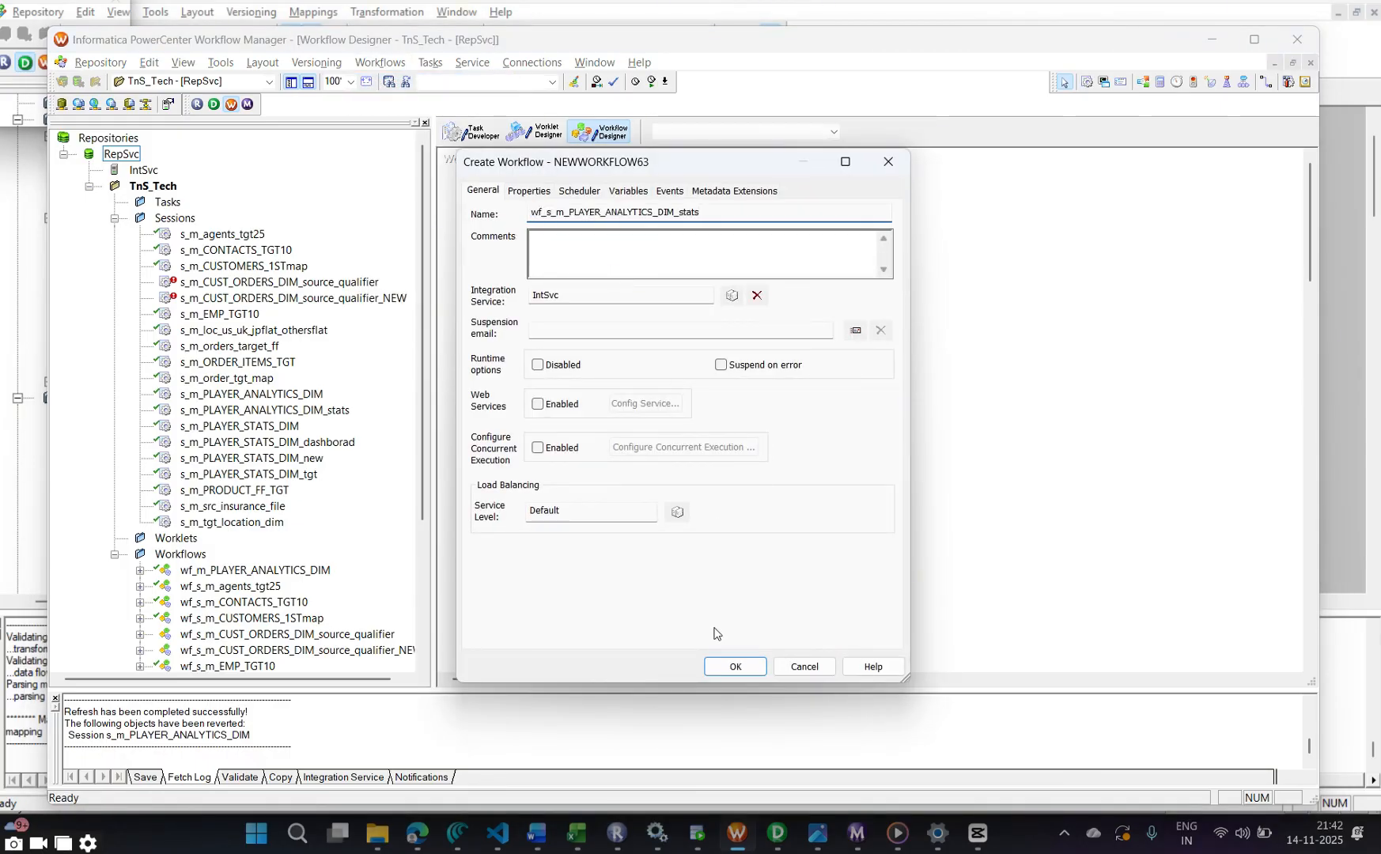
click(729, 667)
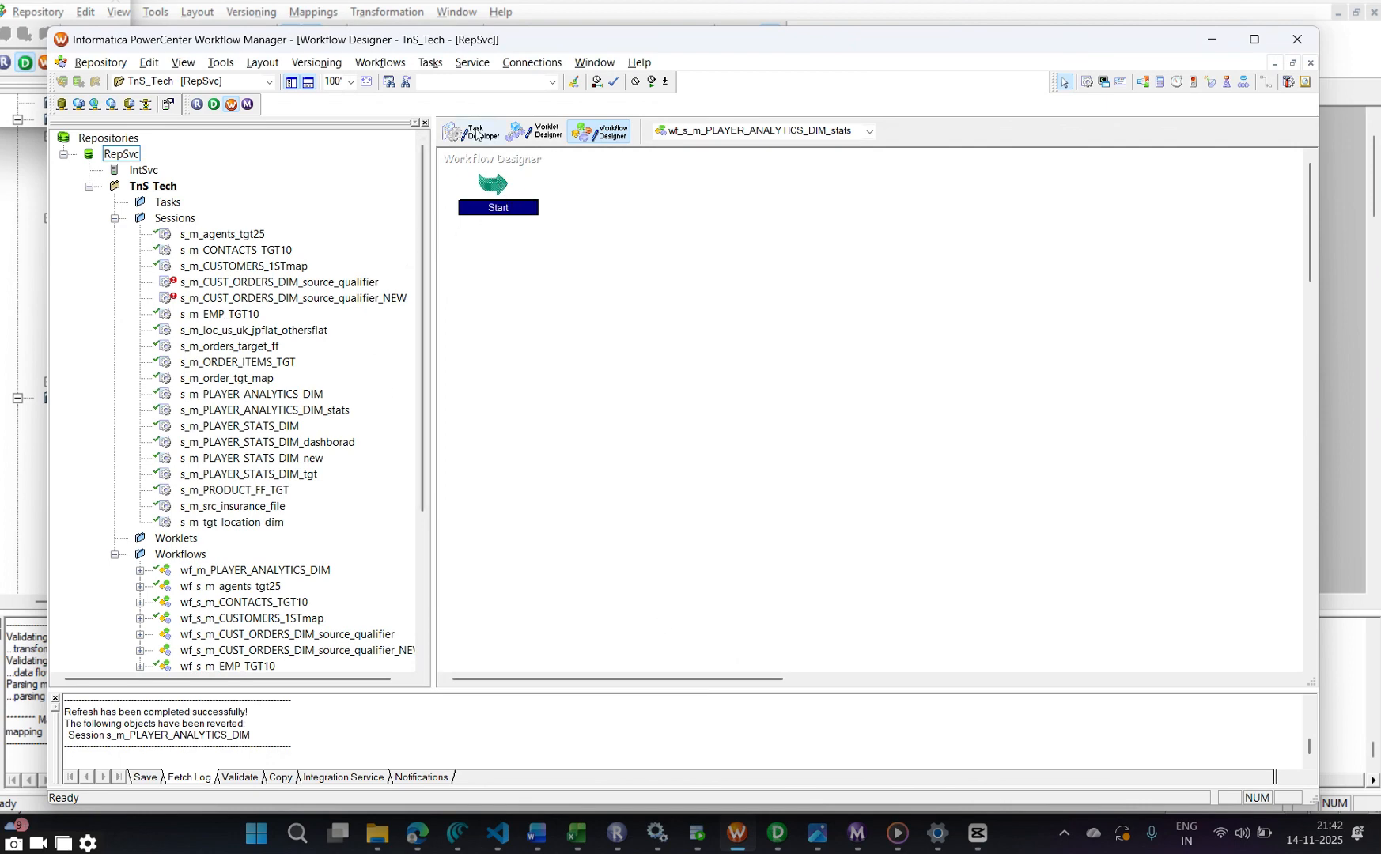
Open session s_m_PLAYER_ANALYTICS_DIM_stats in Task Developer and go to the source filename in SQ_PLAYER_PERFORMANCE_FF's mapping properties
click(475, 135)
double_click(489, 183)
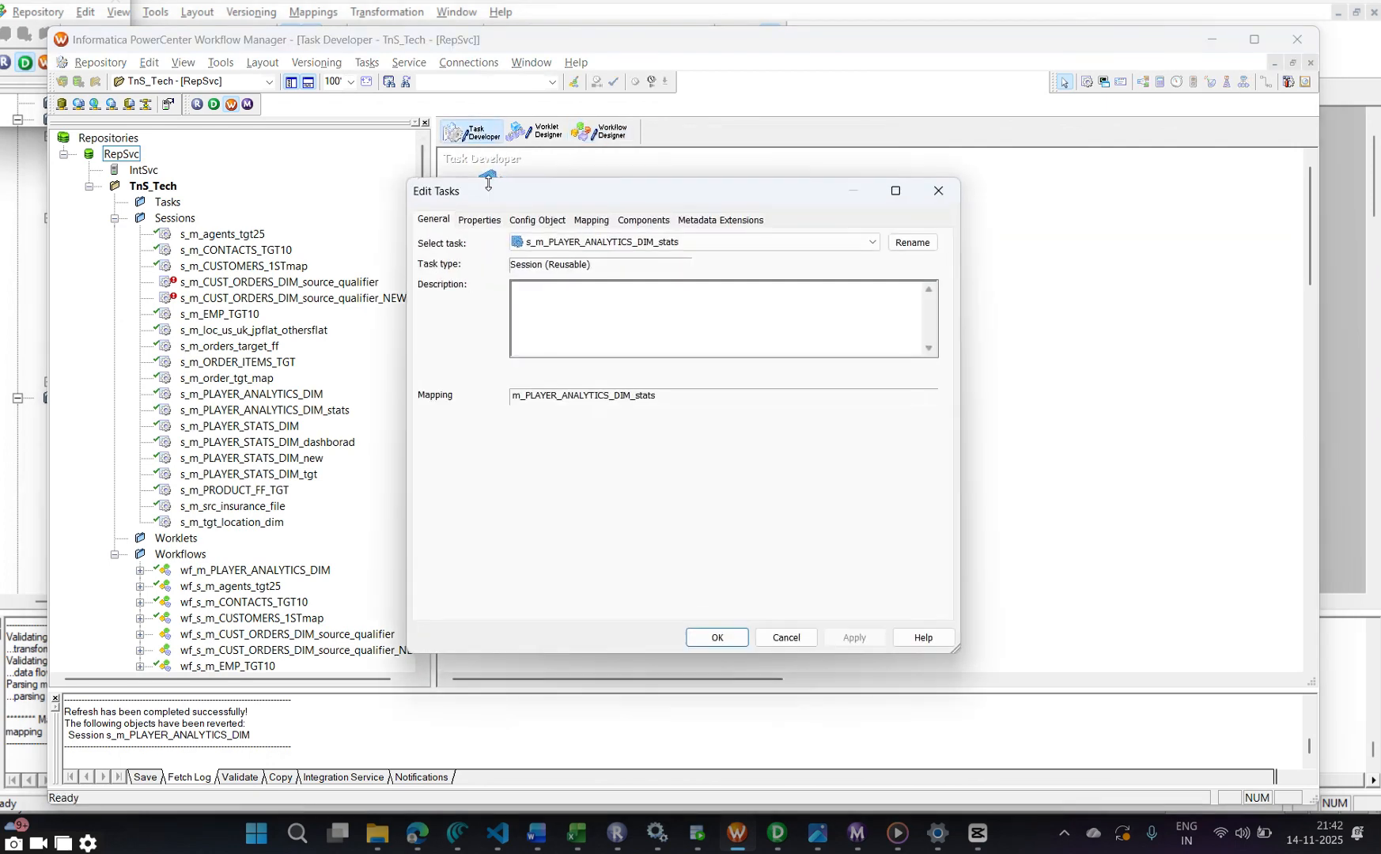
click(601, 224)
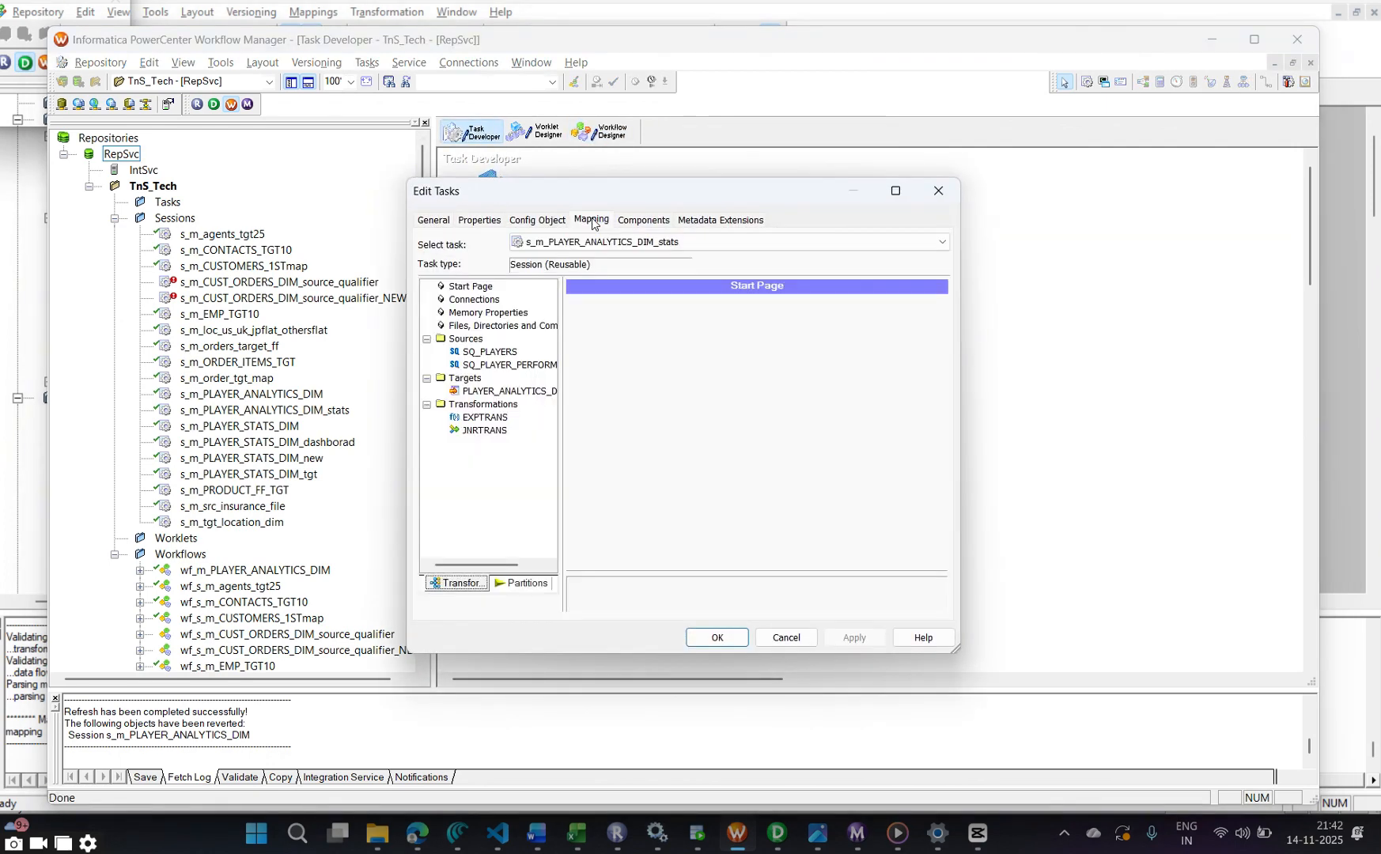
click(513, 365)
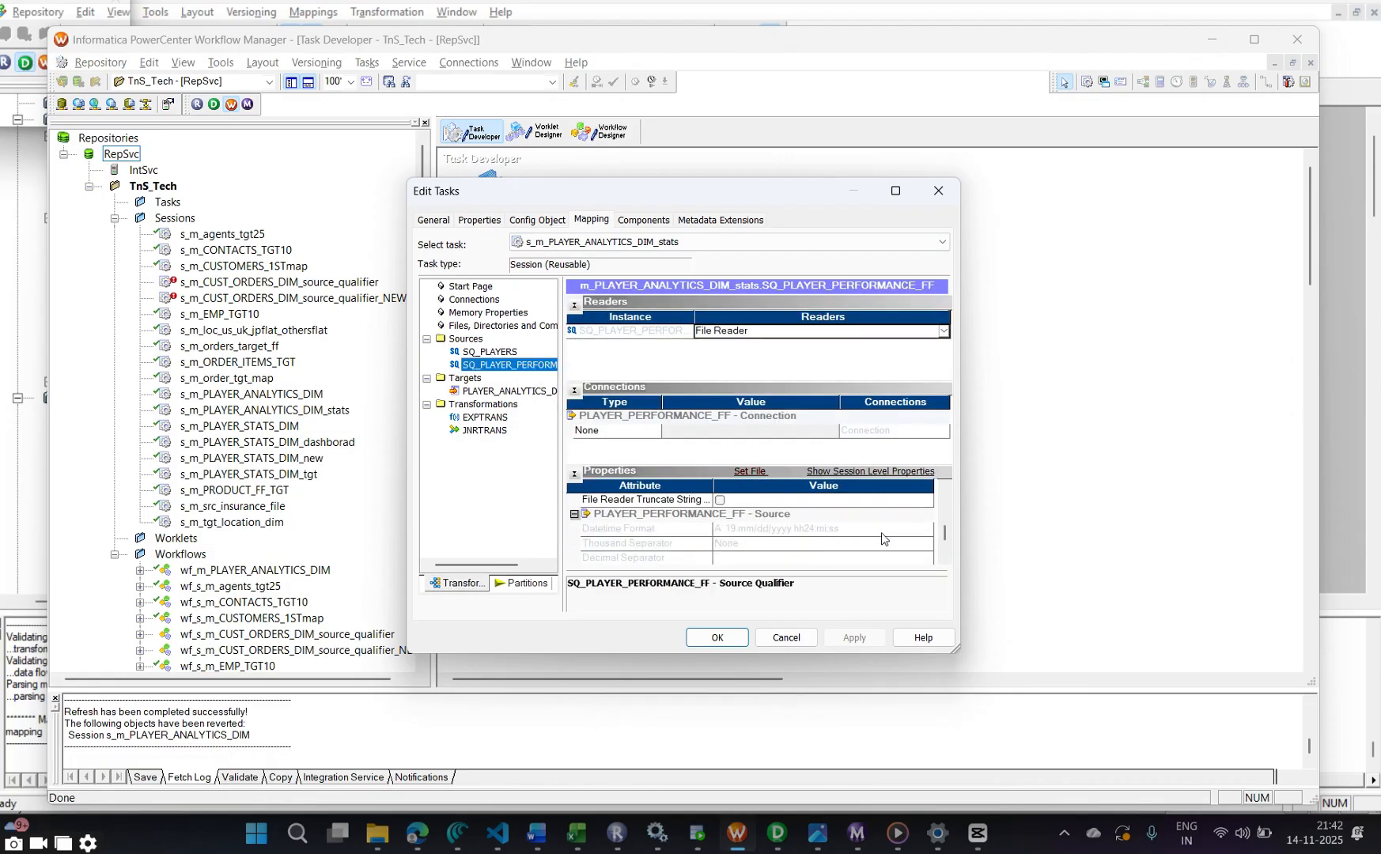
scroll(763, 536, up, 3)
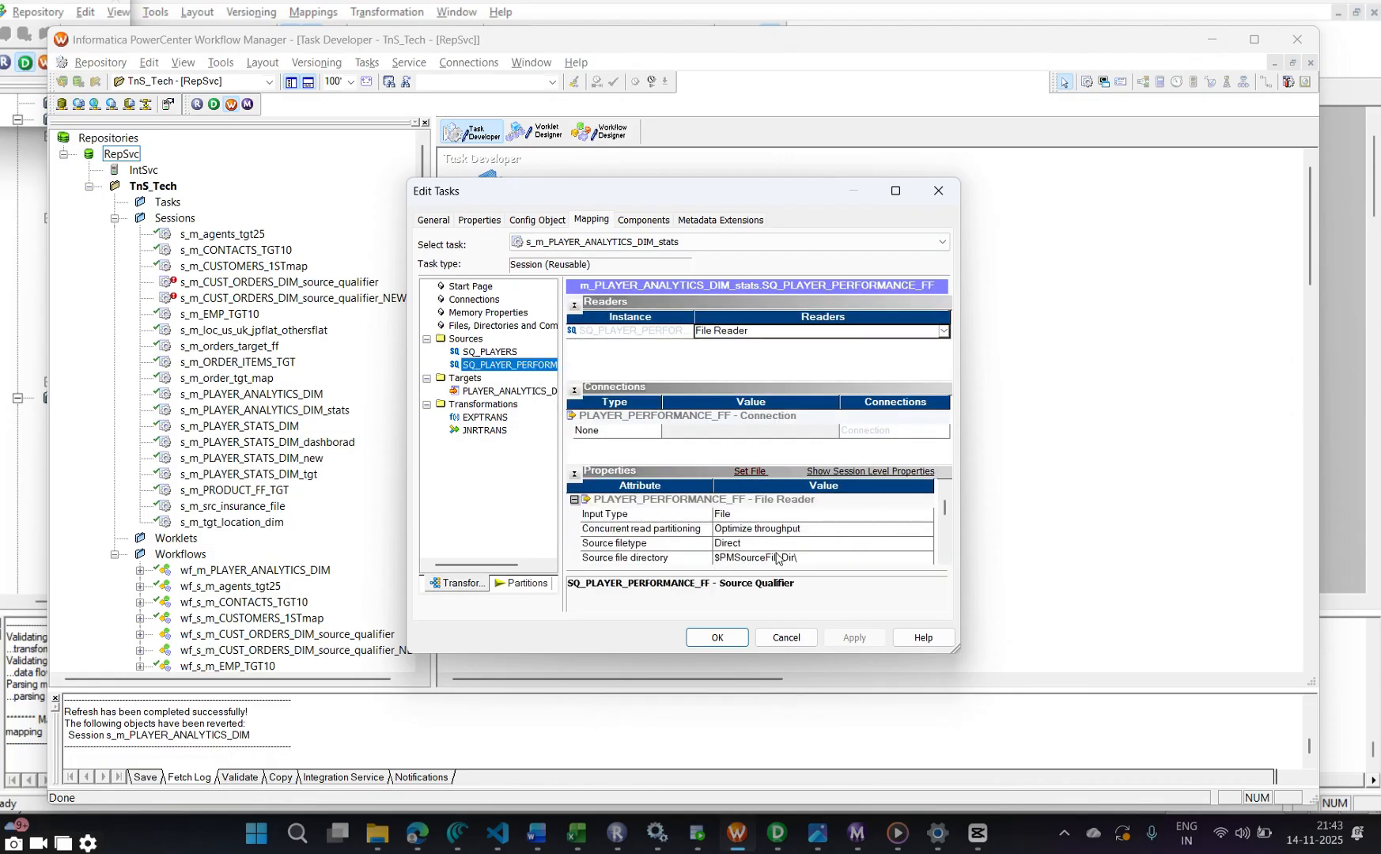
scroll(775, 558, down, 1)
click(773, 544)
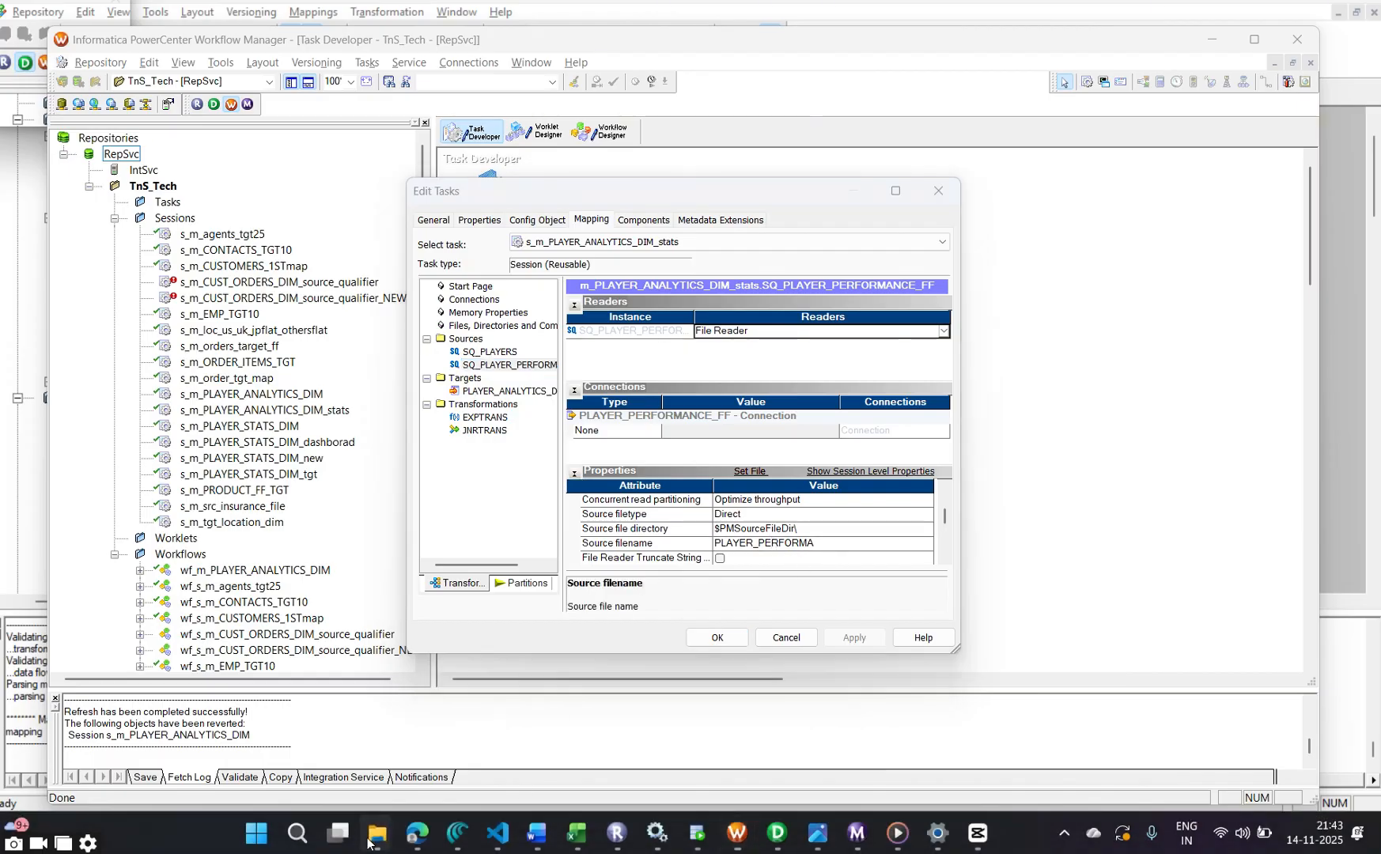
Copy the name of the PLAYER_PERFORMANCE_FF CSV file from the SrcFiles folder and return to Workflow Manager
mouse_move(376, 833)
click(225, 726)
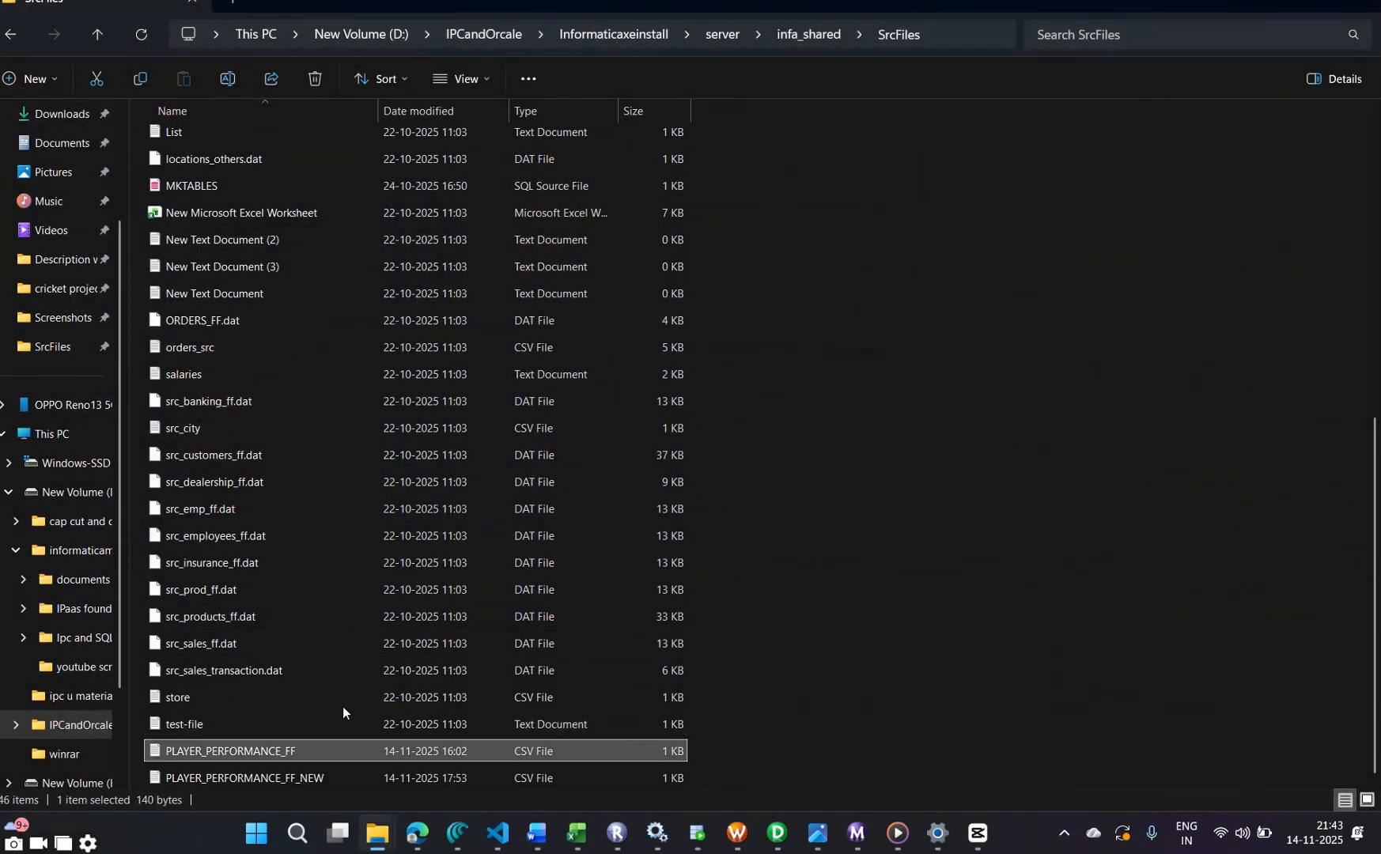
click(257, 752)
key(ctrl+c)
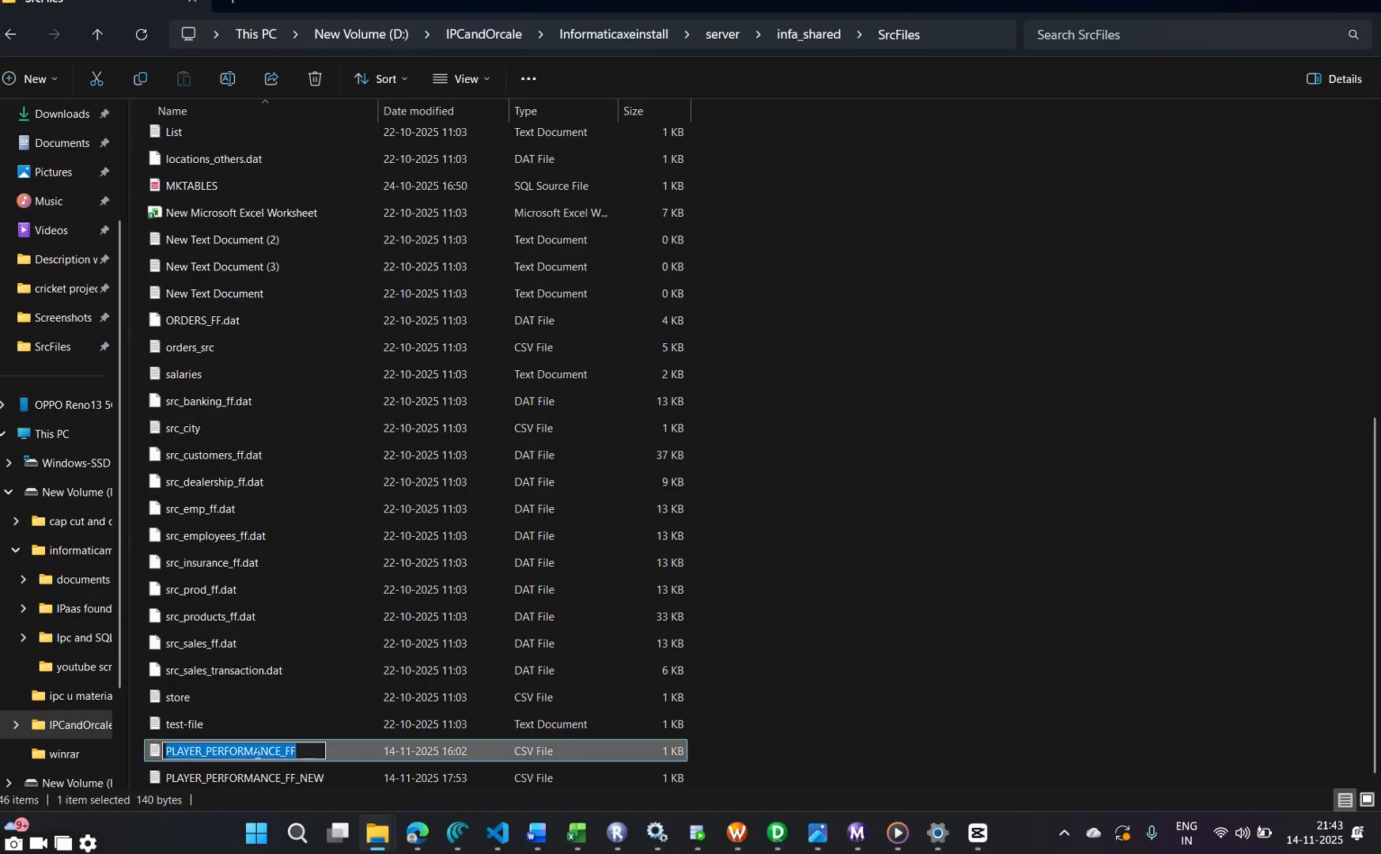
key(alt+Tab)
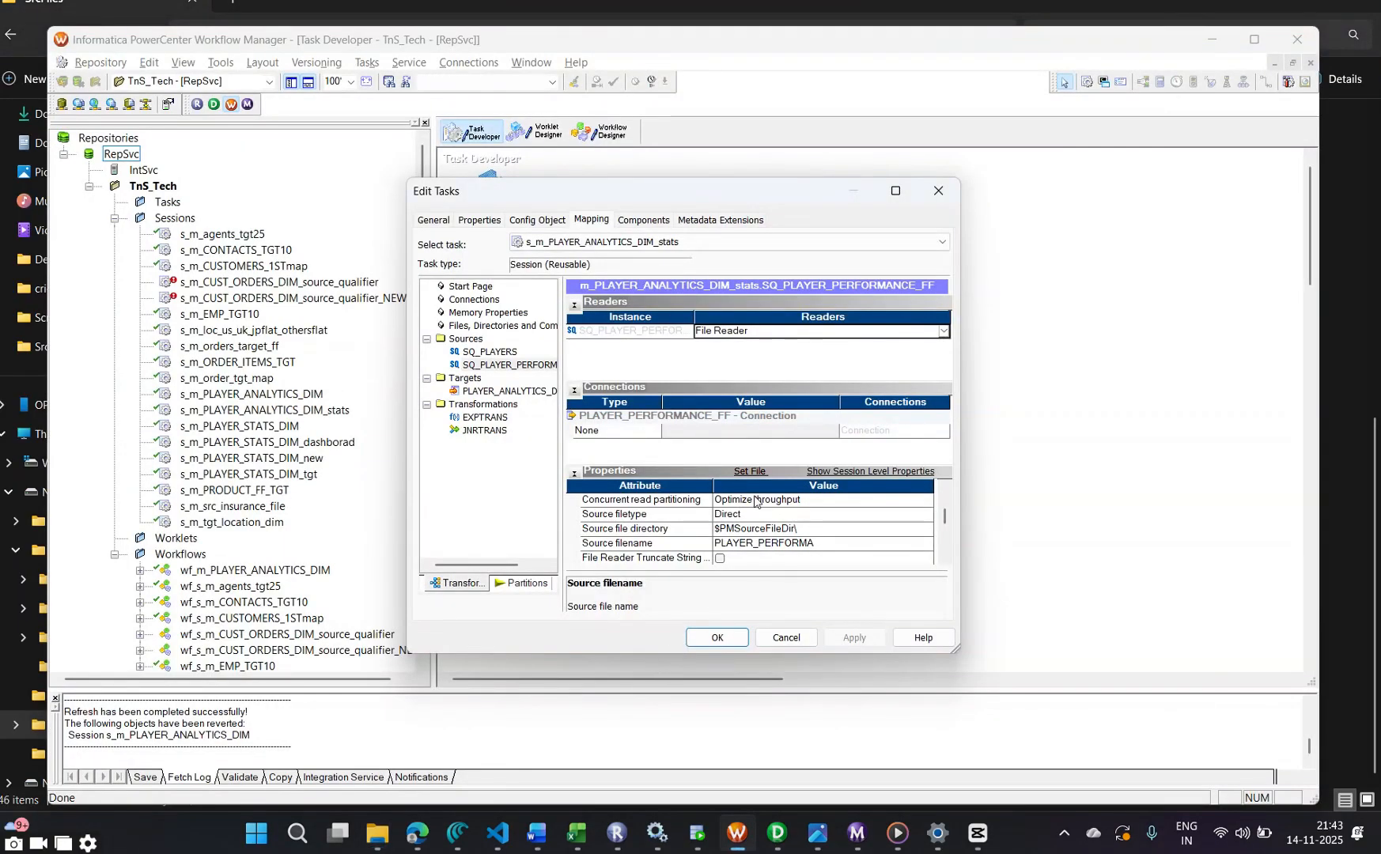
Set the source filename to PLAYER_PERFORMANCE_FF.csv, leave the source filetype as Direct, and apply the session changes
double_click(822, 546)
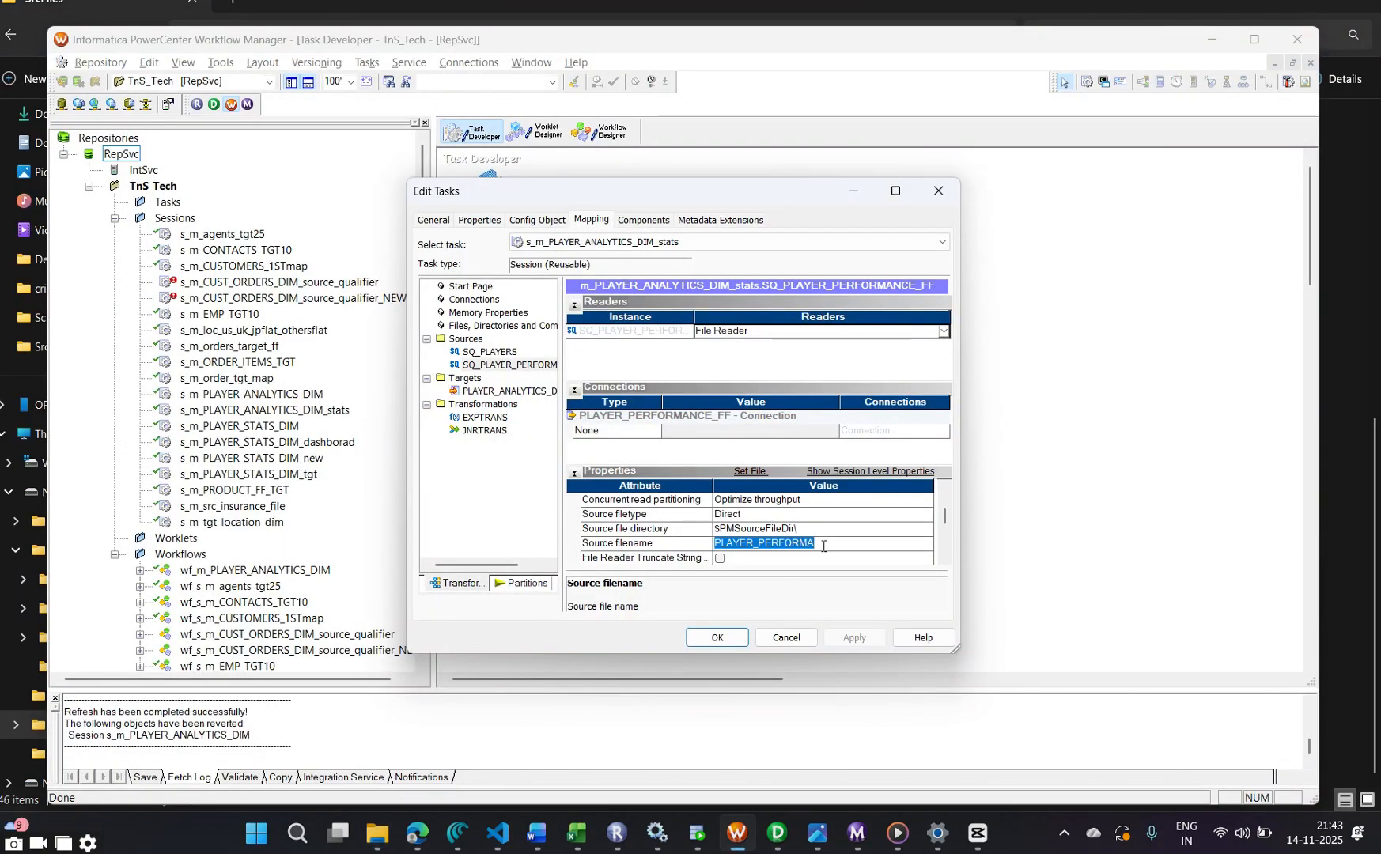
key(ctrl+v)
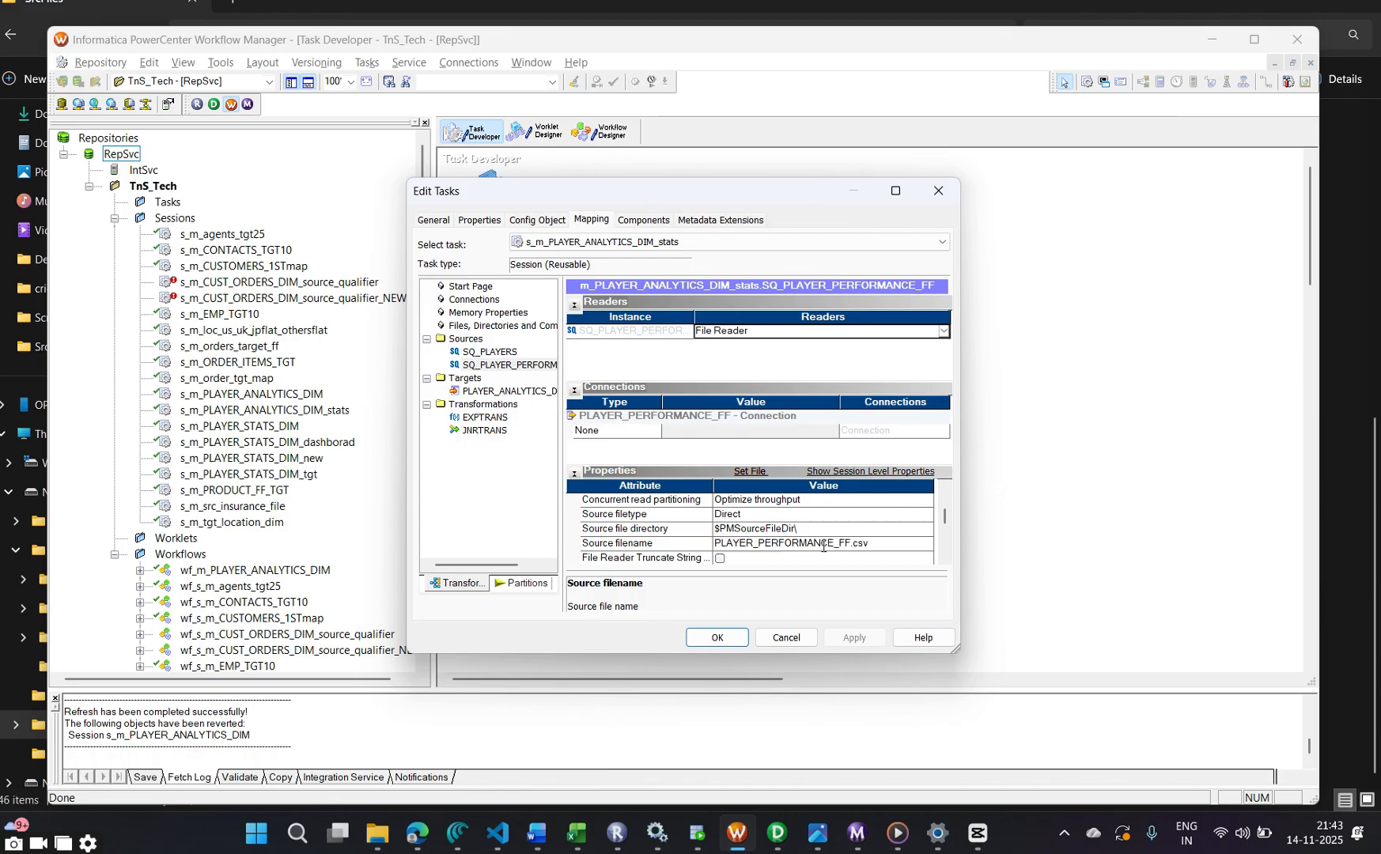
click(886, 516)
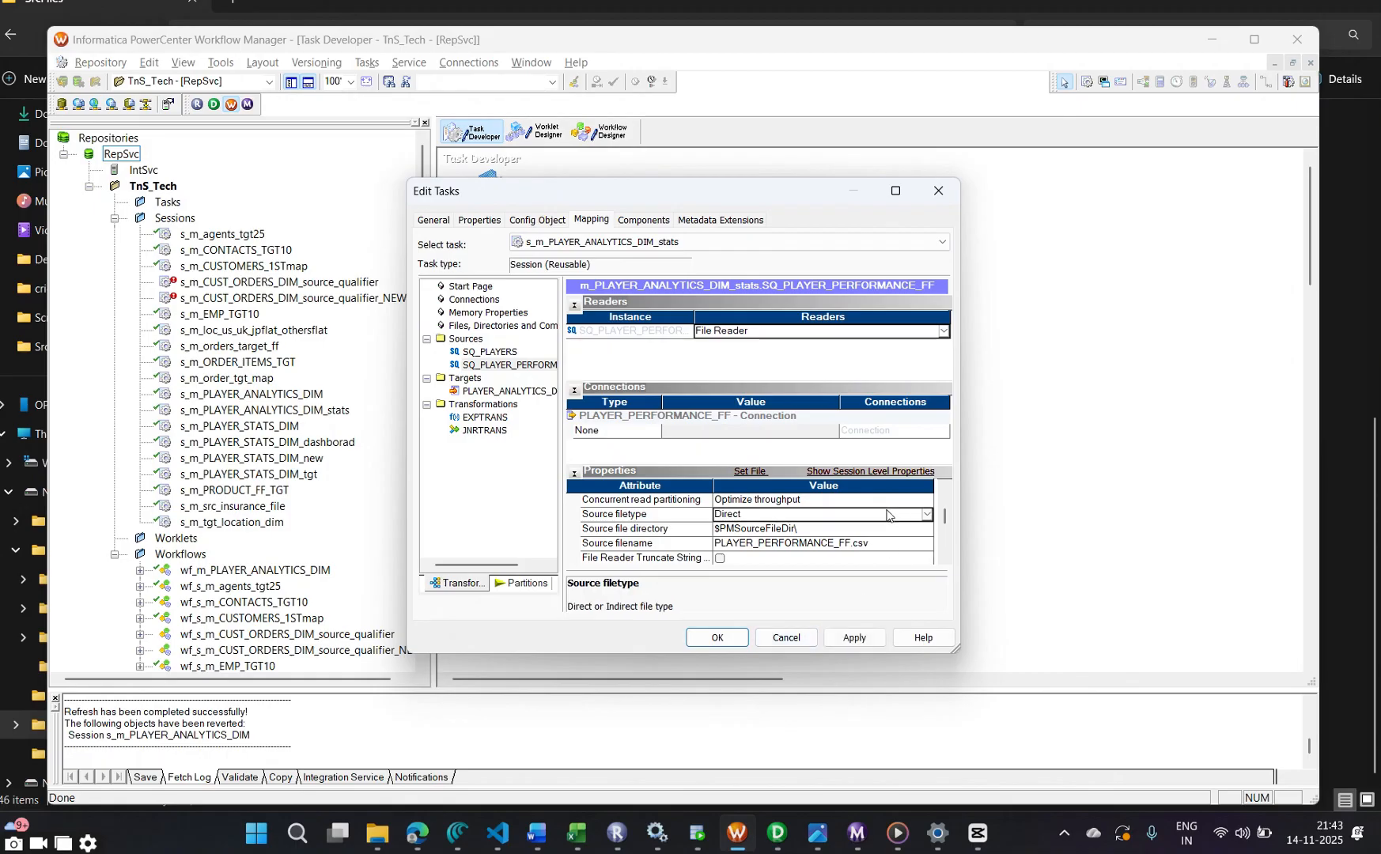
click(844, 644)
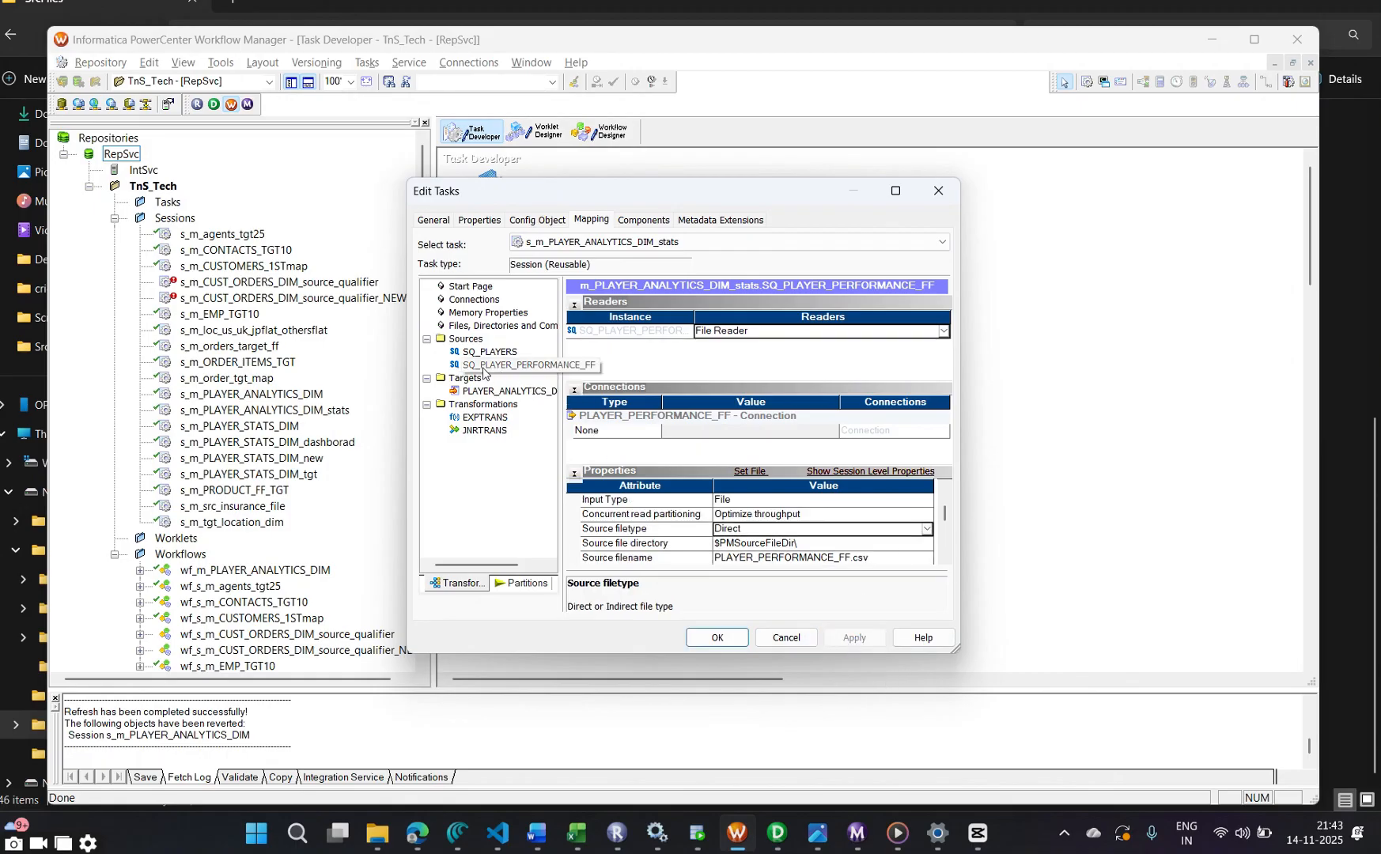
Set the relational connection of the PLAYER_ANALYTICS_DIM target to rel_TNS_TGT_DEV13
click(492, 391)
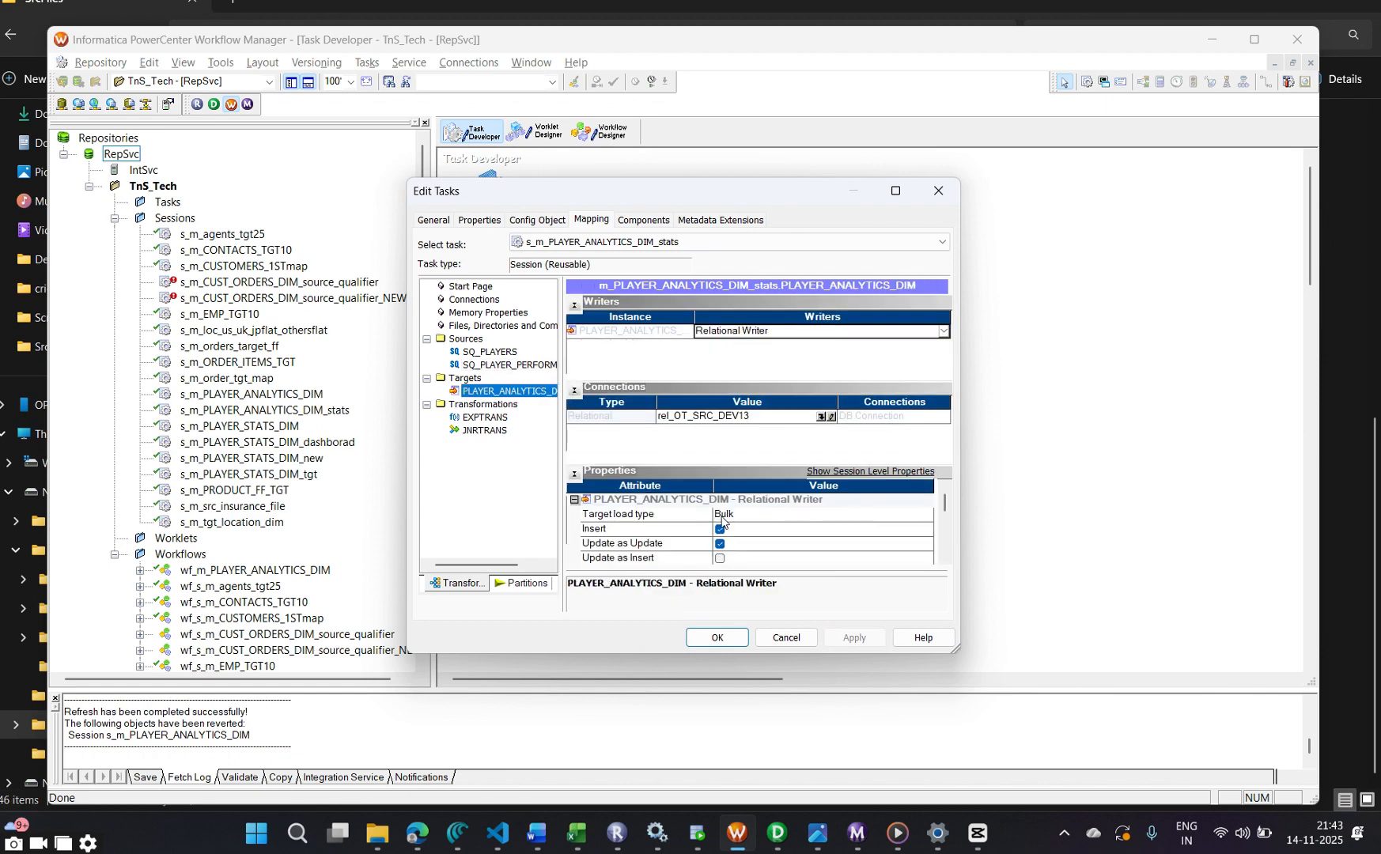
click(821, 417)
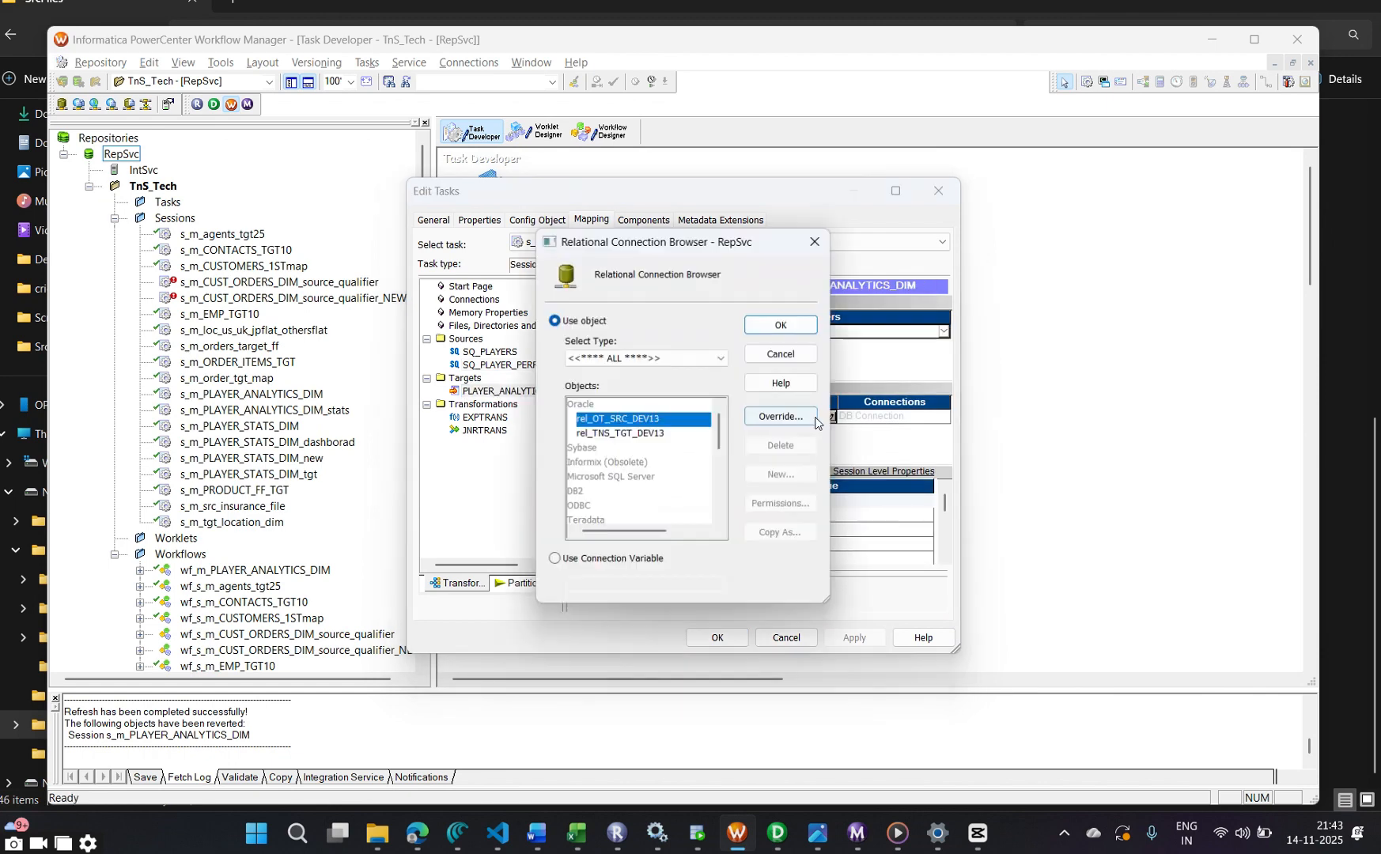
click(659, 434)
click(791, 324)
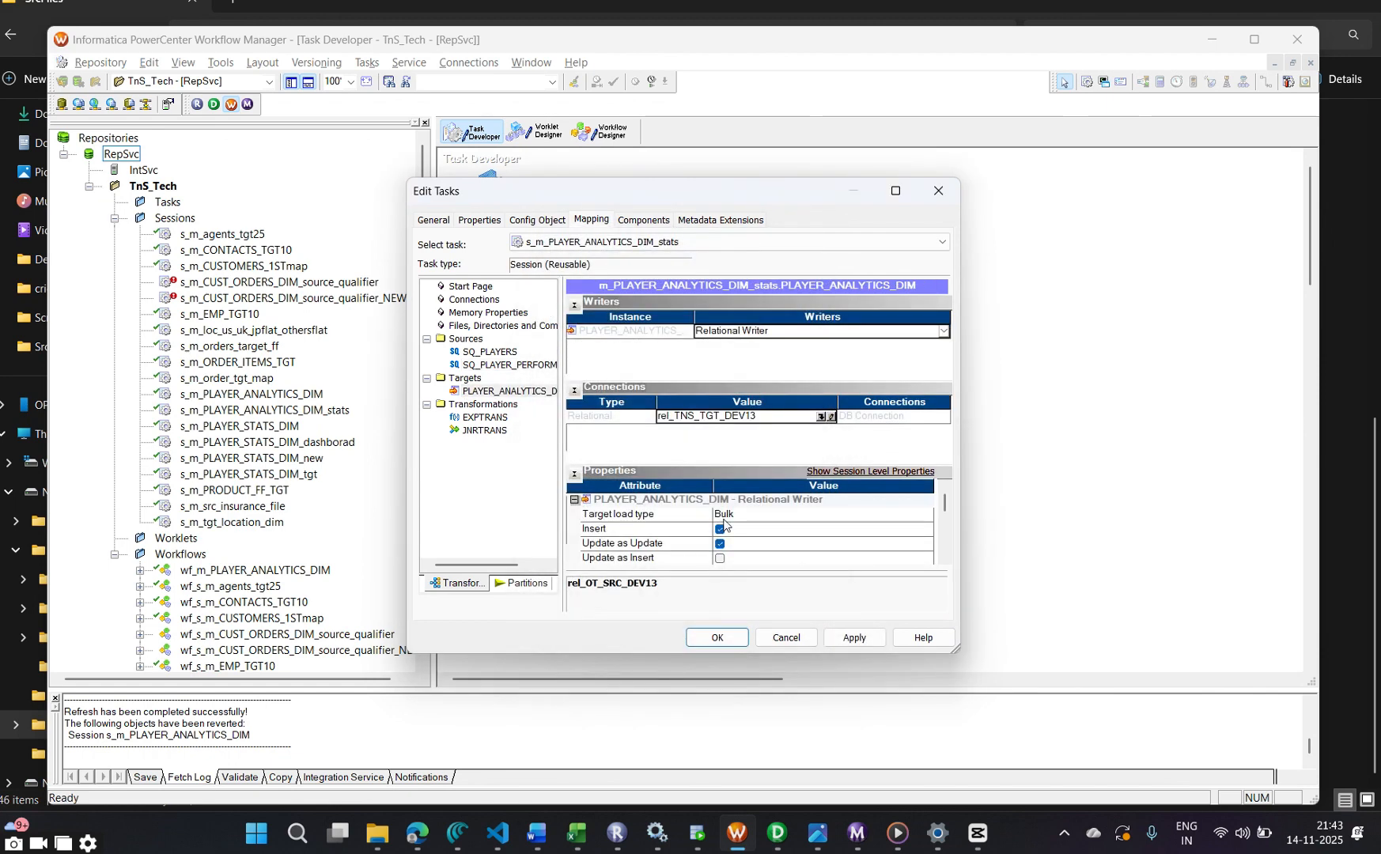
Set the target load type to Normal, enable the truncate target table option, and save the session settings
click(739, 516)
click(739, 523)
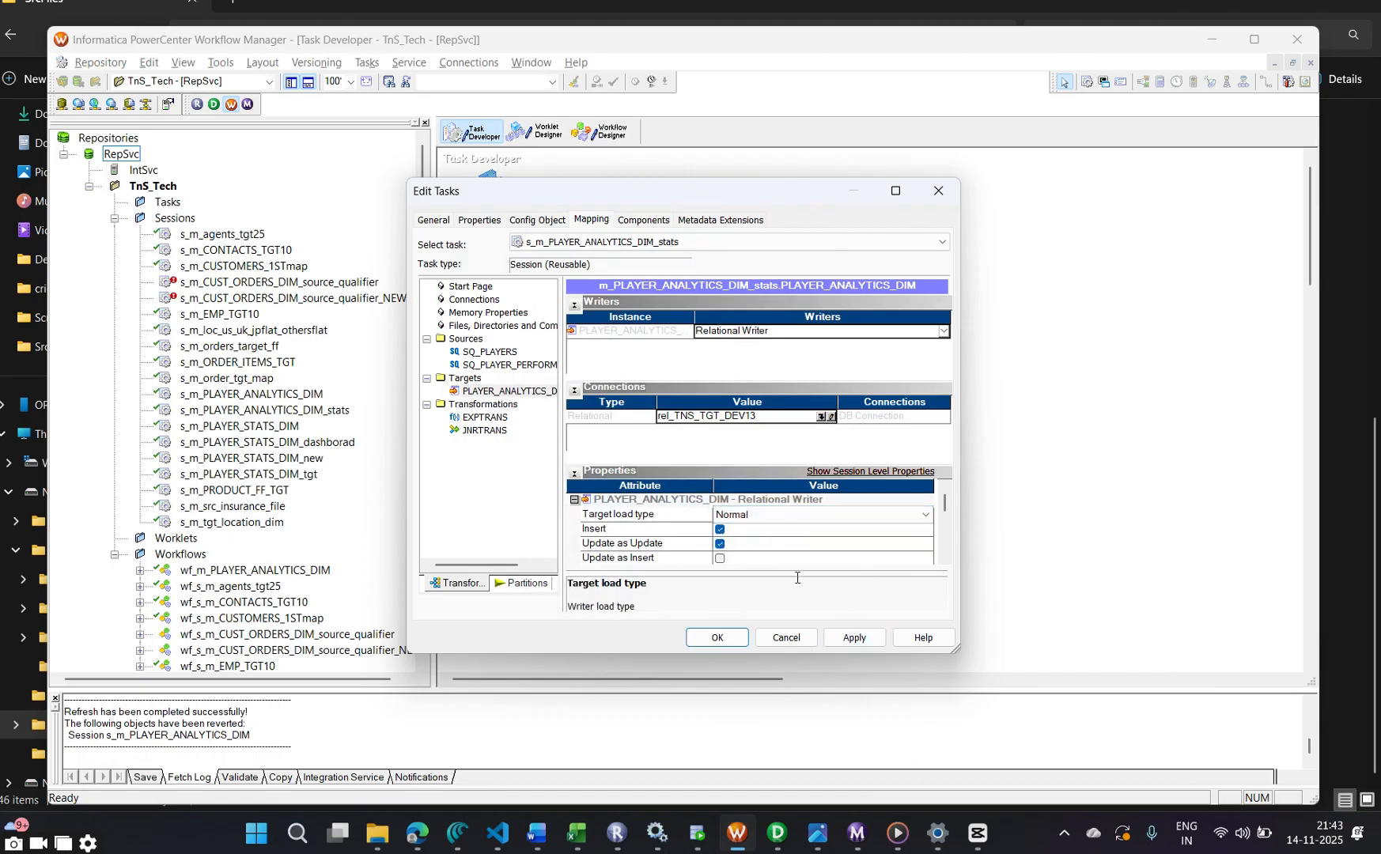
scroll(779, 548, down, 3)
scroll(780, 545, up, 1)
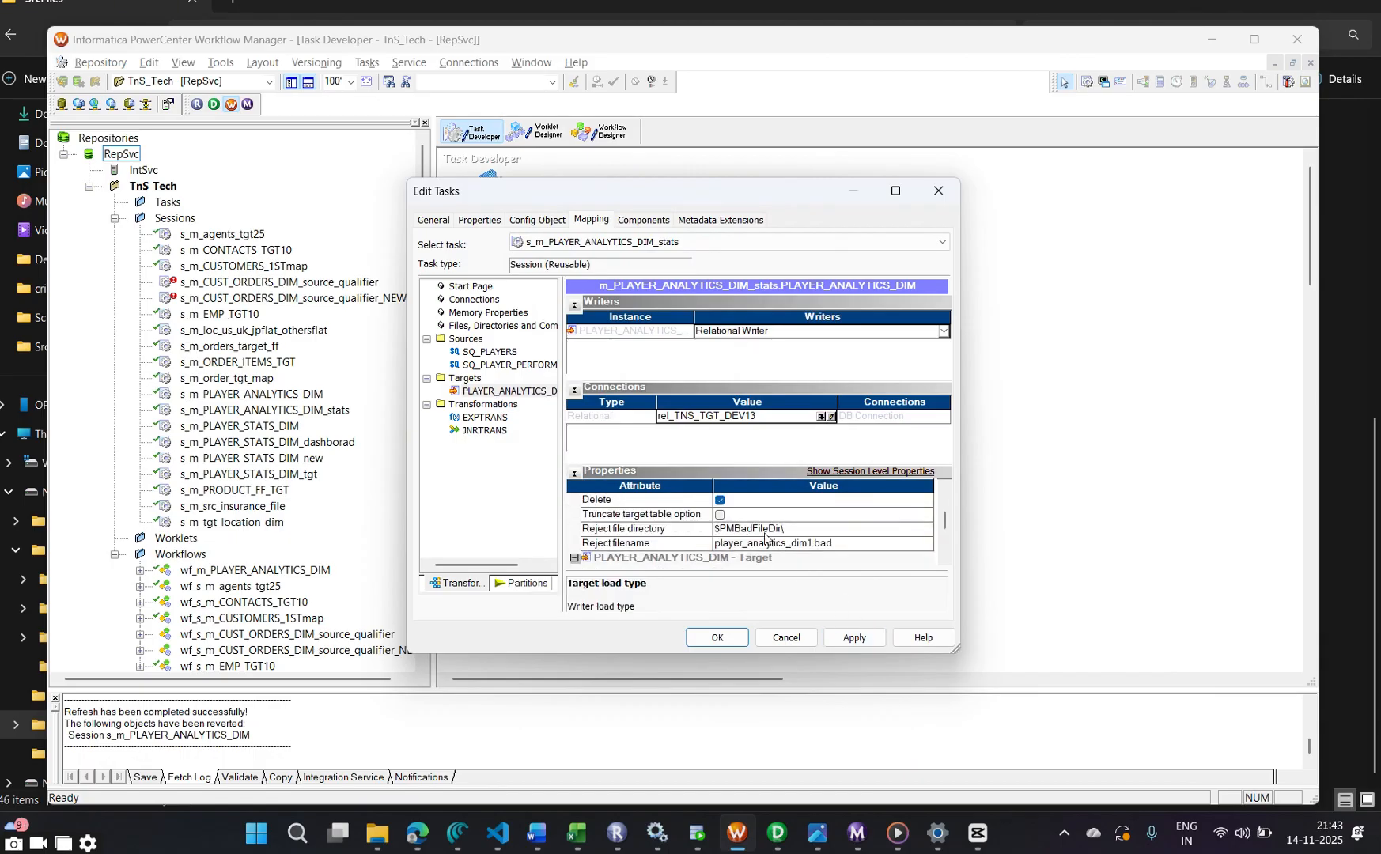
click(720, 515)
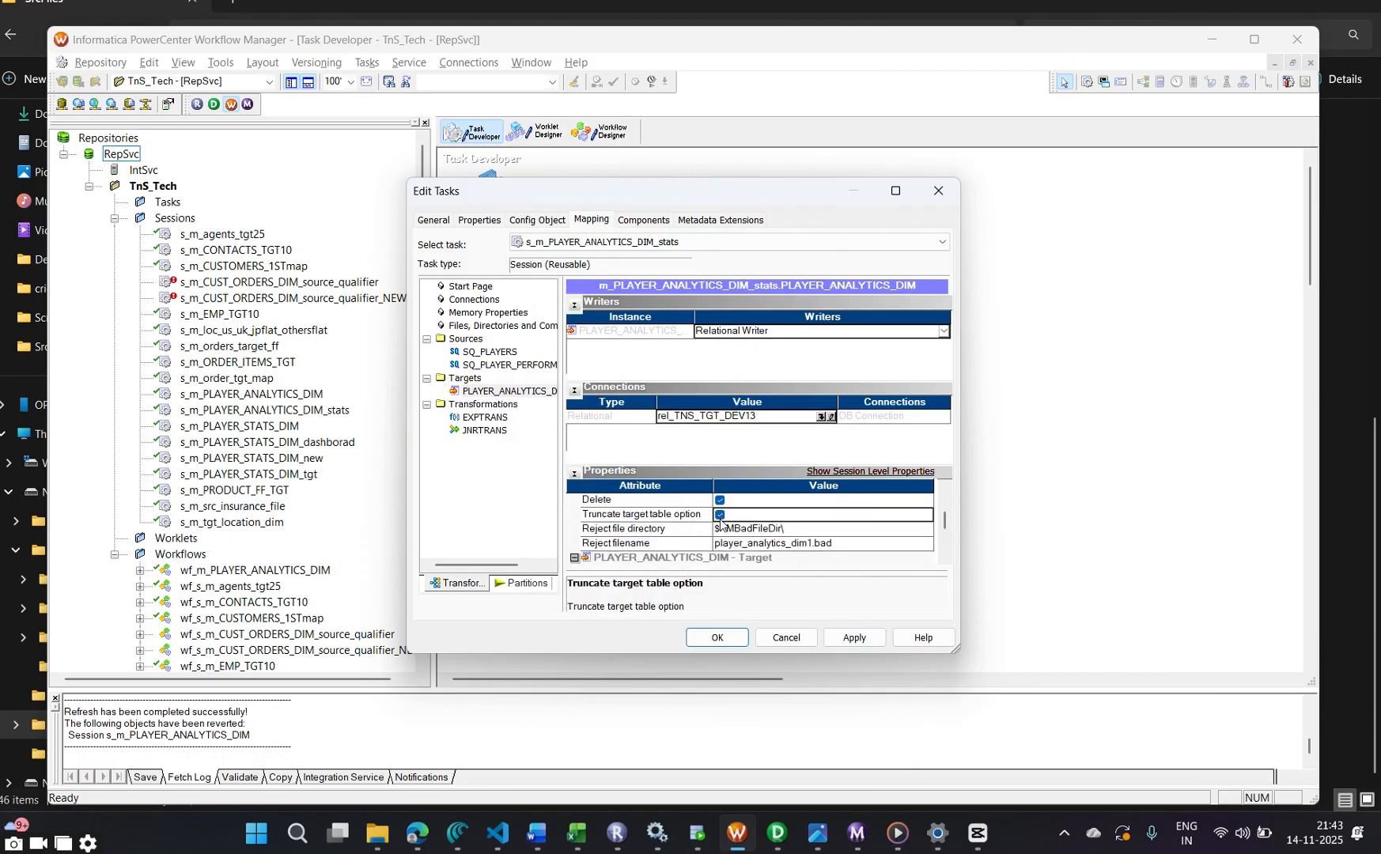
click(856, 638)
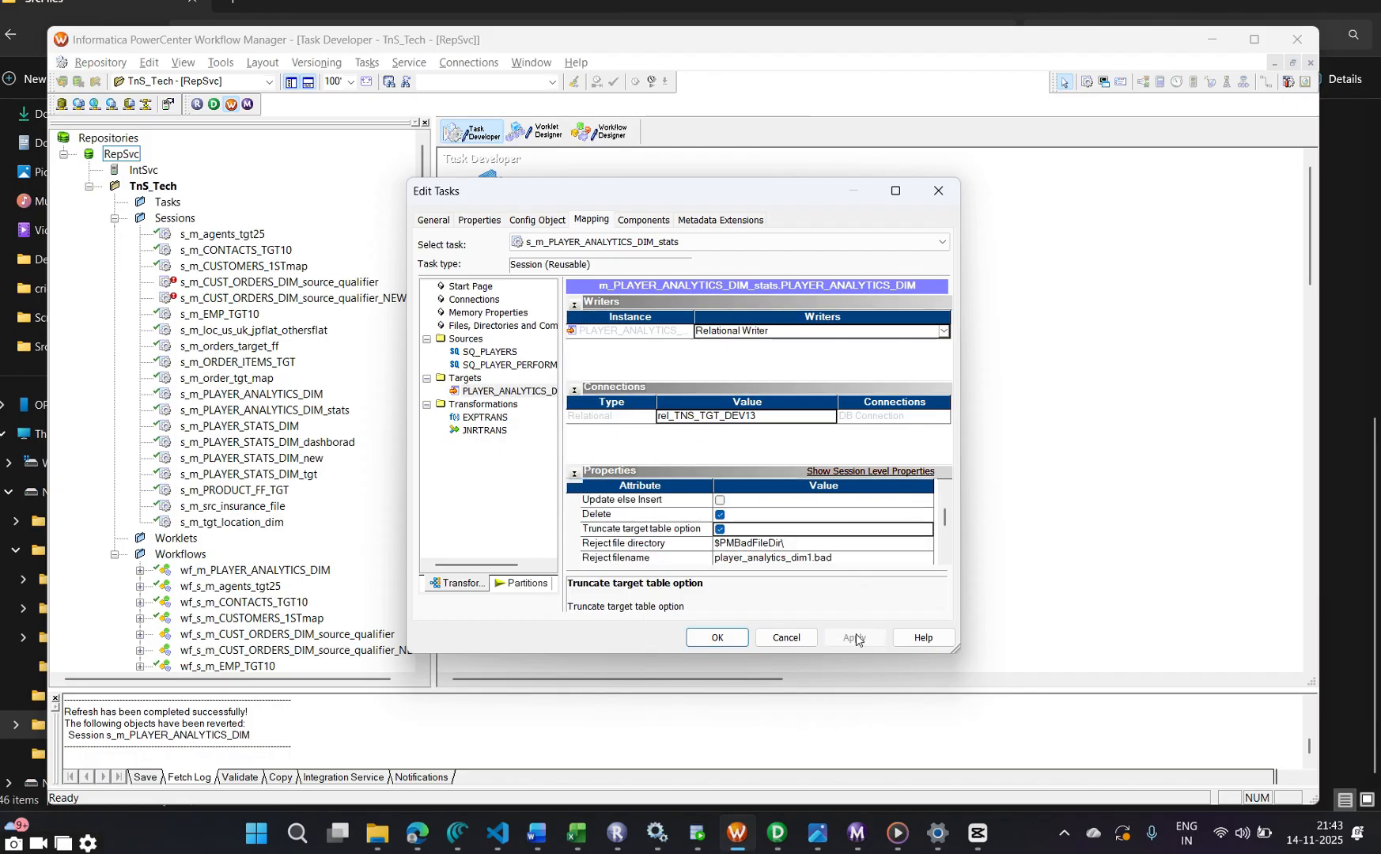
click(729, 639)
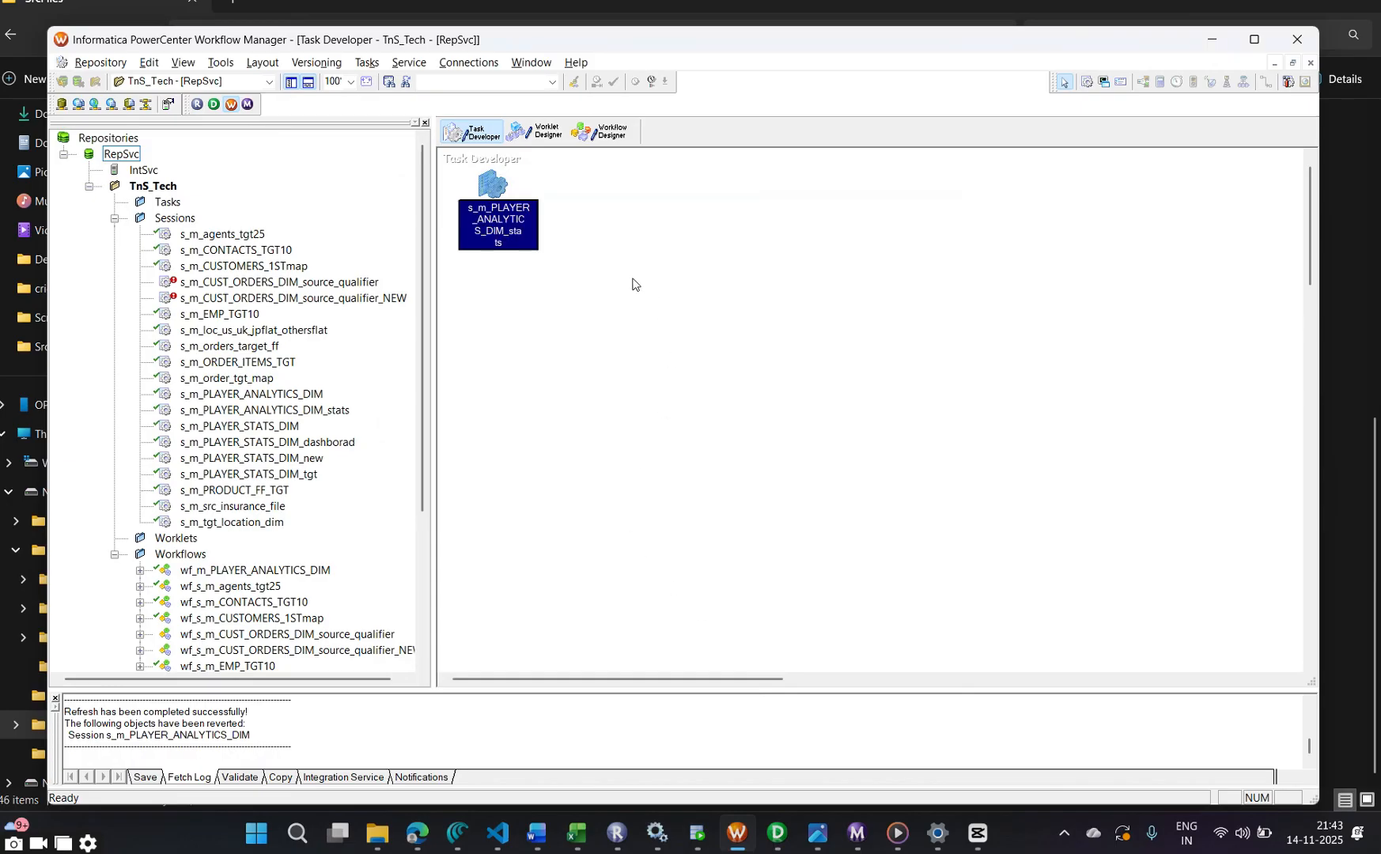
Add session s_m_PLAYER_ANALYTICS_DIM_stats to the workflow in Workflow Designer, link it from Start, and save the workflow
click(605, 132)
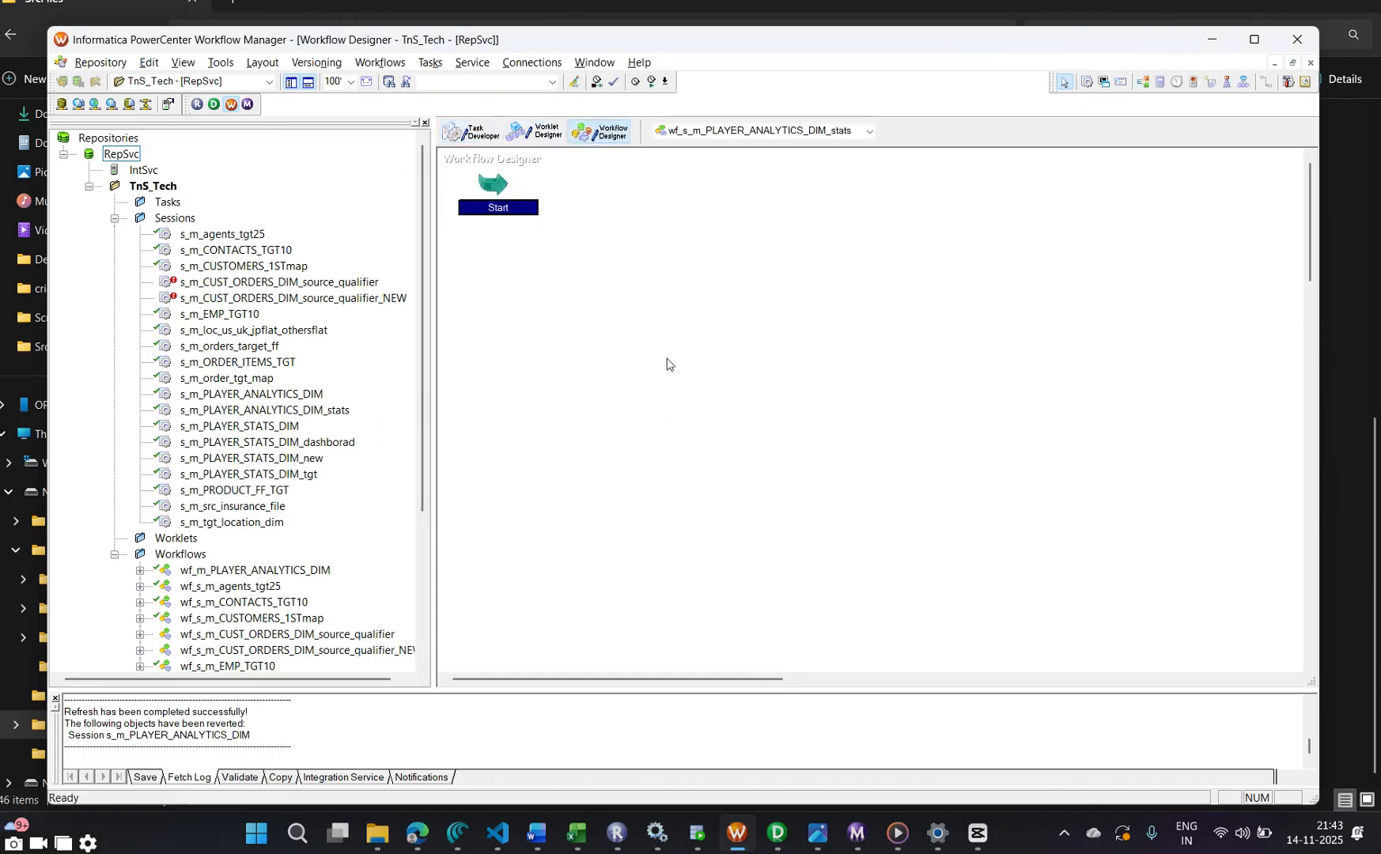
click(304, 412)
drag(304, 412, 732, 294)
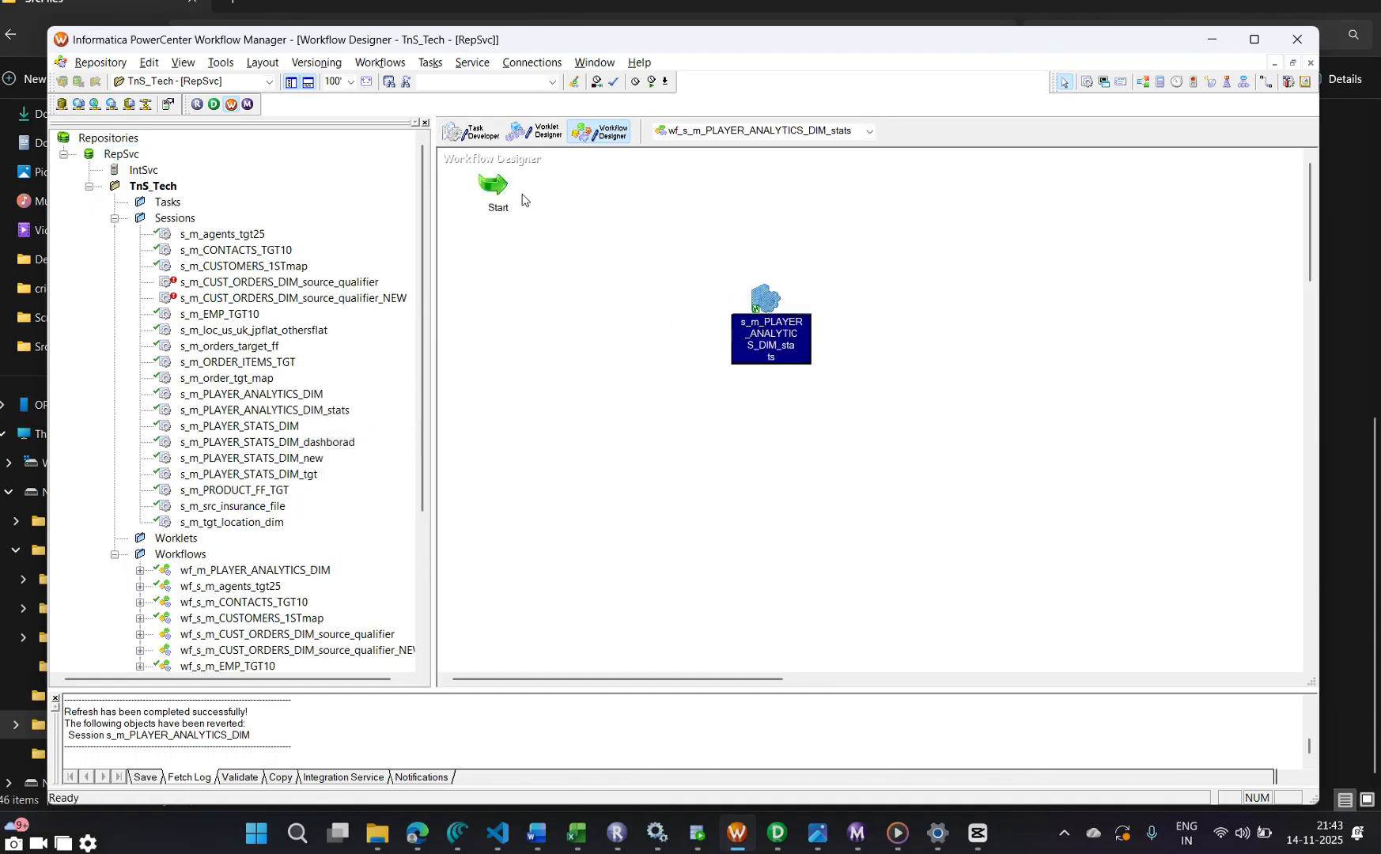
click(1273, 82)
drag(496, 188, 753, 306)
key(ctrl+s)
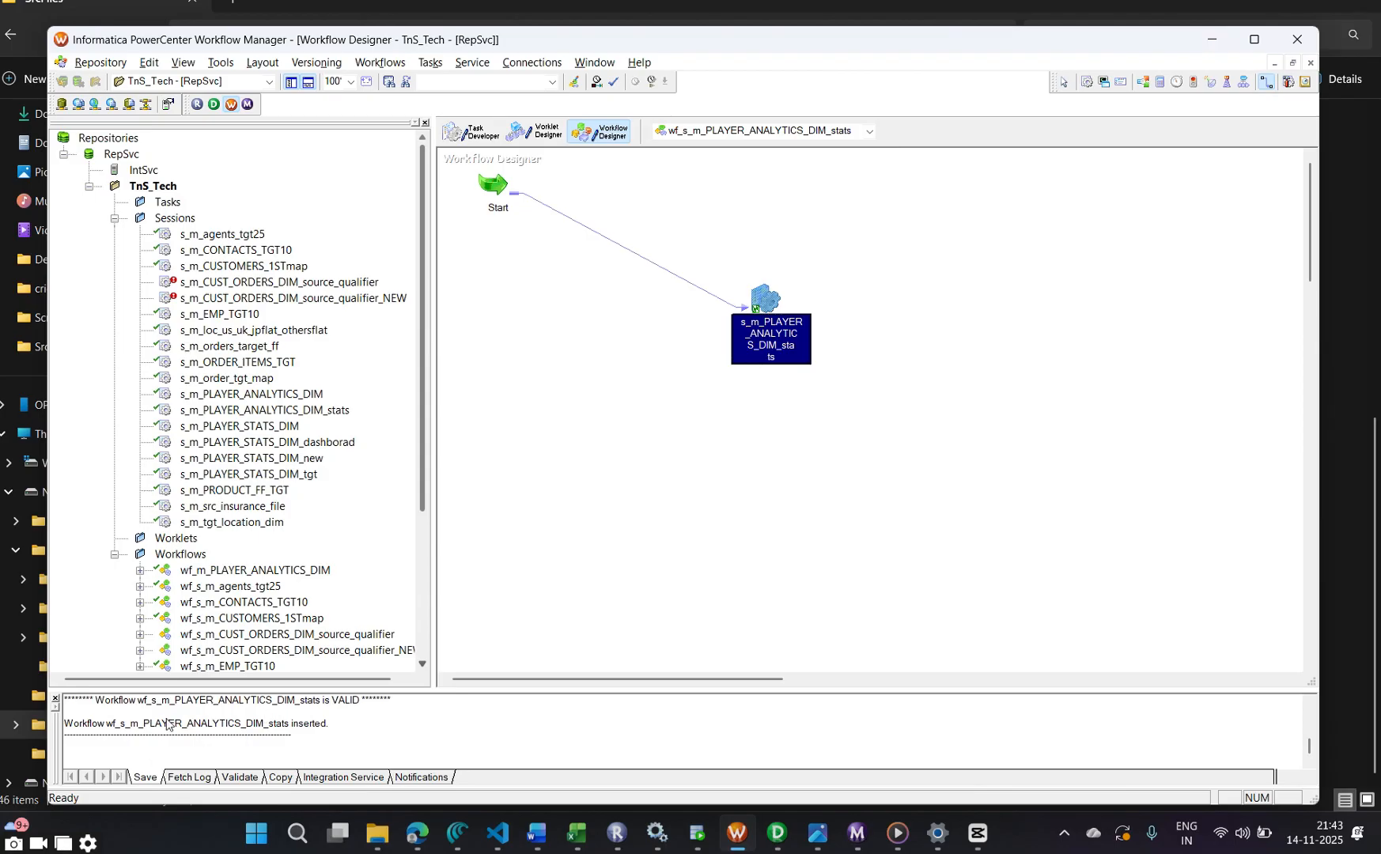
scroll(380, 721, up, 1)
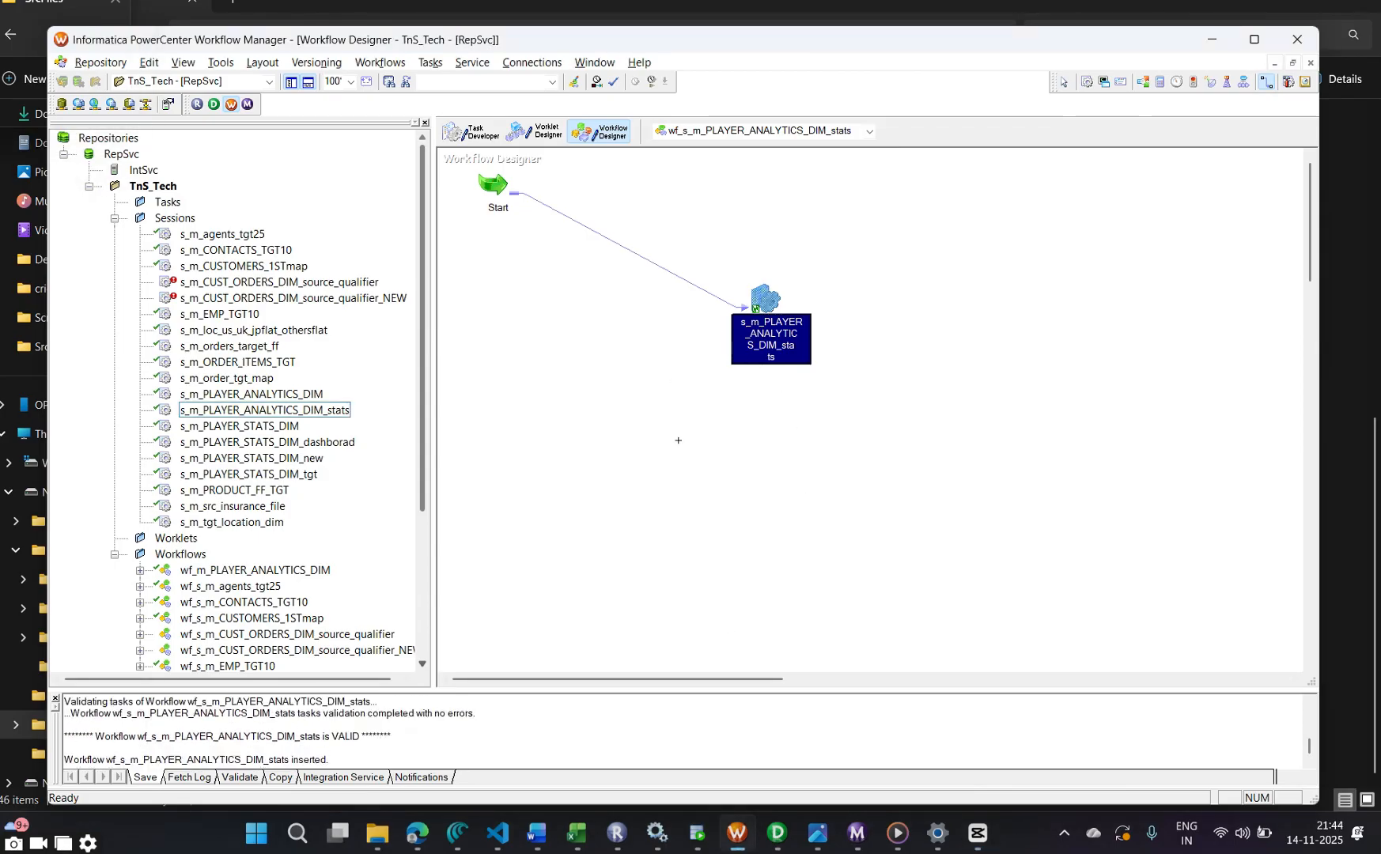
Query all rows of PLAYER_ANALYTICS_DIM on TNS_TGT_DEV13 in SQL Developer, and return to Workflow Manager
click(696, 833)
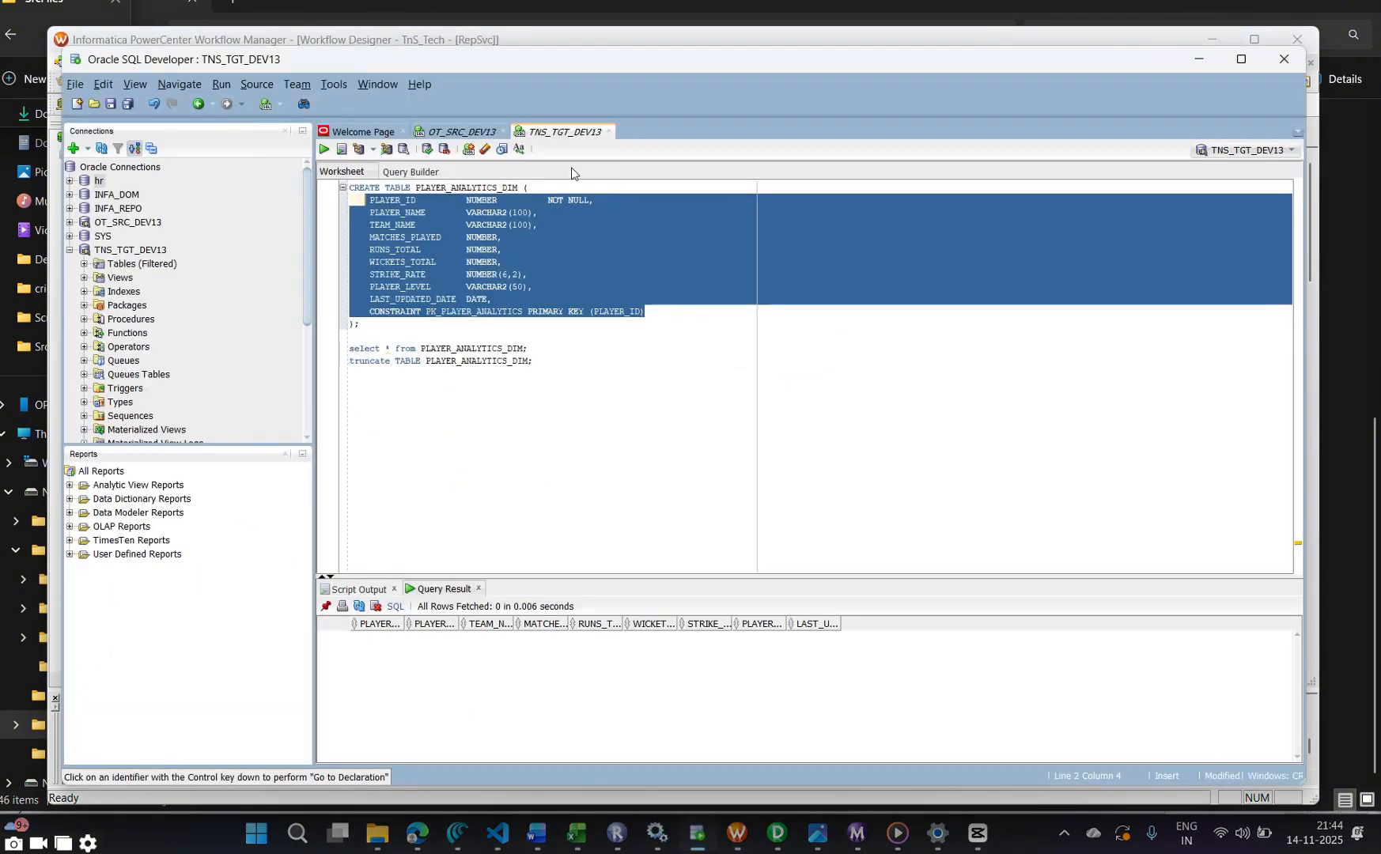
triple_click(530, 350)
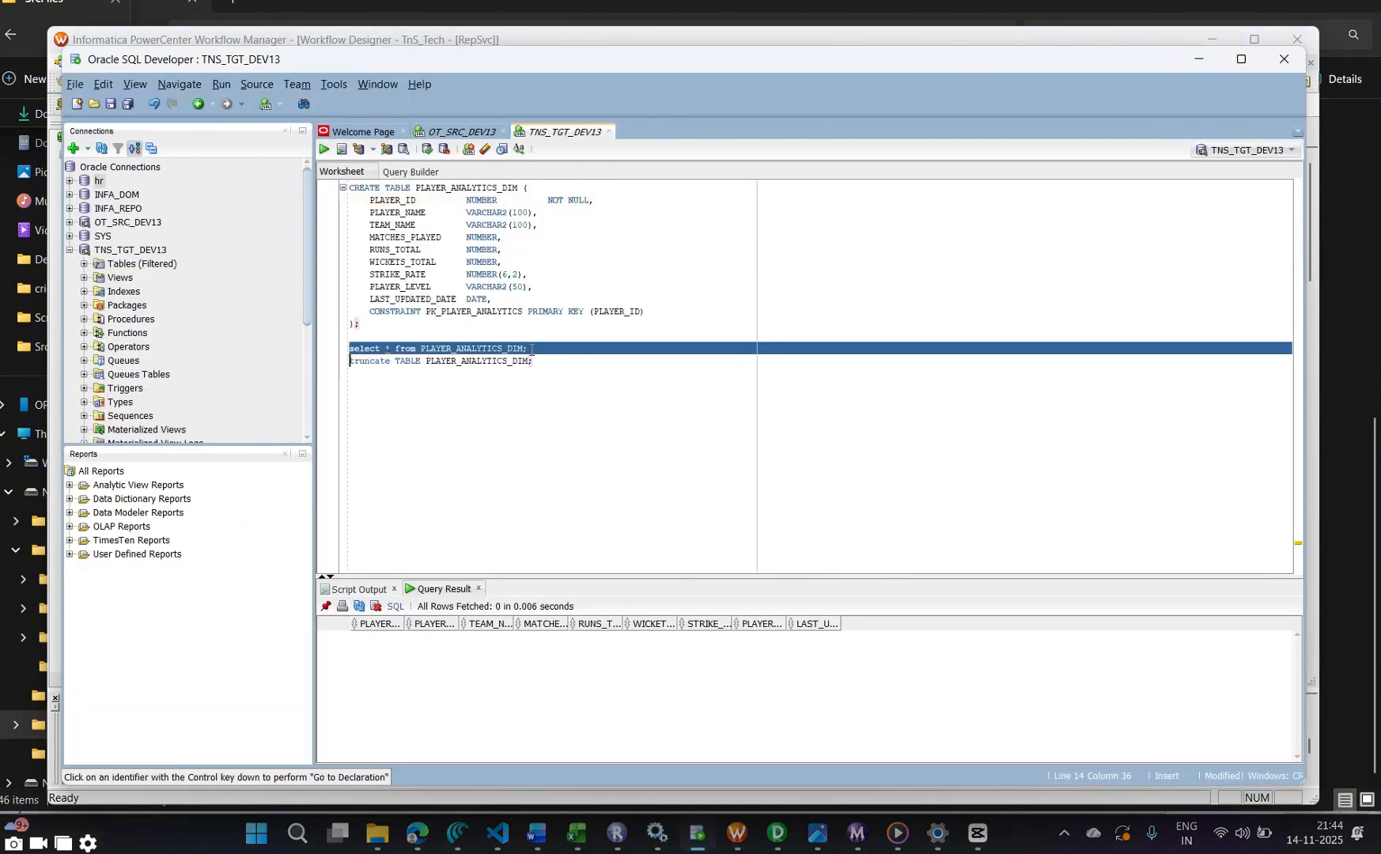
click(324, 149)
key(alt+Tab)
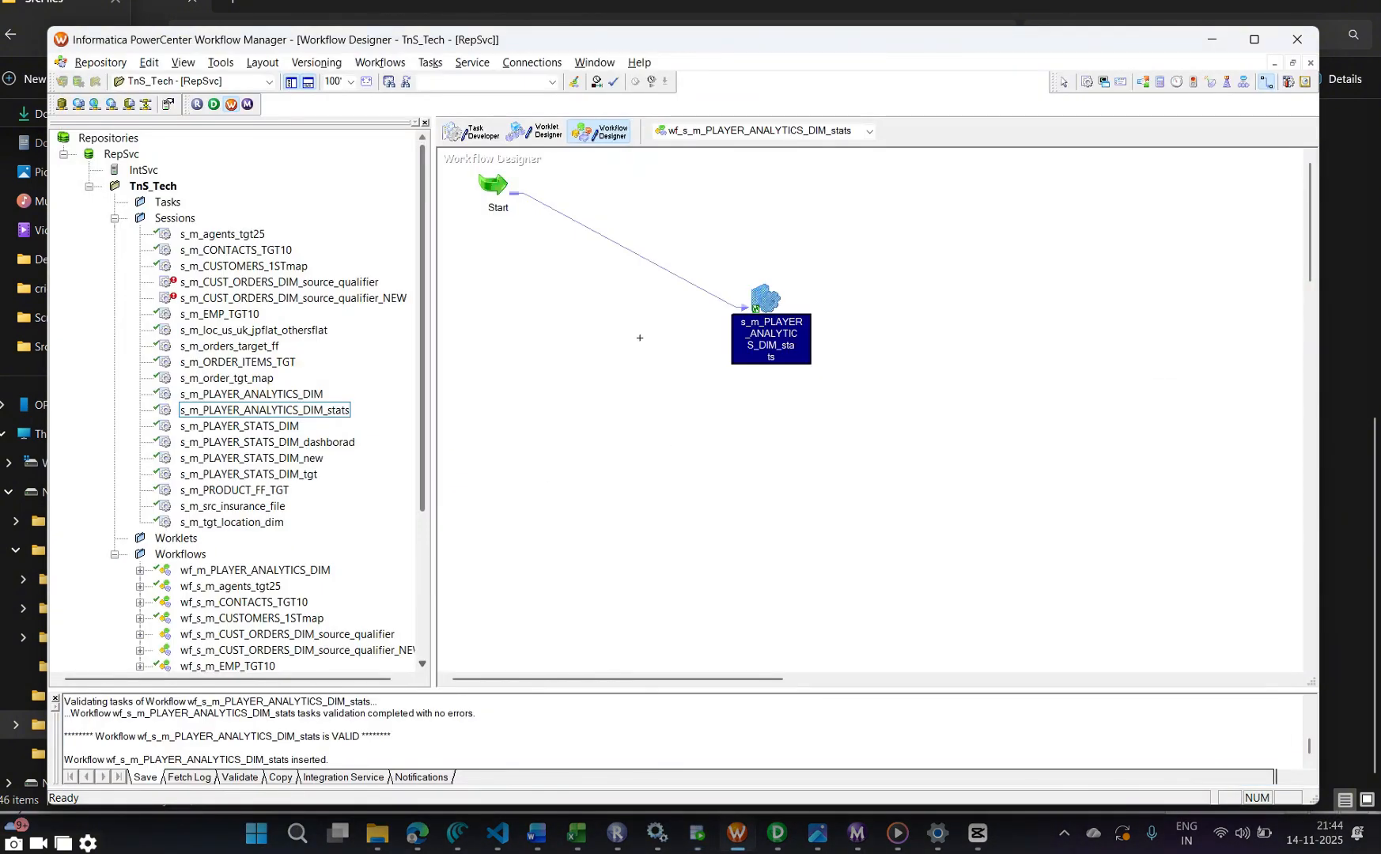
Start workflow wf_s_m_PLAYER_ANALYTICS_DIM_stats and switch to Workflow Monitor, dismissing its connection error
right_click(560, 316)
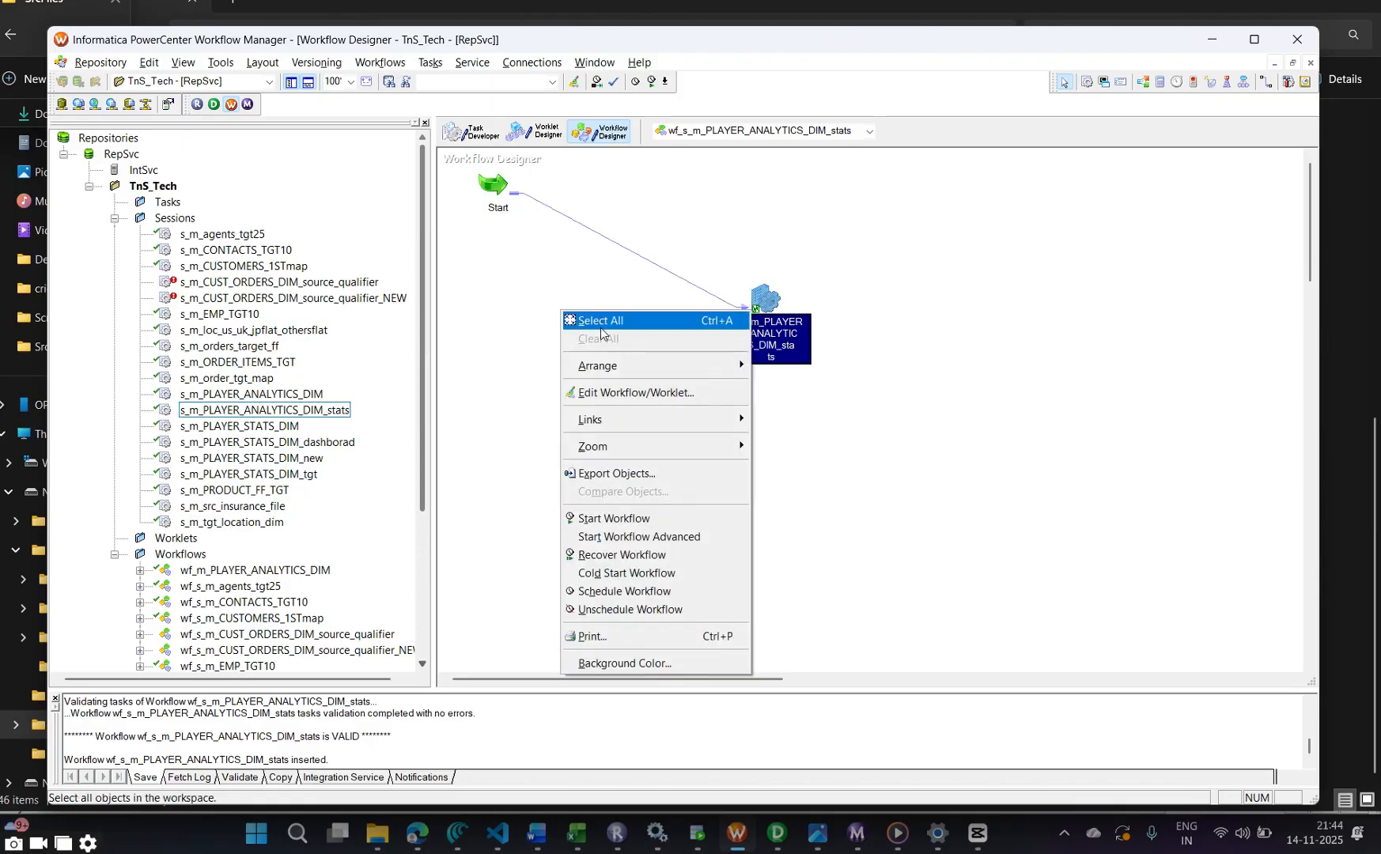
click(646, 515)
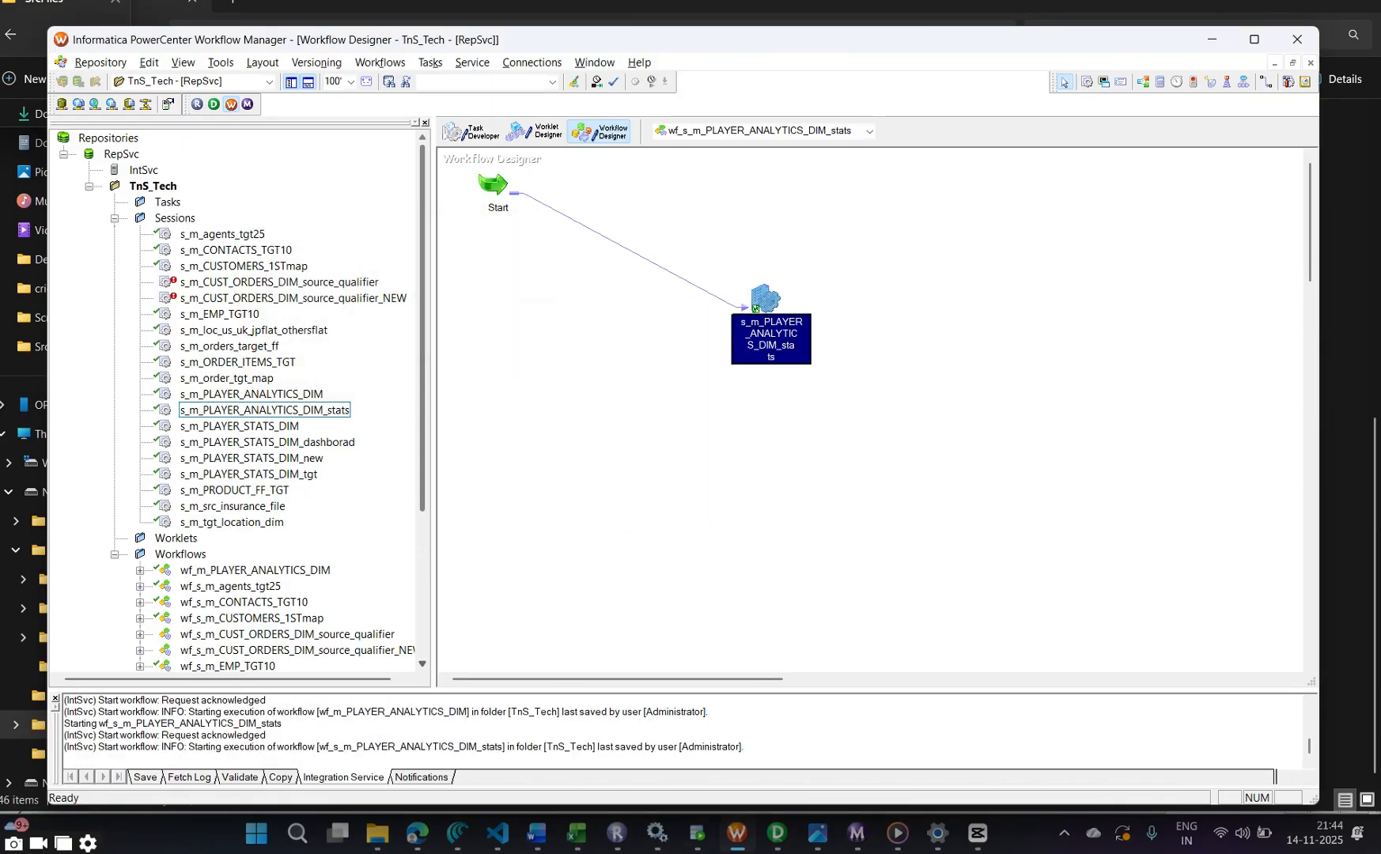
click(856, 833)
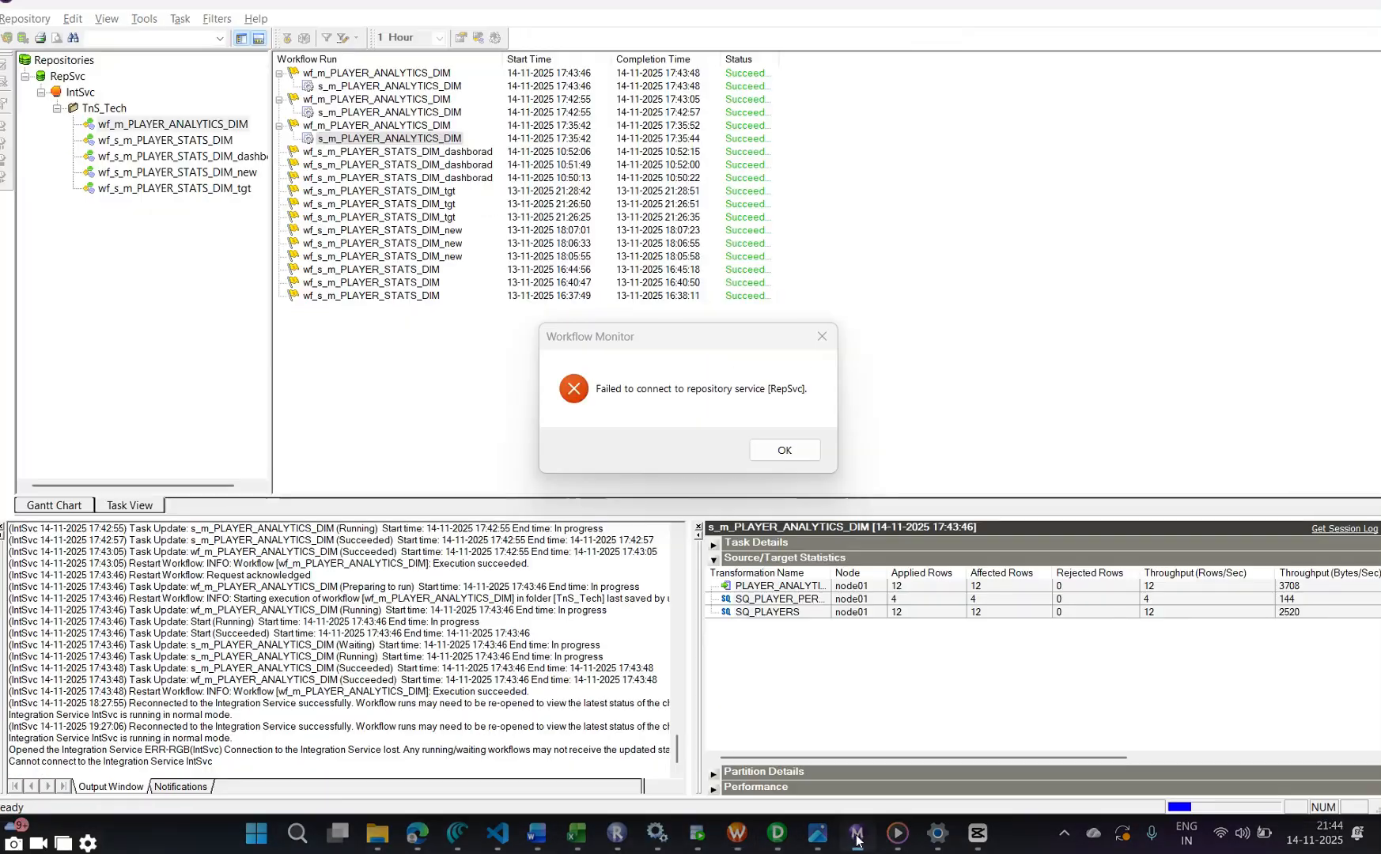
click(794, 449)
Try to reconnect to the IntSvc integration service from the existing RepSvc connection
click(77, 79)
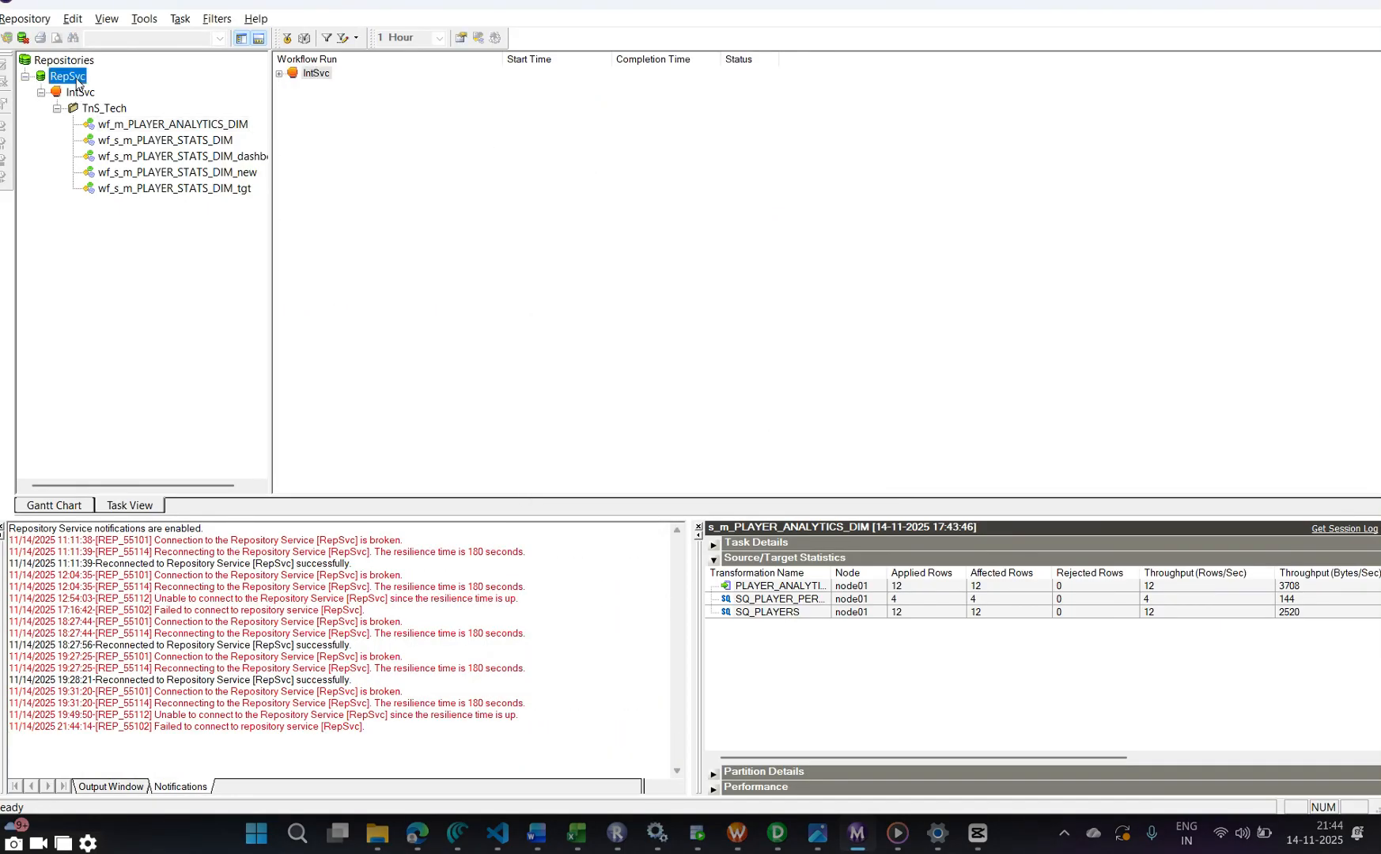
right_click(77, 79)
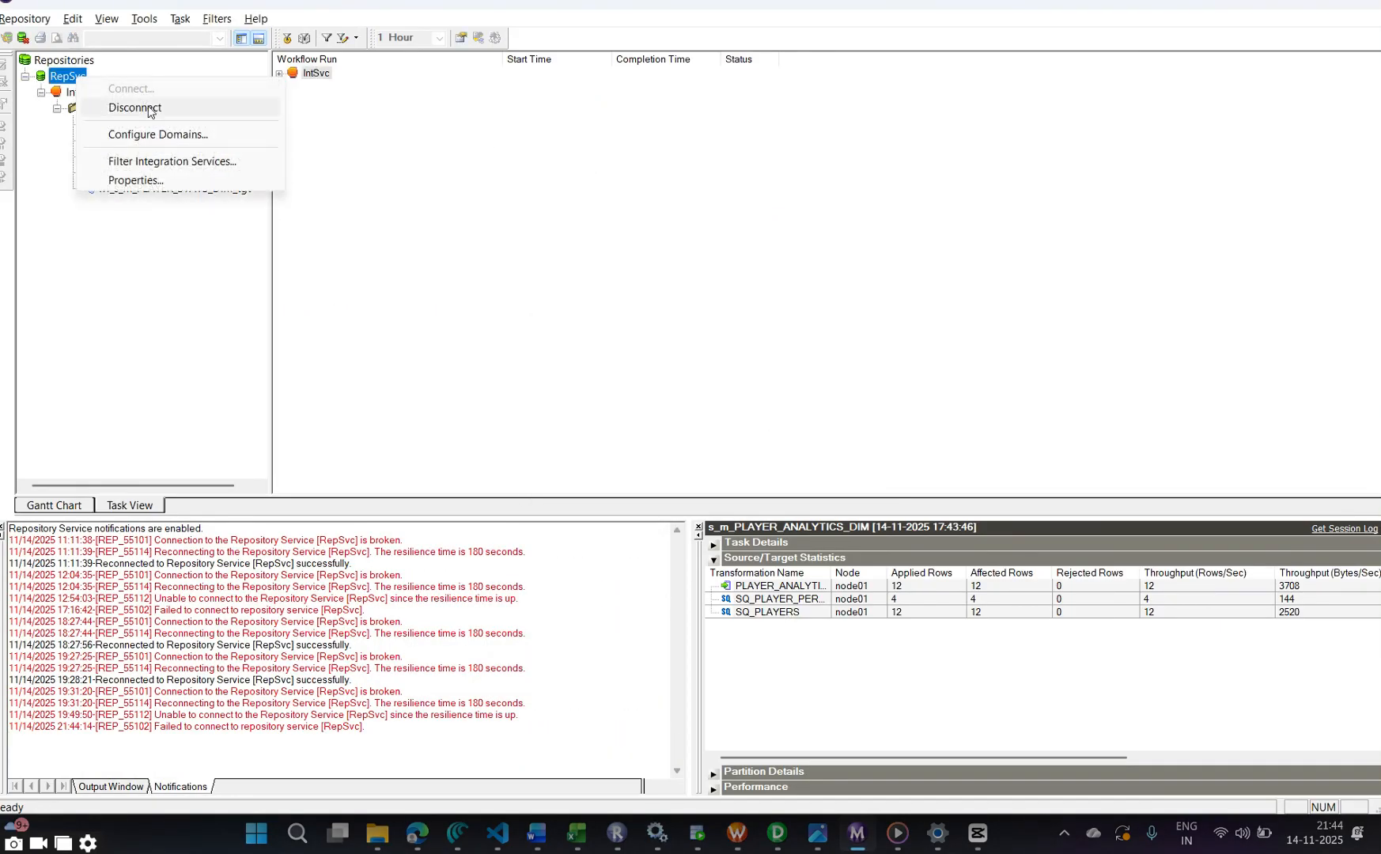
click(176, 272)
click(109, 111)
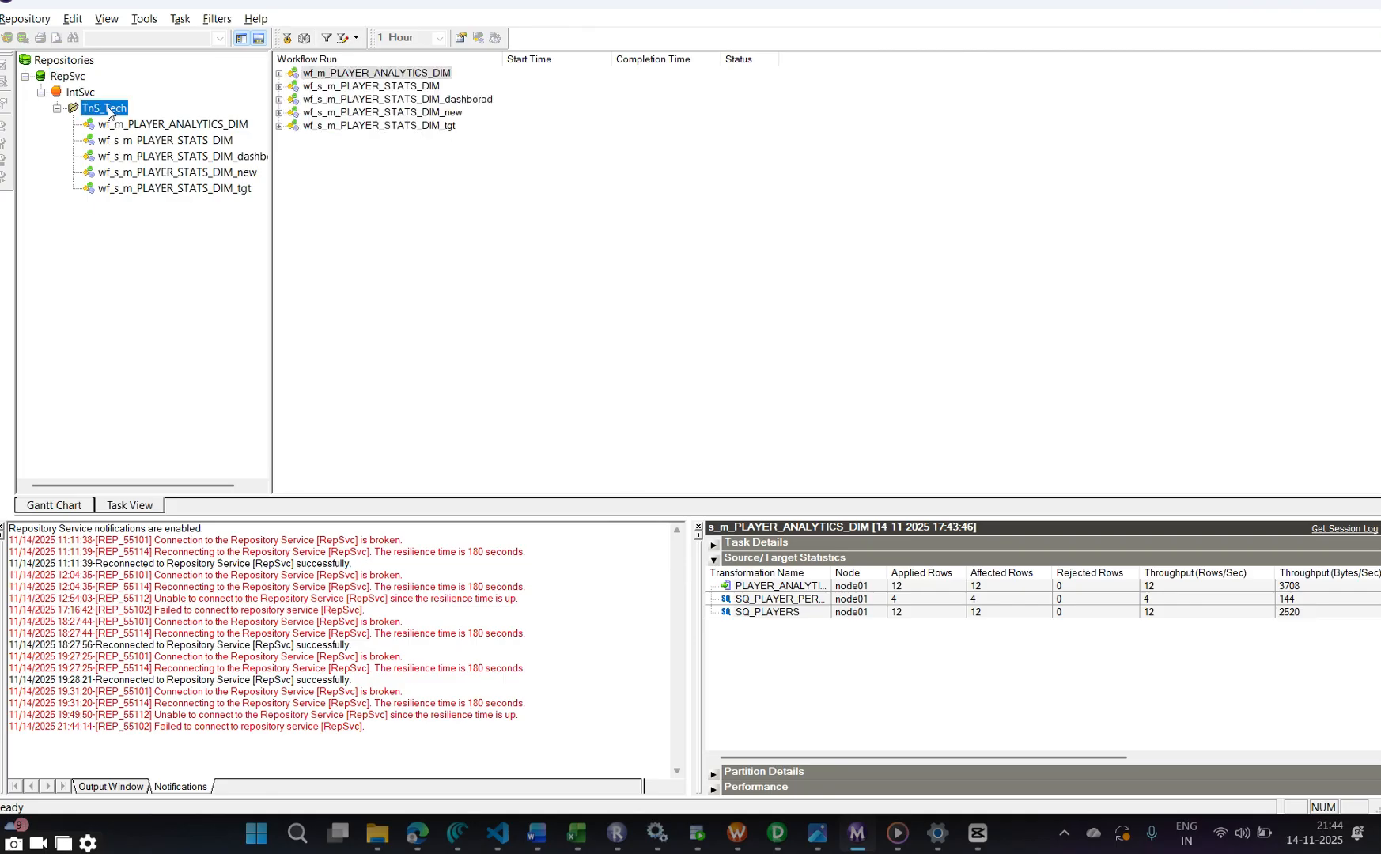
click(79, 92)
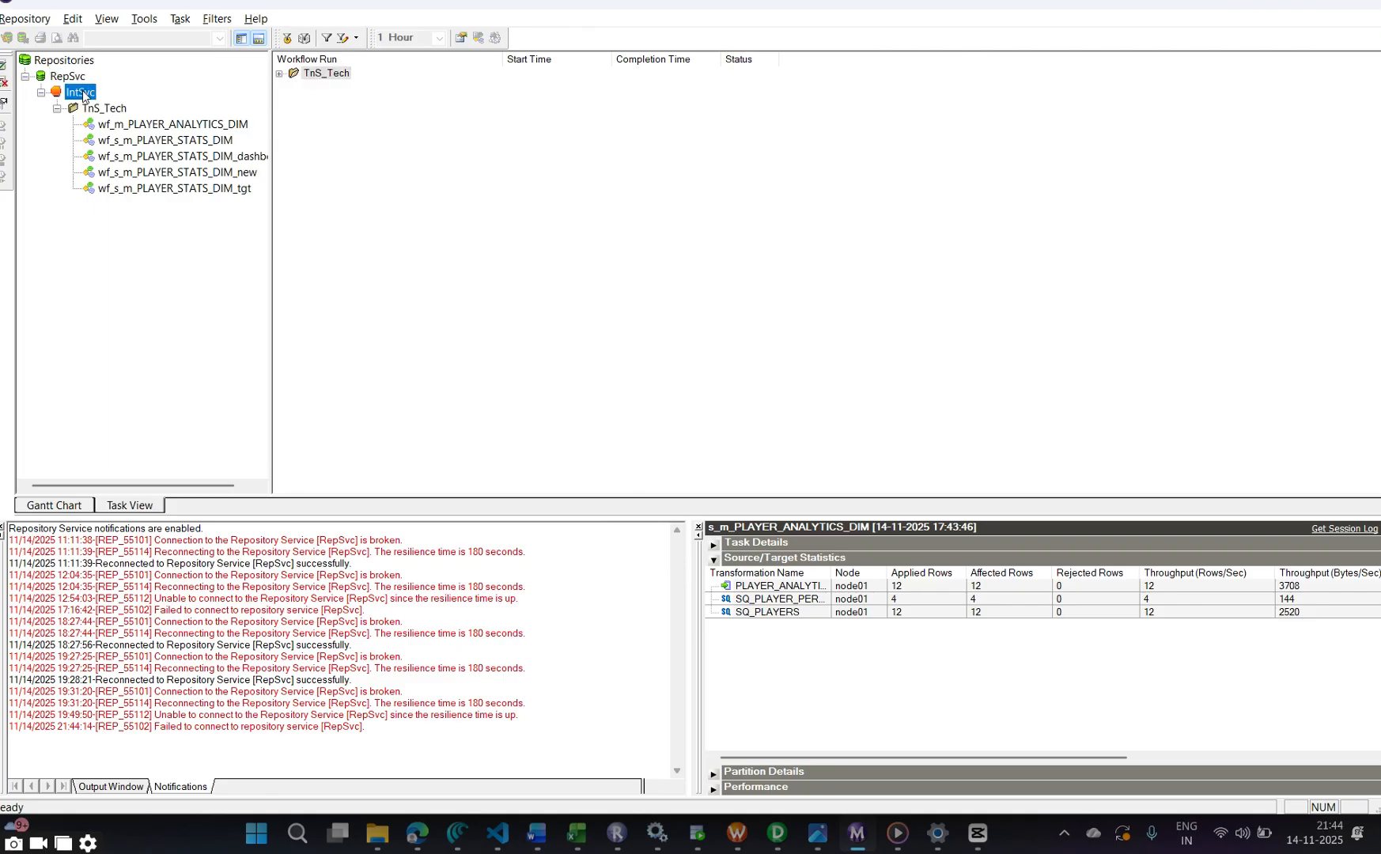
right_click(81, 92)
click(145, 105)
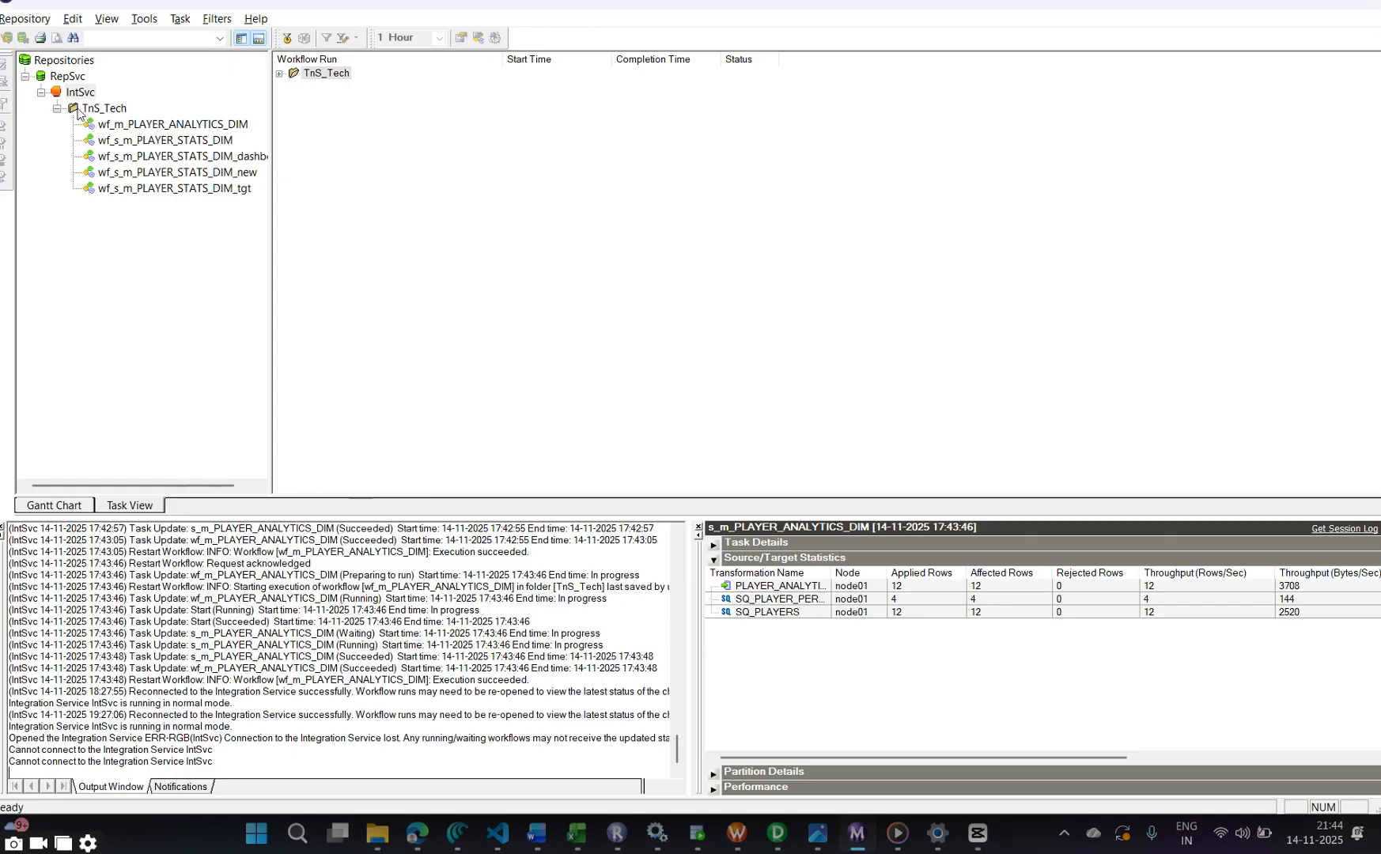
right_click(83, 93)
click(150, 105)
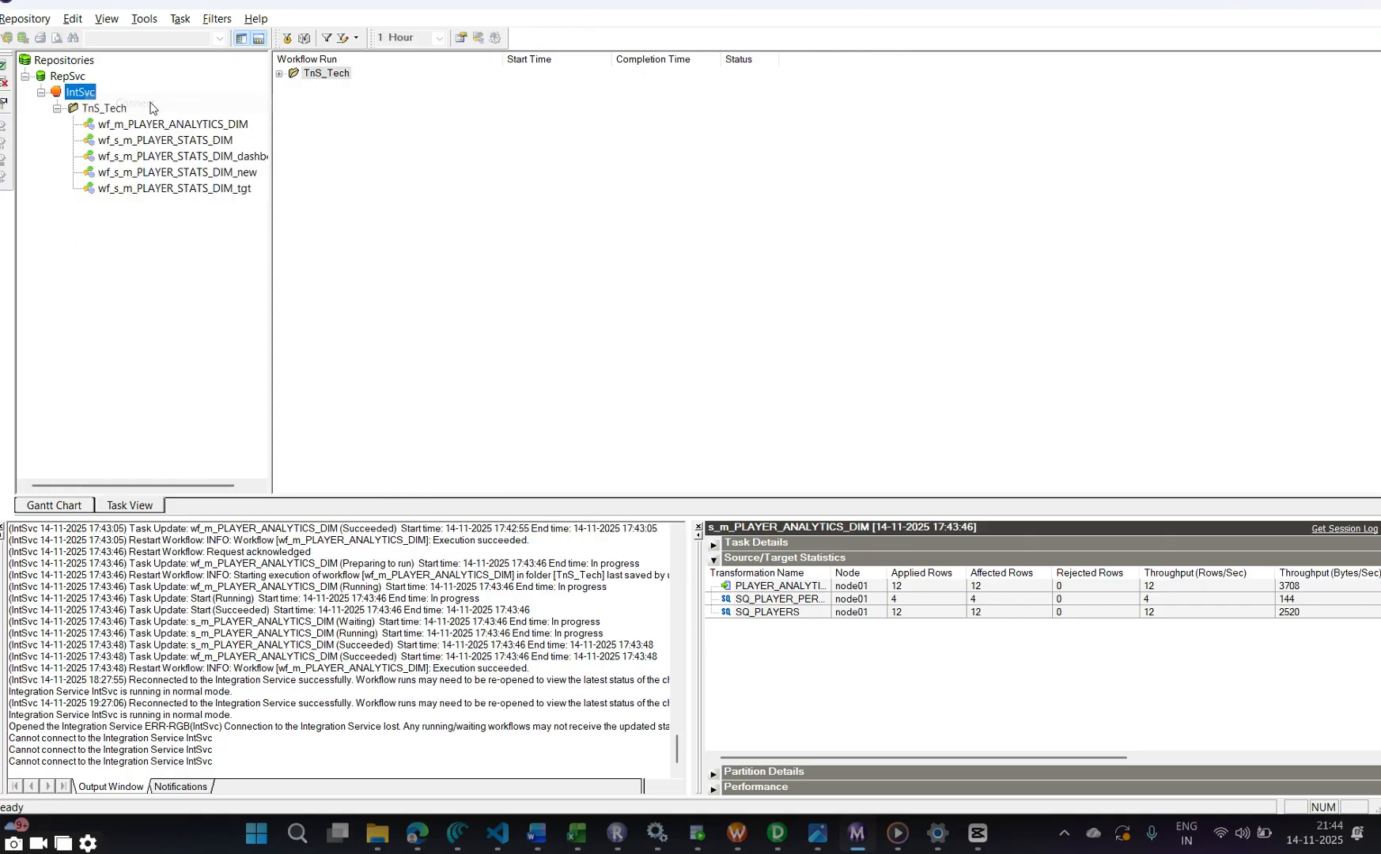
Disconnect from the RepSvc repository and reconnect to it by entering the account password
right_click(63, 77)
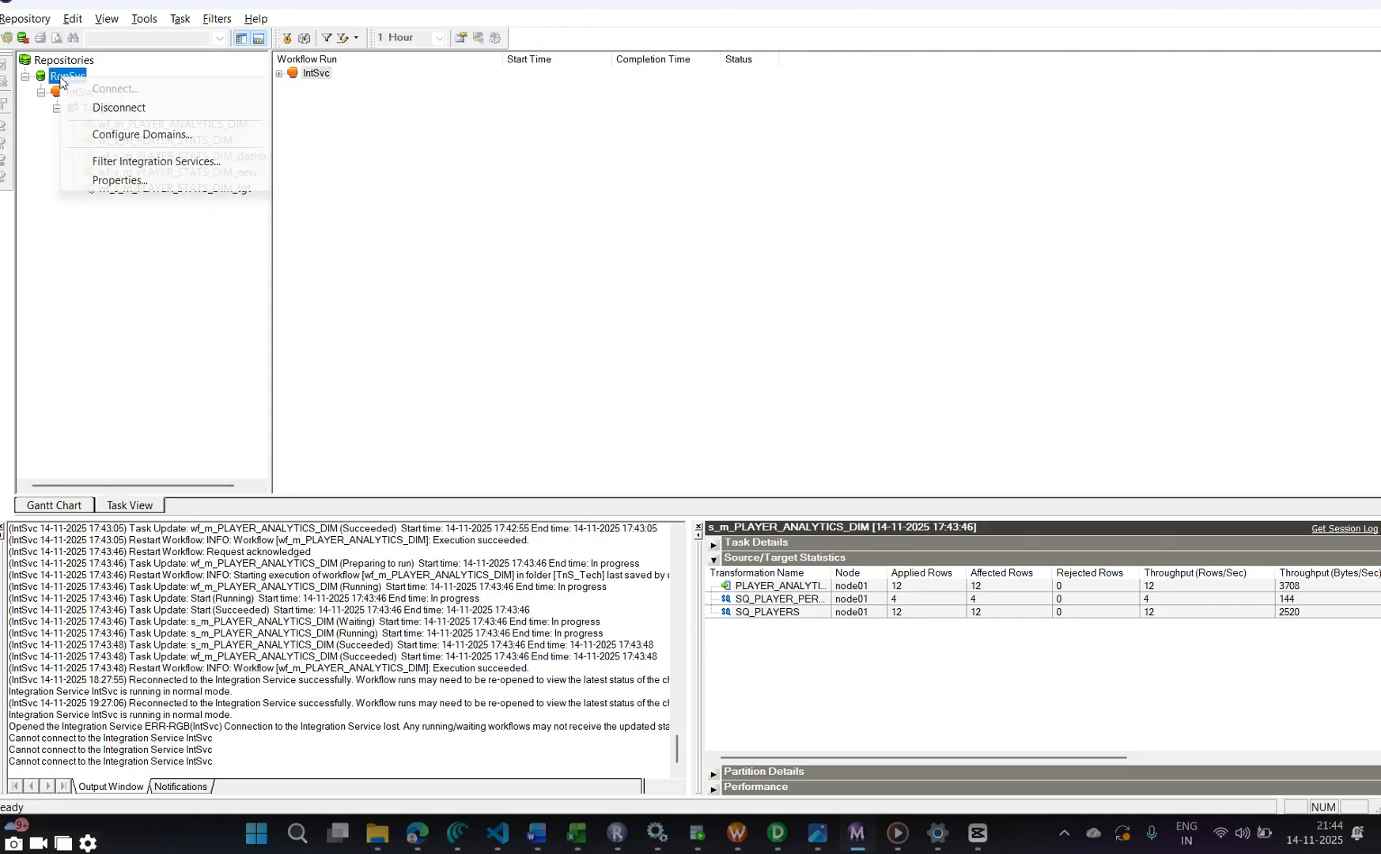
click(154, 110)
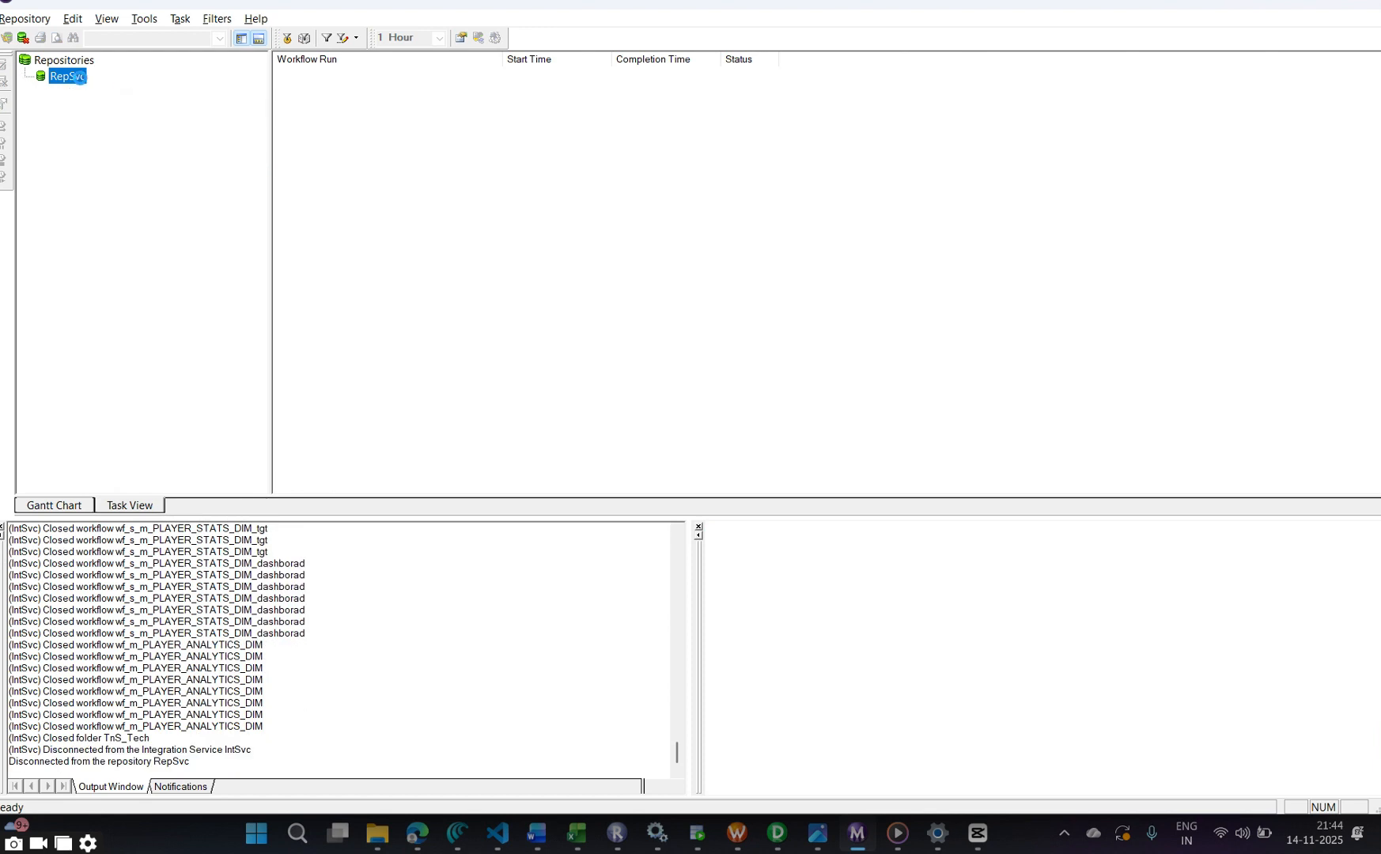
click(77, 76)
right_click(82, 82)
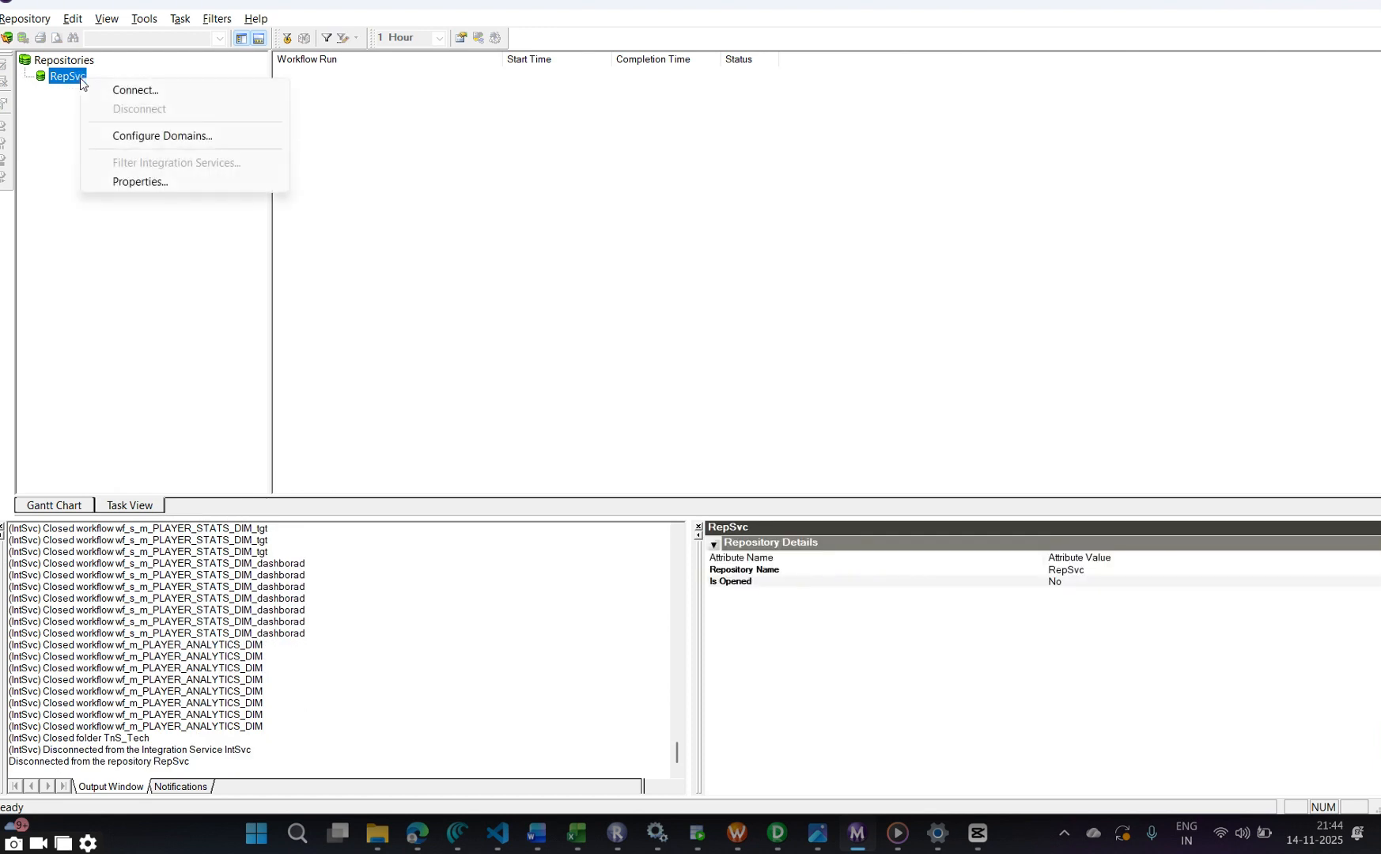
click(136, 91)
click(605, 425)
text(●)
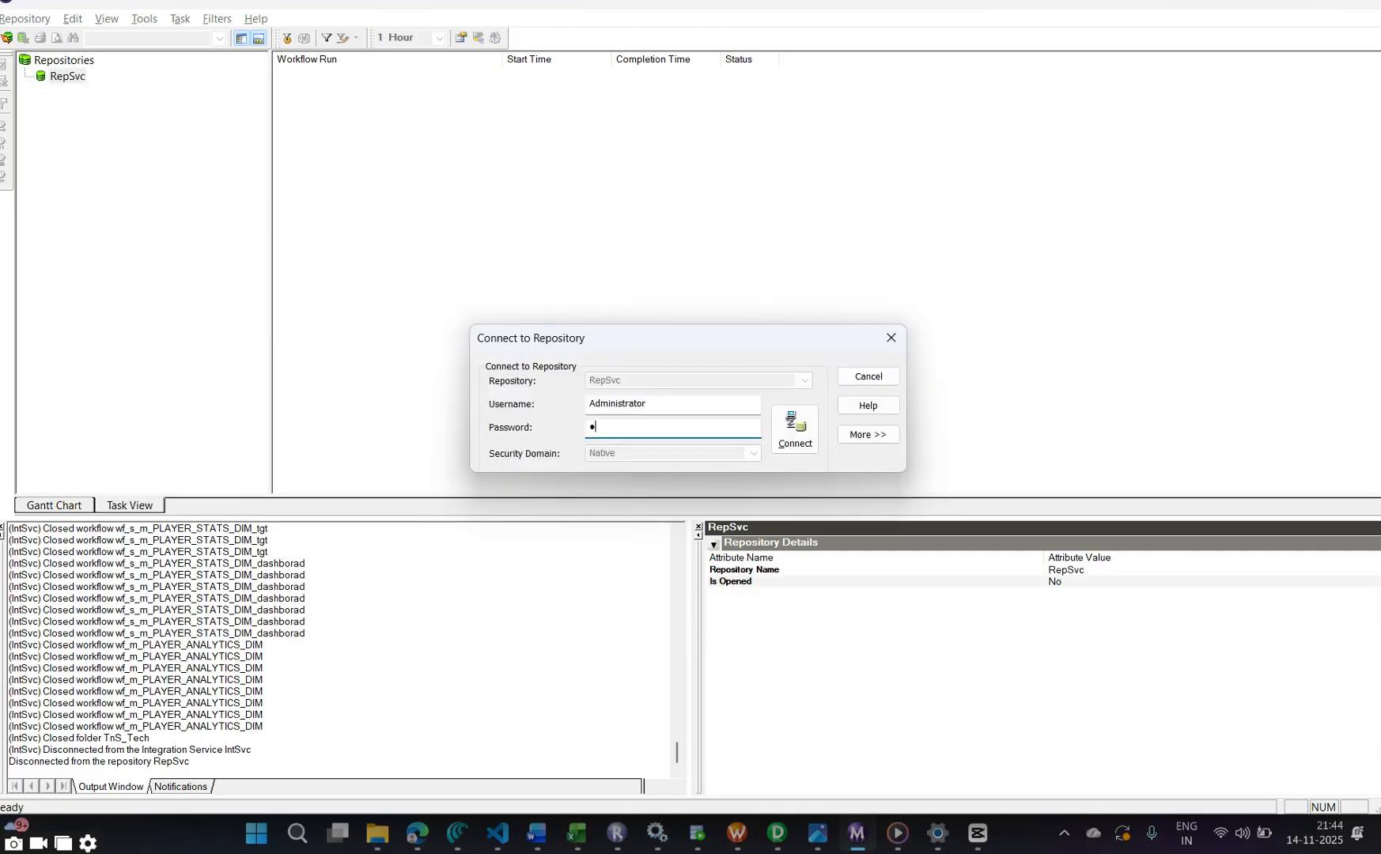
text(●●●●)
key(Return)
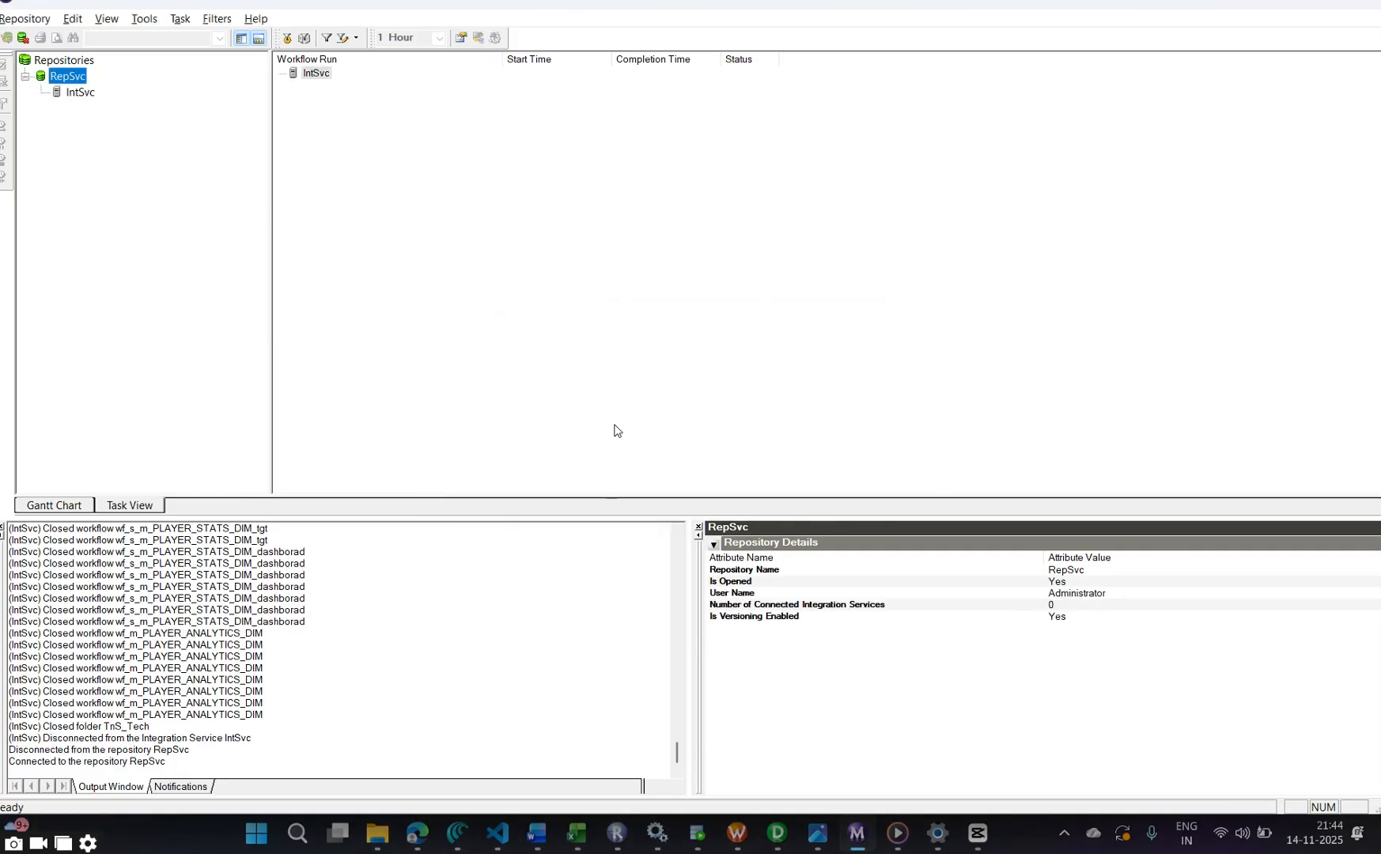
Connect to IntSvc and open the wf_s_m_PLAYER_ANALYTICS_DIM_stats run in the TnS_Tech folder
double_click(87, 93)
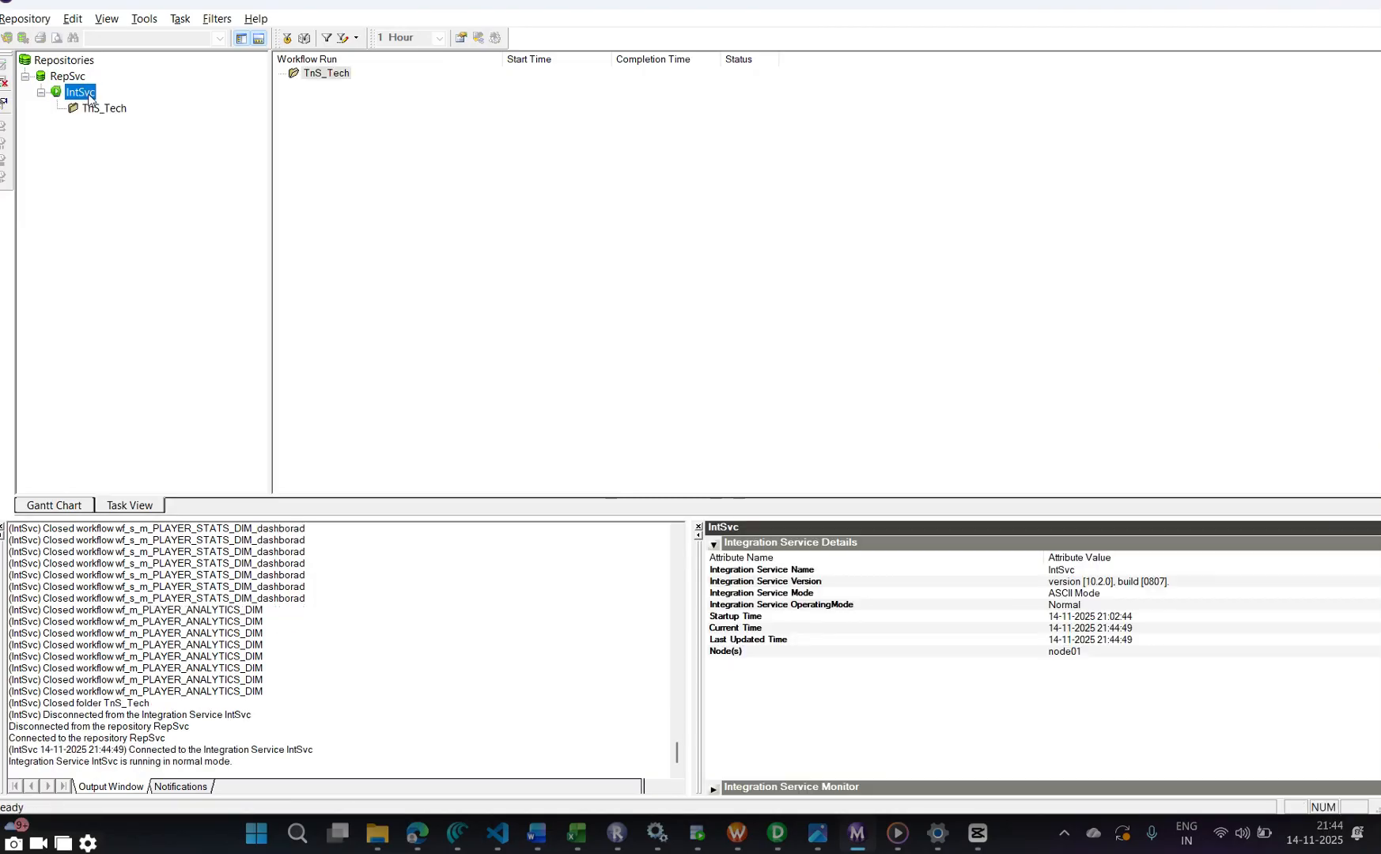
double_click(115, 107)
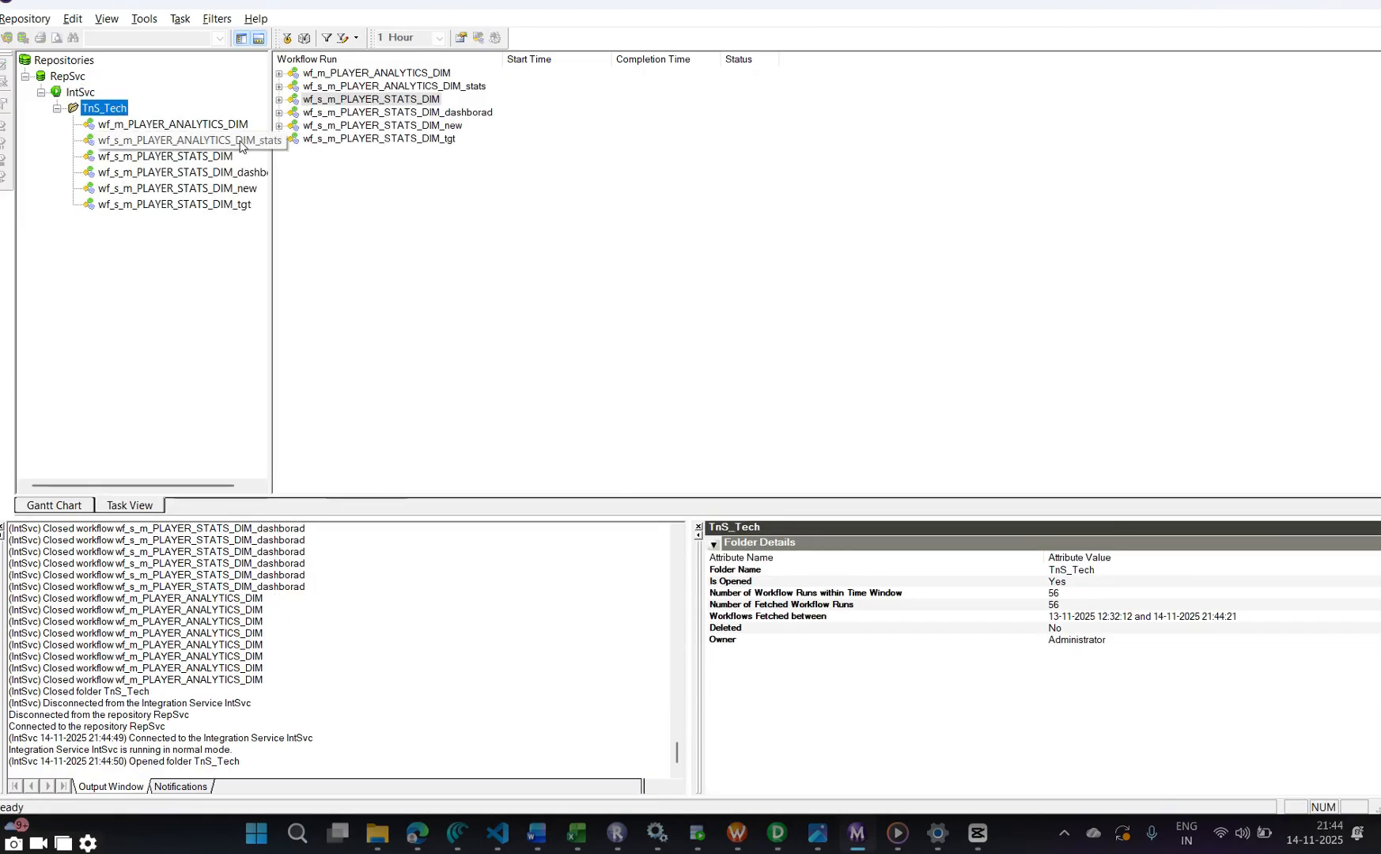
click(174, 140)
double_click(310, 74)
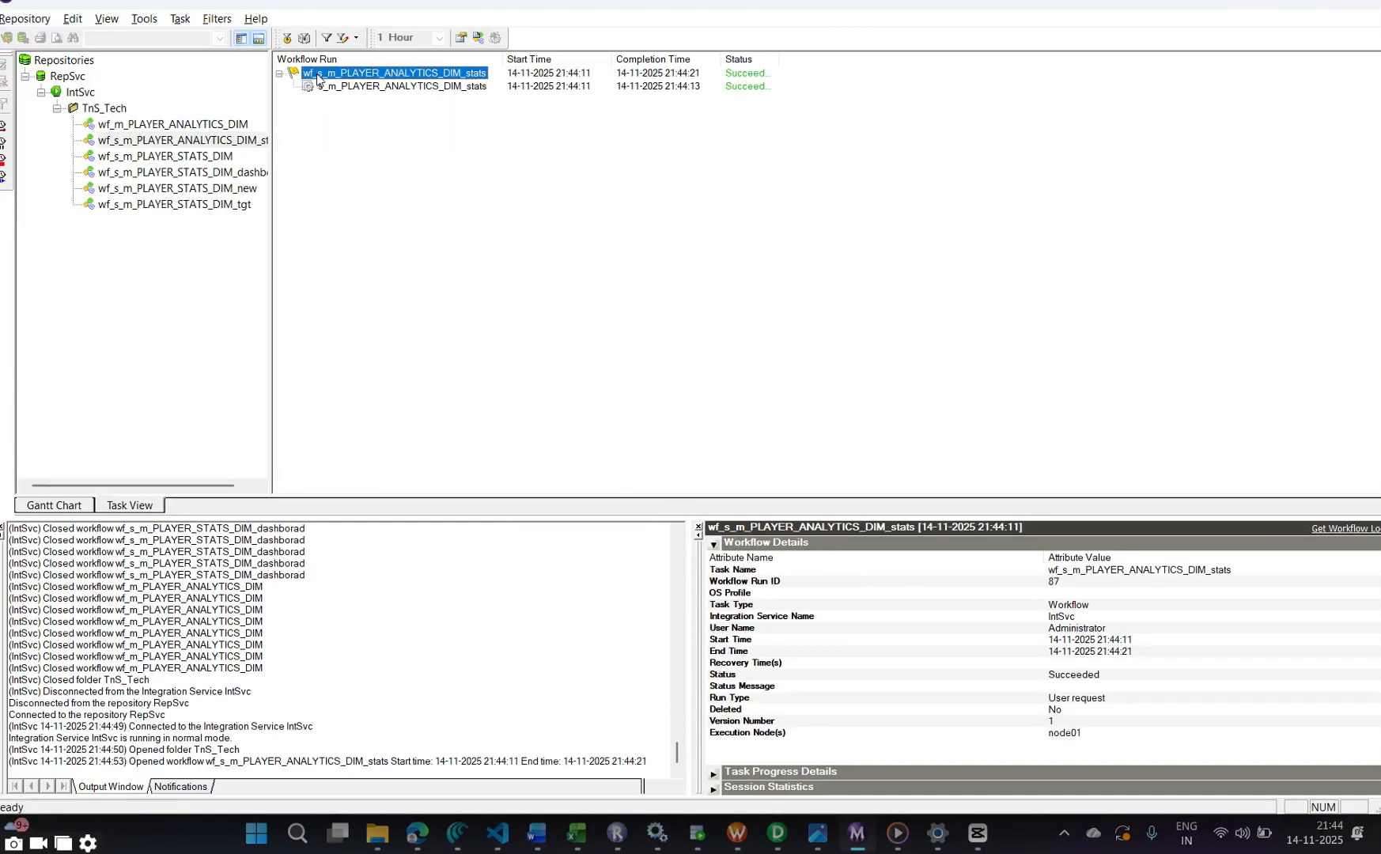
Examine the source/target statistics of the s_m_PLAYER_ANALYTICS_DIM_stats session run, including the target's applied rows
click(351, 87)
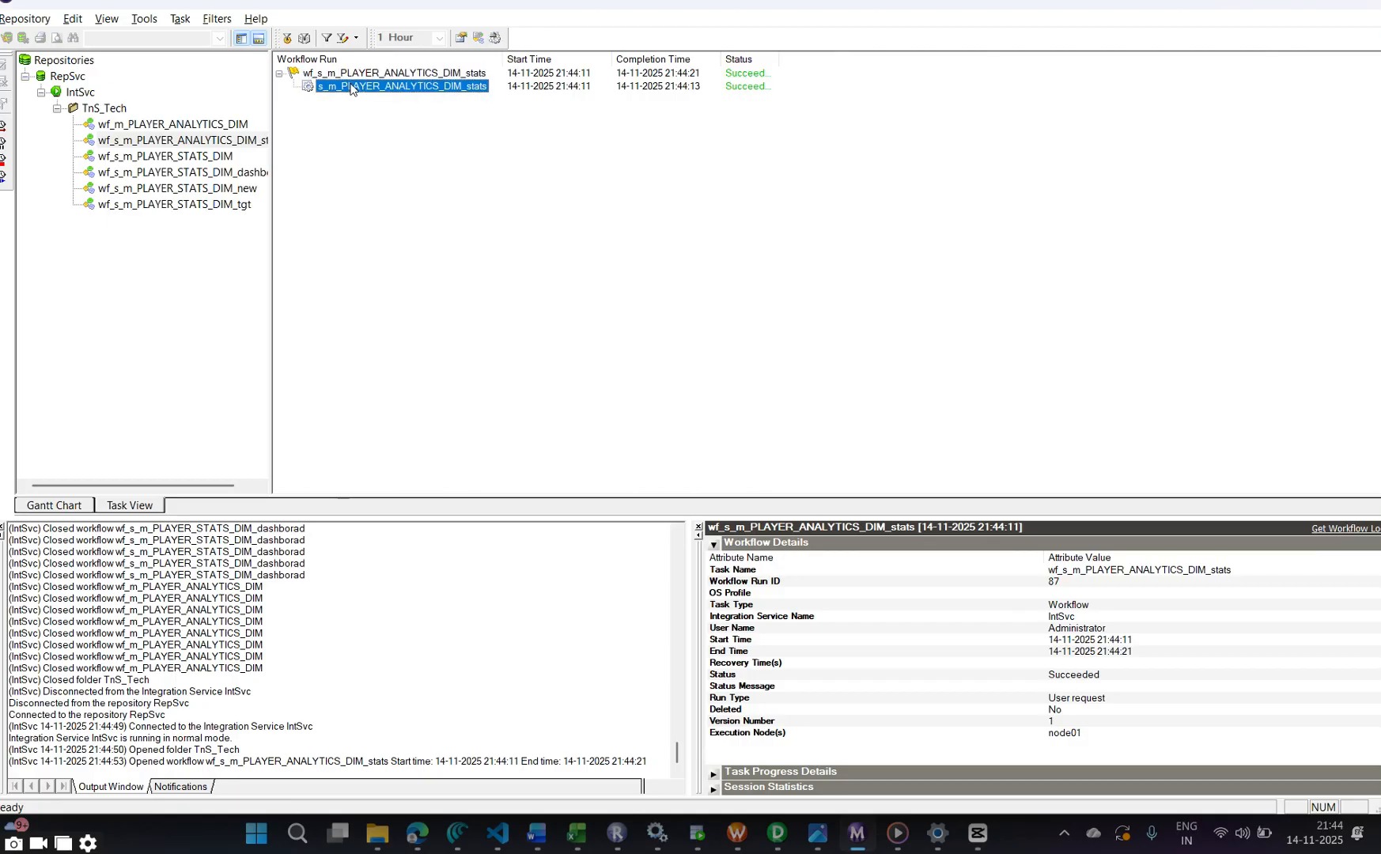
click(2, 528)
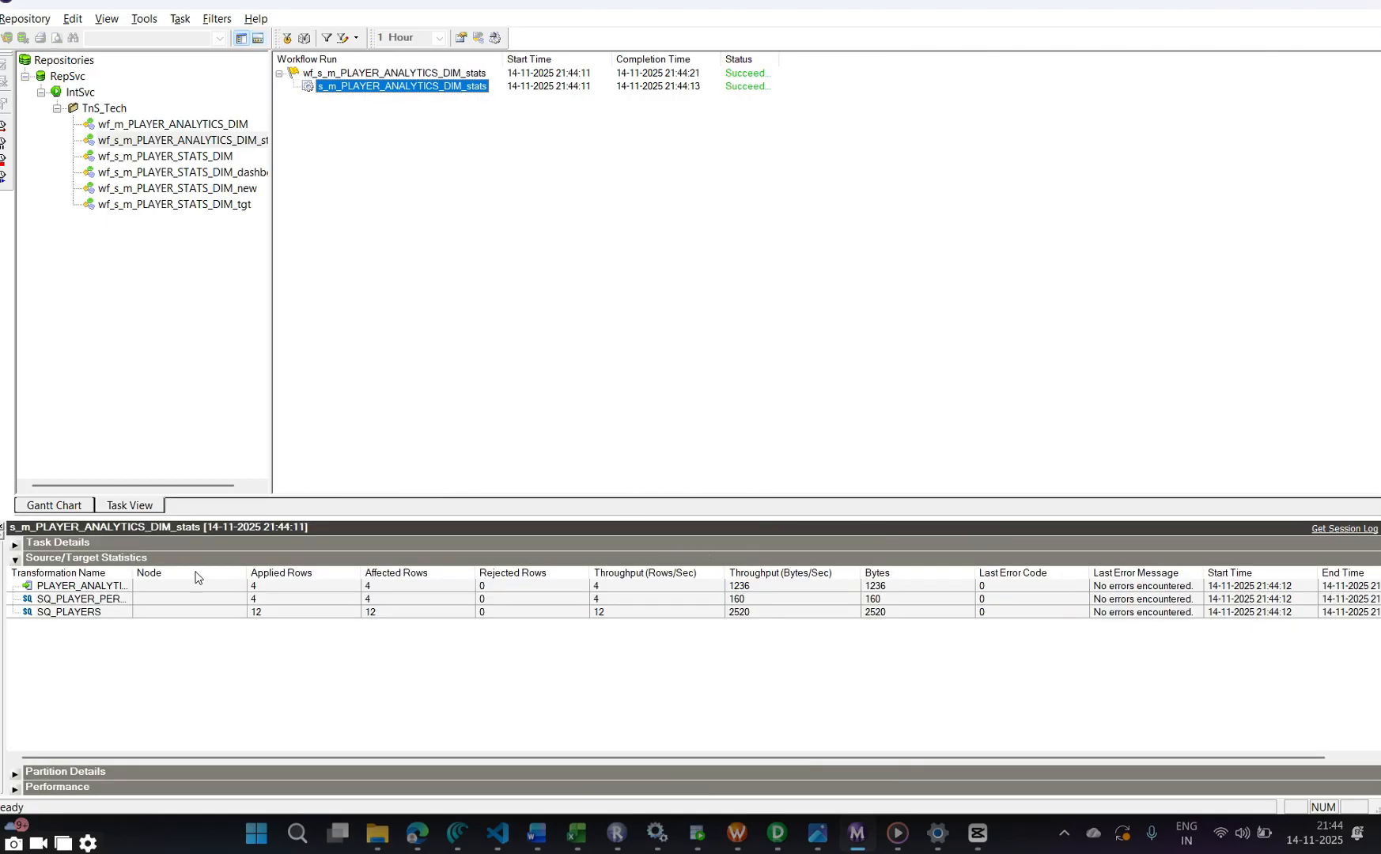
click(294, 590)
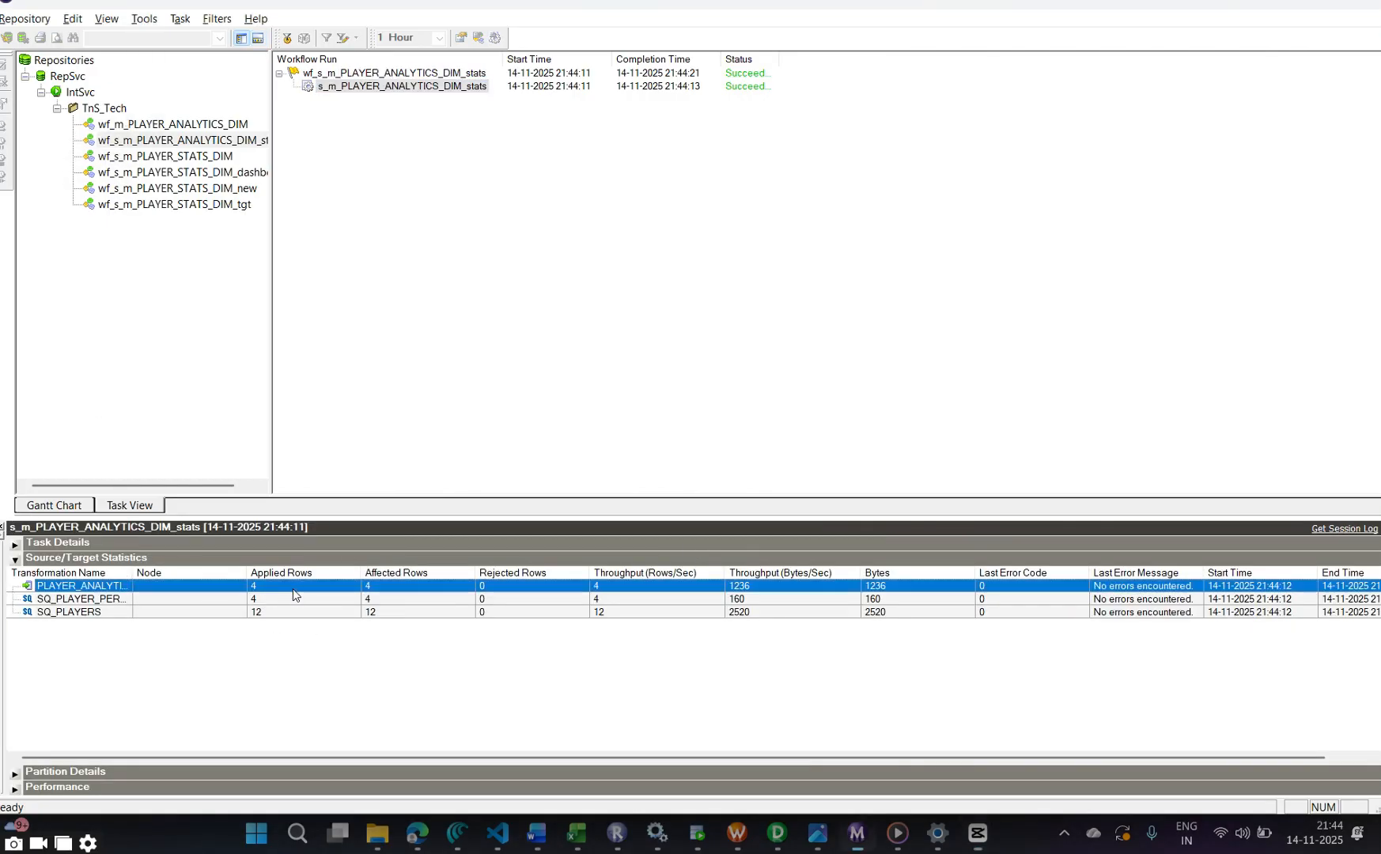
Compare the applied rows of SQ_PLAYERS, the player performance source qualifier and the PLAYER_ANALYTICS_DIM target in the session statistics
click(278, 614)
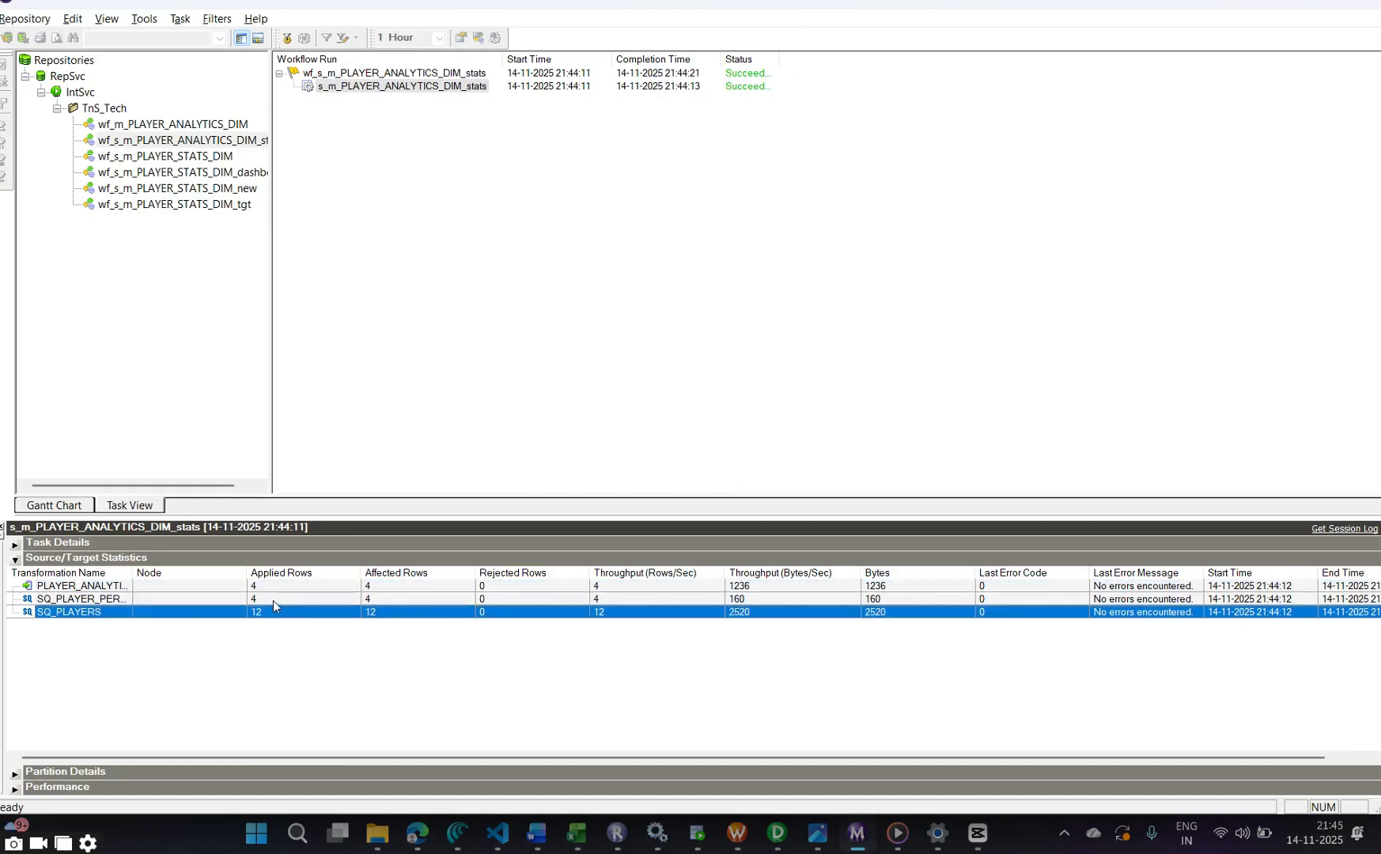
click(273, 600)
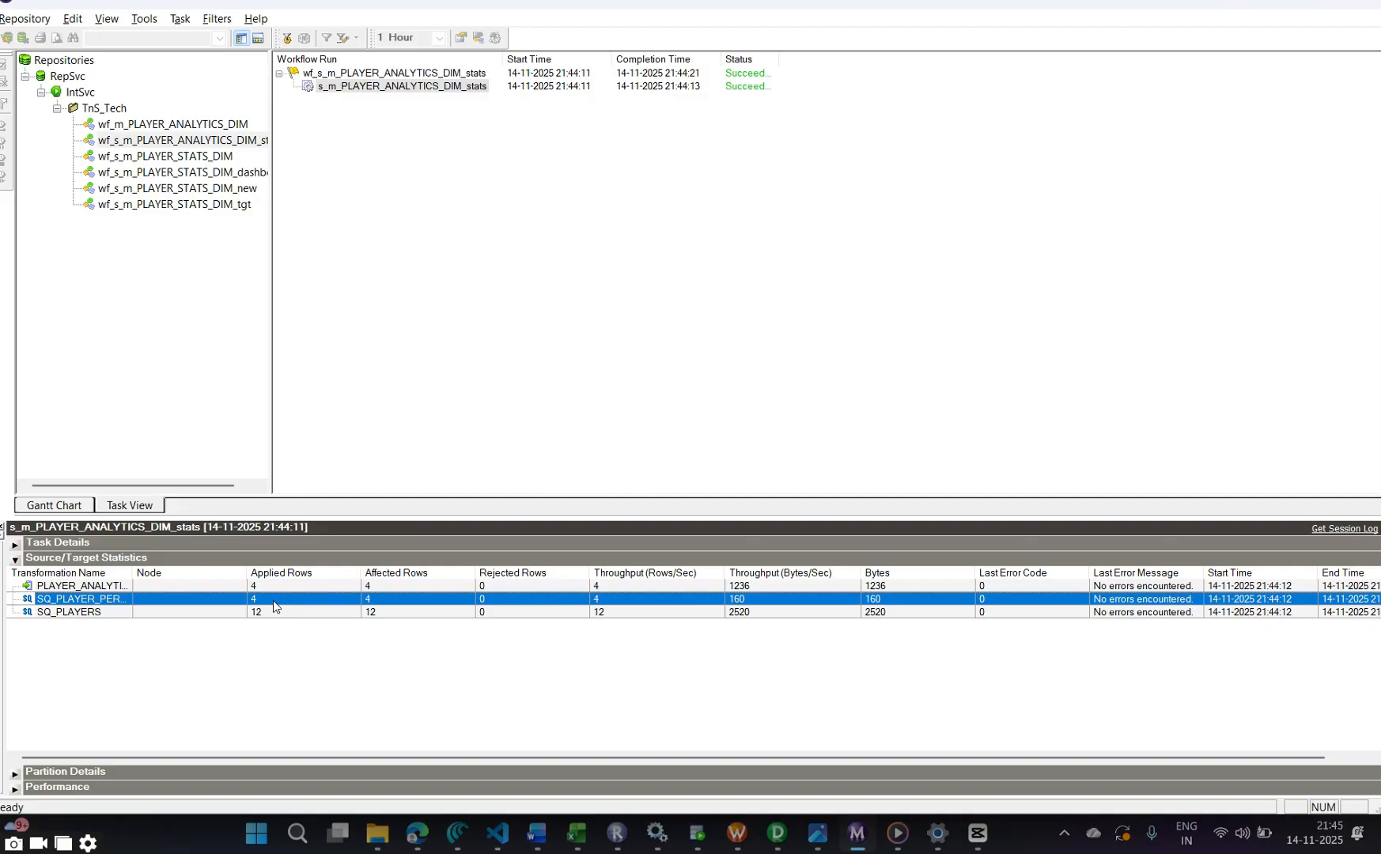
click(273, 586)
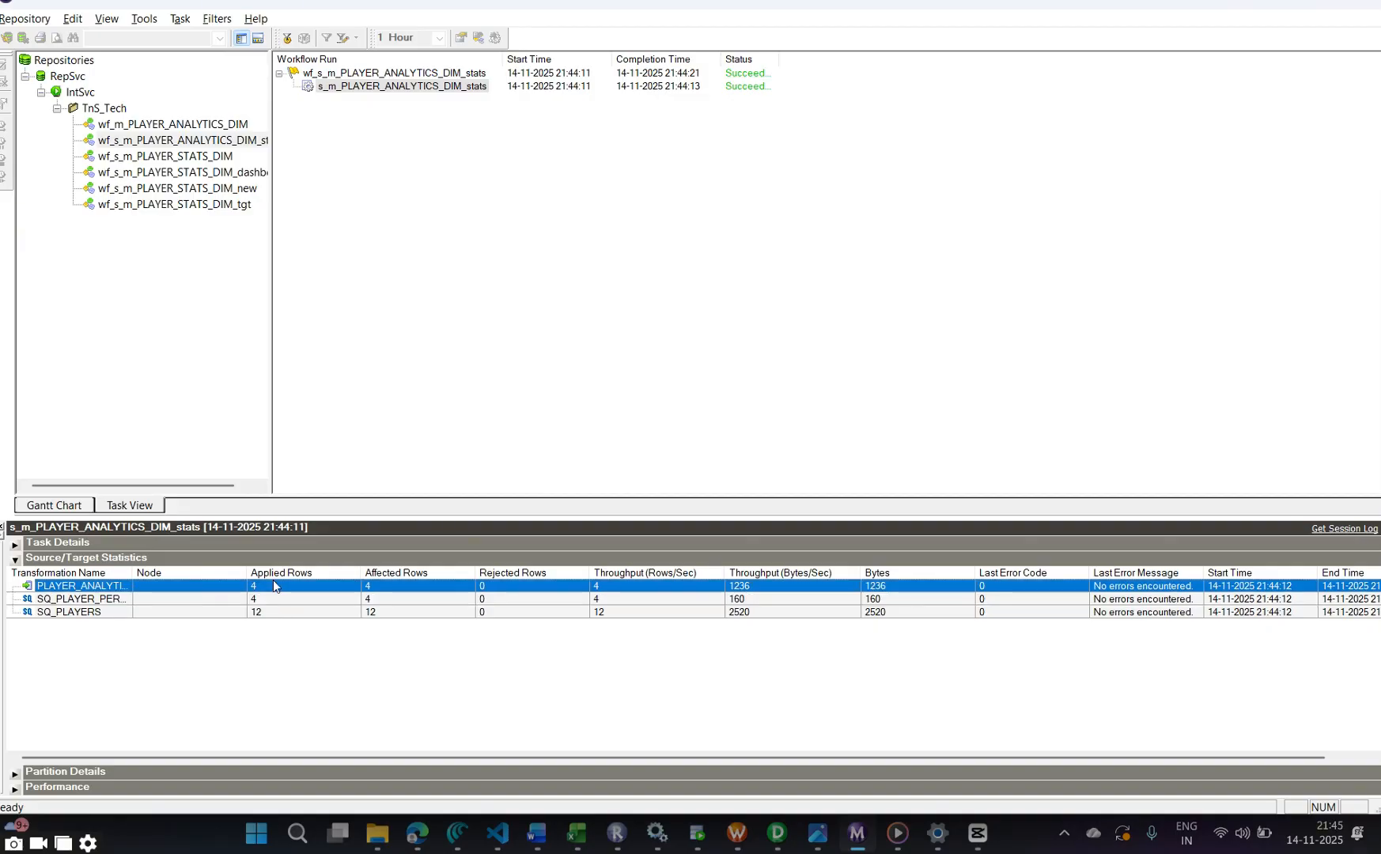
Switch to Informatica Designer and open the properties of the JNRTRANS joiner in the m_PLAYER_ANALYTICS_DIM_stats mapping
click(776, 835)
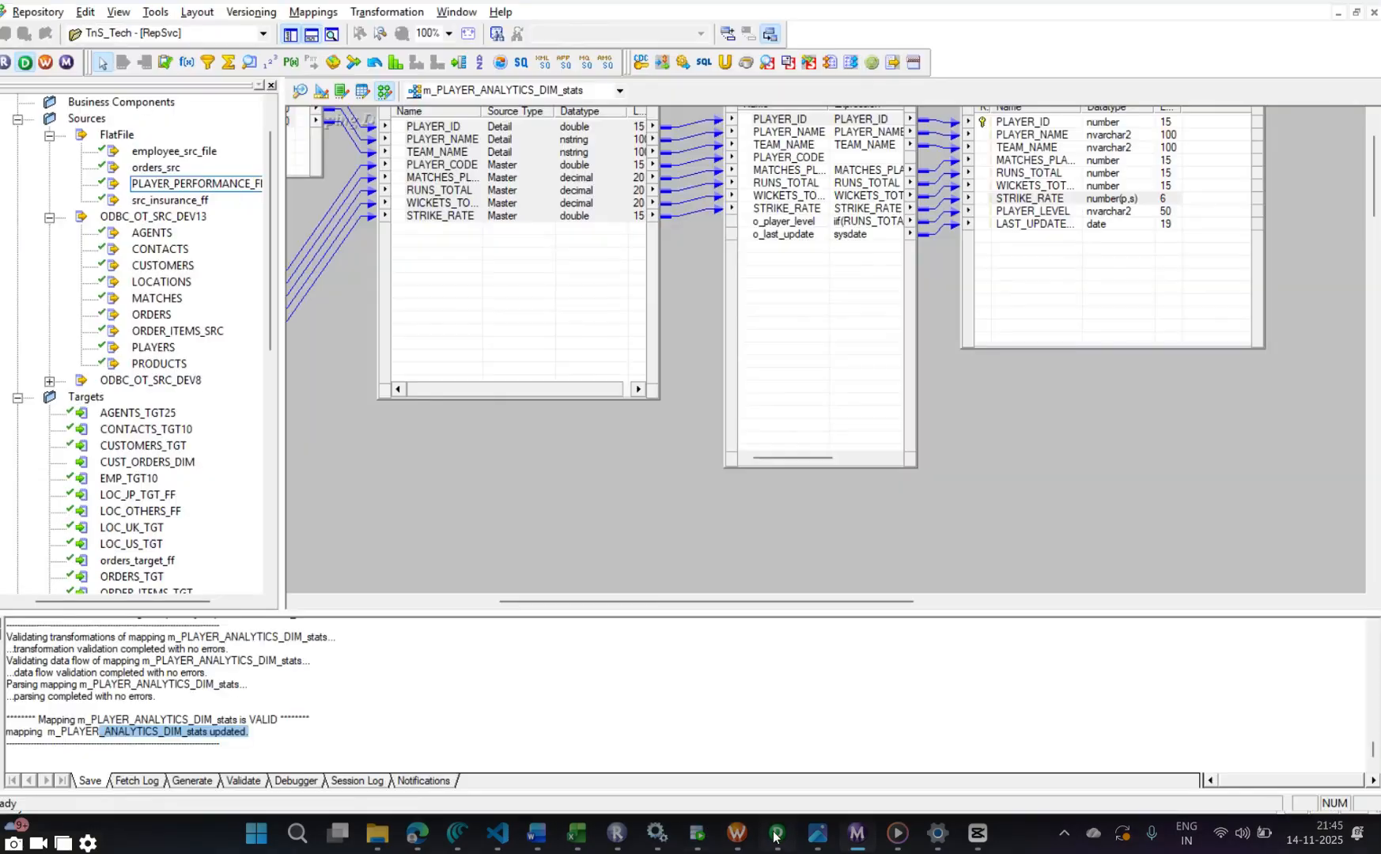
click(814, 332)
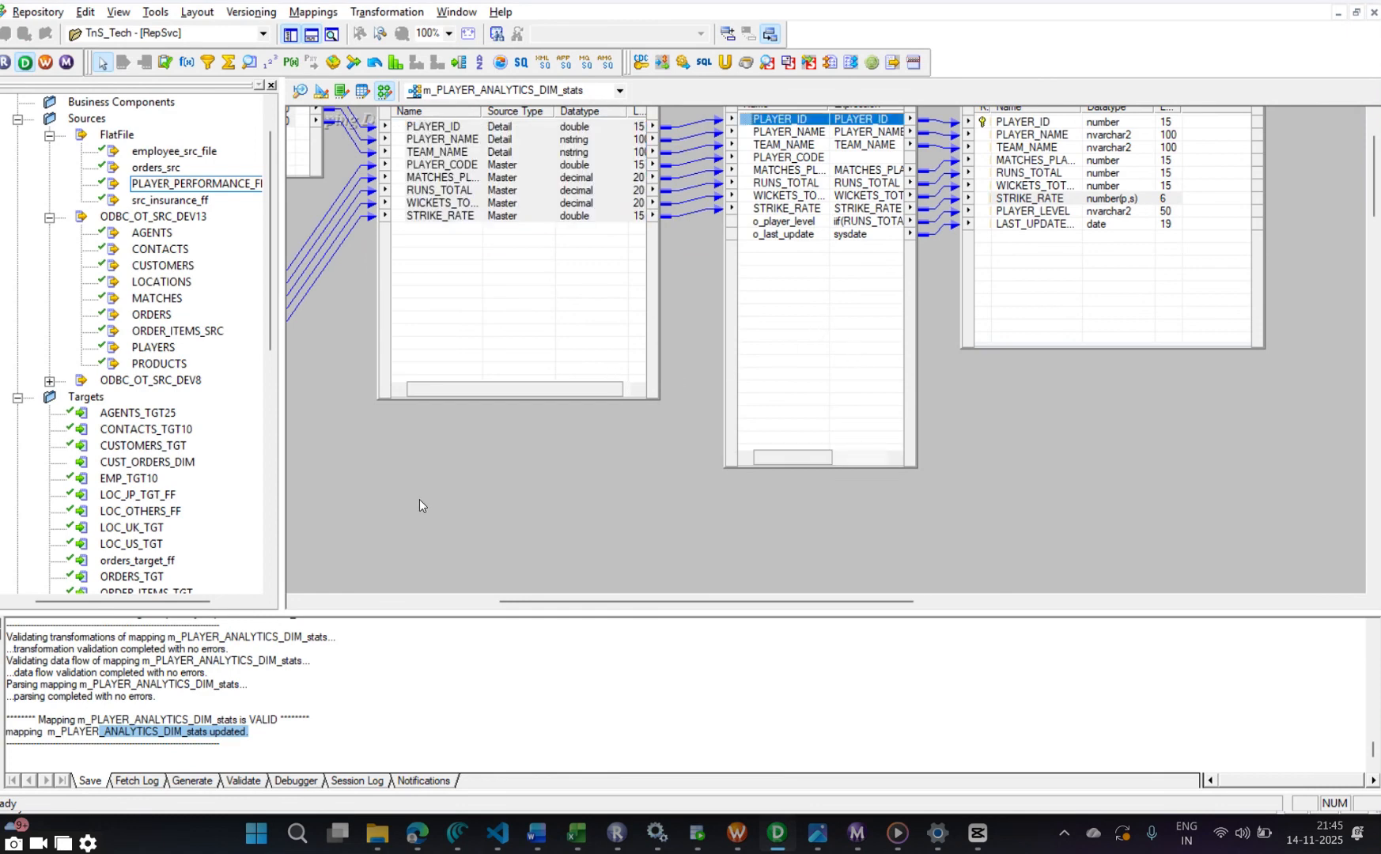
click(368, 492)
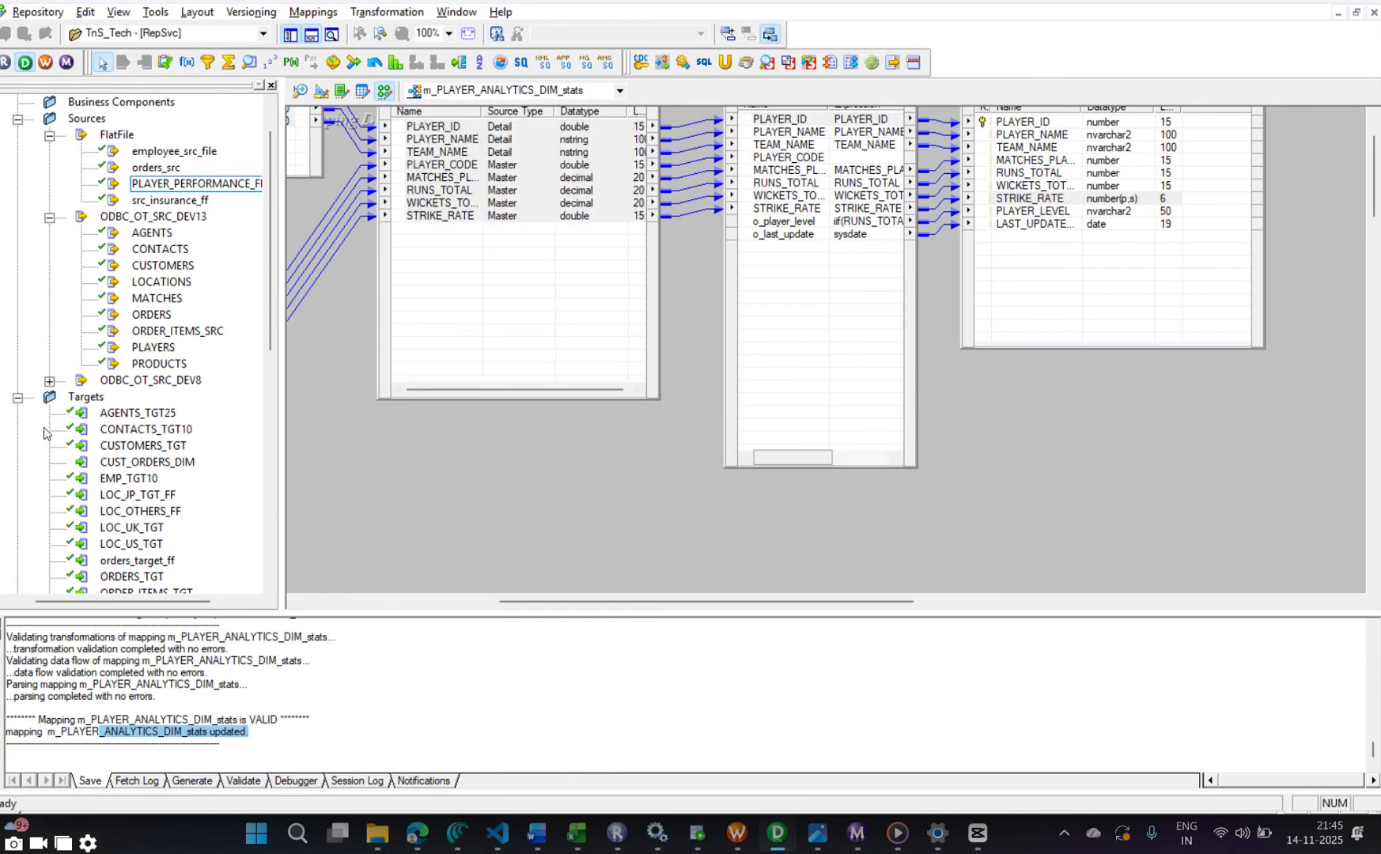
click(520, 372)
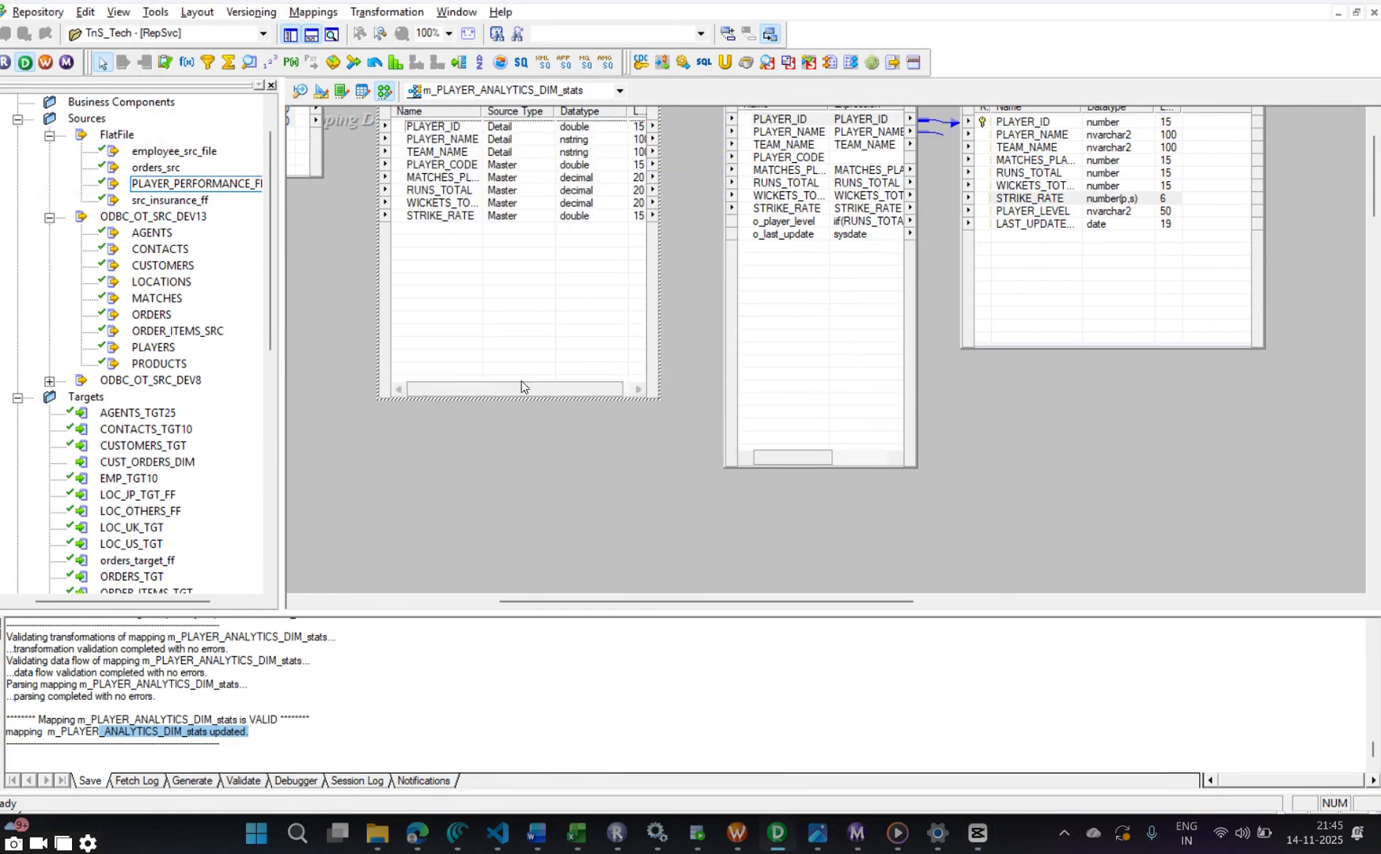
scroll(642, 427, up, 2)
double_click(423, 423)
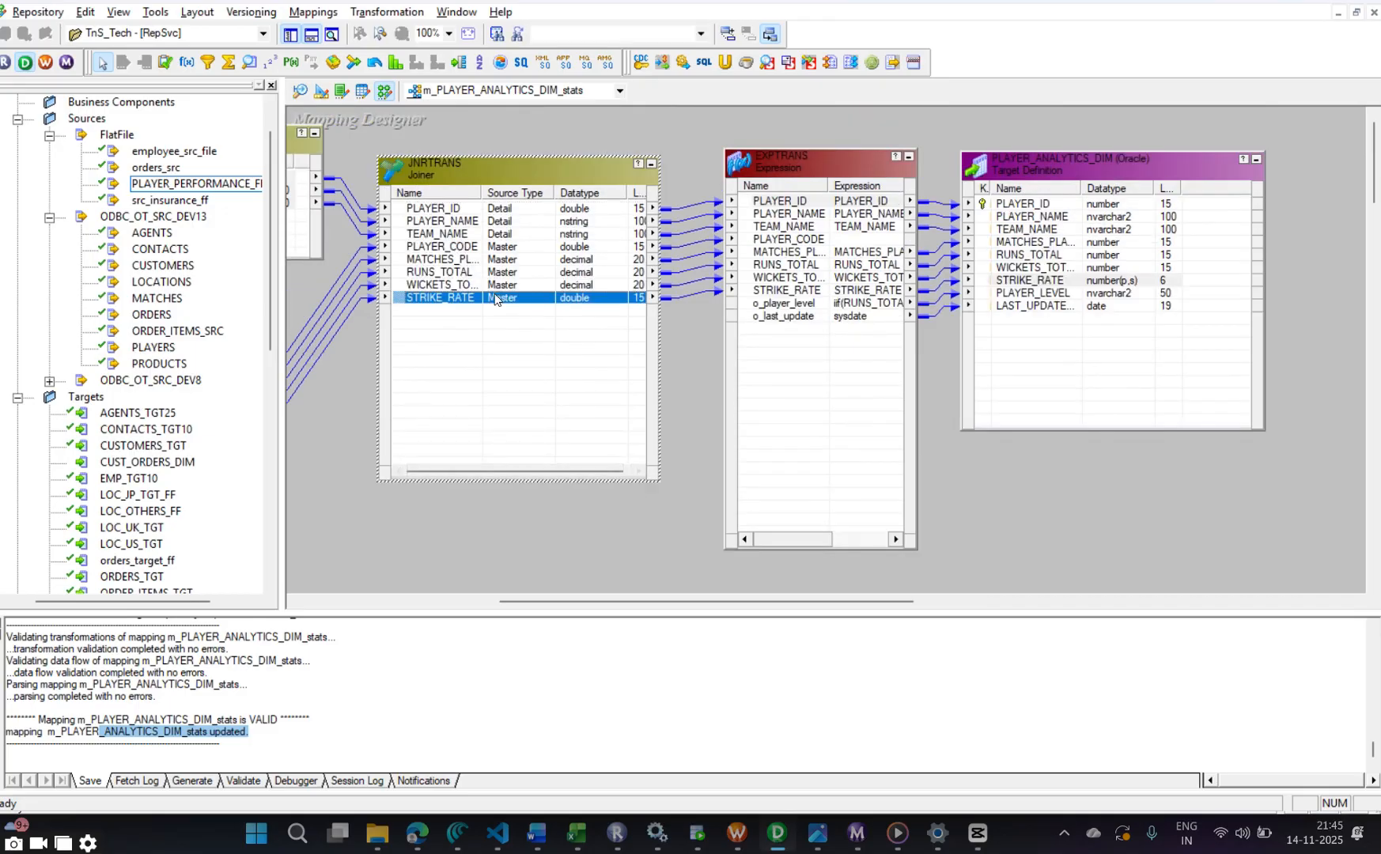
click(615, 305)
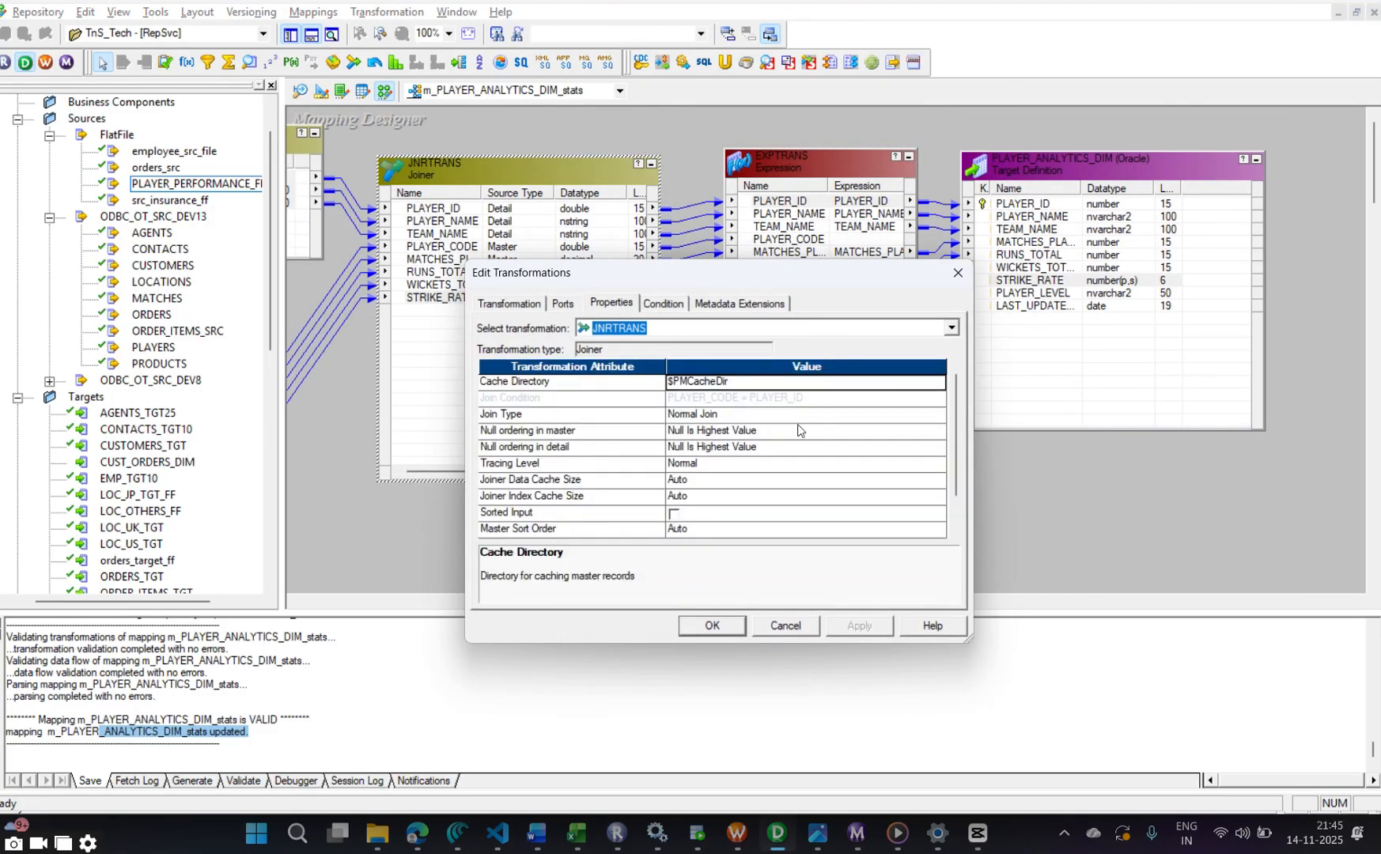
Switch to Oracle SQL Developer and run the select * from PLAYER_ANALYTICS_DIM query on TNS_TGT_DEV13
click(696, 834)
click(324, 150)
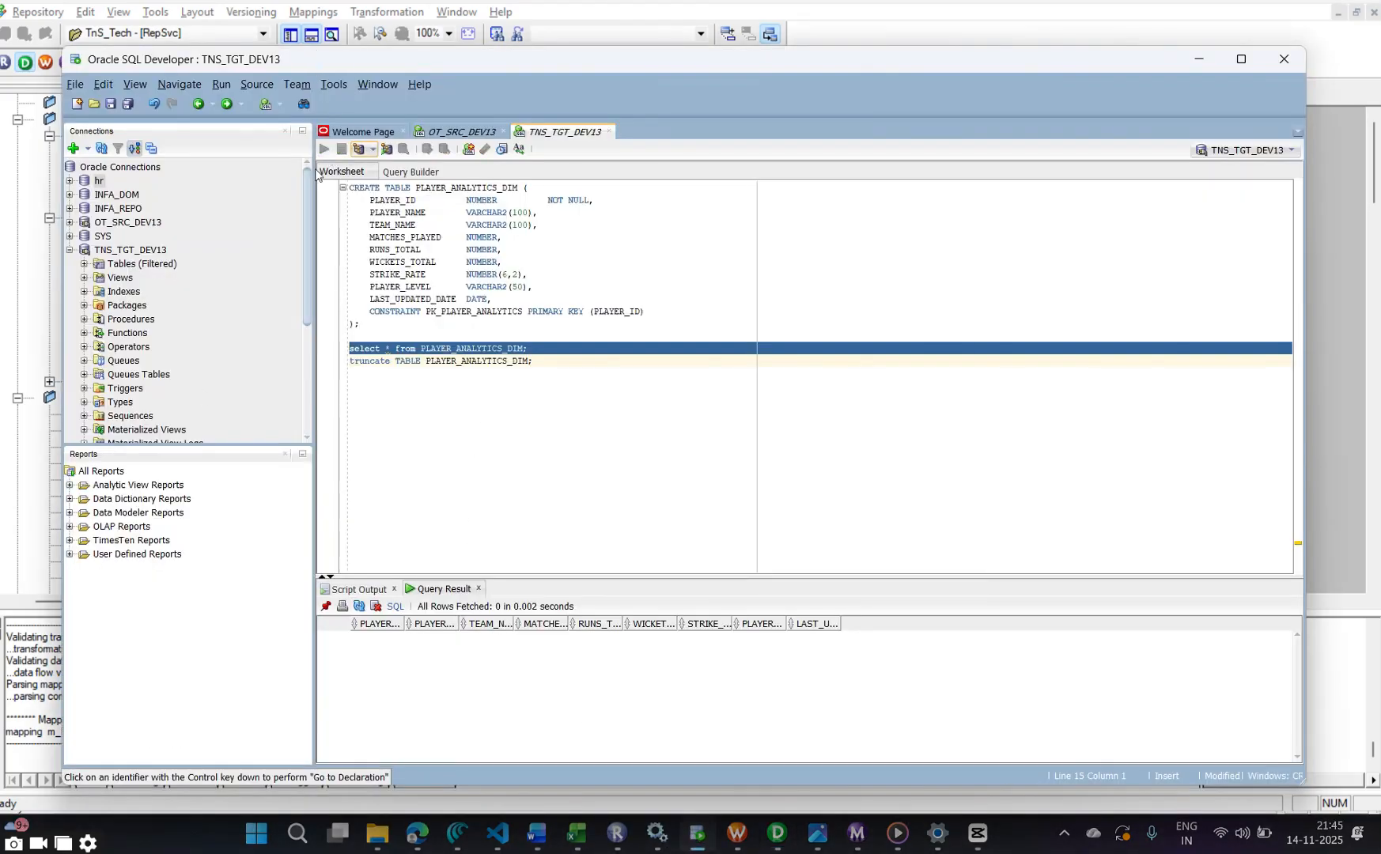
click(62, 647)
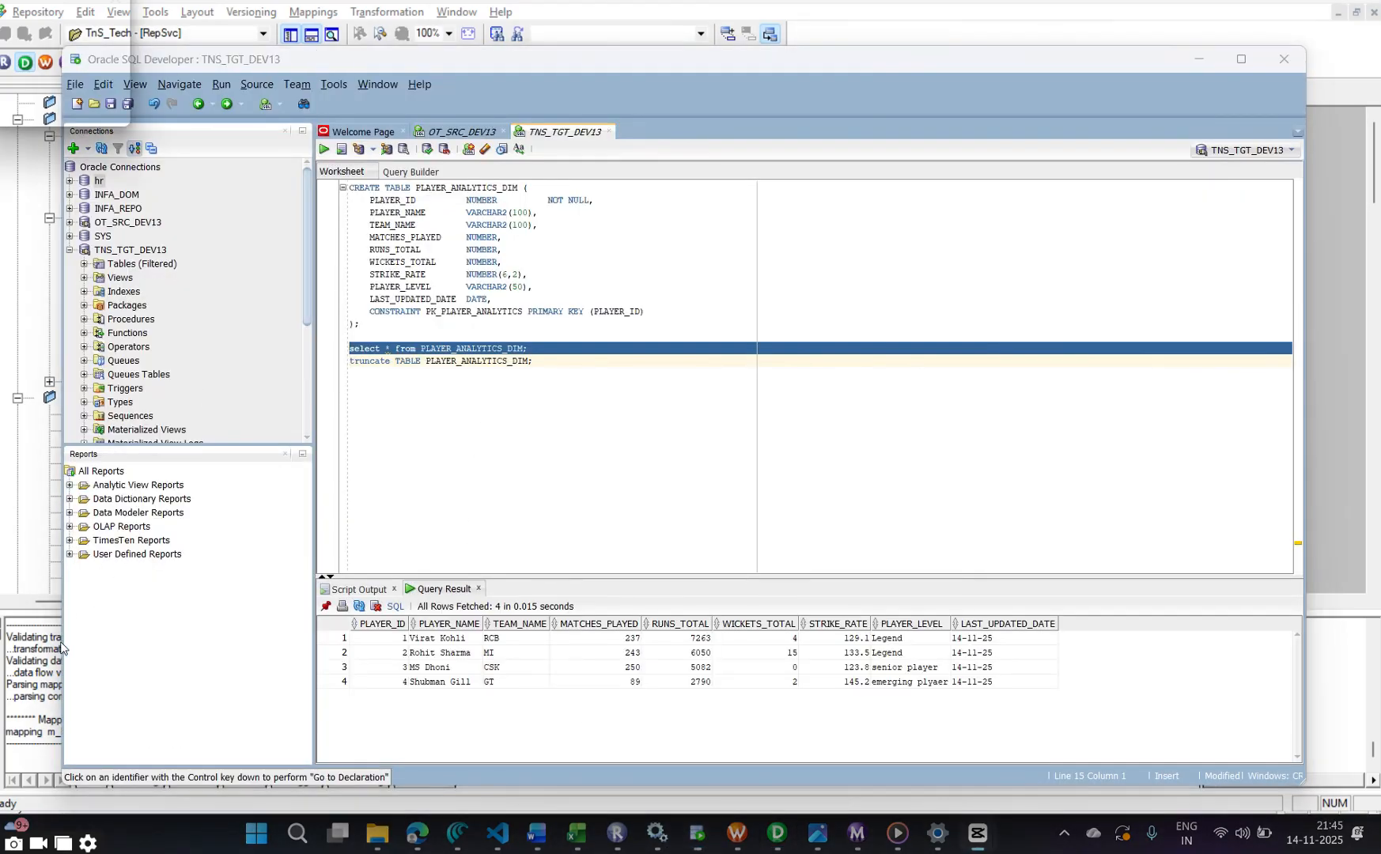
Check each loaded row's RUNS_TOTAL against its PLAYER_LEVEL in the query result
click(631, 643)
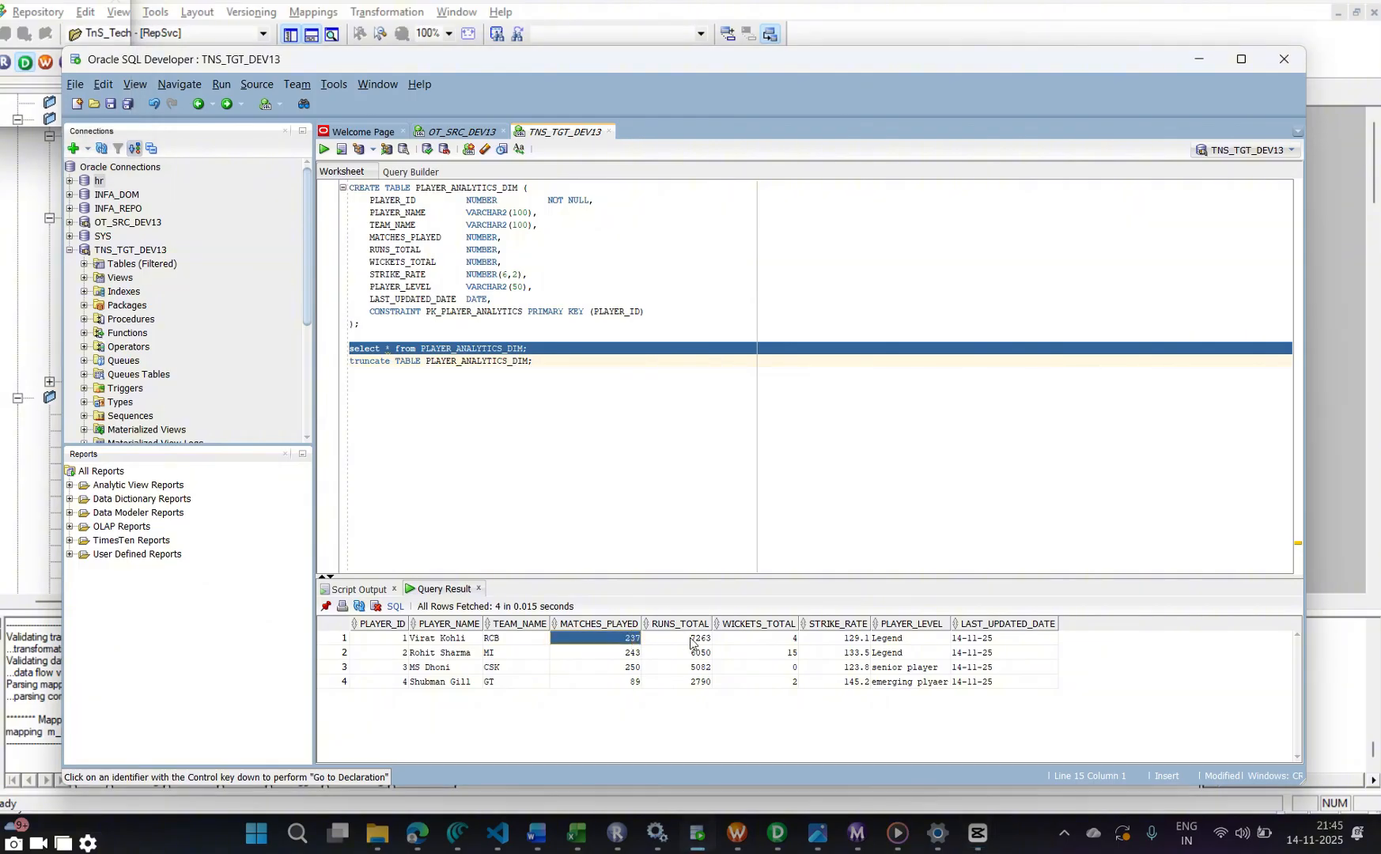
click(691, 642)
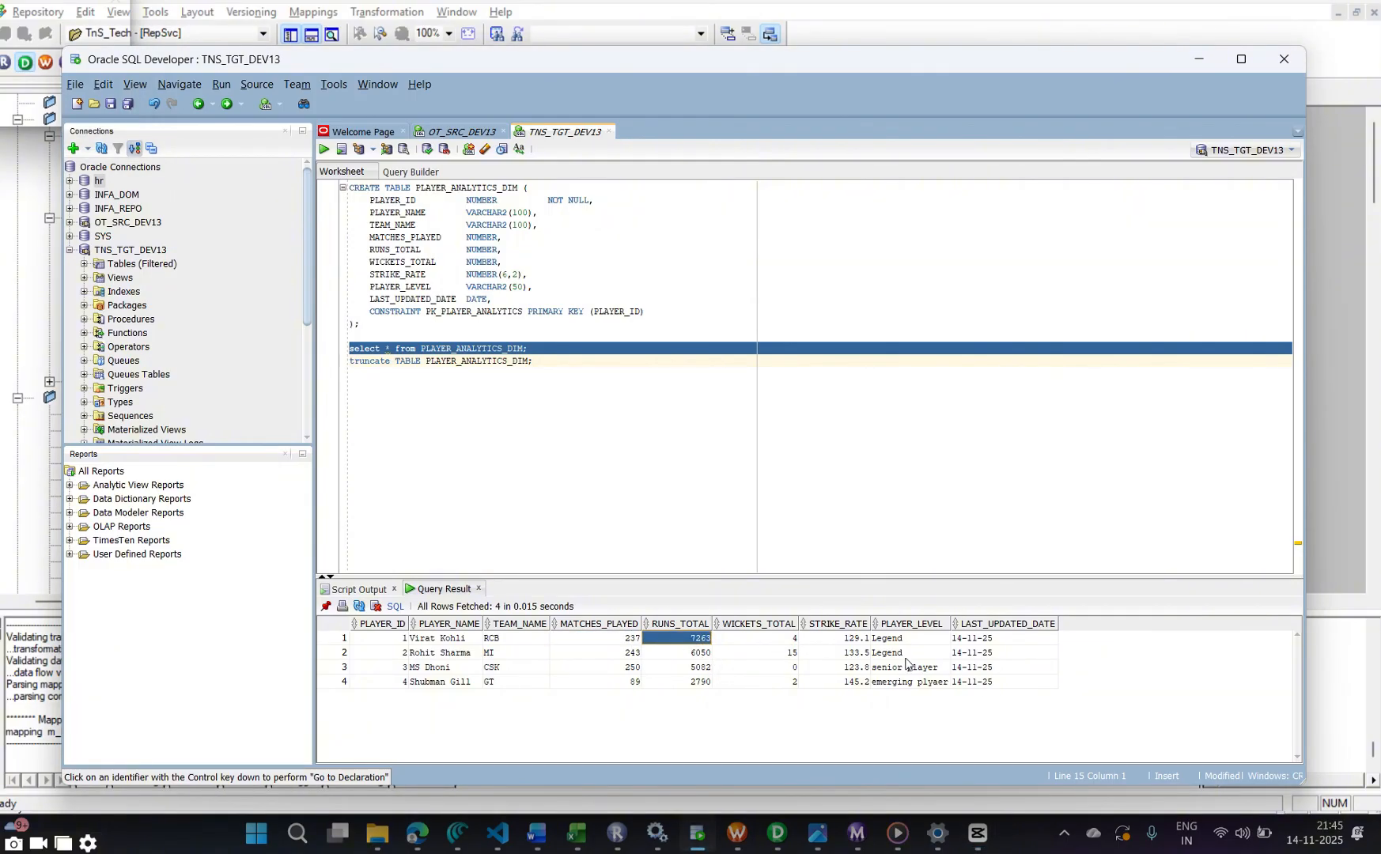
click(913, 624)
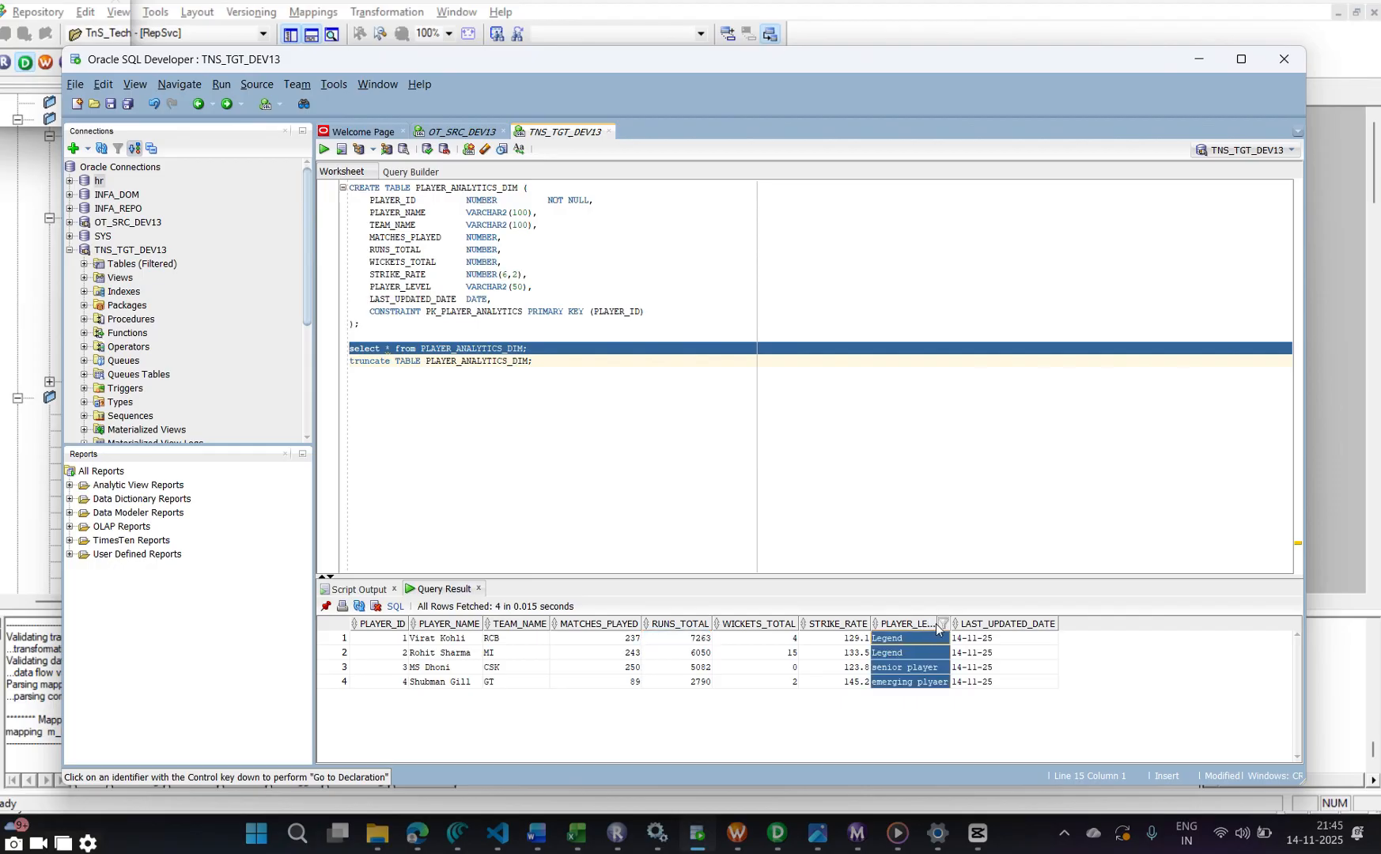
click(929, 665)
click(901, 642)
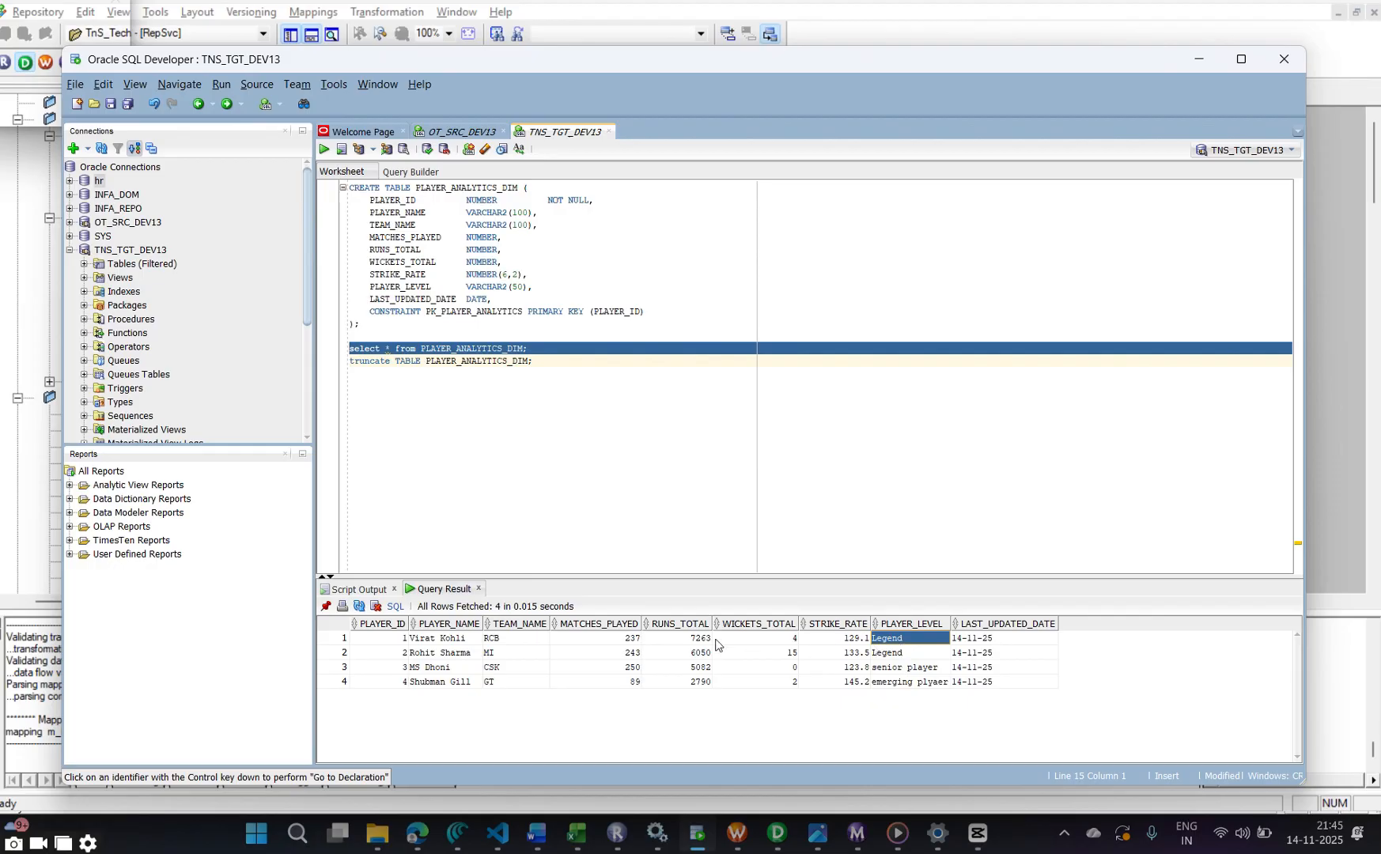
click(687, 641)
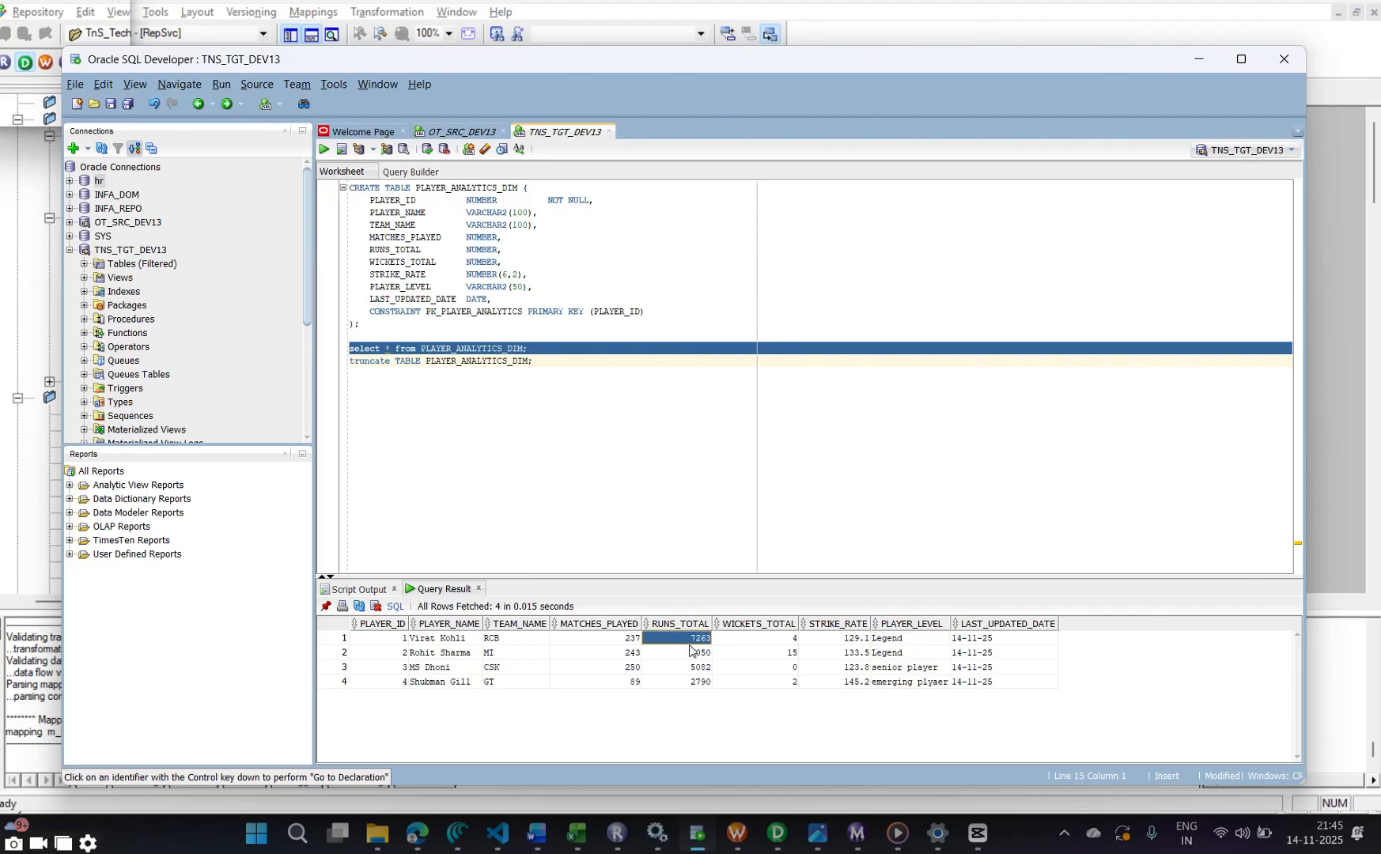
click(908, 641)
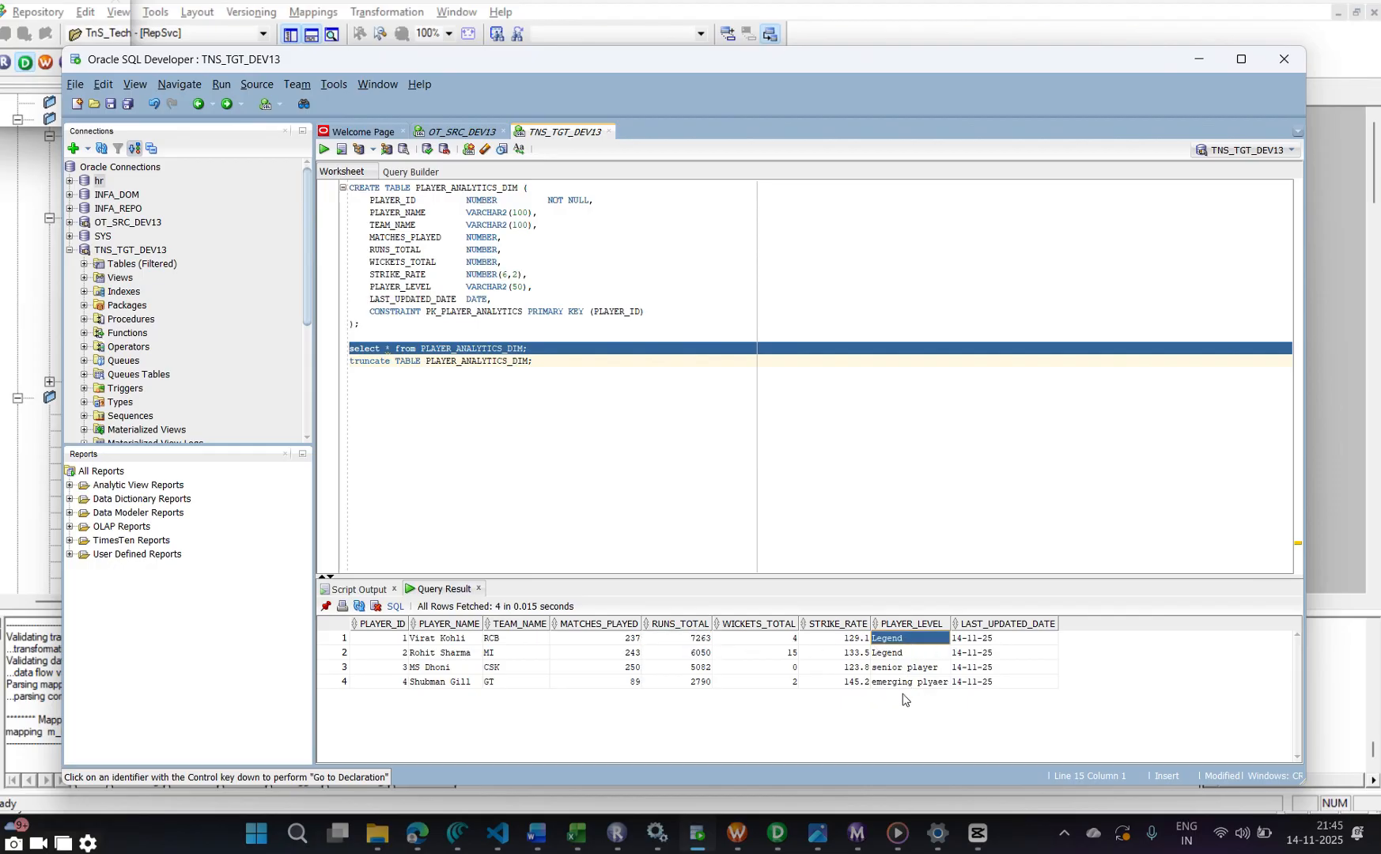
click(693, 656)
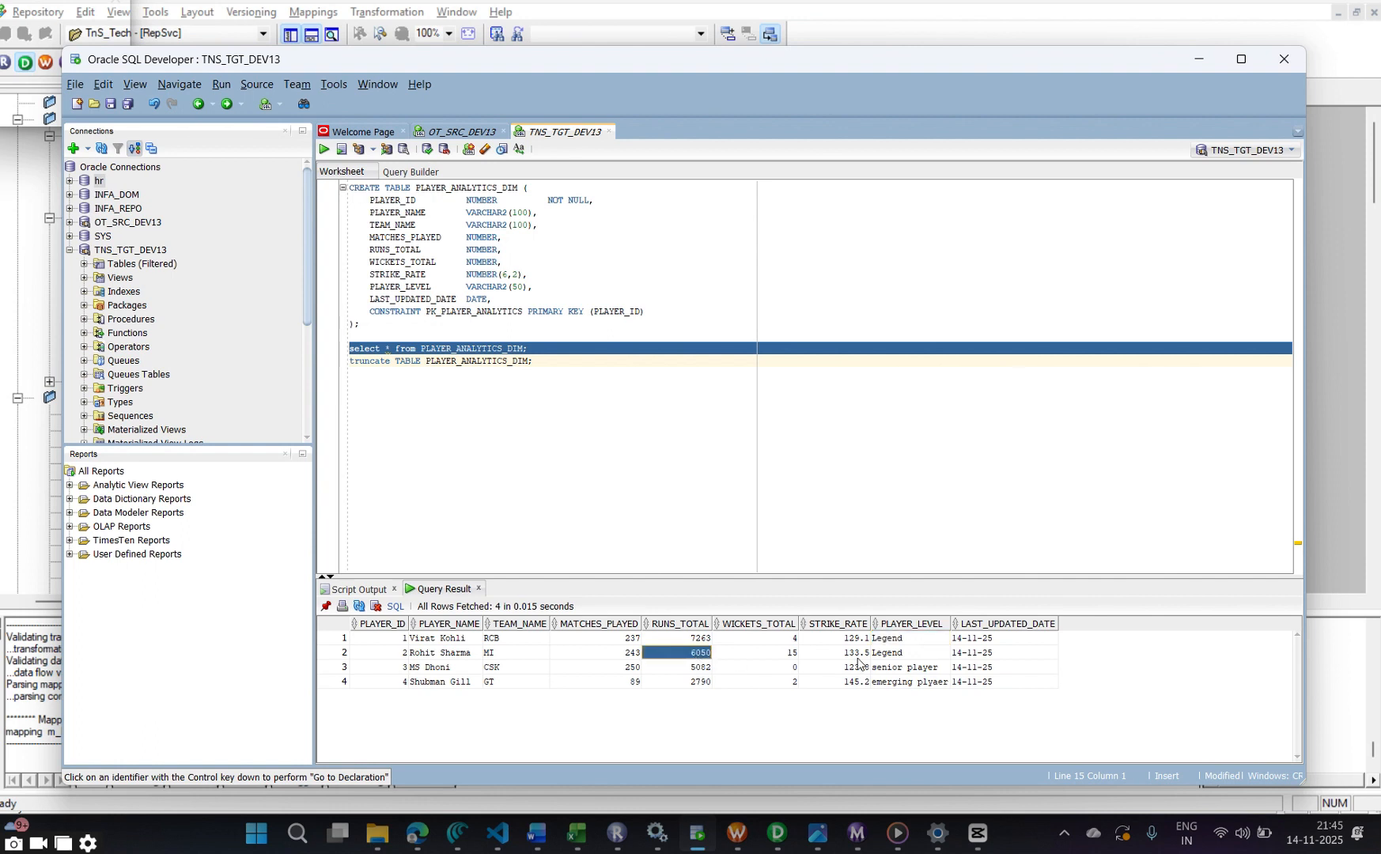
click(880, 658)
click(697, 669)
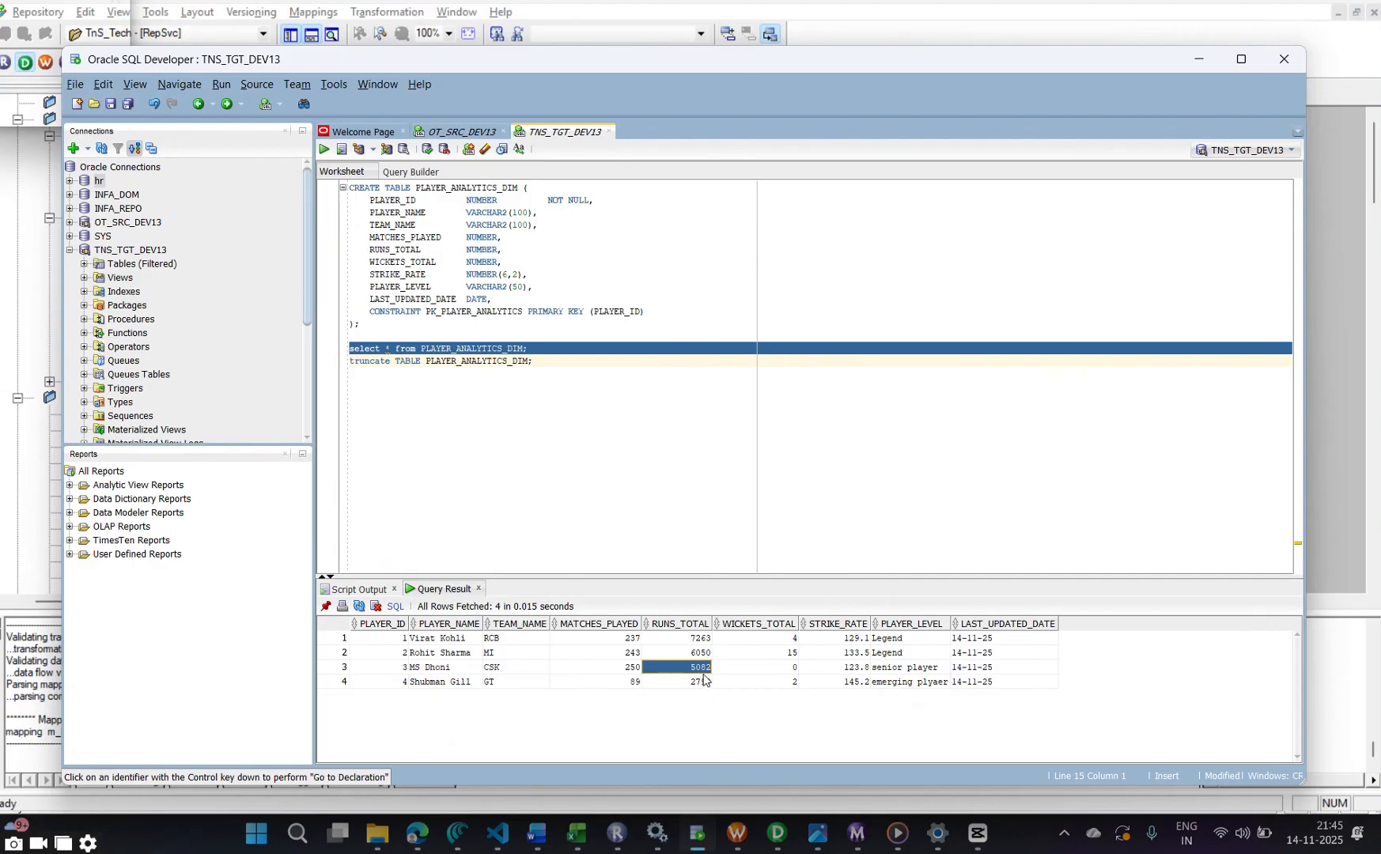
click(923, 669)
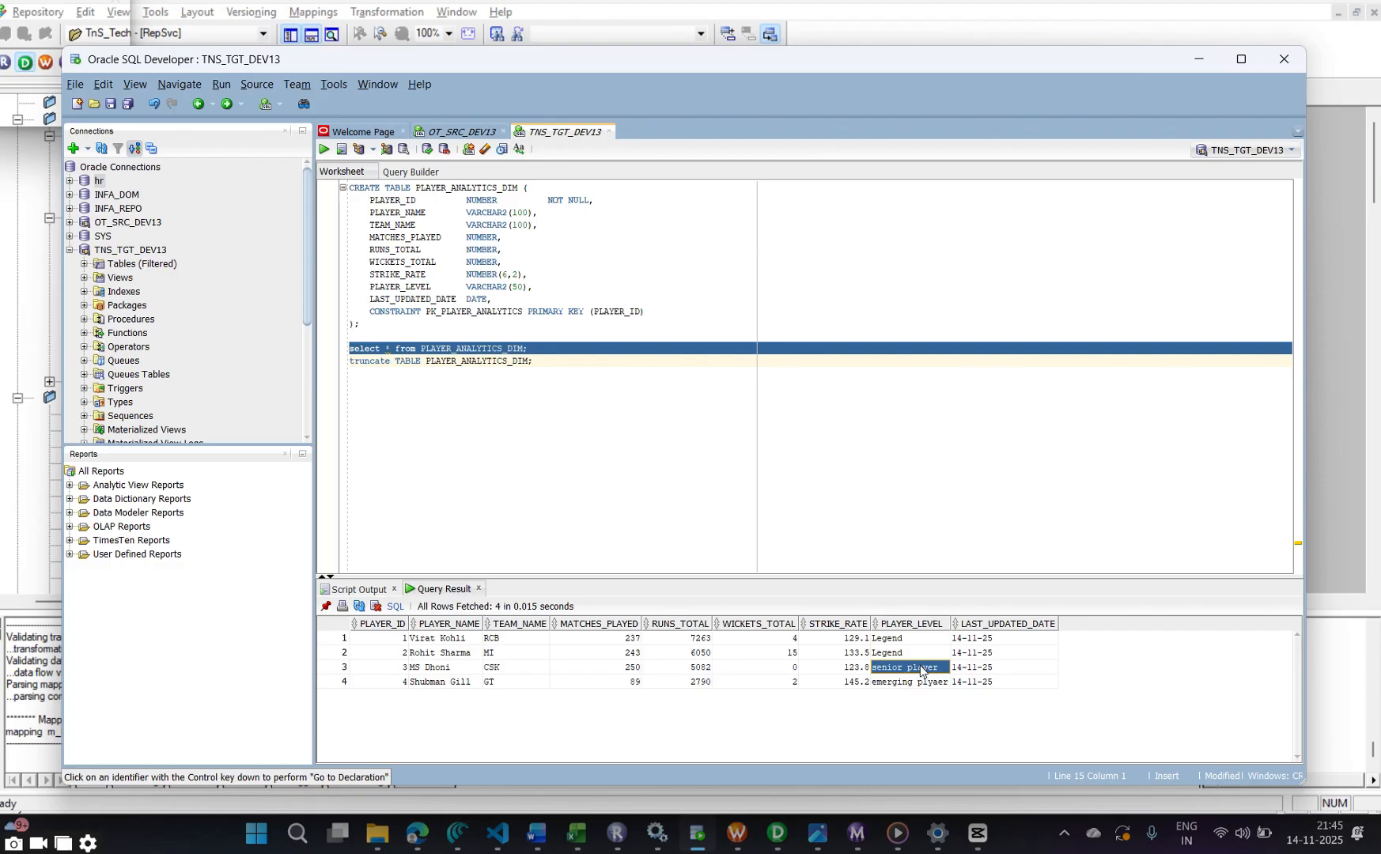
click(630, 683)
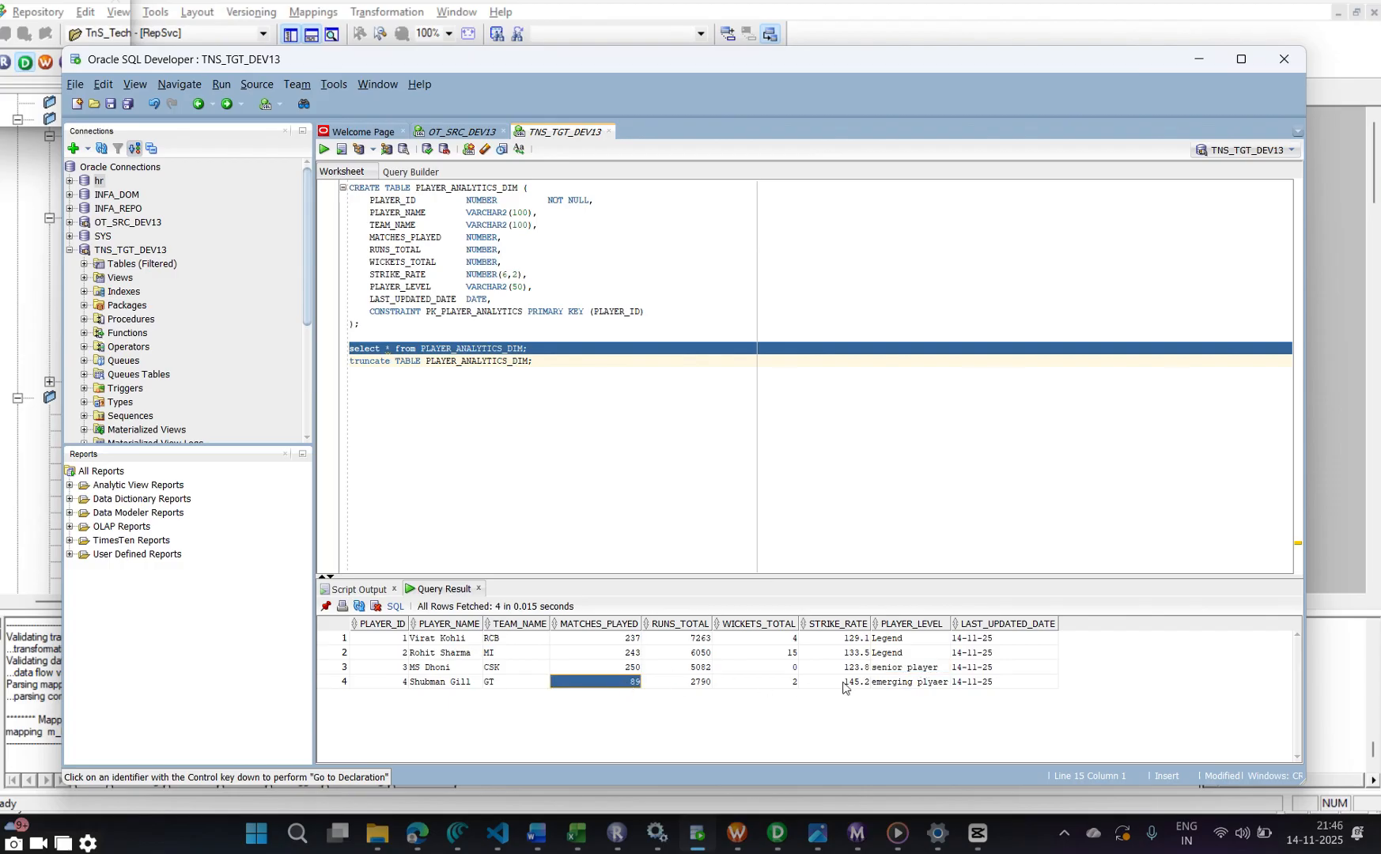
click(896, 683)
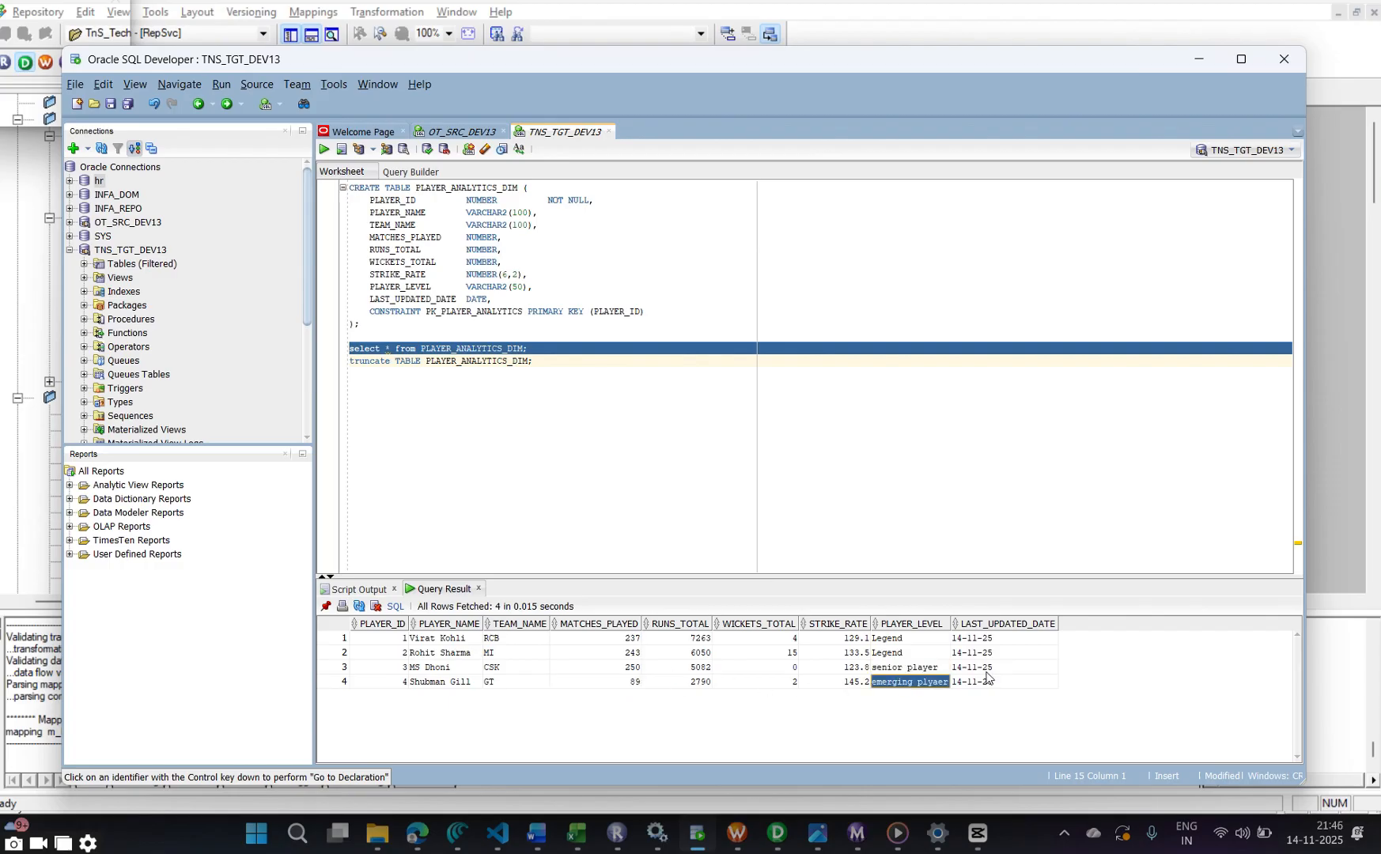
Examine the LAST_UPDATED_DATE and PLAYER_LEVEL columns across all the loaded rows in the query result
click(985, 640)
click(982, 653)
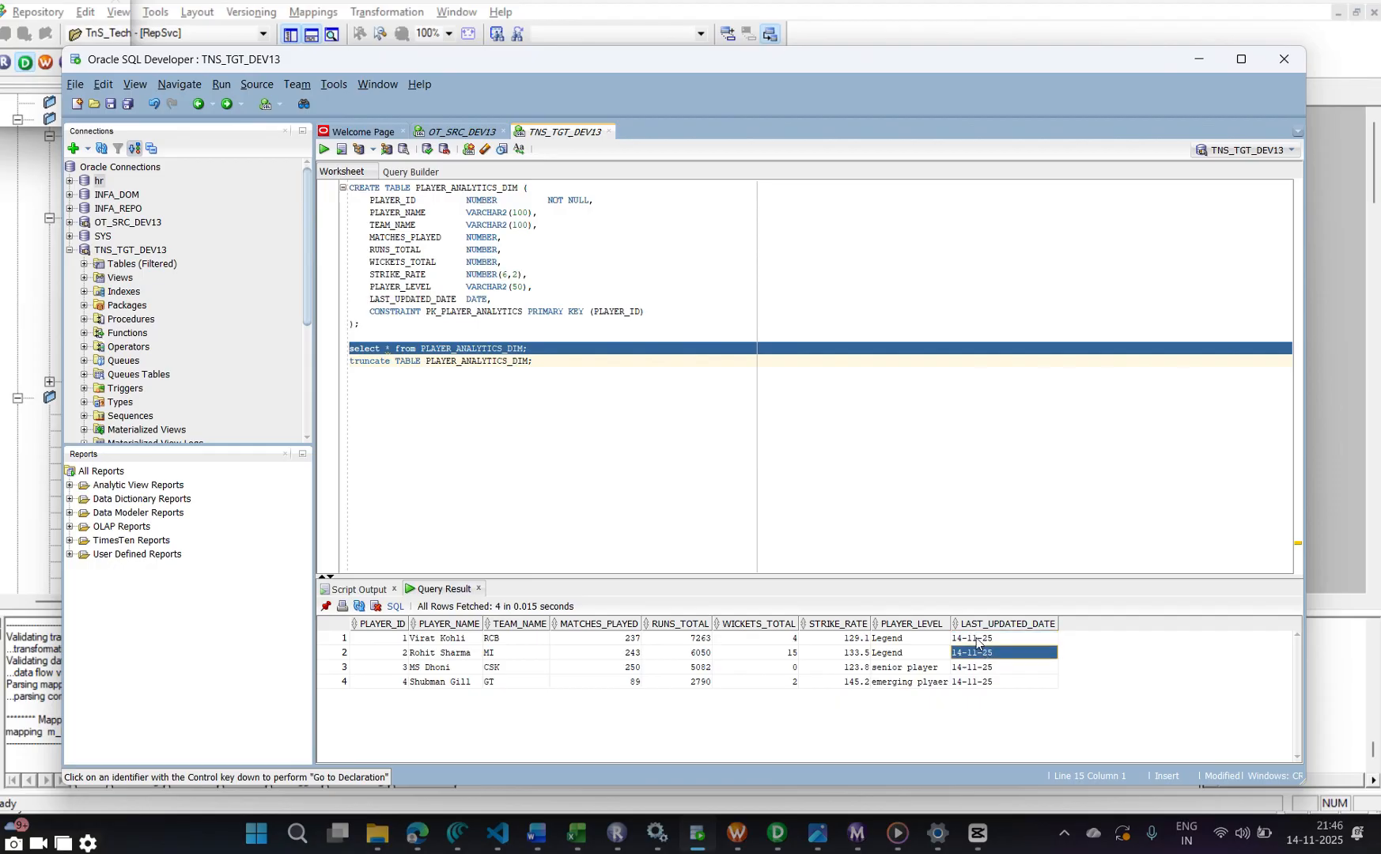
click(976, 639)
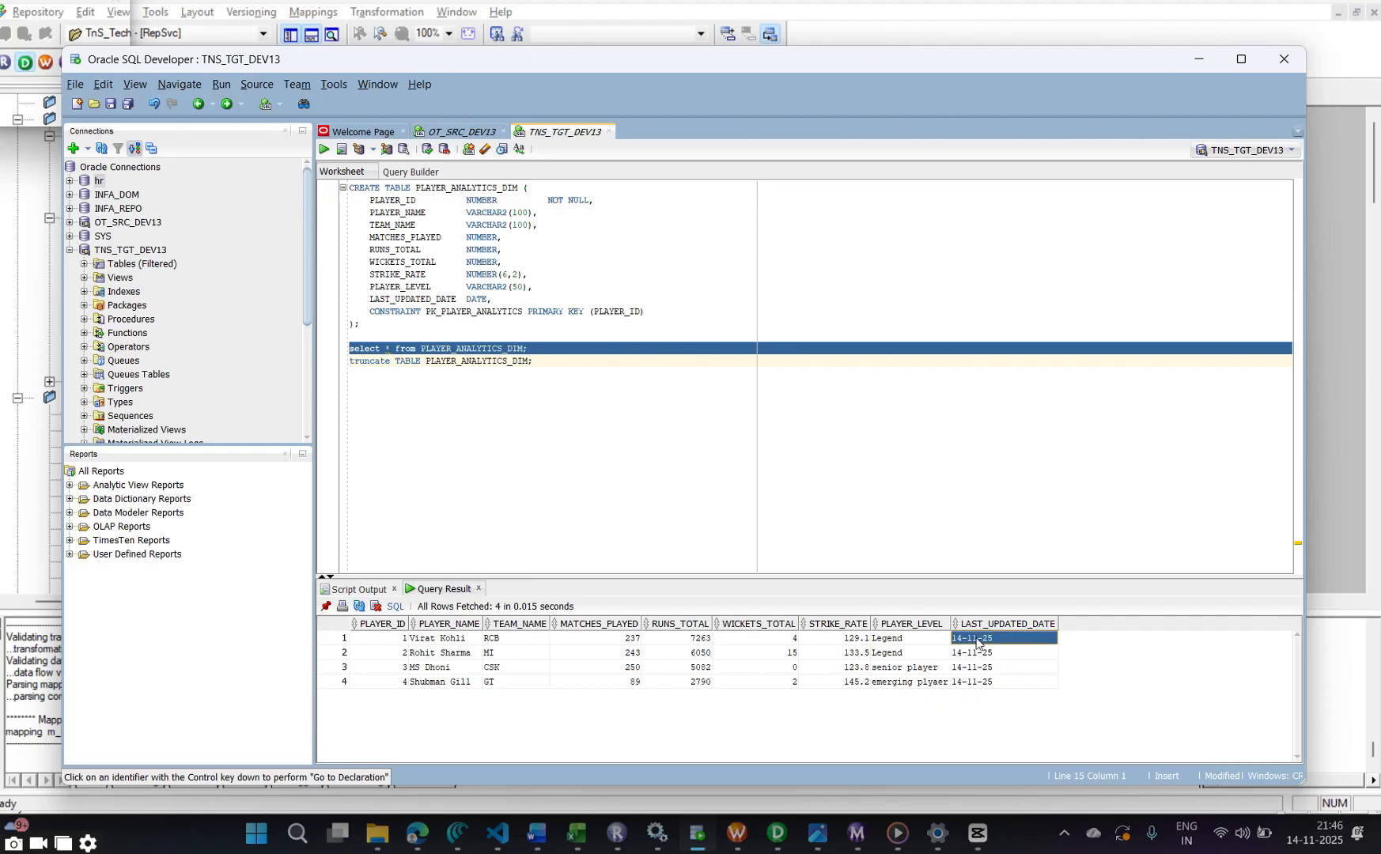
click(784, 653)
click(910, 624)
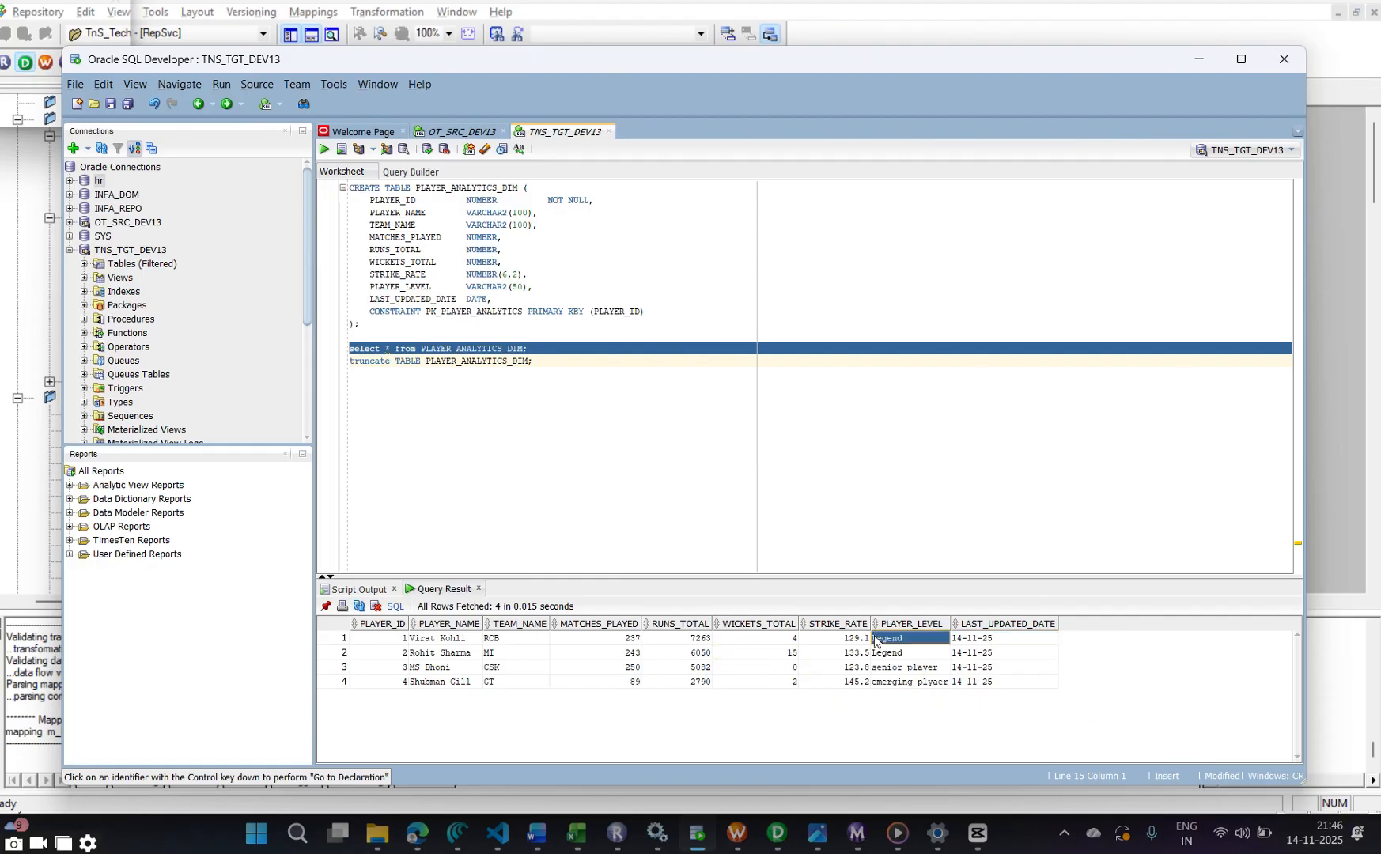
click(989, 625)
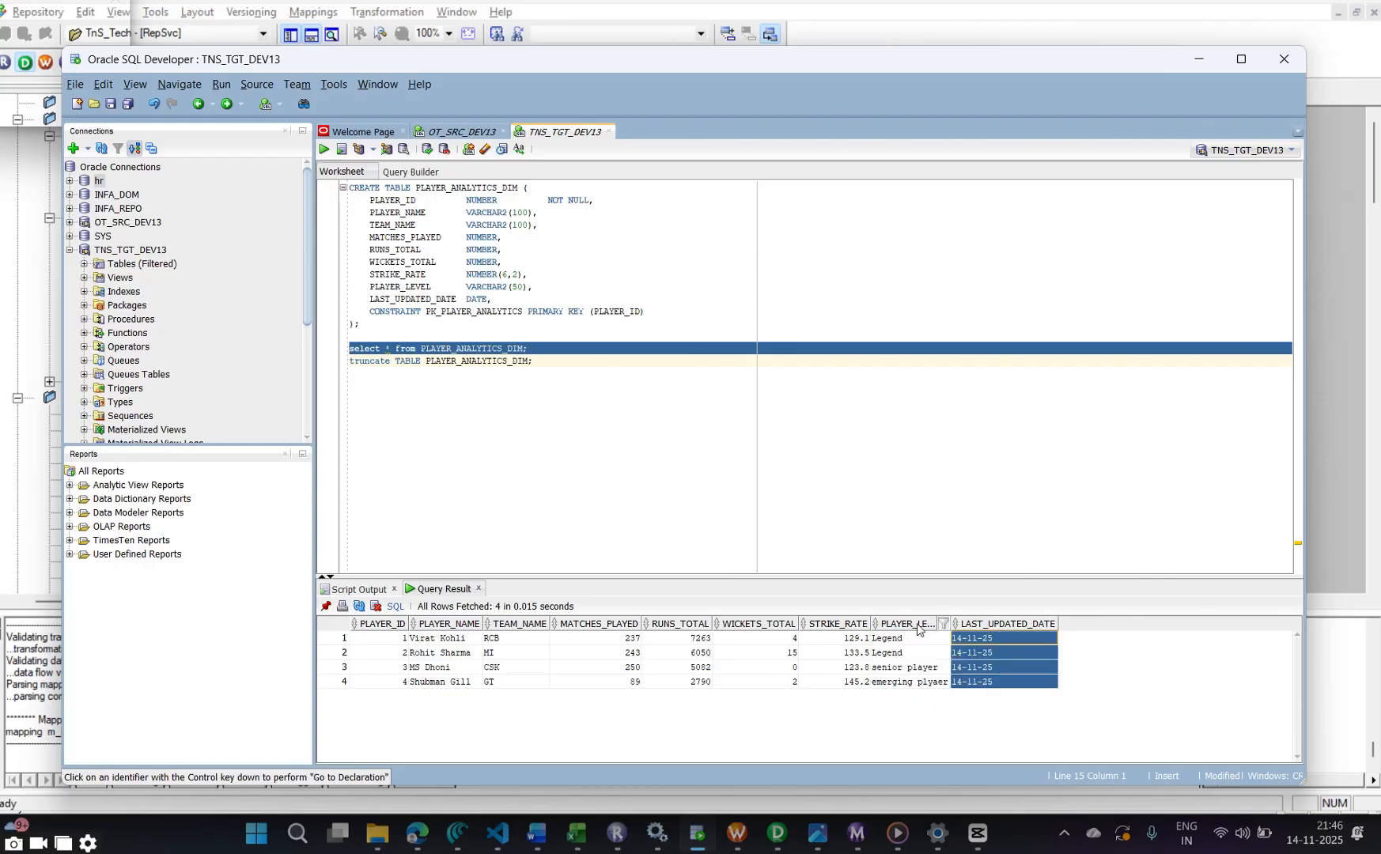
click(900, 626)
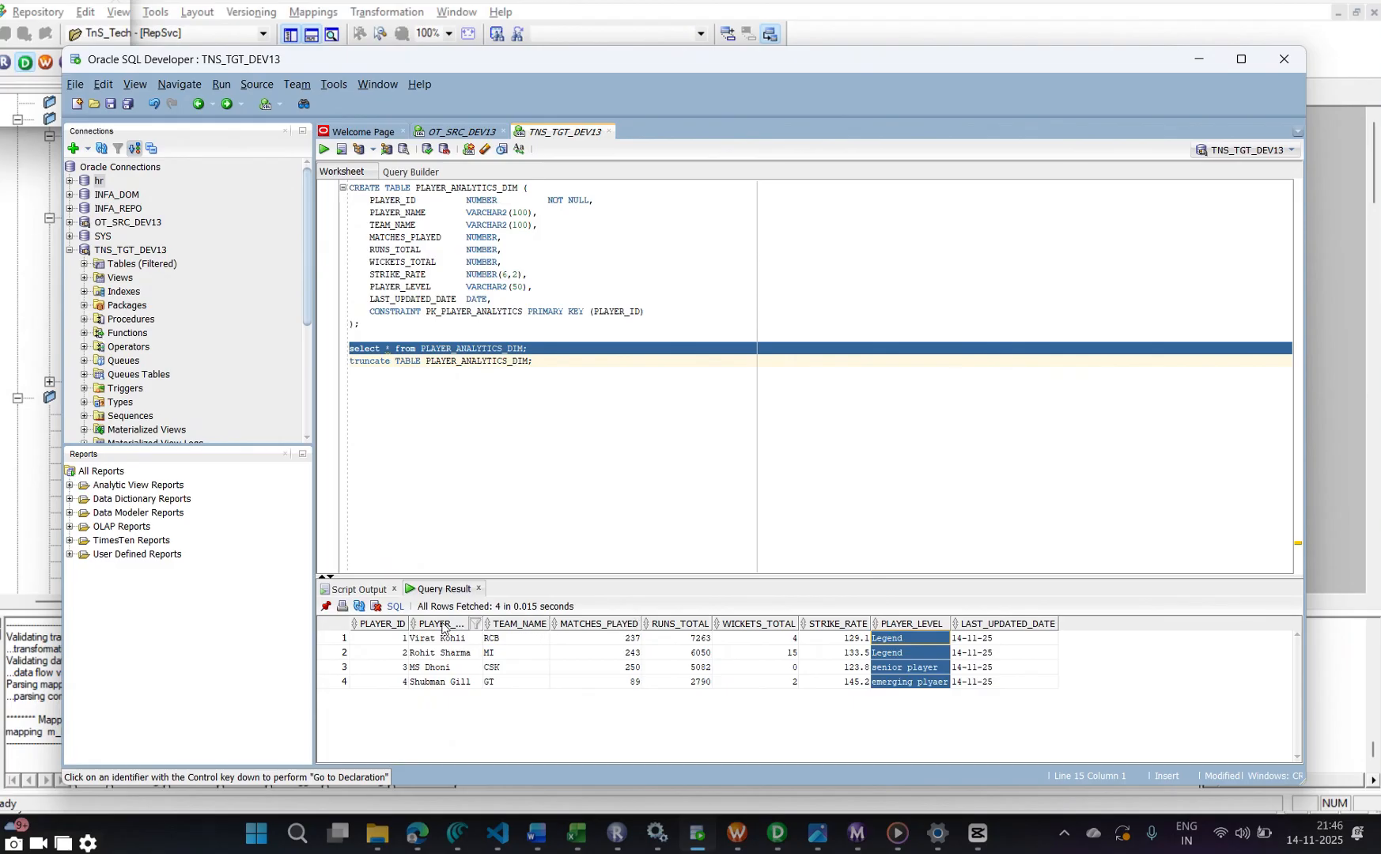
drag(368, 642, 987, 673)
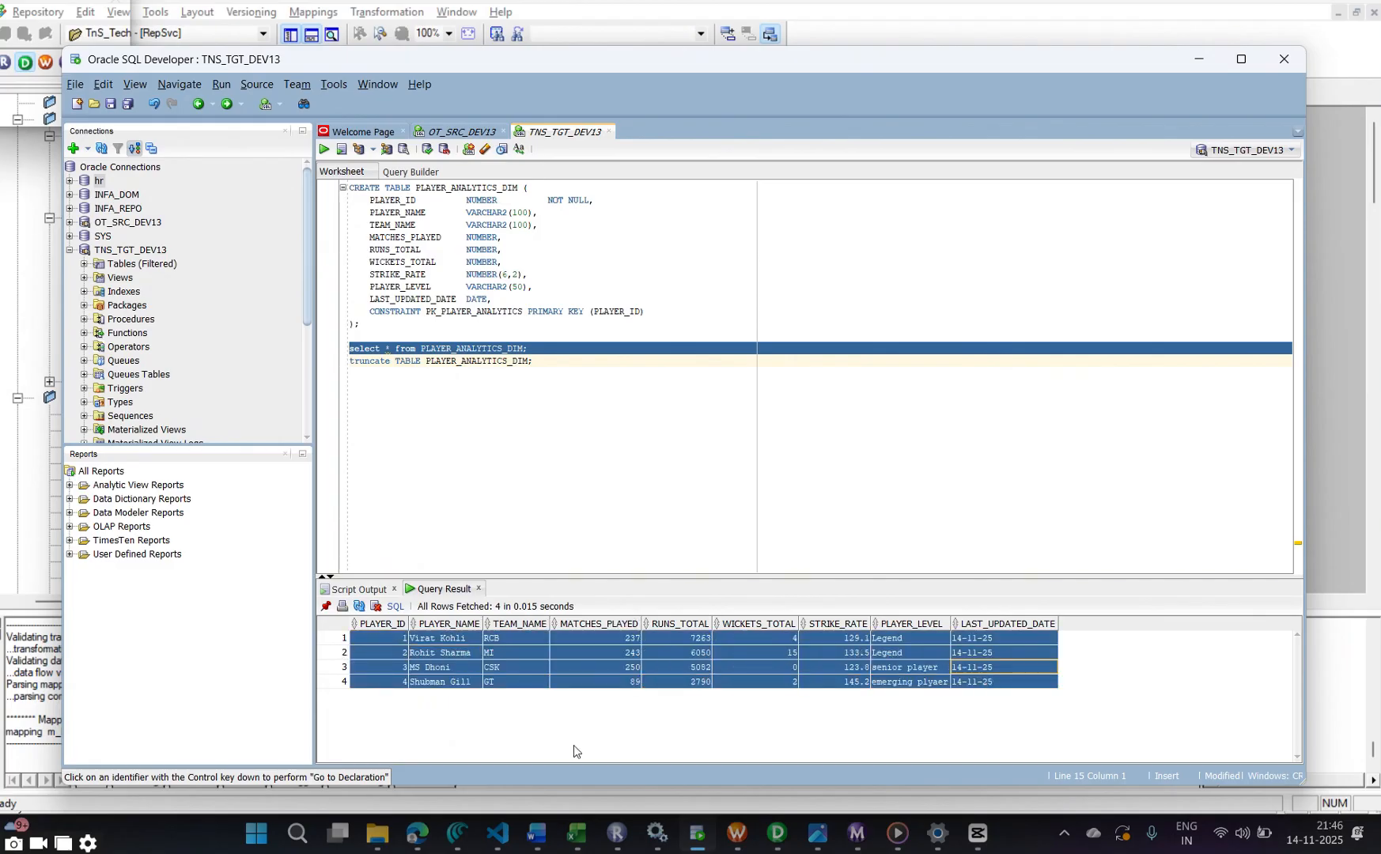
Switch back to Informatica Designer, set the JNRTRANS join type to Master Outer Join, and save the mapping
mouse_move(678, 840)
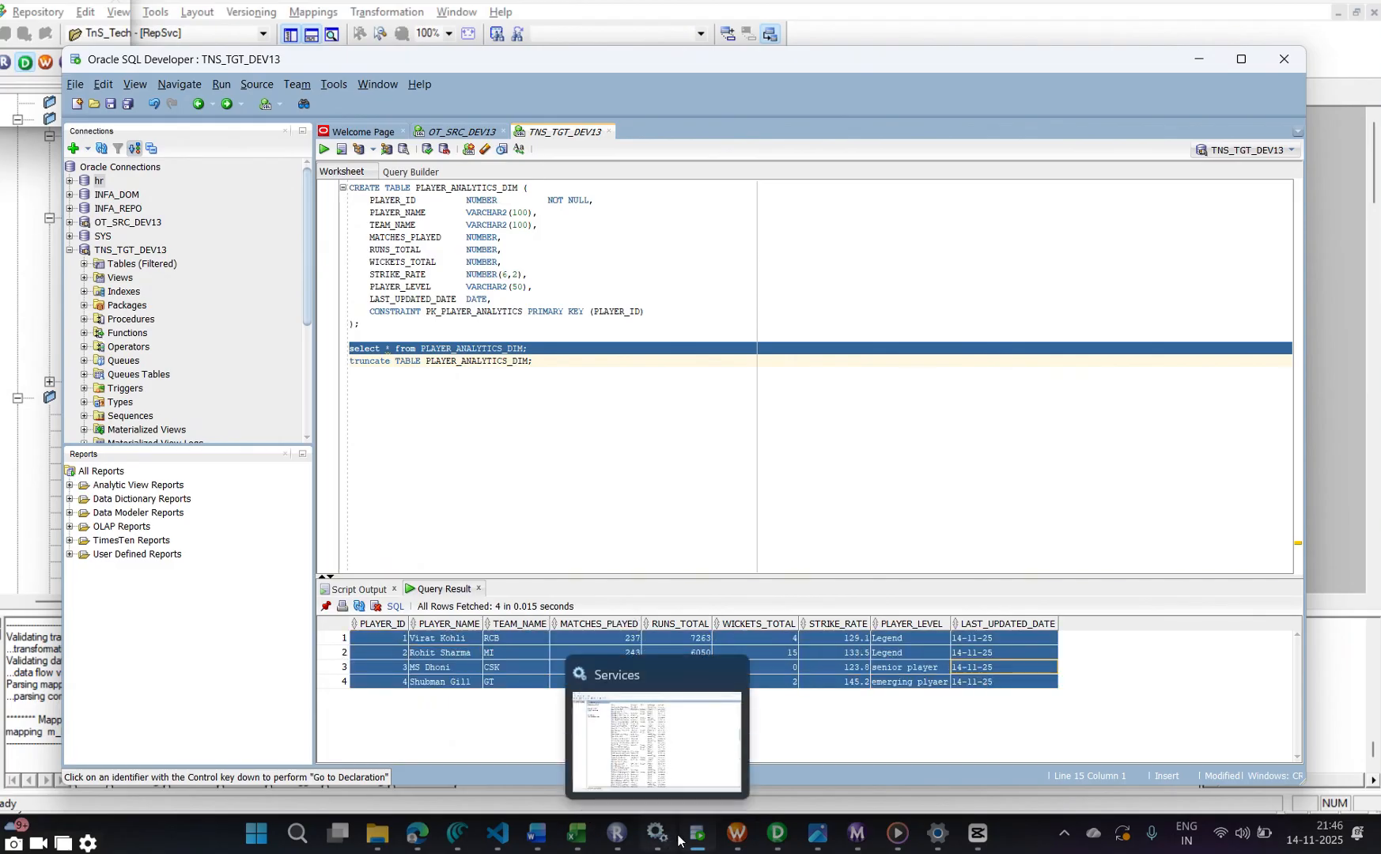
click(769, 835)
click(726, 416)
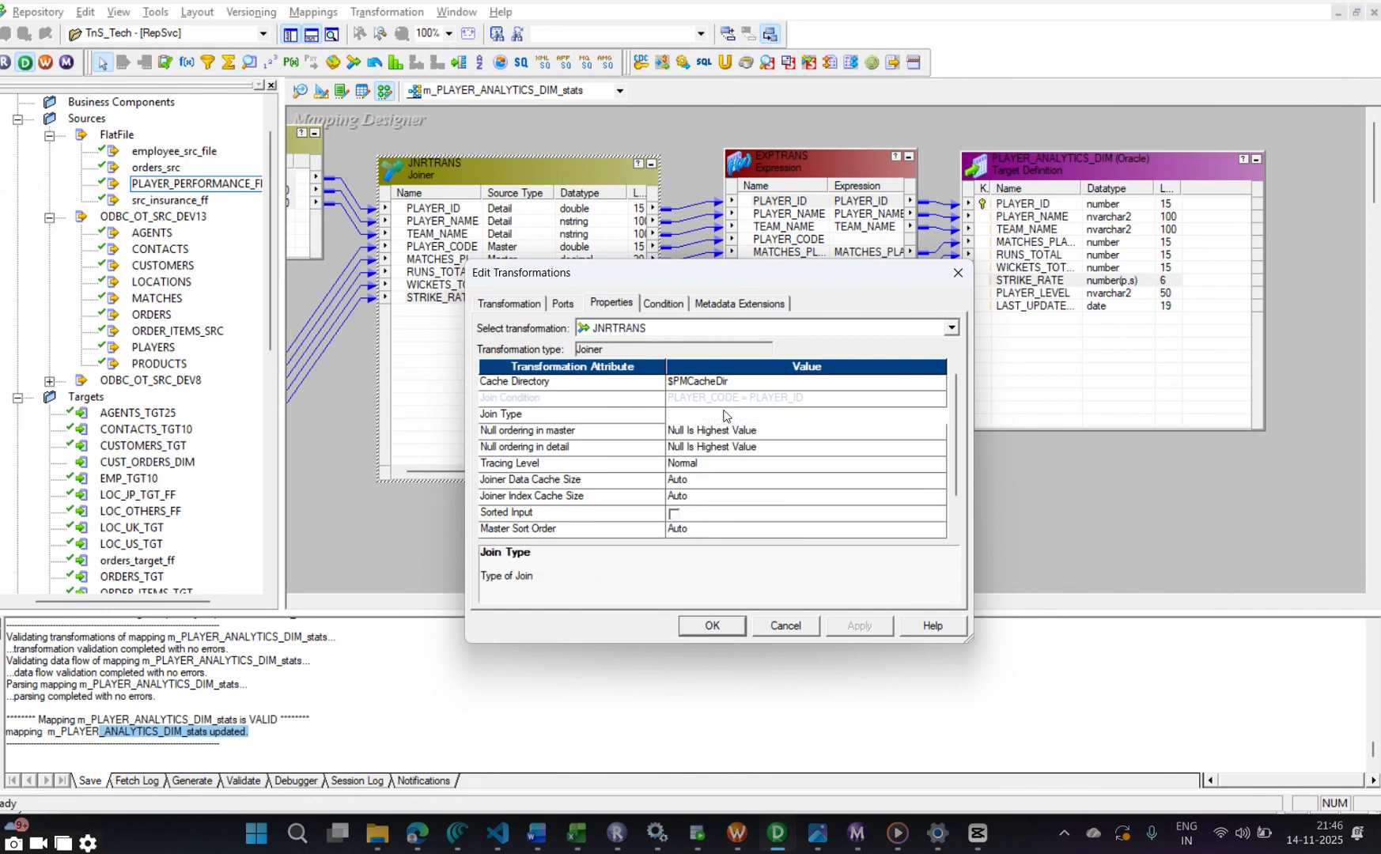
click(707, 447)
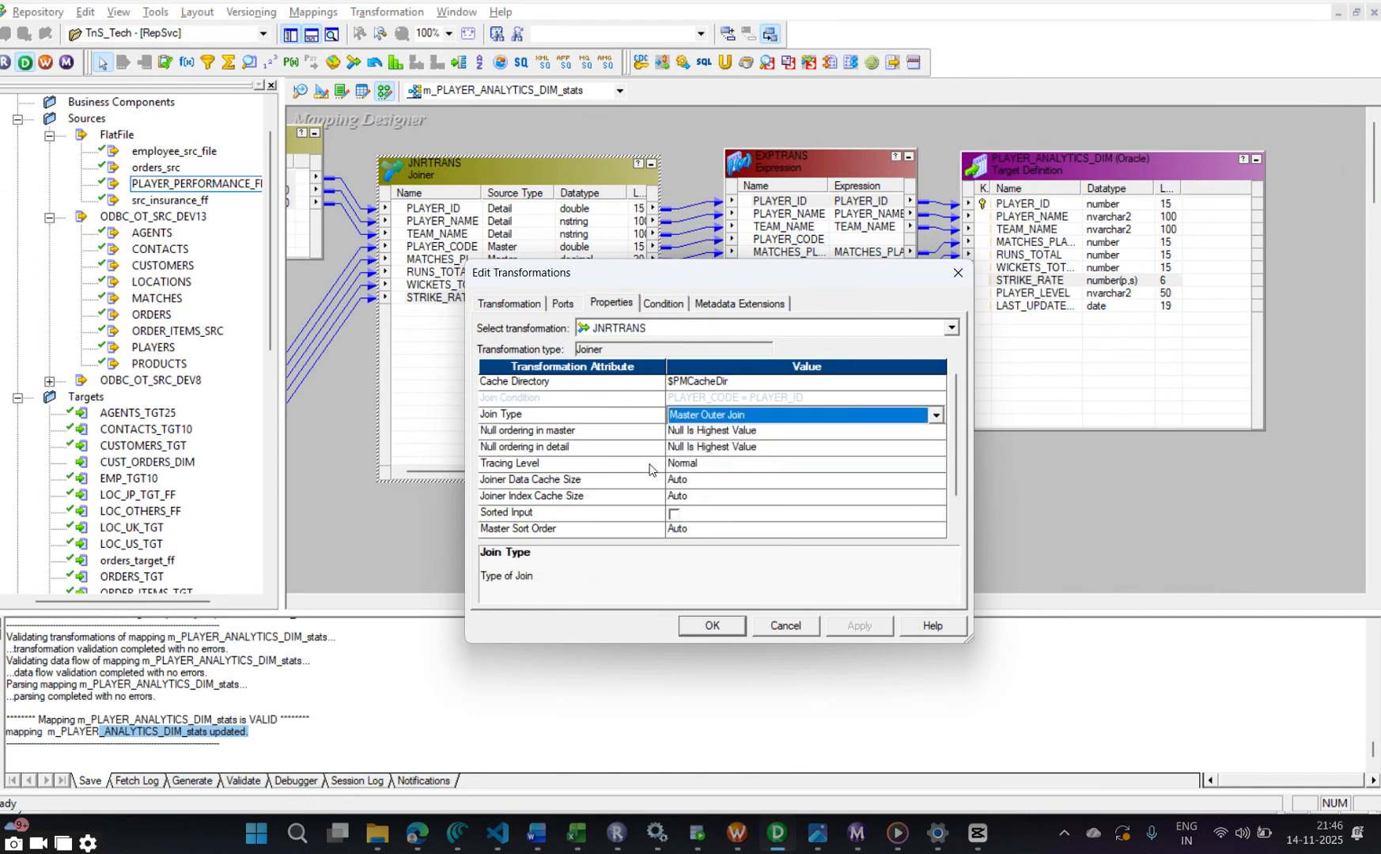
click(782, 400)
click(704, 628)
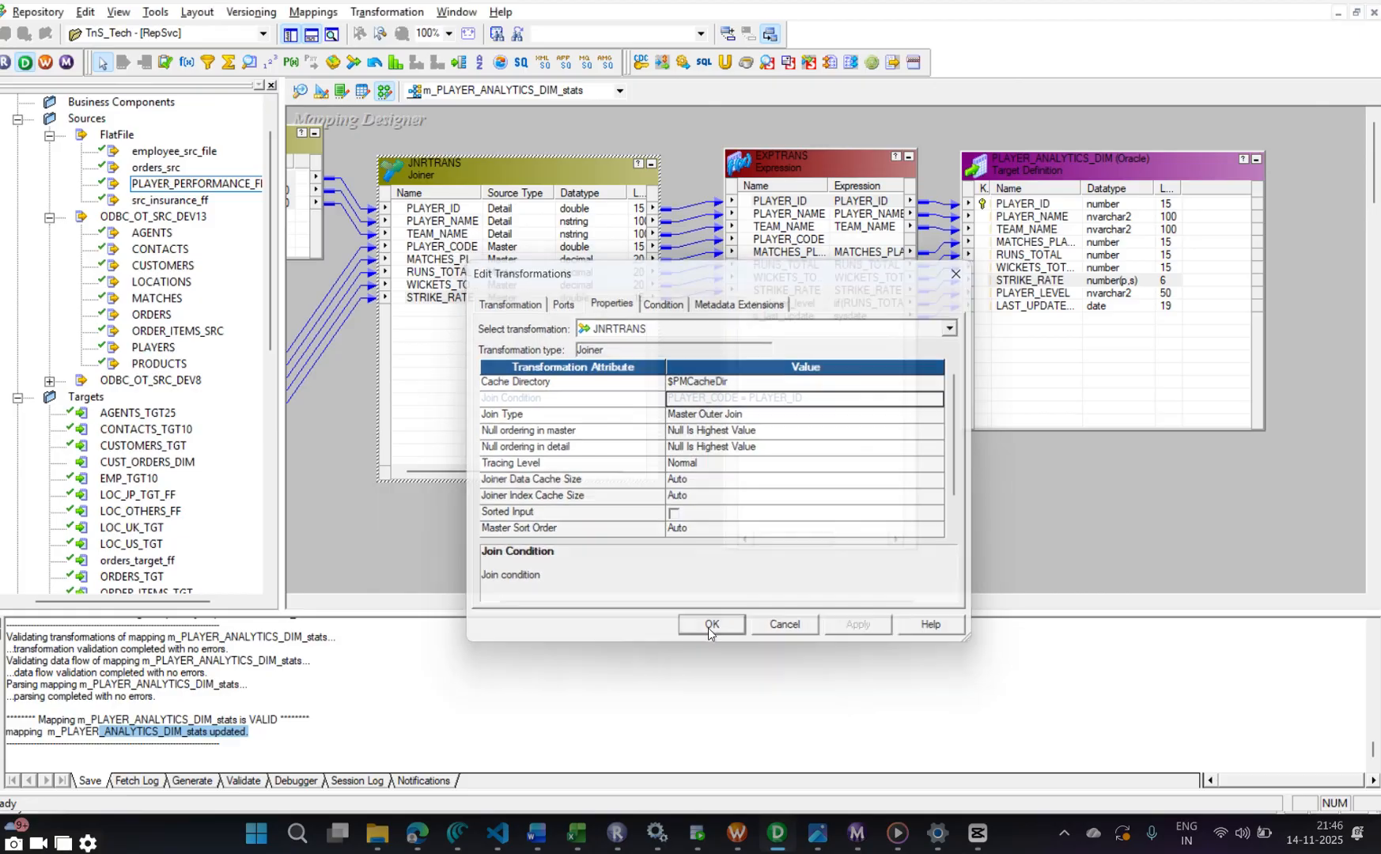
key(ctrl+s)
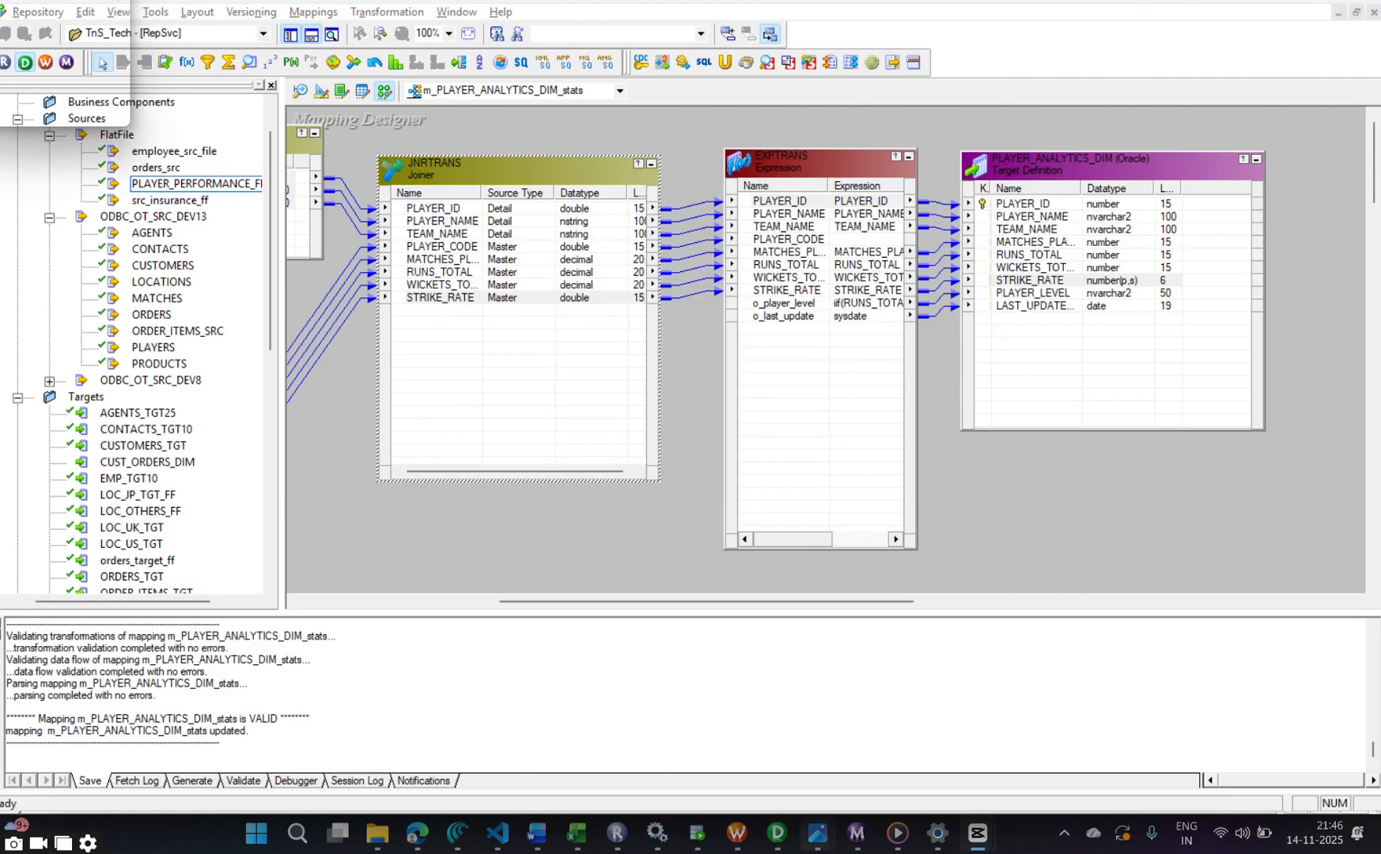
Switch to Workflow Manager, refresh the mapping of session s_m_PLAYER_ANALYTICS_DIM_stats in Task Developer, and save the repository
click(737, 833)
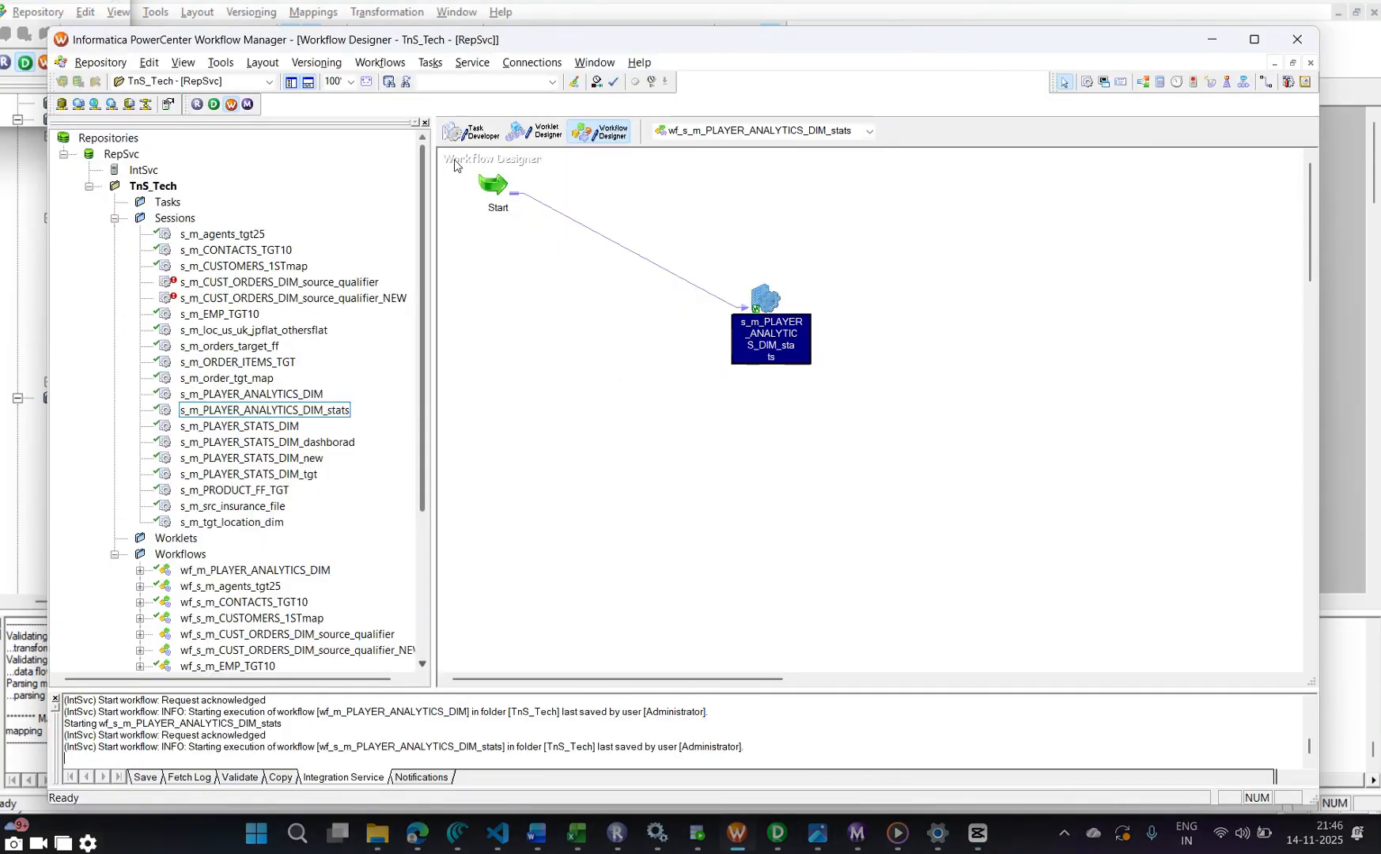
click(482, 135)
click(498, 190)
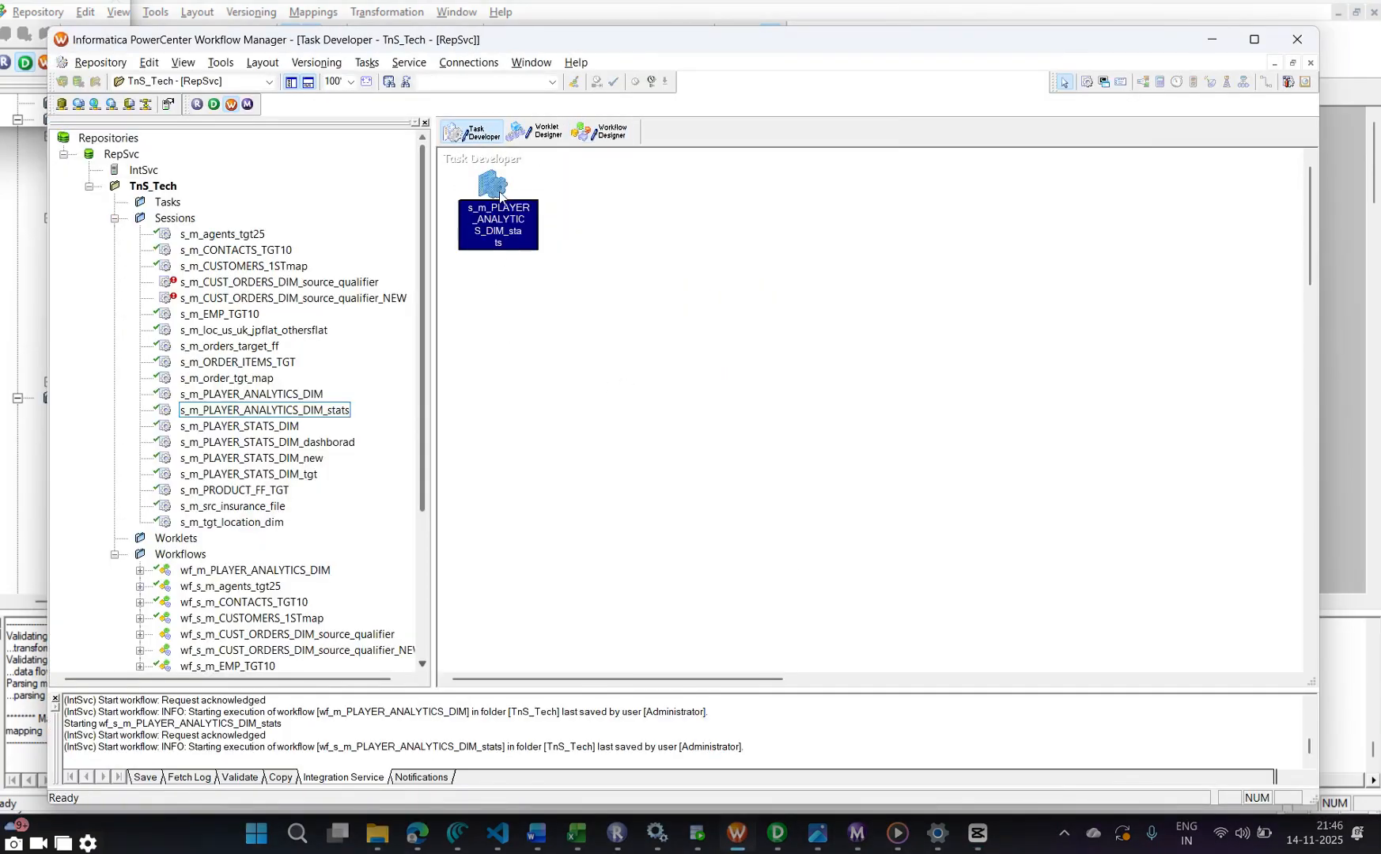
right_click(500, 191)
click(569, 372)
key(ctrl+s)
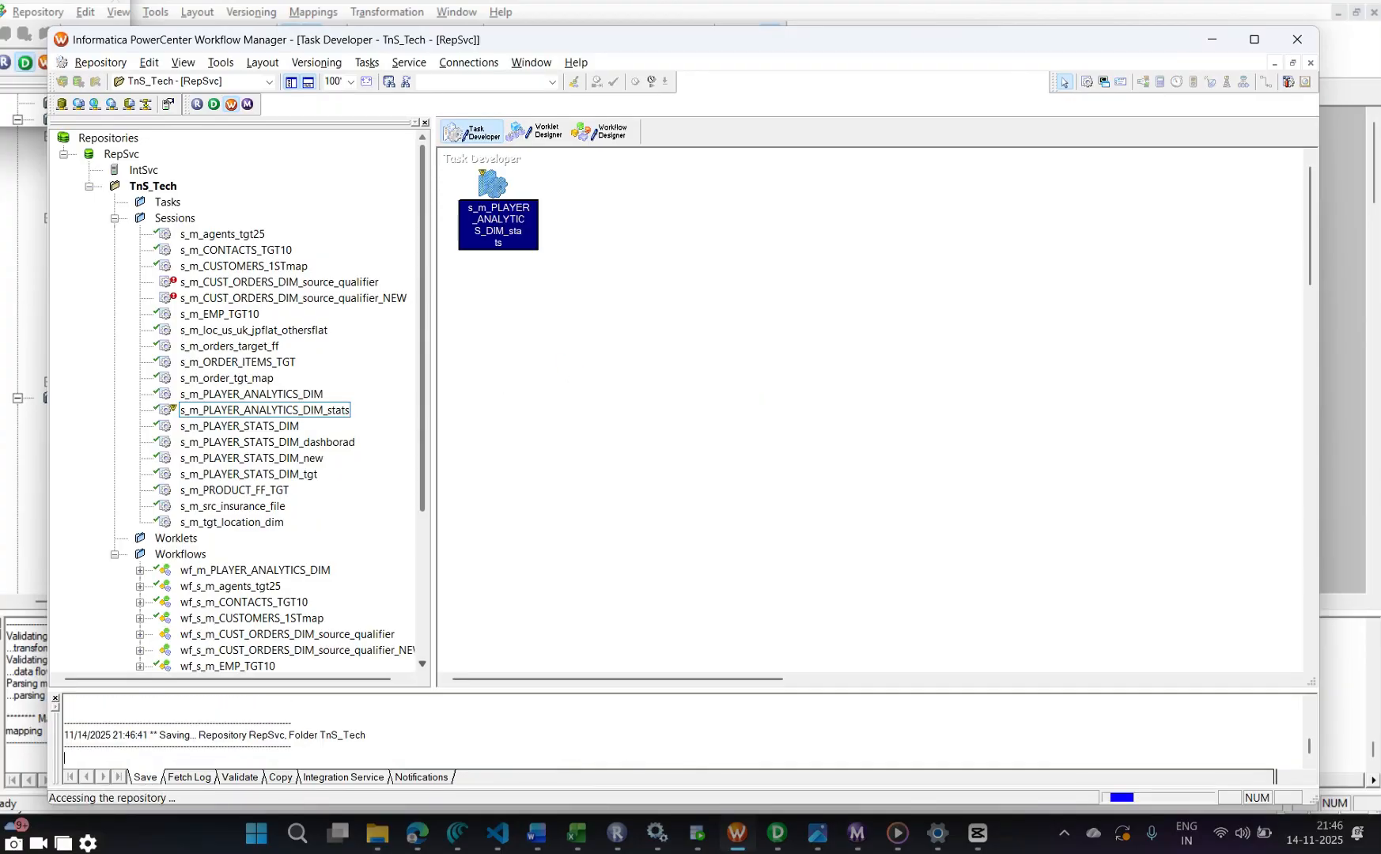
Switch to Workflow Monitor, restart wf_s_m_PLAYER_ANALYTICS_DIM_stats, and check the source and target row statistics of the new run
click(869, 829)
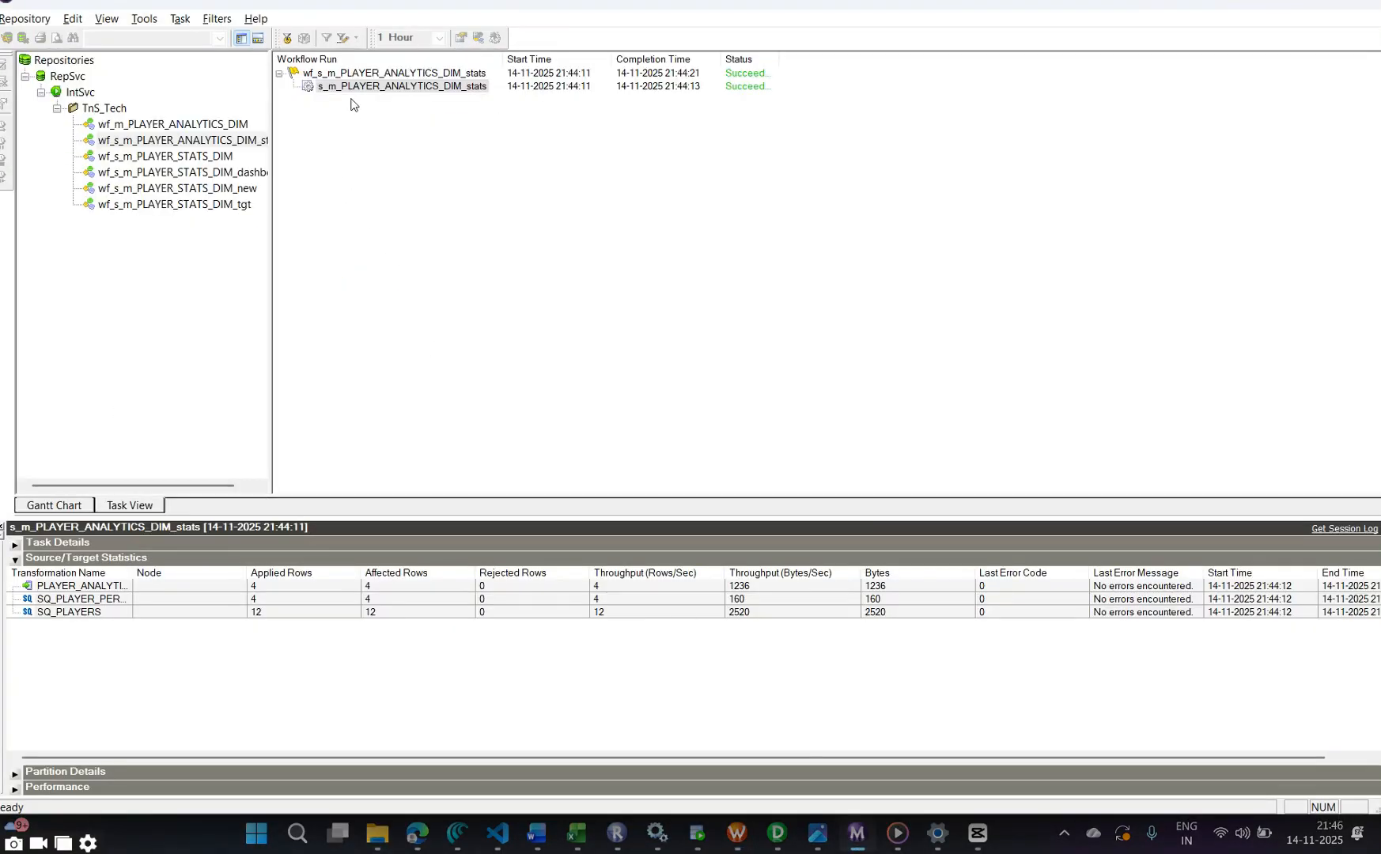
right_click(364, 74)
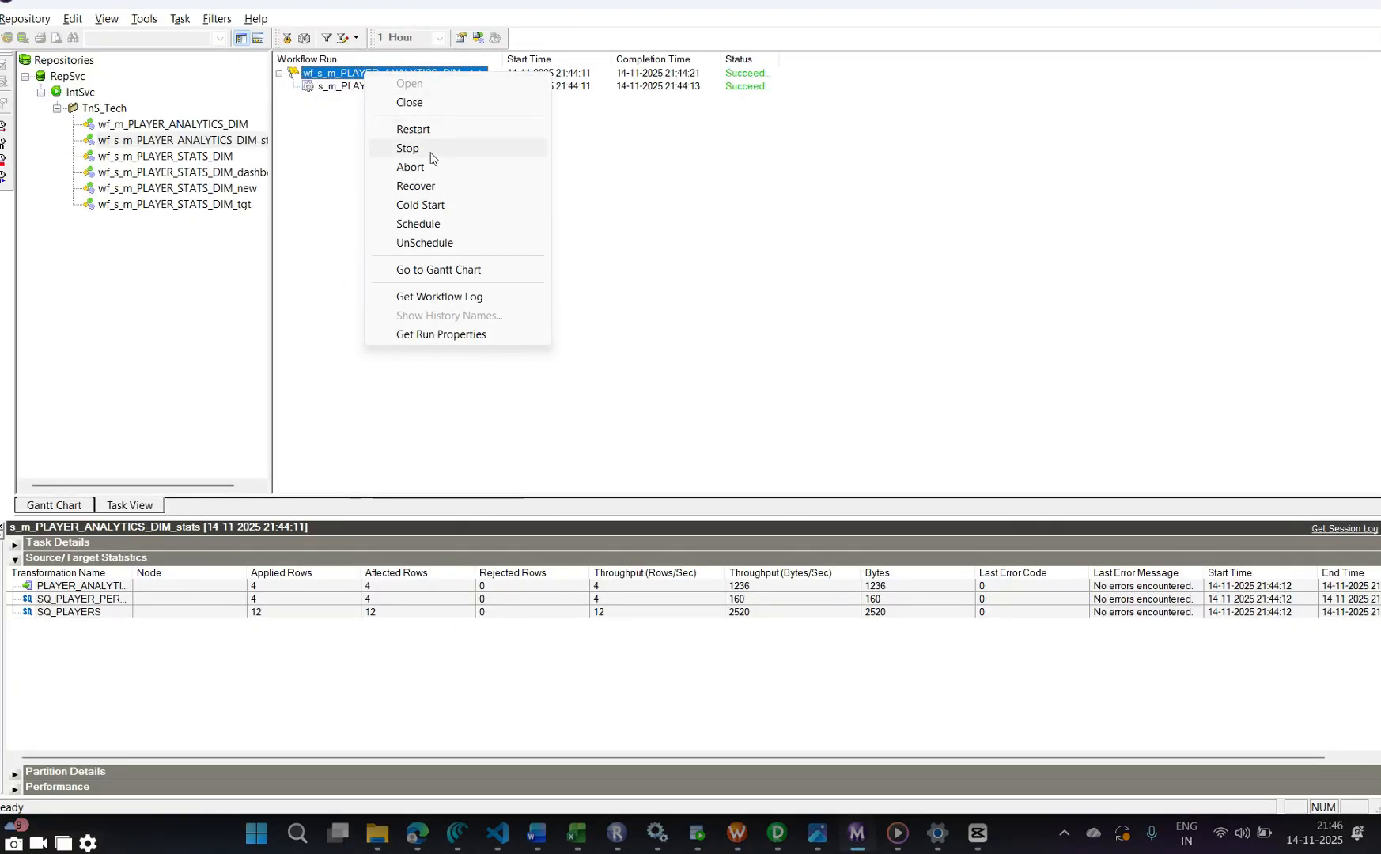
click(405, 128)
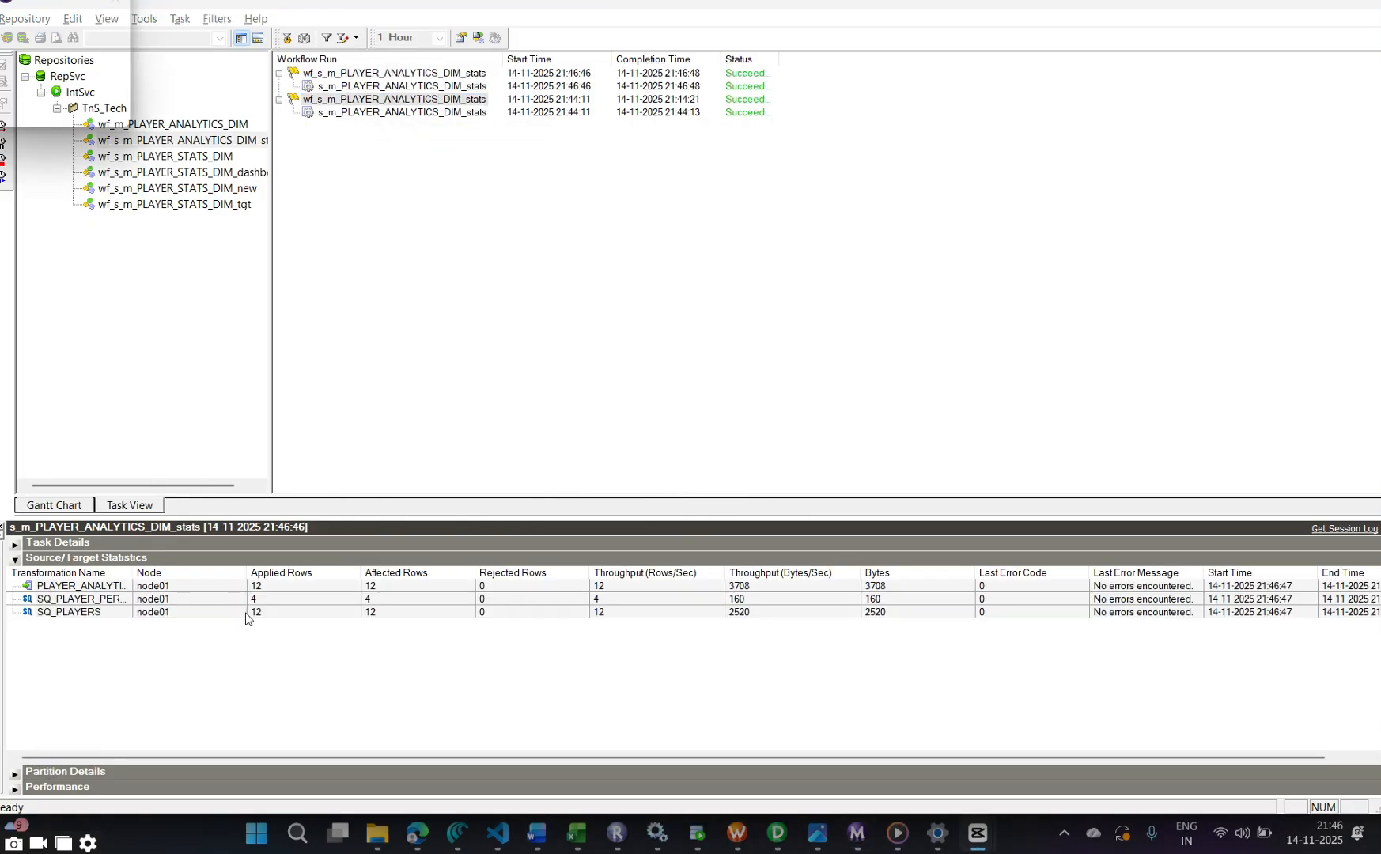
click(267, 610)
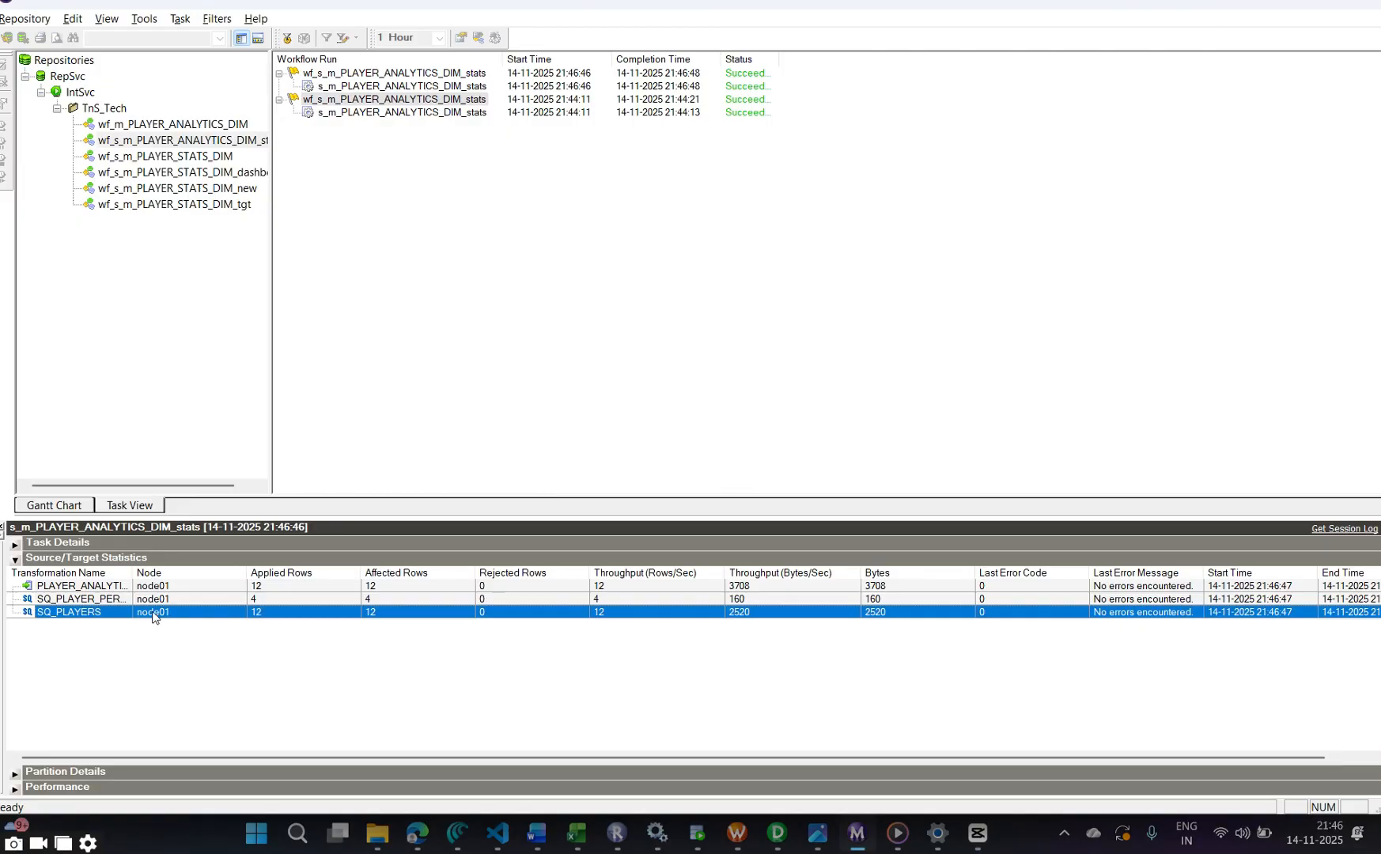
click(257, 601)
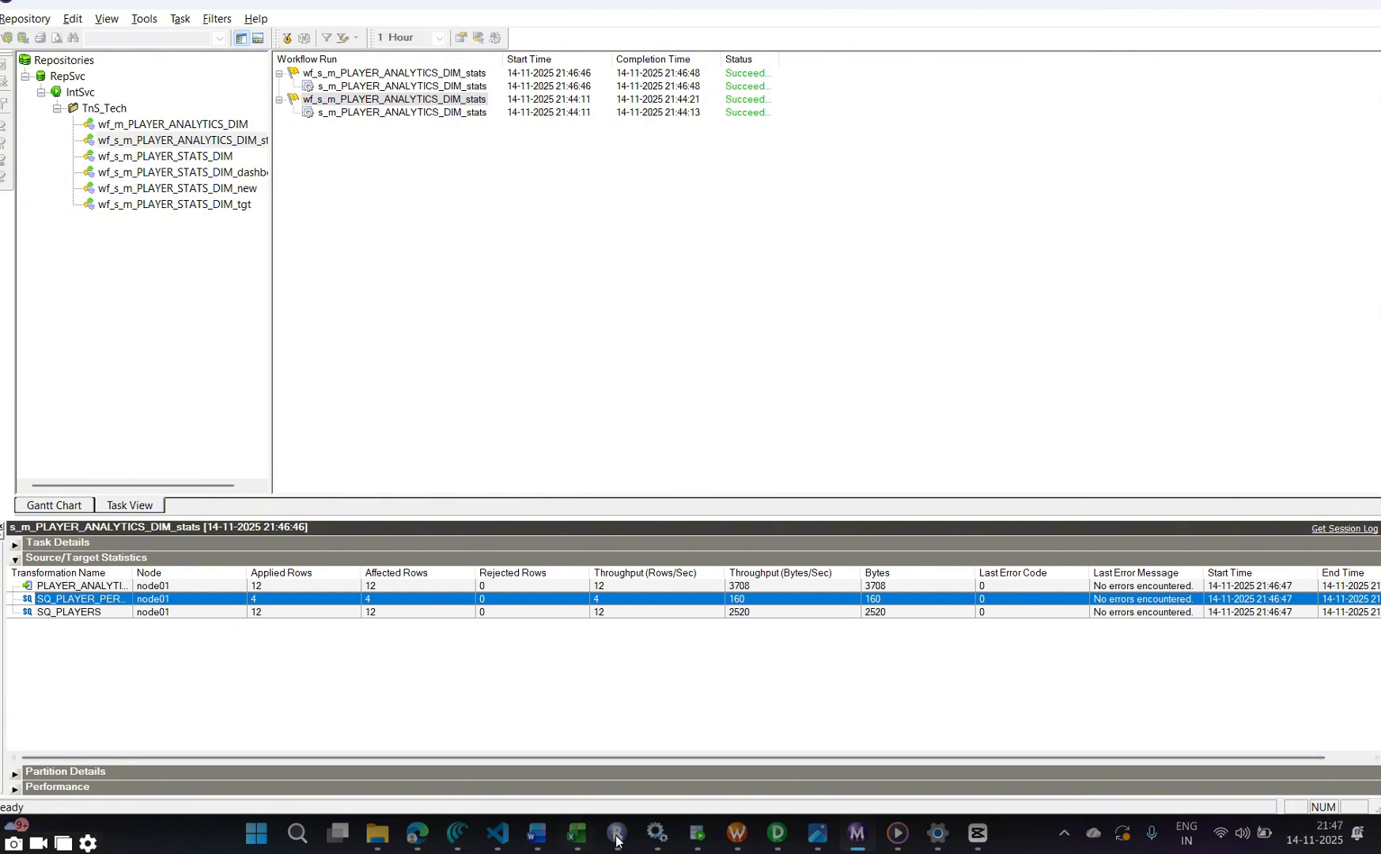
Switch to Informatica Designer and review the join type and the master and detail ports of the JNRTRANS joiner
click(771, 840)
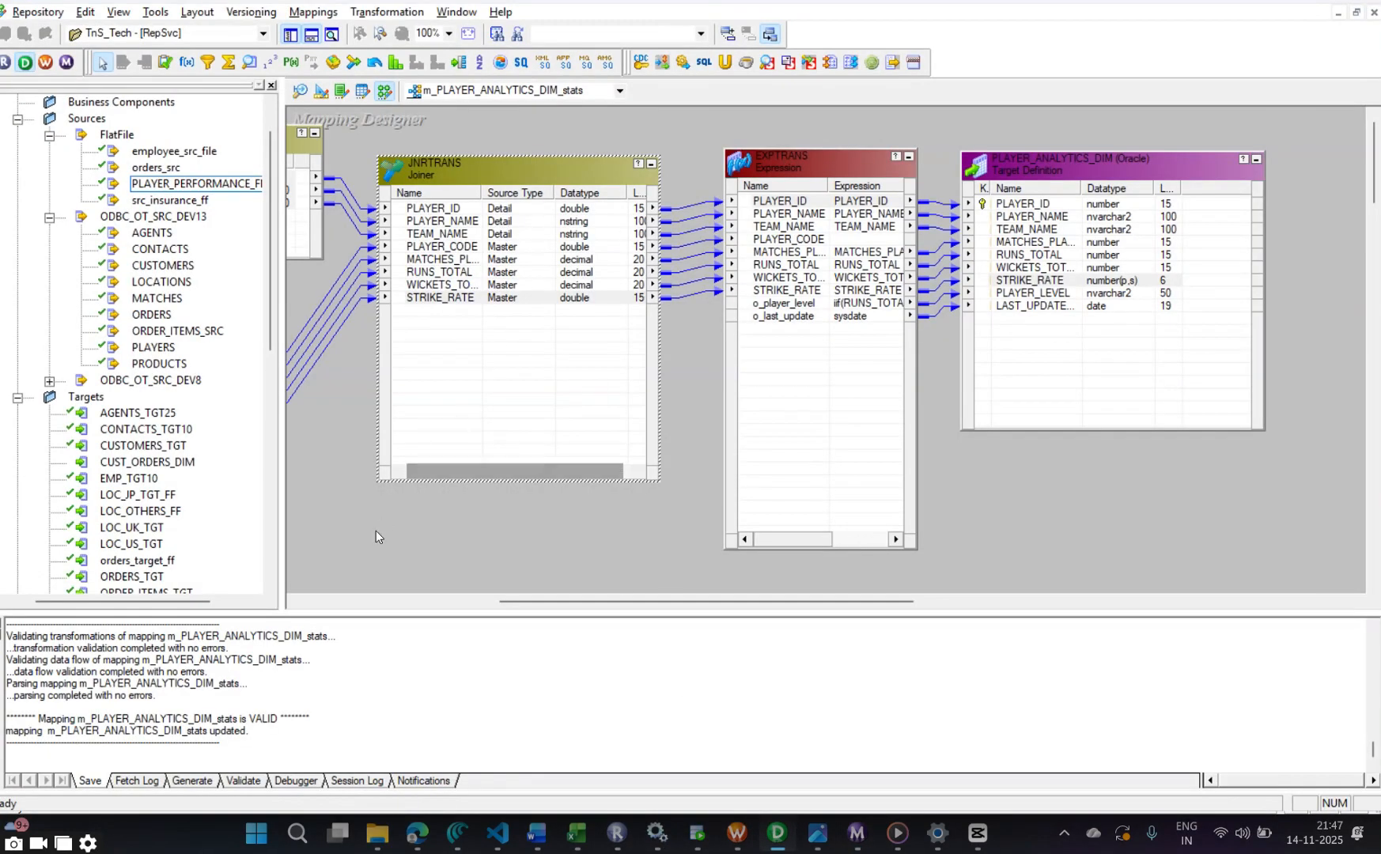
drag(516, 607, 792, 201)
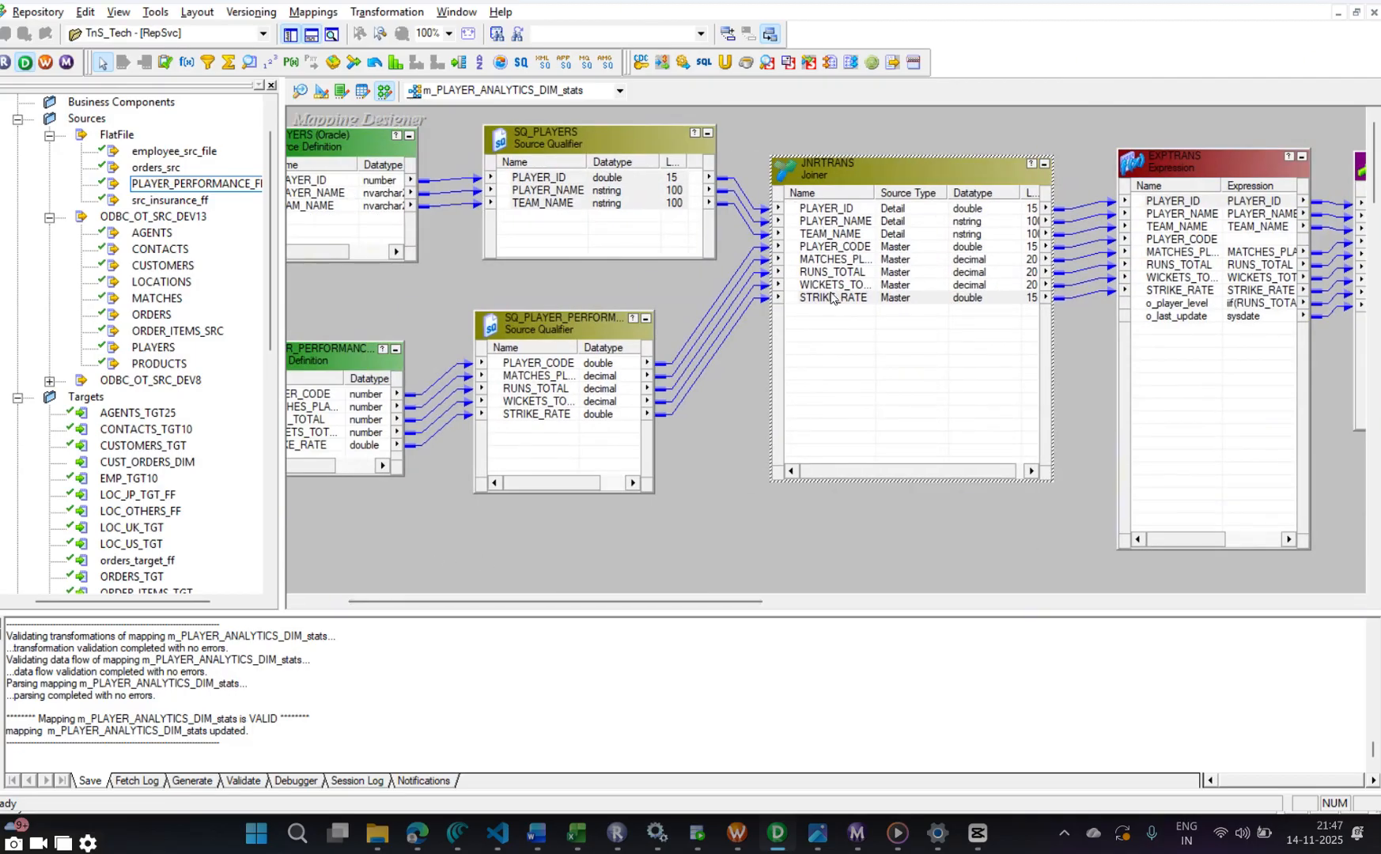
double_click(835, 247)
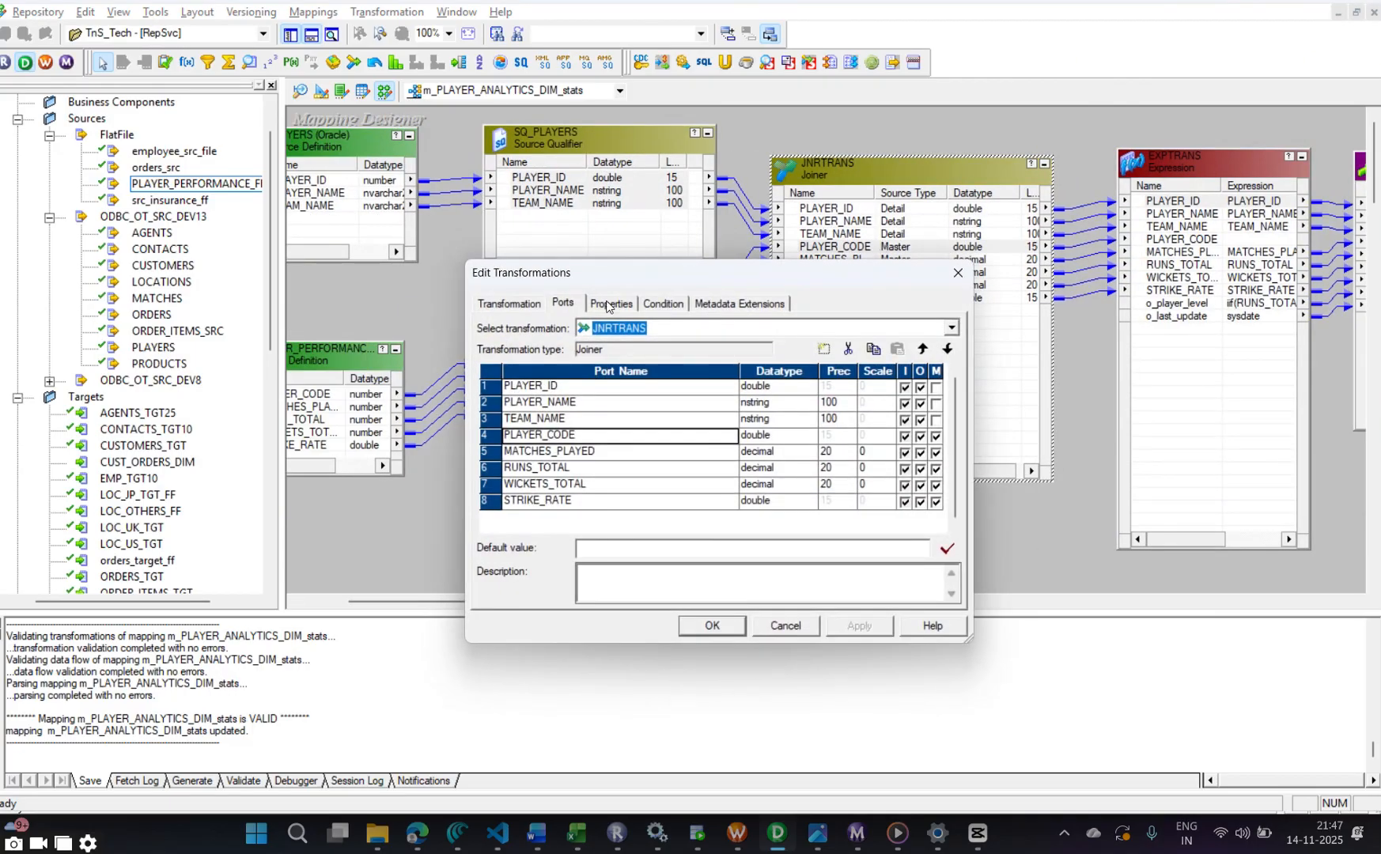
click(614, 307)
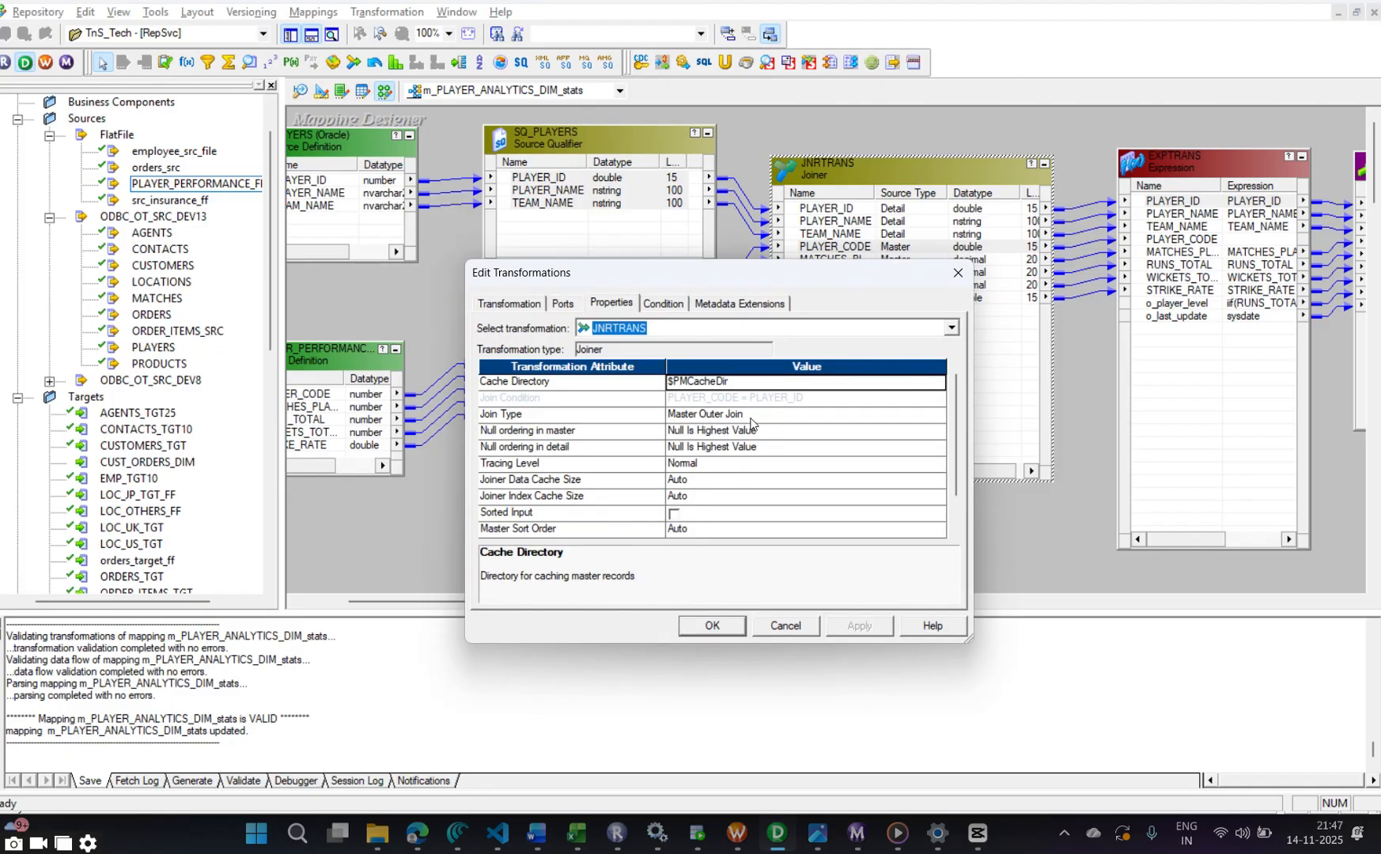
click(623, 309)
click(563, 305)
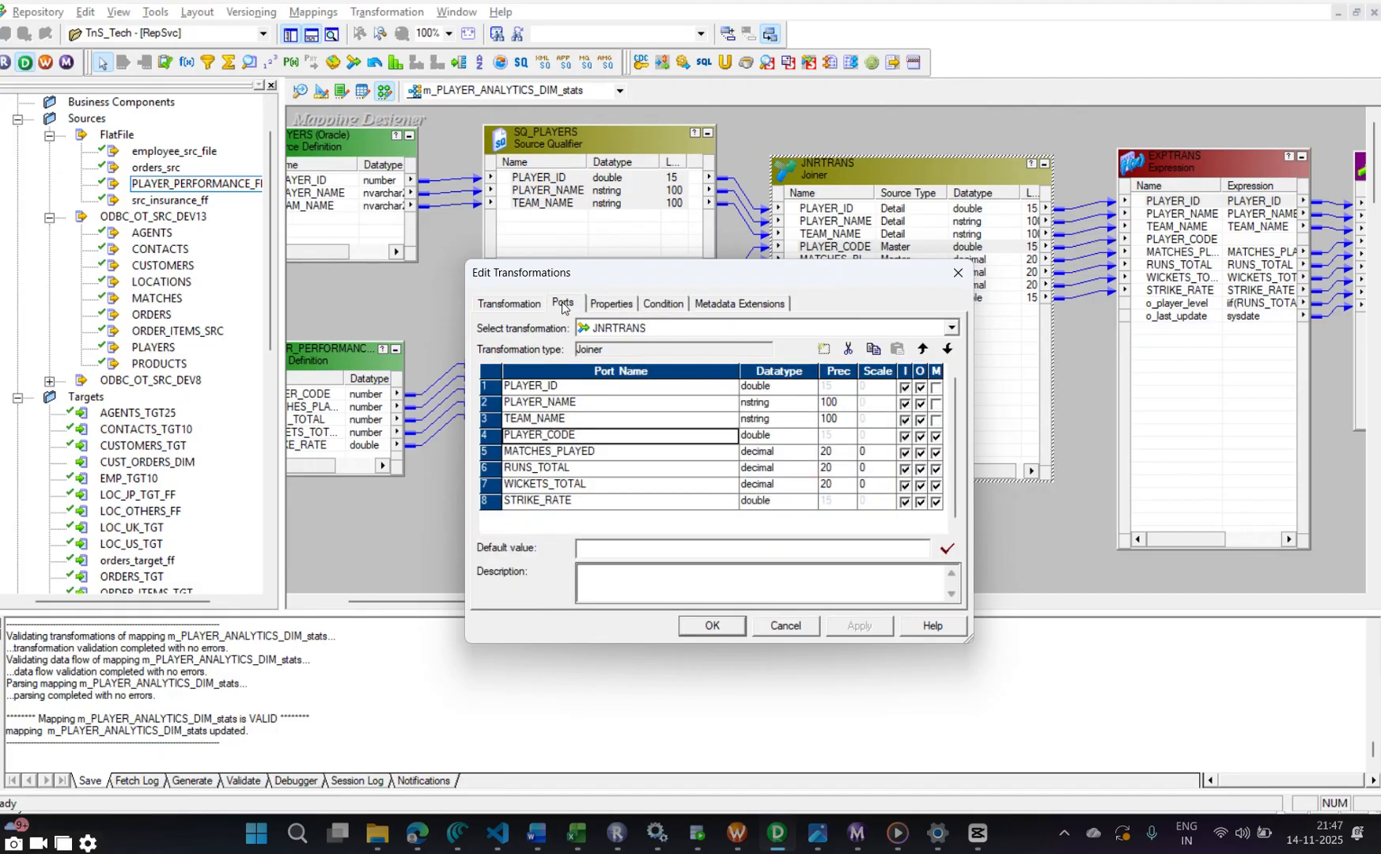
click(717, 634)
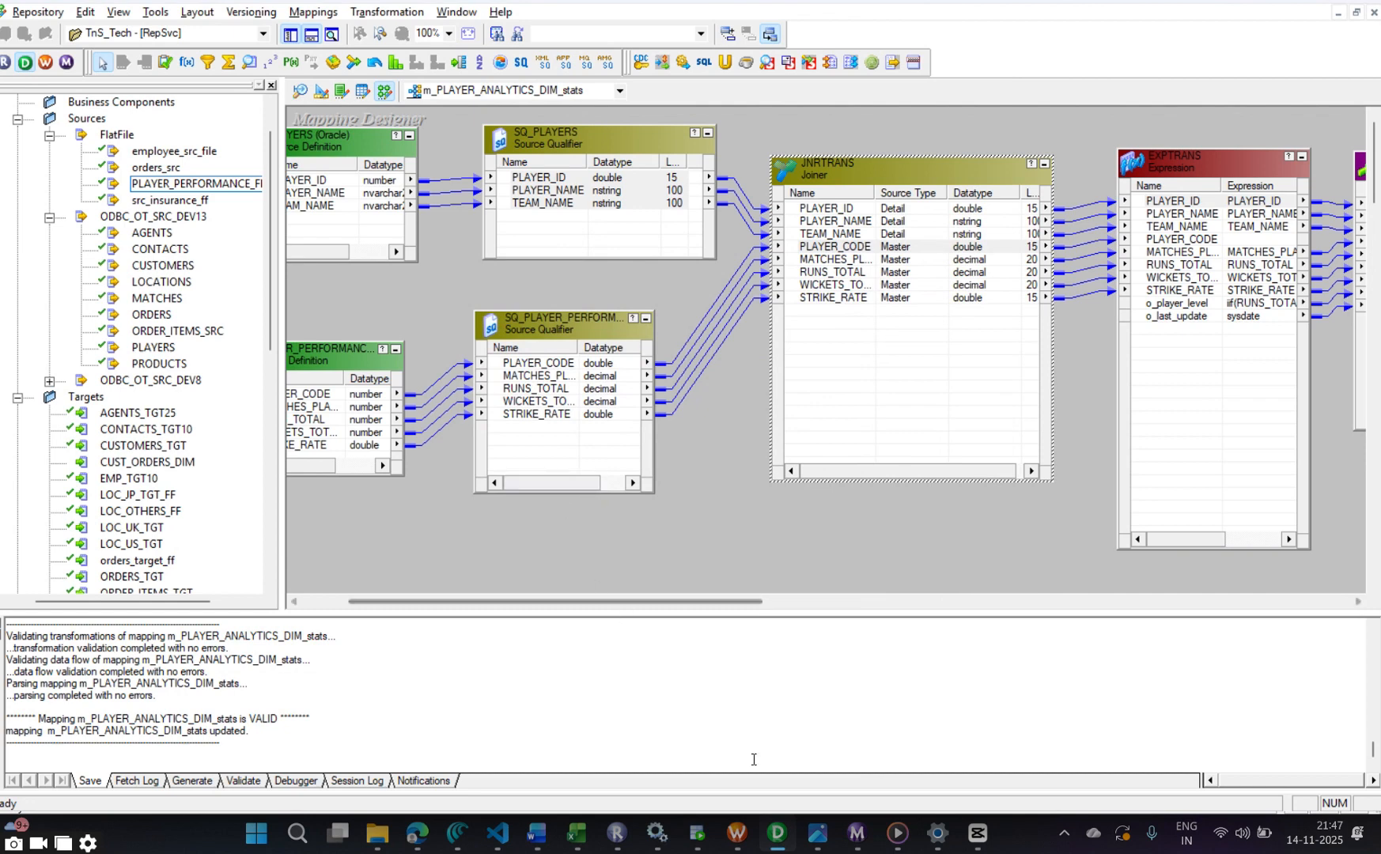
Switch to Oracle SQL Developer and rerun the select * from PLAYER_ANALYTICS_DIM query on TNS_TGT_DEV13
mouse_move(703, 838)
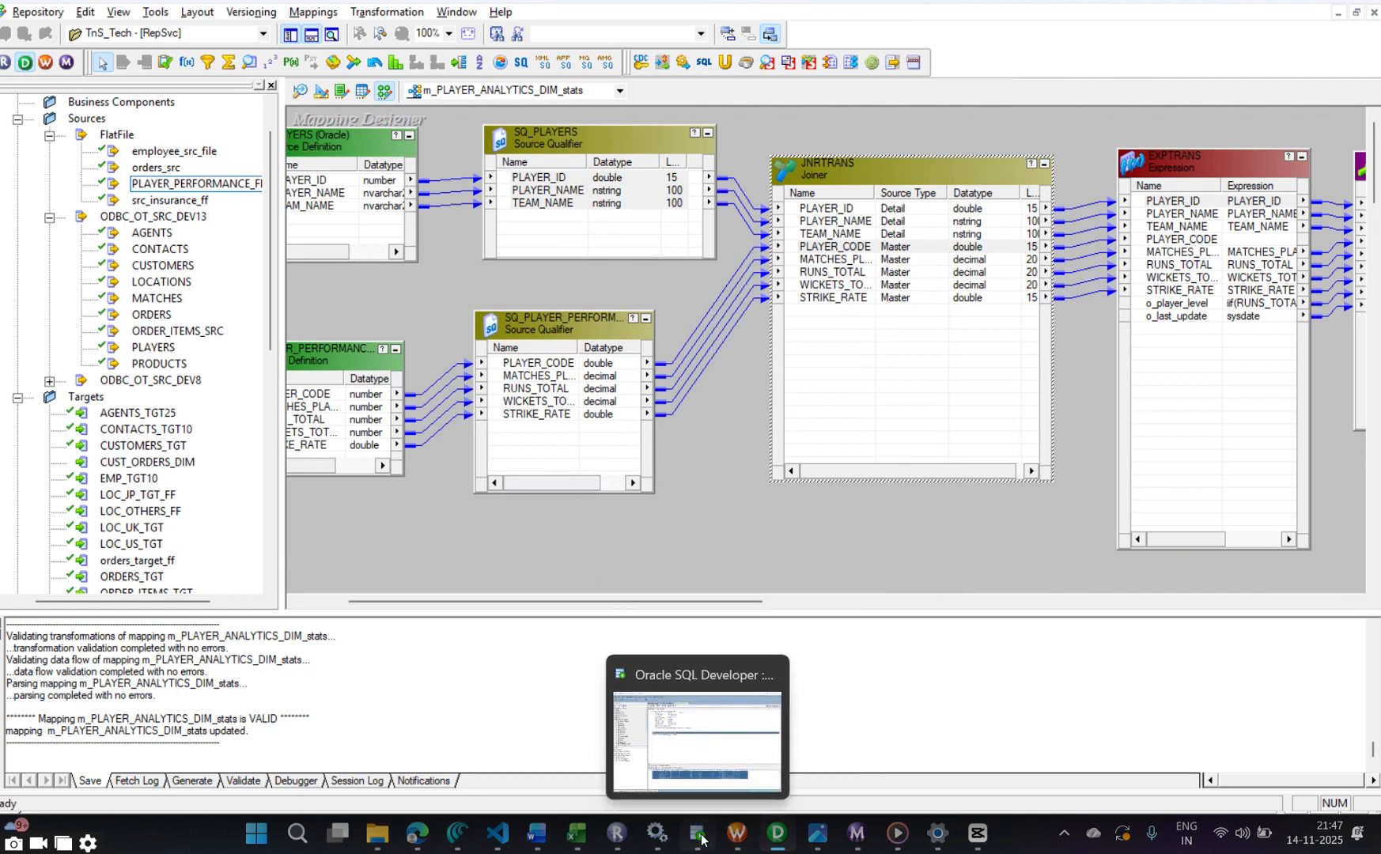
click(701, 838)
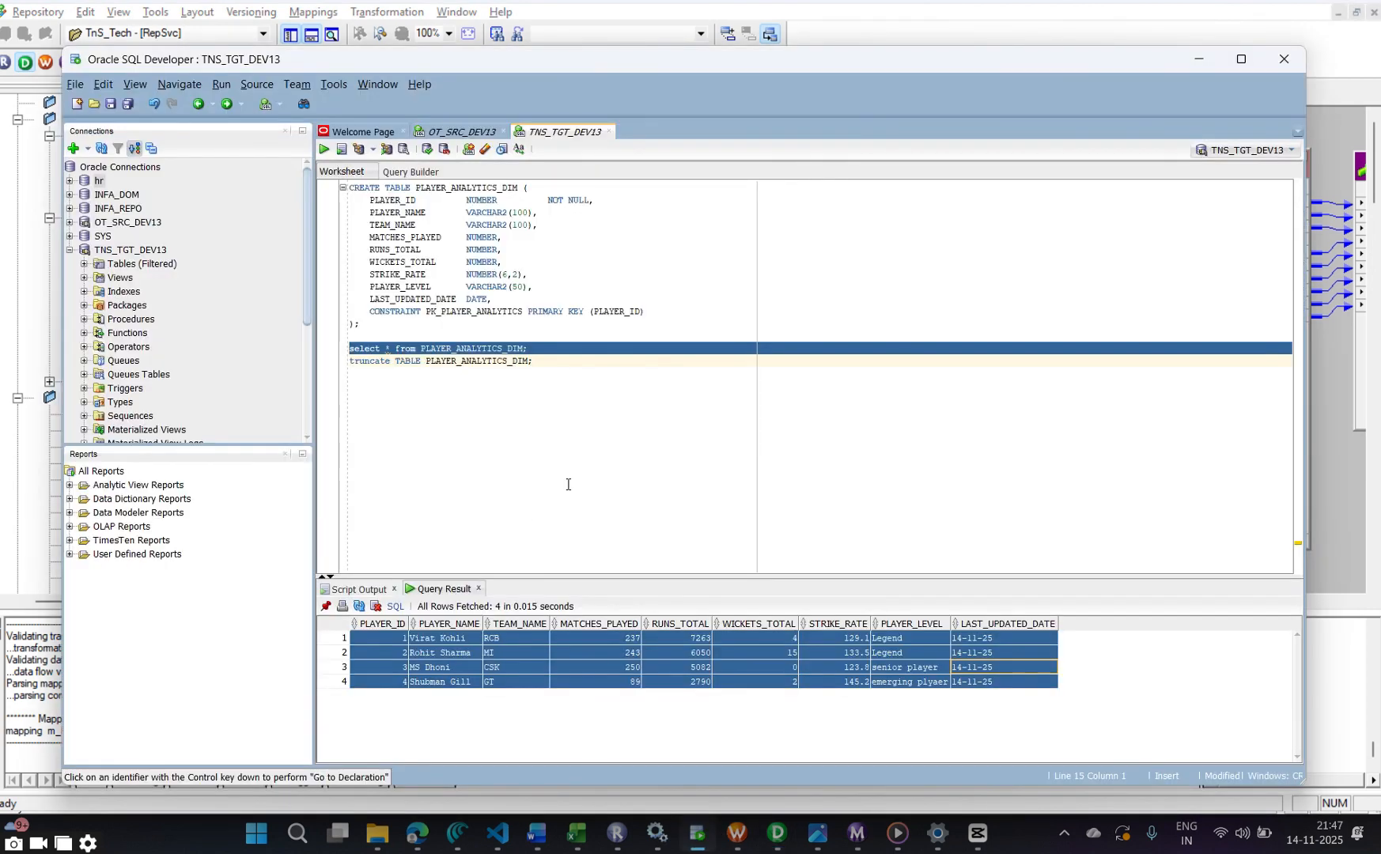
click(544, 350)
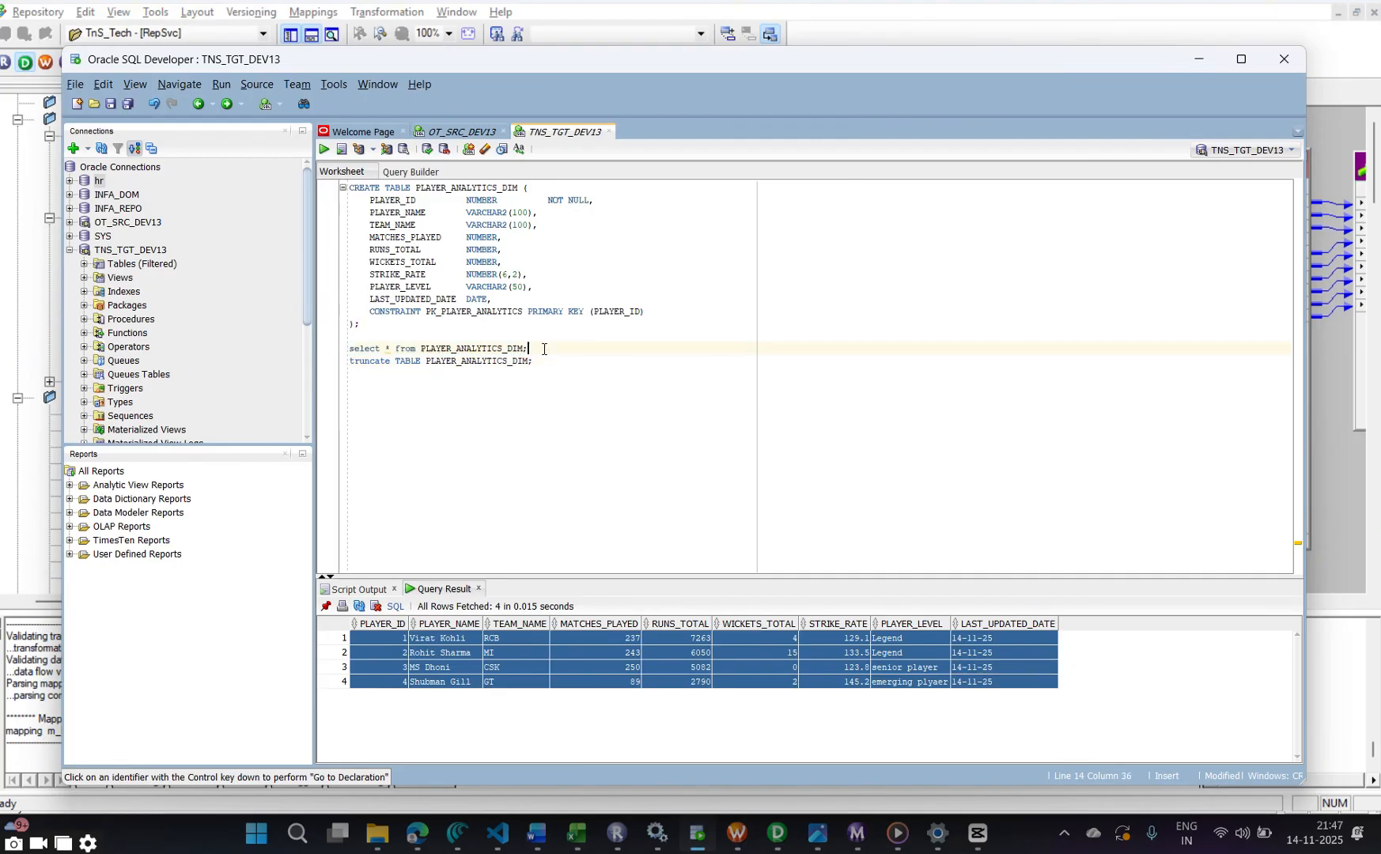
triple_click(545, 349)
click(323, 148)
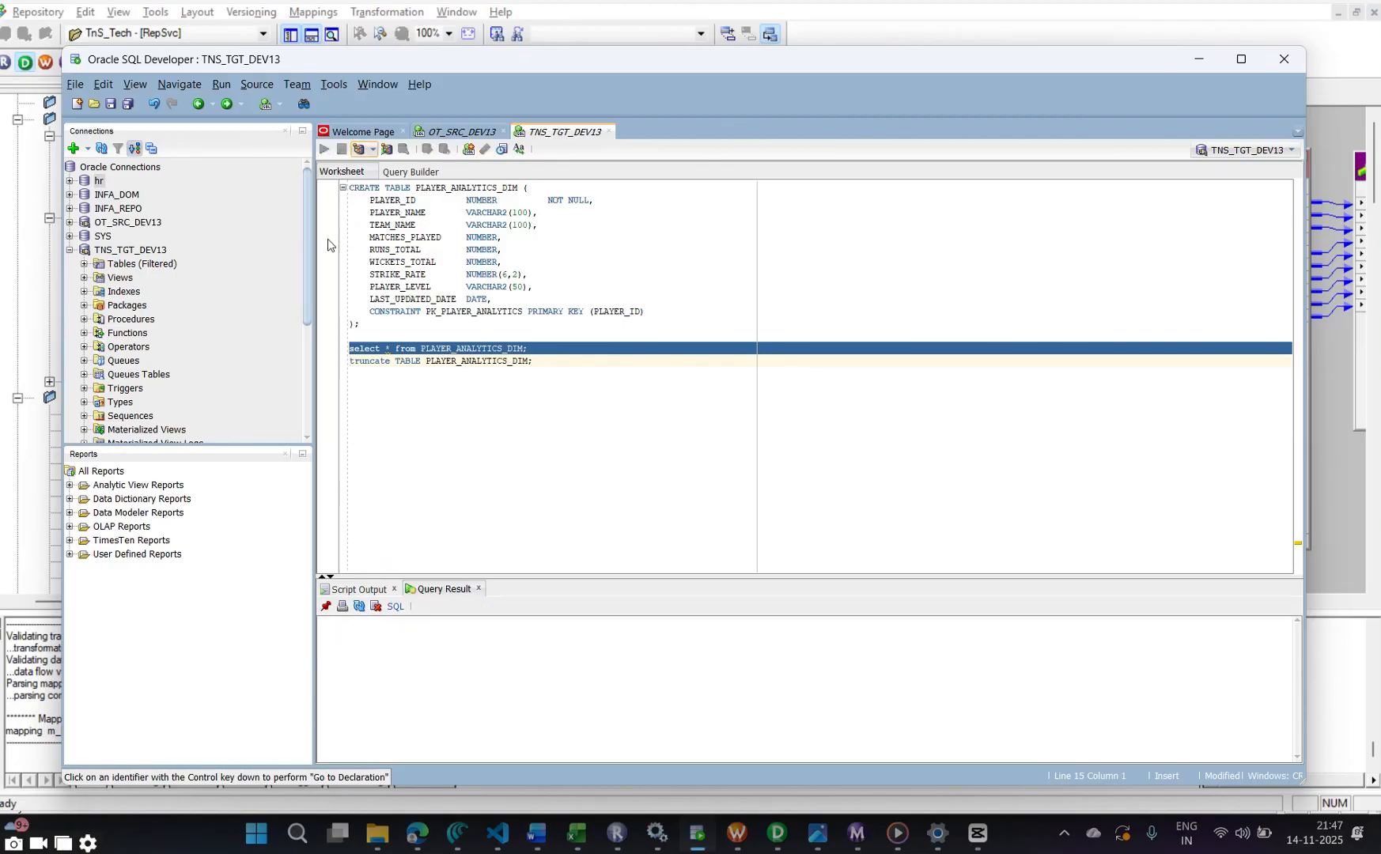
scroll(497, 686, down, 1)
scroll(487, 712, up, 1)
scroll(459, 739, down, 1)
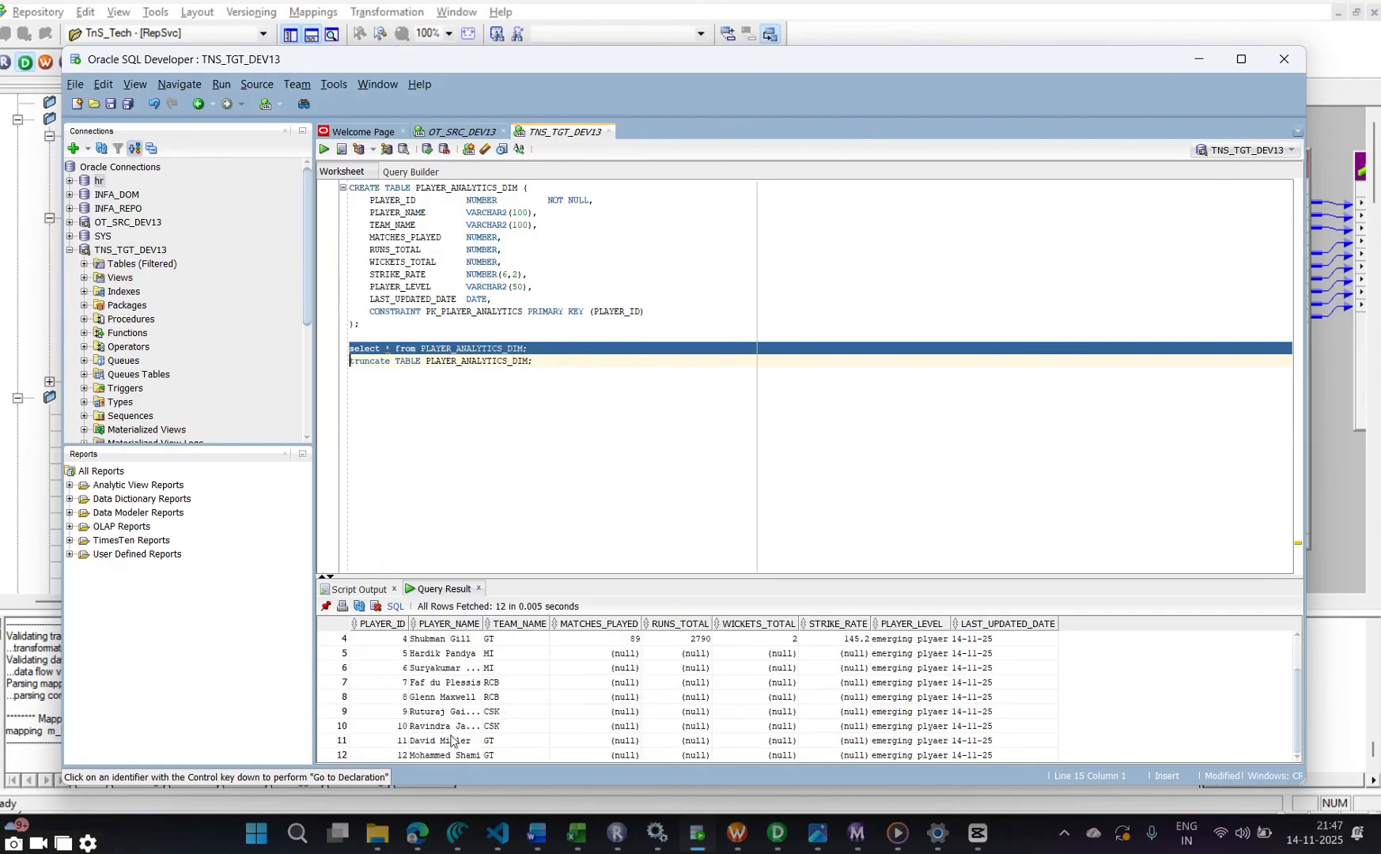
scroll(471, 740, up, 1)
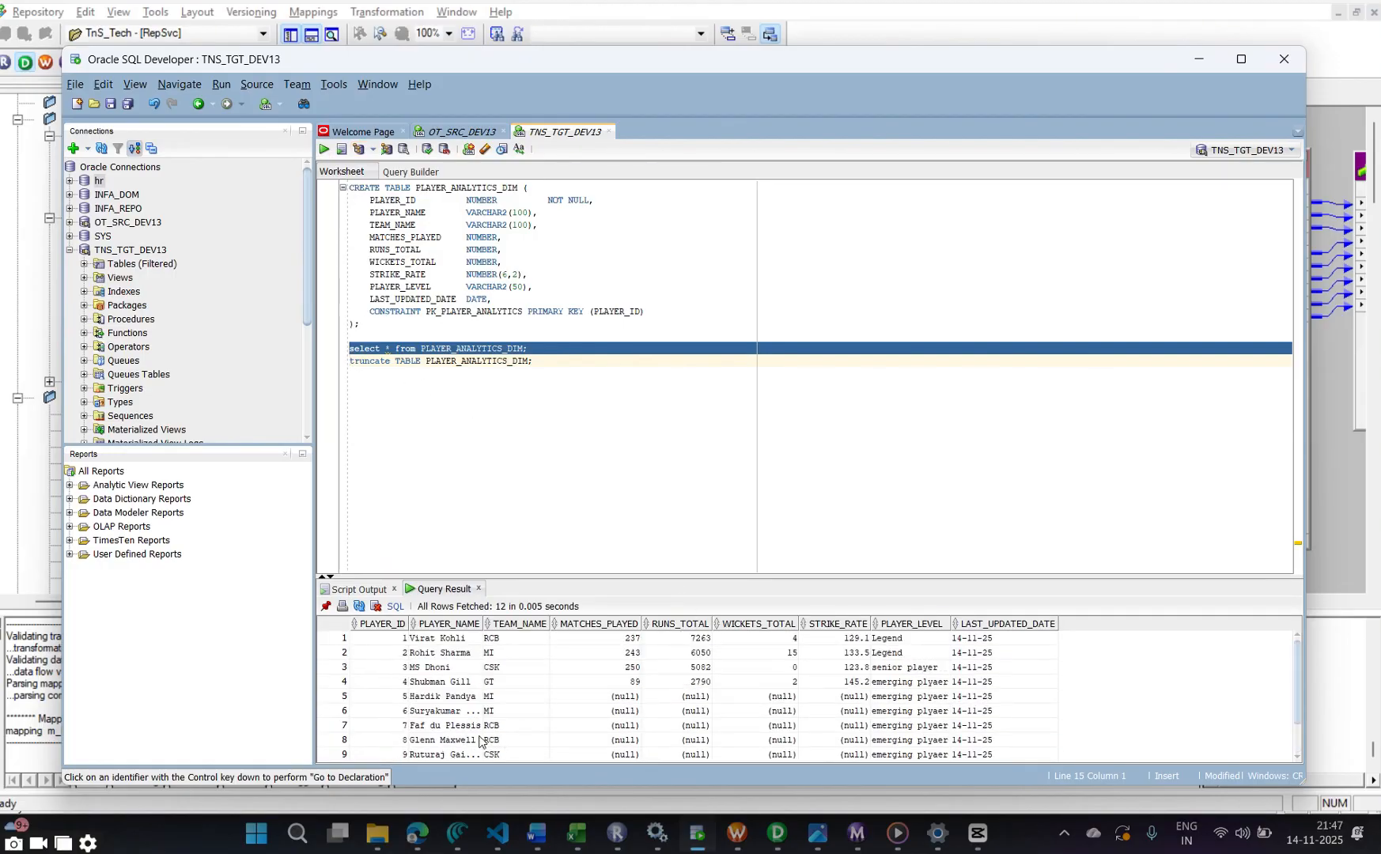
Examine the query result rows for PLAYER_ID 1 to 4 across all columns, from player details to LAST_UPDATED_DATE
click(347, 643)
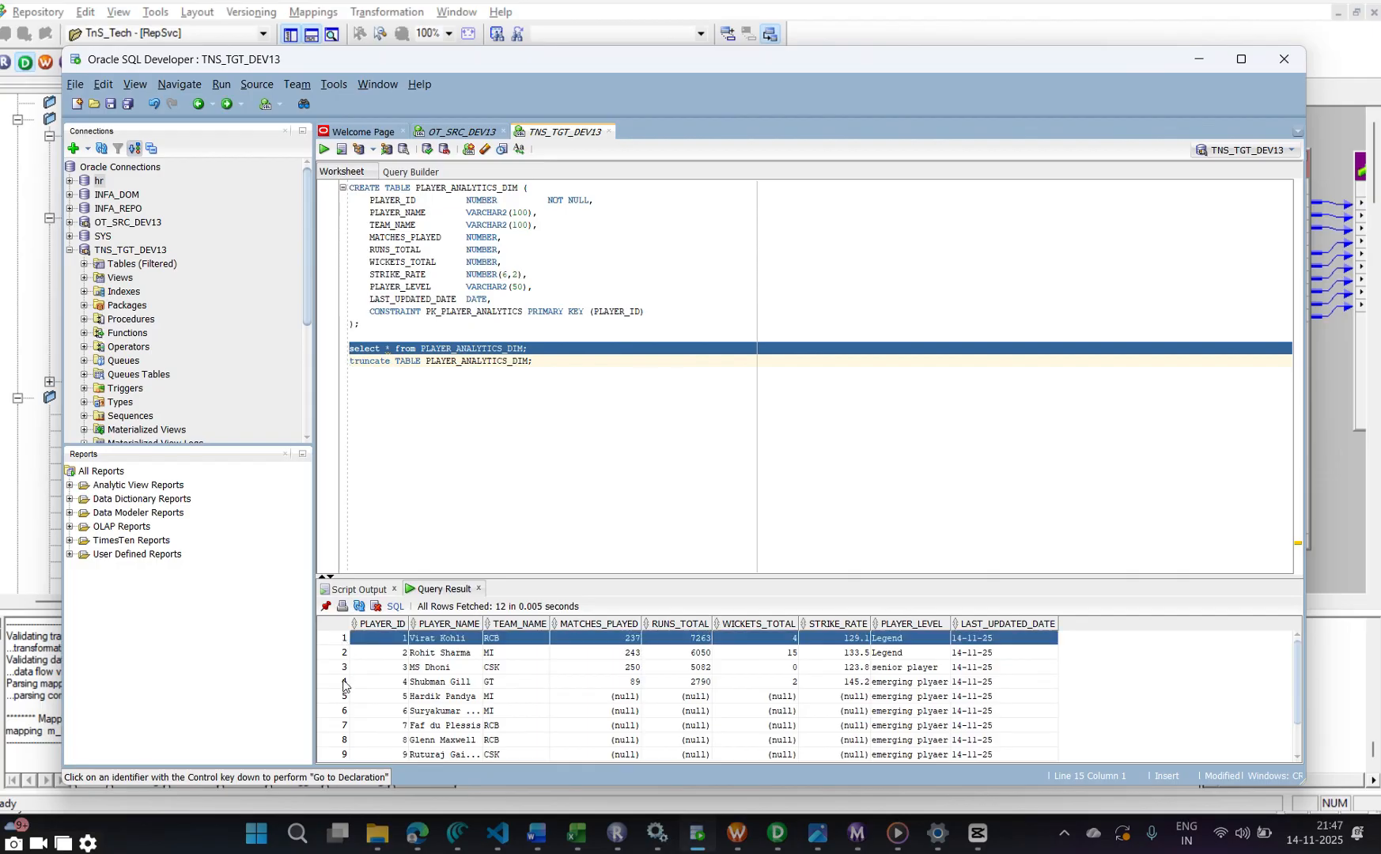
click(386, 645)
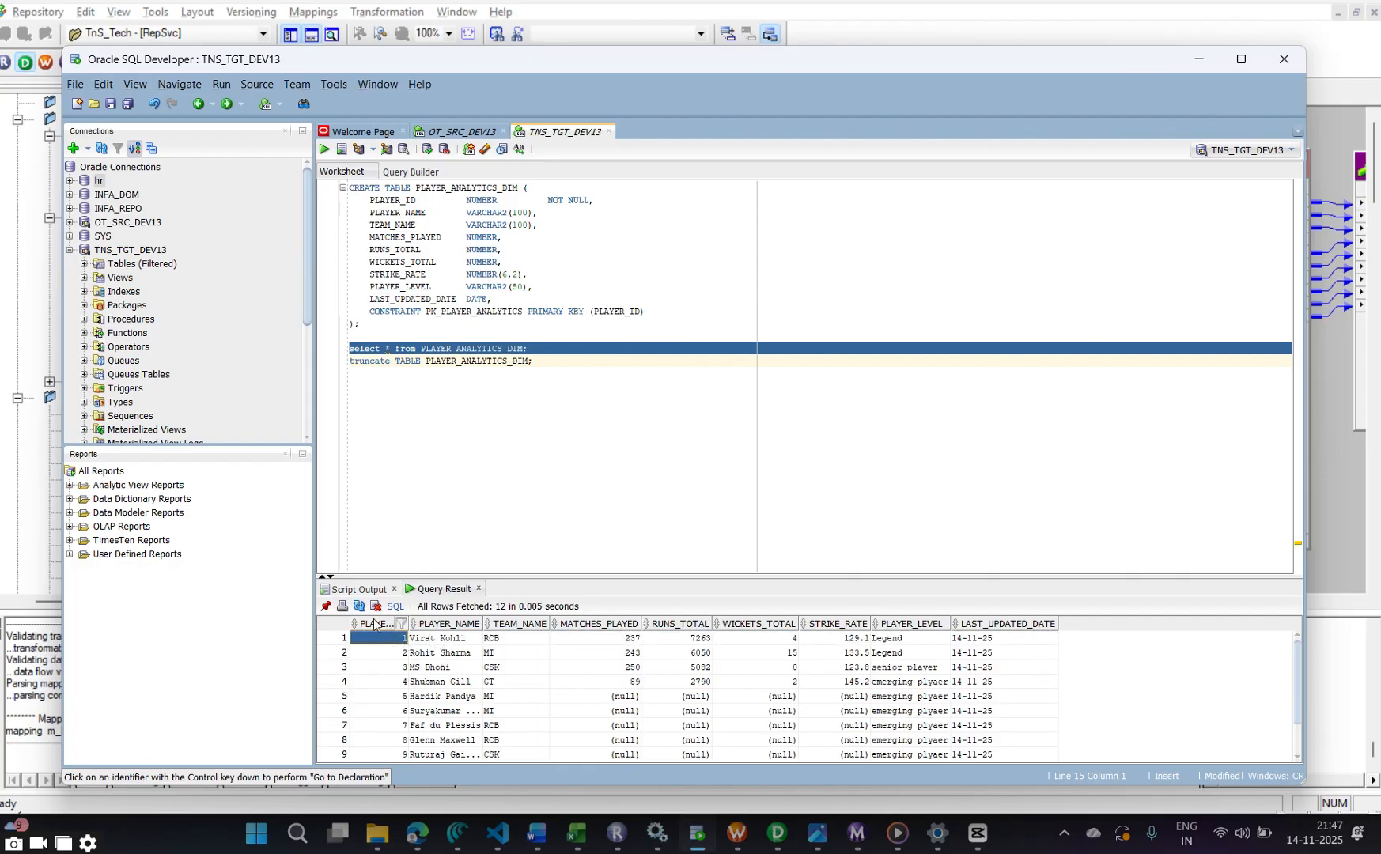
click(382, 653)
click(389, 640)
shift+click(396, 688)
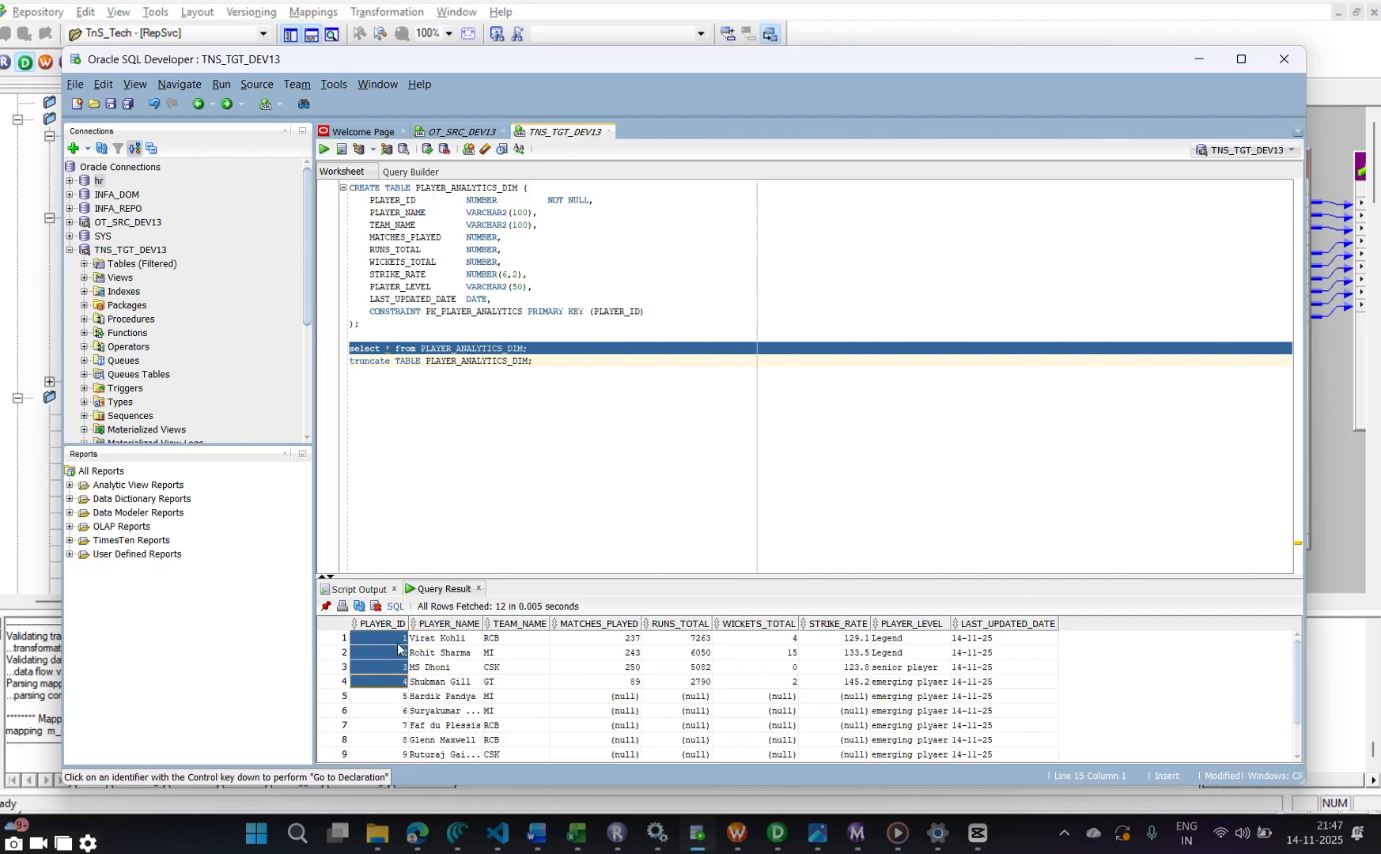
shift+click(431, 642)
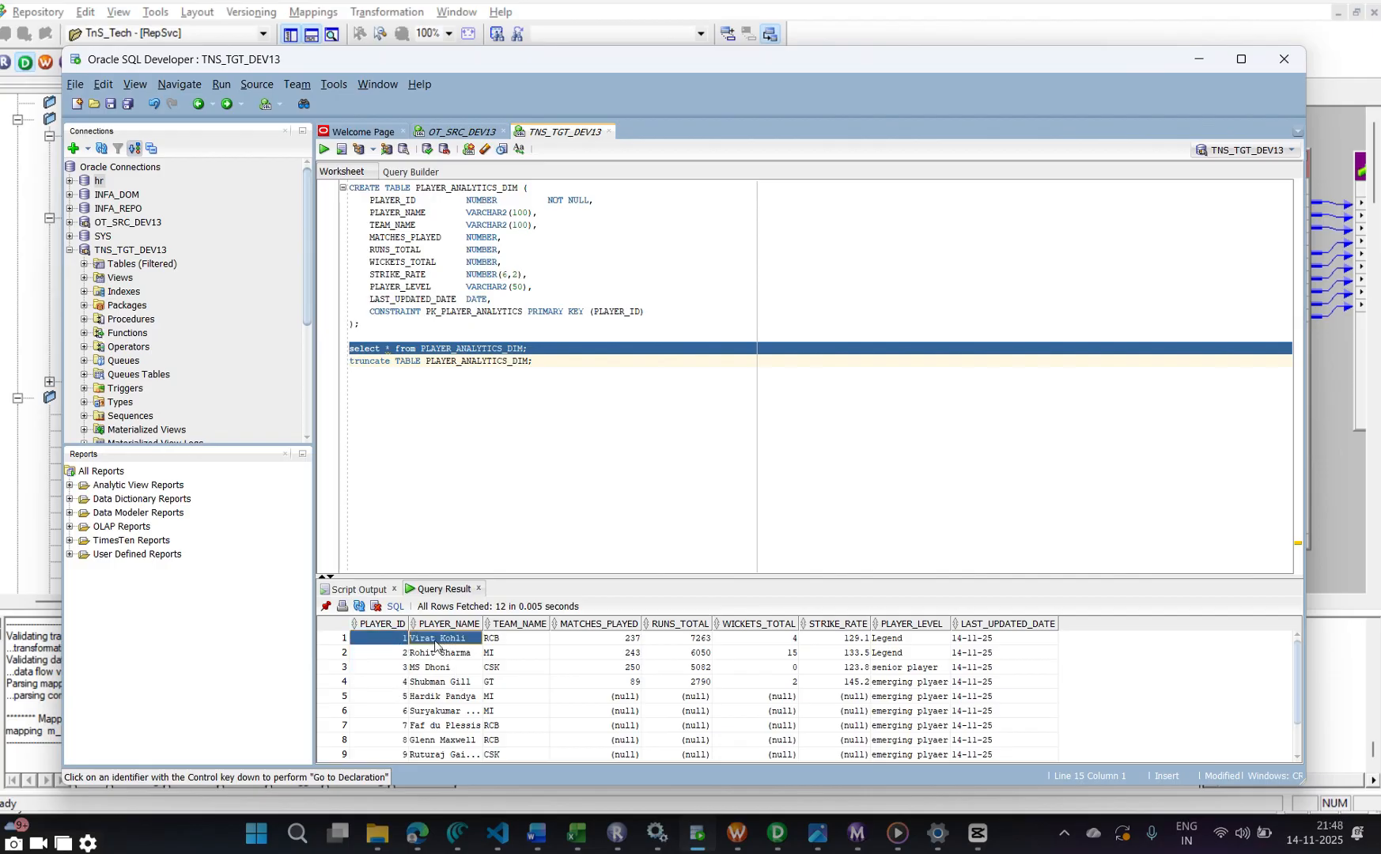
click(380, 644)
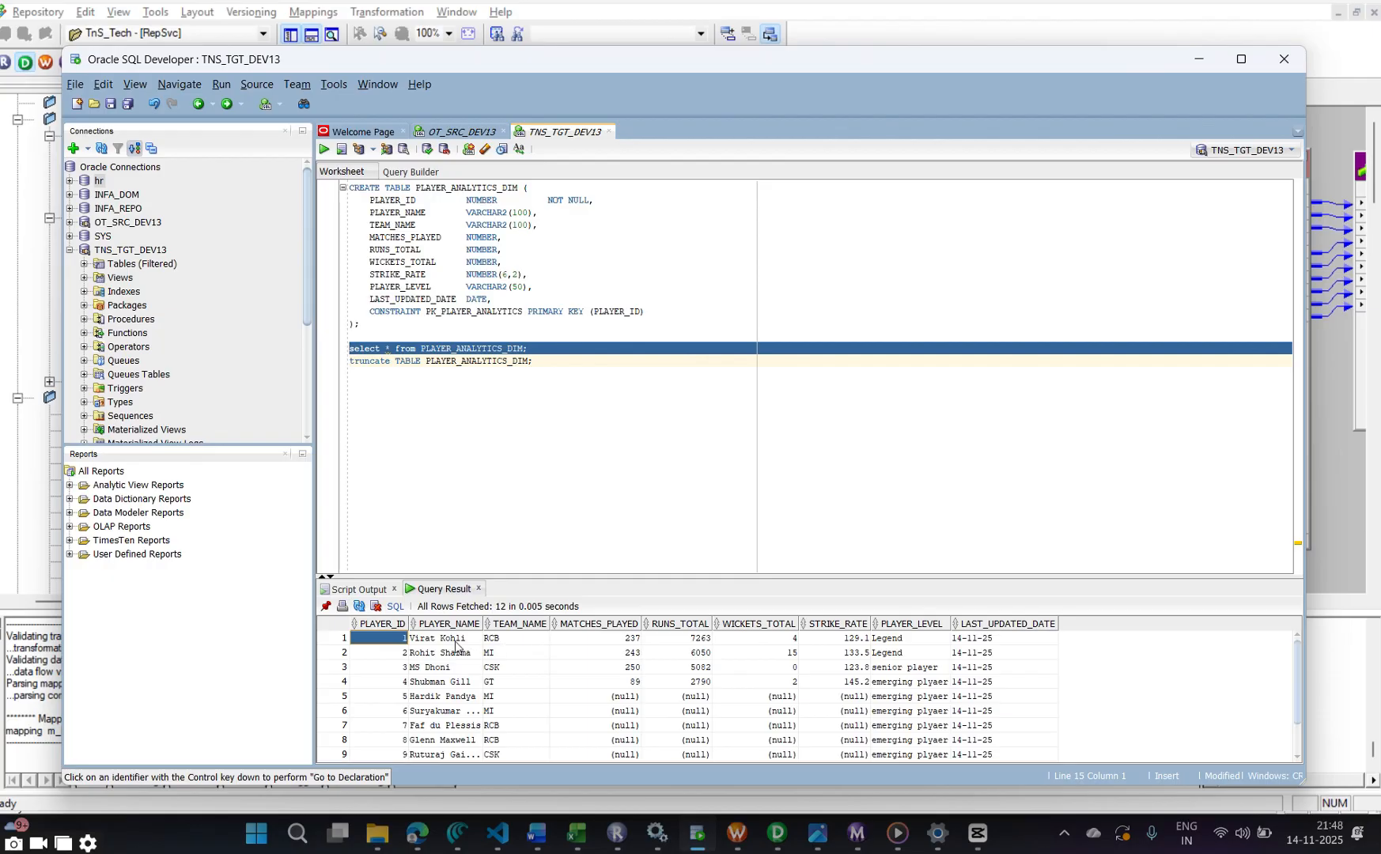
drag(457, 644, 977, 682)
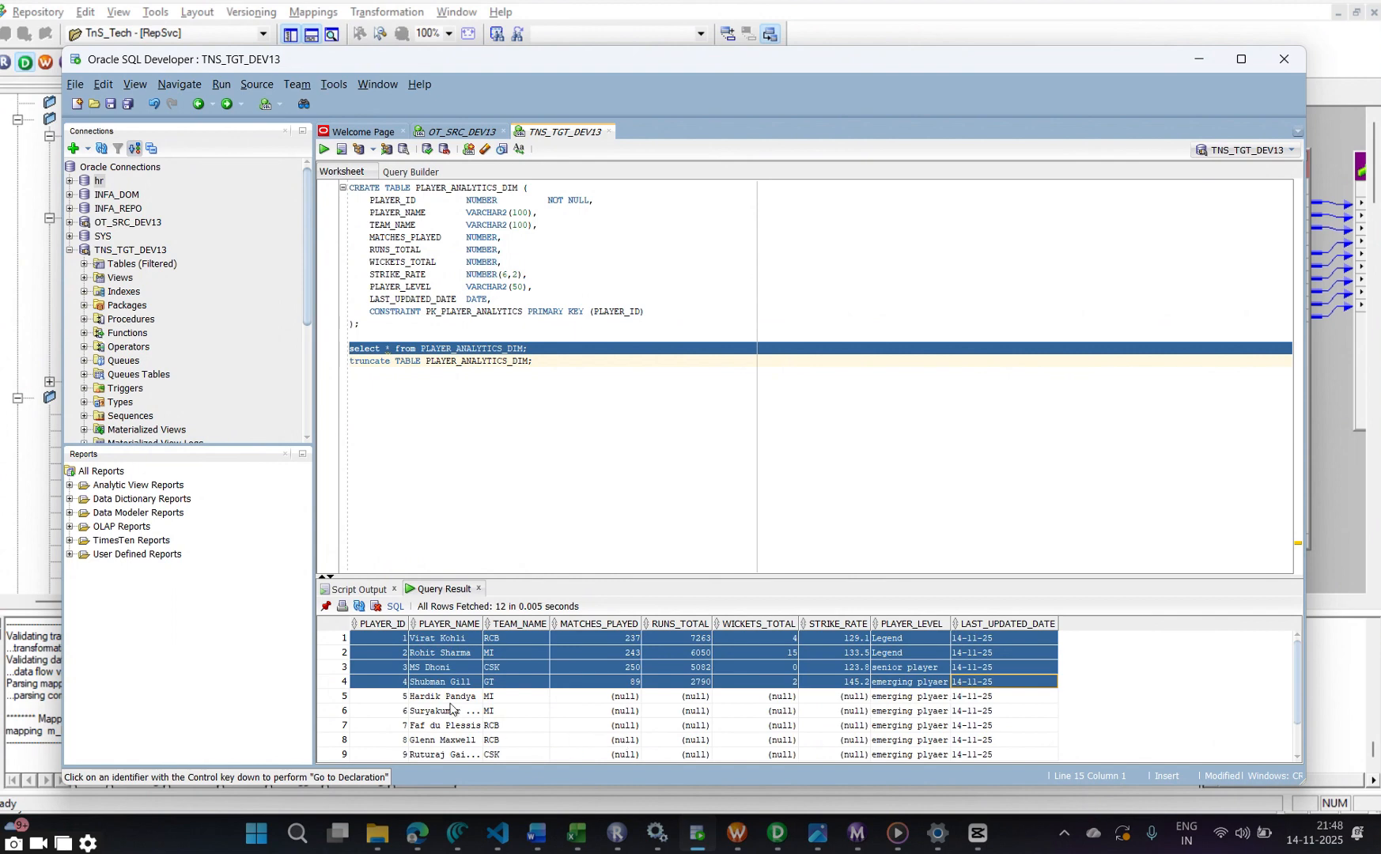
Compare the rows from PLAYER_ID 5 onward with the first four rows, checking their performance columns
scroll(451, 707, down, 1)
scroll(454, 690, up, 1)
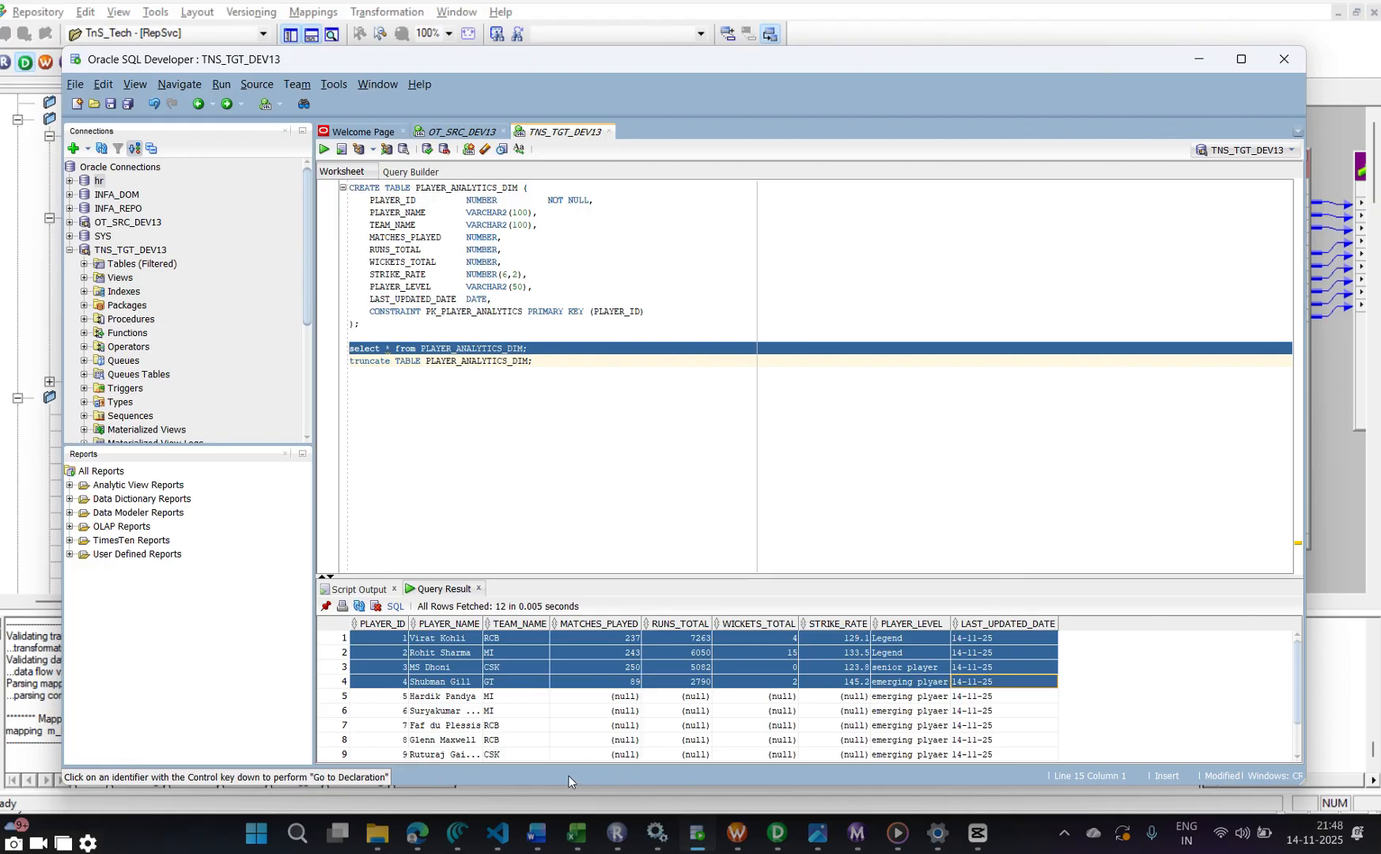
scroll(377, 719, down, 1)
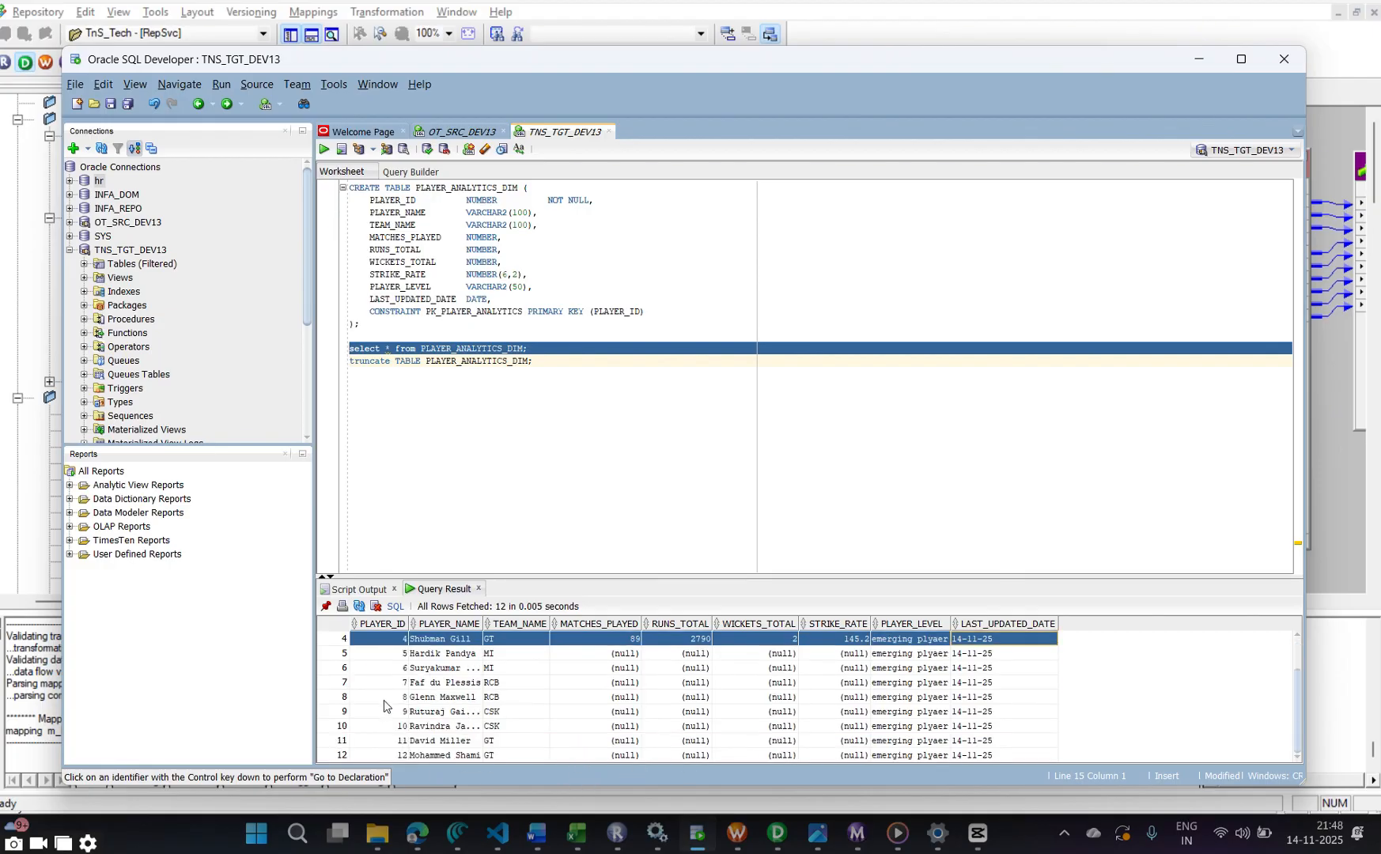
scroll(399, 674, up, 1)
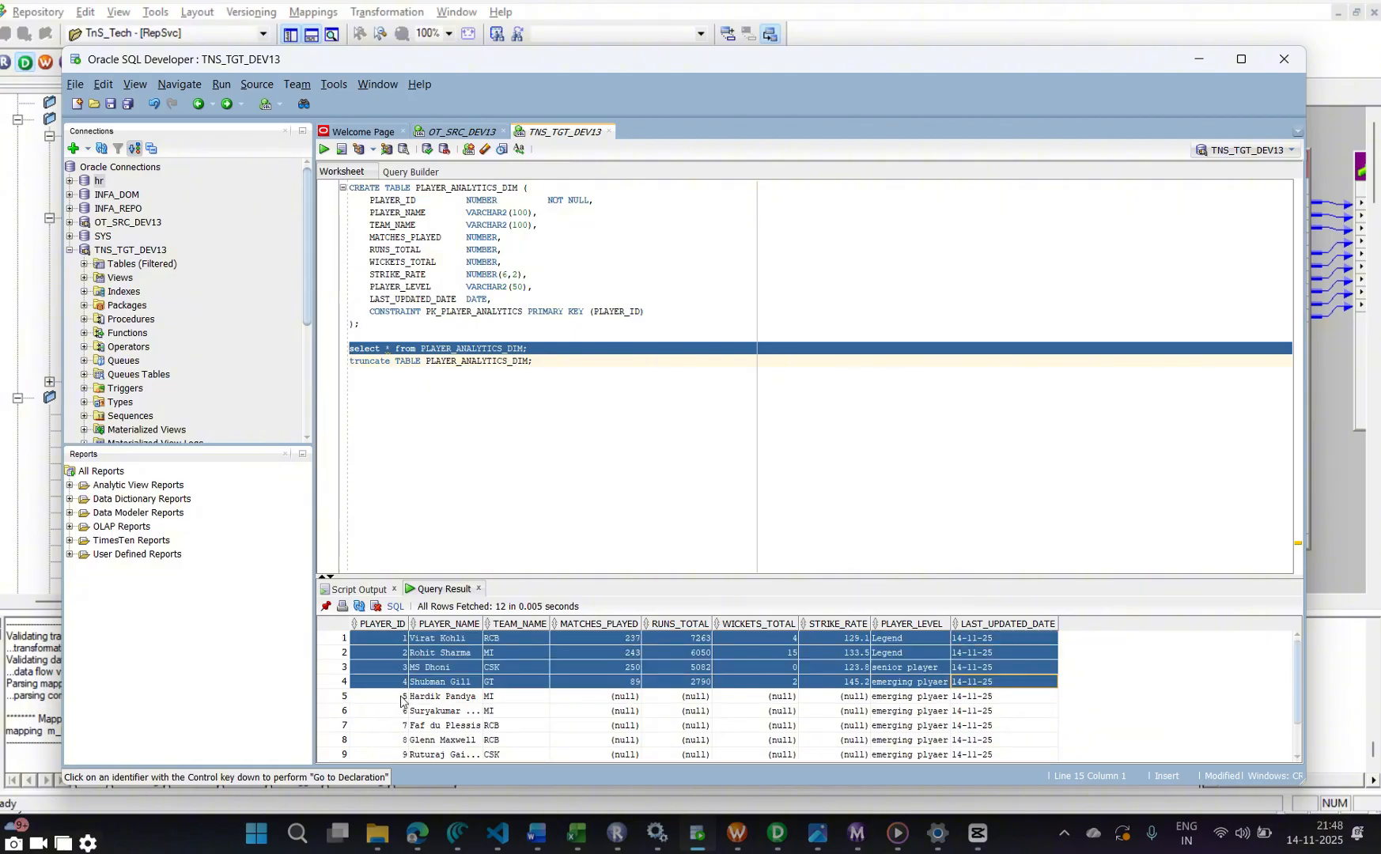
click(402, 696)
scroll(413, 700, down, 1)
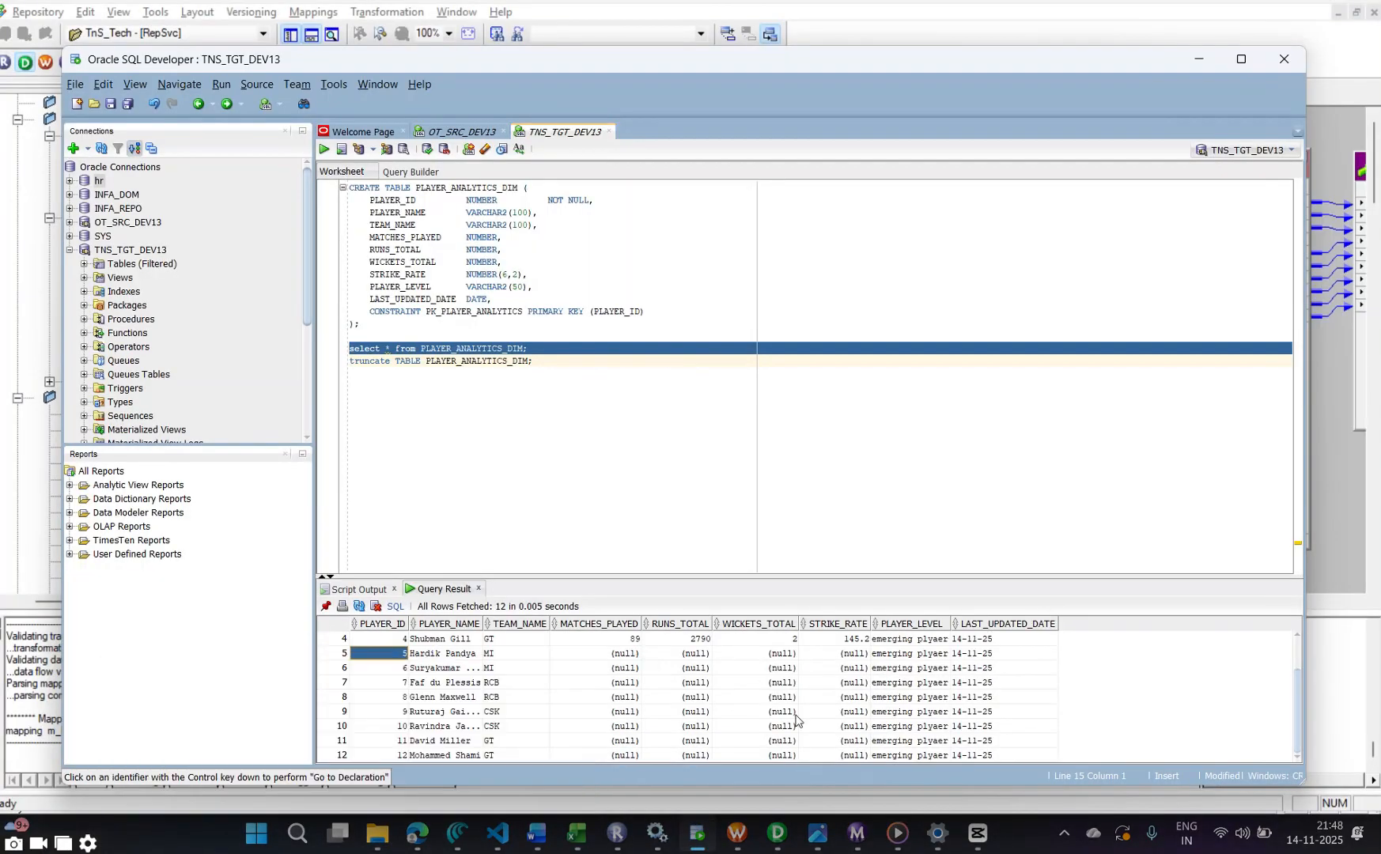
Switch back to Informatica Designer and set the JNRTRANS join type to Detail Outer Join
click(771, 846)
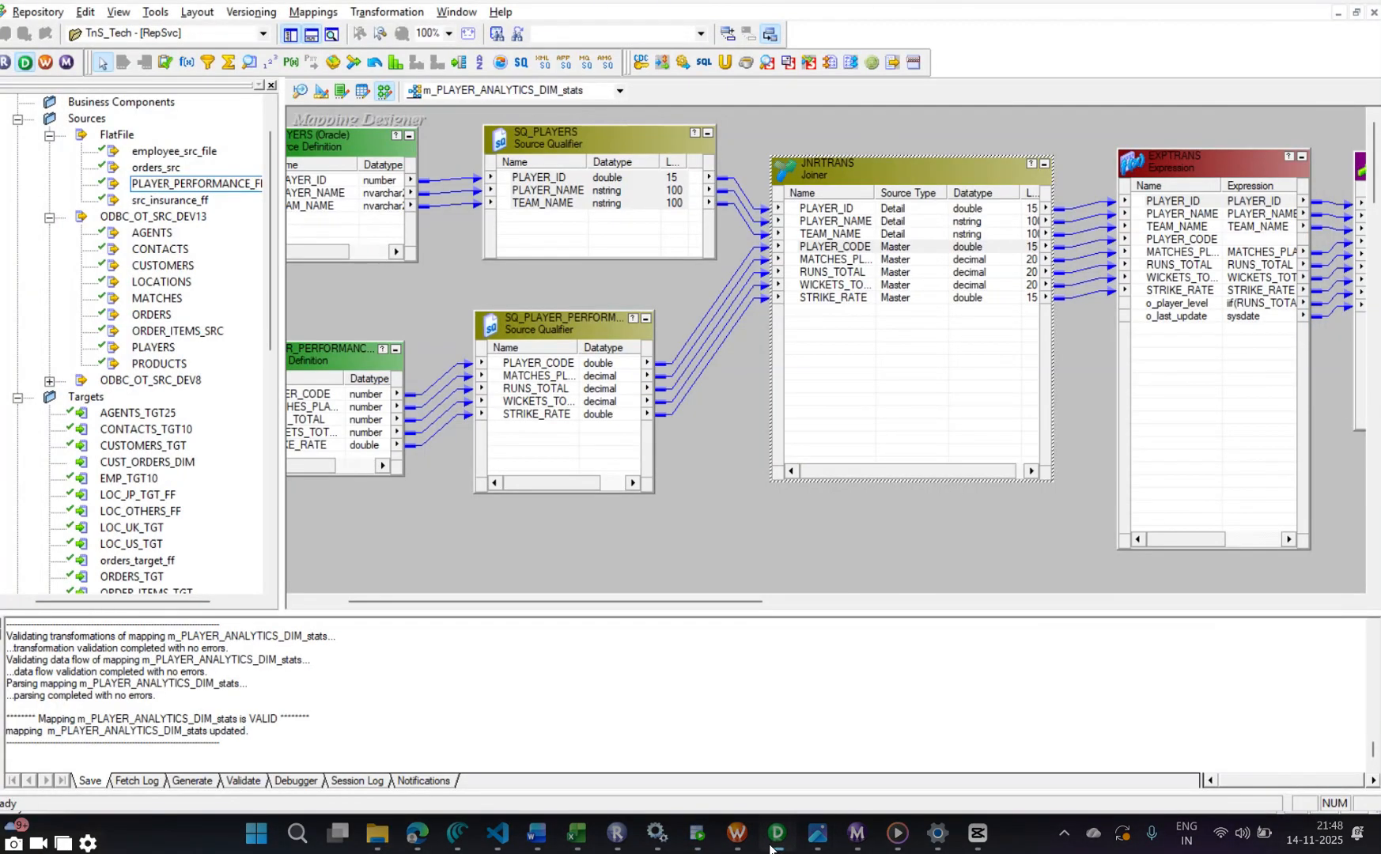
double_click(873, 261)
click(611, 302)
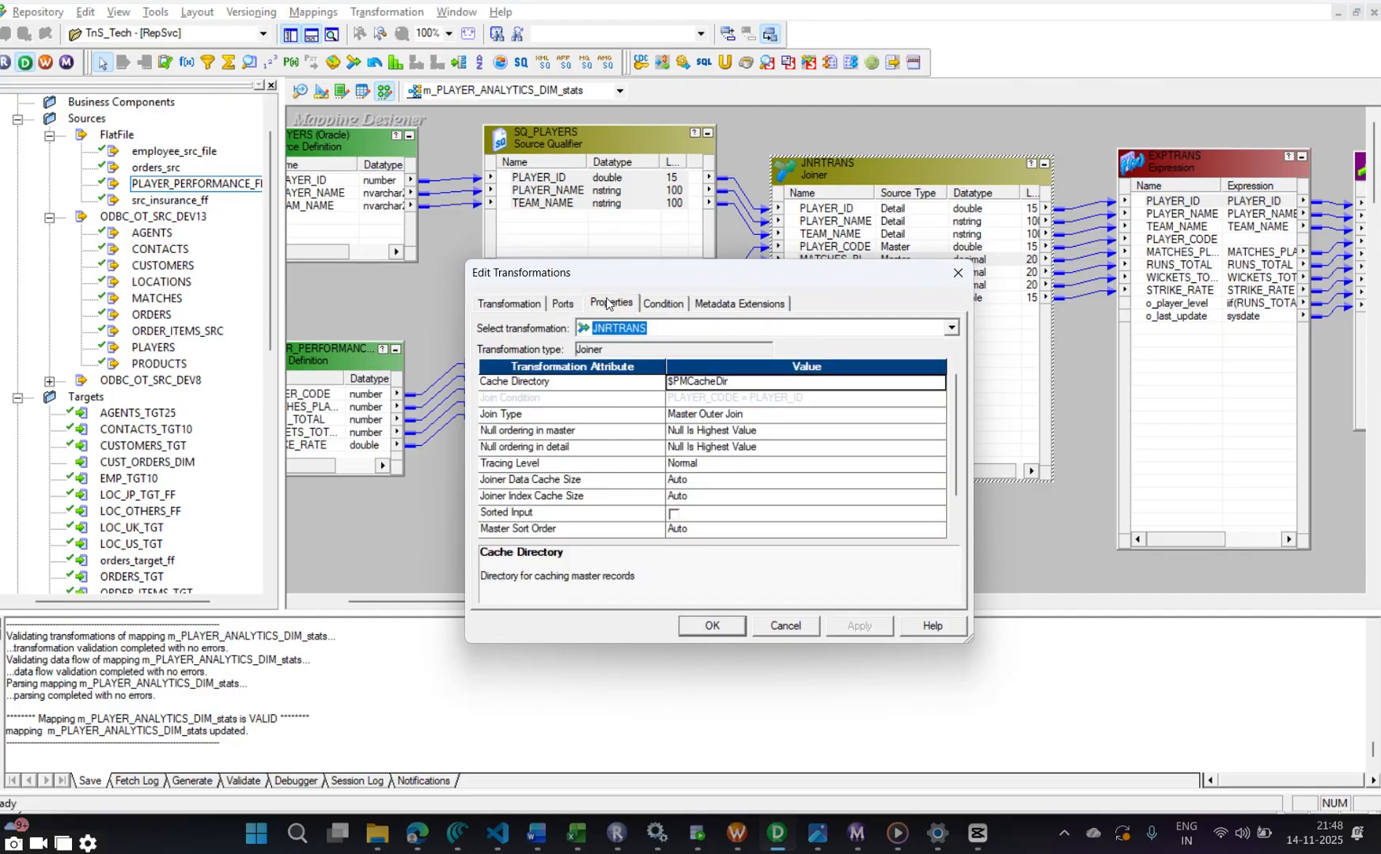
click(717, 414)
click(708, 457)
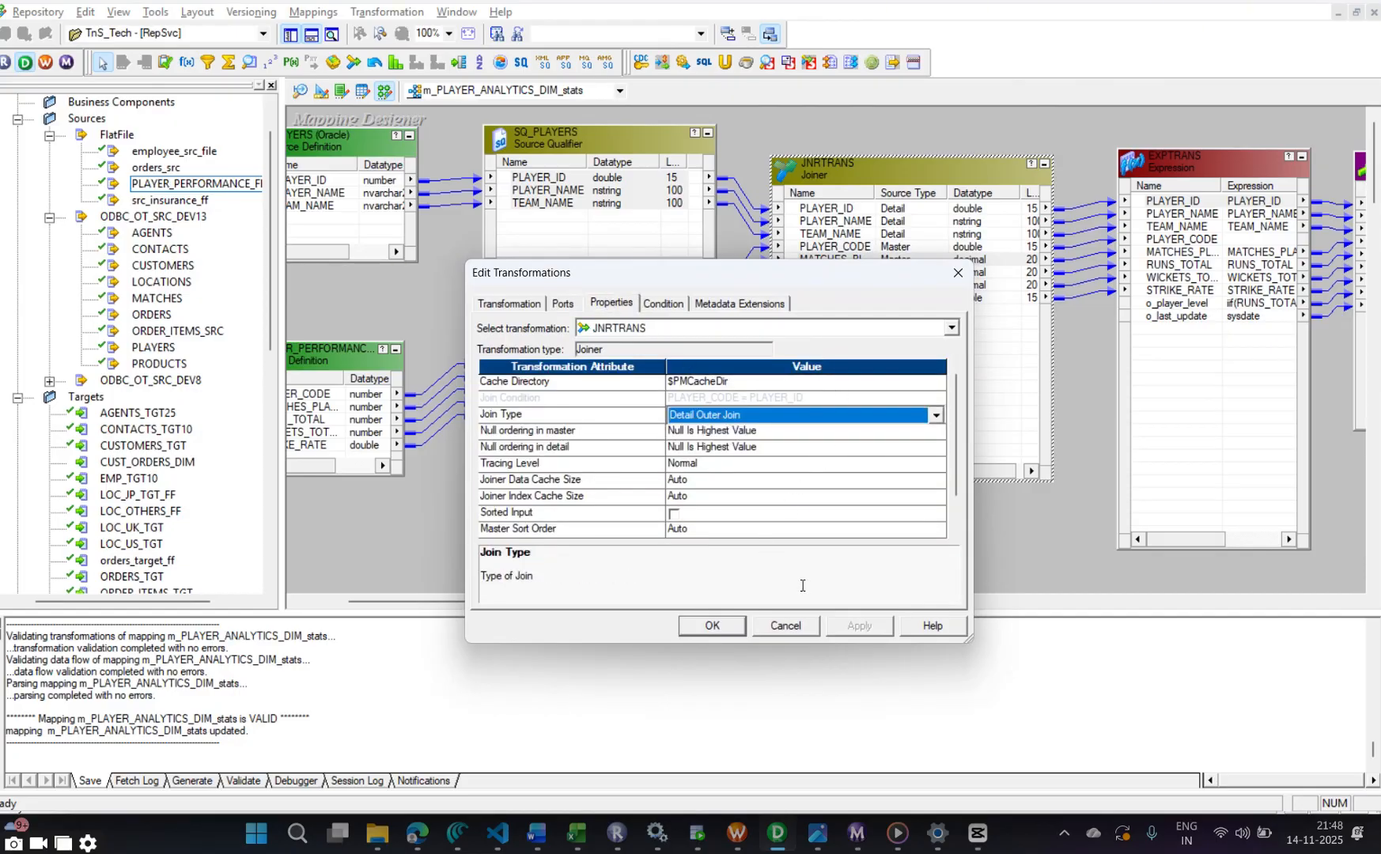
click(712, 626)
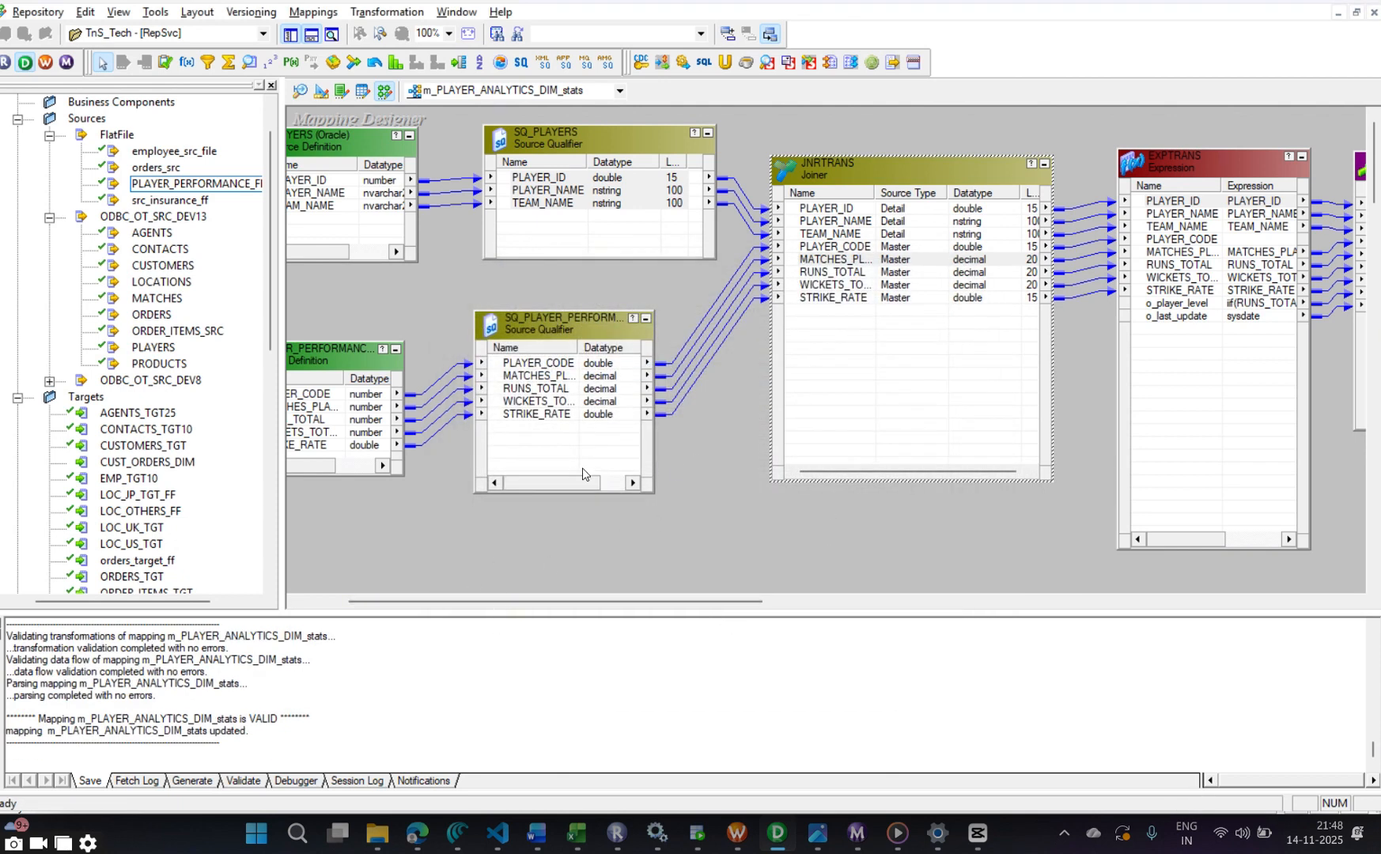
drag(528, 604, 460, 604)
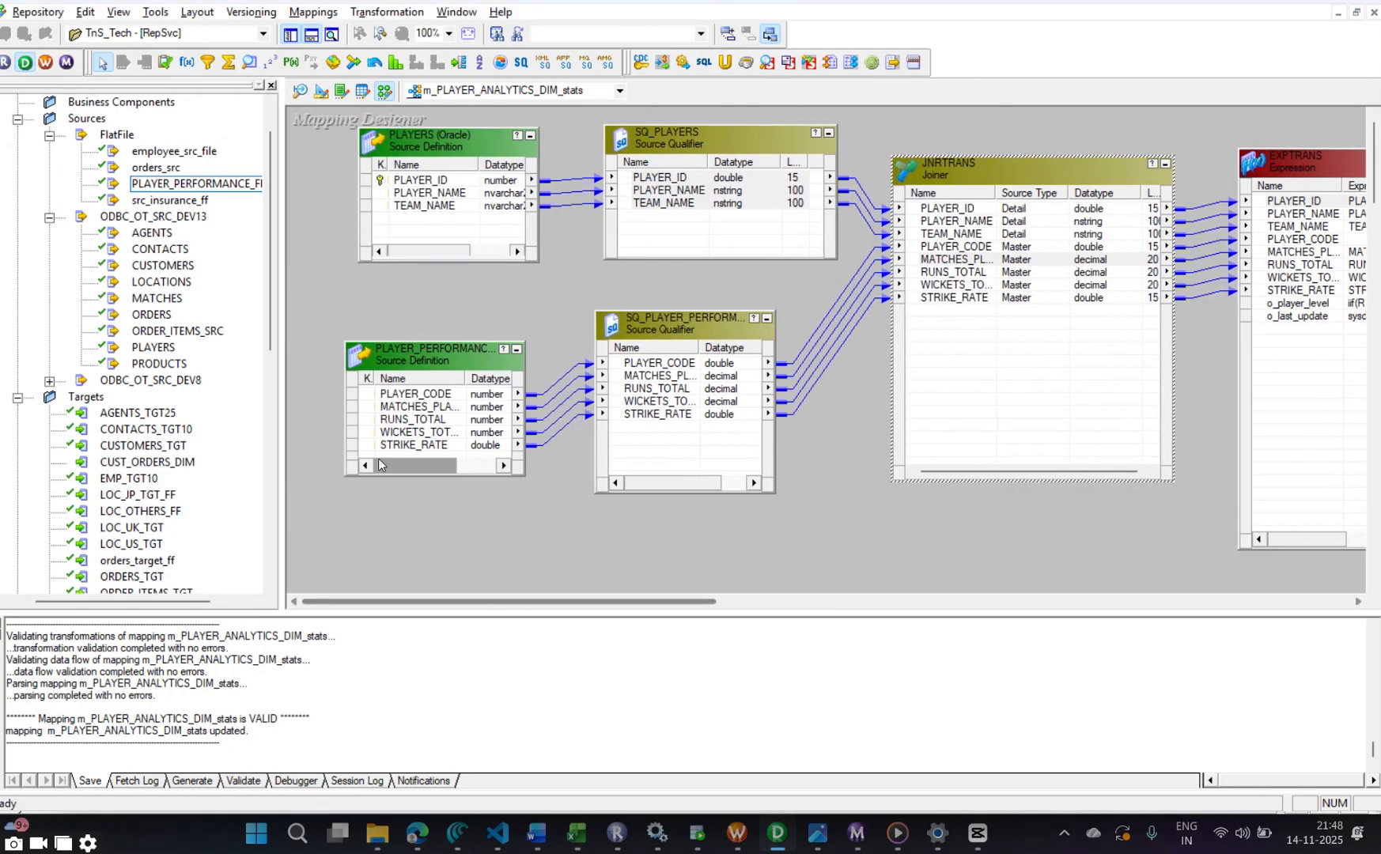
Check the ports of the PLAYER_PERFORMANCE_FF source definition, and look at the existing query result in Oracle SQL Developer
double_click(405, 408)
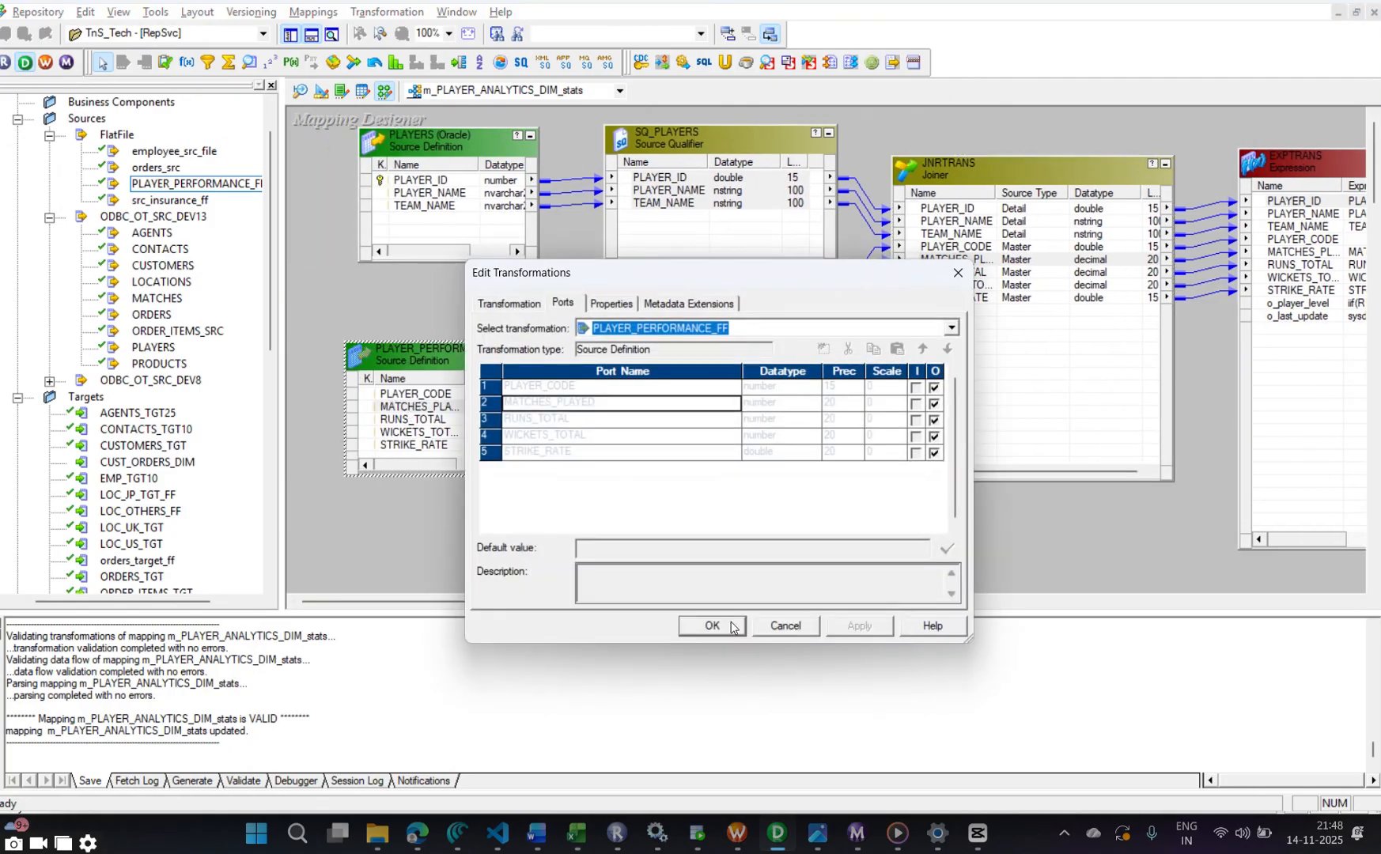
click(712, 626)
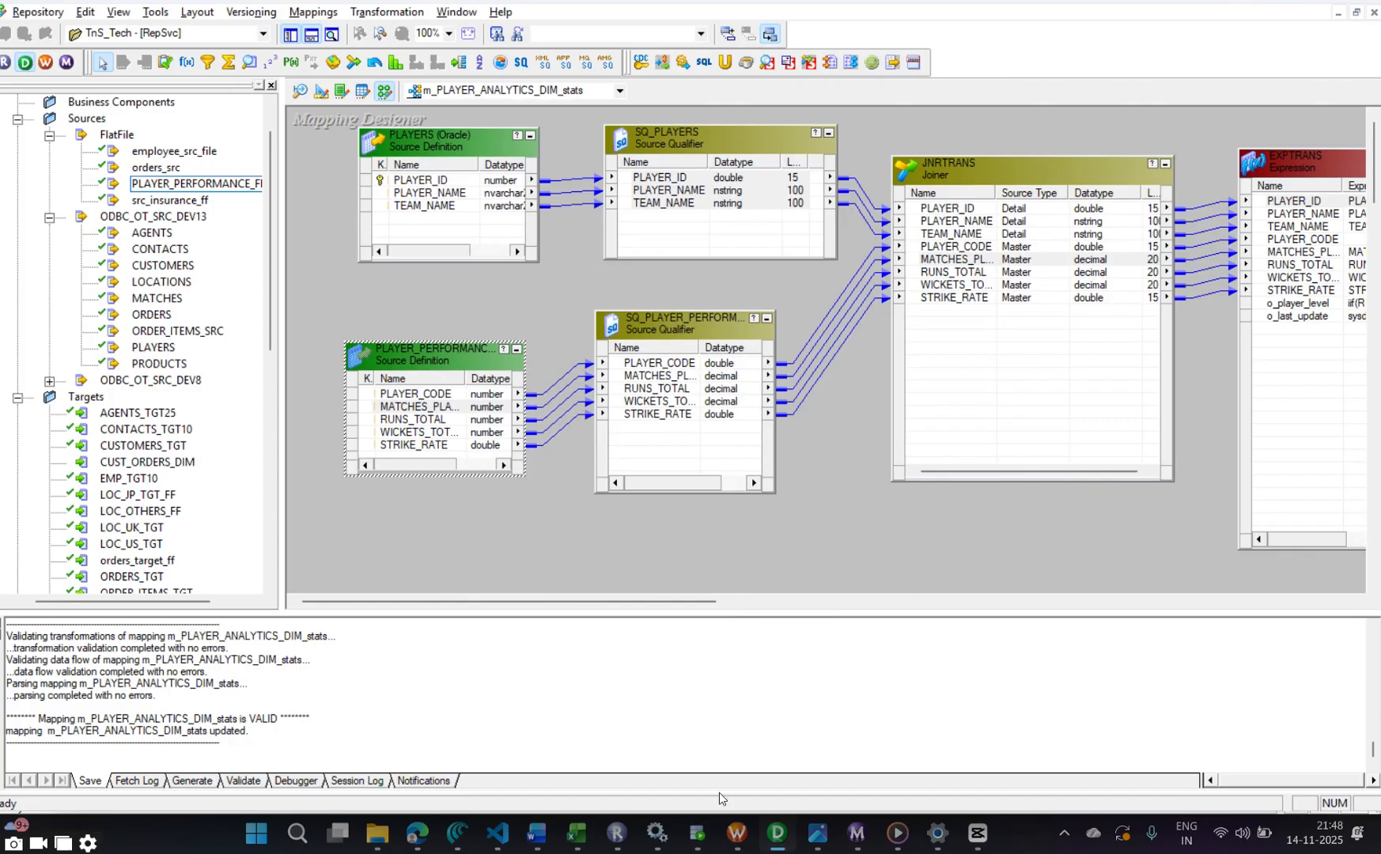
click(706, 834)
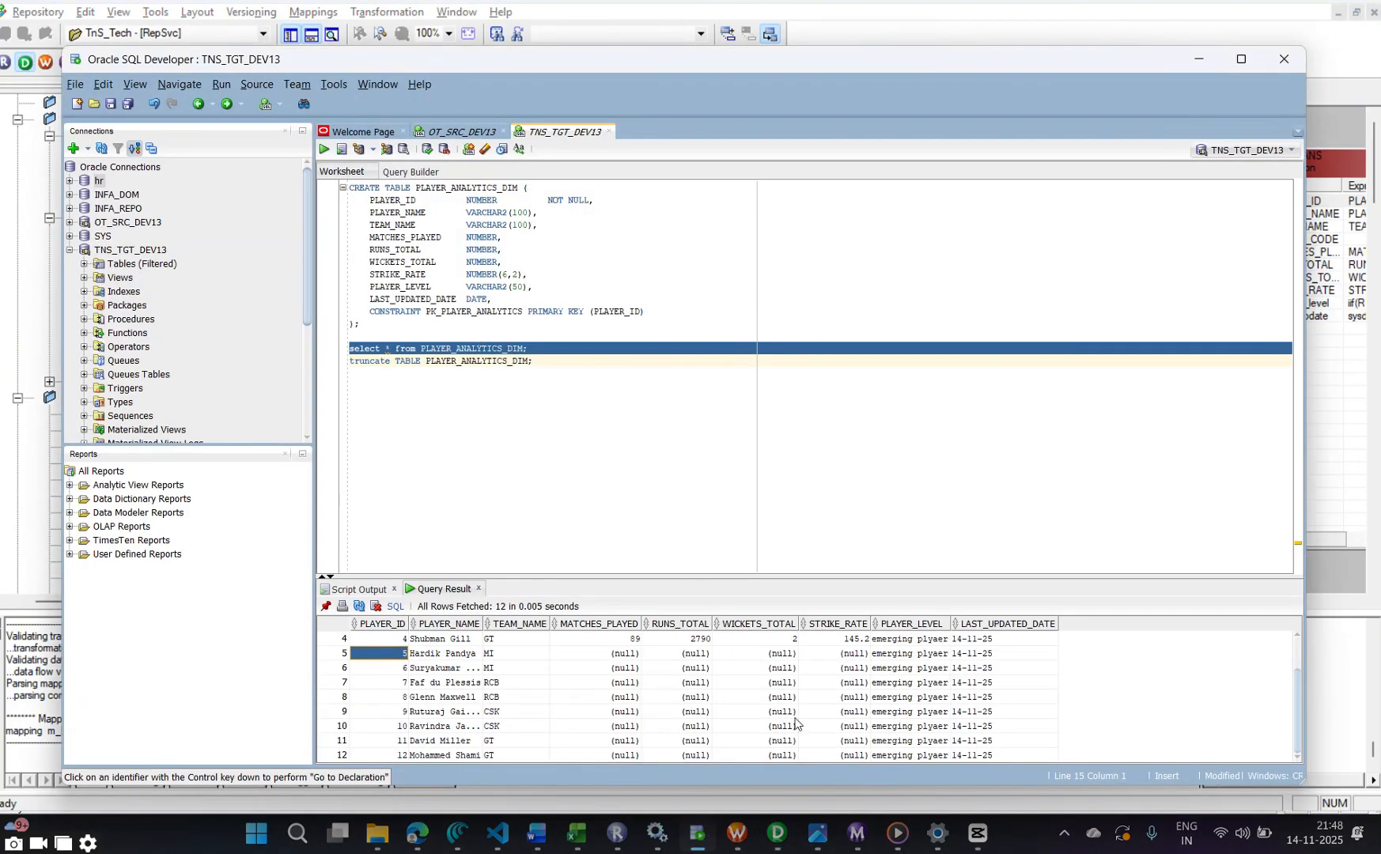
Switch to Workflow Manager, refresh the mapping of session s_m_PLAYER_ANALYTICS_DIM_stats and save it
click(747, 835)
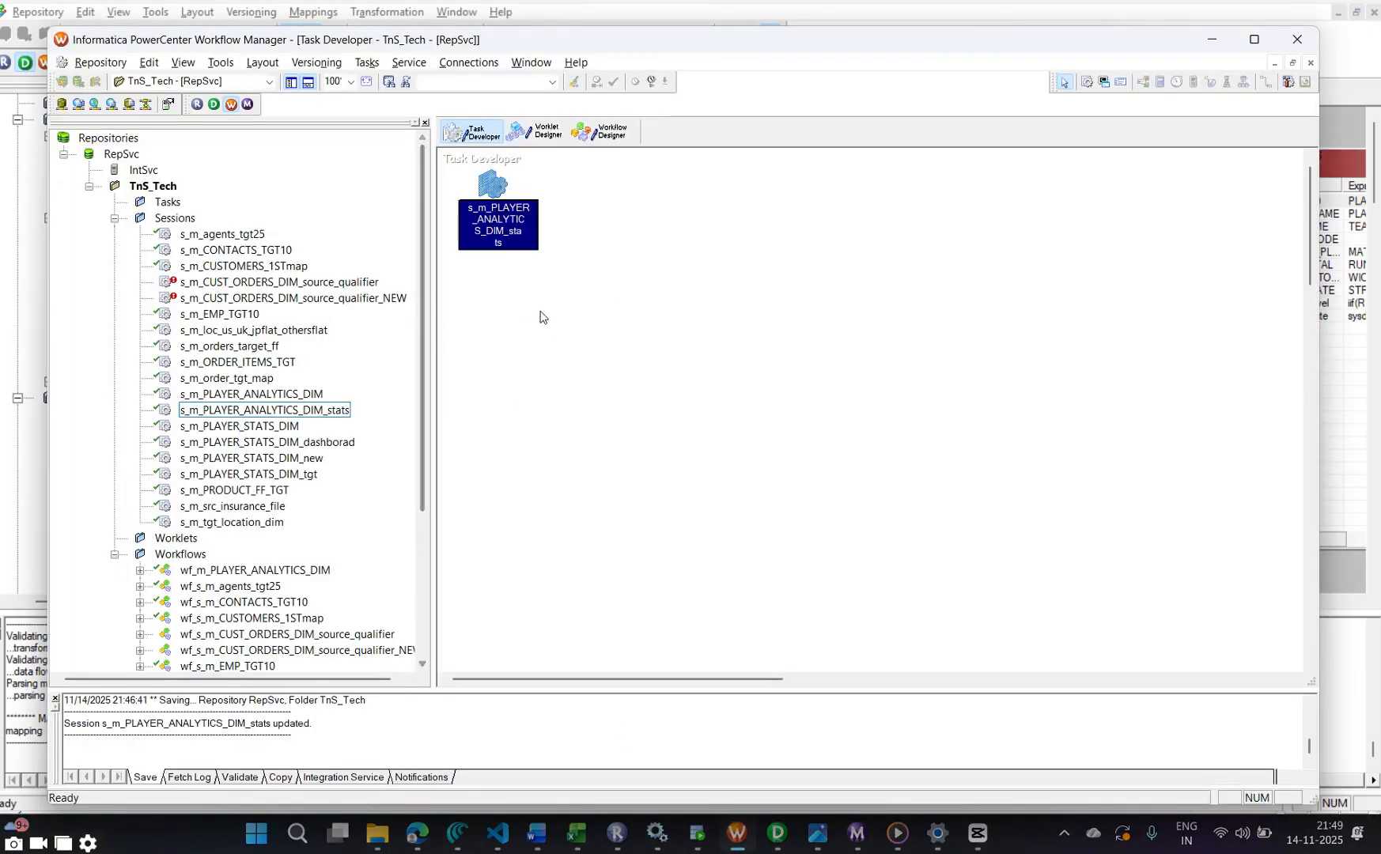
right_click(591, 250)
click(498, 193)
click(649, 211)
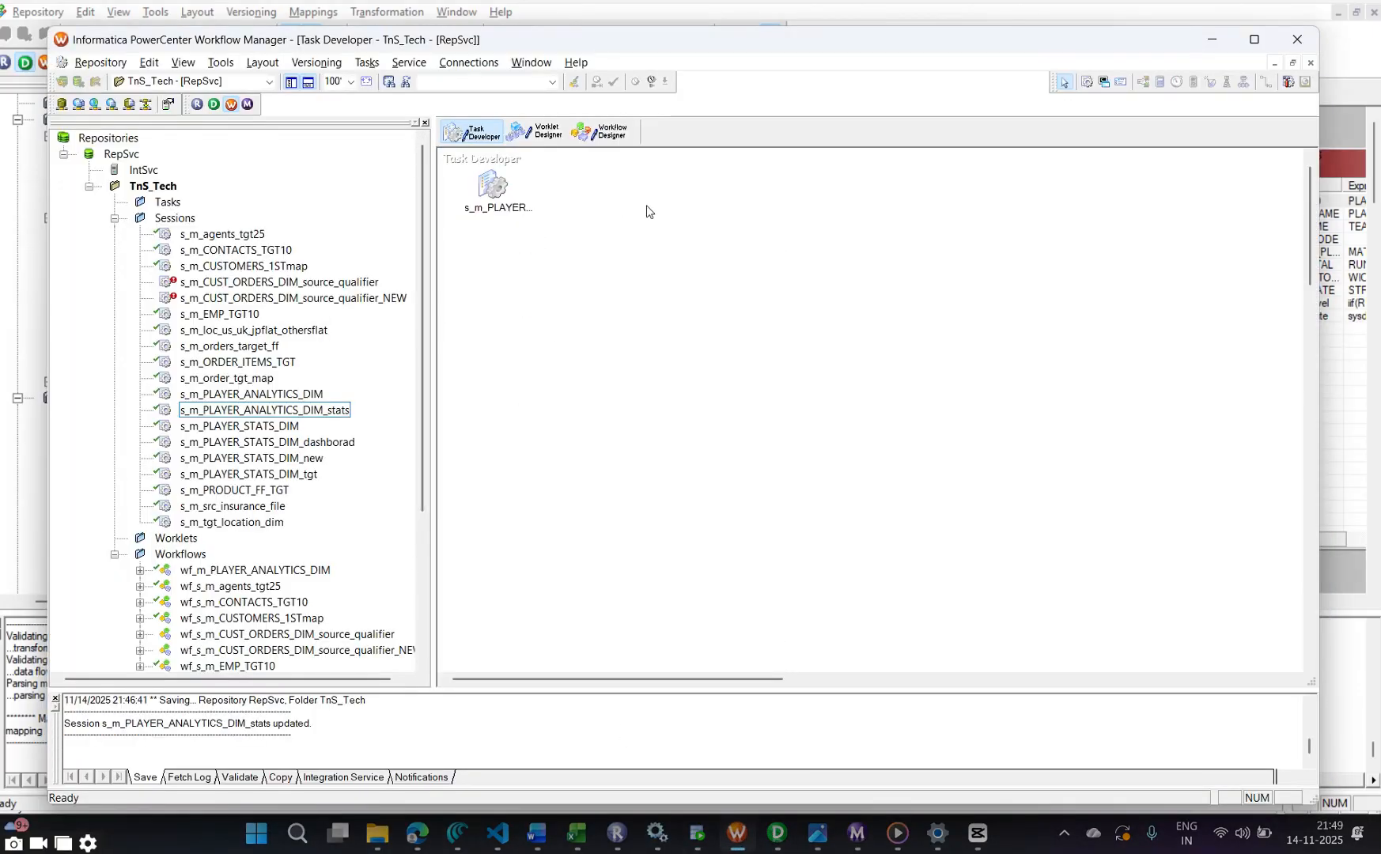
click(461, 202)
right_click(506, 194)
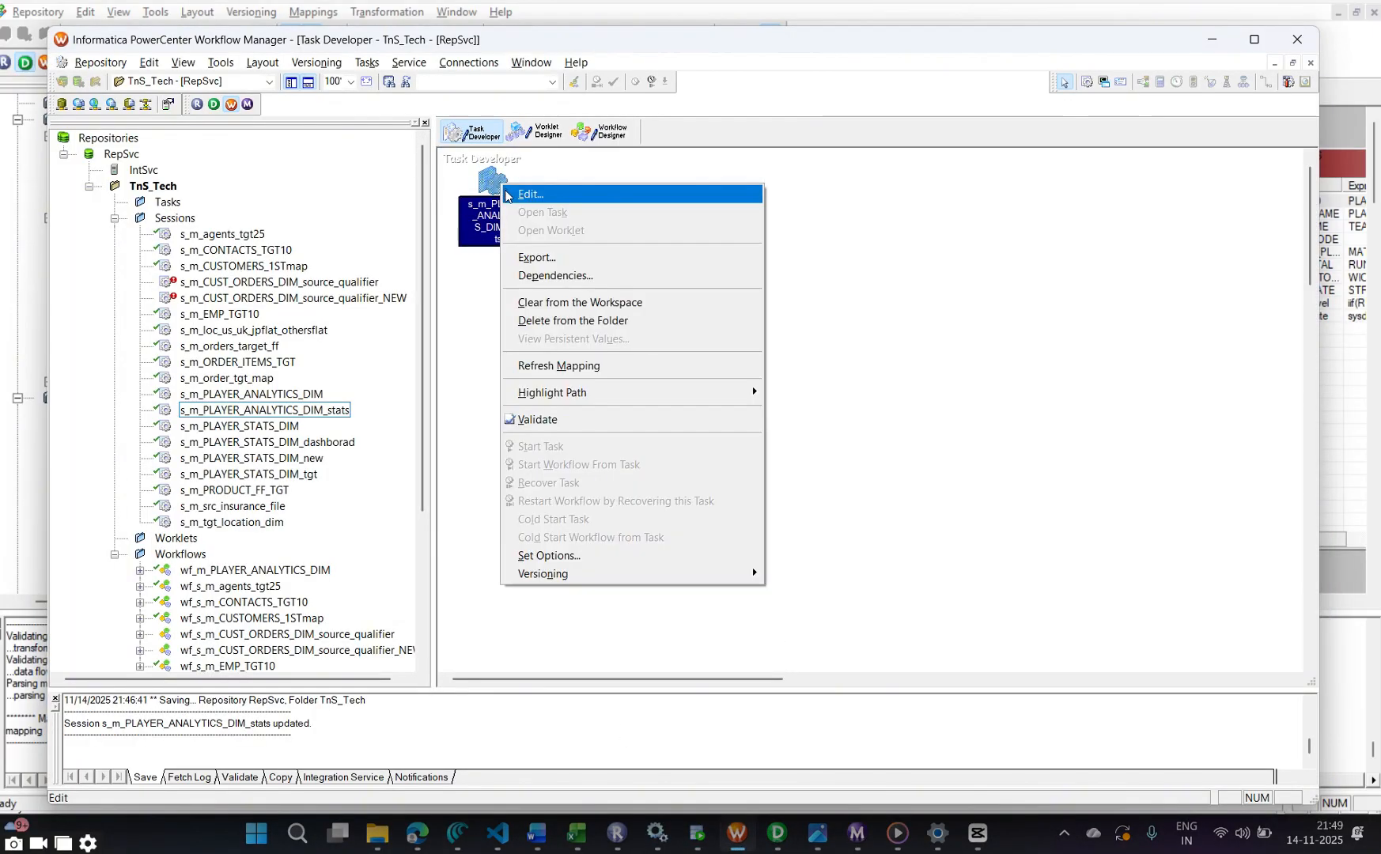
click(572, 368)
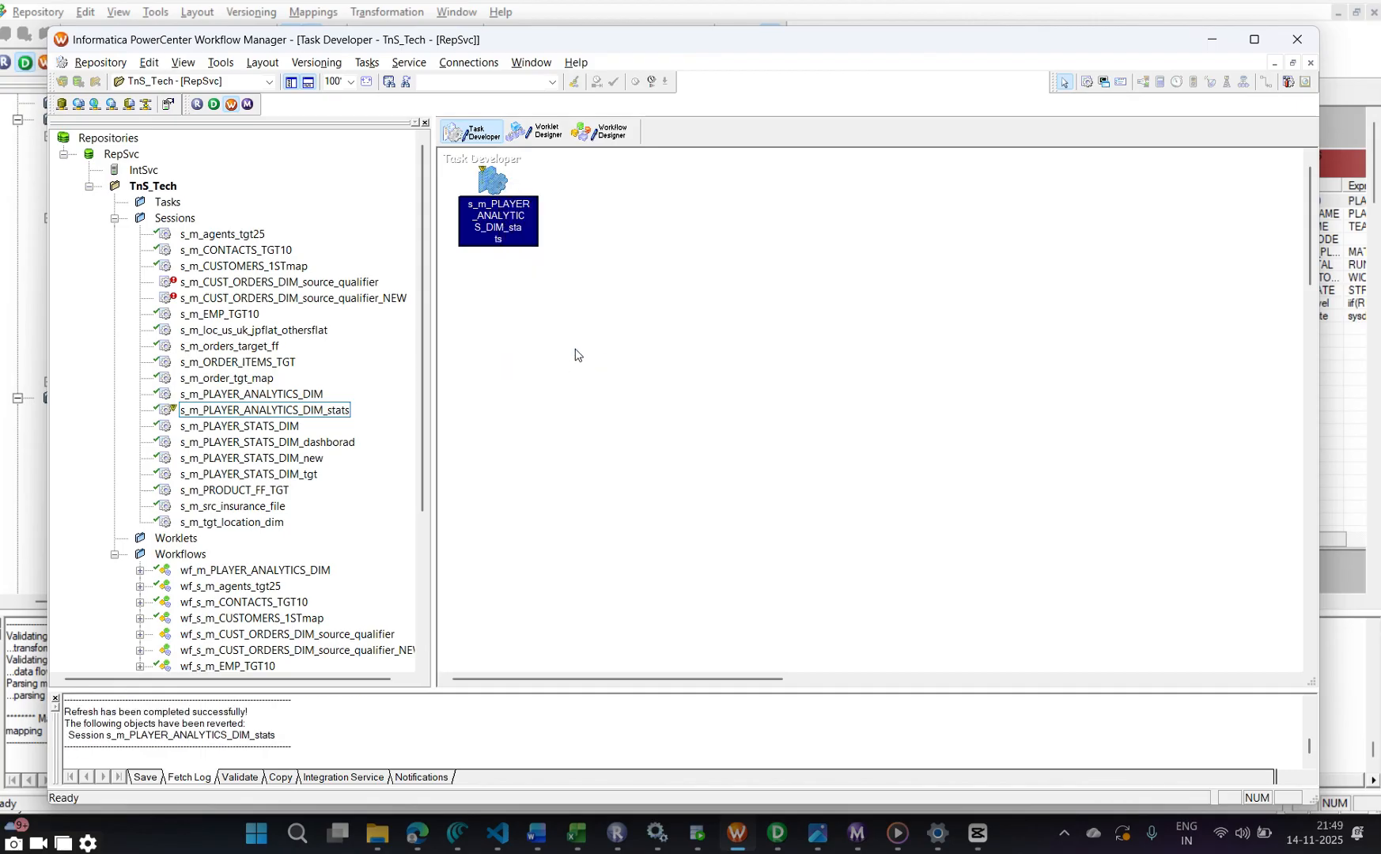
key(ctrl+s)
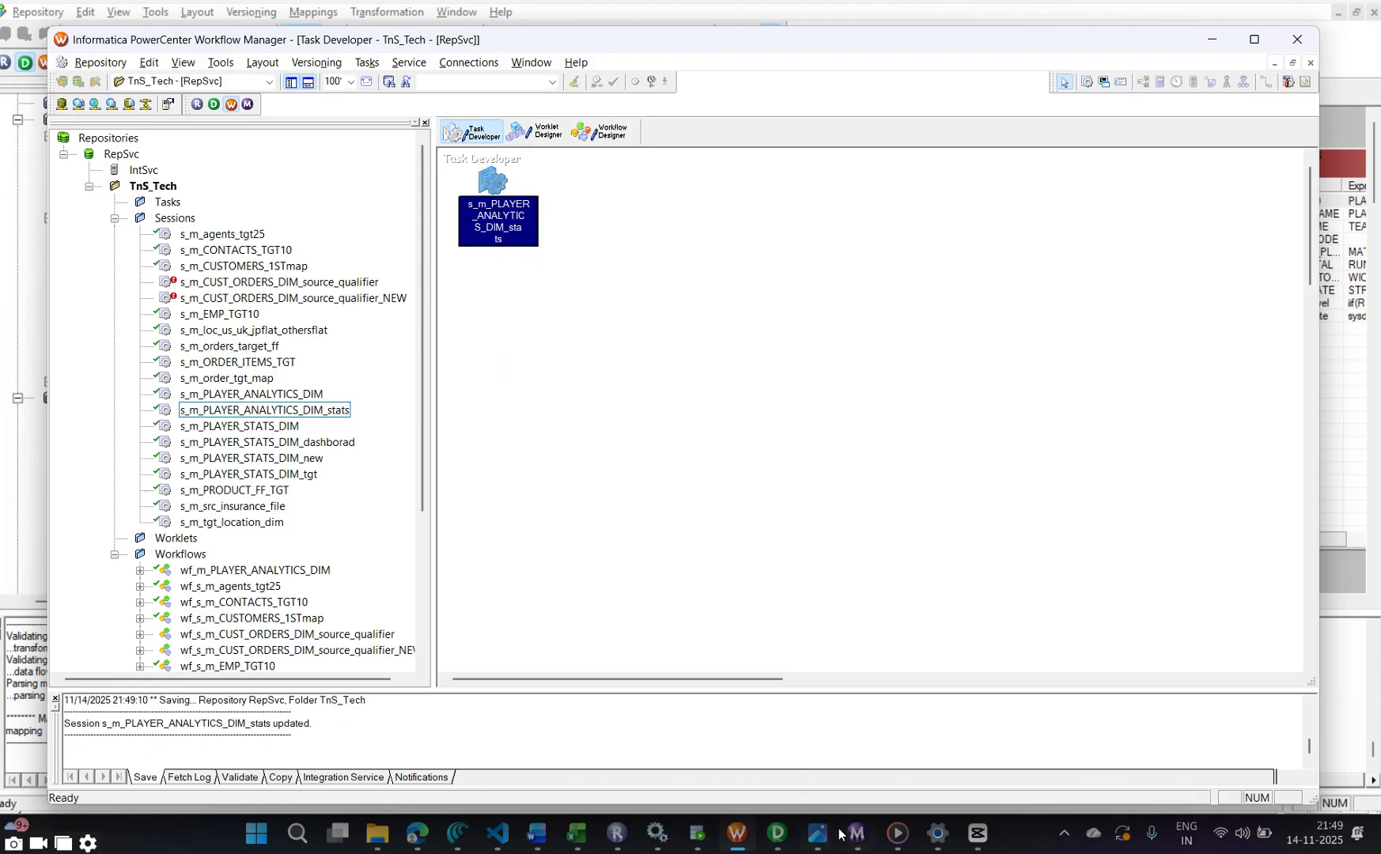
Switch to Workflow Monitor, restart wf_s_m_PLAYER_ANALYTICS_DIM_stats and check the new run's source and target statistics
click(854, 835)
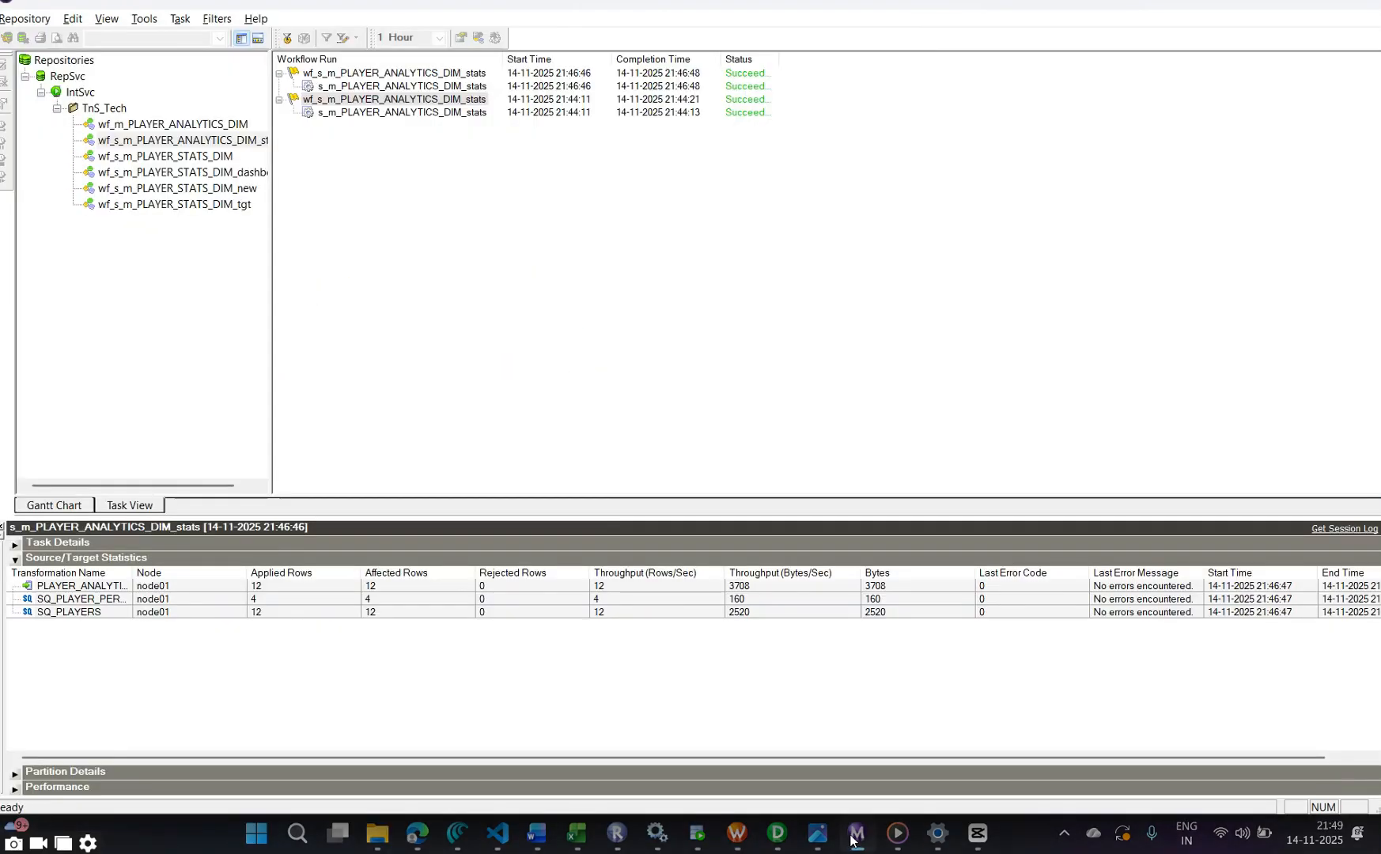
right_click(354, 104)
click(407, 157)
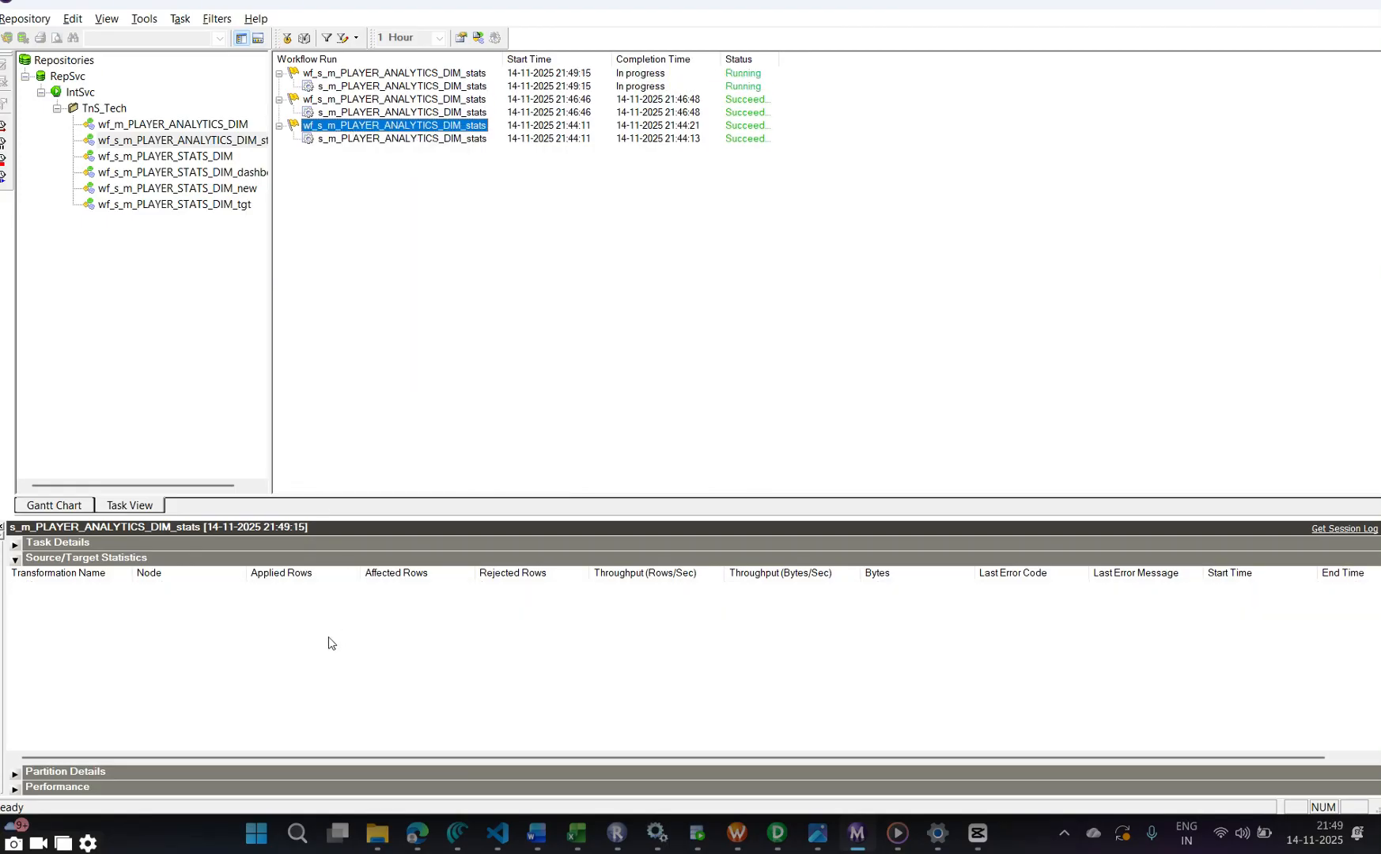
click(278, 615)
click(273, 589)
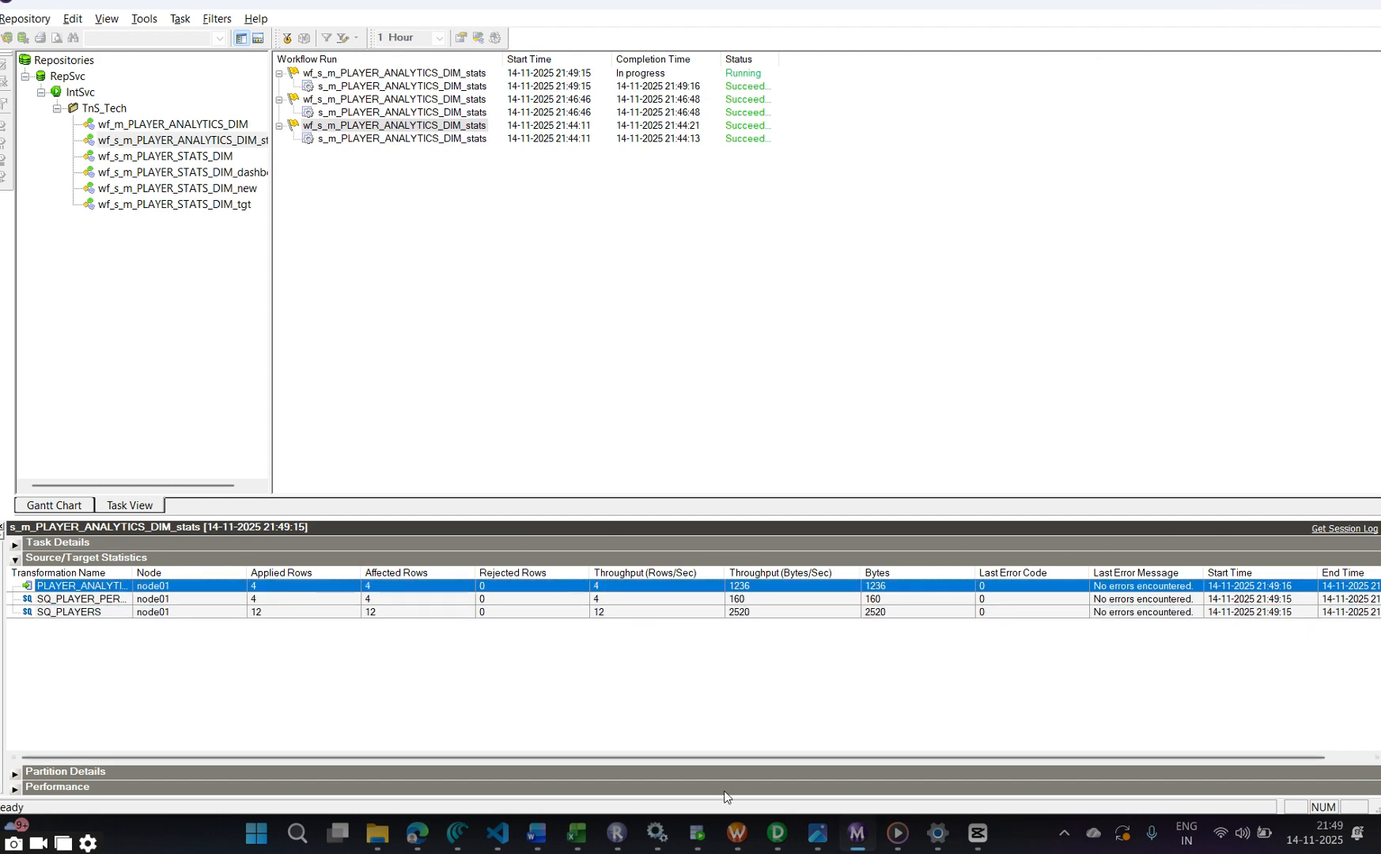
Switch to Oracle SQL Developer and rerun select * from PLAYER_ANALYTICS_DIM to check the detail outer join load
click(697, 832)
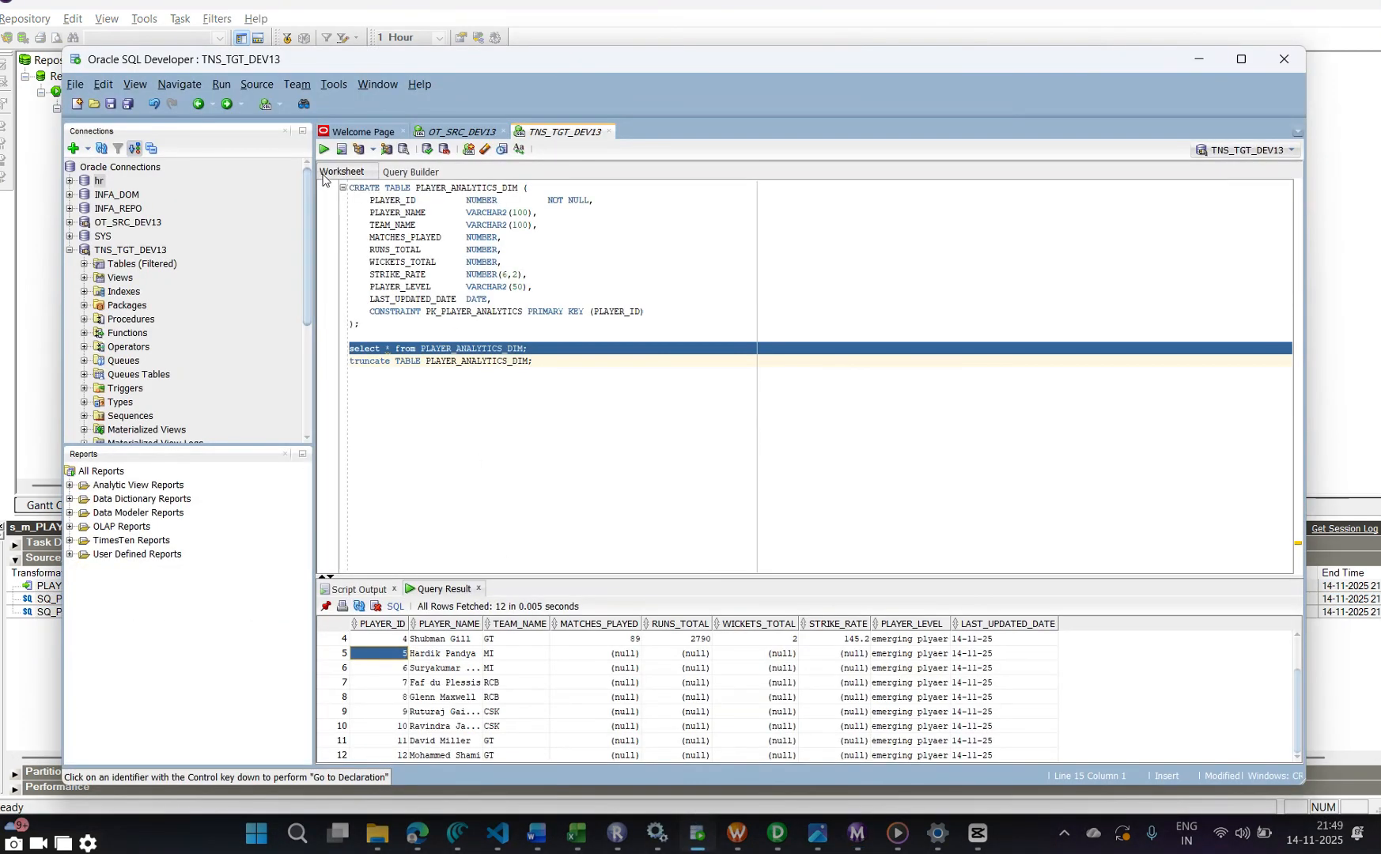
click(324, 149)
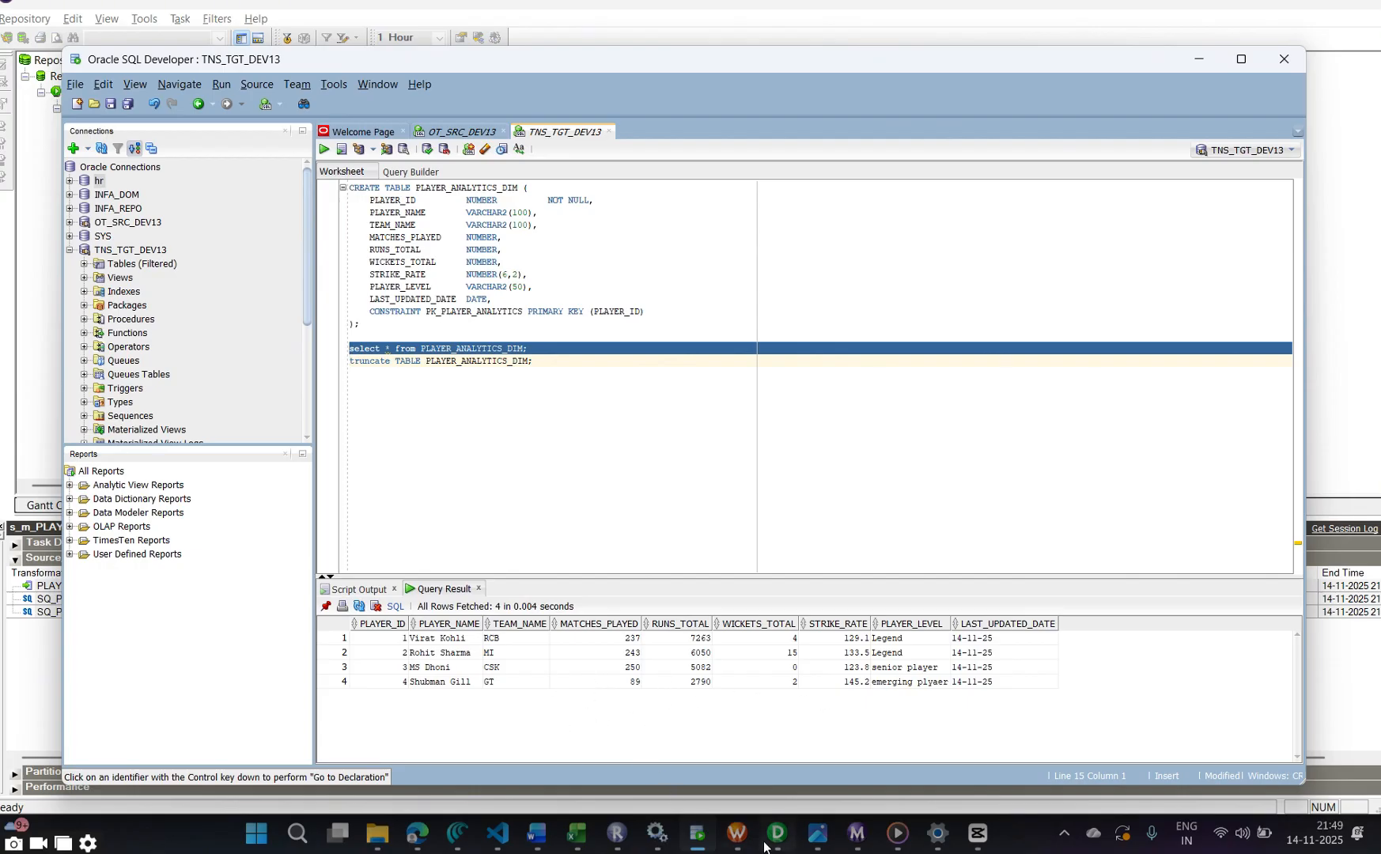
Switch back to Informatica Designer and set the JNRTRANS join type to Full Outer Join
mouse_move(735, 839)
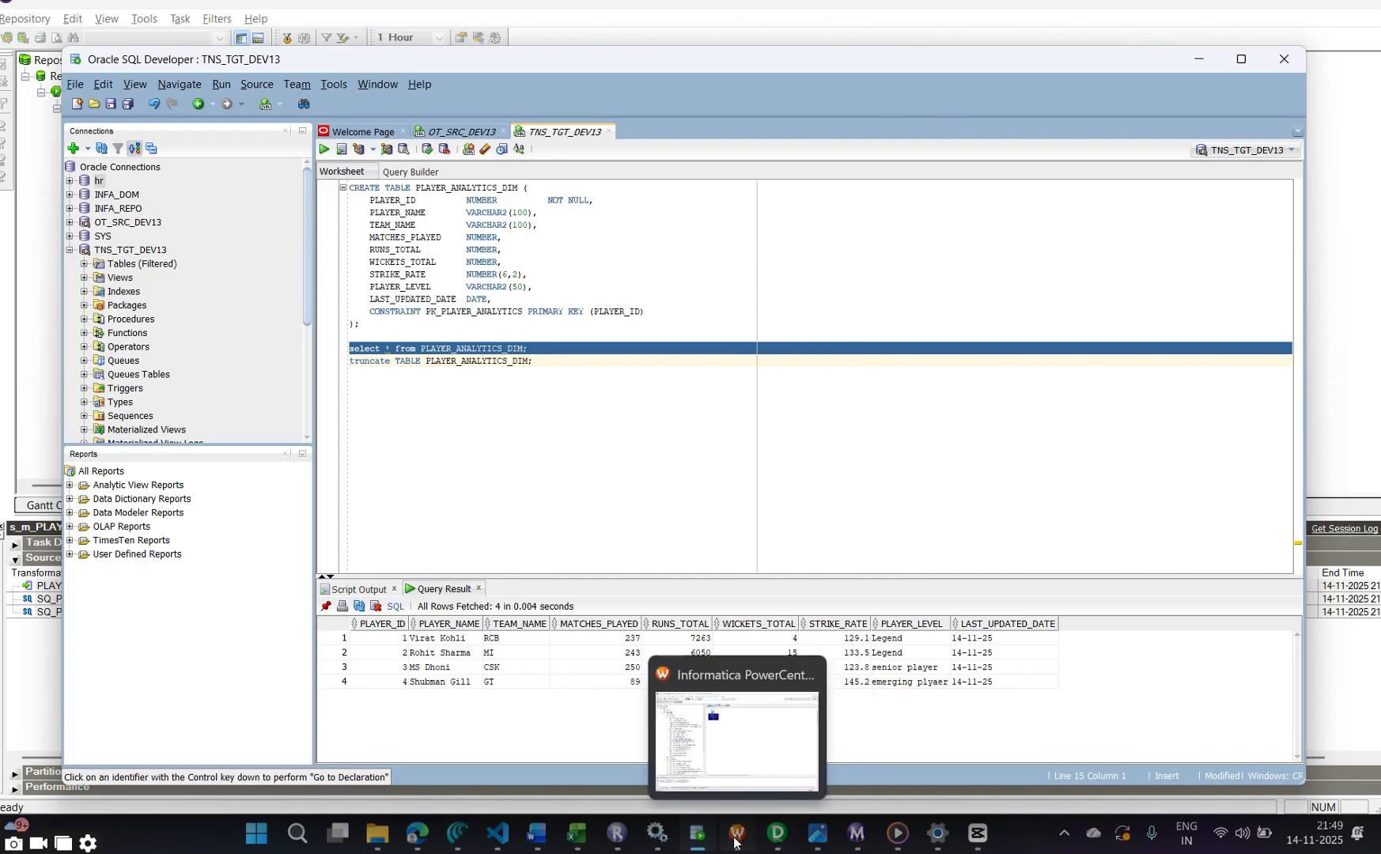
click(736, 840)
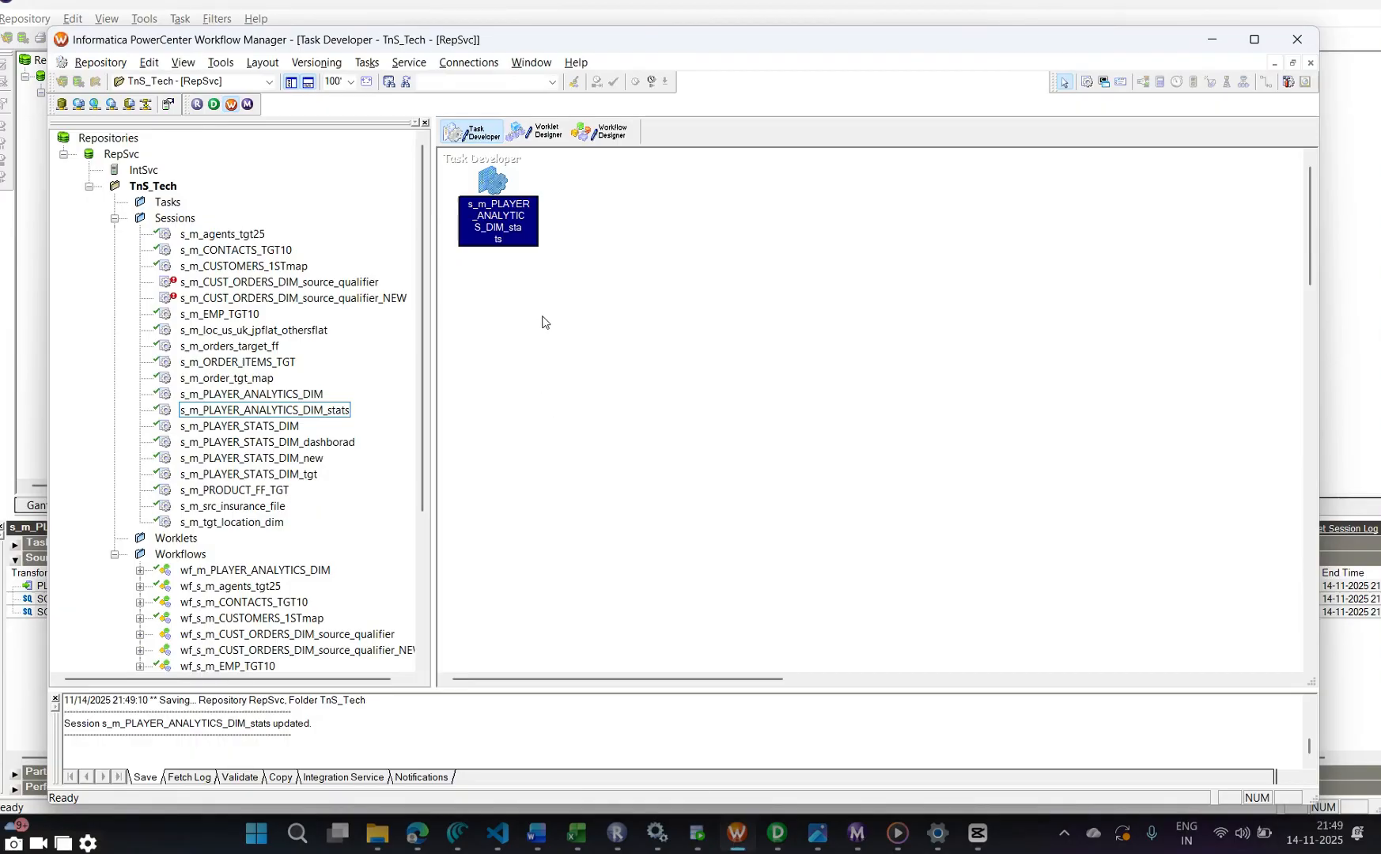
click(778, 840)
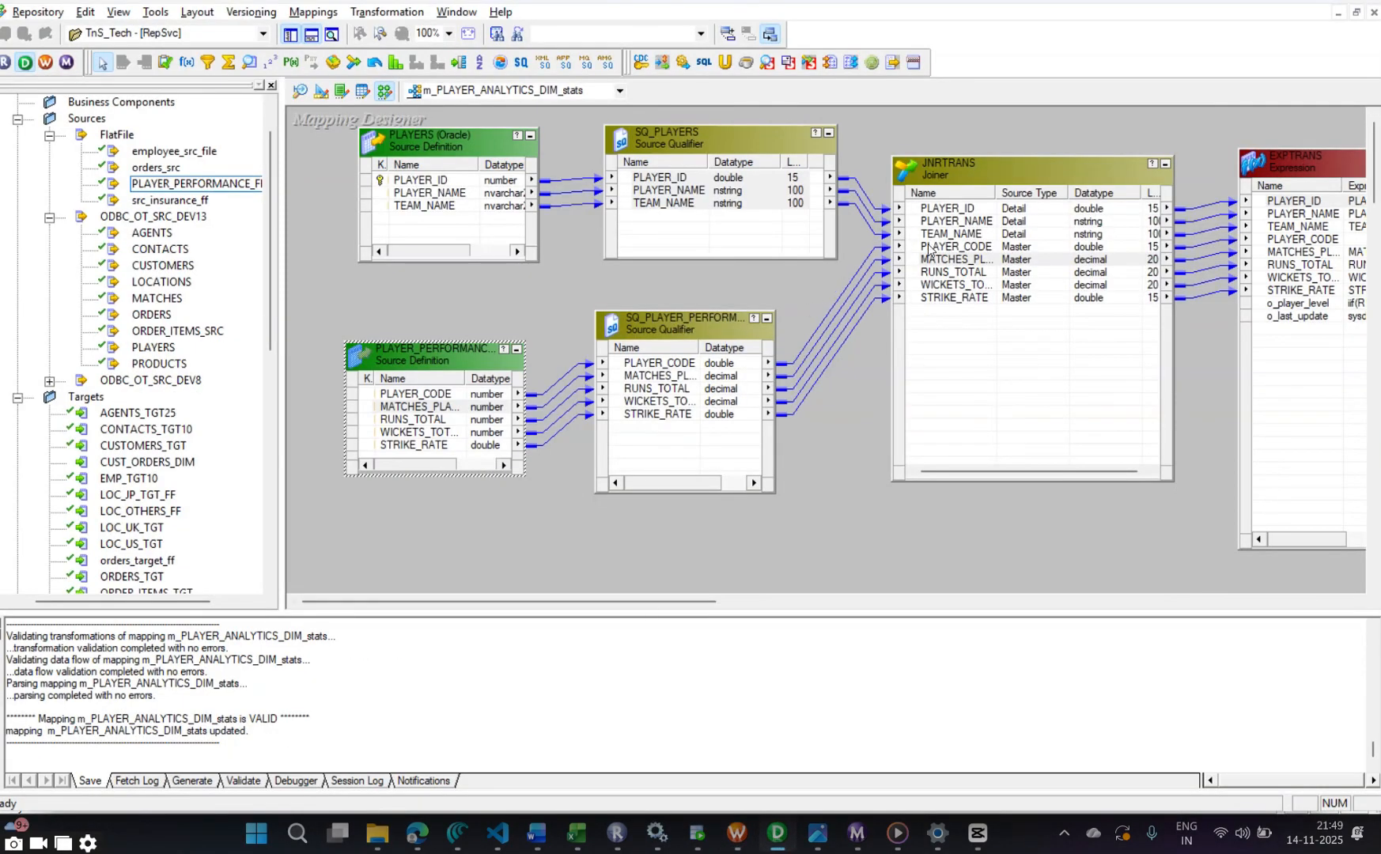
click(985, 248)
double_click(984, 247)
click(611, 302)
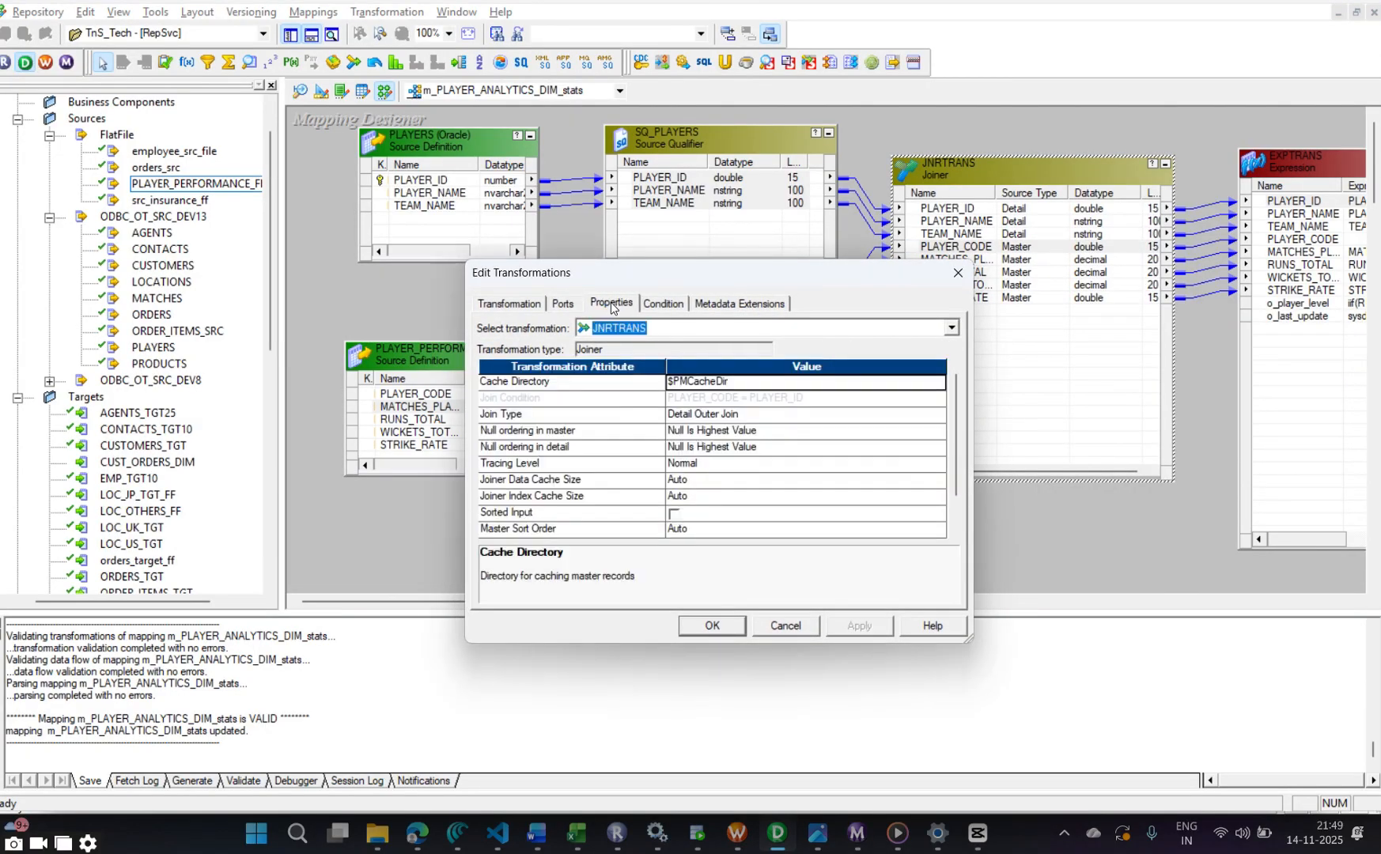
click(767, 418)
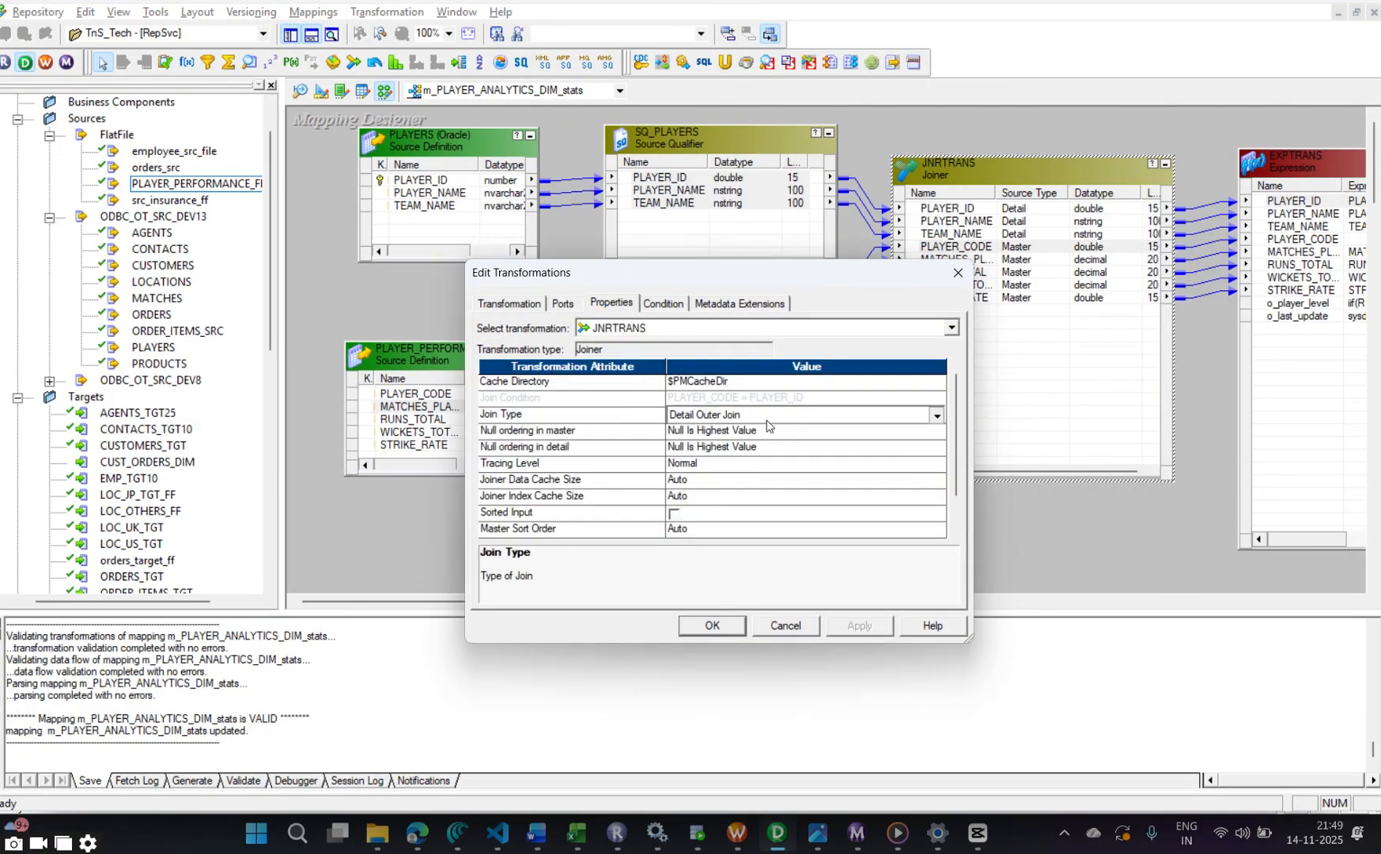
click(767, 418)
click(736, 457)
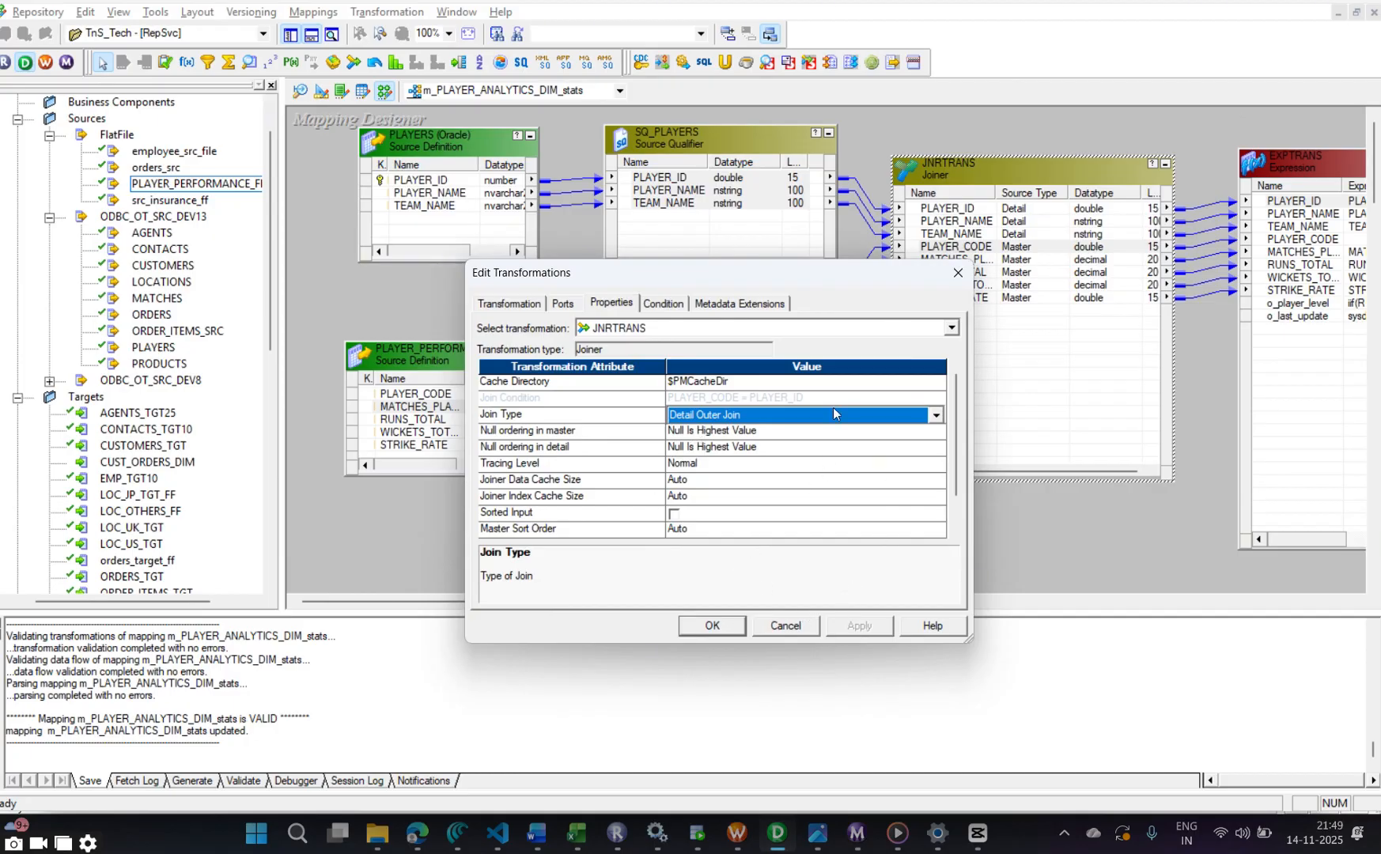
click(733, 417)
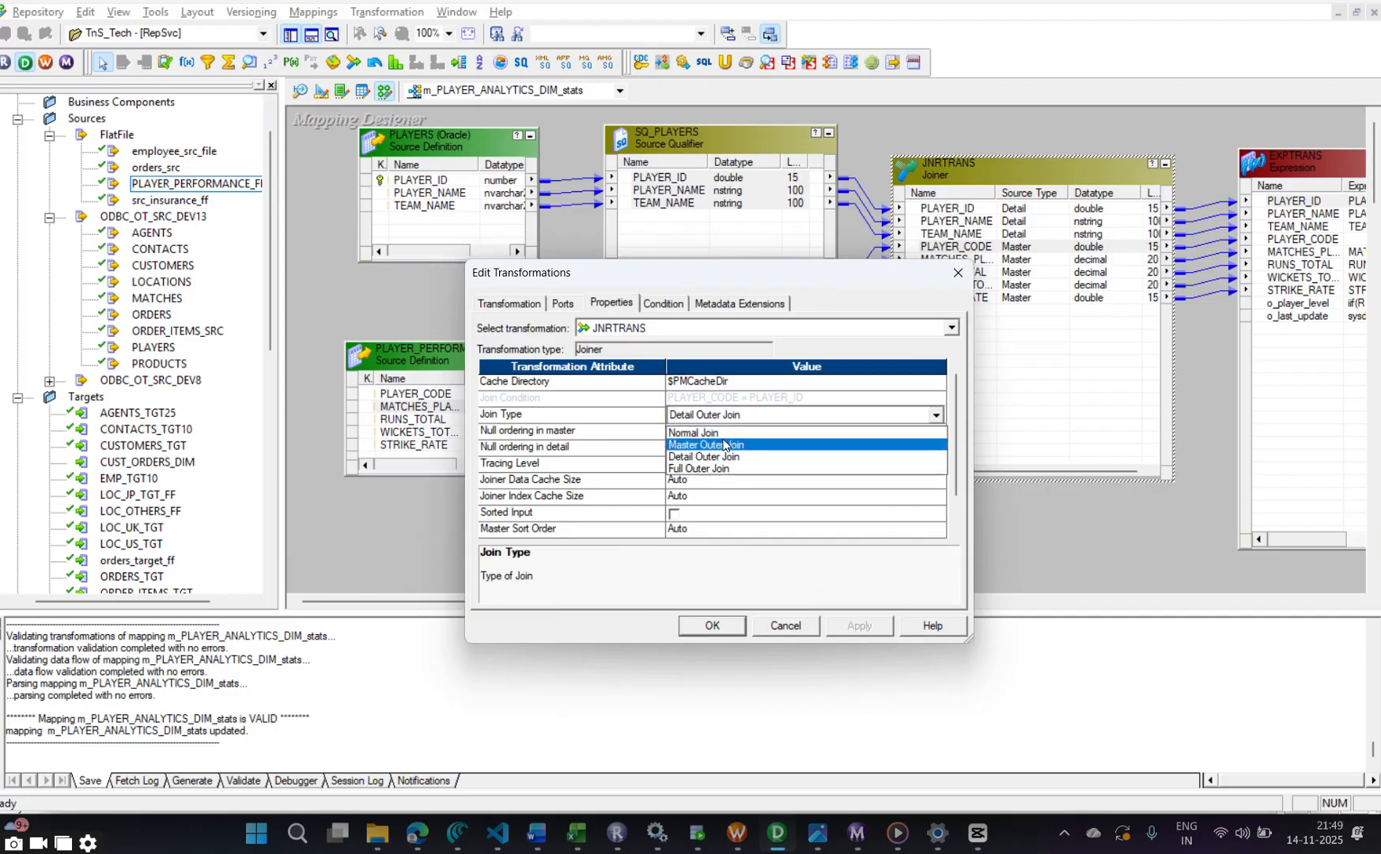
click(723, 468)
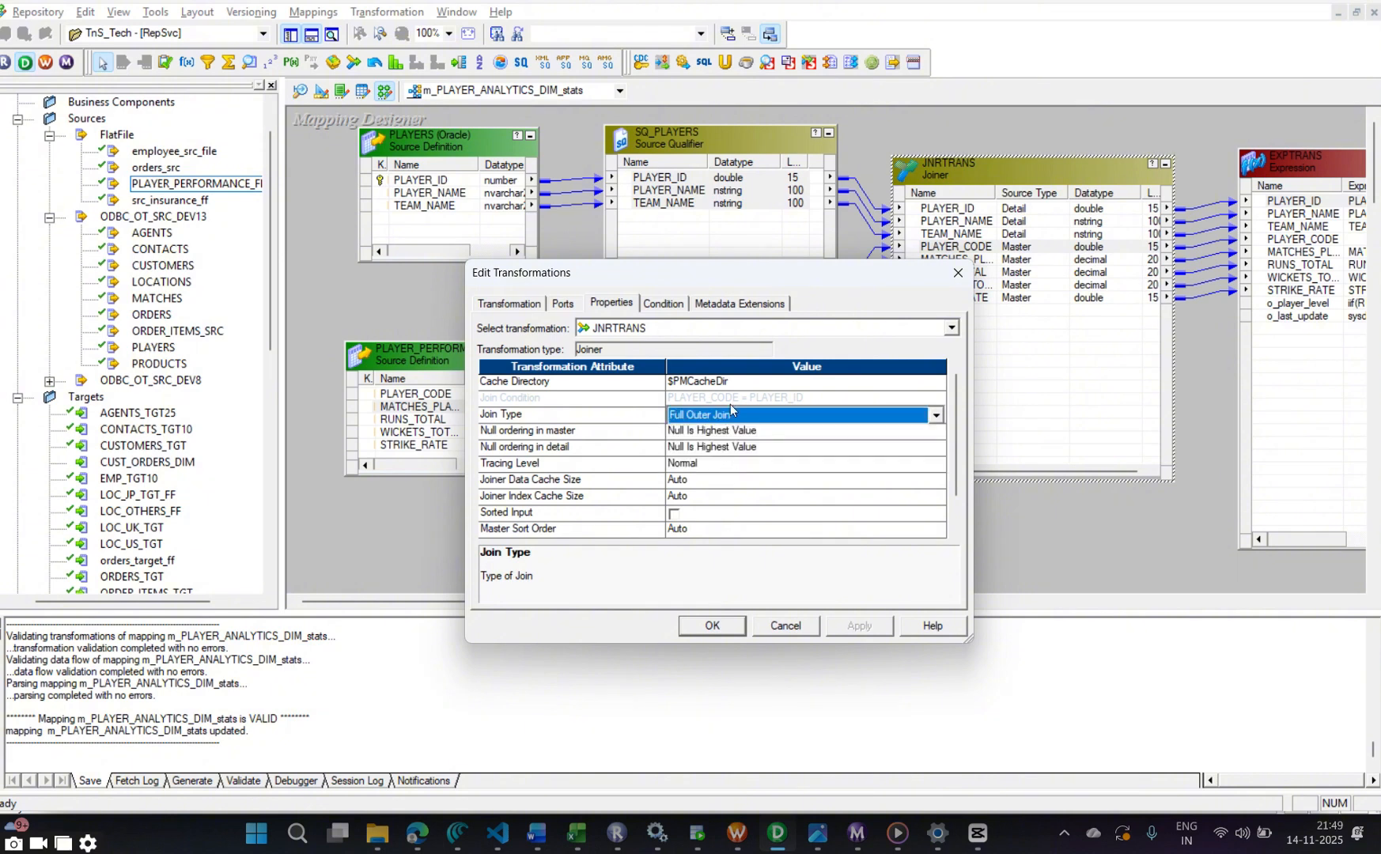
click(730, 400)
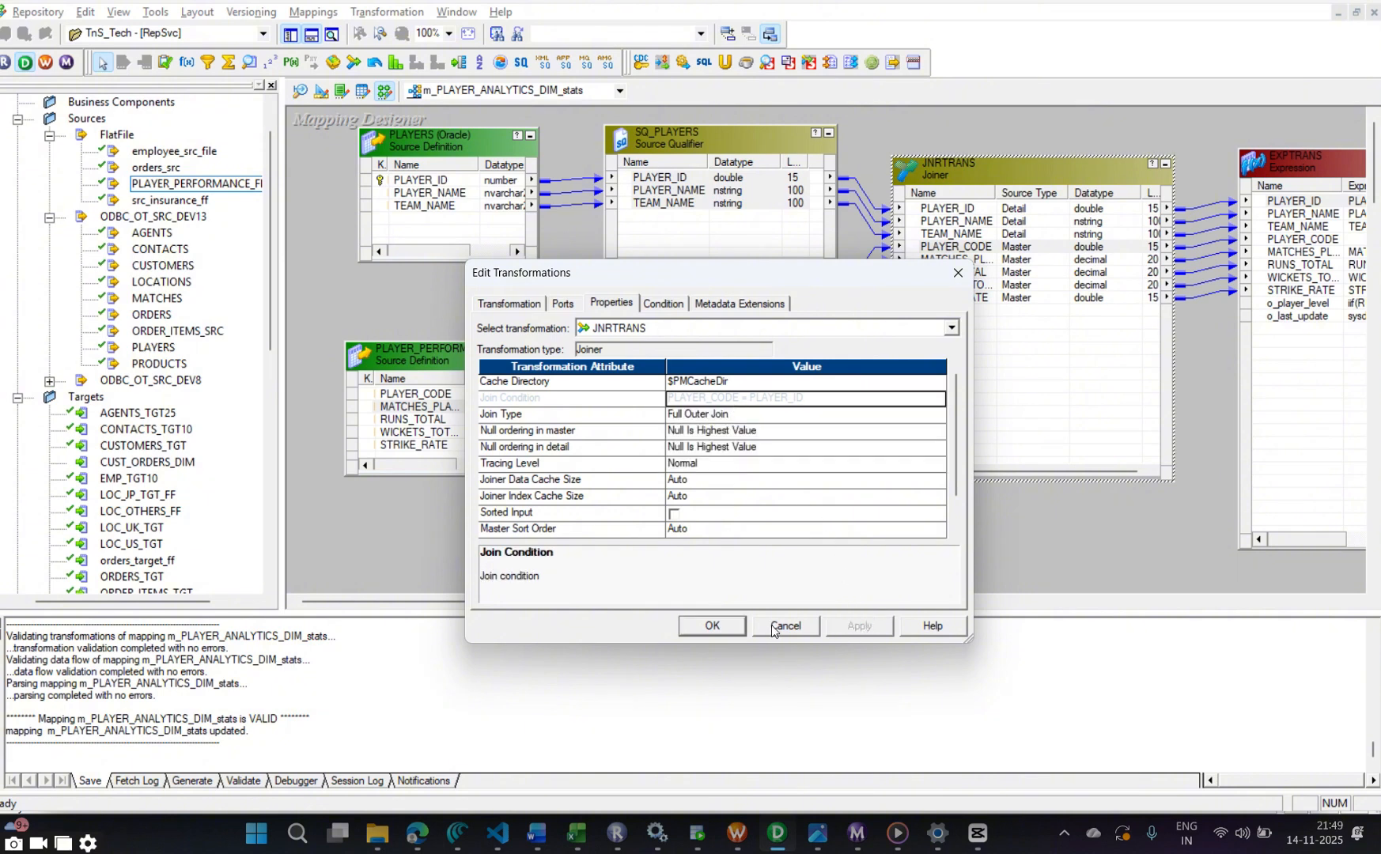
click(710, 626)
key(ctrl+a)
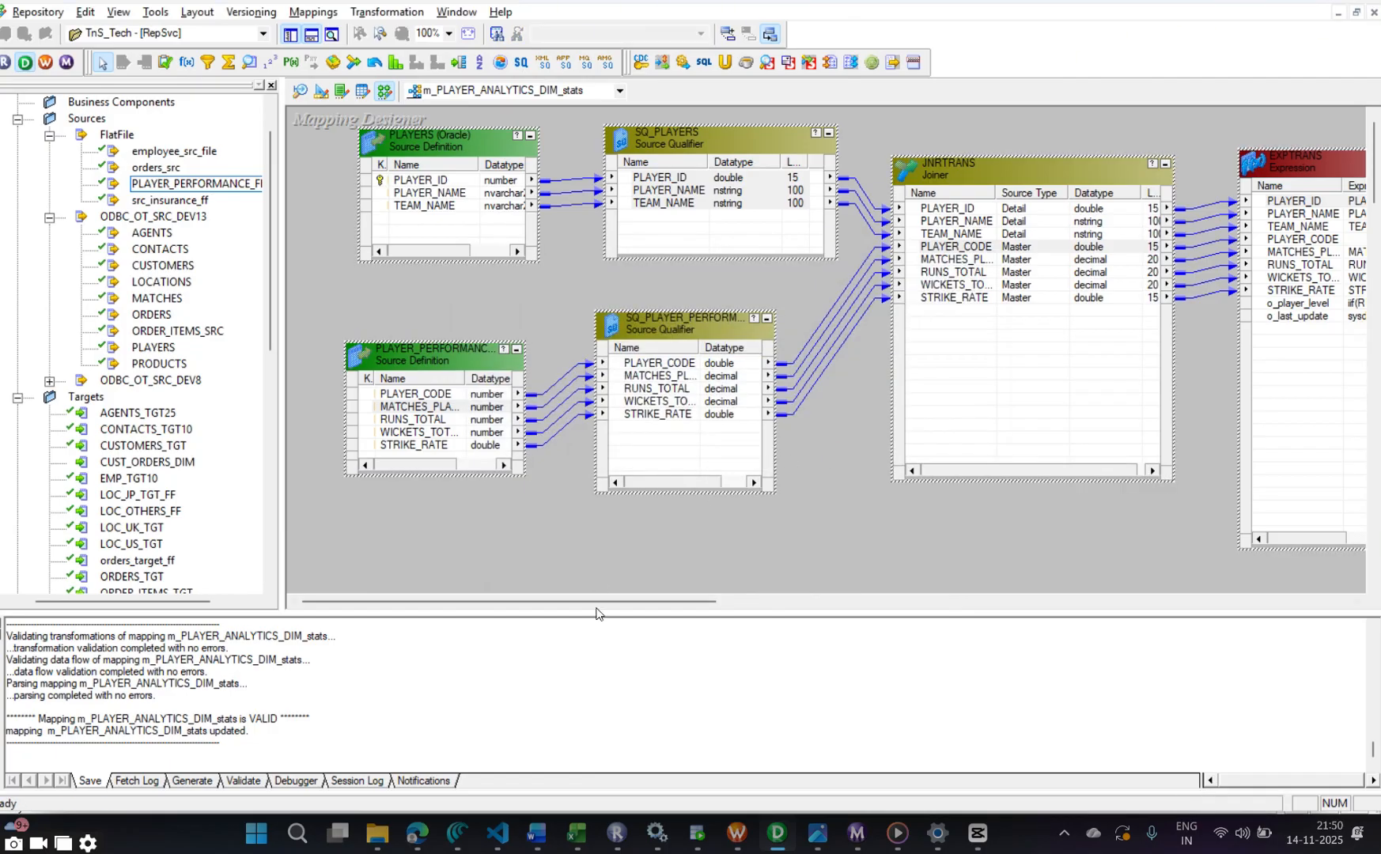
In Workflow Manager, refresh s_m_PLAYER_ANALYTICS_DIM_stats with the full outer join mapping and save the session
click(736, 833)
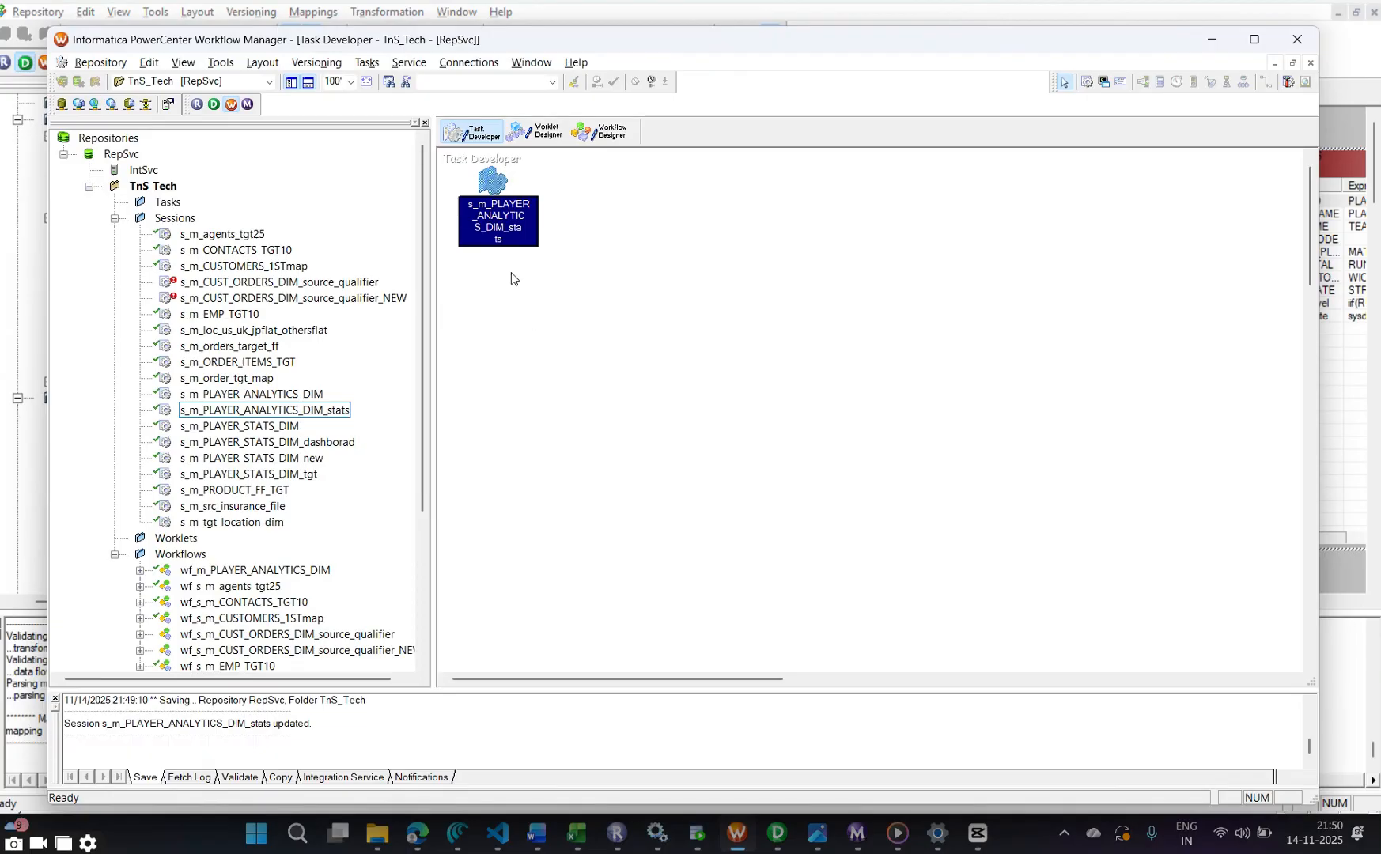
click(506, 177)
right_click(601, 220)
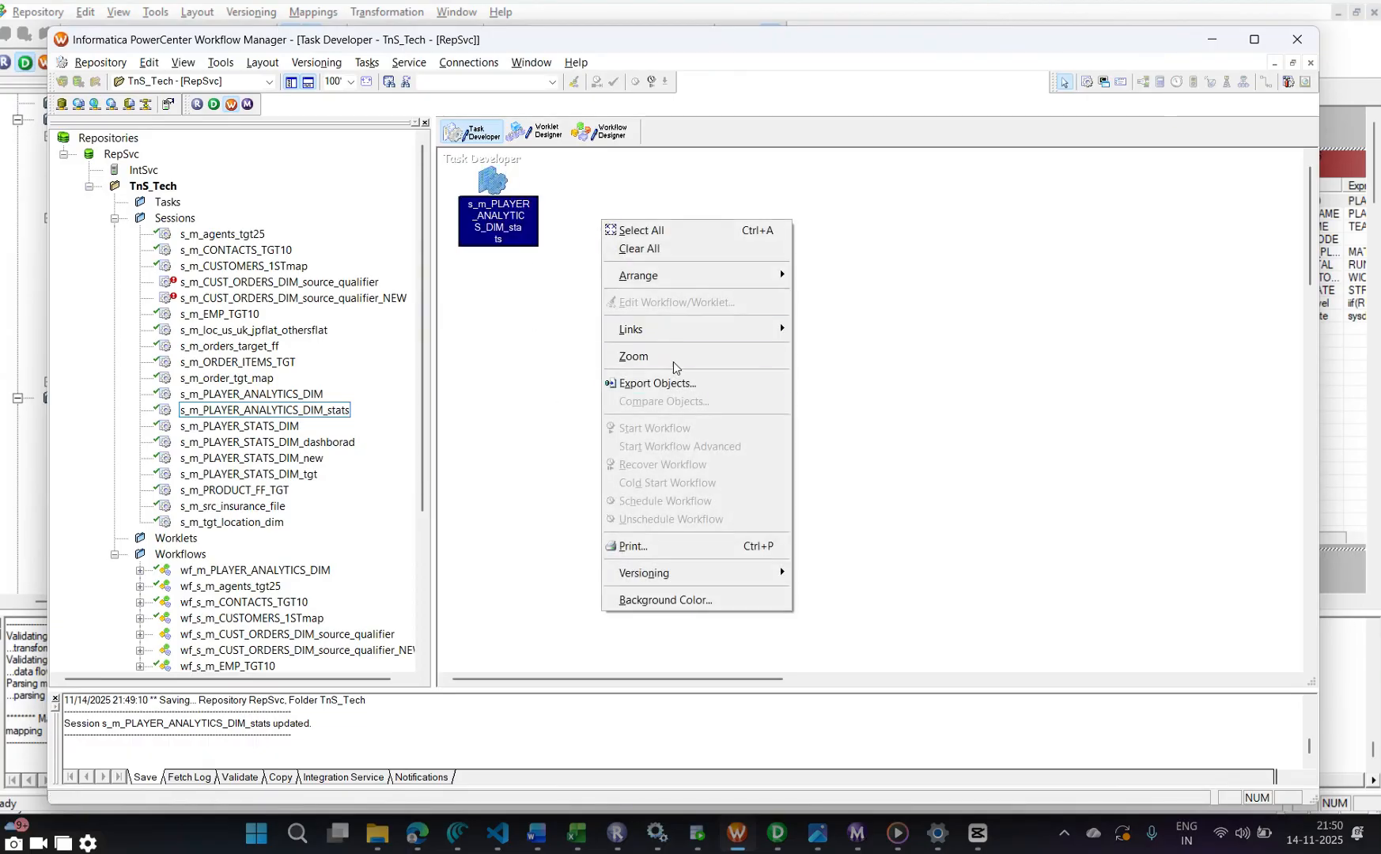
click(492, 196)
right_click(492, 197)
click(571, 381)
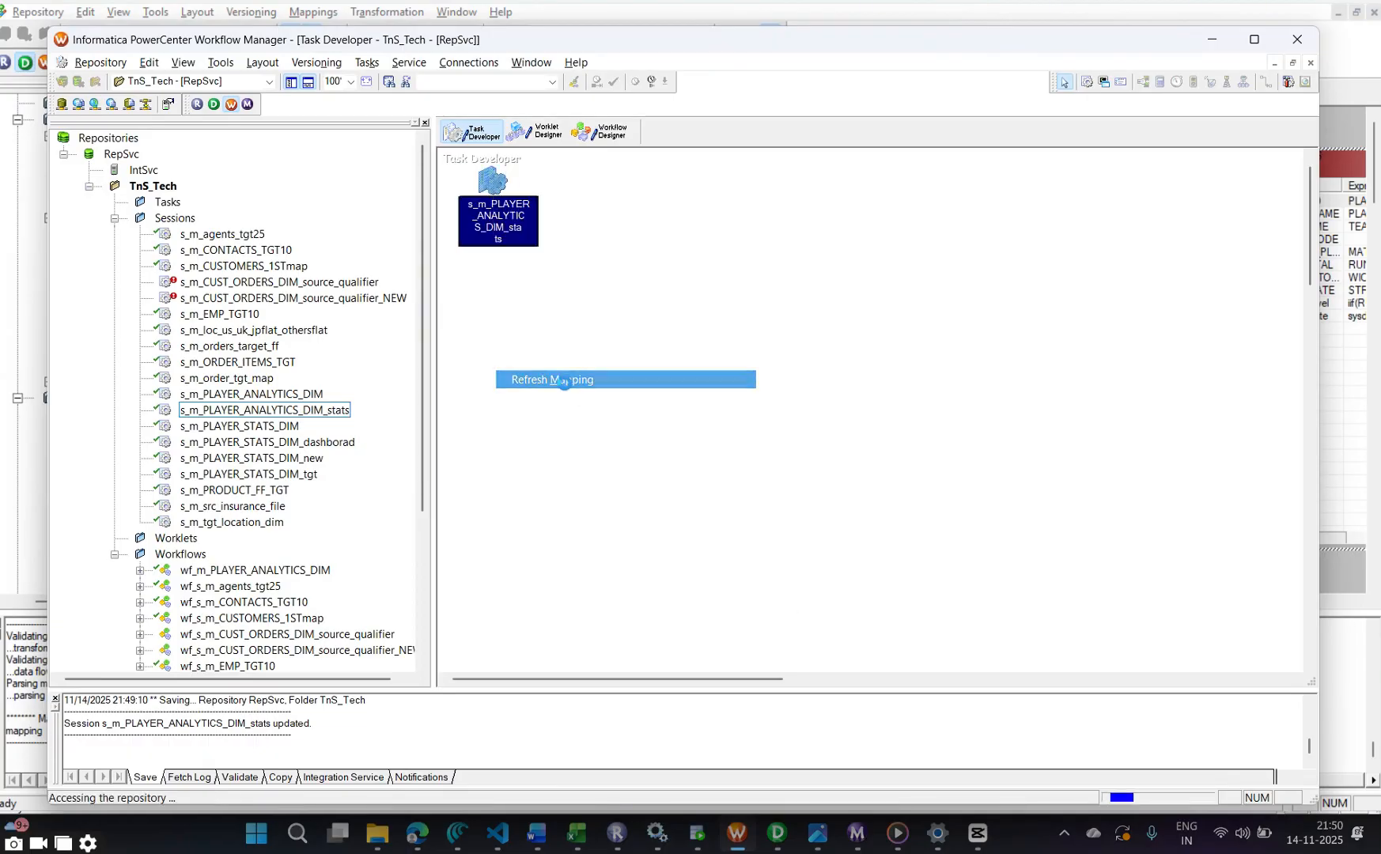
key(ctrl+s)
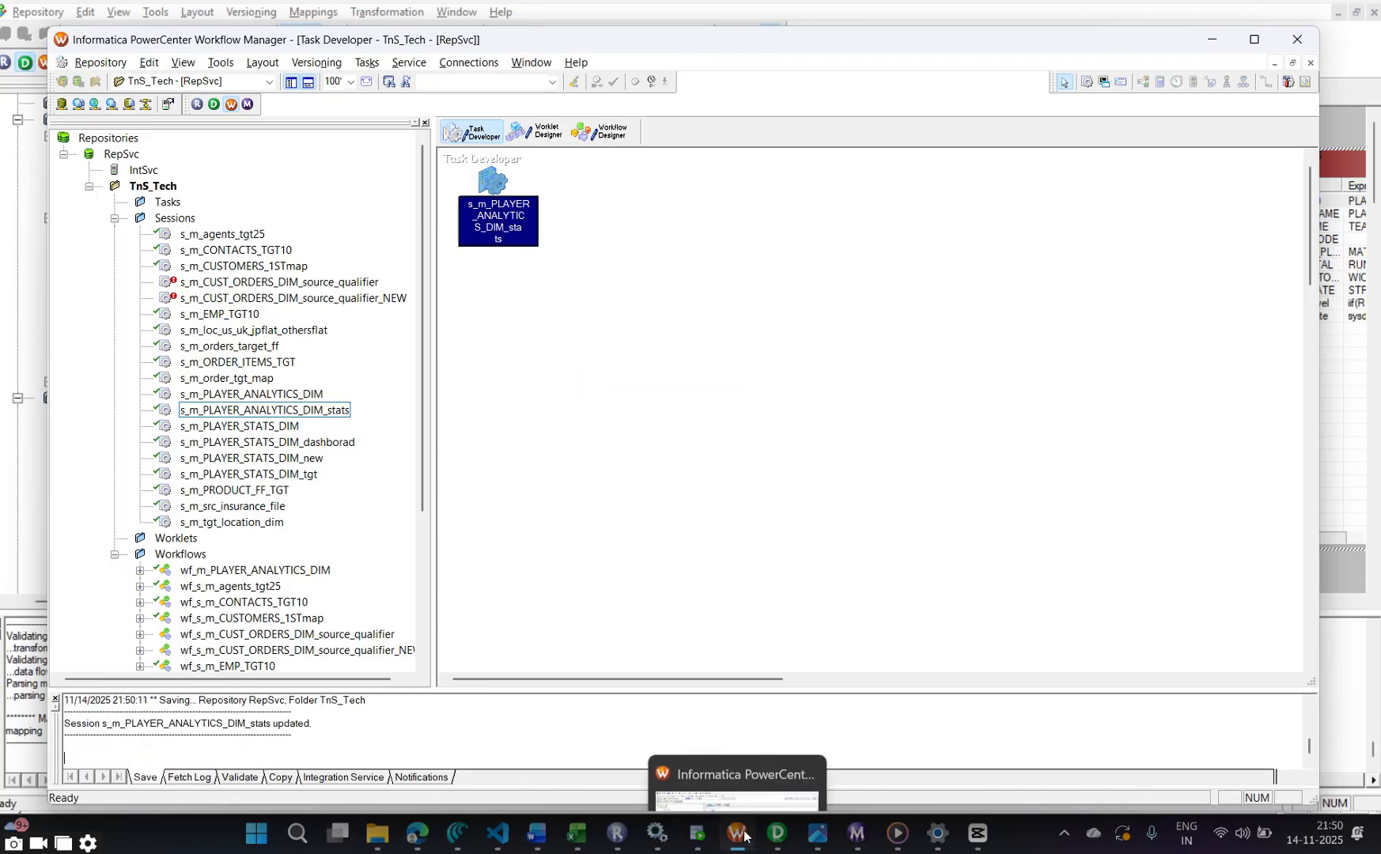
In Workflow Monitor, restart wf_s_m_PLAYER_ANALYTICS_DIM_stats and compare the applied rows of both source qualifiers and the target
mouse_move(770, 845)
click(866, 837)
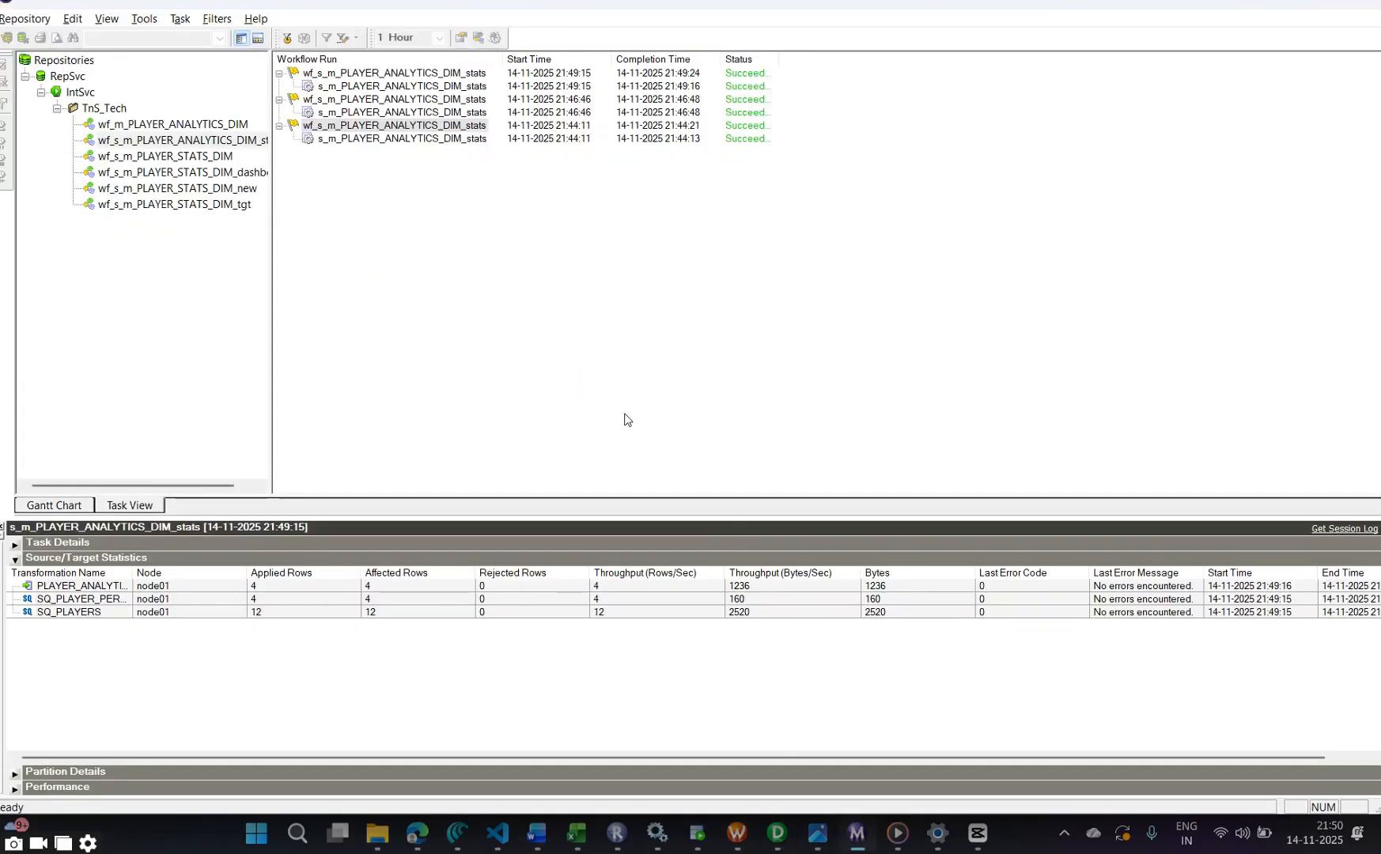
right_click(394, 127)
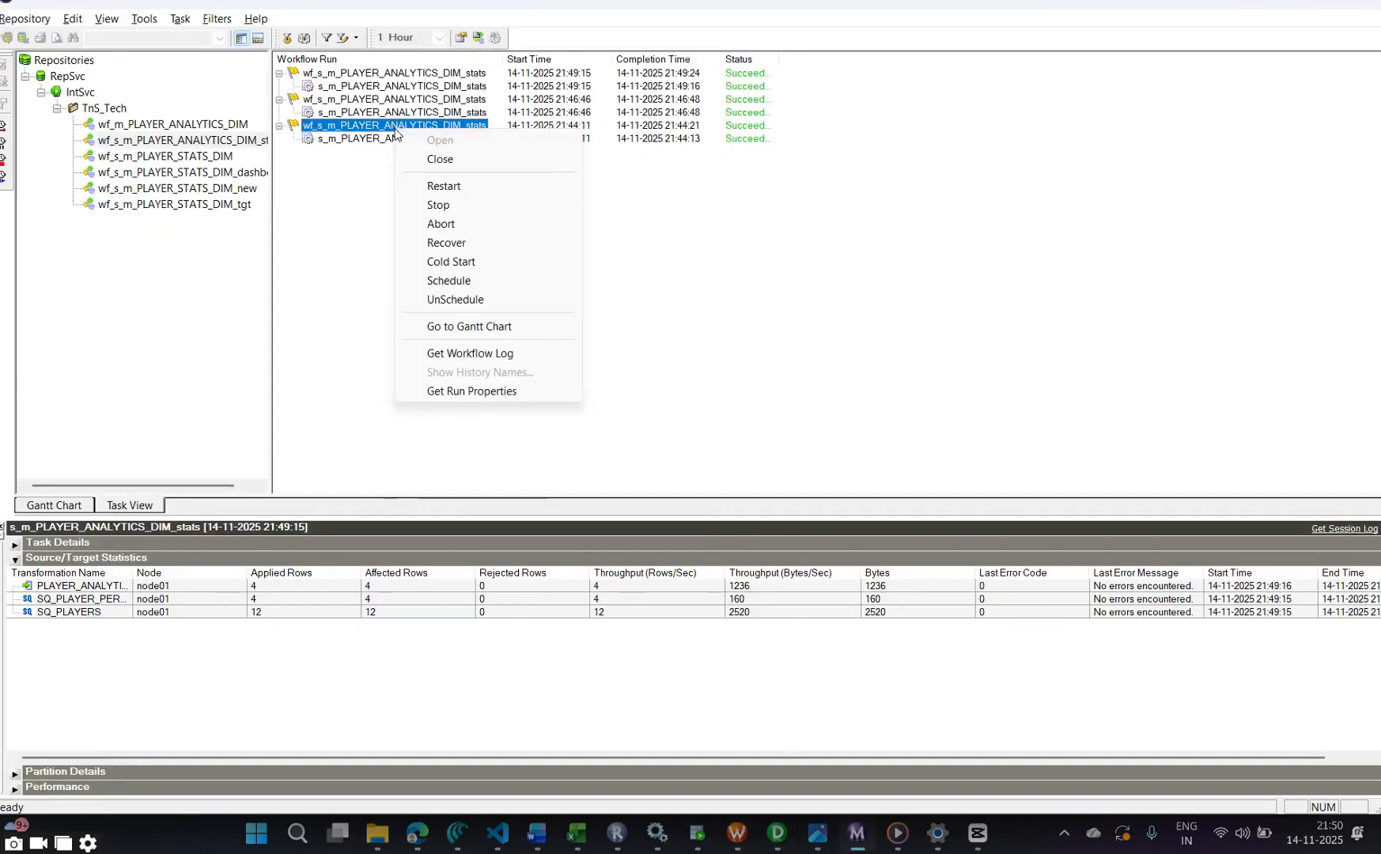
click(452, 187)
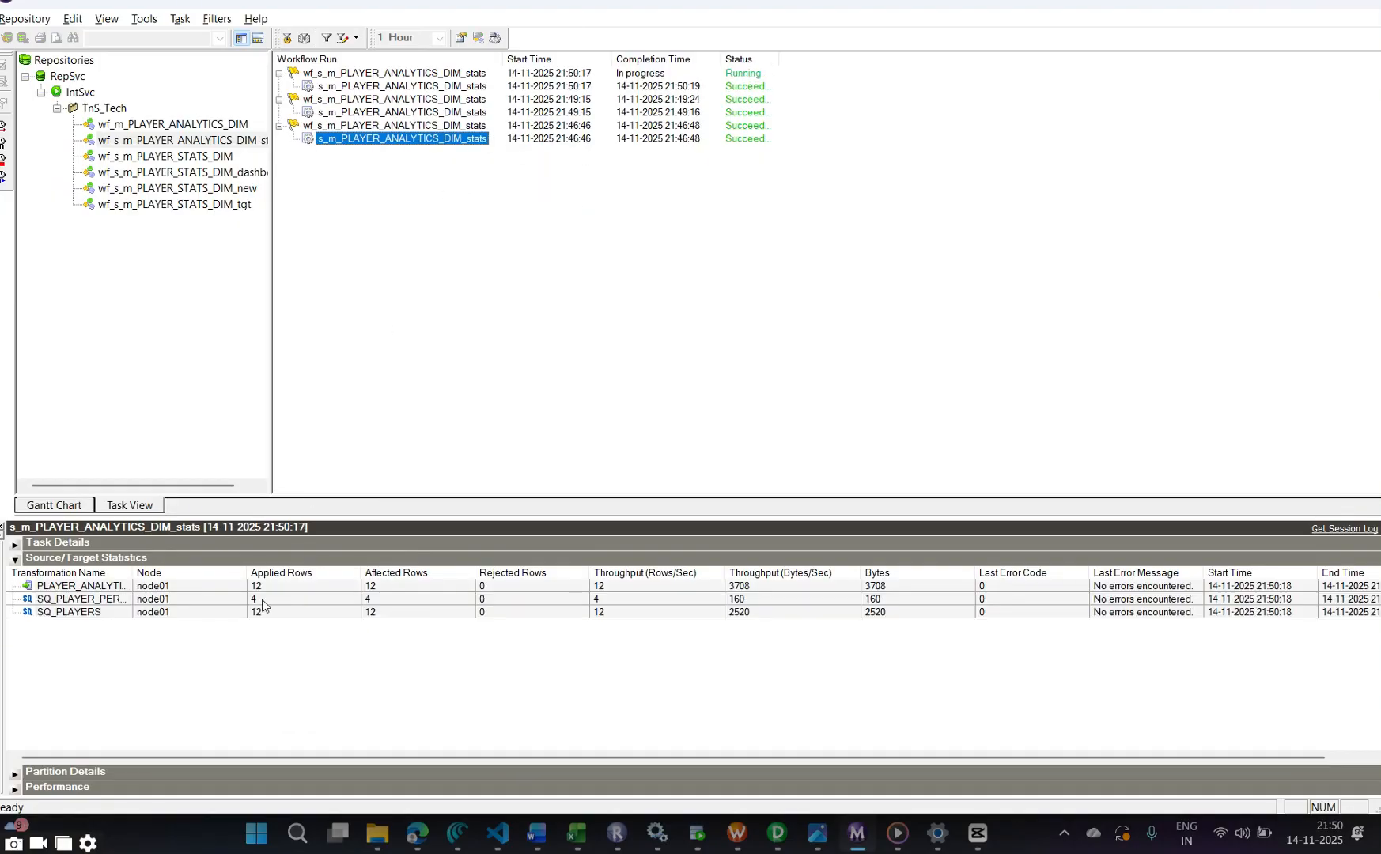
click(268, 614)
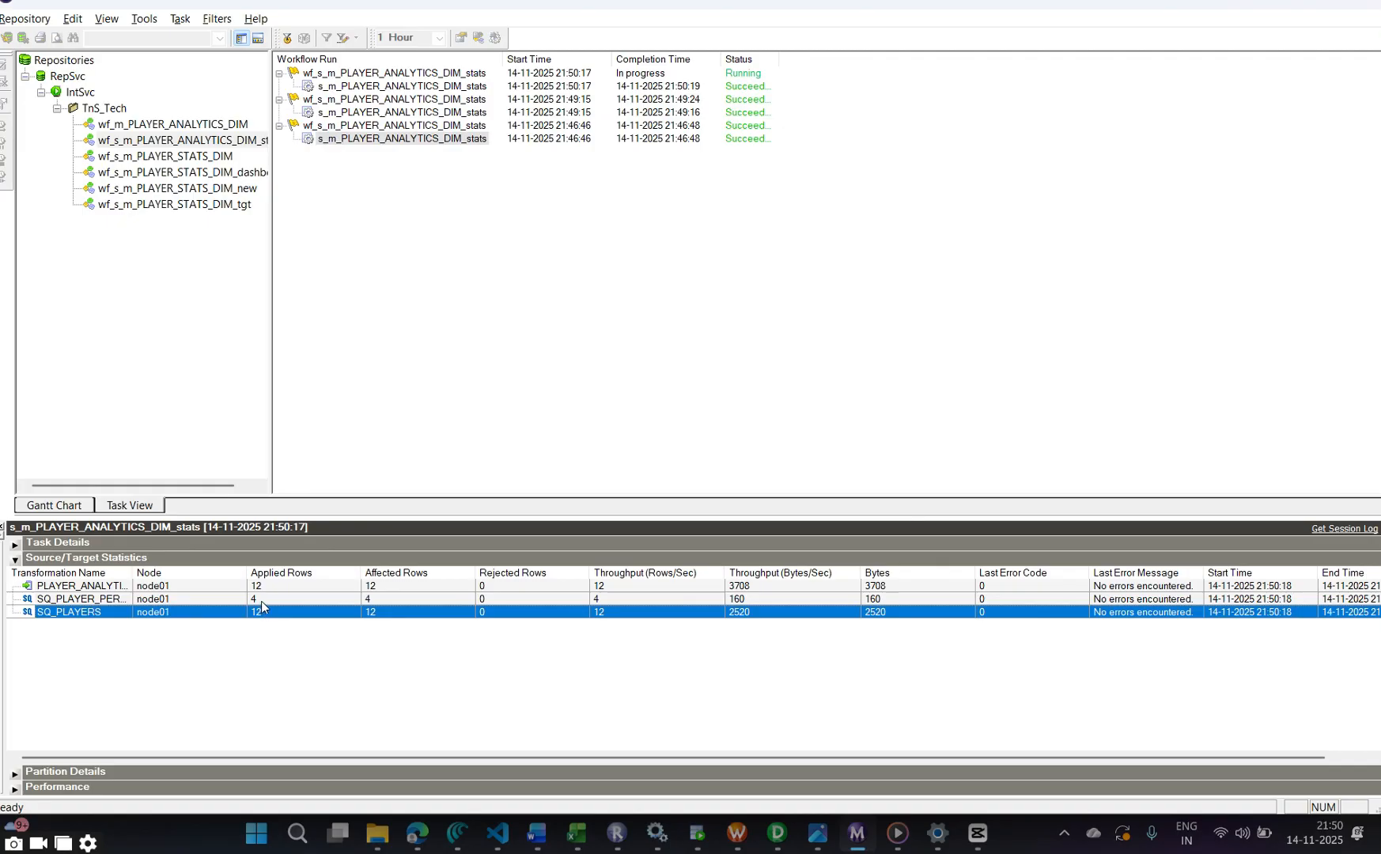
click(261, 601)
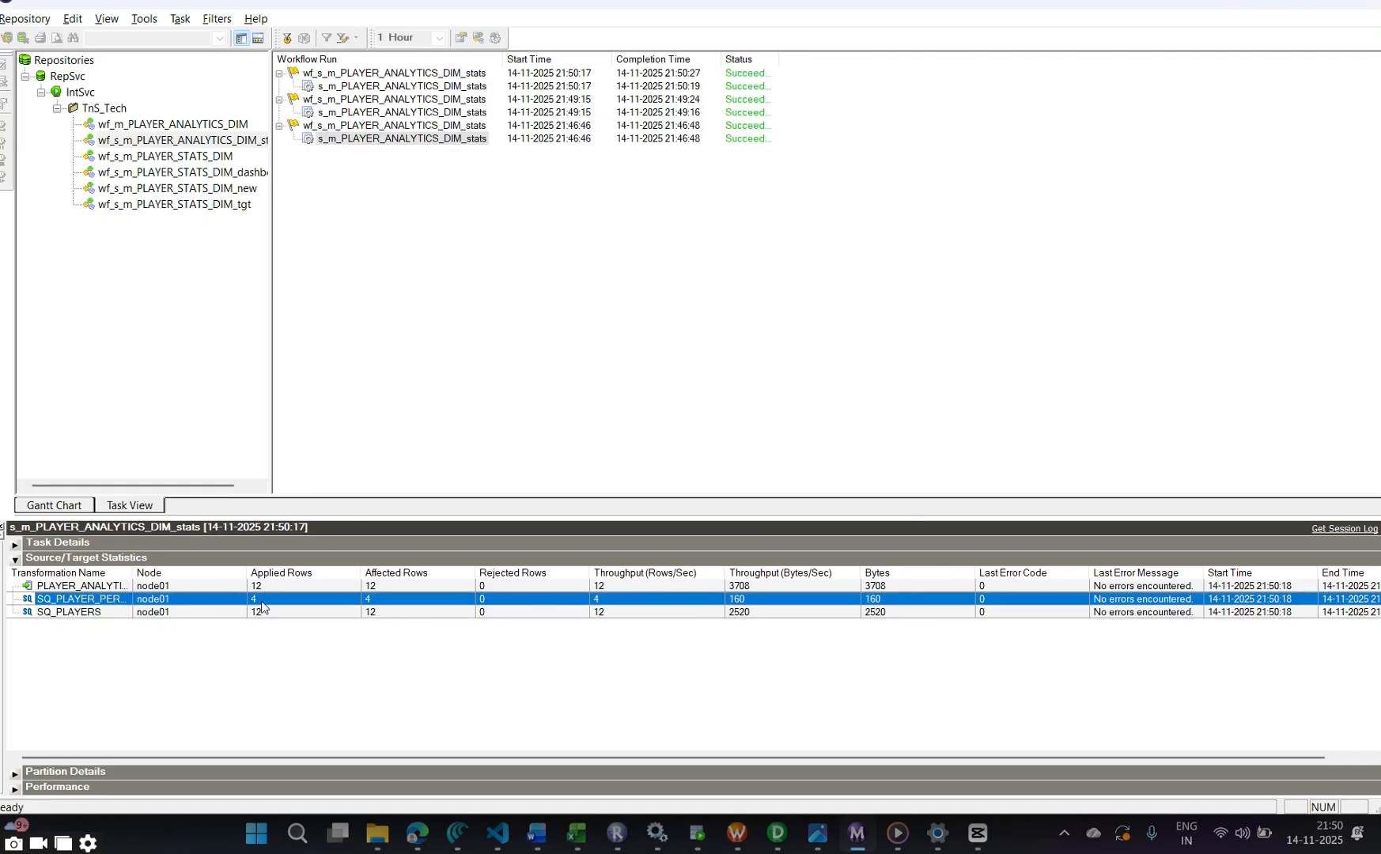
click(264, 586)
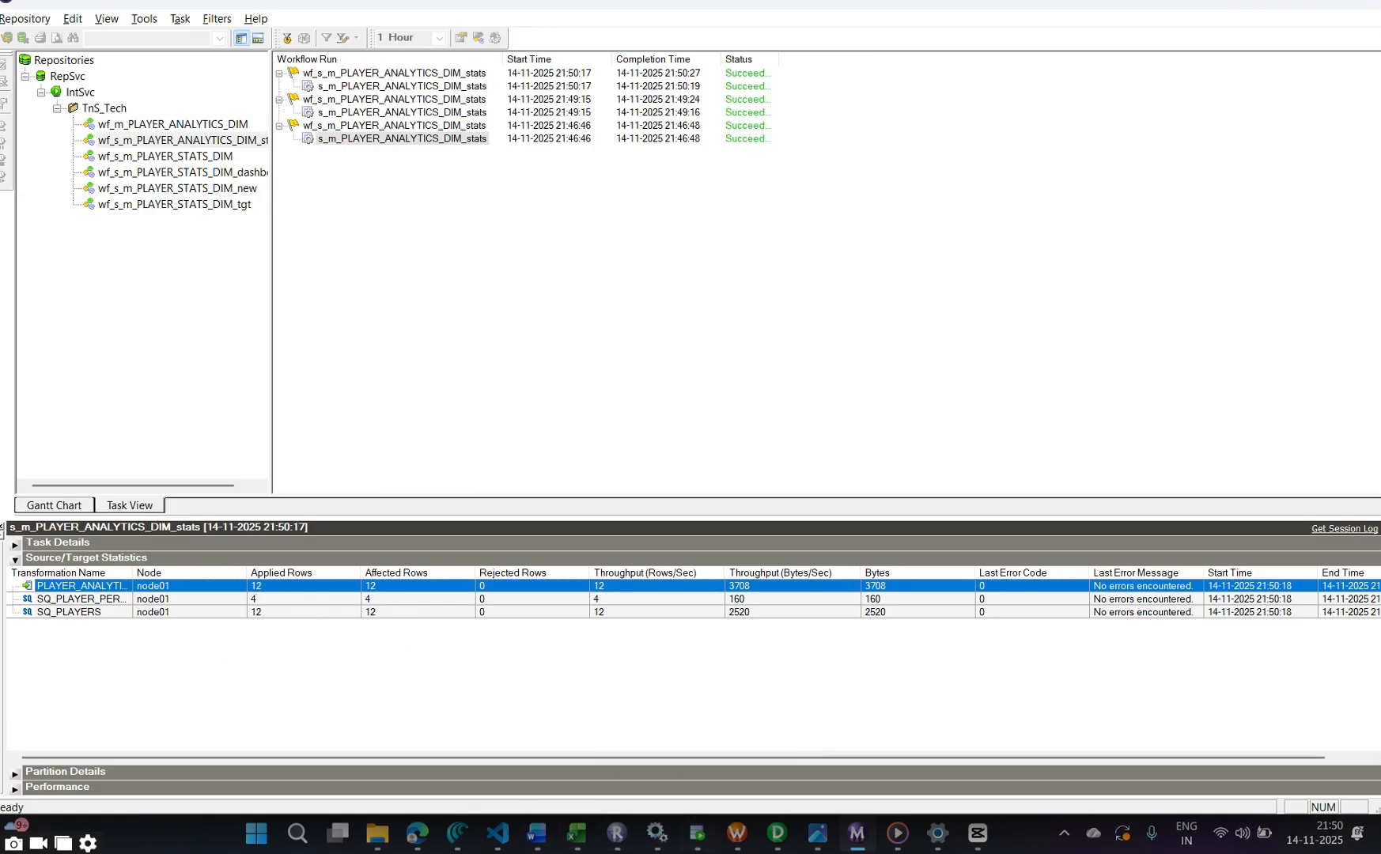
Rerun the PLAYER_ANALYTICS_DIM select query in Oracle SQL Developer and review the rows loaded by the full outer join
click(707, 836)
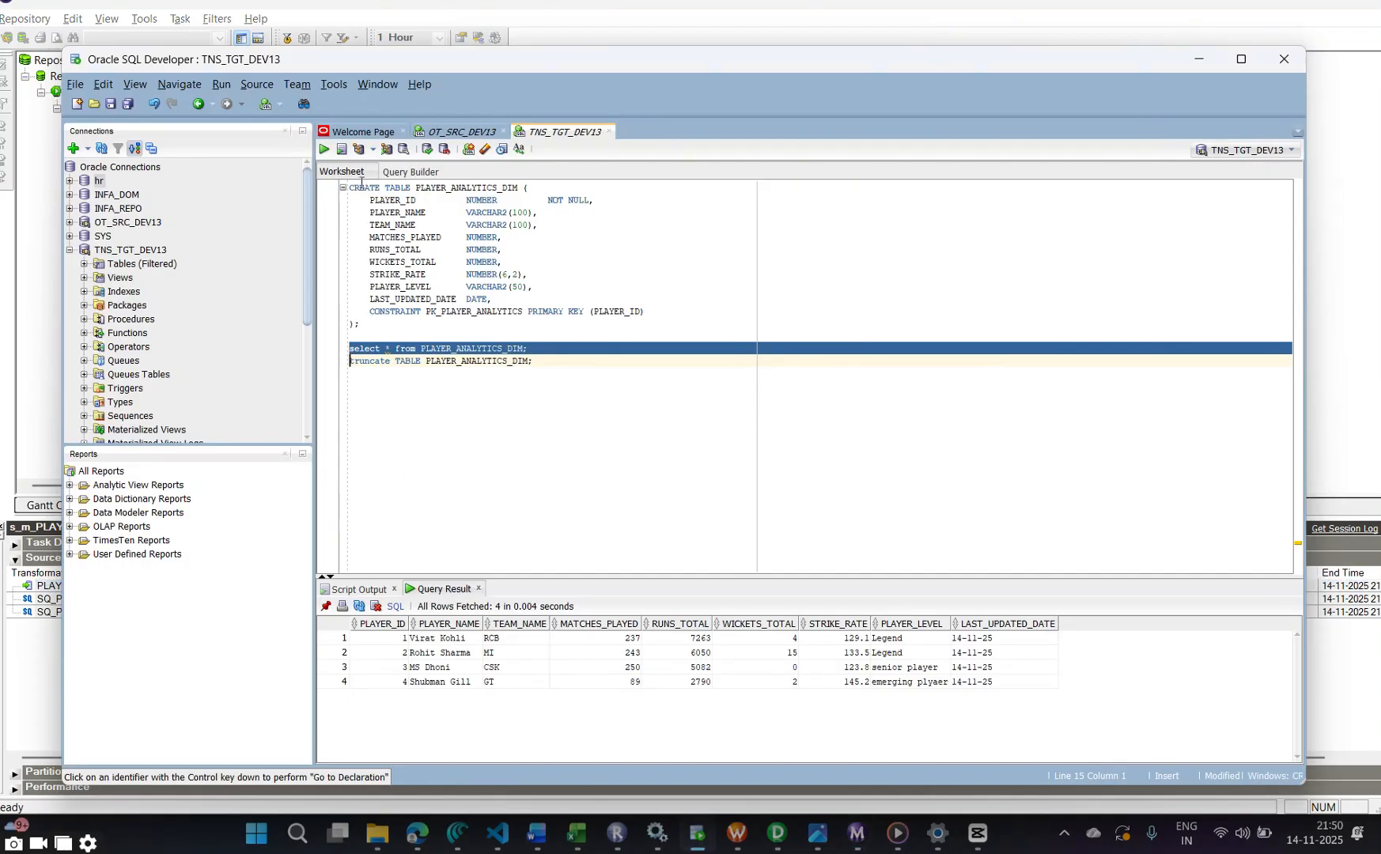
click(326, 149)
scroll(523, 694, down, 1)
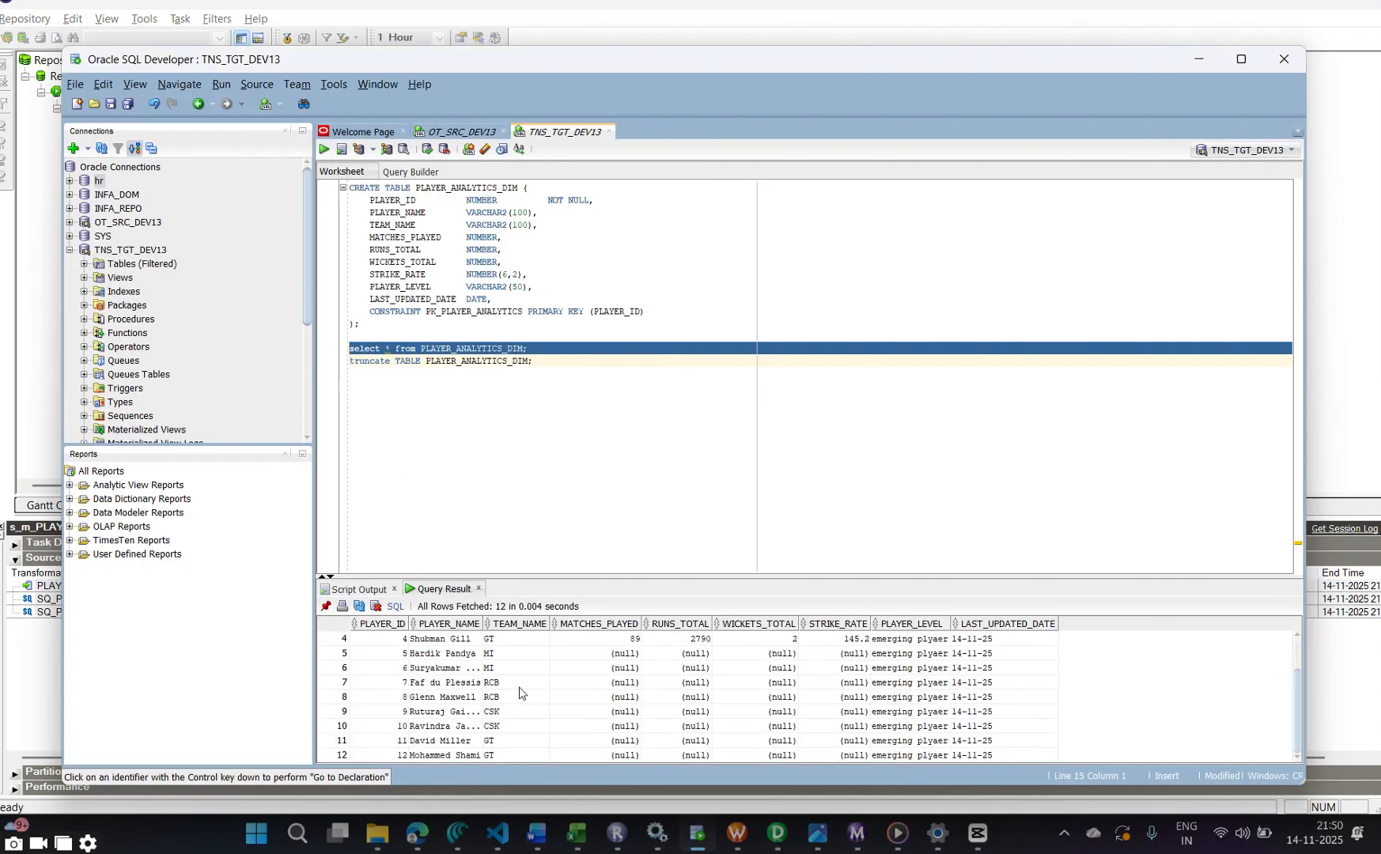
Switch to Informatica Designer and arrange all objects of m_PLAYER_ANALYTICS_DIM_stats as icons
mouse_move(734, 847)
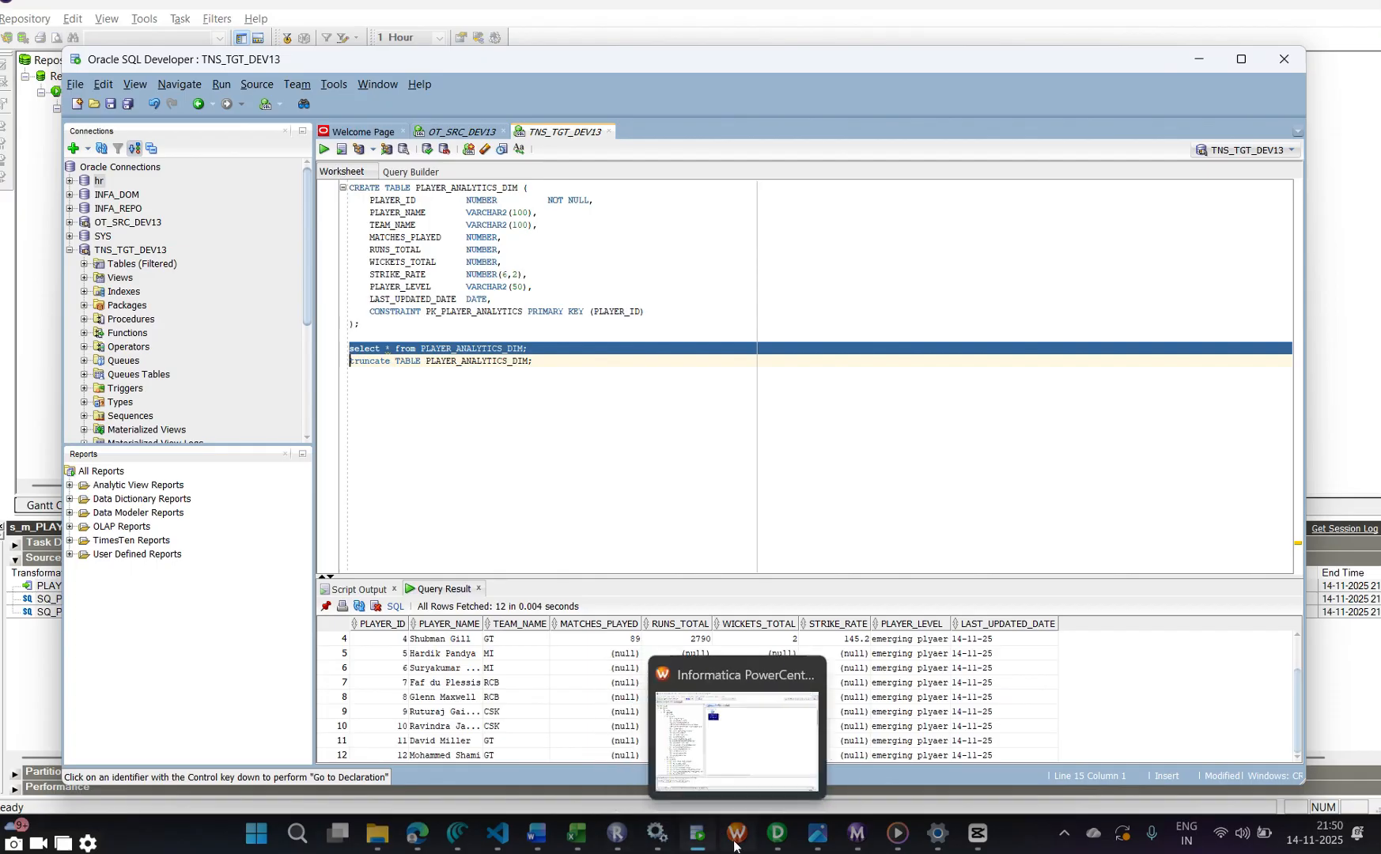
click(778, 836)
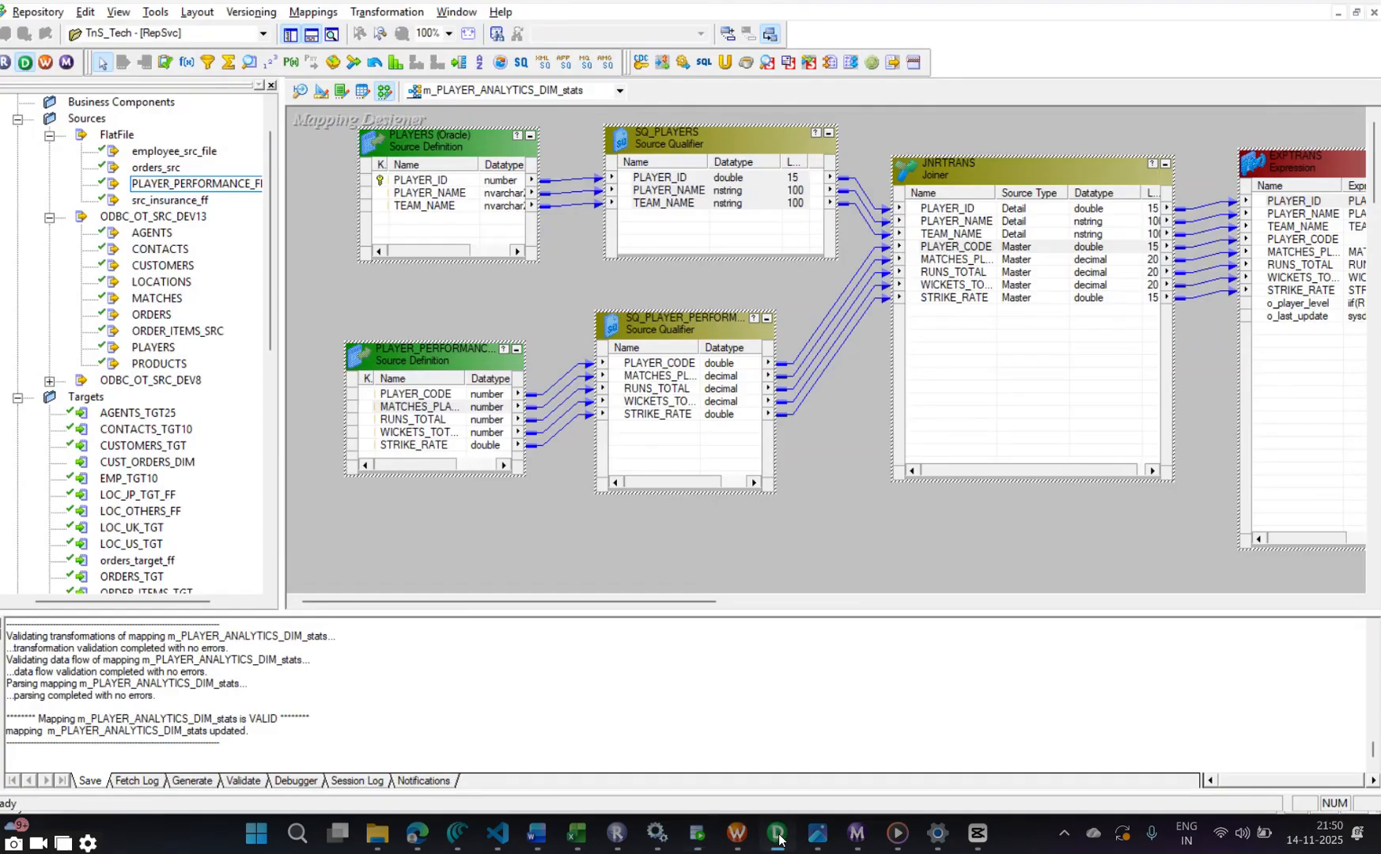
right_click(583, 277)
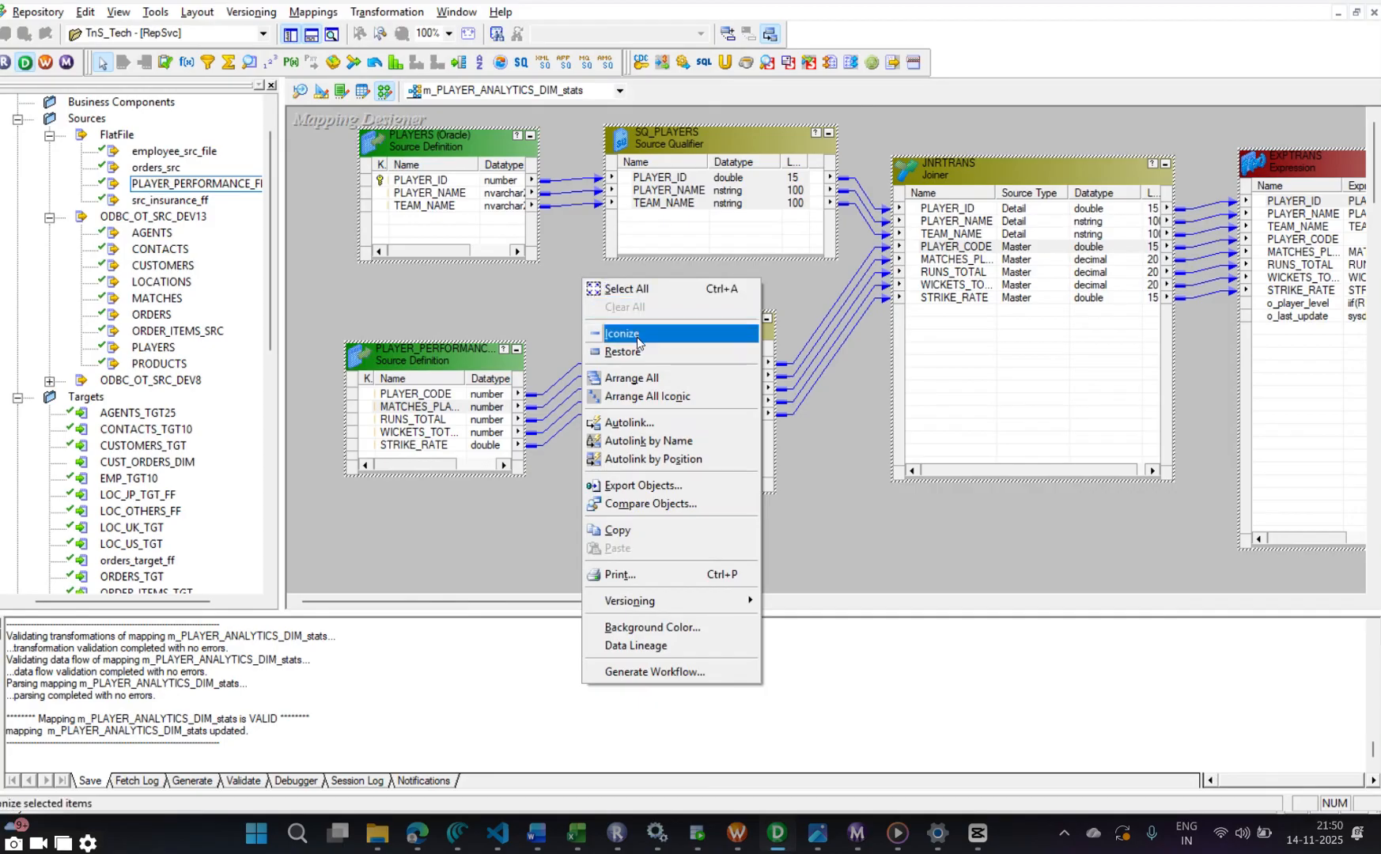
click(642, 396)
scroll(760, 468, down, 1)
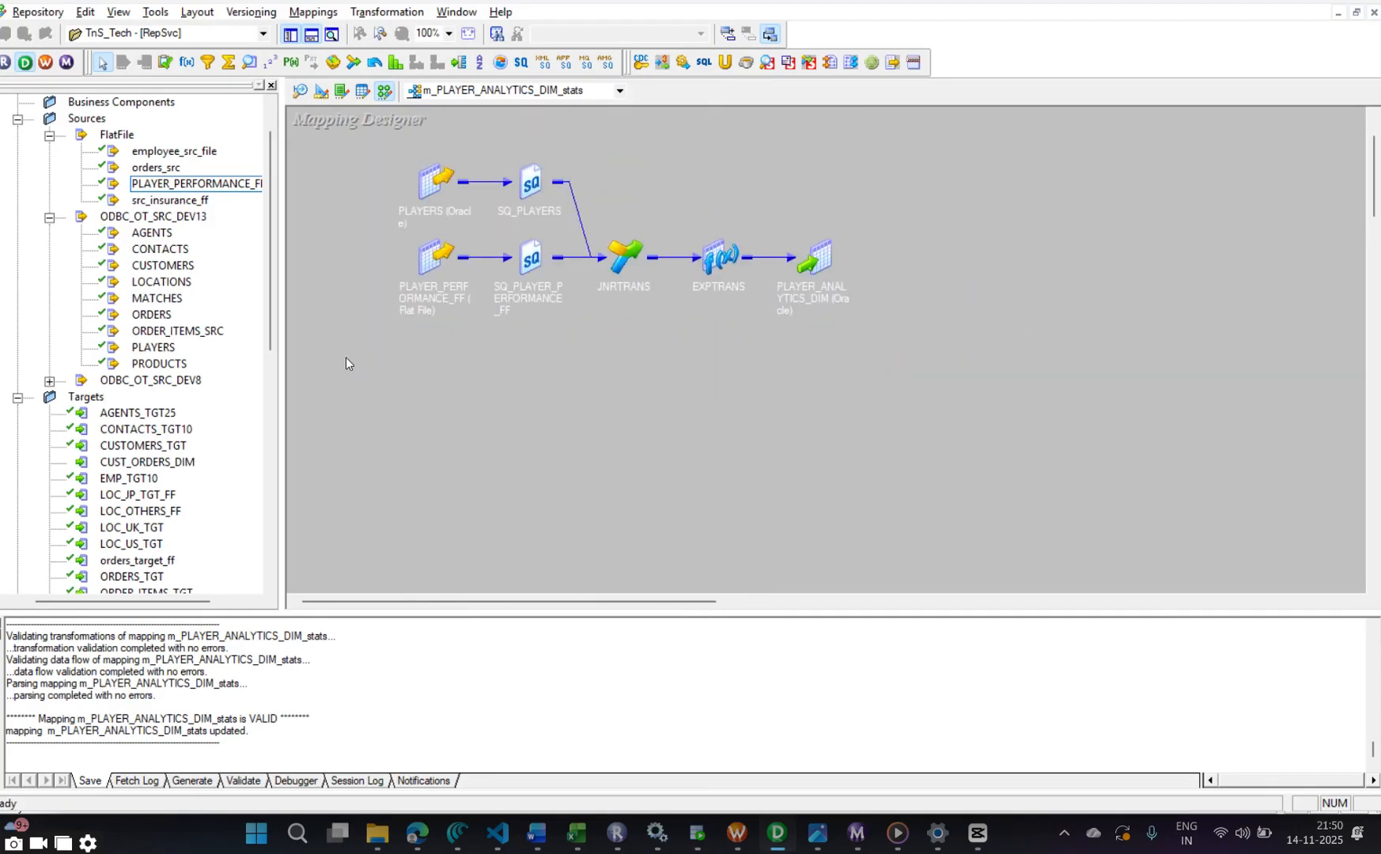
Open PLAYER_PERFORMANCE_FF_NEW from the SrcFiles folder in File Explorer, examine its columns and player records, and close the file
mouse_move(377, 833)
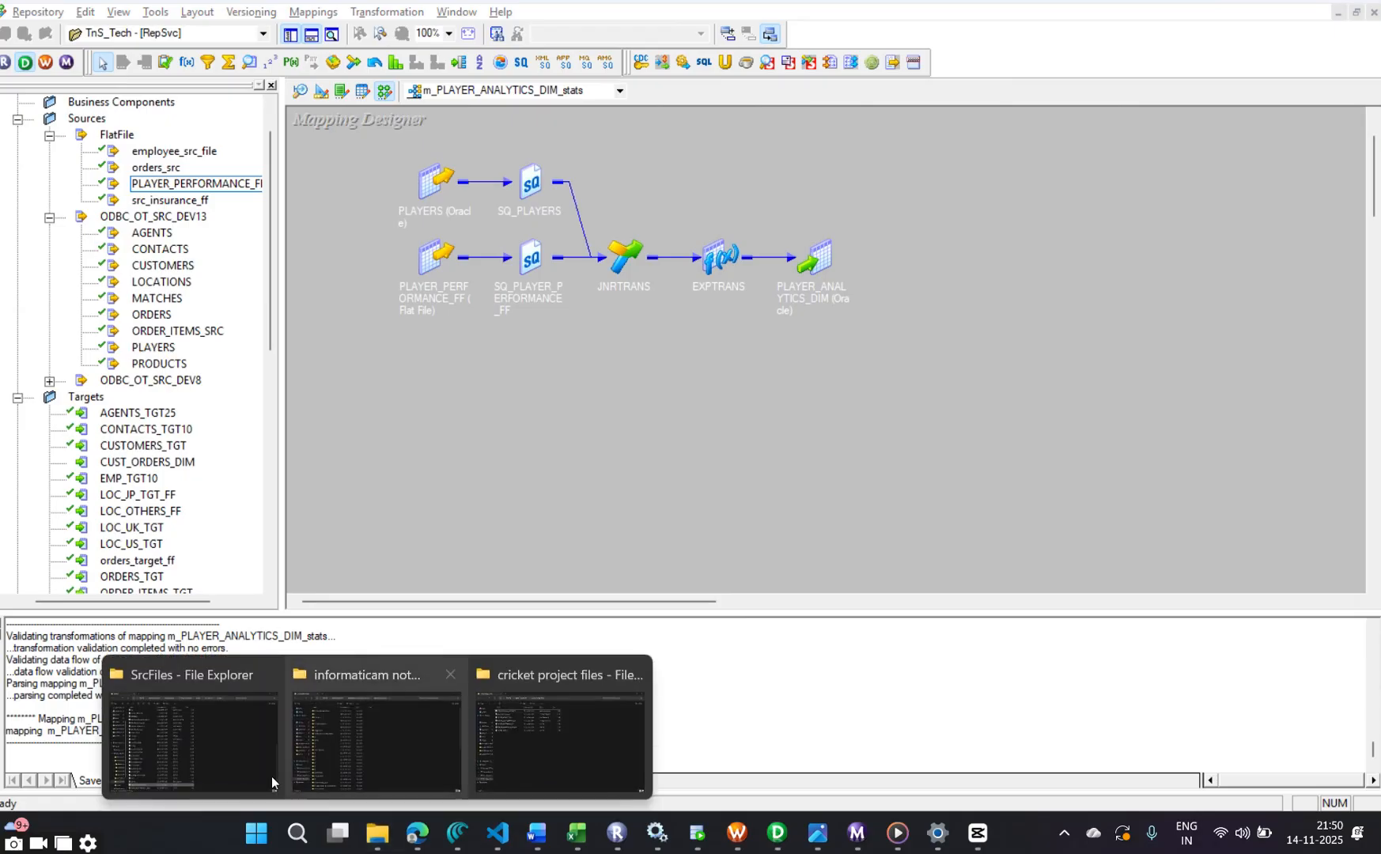
click(265, 763)
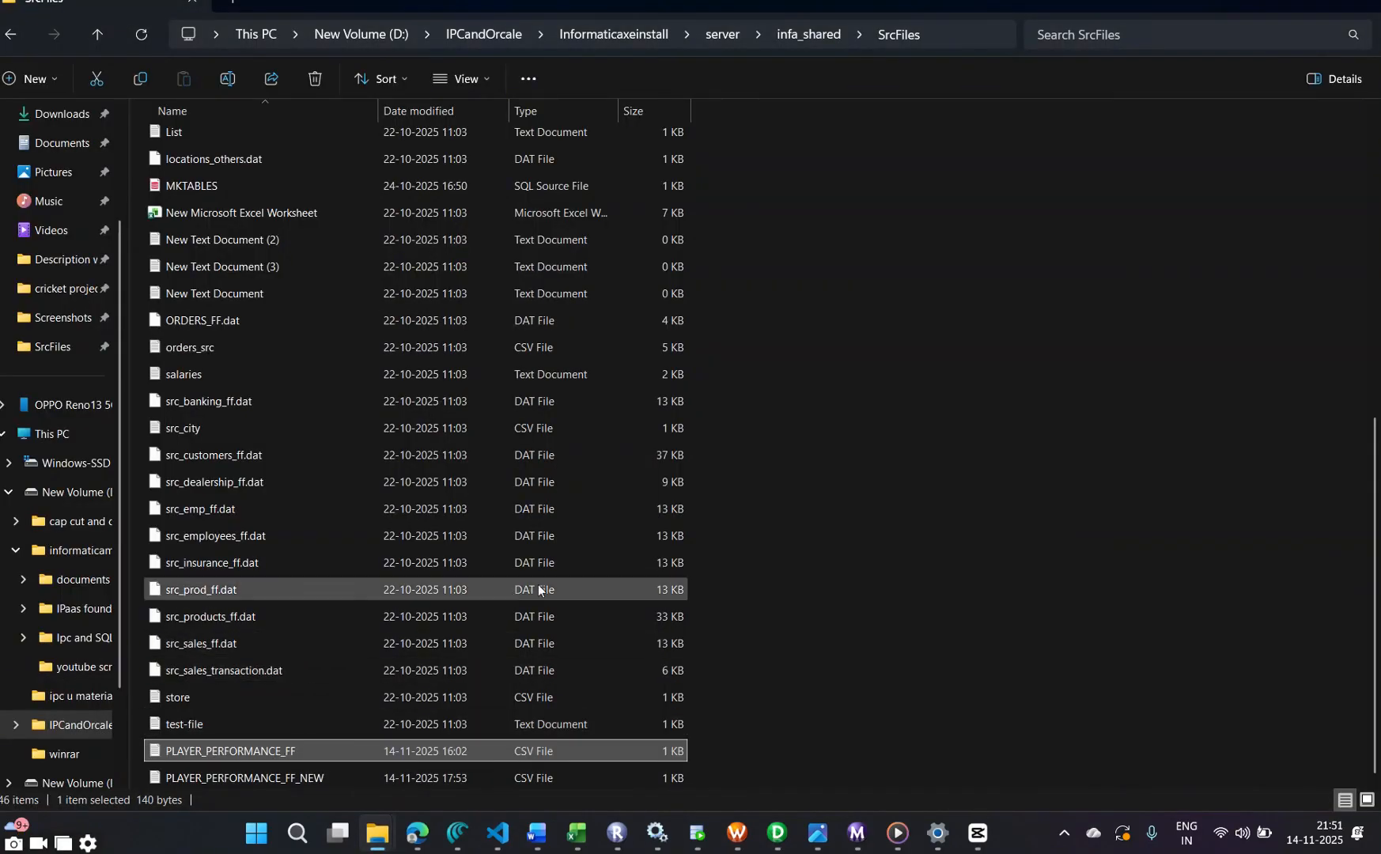
scroll(543, 588, up, 2)
scroll(367, 729, down, 2)
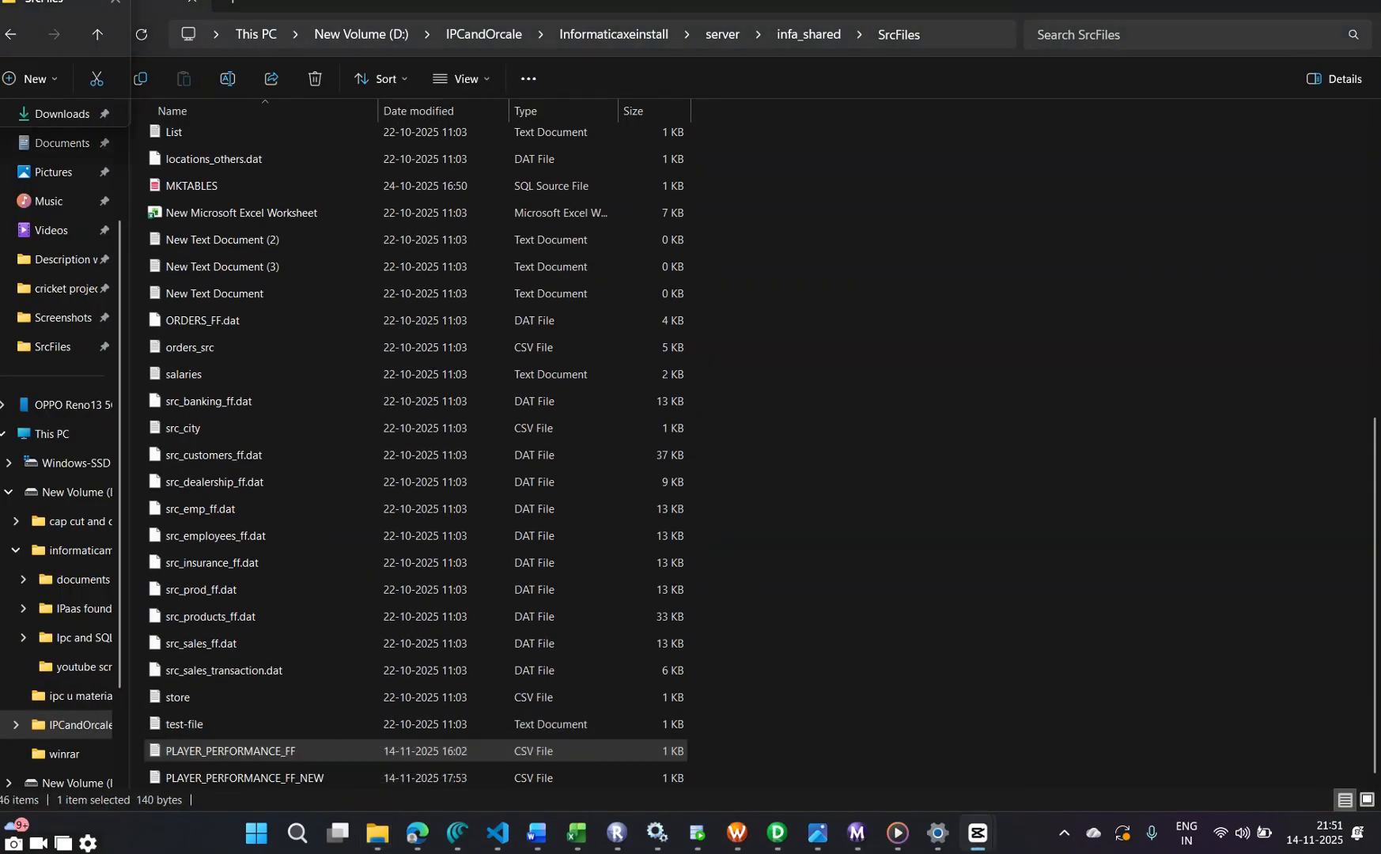
double_click(294, 778)
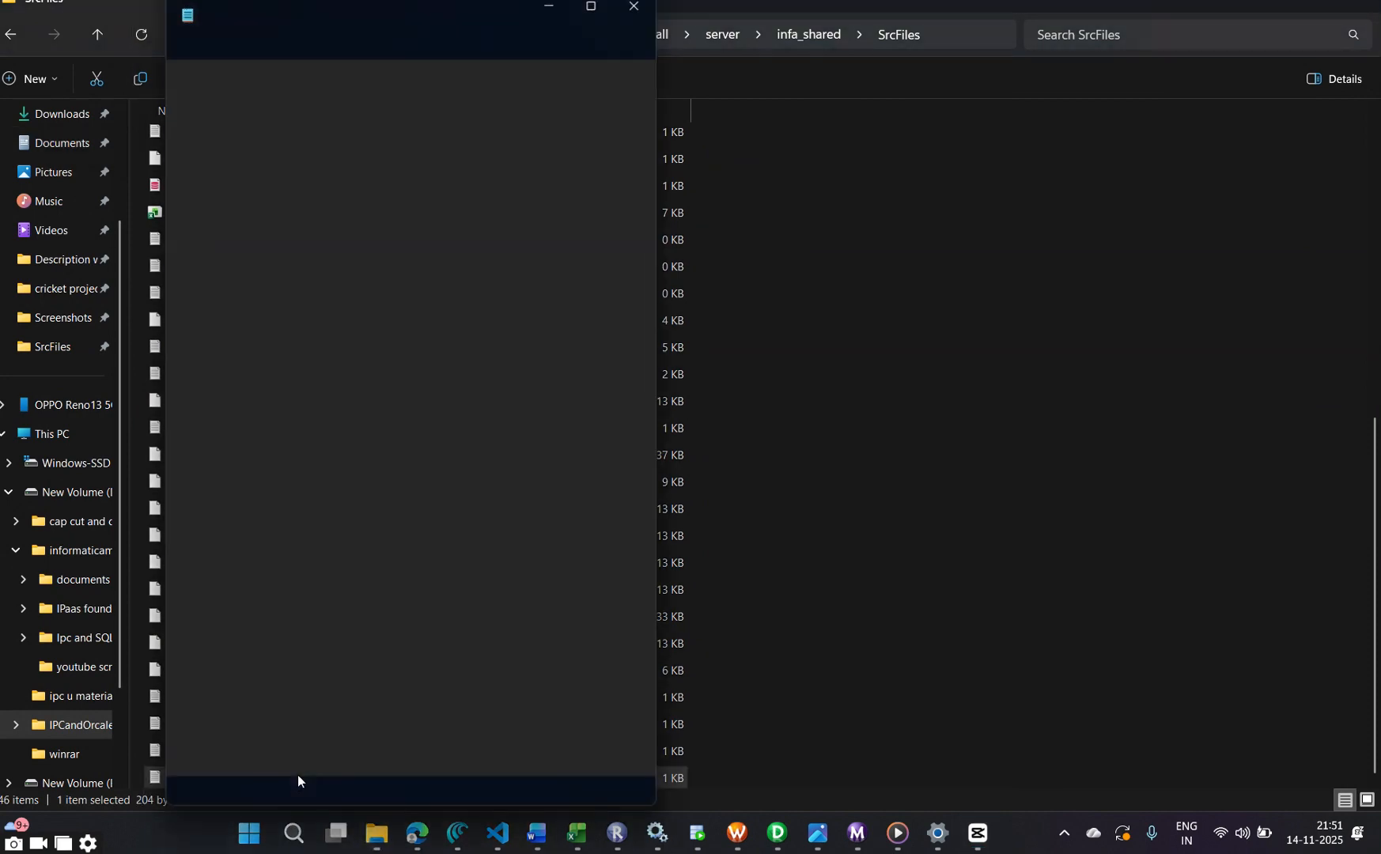
drag(348, 229, 158, 79)
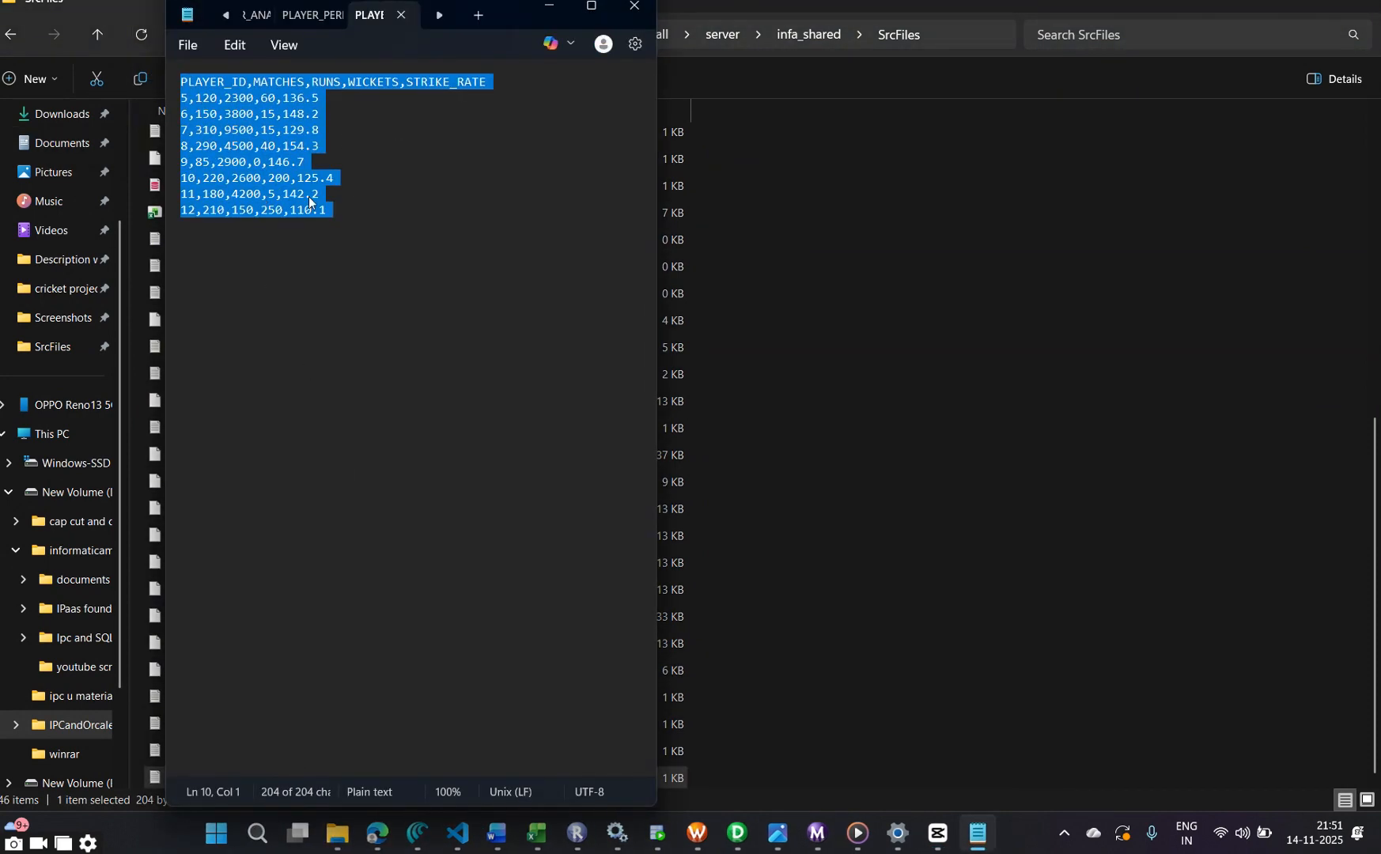
click(309, 197)
click(401, 15)
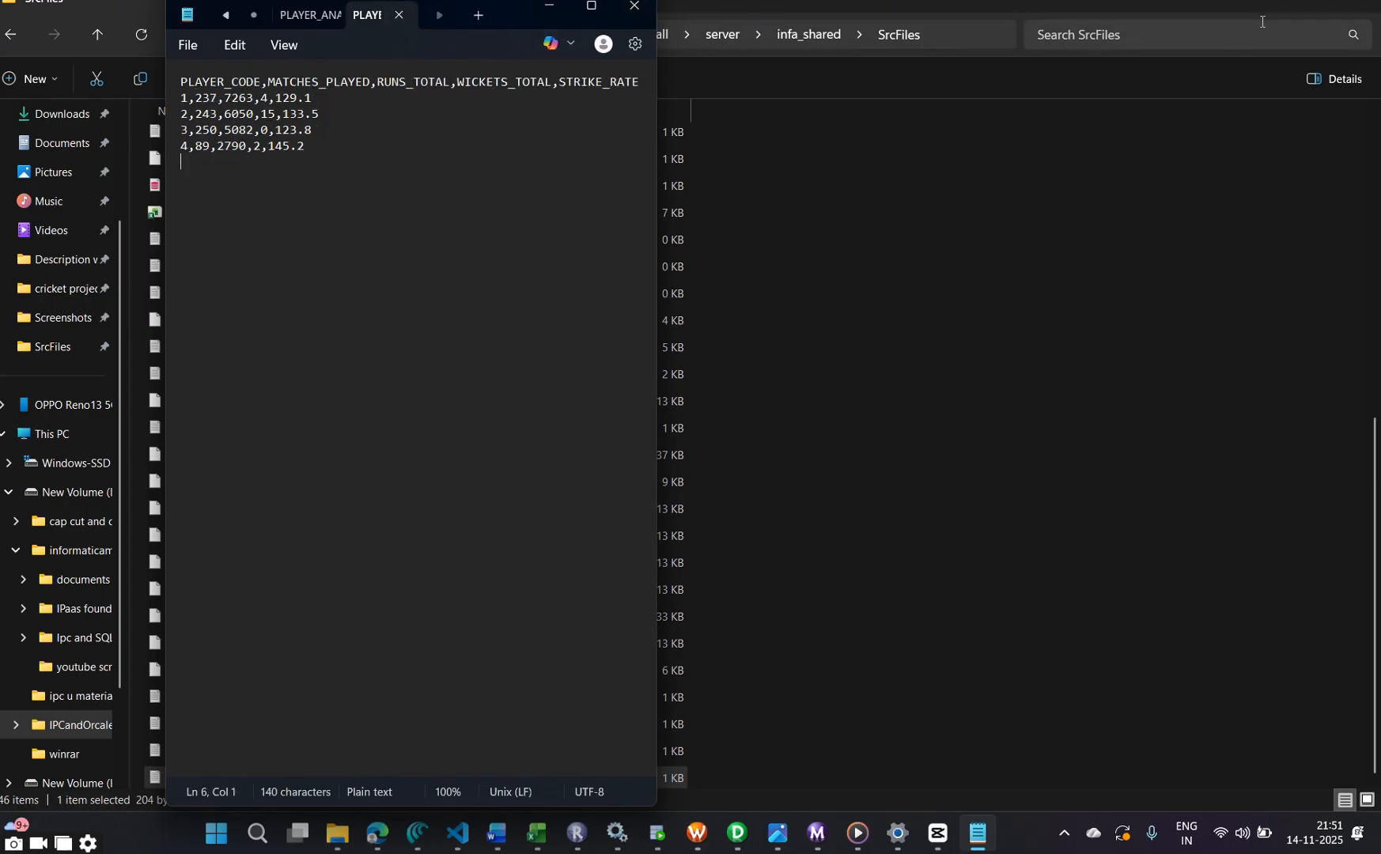
Back in Informatica Designer's Source Analyzer, start a flat file import of PLAYER_PERFORMANCE_FF_NEW from SrcFiles, with all file types shown
click(737, 833)
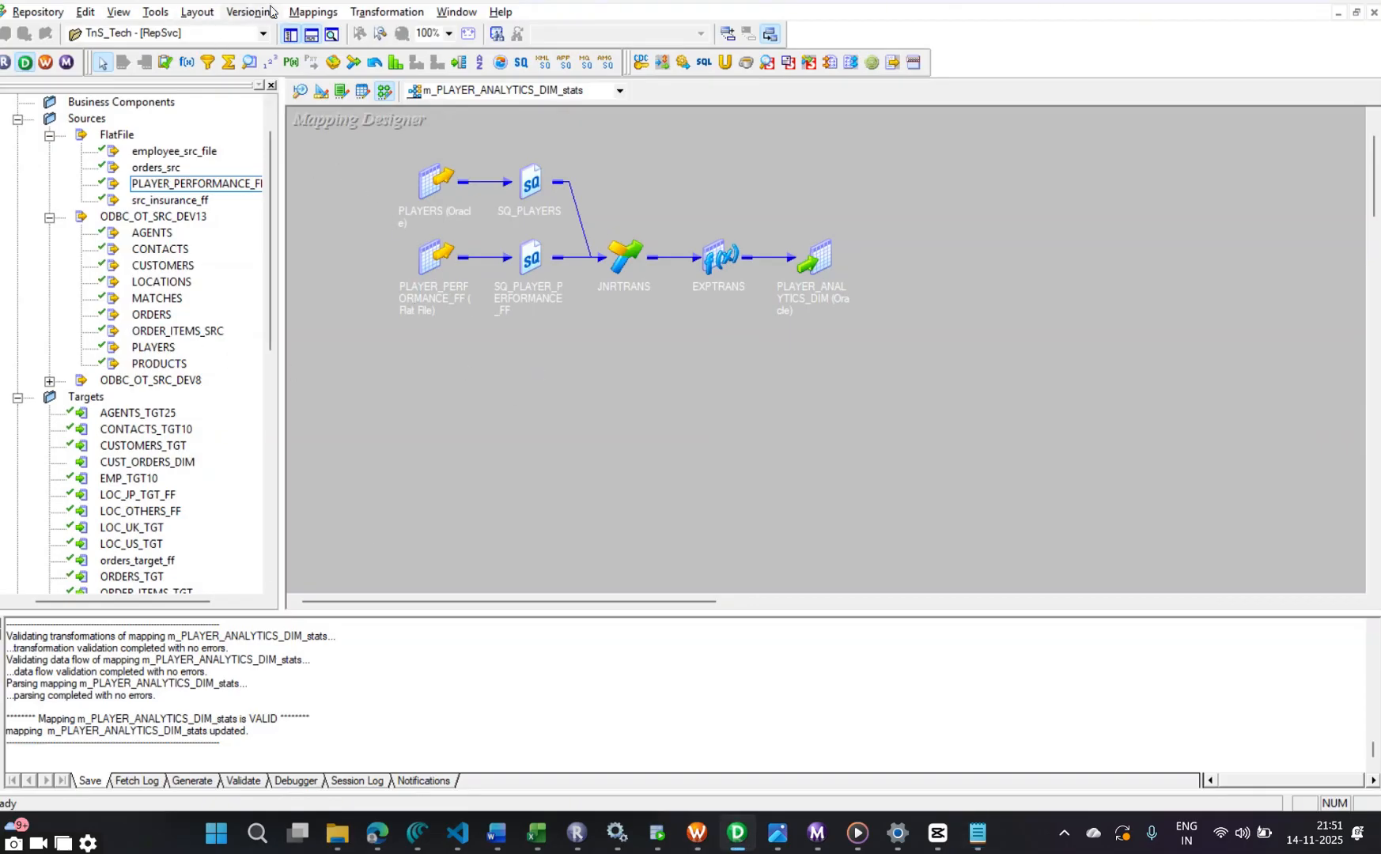
click(312, 15)
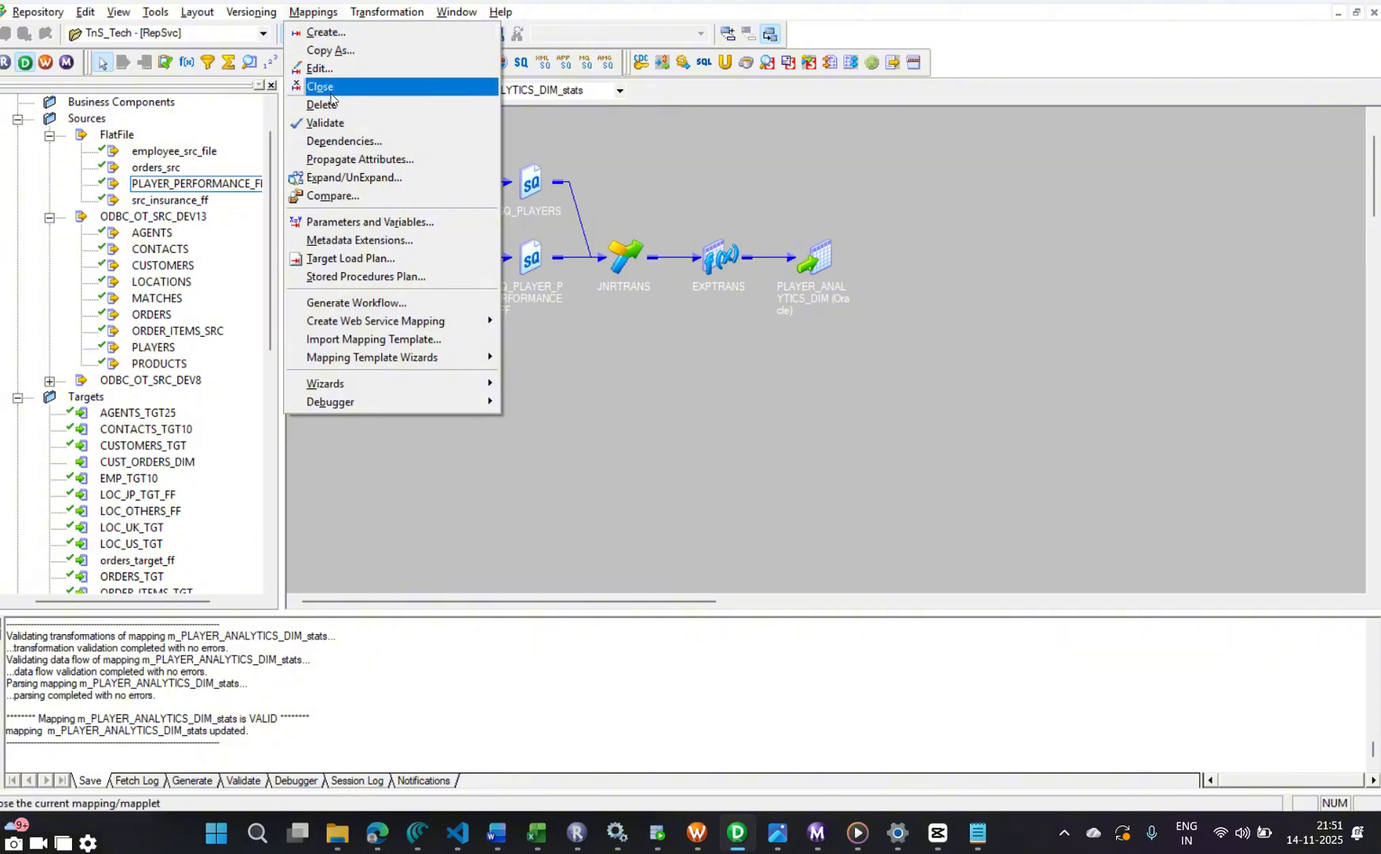
click(583, 275)
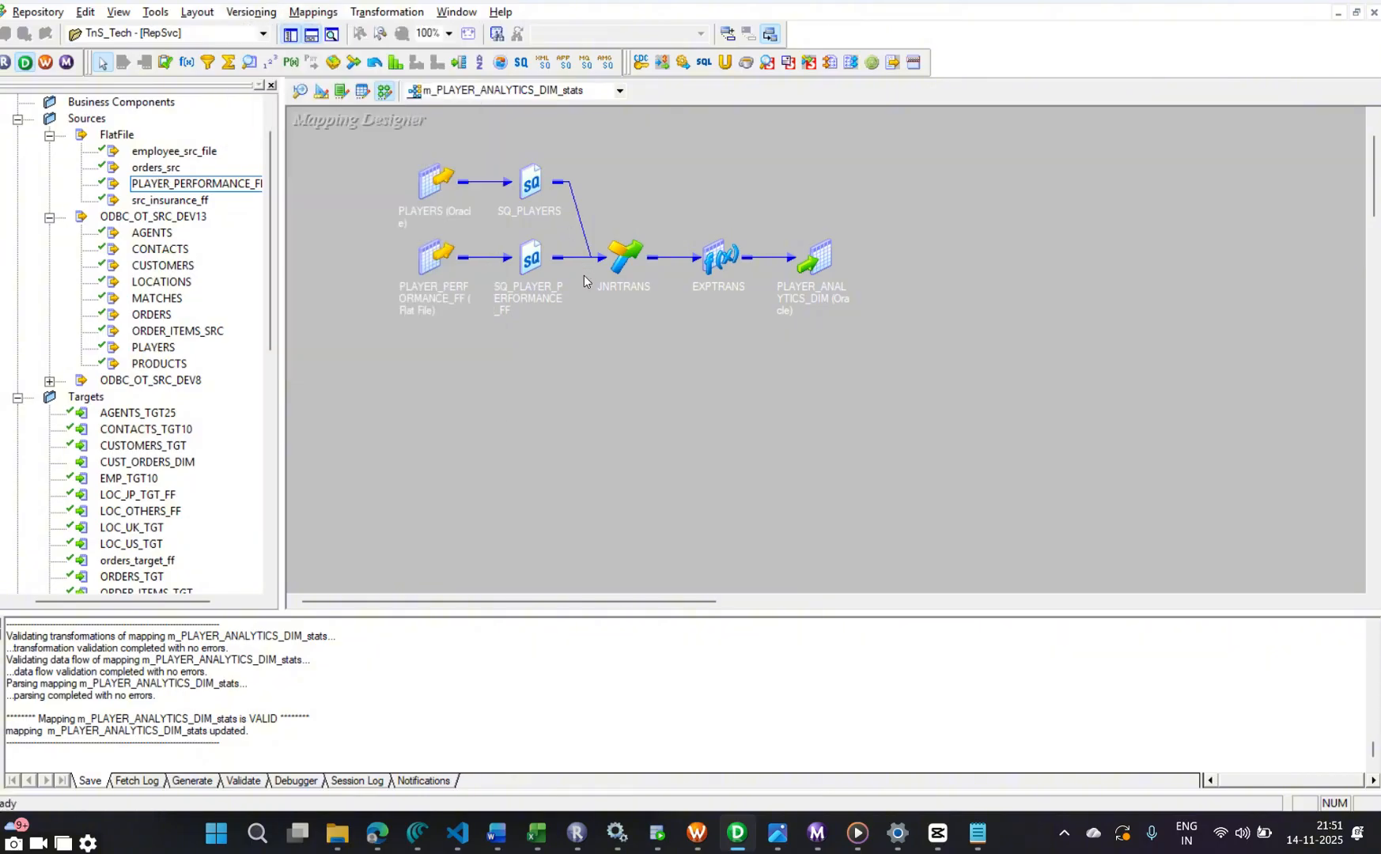
click(297, 92)
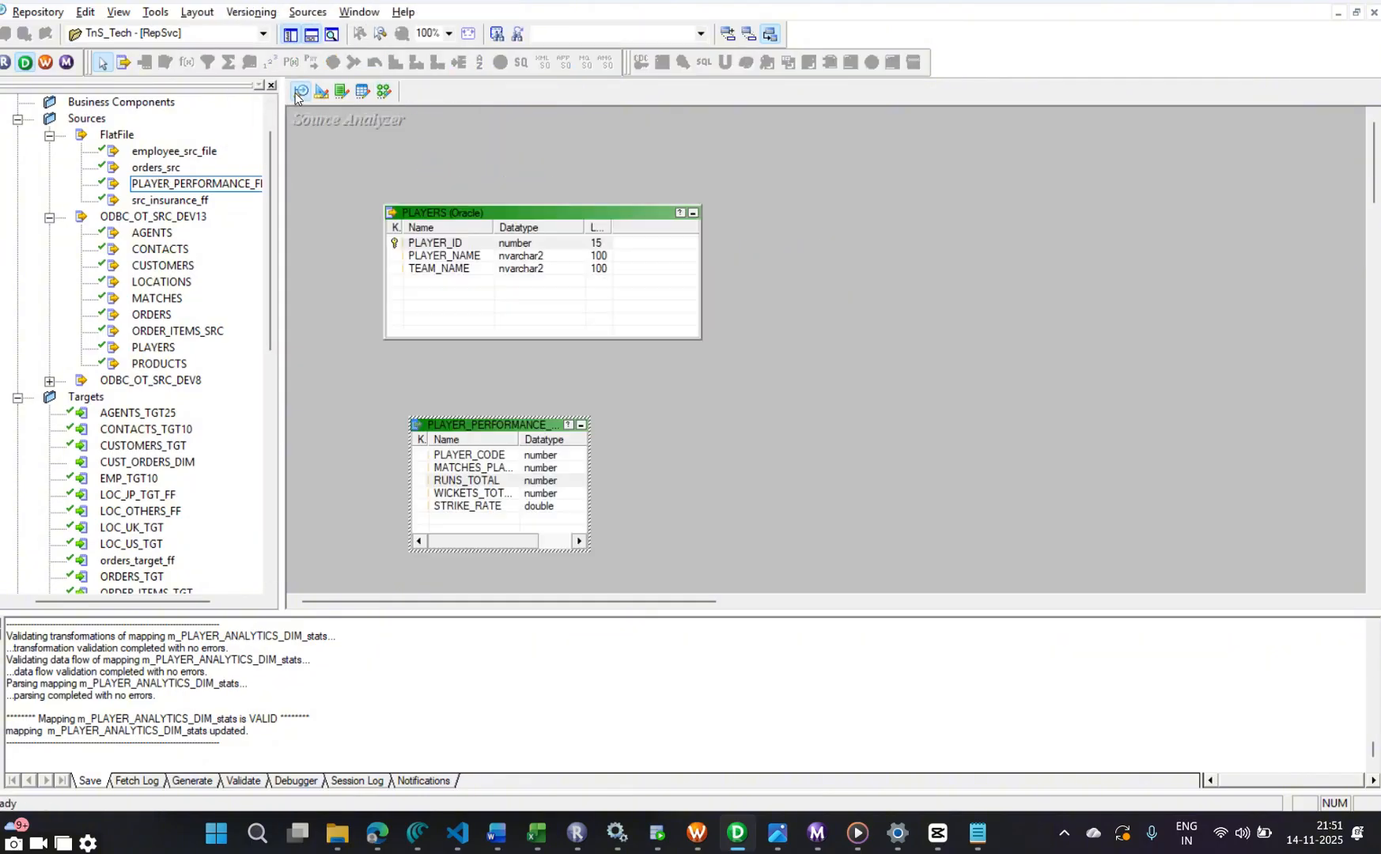
click(307, 11)
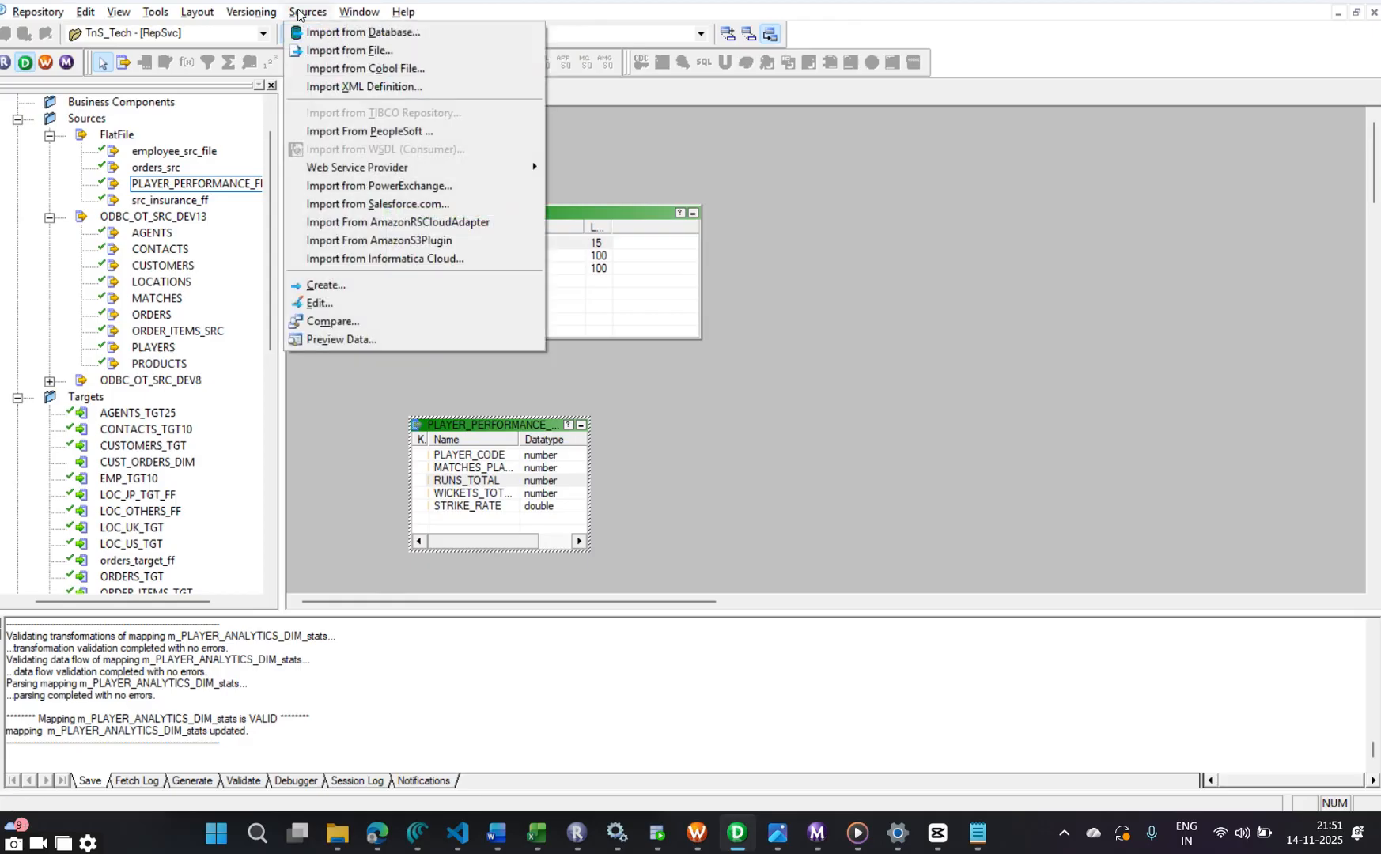
click(360, 50)
scroll(646, 472, down, 2)
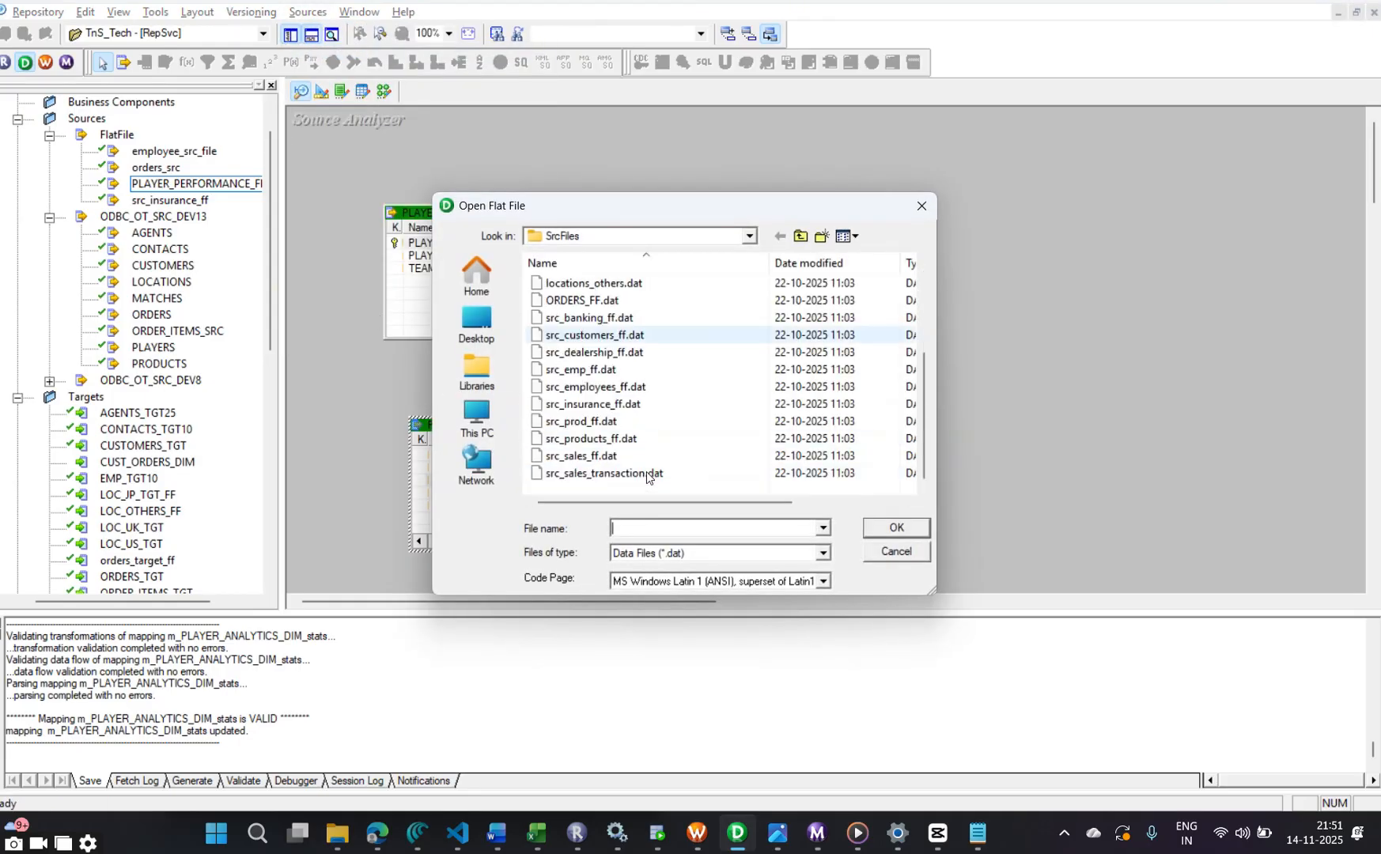
click(677, 563)
click(647, 583)
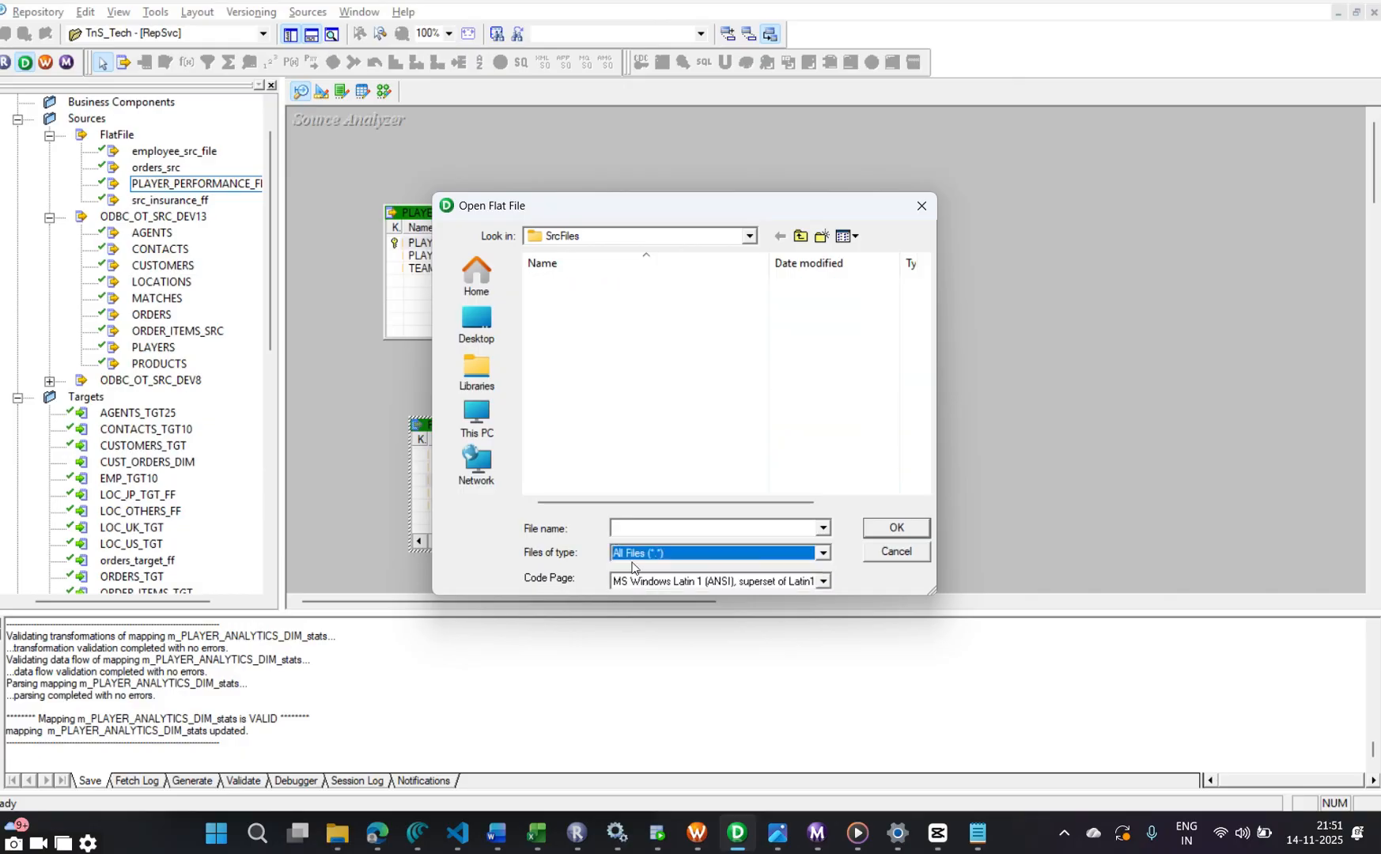
scroll(640, 406, down, 8)
click(649, 302)
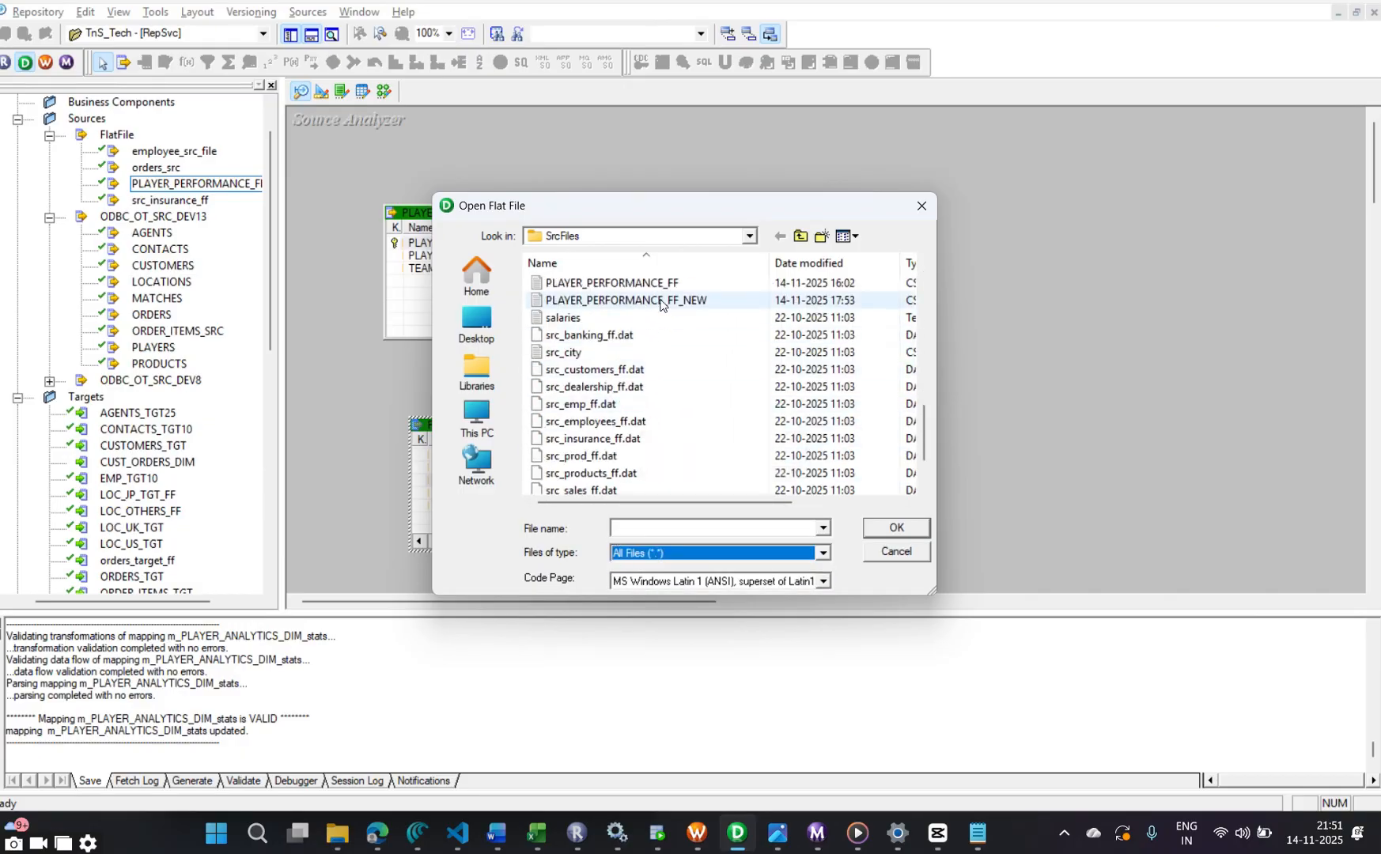
click(896, 529)
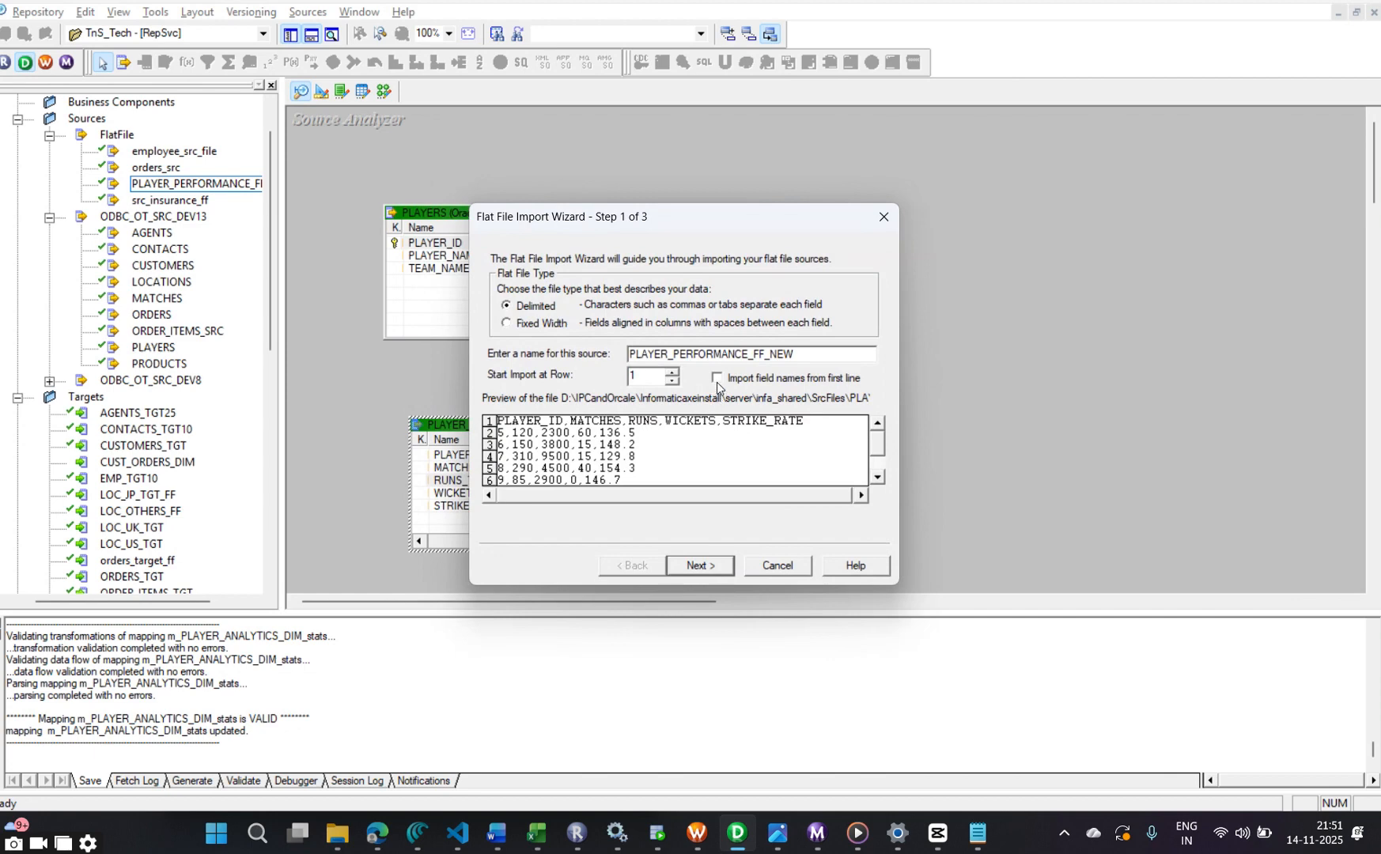
Import PLAYER_PERFORMANCE_FF_NEW as a comma-delimited source with field names from the first line, checking each column's datatype
click(717, 379)
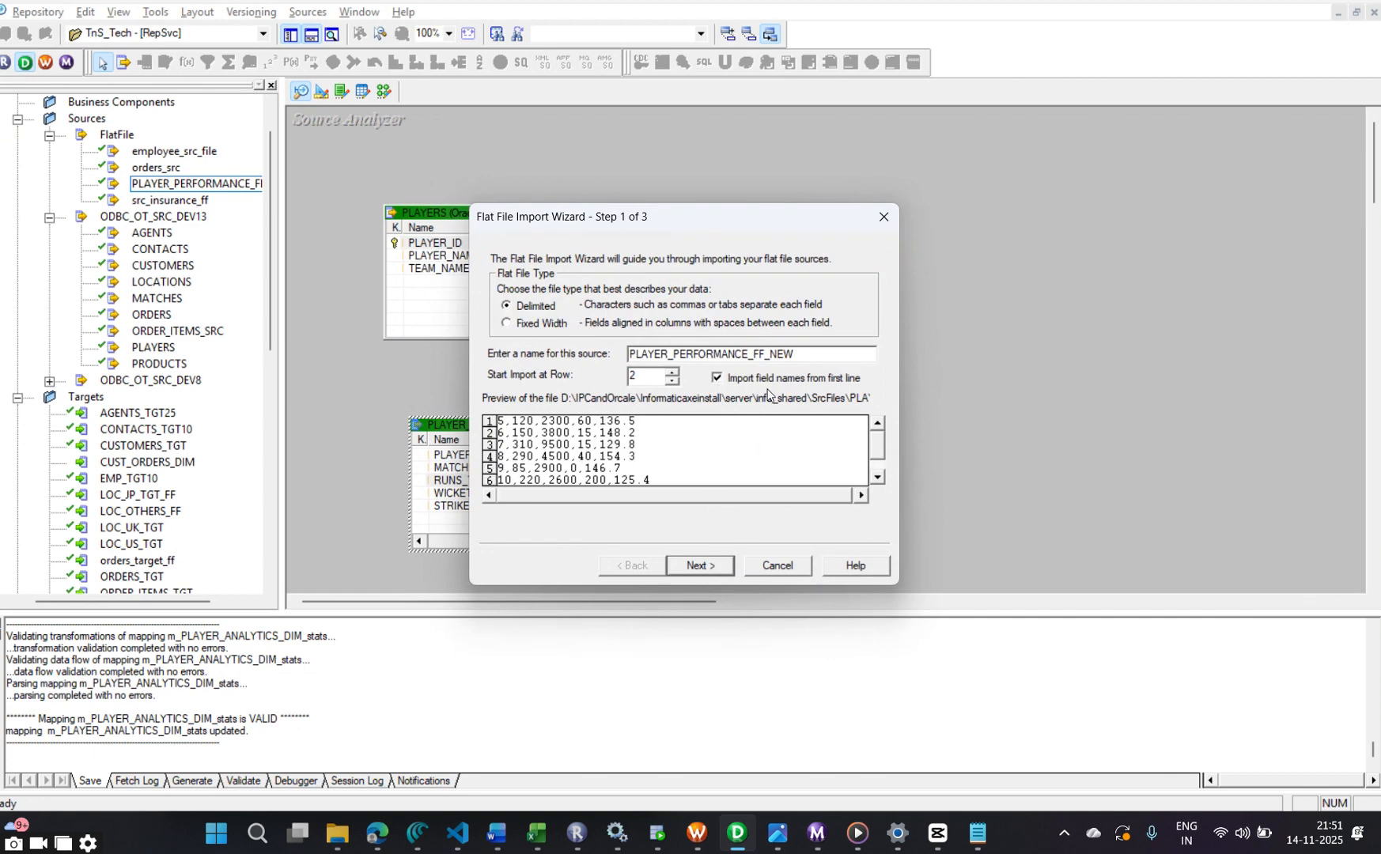
click(700, 566)
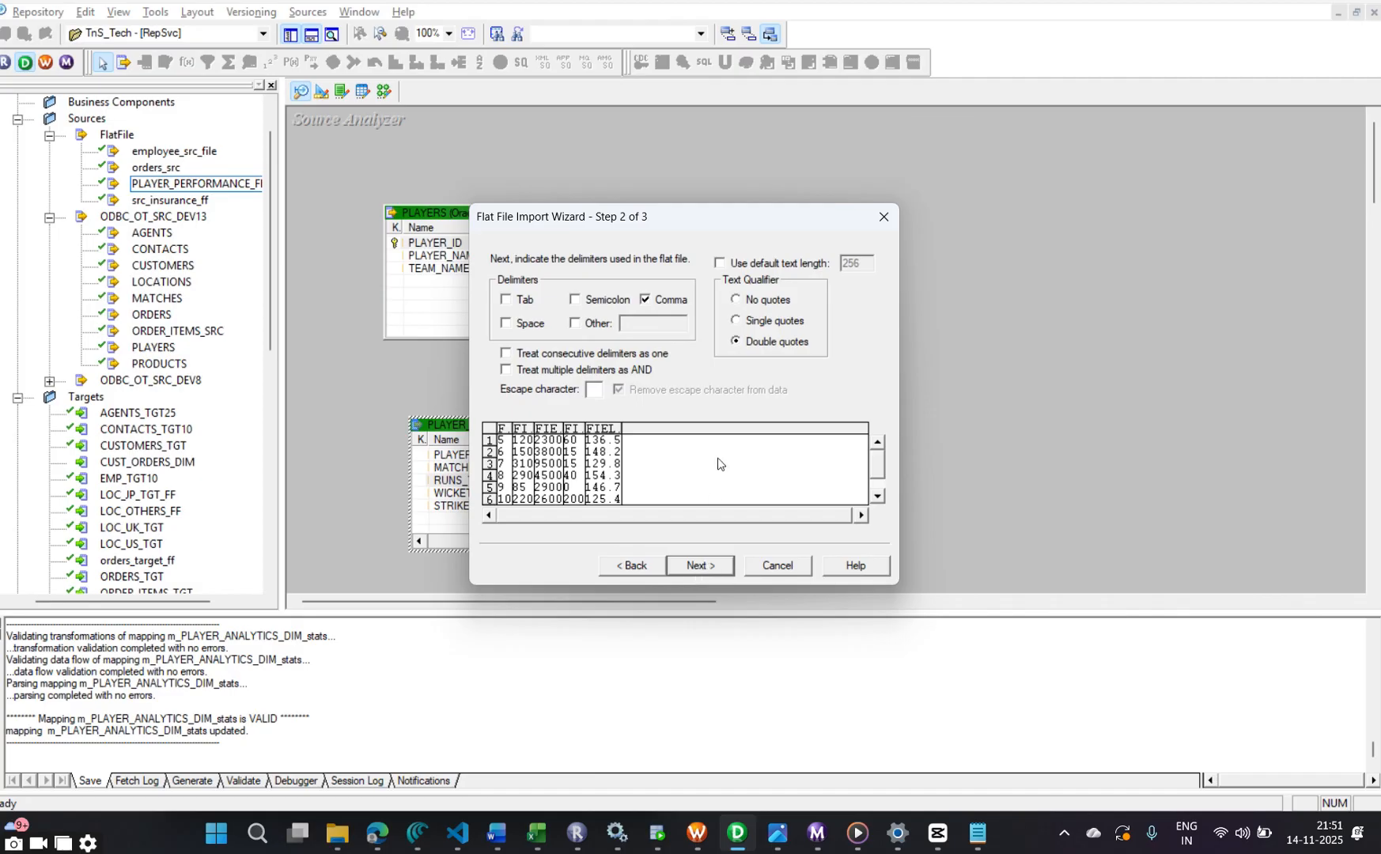
click(700, 566)
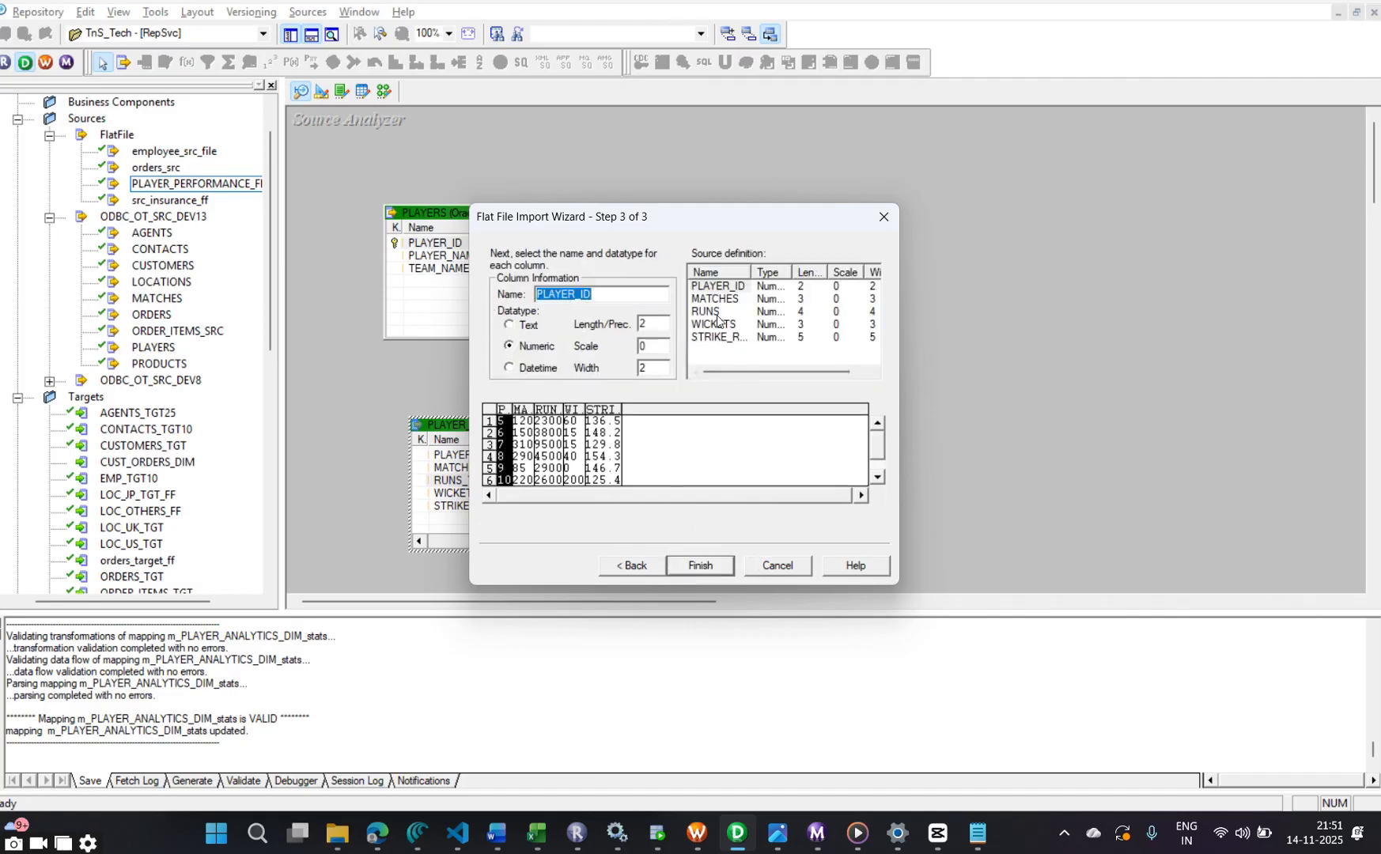
click(713, 302)
click(715, 313)
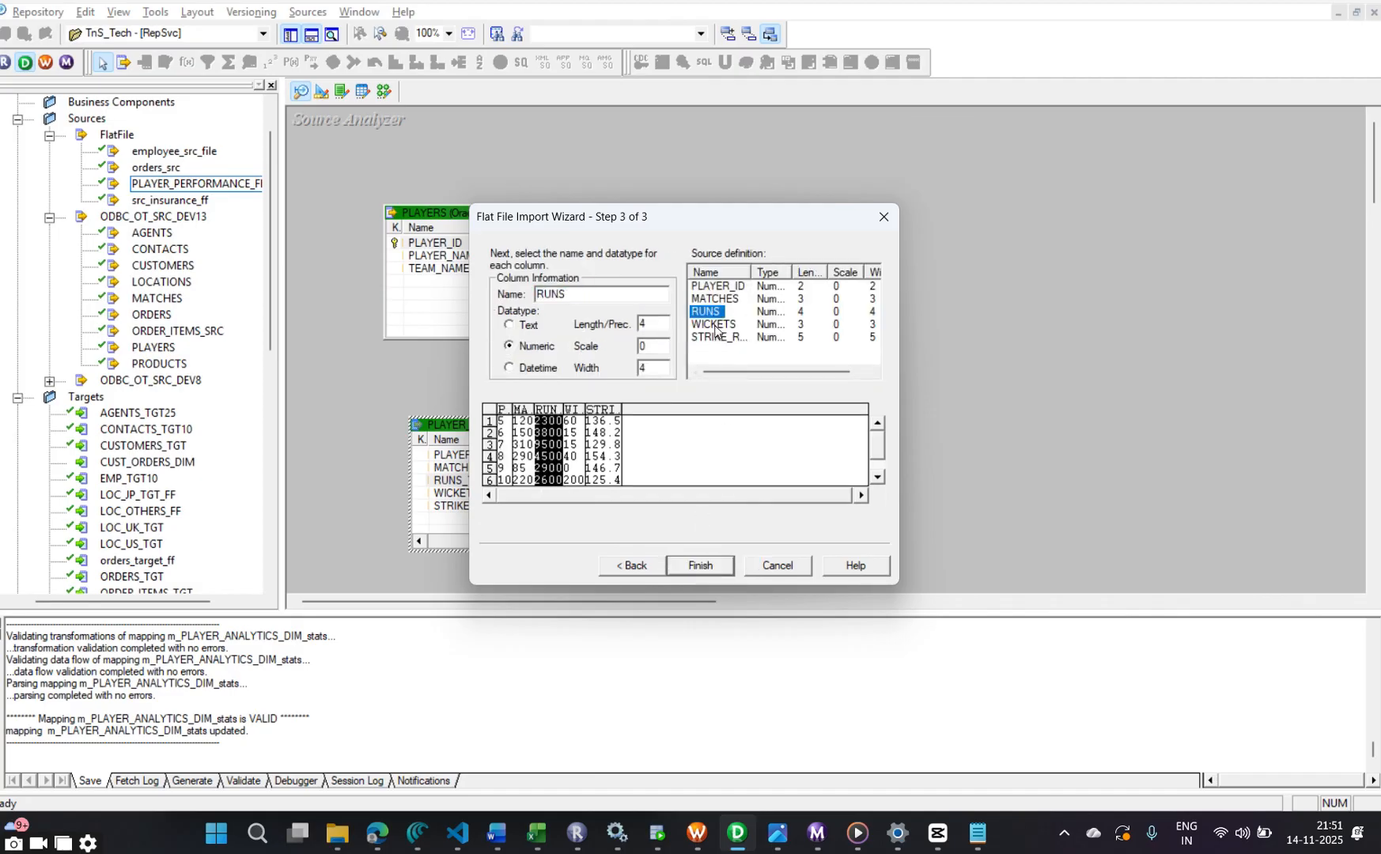
click(715, 326)
click(720, 339)
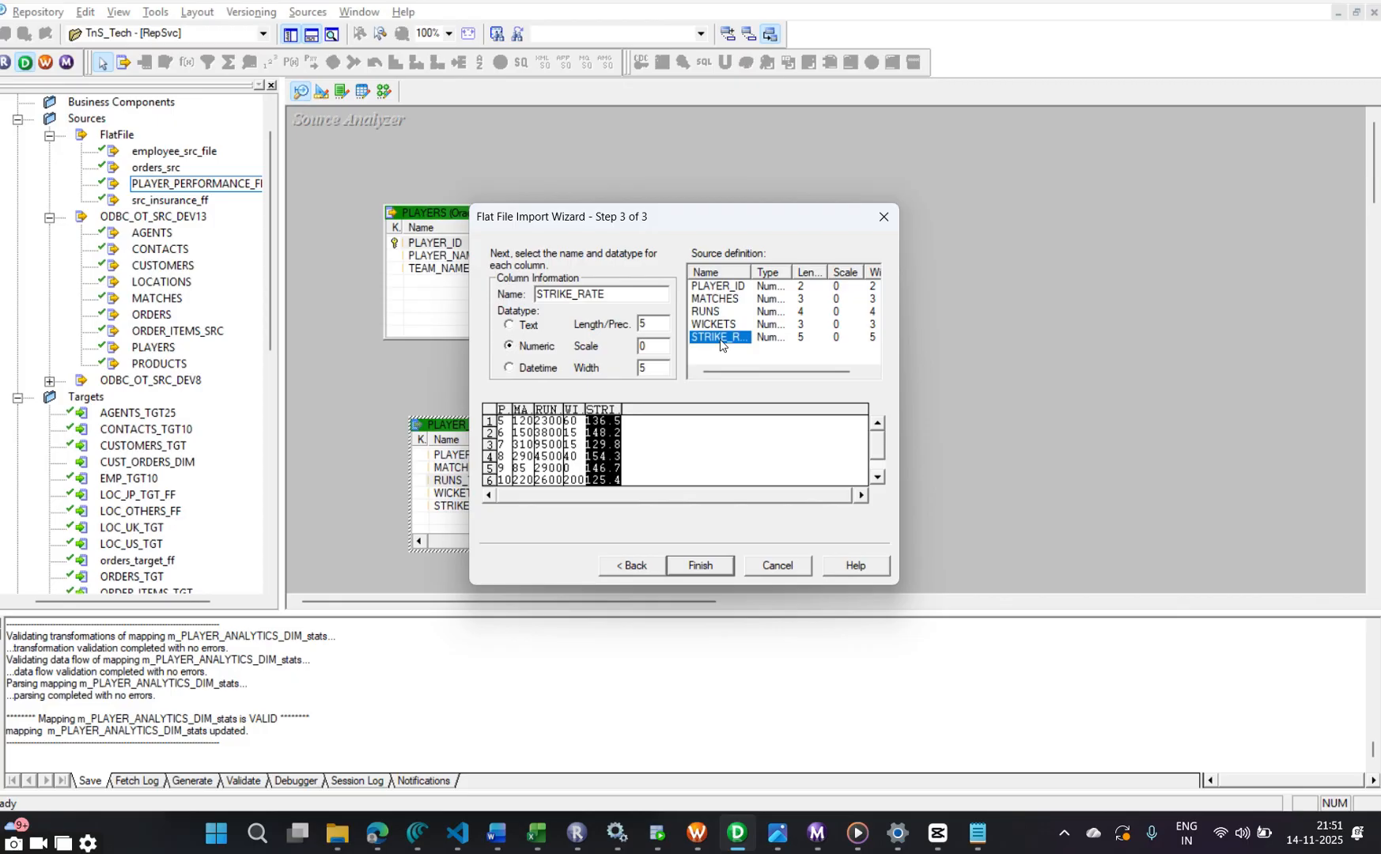
click(700, 566)
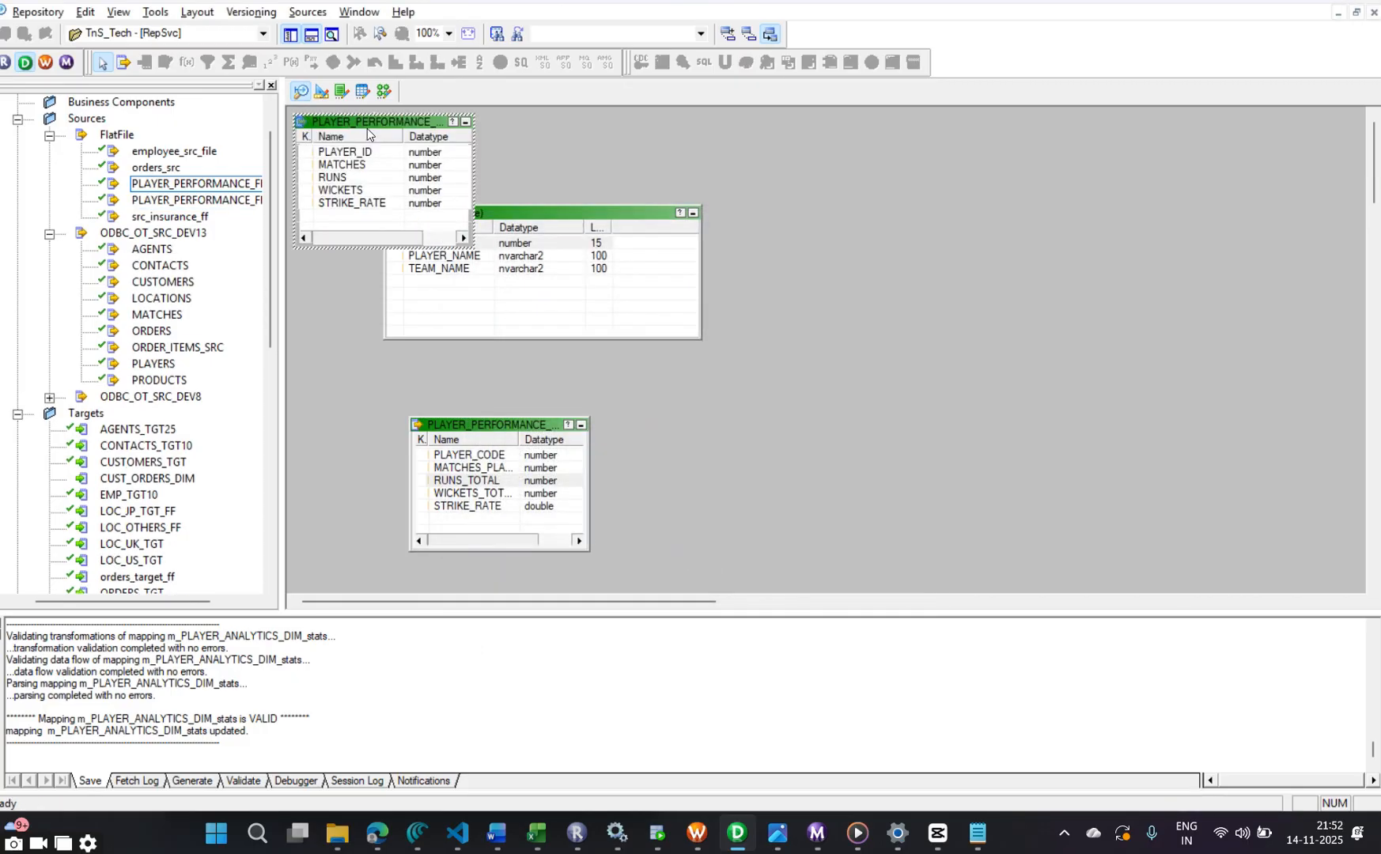
Place the new source beside PLAYER_PERFORMANCE_FF and set precision to 15 for PLAYER_ID and 20 for MATCHES, RUNS, WICKETS and STRIKE_RATE
drag(363, 127, 766, 409)
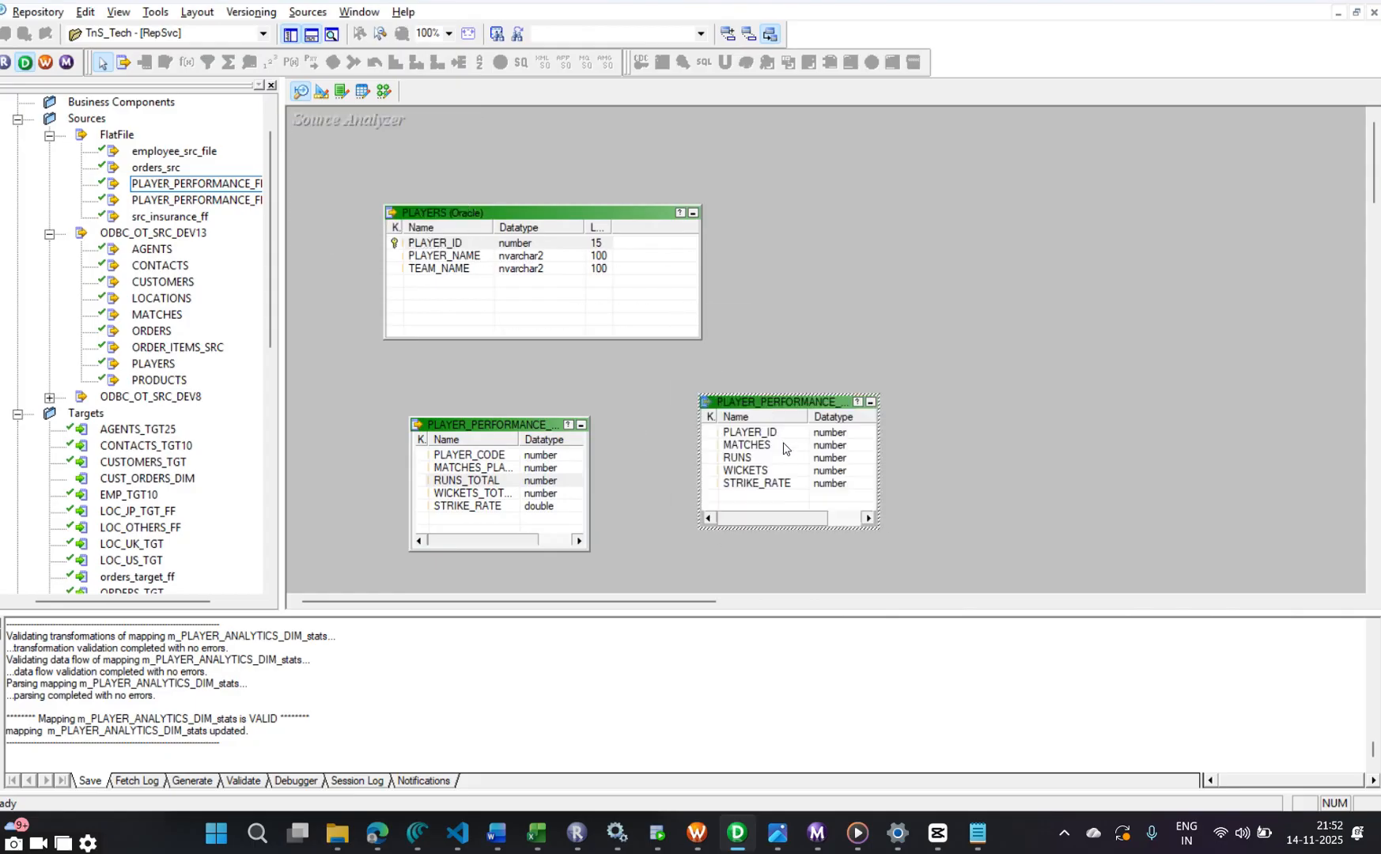
double_click(788, 456)
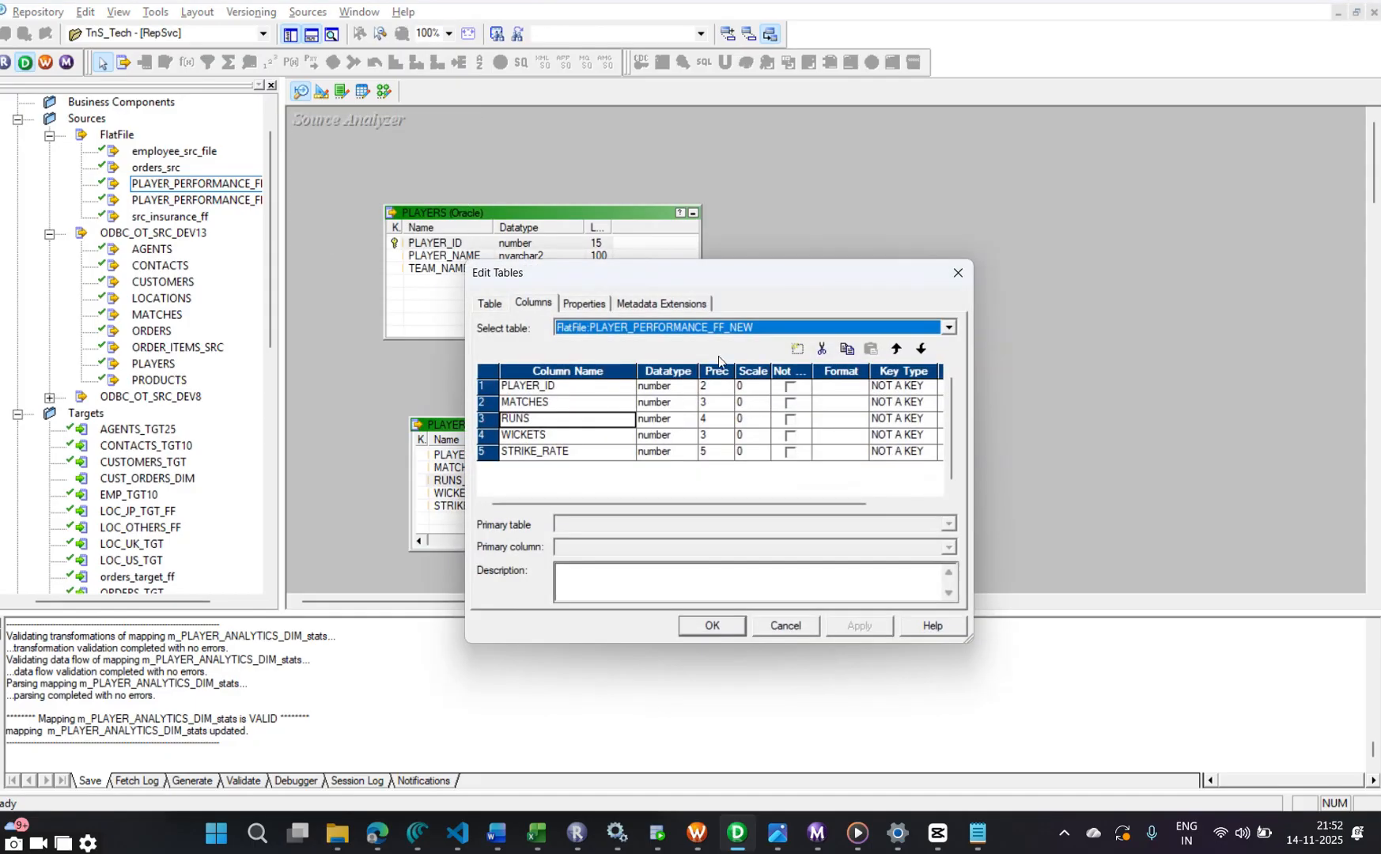
drag(737, 285, 964, 260)
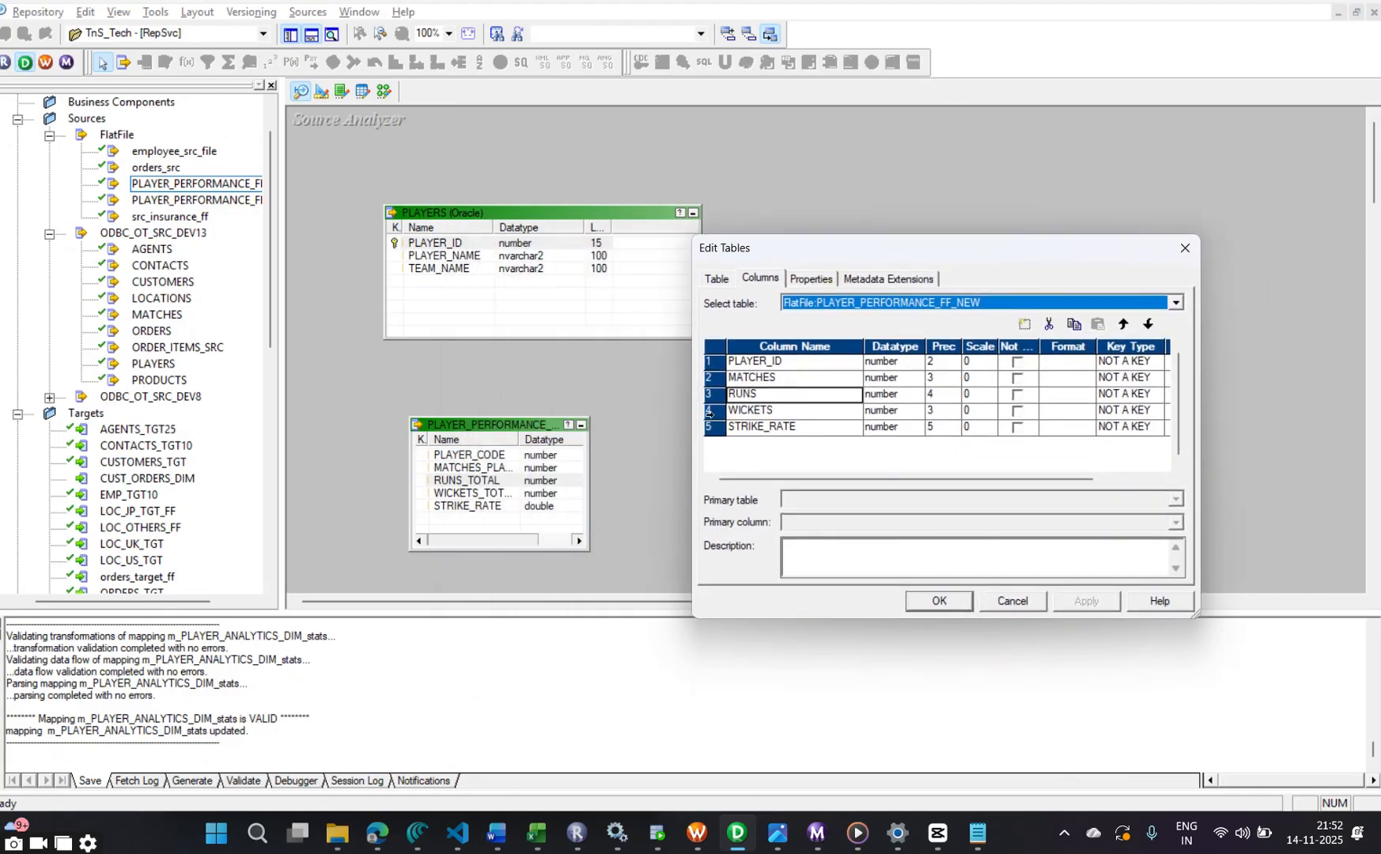
click(928, 364)
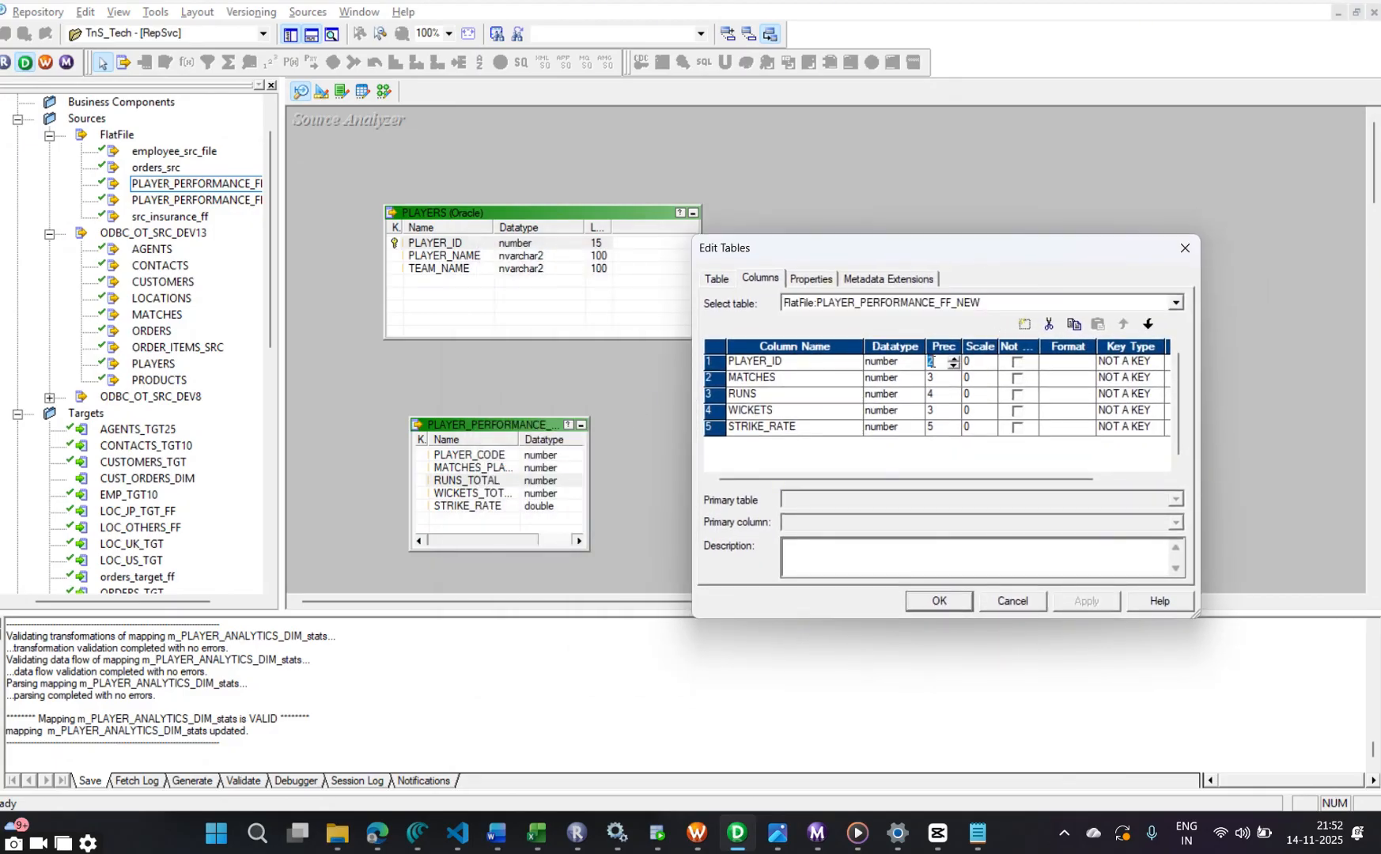
text(15)
click(936, 378)
text(20)
click(935, 394)
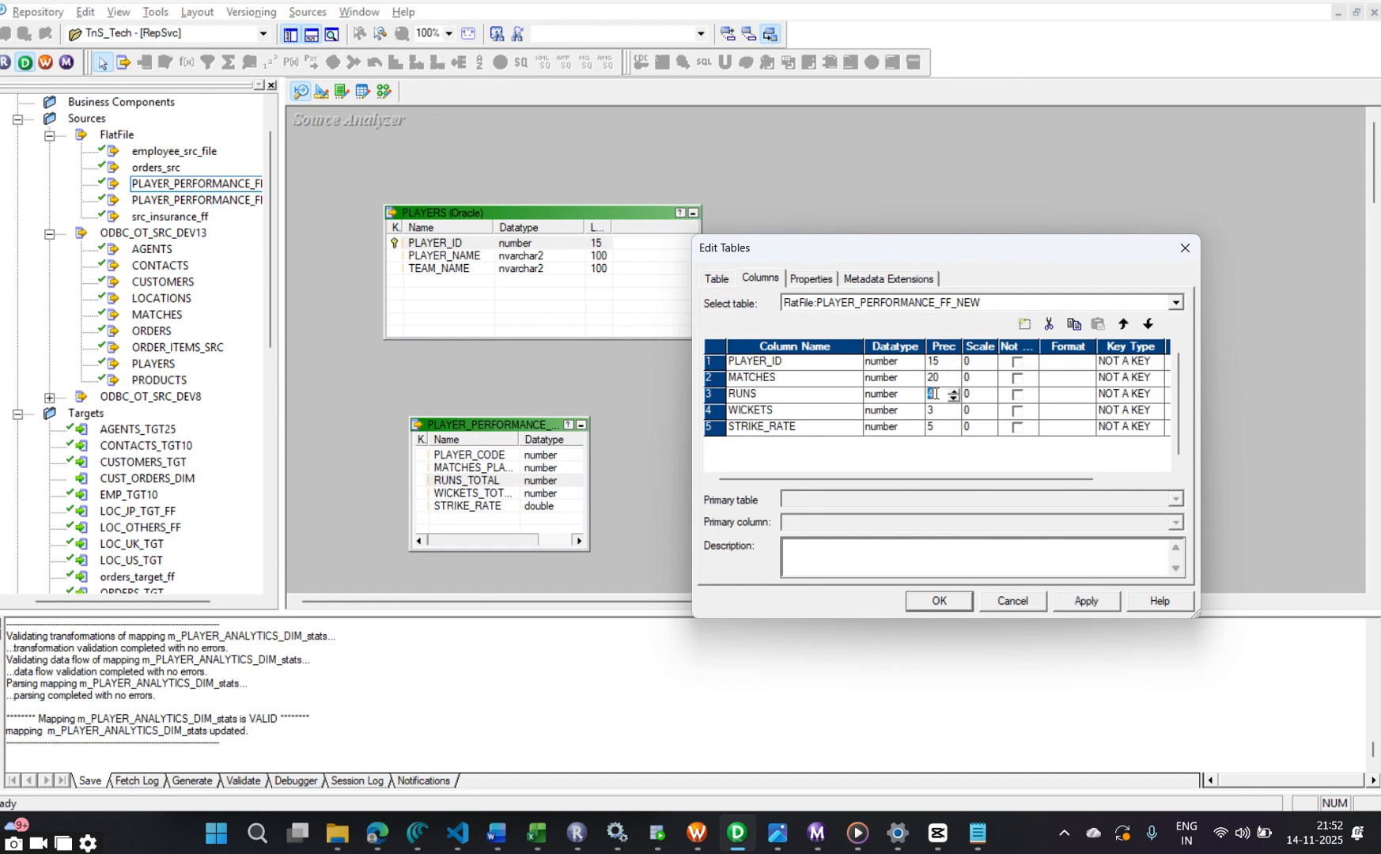
click(931, 408)
text(20)
click(930, 428)
text(20)
Set the STRIKE_RATE datatype to double and apply the column changes to PLAYER_PERFORMANCE_FF_NEW
click(905, 430)
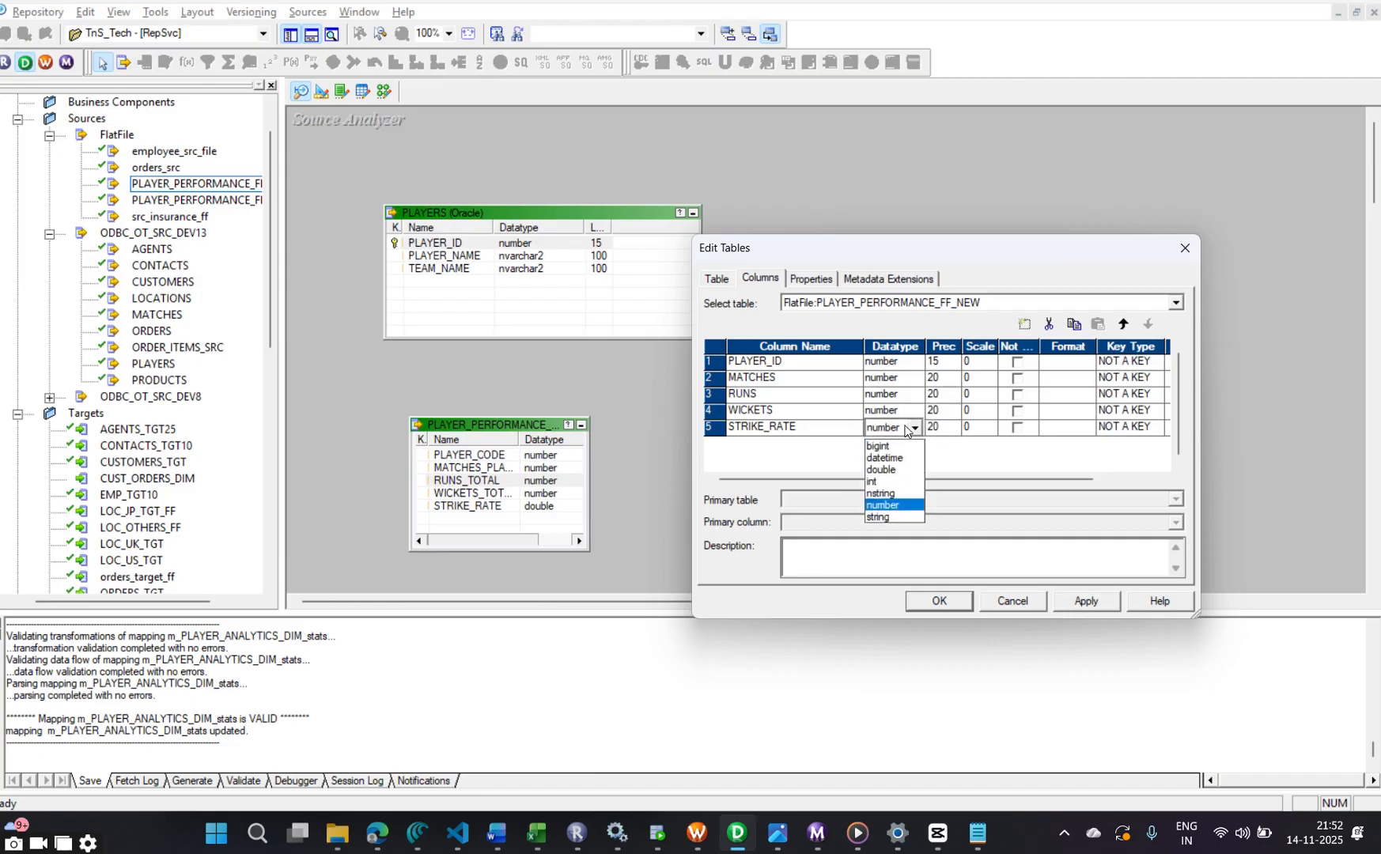
click(894, 473)
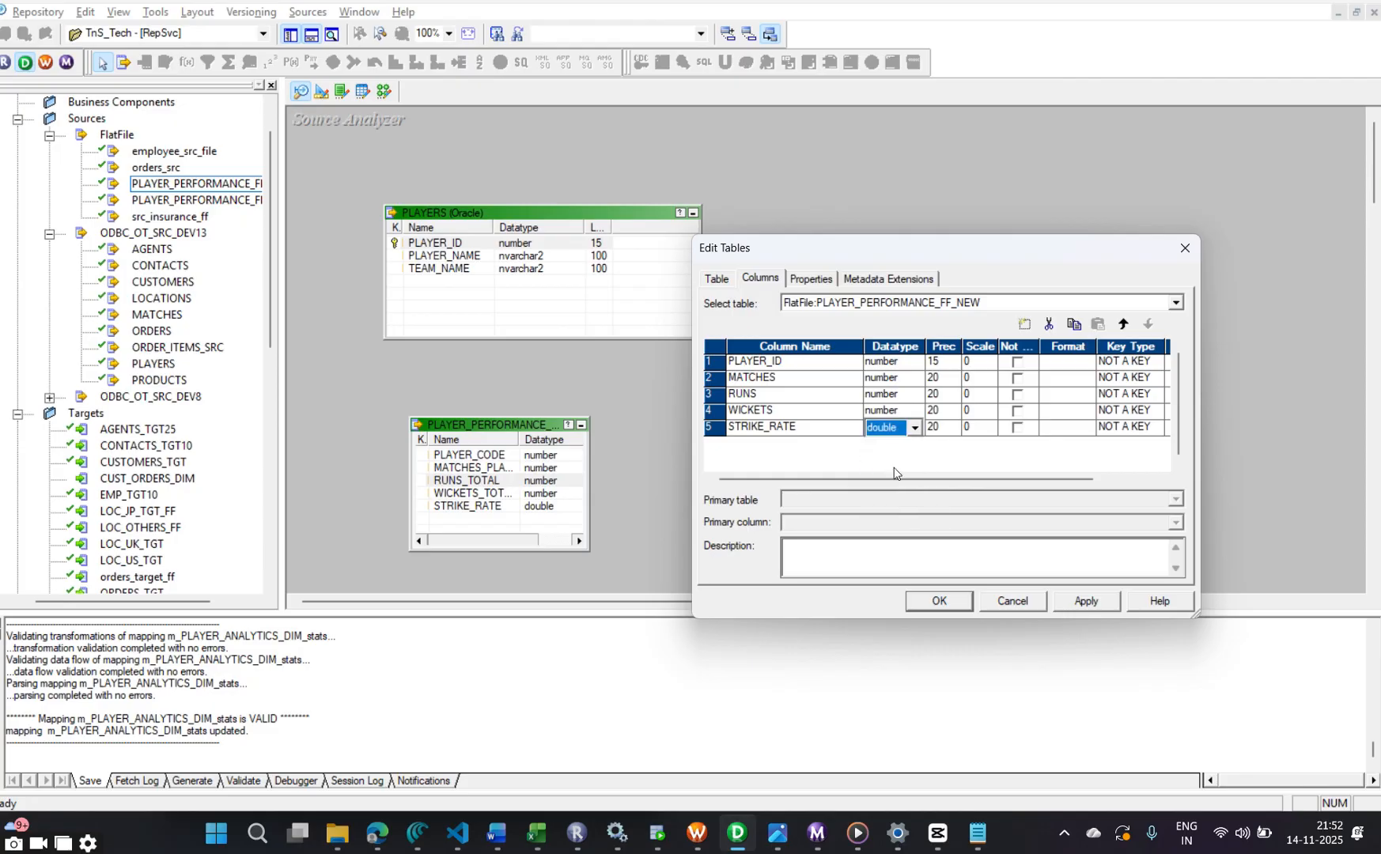
click(1082, 604)
click(941, 602)
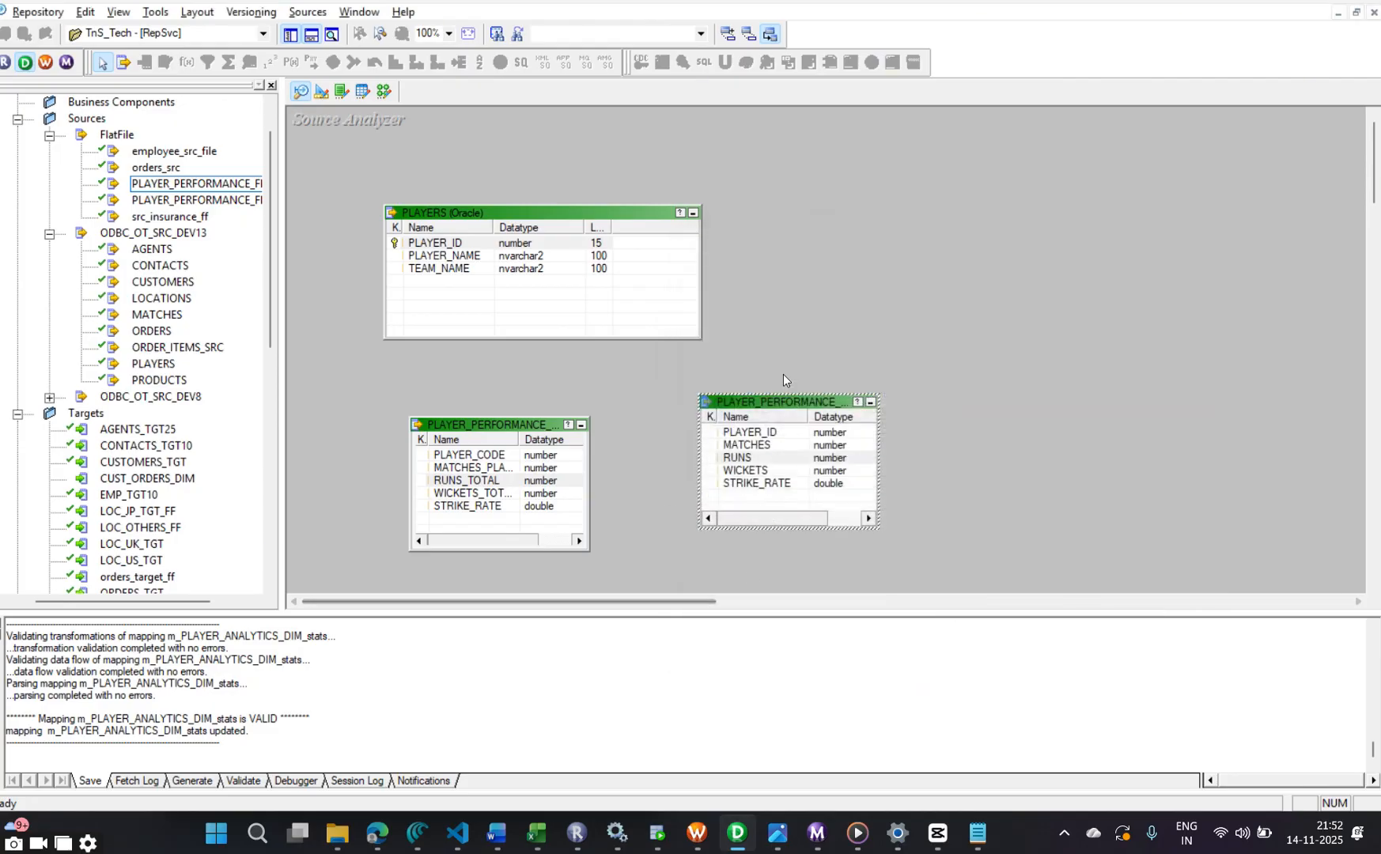
In Mapping Designer, add another PLAYER_PERFORMANCE_FF source below the existing flow in m_PLAYER_ANALYTICS_DIM_stats and widen its source definition
click(383, 93)
drag(158, 185, 540, 404)
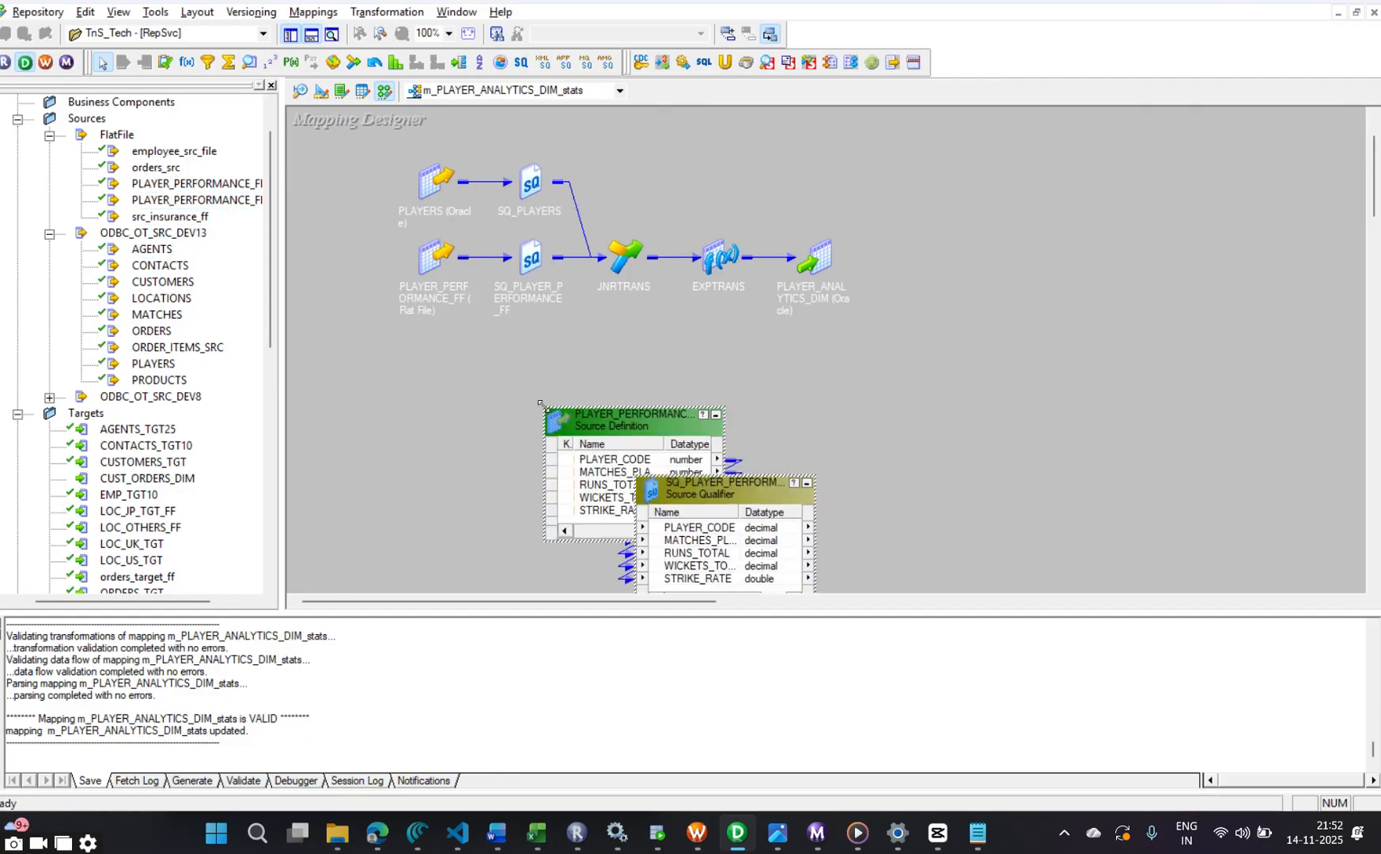
drag(717, 426, 819, 425)
scroll(743, 417, down, 3)
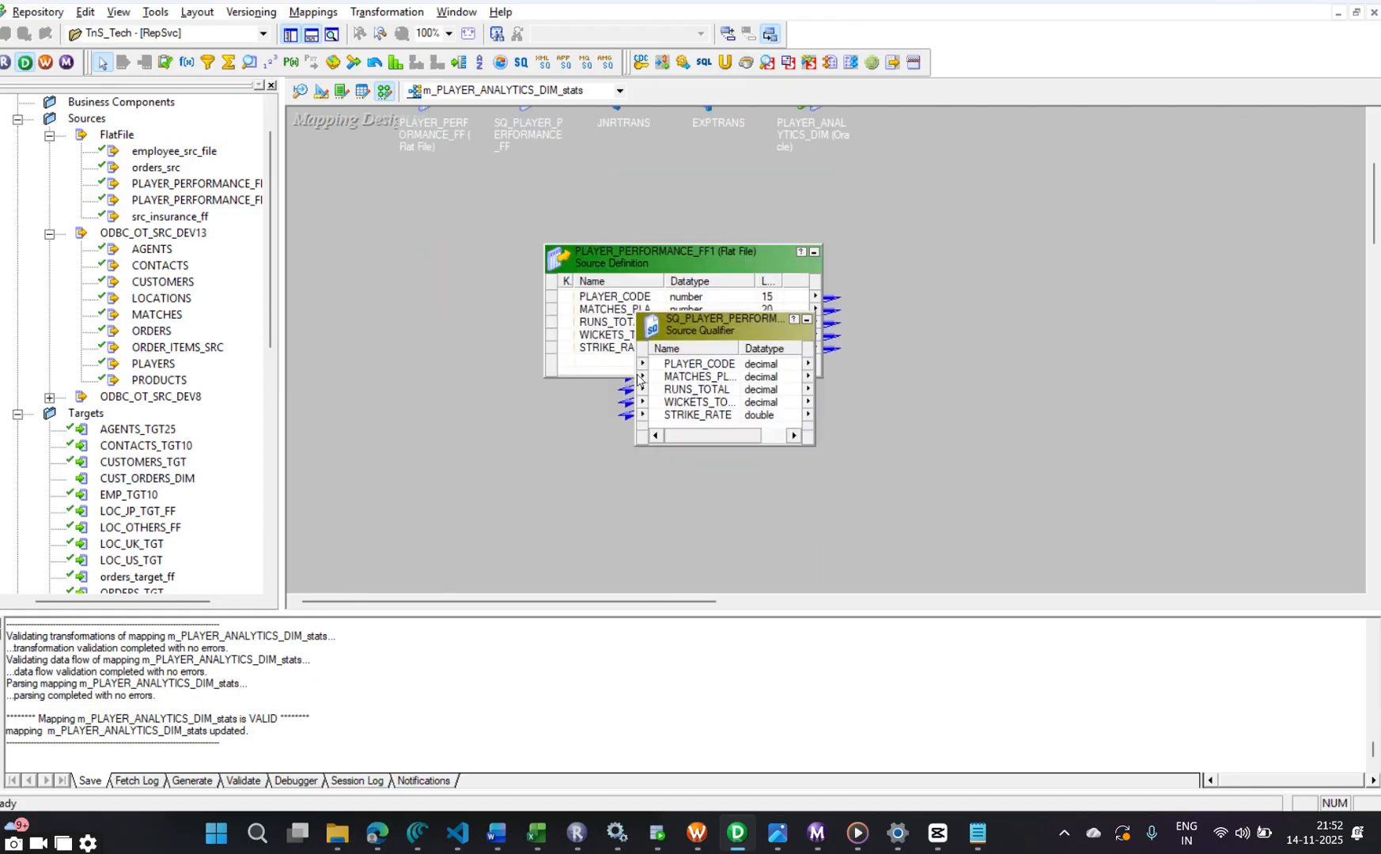
Delete the duplicate PLAYER_PERFORMANCE_FF1 source and its source qualifier from the mapping
click(625, 298)
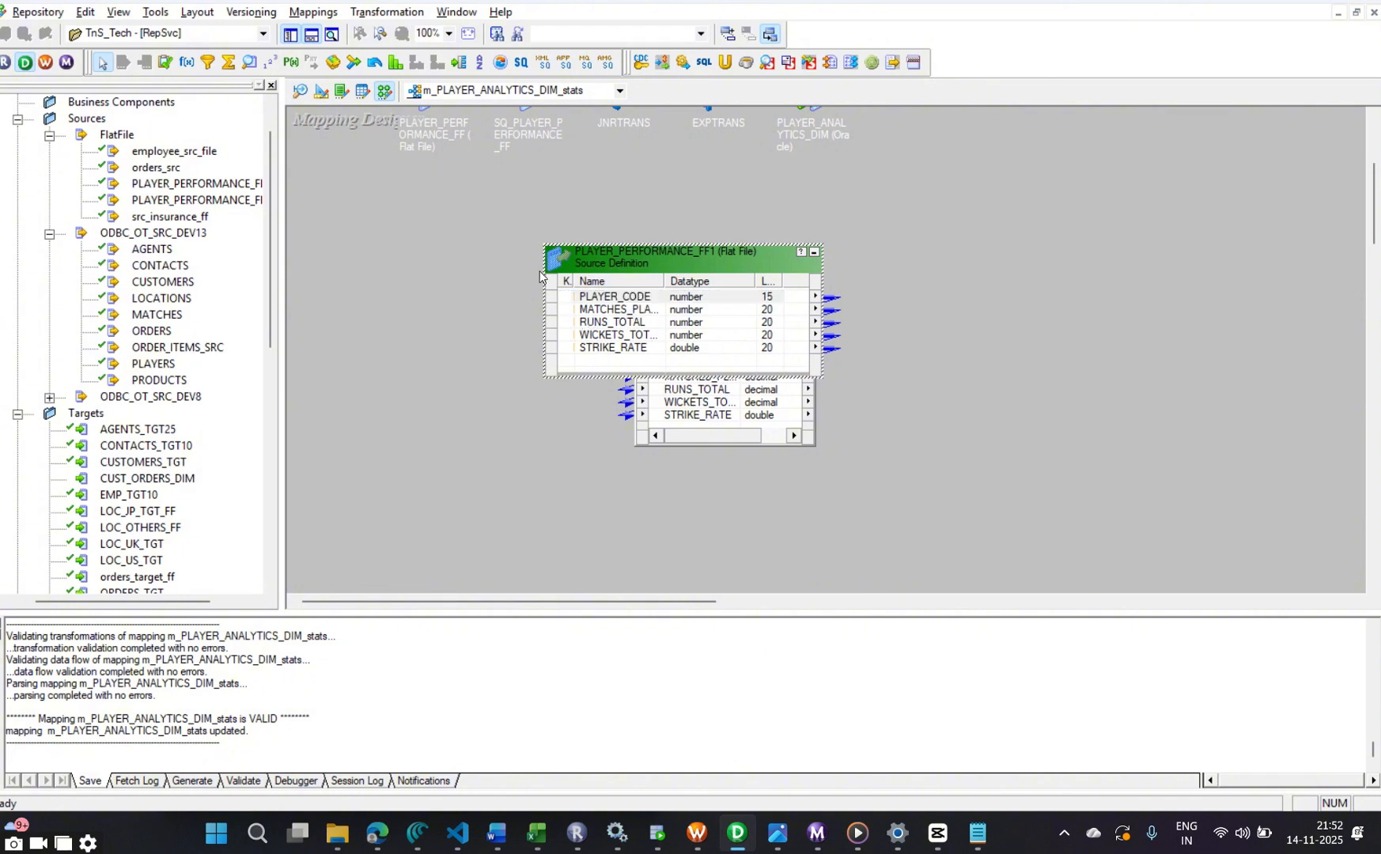
drag(523, 256, 924, 481)
key(Delete)
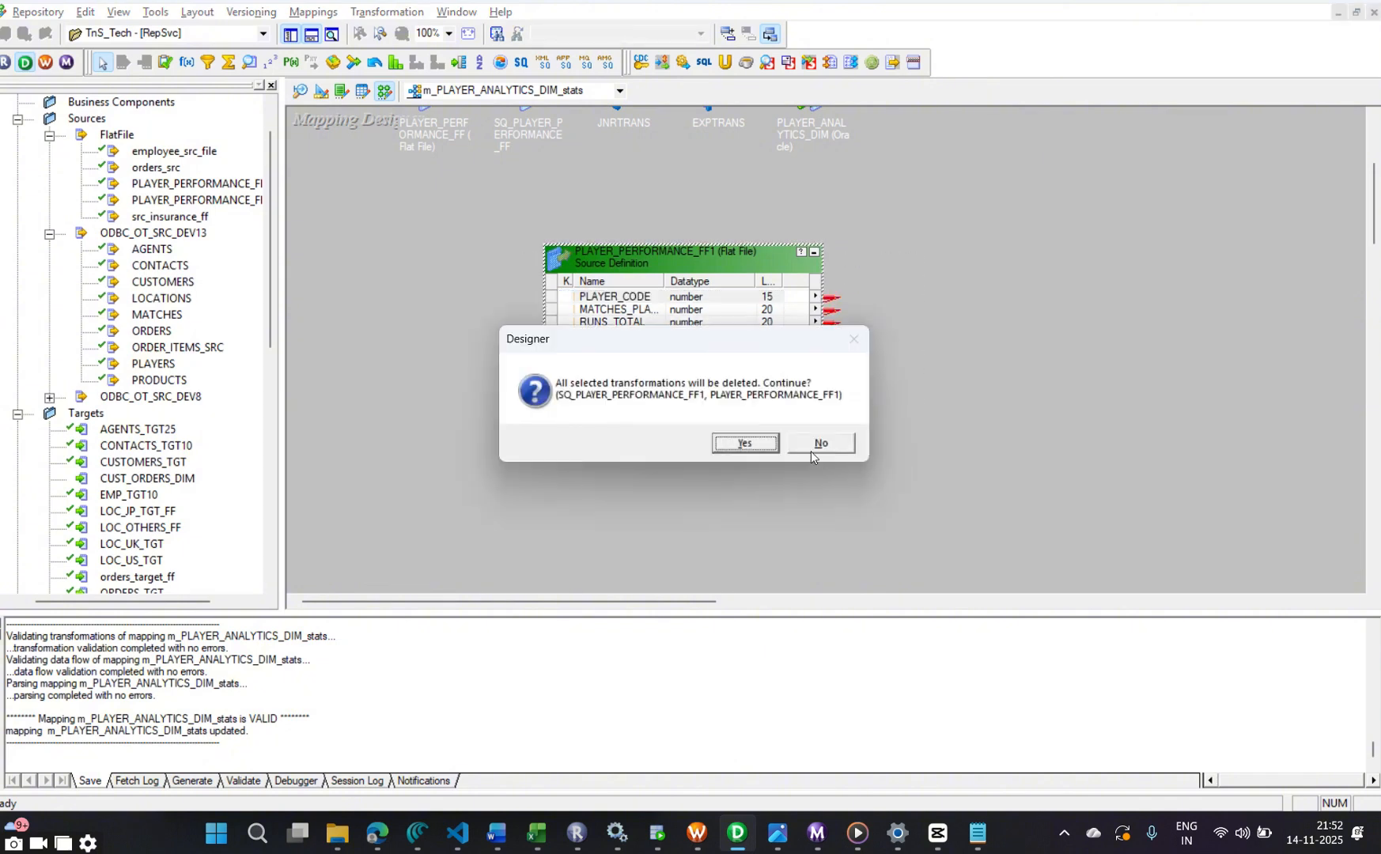
click(745, 444)
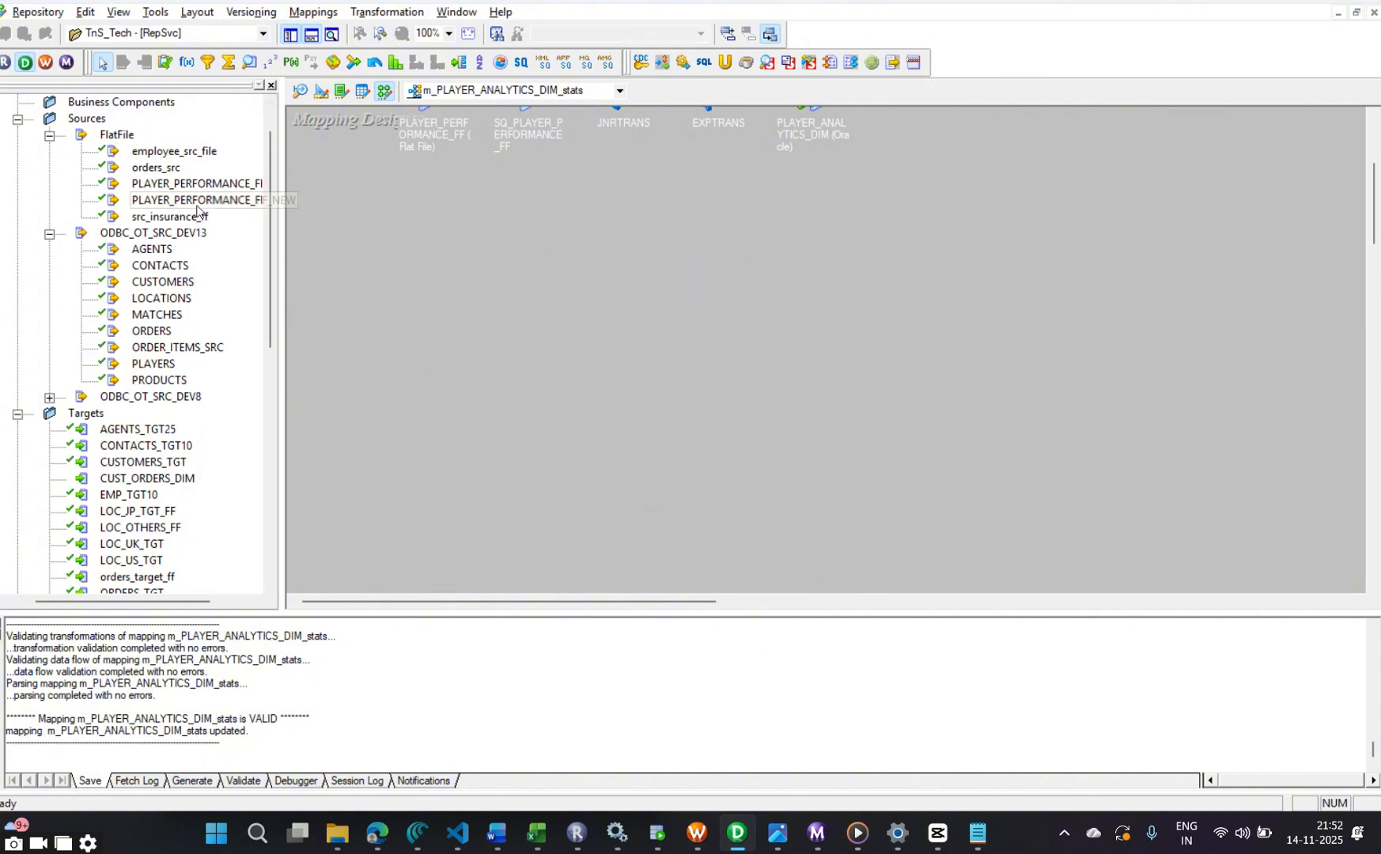
Add the PLAYER_PERFORMANCE_FF_NEW source below the existing flow, spacing out its source qualifier and moving EXPTRANS and the target farther away
drag(205, 203, 456, 222)
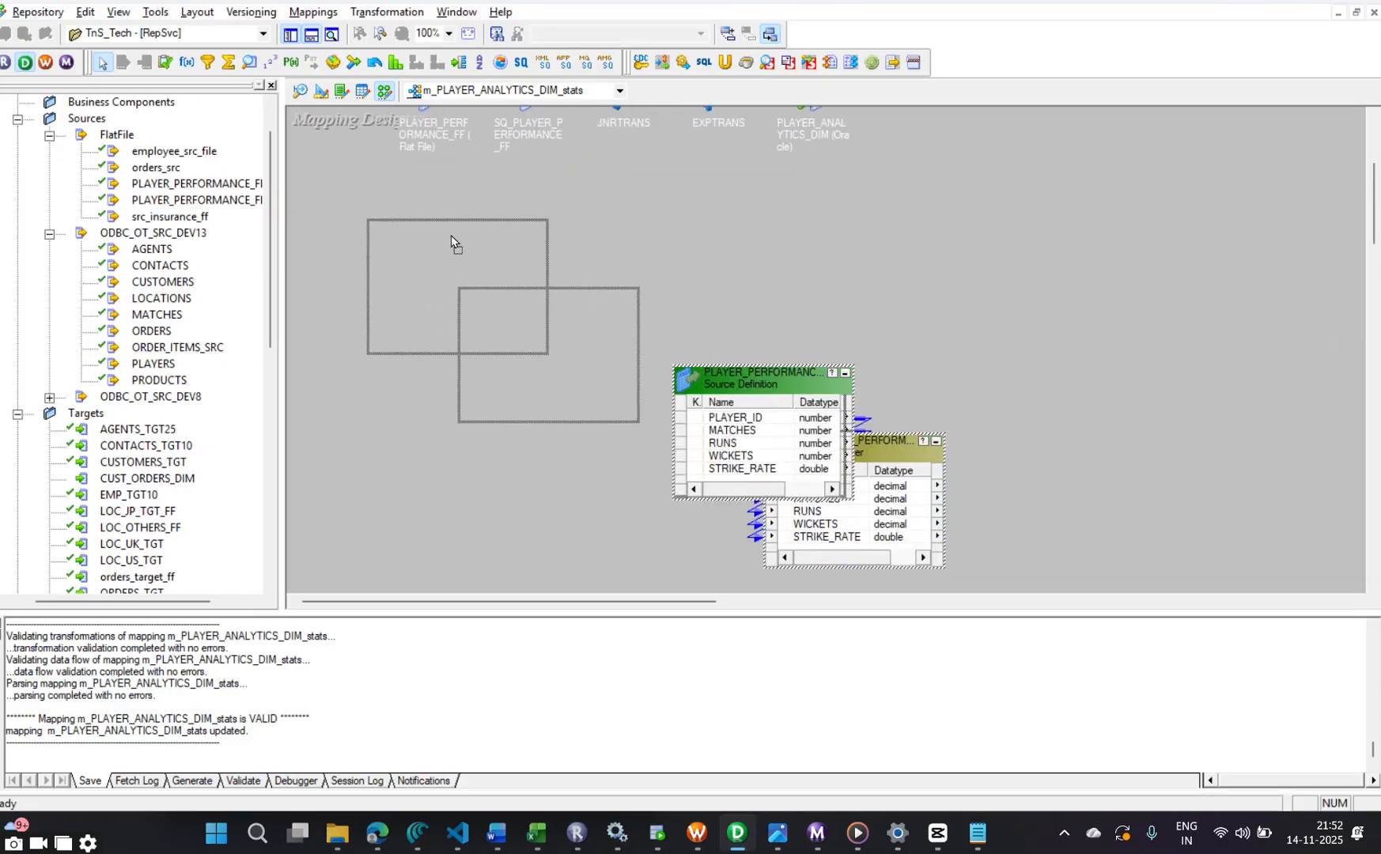
scroll(834, 316, up, 5)
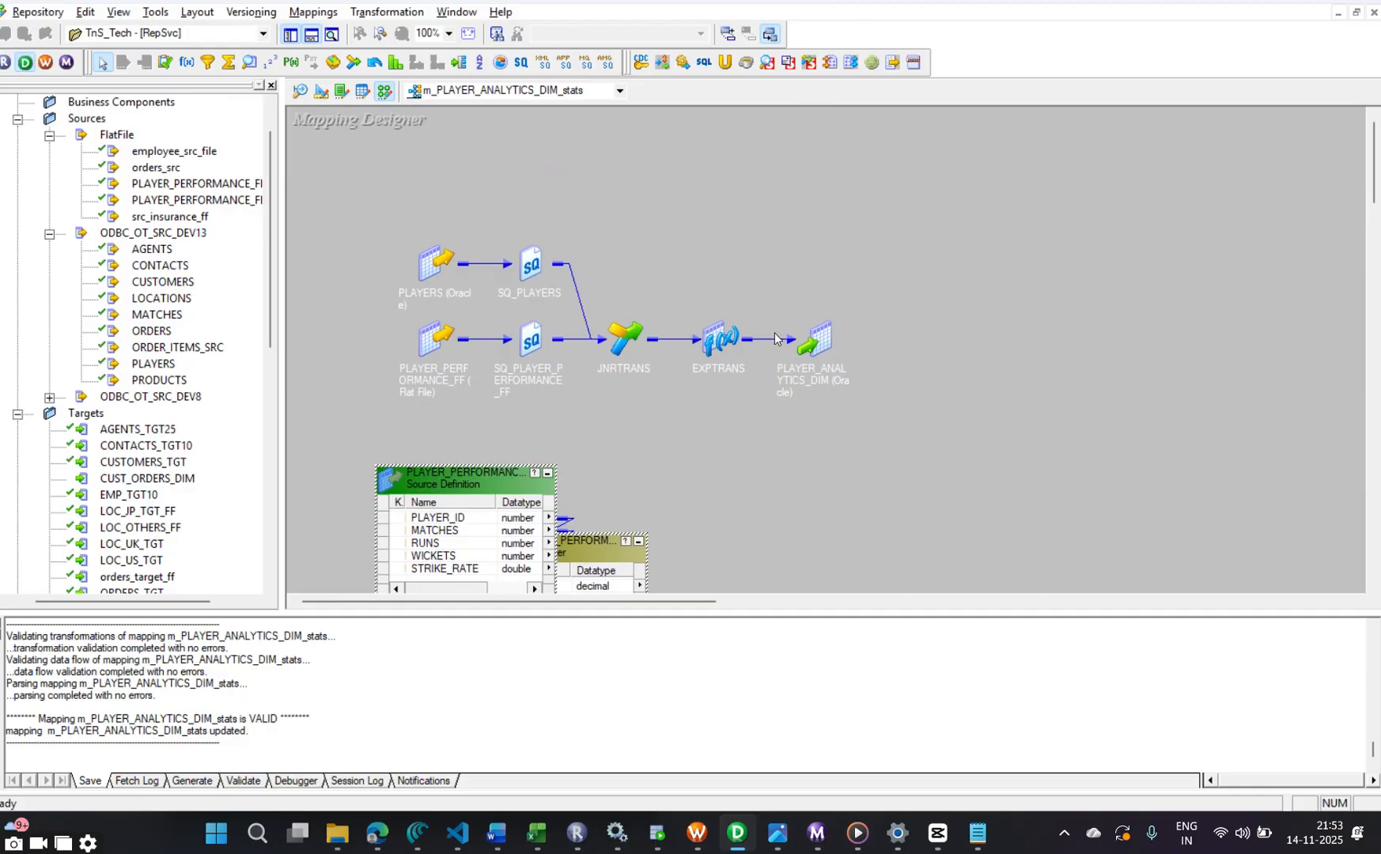
drag(816, 341, 968, 268)
drag(715, 330, 828, 211)
scroll(822, 378, down, 3)
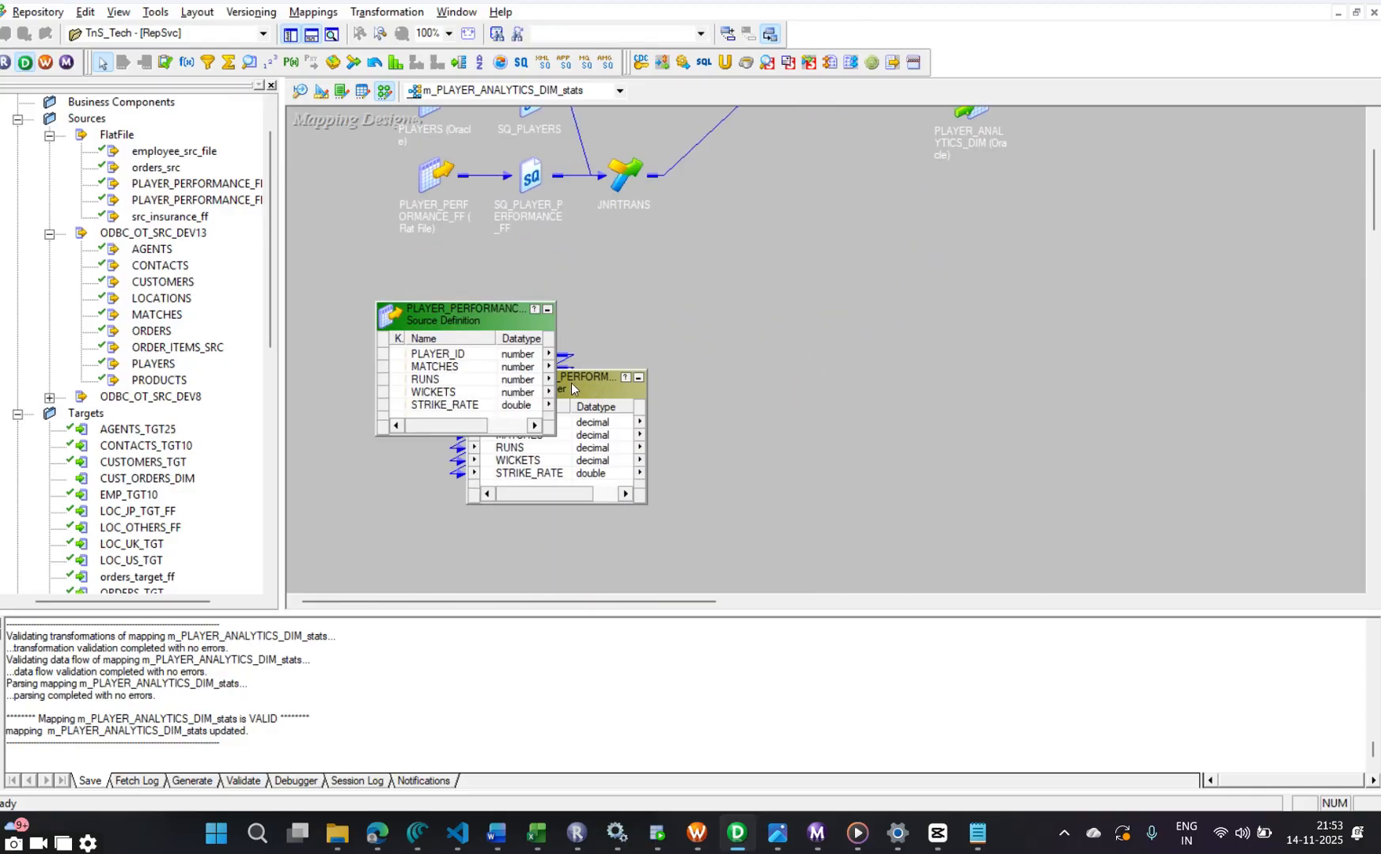
drag(571, 383, 757, 330)
scroll(589, 341, up, 2)
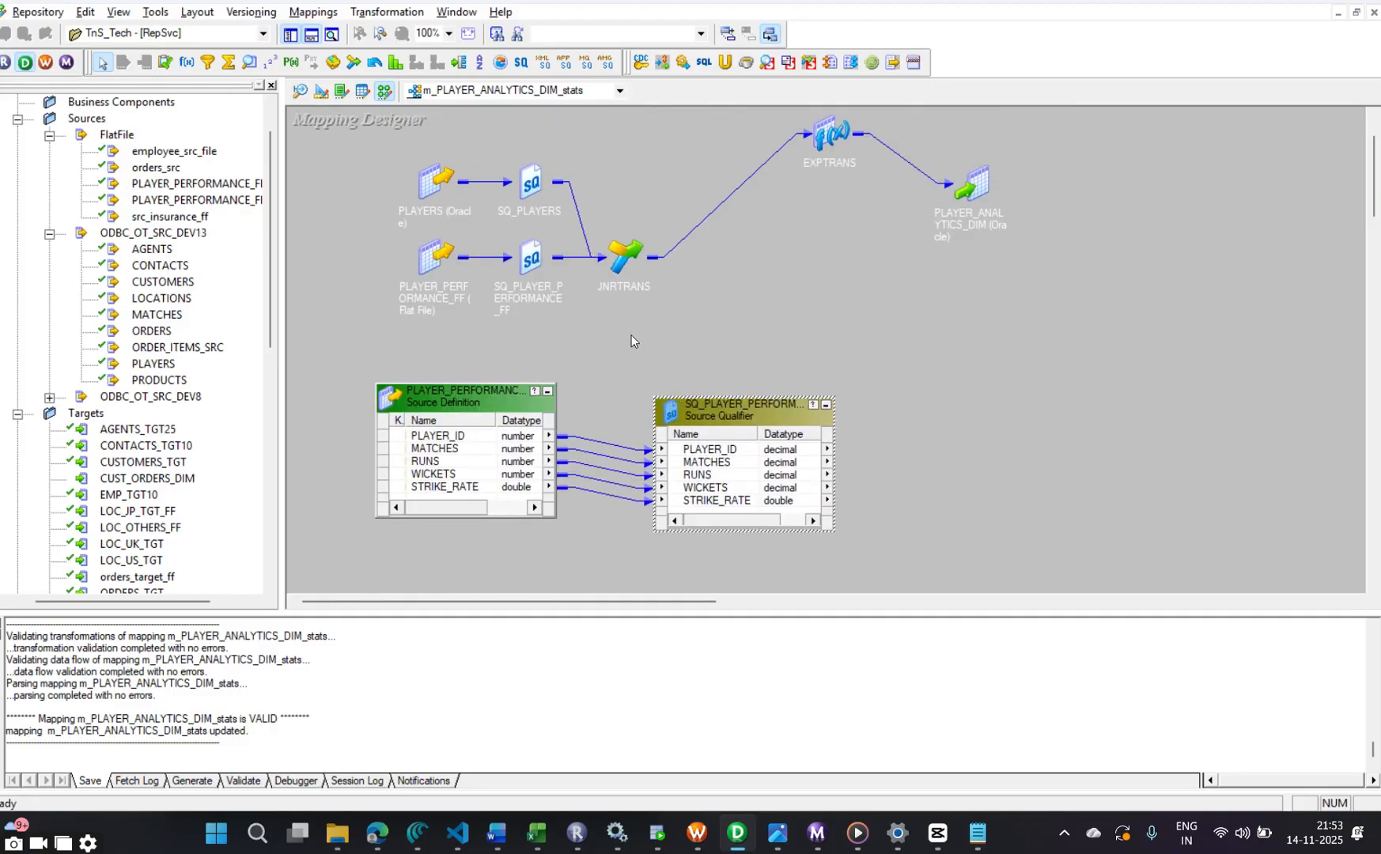
Expand JNRTRANS into a shortened port view and add a second Joiner transformation in the free space beside it
double_click(624, 257)
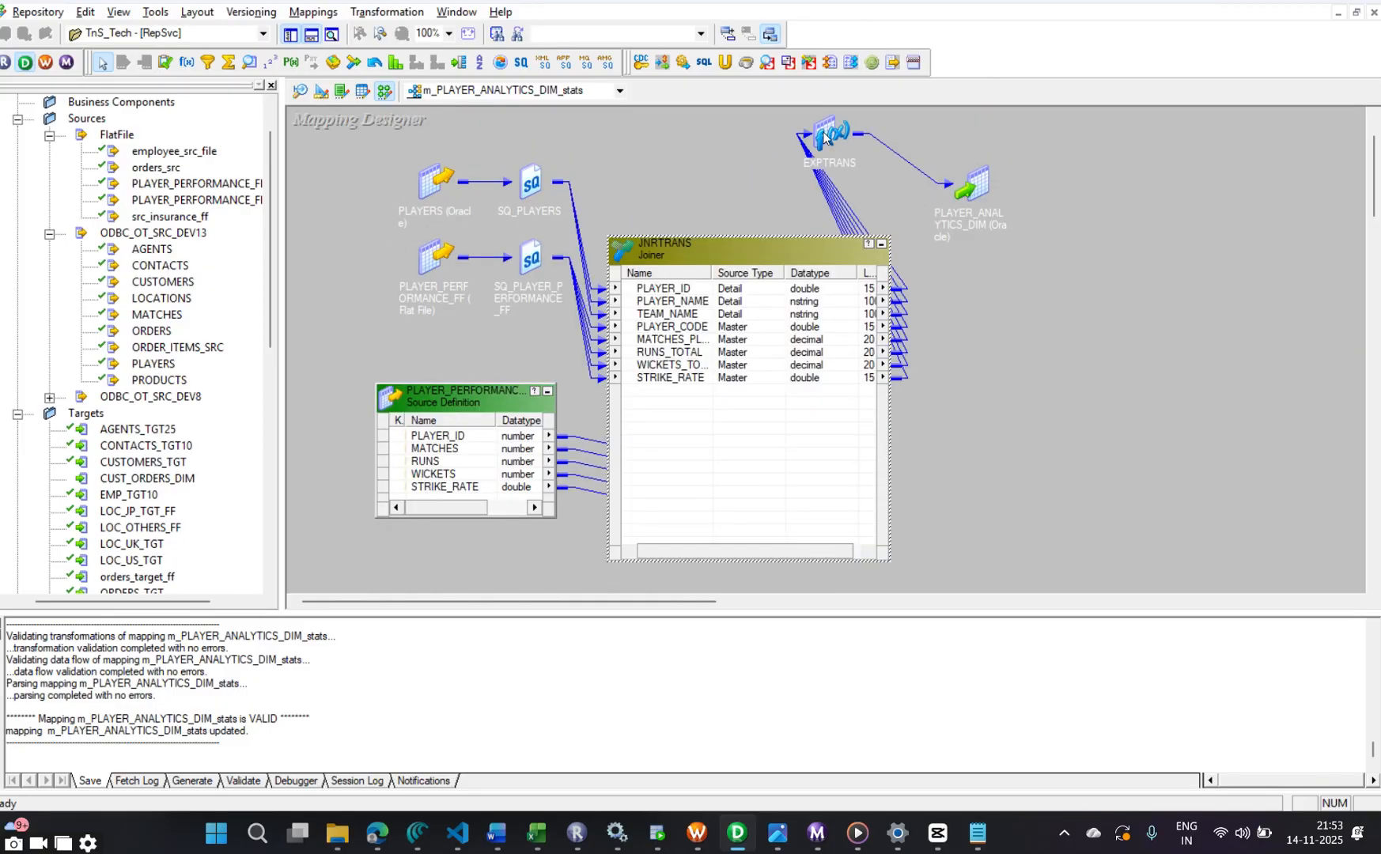
drag(825, 138, 1111, 167)
drag(797, 261, 803, 190)
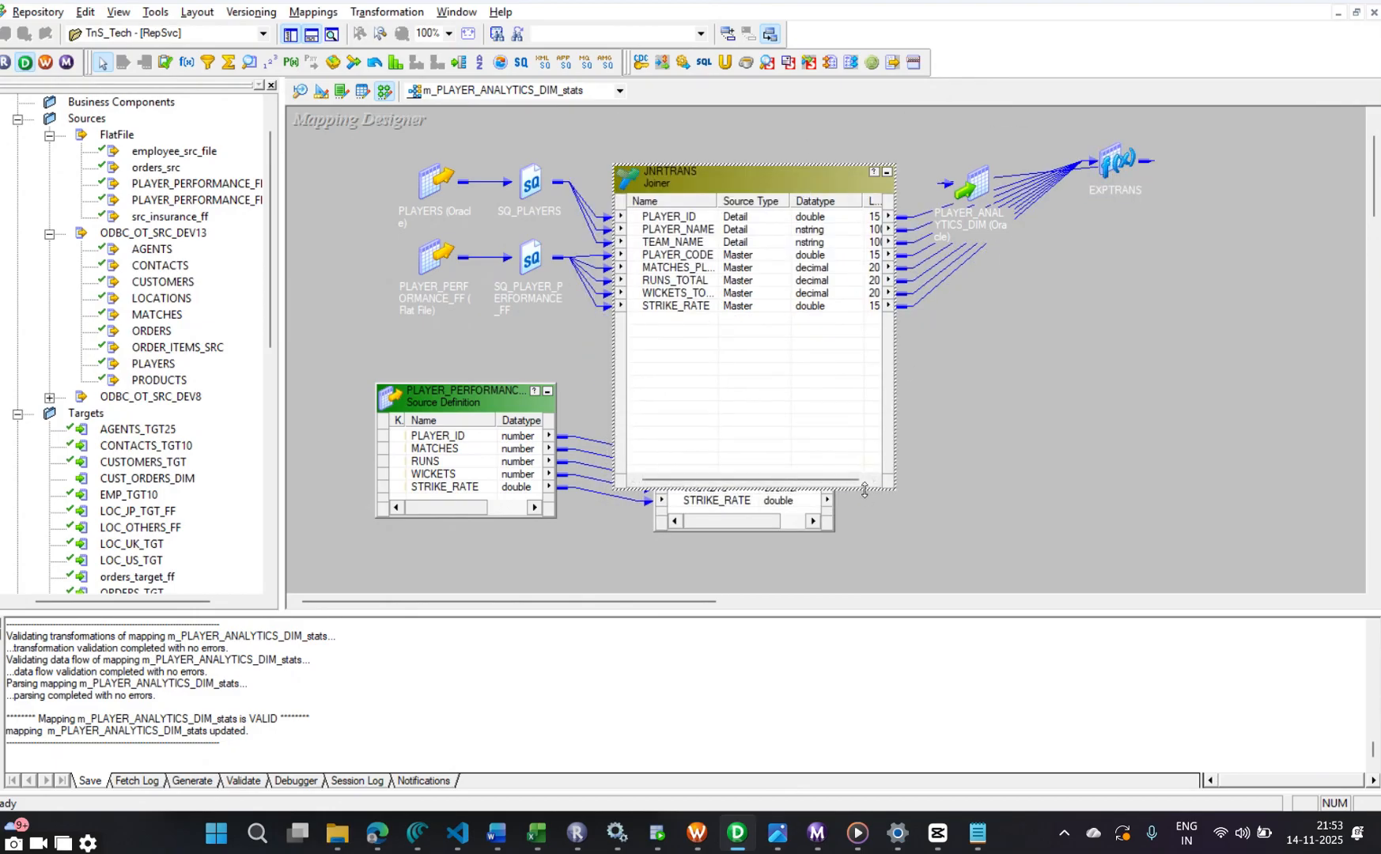
drag(865, 491, 864, 385)
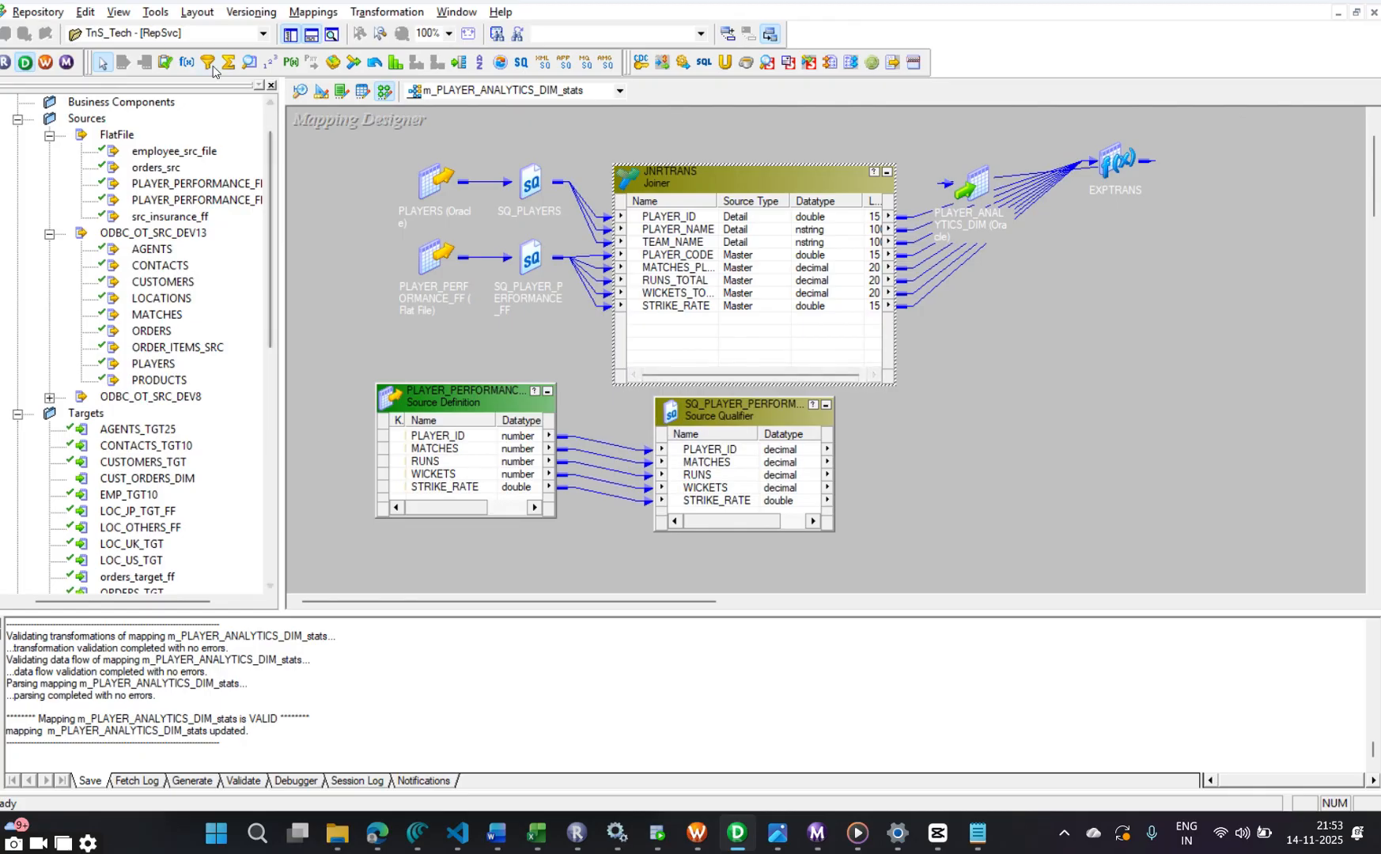
click(359, 65)
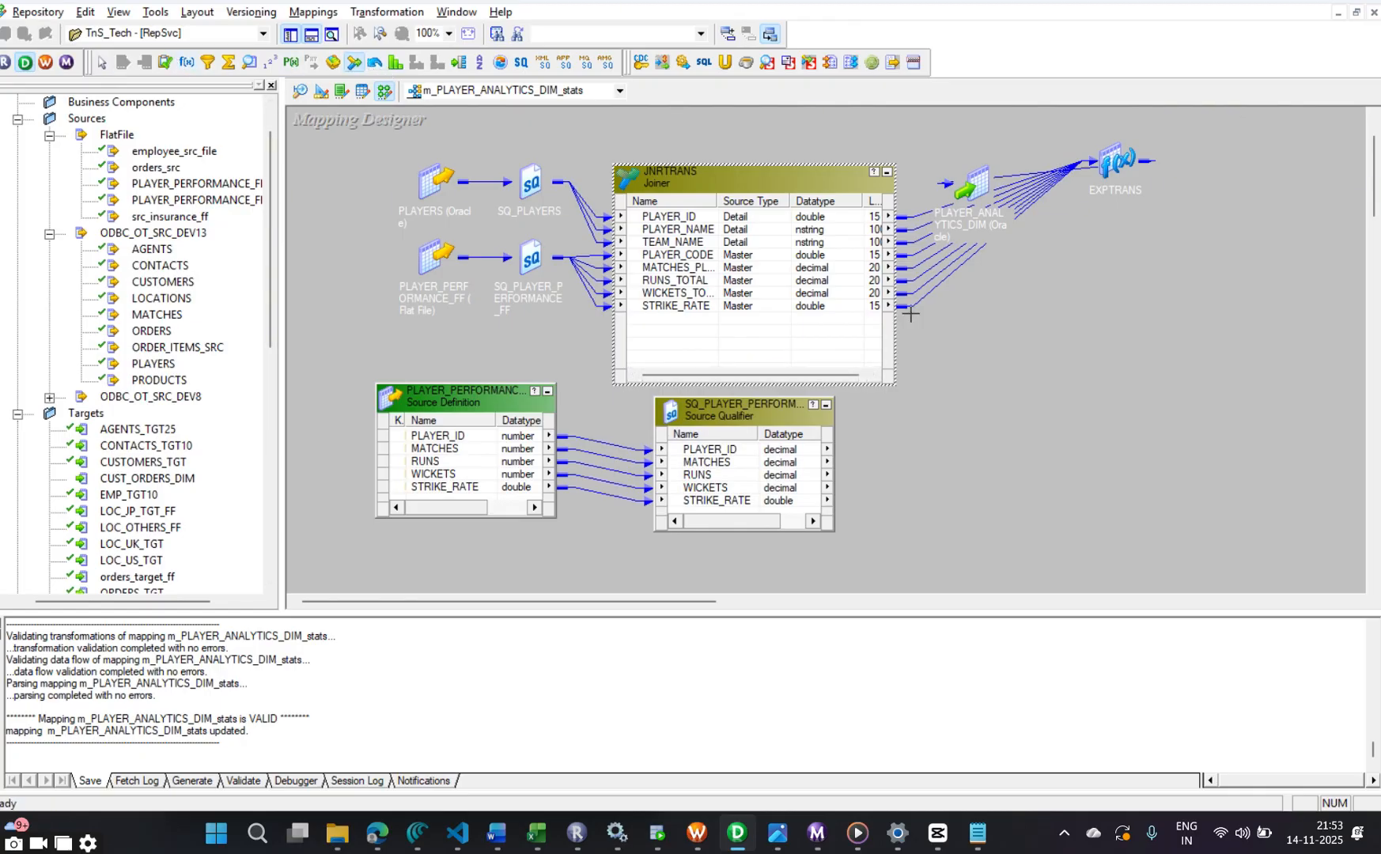
drag(951, 318, 1200, 513)
Link all JNRTRANS ports into the new Joiner as its detail ports
right_click(684, 282)
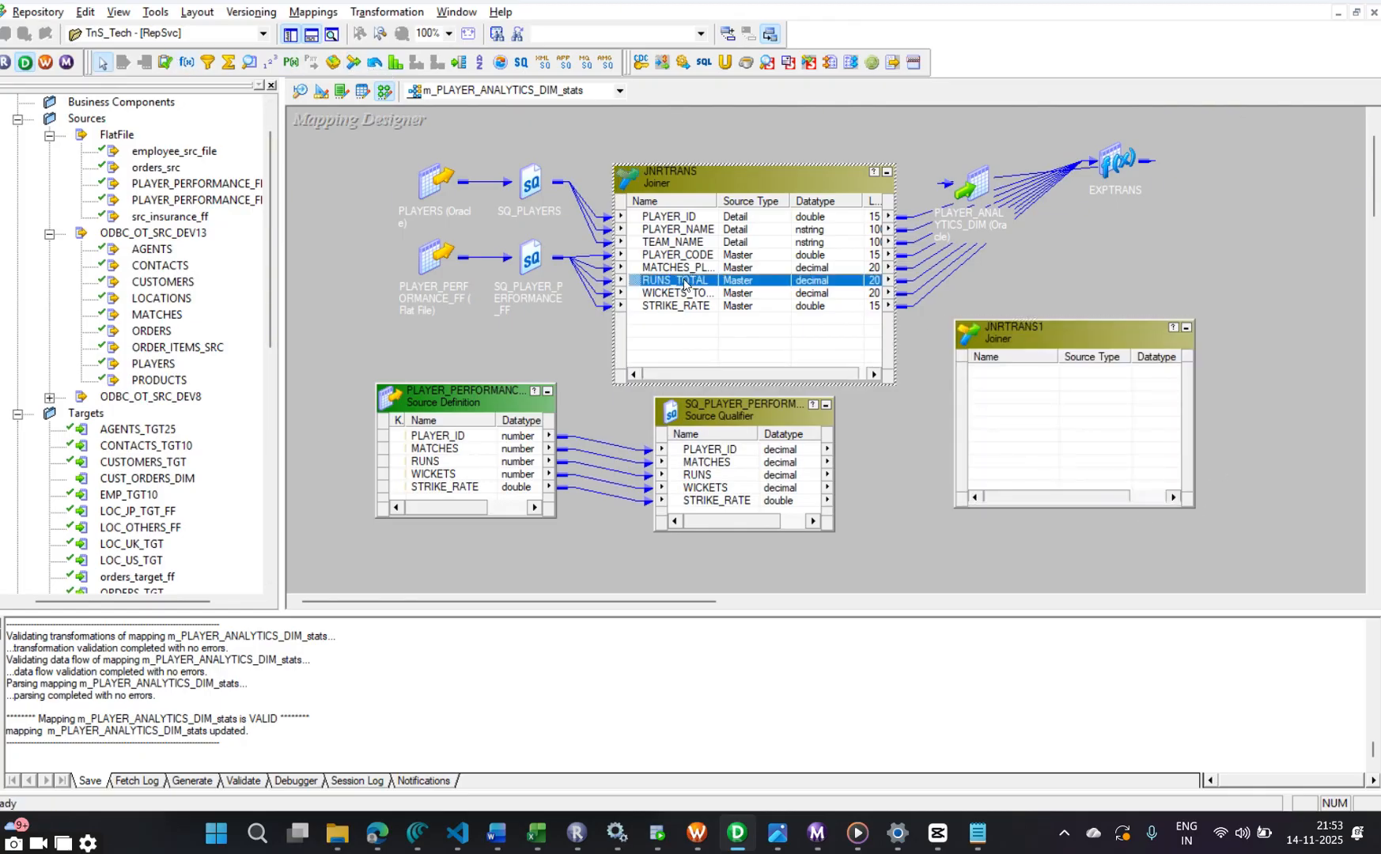
click(743, 294)
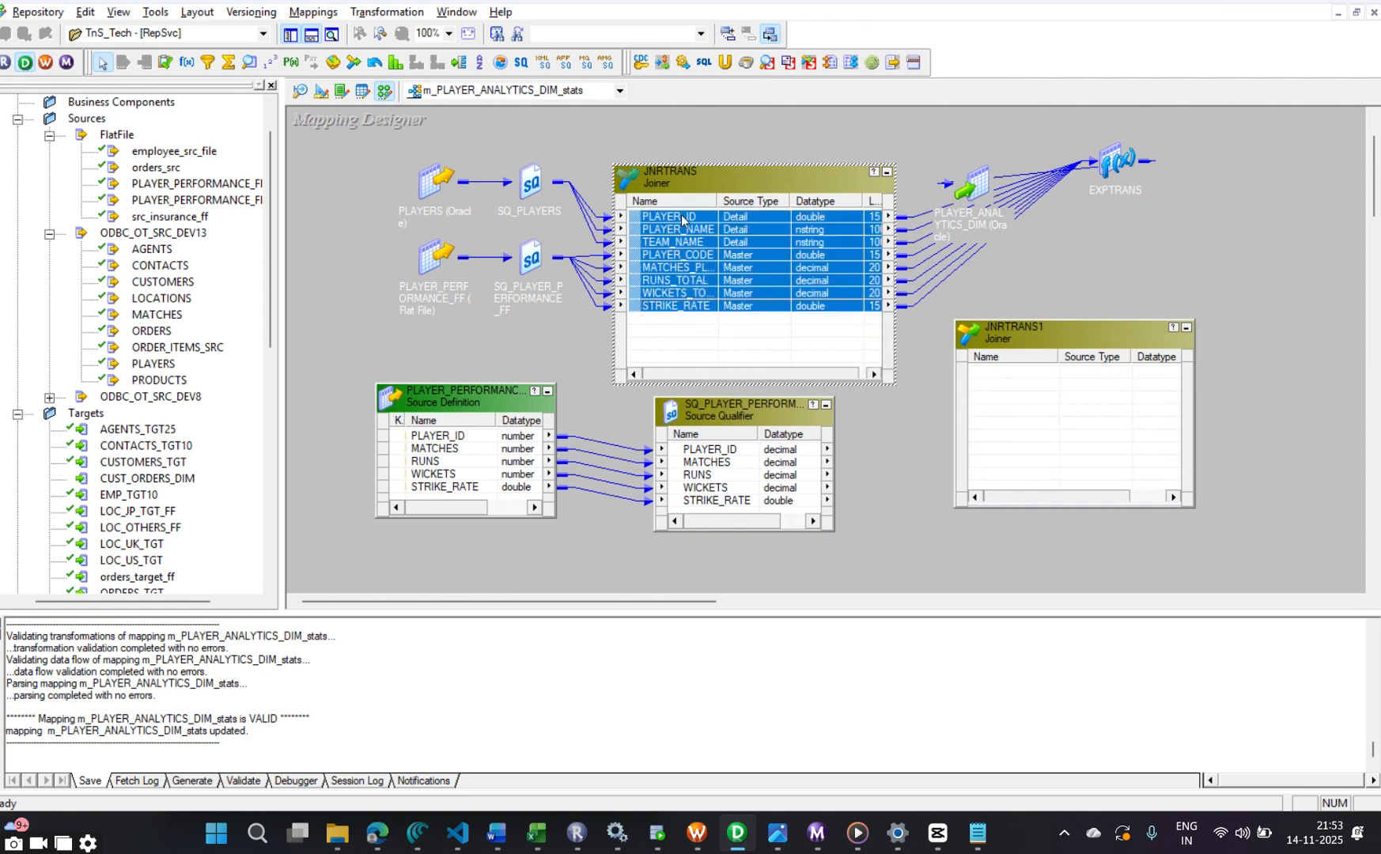
drag(677, 217, 1067, 410)
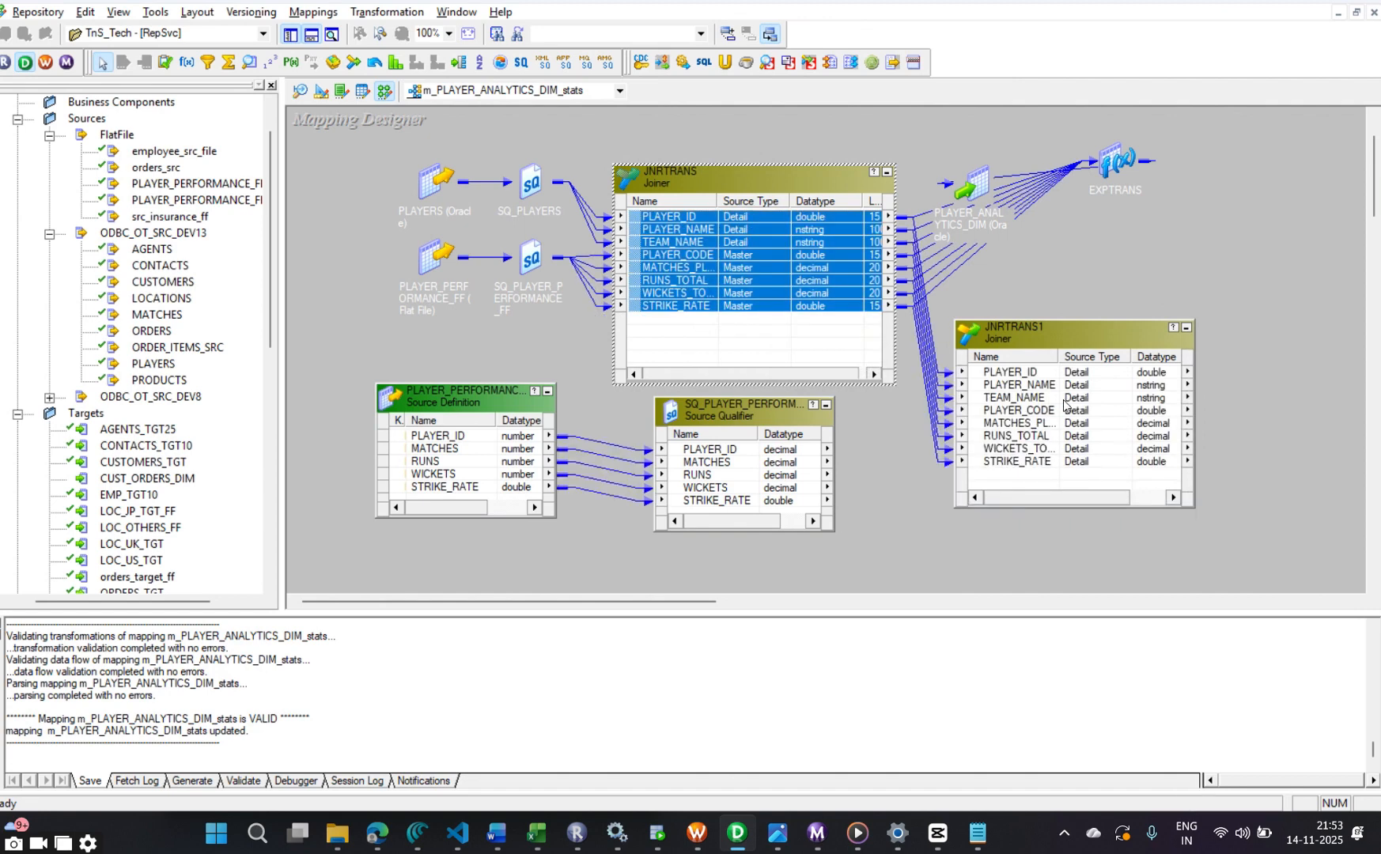
scroll(1068, 404, down, 1)
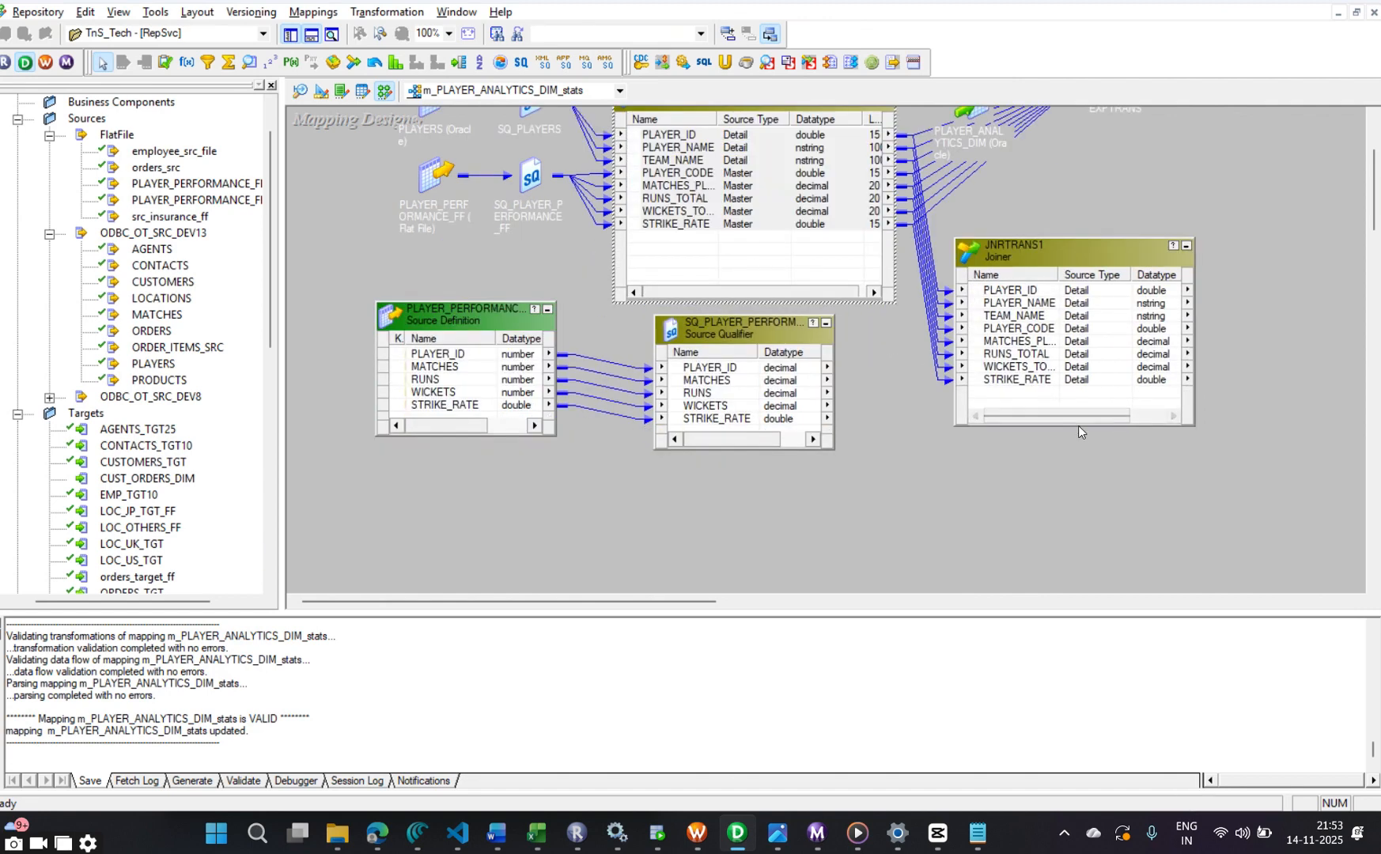
Enlarge the new Joiner and link all SQ_PLAYER_PERFORMANCE_FF_NEW ports into it as master ports
drag(1085, 426, 1078, 544)
click(728, 395)
right_click(729, 396)
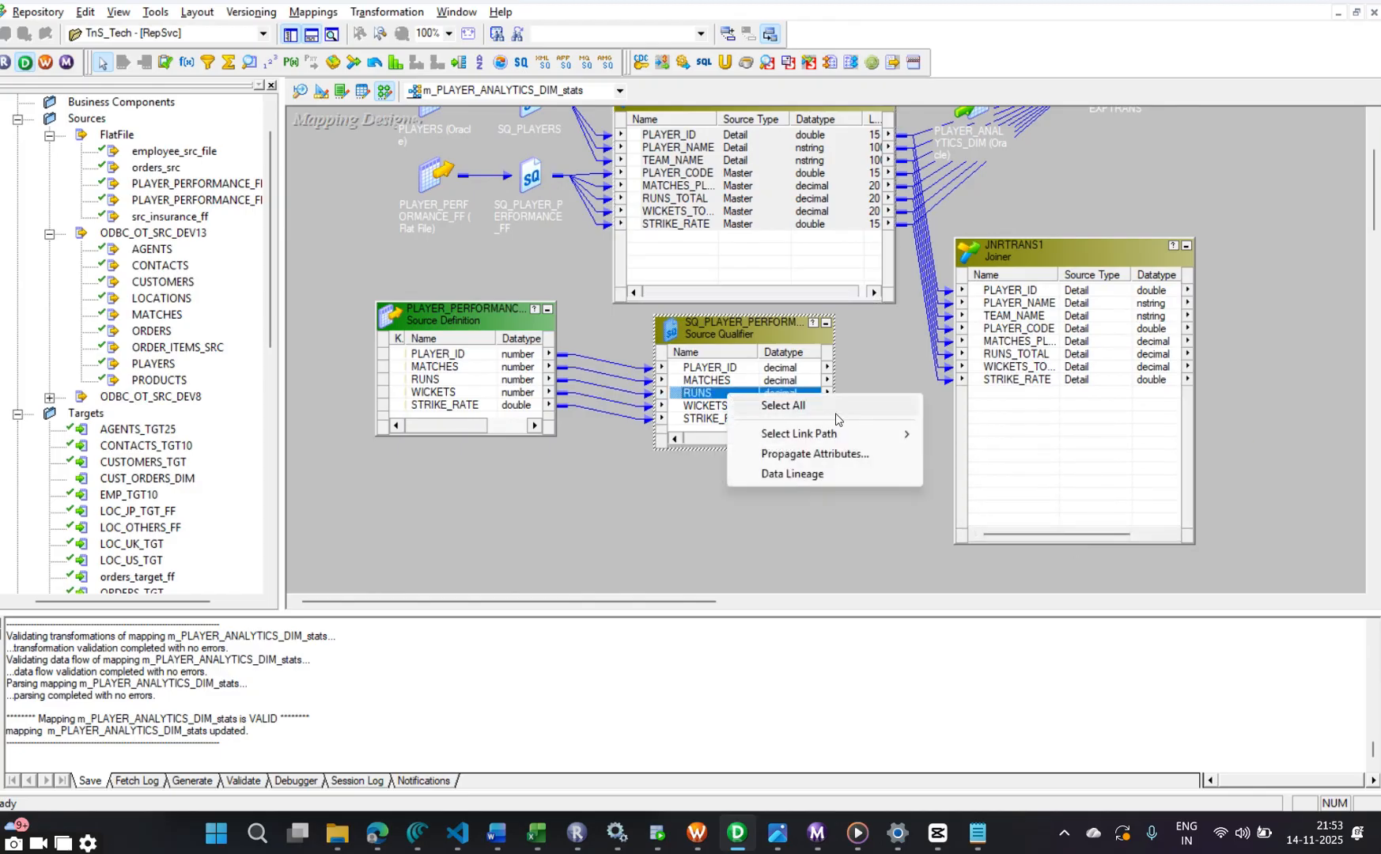
click(756, 405)
drag(715, 378, 1020, 433)
scroll(1129, 239, up, 1)
scroll(1129, 239, up, 1)
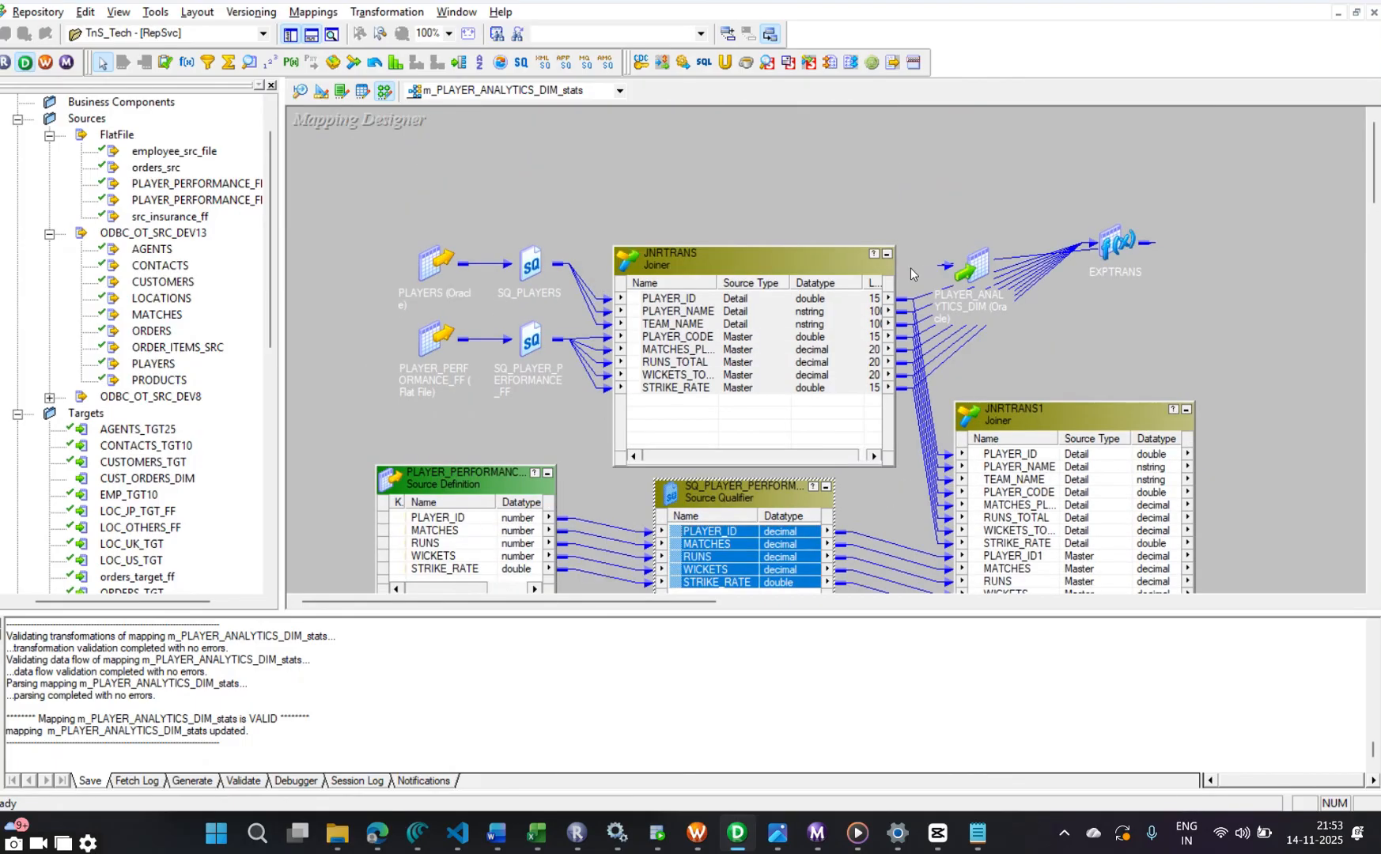
Collapse JNRTRANS, reposition EXPTRANS and the target, and delete all links running from JNRTRANS to EXPTRANS
click(888, 254)
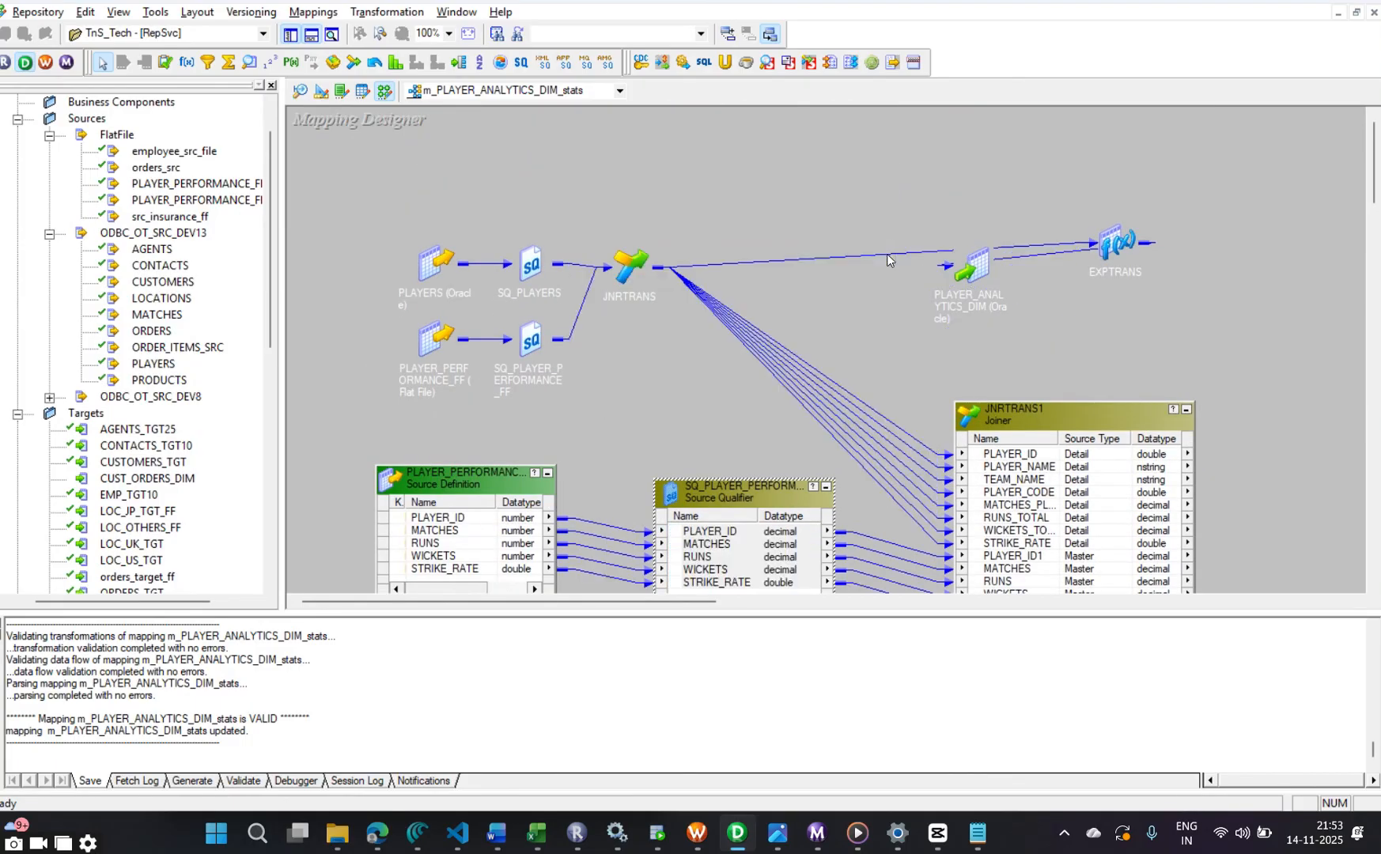
click(854, 297)
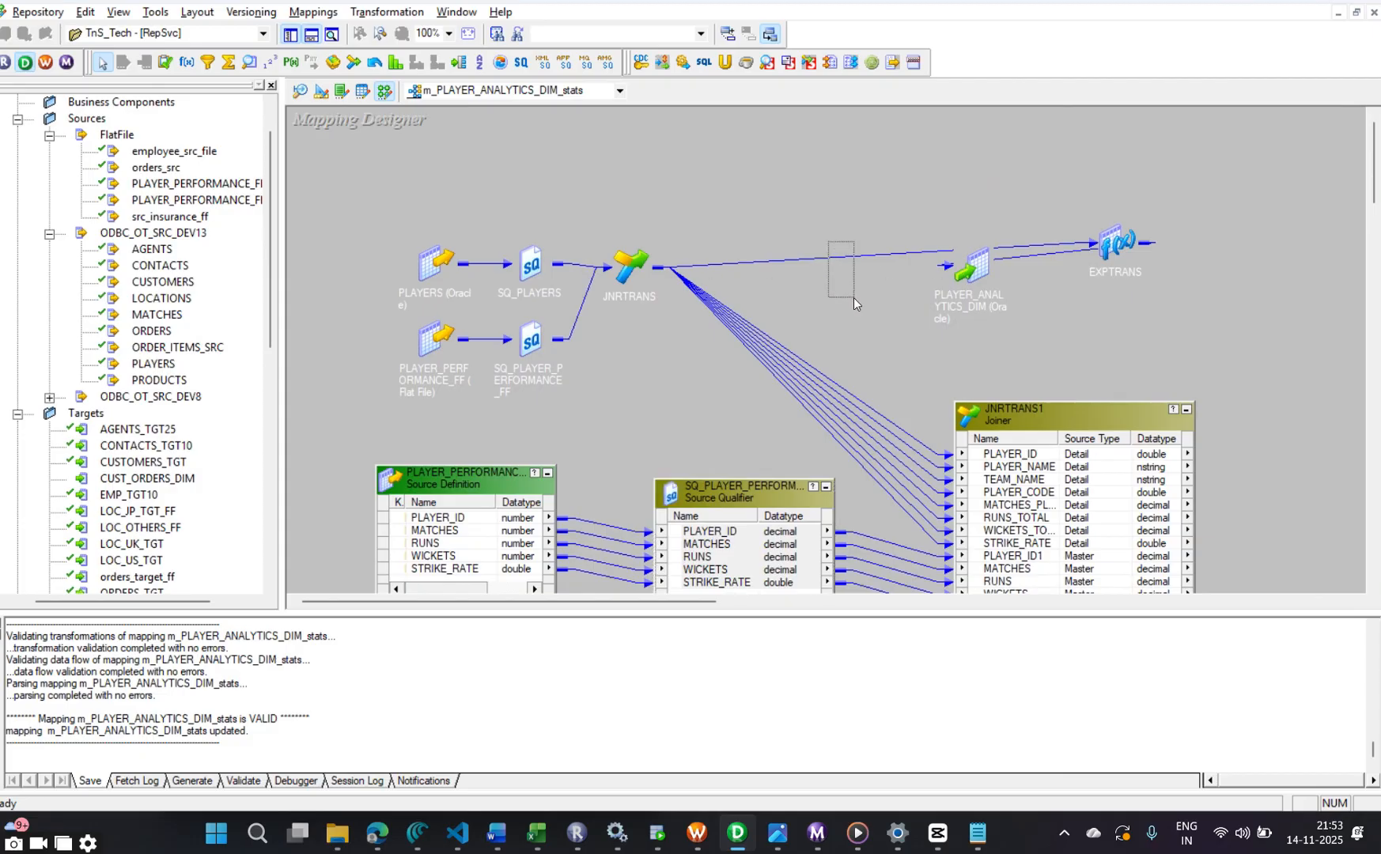
double_click(980, 264)
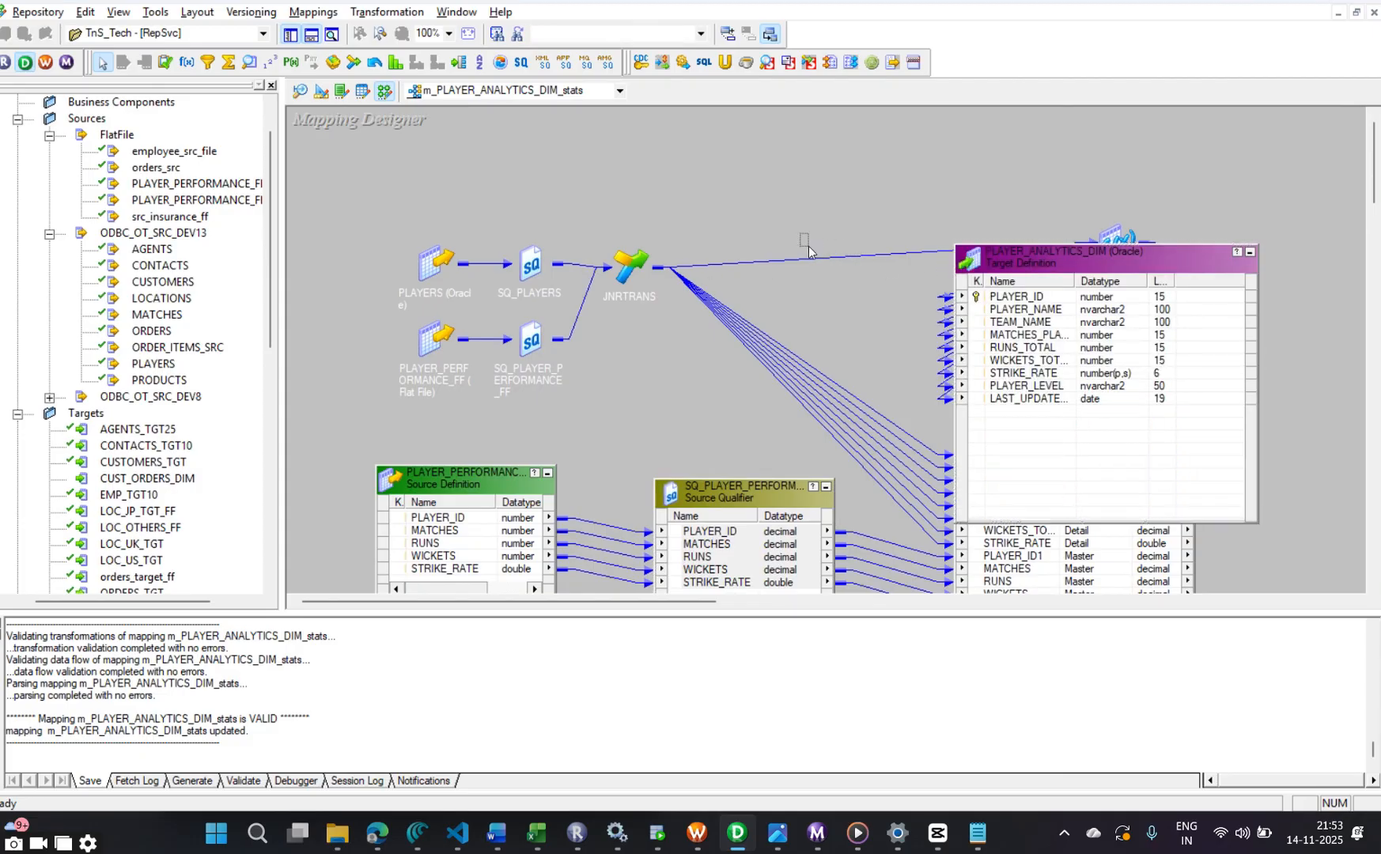
click(1248, 254)
drag(1119, 245, 1226, 203)
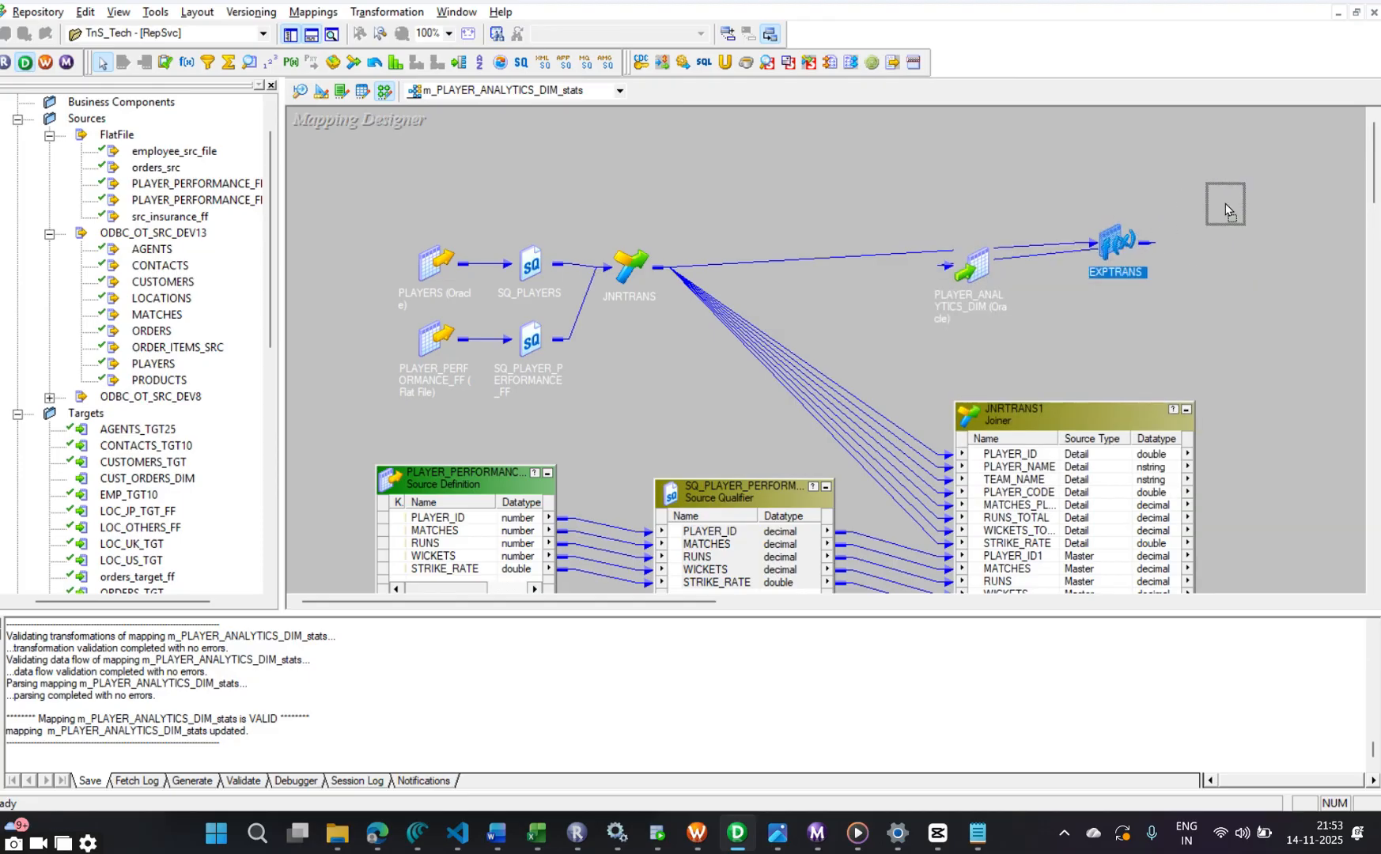
drag(992, 265, 1364, 301)
drag(1245, 233, 1014, 252)
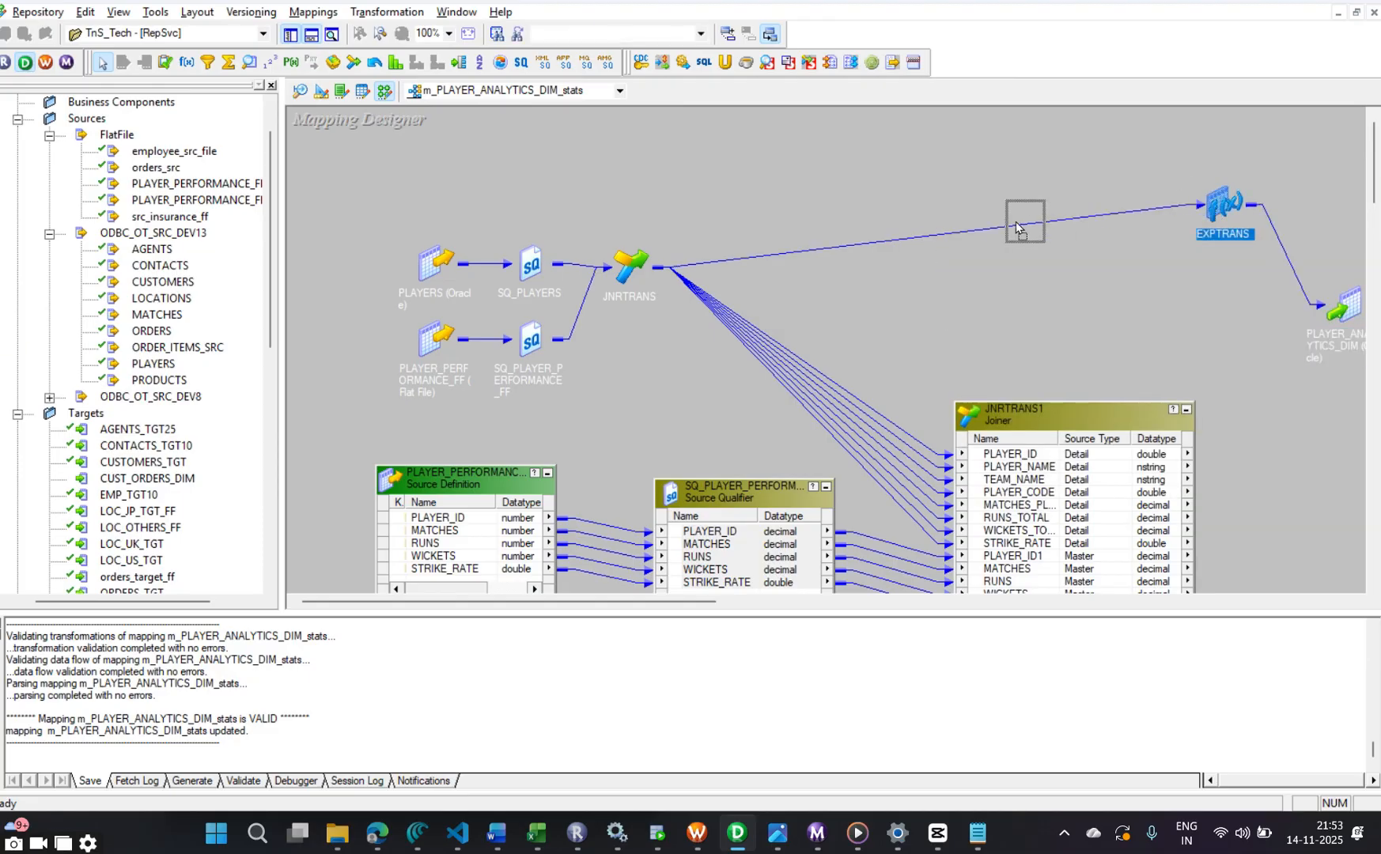
double_click(984, 226)
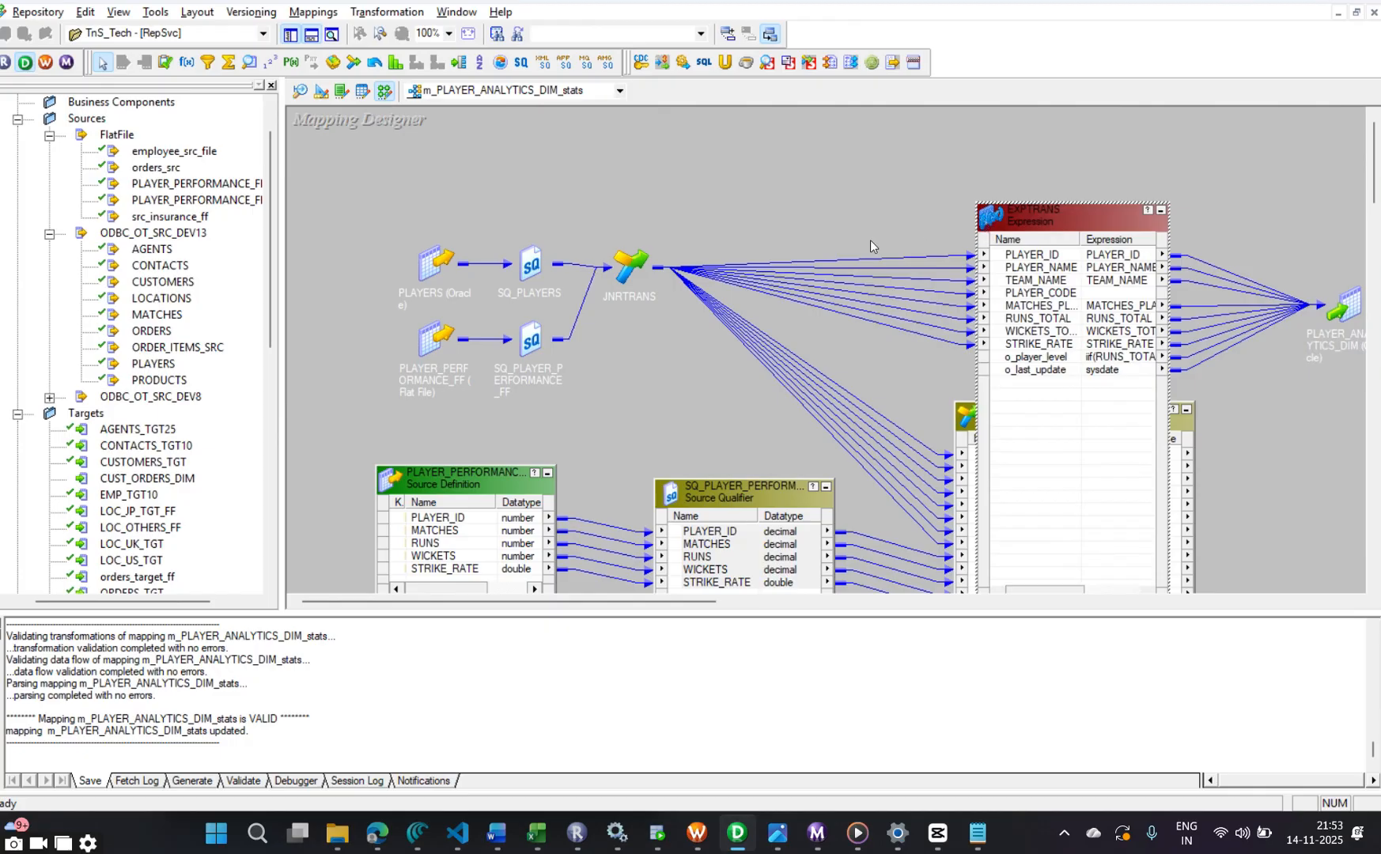
drag(869, 240, 870, 344)
key(Delete)
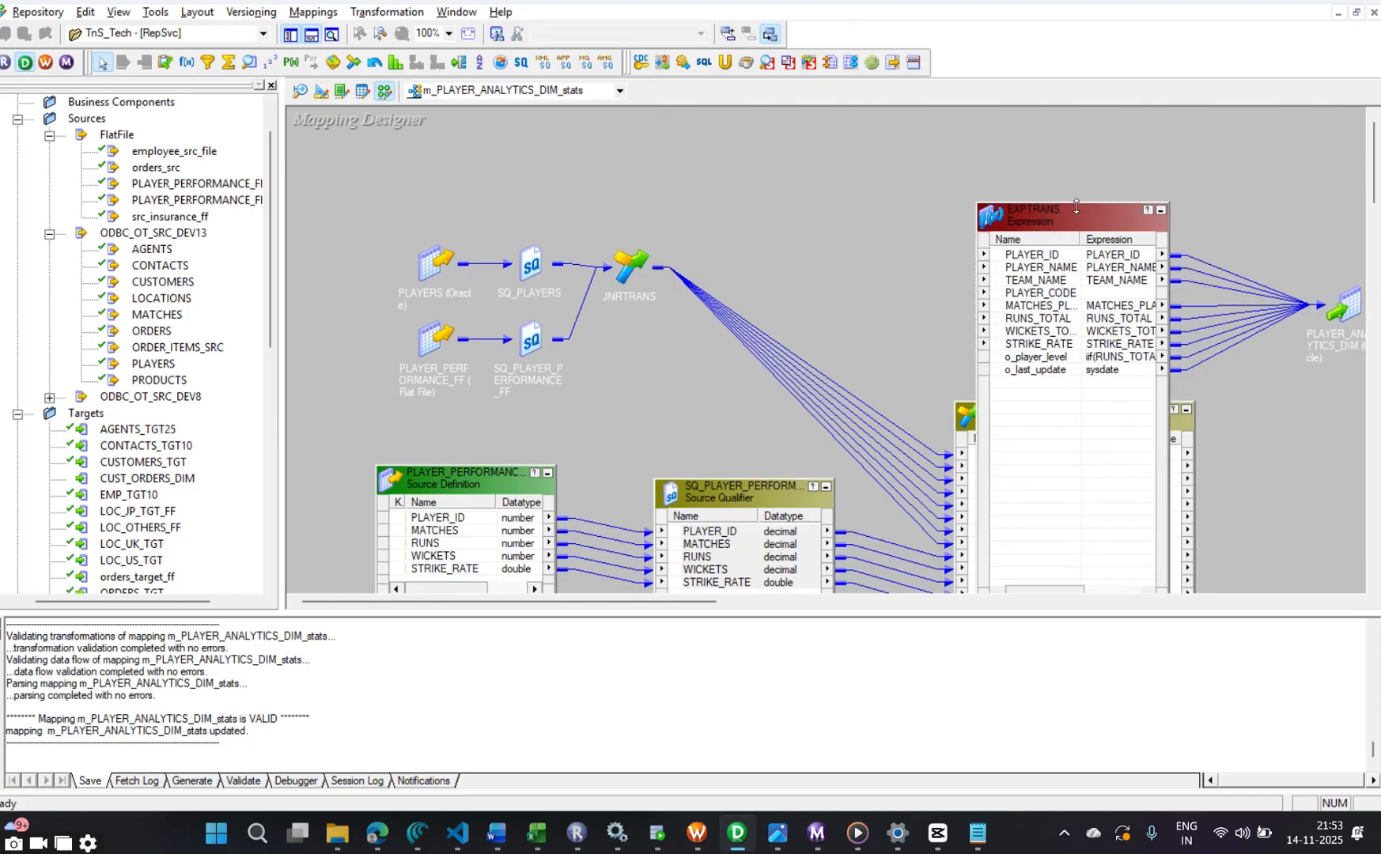
Hide the navigator and spread the target, EXPTRANS, JNRTRANS1 and the new source qualifier so they no longer overlap
click(290, 34)
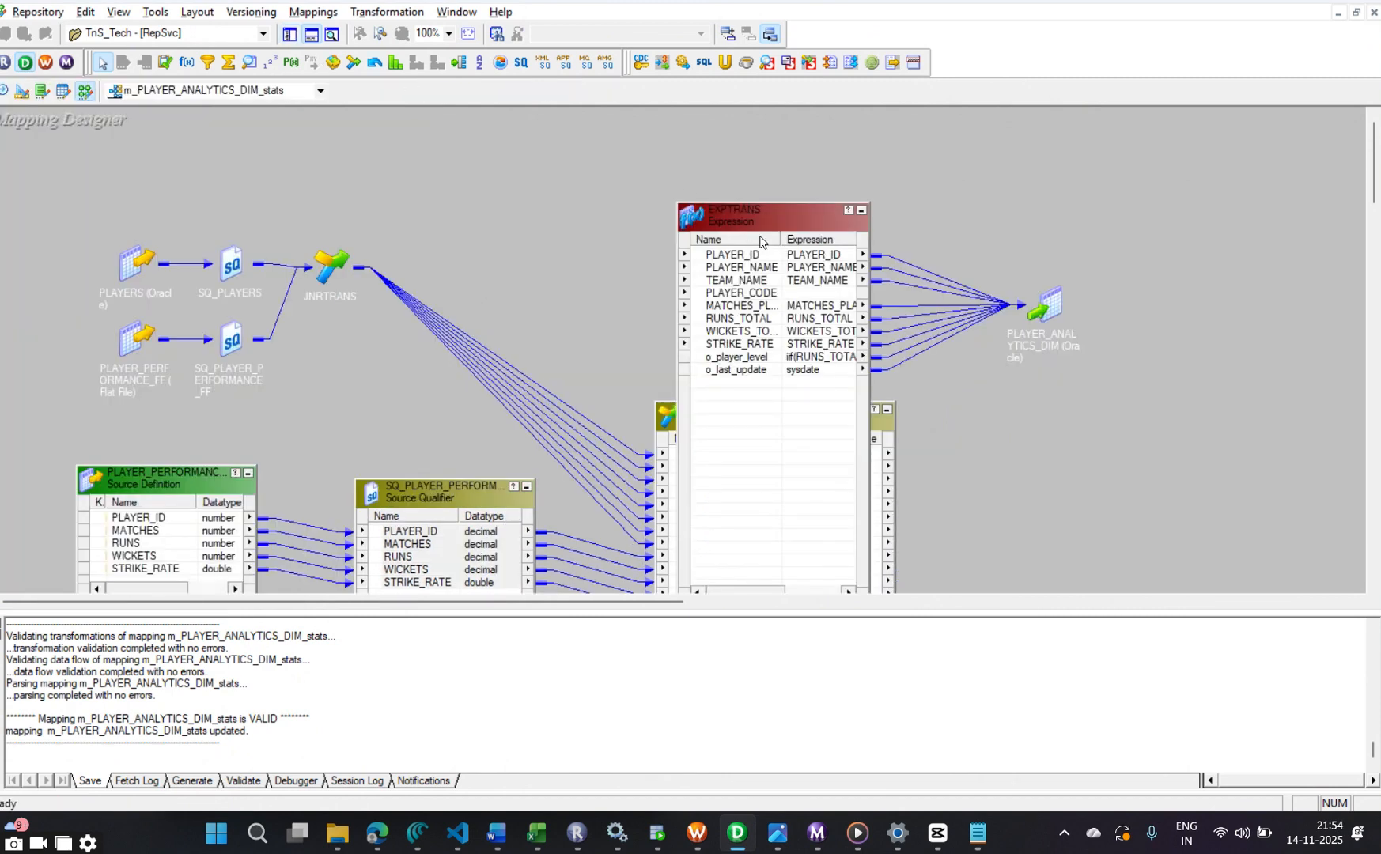
drag(1048, 307, 1241, 194)
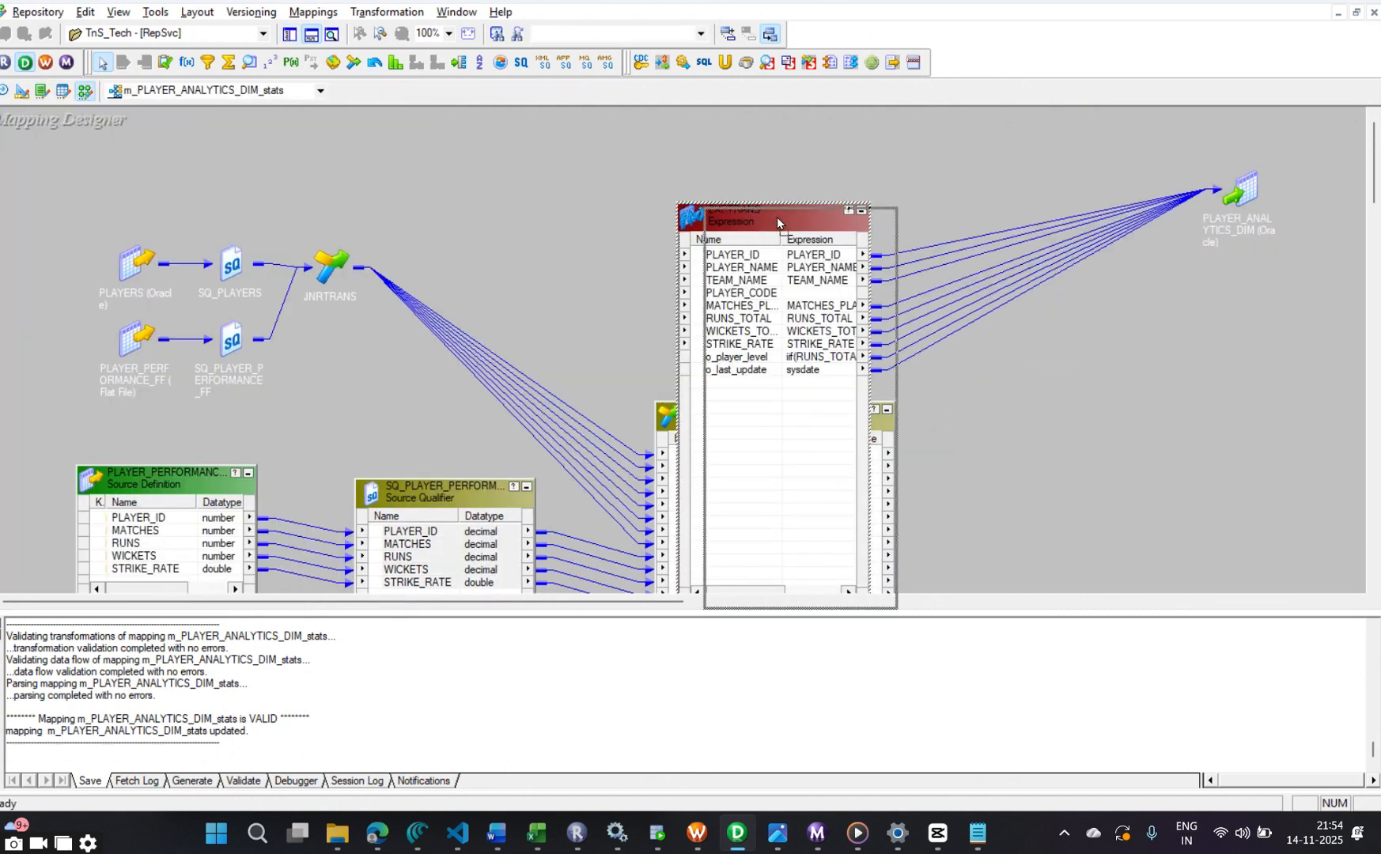
drag(776, 217, 969, 162)
drag(784, 410, 730, 246)
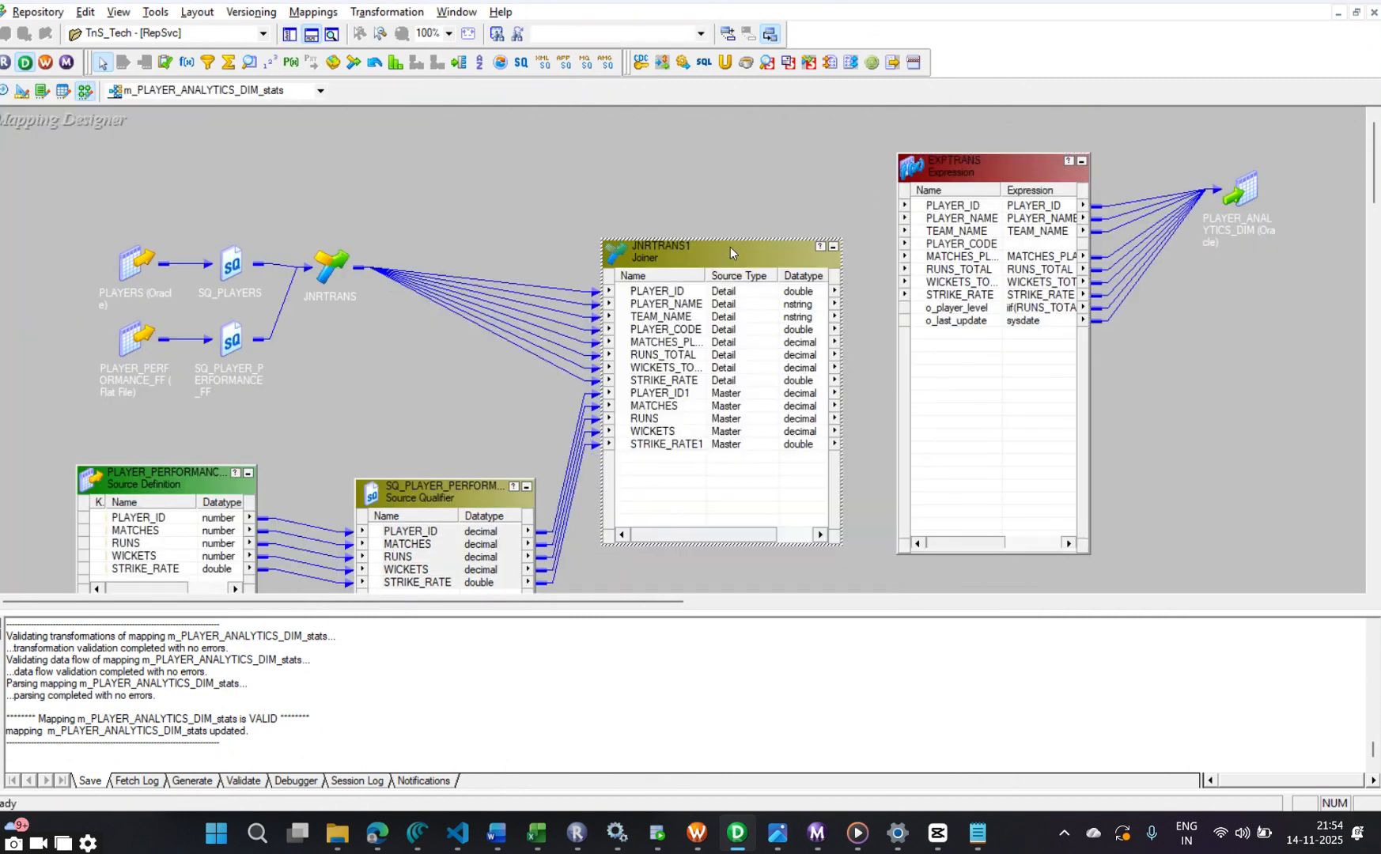
drag(451, 499, 435, 451)
Check the port datatypes in JNRTRANS1 and SQ_PLAYER_PERFORMANCE_FF_NEW
double_click(699, 393)
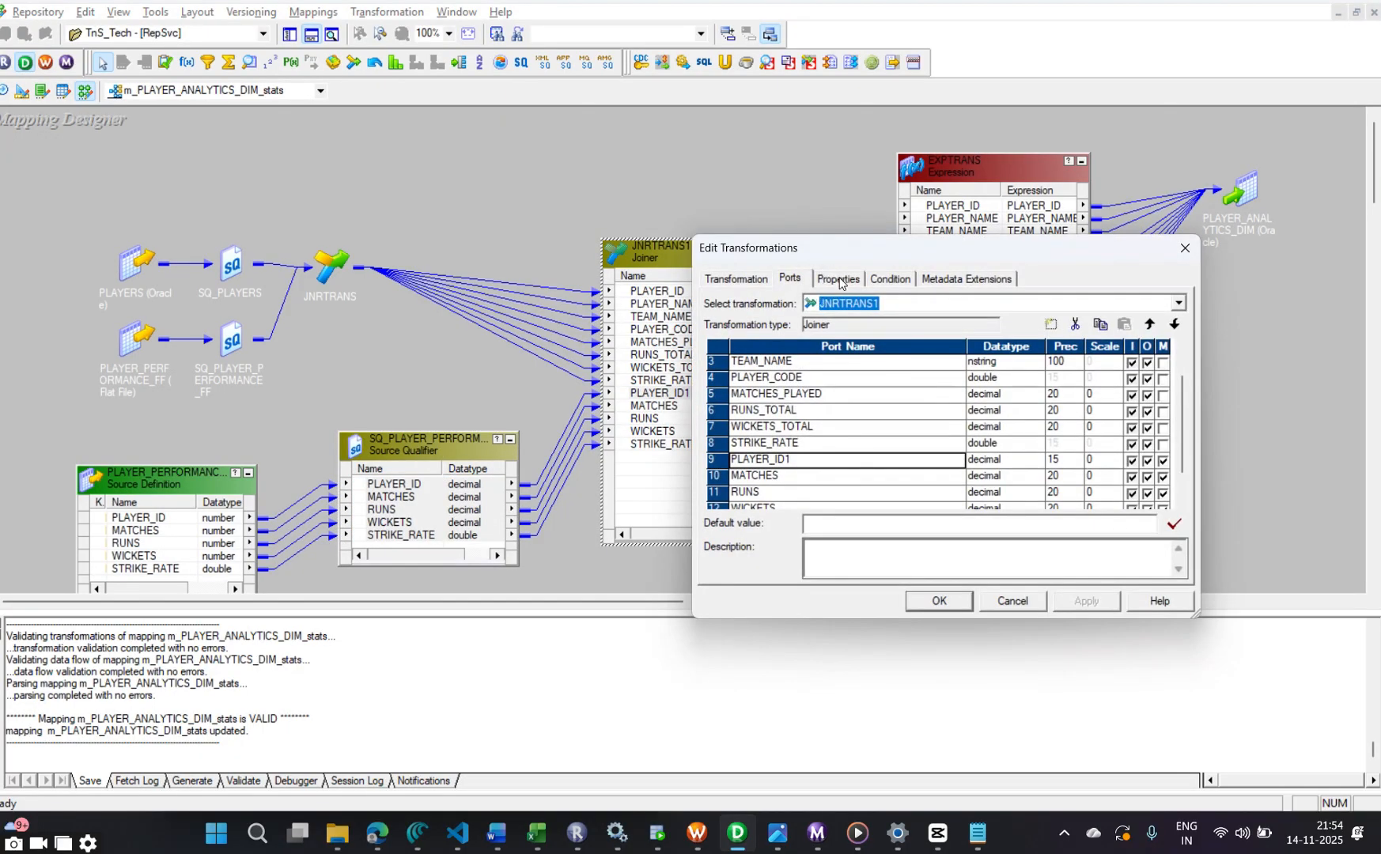
click(1014, 602)
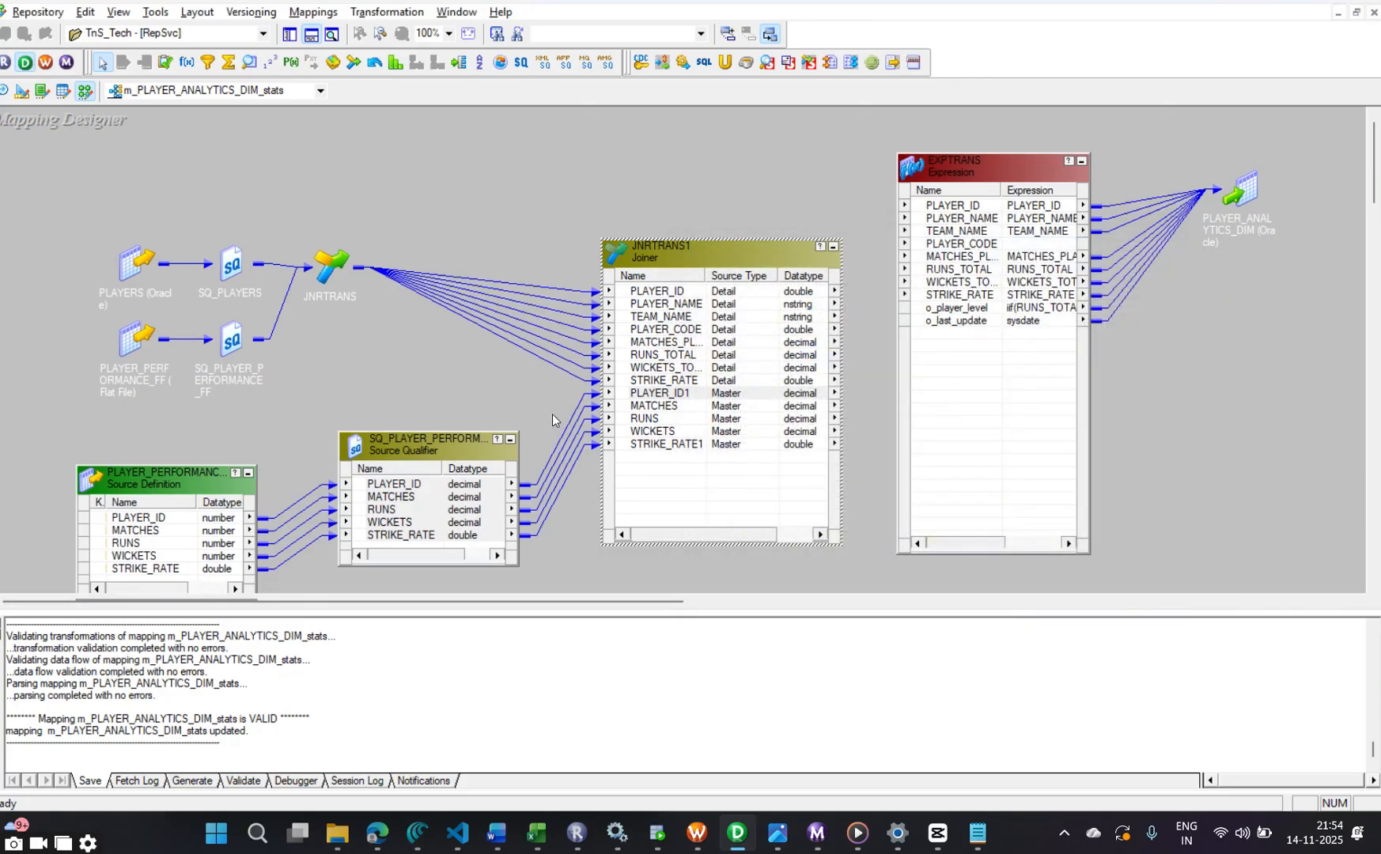
double_click(453, 491)
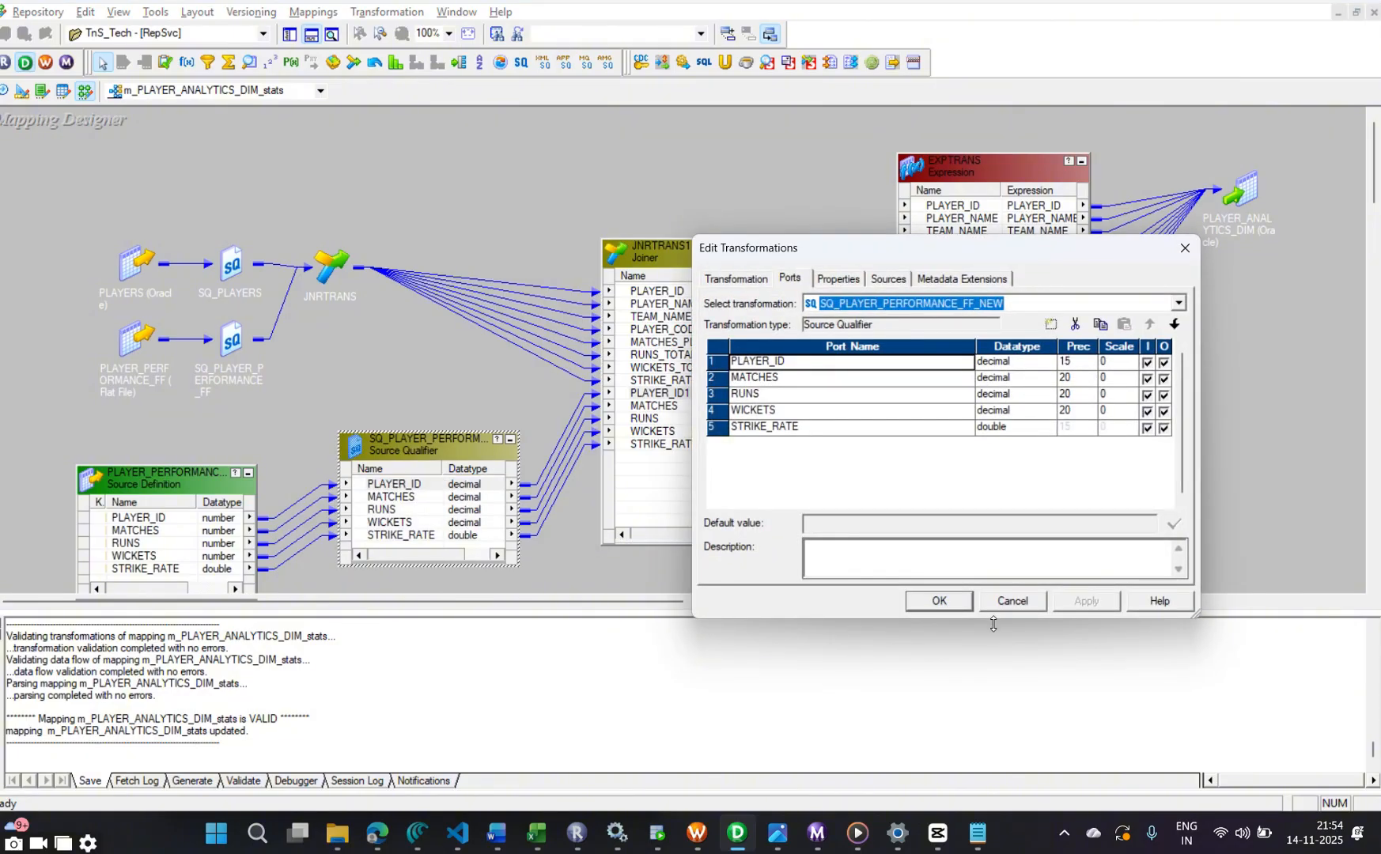
click(939, 601)
Try to apply the join condition PLAYER_ID1 = PLAYER_ID to JNRTRANS1
double_click(709, 367)
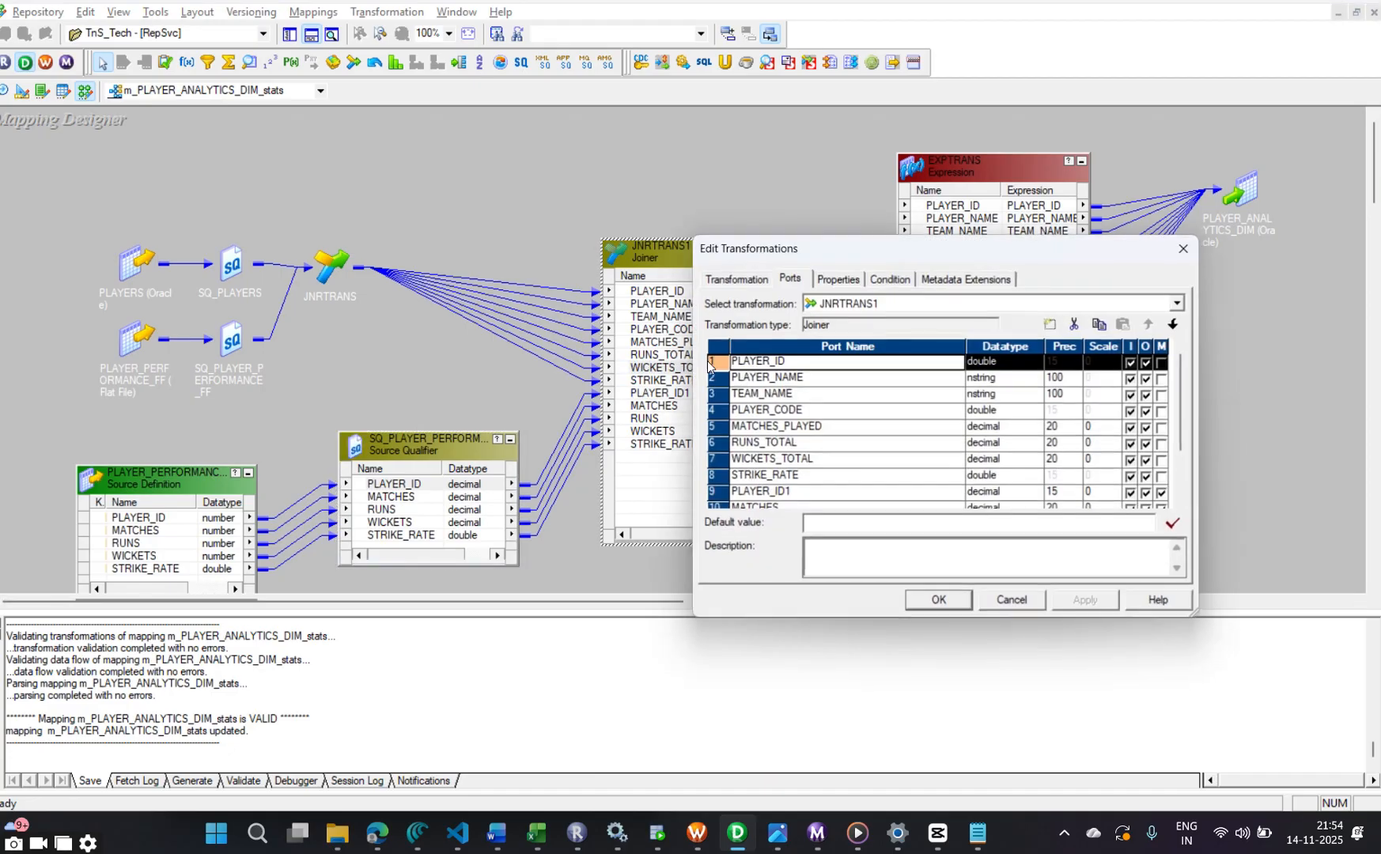
click(893, 278)
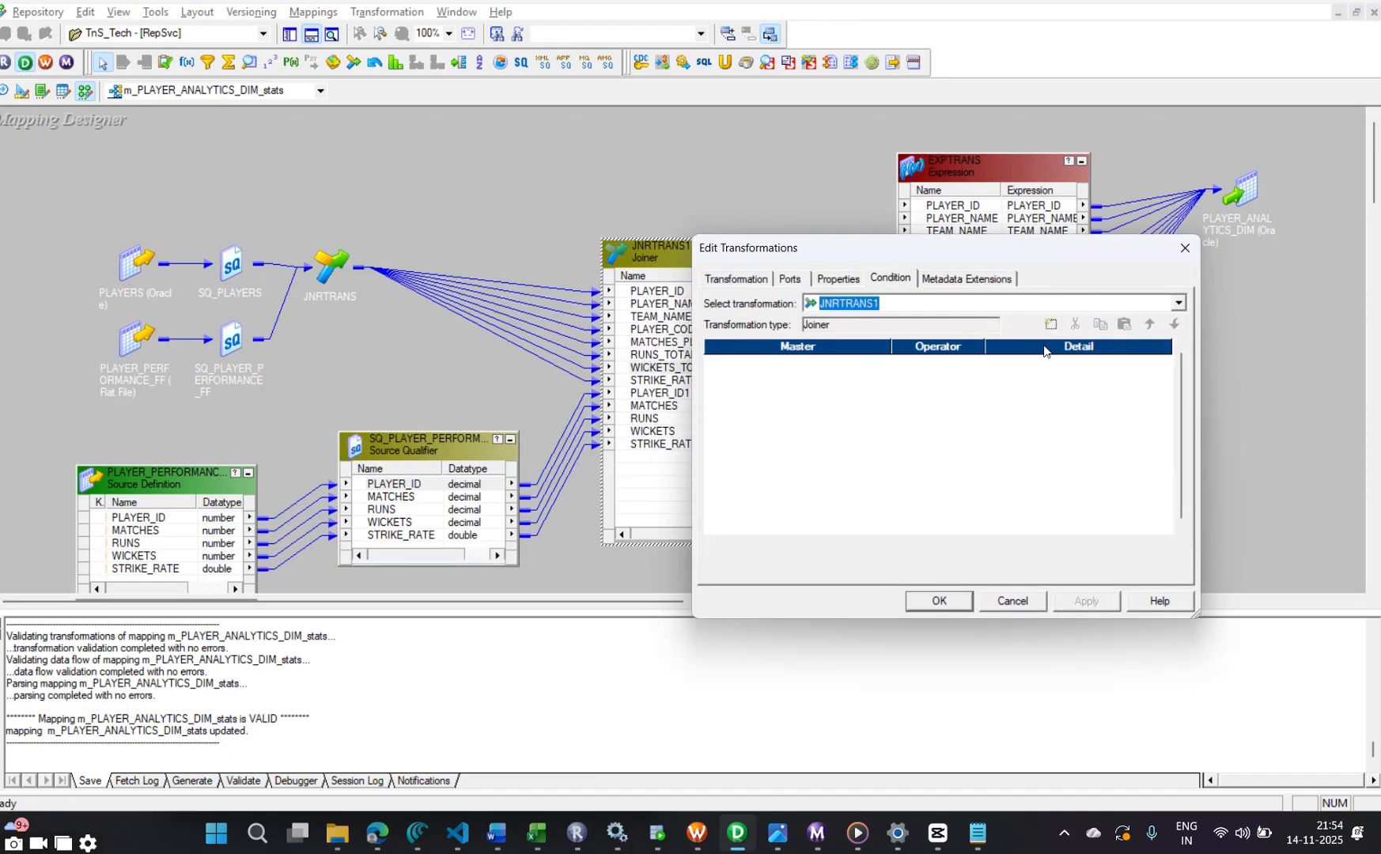
click(1050, 324)
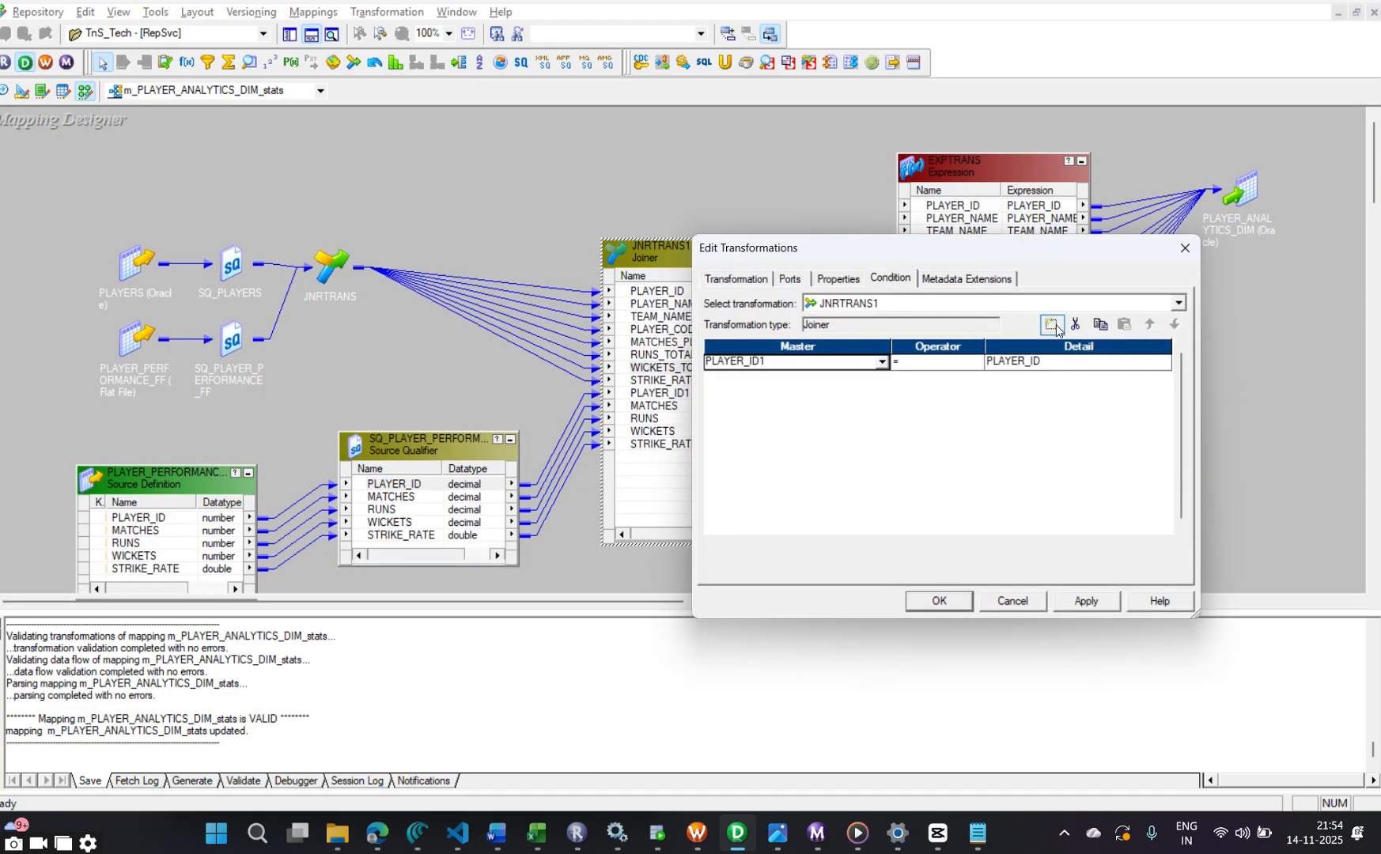
click(1099, 598)
key(Return)
click(1184, 247)
Delete the JNRTRANS1 Joiner from the mapping
drag(573, 227, 834, 398)
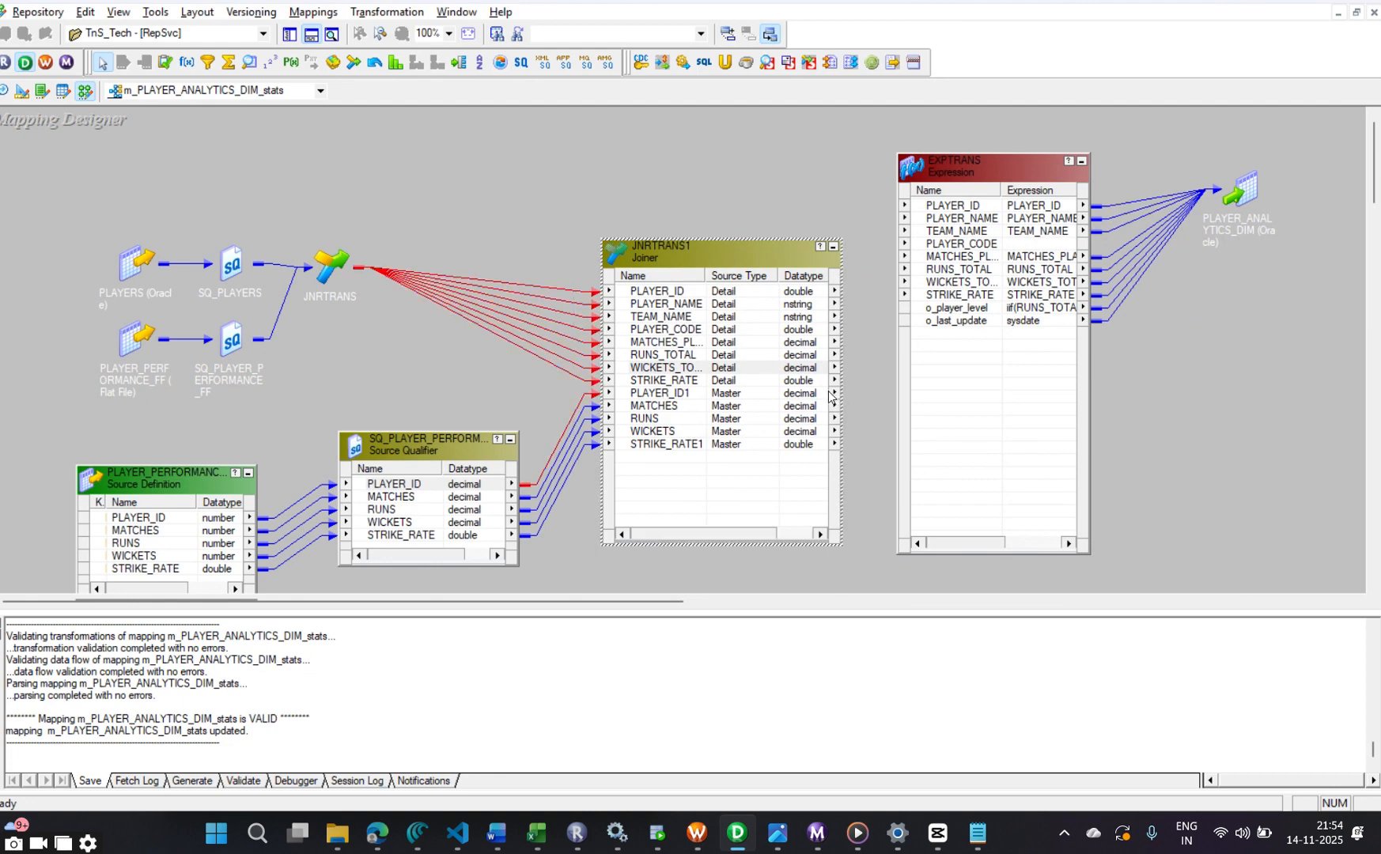
key(Delete)
click(742, 439)
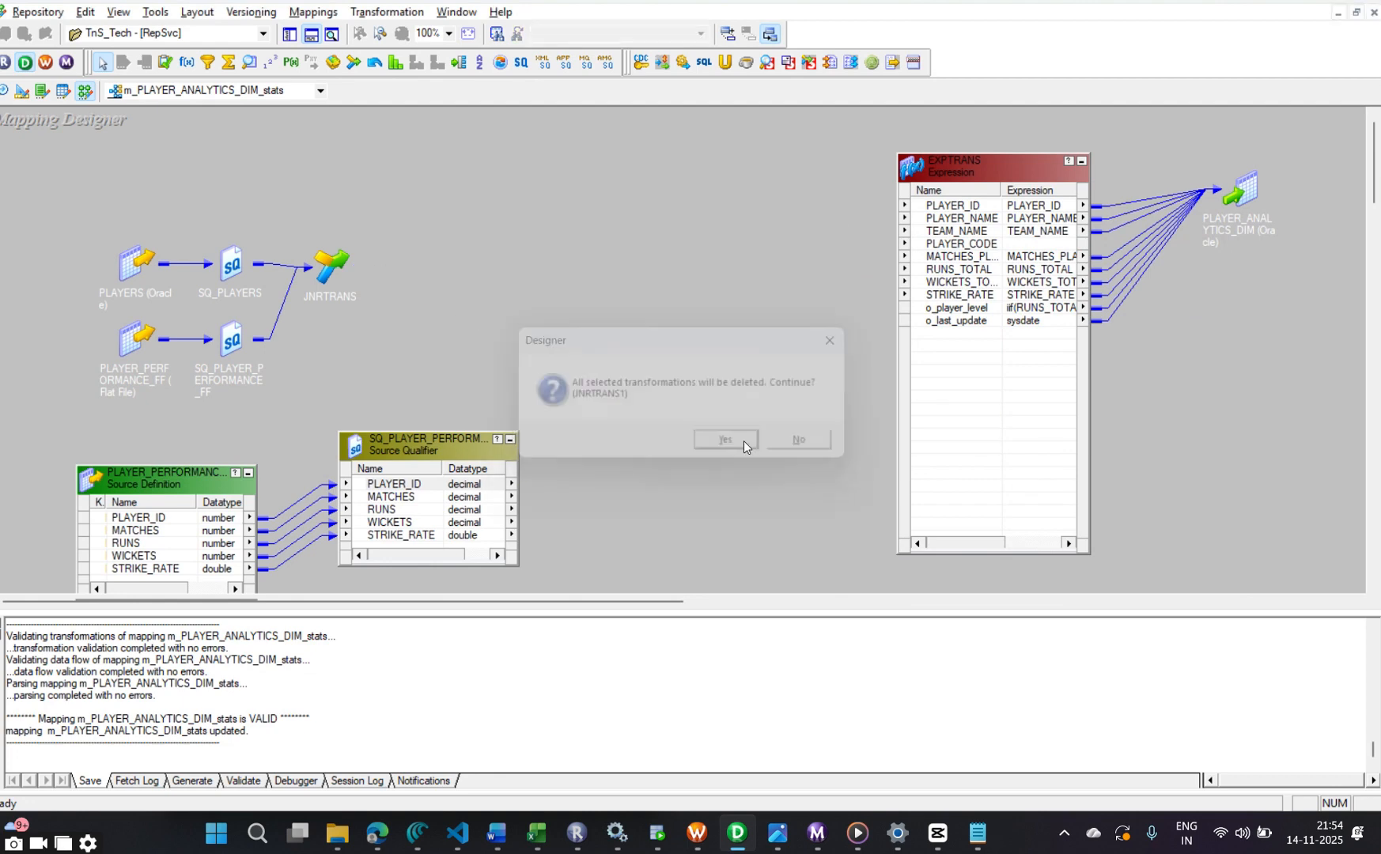
Change the PLAYER_ID port of SQ_PLAYER_PERFORMANCE_FF_NEW to the double datatype
scroll(707, 410, down, 3)
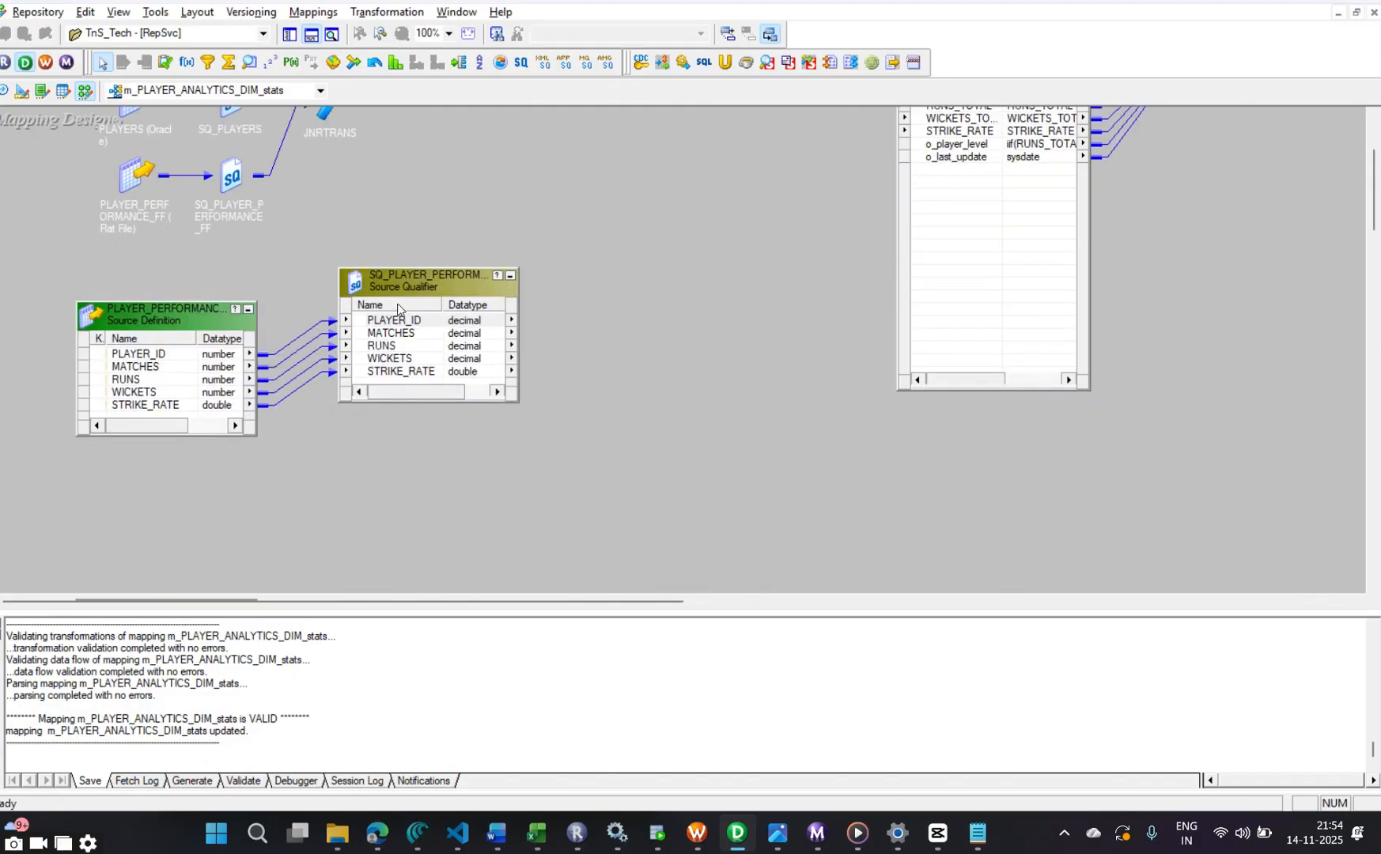
double_click(433, 320)
click(1014, 366)
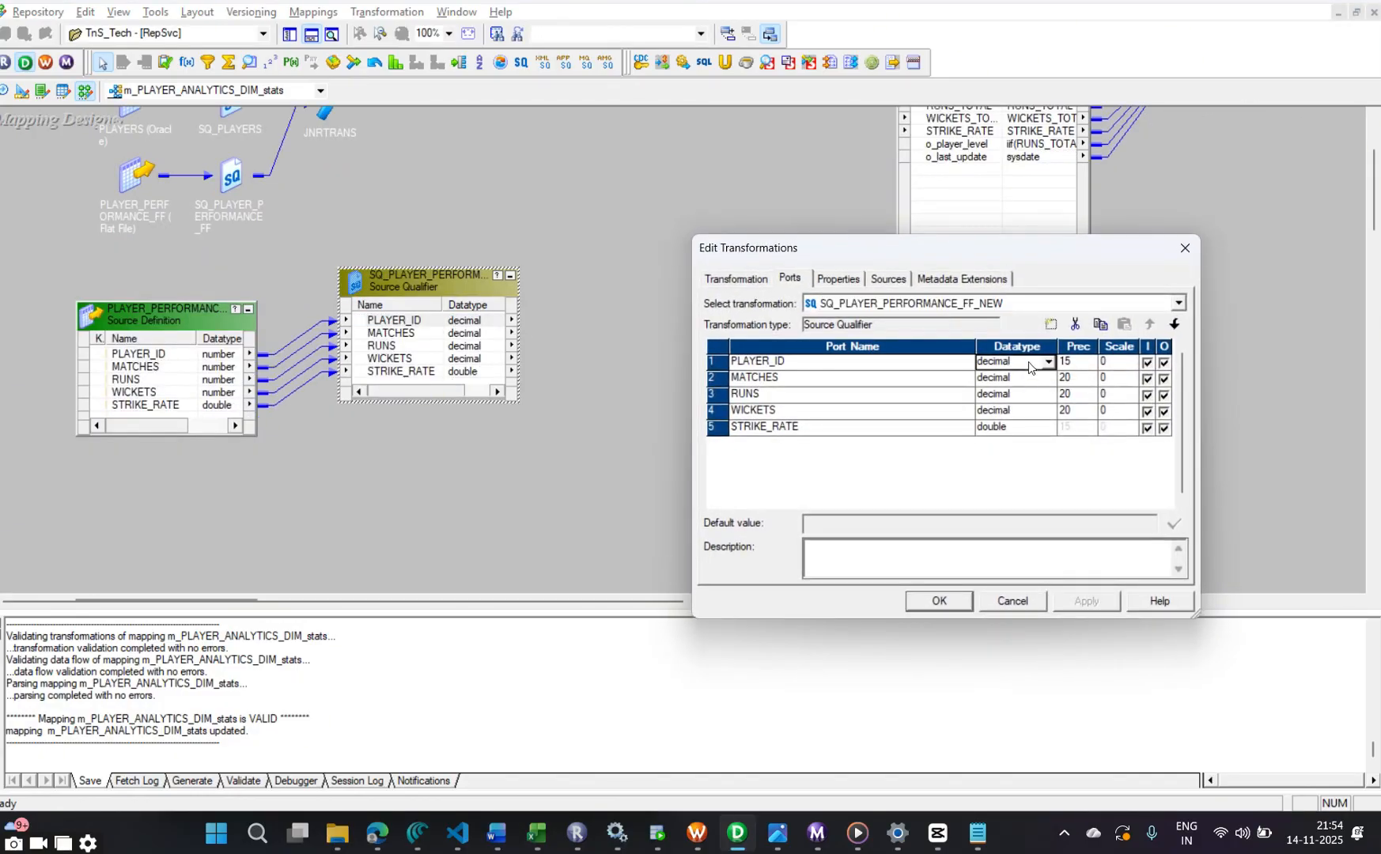
click(1015, 364)
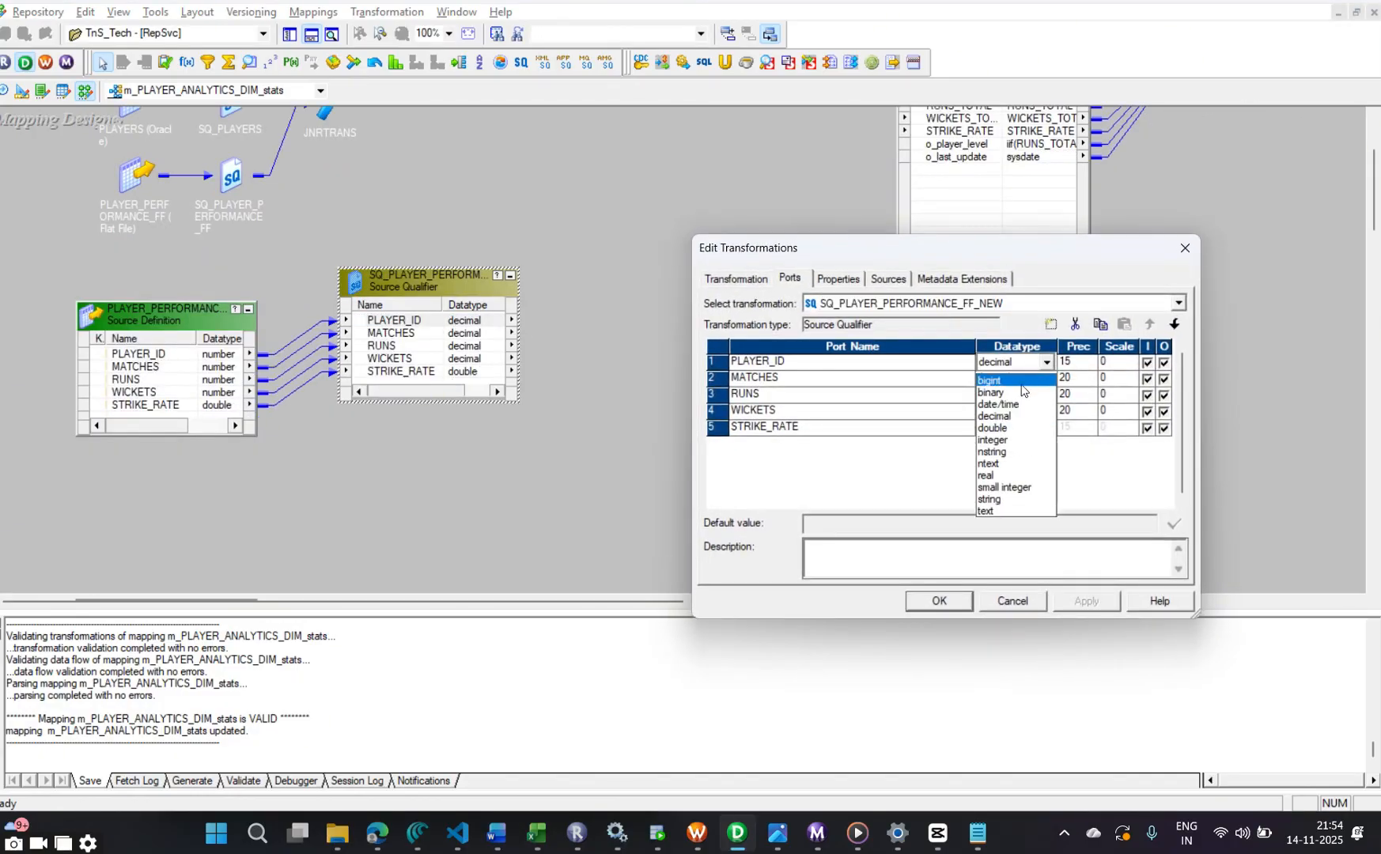
click(1006, 428)
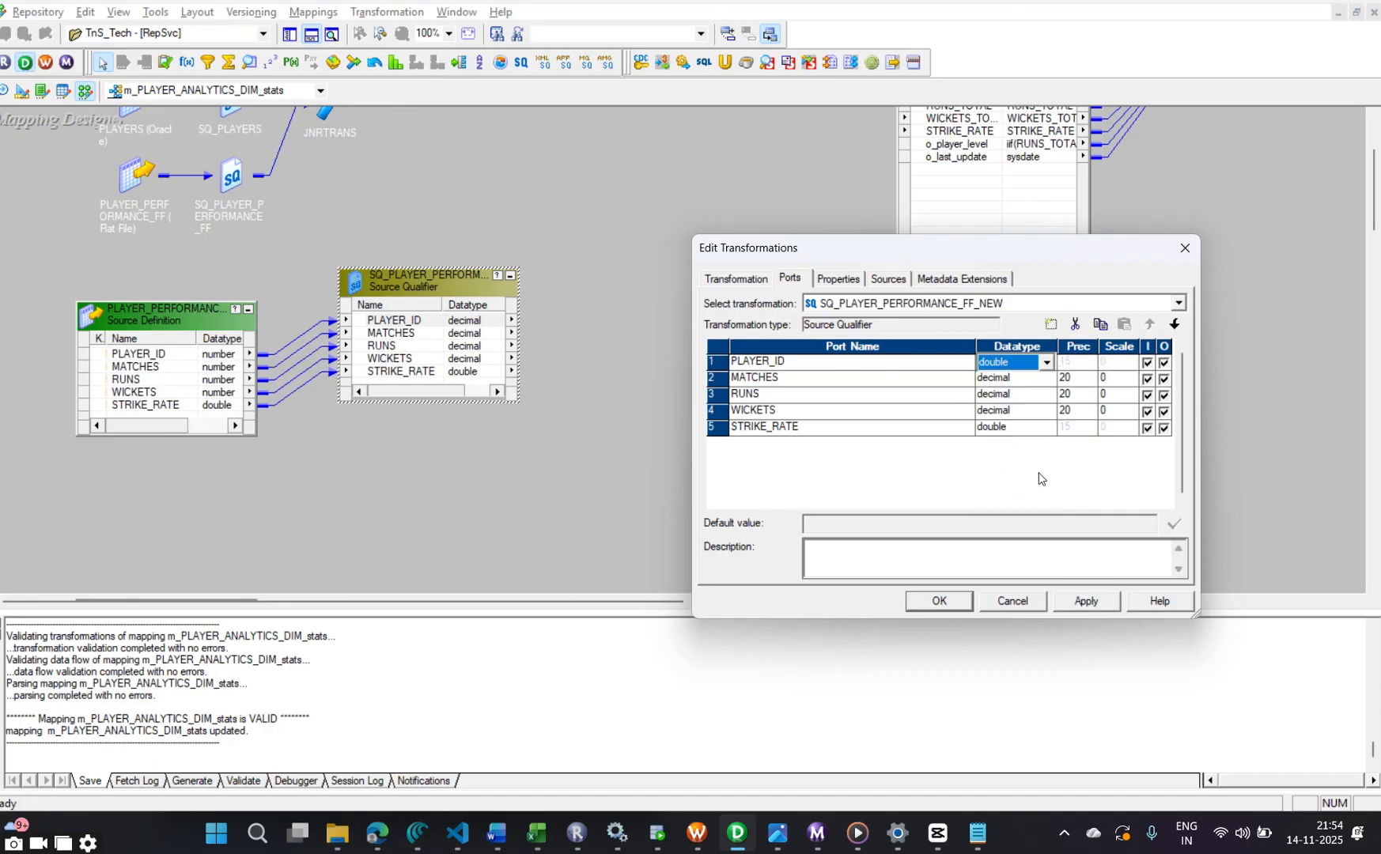
click(1088, 601)
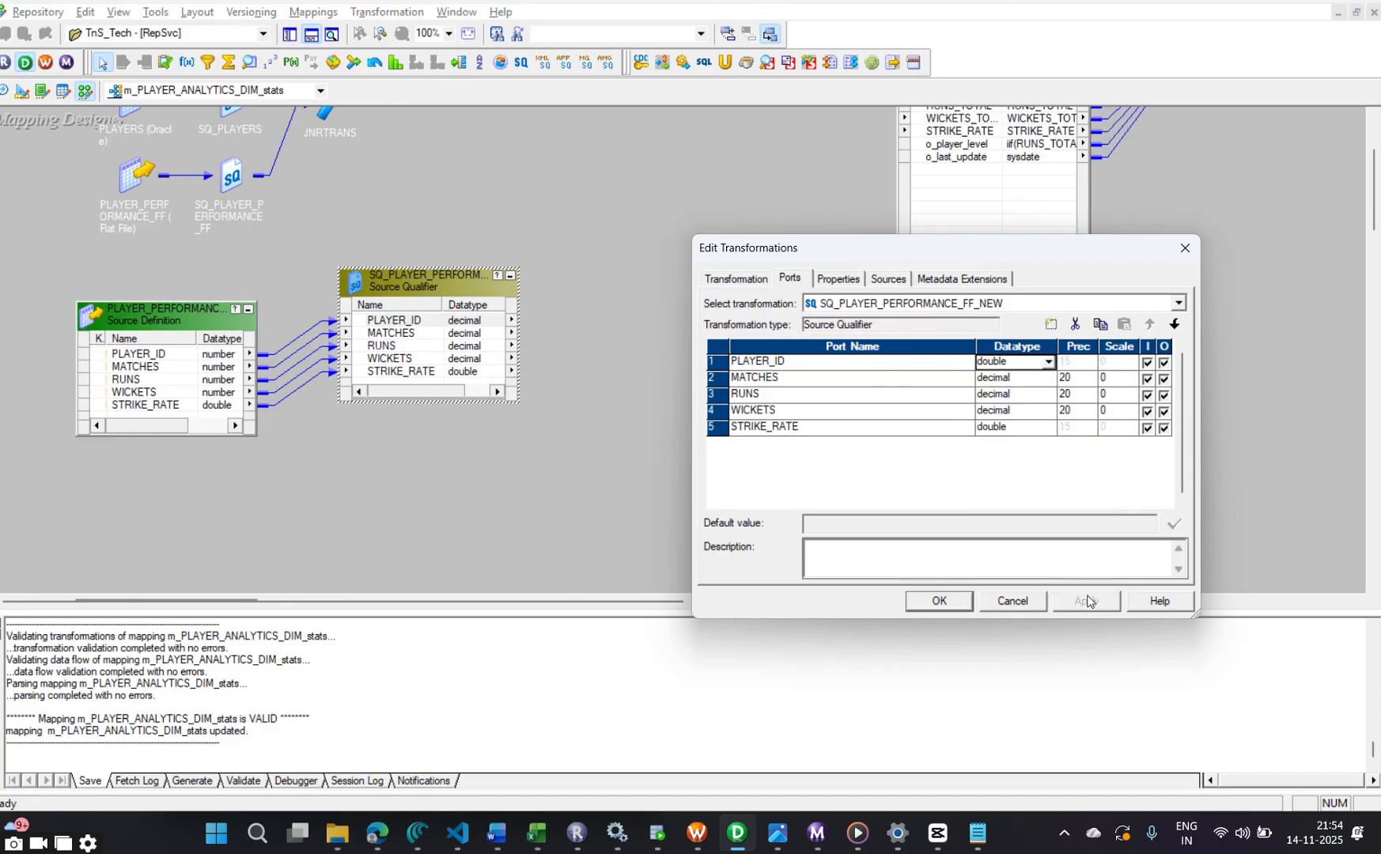
click(937, 601)
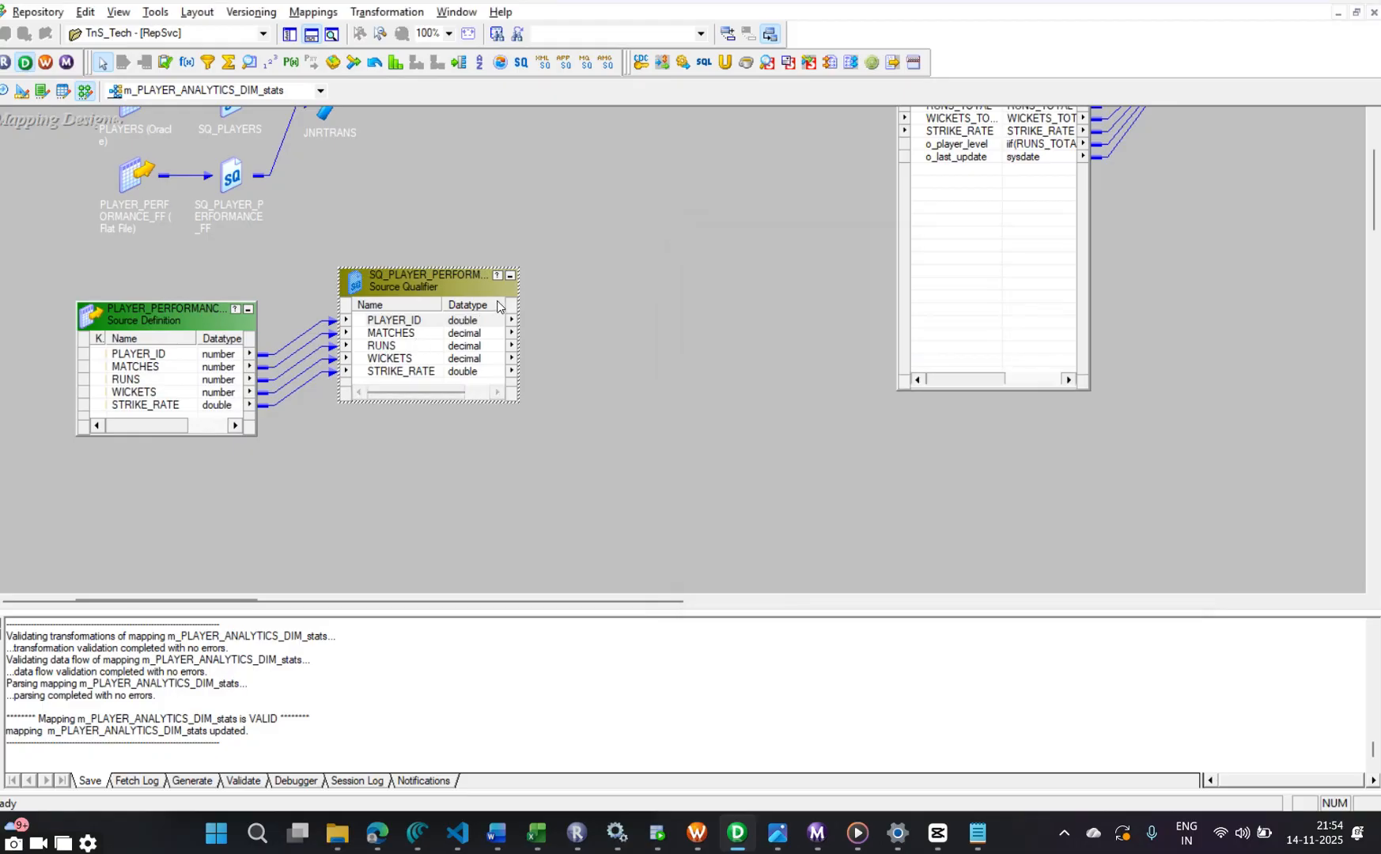
Add a new Joiner between JNRTRANS and EXPTRANS and link all JNRTRANS ports into it
scroll(595, 292, up, 3)
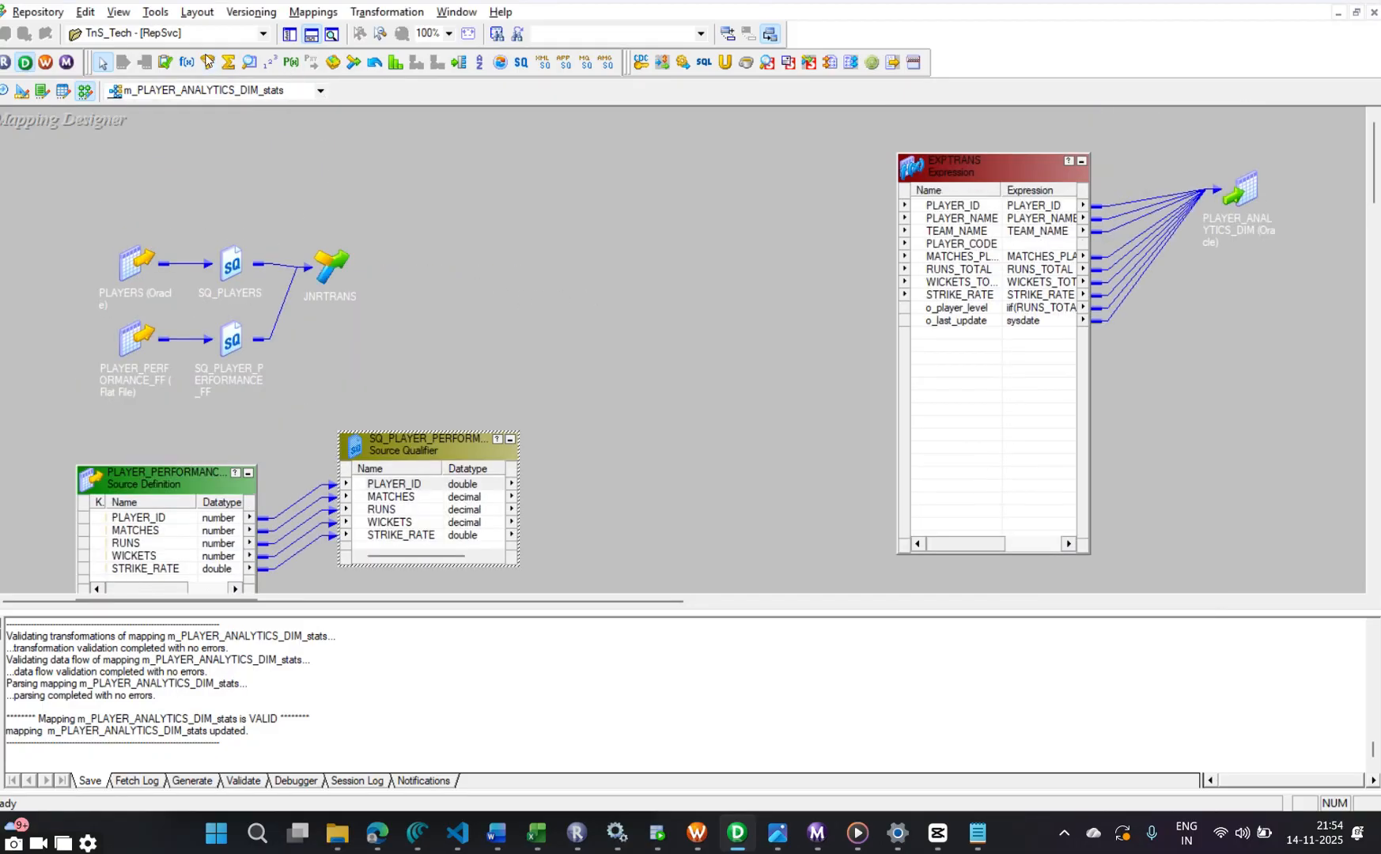
click(354, 62)
drag(566, 164, 832, 494)
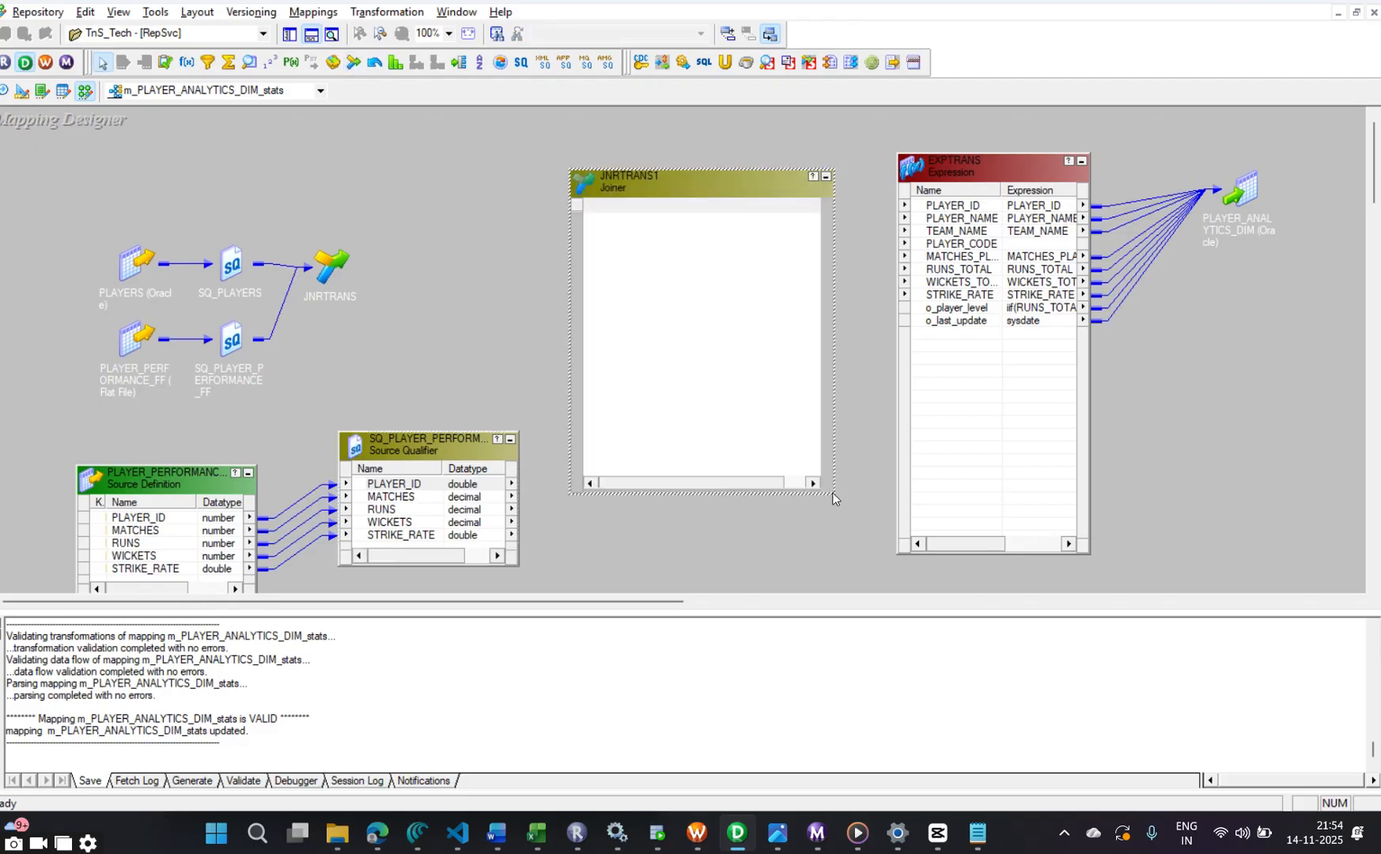
double_click(330, 261)
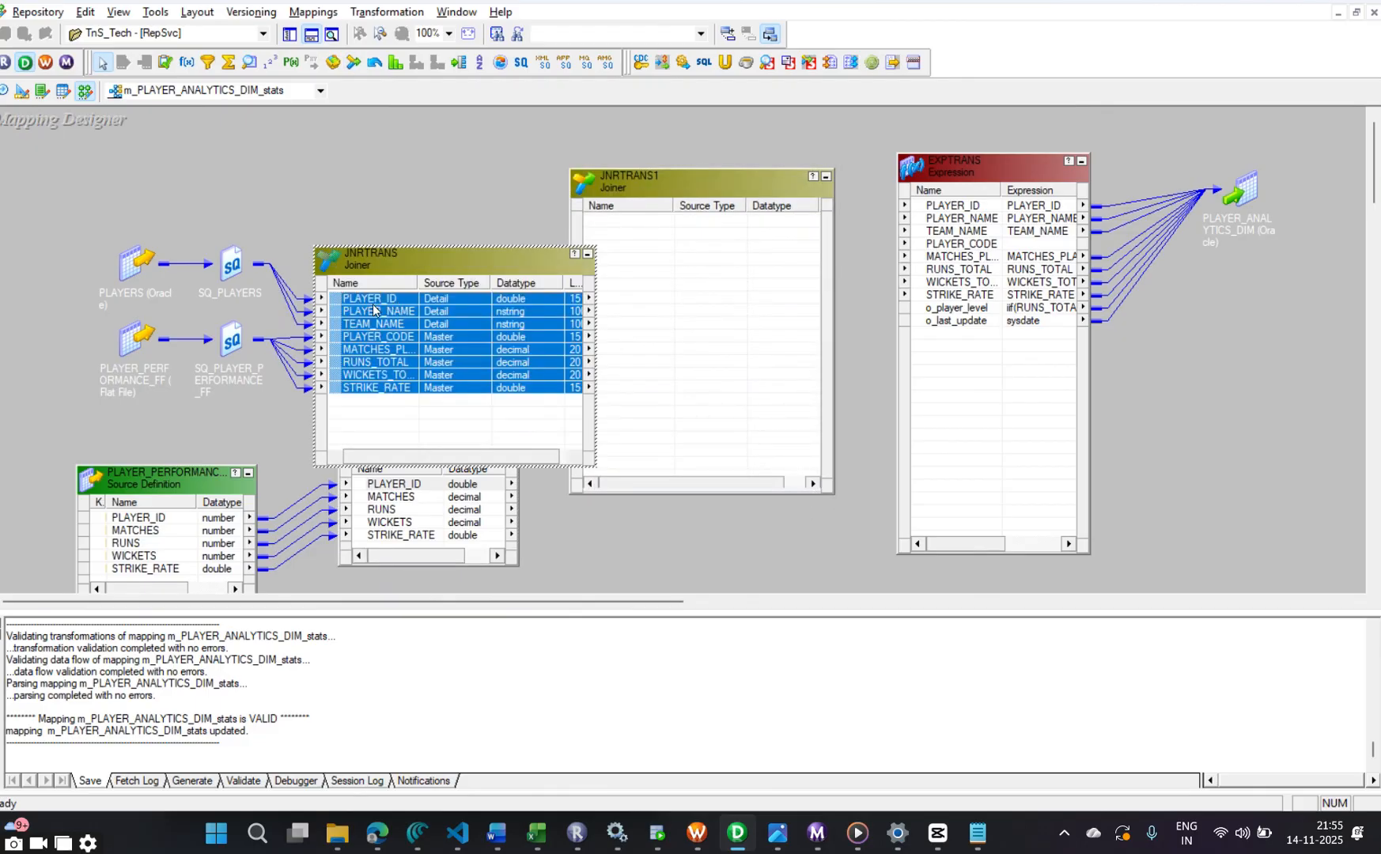
mouse_move(373, 309)
mouse_down()
mouse_move(644, 253)
mouse_move(483, 269)
mouse_move(418, 203)
mouse_up()
Link all ports of SQ_PLAYER_PERFORMANCE_FF_NEW into JNRTRANS1
click(391, 497)
right_click(433, 496)
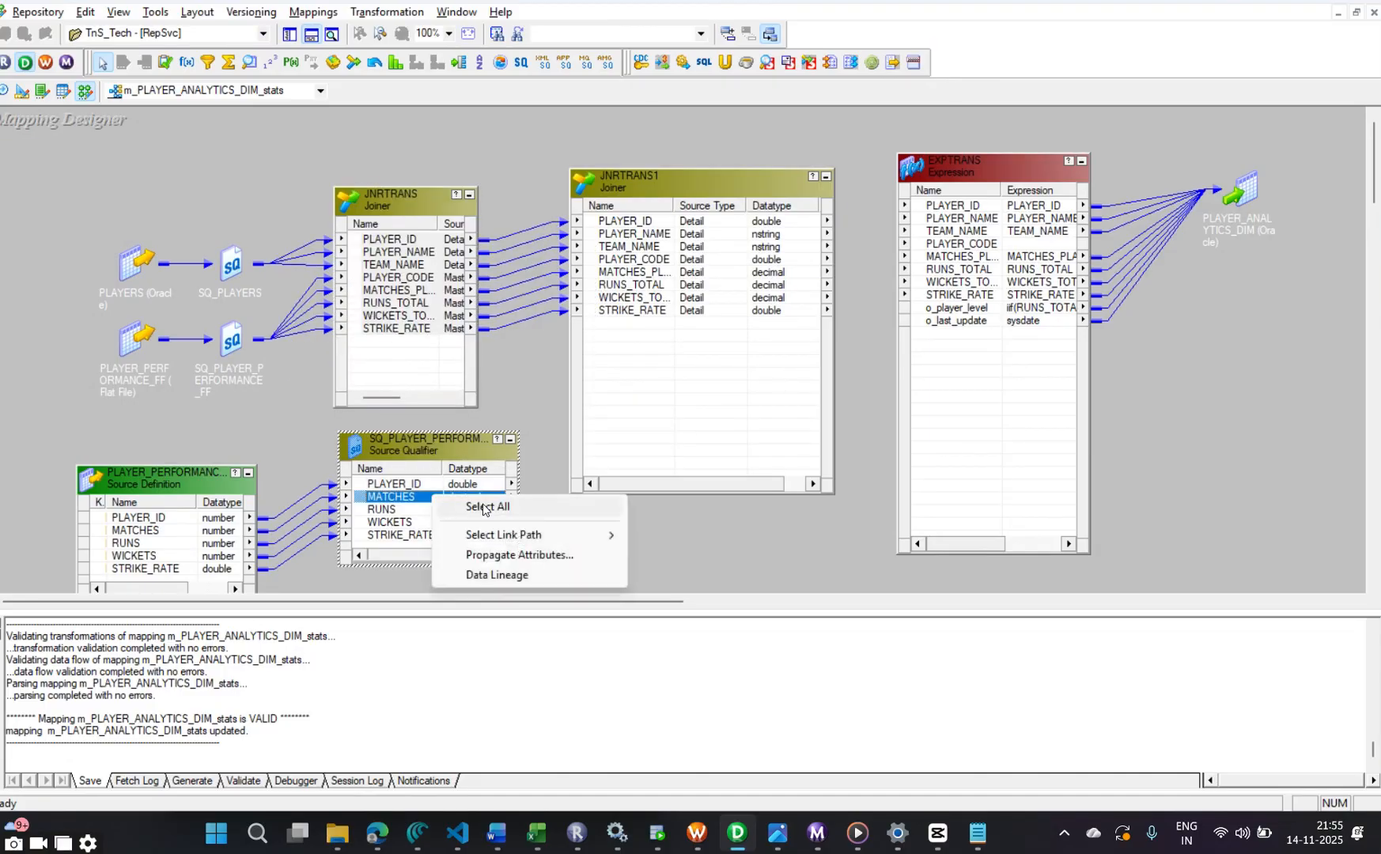
click(484, 507)
drag(408, 489, 628, 335)
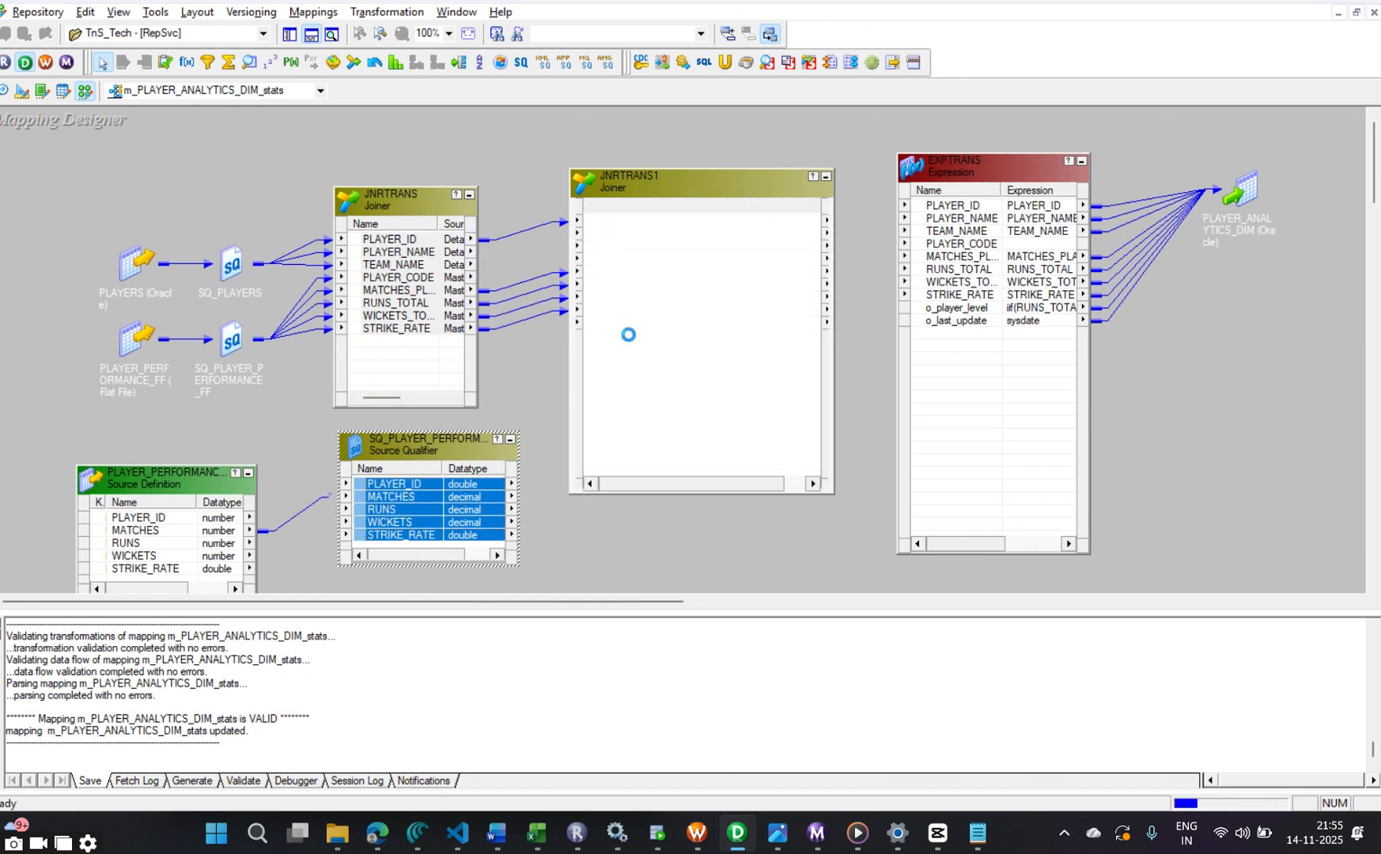
Add the join condition PLAYER_ID1 = PLAYER_ID to JNRTRANS1
double_click(628, 335)
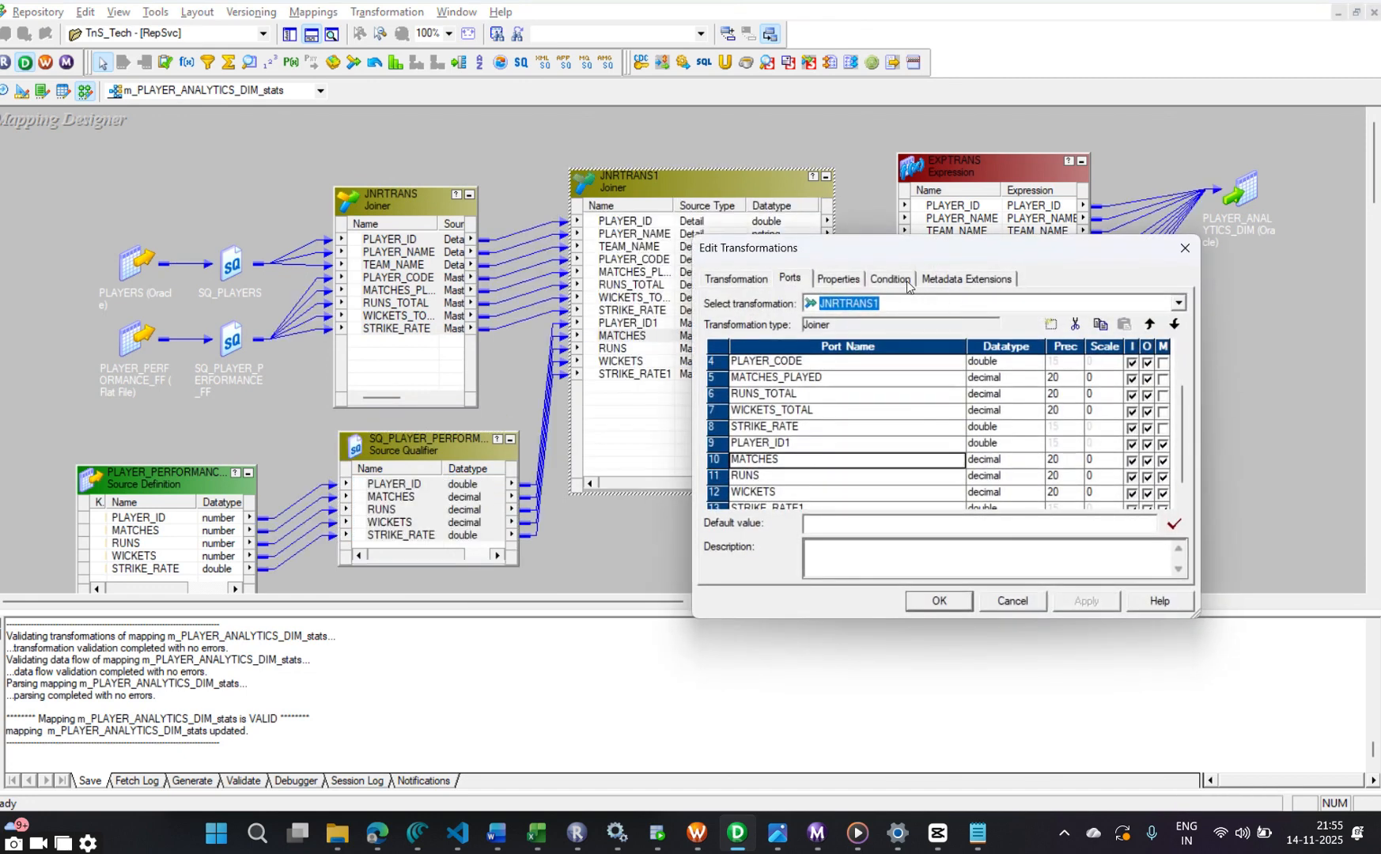
click(890, 280)
click(1051, 324)
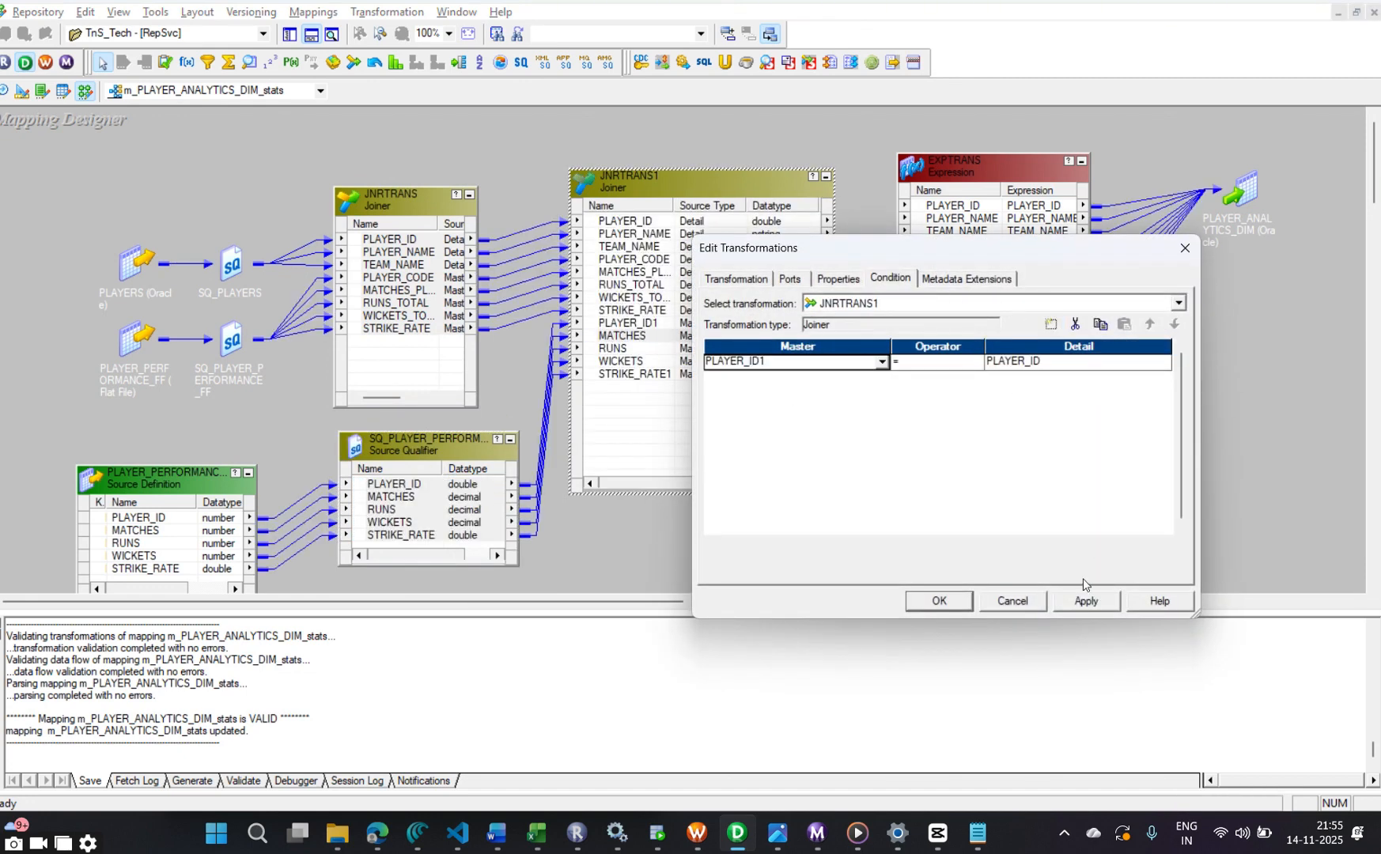
click(941, 603)
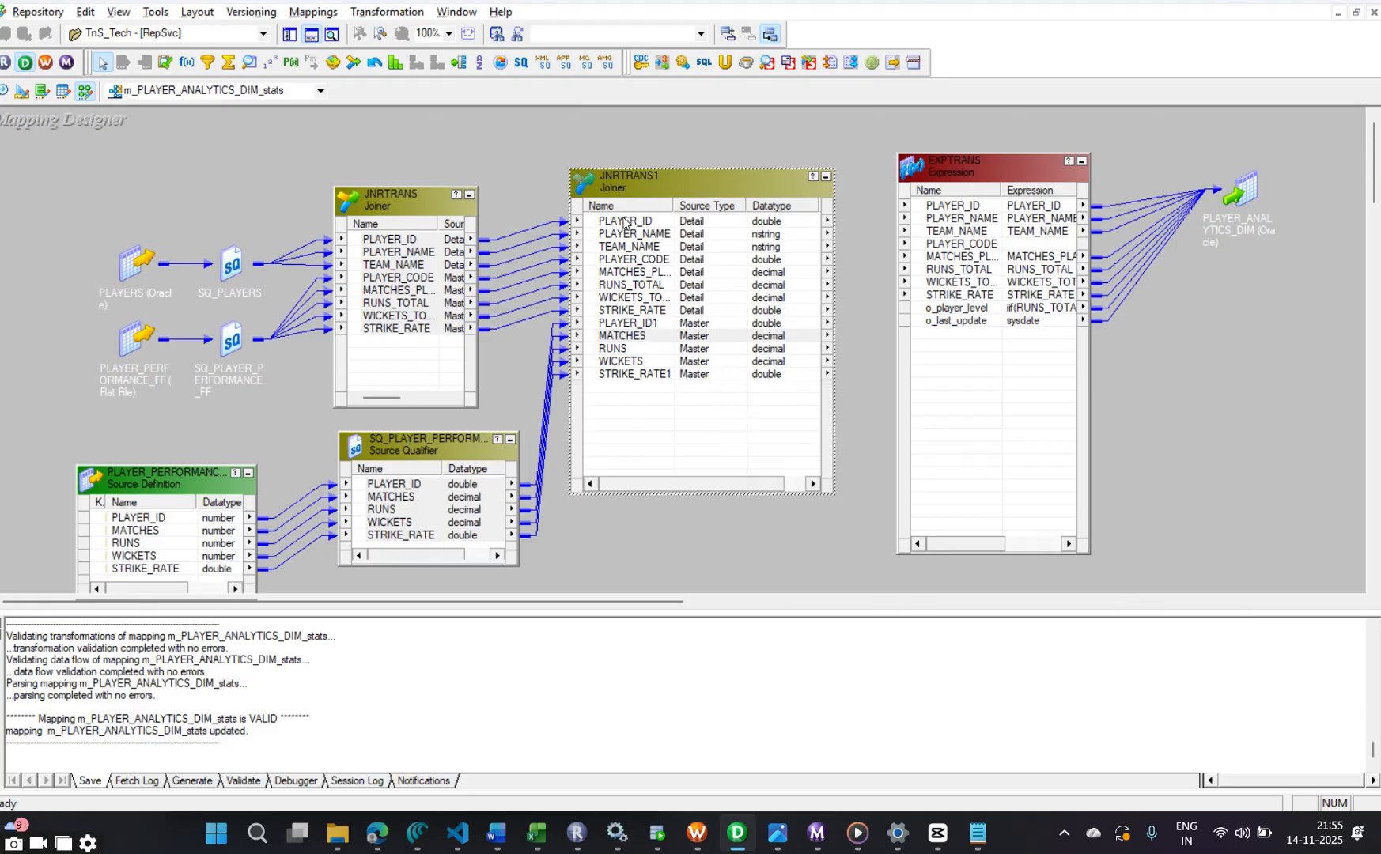
double_click(653, 311)
click(1187, 249)
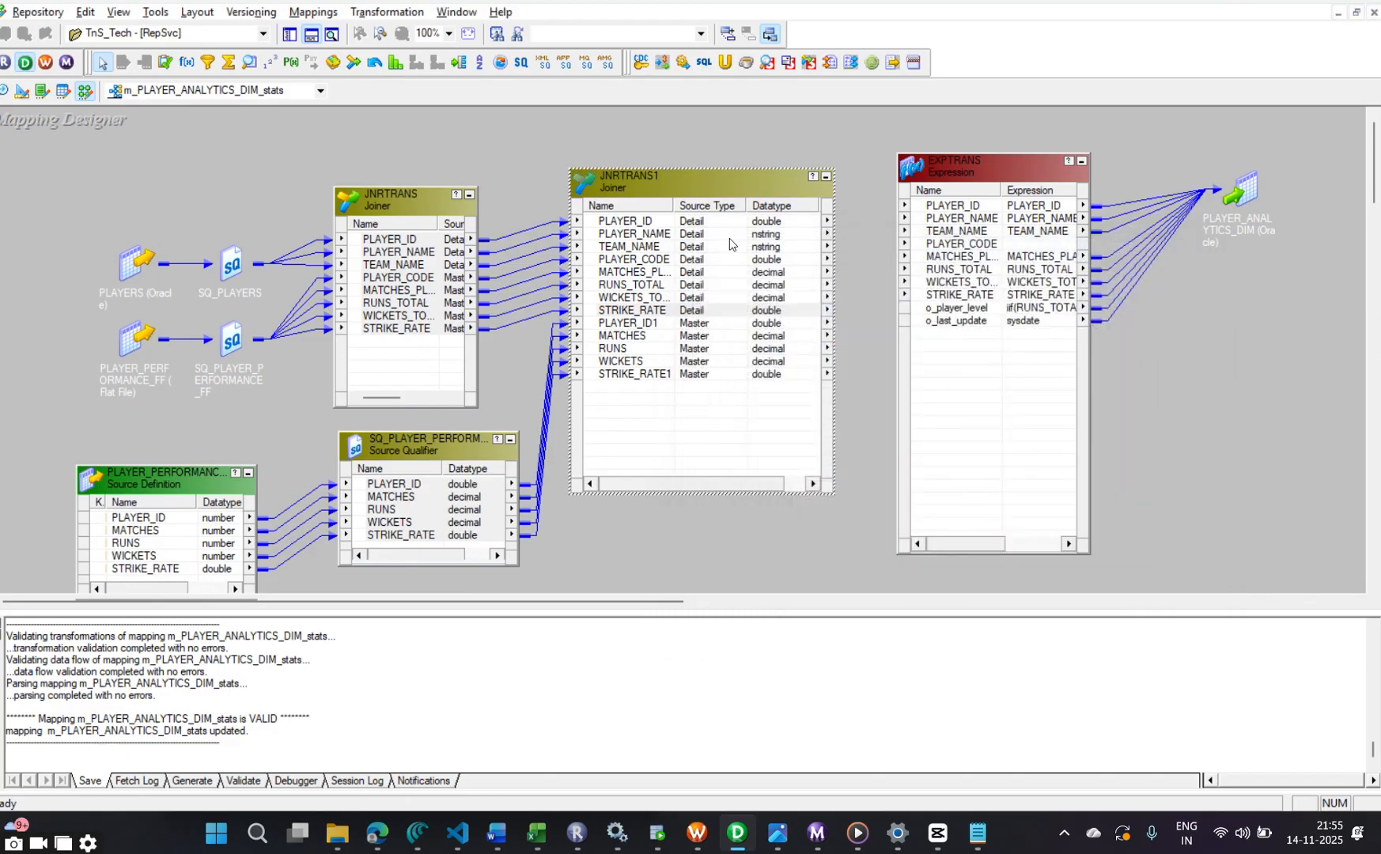
Link the JNRTRANS1 detail ports PLAYER_ID through STRIKE_RATE to the matching ports in EXPTRANS
drag(635, 227, 979, 208)
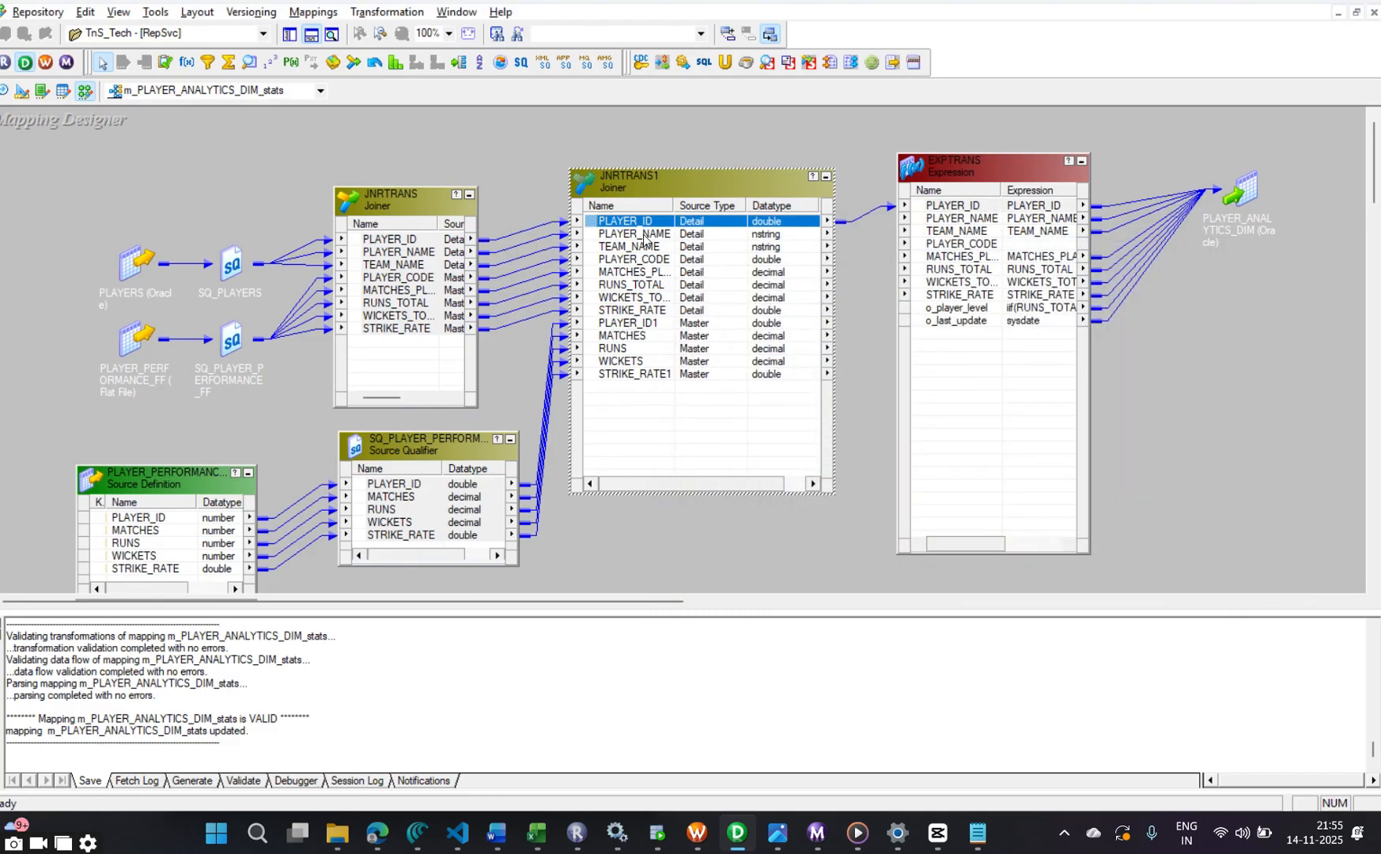
drag(644, 239, 946, 219)
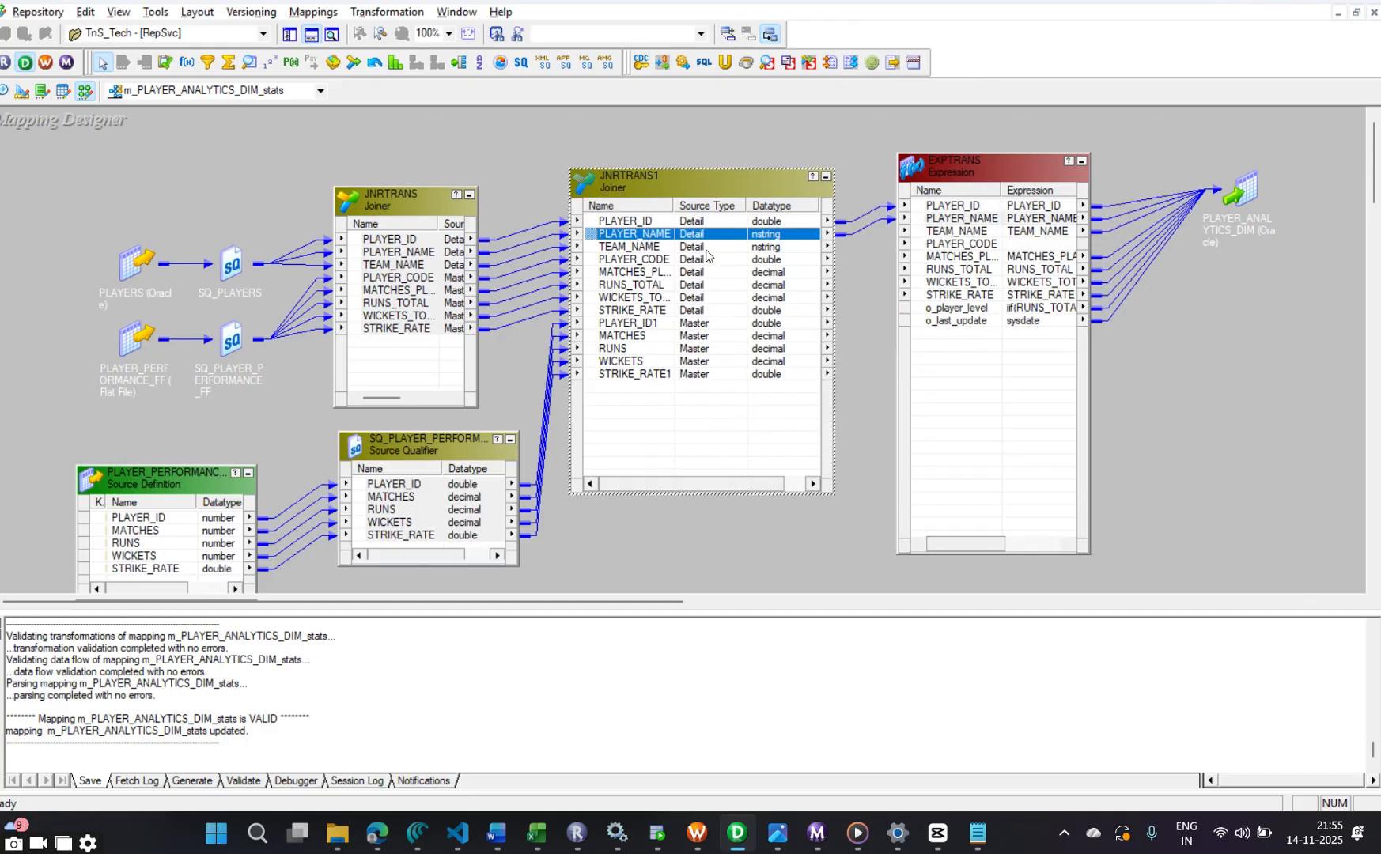
click(653, 247)
shift+click(660, 317)
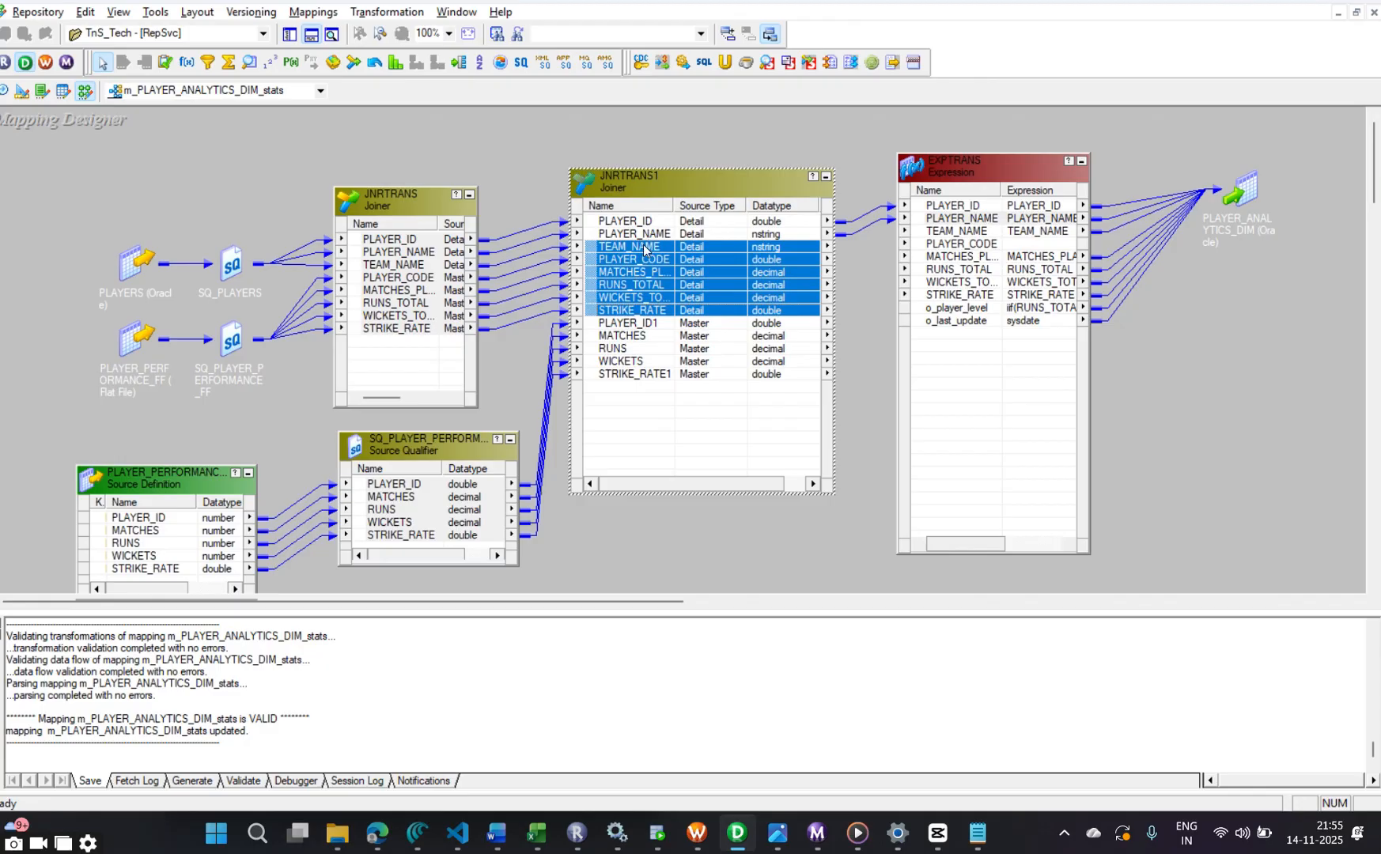
drag(644, 251, 943, 234)
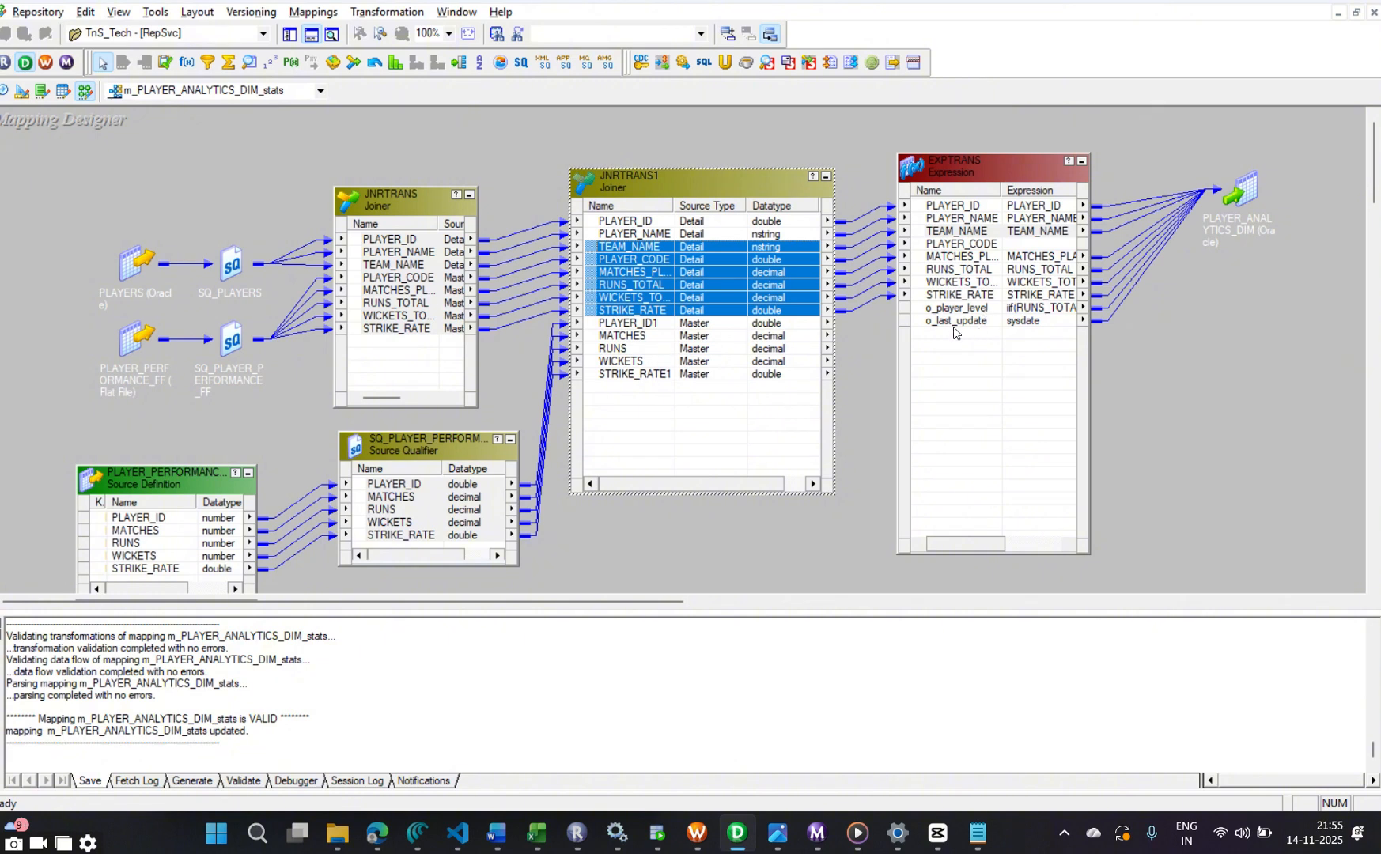
click(854, 264)
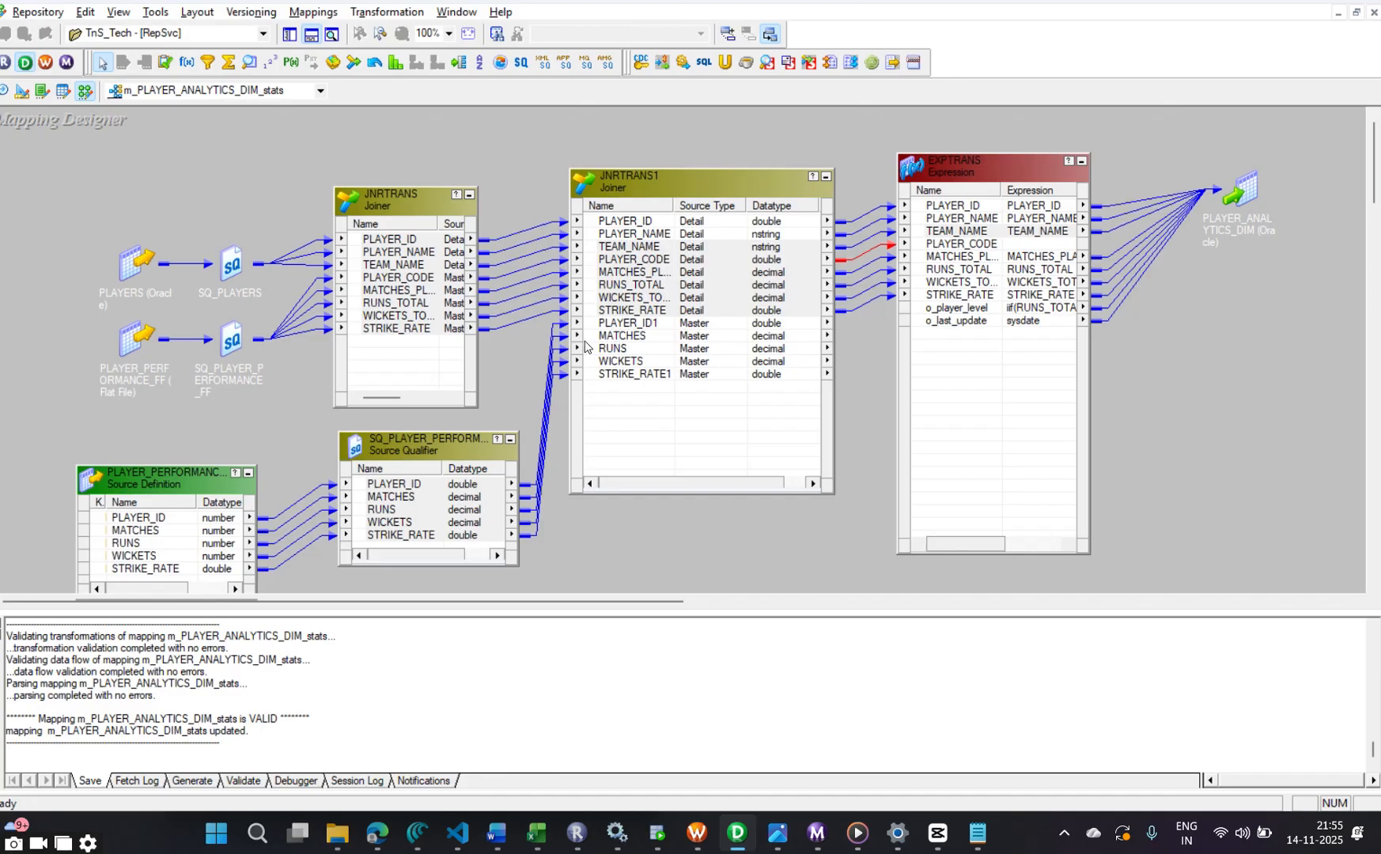
Add the JNRTRANS1 master ports PLAYER_ID1, MATCHES, RUNS, WICKETS and STRIKE_RATE1 to EXPTRANS as new linked ports
click(623, 326)
shift+click(627, 373)
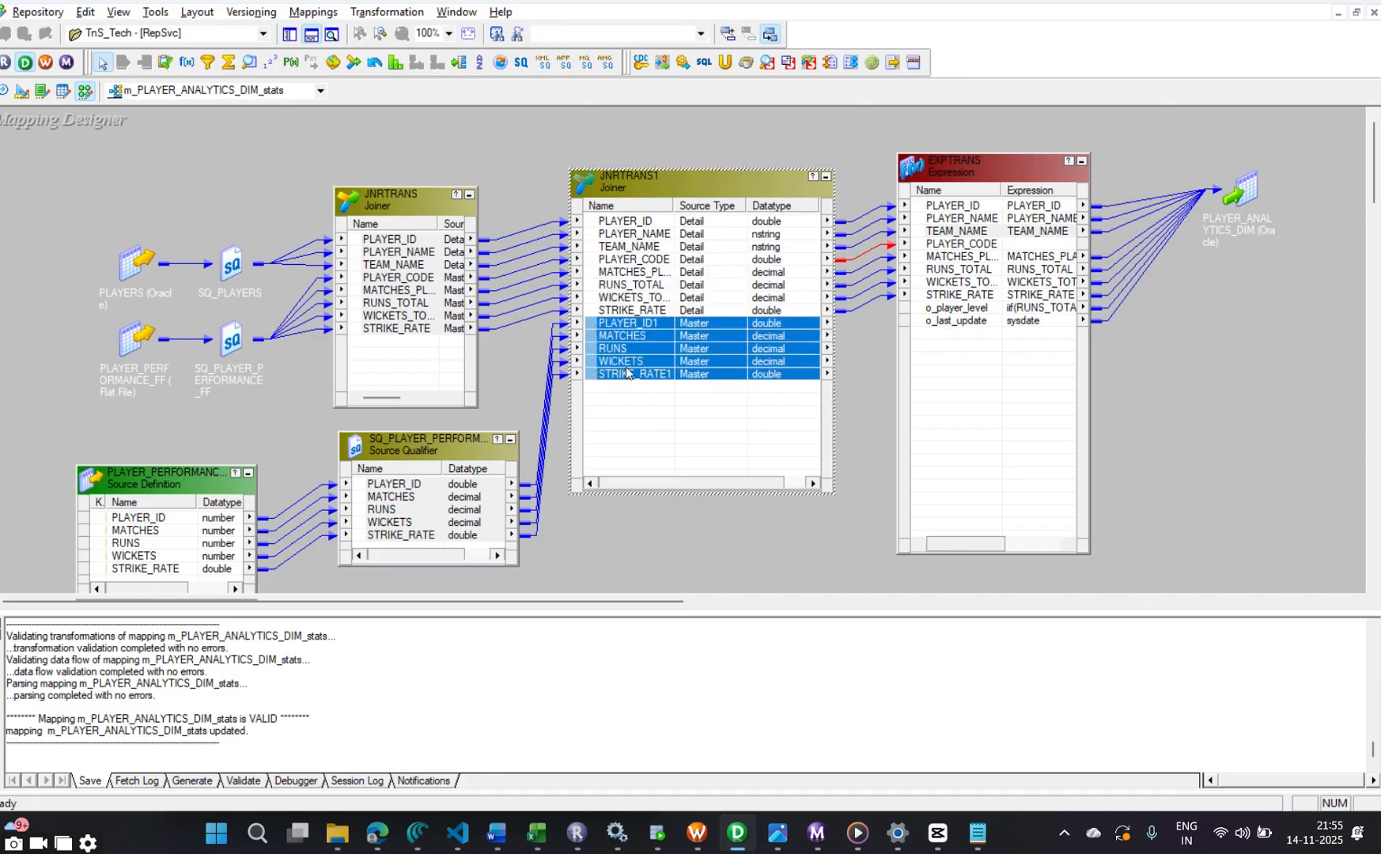
drag(620, 331, 982, 362)
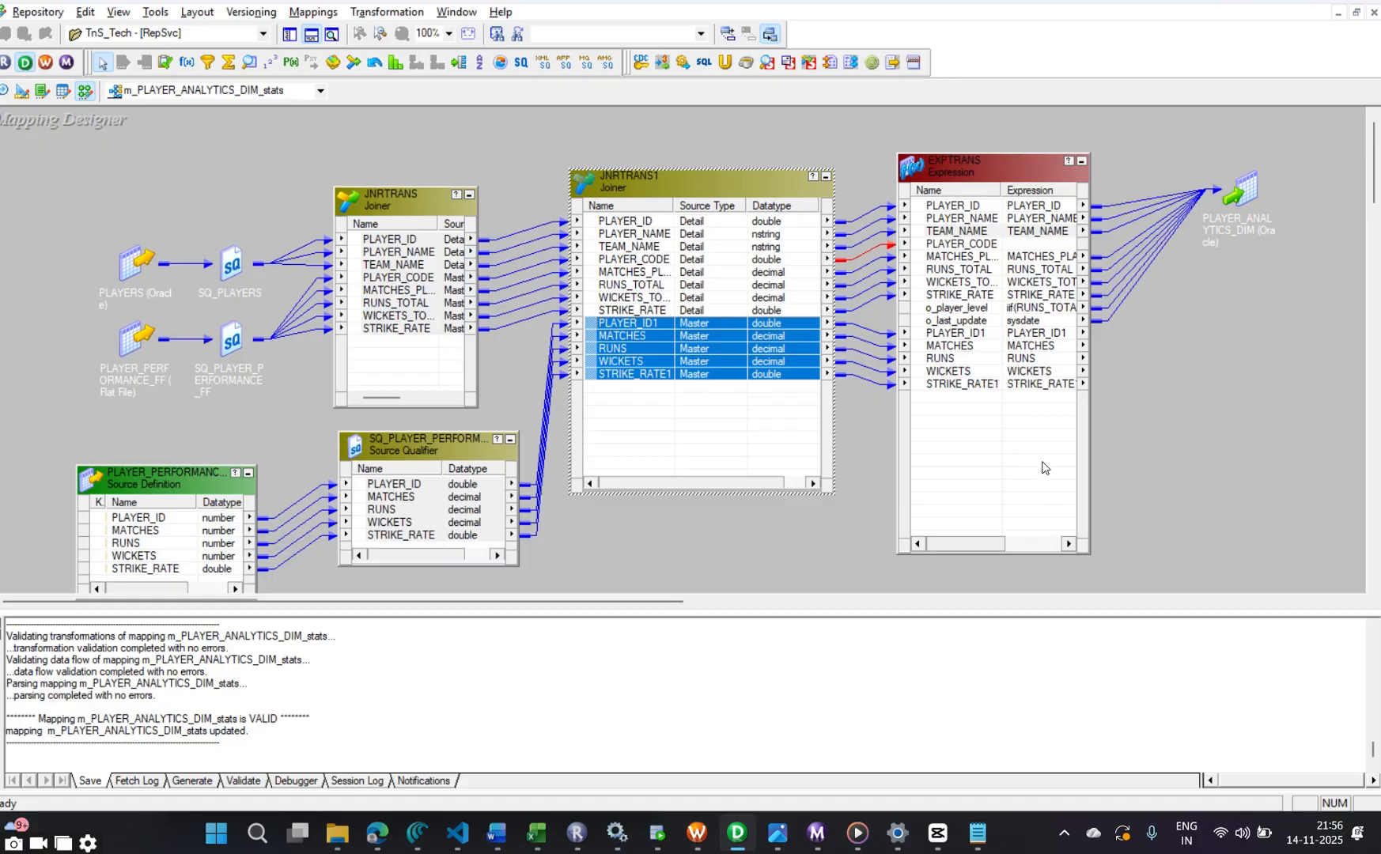
Make PLAYER_ID1, MATCHES, RUNS, WICKETS and STRIKE_RATE1 input-only in EXPTRANS, and move the PLAYER_ANALYTICS_DIM target farther from it
double_click(981, 359)
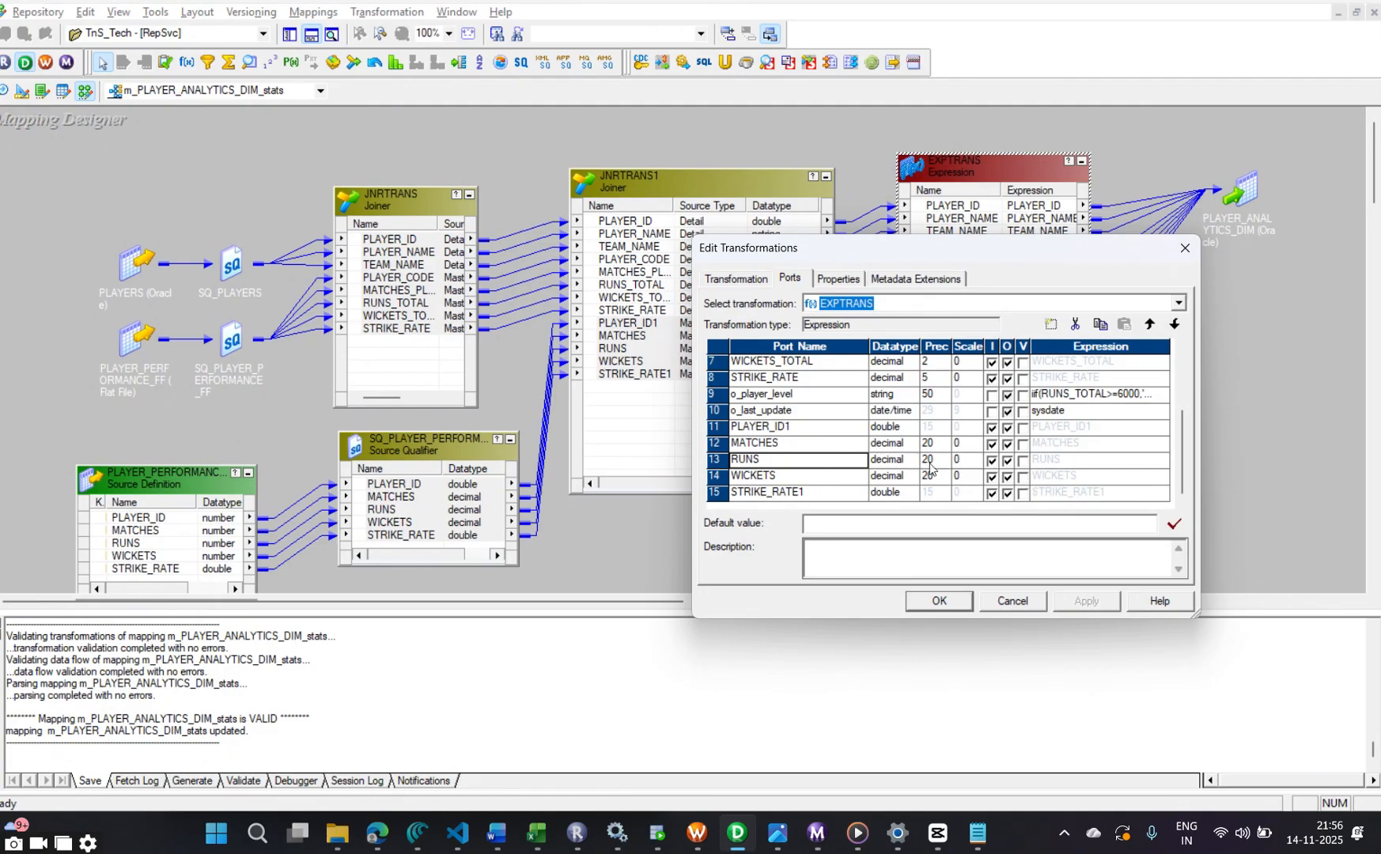
click(1007, 428)
click(1008, 444)
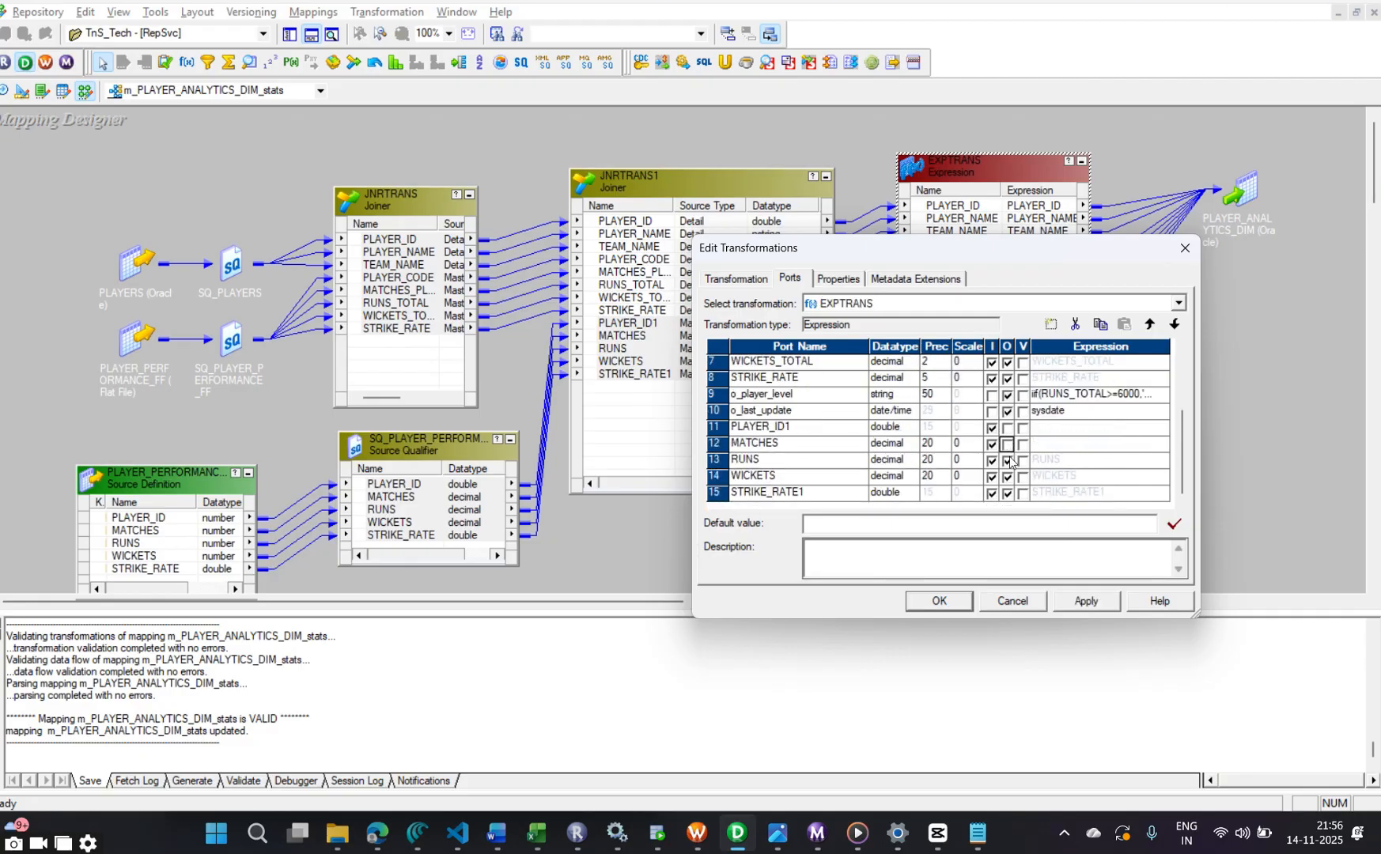
click(1007, 460)
click(1006, 476)
click(1007, 493)
scroll(996, 447, up, 2)
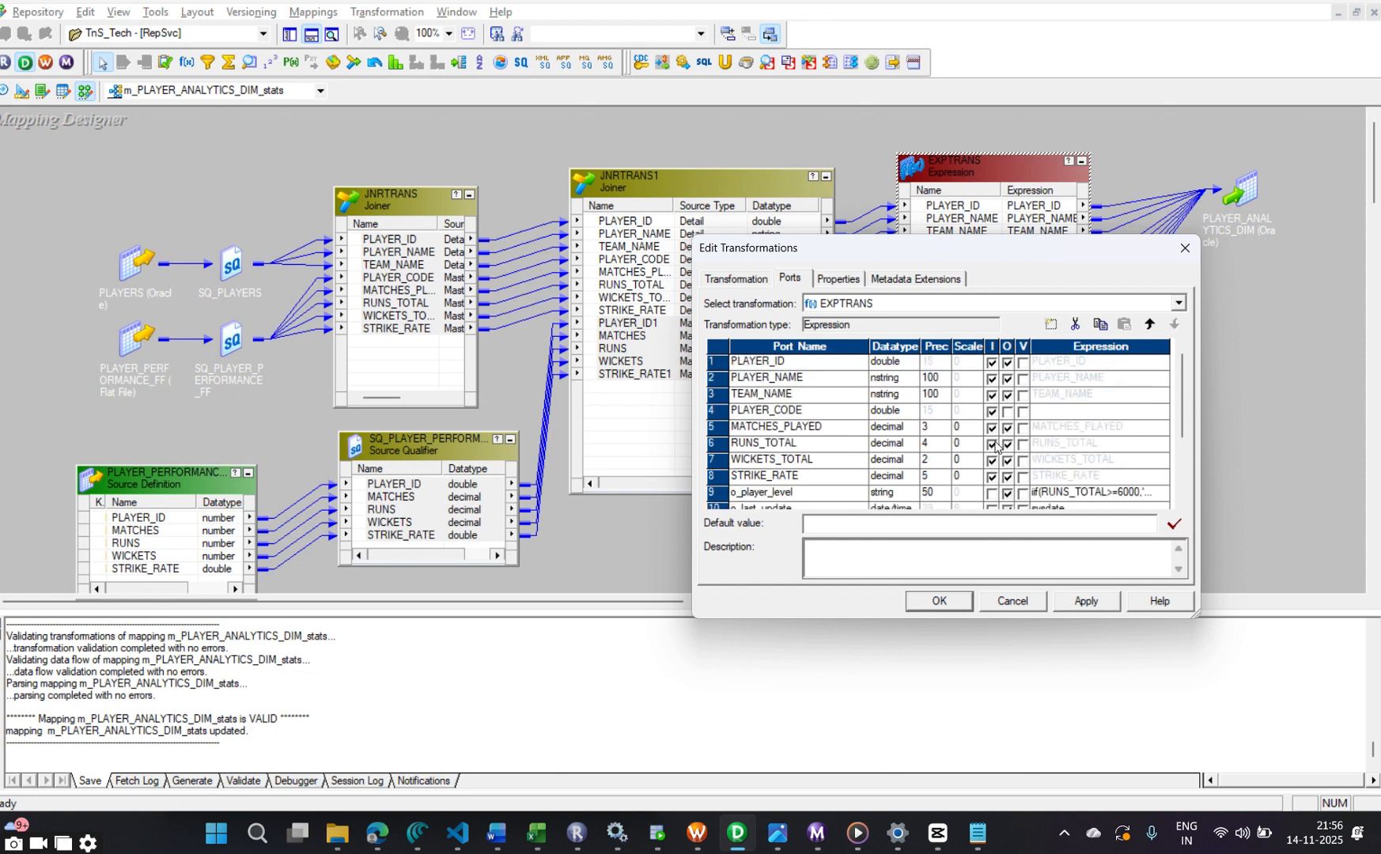
scroll(996, 447, down, 2)
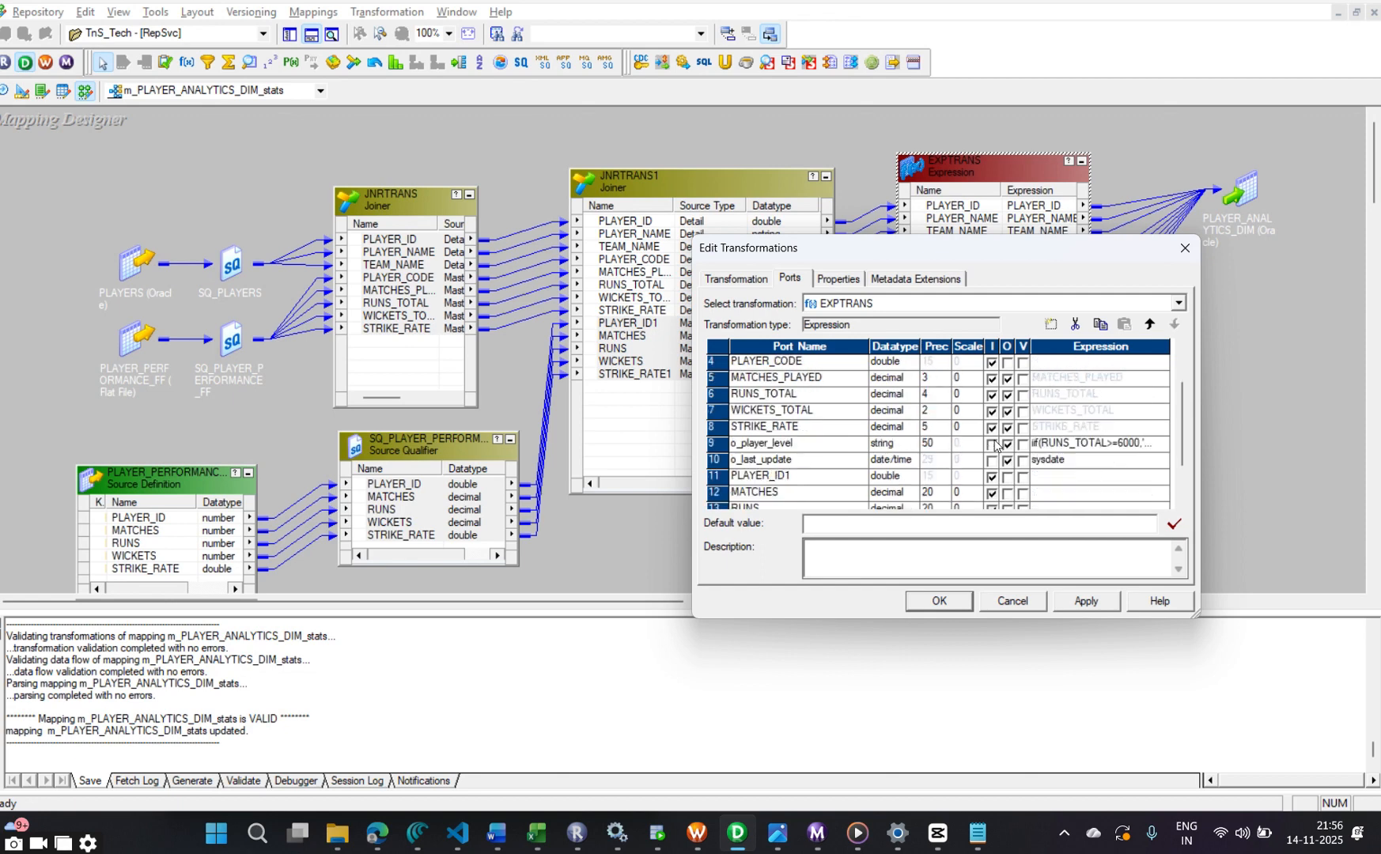
click(1095, 604)
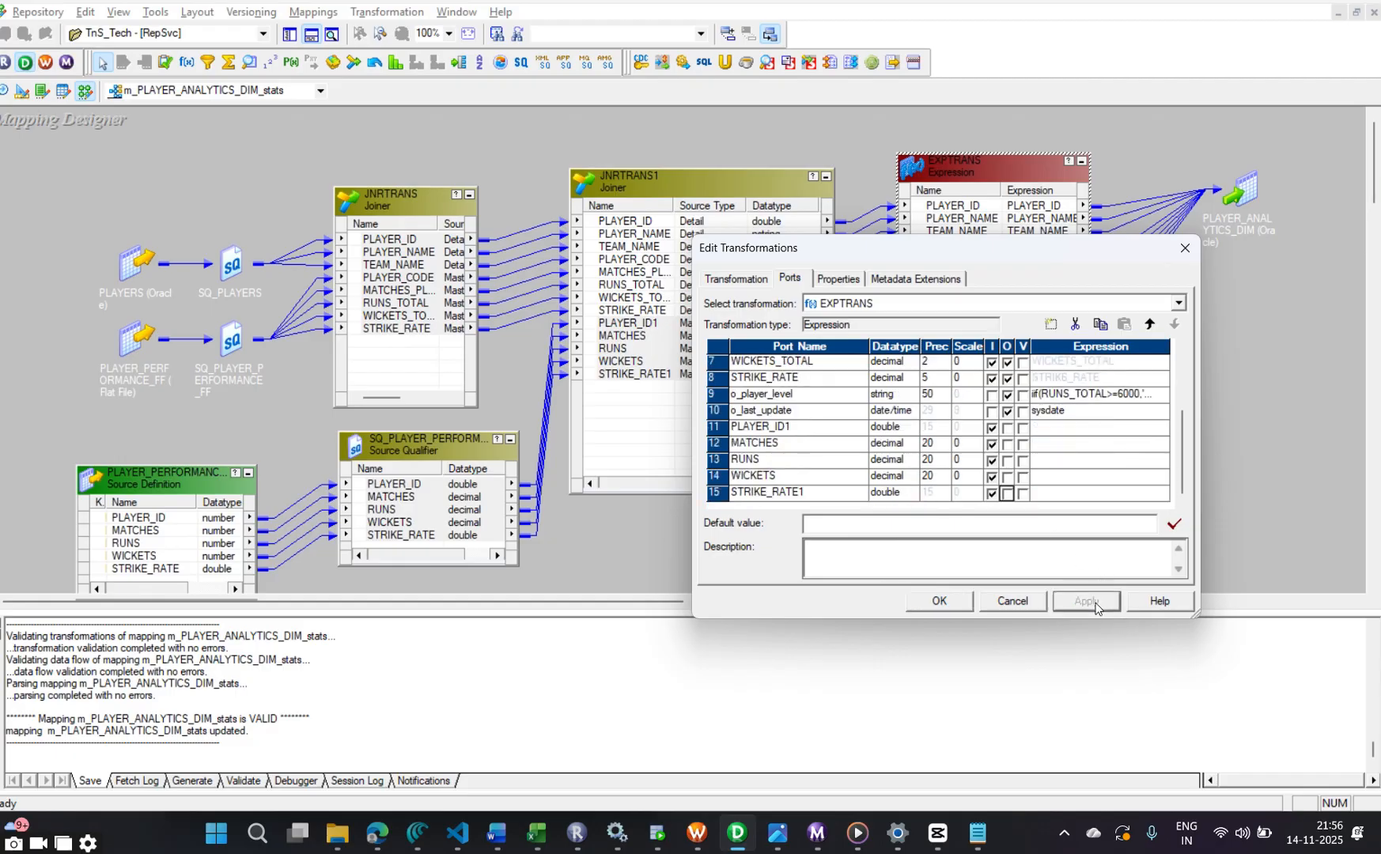
click(940, 603)
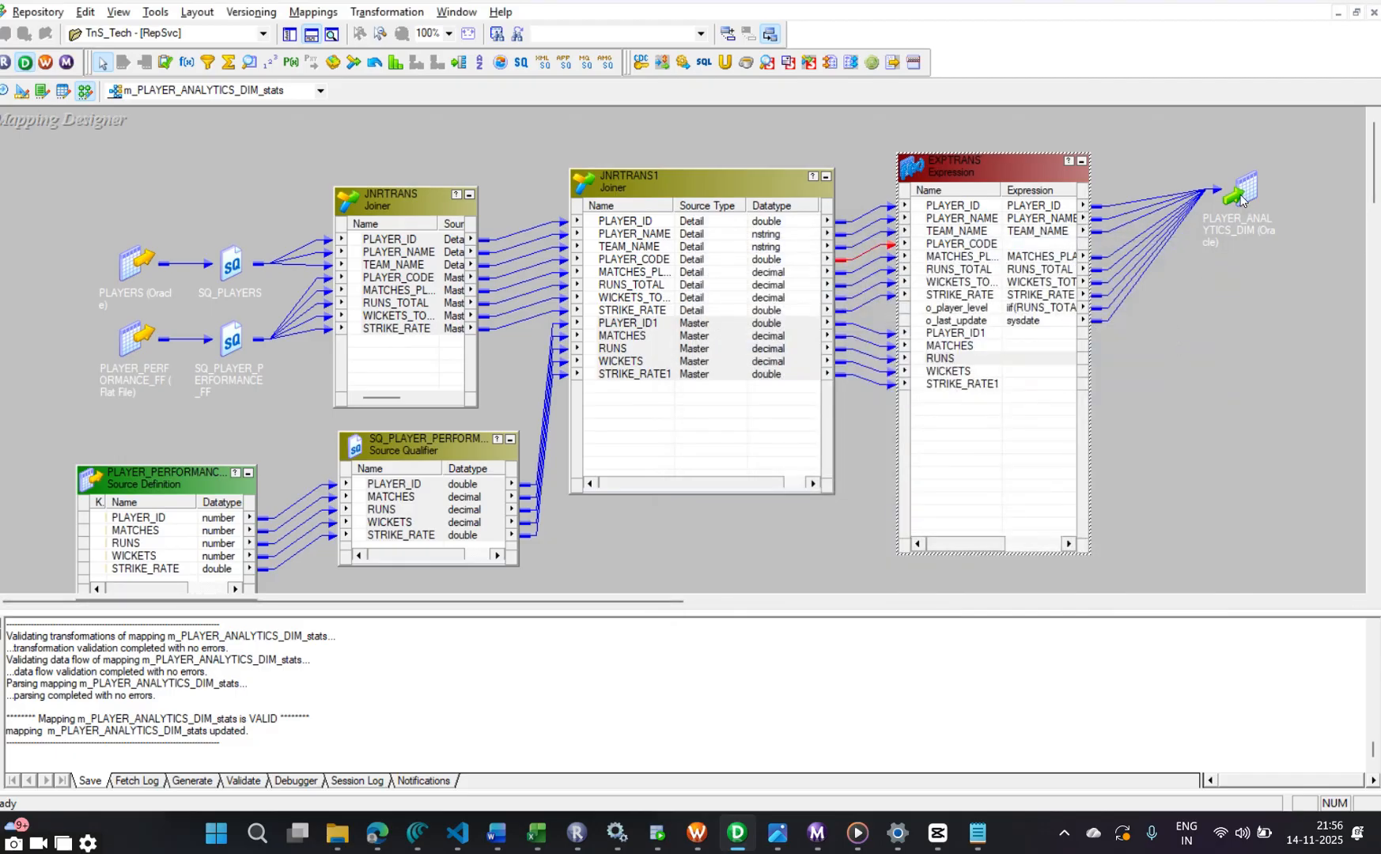
drag(1241, 195, 1315, 274)
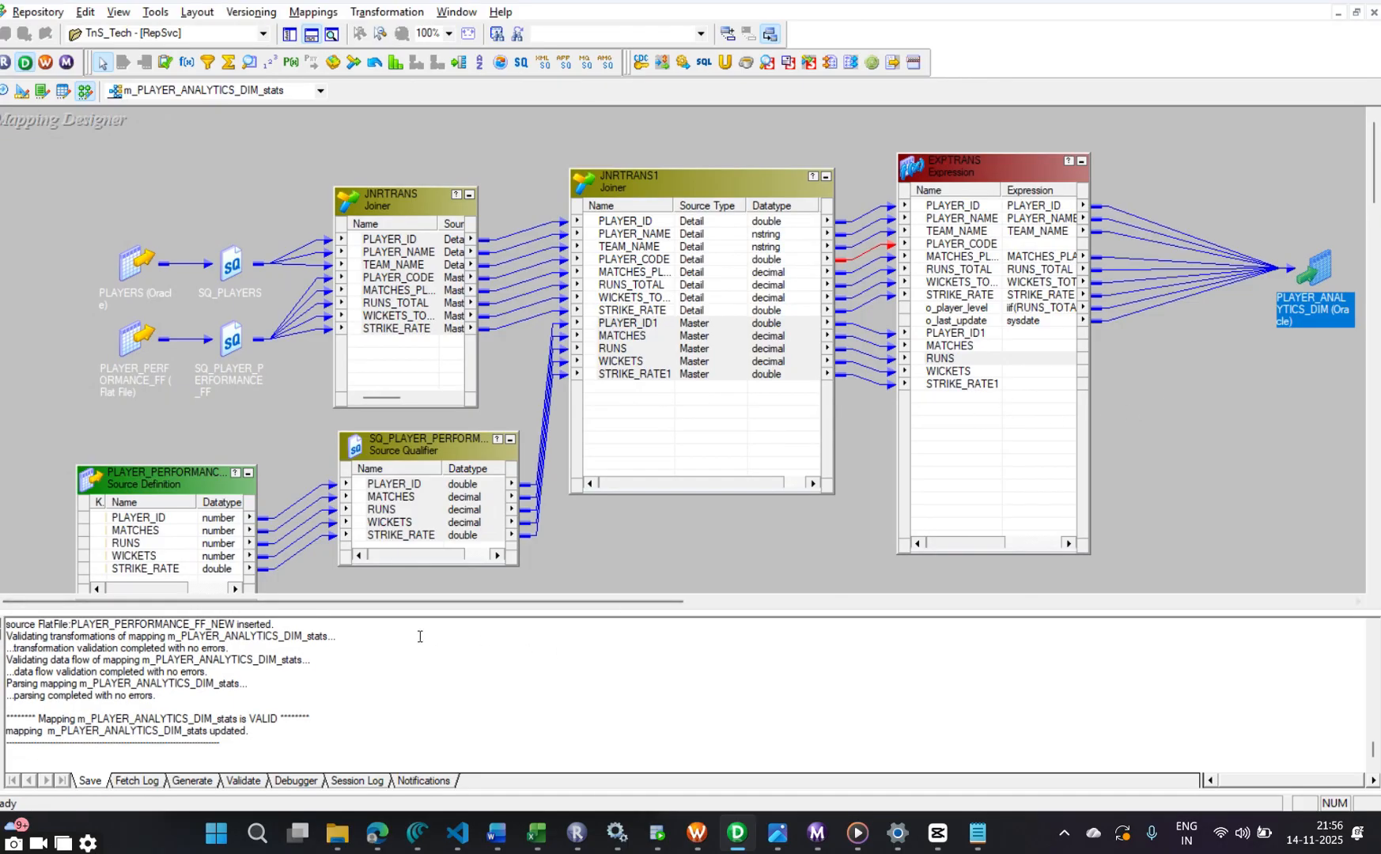
Switch to Workflow Manager and refresh the mapping of session s_m_PLAYER_ANALYTICS_DIM_stats
click(696, 833)
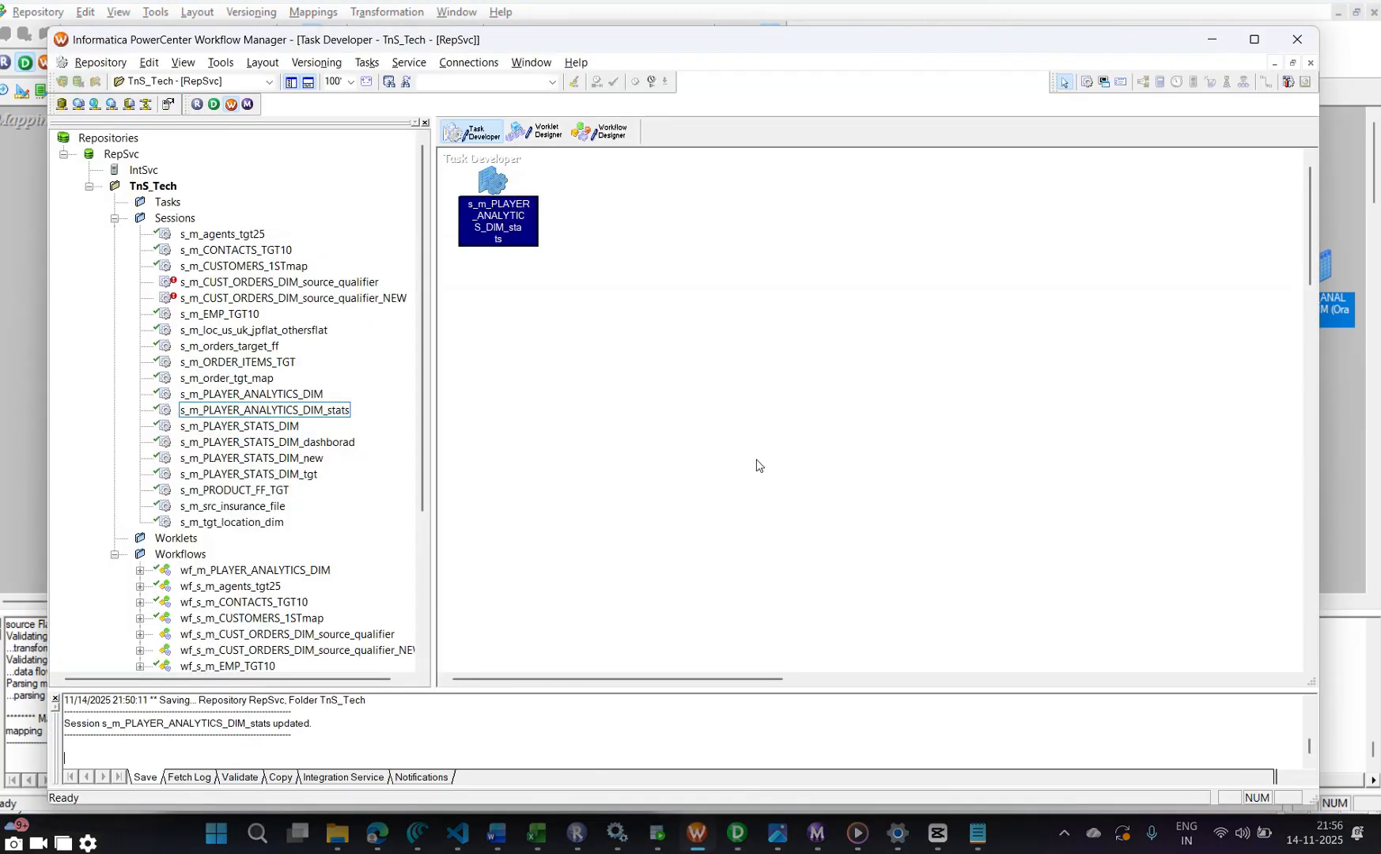
click(586, 246)
right_click(488, 195)
click(492, 190)
right_click(494, 201)
click(614, 365)
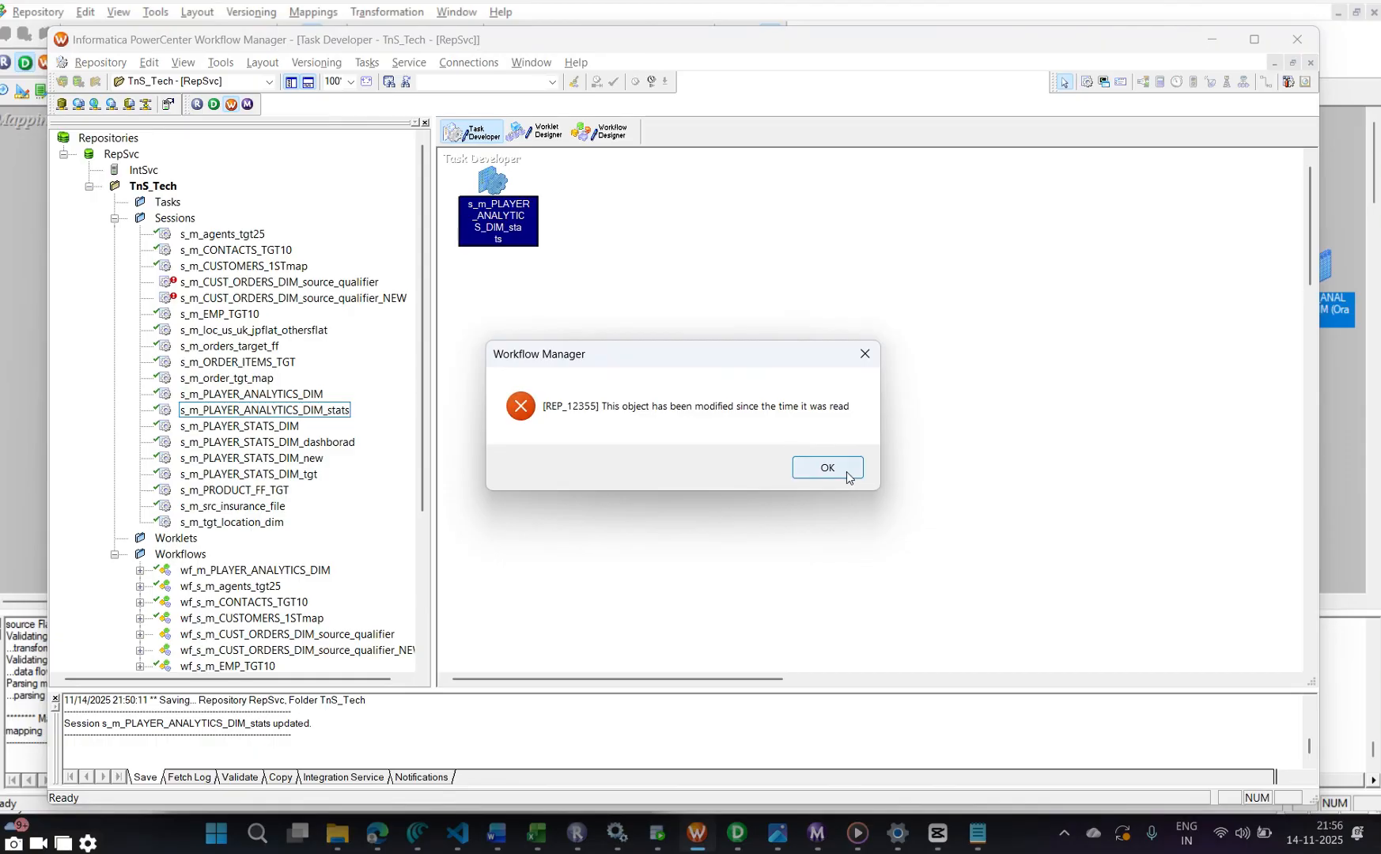
click(827, 468)
click(493, 181)
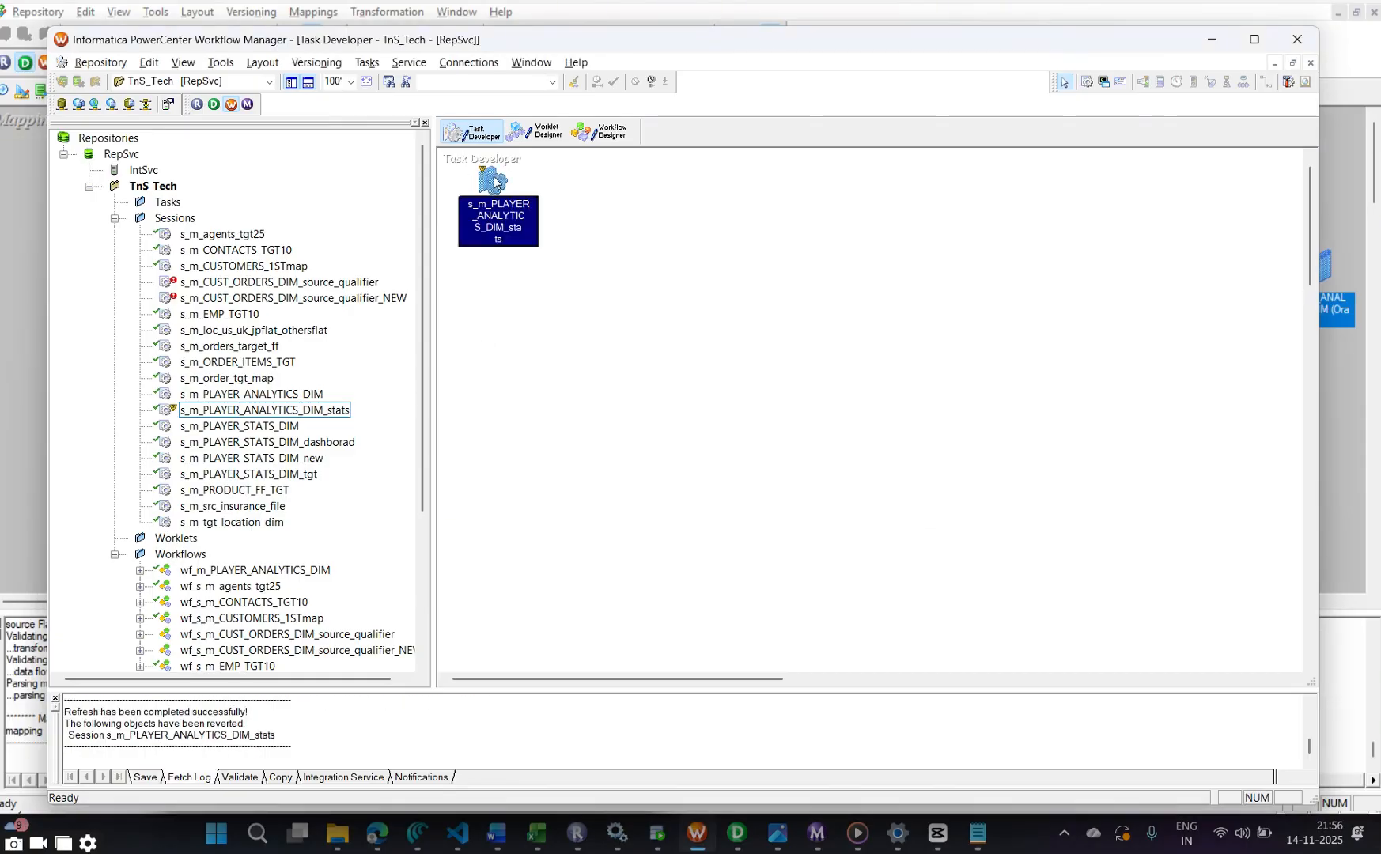
right_click(494, 181)
click(557, 360)
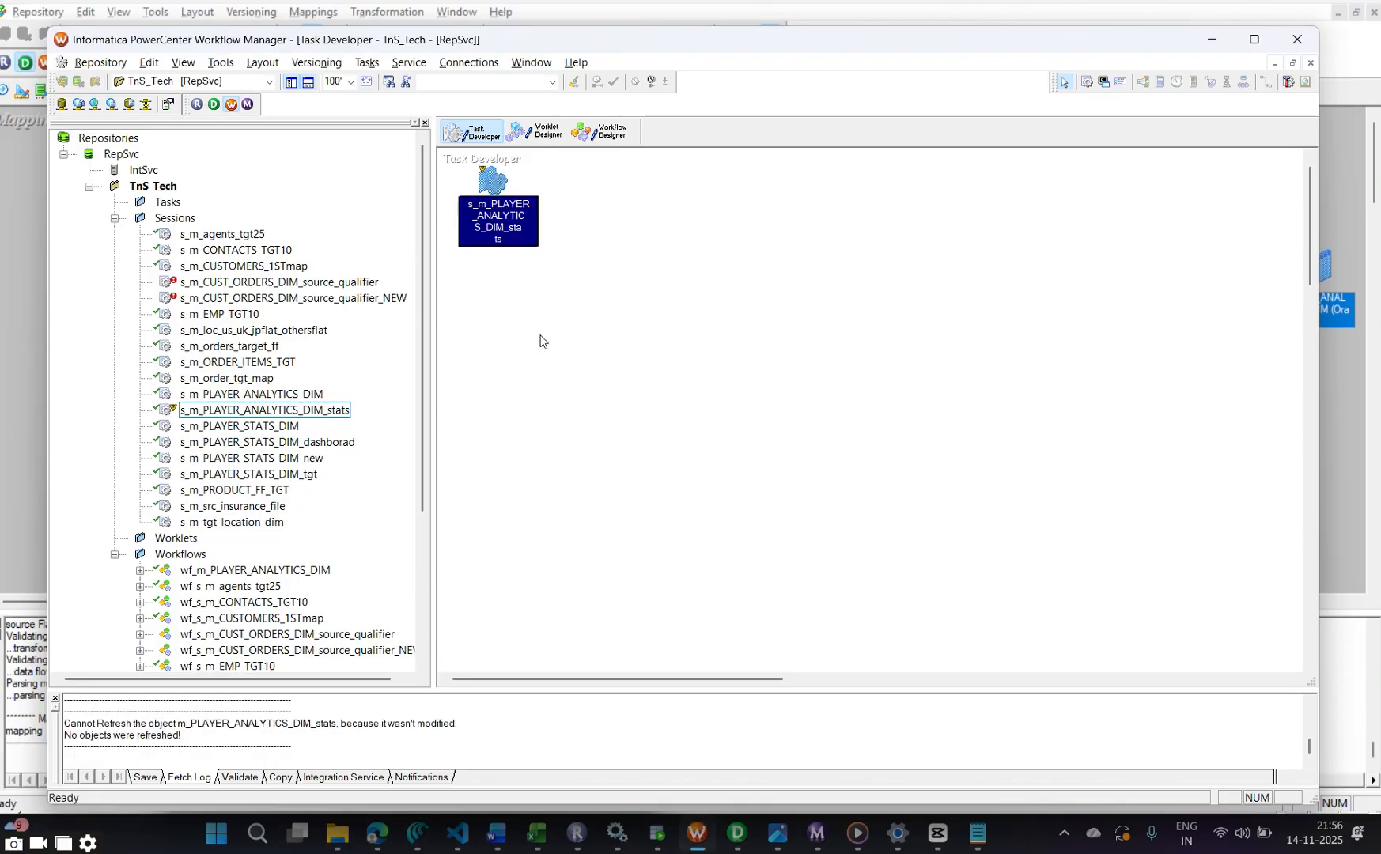
Open session s_m_PLAYER_ANALYTICS_DIM_stats and display the mapping properties of source SQ_PLAYER_PERFORMANCE_FF_NEW
double_click(493, 182)
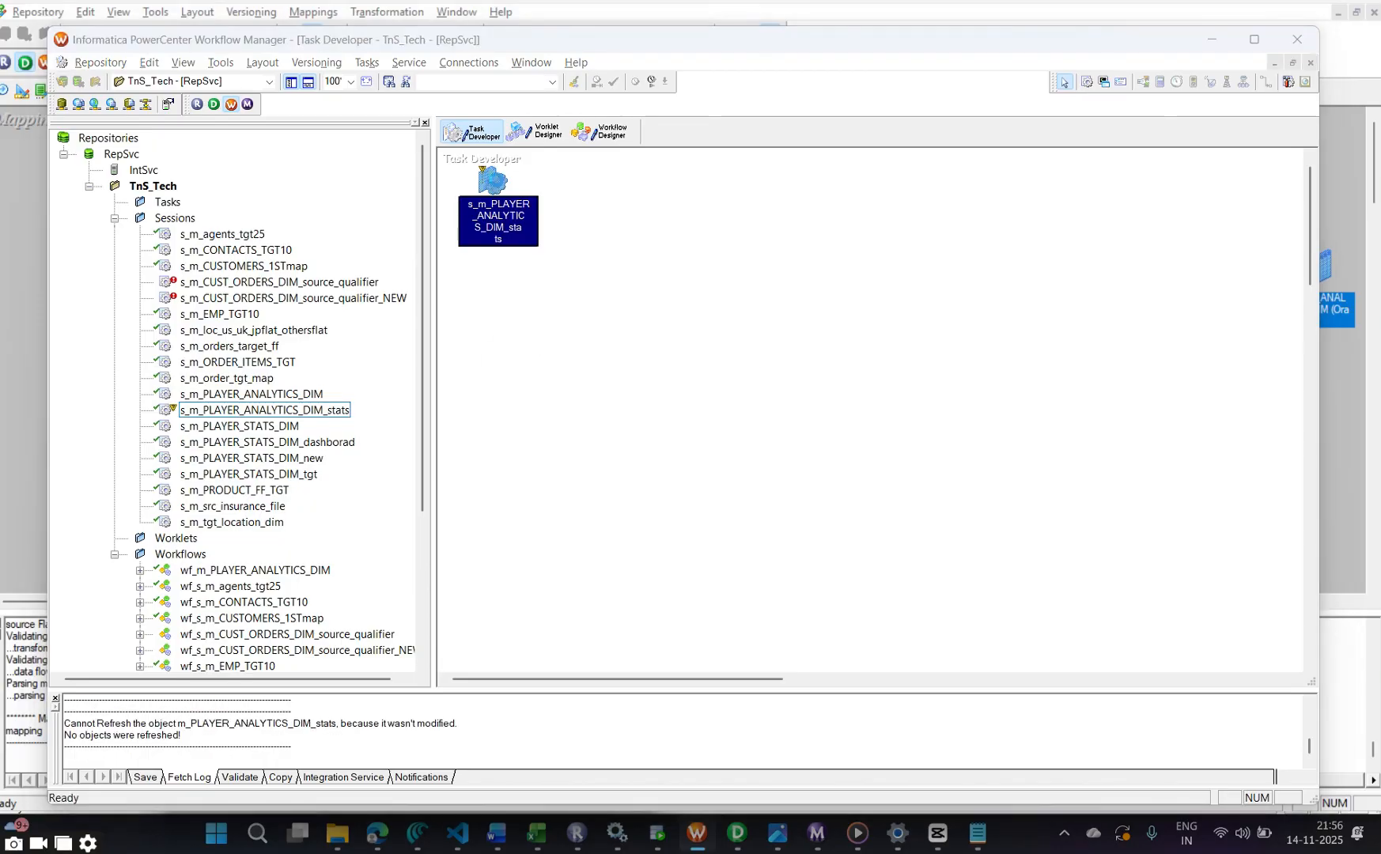
click(827, 468)
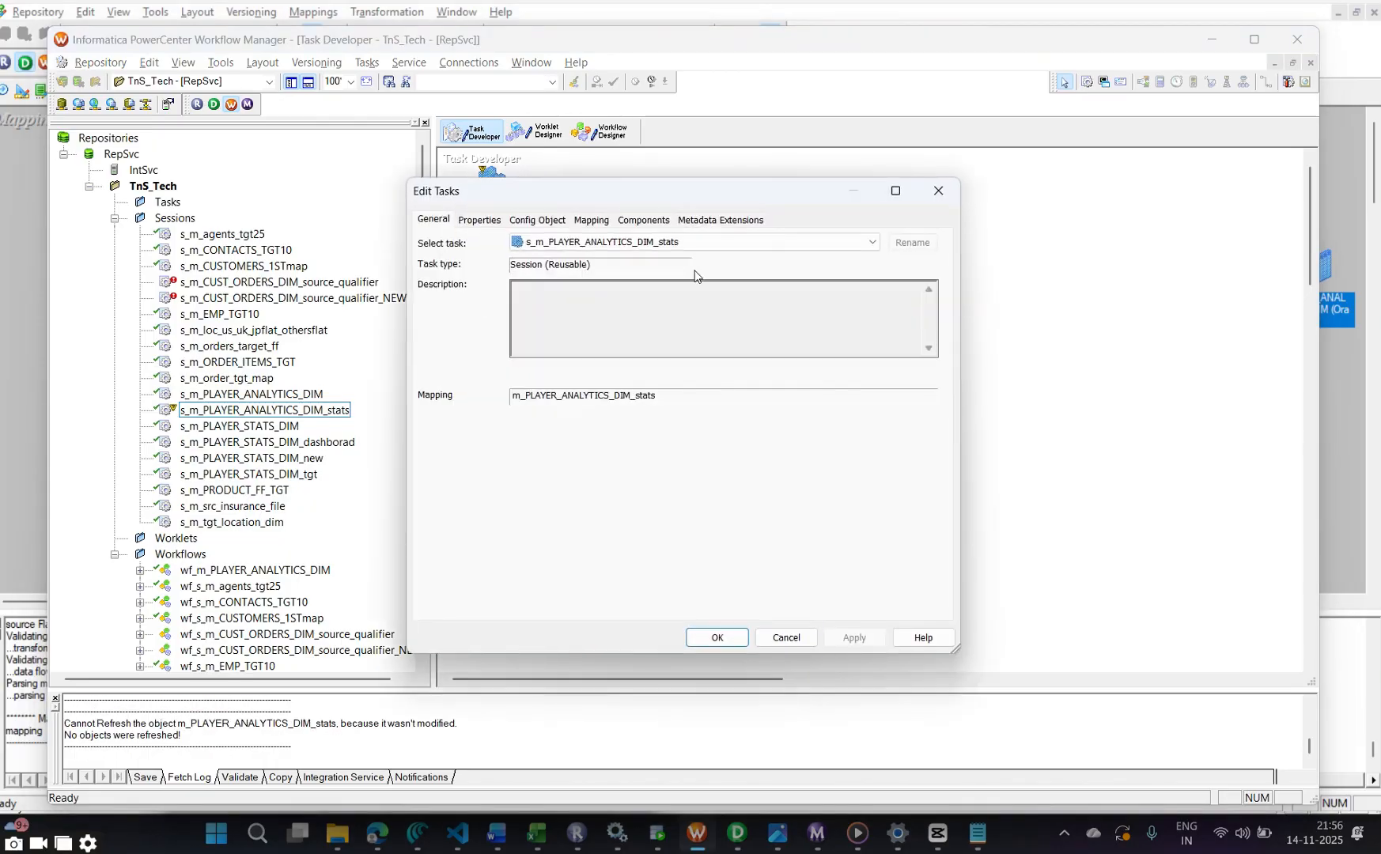
click(592, 225)
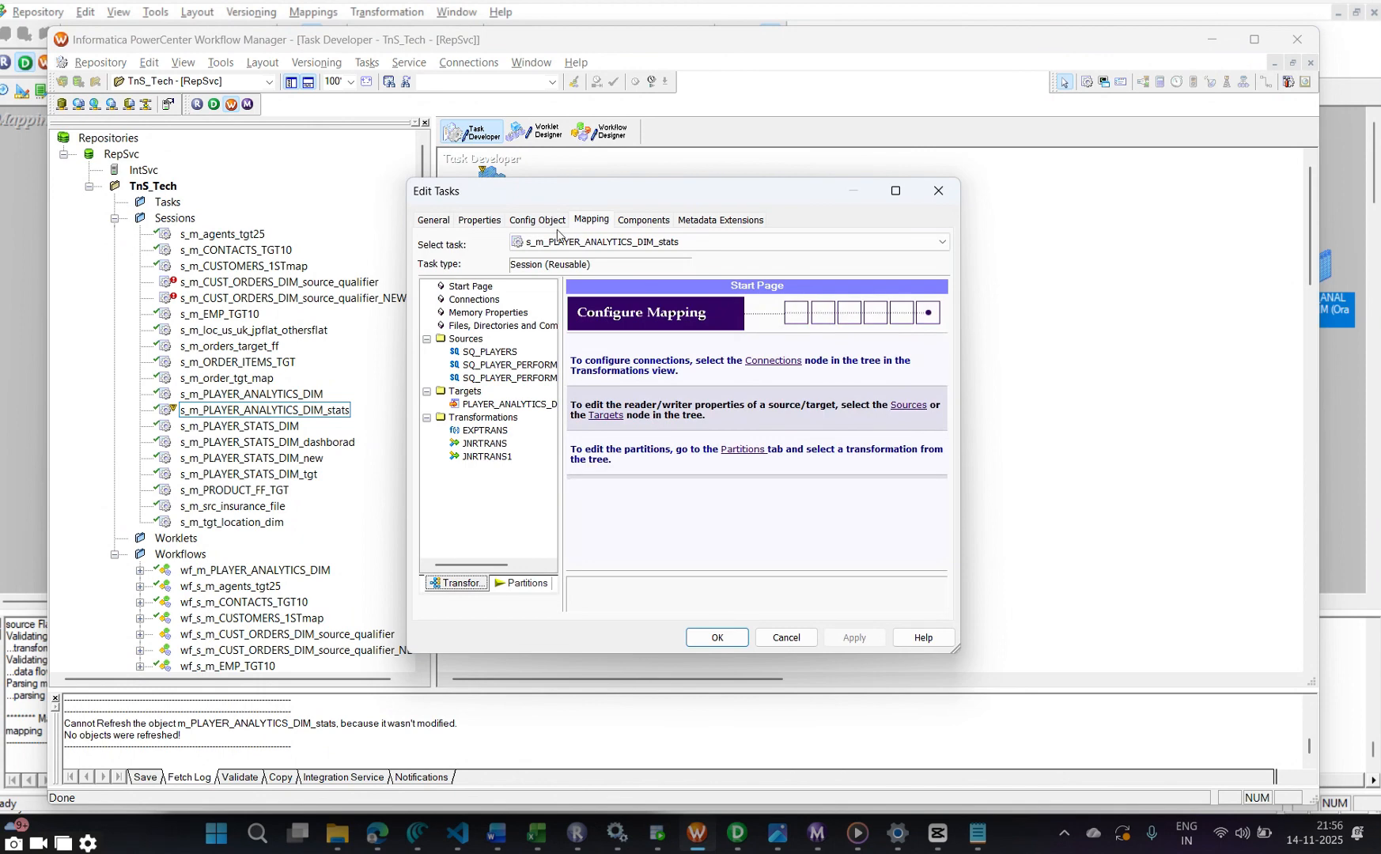
click(522, 378)
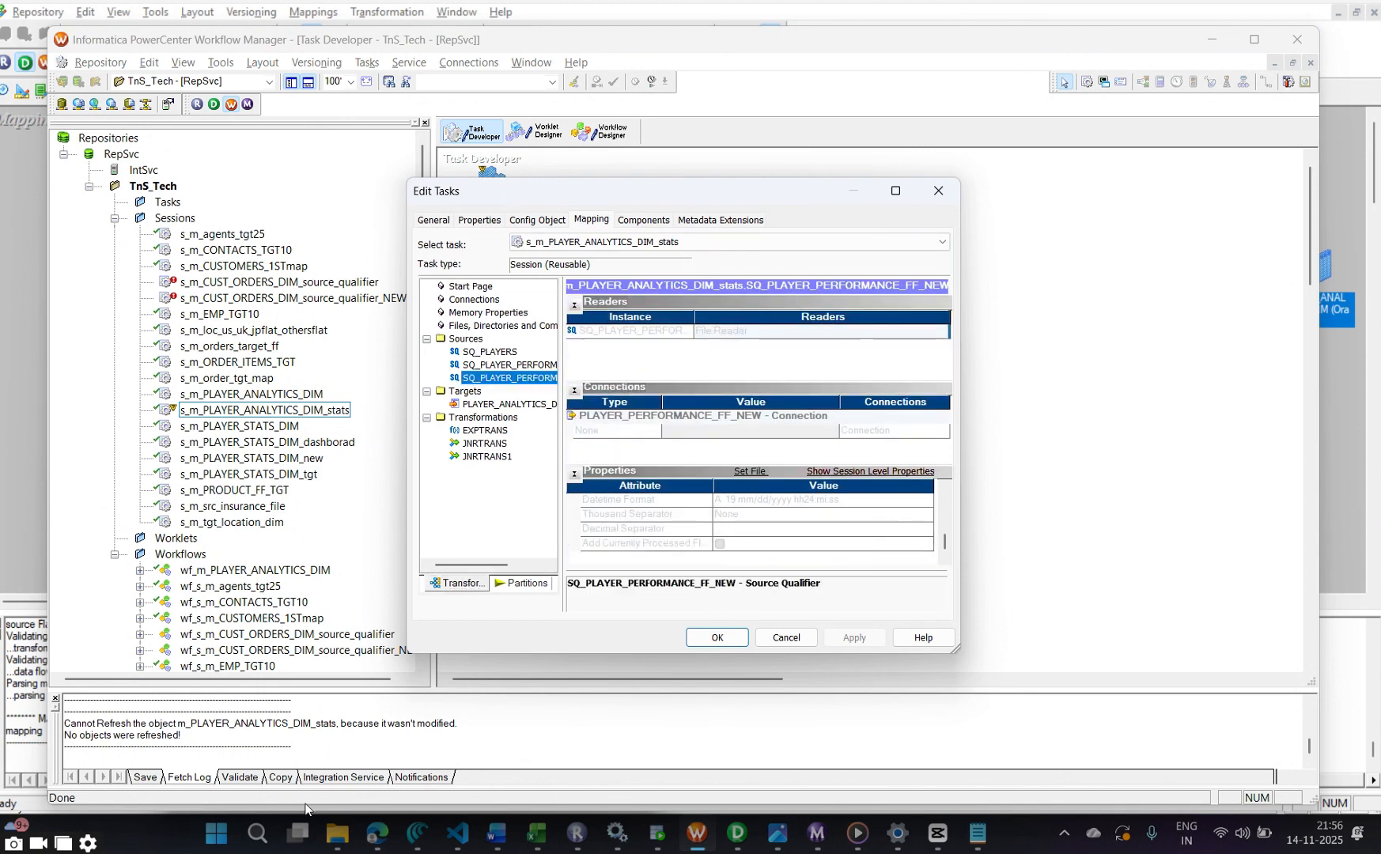
Copy the name of the CSV file PLAYER_PERFORMANCE_FF_NEW from the SrcFiles folder and return to Workflow Manager
mouse_move(336, 835)
click(211, 758)
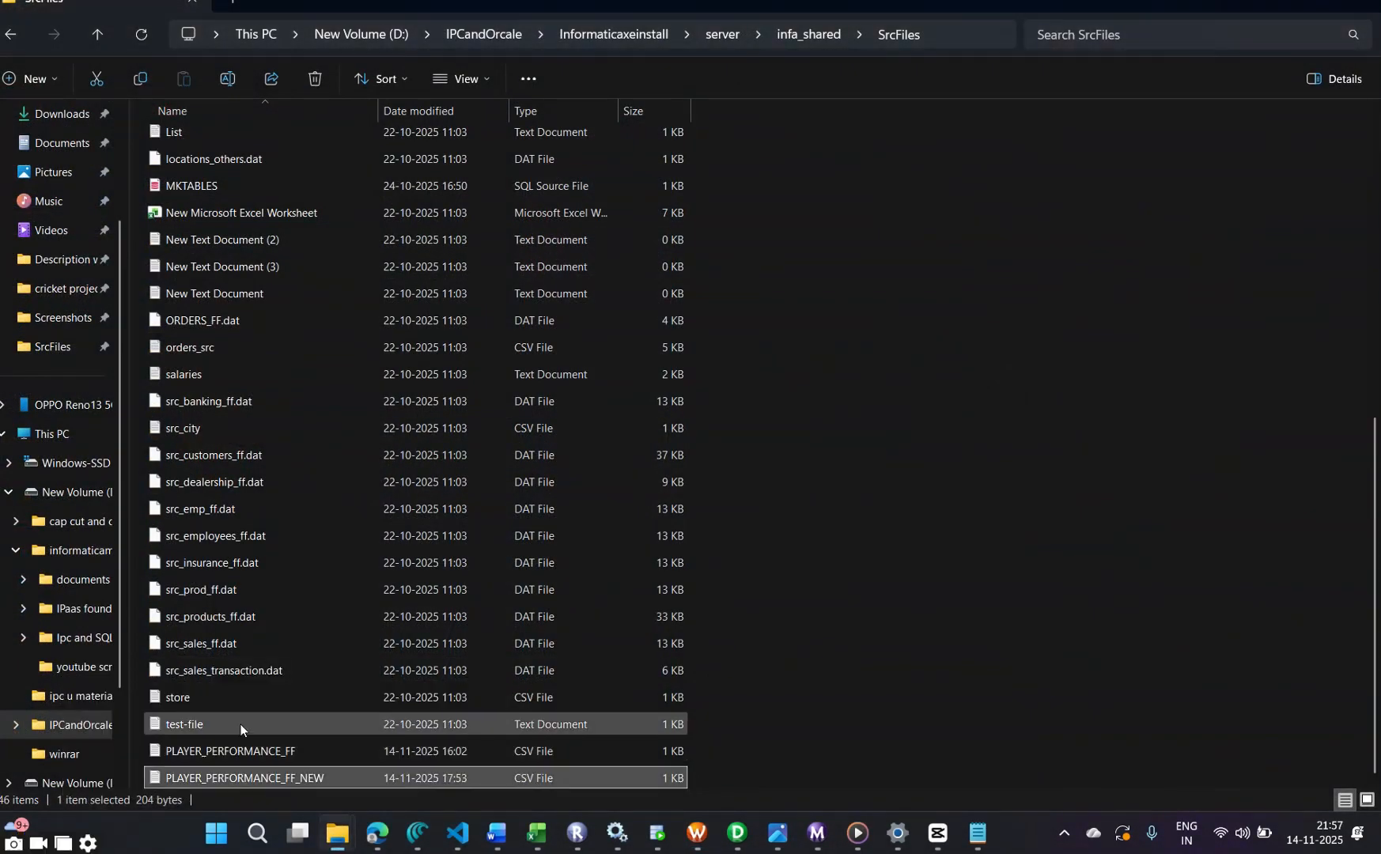
click(298, 779)
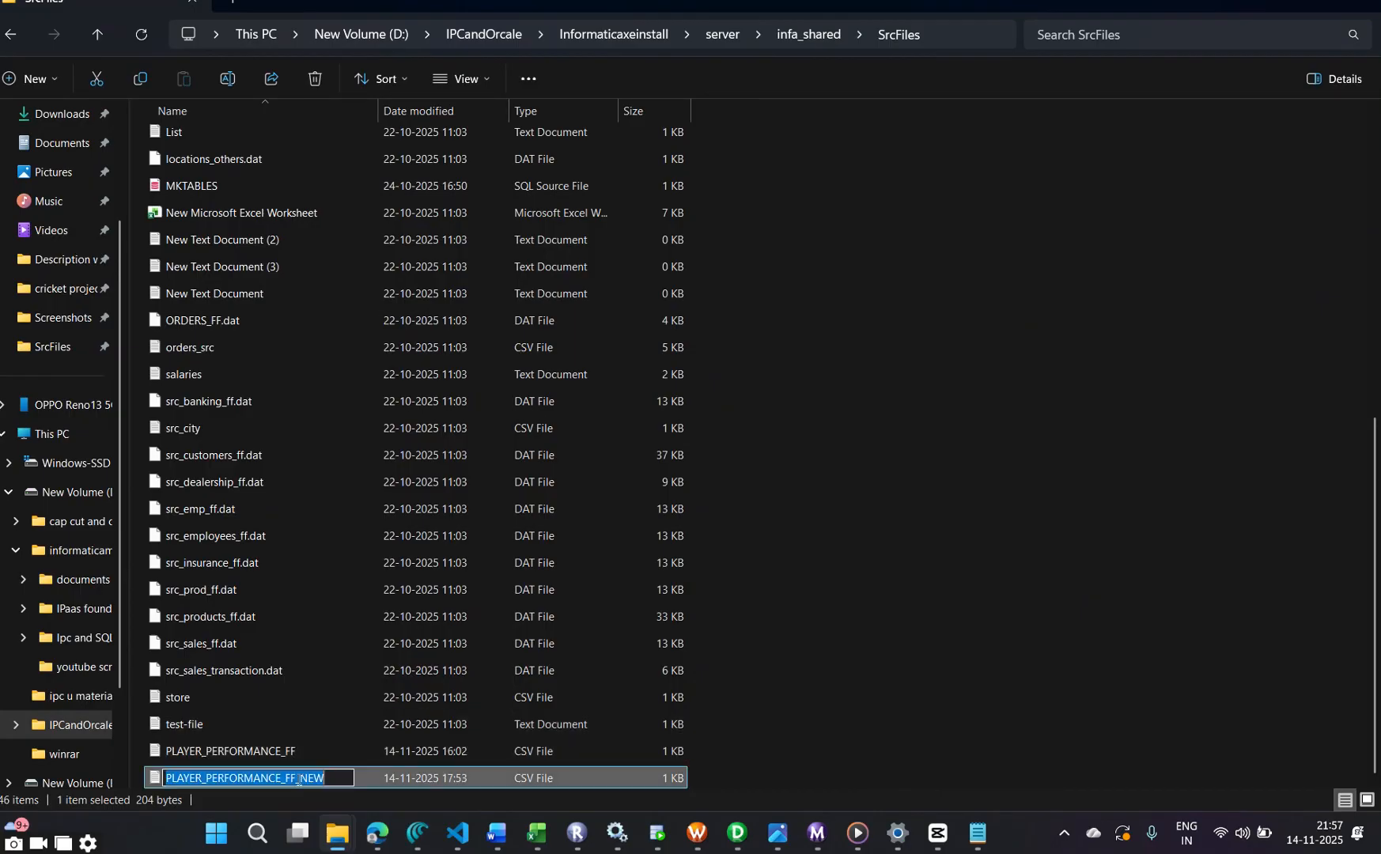
key(alt+Tab)
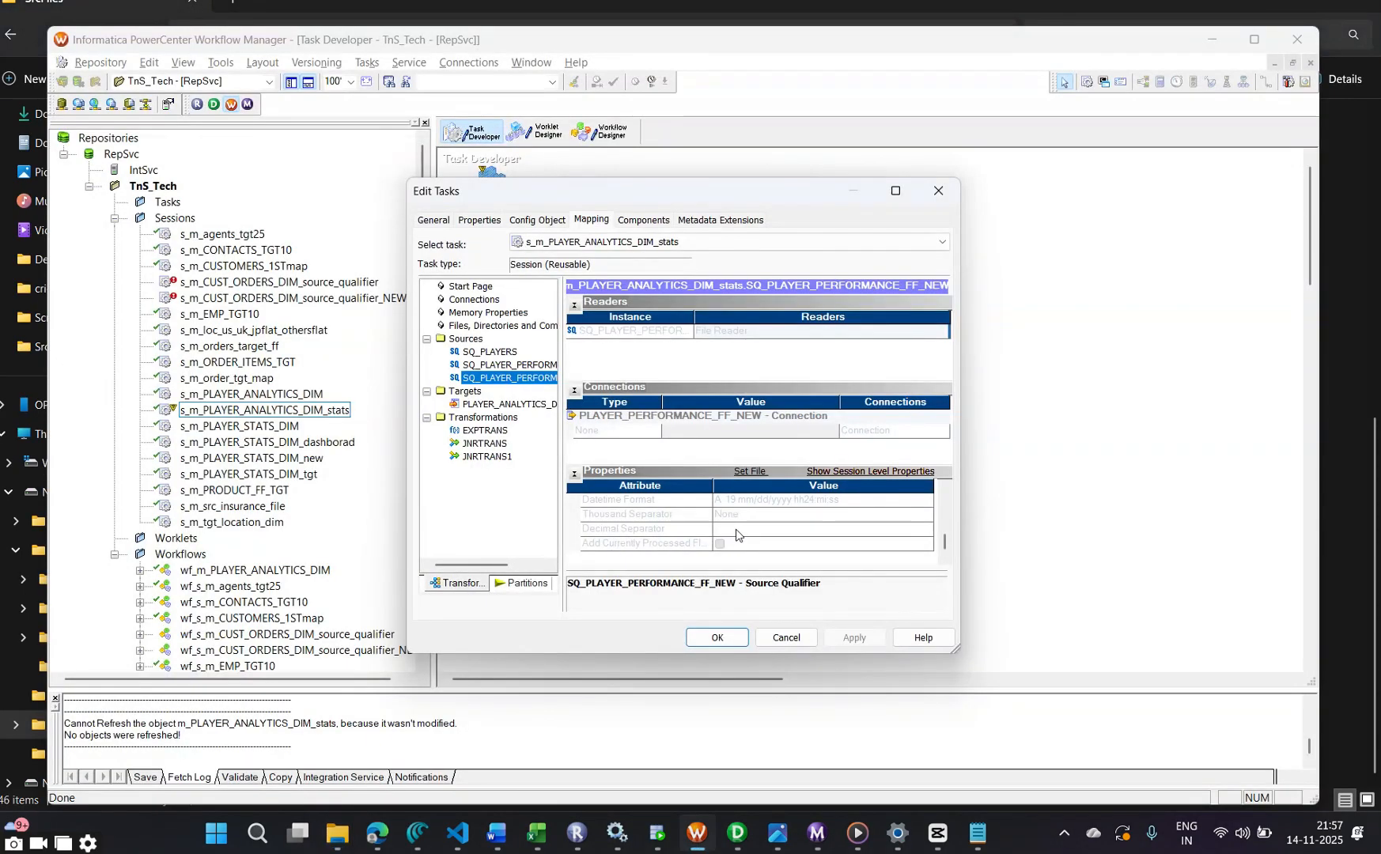
Try to edit the source filename of SQ_PLAYER_PERFORMANCE_FF_NEW in the session, and close the task settings without applying
scroll(849, 543, up, 5)
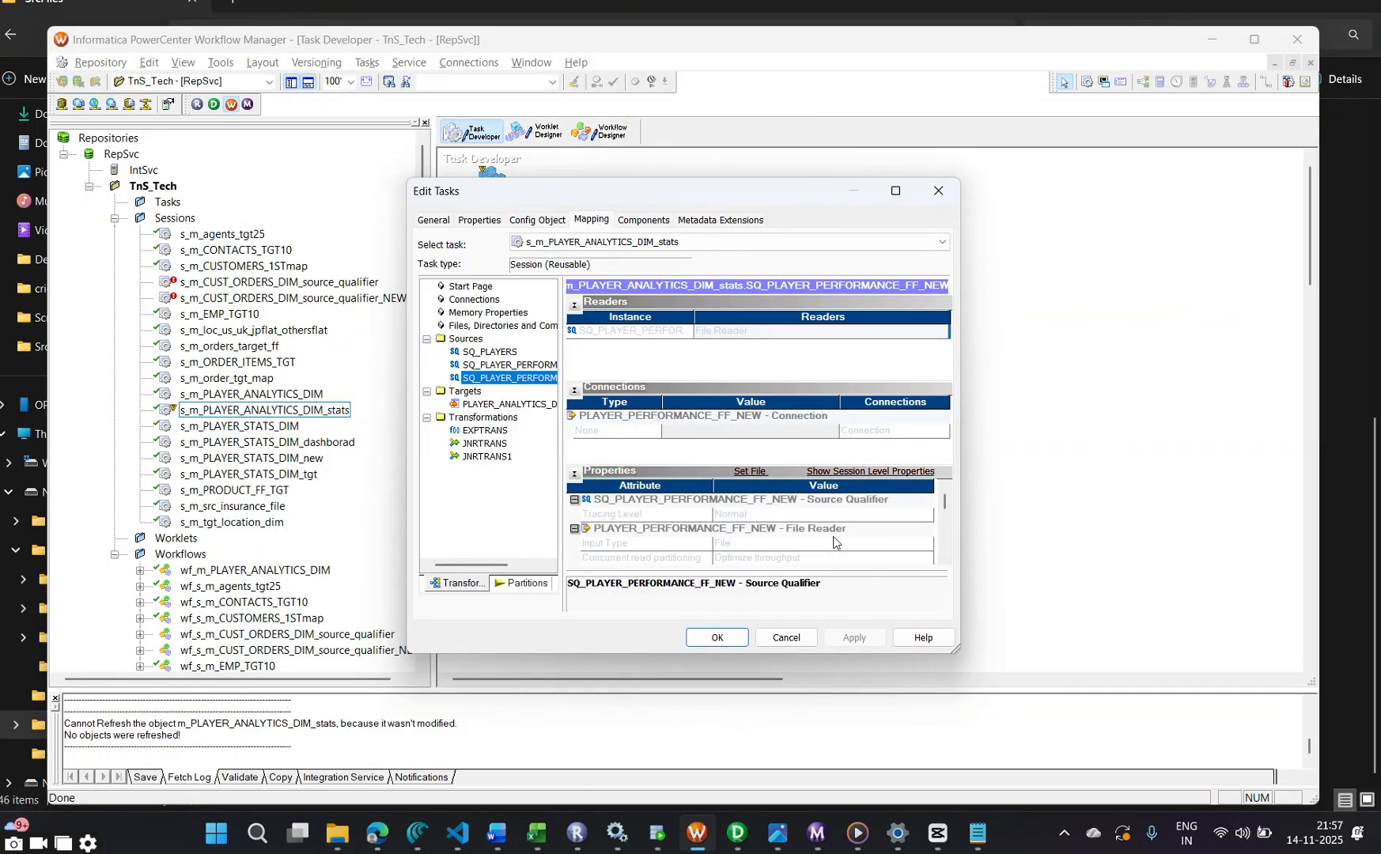
scroll(833, 542, down, 2)
scroll(833, 543, down, 1)
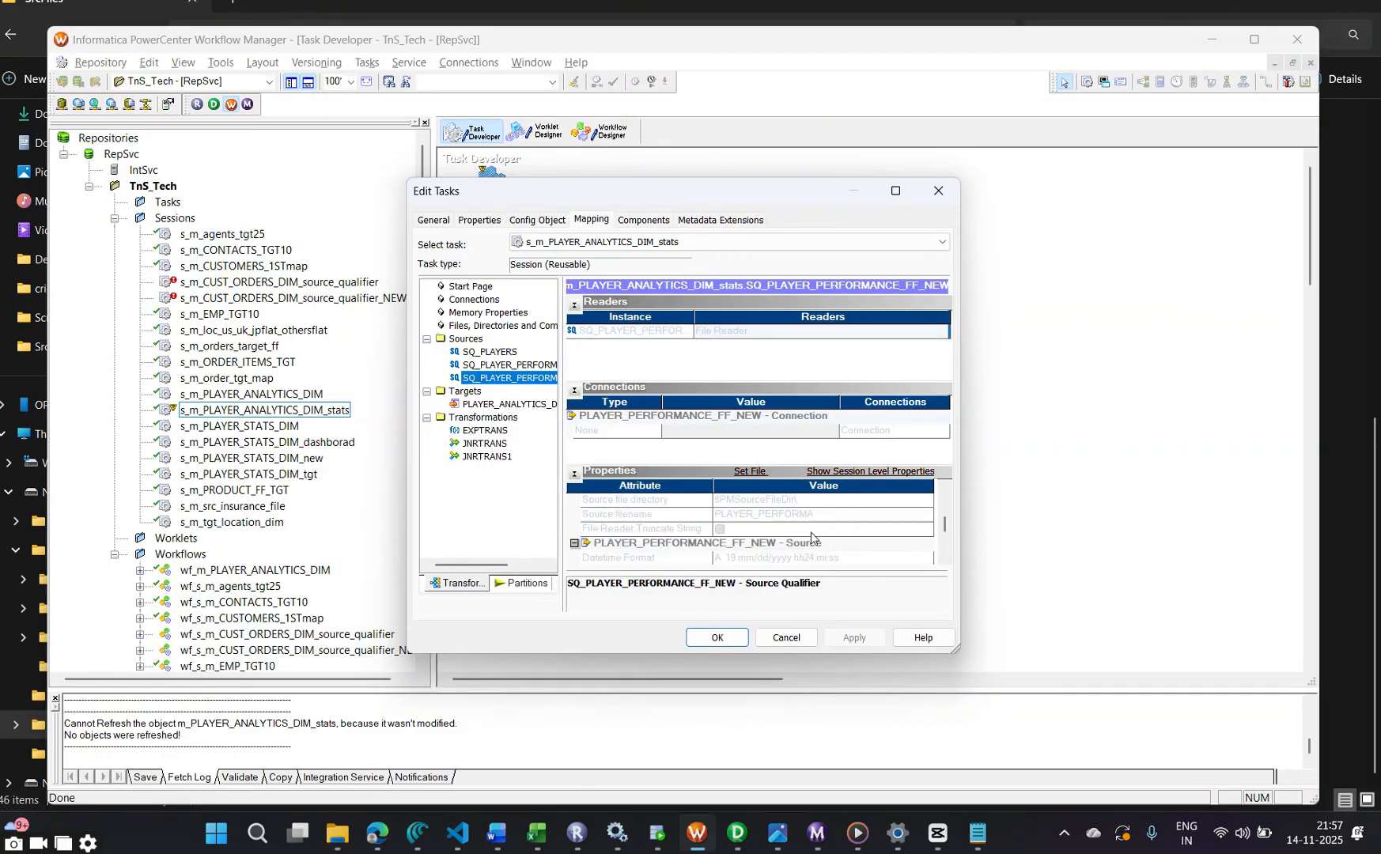
click(799, 515)
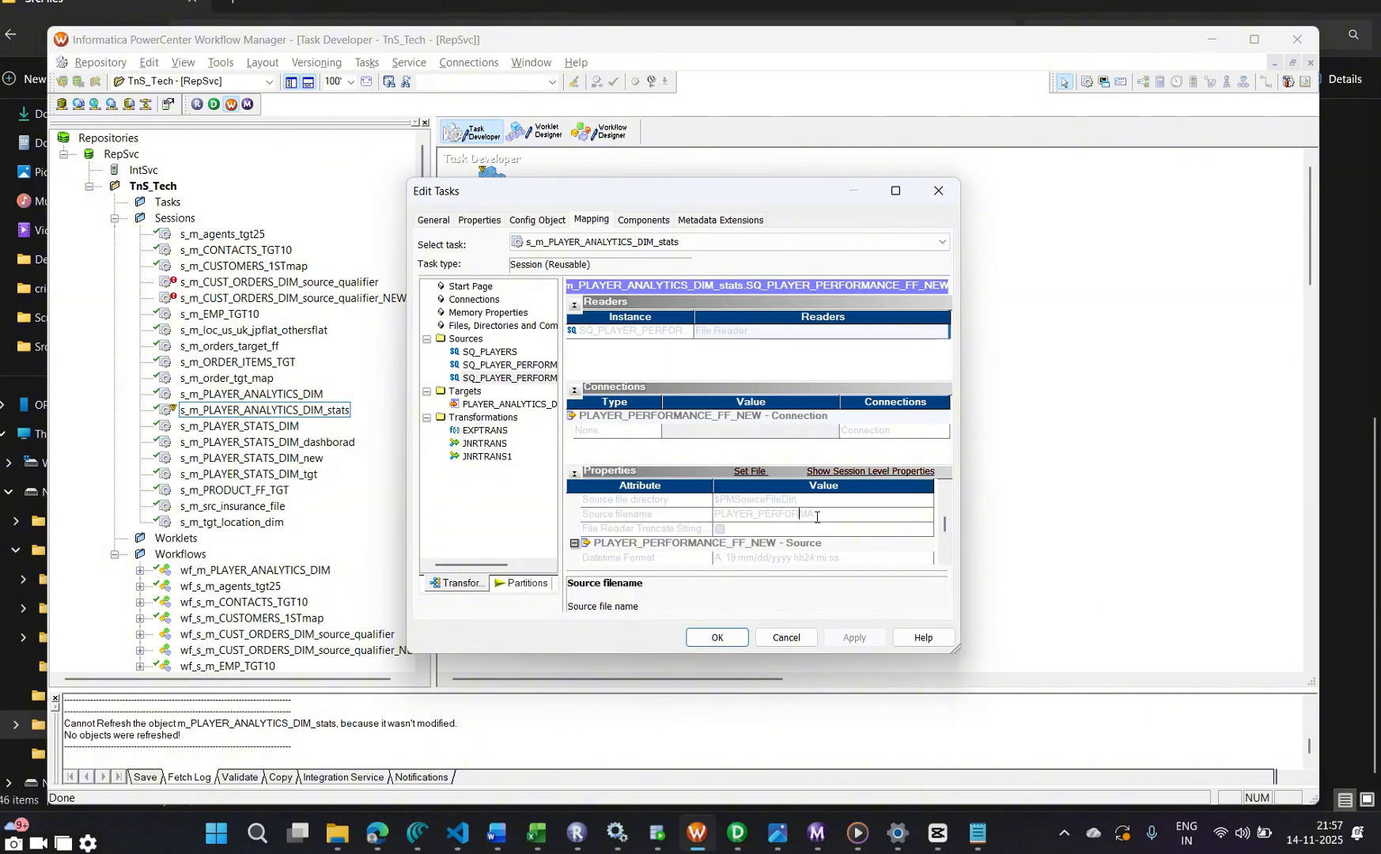
click(786, 637)
Try to save the TnS_Tech folder and reopen session s_m_PLAYER_ANALYTICS_DIM_stats, repeating the attempt with the session selected
click(654, 292)
key(ctrl+s)
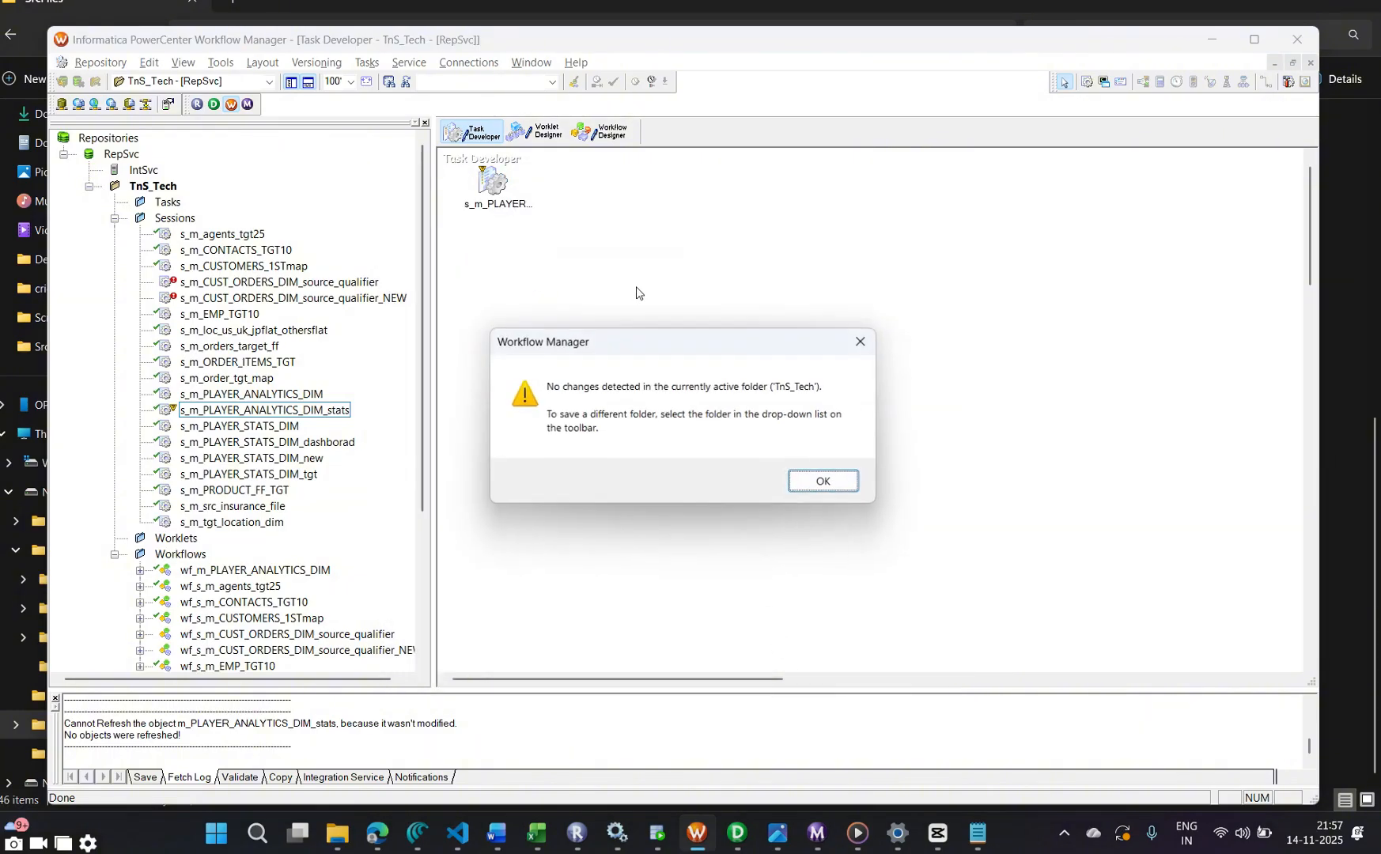
click(841, 489)
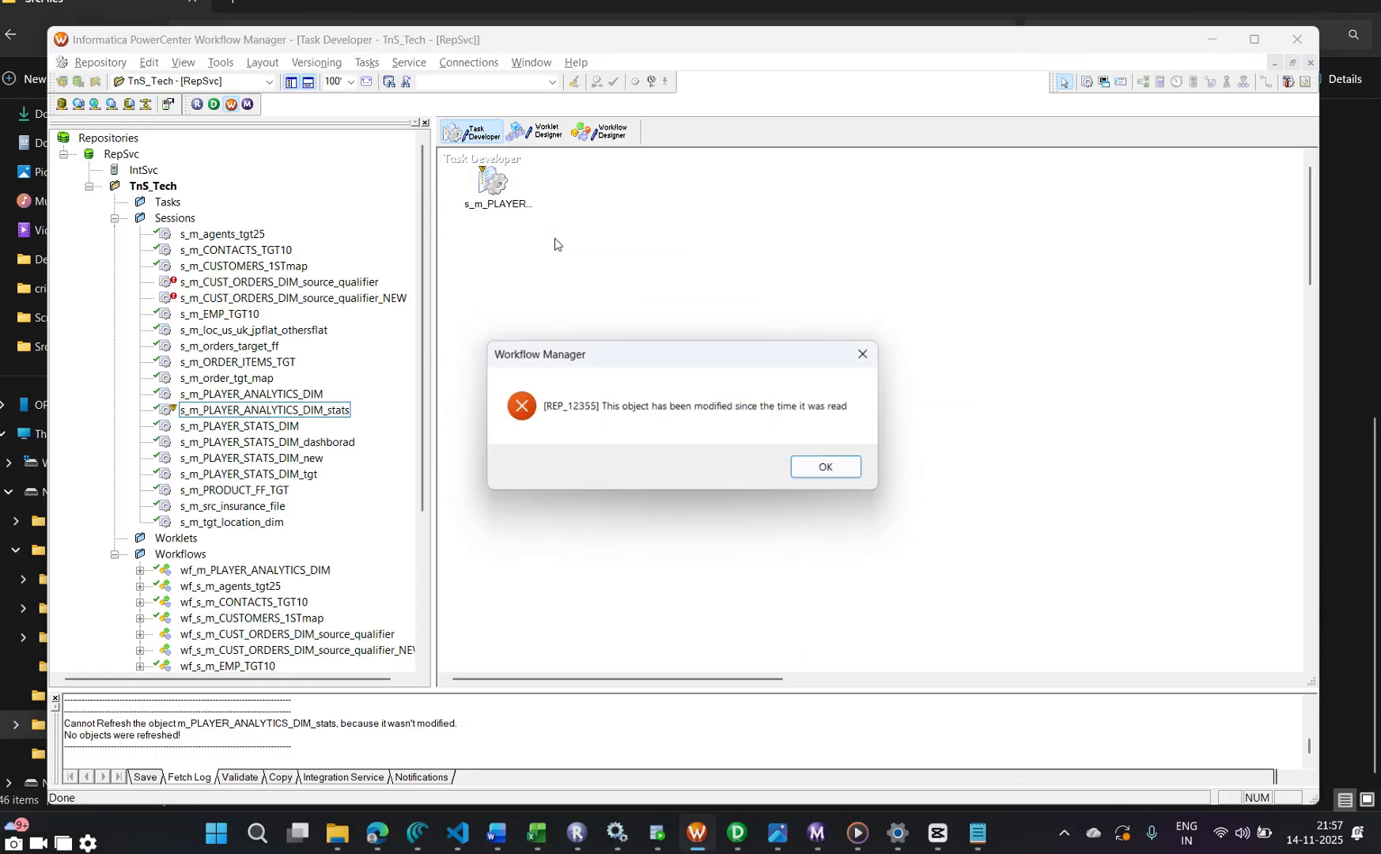
click(832, 469)
click(496, 189)
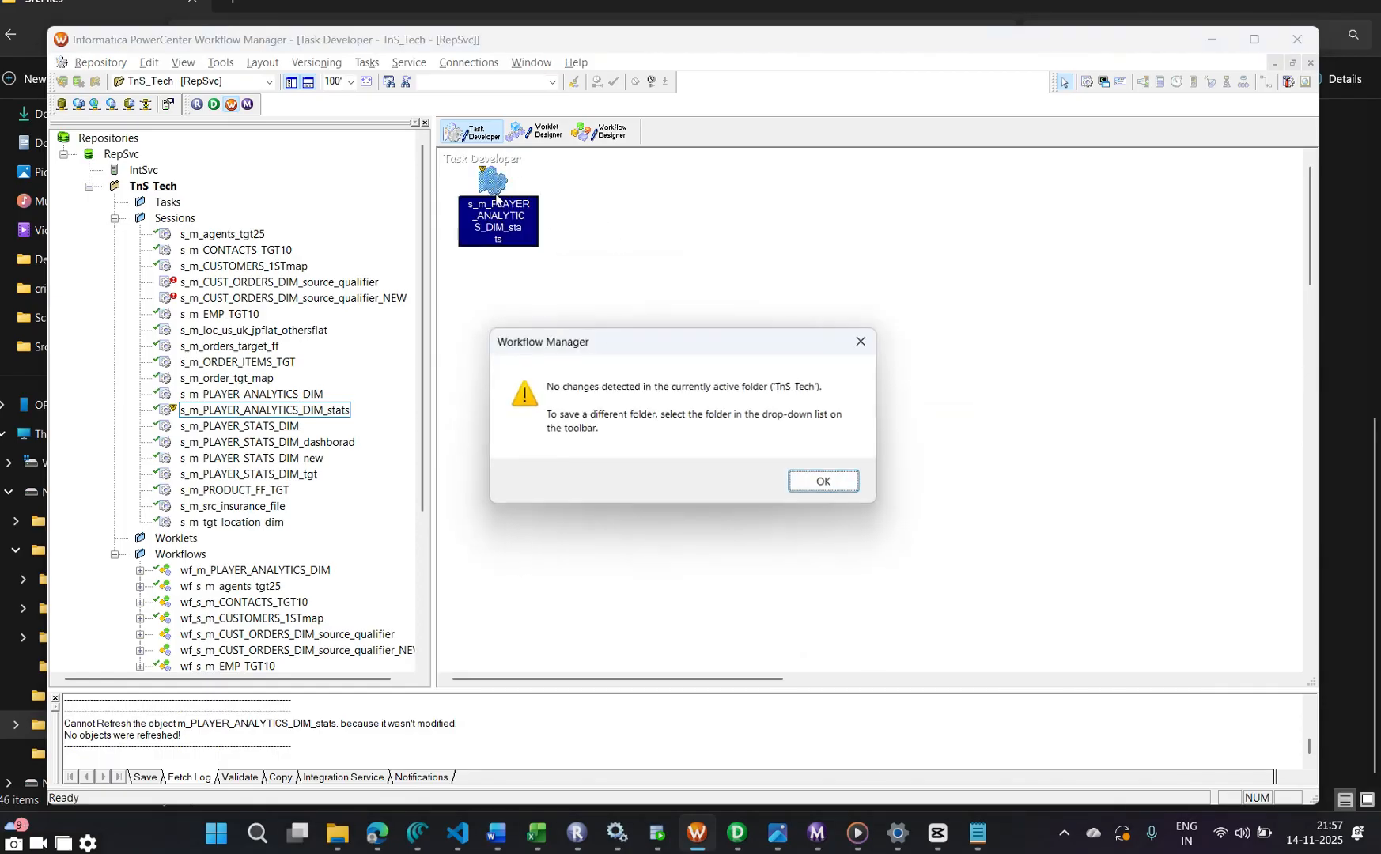
key(ctrl+s)
click(837, 485)
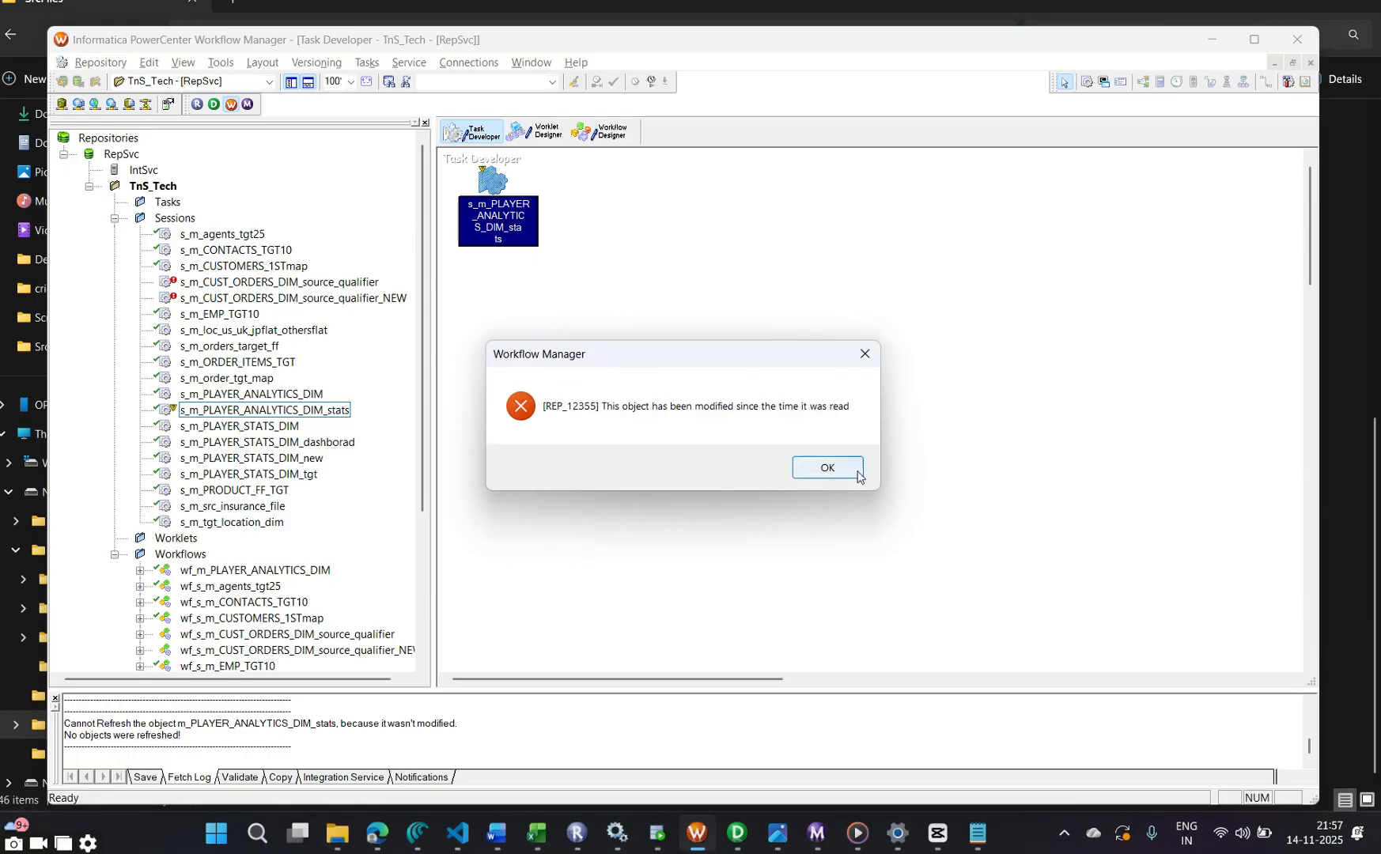
click(833, 468)
click(583, 291)
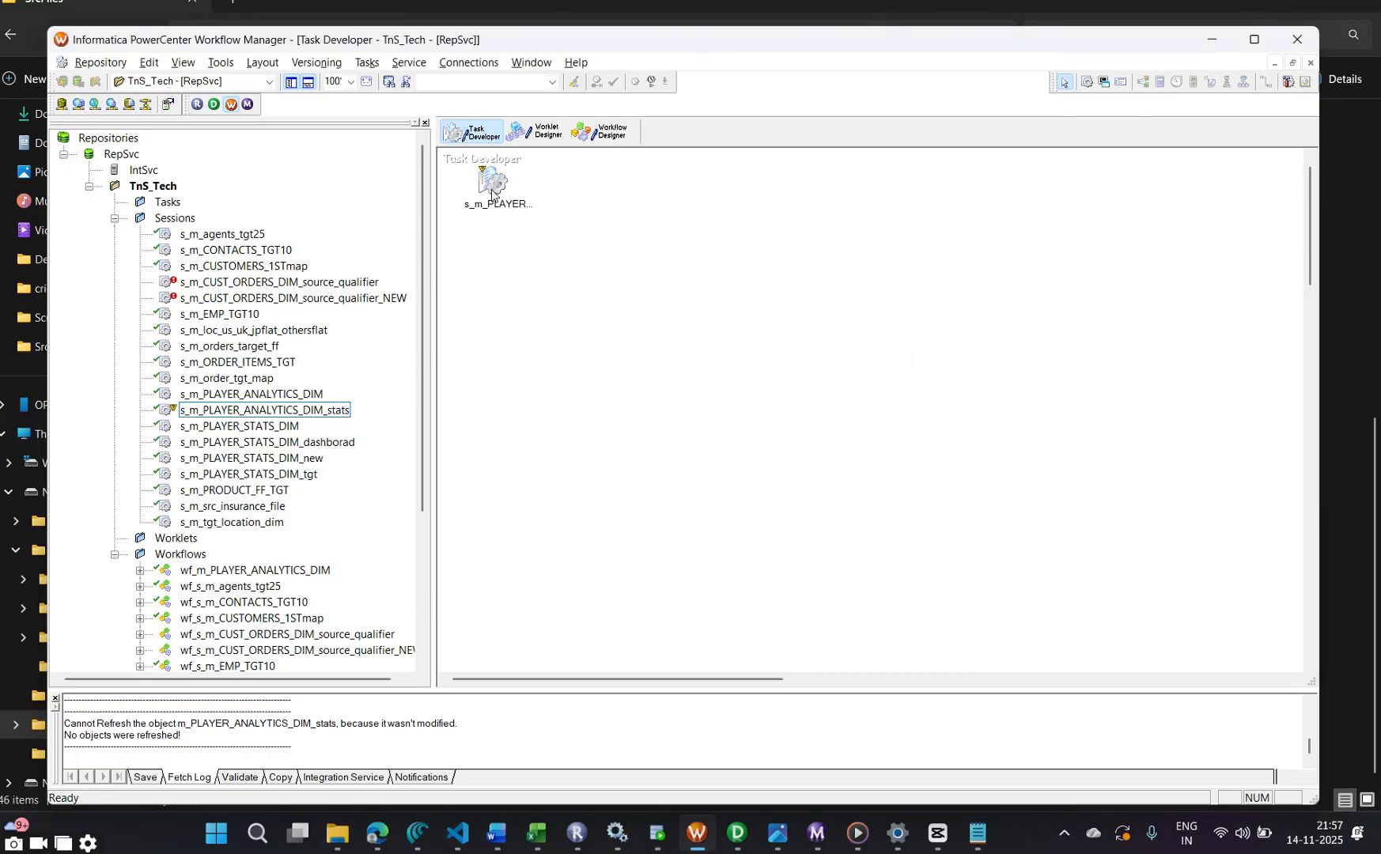
Examine the session's file reader properties for sources SQ_PLAYER_PERFORMANCE_FF and SQ_PLAYER_PERFORMANCE_FF_NEW, and close the task settings
double_click(488, 182)
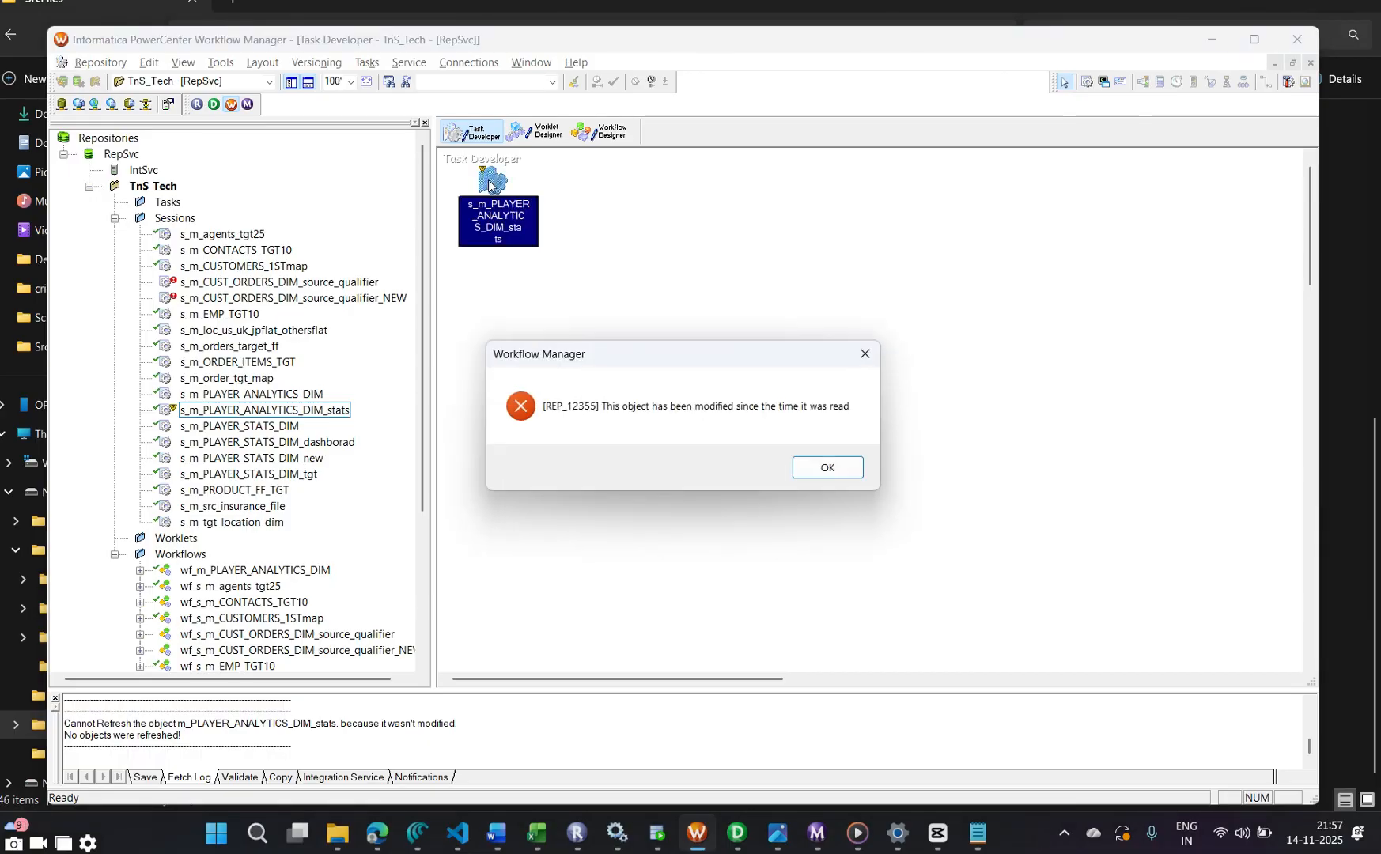
click(827, 468)
click(590, 221)
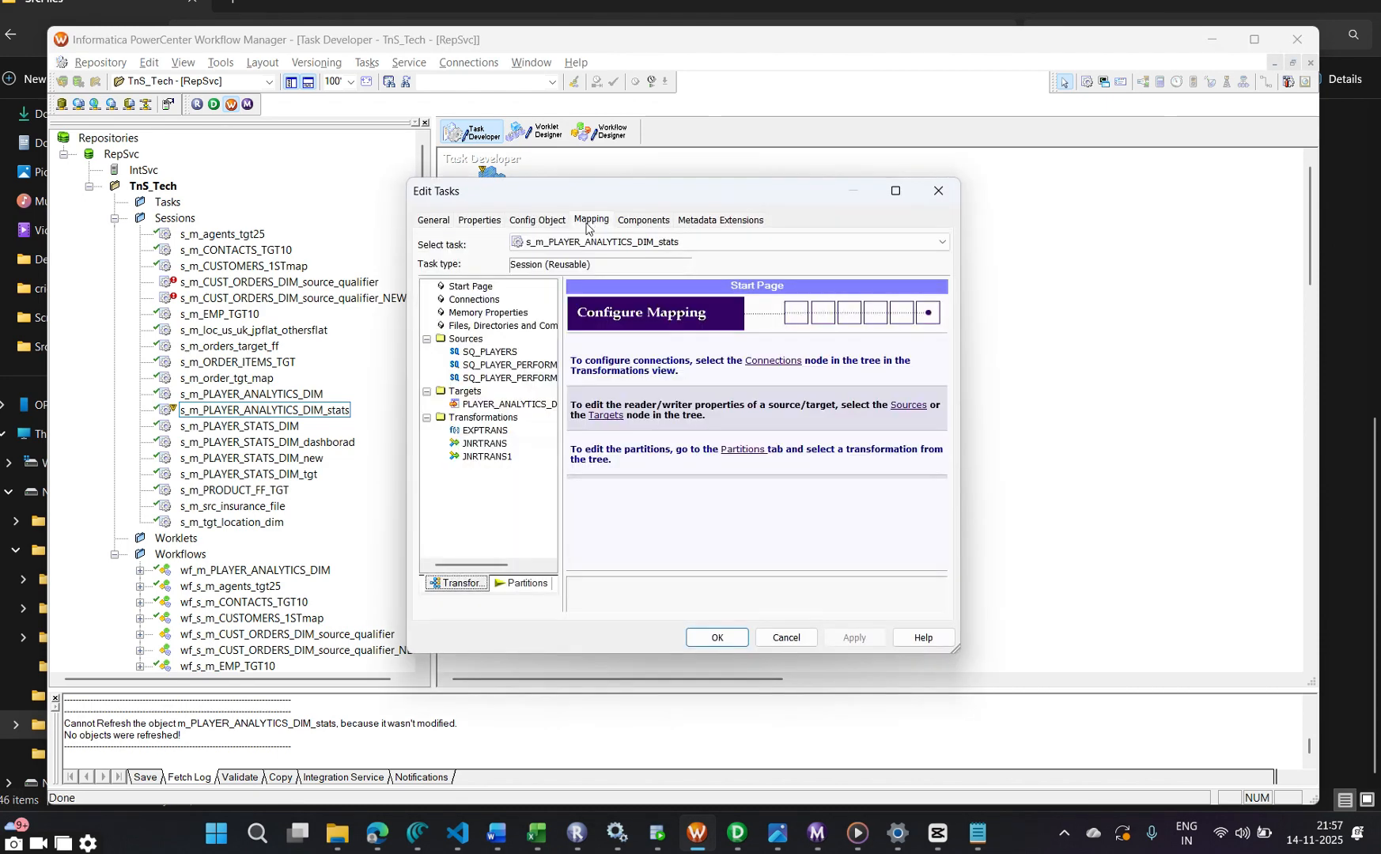
click(506, 365)
scroll(835, 547, down, 3)
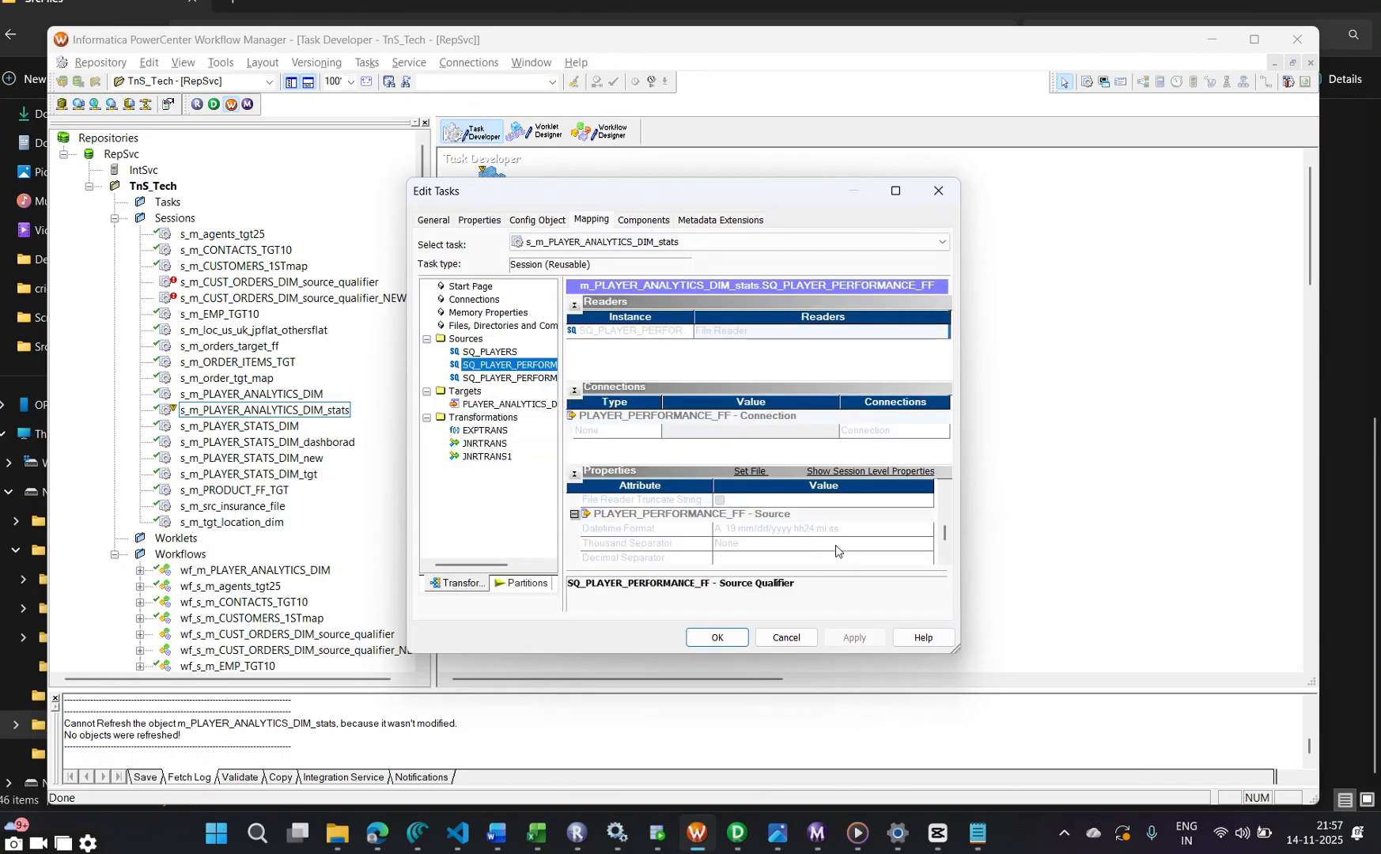
click(506, 377)
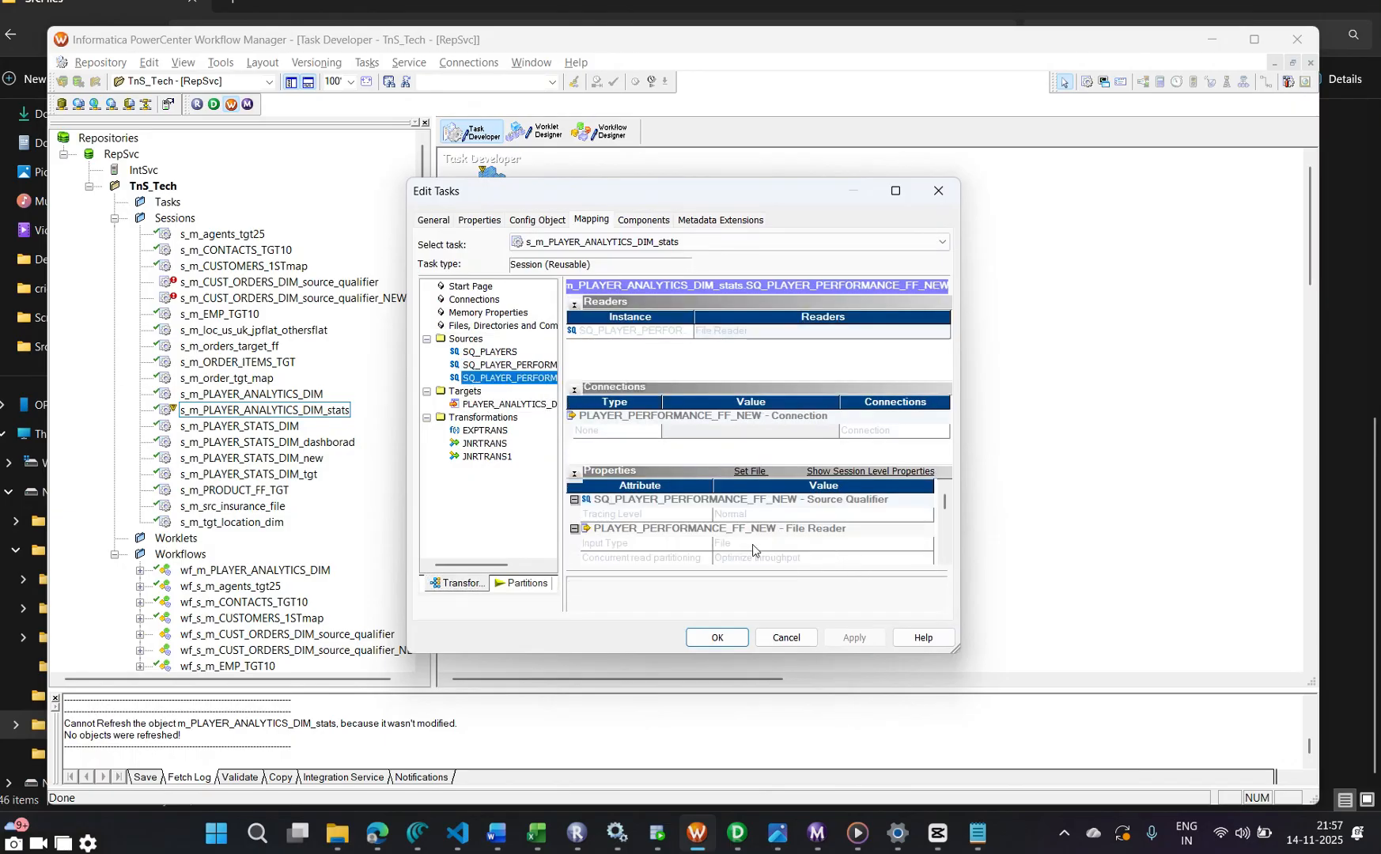
scroll(791, 547, down, 3)
scroll(796, 546, up, 3)
click(787, 637)
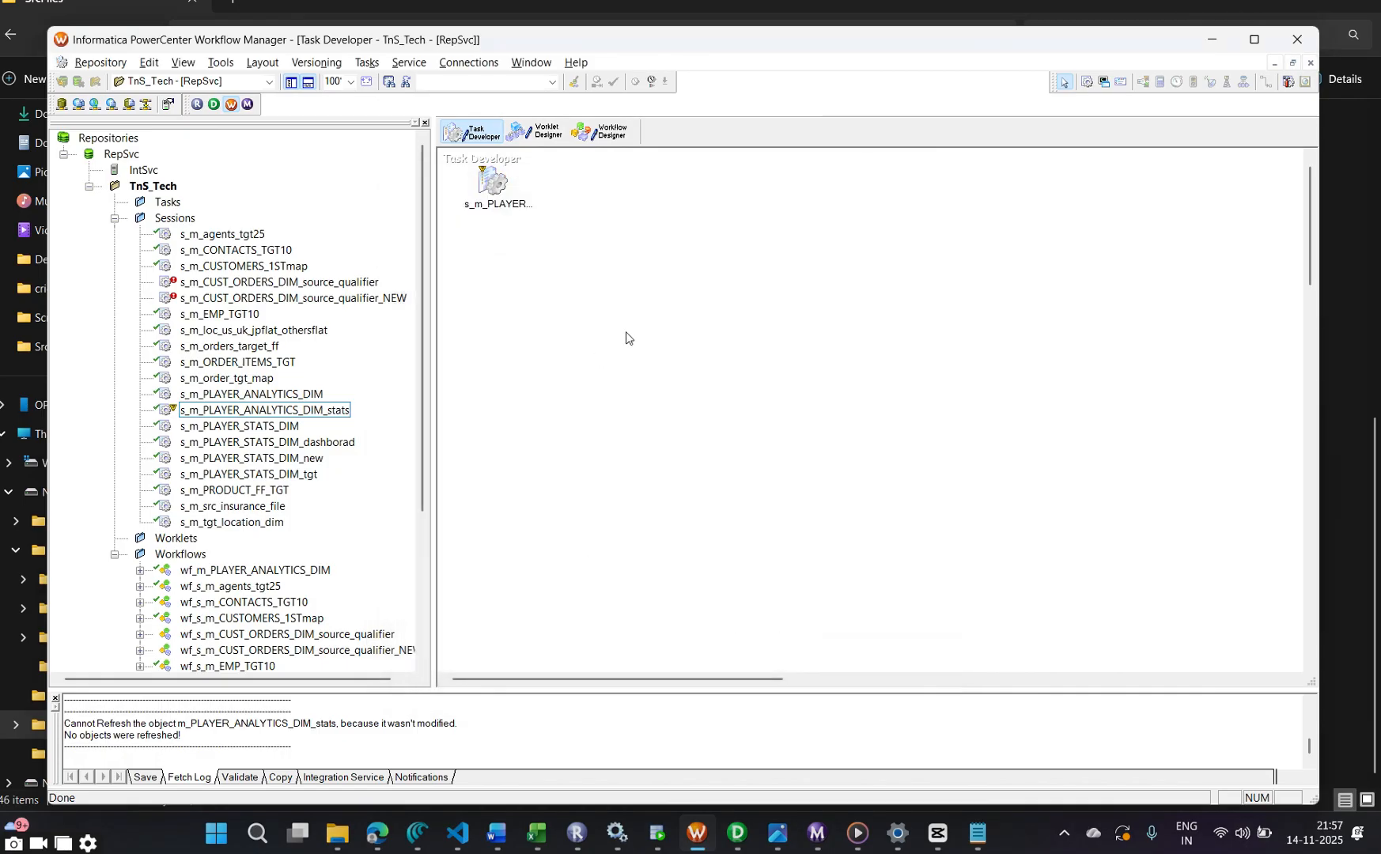
Try to save the TnS_Tech folder in Workflow Manager and in Designer, and return to Workflow Manager
key(ctrl+s)
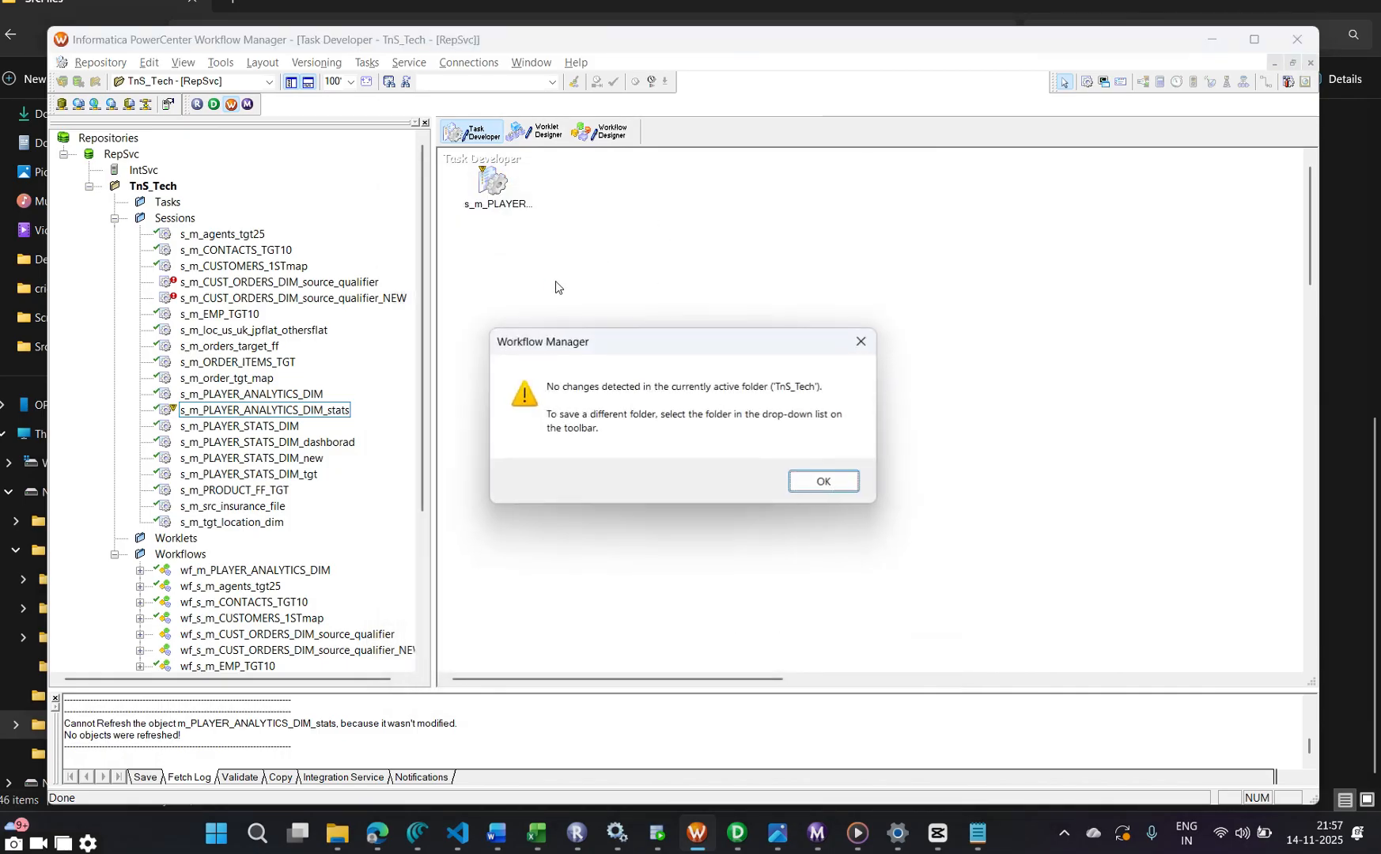
click(842, 488)
click(822, 467)
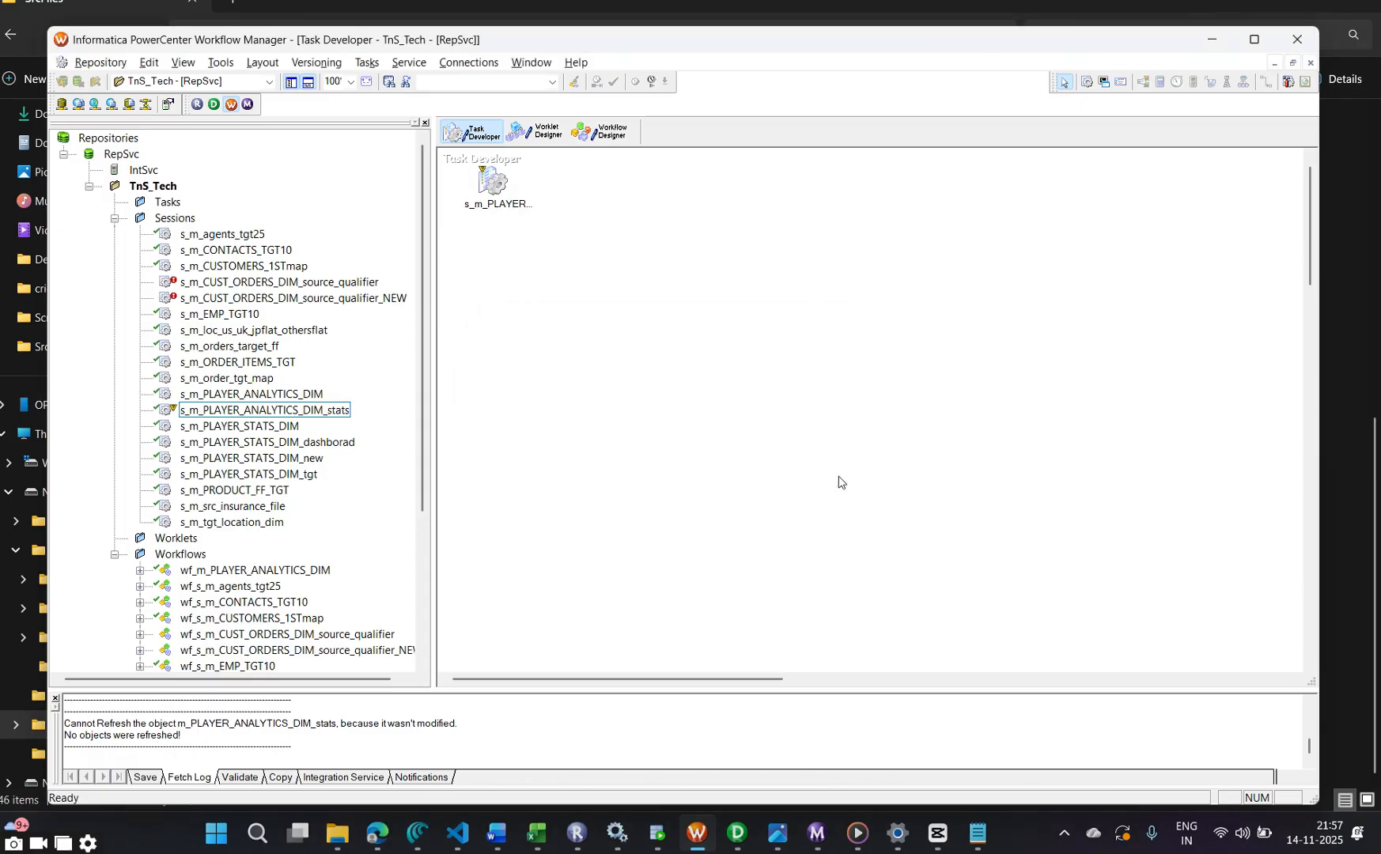
click(737, 833)
key(ctrl+s)
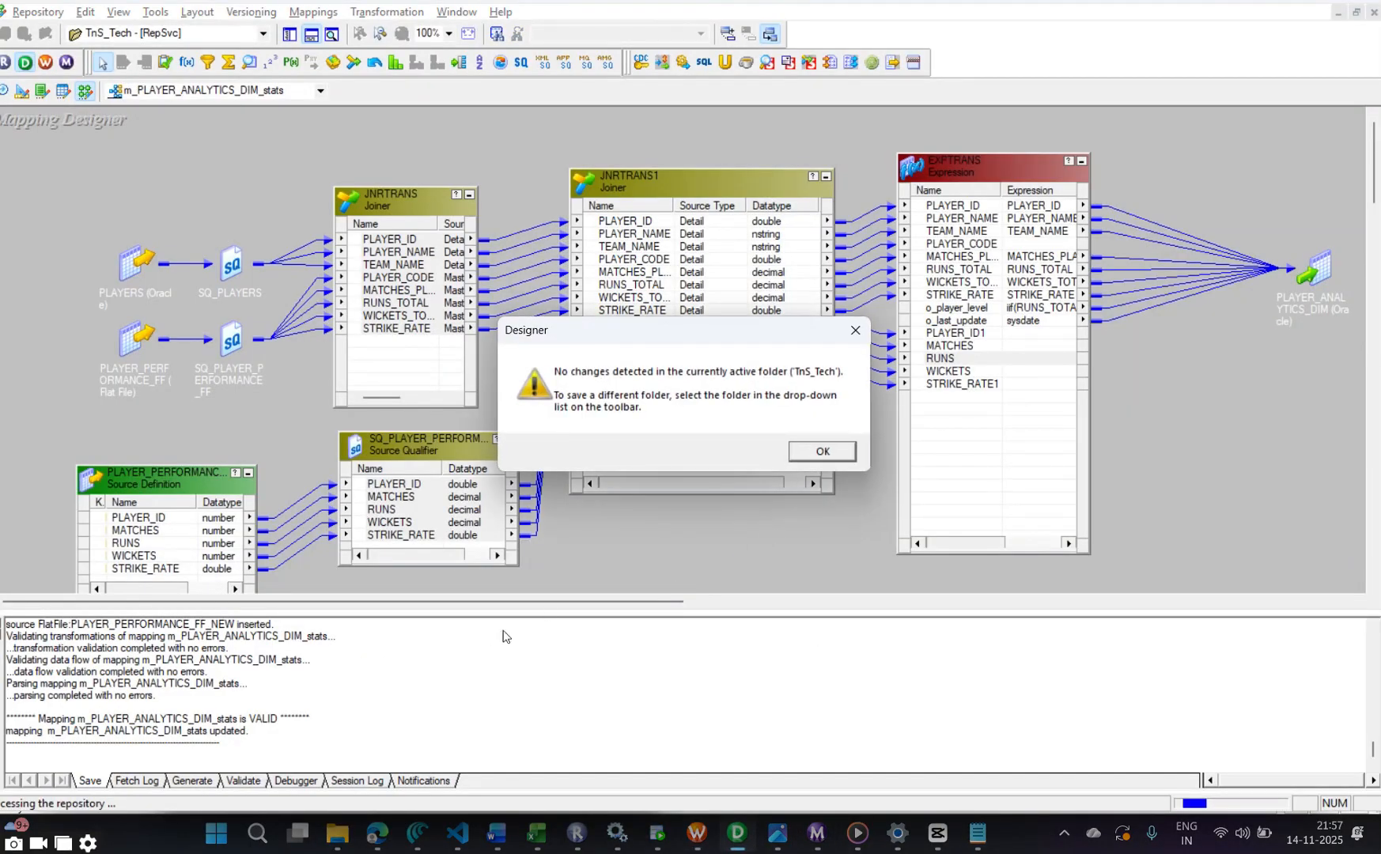
click(818, 453)
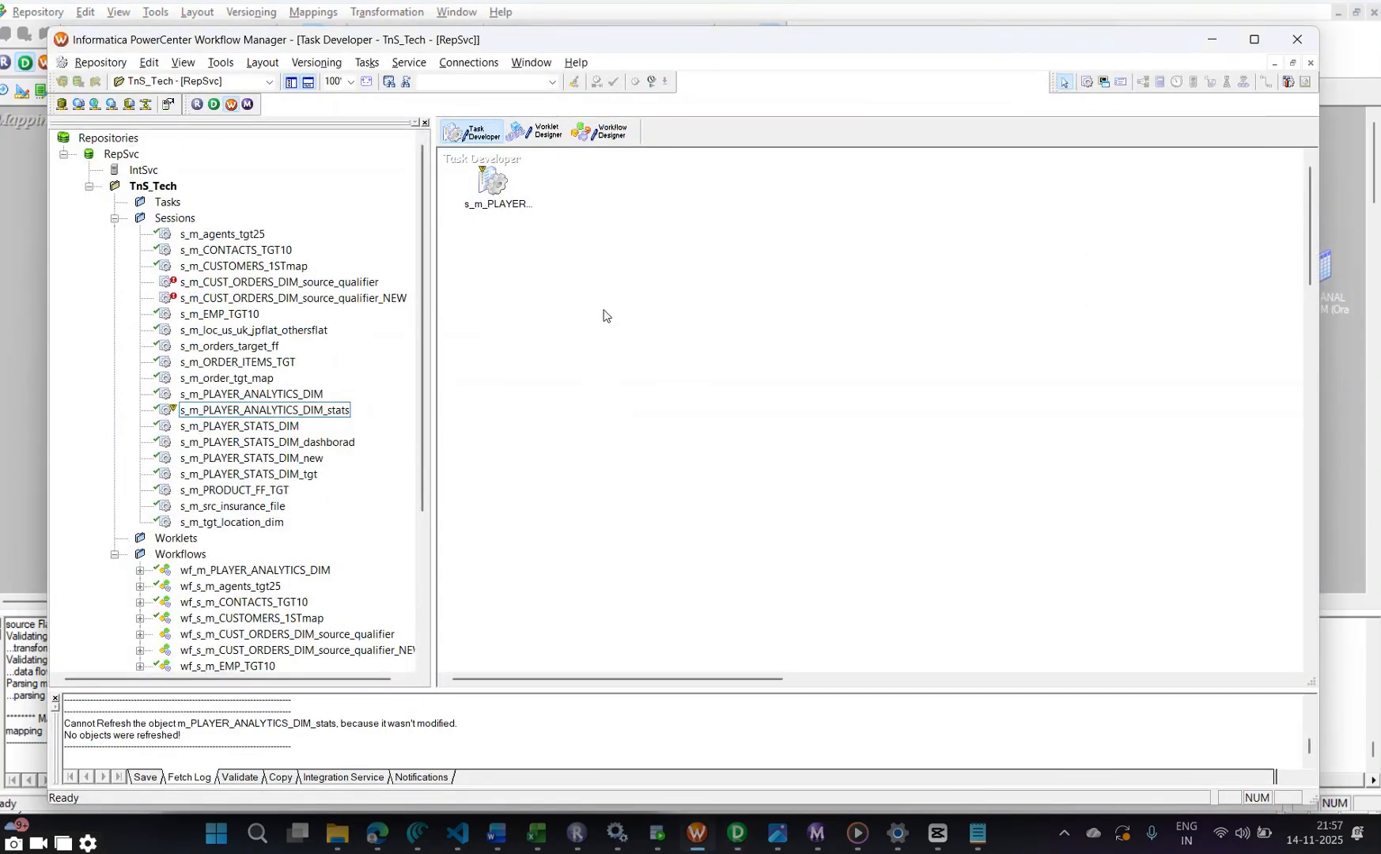
Recheck the session's properties for source SQ_PLAYER_PERFORMANCE_FF_NEW, and cancel the task settings
click(485, 202)
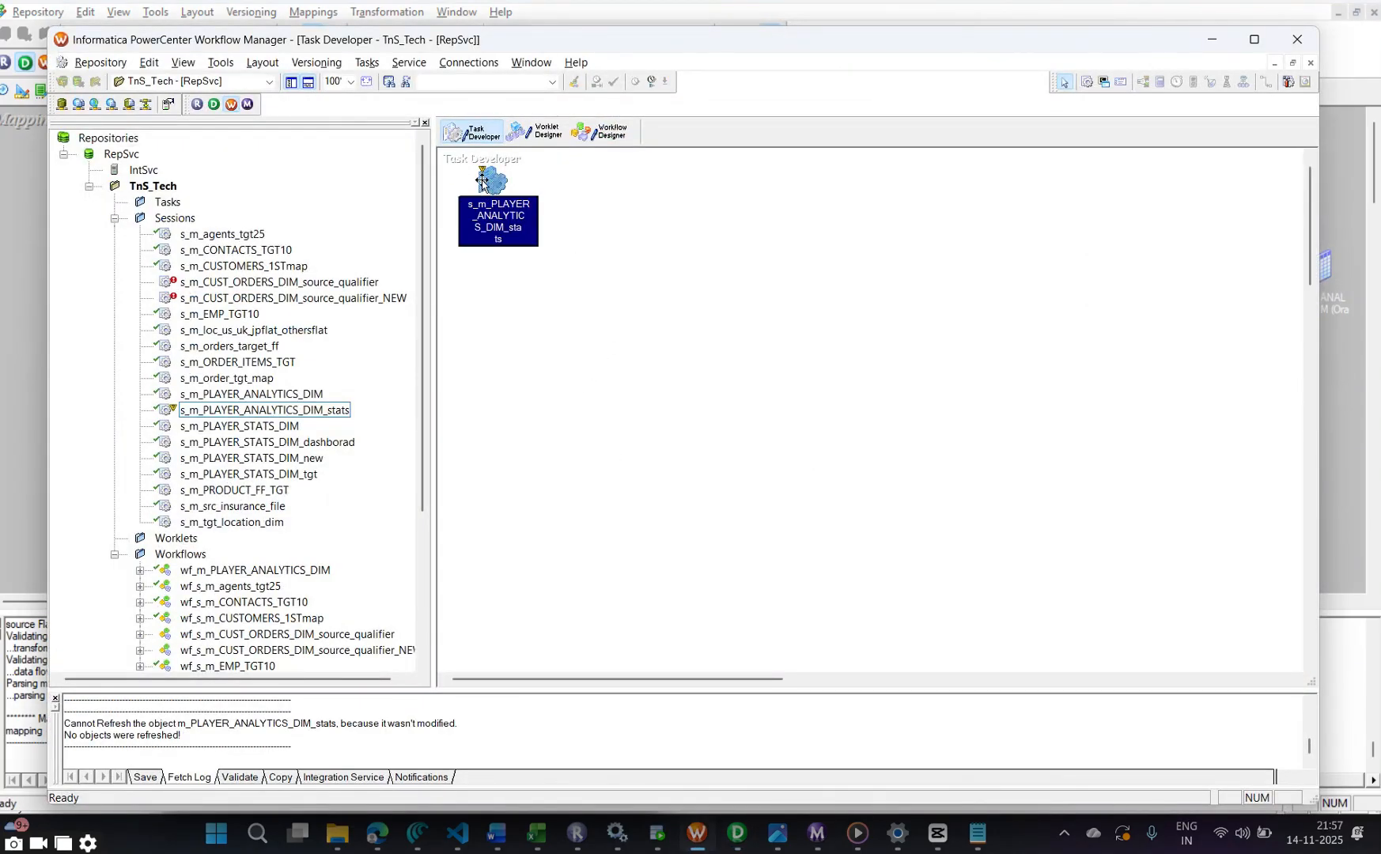
double_click(483, 181)
click(823, 470)
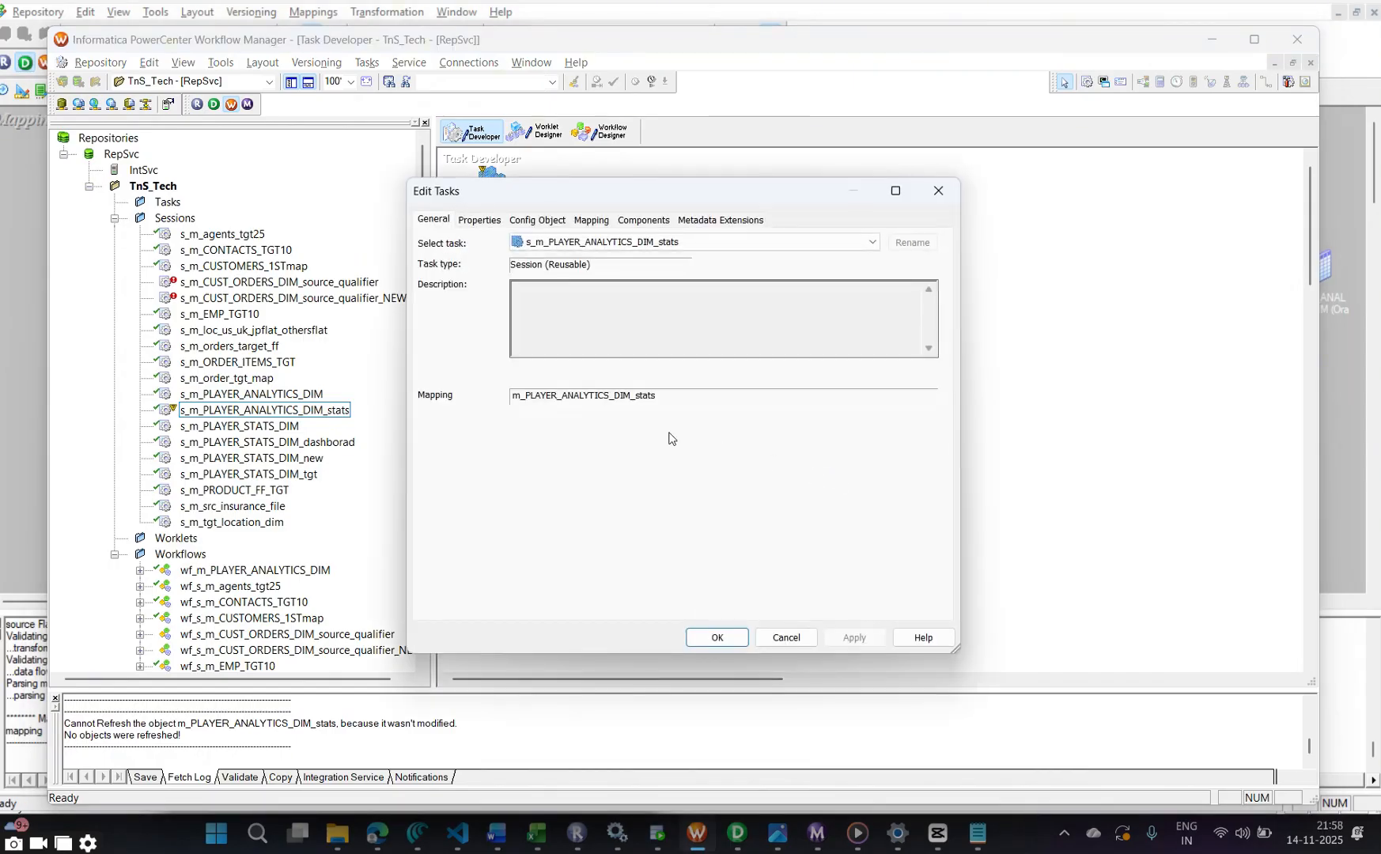
click(592, 227)
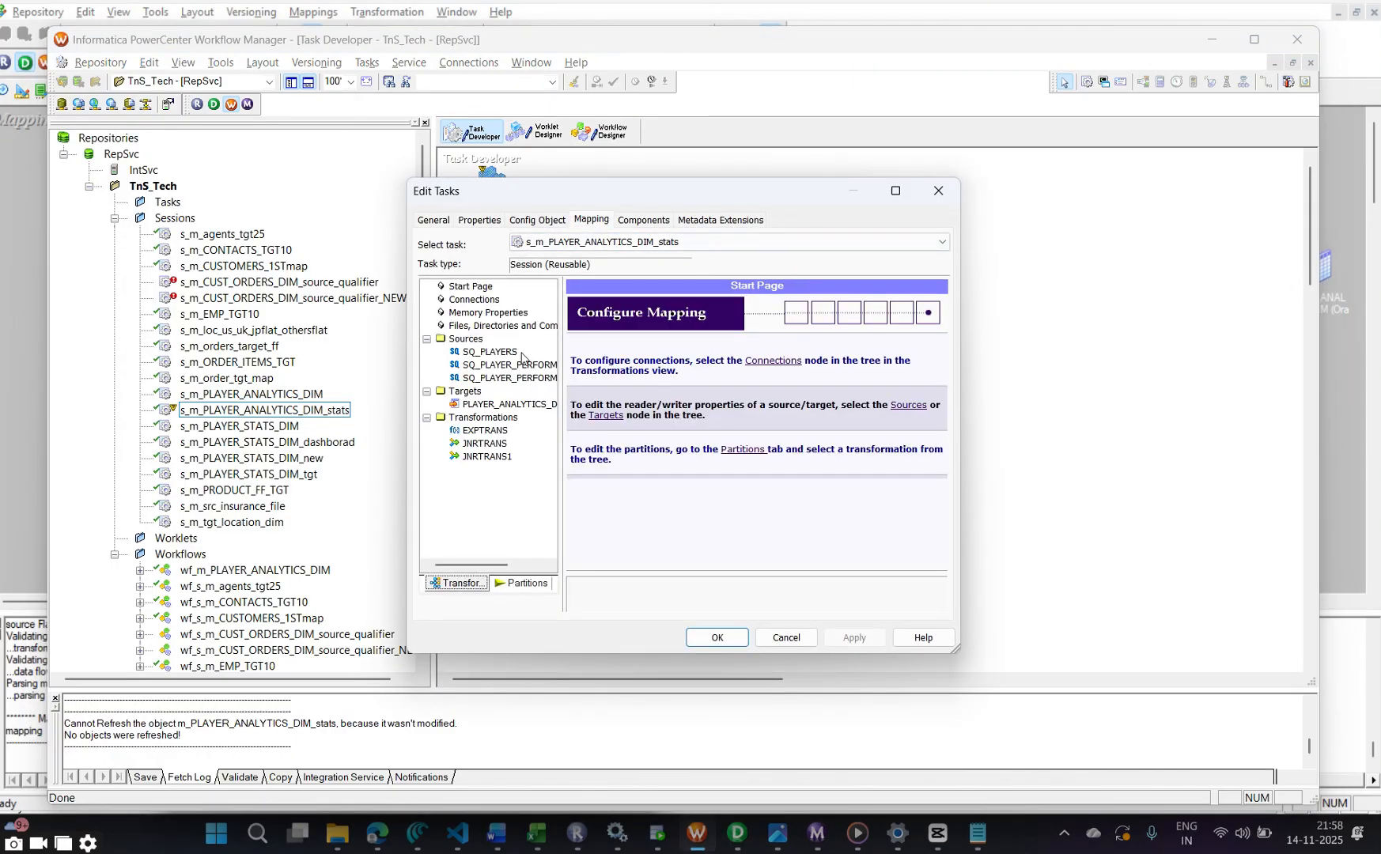
click(510, 378)
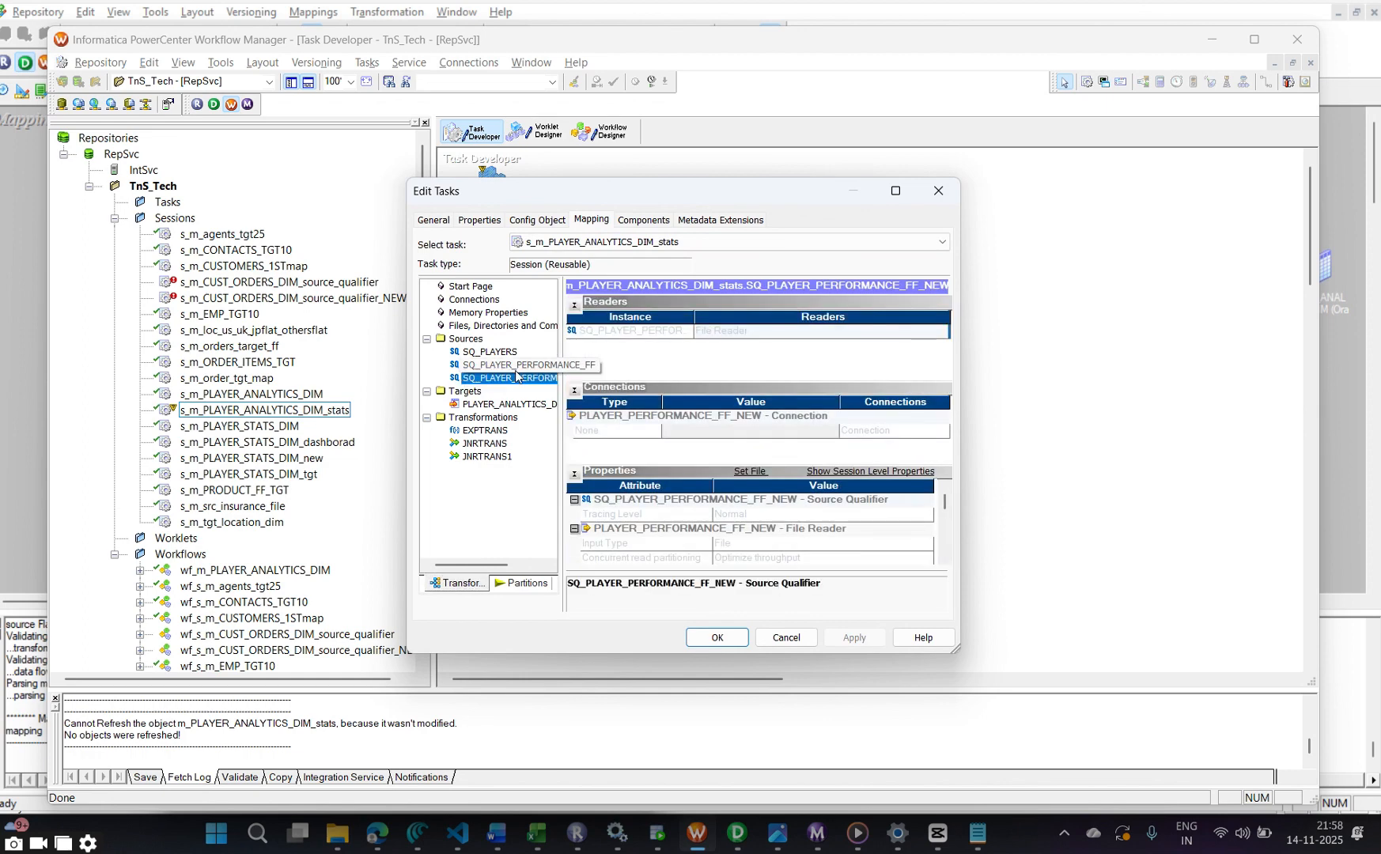
click(32, 111)
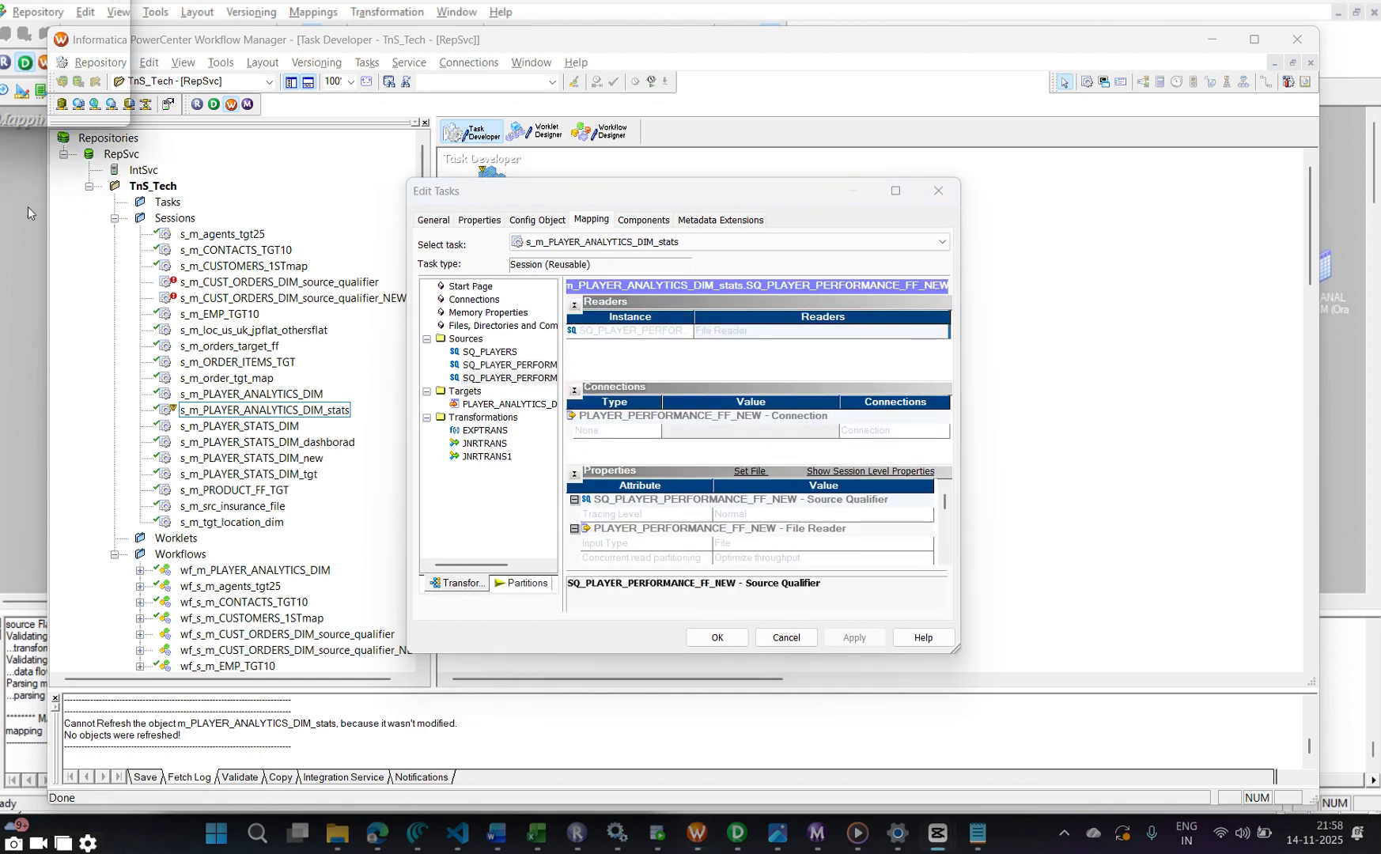
click(170, 409)
click(808, 638)
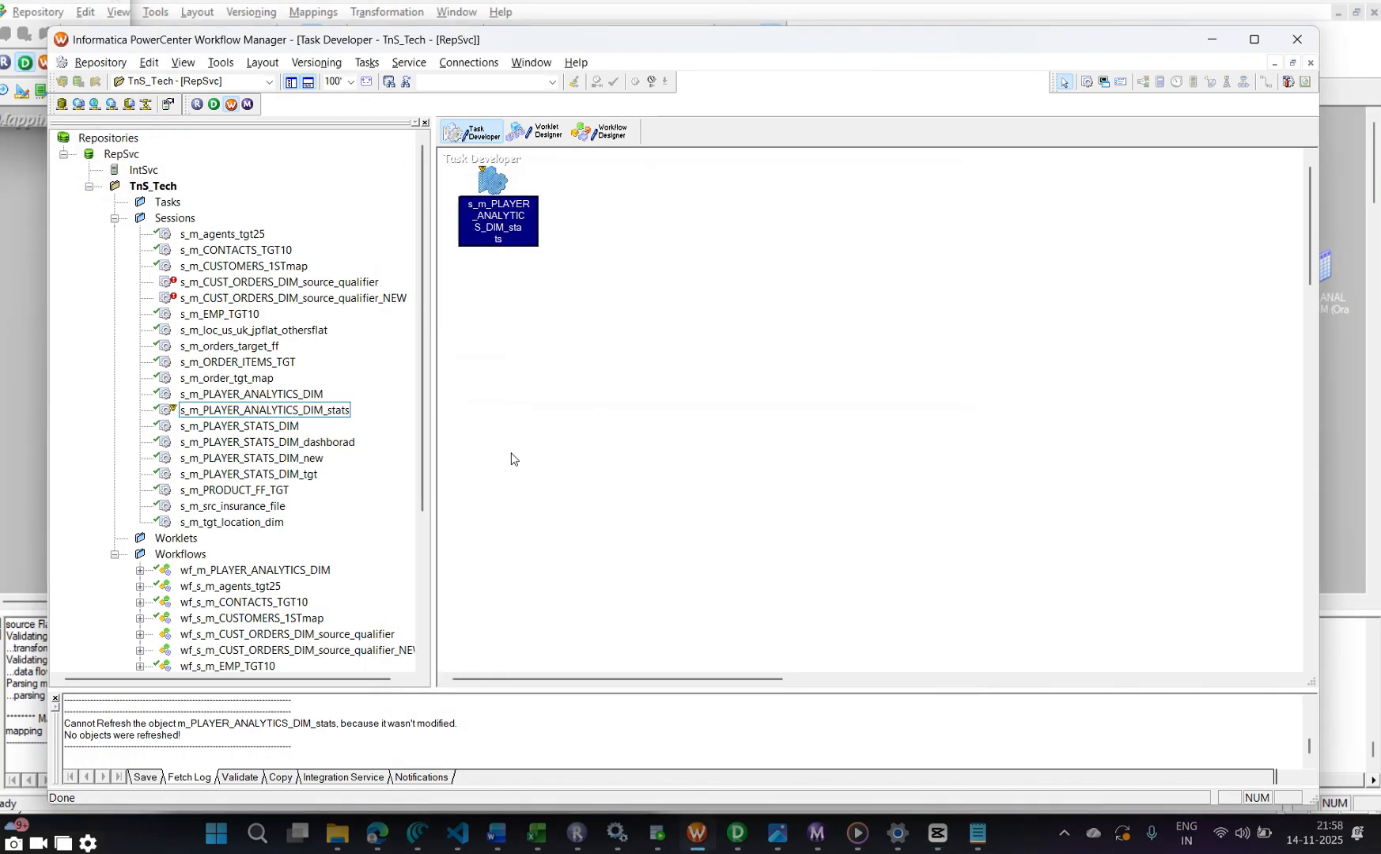
Close the TnS_Tech folder in Workflow Manager and reopen it in Task Developer
right_click(153, 190)
click(216, 266)
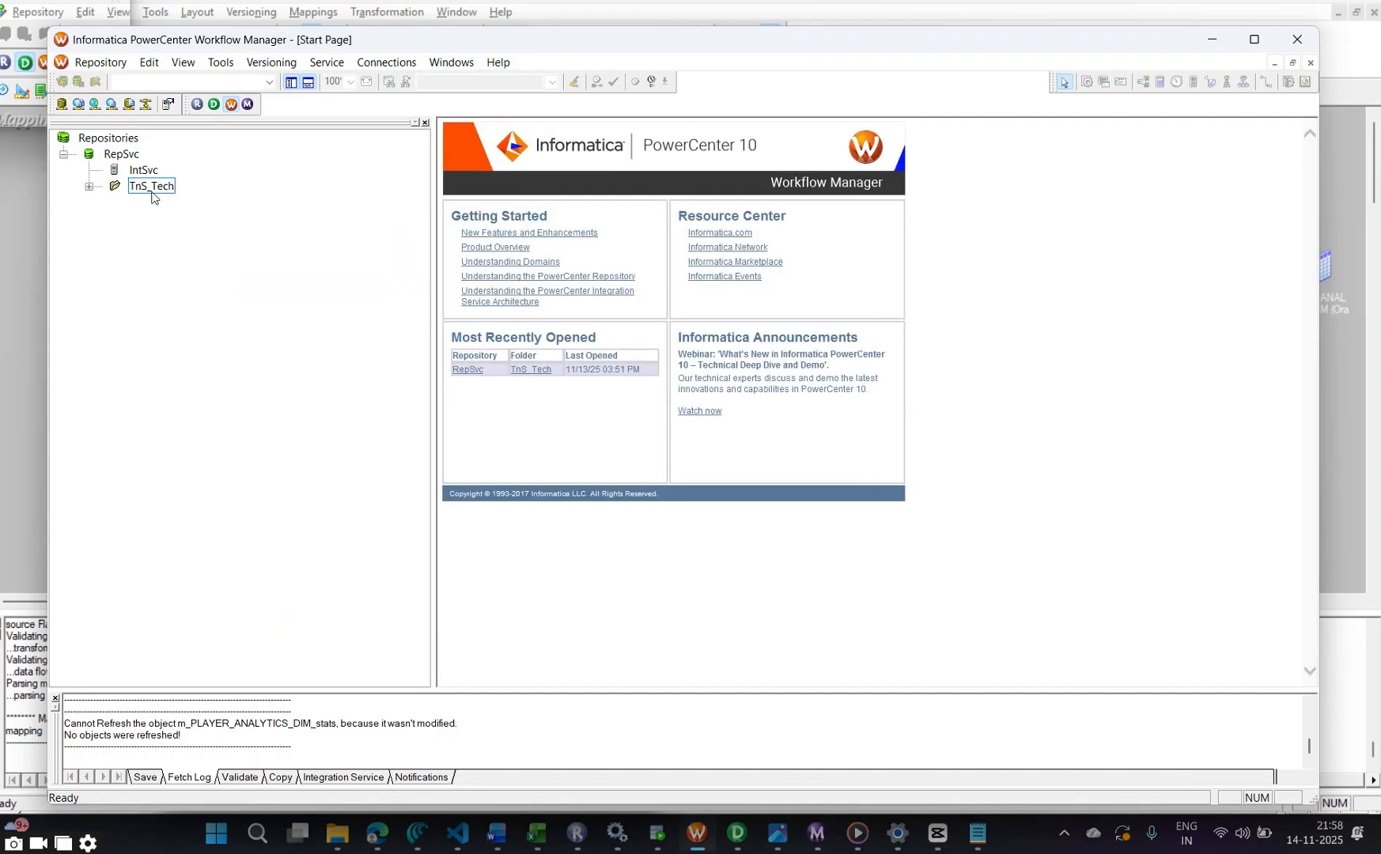
right_click(155, 190)
click(208, 294)
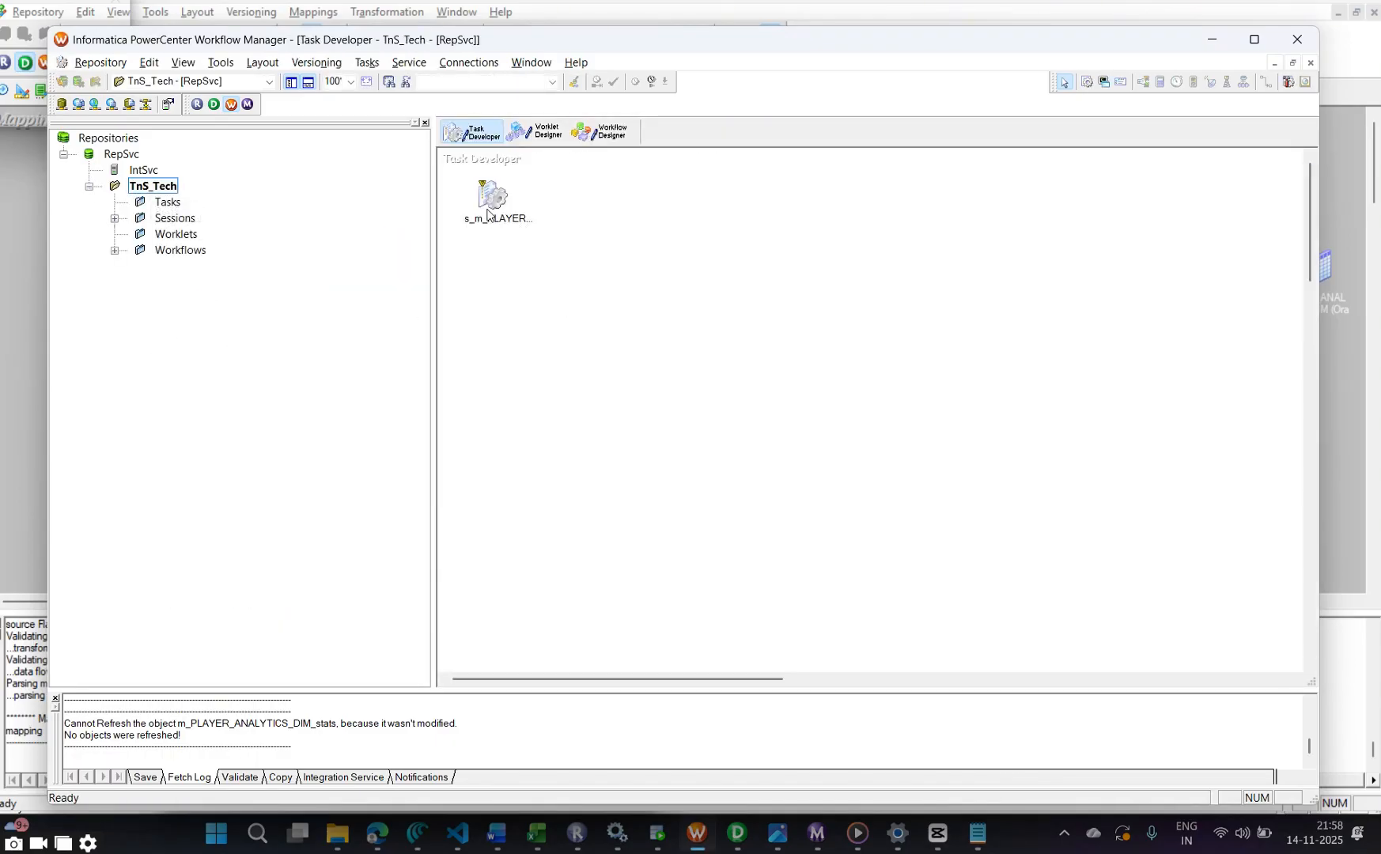
Expand the workflows of TnS_Tech and try to save with session s_m_PLAYER_ANALYTICS_DIM_stats selected
click(115, 251)
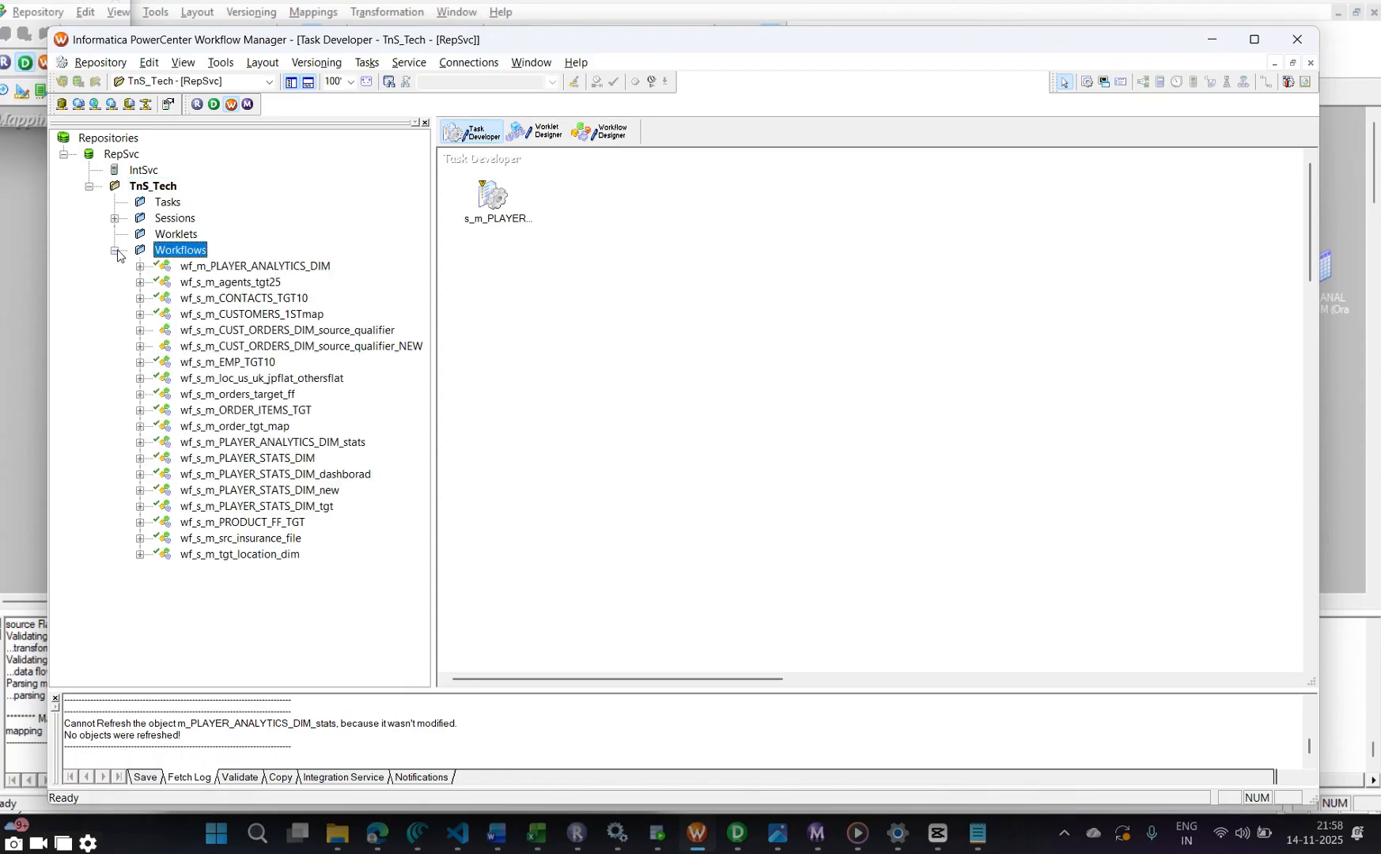
click(501, 200)
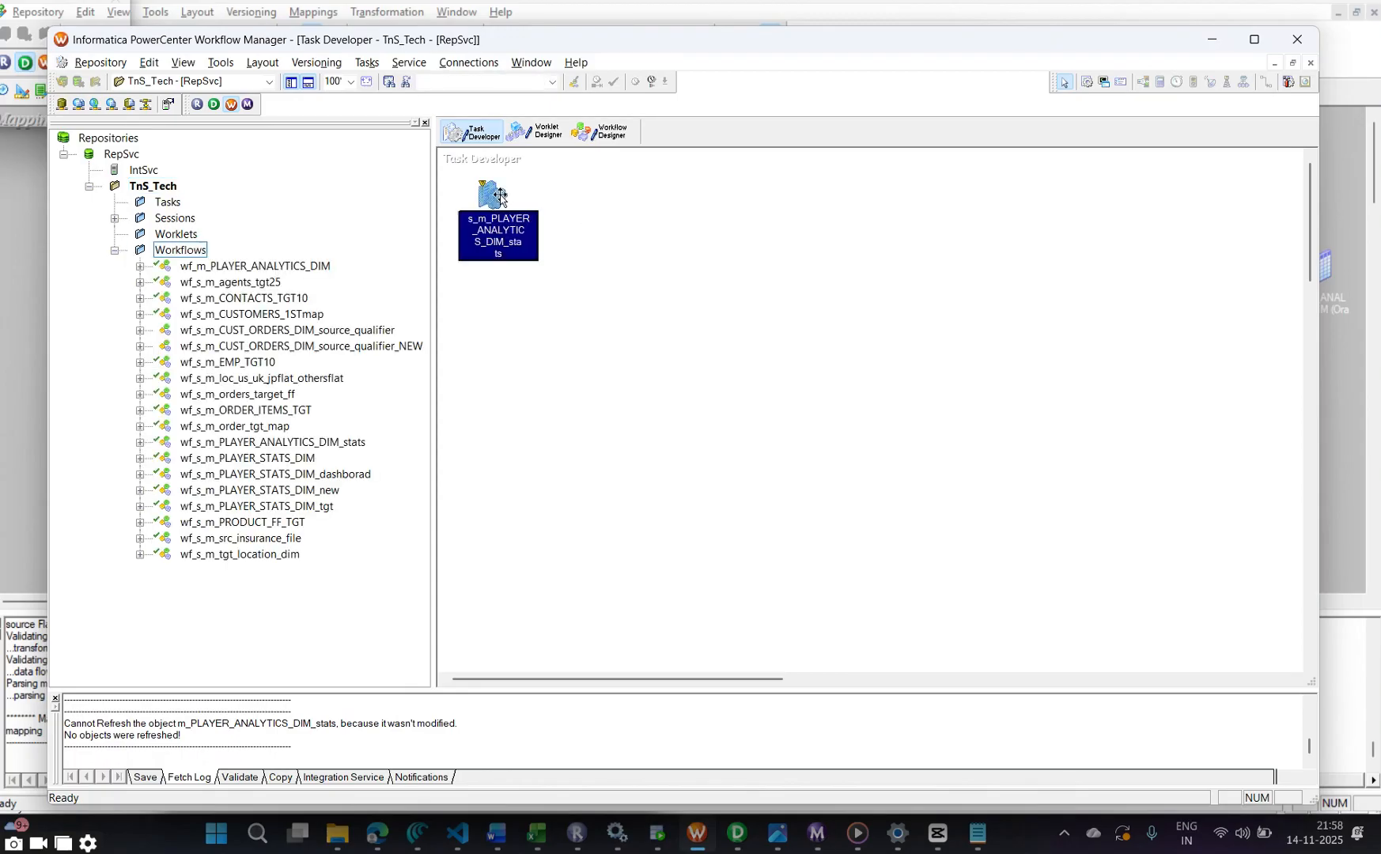
key(ctrl+s)
click(820, 481)
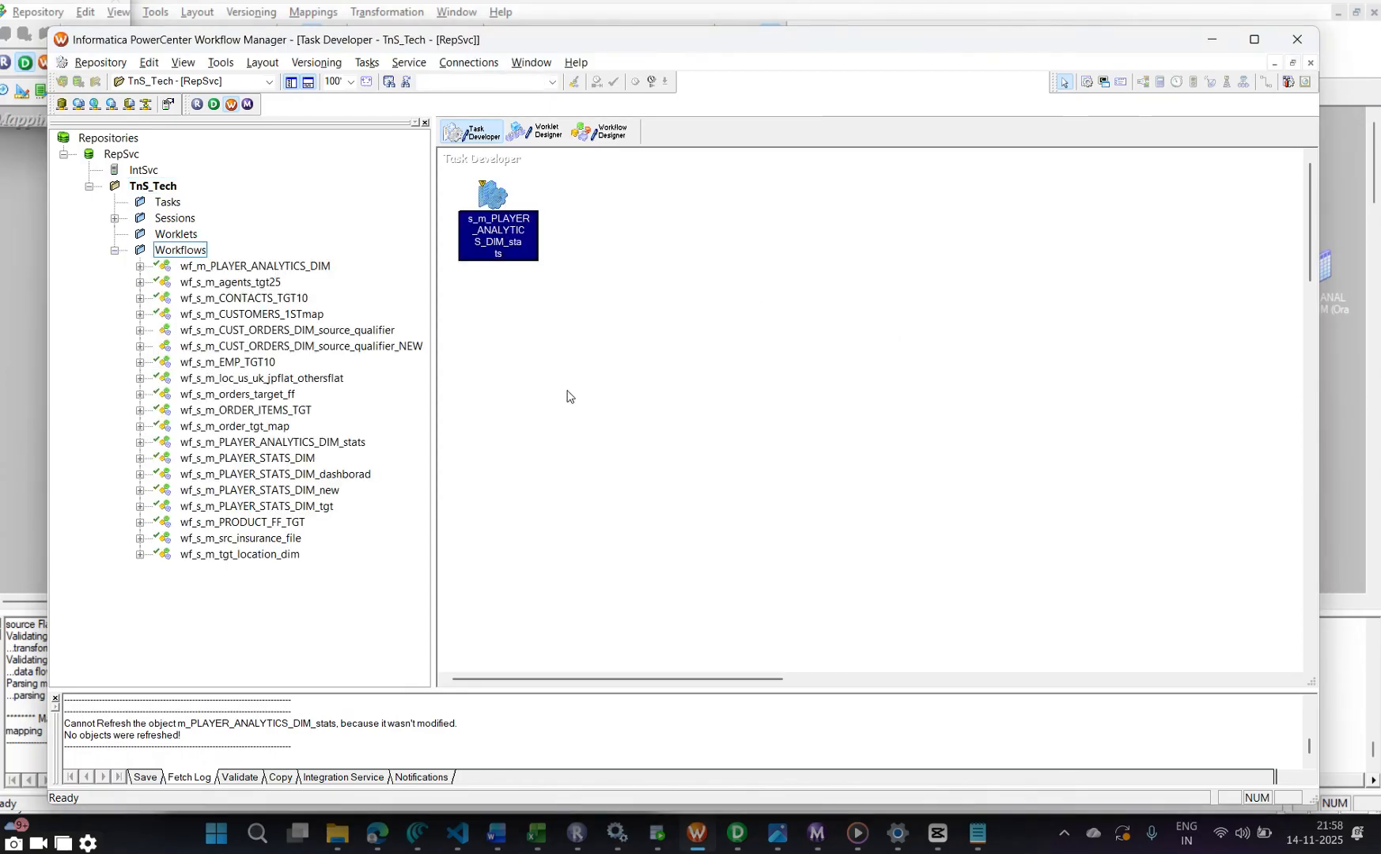
Open the mapping settings of session s_m_PLAYER_ANALYTICS_DIM_stats and check the source filename of SQ_PLAYER_PERFORMANCE_FF
double_click(480, 211)
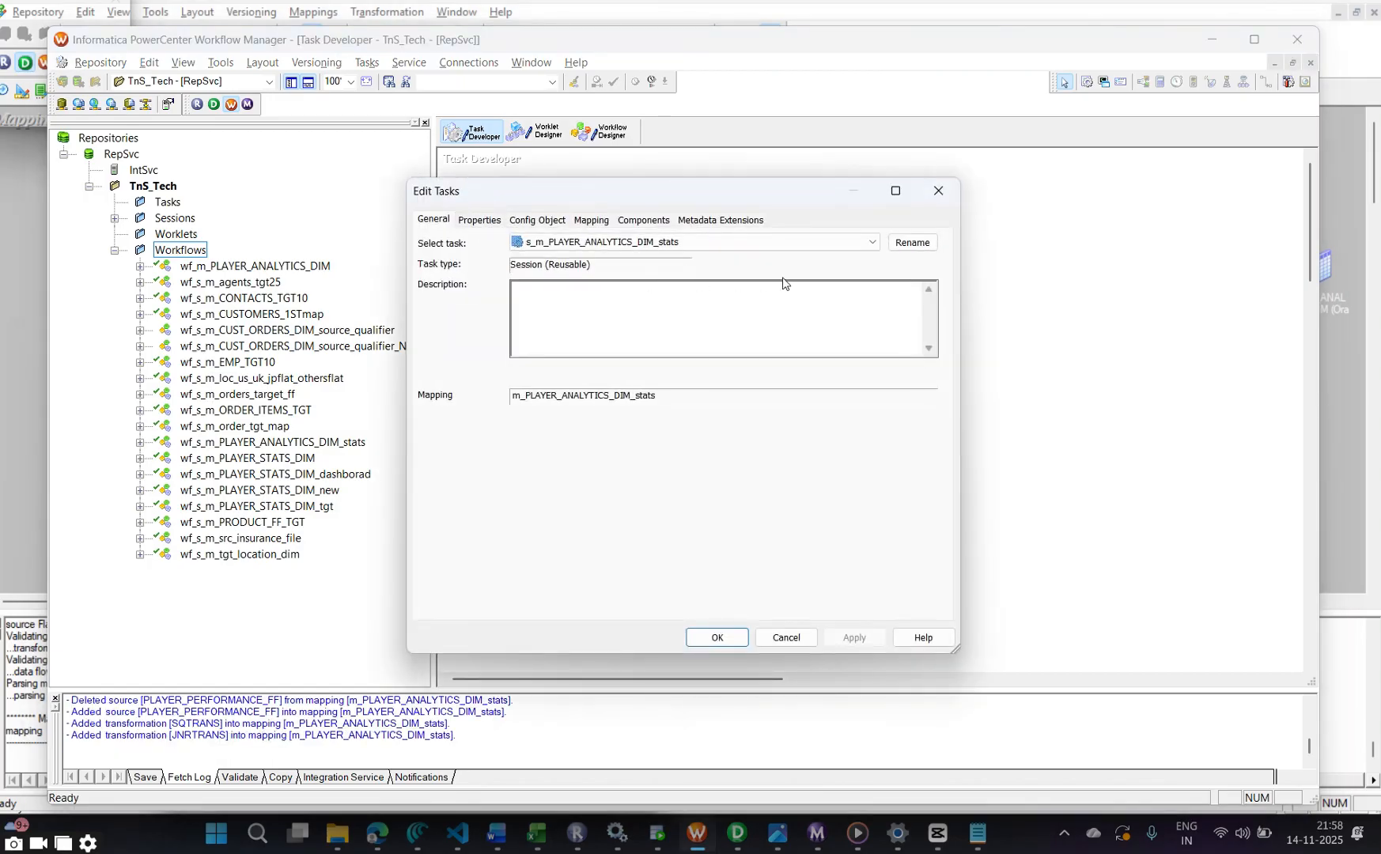
click(585, 222)
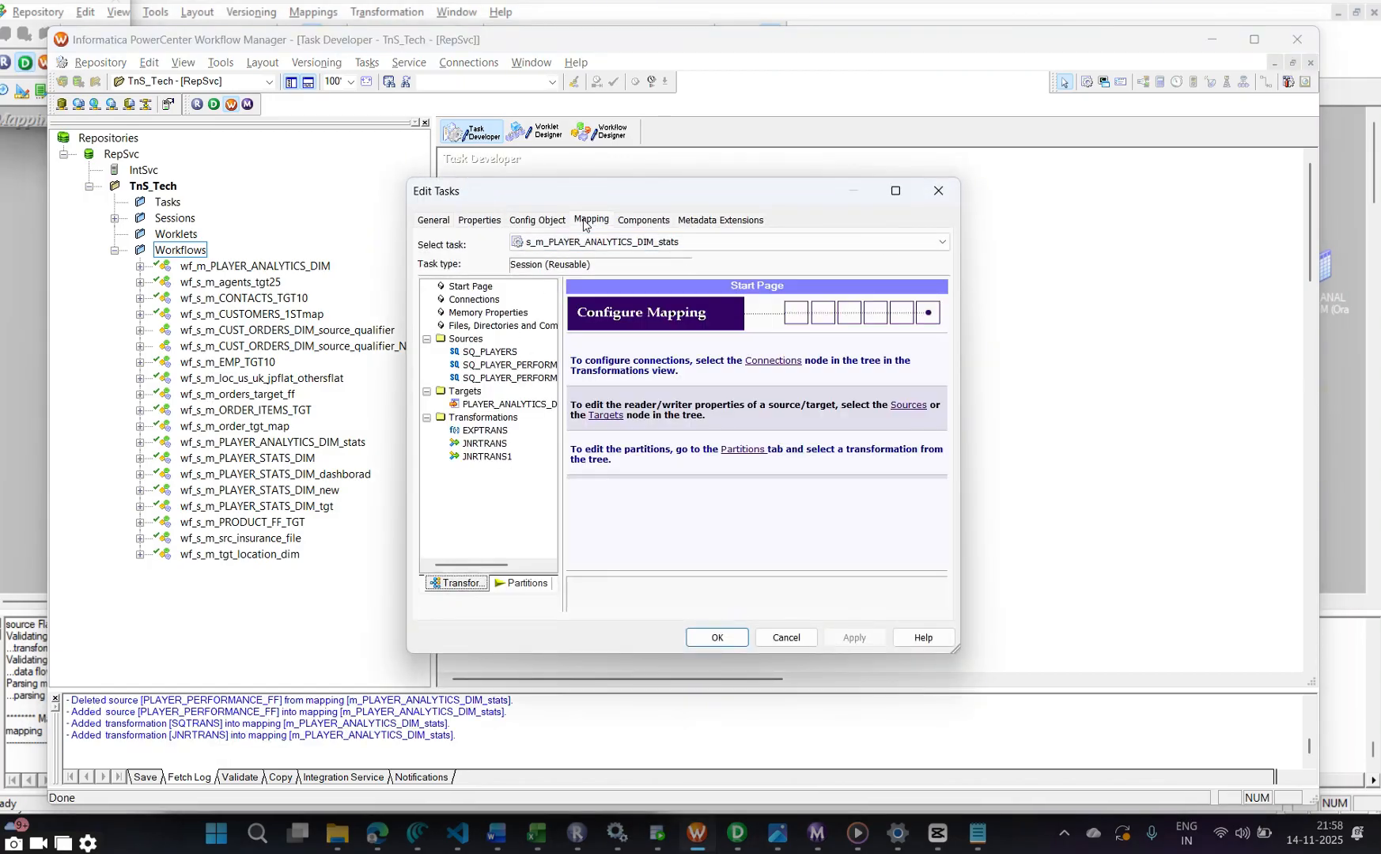
click(508, 378)
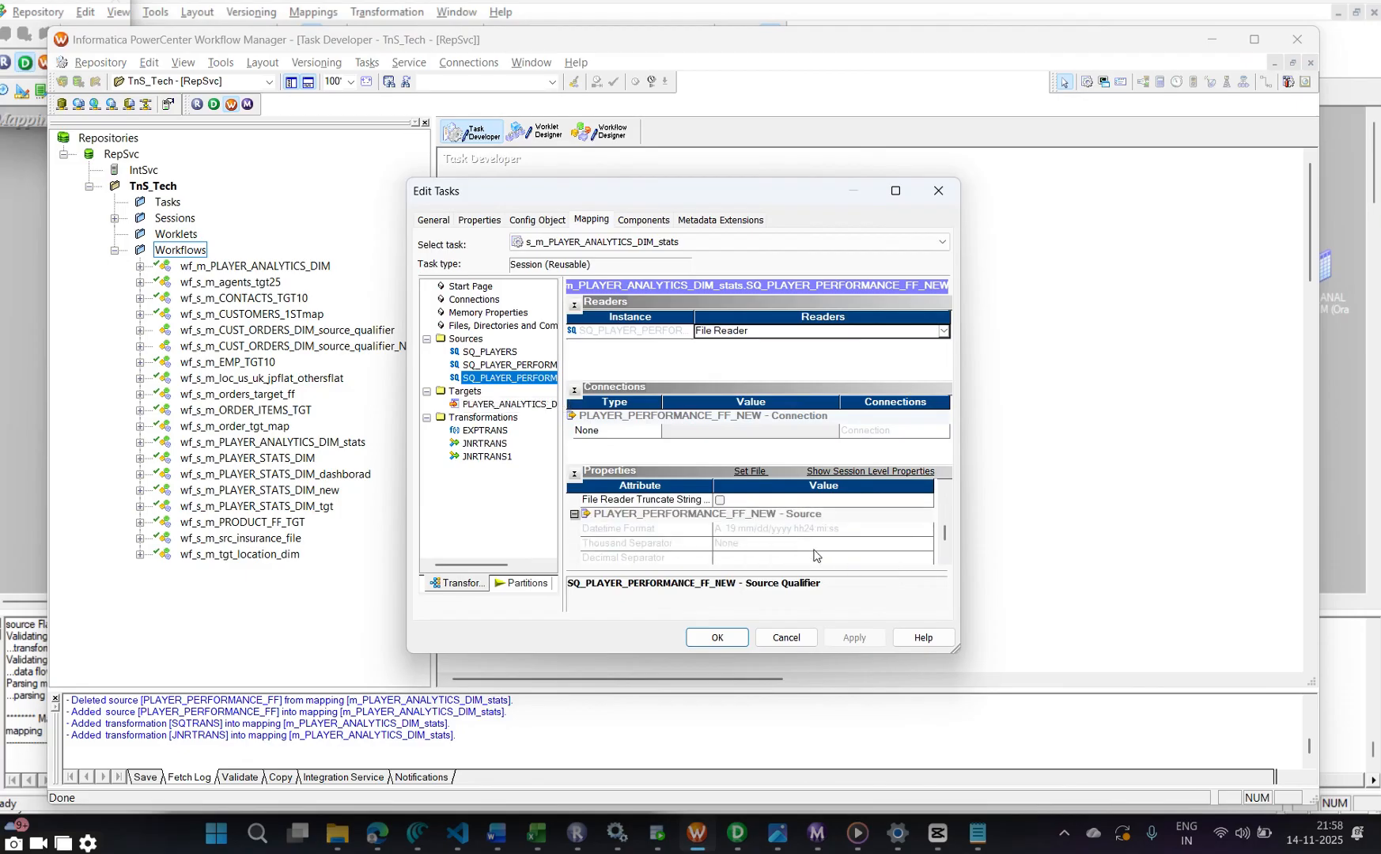
key(Up)
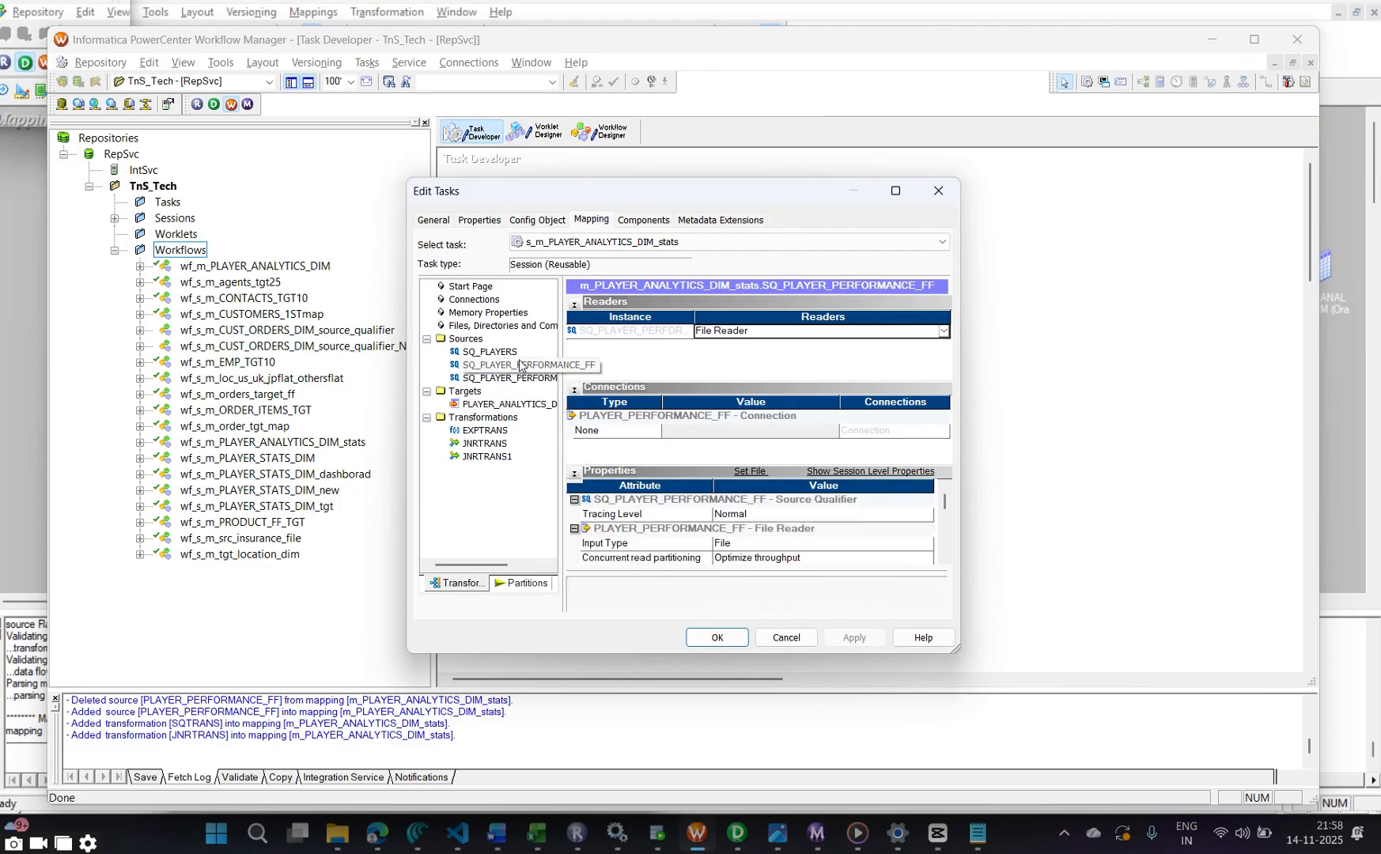
scroll(785, 523, down, 3)
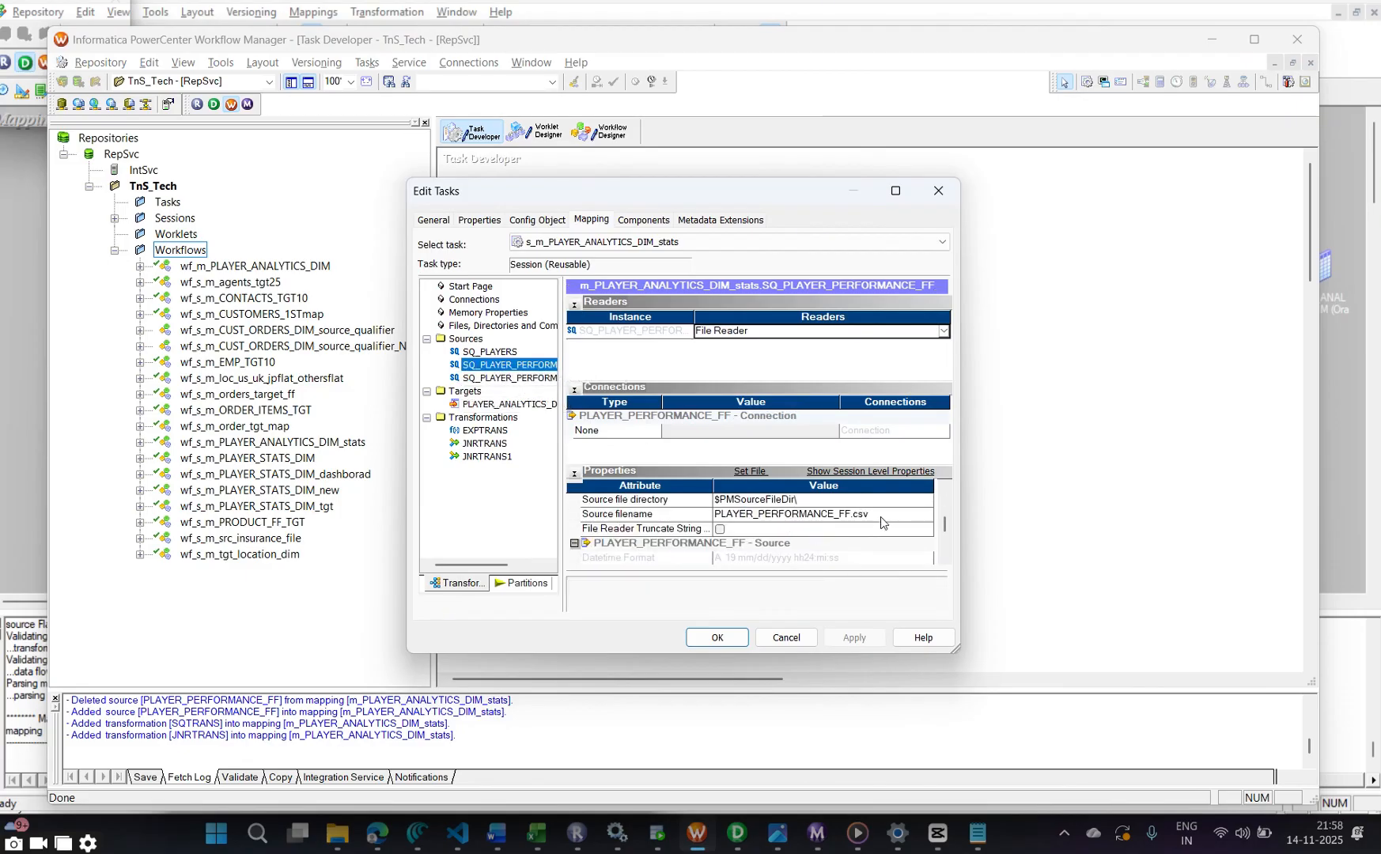
Set the source filename of SQ_PLAYER_PERFORMANCE_FF_NEW to PLAYER_PERFORMANCE_FF_NEW.csv, apply it and save the session
key(Down)
scroll(817, 526, down, 3)
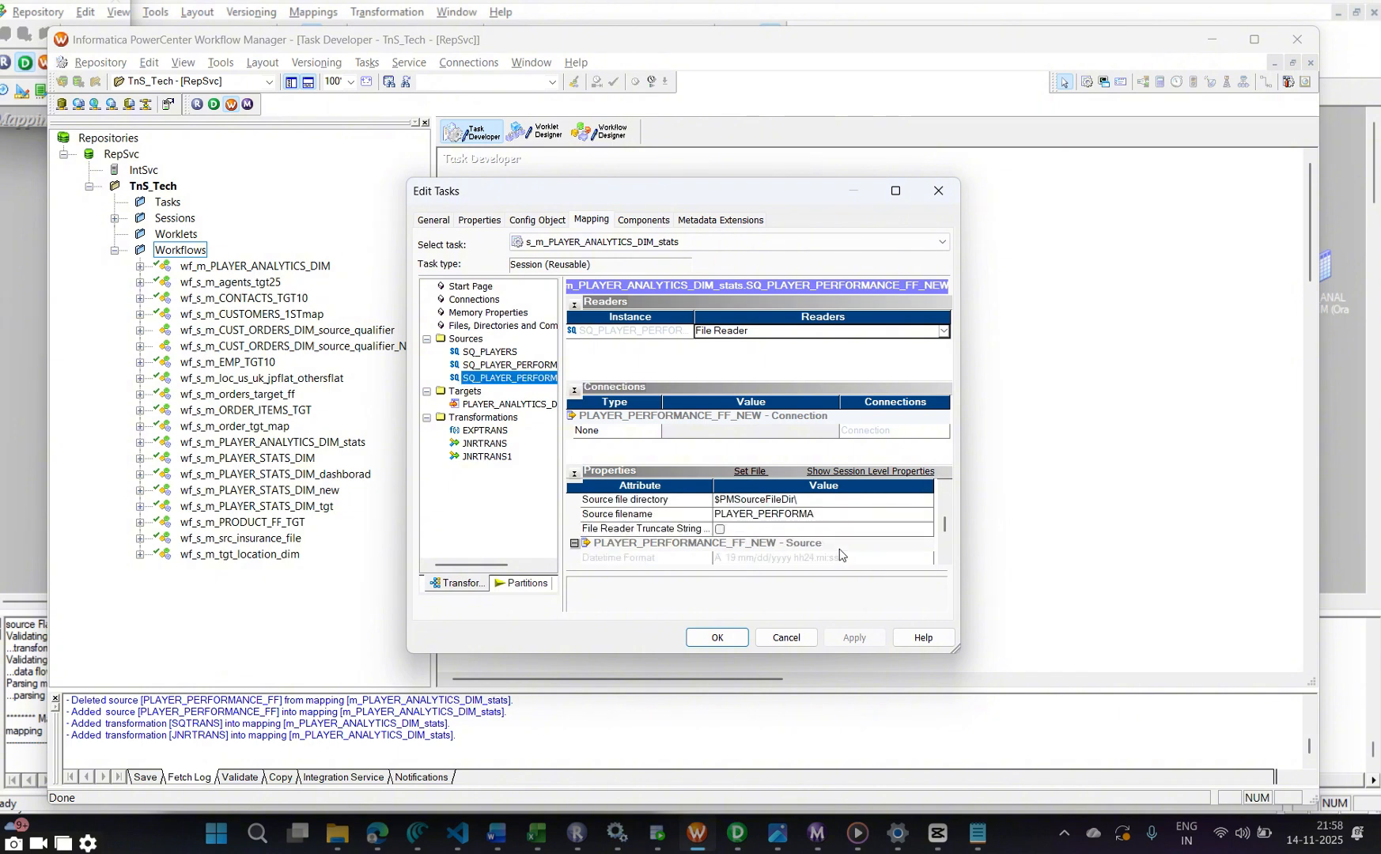
click(817, 516)
text(PLAYER_PERFORMANCE_FF_NEW)
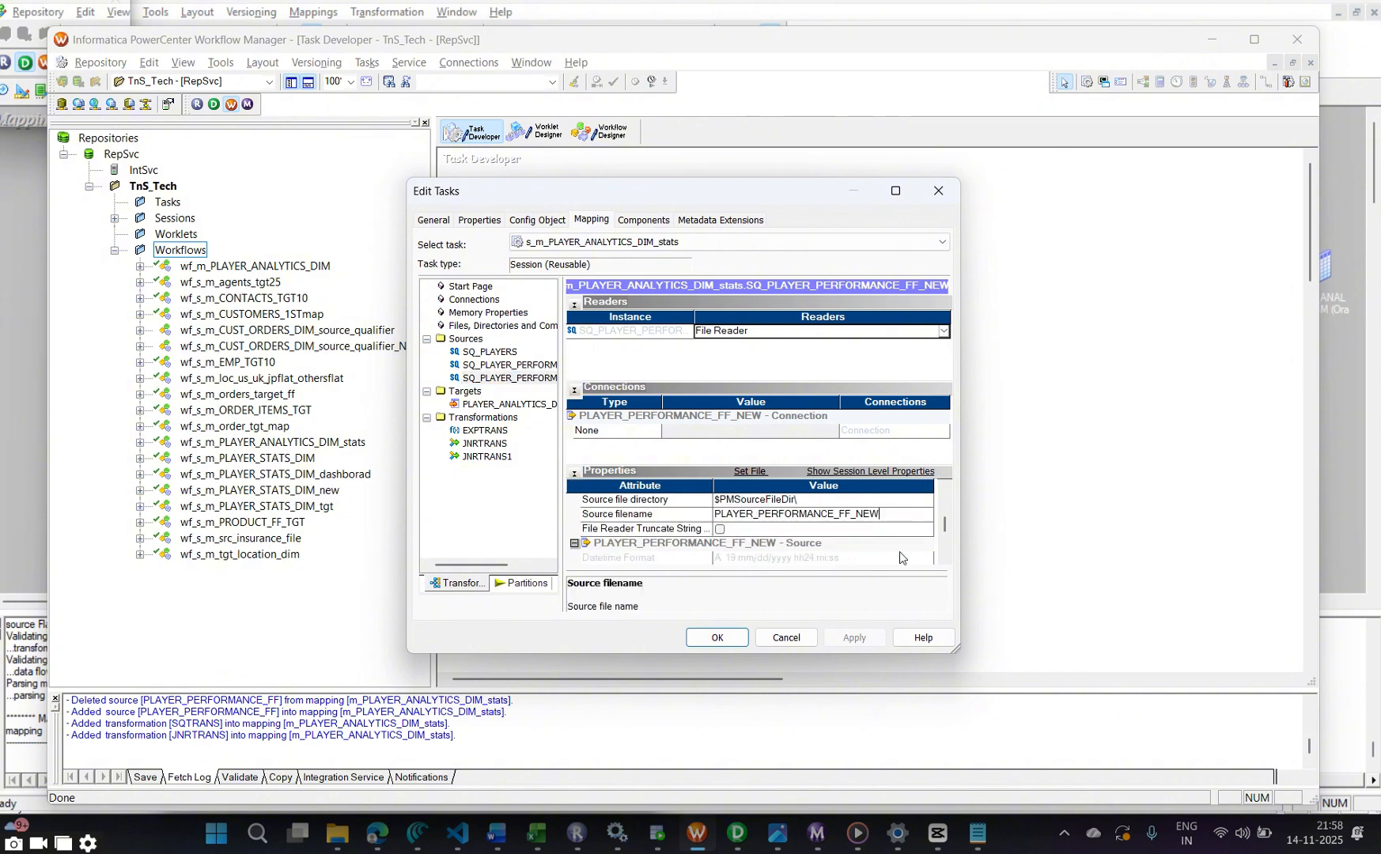
text(.csv)
click(897, 451)
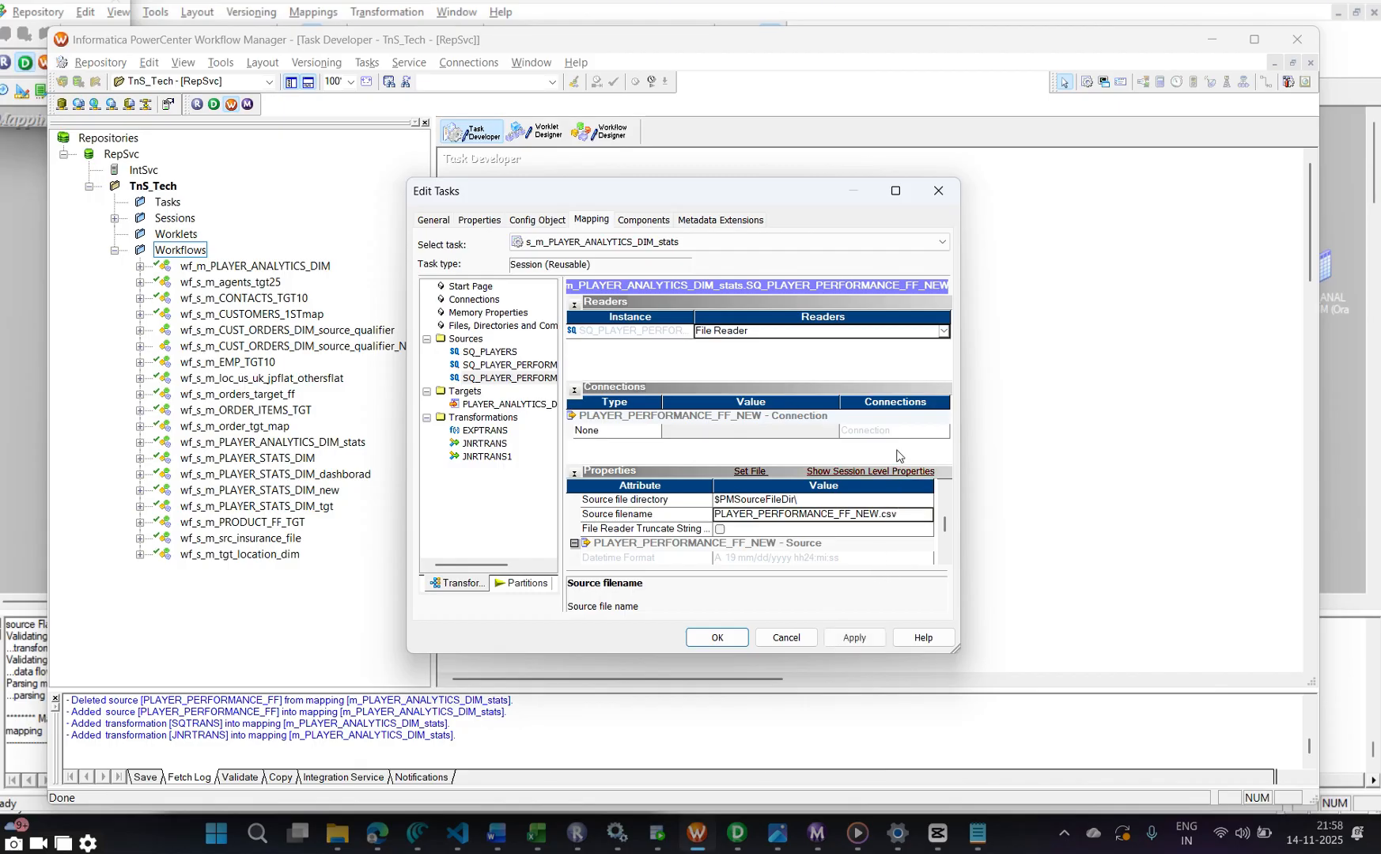
click(867, 640)
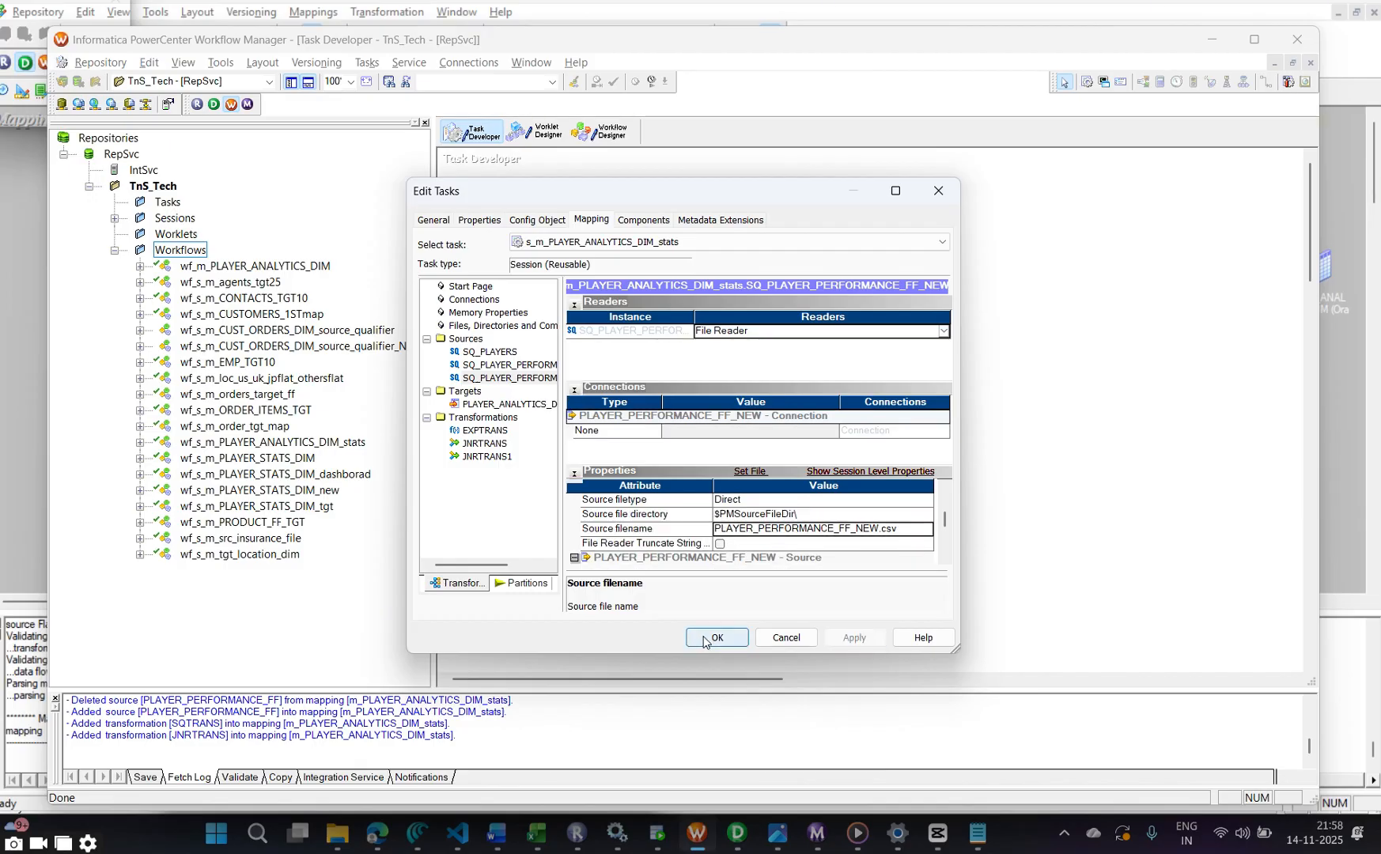
click(704, 642)
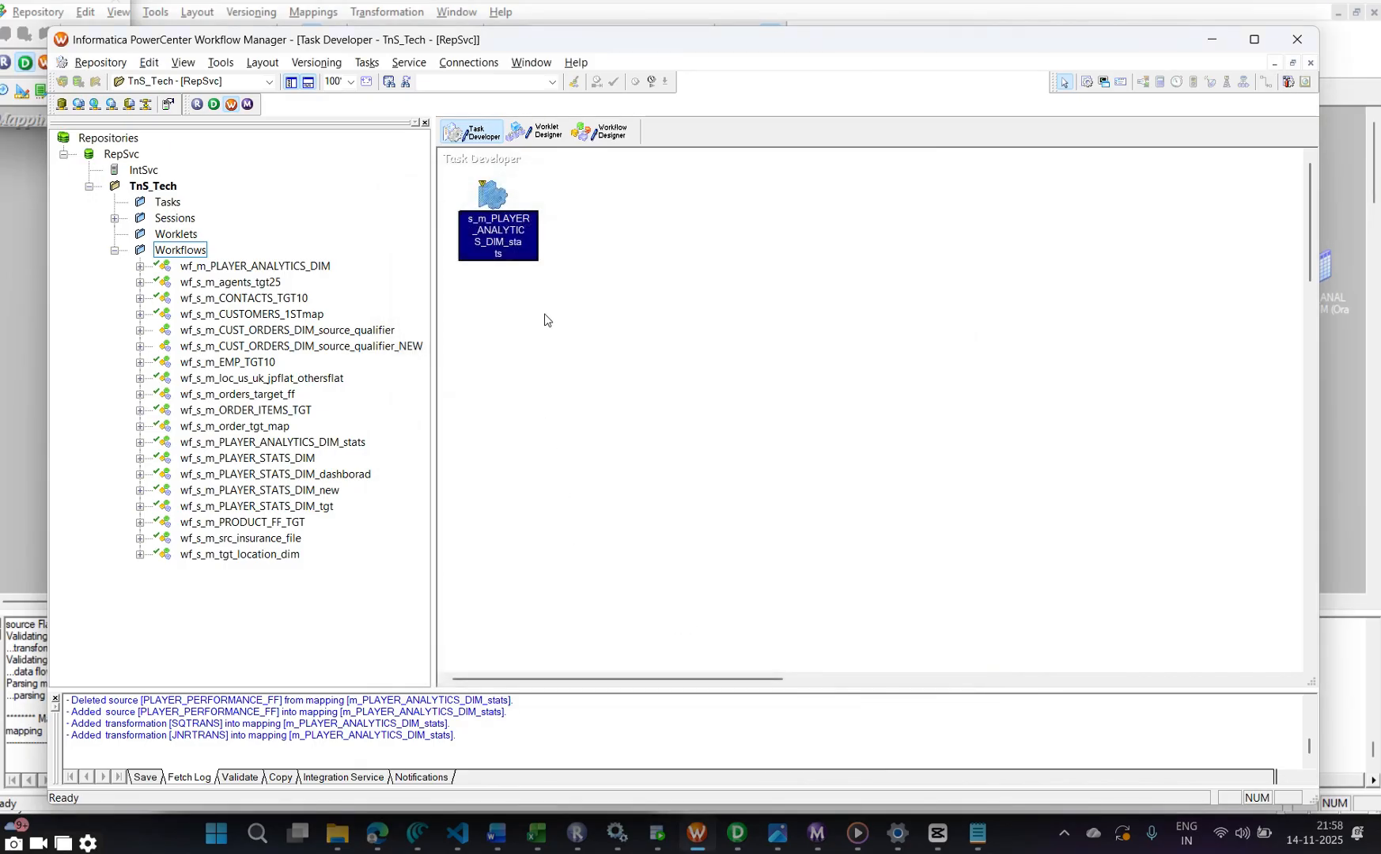
key(ctrl+s)
click(663, 319)
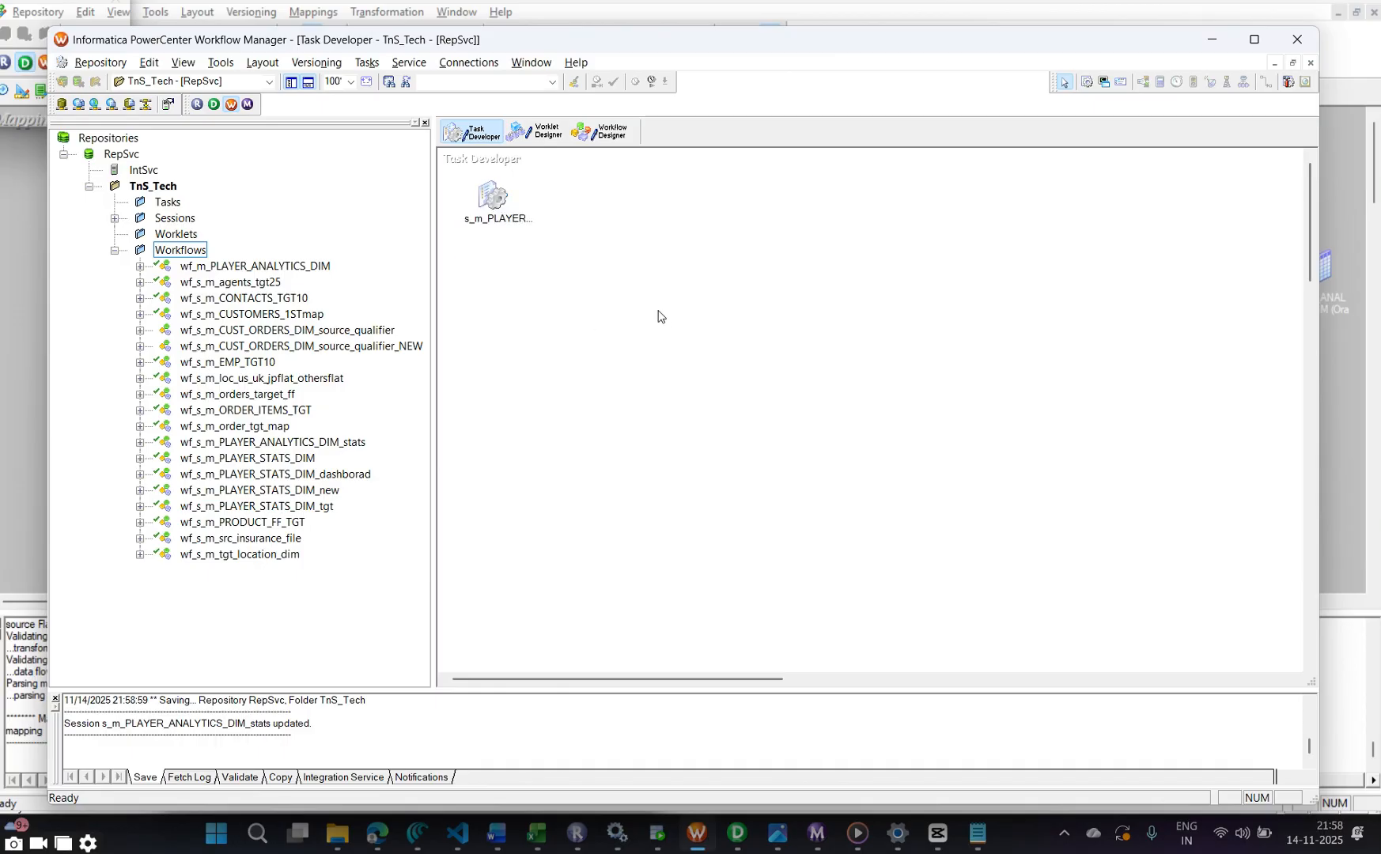
Open workflow wf_s_m_PLAYER_ANALYTICS_DIM_stats in Workflow Designer and start it
click(601, 131)
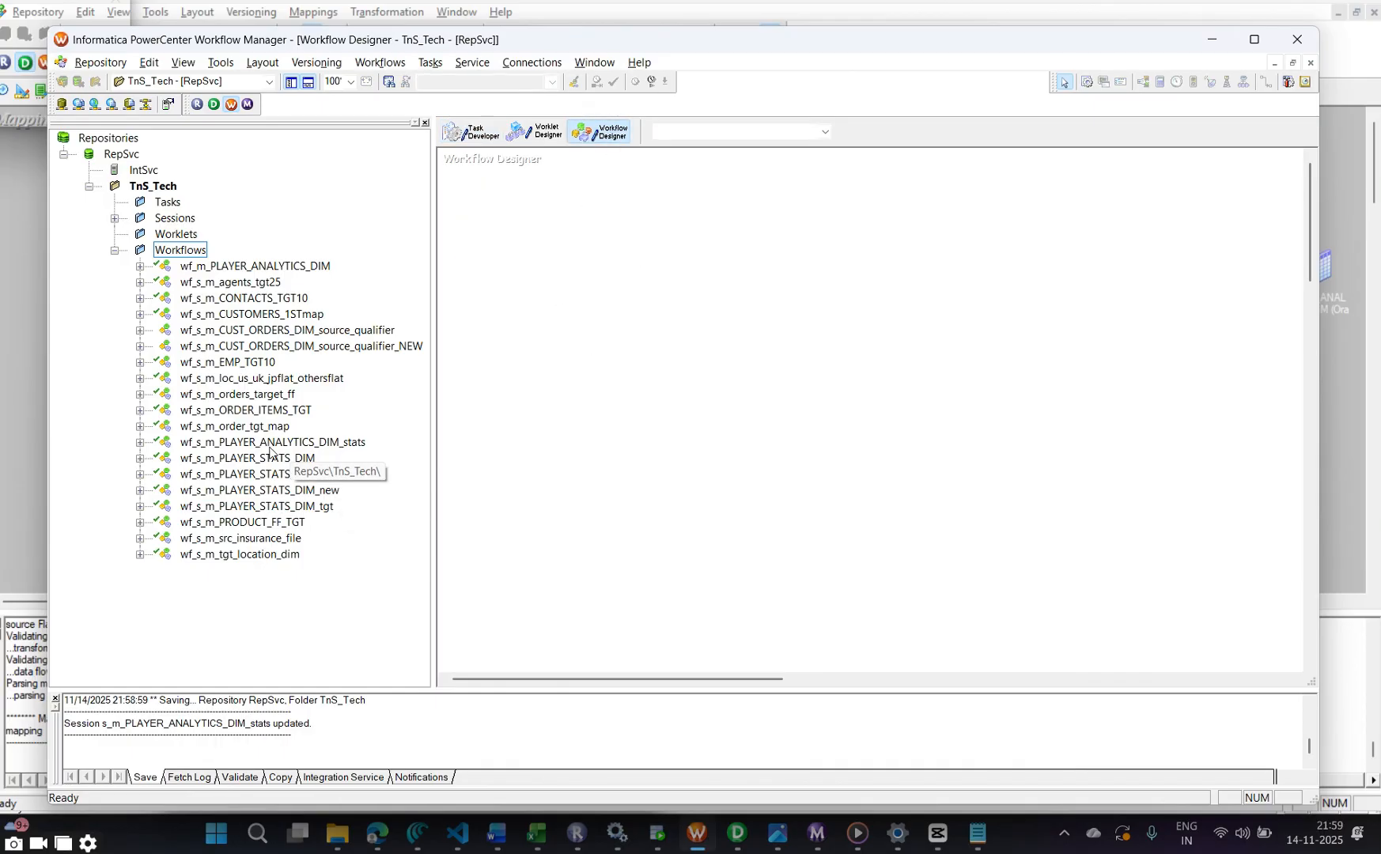
drag(269, 444, 591, 228)
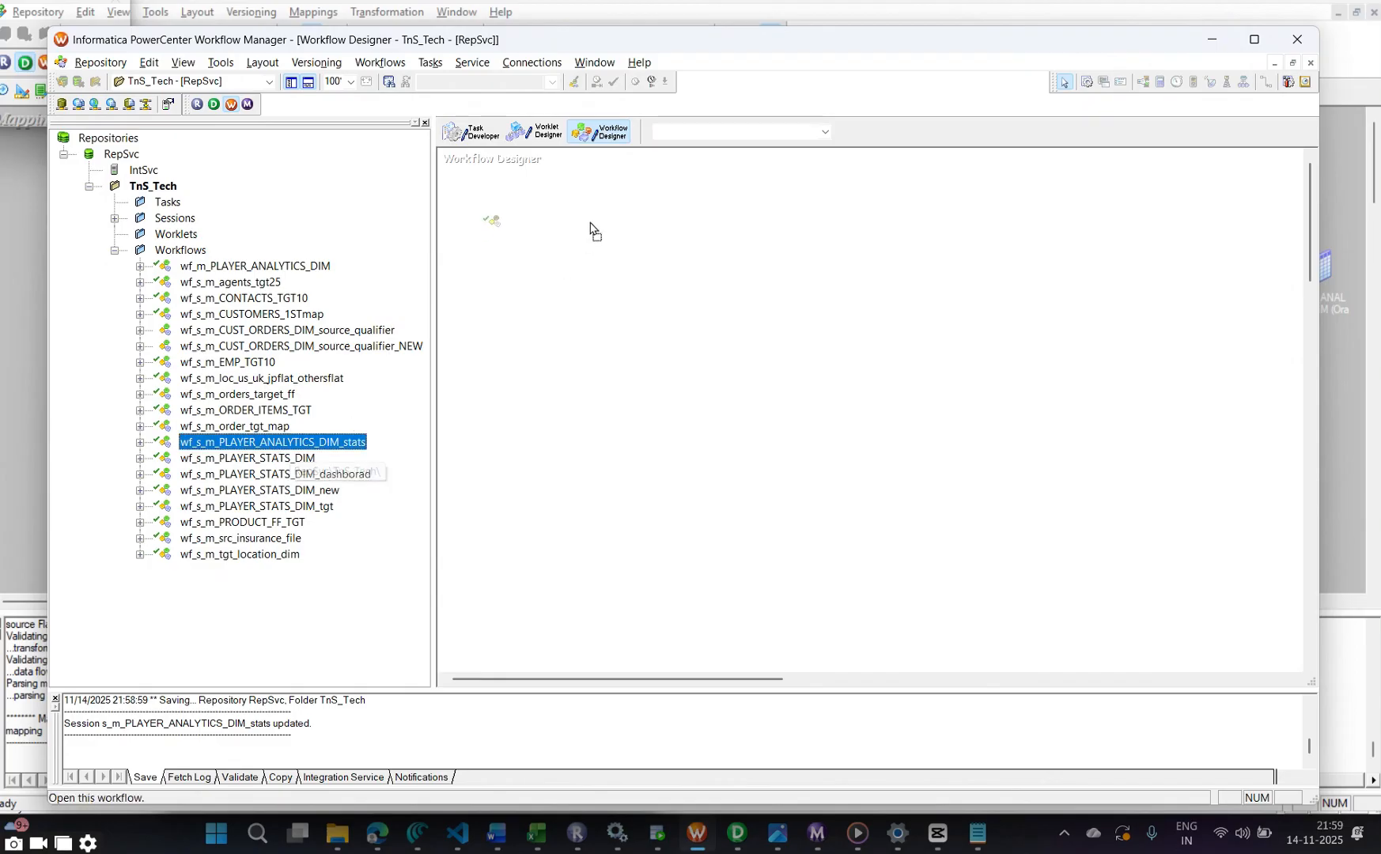
right_click(590, 278)
click(650, 481)
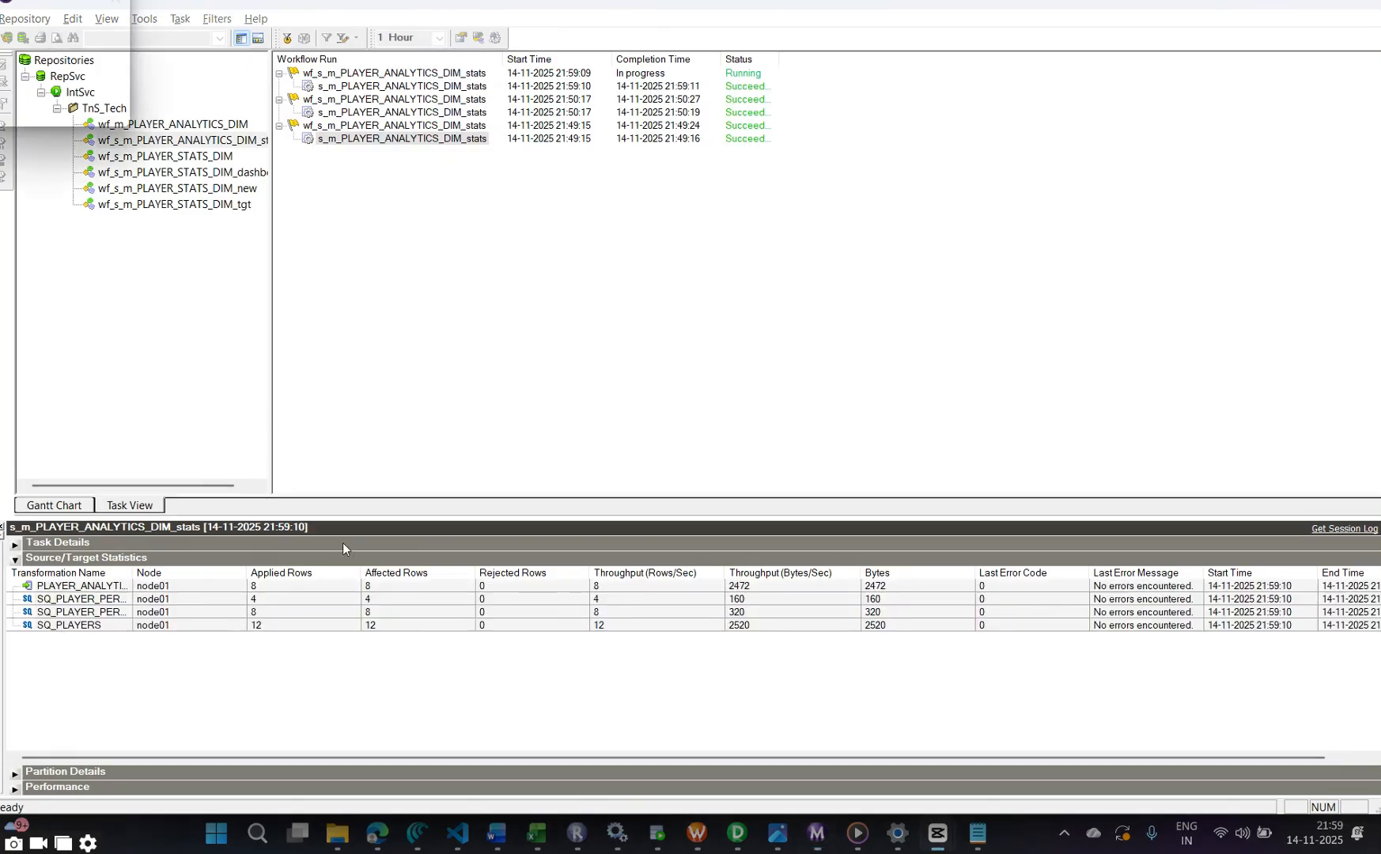
Examine the run's source/target row statistics in Workflow Monitor, widening the transformation name column to show full names
click(107, 626)
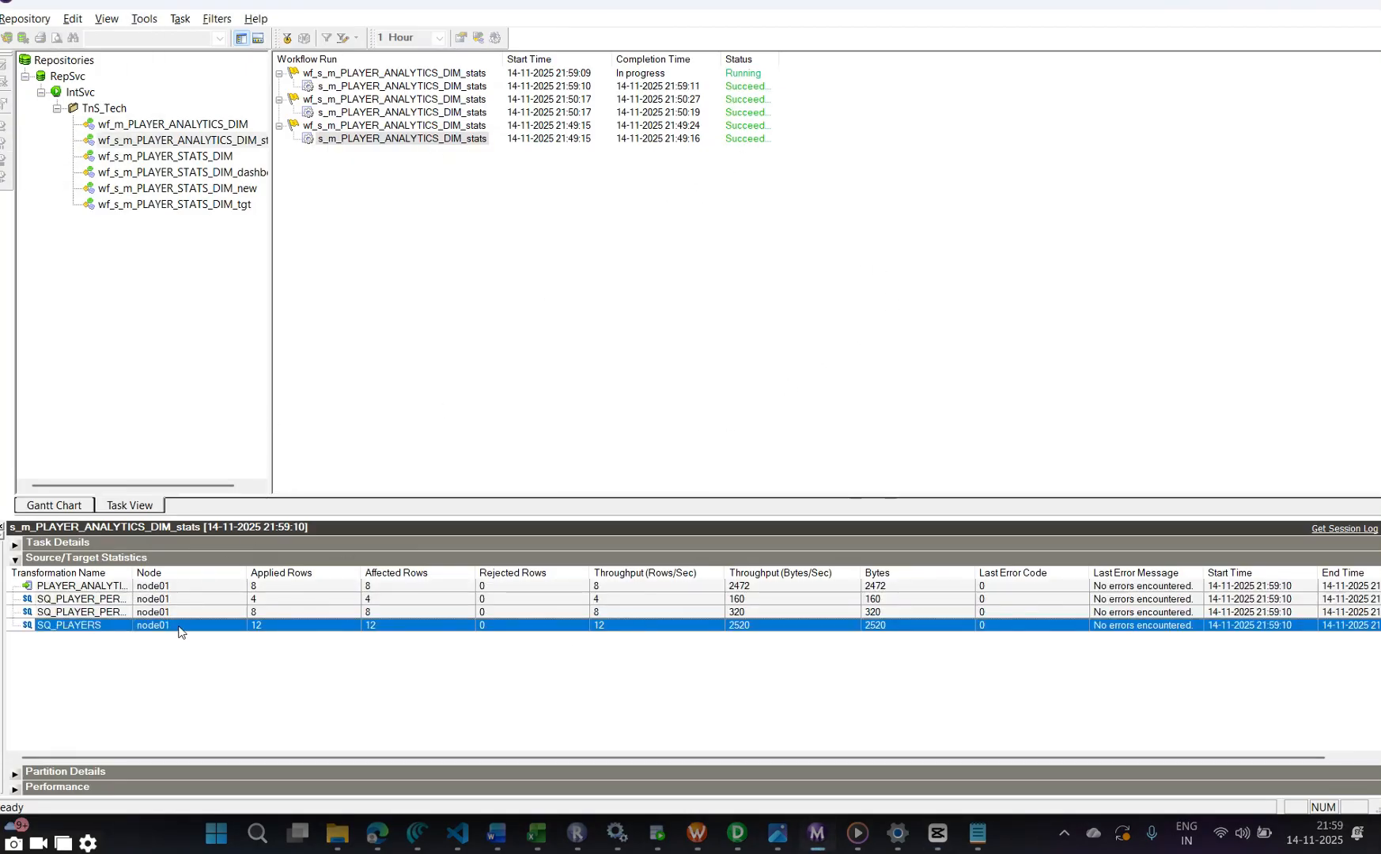
click(255, 612)
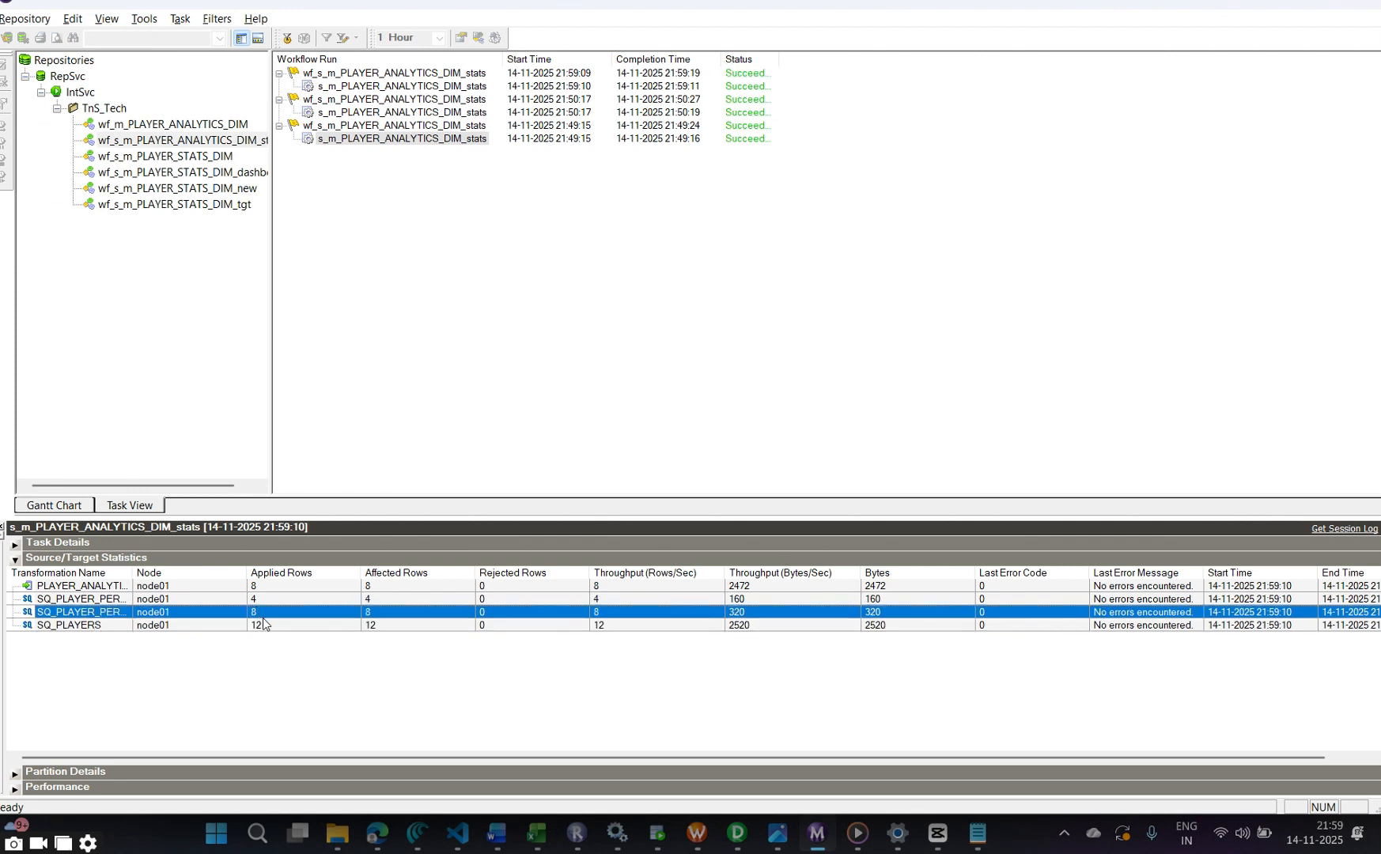
drag(134, 575, 236, 575)
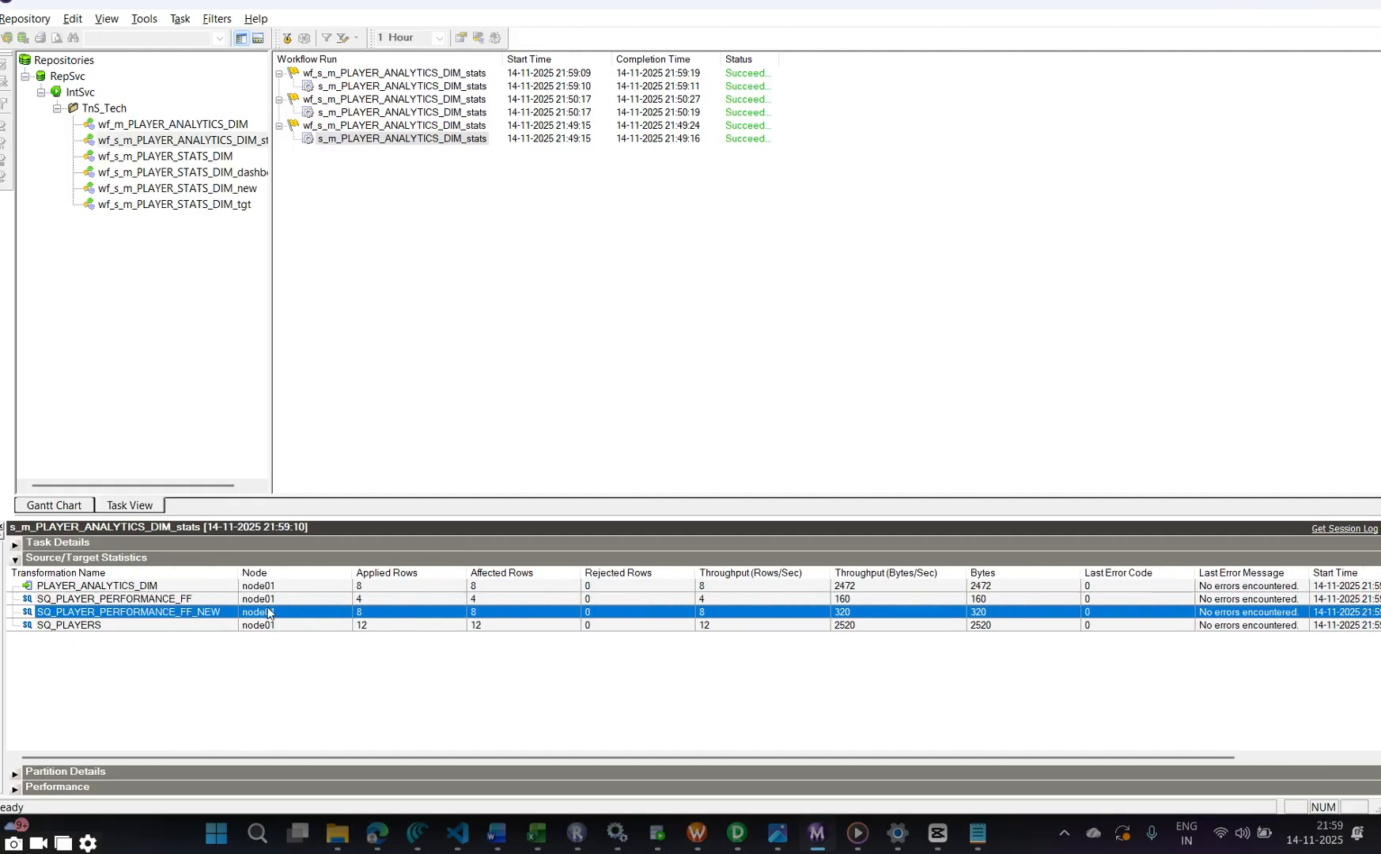
click(369, 601)
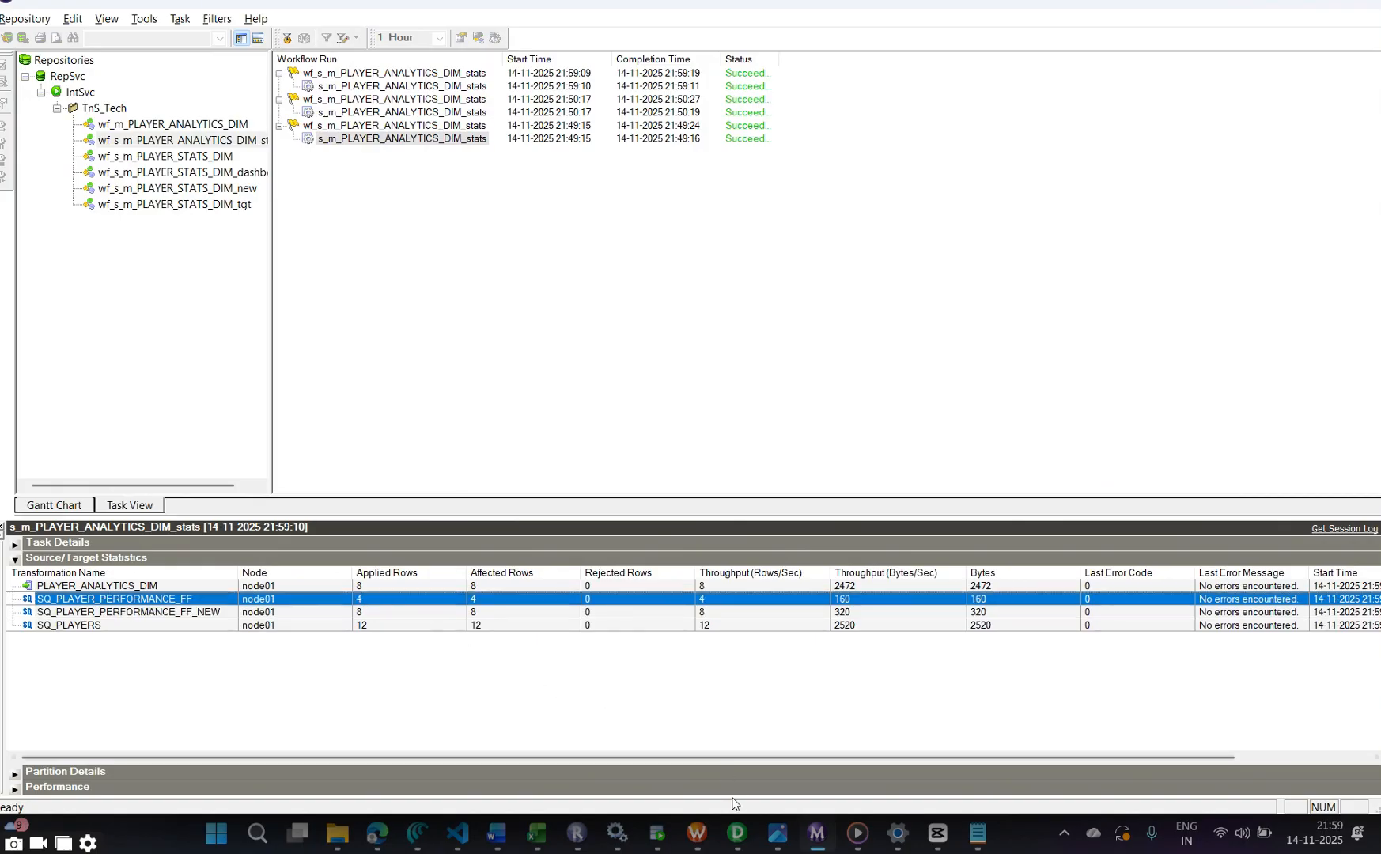
Switch to Designer and inspect the properties of joiner JNRTRANS1
click(738, 833)
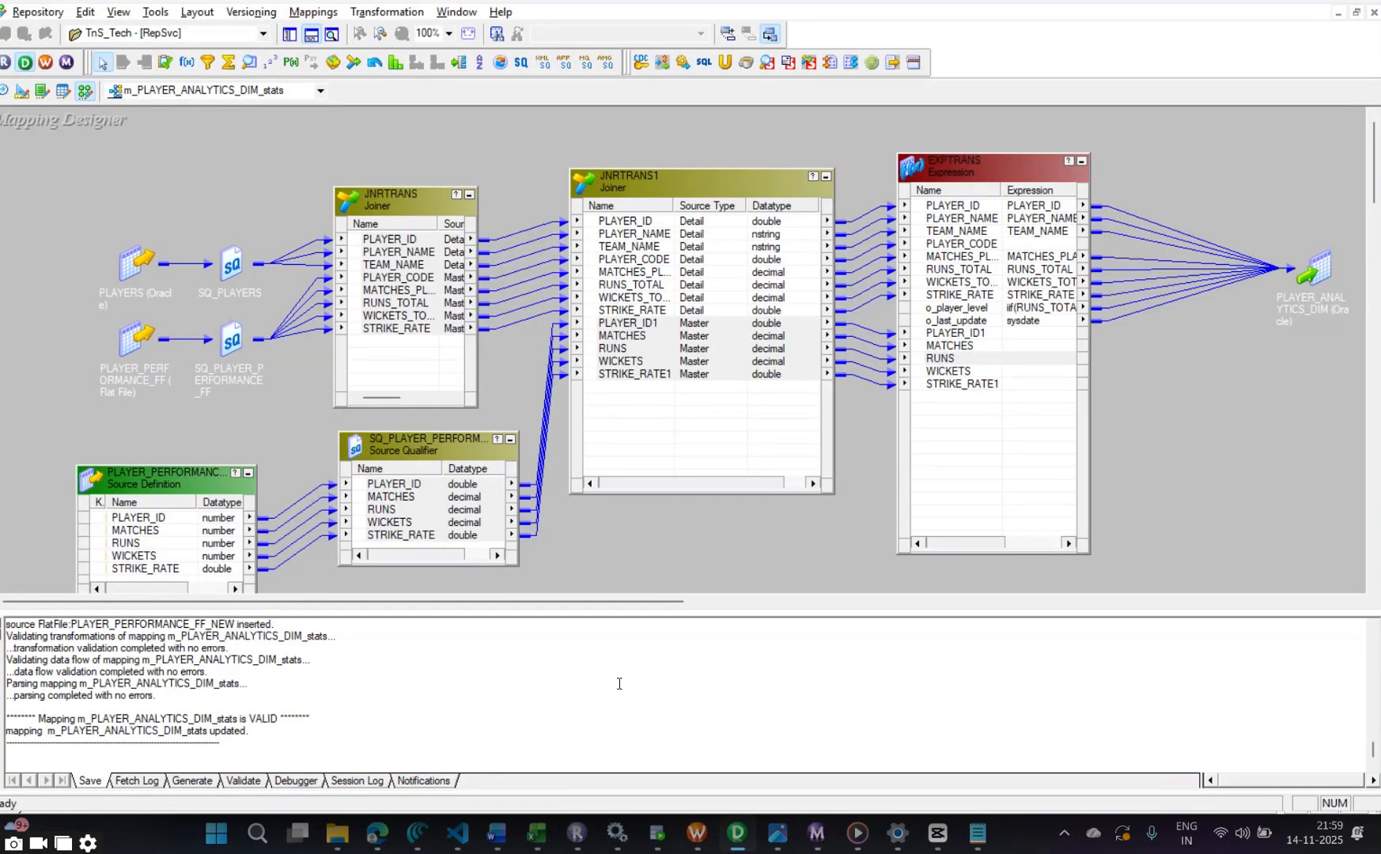
double_click(704, 300)
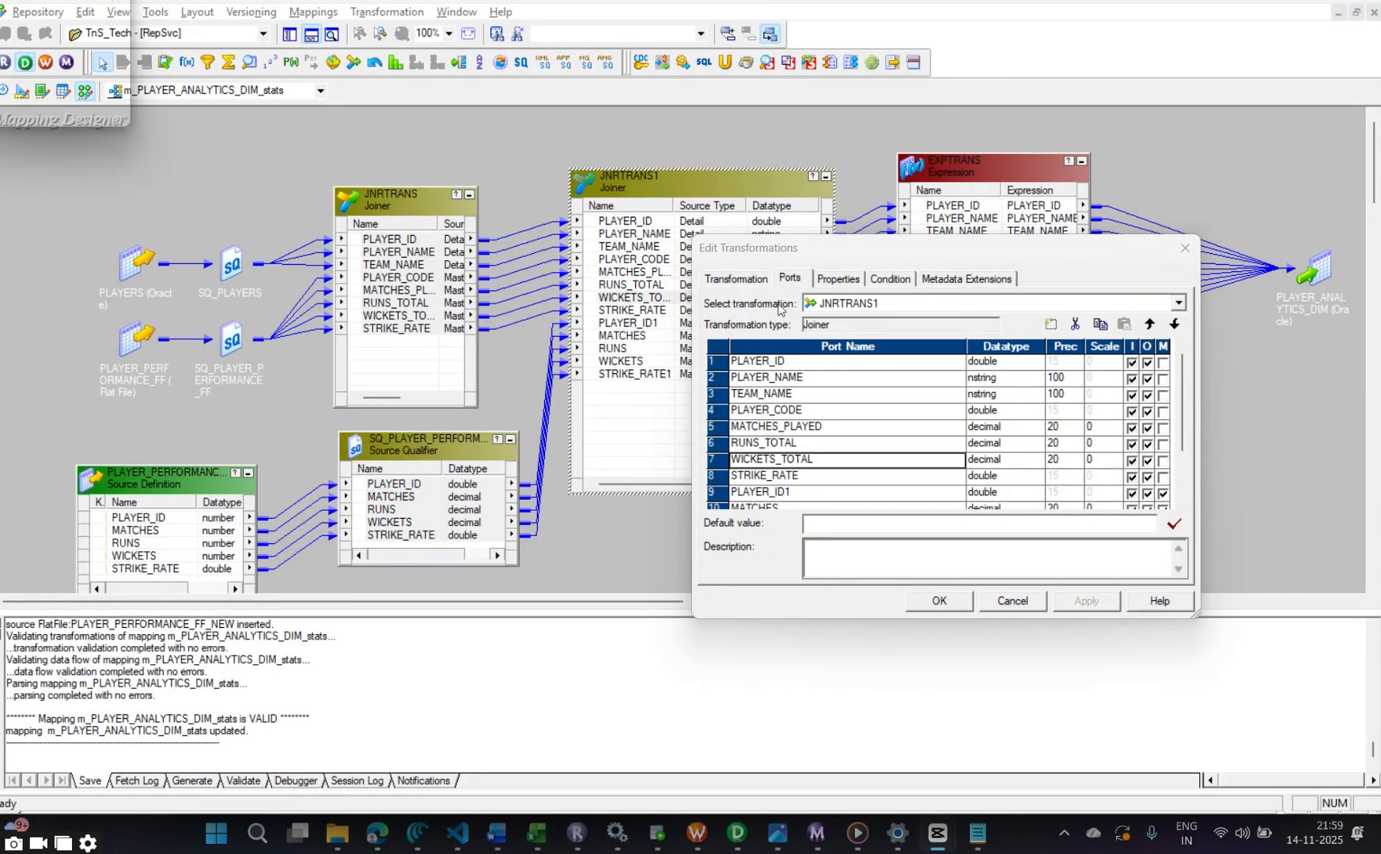
click(838, 280)
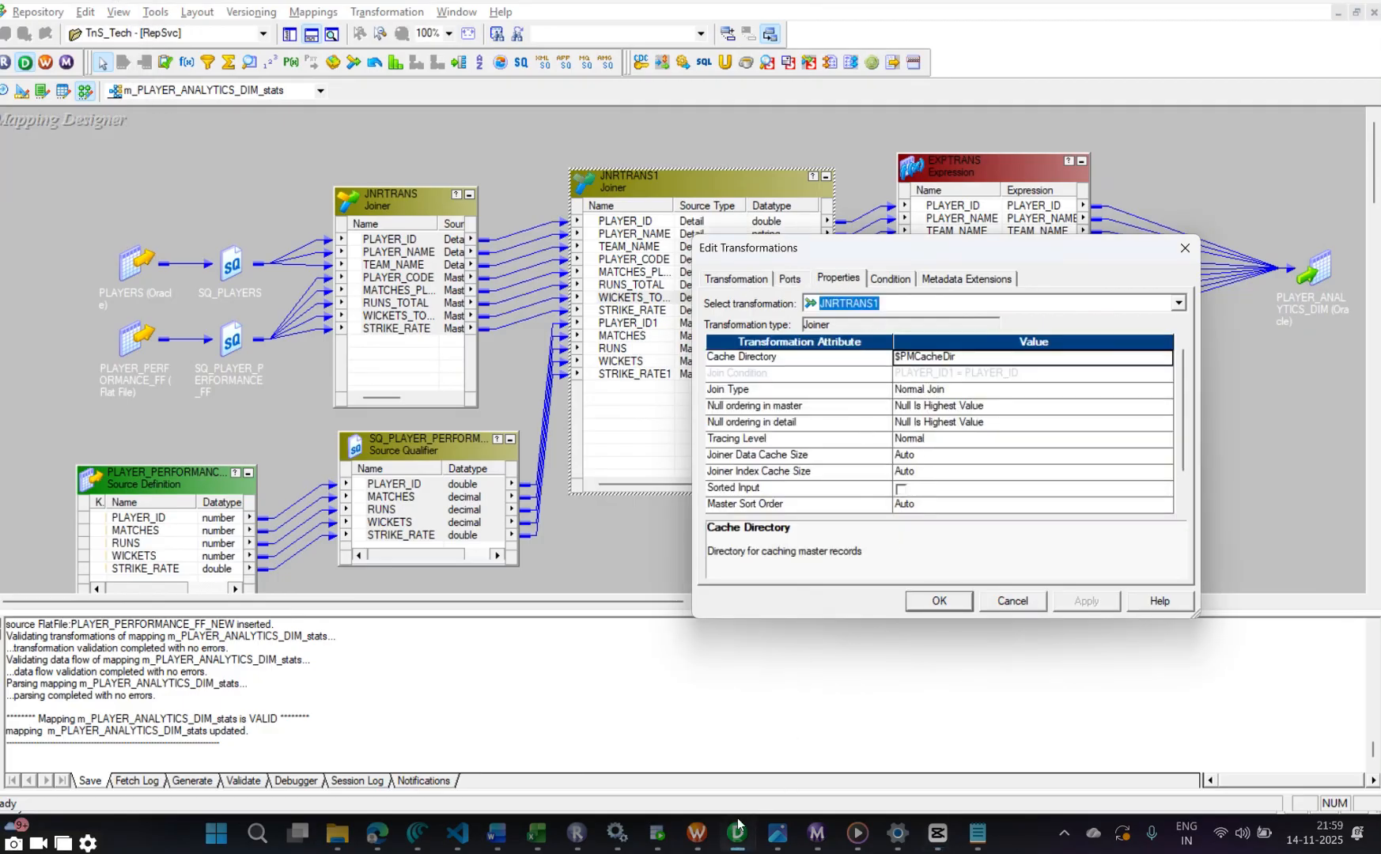
Switch to SQL Developer, rerun the select on PLAYER_ANALYTICS_DIM, and examine the loaded players' statistics and player level
click(664, 842)
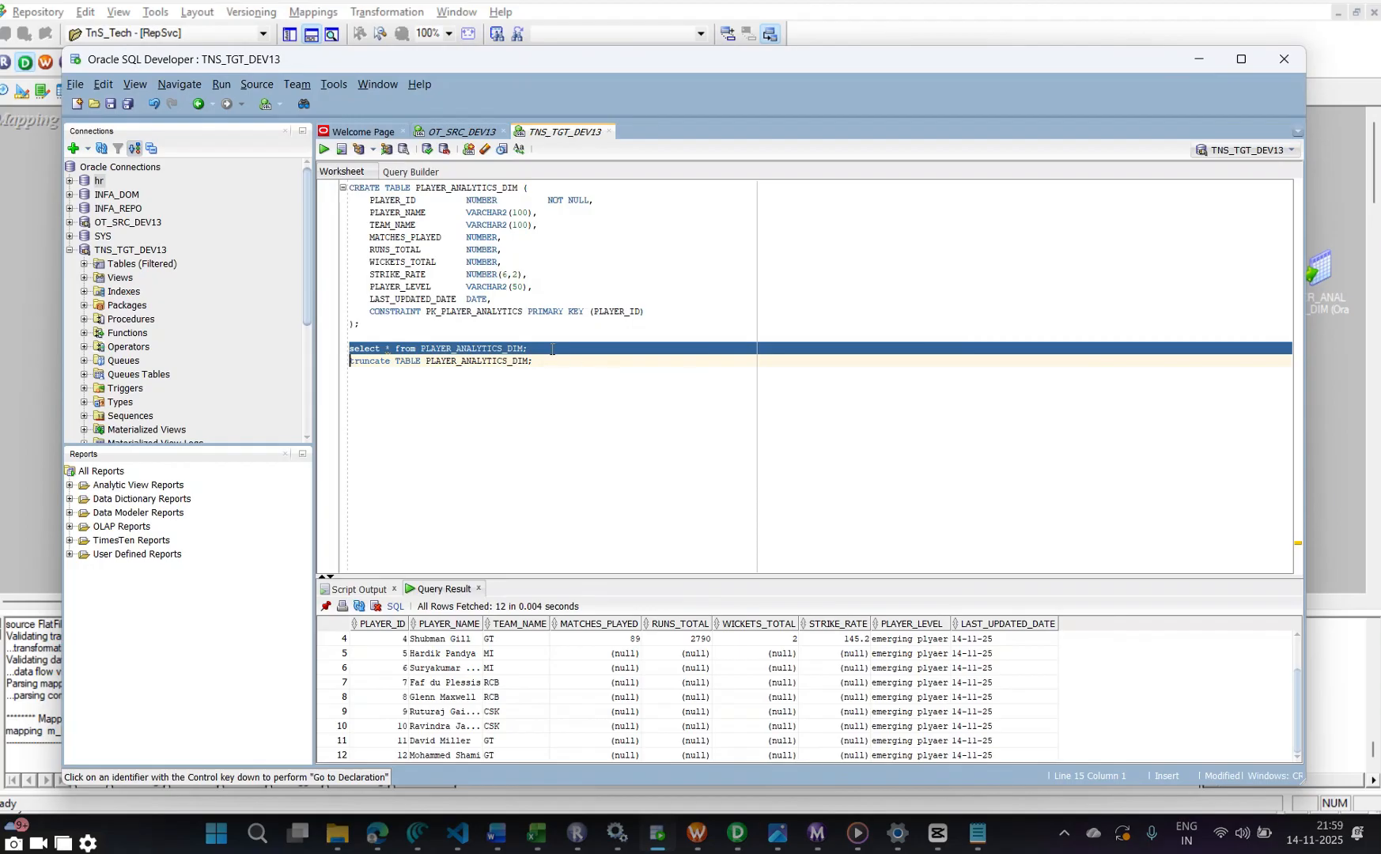
click(324, 149)
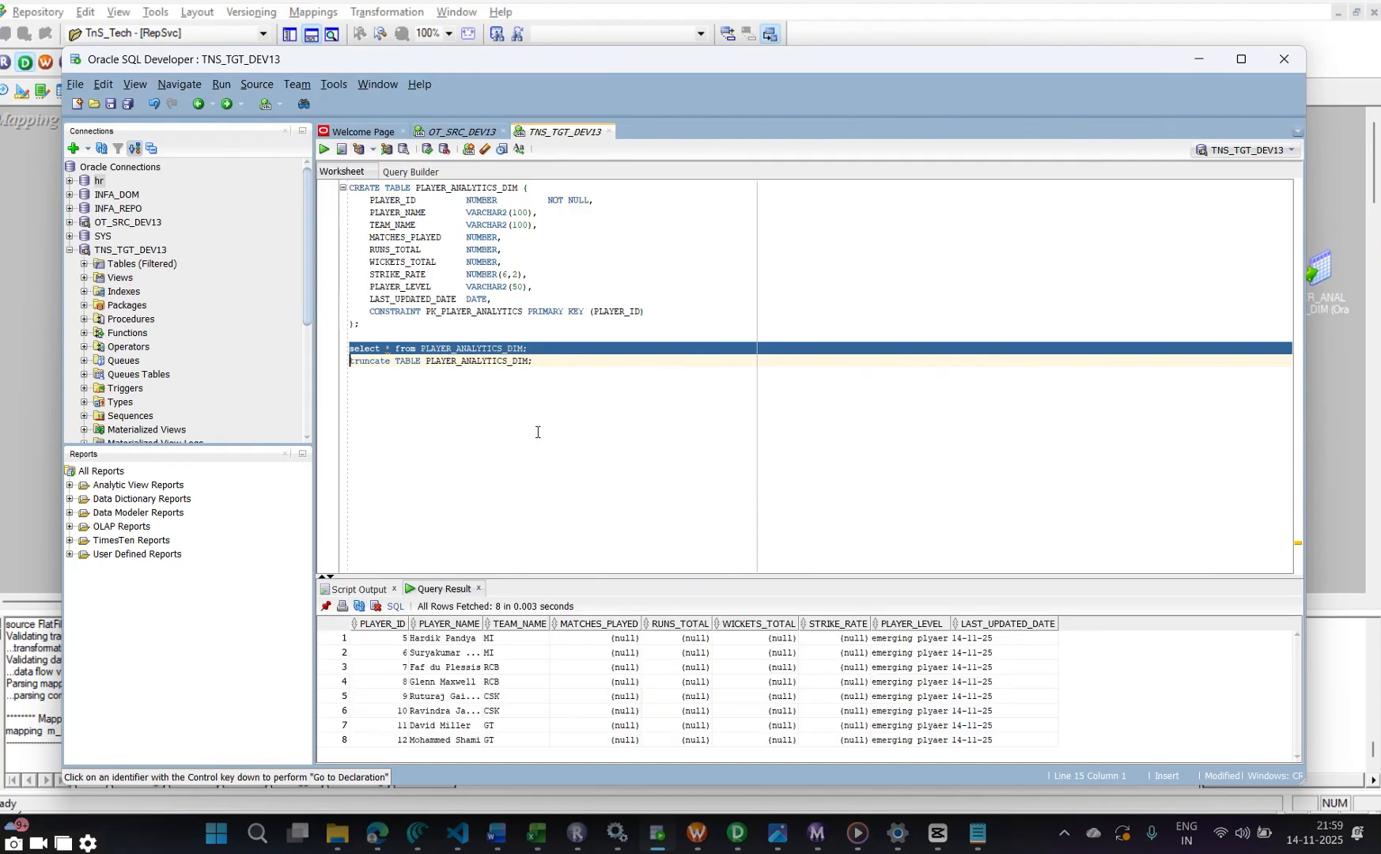
click(457, 742)
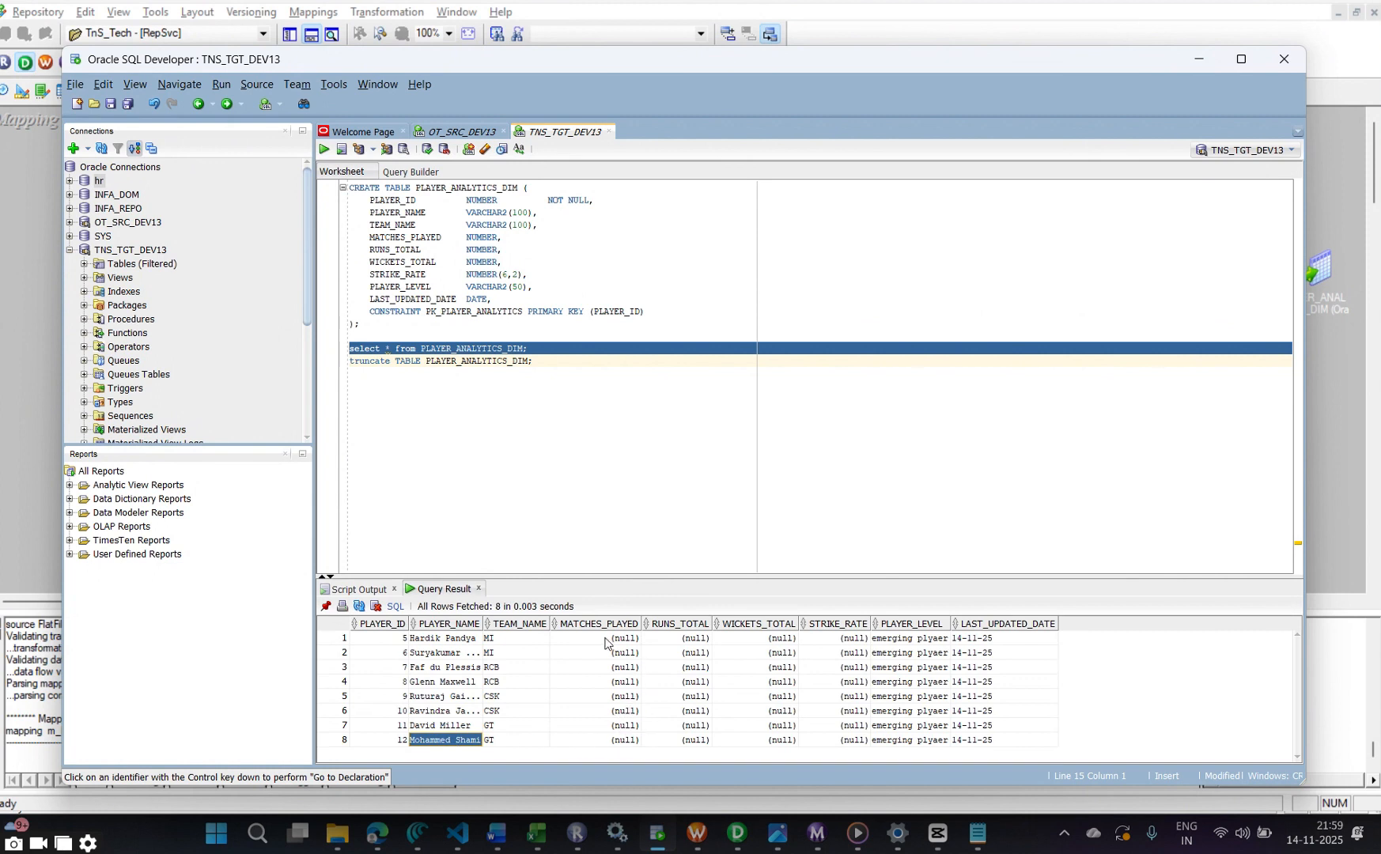
drag(605, 642, 766, 728)
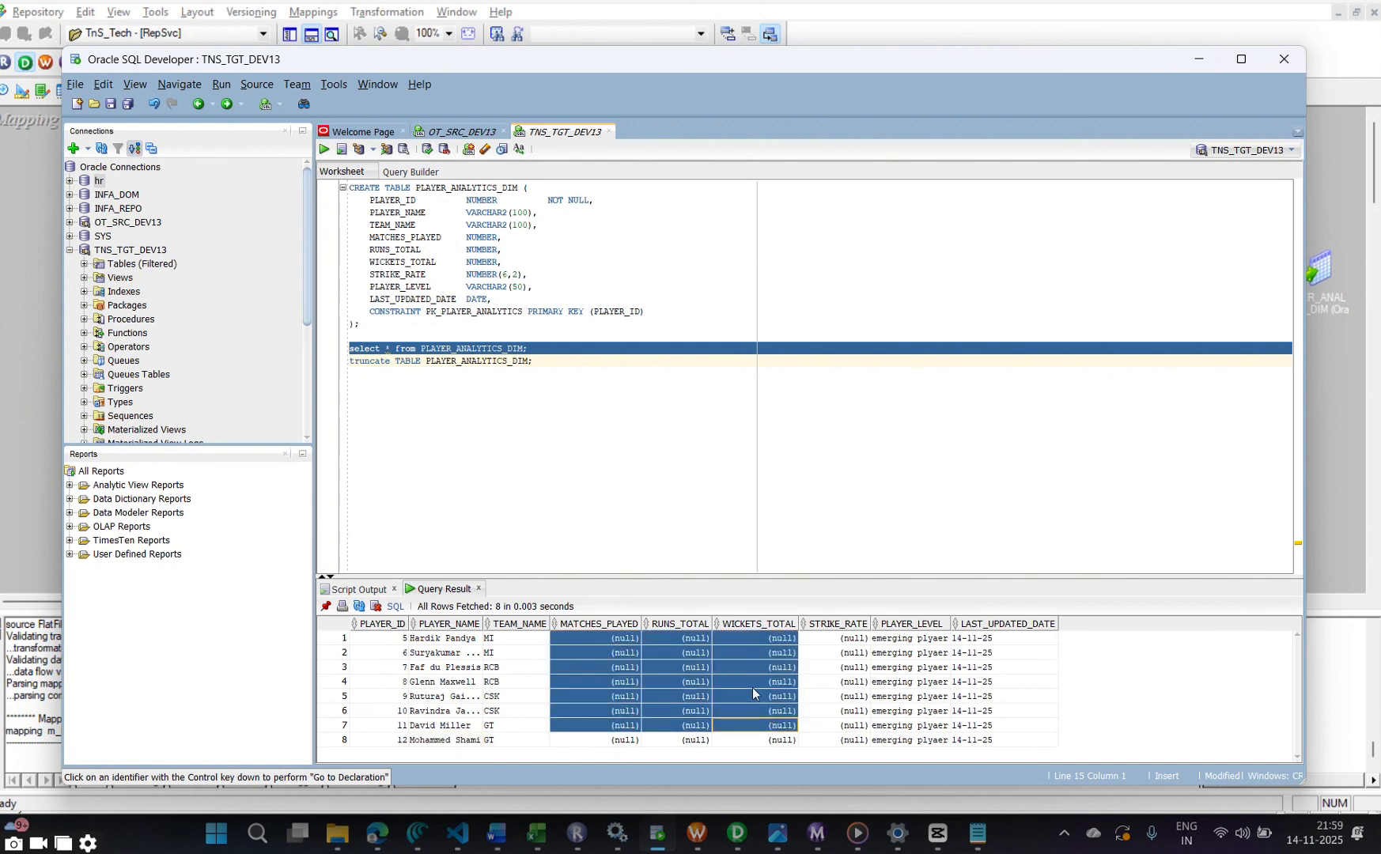
click(755, 696)
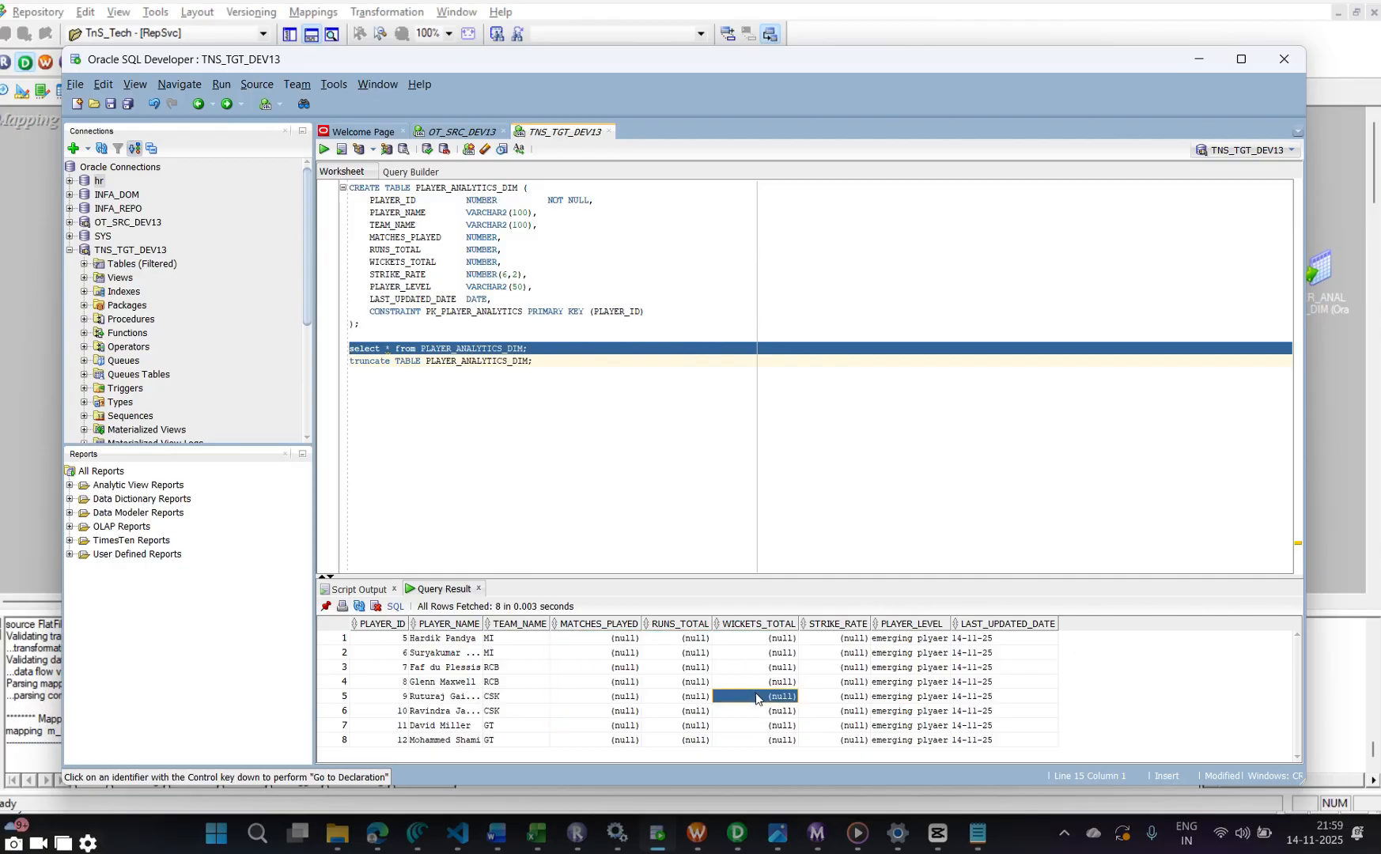
click(891, 682)
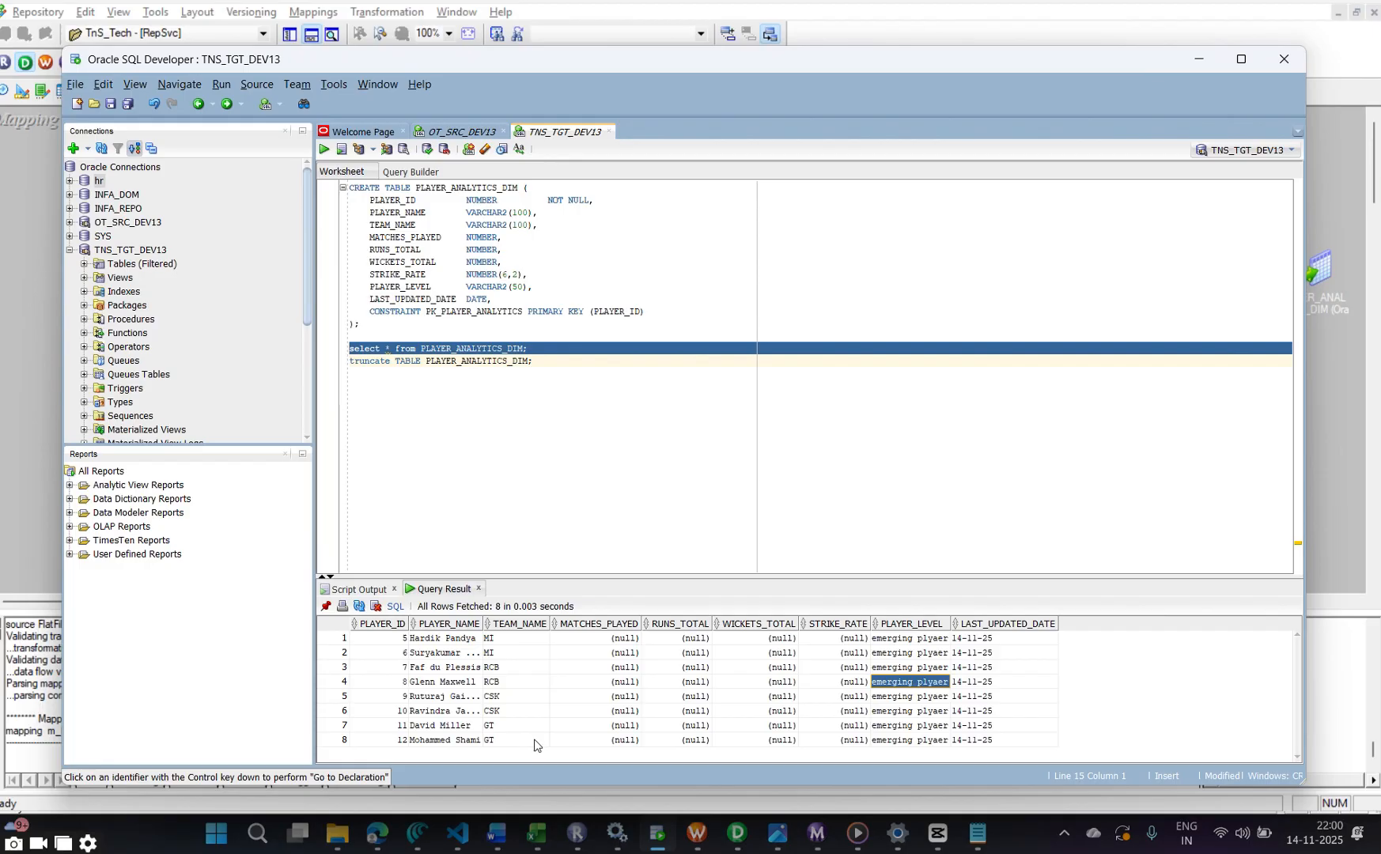
Return to Designer, cancel the open joiner dialog, and reopen JNRTRANS1 to review its join condition and join properties
key(alt+Tab)
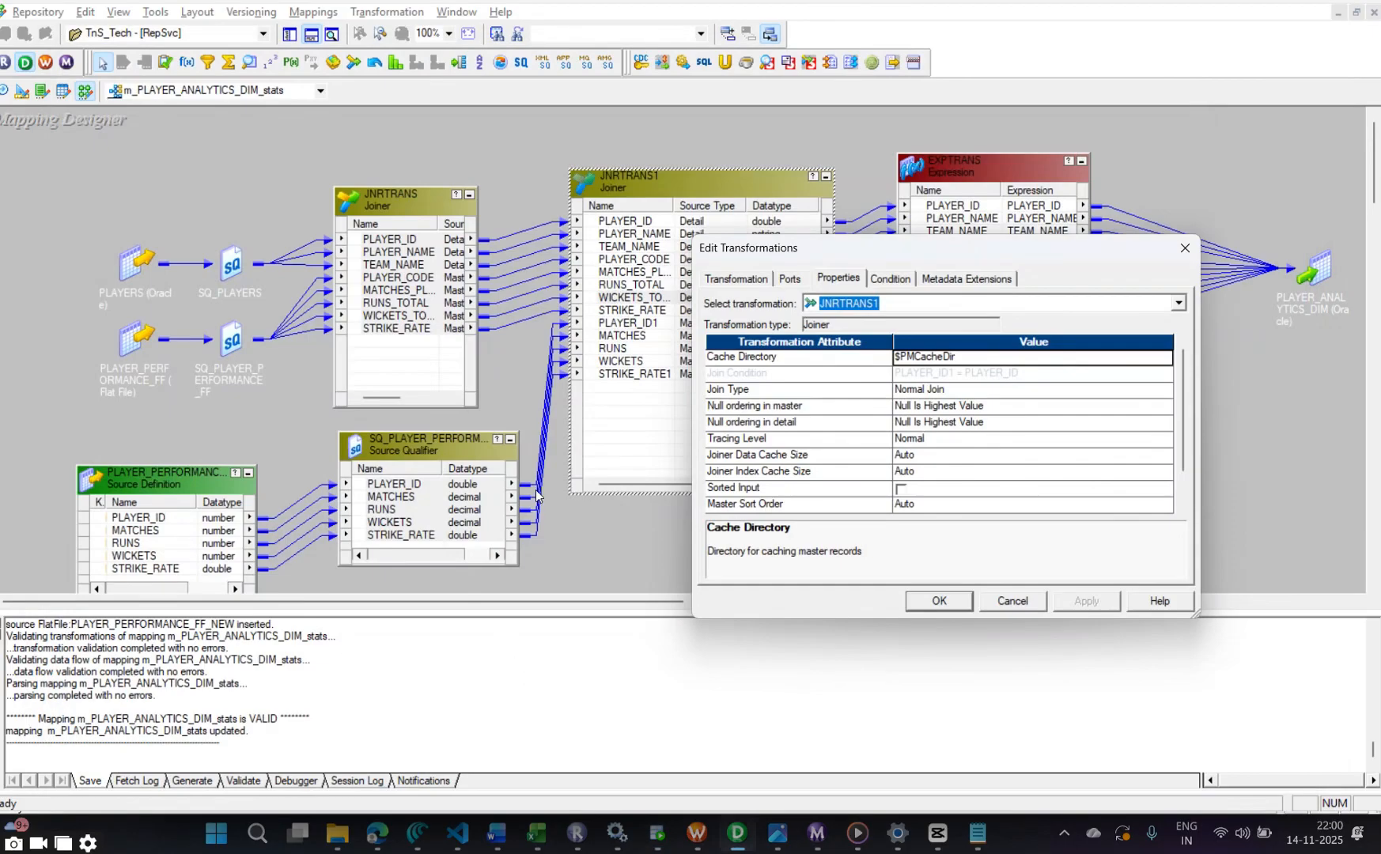
click(1008, 606)
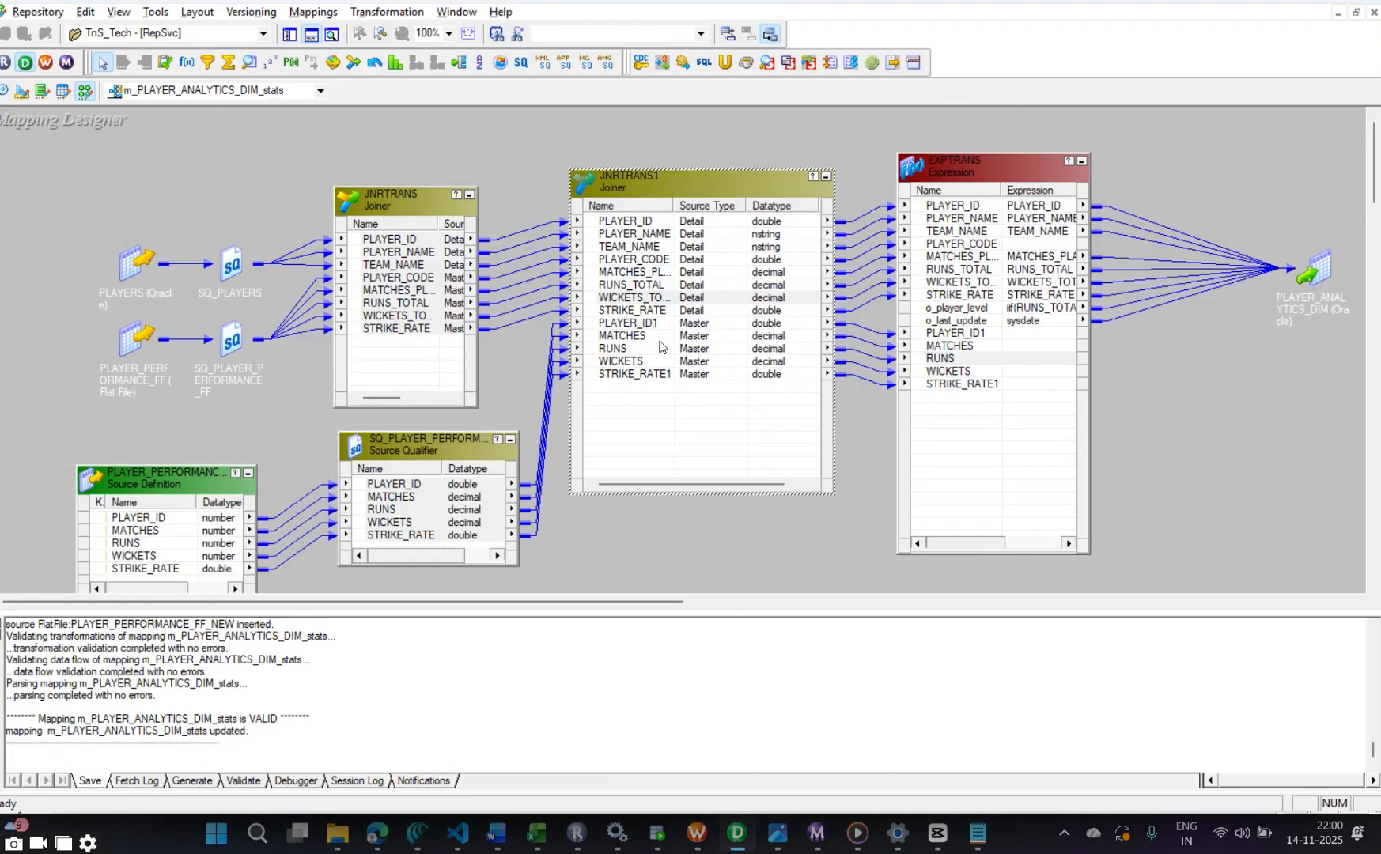
double_click(642, 310)
click(889, 281)
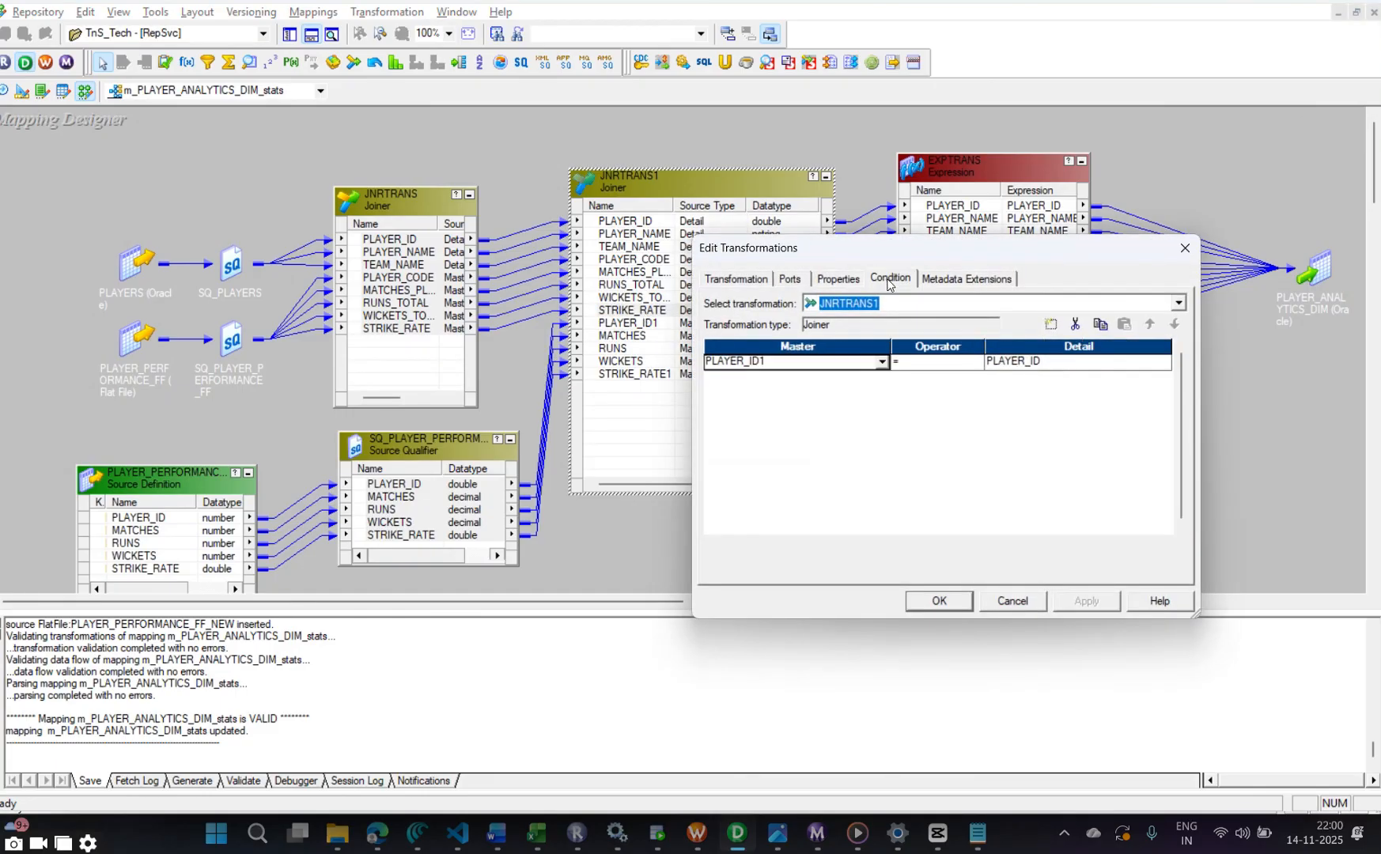
click(826, 283)
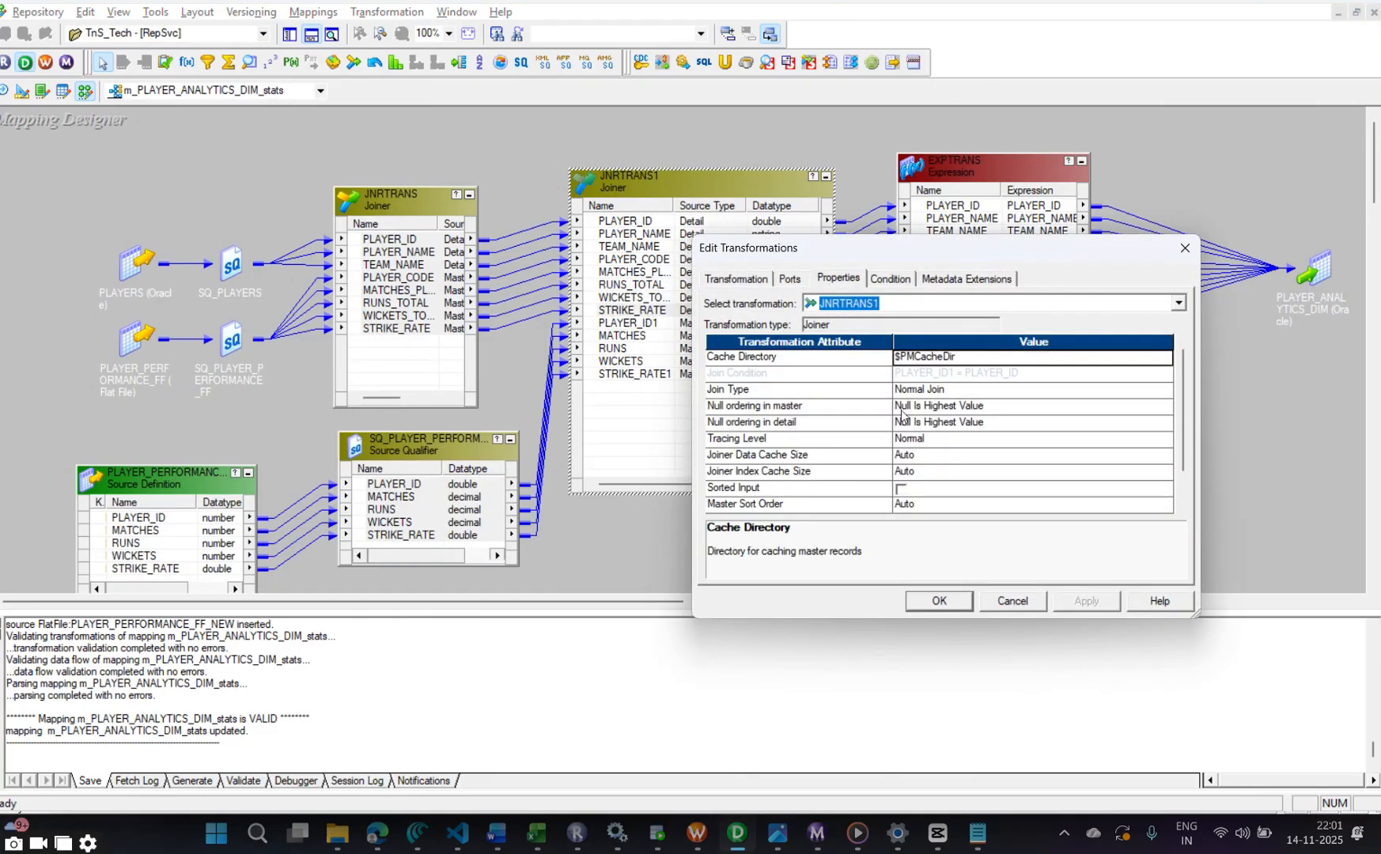
scroll(918, 483, down, 1)
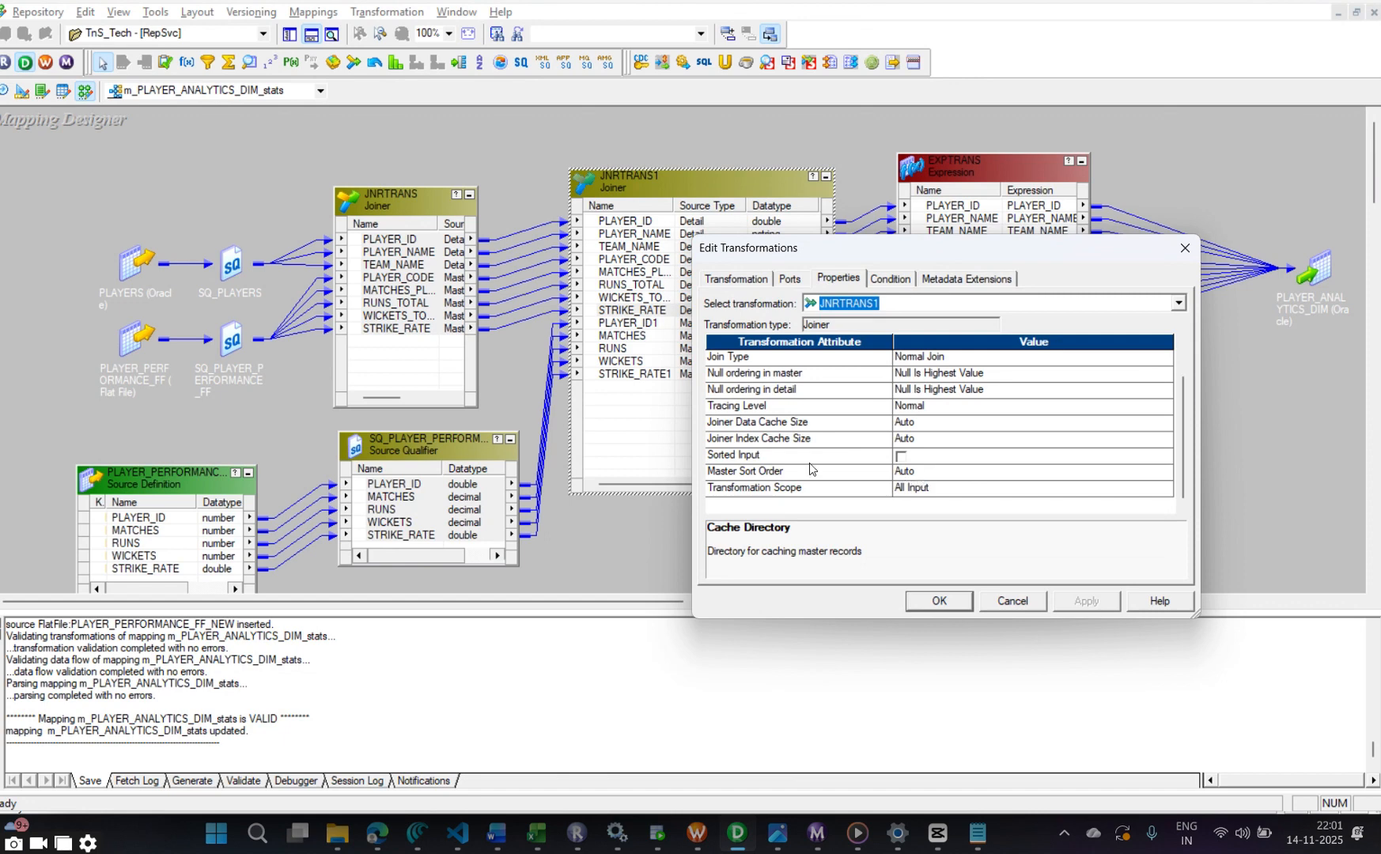
Review the data and index cache size settings of JNRTRANS1, recheck its join condition, and close the joiner dialog
click(791, 426)
click(801, 440)
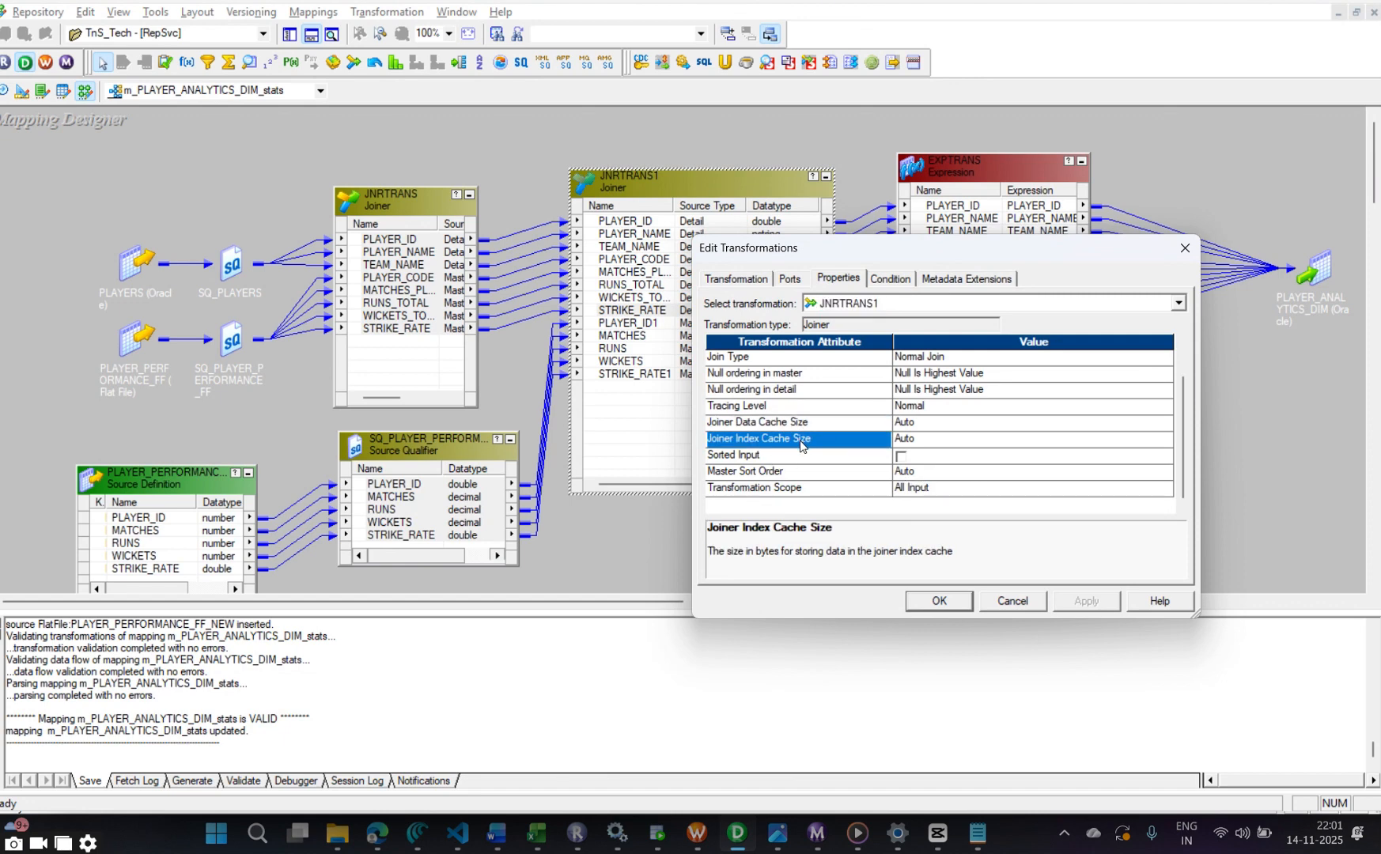
scroll(870, 470, up, 1)
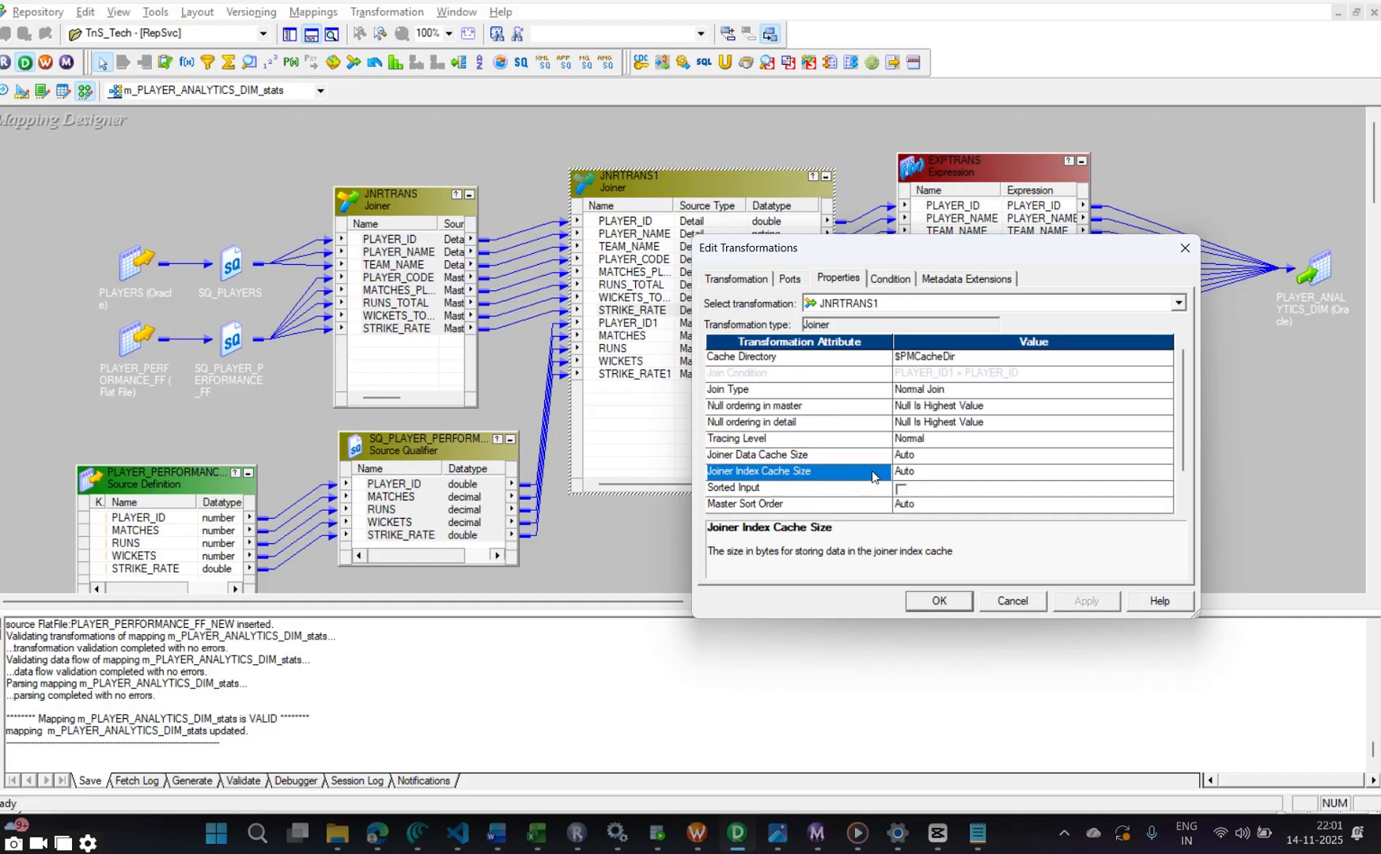
click(892, 277)
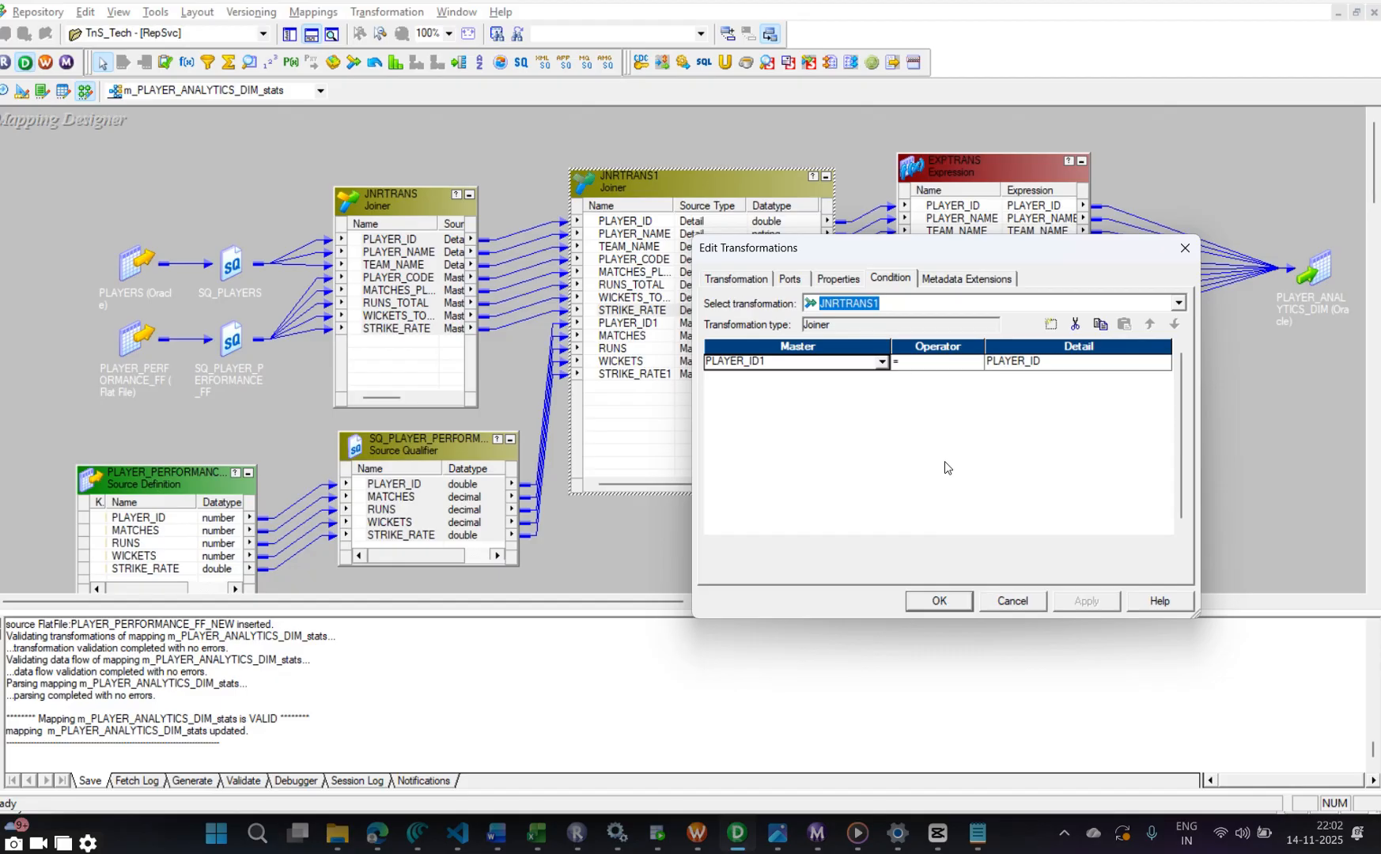
click(937, 601)
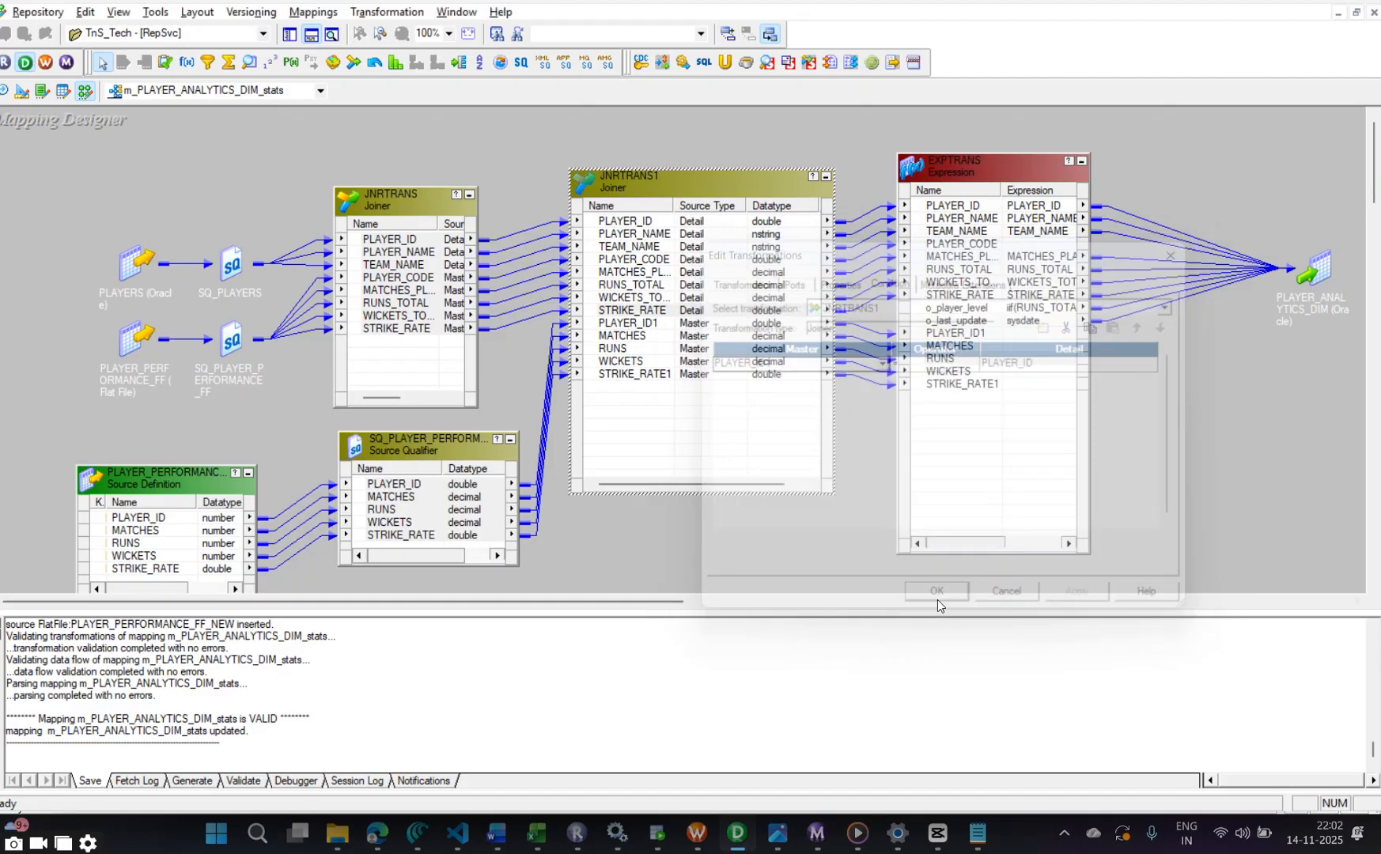